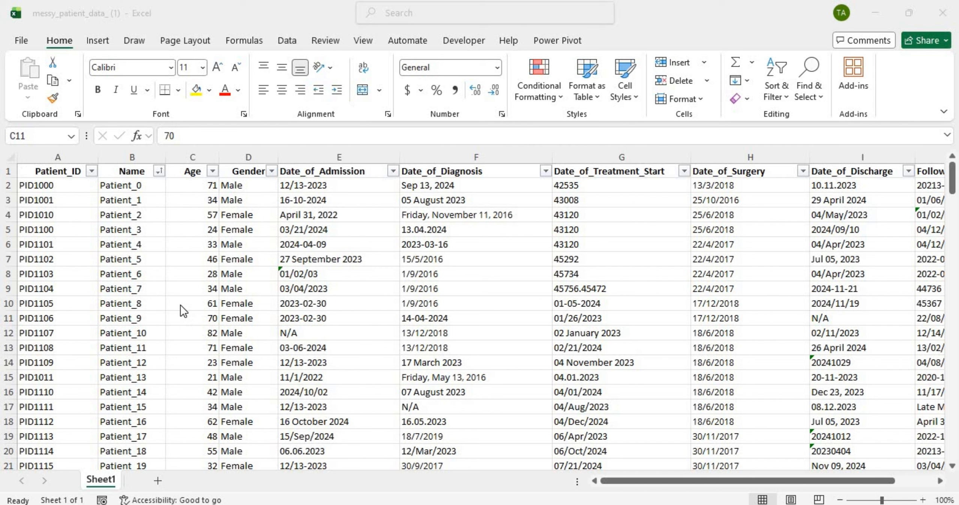
# Step: Select the Patient_ID and Name headers, a Name cell and the whole Name column
pyautogui.click(69, 171)
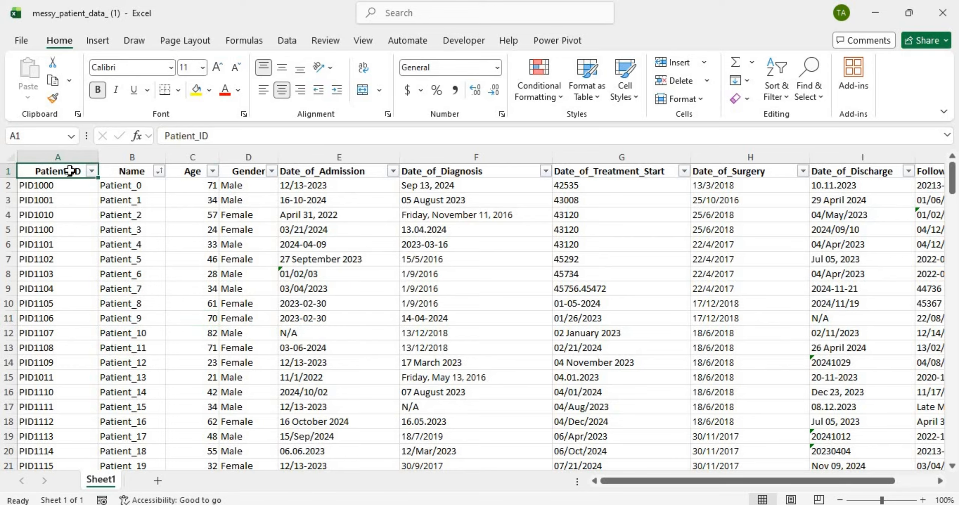
pyautogui.moveTo(69, 171); pyautogui.dragTo(129, 173)
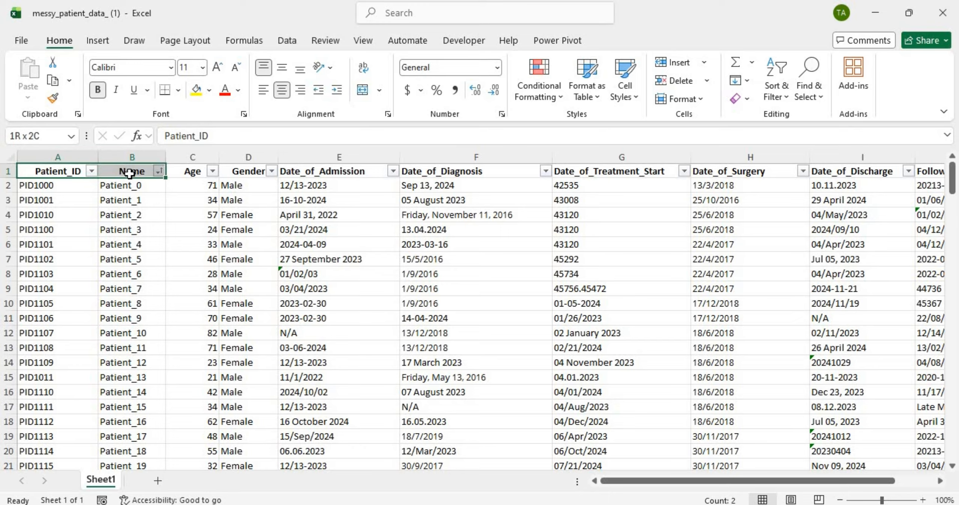
pyautogui.click(129, 200)
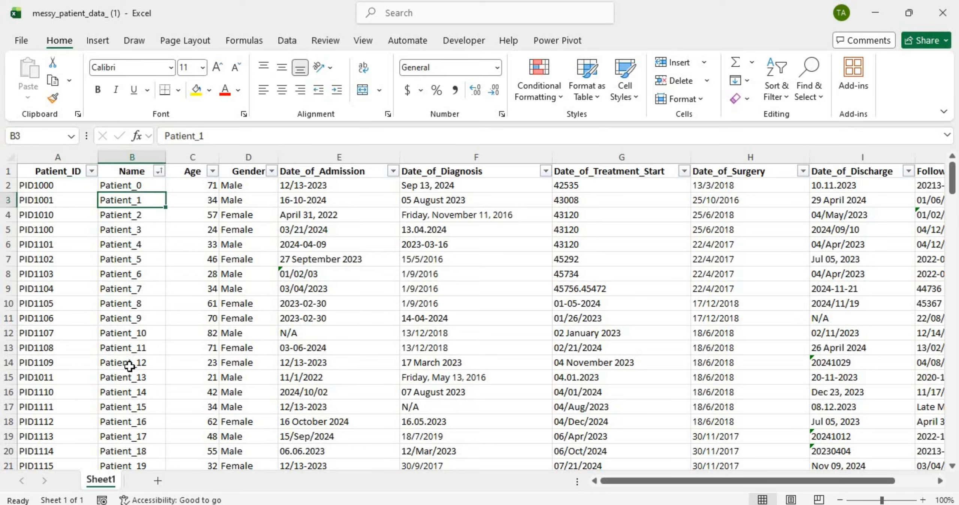
pyautogui.click(130, 155)
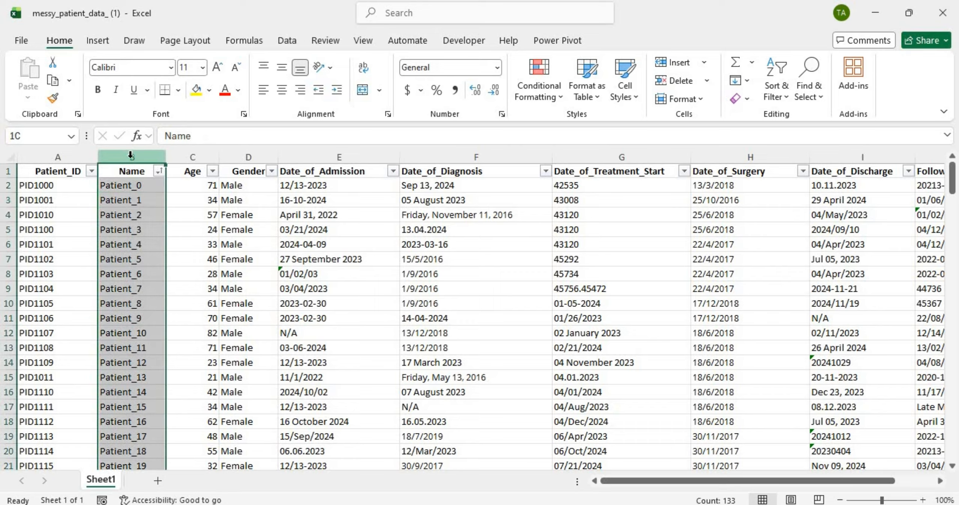
pyautogui.click(132, 171)
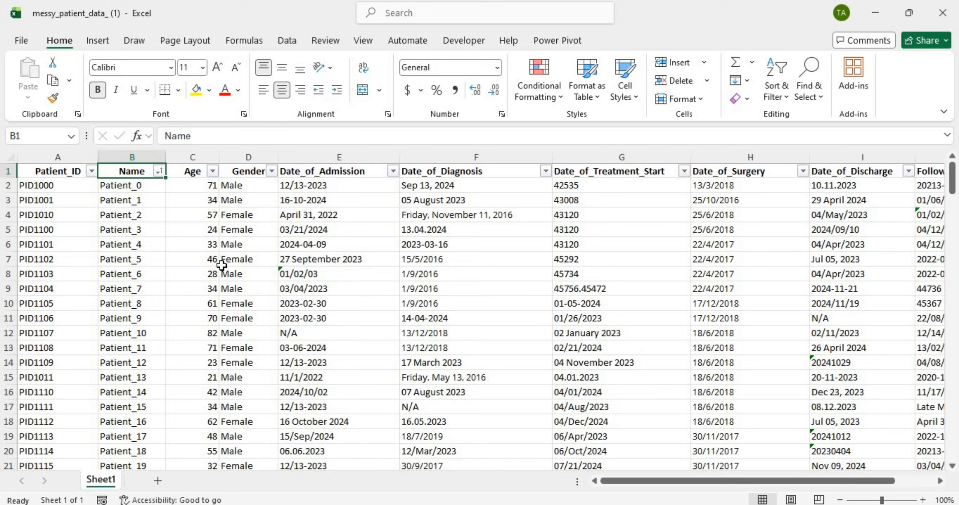
# Step: Step through the Age, Gender and date column headers to the first Date_of_Surgery value
pyautogui.click(190, 174)
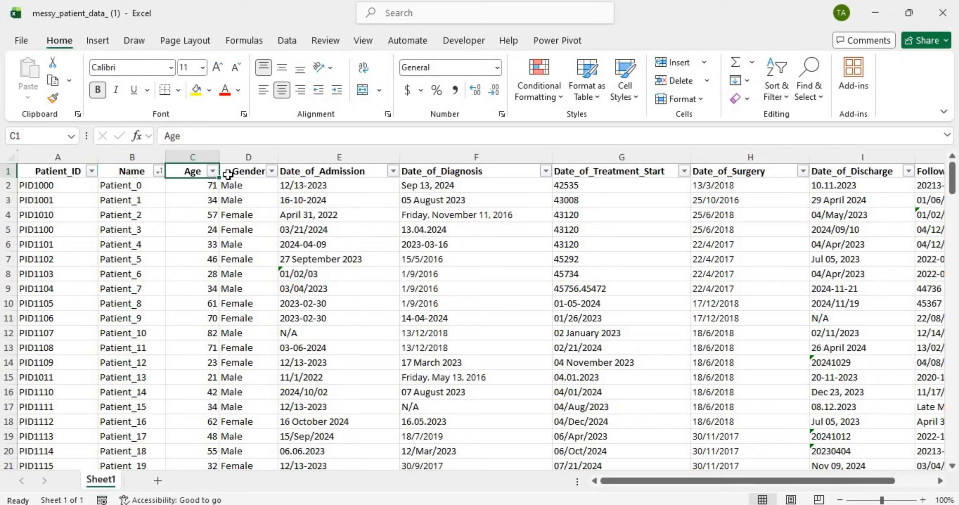
pyautogui.click(239, 171)
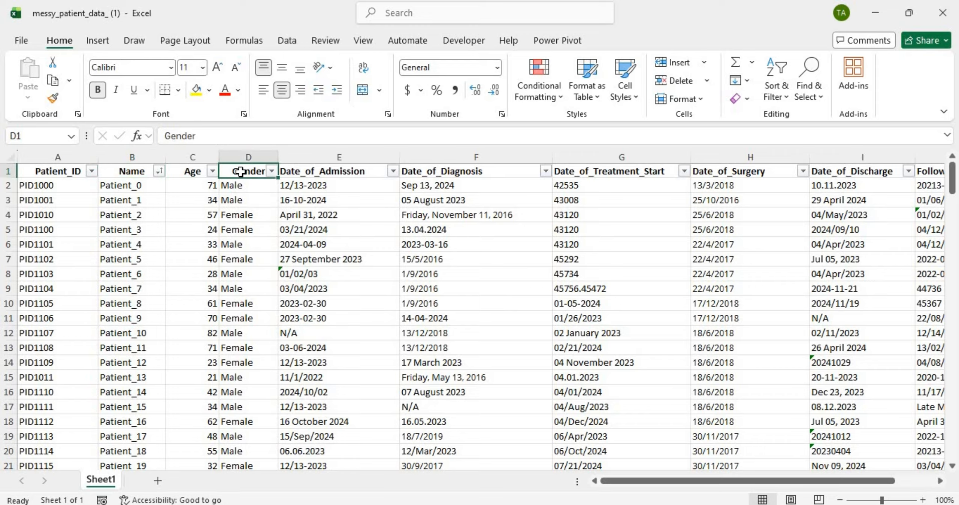
pyautogui.click(344, 167)
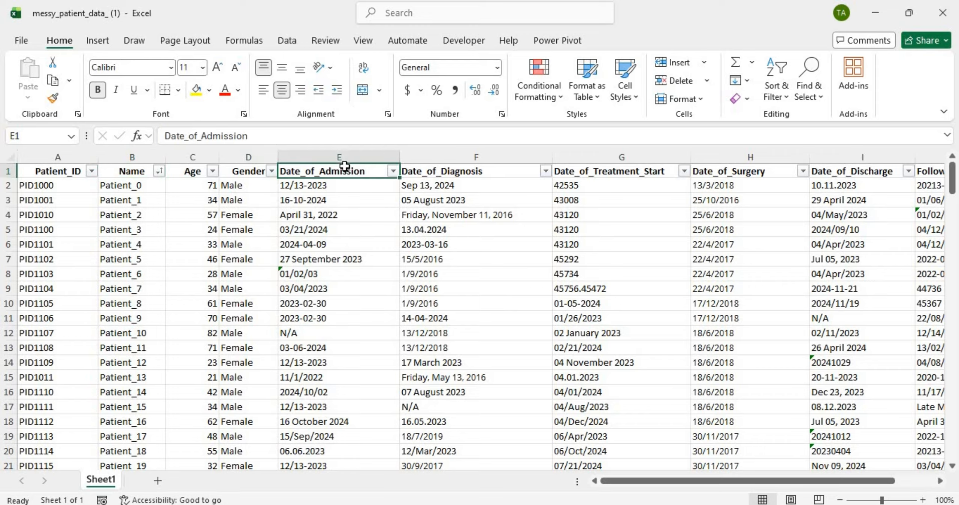
pyautogui.click(454, 168)
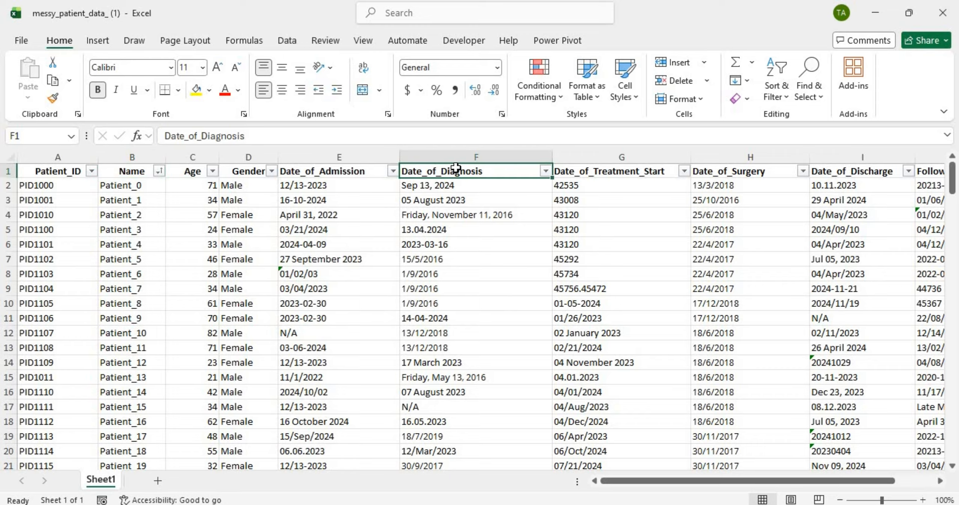
pyautogui.click(594, 171)
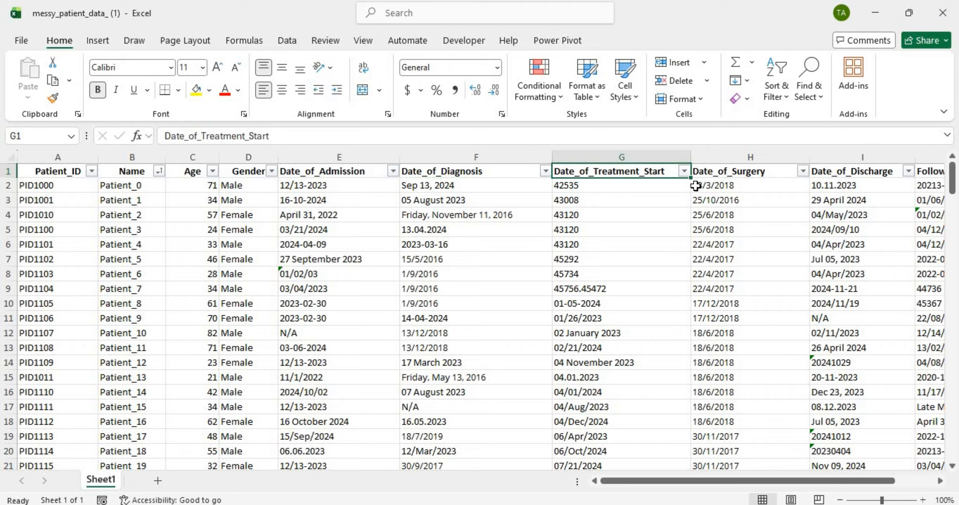
pyautogui.click(737, 183)
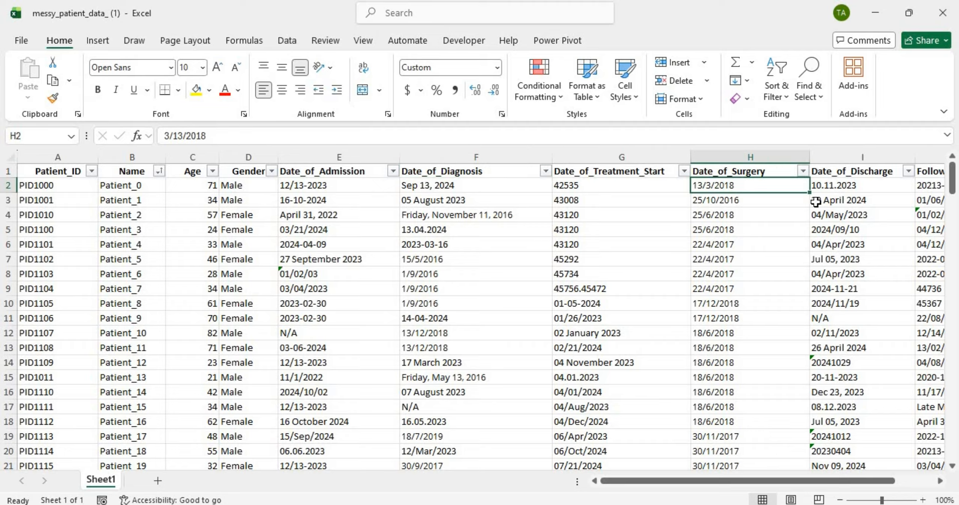
pyautogui.hscroll(5, 813, 202)
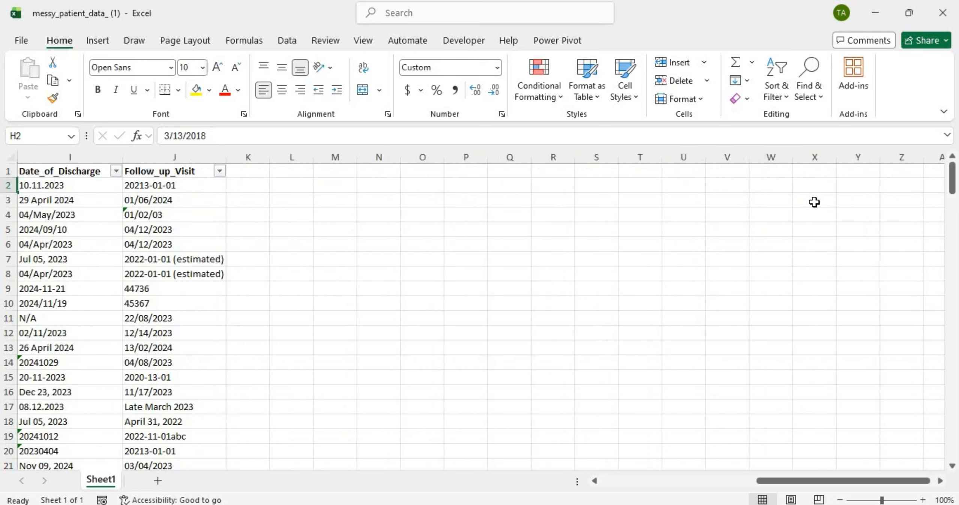
pyautogui.hscroll(-5, 813, 202)
pyautogui.hscroll(5, 814, 202)
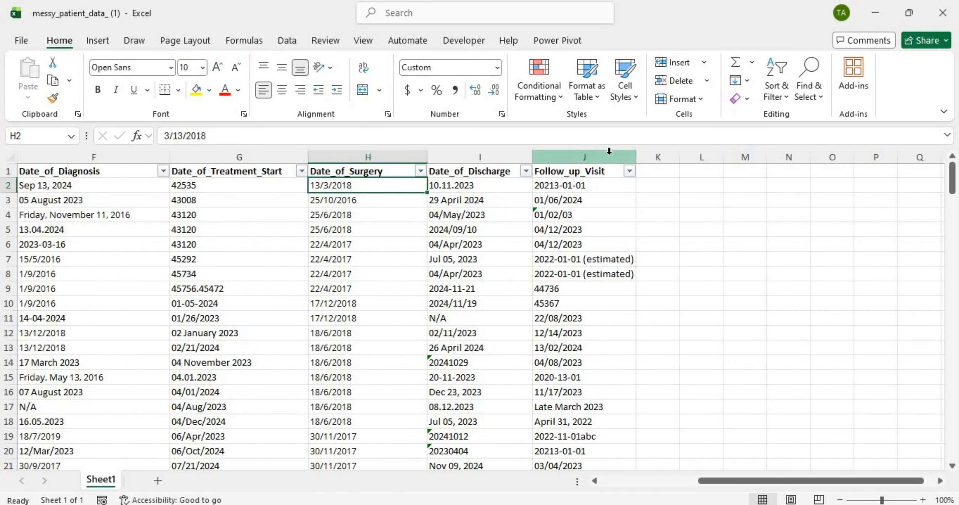
pyautogui.hscroll(-1, 596, 220)
pyautogui.hscroll(-5, 596, 220)
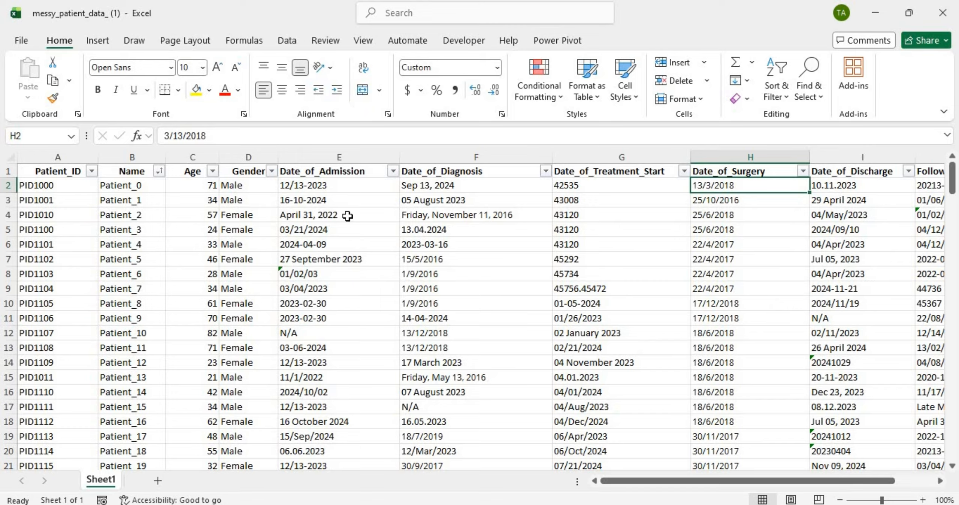
# Step: Scroll the Date_of_Admission filter list, showing entries like April 31, 2022, N/A and 27/Feb/2023
pyautogui.click(393, 171)
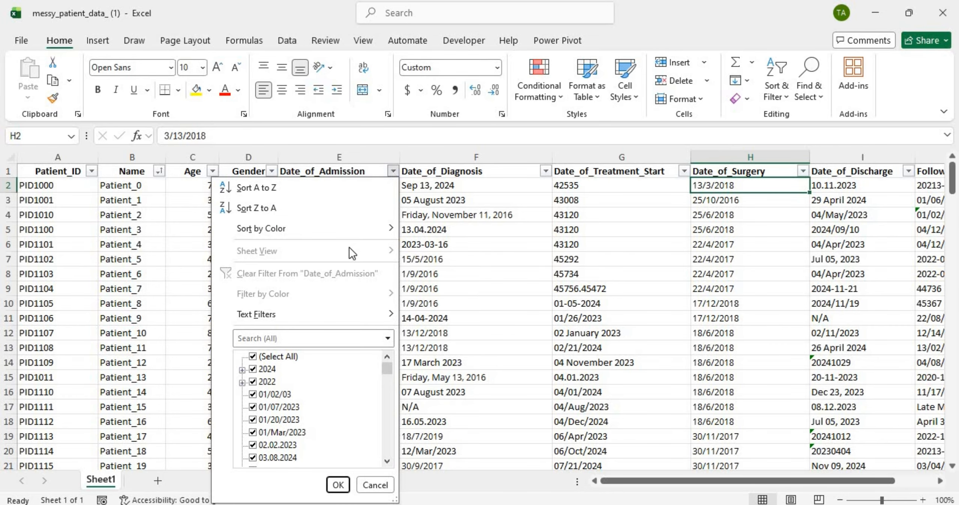
pyautogui.click(291, 391)
pyautogui.moveTo(386, 367); pyautogui.dragTo(387, 380)
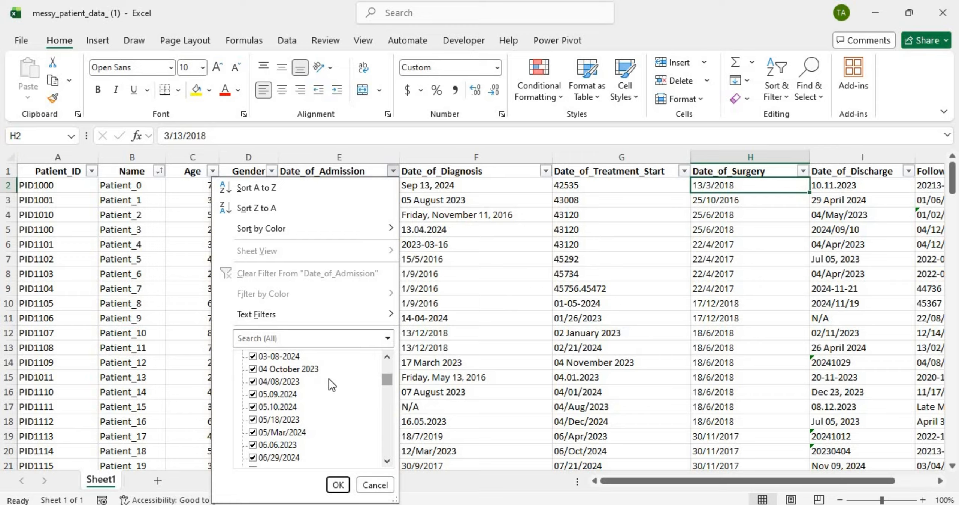
pyautogui.moveTo(386, 376); pyautogui.dragTo(386, 383)
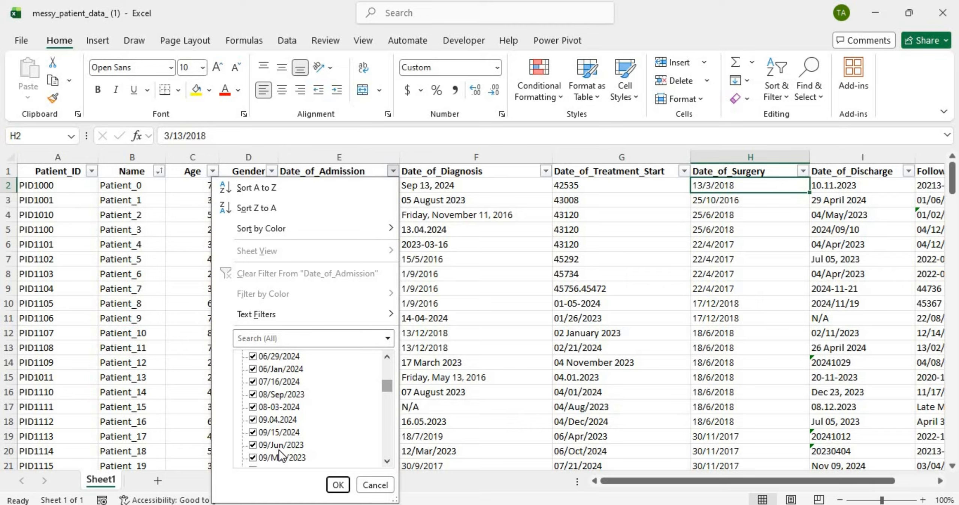
pyautogui.moveTo(389, 381); pyautogui.dragTo(386, 431)
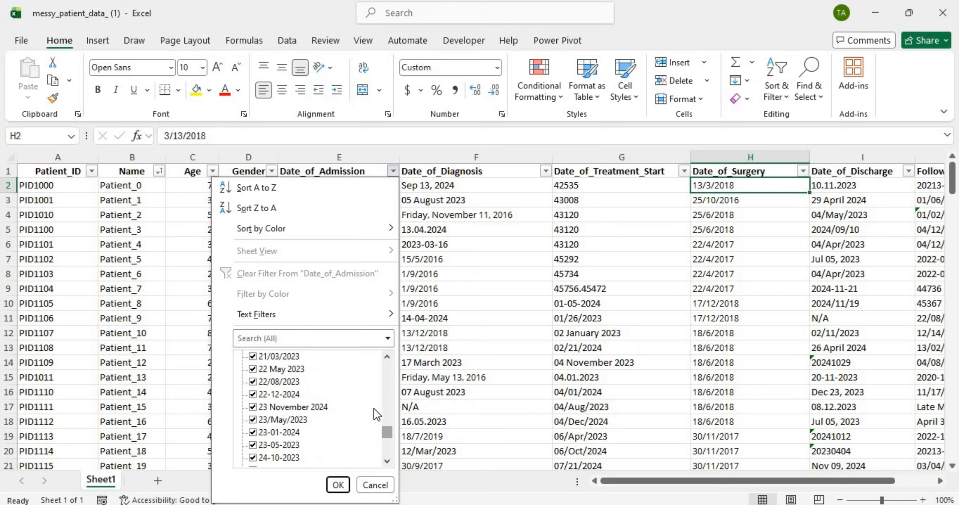
pyautogui.moveTo(390, 431); pyautogui.dragTo(390, 430)
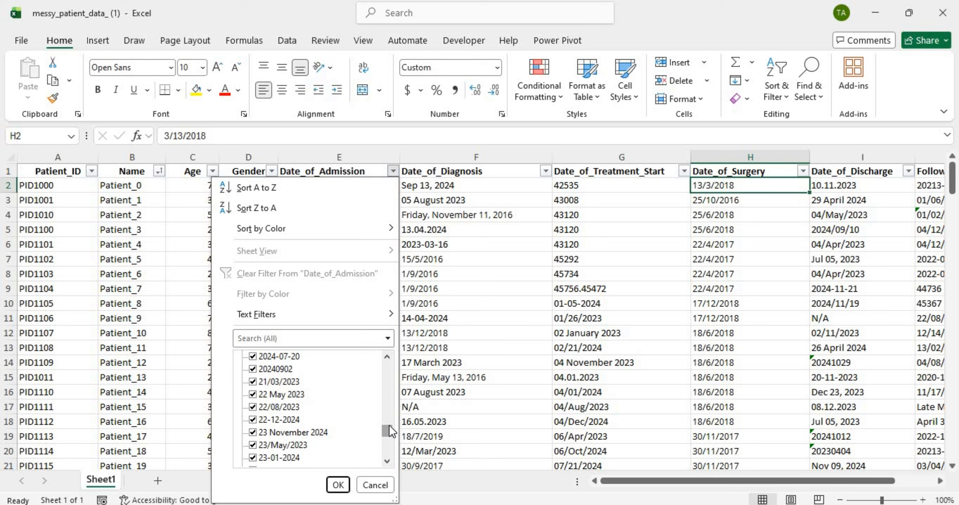
pyautogui.moveTo(390, 426); pyautogui.dragTo(389, 436)
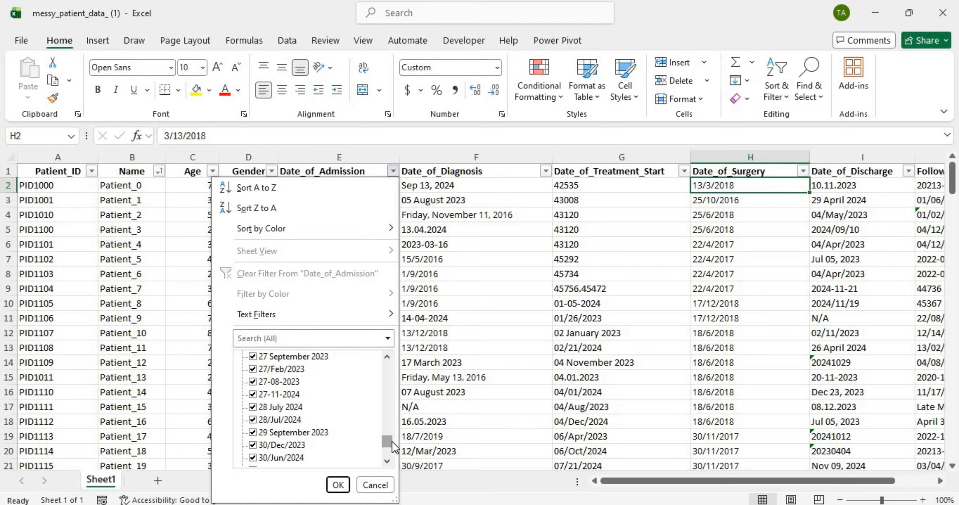
pyautogui.moveTo(391, 441); pyautogui.dragTo(392, 449)
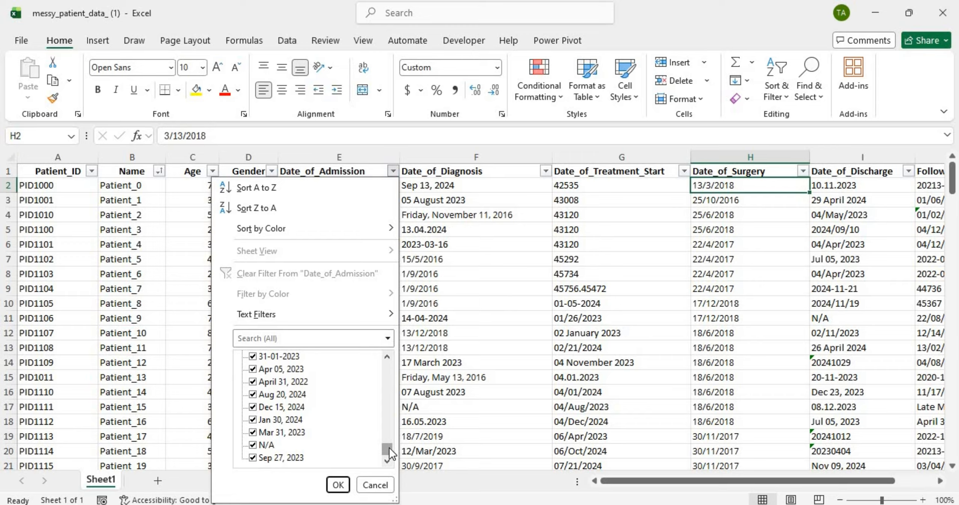
pyautogui.moveTo(390, 452); pyautogui.dragTo(394, 348)
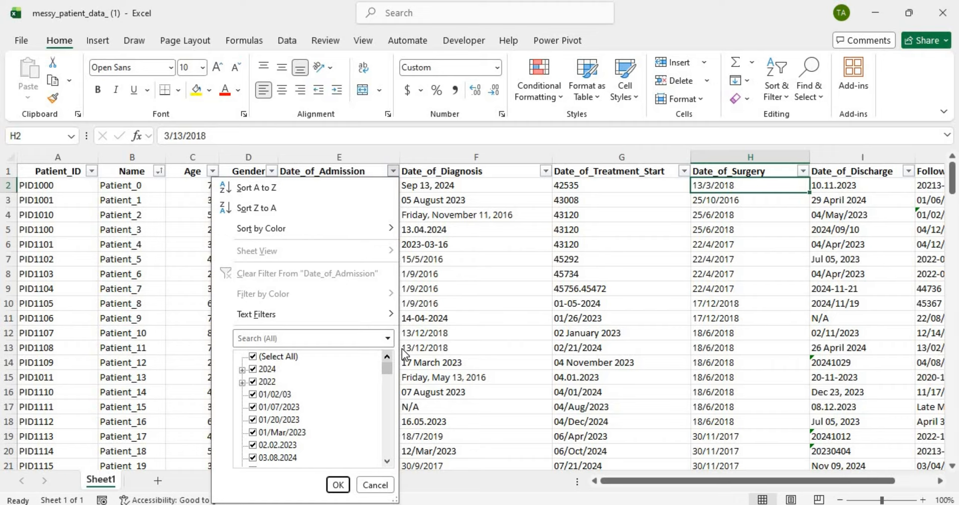
# Step: Scroll through every Date_of_Diagnosis filter value to the end, then close the list unchanged
pyautogui.click(547, 172)
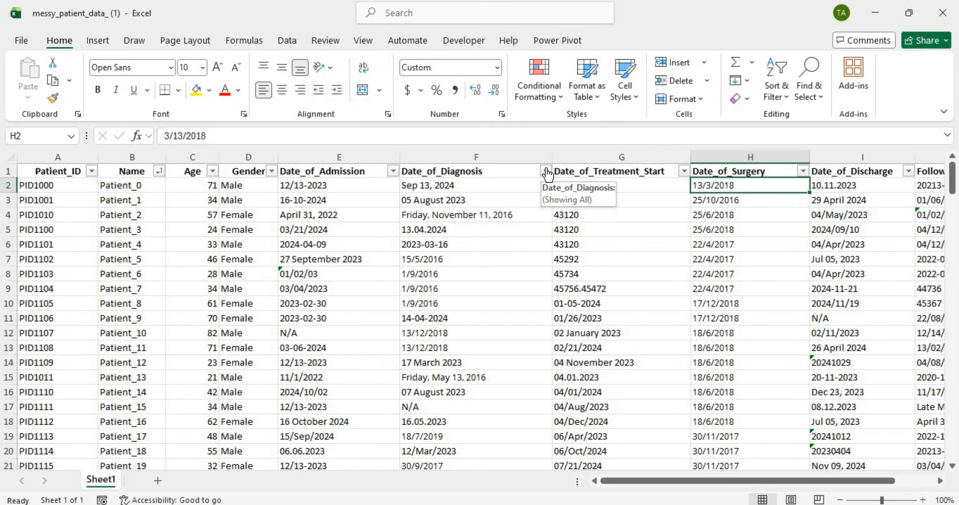
pyautogui.click(546, 172)
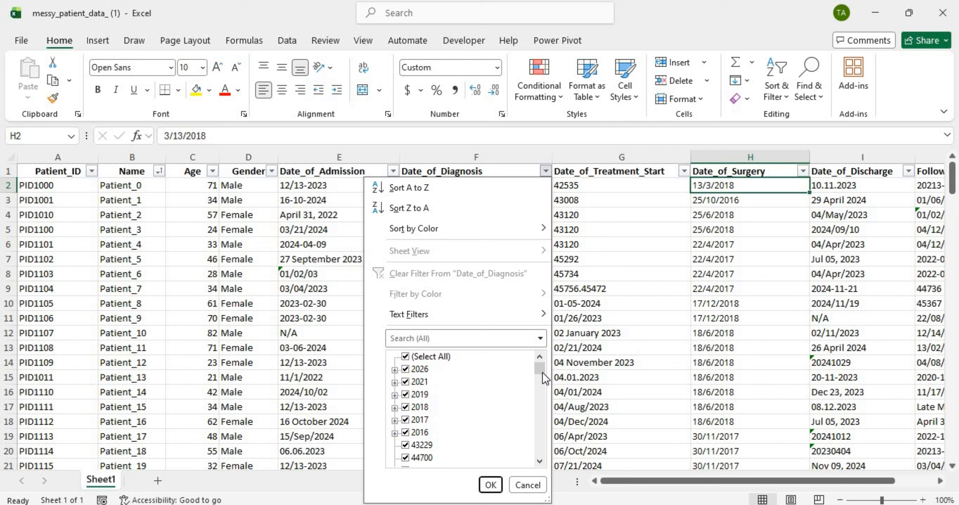
pyautogui.scroll(-1, 543, 373)
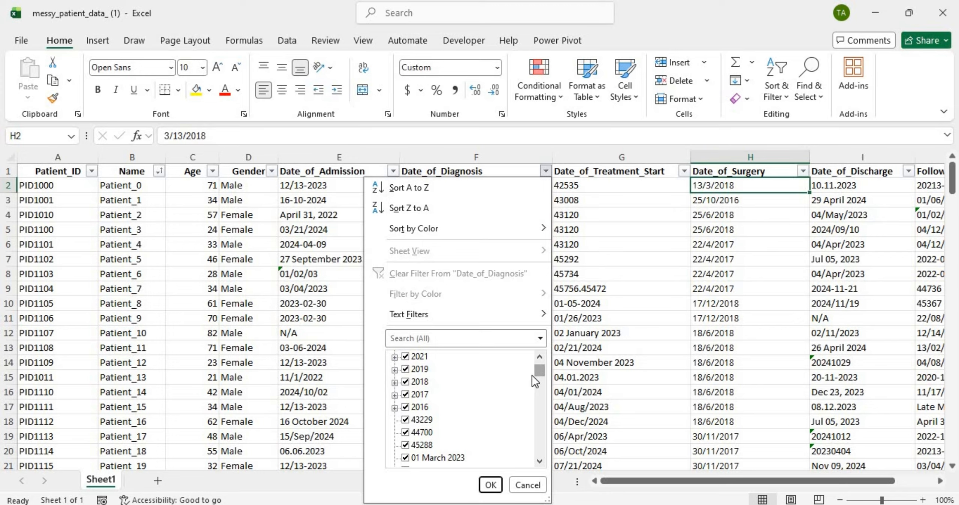
pyautogui.moveTo(536, 374); pyautogui.dragTo(536, 383)
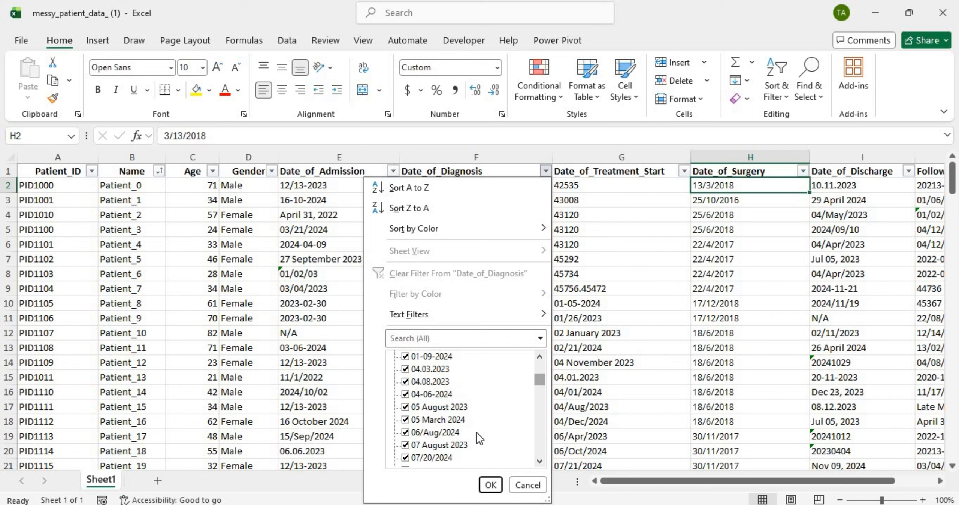
pyautogui.moveTo(541, 380); pyautogui.dragTo(540, 443)
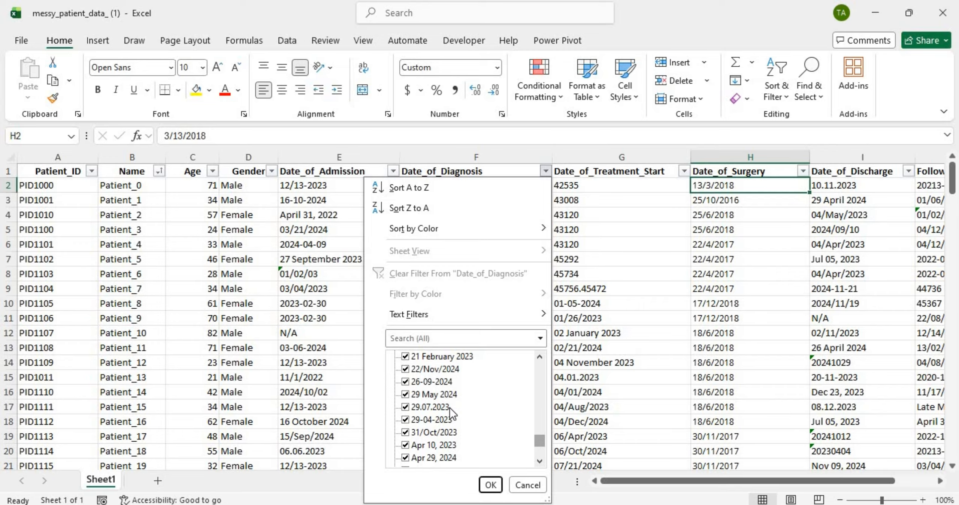
pyautogui.moveTo(541, 442); pyautogui.dragTo(540, 445)
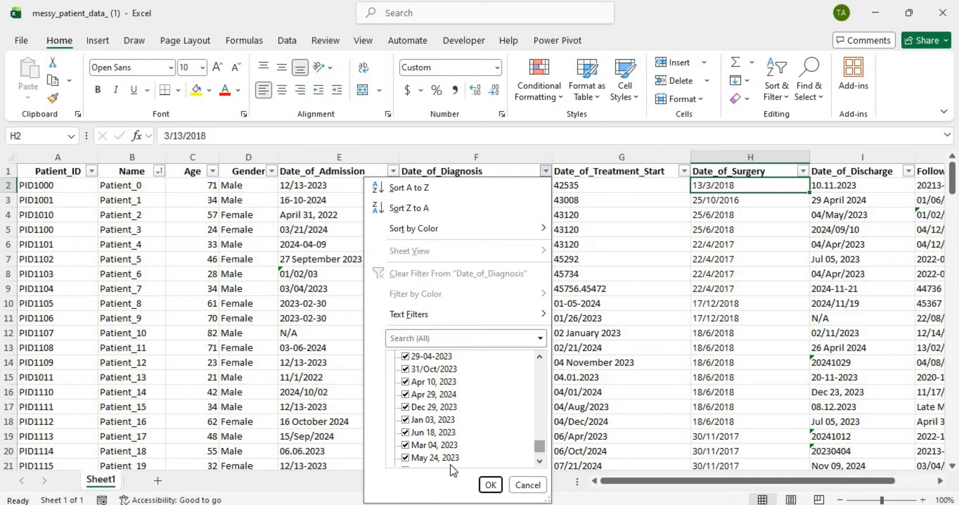
pyautogui.moveTo(538, 446); pyautogui.dragTo(538, 469)
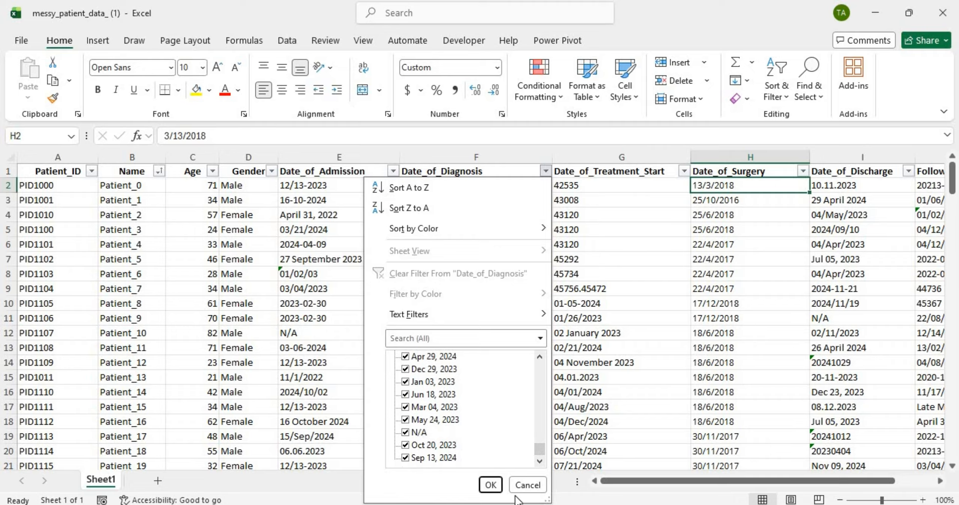
pyautogui.click(489, 484)
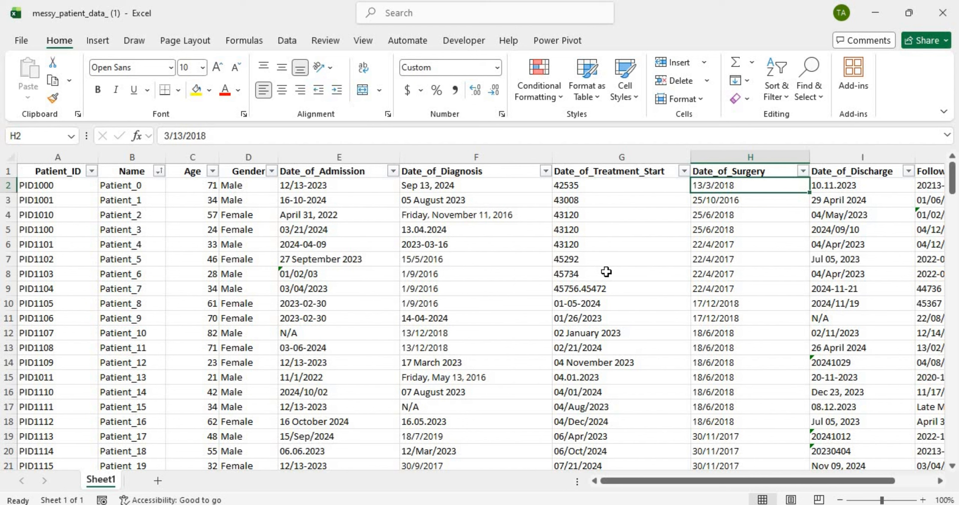
pyautogui.click(606, 272)
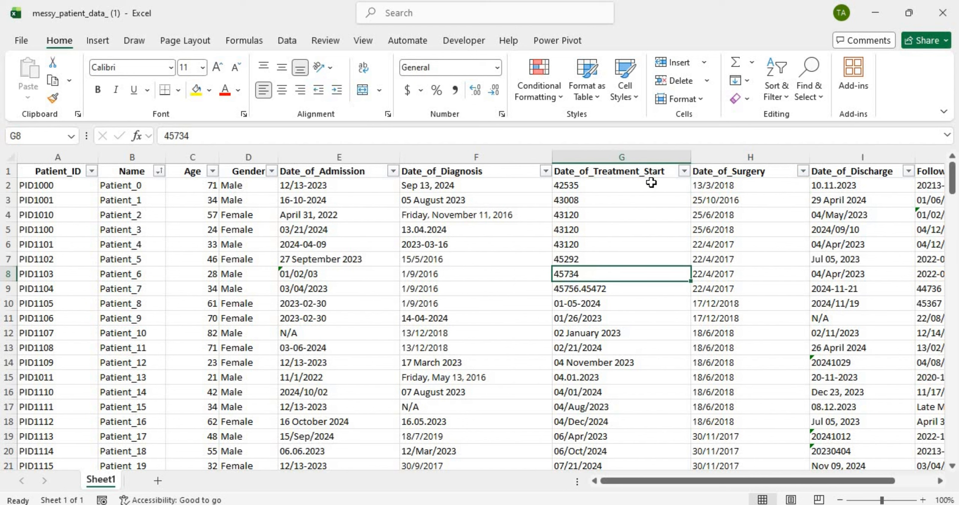
pyautogui.click(684, 171)
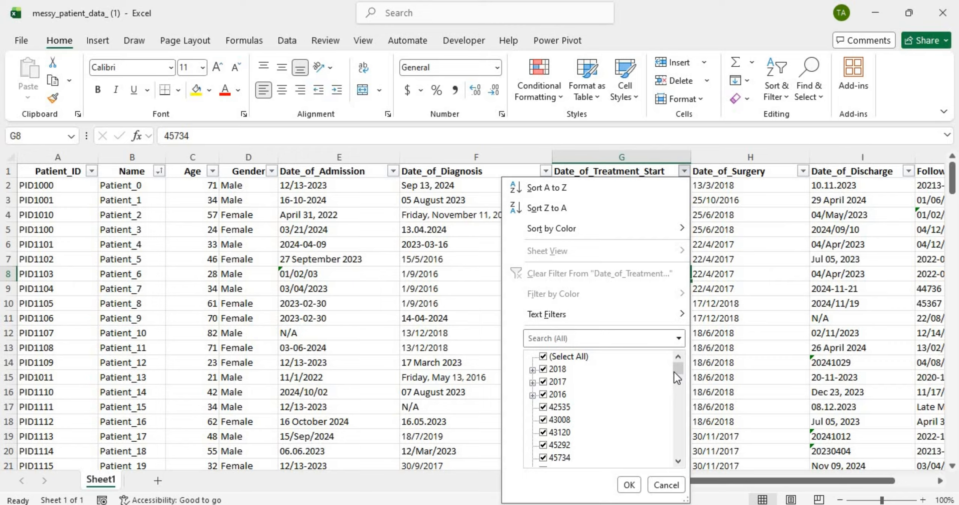
pyautogui.moveTo(674, 371)
pyautogui.mouseDown()
pyautogui.moveTo(675, 458)
pyautogui.moveTo(678, 371)
pyautogui.mouseUp()
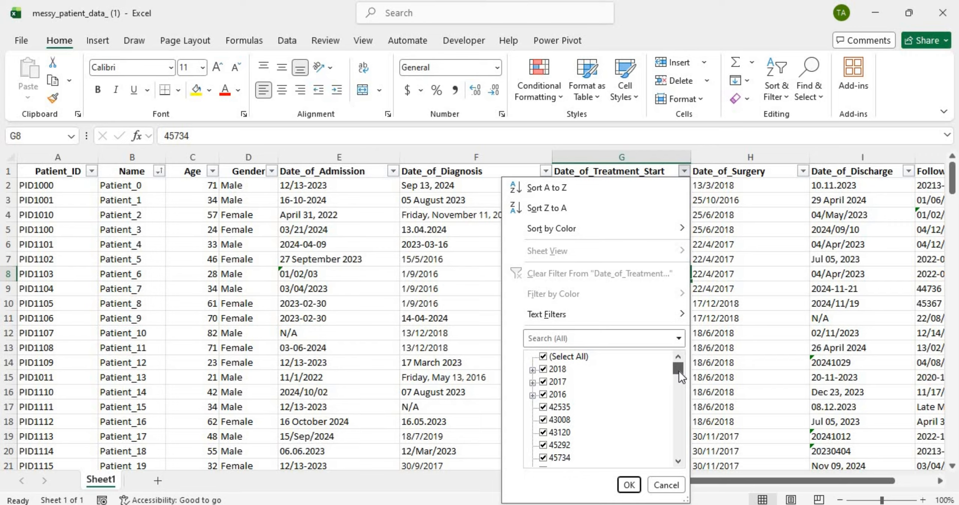
pyautogui.click(695, 337)
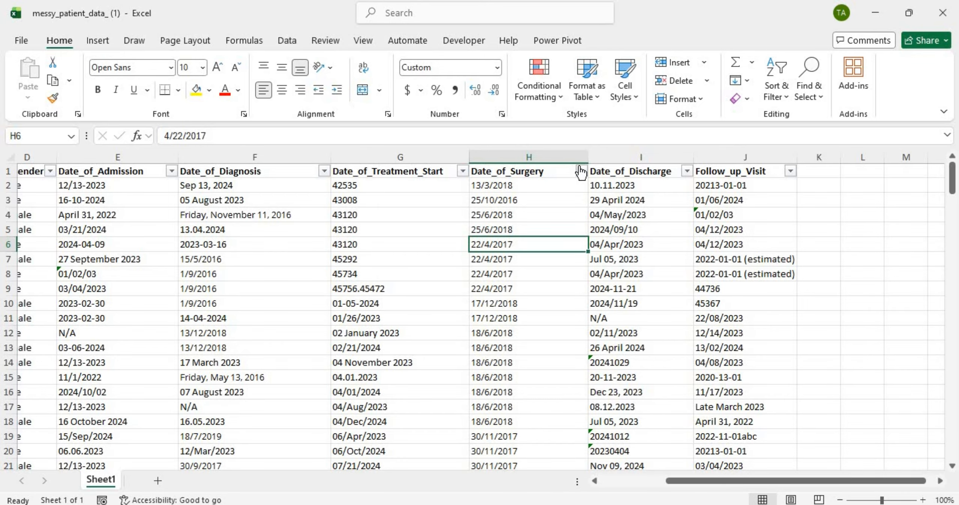
pyautogui.click(581, 171)
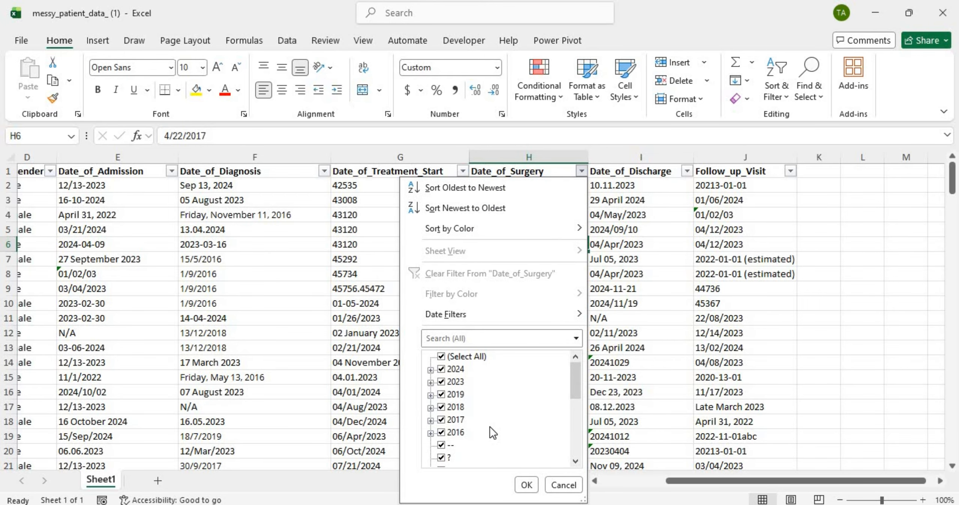
pyautogui.scroll(-5, 490, 427)
pyautogui.scroll(5, 490, 426)
pyautogui.scroll(-5, 454, 412)
pyautogui.scroll(5, 454, 412)
pyautogui.moveTo(577, 375); pyautogui.dragTo(577, 378)
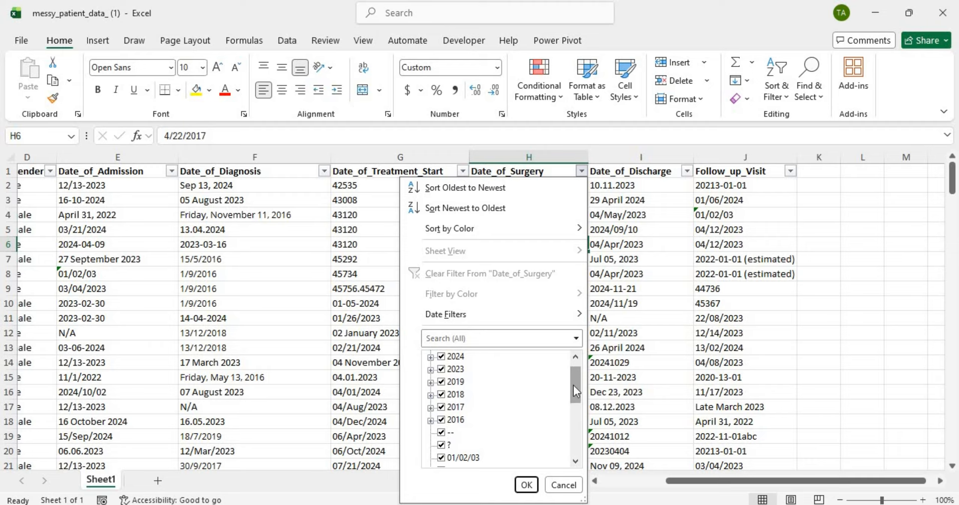
pyautogui.moveTo(574, 385); pyautogui.dragTo(579, 407)
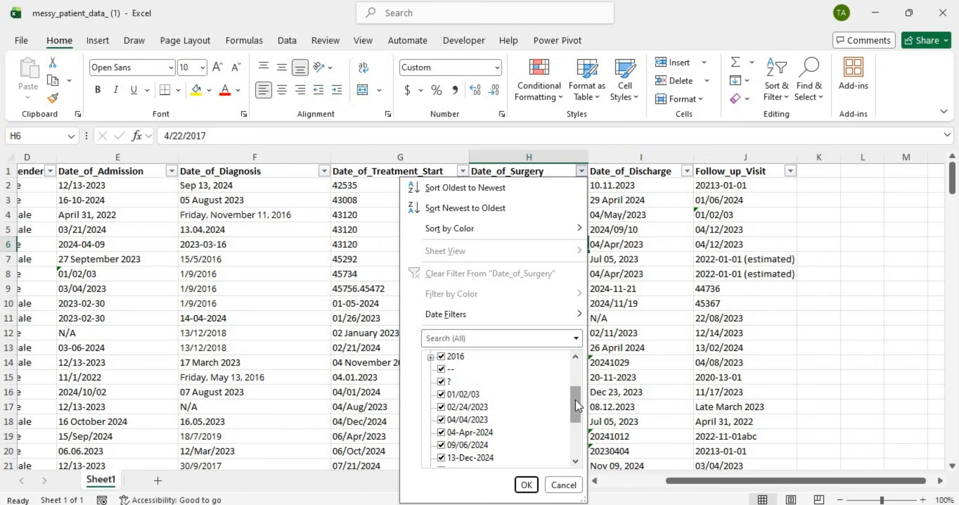
pyautogui.moveTo(575, 400); pyautogui.dragTo(575, 423)
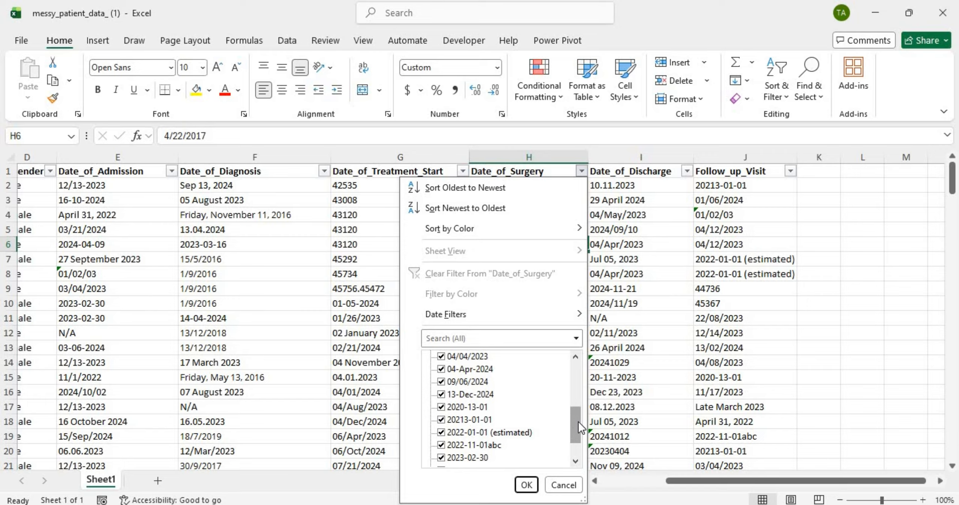
pyautogui.moveTo(578, 421); pyautogui.dragTo(525, 422)
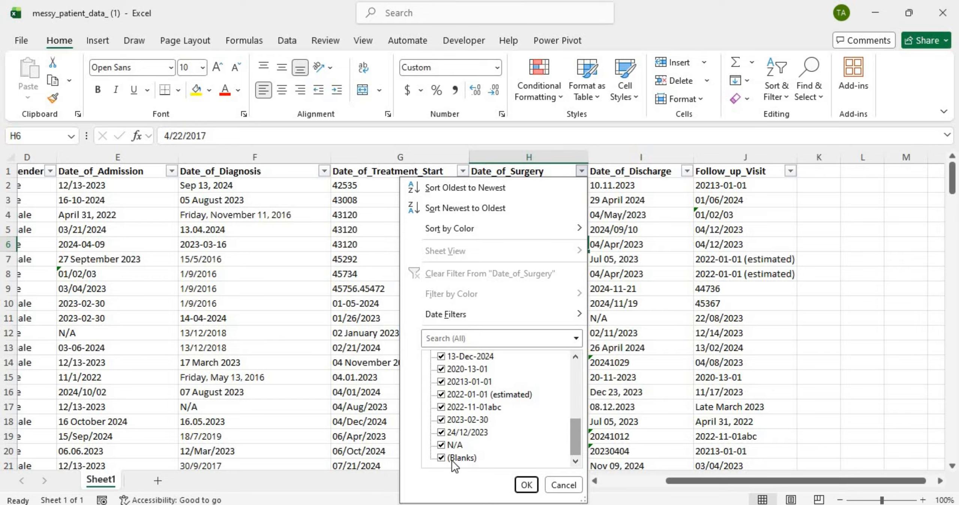
pyautogui.click(526, 485)
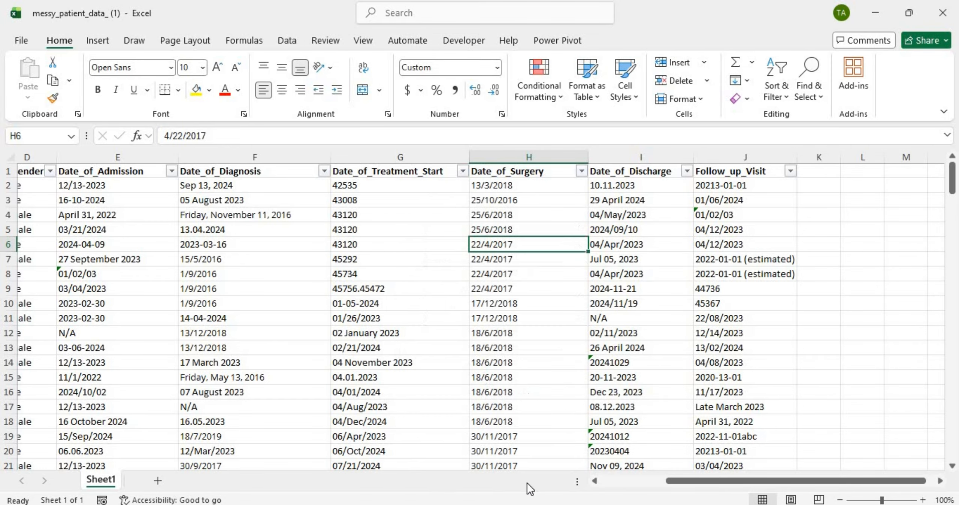
pyautogui.click(686, 171)
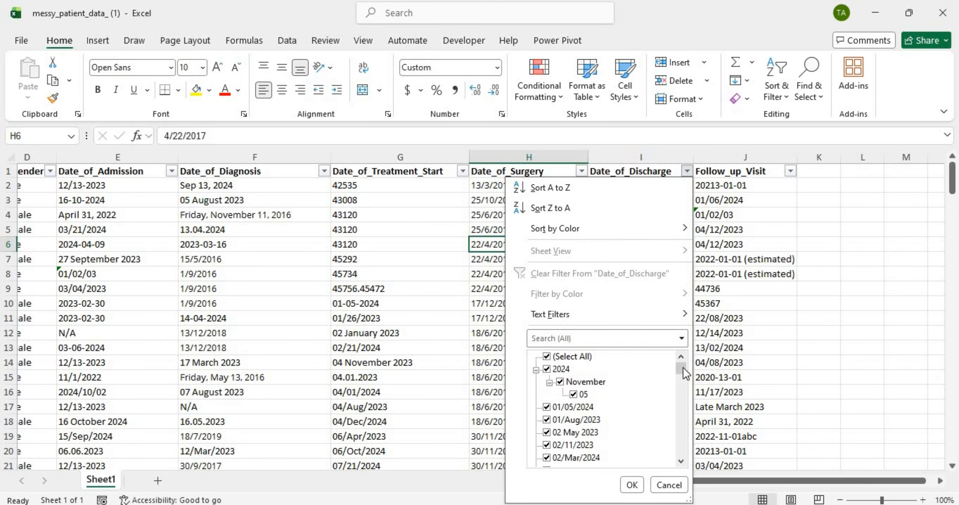
pyautogui.moveTo(682, 367); pyautogui.dragTo(686, 455)
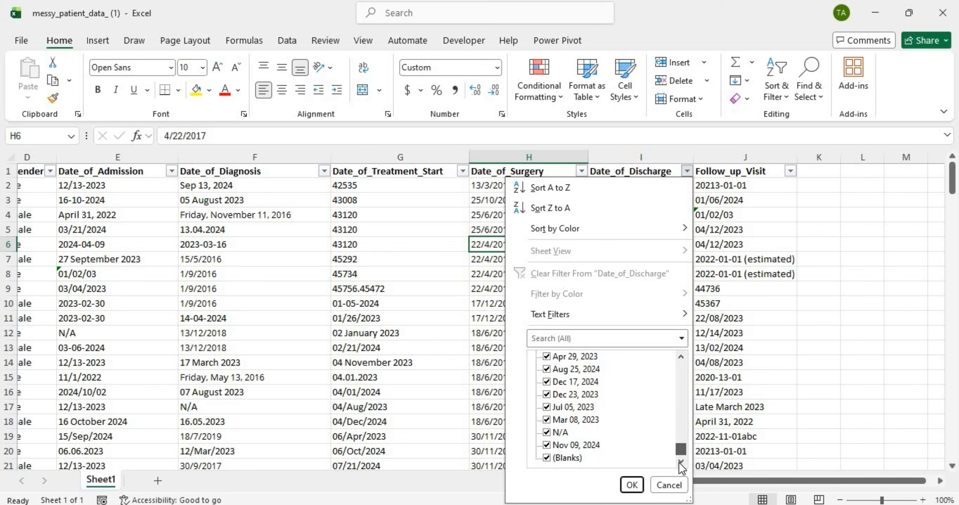
pyautogui.click(789, 171)
pyautogui.click(788, 171)
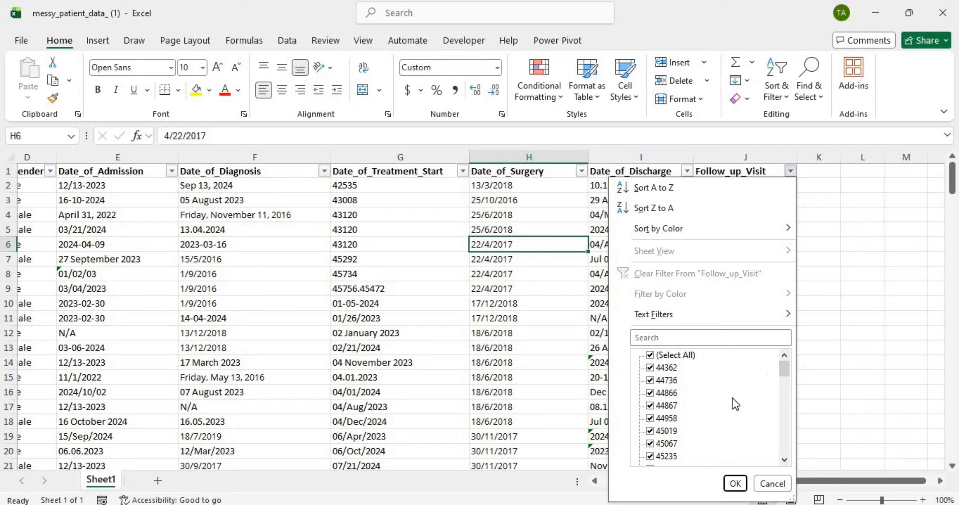
pyautogui.moveTo(782, 370); pyautogui.dragTo(785, 463)
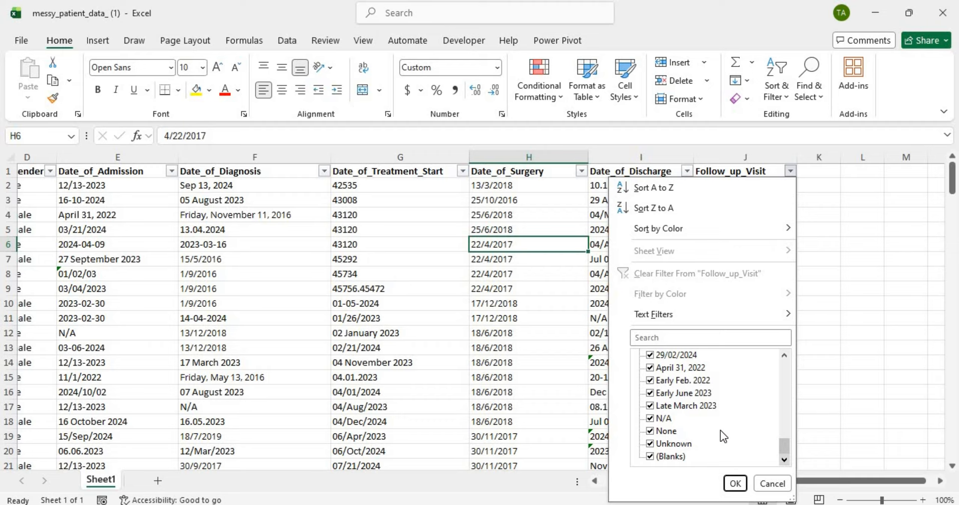
pyautogui.click(734, 483)
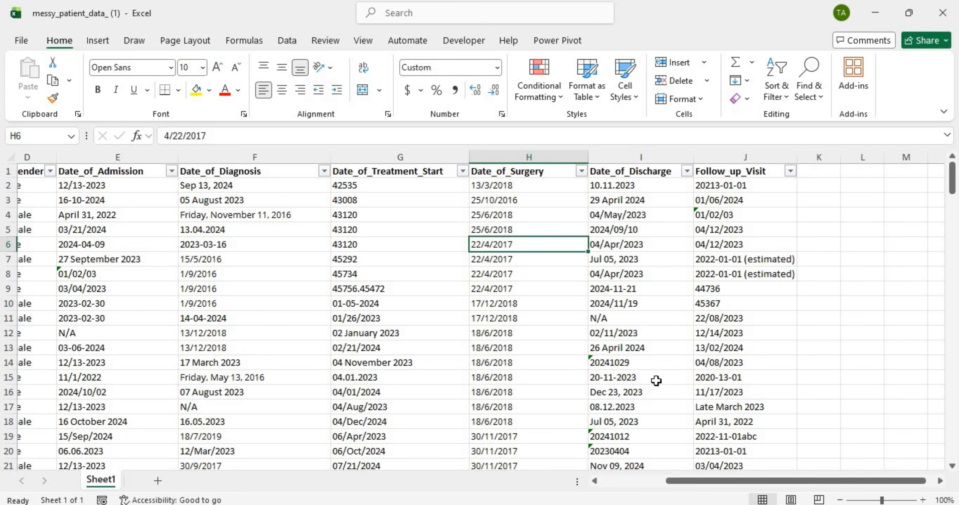
pyautogui.hscroll(-3, 599, 326)
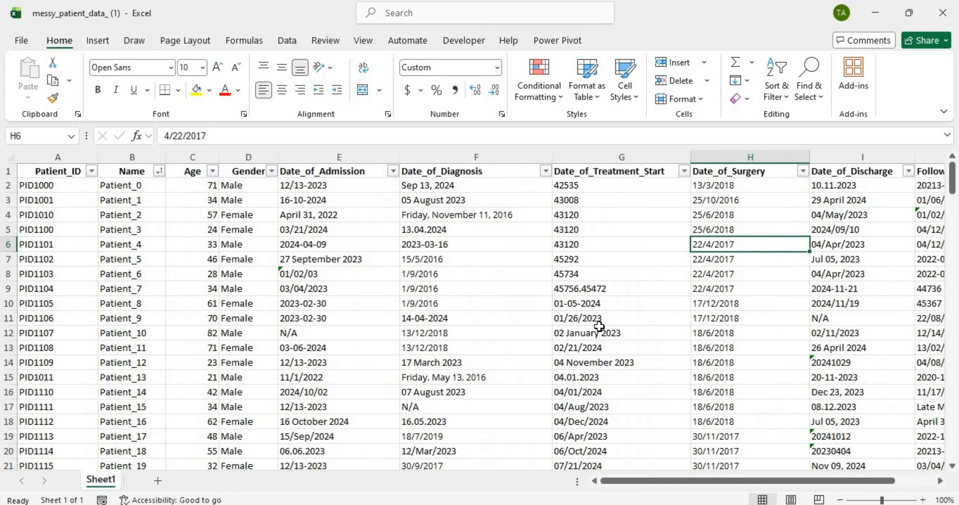
pyautogui.hscroll(2, 598, 326)
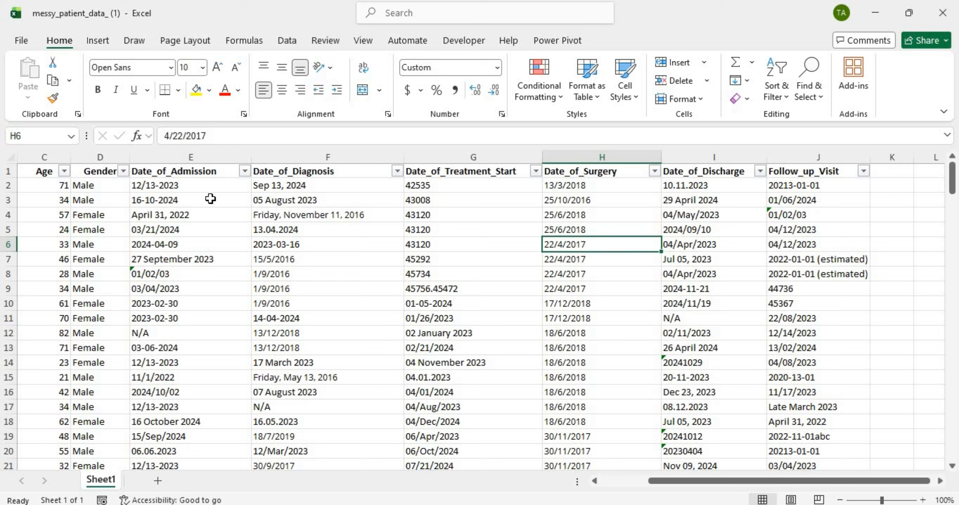
# Step: Select columns E through J, from Date_of_Admission to Follow_up_Visit
pyautogui.click(187, 156)
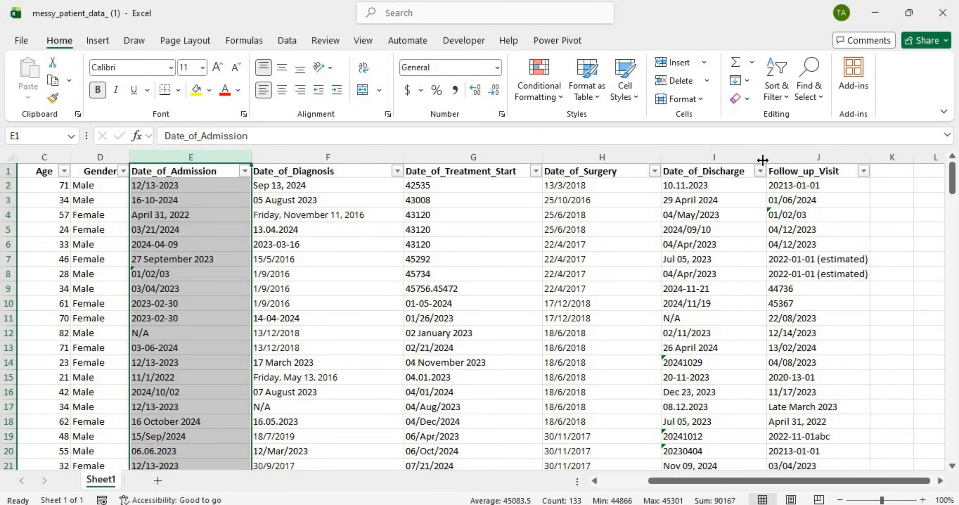
pyautogui.keyDown('shift'); pyautogui.click(807, 151); pyautogui.keyUp('shift')
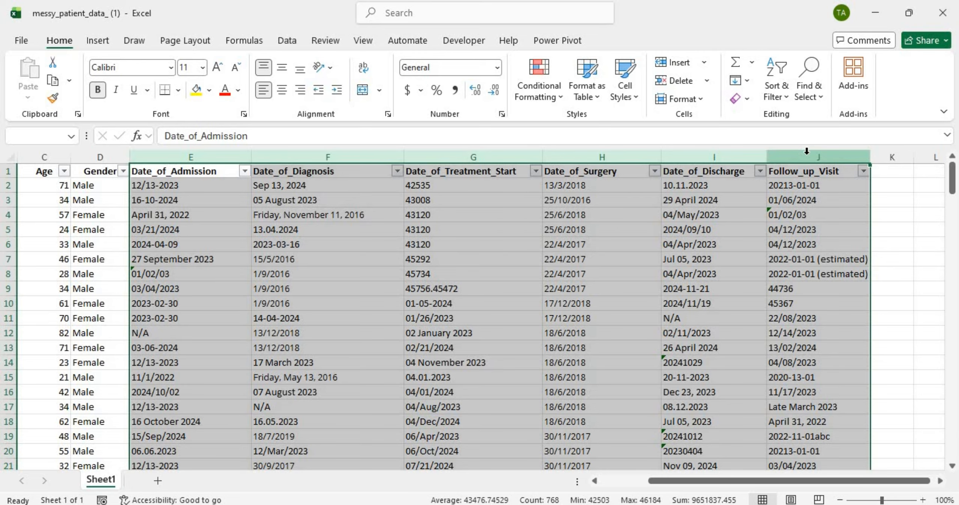
# Step: Replace all 33 N/A entries in the date columns with nothing
pyautogui.hotkey('ctrl', 'f')
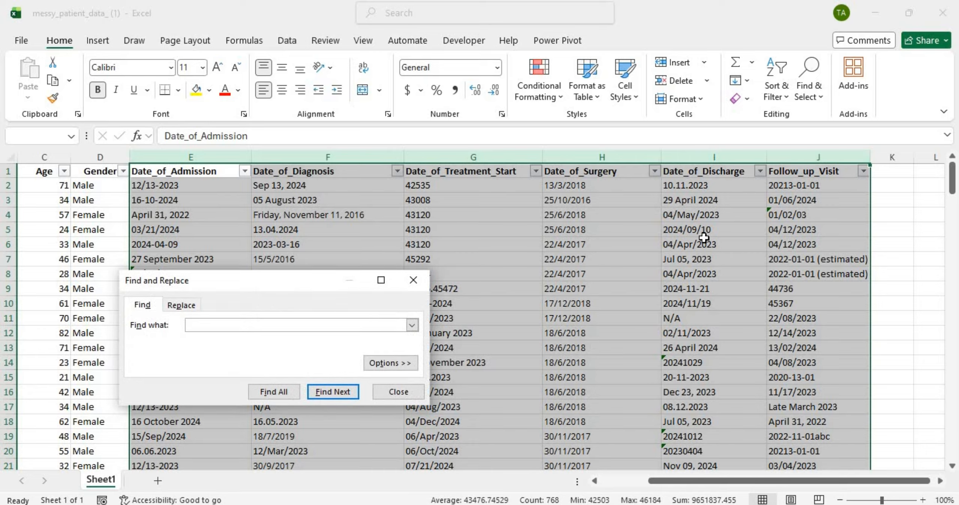
pyautogui.press('capslock')
pyautogui.write('N')
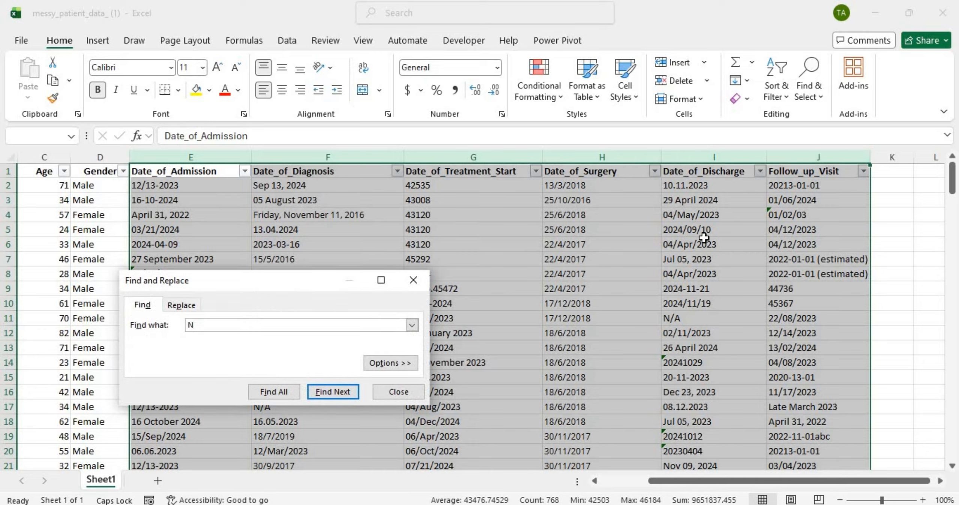
pyautogui.write('/A')
pyautogui.click(183, 307)
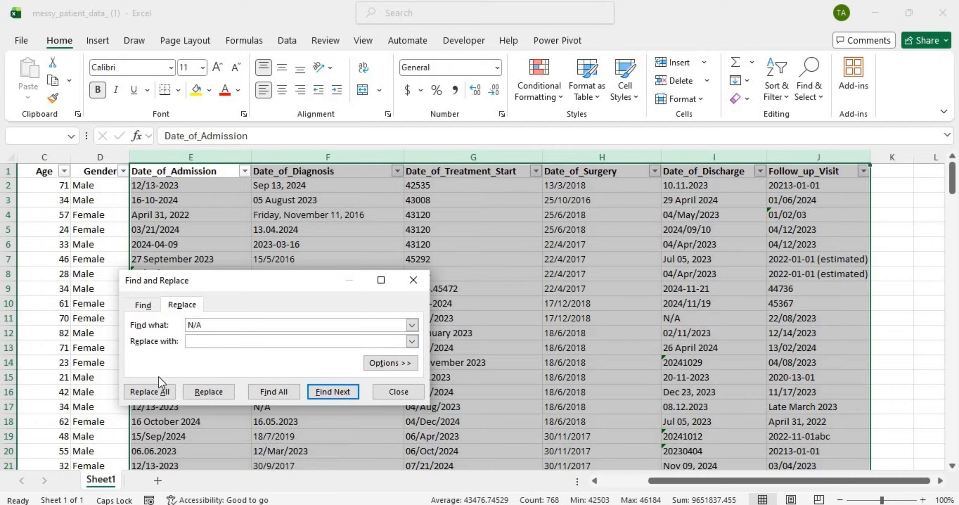
pyautogui.click(160, 390)
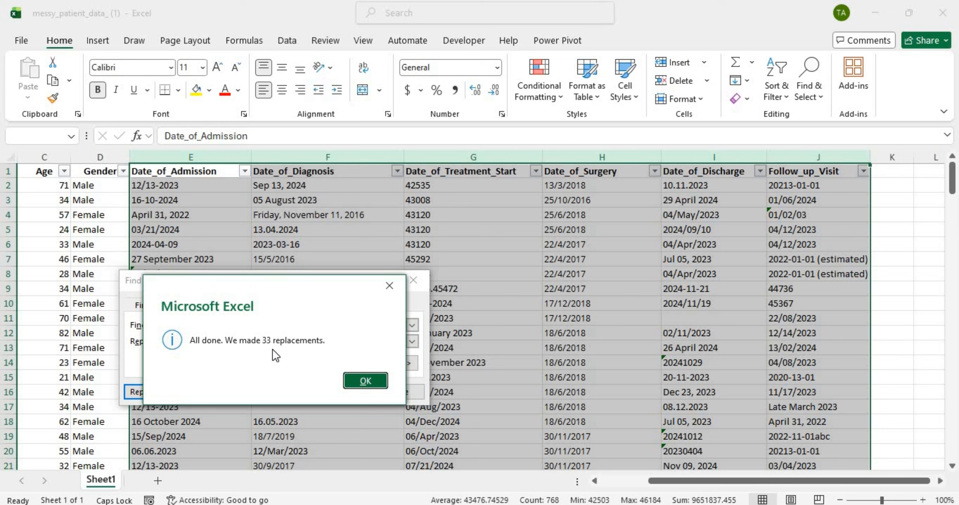
pyautogui.click(375, 387)
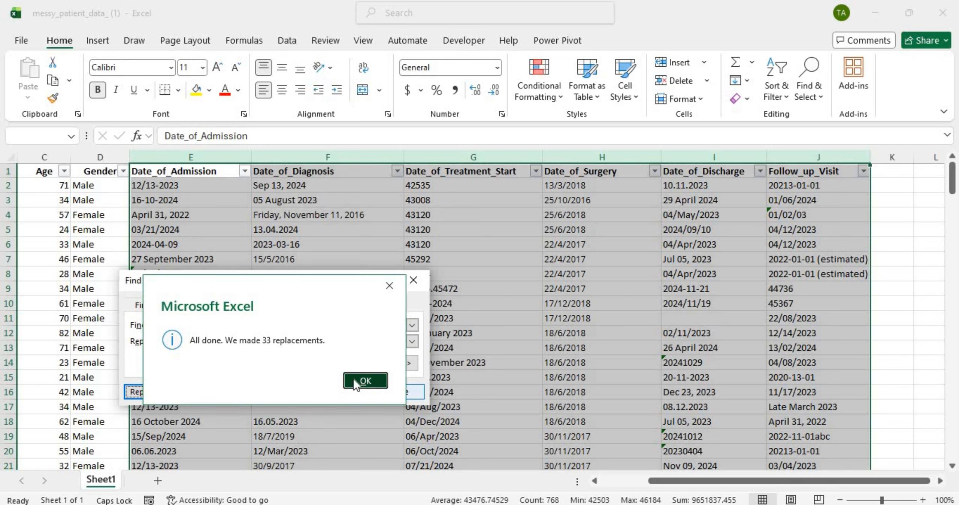
pyautogui.click(258, 330)
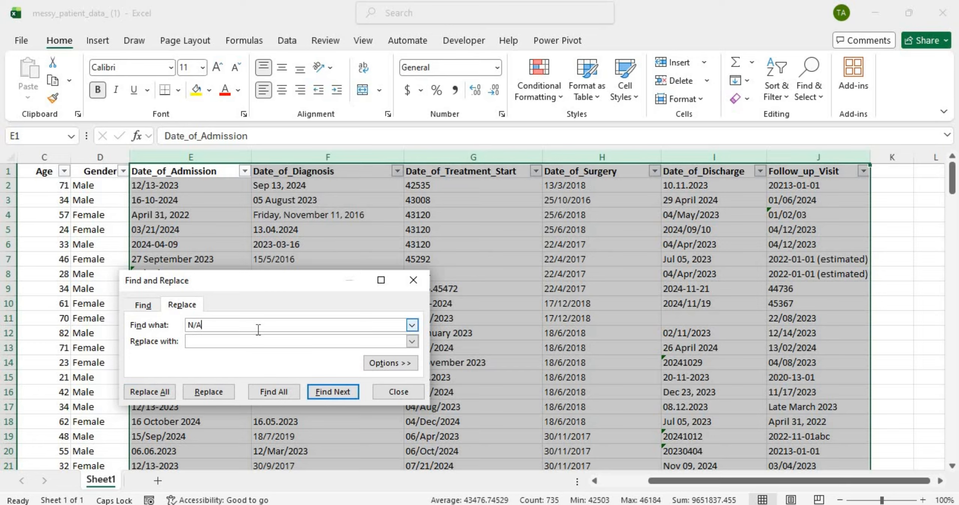
# Step: Strip the stray abc suffixes from the dates, making 8 replacements
pyautogui.press('BackSpace')
pyautogui.press('BackSpace')
pyautogui.press('BackSpace')
pyautogui.press('capslock')
pyautogui.write('abc')
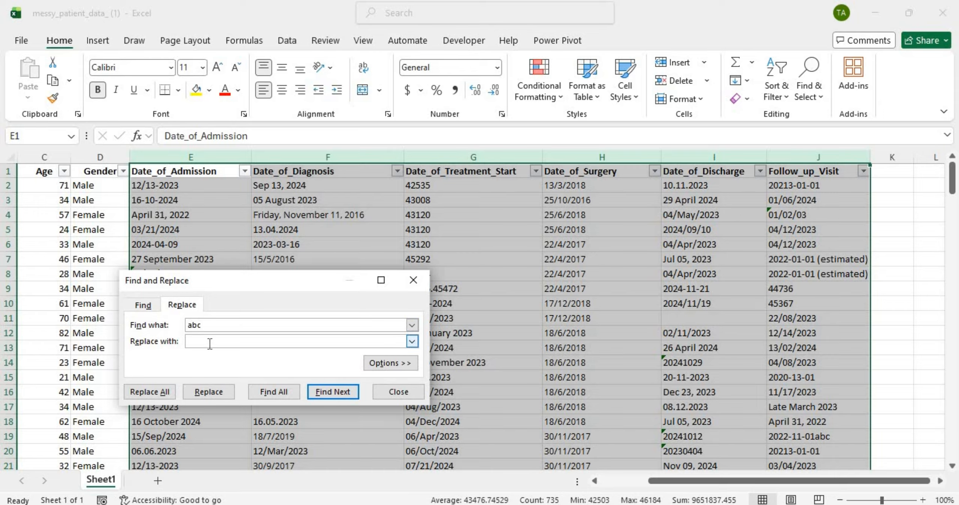
pyautogui.click(154, 390)
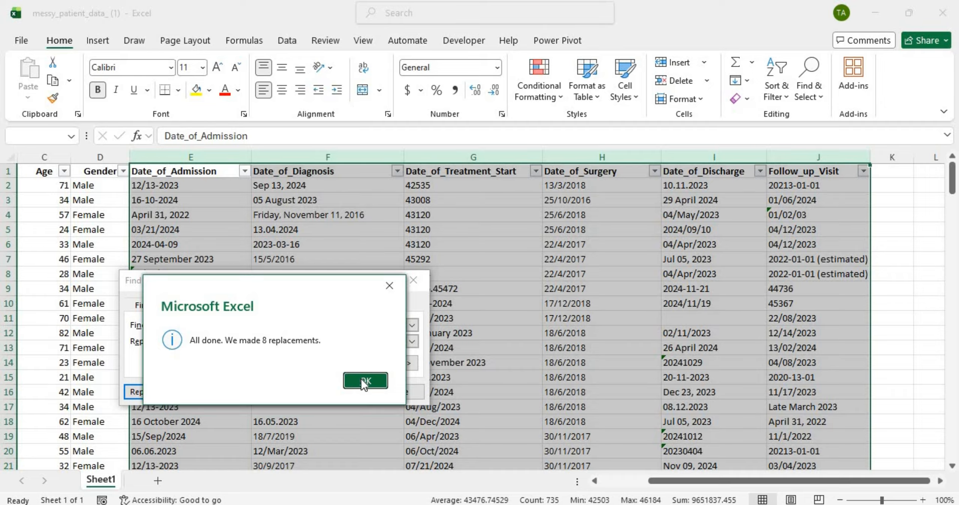
pyautogui.click(361, 380)
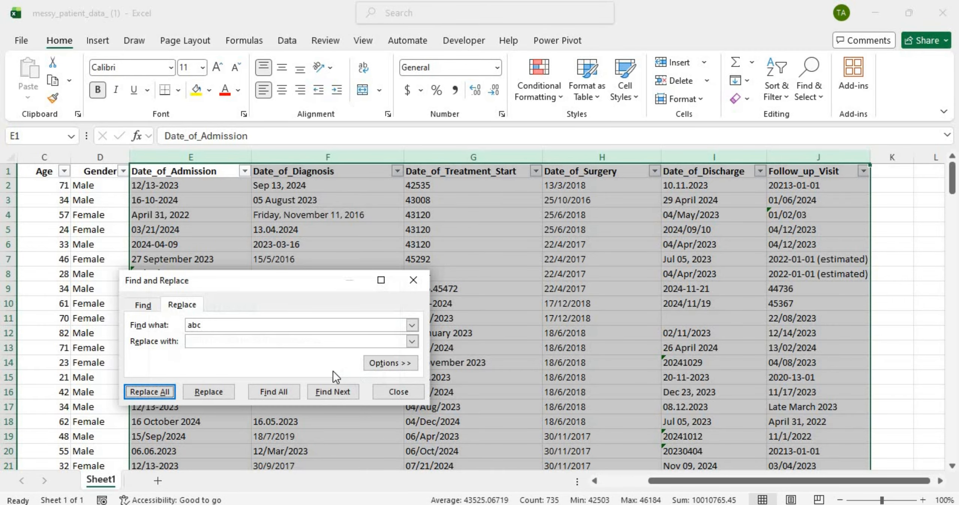
pyautogui.click(253, 325)
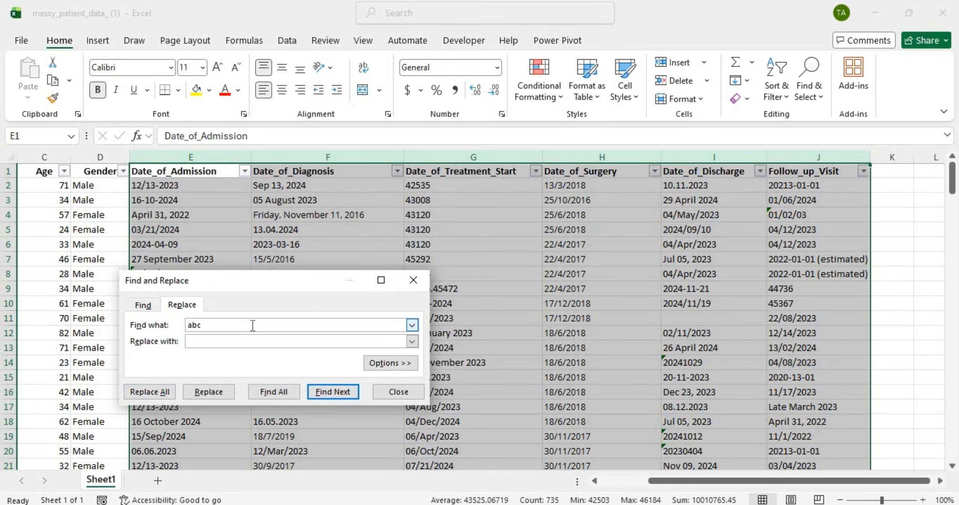
# Step: Replace every ? with nothing, which empties all six date columns in 7407 replacements
pyautogui.press('BackSpace')
pyautogui.press('BackSpace')
pyautogui.press('BackSpace')
pyautogui.write('?')
pyautogui.click(163, 392)
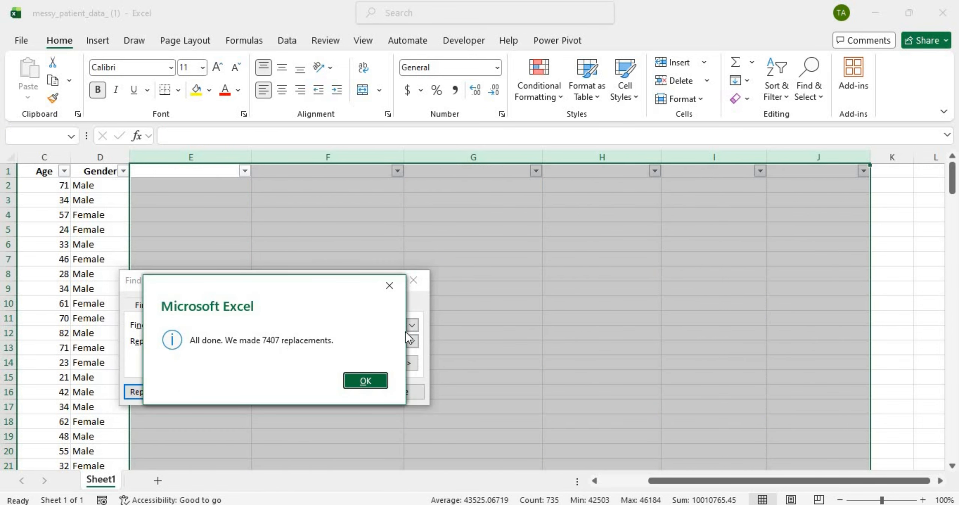
# Step: Close Find and Replace and undo the replacement, restoring the original dates
pyautogui.click(366, 381)
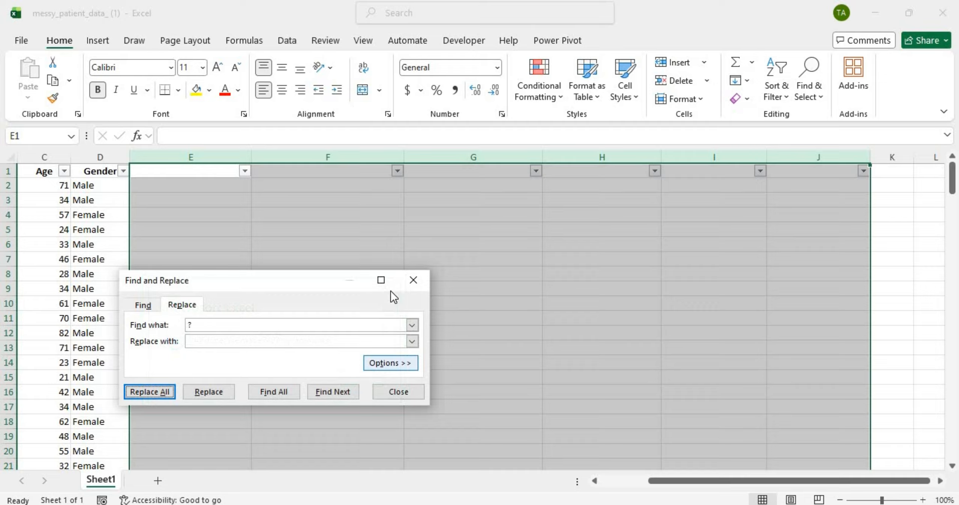
pyautogui.click(413, 280)
pyautogui.click(471, 273)
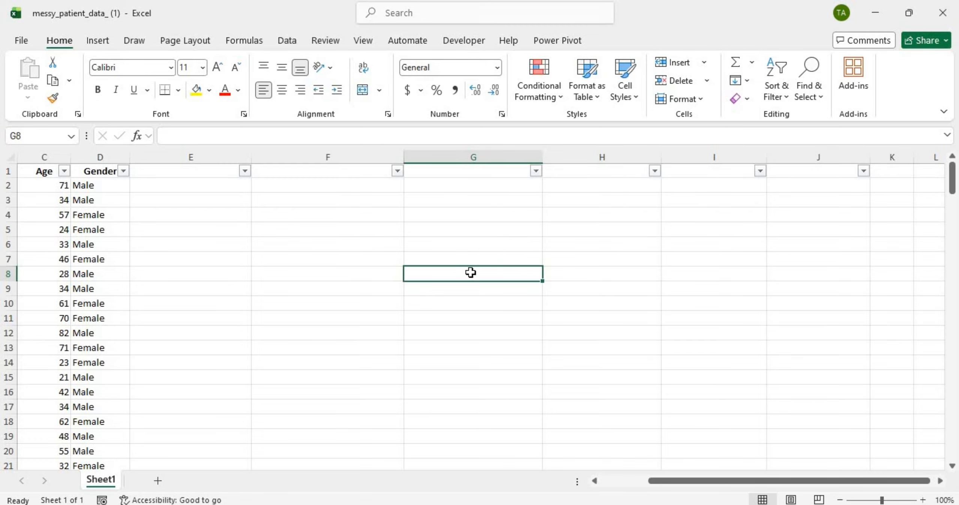
pyautogui.hotkey('ctrl', 'z')
pyautogui.click(463, 244)
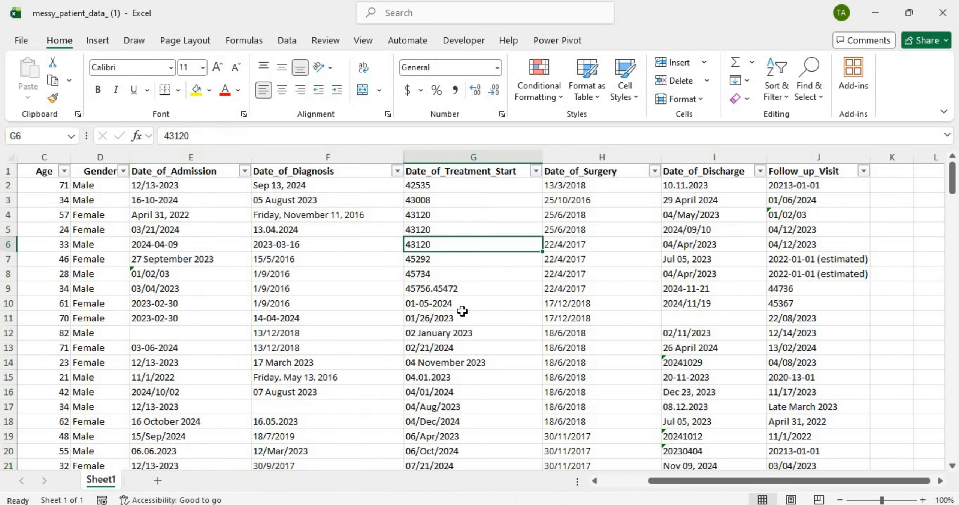
pyautogui.moveTo(463, 311); pyautogui.dragTo(510, 216)
# Step: Review the Date_of_Treatment_Start and Date_of_Surgery filter lists, then select the Date_of_Surgery column
pyautogui.click(535, 171)
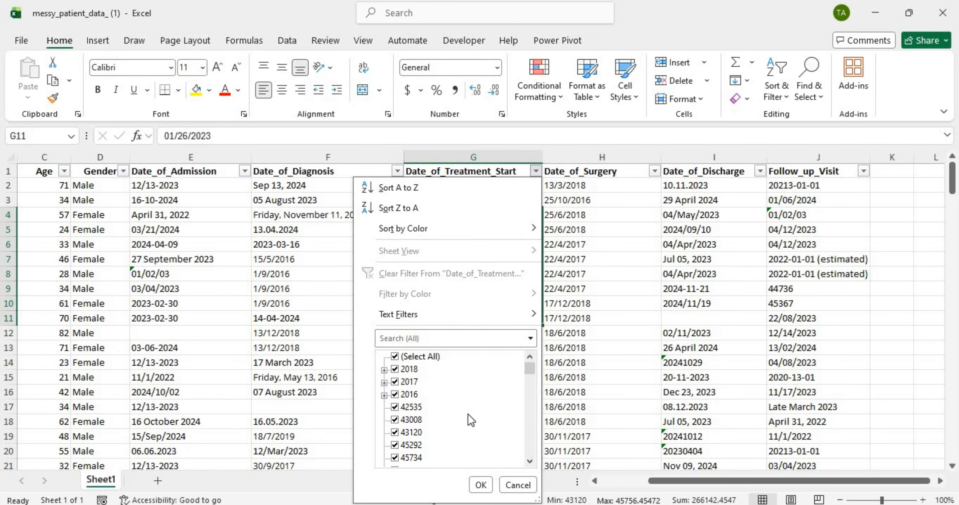
pyautogui.scroll(-10, 467, 410)
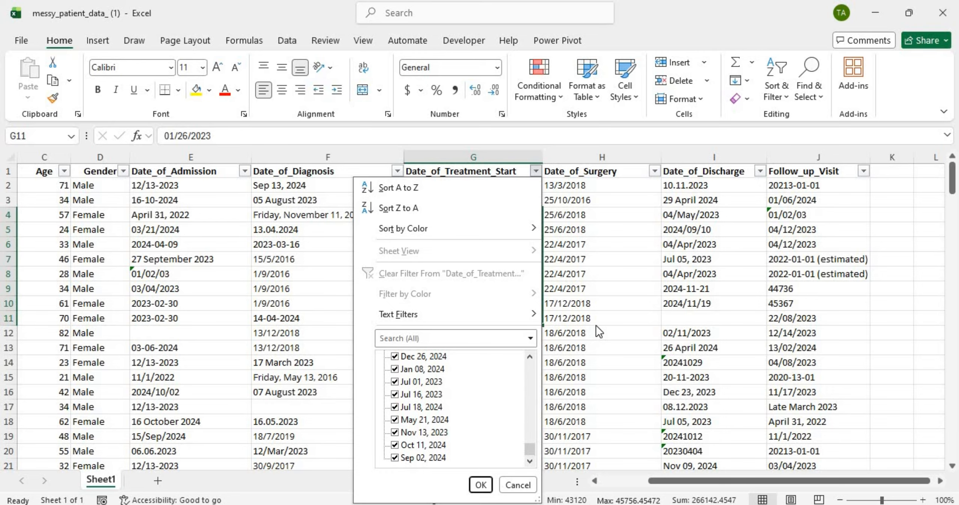
pyautogui.press('Escape')
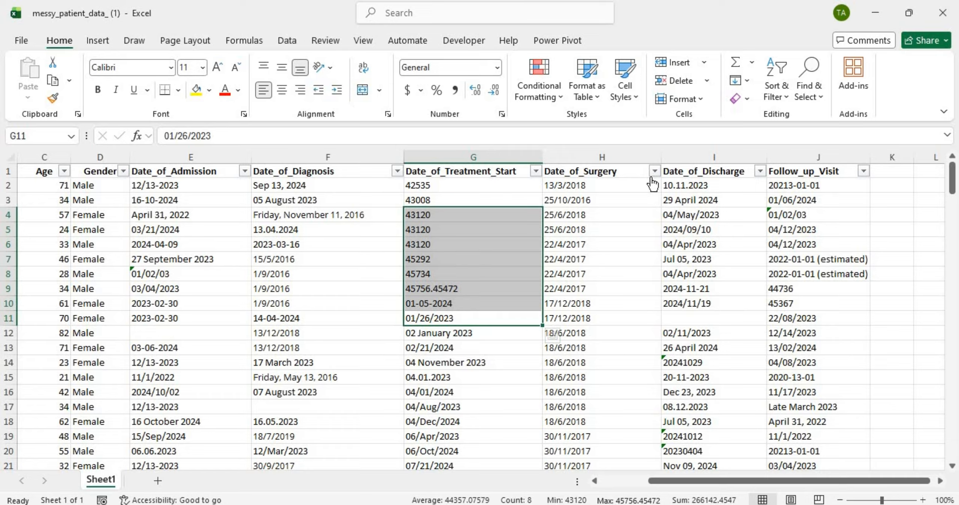
pyautogui.click(655, 171)
pyautogui.scroll(-5, 574, 387)
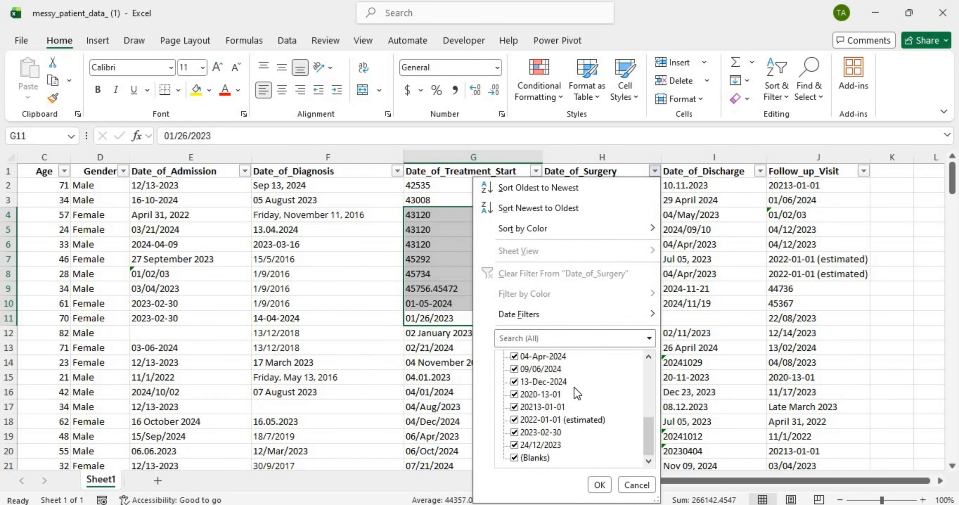
pyautogui.scroll(10, 574, 386)
pyautogui.scroll(-1, 574, 389)
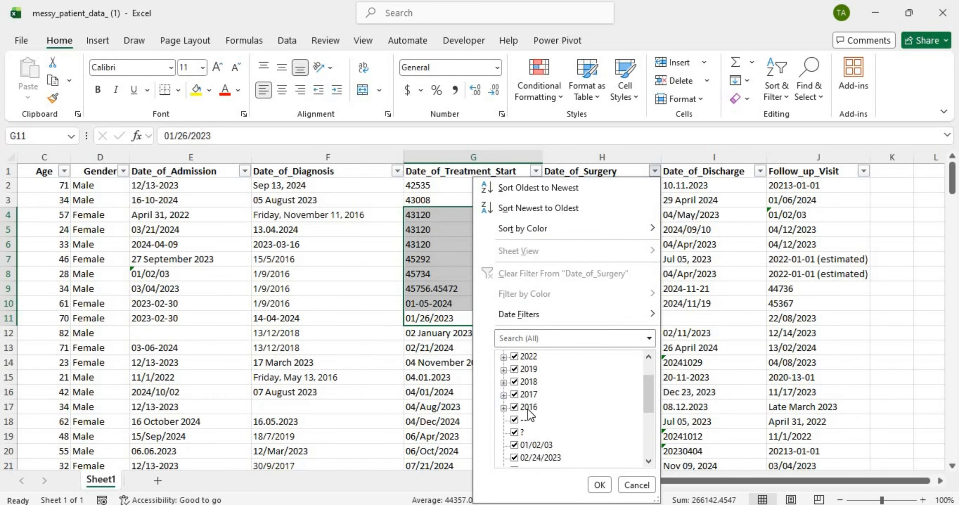
pyautogui.scroll(1, 517, 389)
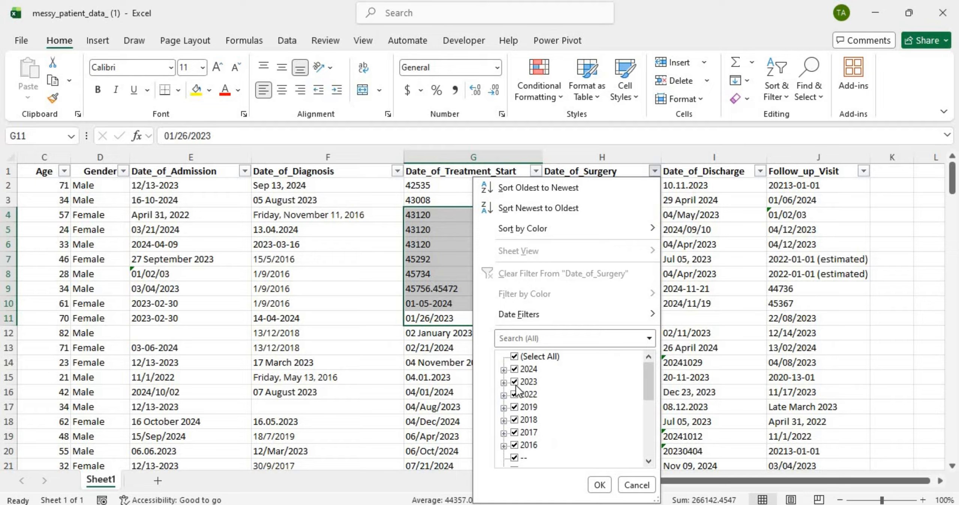
pyautogui.click(725, 290)
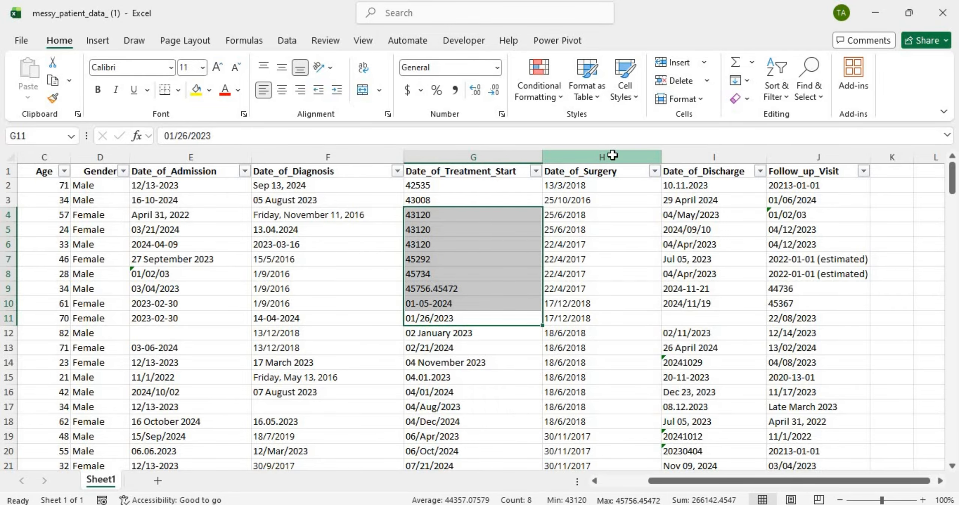
pyautogui.click(612, 154)
pyautogui.hotkey('ctrl', 'f')
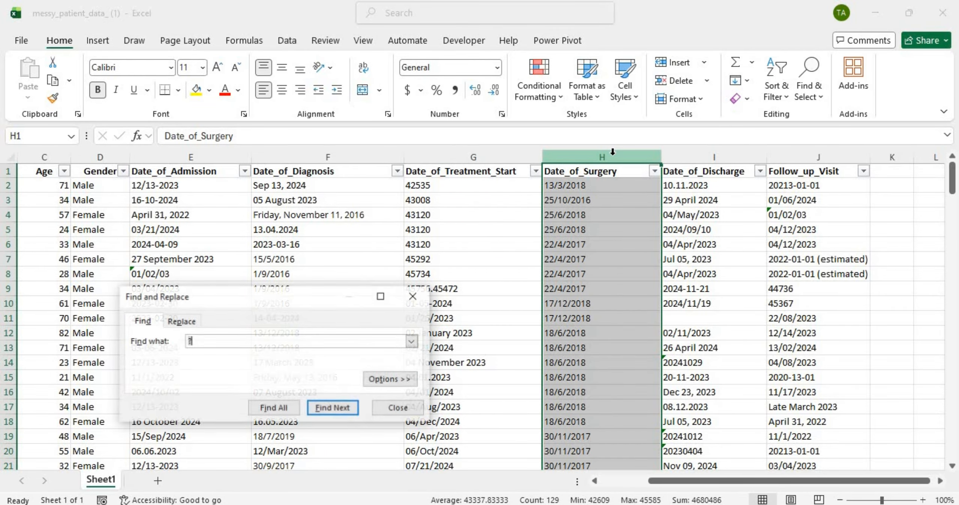
pyautogui.click(187, 324)
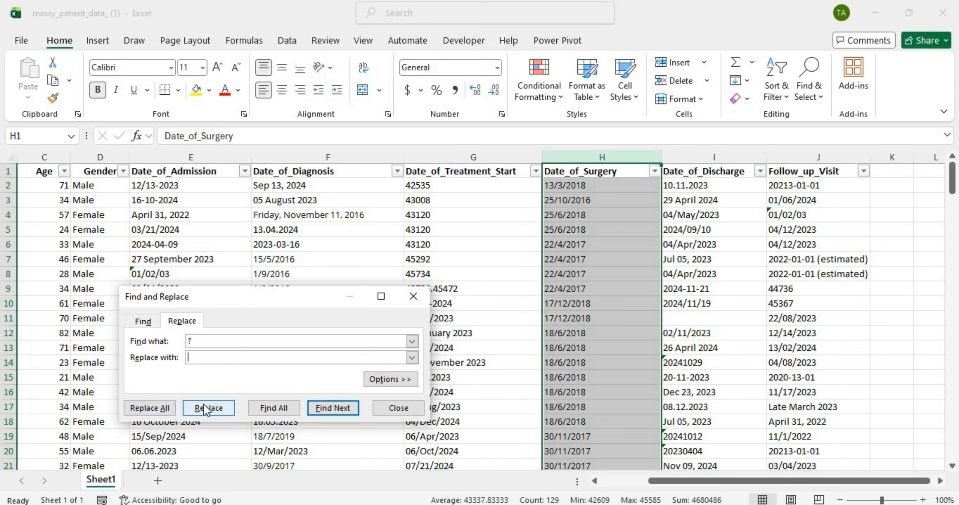
pyautogui.click(264, 405)
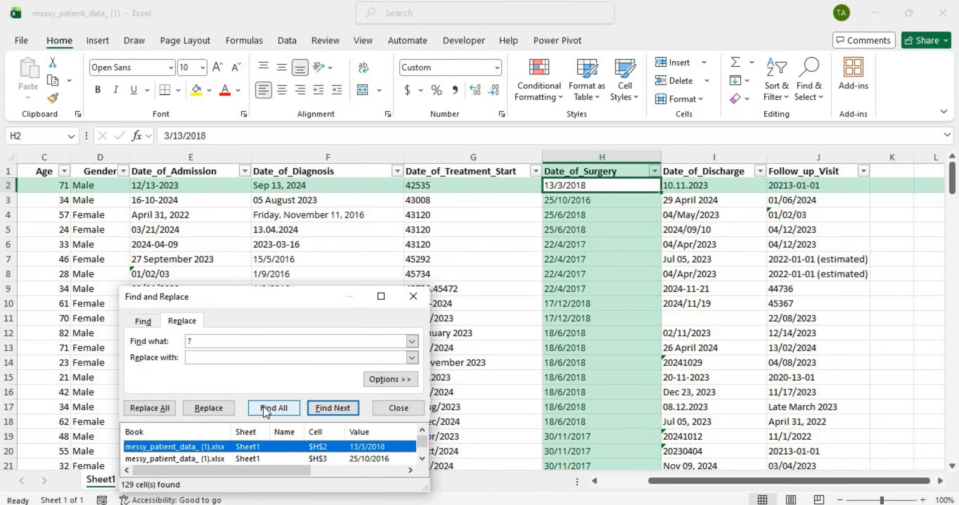
pyautogui.click(264, 459)
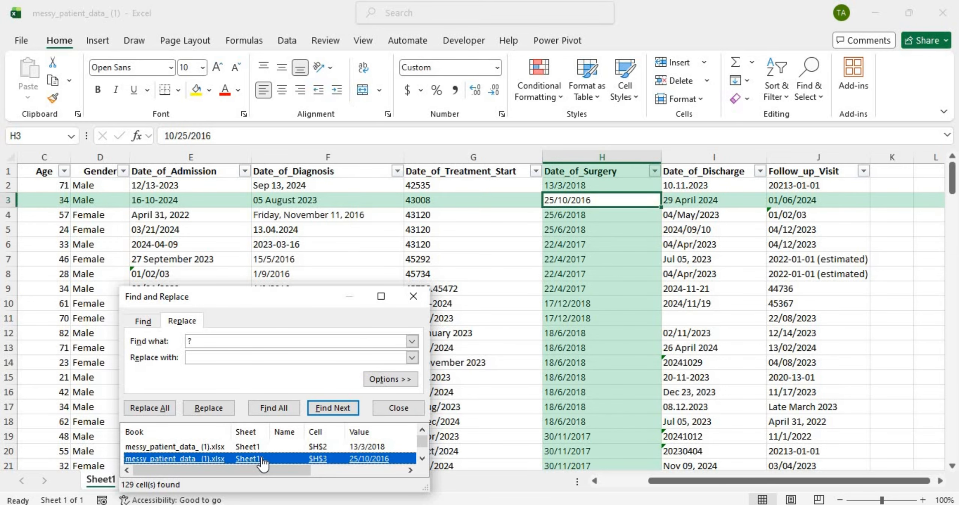
pyautogui.click(411, 299)
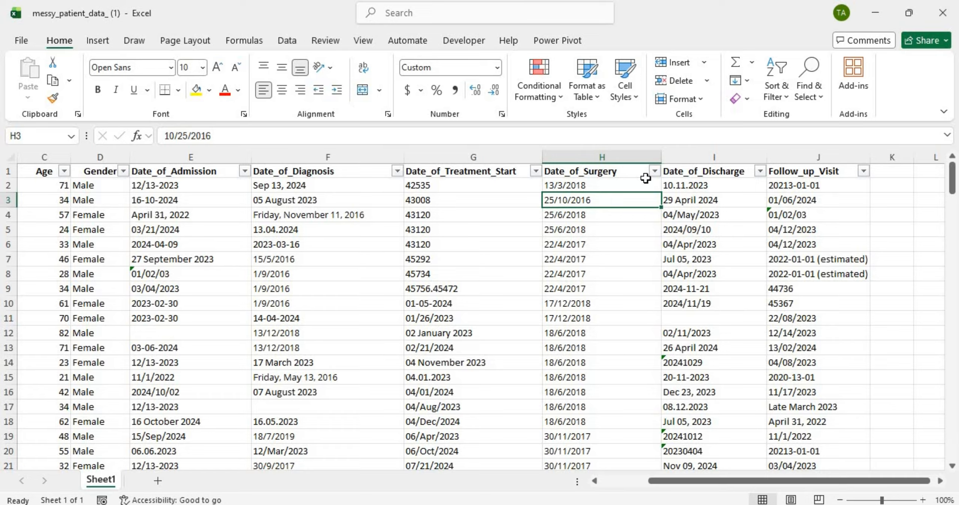
pyautogui.click(639, 156)
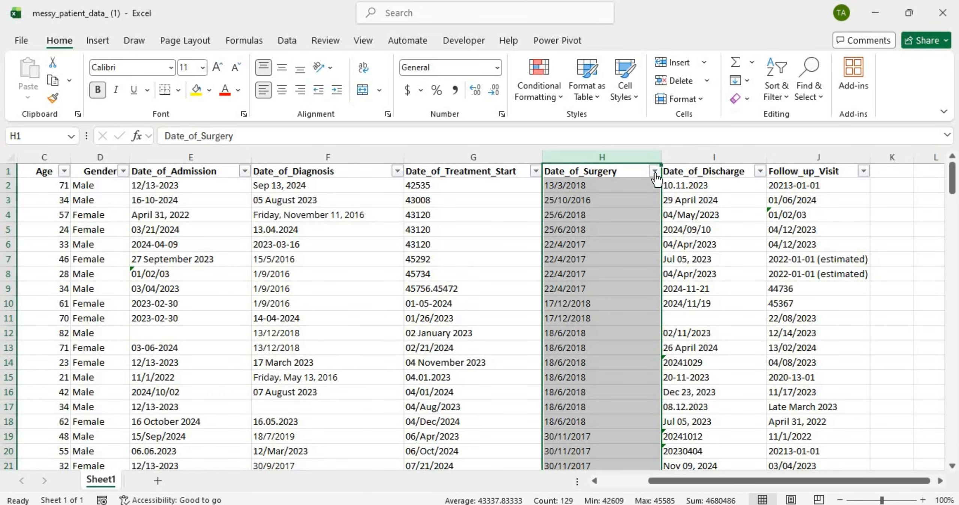
# Step: Filter Date_of_Surgery to show only the rows with "--" or "?" values
pyautogui.click(654, 173)
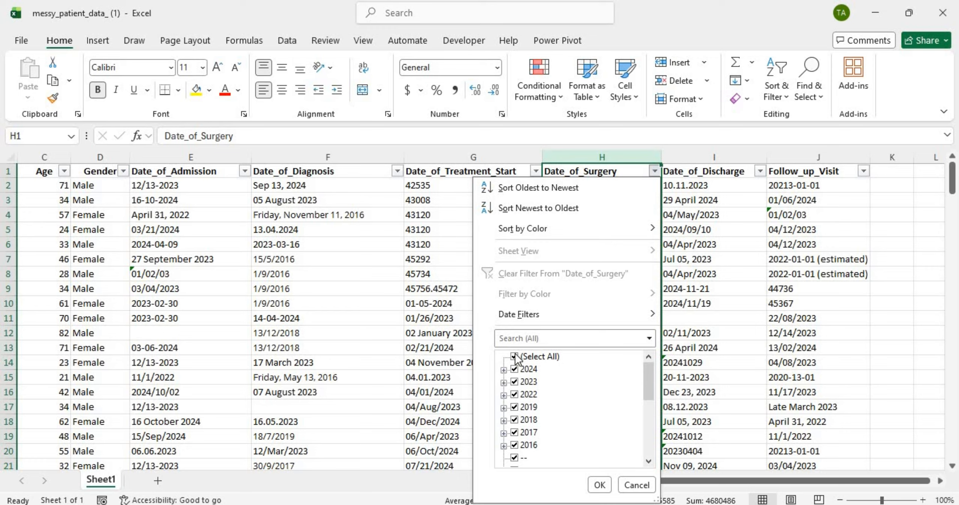
pyautogui.click(515, 356)
pyautogui.moveTo(647, 383); pyautogui.dragTo(645, 388)
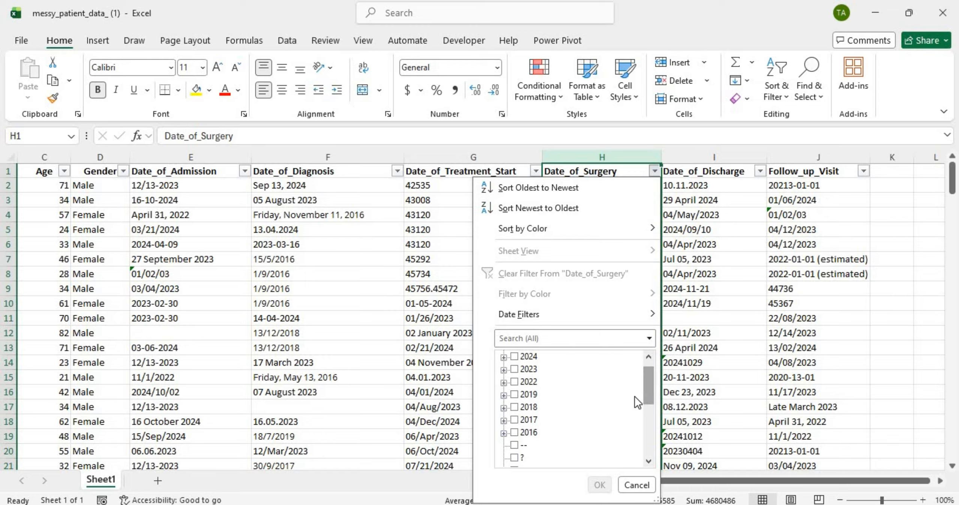
pyautogui.click(515, 445)
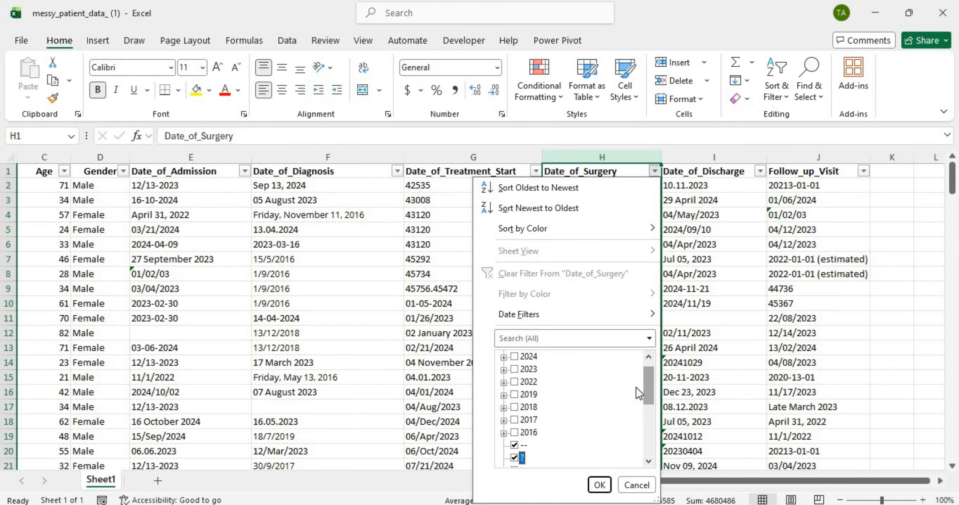
pyautogui.moveTo(649, 381); pyautogui.dragTo(649, 384)
pyautogui.click(600, 485)
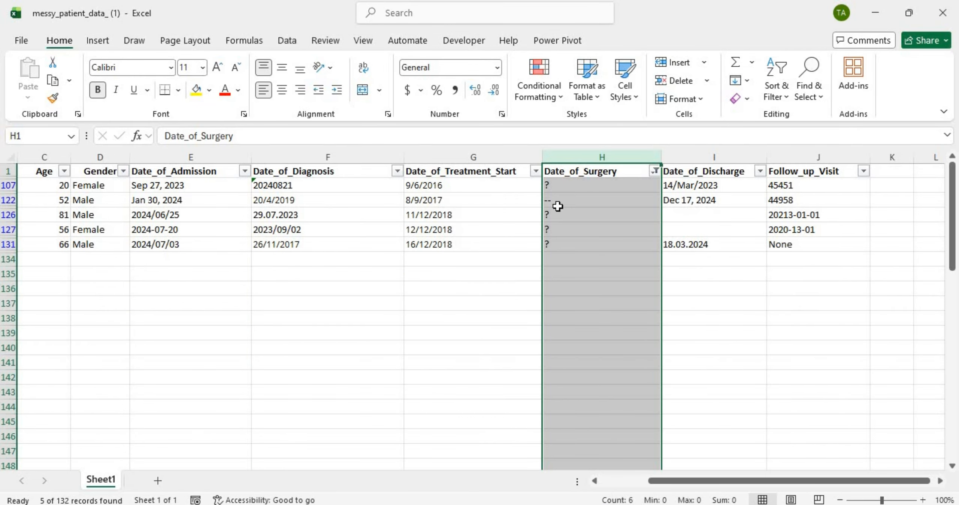
# Step: Clear the five placeholder surgery cells H107:H131
pyautogui.click(573, 185)
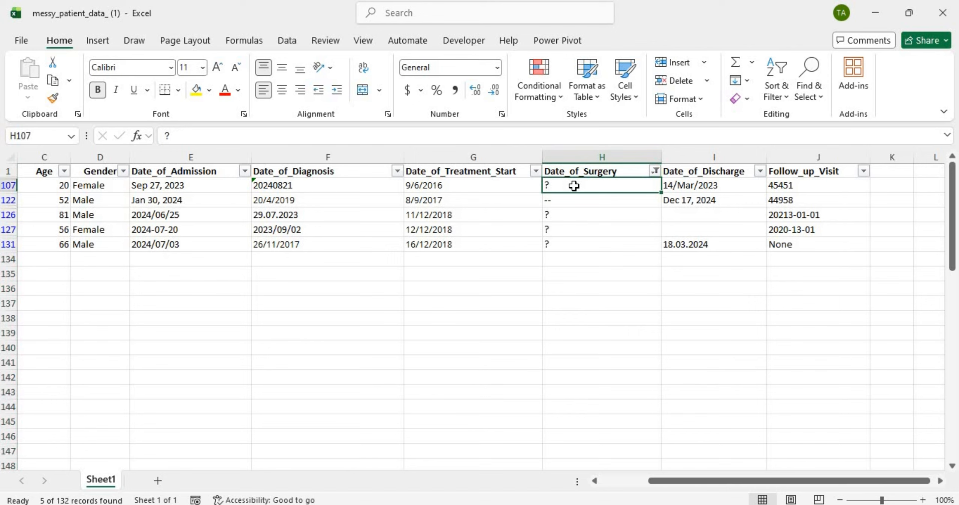
pyautogui.moveTo(573, 185); pyautogui.dragTo(573, 243)
pyautogui.press('BackSpace')
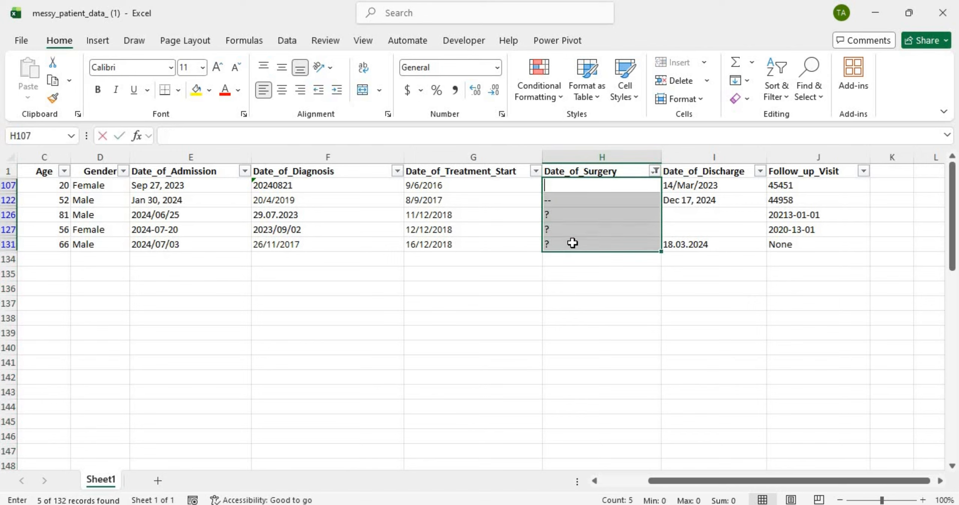
pyautogui.moveTo(579, 274); pyautogui.dragTo(597, 199)
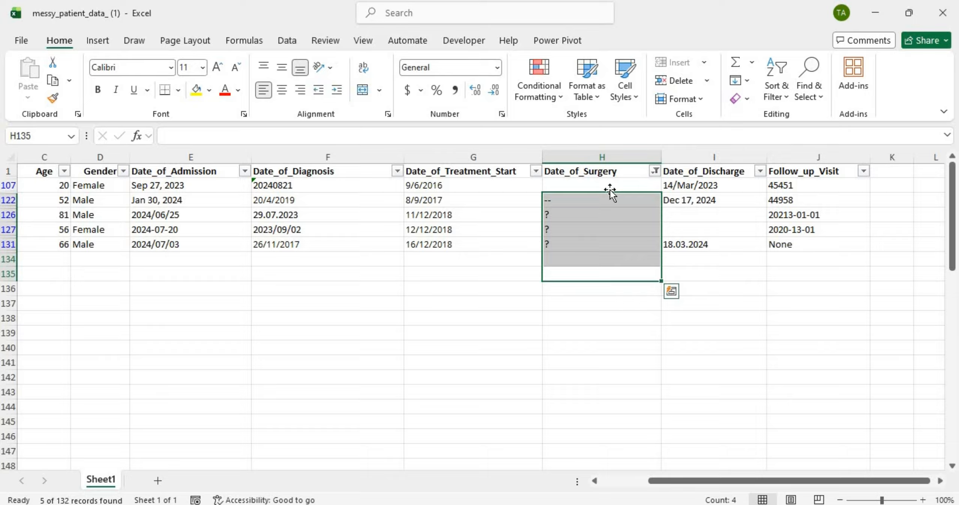
pyautogui.click(609, 189)
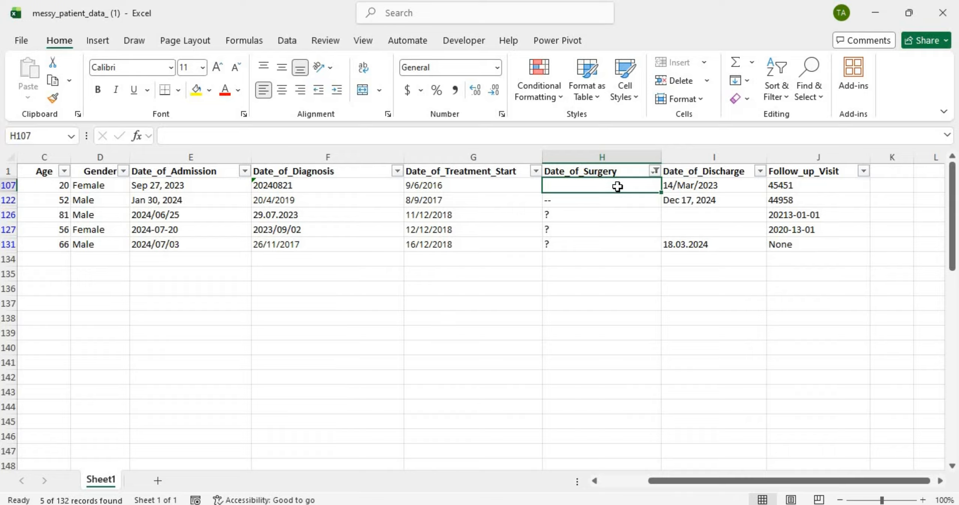
pyautogui.moveTo(617, 186); pyautogui.dragTo(602, 241)
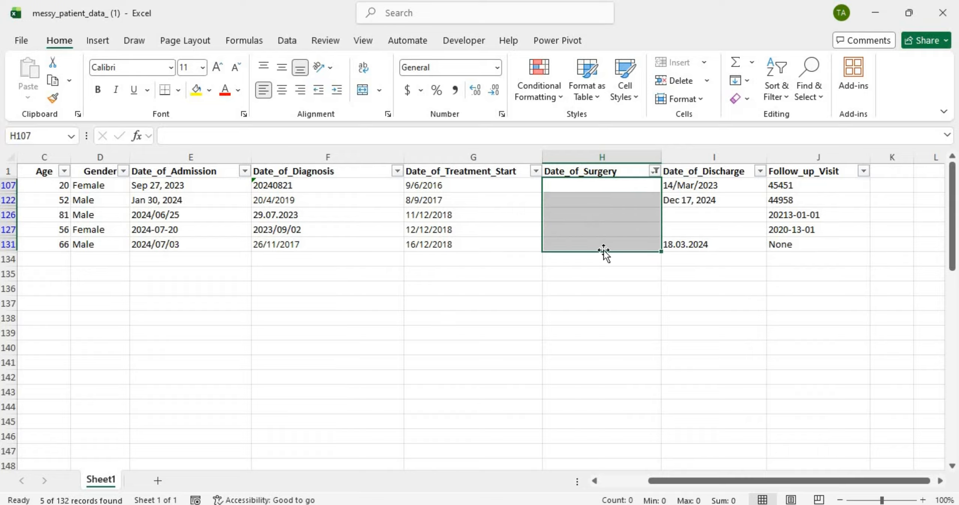
pyautogui.press('Delete')
pyautogui.click(606, 276)
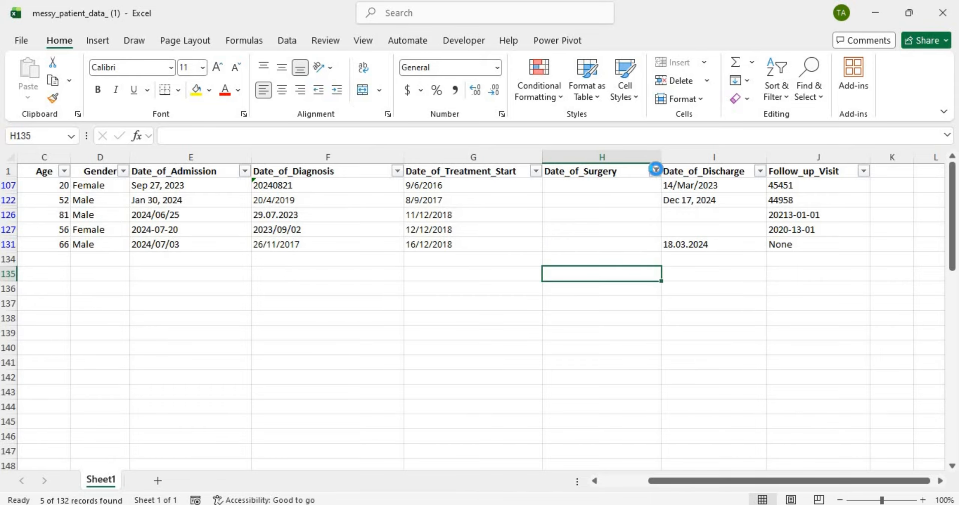
# Step: Clear the Date_of_Surgery filter so every row shows, and scroll back to the header row
pyautogui.click(655, 171)
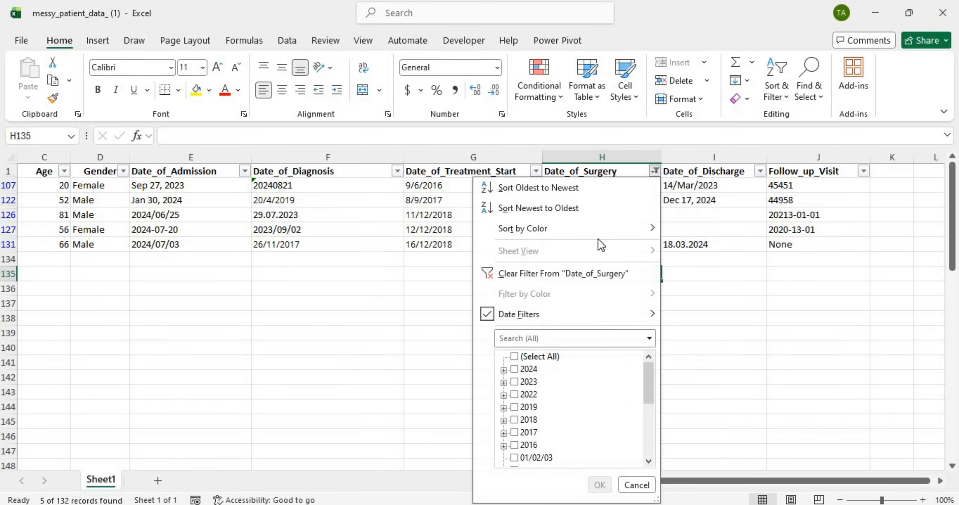
pyautogui.click(514, 357)
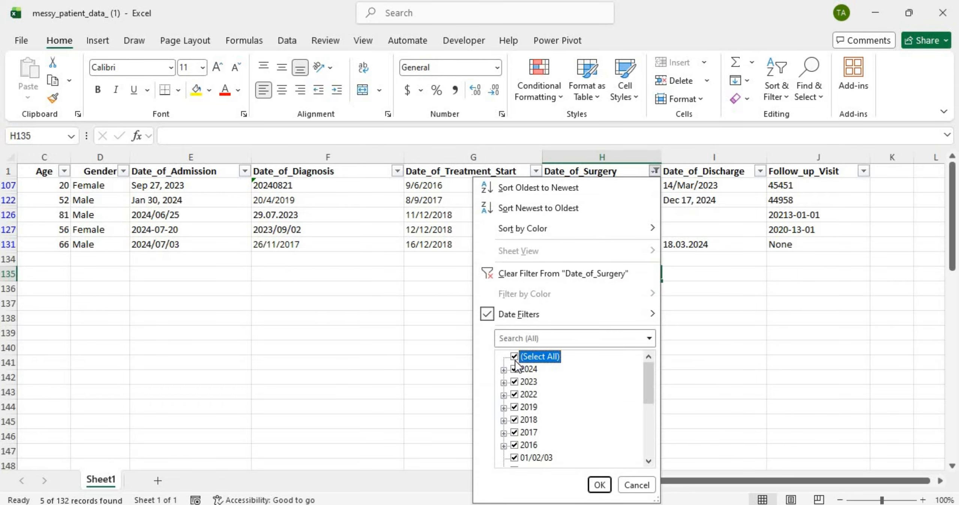
pyautogui.click(599, 485)
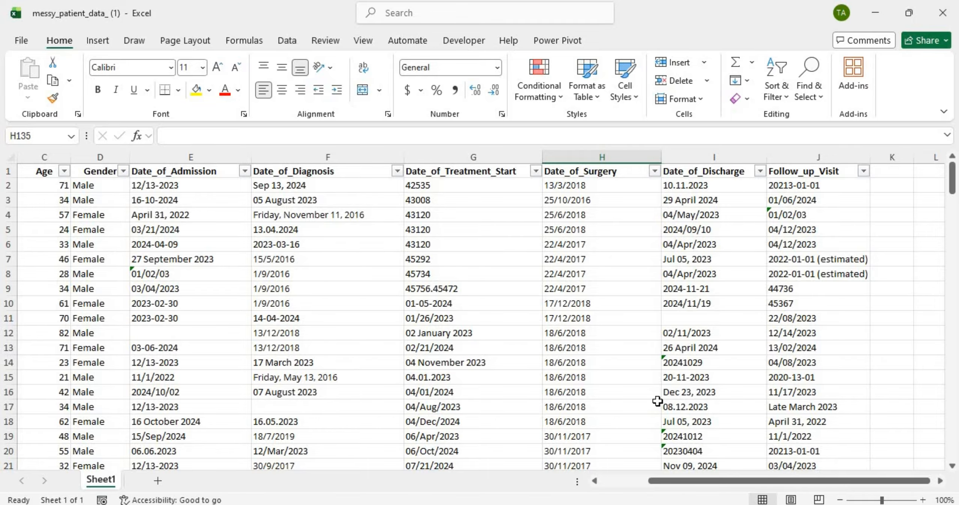
pyautogui.scroll(-20, 657, 401)
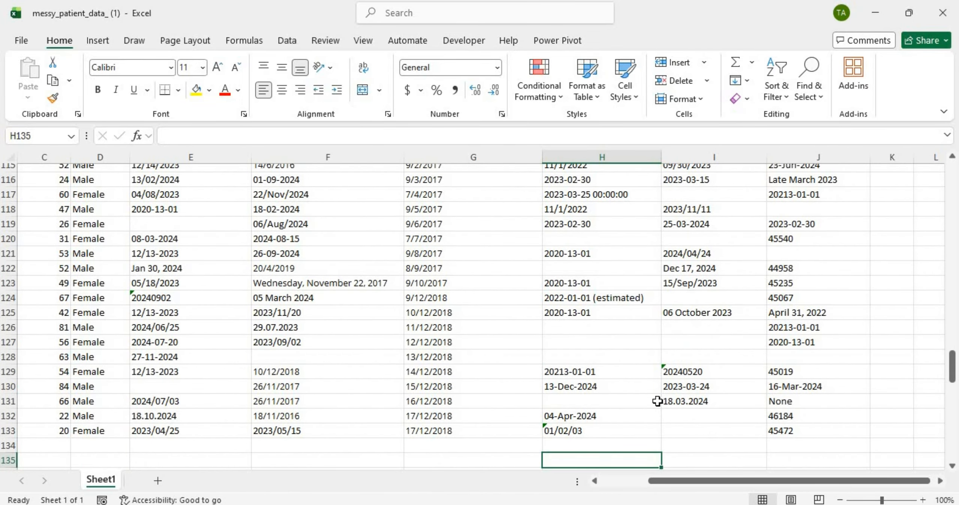
pyautogui.scroll(9, 657, 401)
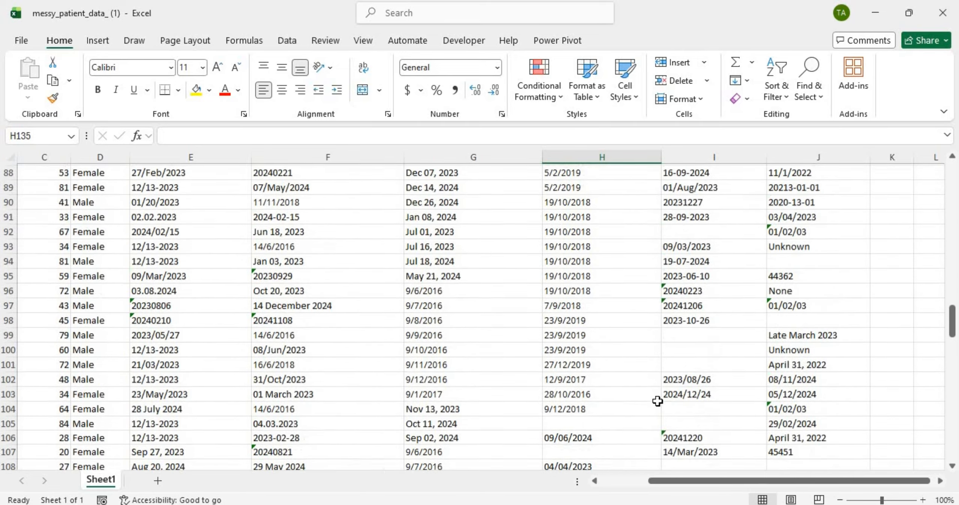
pyautogui.scroll(20, 657, 401)
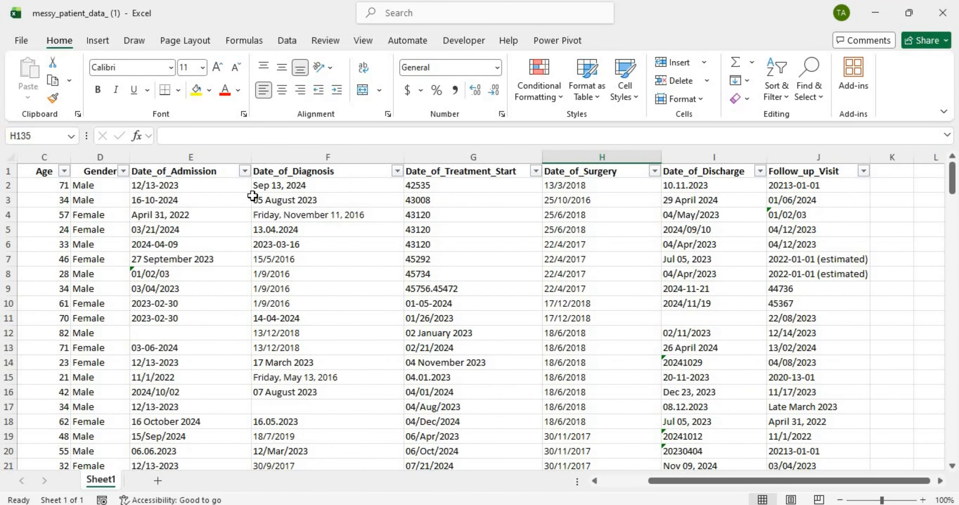
# Step: Select date columns E through J and undo the accidental "F" entered in E1
pyautogui.click(223, 164)
pyautogui.keyDown('shift'); pyautogui.click(813, 150); pyautogui.keyUp('shift')
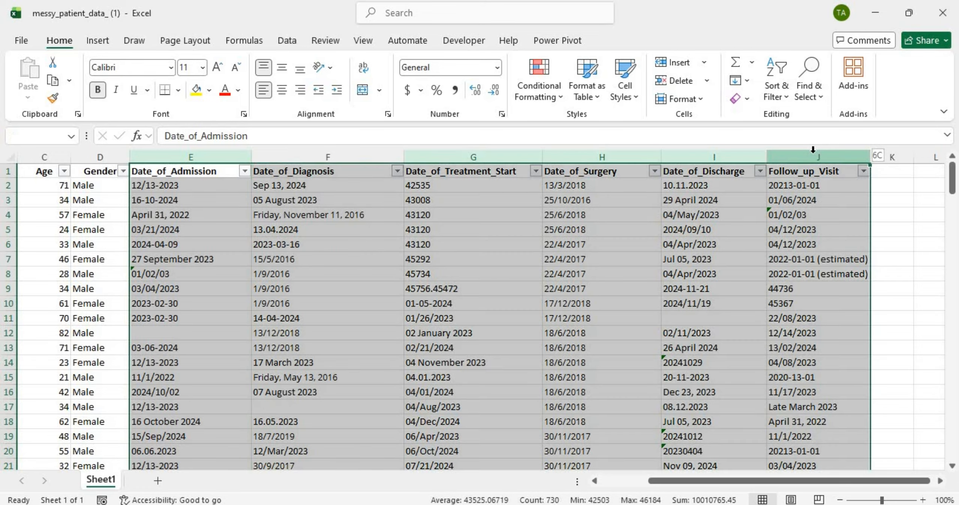
pyautogui.write('F')
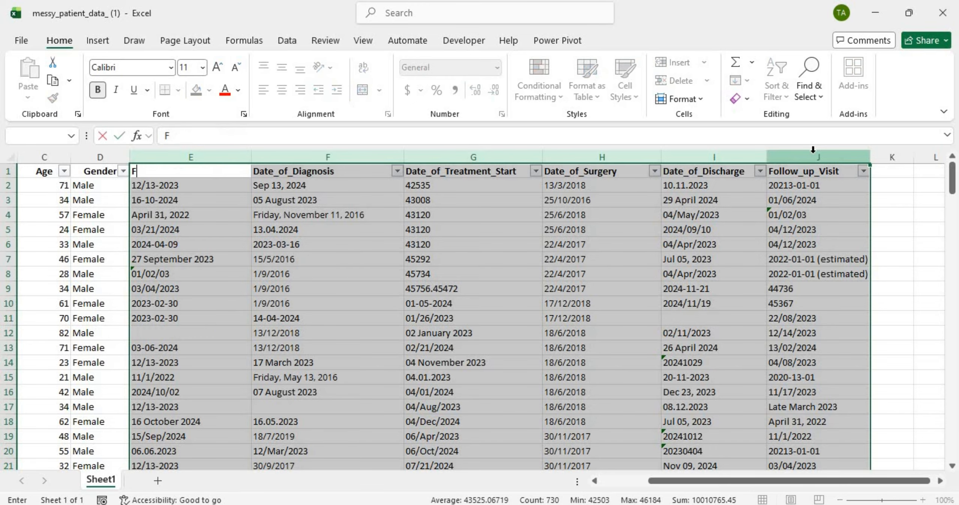
pyautogui.press('Return')
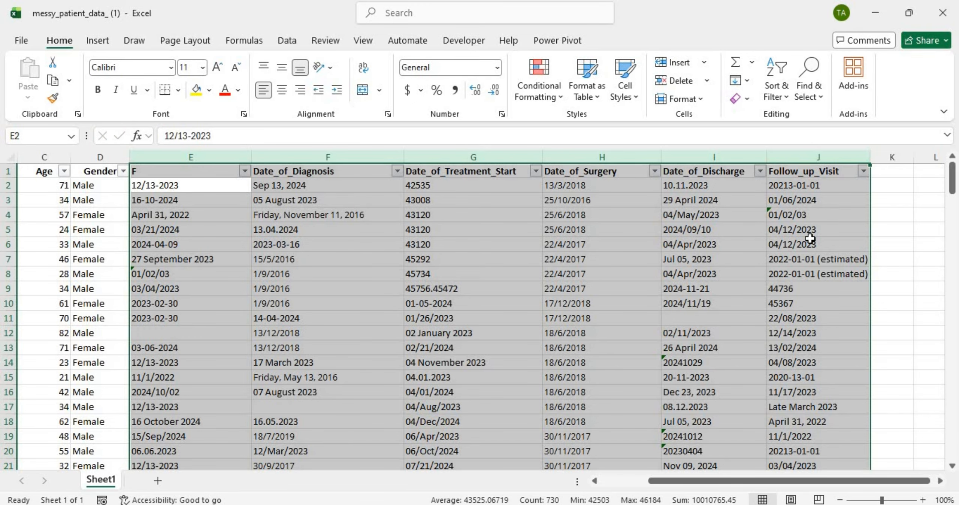
pyautogui.click(811, 239)
pyautogui.hotkey('ctrl', 'z')
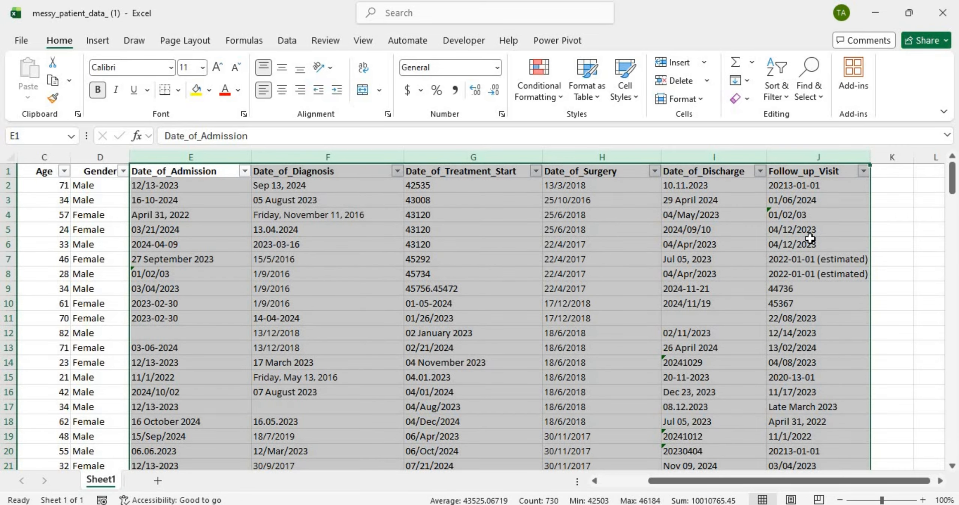
# Step: Remove all five "(estimated)" suffixes from the selected date columns
pyautogui.hotkey('ctrl', 'f')
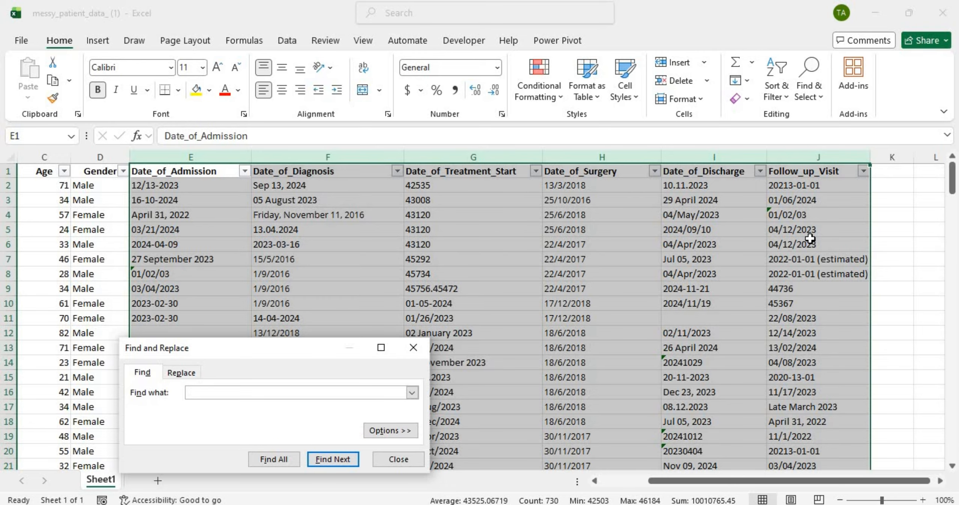
pyautogui.write('(estimated)')
pyautogui.click(187, 367)
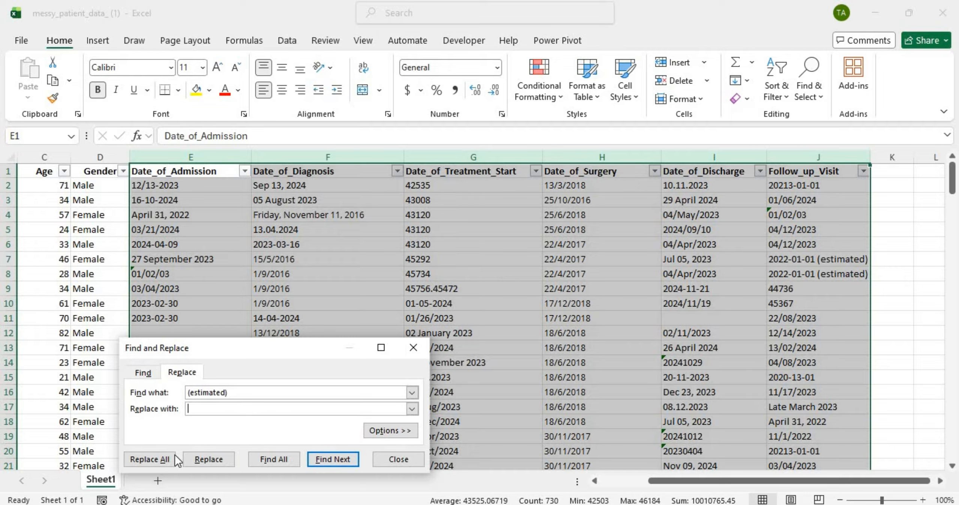
pyautogui.click(165, 456)
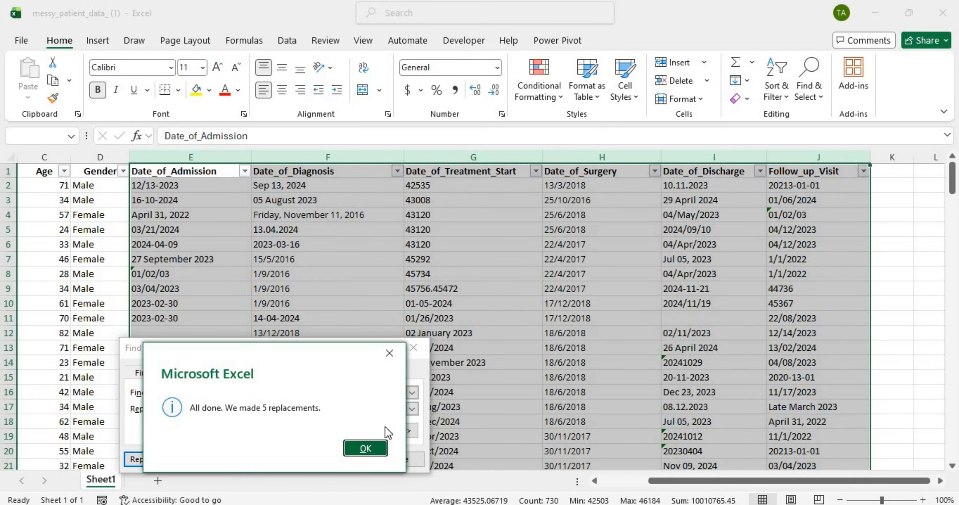
pyautogui.click(365, 448)
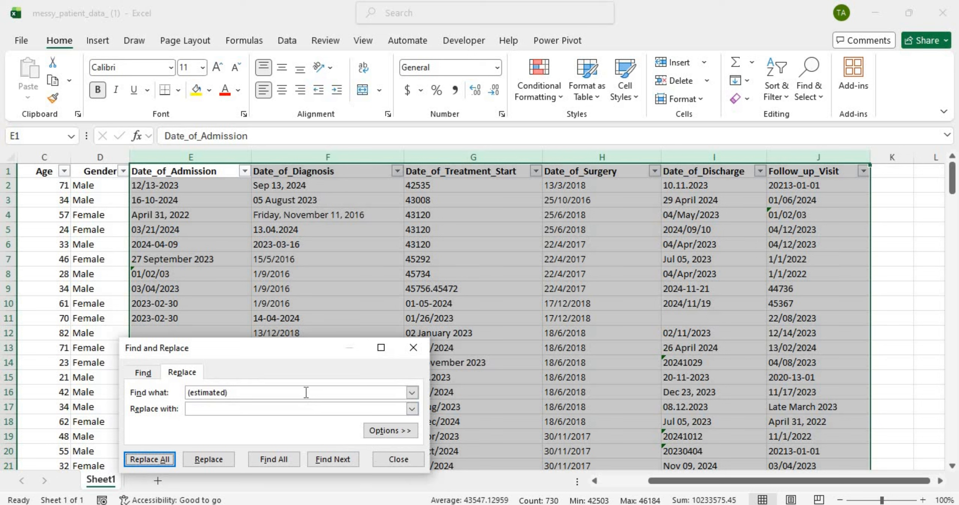
# Step: Blank out the five Unknown entries and close Find and Replace
pyautogui.click(275, 391)
pyautogui.press('BackSpace')
pyautogui.press('BackSpace')
pyautogui.press('BackSpace')
pyautogui.press('BackSpace')
pyautogui.press('BackSpace')
pyautogui.press('BackSpace')
pyautogui.press('BackSpace')
pyautogui.press('BackSpace')
pyautogui.press('BackSpace')
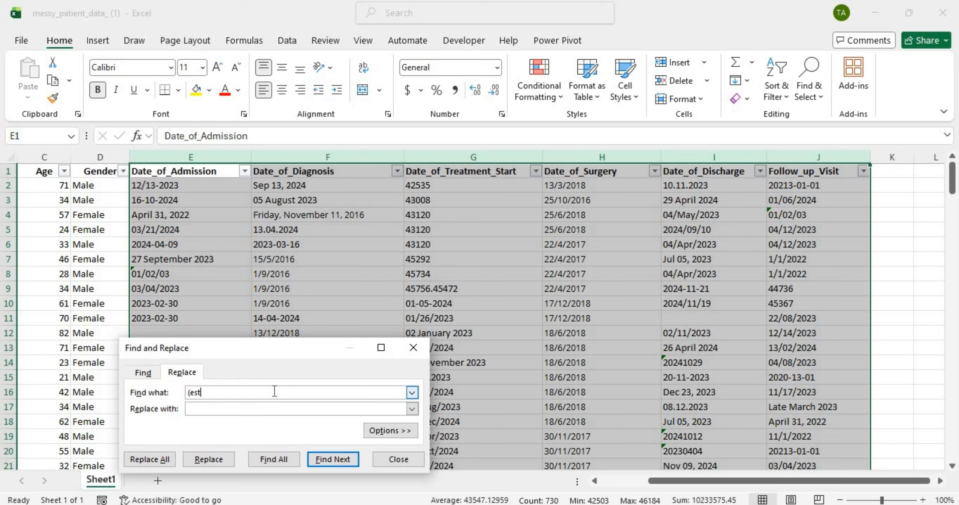
pyautogui.press('BackSpace')
pyautogui.press('BackSpace')
pyautogui.press('capslock')
pyautogui.write('Un')
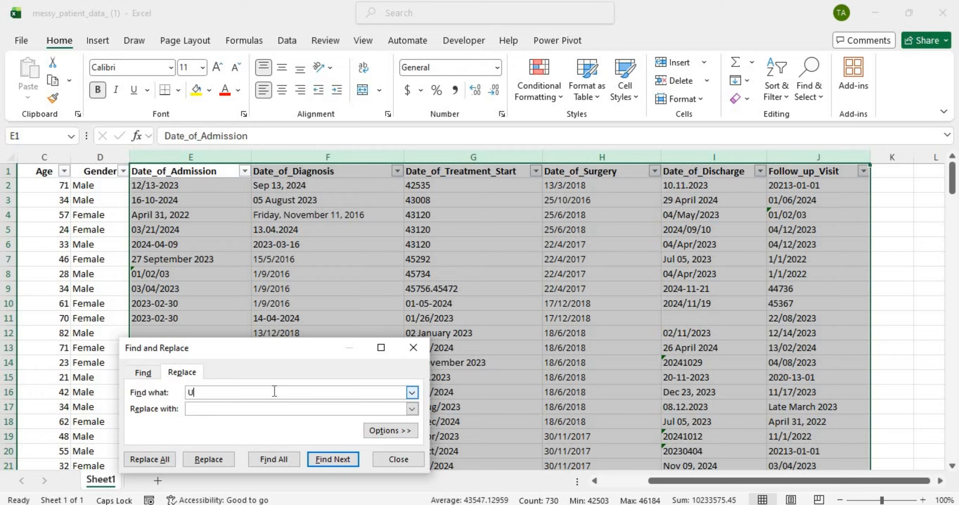
pyautogui.press('capslock')
pyautogui.write('known')
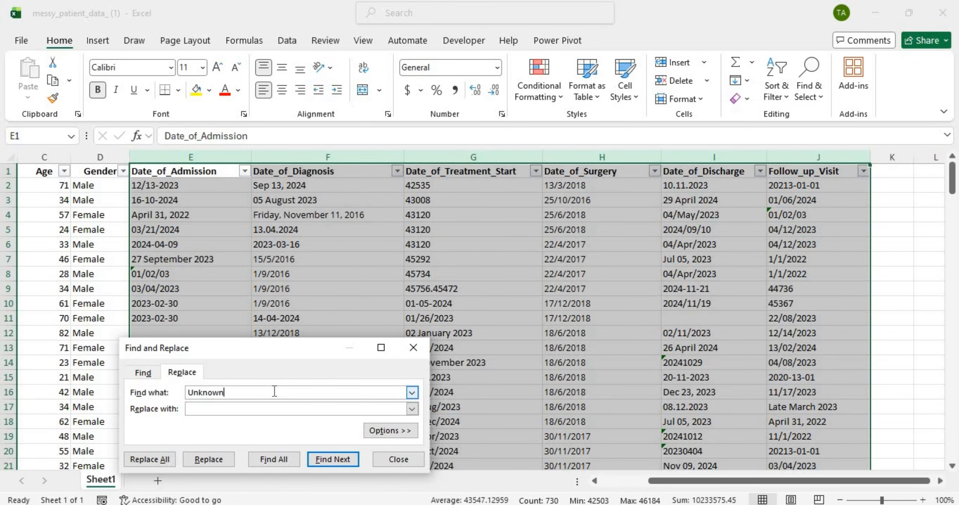
pyautogui.click(167, 458)
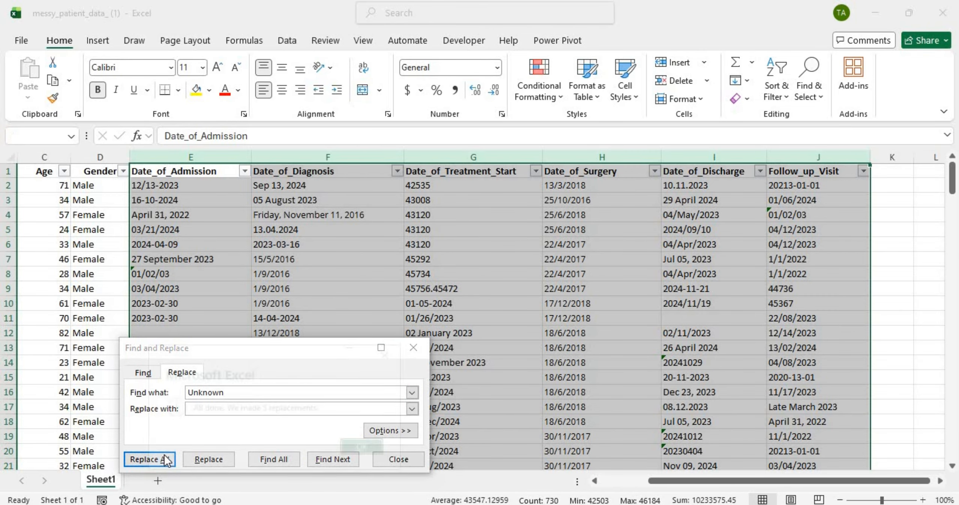
pyautogui.click(365, 448)
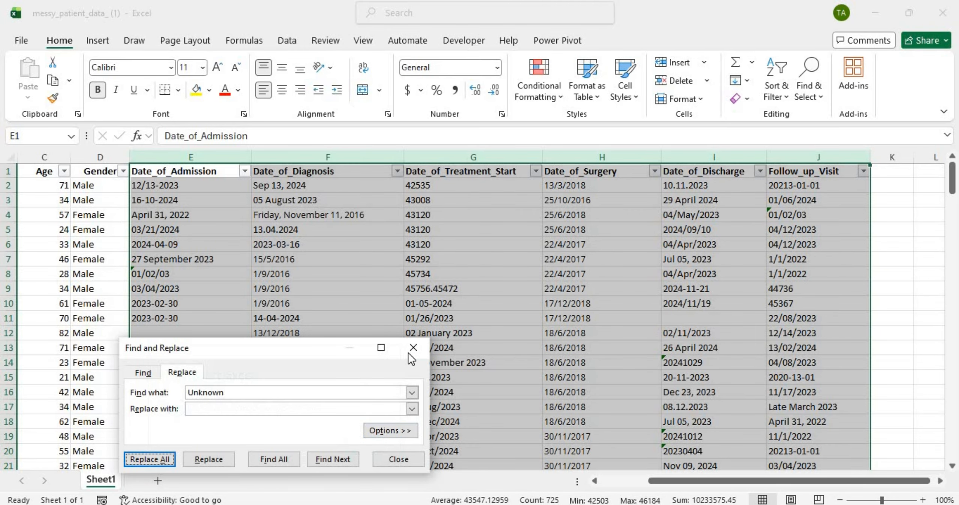
pyautogui.click(413, 348)
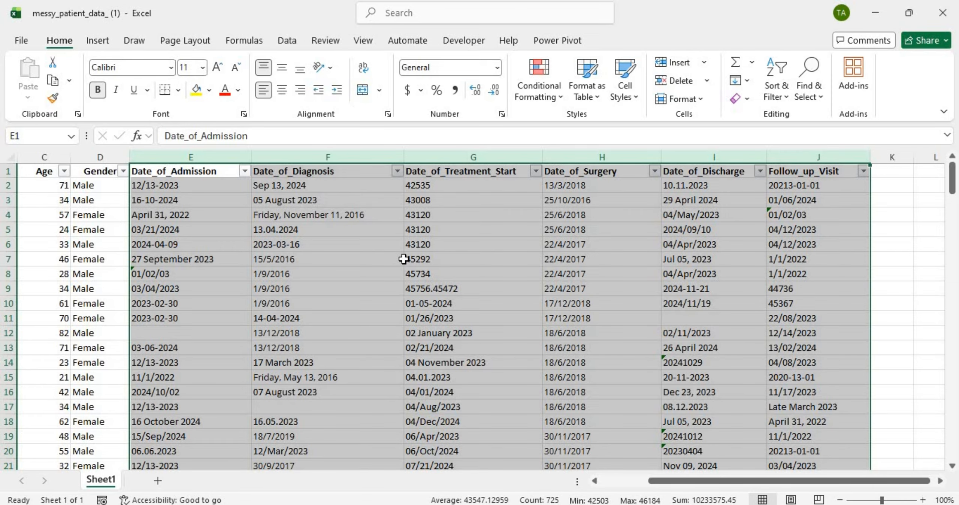
pyautogui.click(401, 259)
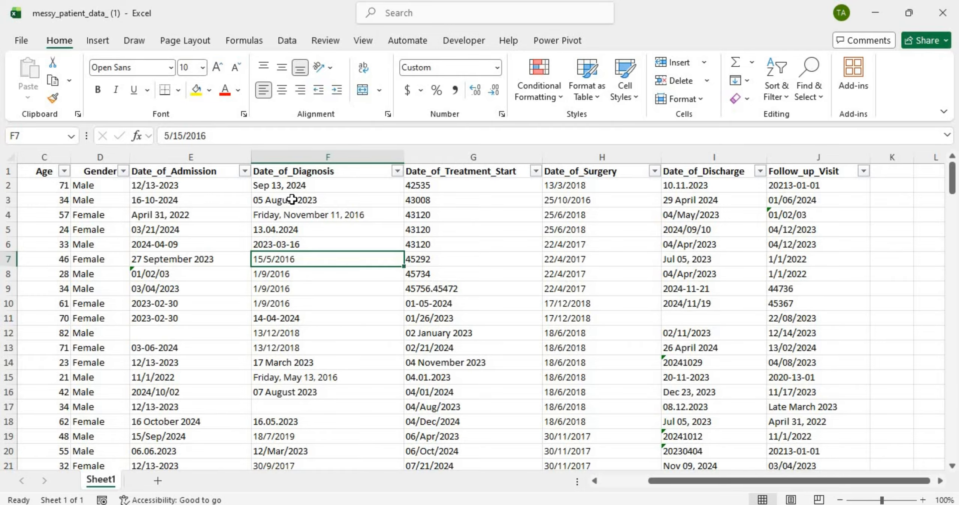
pyautogui.click(226, 157)
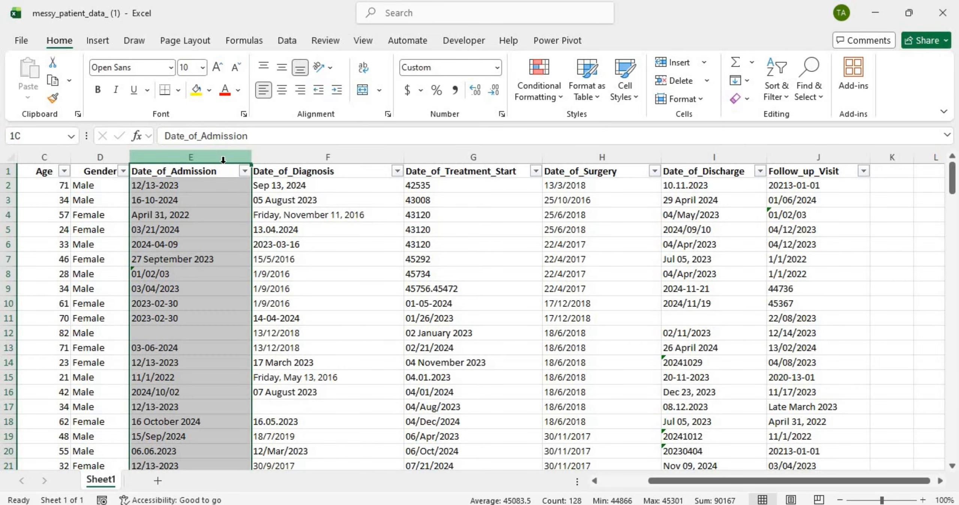
pyautogui.click(296, 217)
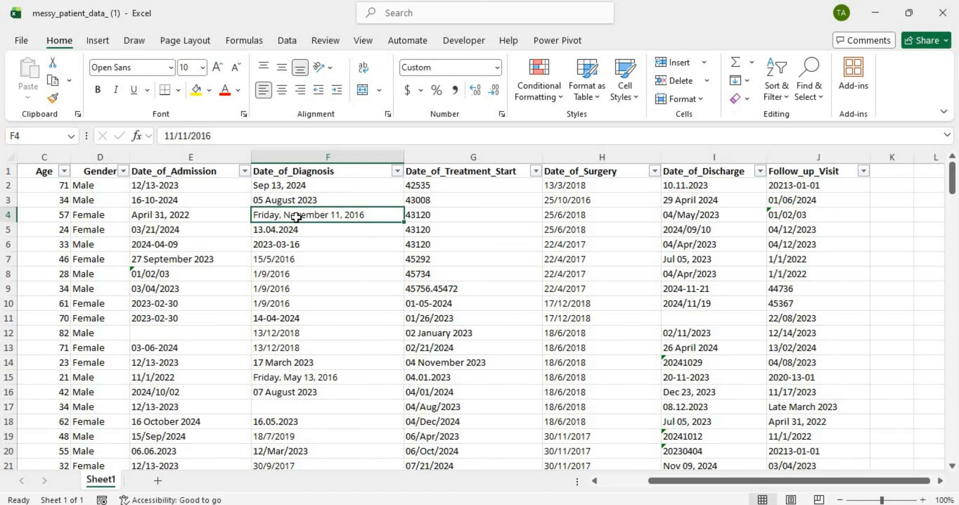
pyautogui.click(220, 159)
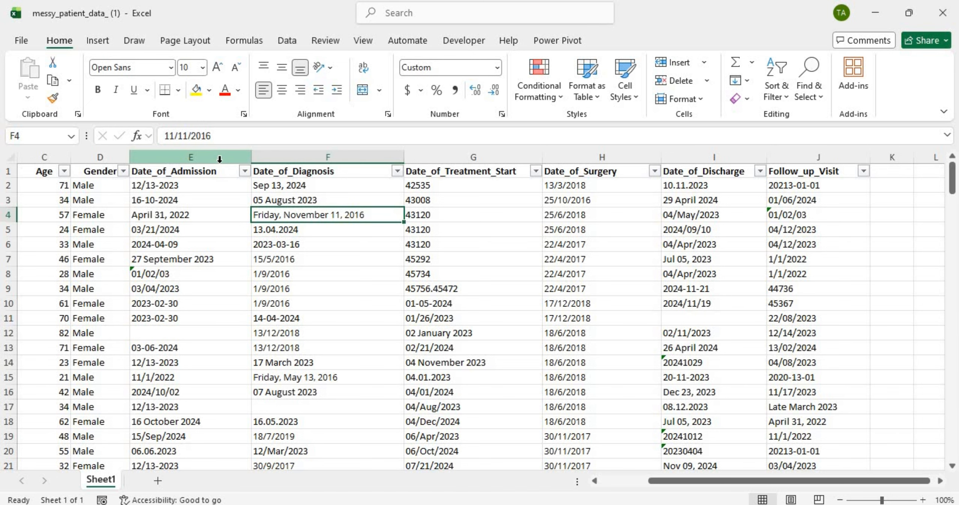
pyautogui.moveTo(220, 159); pyautogui.dragTo(702, 186)
pyautogui.click(477, 196)
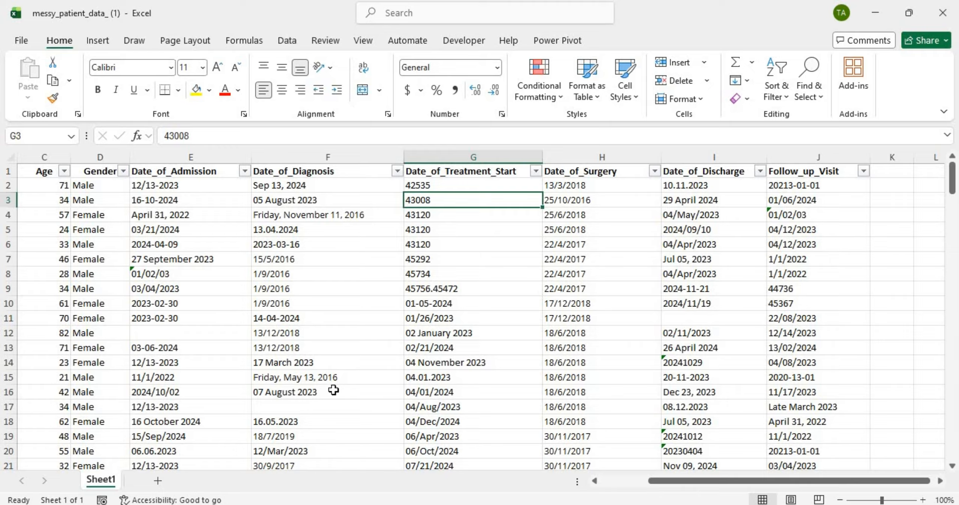
# Step: Make copies of Sheet1 with Move or Copy, producing Sheet1 (2) and Sheet1 (3)
pyautogui.rightClick(100, 479)
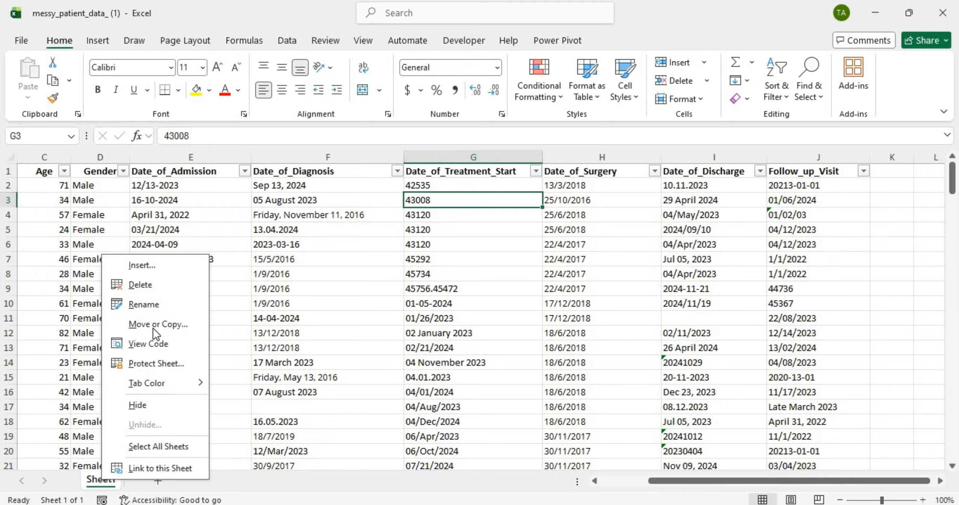
pyautogui.click(155, 318)
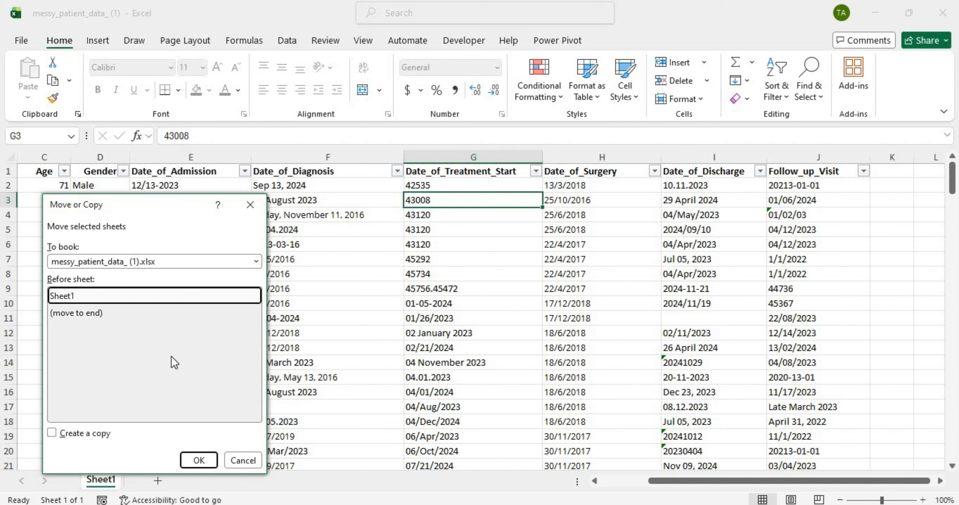
pyautogui.click(88, 432)
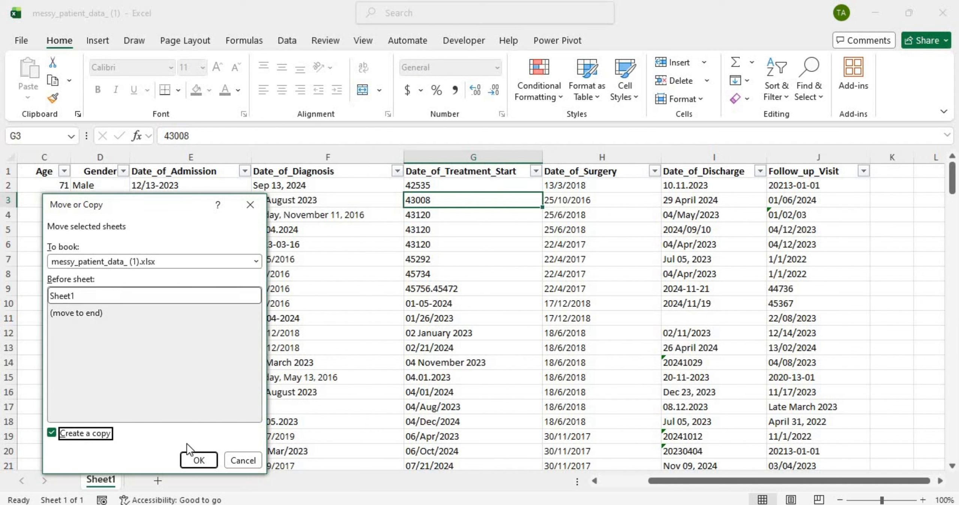
pyautogui.click(199, 460)
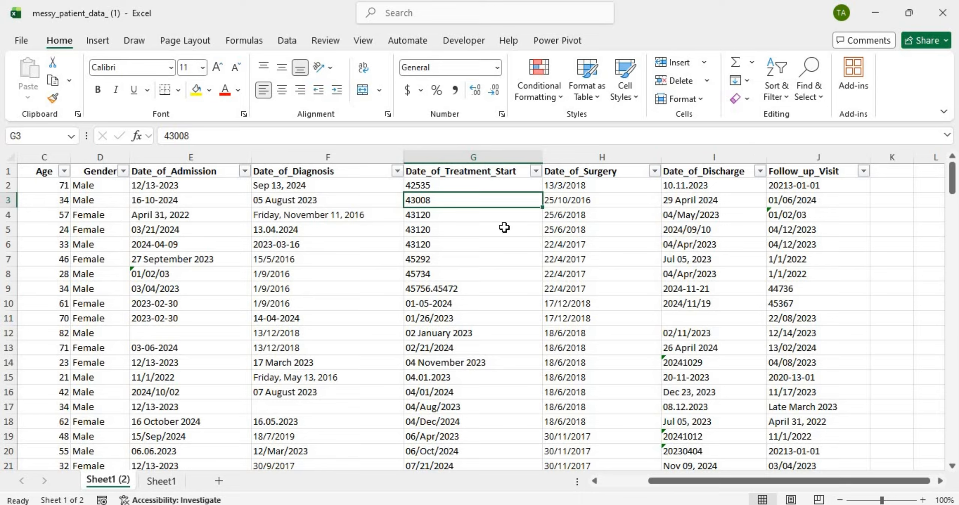
pyautogui.rightClick(129, 480)
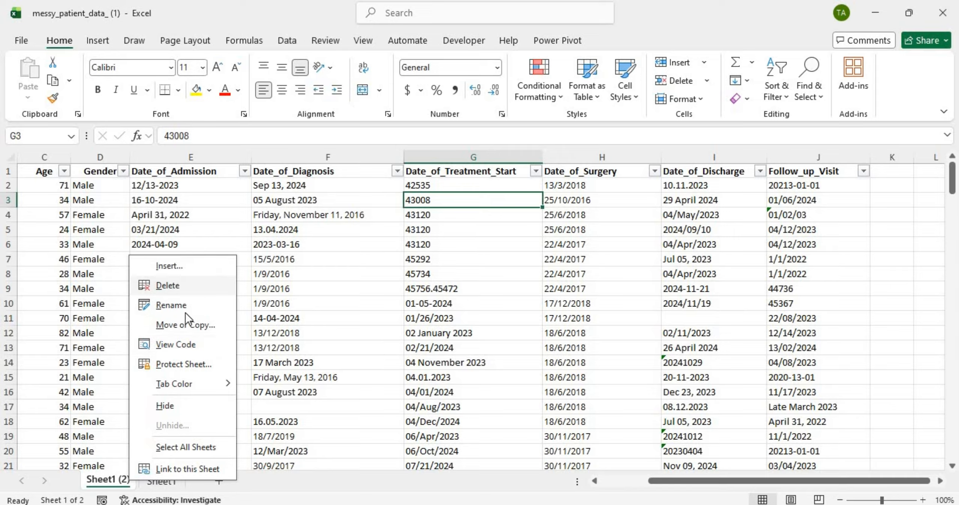
pyautogui.click(189, 325)
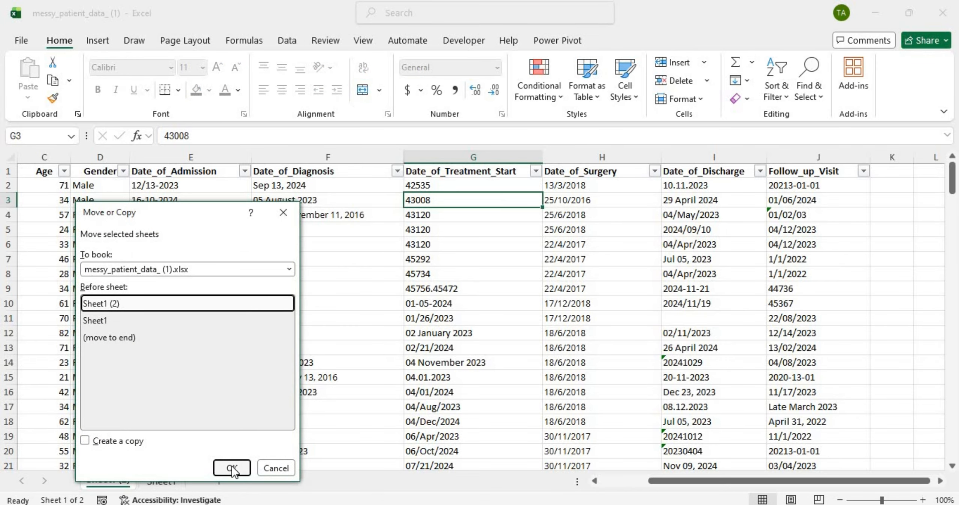
pyautogui.click(226, 466)
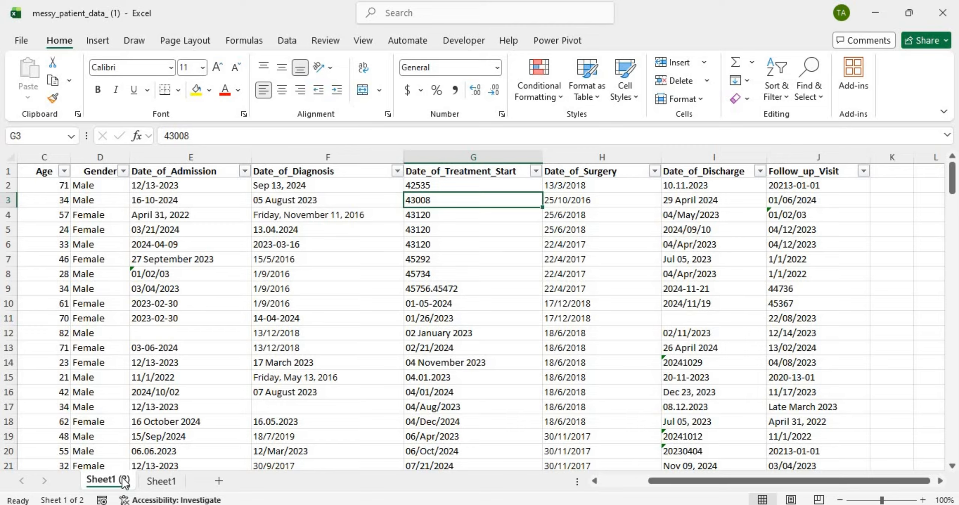
pyautogui.rightClick(125, 481)
pyautogui.click(189, 326)
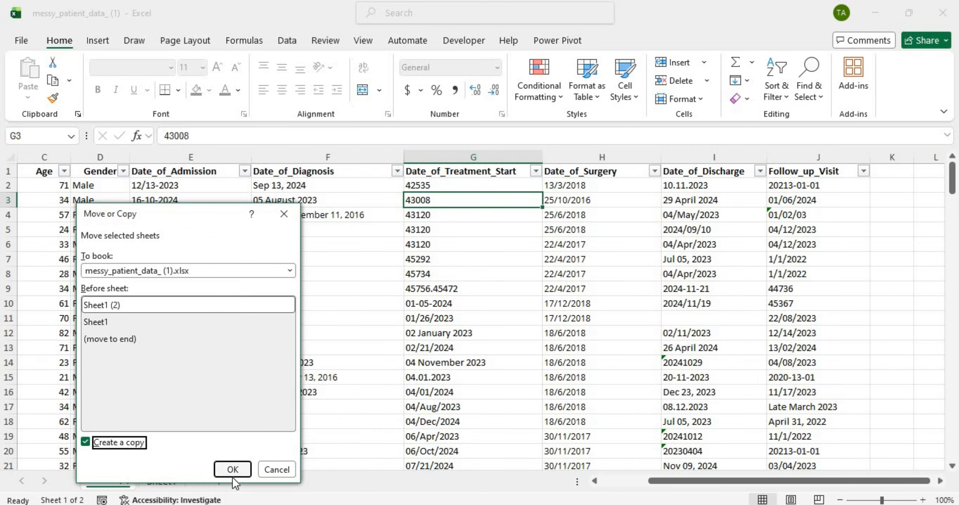
pyautogui.click(231, 470)
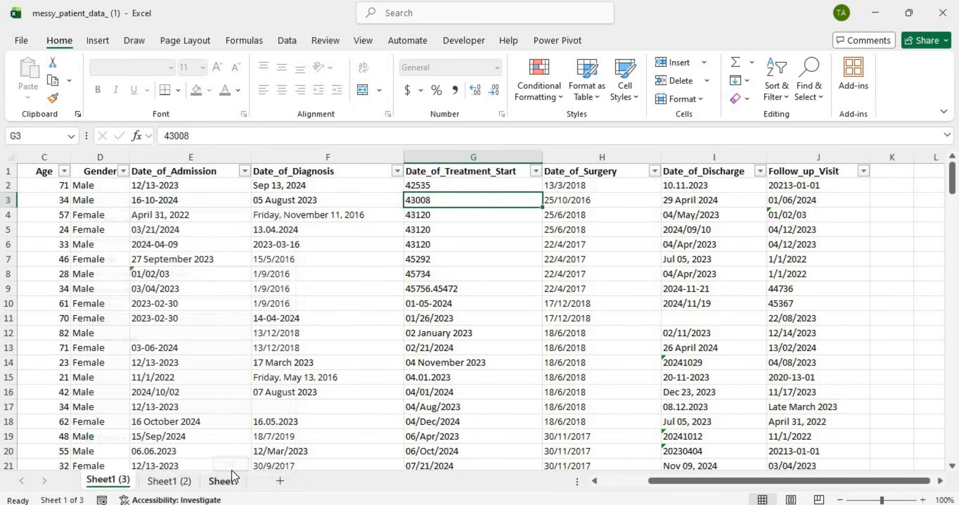
# Step: Keep copying the sheet up to Sheet1 (7), then drag the original Sheet1 to the front
pyautogui.rightClick(127, 483)
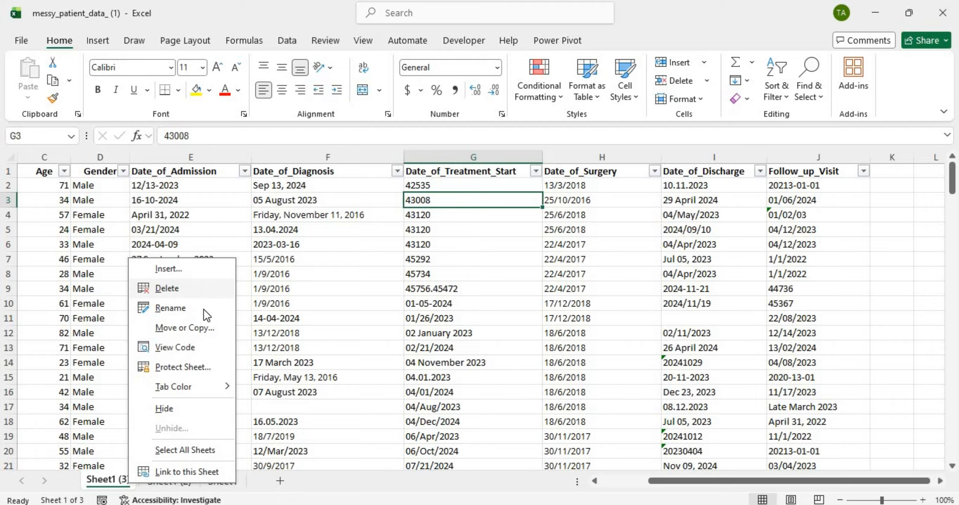
pyautogui.click(202, 325)
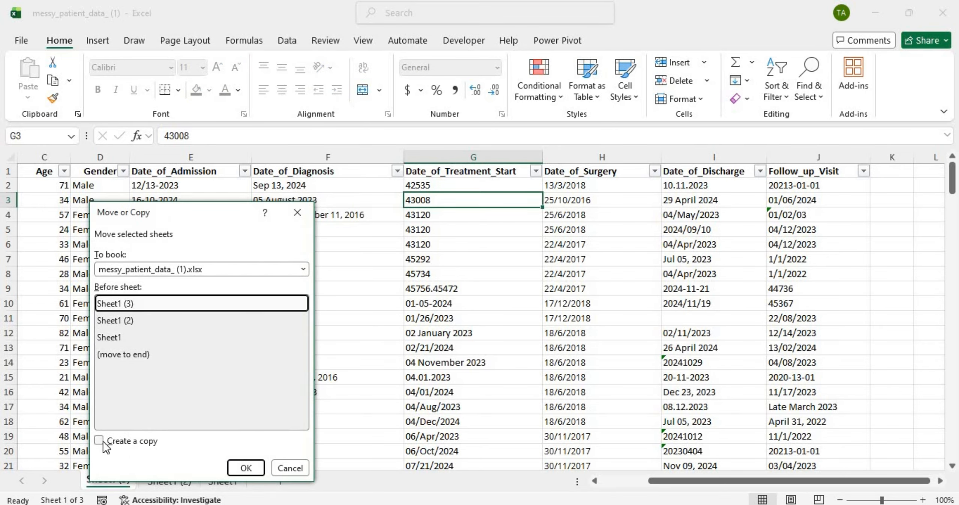
pyautogui.click(99, 440)
pyautogui.click(254, 470)
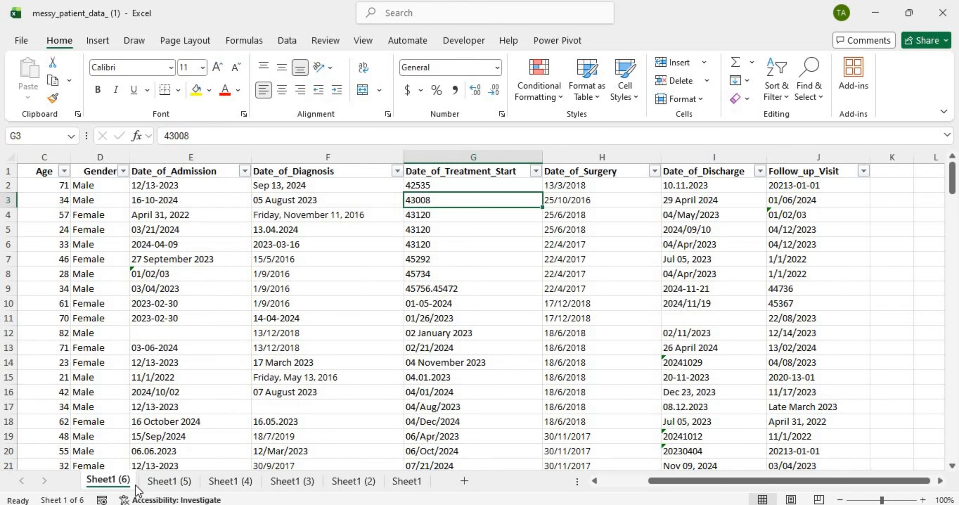
pyautogui.rightClick(116, 481)
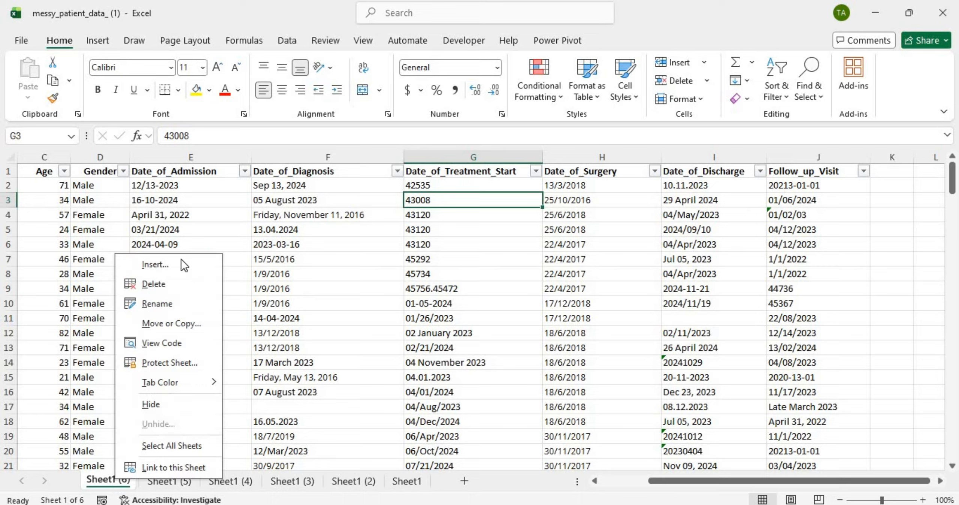
pyautogui.click(176, 322)
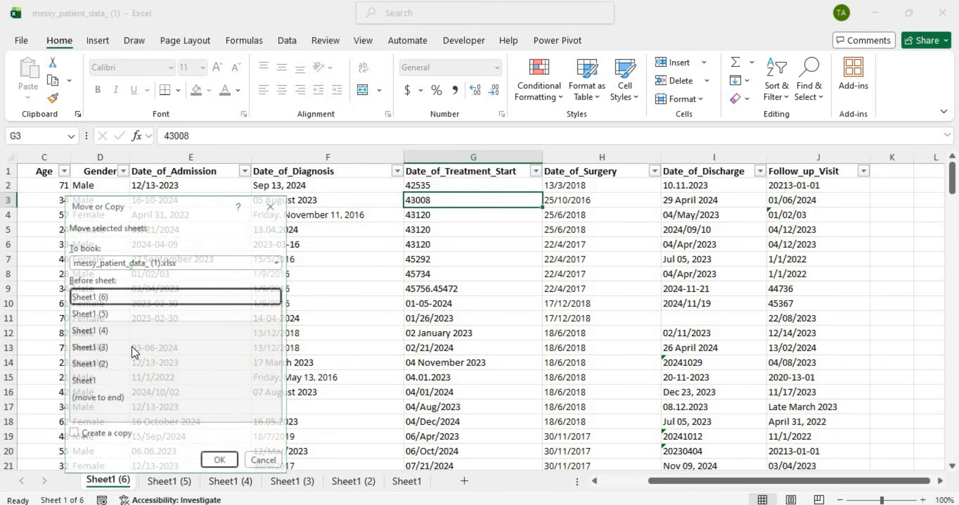
pyautogui.click(86, 430)
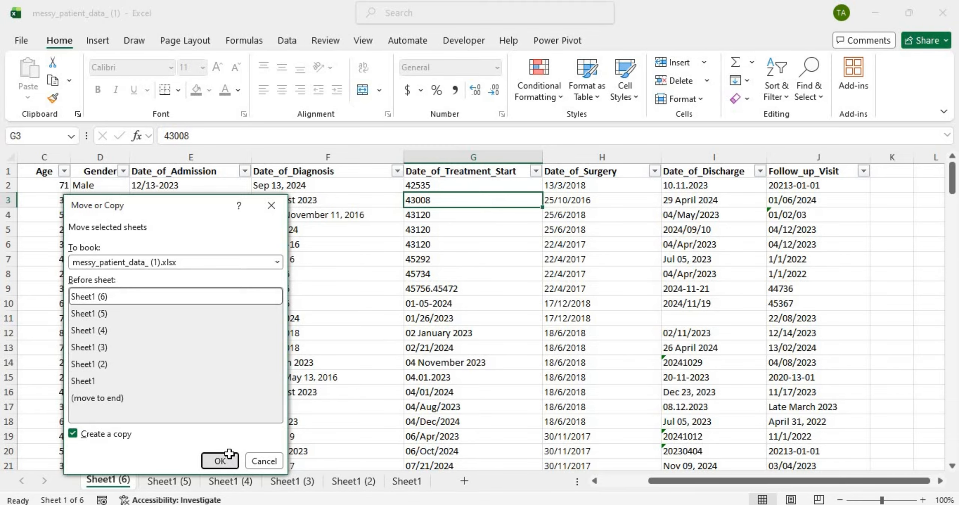
pyautogui.click(220, 460)
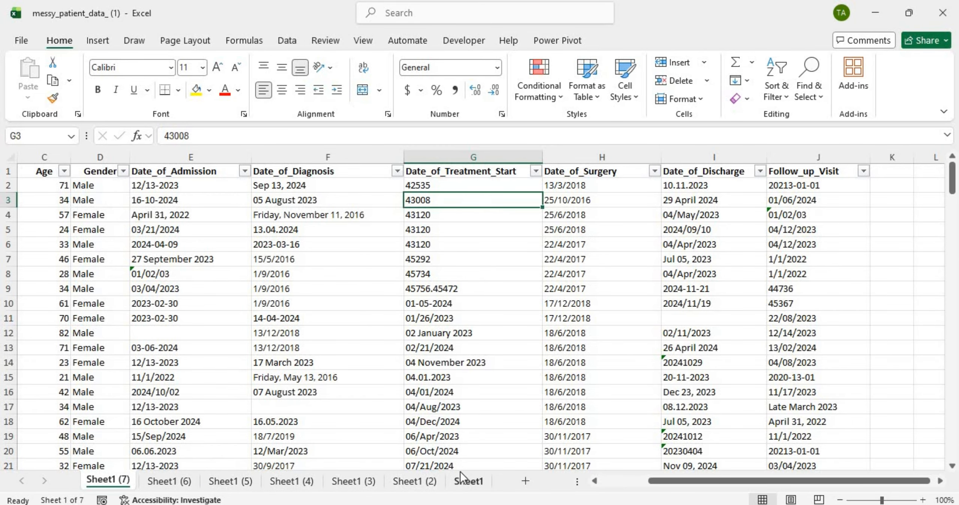
pyautogui.click(469, 480)
pyautogui.moveTo(472, 482); pyautogui.dragTo(91, 486)
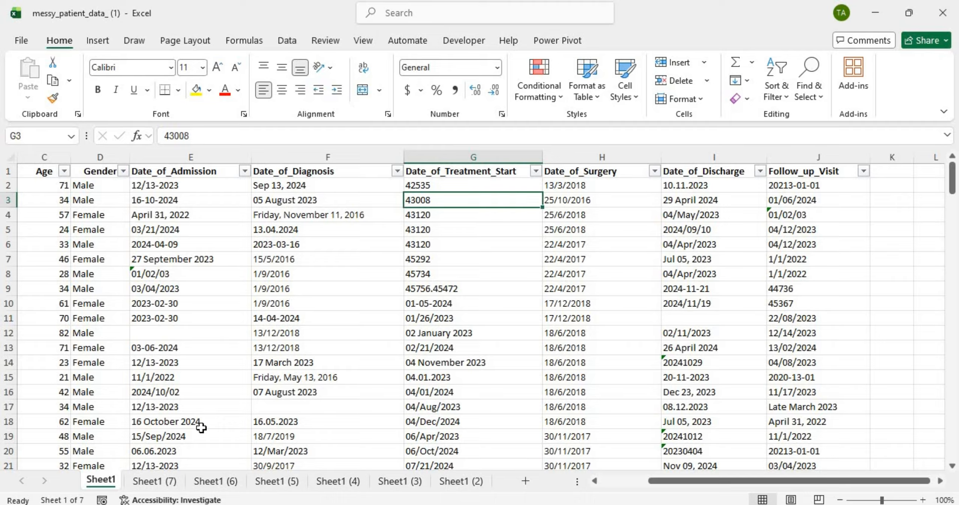
# Step: Group the copy sheets Sheet1 (7) through Sheet1 (3) and select column A on them
pyautogui.click(169, 483)
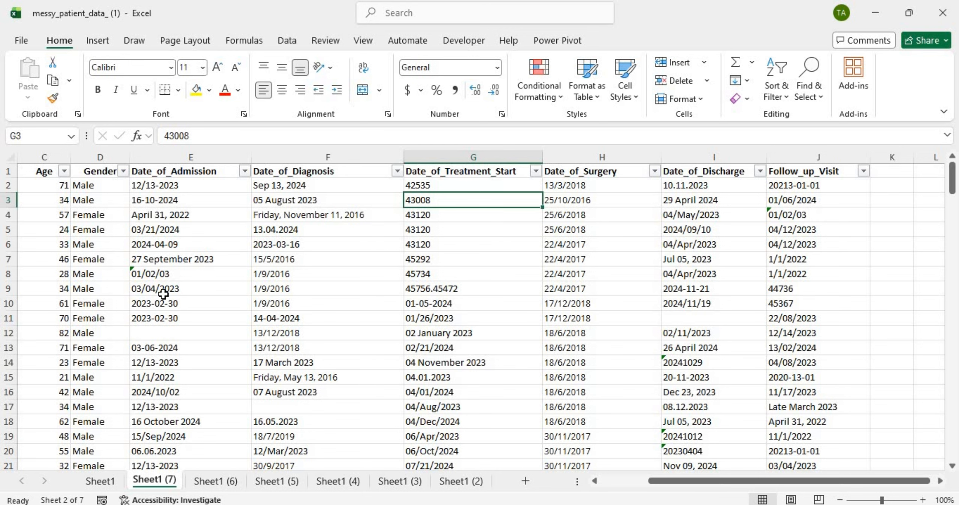
pyautogui.hscroll(-2, 162, 294)
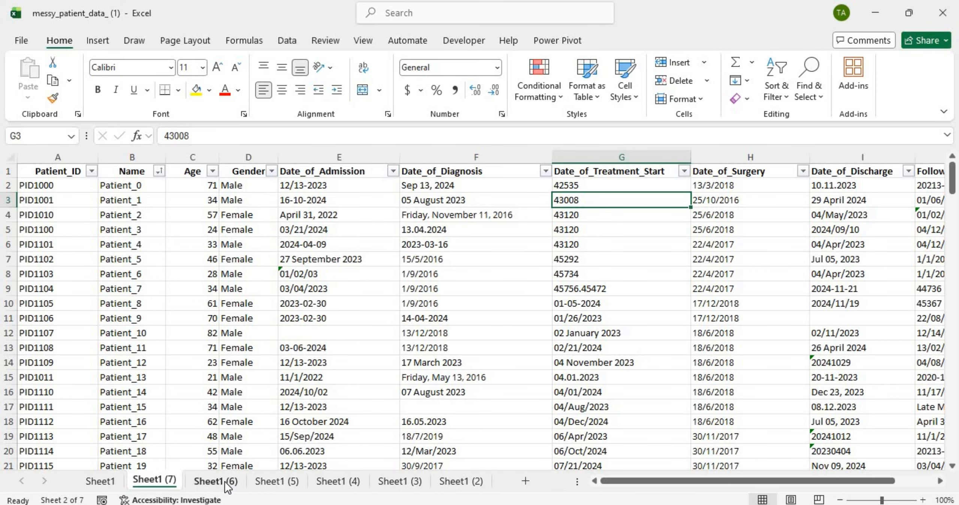
pyautogui.click(106, 483)
pyautogui.keyDown('ctrl'); pyautogui.click(233, 482); pyautogui.keyUp('ctrl')
pyautogui.keyDown('ctrl'); pyautogui.click(295, 481); pyautogui.keyUp('ctrl')
pyautogui.keyDown('ctrl'); pyautogui.click(346, 480); pyautogui.keyUp('ctrl')
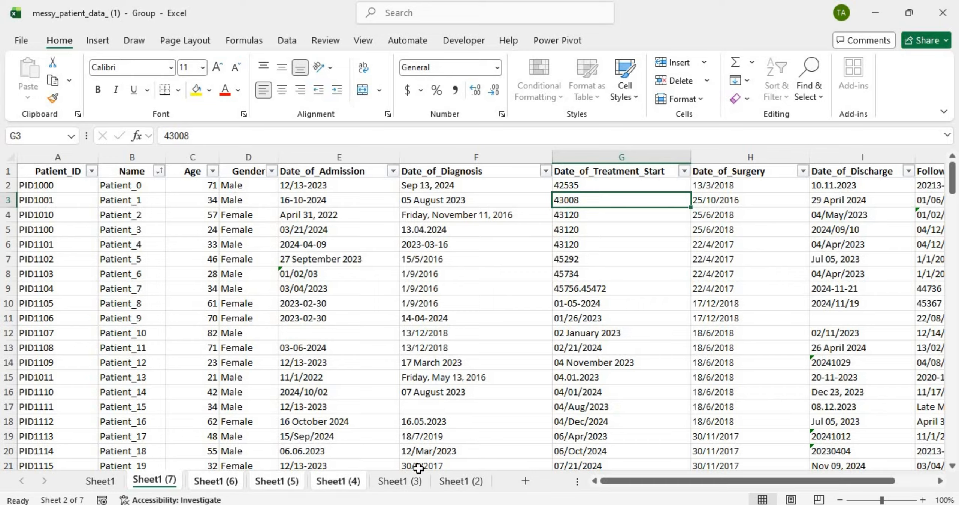
pyautogui.keyDown('ctrl'); pyautogui.click(386, 481); pyautogui.keyUp('ctrl')
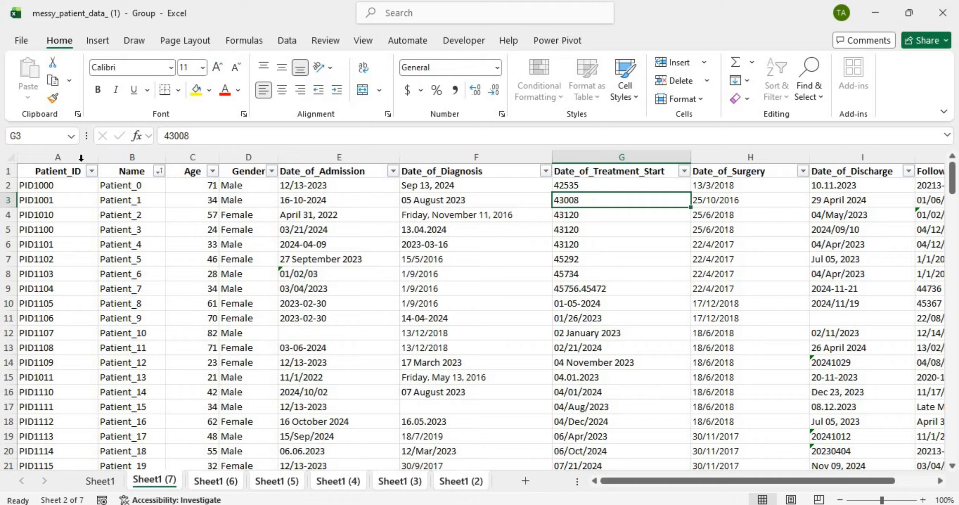
pyautogui.click(68, 149)
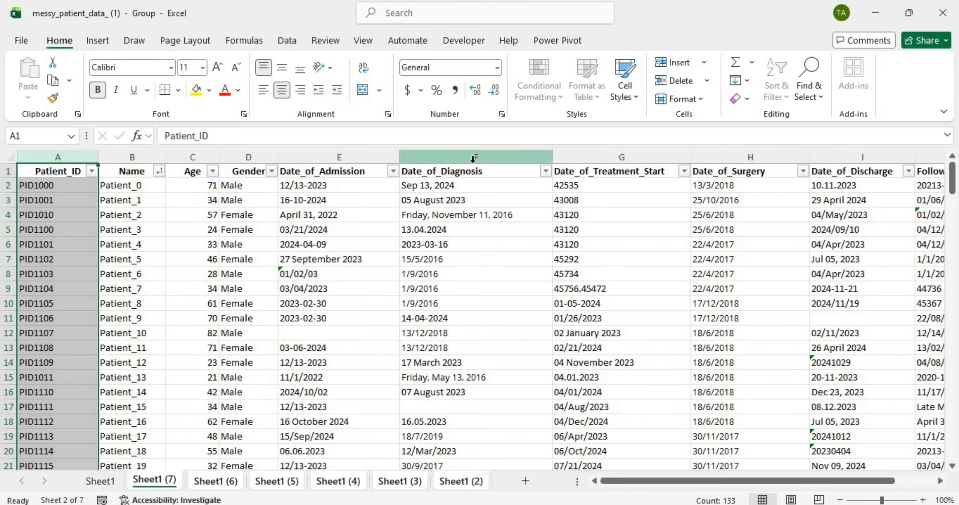
# Step: Delete columns A through F, Patient_ID to Date_of_Diagnosis, from all grouped sheets
pyautogui.keyDown('shift'); pyautogui.click(473, 157); pyautogui.keyUp('shift')
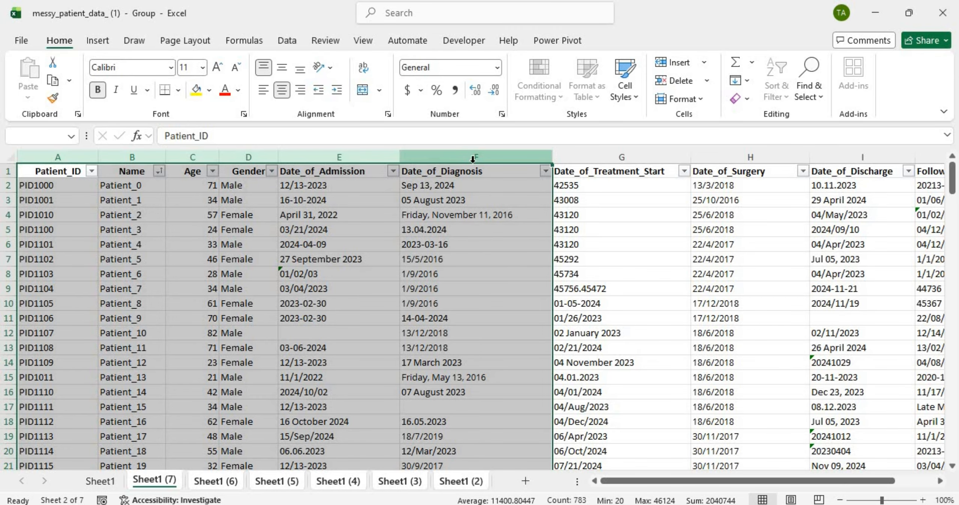
pyautogui.rightClick(473, 162)
pyautogui.click(550, 322)
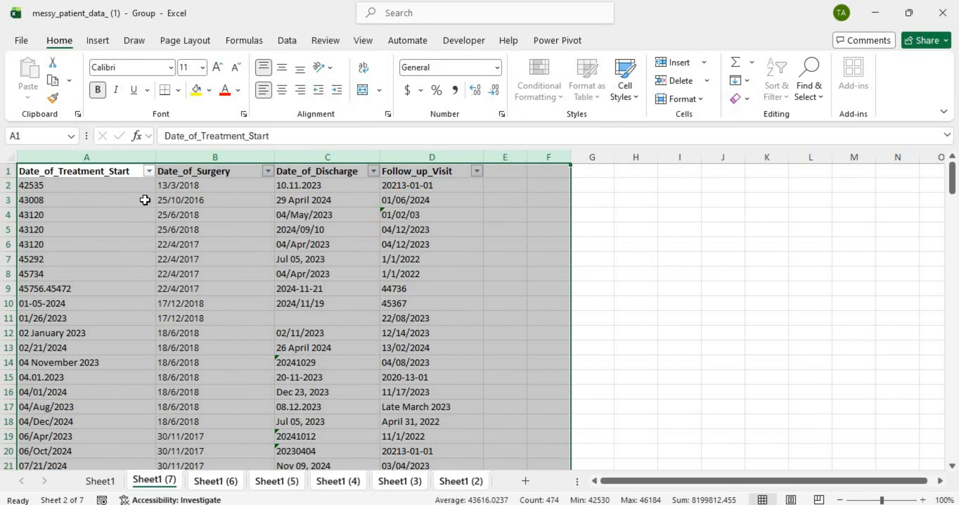
pyautogui.click(187, 188)
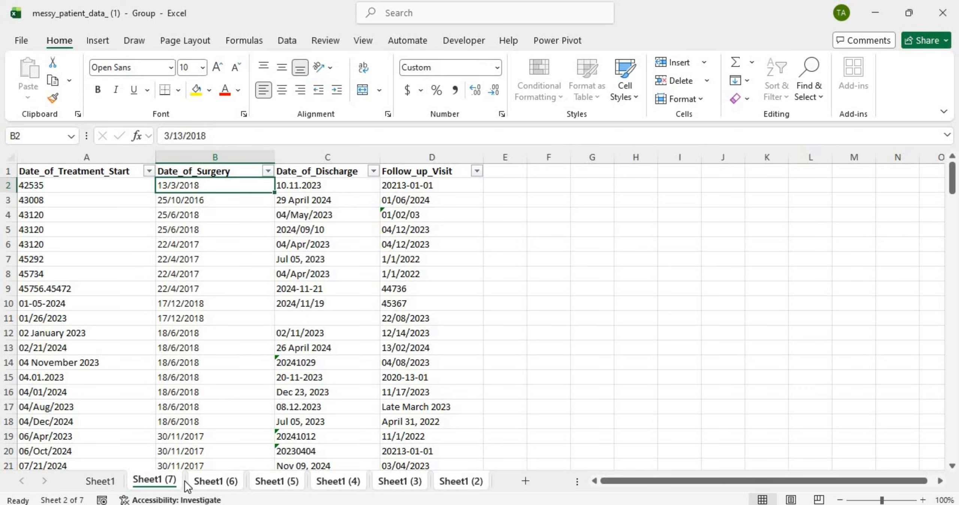
# Step: Ungroup the sheets and delete columns B–D on Sheet1 (7), keeping only Date_of_Treatment_Start
pyautogui.click(164, 481)
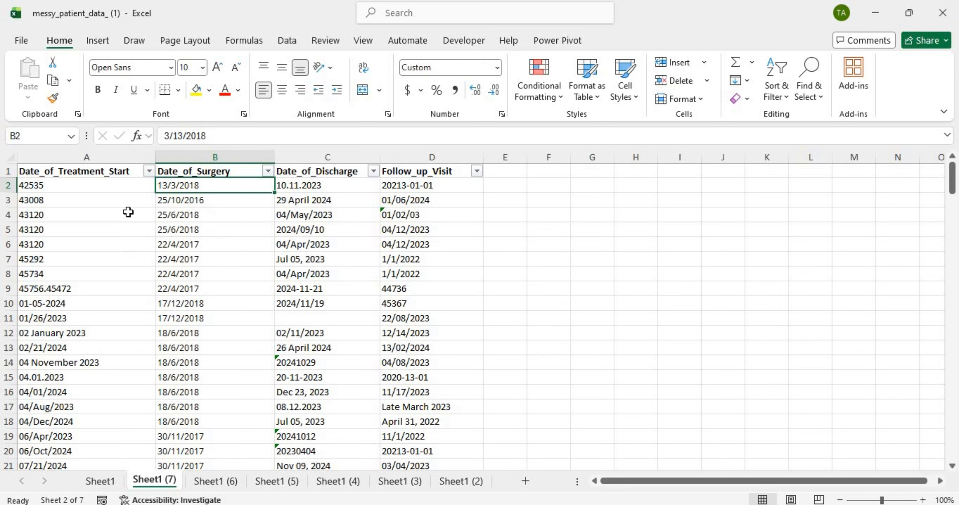
pyautogui.click(85, 155)
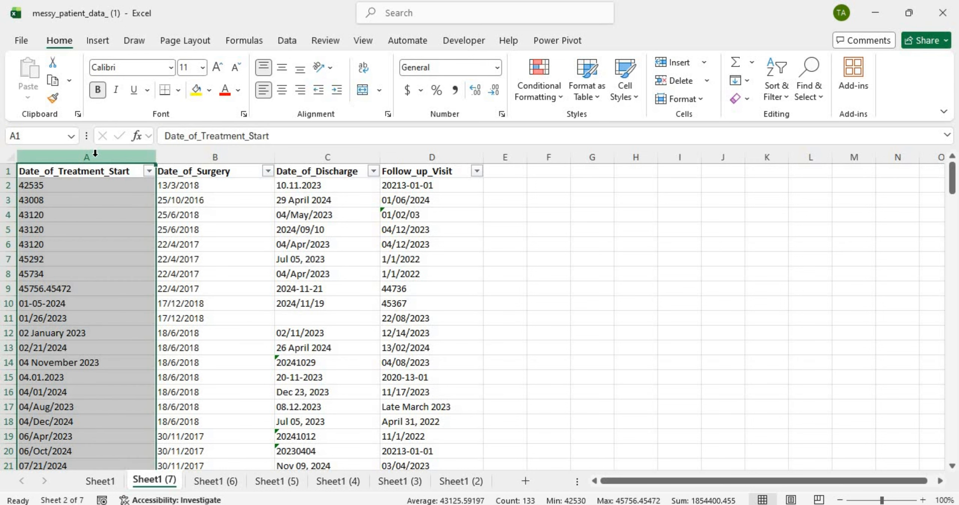
pyautogui.click(244, 152)
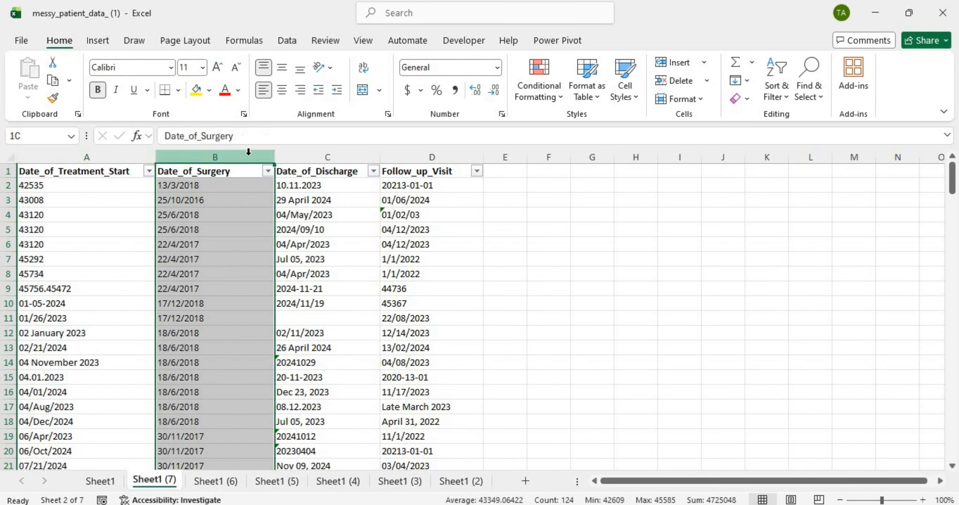
pyautogui.keyDown('shift'); pyautogui.click(455, 154); pyautogui.keyUp('shift')
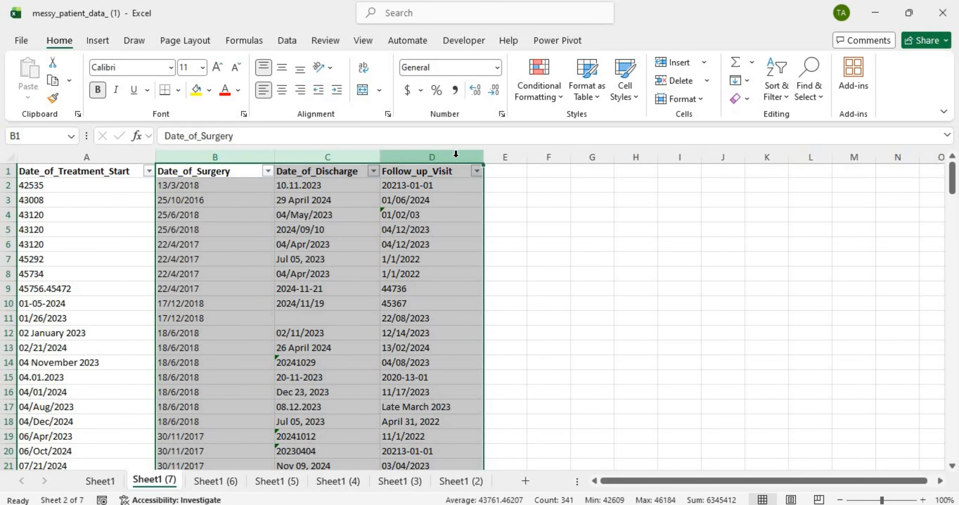
pyautogui.rightClick(456, 154)
pyautogui.click(516, 316)
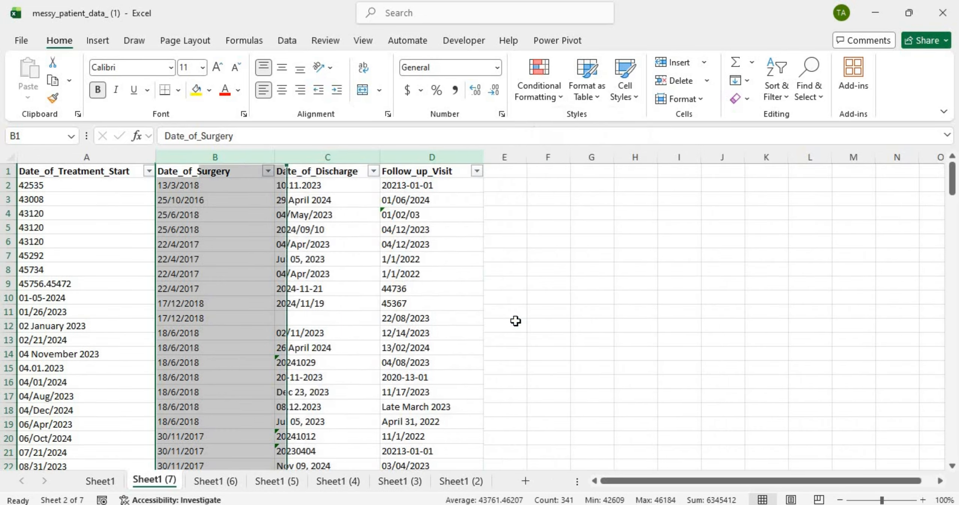
pyautogui.moveTo(126, 329); pyautogui.dragTo(210, 365)
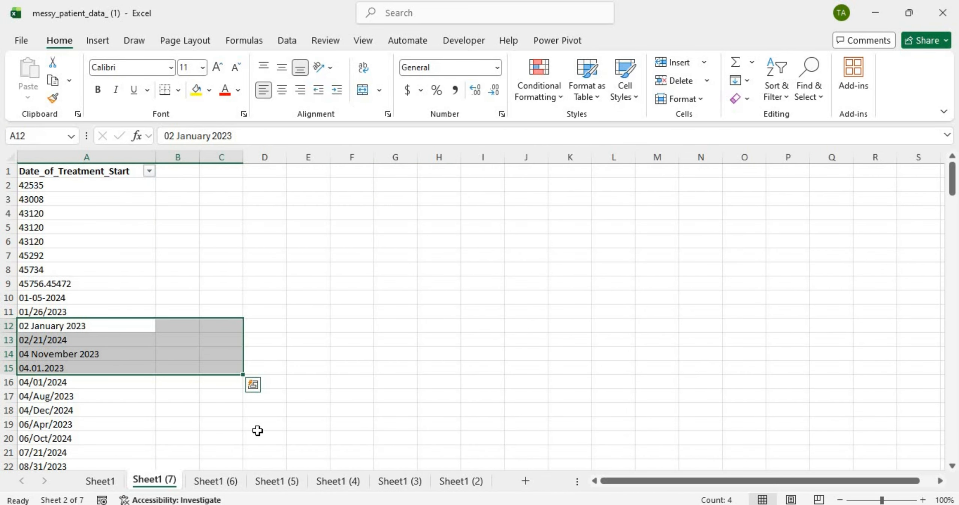
# Step: Compare Sheet1 (6) and Sheet1 (7), keeping Sheet1 (6) positioned after Sheet1 (7)
pyautogui.click(218, 481)
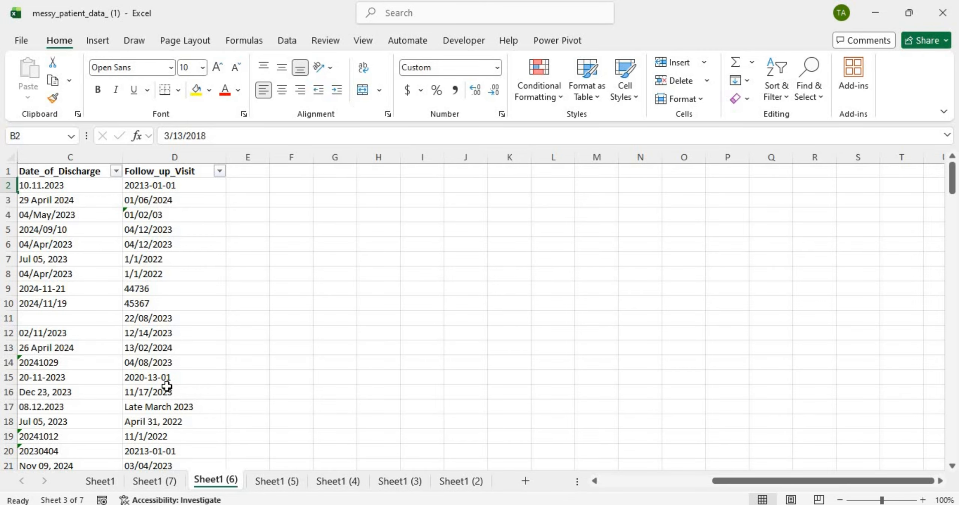
pyautogui.hscroll(-3, 167, 386)
pyautogui.click(159, 481)
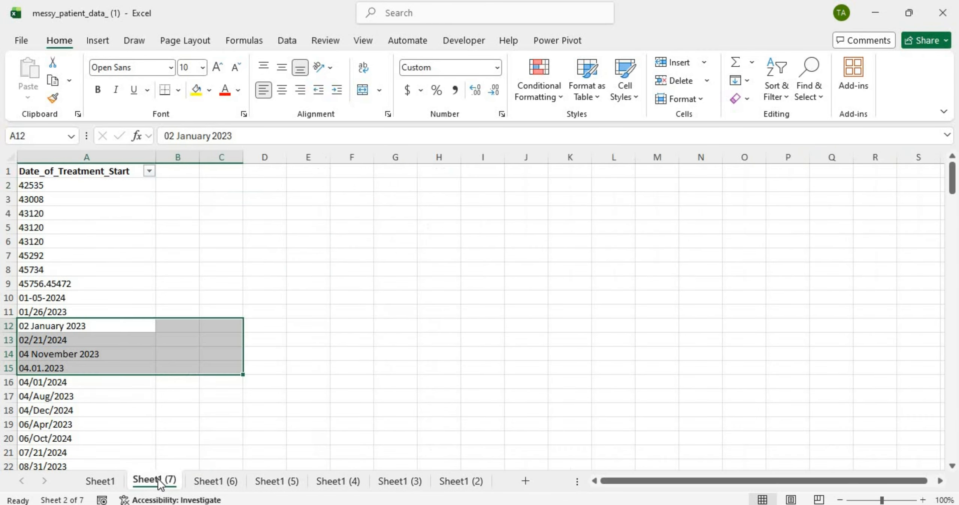
pyautogui.click(97, 148)
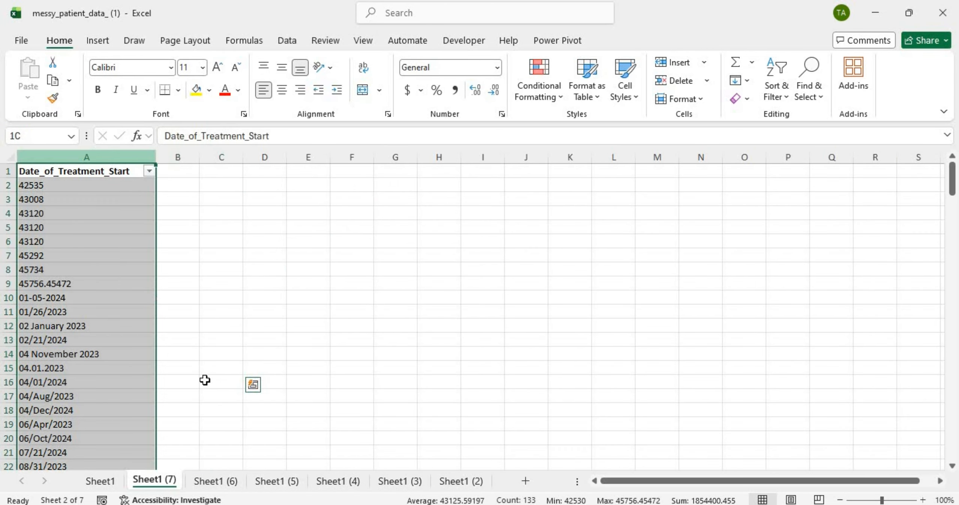
pyautogui.click(216, 480)
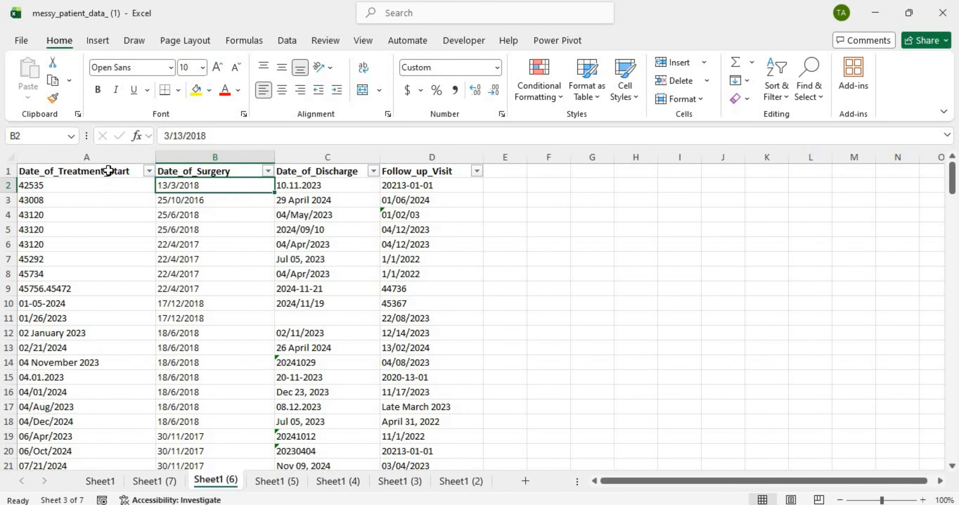
pyautogui.click(167, 483)
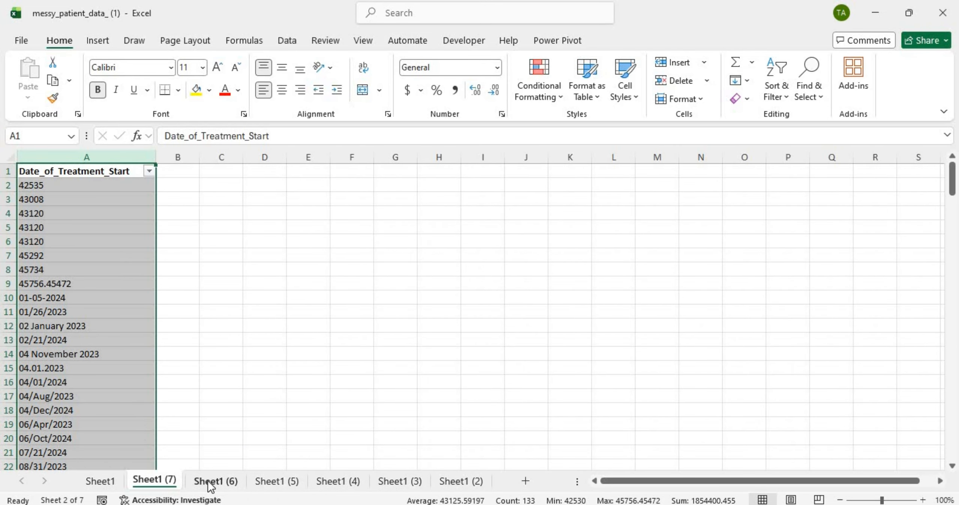
pyautogui.click(208, 481)
pyautogui.moveTo(117, 158); pyautogui.dragTo(117, 158)
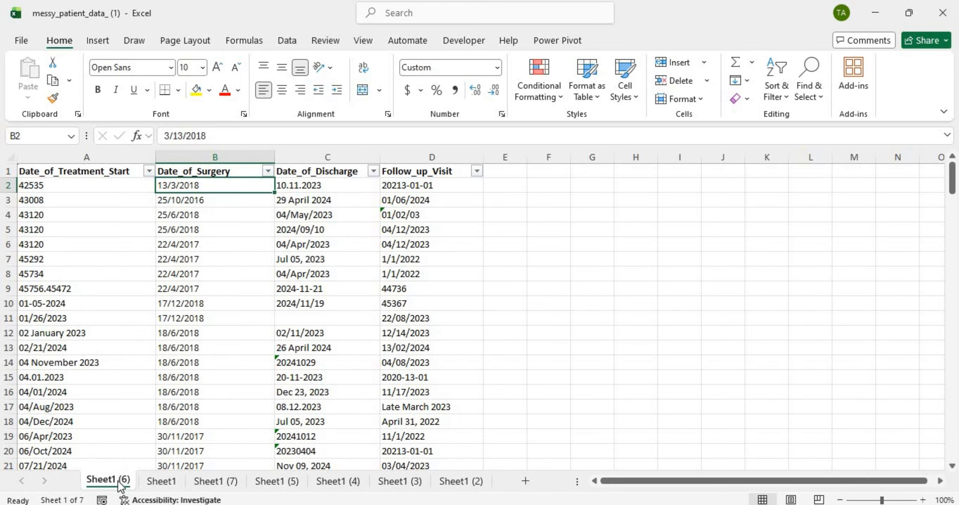
pyautogui.moveTo(118, 484); pyautogui.dragTo(140, 496)
pyautogui.click(236, 480)
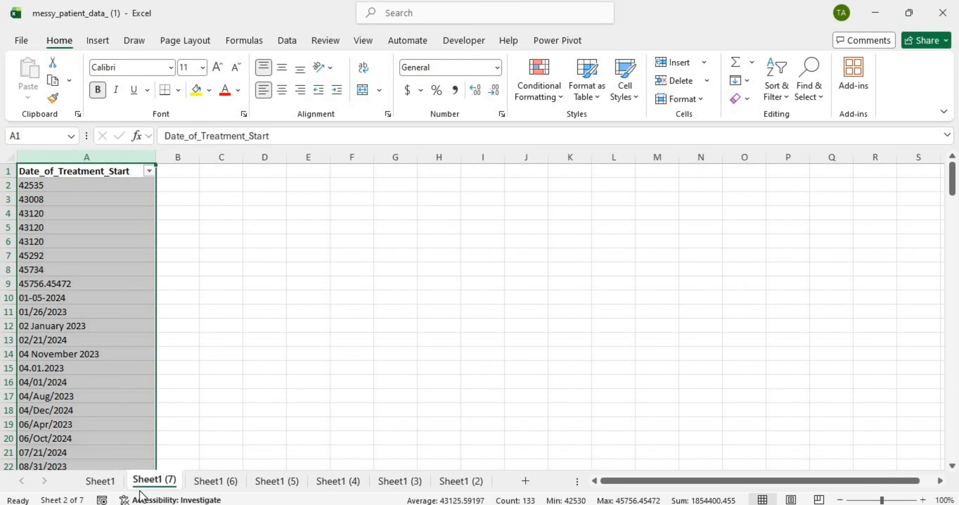
pyautogui.click(227, 483)
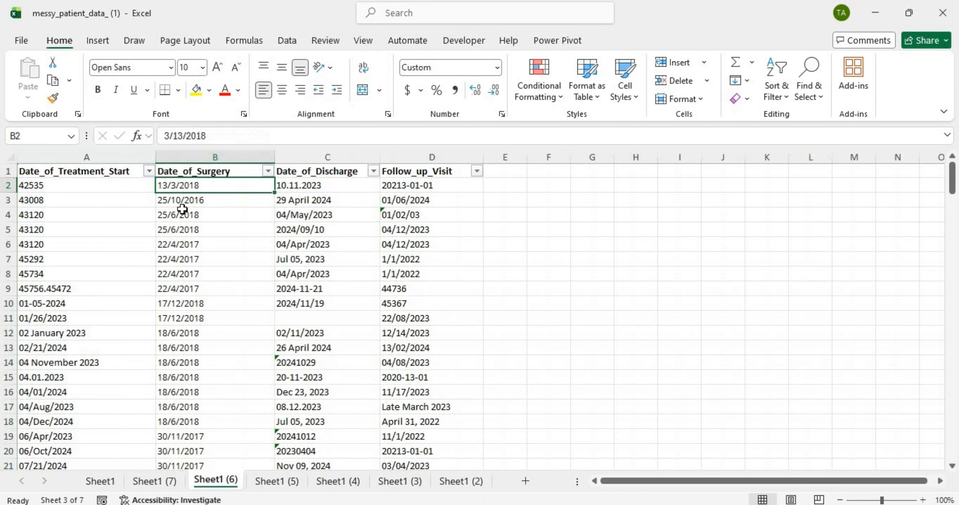
# Step: On Sheet1 (6), delete the treatment start, discharge and follow-up columns
pyautogui.click(109, 153)
pyautogui.keyDown('ctrl'); pyautogui.click(338, 152); pyautogui.keyUp('ctrl')
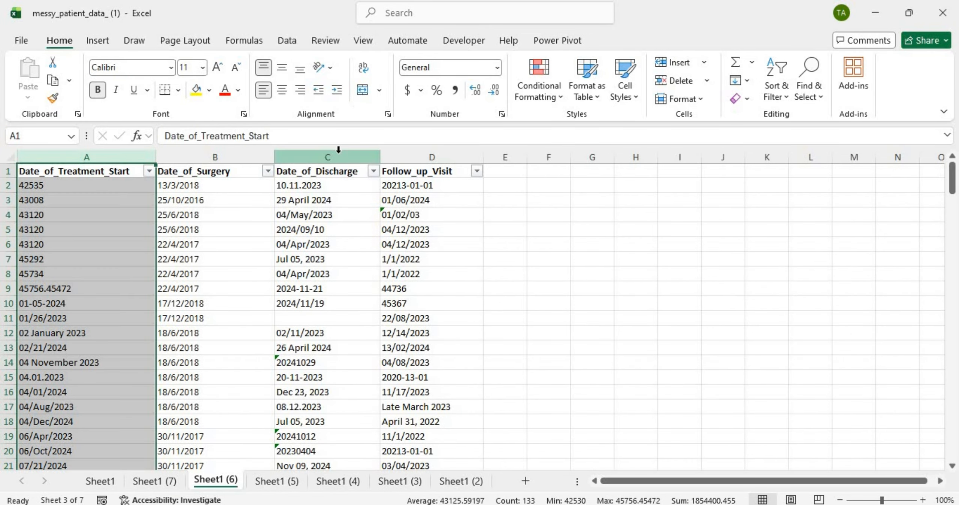
pyautogui.keyDown('ctrl'); pyautogui.click(417, 156); pyautogui.keyUp('ctrl')
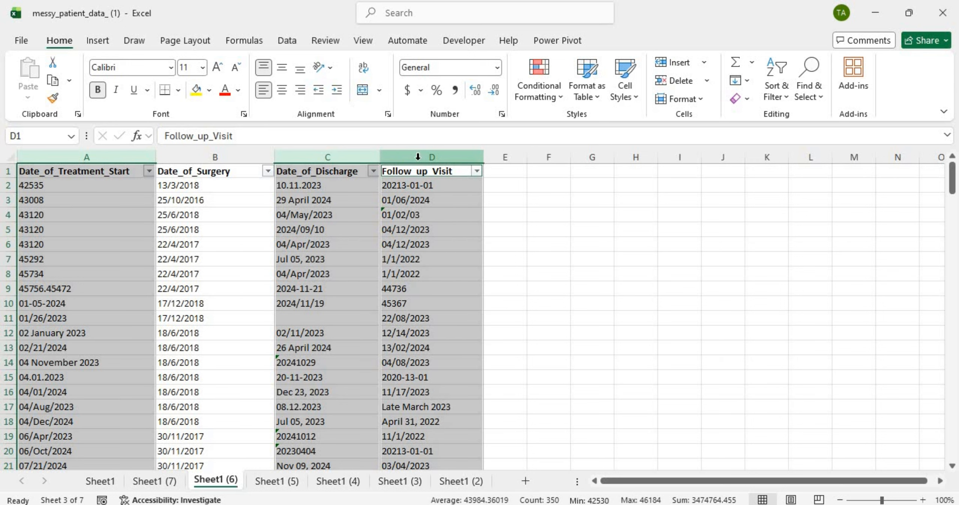
pyautogui.rightClick(418, 158)
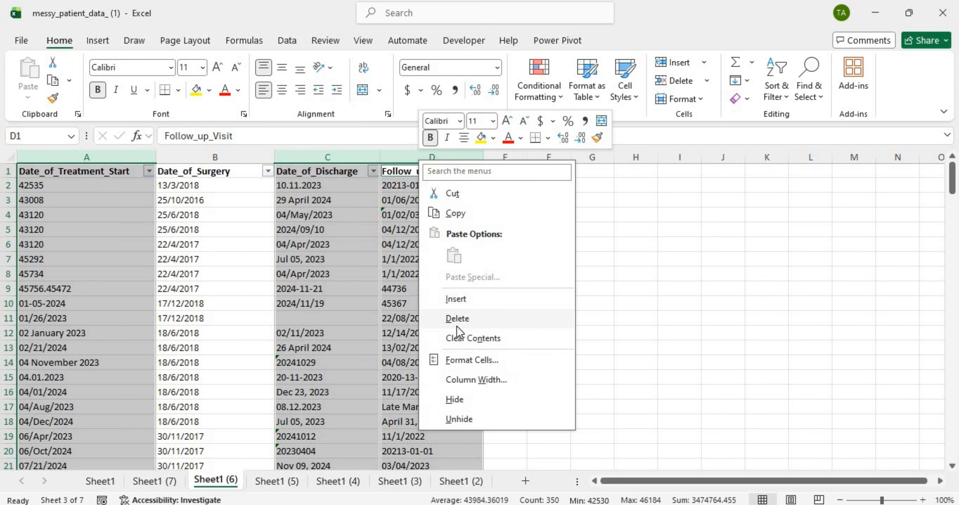
pyautogui.click(456, 326)
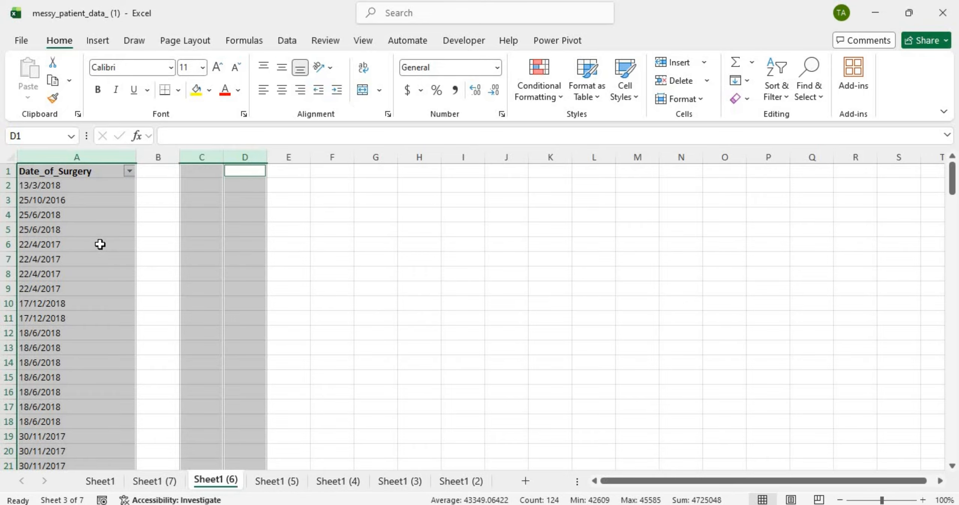
pyautogui.click(100, 245)
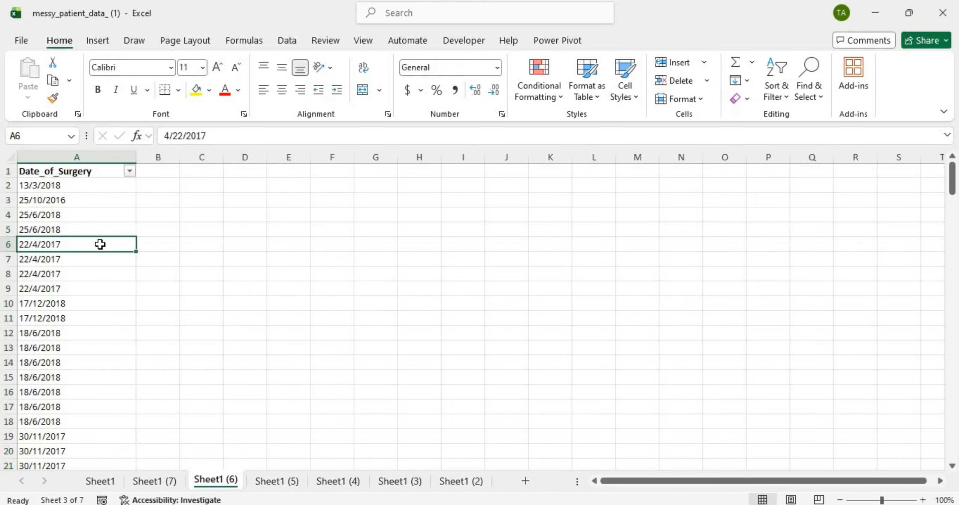
# Step: On Sheet1 (5), delete the treatment start, surgery and follow-up columns, undoing an accidental insert
pyautogui.click(280, 483)
pyautogui.hscroll(-2, 162, 236)
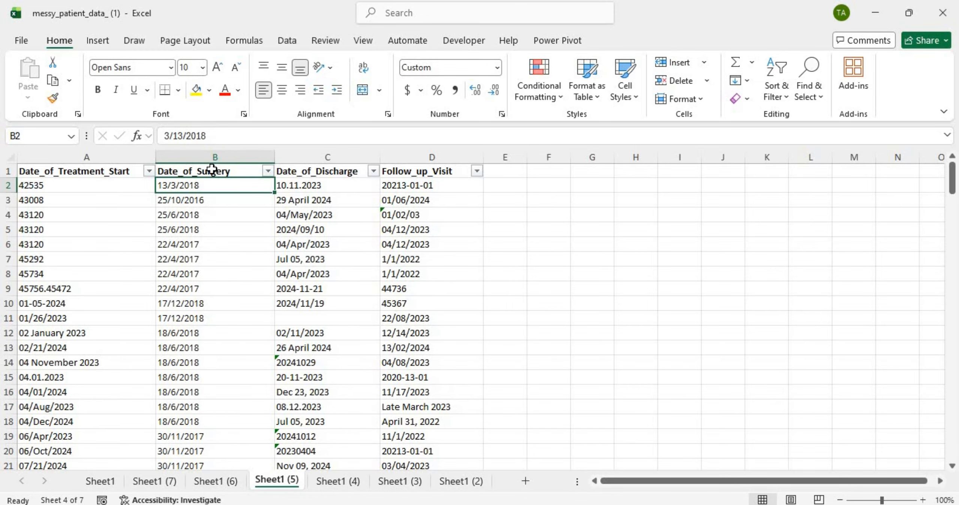
pyautogui.click(107, 155)
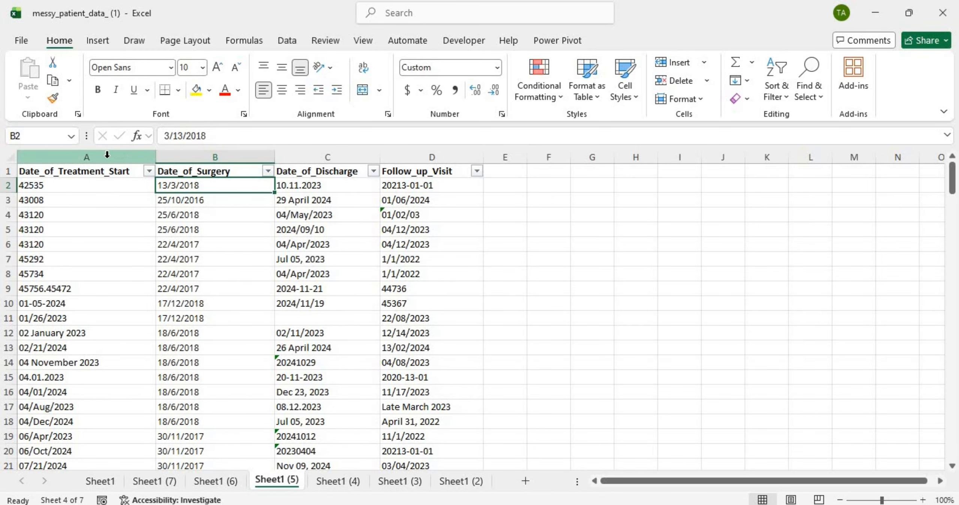
pyautogui.click(106, 154)
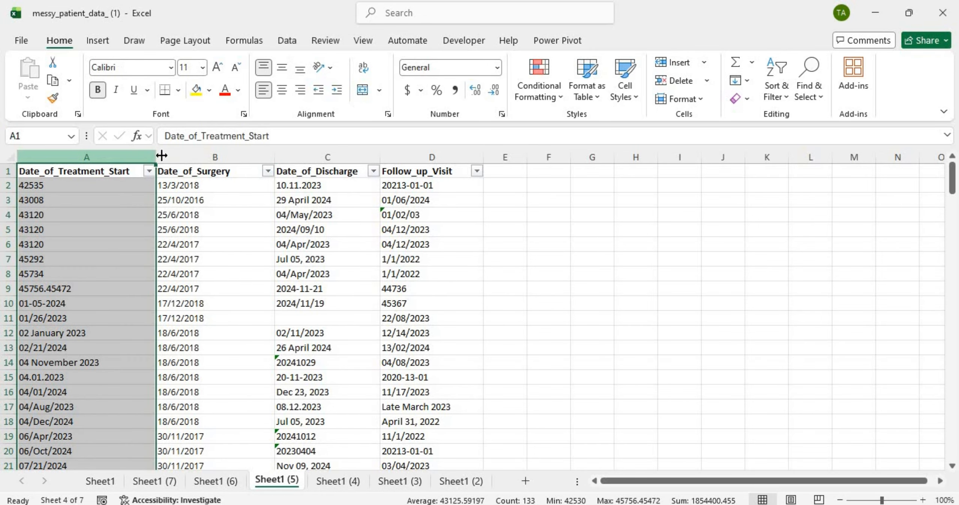
pyautogui.keyDown('shift'); pyautogui.click(188, 155); pyautogui.keyUp('shift')
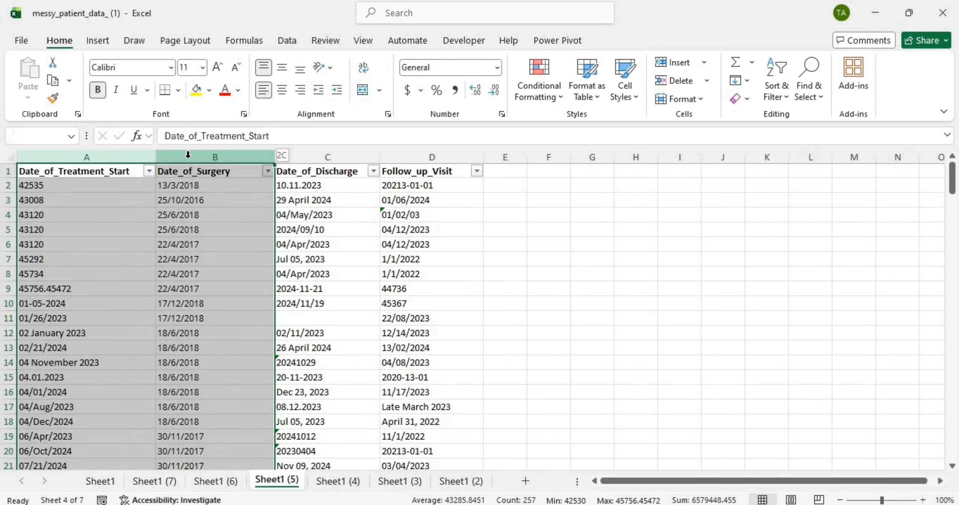
pyautogui.keyDown('ctrl'); pyautogui.click(439, 157); pyautogui.keyUp('ctrl')
pyautogui.rightClick(439, 157)
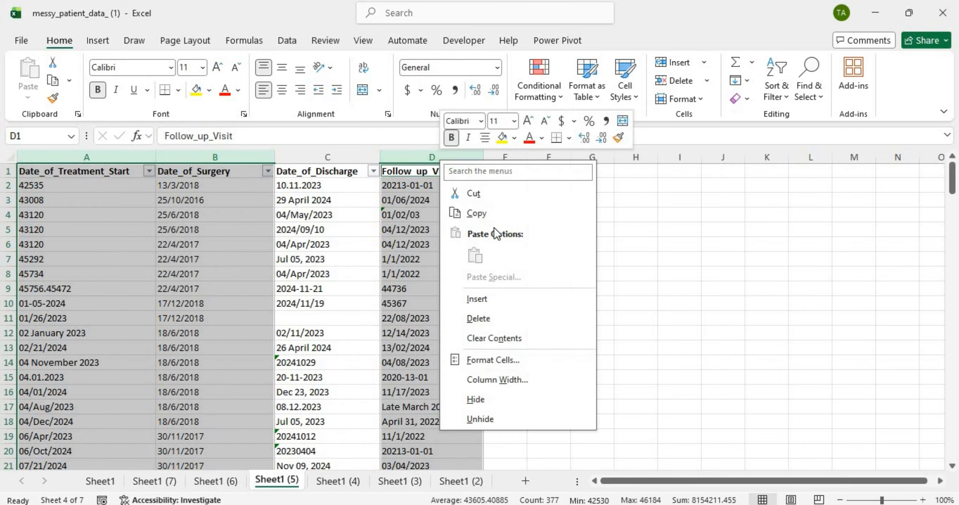
pyautogui.click(510, 304)
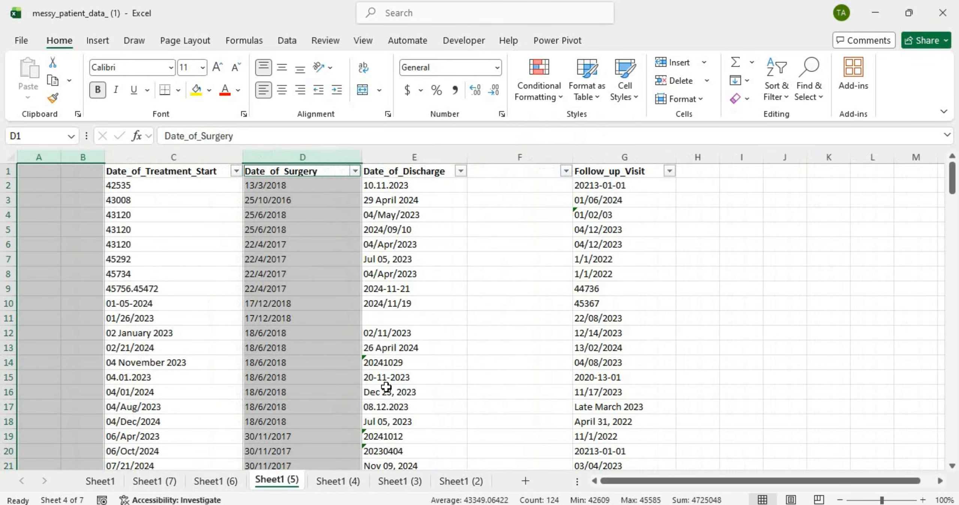
pyautogui.hotkey('ctrl', 'z')
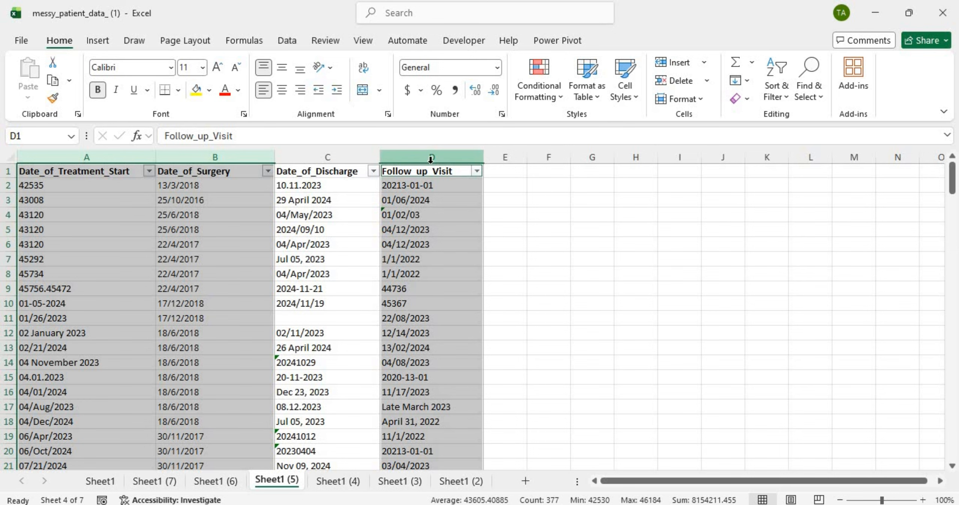
pyautogui.rightClick(431, 162)
pyautogui.click(475, 322)
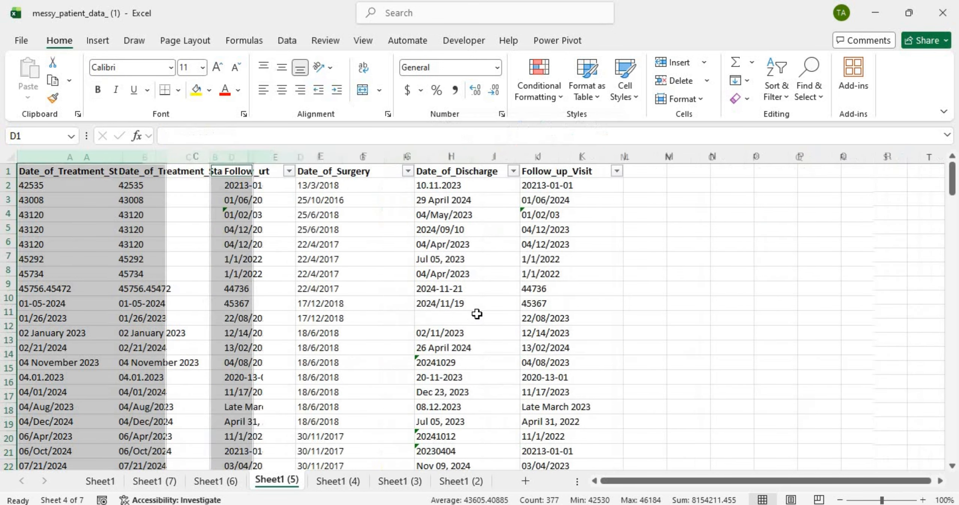
pyautogui.click(96, 230)
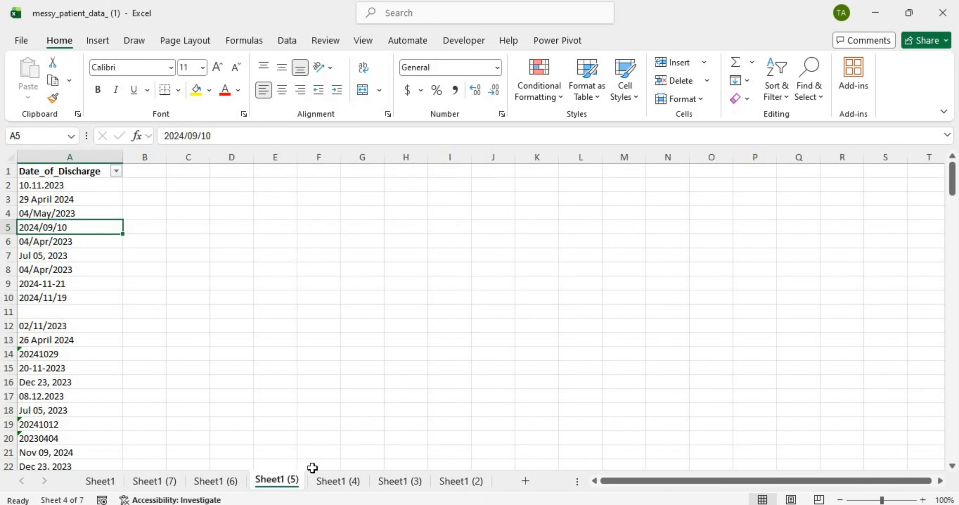
pyautogui.click(337, 482)
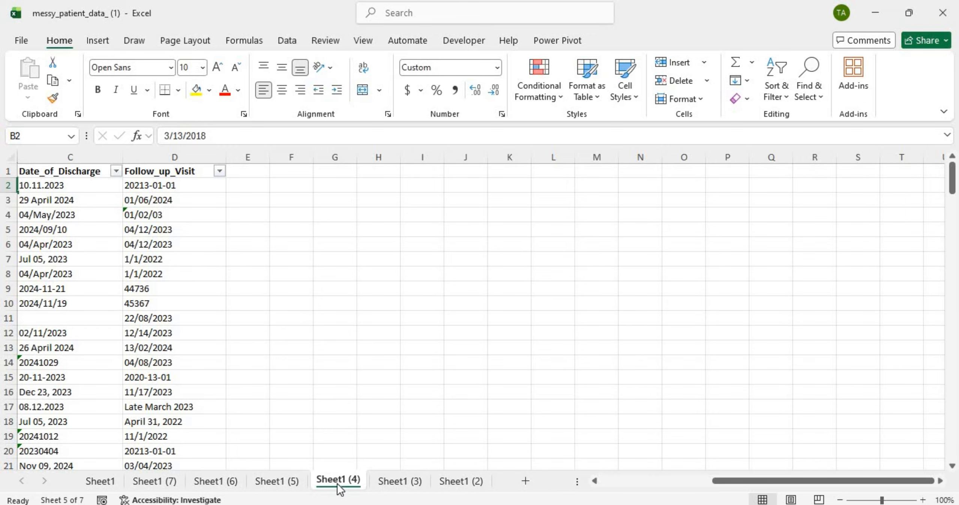
# Step: Copy the Date_of_Admission column from the original Sheet1
pyautogui.click(100, 481)
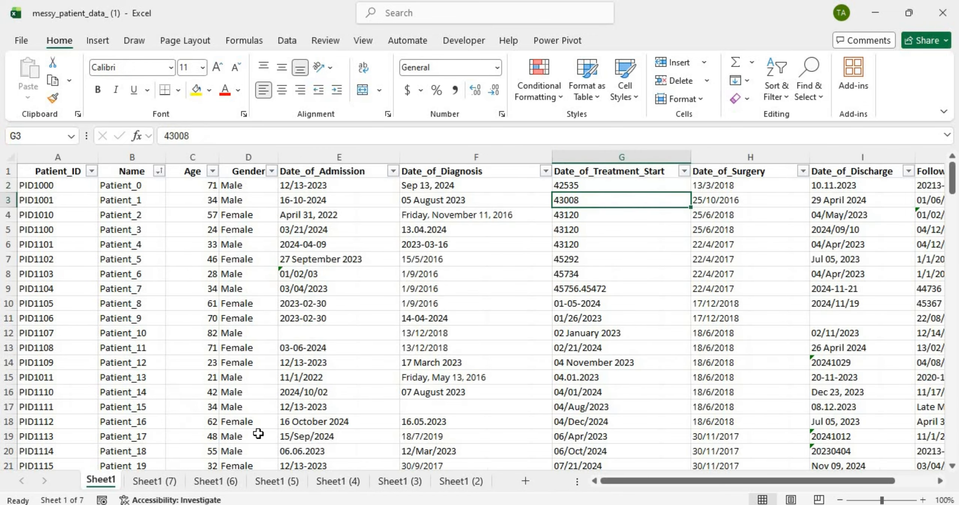
pyautogui.click(325, 485)
pyautogui.click(164, 483)
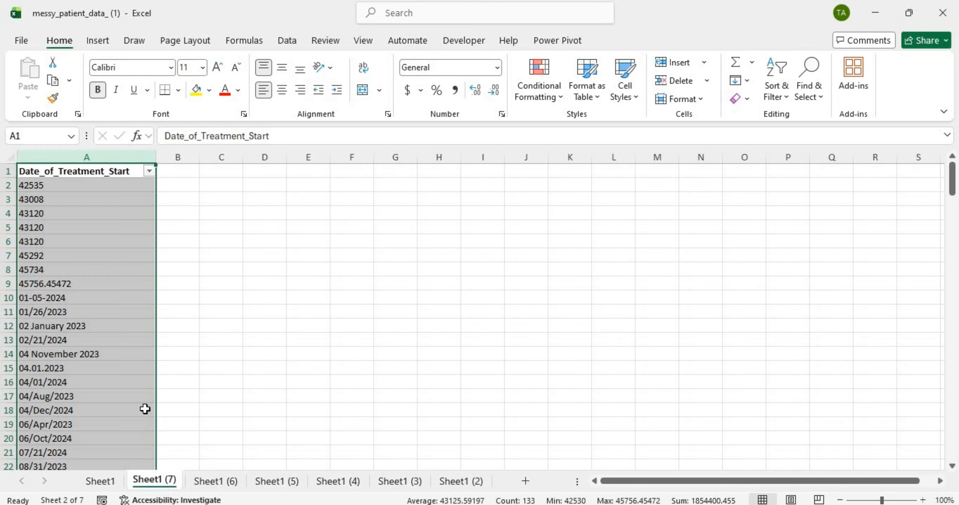
pyautogui.click(101, 482)
pyautogui.click(602, 156)
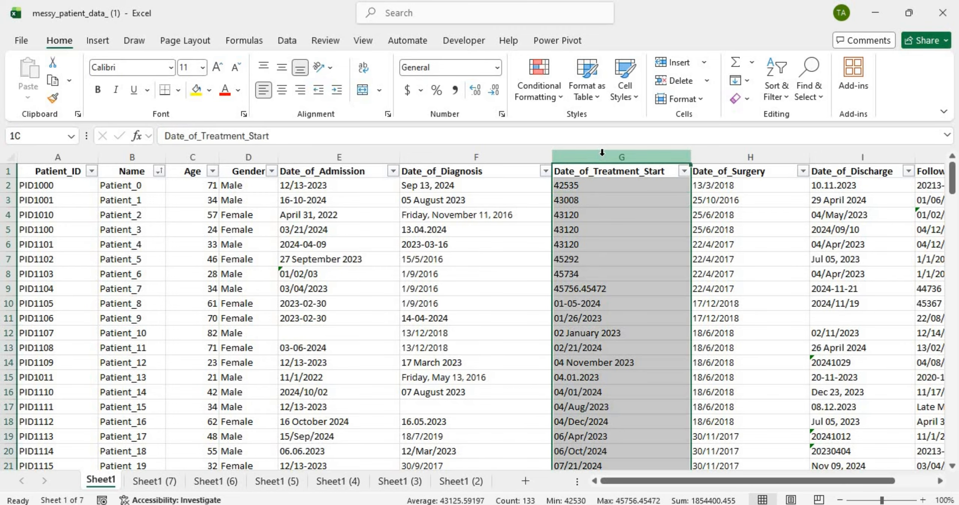
pyautogui.click(350, 153)
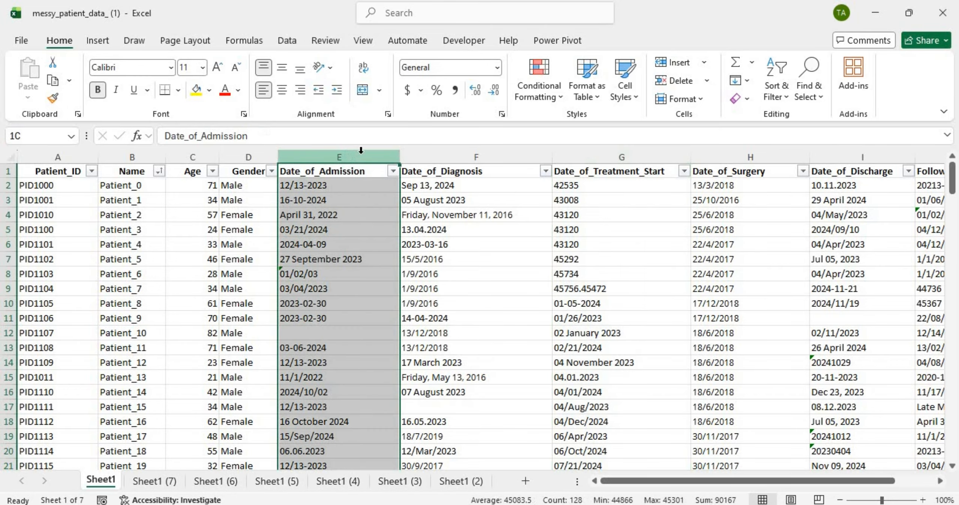
pyautogui.click(493, 153)
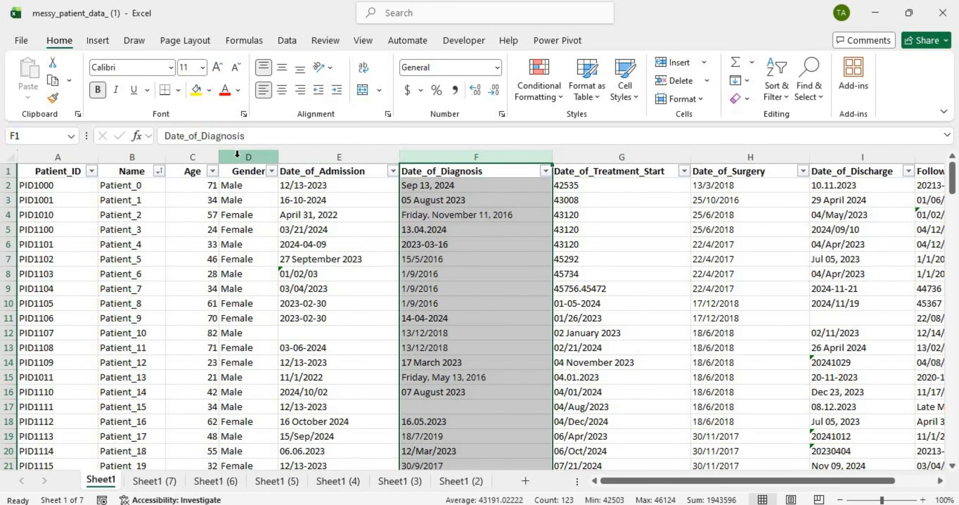
pyautogui.click(358, 158)
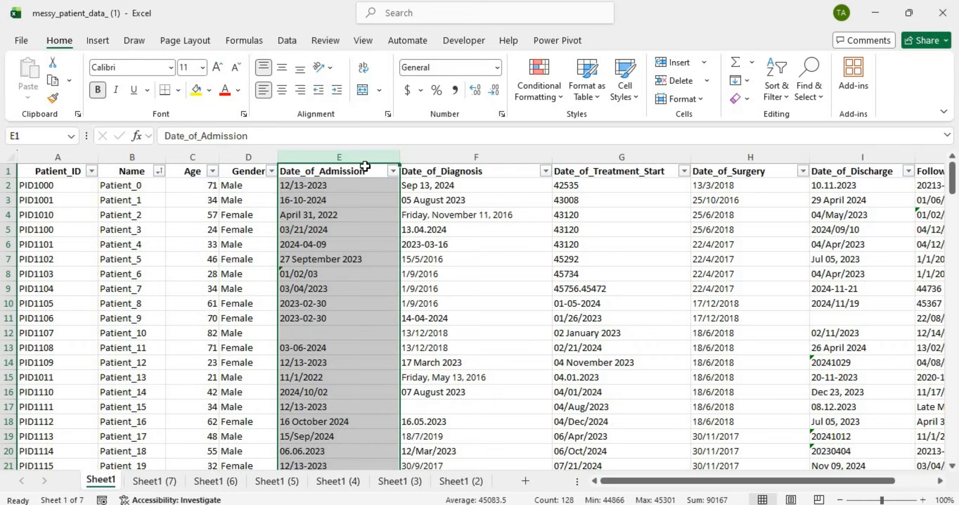
pyautogui.hotkey('ctrl', 'c')
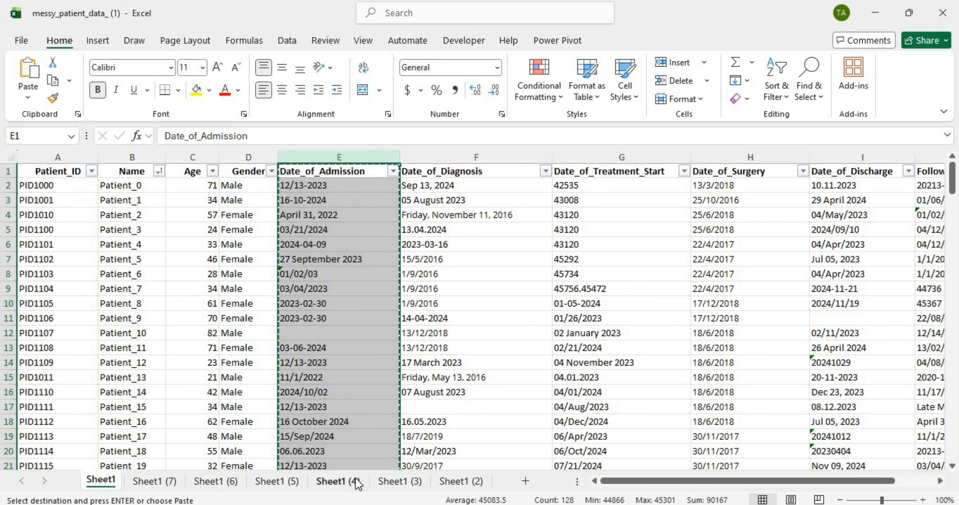
# Step: Delete all four date columns from Sheet1 (3), leaving it empty
pyautogui.click(400, 480)
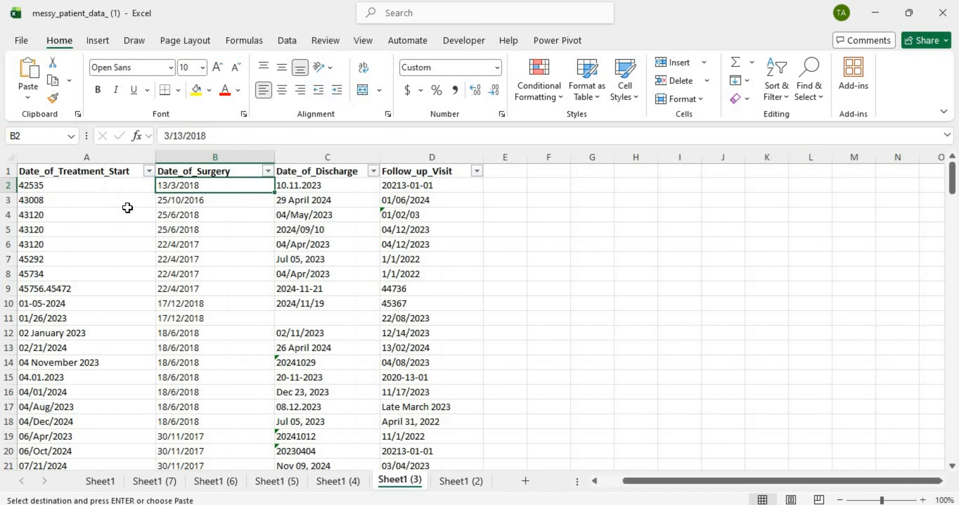
pyautogui.click(72, 157)
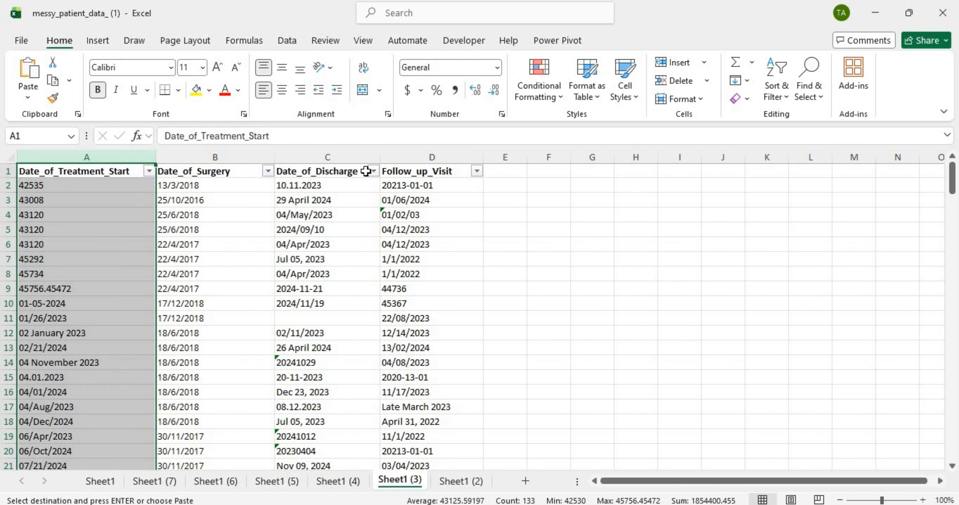
pyautogui.keyDown('shift'); pyautogui.click(429, 150); pyautogui.keyUp('shift')
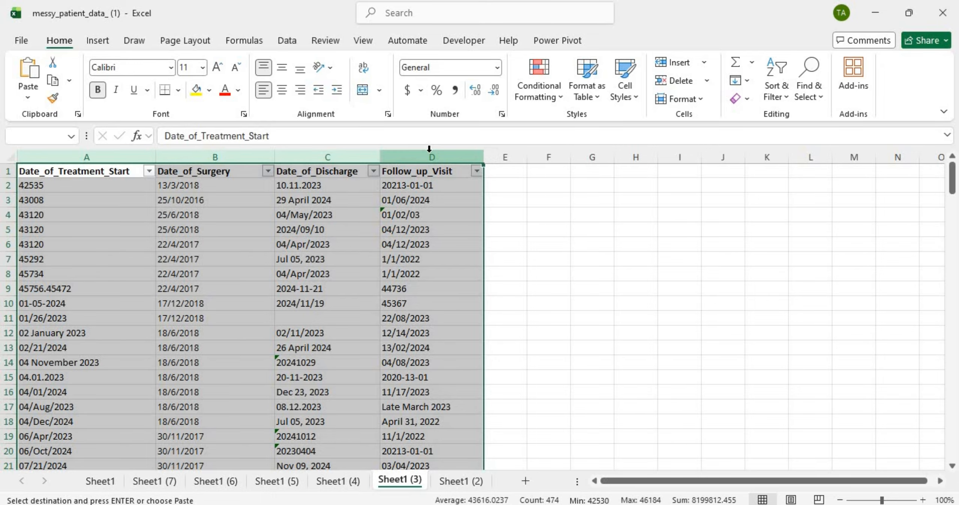
pyautogui.rightClick(430, 149)
pyautogui.click(495, 310)
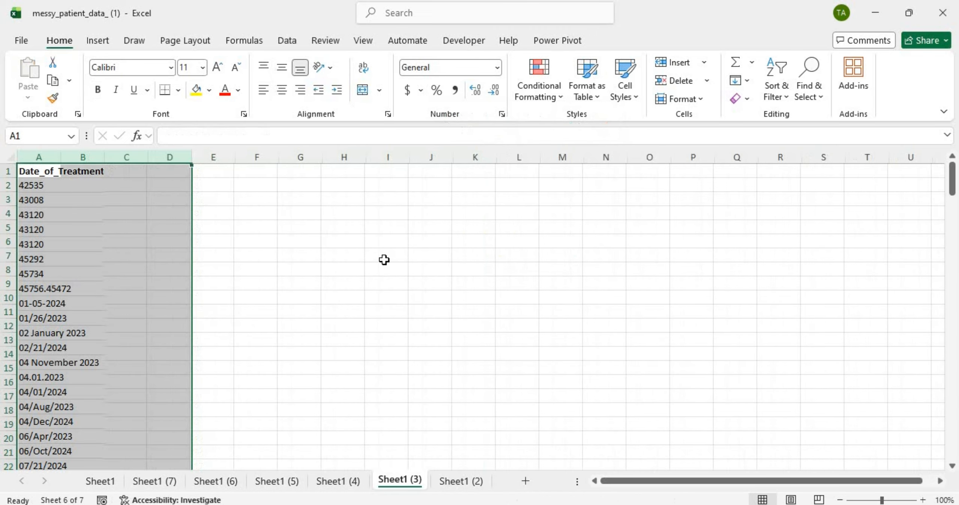
pyautogui.click(60, 171)
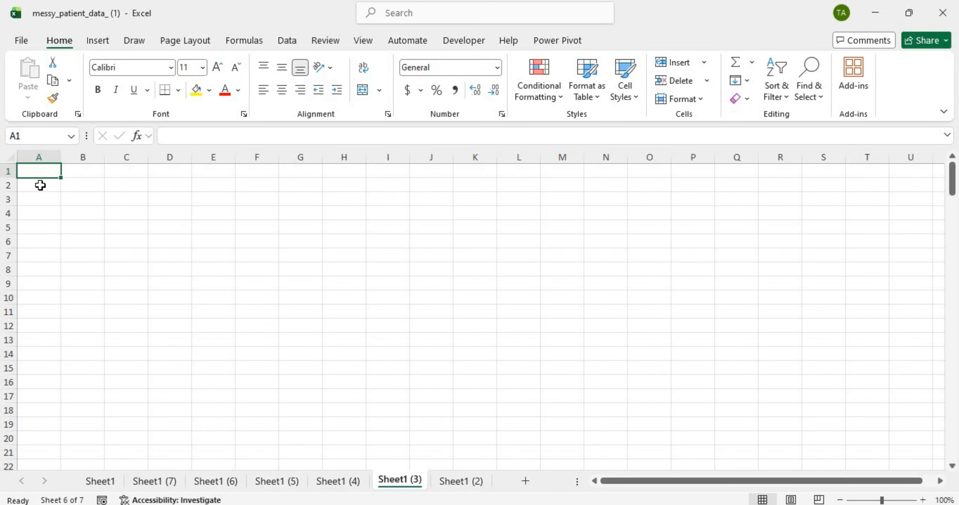
pyautogui.click(101, 482)
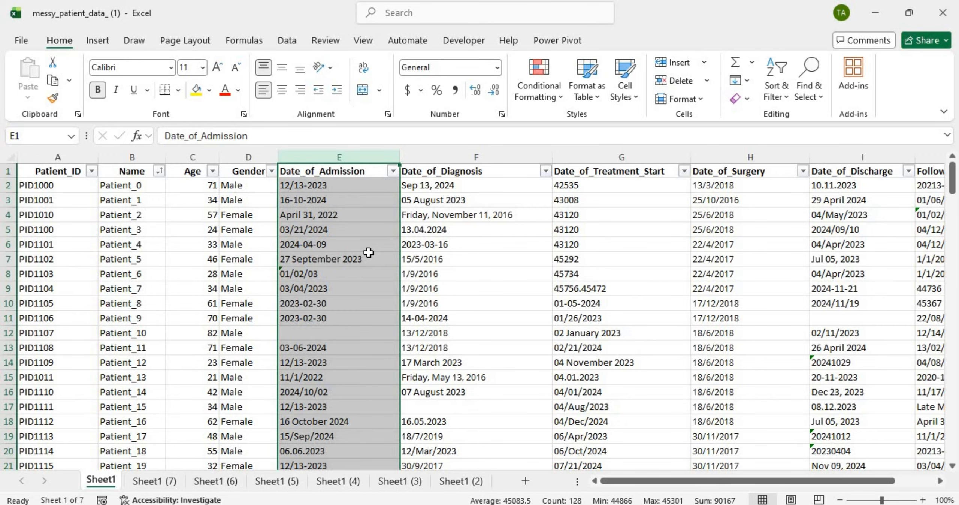
# Step: Copy the admission and diagnosis columns from Sheet1 and paste them into Sheet1 (3) and at E1 of Sheet1 (2)
pyautogui.keyDown('shift'); pyautogui.click(486, 157); pyautogui.keyUp('shift')
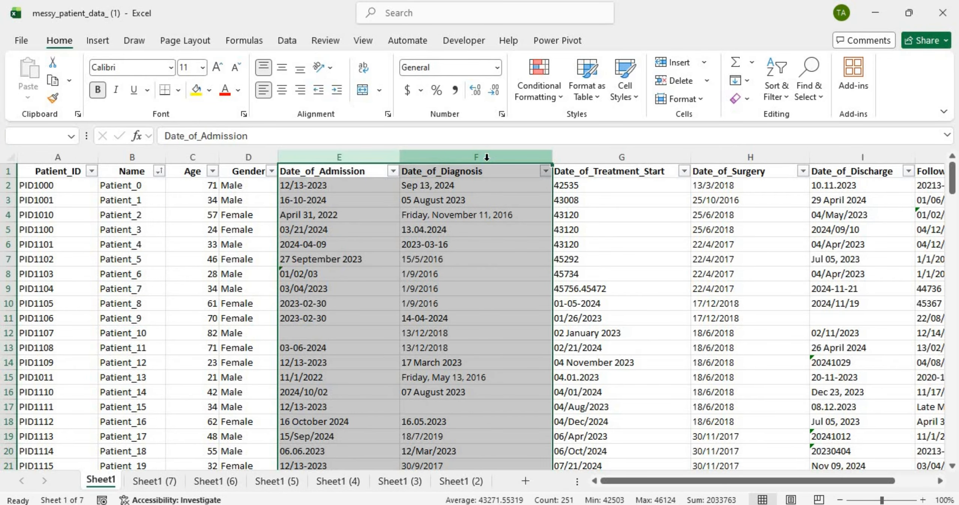
pyautogui.hotkey('ctrl', 'c')
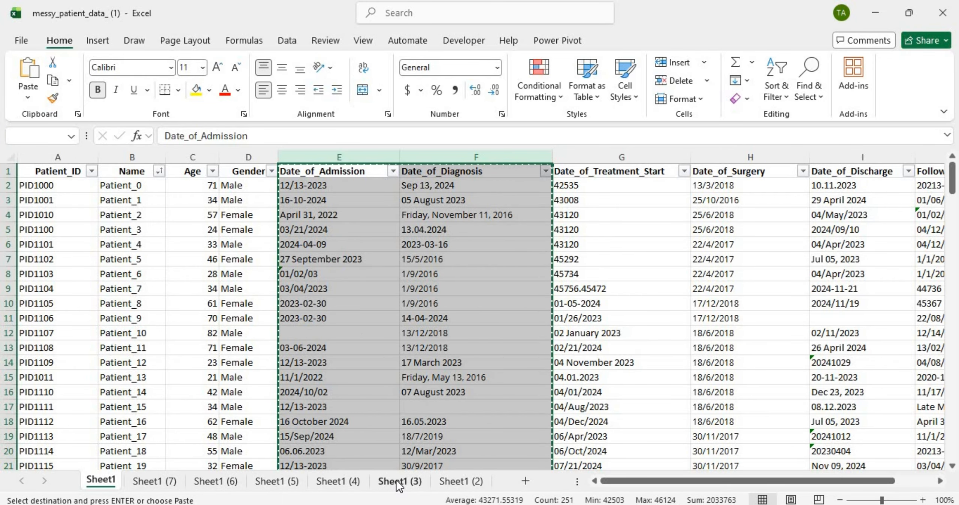
pyautogui.click(395, 479)
pyautogui.hotkey('ctrl', 'v')
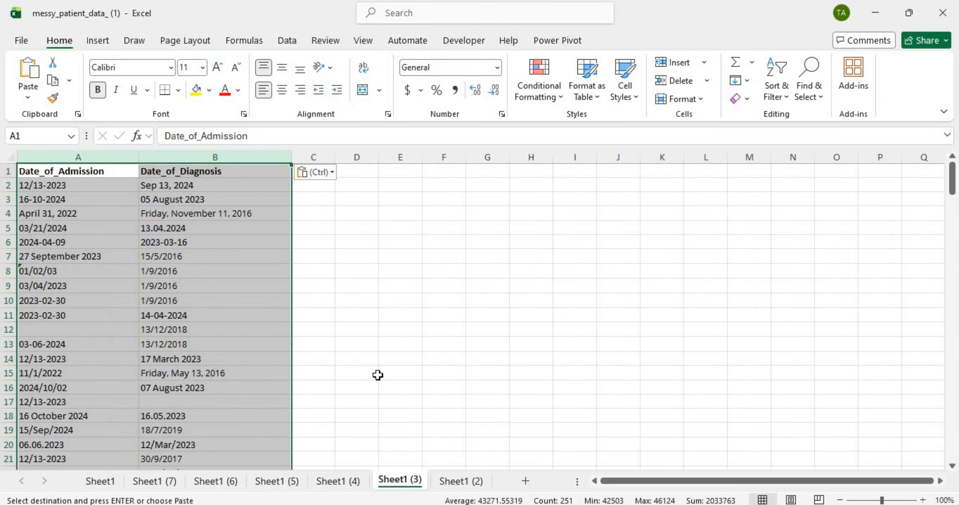
pyautogui.click(461, 481)
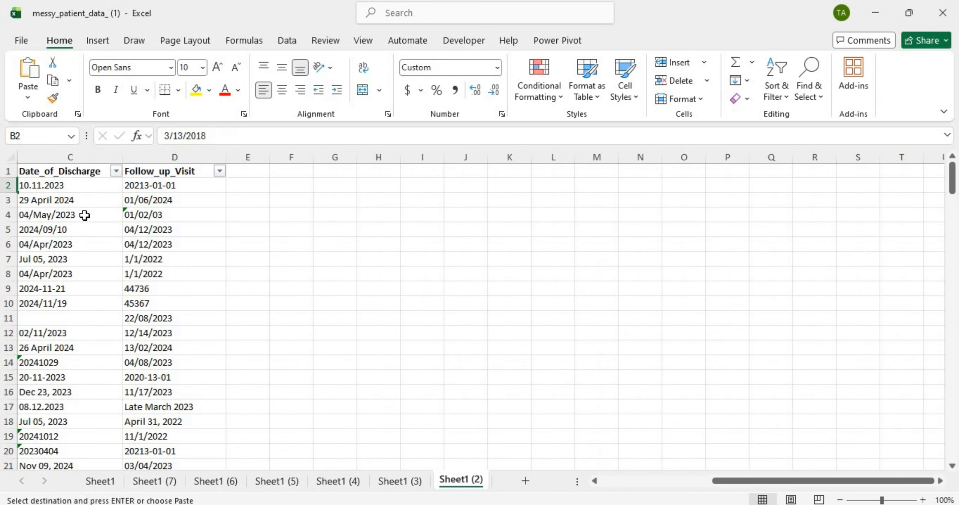
pyautogui.hscroll(-3, 85, 215)
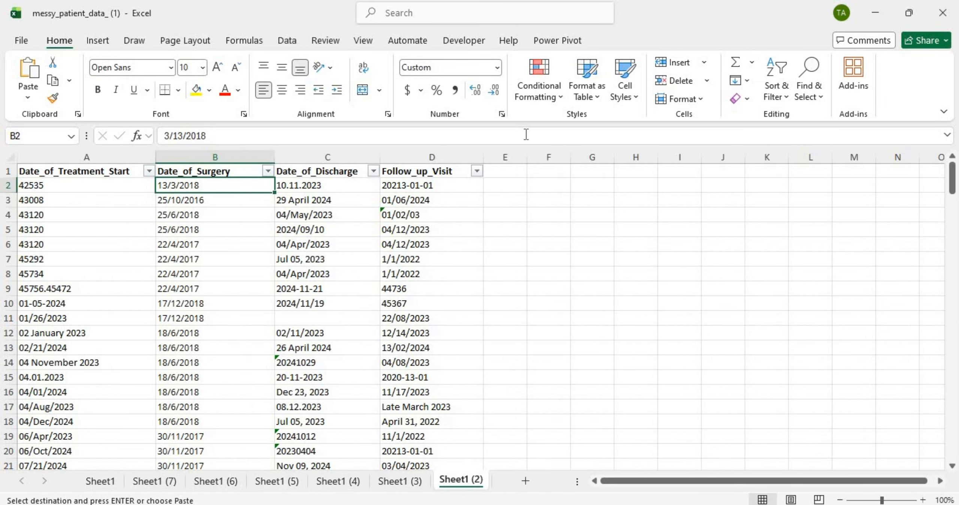
pyautogui.click(518, 172)
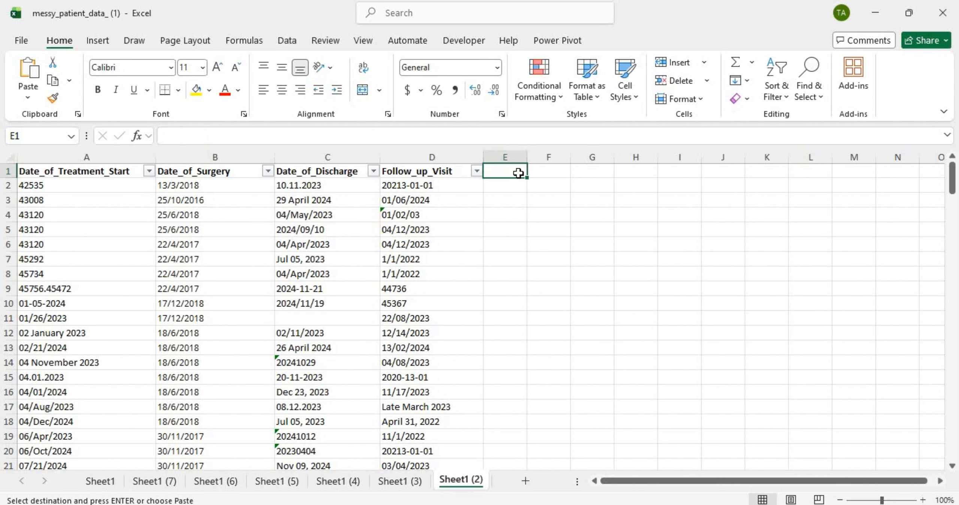
pyautogui.hotkey('ctrl', 'v')
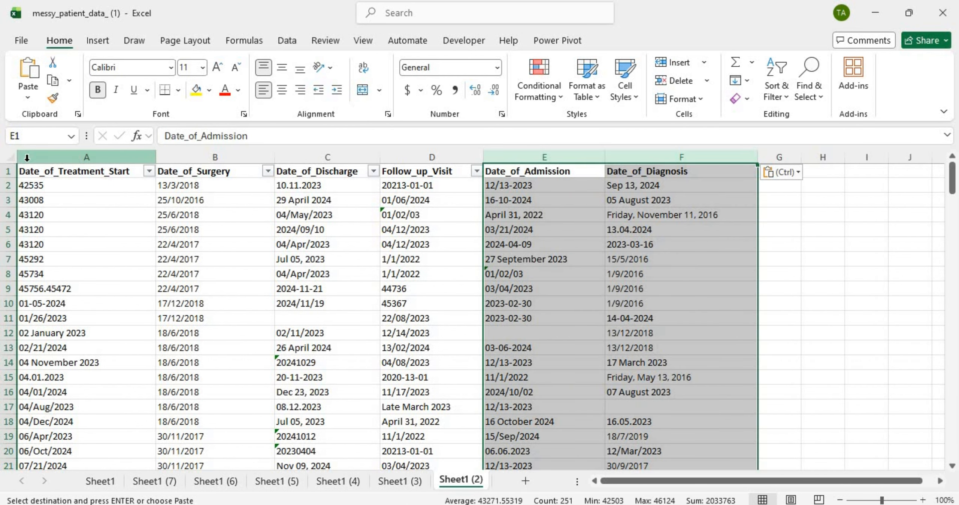
# Step: Delete columns A through E on Sheet1 (2), leaving only Date_of_Diagnosis
pyautogui.click(26, 157)
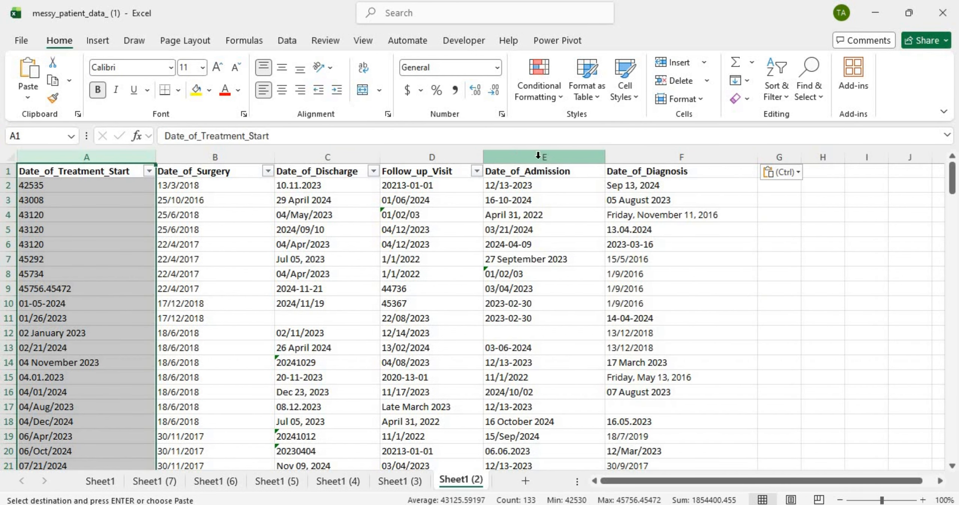
pyautogui.keyDown('shift'); pyautogui.click(523, 157); pyautogui.keyUp('shift')
pyautogui.rightClick(523, 159)
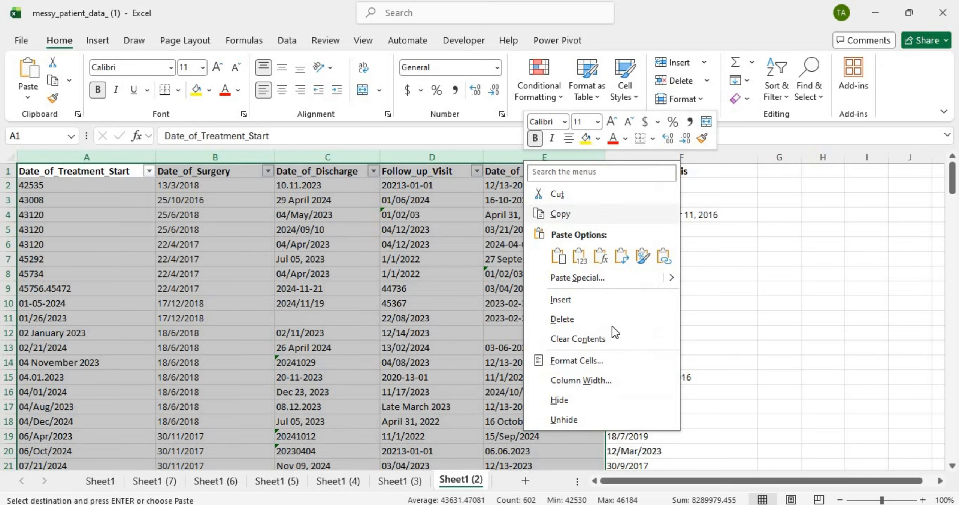
pyautogui.click(604, 321)
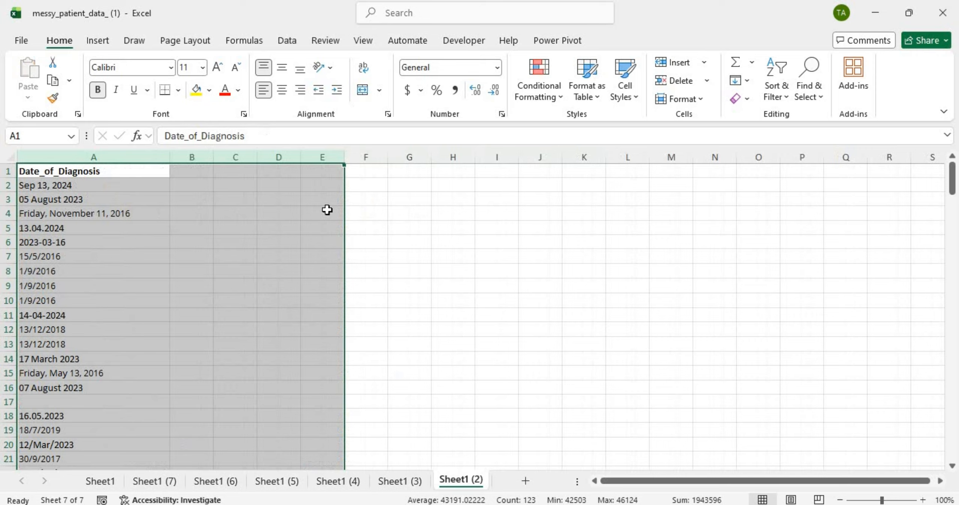
pyautogui.click(132, 221)
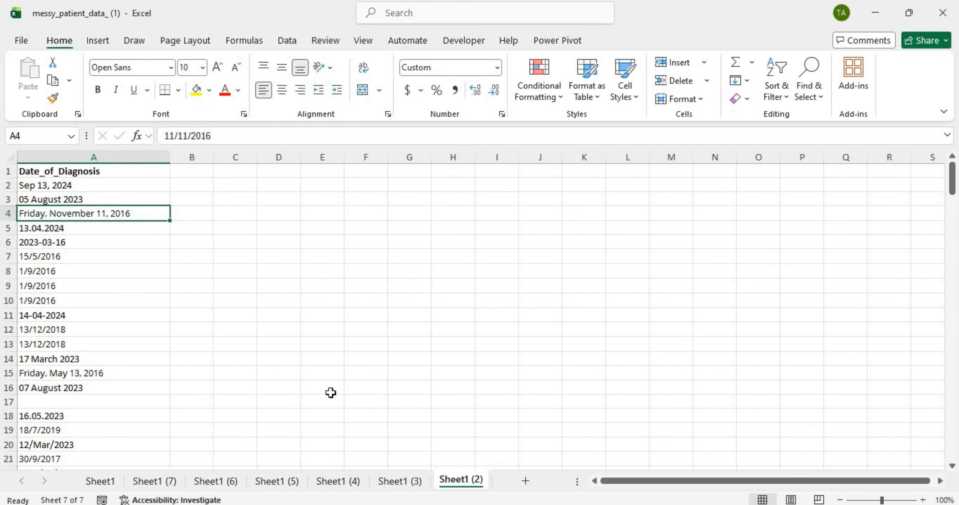
# Step: Delete column B on Sheet1 (3), leaving only Date_of_Admission
pyautogui.click(398, 481)
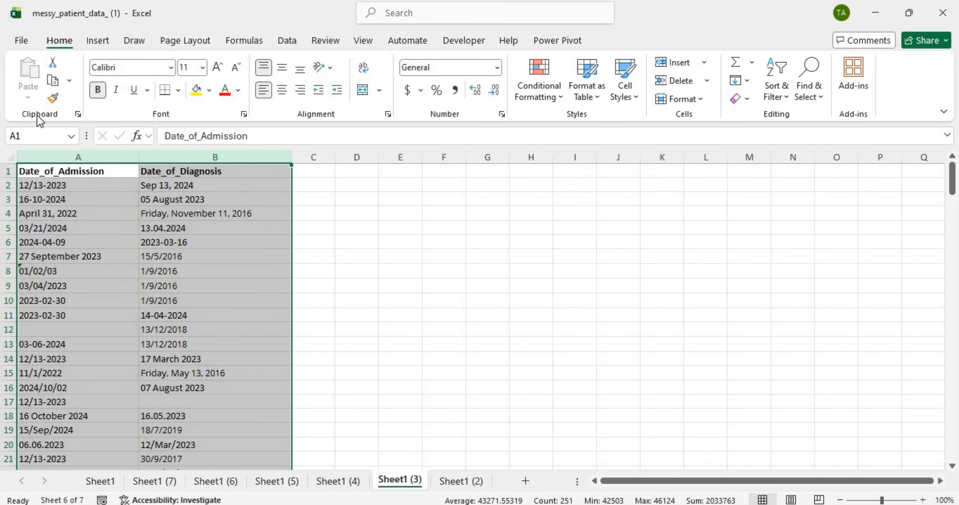
pyautogui.click(215, 157)
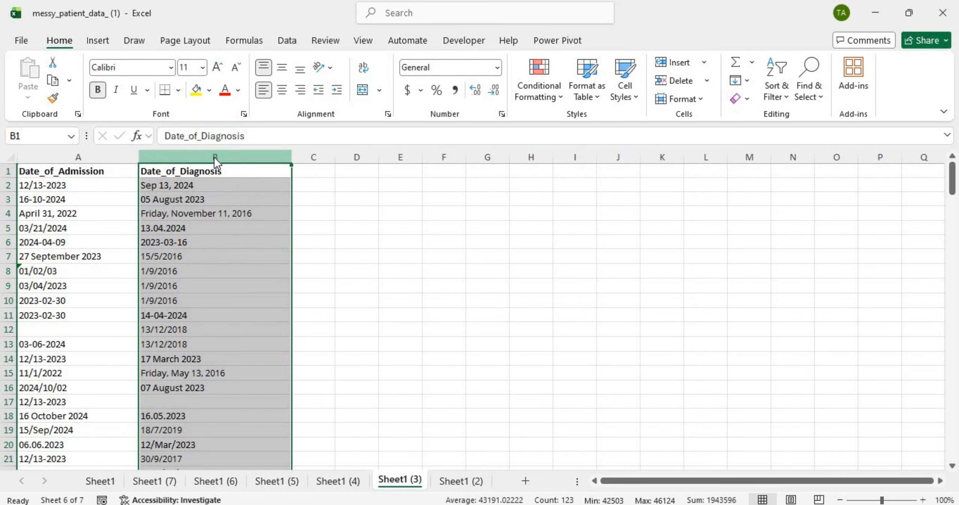
pyautogui.rightClick(215, 157)
pyautogui.click(317, 313)
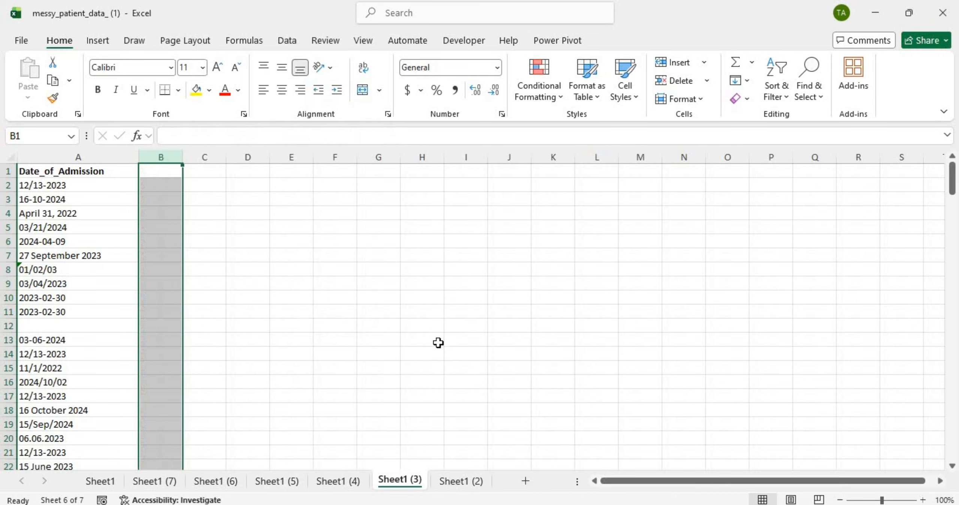
pyautogui.click(450, 480)
# Step: Rename Sheet1 (3) to 'Sheet 2'
pyautogui.click(415, 482)
pyautogui.doubleClick(420, 476)
pyautogui.press('Escape')
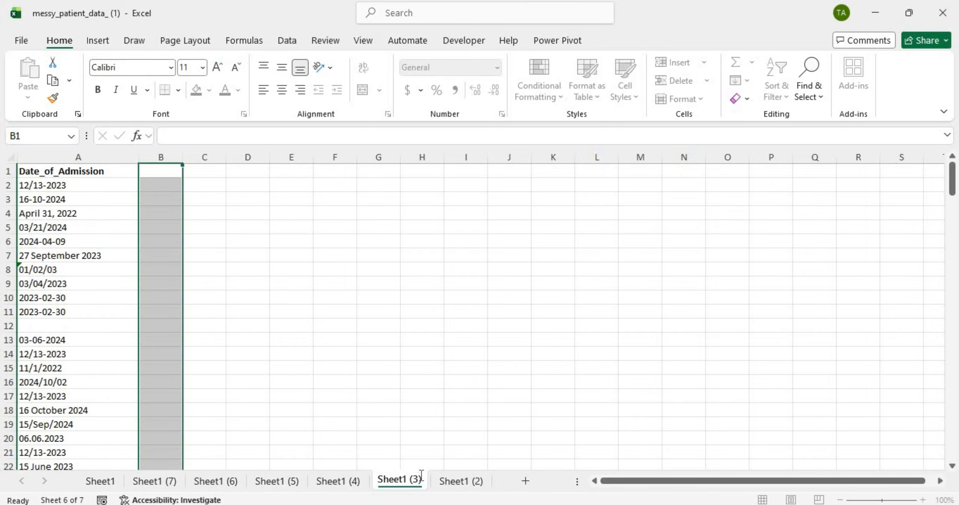
pyautogui.press('BackSpace')
pyautogui.press('BackSpace')
pyautogui.press('BackSpace')
pyautogui.press('BackSpace')
pyautogui.press('BackSpace')
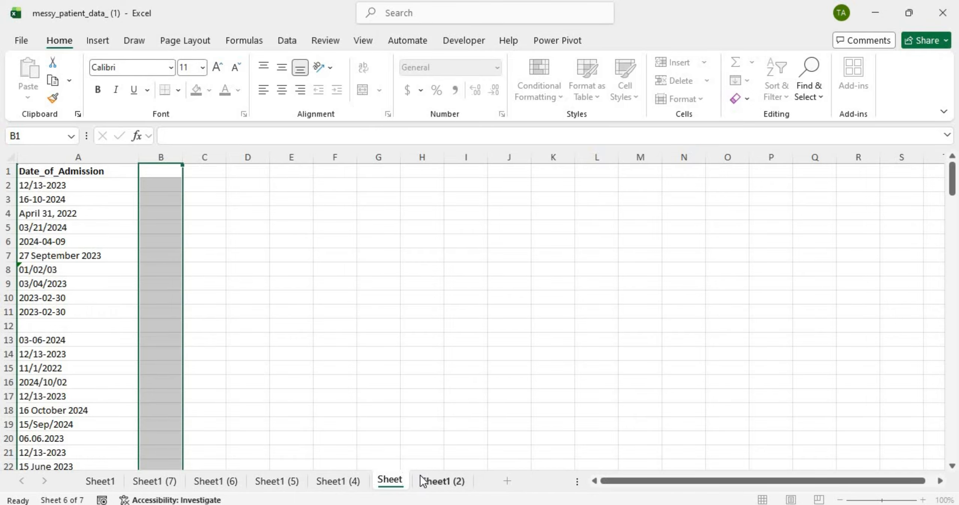
pyautogui.write('2')
# Step: Rename Sheet1 (2) to 'Sheet 3', fixing a stray 1 in the name
pyautogui.click(446, 480)
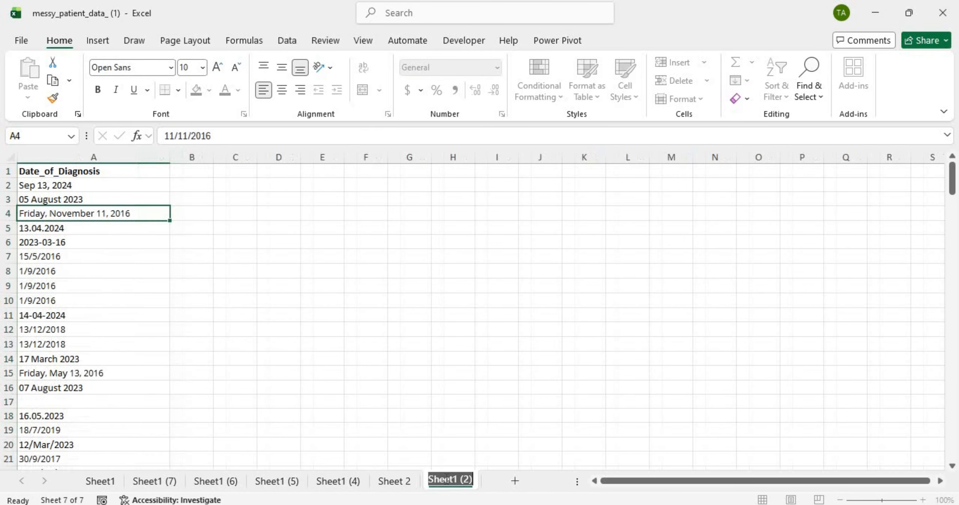
pyautogui.press('Escape')
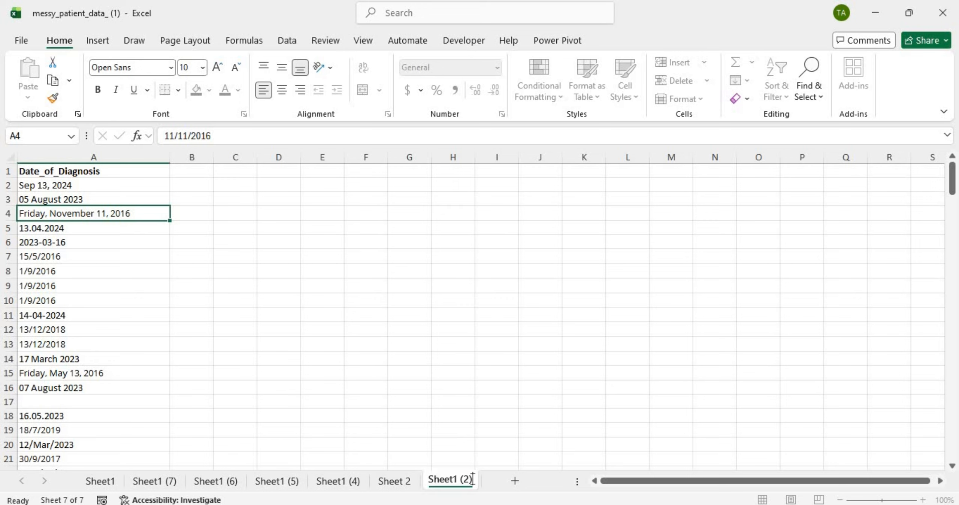
pyautogui.write('3')
pyautogui.press('Return')
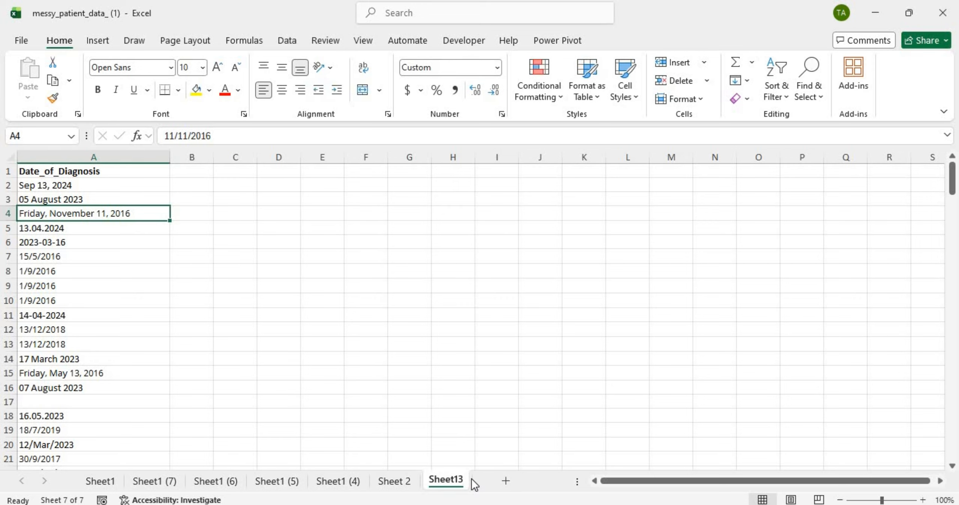
pyautogui.doubleClick(461, 482)
pyautogui.click(459, 479)
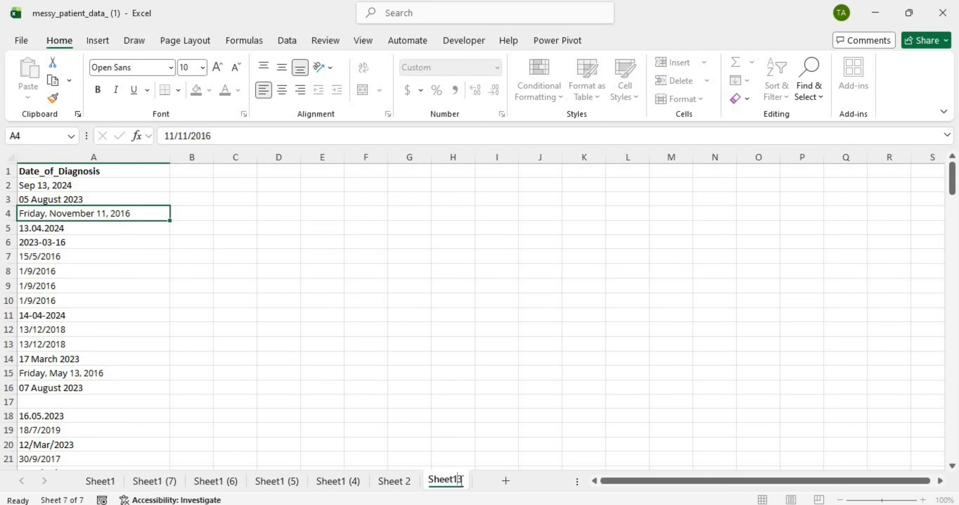
pyautogui.press('BackSpace')
pyautogui.press('Return')
# Step: Shorten the Sheet1 (4) sheet name to 'Sheet'
pyautogui.click(361, 479)
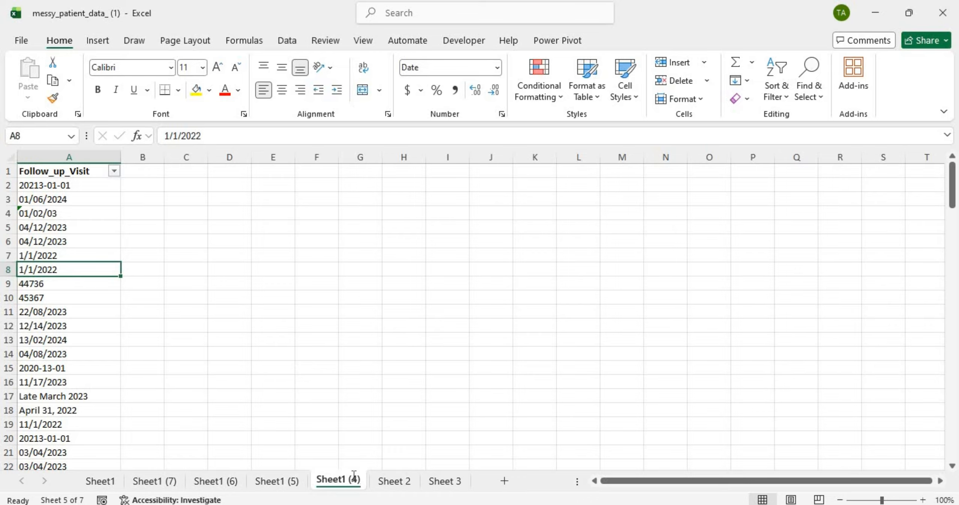
pyautogui.doubleClick(353, 477)
pyautogui.click(358, 480)
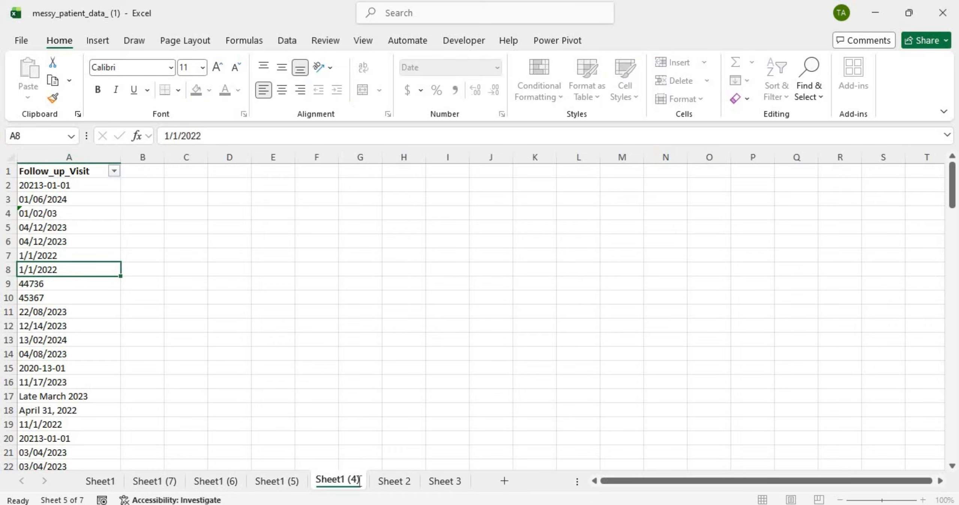
pyautogui.press('BackSpace')
pyautogui.press('BackSpace')
pyautogui.press('BackSpace')
pyautogui.press('BackSpace')
pyautogui.press('BackSpace')
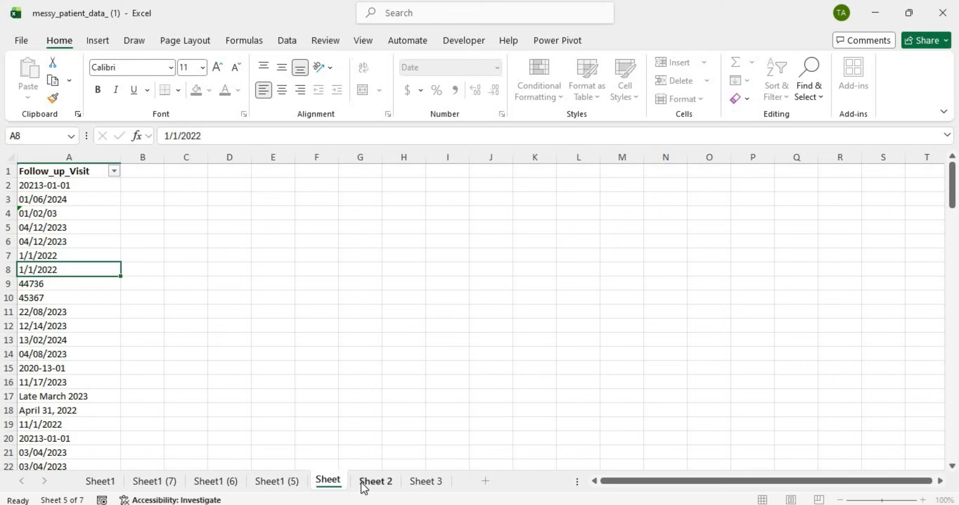
pyautogui.press('Return')
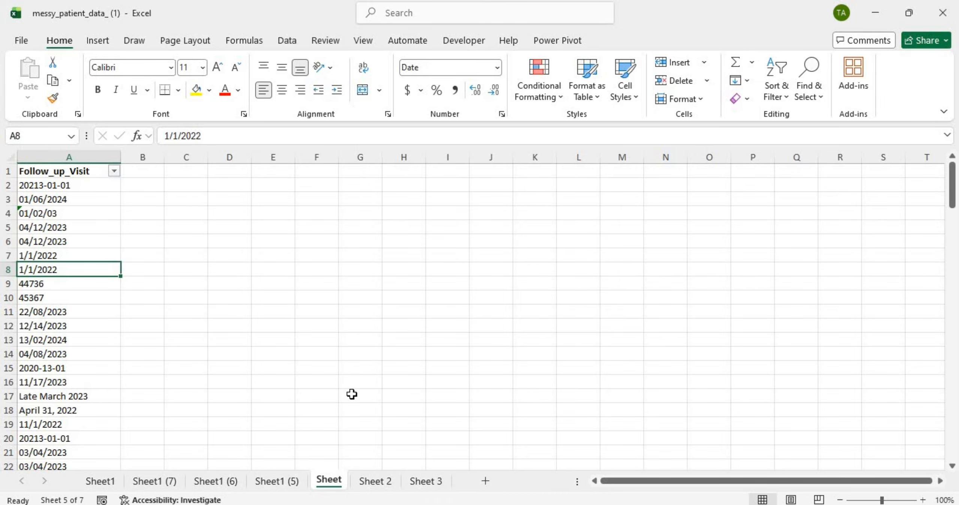
pyautogui.click(377, 480)
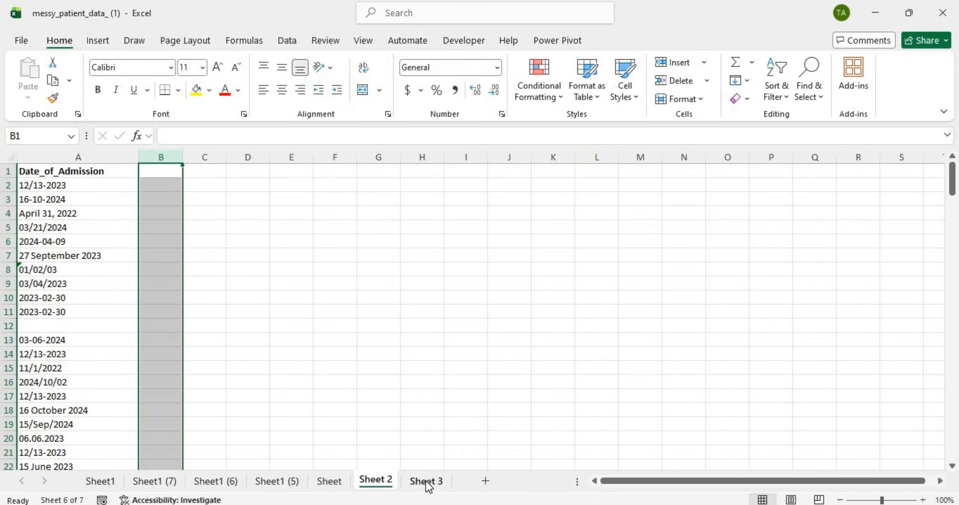
# Step: Drag Sheet 2 and Sheet 3 together to just after Sheet1, then review each sheet
pyautogui.keyDown('ctrl'); pyautogui.click(426, 481); pyautogui.keyUp('ctrl')
pyautogui.moveTo(428, 485); pyautogui.dragTo(124, 479)
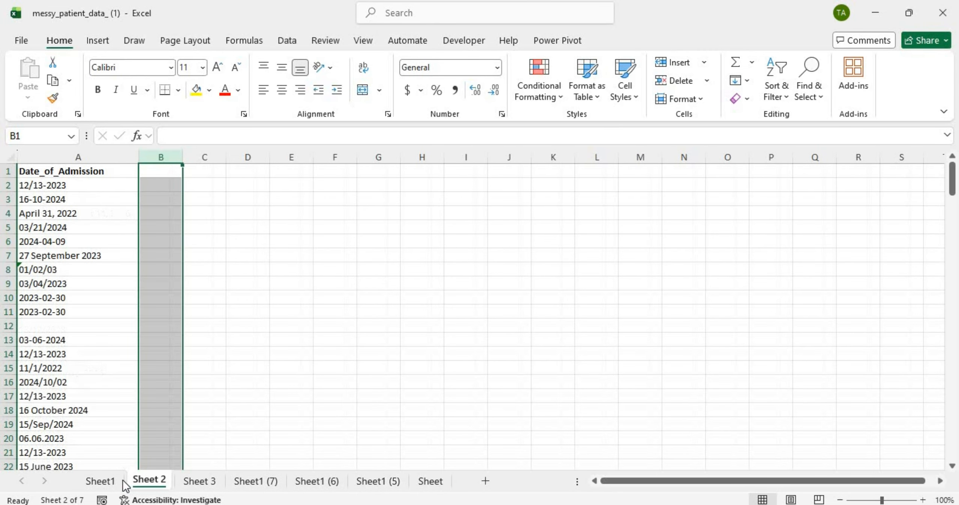
pyautogui.click(102, 485)
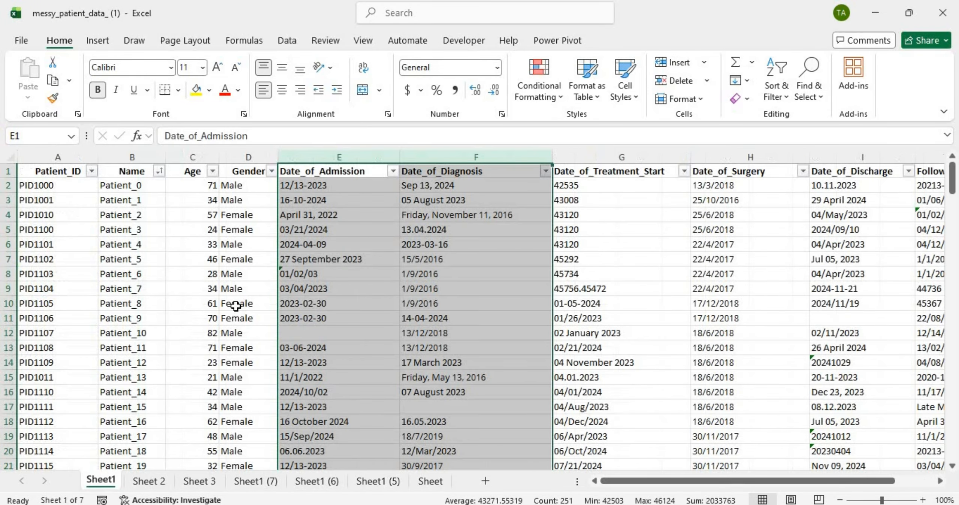
pyautogui.click(375, 243)
pyautogui.click(149, 481)
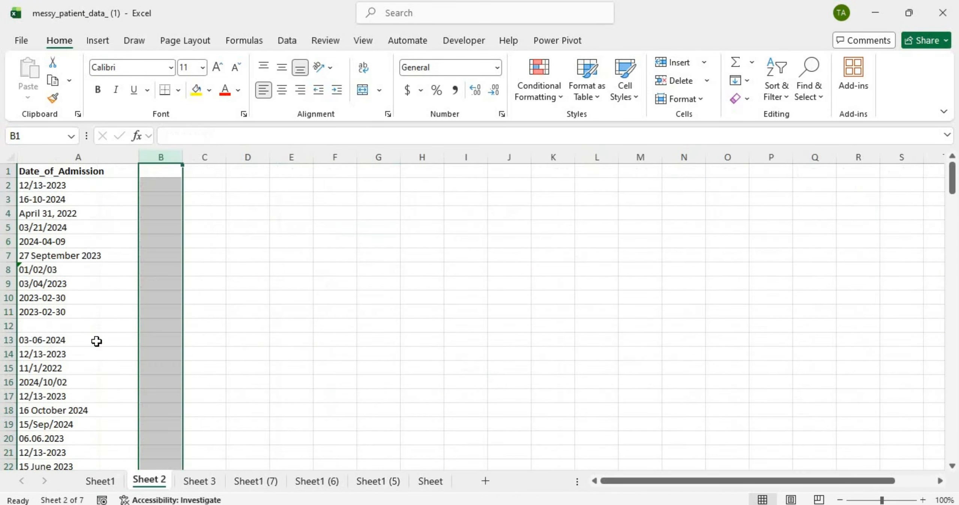
pyautogui.click(204, 485)
pyautogui.click(102, 481)
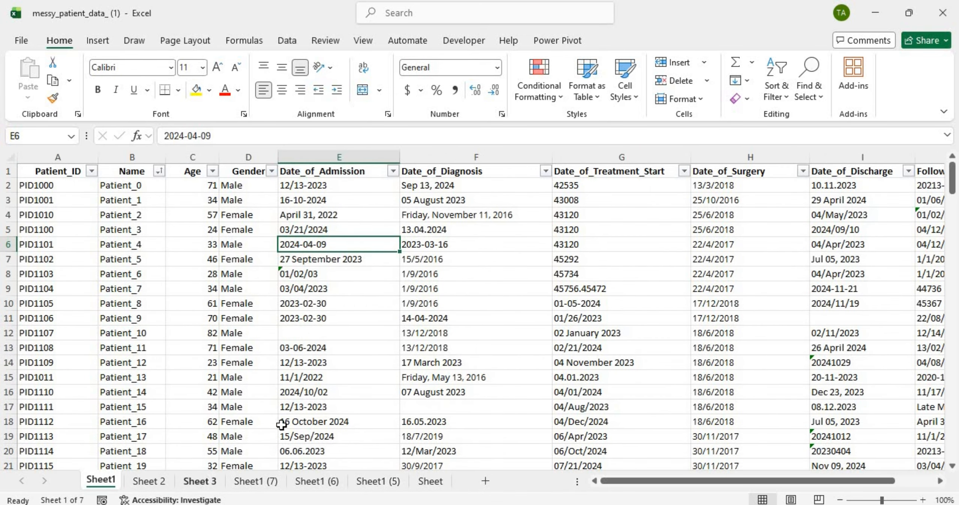
pyautogui.click(258, 481)
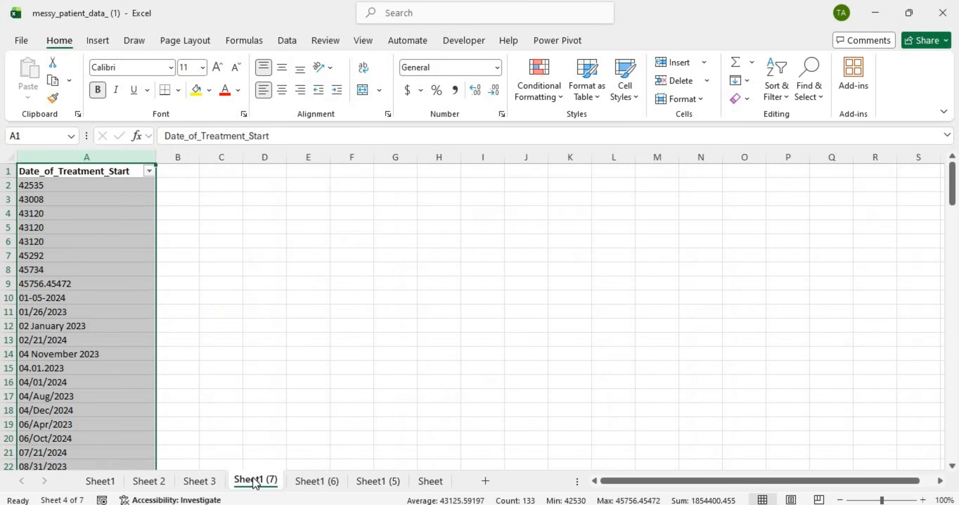
# Step: Rename the Sheet1 (7) tab to Sheet 4, then glance at Sheet1's full patient table
pyautogui.doubleClick(265, 480)
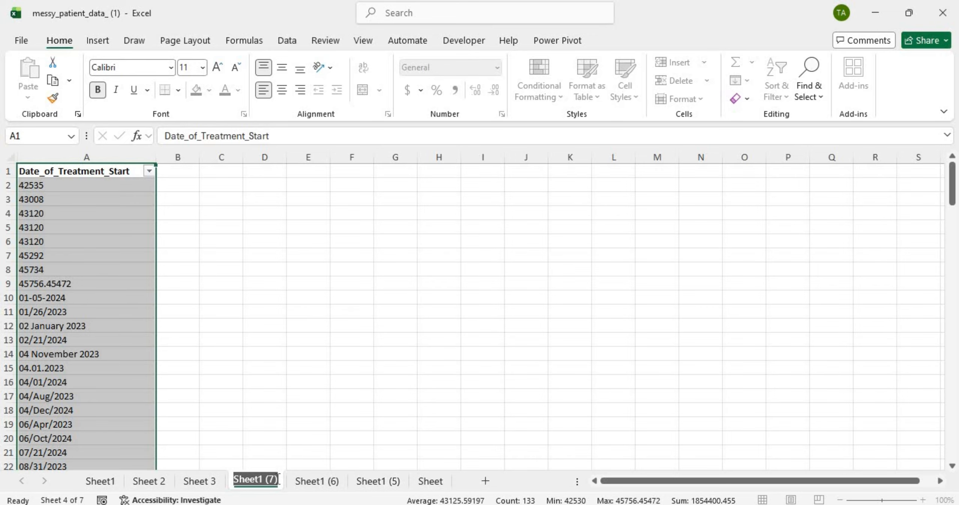
pyautogui.write('Sheet')
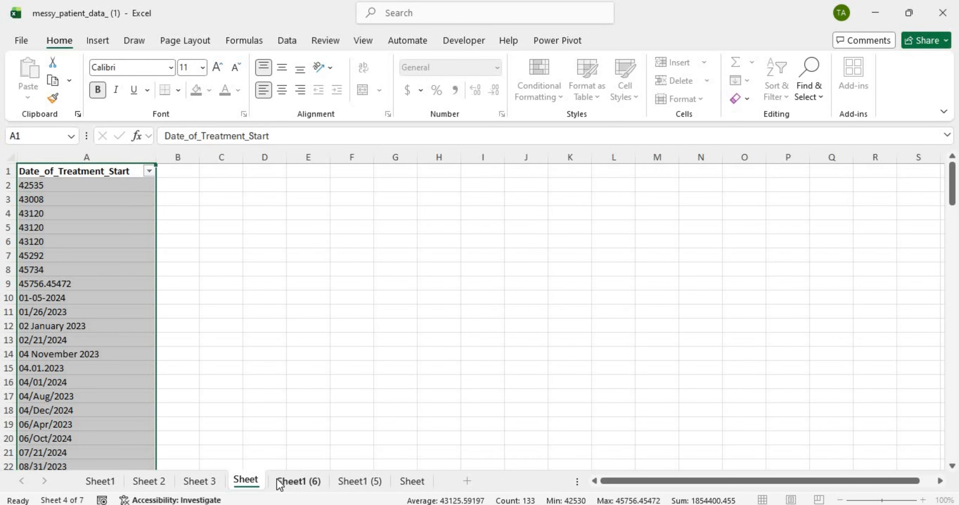
pyautogui.write(' 4')
pyautogui.press('Return')
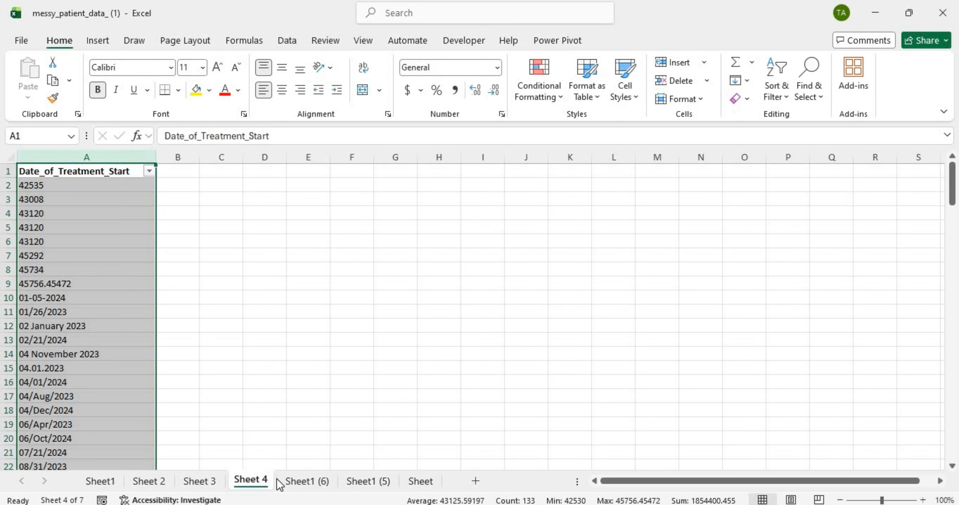
pyautogui.click(311, 482)
pyautogui.click(98, 480)
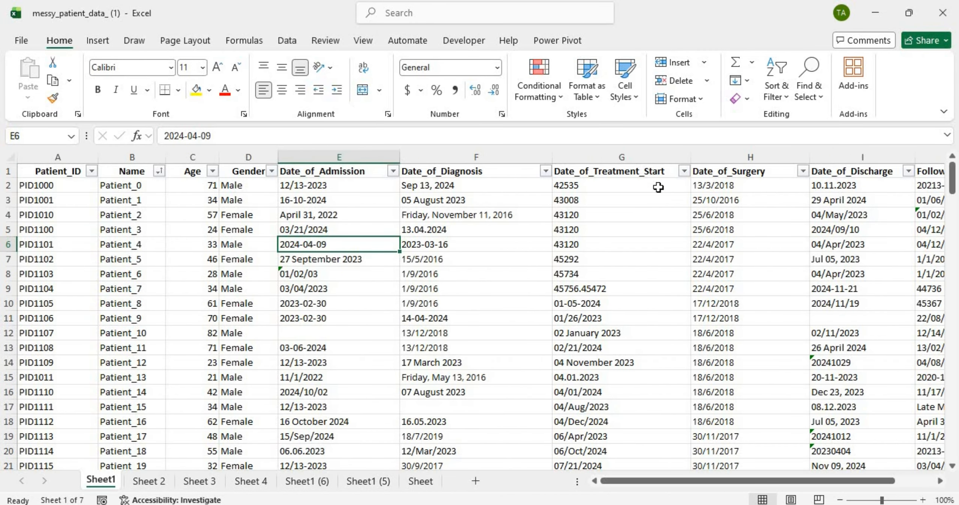
# Step: Rename the Date_of_Surgery sheet to Sheet 5
pyautogui.click(318, 483)
pyautogui.doubleClick(320, 482)
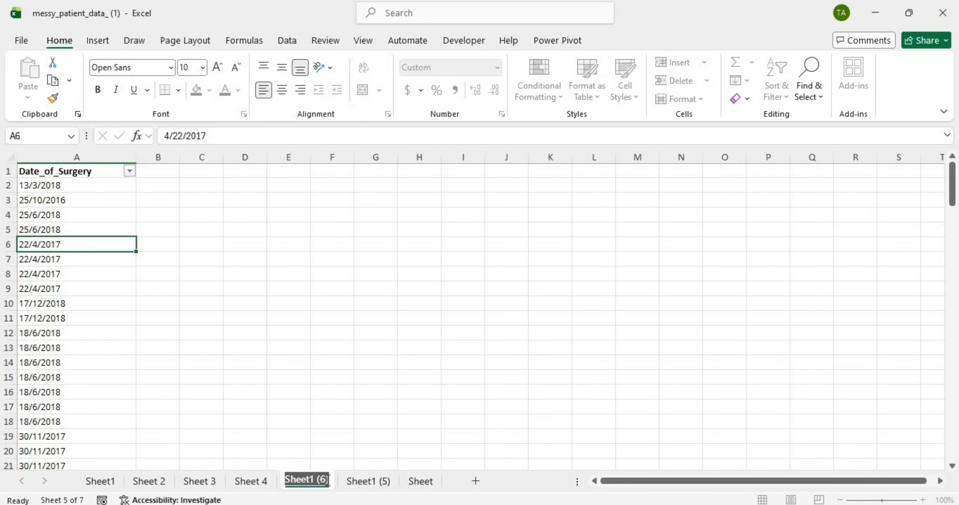
pyautogui.click(327, 480)
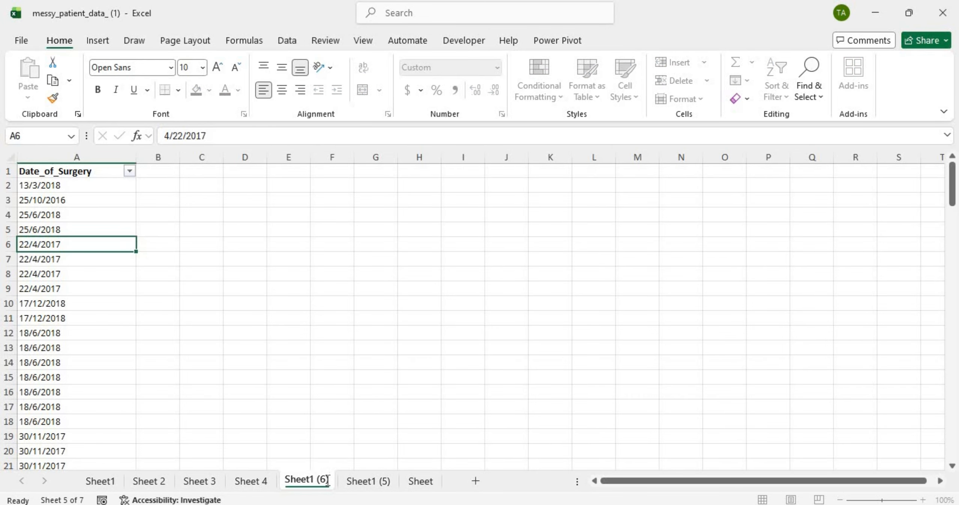
pyautogui.press('BackSpace')
pyautogui.press('BackSpace')
pyautogui.press('BackSpace')
pyautogui.press('BackSpace')
pyautogui.write('5')
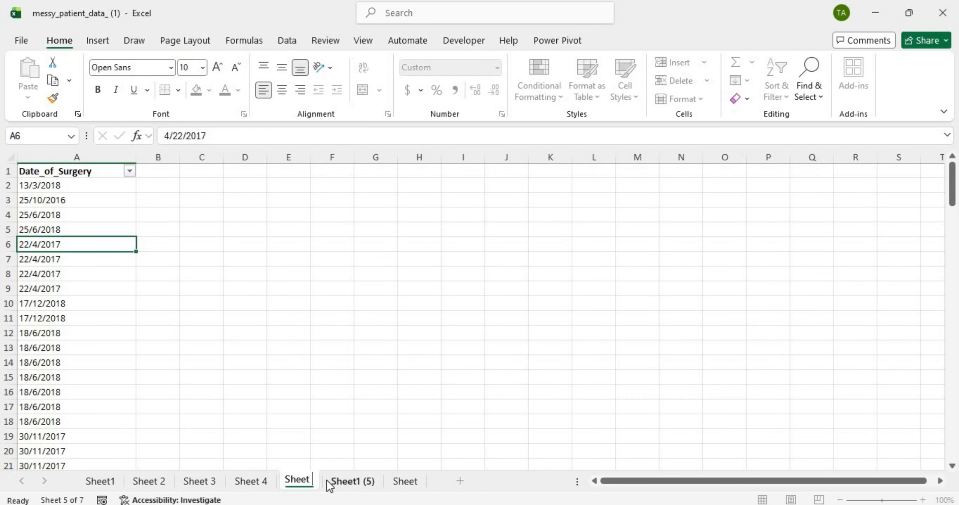
pyautogui.press('Return')
# Step: Rename the Date_of_Discharge sheet to Sheet 6, undoing an accidentally cleared date in A5
pyautogui.click(371, 483)
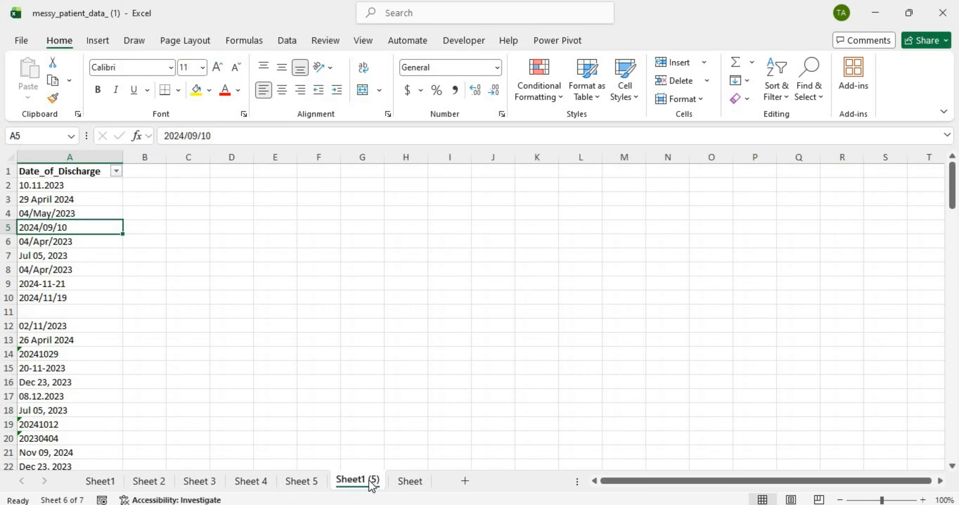
pyautogui.doubleClick(379, 483)
pyautogui.press('Escape')
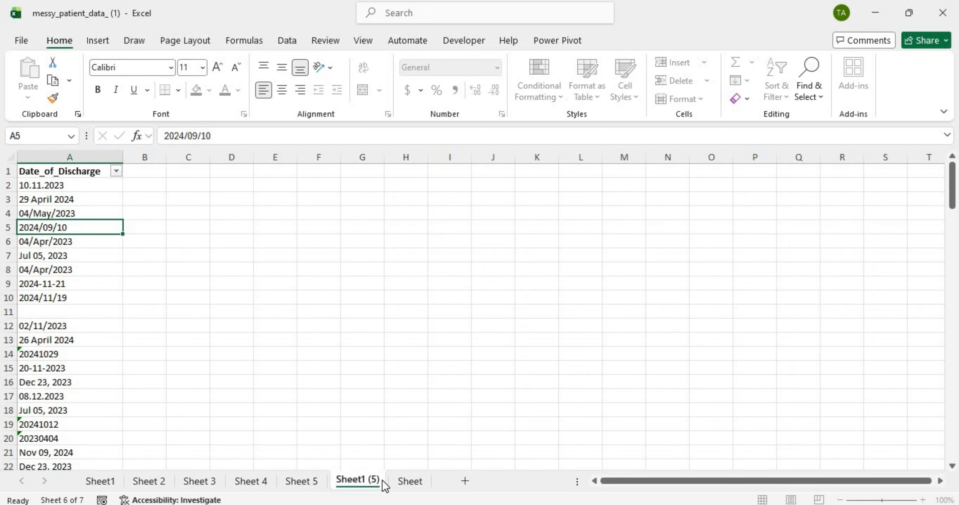
pyautogui.press('BackSpace')
pyautogui.click(430, 381)
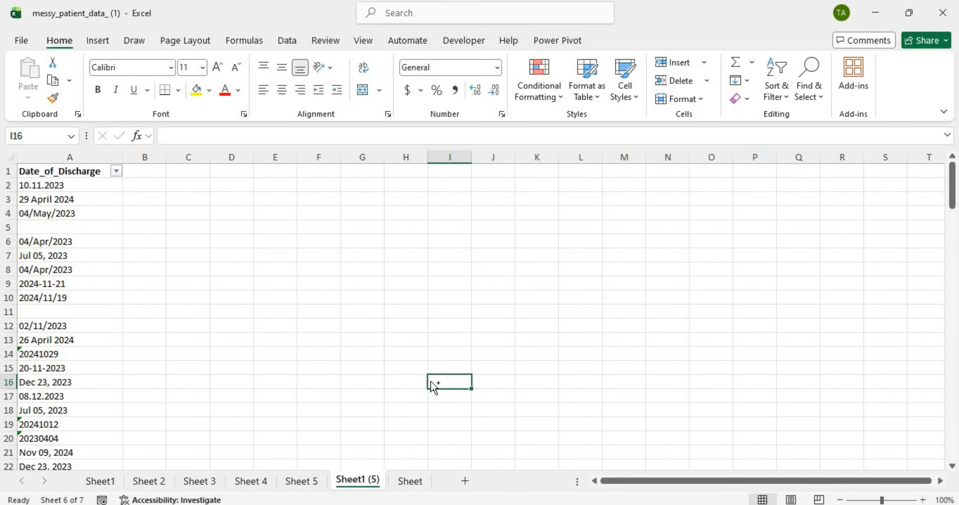
pyautogui.hotkey('ctrl', 'z')
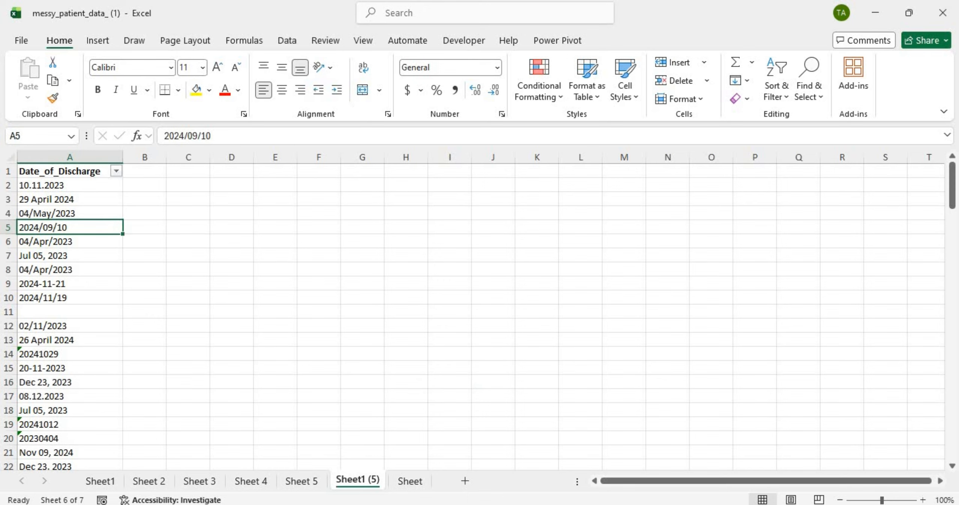
pyautogui.doubleClick(379, 481)
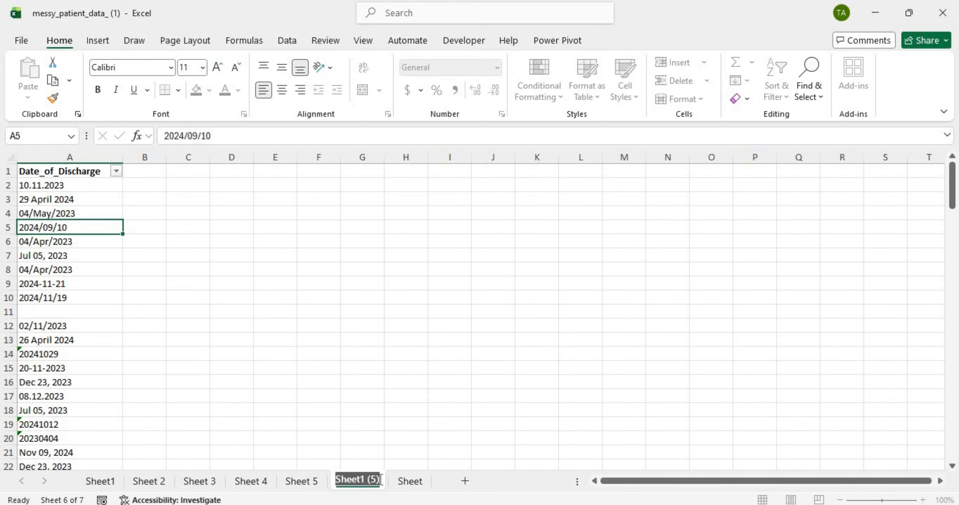
pyautogui.click(380, 479)
pyautogui.press('BackSpace')
pyautogui.press('BackSpace')
pyautogui.press('BackSpace')
pyautogui.press('BackSpace')
pyautogui.press('BackSpace')
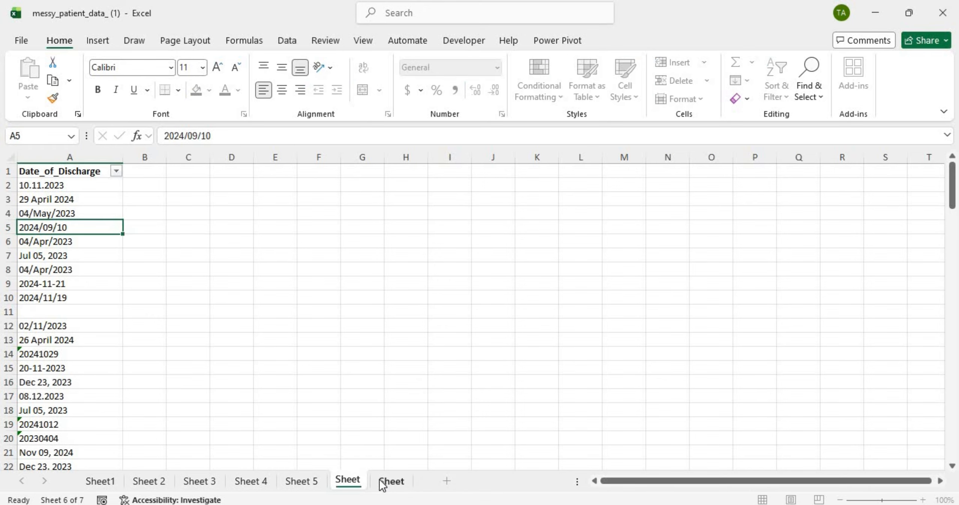
pyautogui.write('6')
pyautogui.press('Return')
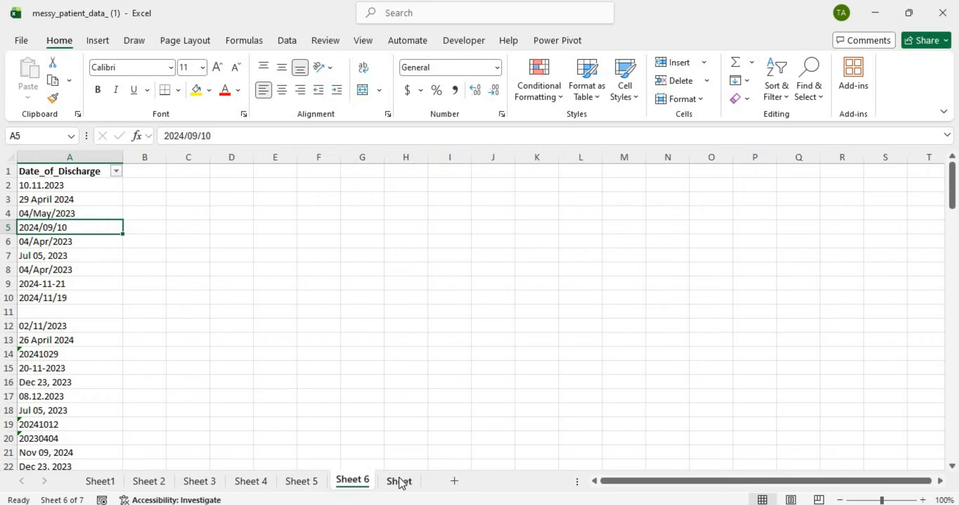
# Step: Rename the Follow_up_Visit sheet to Sheet 7
pyautogui.doubleClick(400, 481)
pyautogui.click(411, 479)
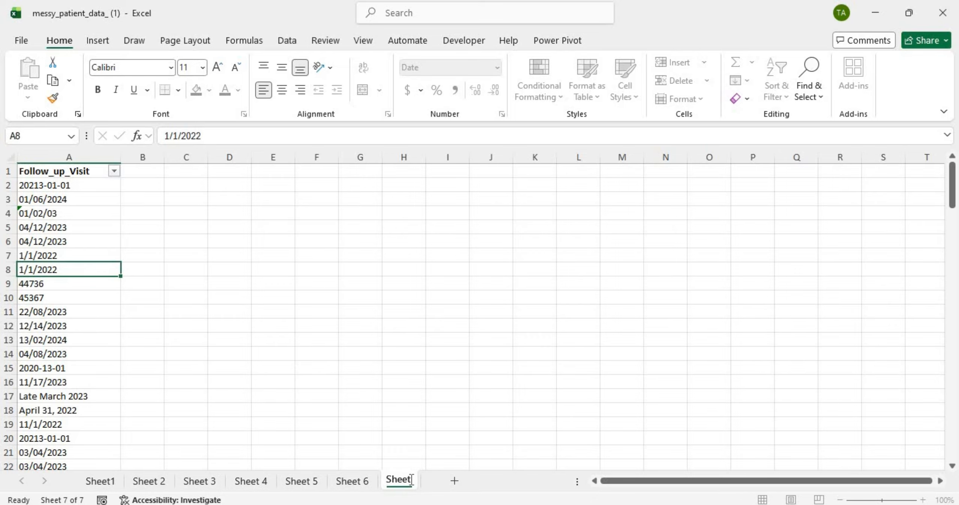
pyautogui.write('7')
pyautogui.press('Return')
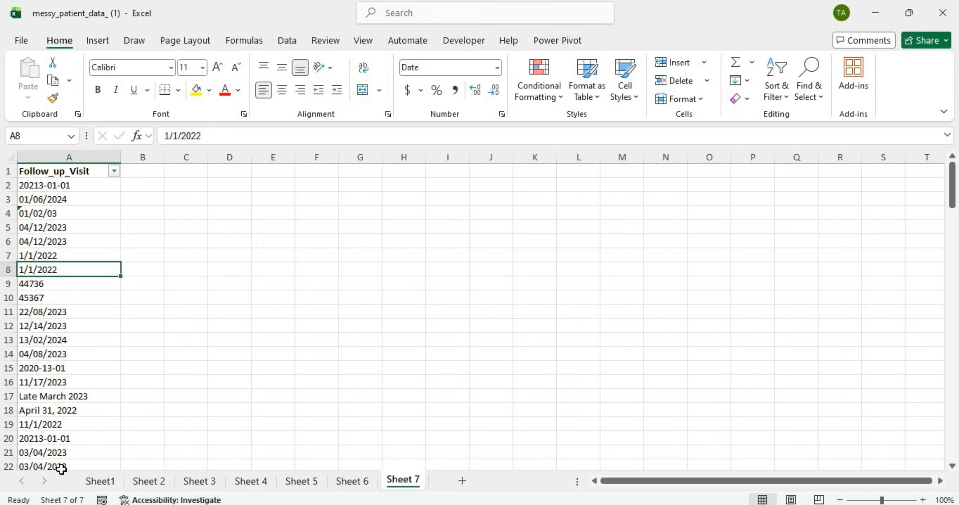
# Step: Review the Date_of_Admission, Date_of_Diagnosis and Date_of_Treatment_Start sheets
pyautogui.click(148, 480)
pyautogui.moveTo(51, 209); pyautogui.dragTo(185, 412)
pyautogui.click(208, 480)
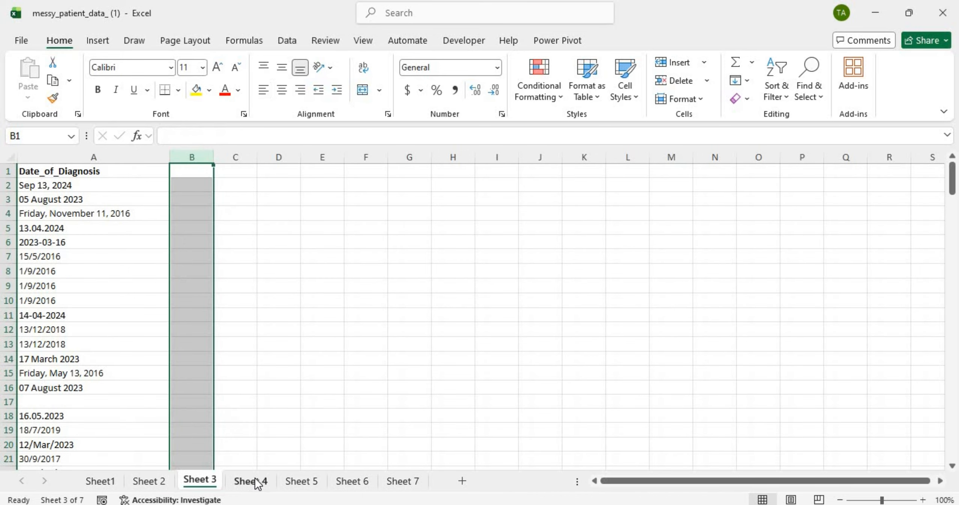
pyautogui.click(258, 481)
# Step: Move the Sheet 2 tab to the far left, ahead of Sheet1
pyautogui.click(142, 481)
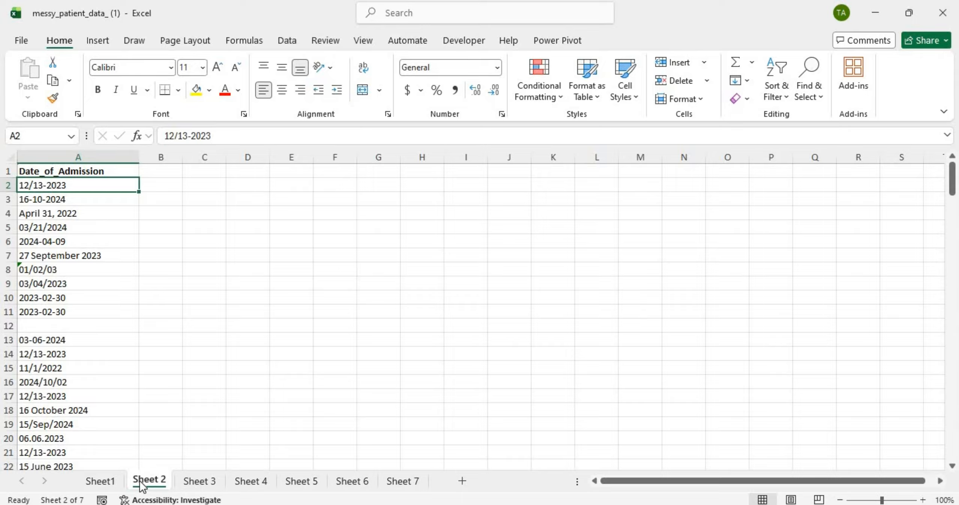
pyautogui.moveTo(142, 485); pyautogui.dragTo(90, 481)
pyautogui.press('Right')
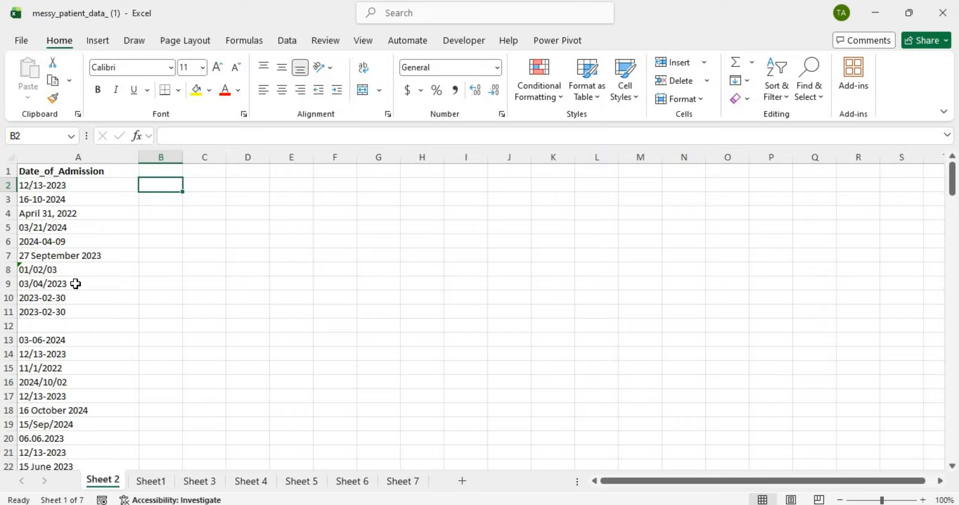
# Step: Type a temporary mm/dd/yyyy note in Sheet 2's B2, clear it, then return to Sheet1
pyautogui.write('mm/')
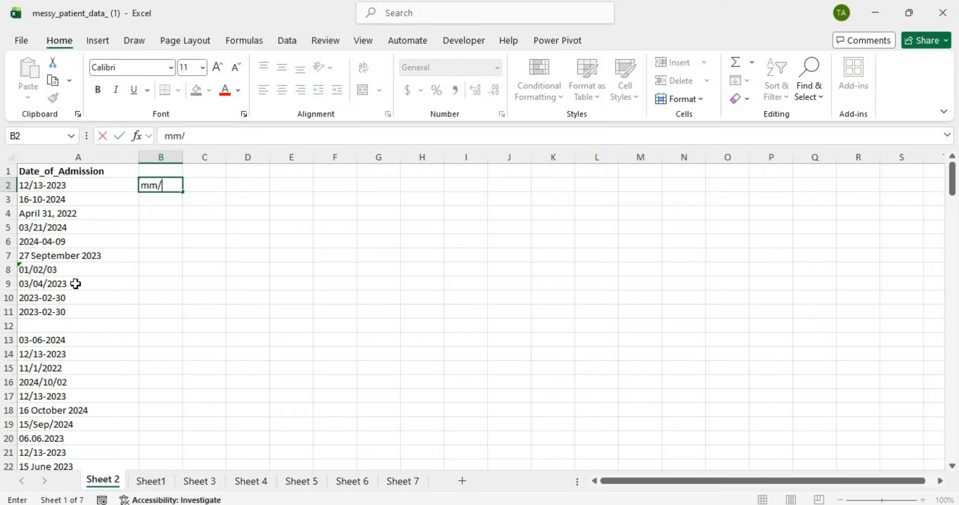
pyautogui.write('dd/yyyy')
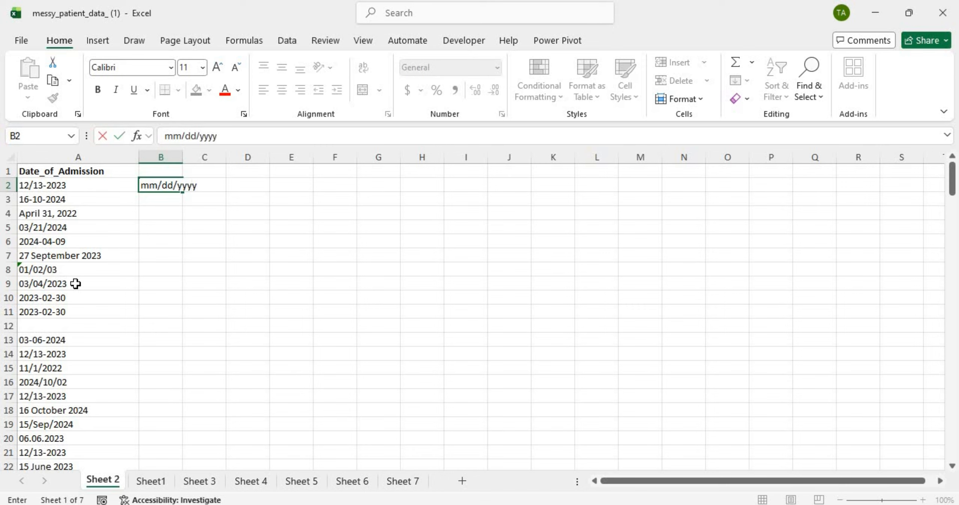
pyautogui.press('Return')
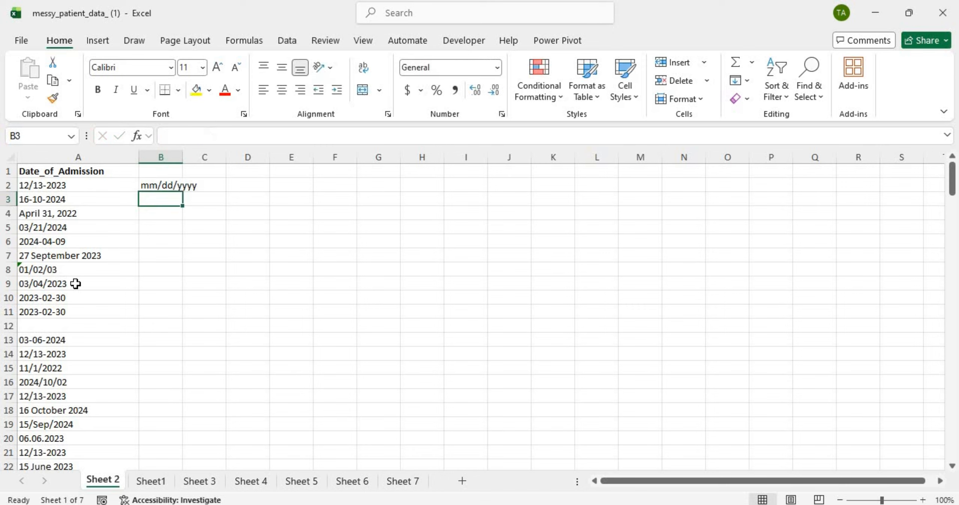
pyautogui.click(166, 181)
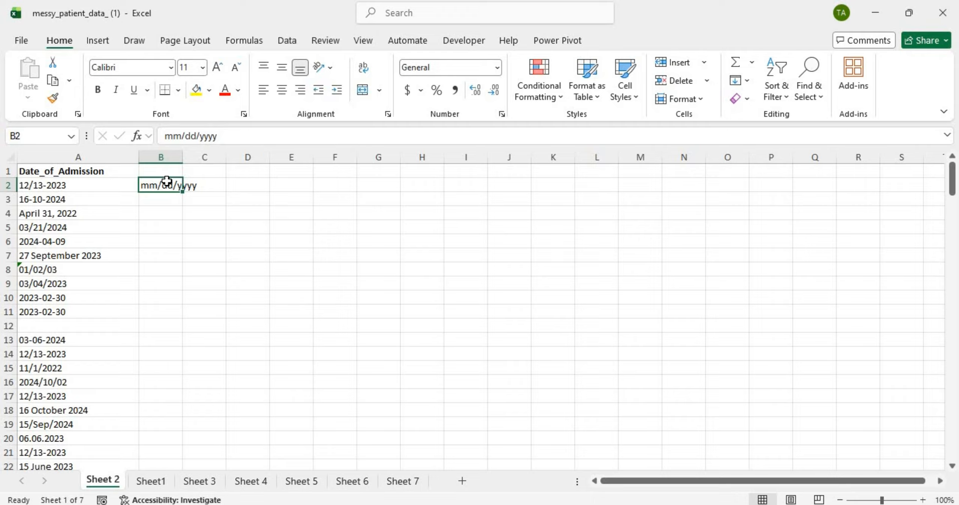
pyautogui.press('BackSpace')
pyautogui.press('Return')
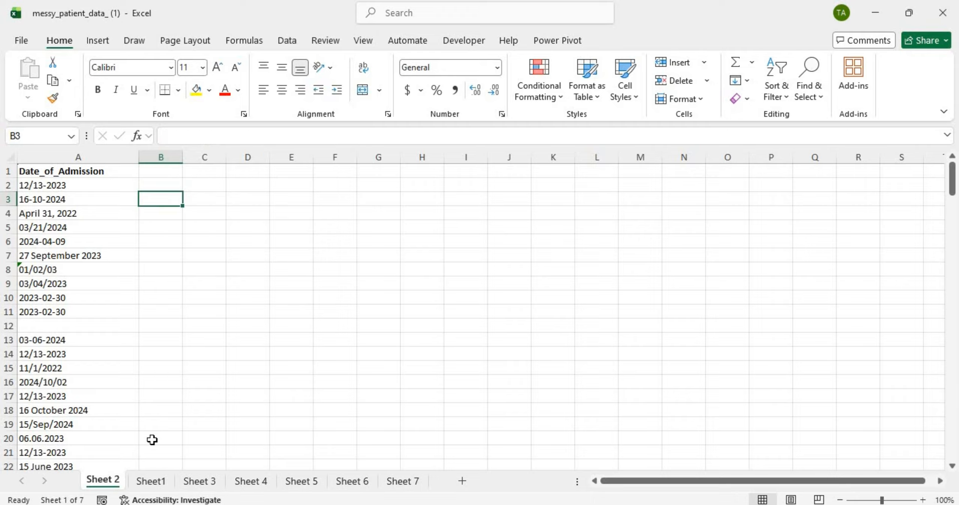
pyautogui.click(152, 481)
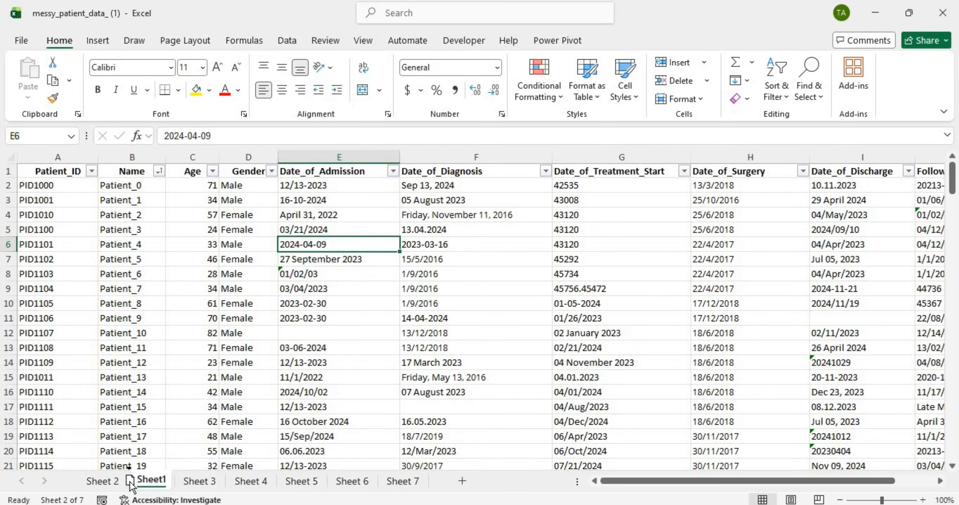
# Step: Put Sheet1 back before Sheet 2, then open Sheet 2 and select column A and cell B2
pyautogui.moveTo(122, 482); pyautogui.dragTo(78, 481)
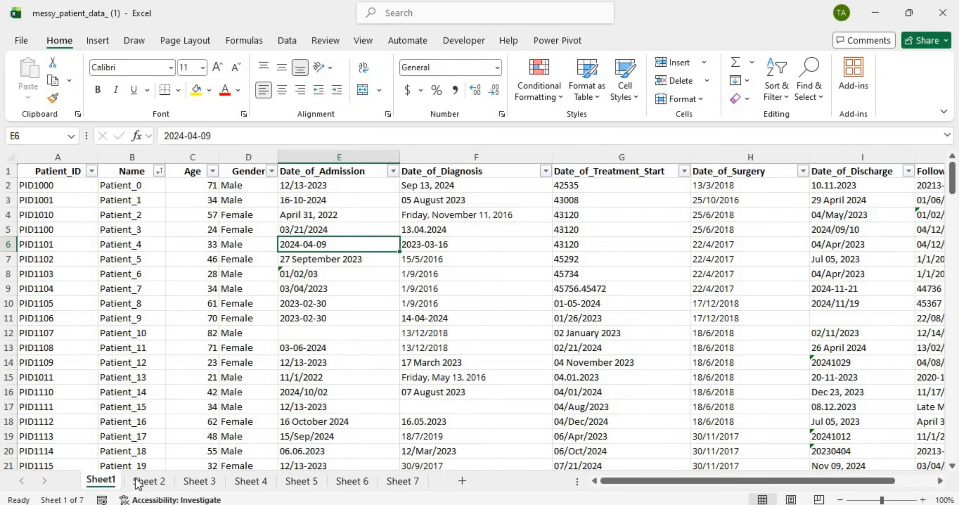
pyautogui.click(149, 481)
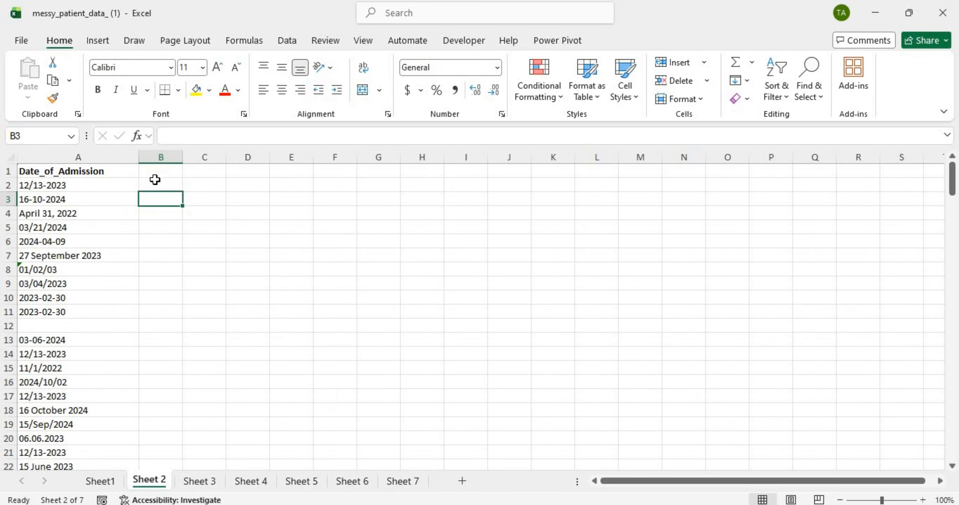
pyautogui.click(90, 156)
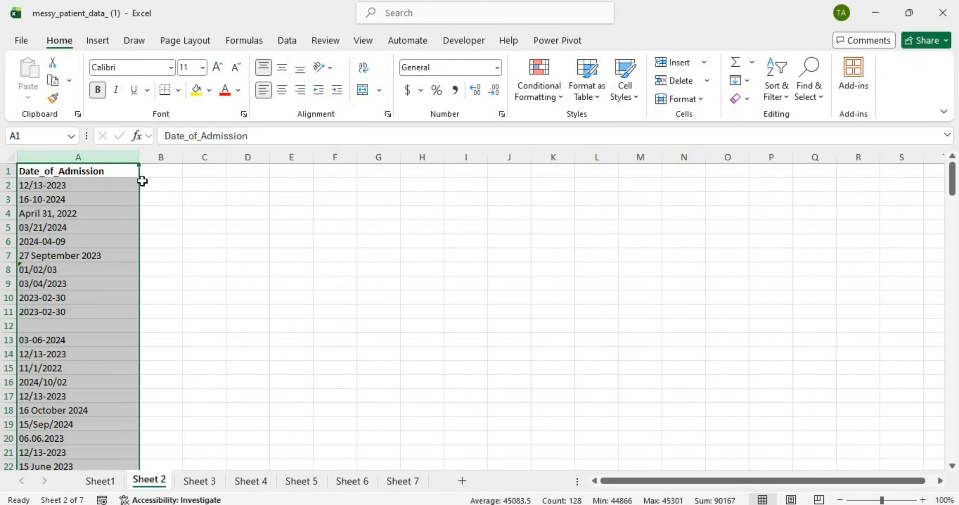
pyautogui.click(166, 183)
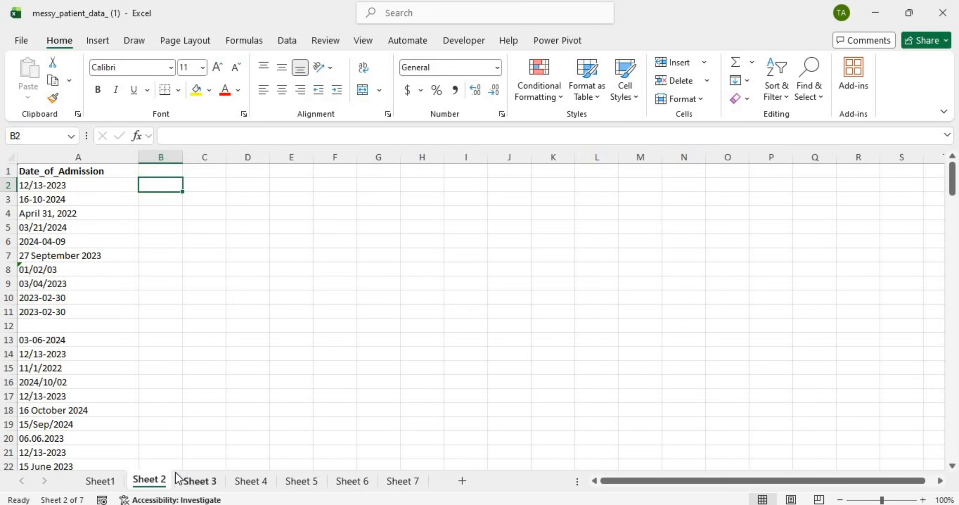
# Step: Group Sheets 3 through 7 with Sheet 2 so edits apply to all of them
pyautogui.keyDown('ctrl'); pyautogui.click(202, 481); pyautogui.keyUp('ctrl')
pyautogui.keyDown('ctrl'); pyautogui.click(252, 481); pyautogui.keyUp('ctrl')
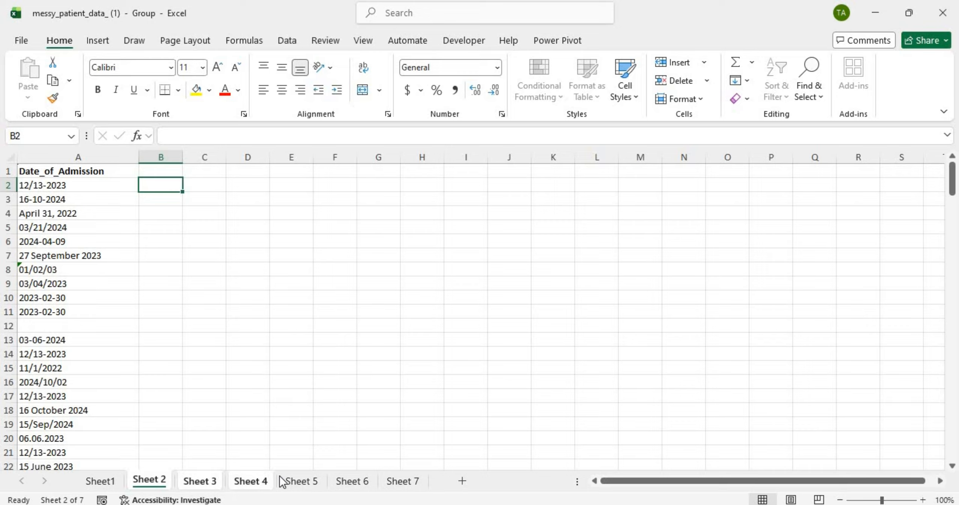
pyautogui.keyDown('ctrl'); pyautogui.click(307, 482); pyautogui.keyUp('ctrl')
pyautogui.keyDown('ctrl'); pyautogui.click(349, 482); pyautogui.keyUp('ctrl')
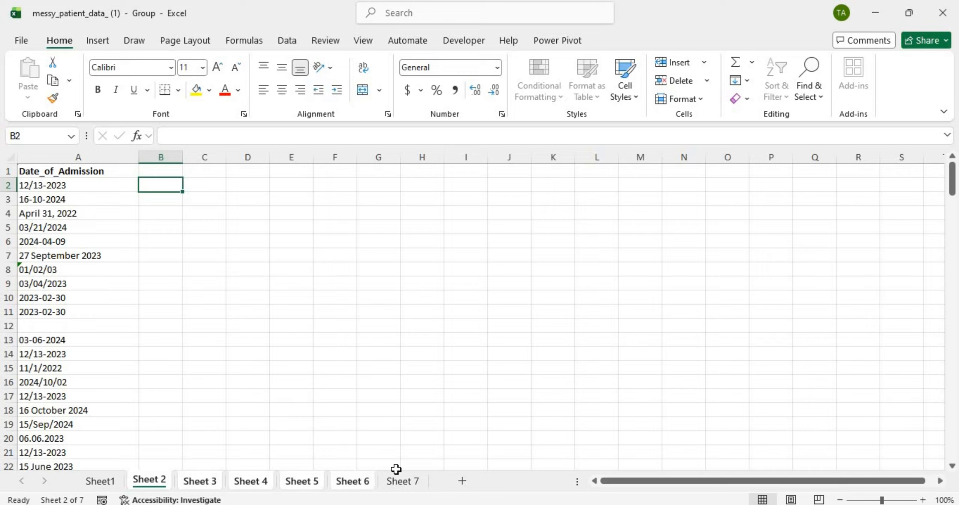
pyautogui.keyDown('ctrl'); pyautogui.click(414, 482); pyautogui.keyUp('ctrl')
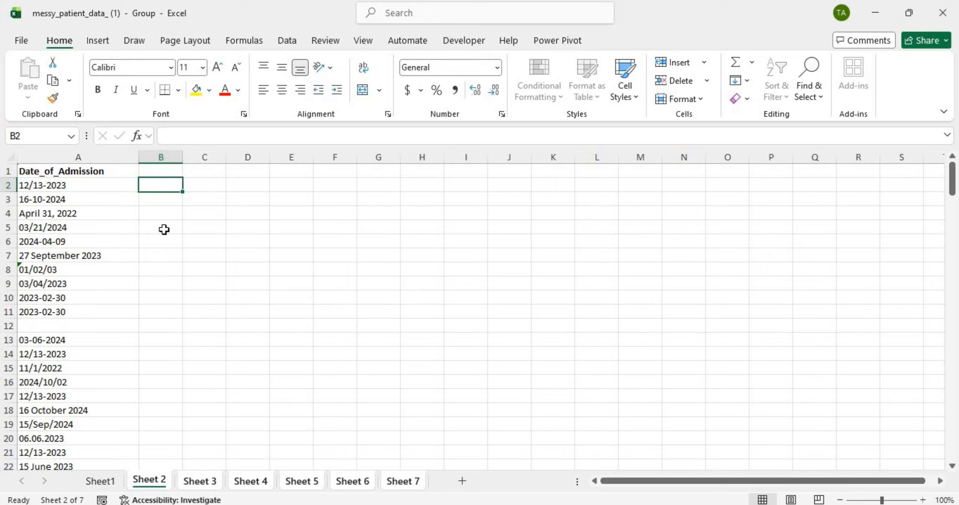
# Step: Enter =DATEVALUE(A2) in B2 to convert the first admission date to 45273
pyautogui.write('=')
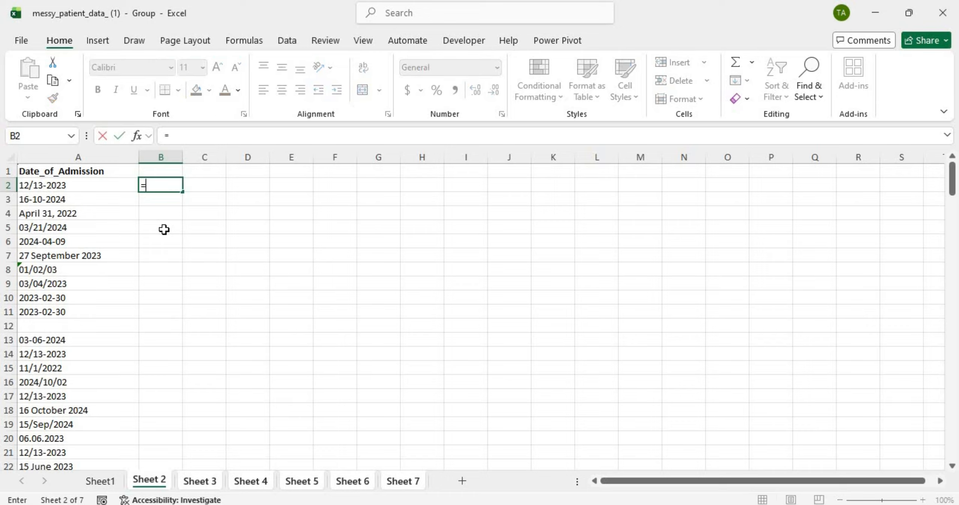
pyautogui.press('capslock')
pyautogui.write('DA')
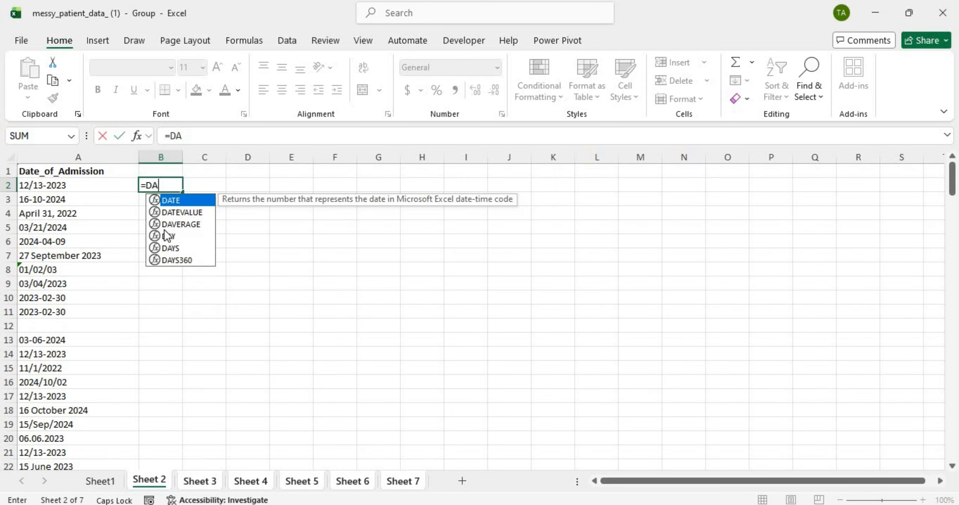
pyautogui.click(183, 214)
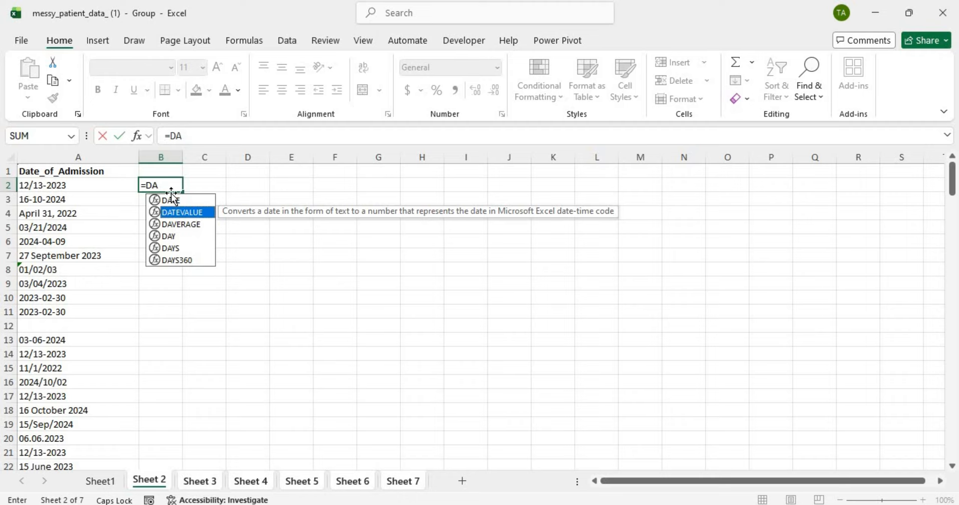
pyautogui.doubleClick(191, 211)
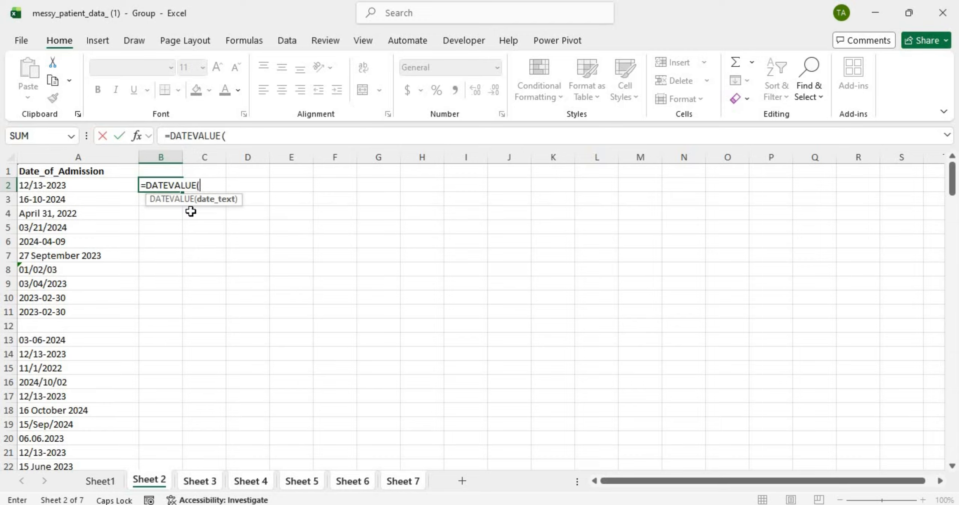
pyautogui.click(92, 184)
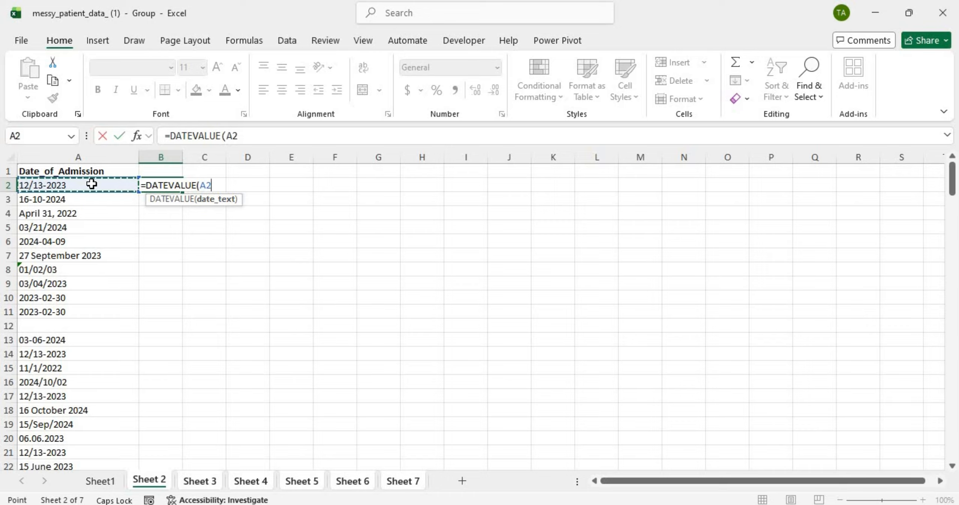
pyautogui.write(')')
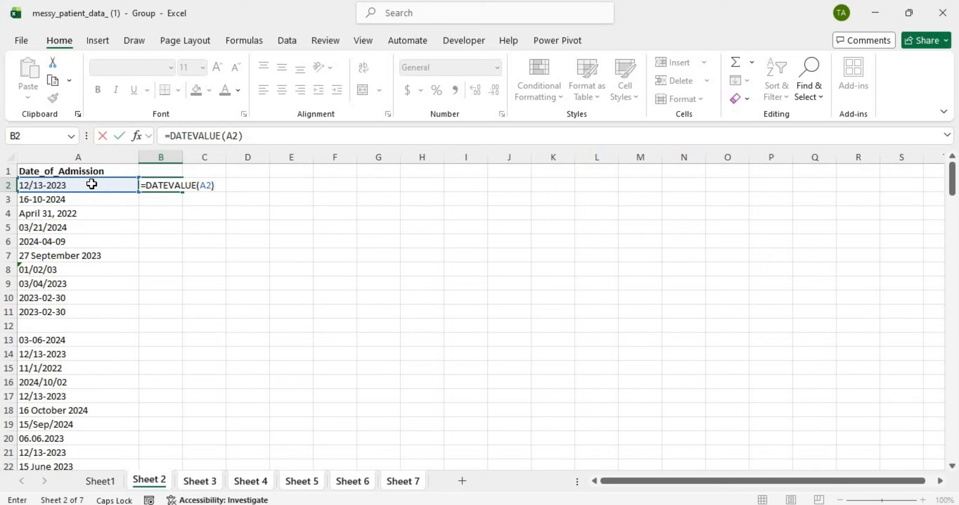
pyautogui.press('Return')
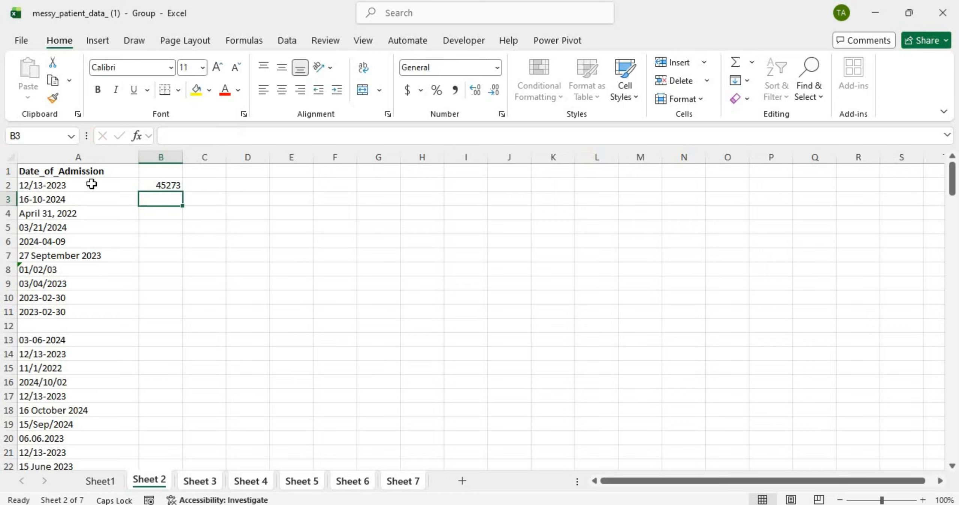
# Step: Fill B2's DATEVALUE formula down column B through B11, B14 and on to B33
pyautogui.click(167, 184)
pyautogui.doubleClick(186, 190)
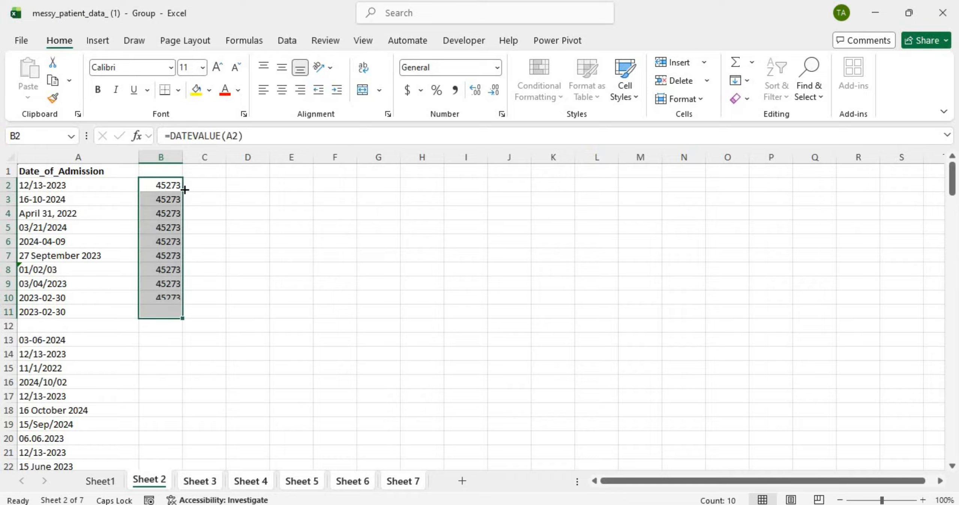
pyautogui.click(52, 326)
pyautogui.click(159, 312)
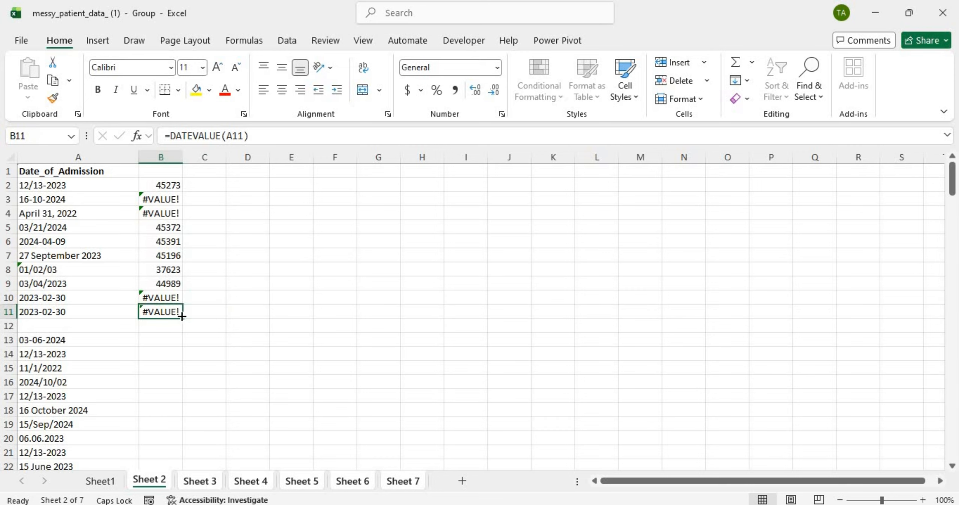
pyautogui.moveTo(182, 317); pyautogui.dragTo(184, 362)
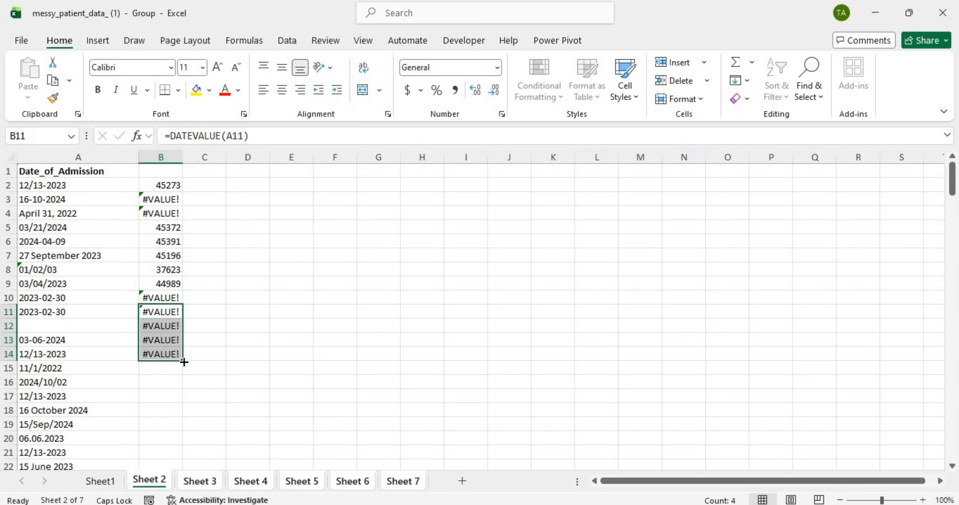
pyautogui.doubleClick(184, 362)
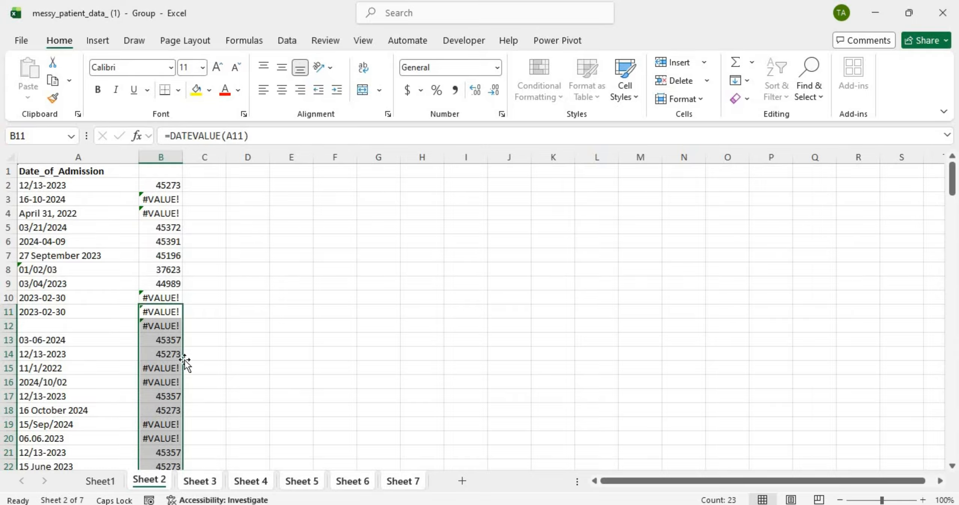
# Step: Continue filling the formula from B33 past the blank row down to row 133
pyautogui.scroll(-5, 192, 341)
pyautogui.scroll(-20, 193, 338)
pyautogui.scroll(20, 193, 337)
pyautogui.scroll(-8, 193, 337)
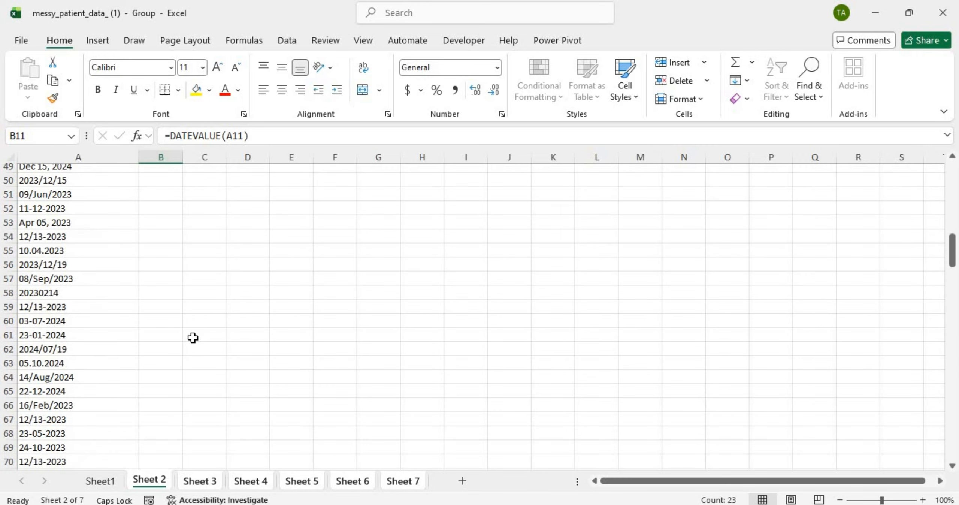
pyautogui.scroll(7, 196, 347)
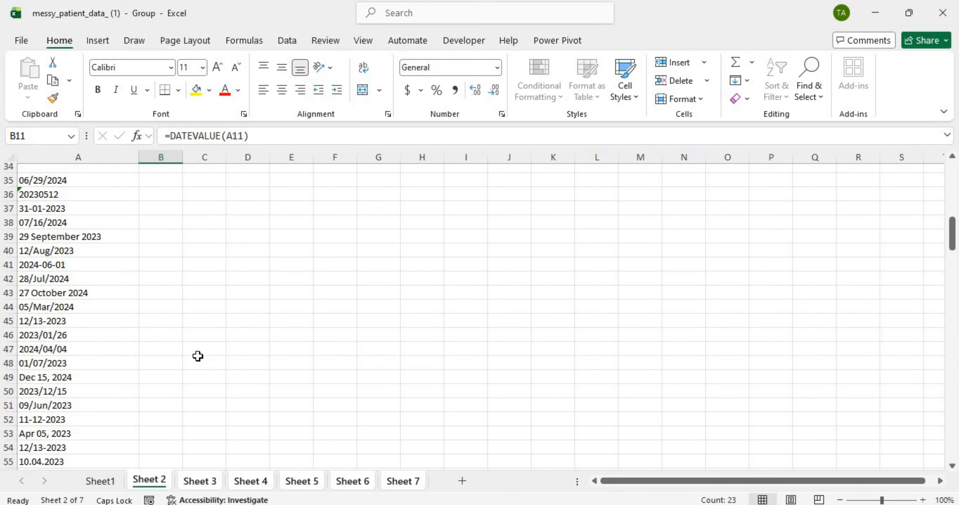
pyautogui.scroll(11, 197, 353)
pyautogui.click(198, 355)
pyautogui.scroll(-14, 186, 382)
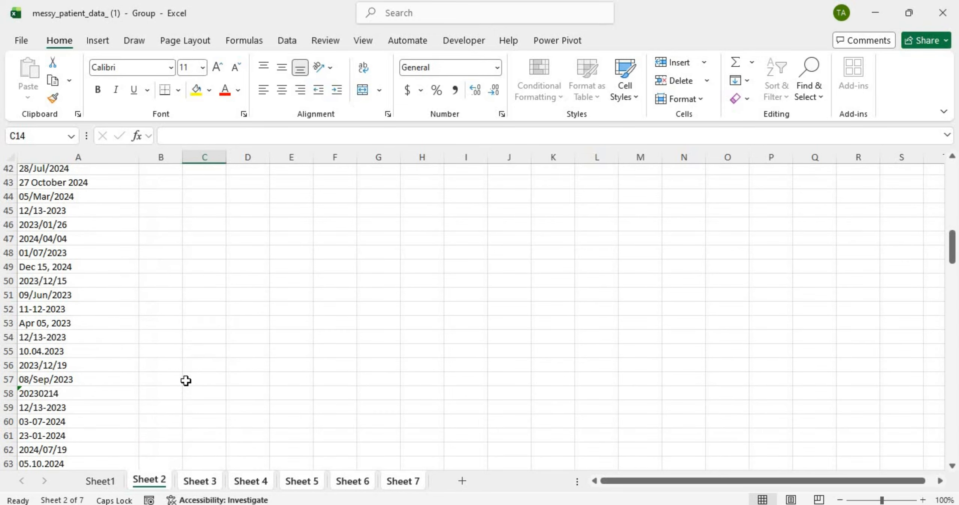
pyautogui.scroll(14, 187, 384)
pyautogui.scroll(-12, 186, 386)
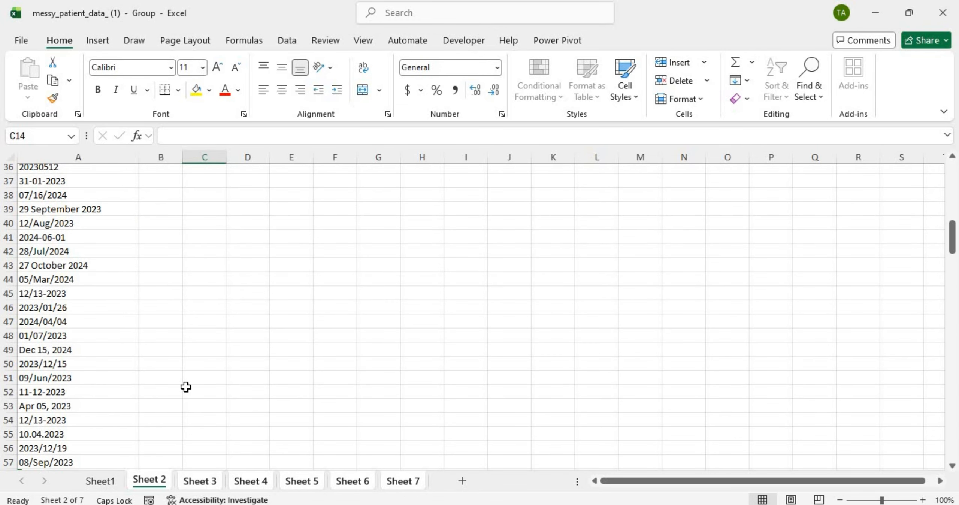
pyautogui.scroll(3, 186, 387)
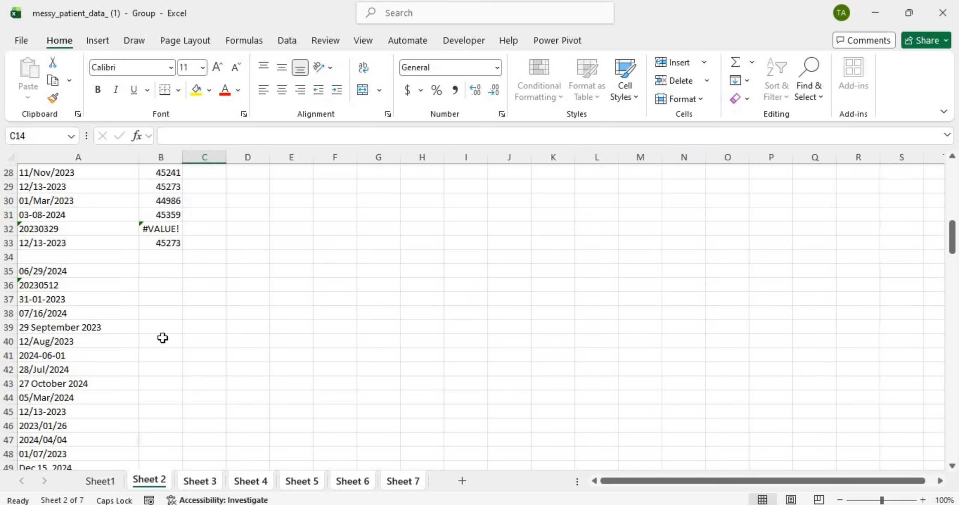
pyautogui.click(154, 242)
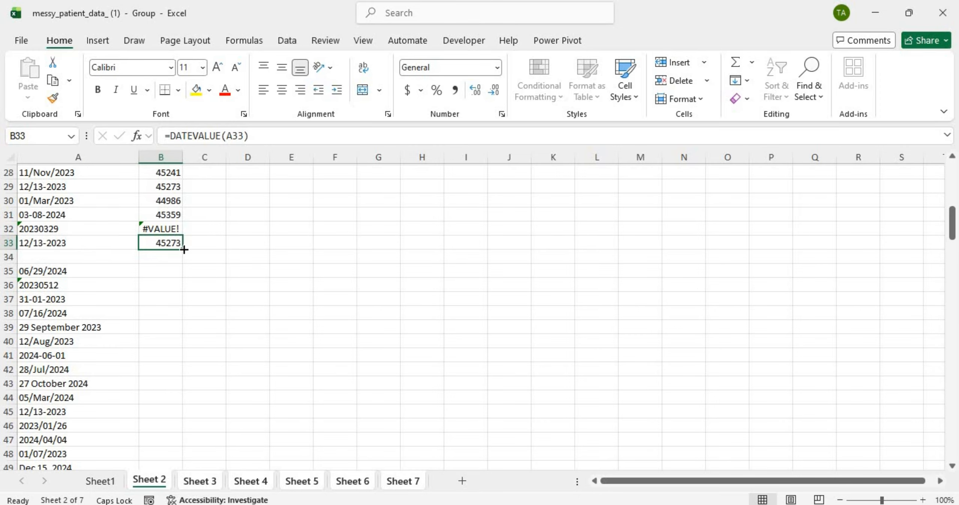
pyautogui.moveTo(183, 249); pyautogui.dragTo(148, 442)
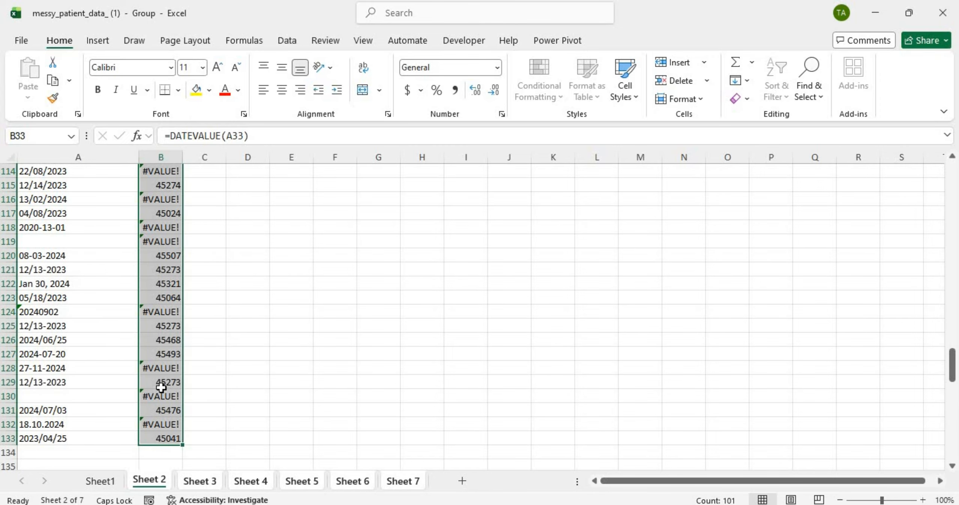
pyautogui.scroll(20, 161, 390)
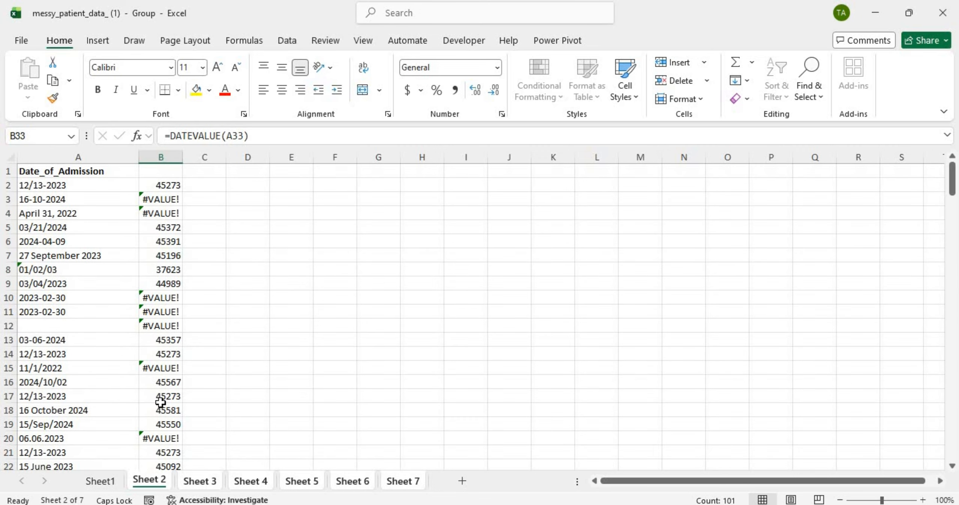
# Step: Compare admission dates in A2:A7 with their DATEVALUE results, noting row 4's #VALUE!
pyautogui.click(160, 190)
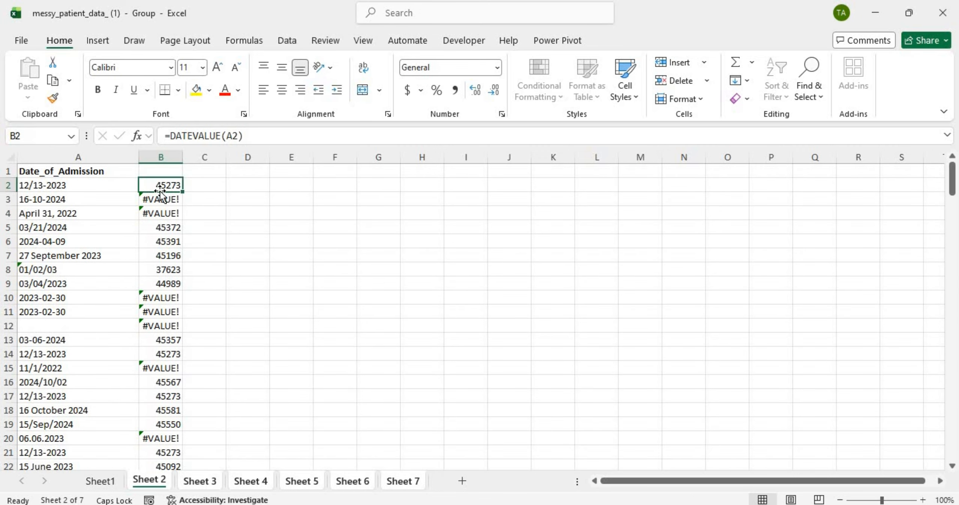
pyautogui.click(86, 188)
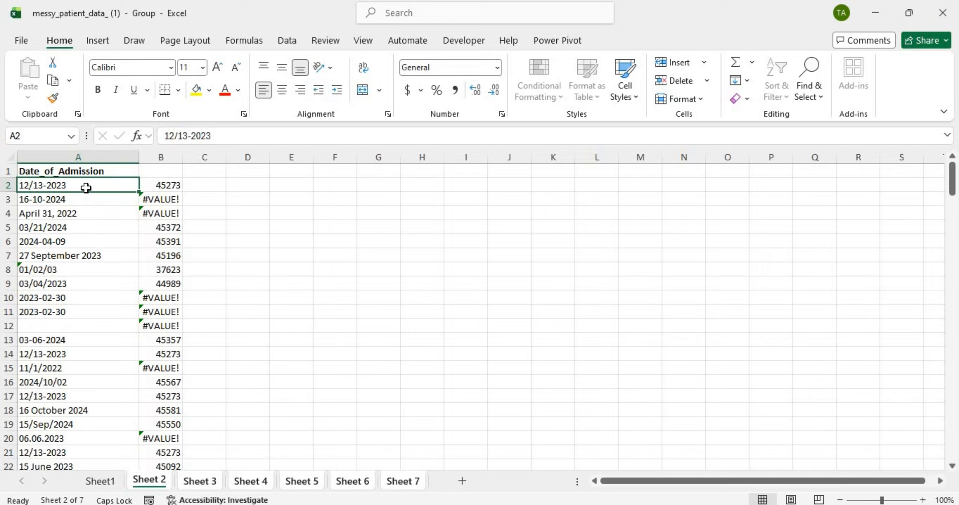
pyautogui.click(170, 187)
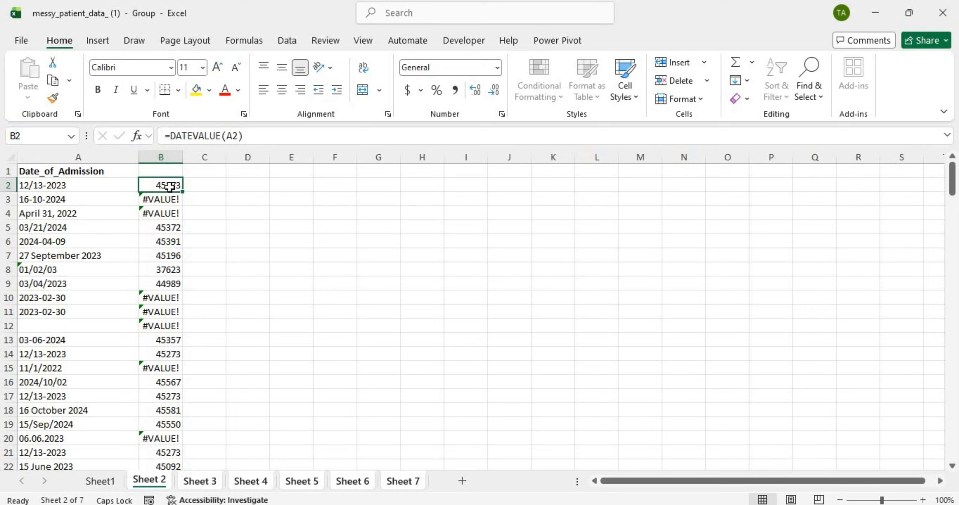
pyautogui.click(84, 199)
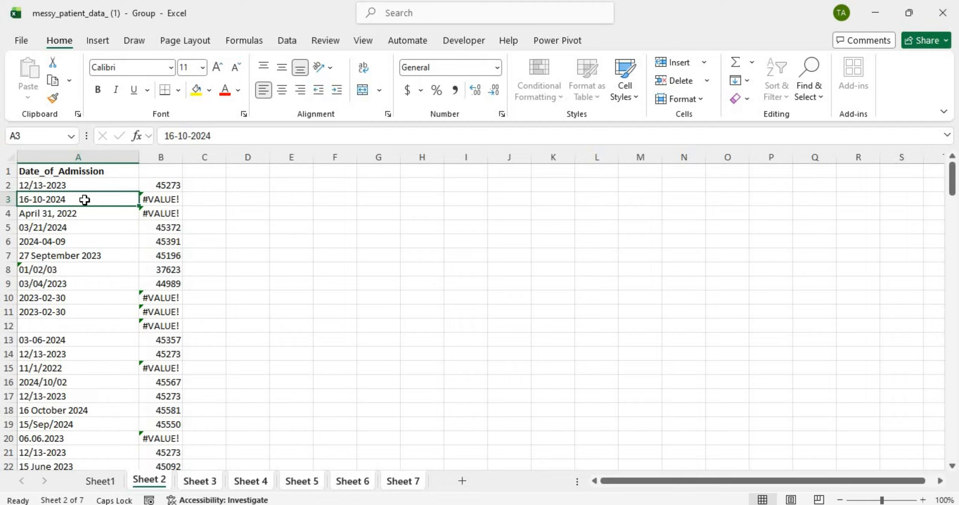
pyautogui.click(161, 212)
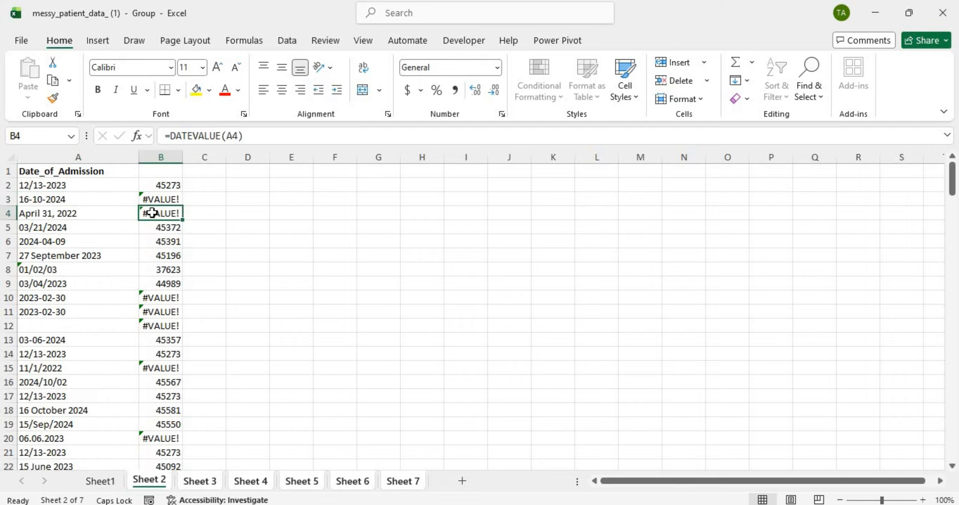
pyautogui.click(101, 226)
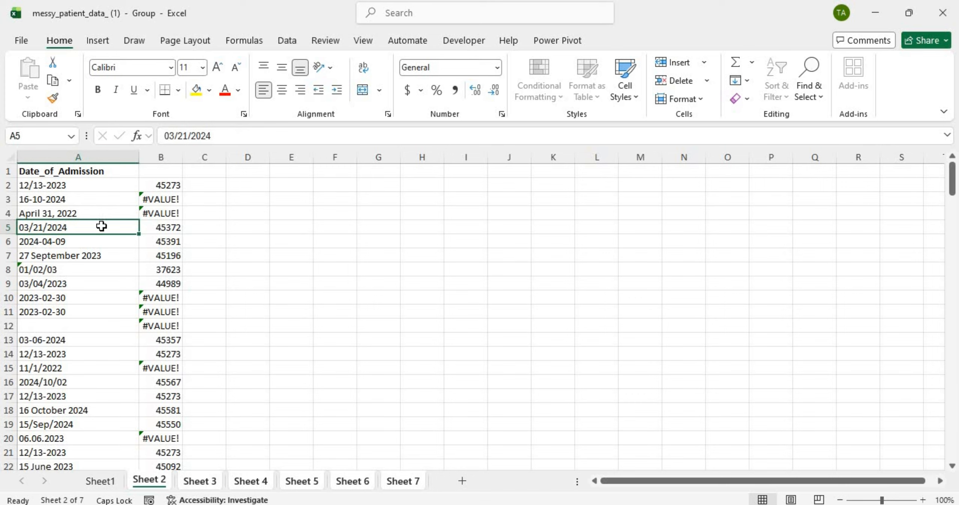
pyautogui.click(168, 225)
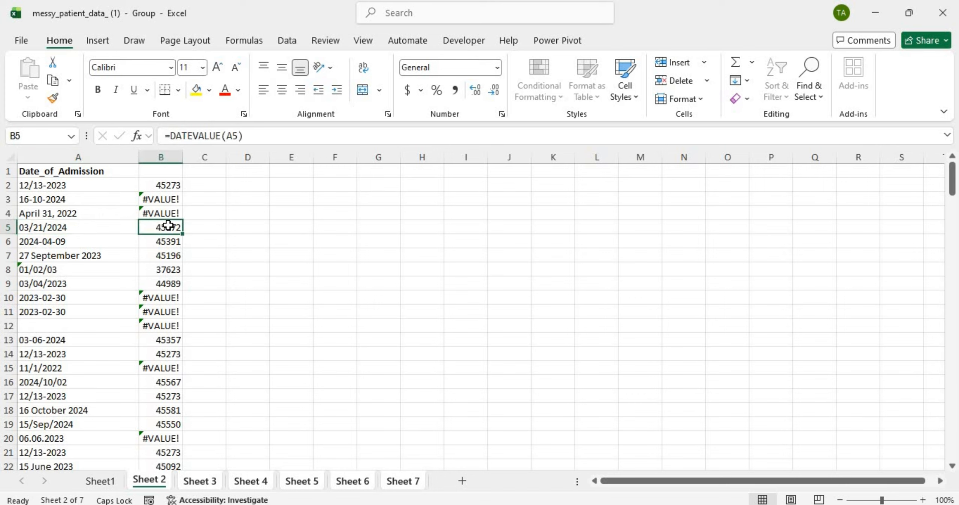
pyautogui.click(80, 242)
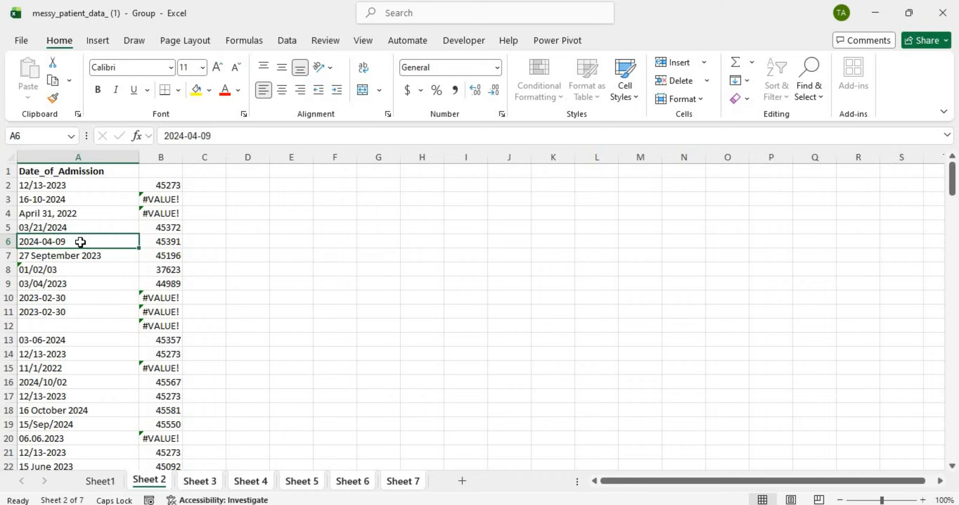
pyautogui.click(160, 241)
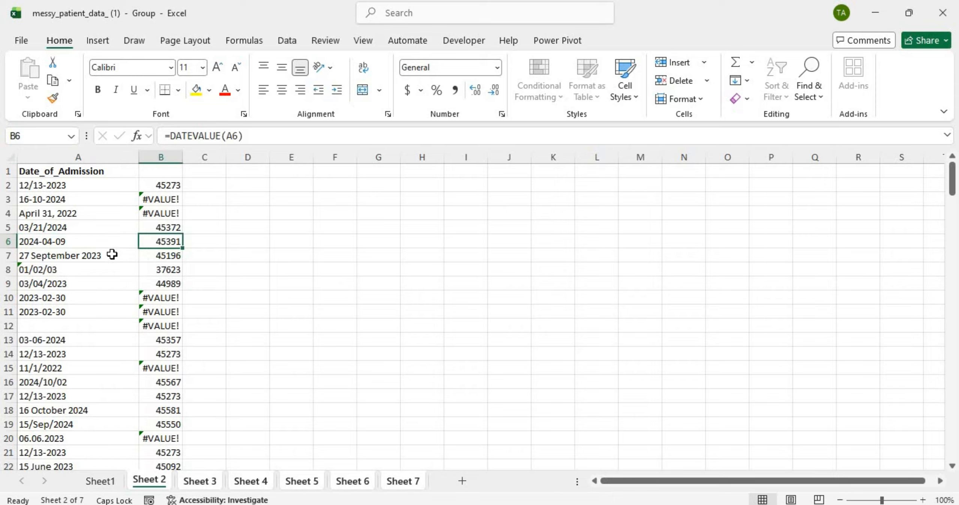
pyautogui.click(112, 254)
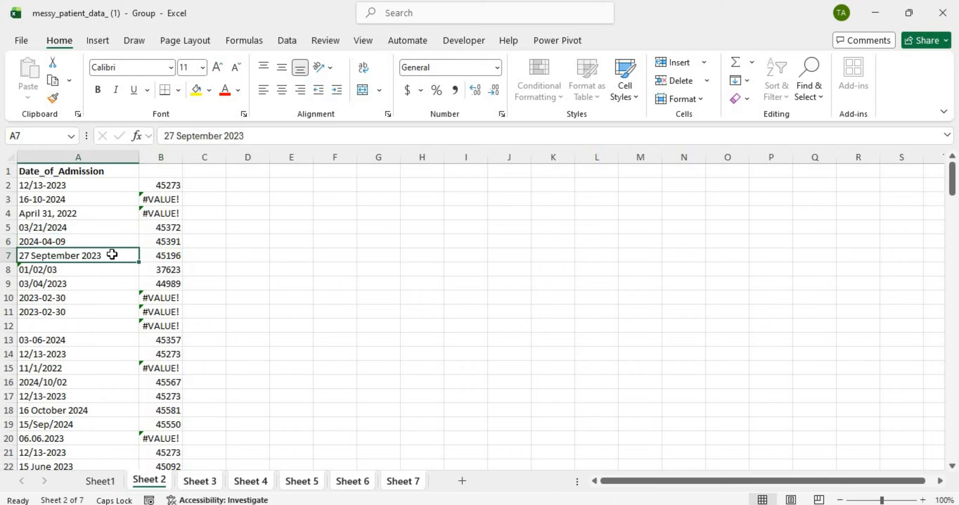
pyautogui.click(153, 254)
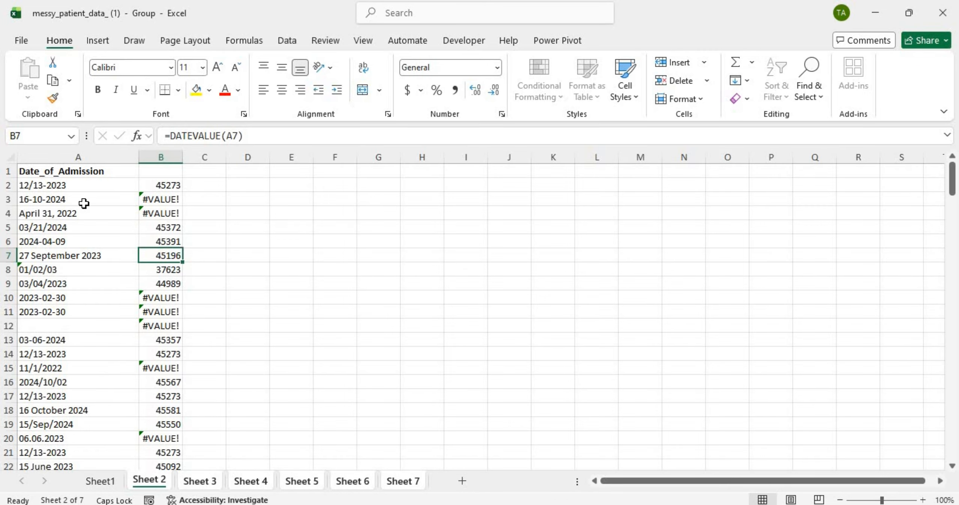
# Step: Inspect the 15/Sep/2024 date in A19 and widen column B to fit its values
pyautogui.click(79, 422)
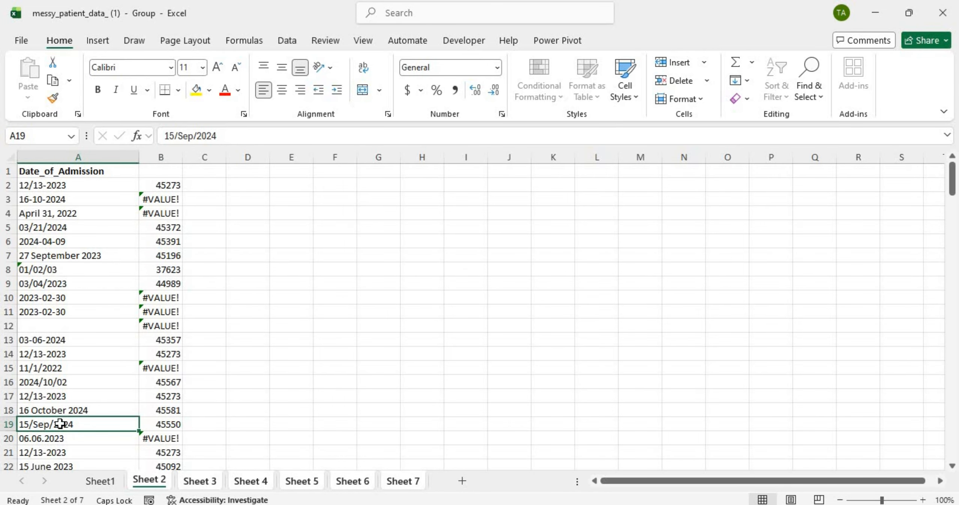
pyautogui.hscroll(-1, 165, 428)
pyautogui.moveTo(182, 159); pyautogui.dragTo(248, 156)
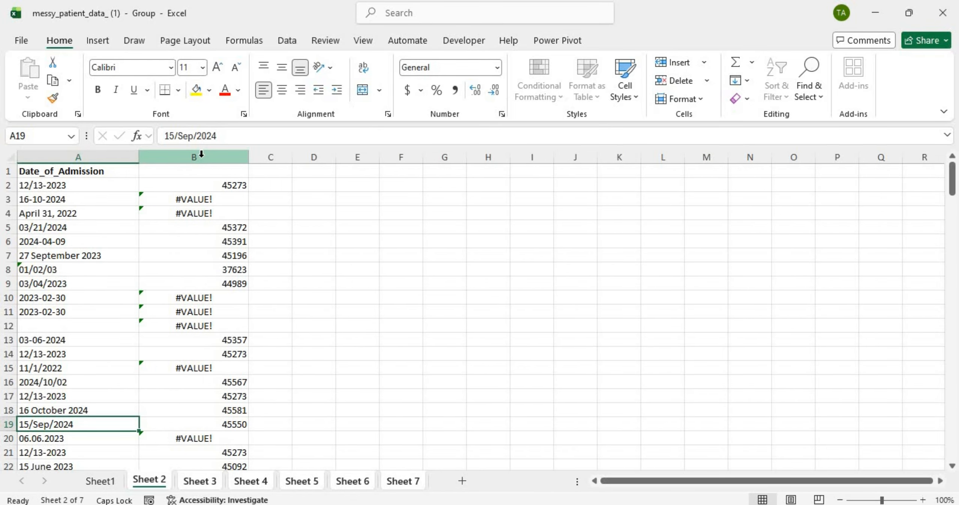
# Step: Format column B as Short Date and confirm B2 still holds =DATEVALUE(A2)
pyautogui.click(201, 154)
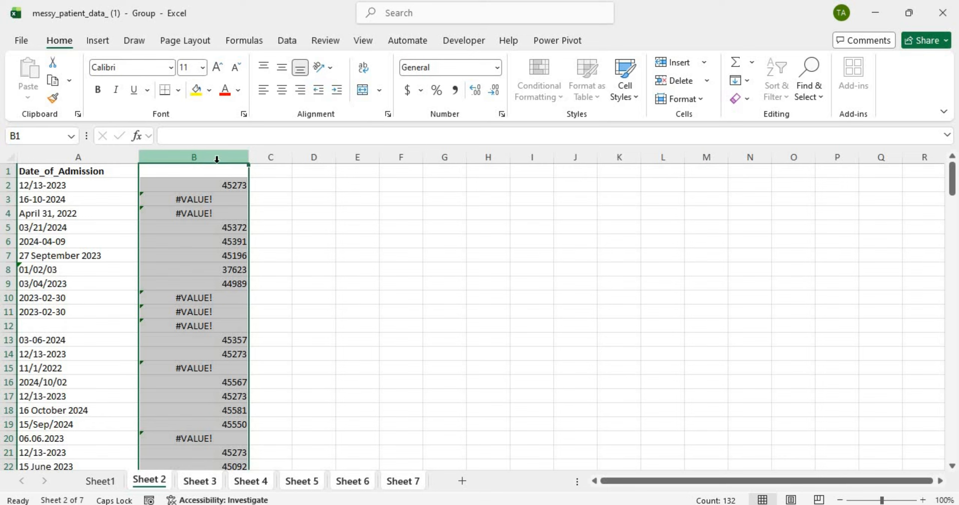
pyautogui.click(496, 70)
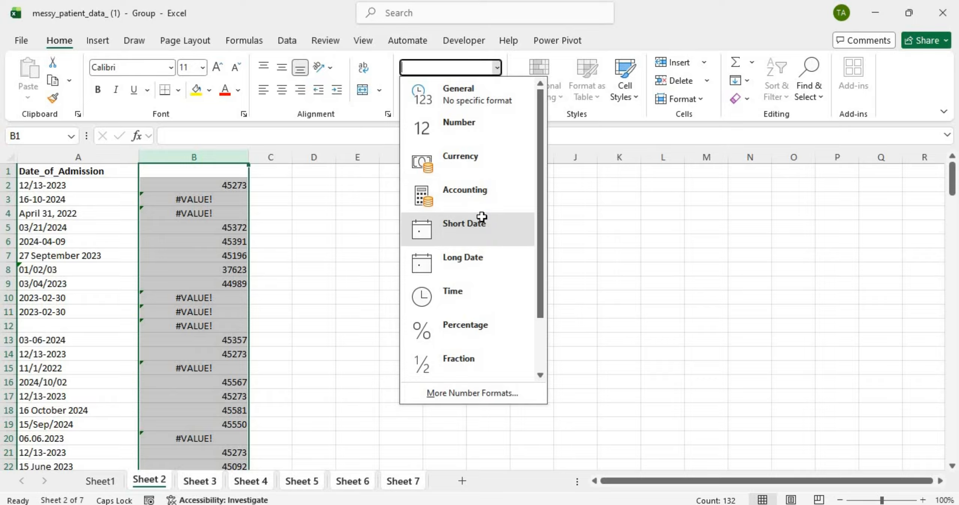
pyautogui.click(483, 219)
pyautogui.click(269, 202)
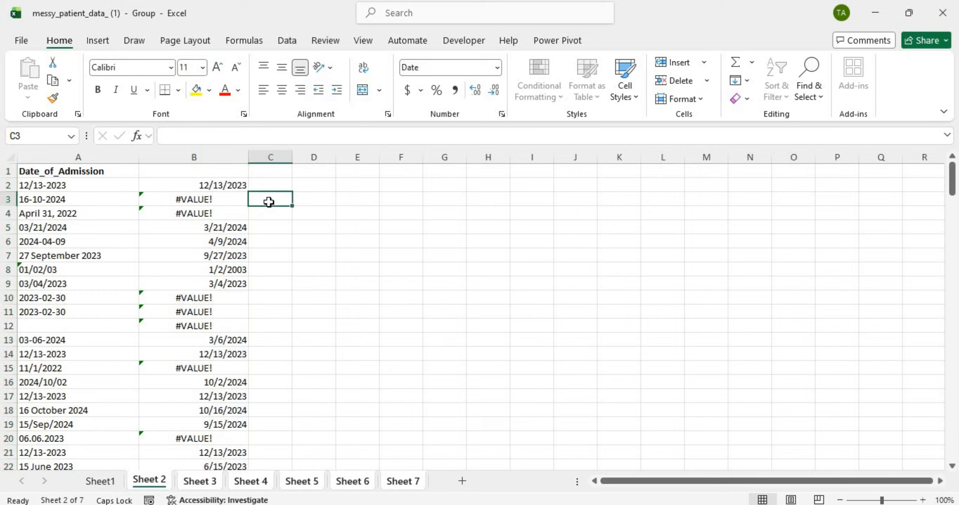
pyautogui.click(233, 185)
pyautogui.click(213, 156)
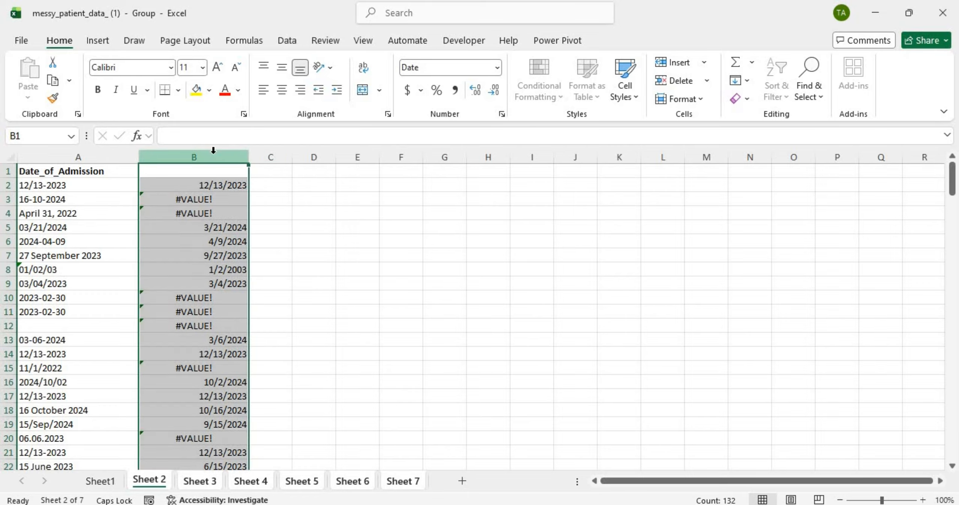
pyautogui.click(213, 183)
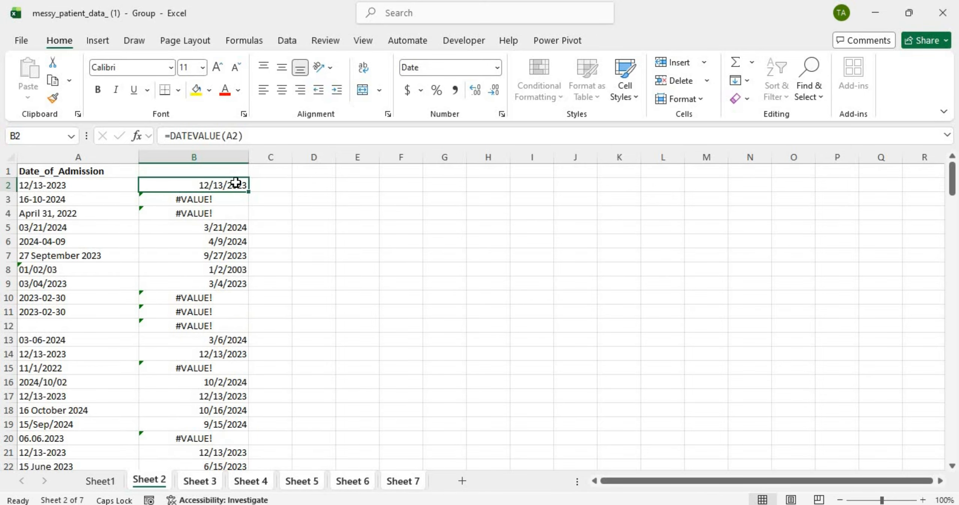
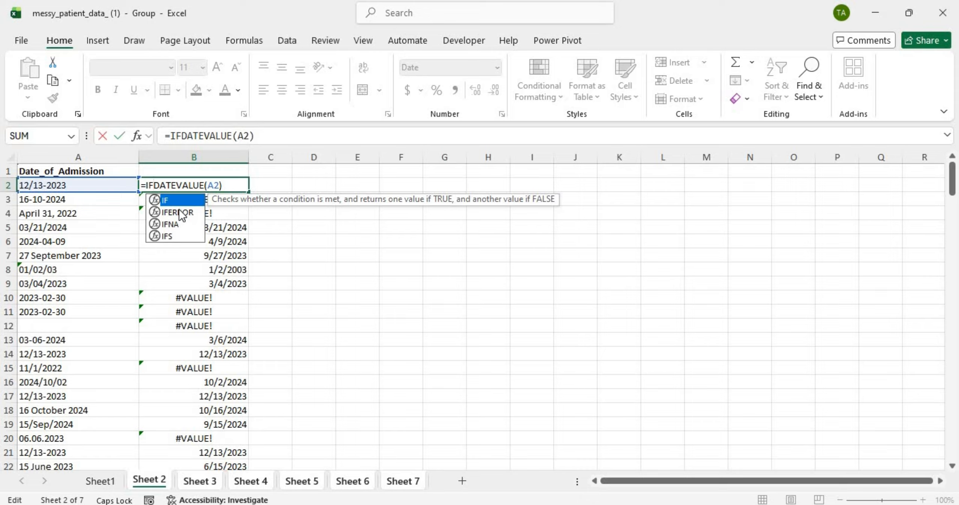
# Step: Change B2 to =IFERROR(DATEVALUE(A2),TEXT(A2,"MM/DD/YYYY")), fixing the YYY typo, so it returns 12/13/2023
pyautogui.click(179, 210)
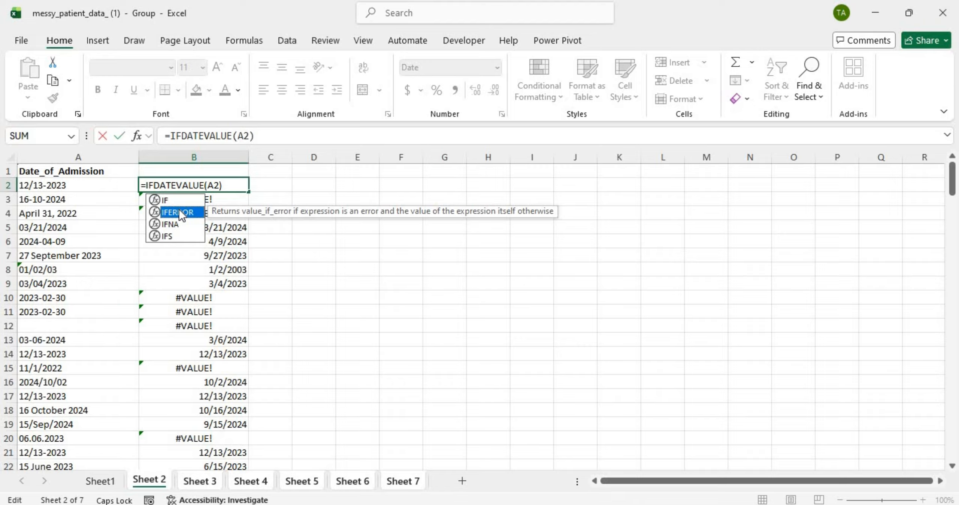
pyautogui.doubleClick(179, 212)
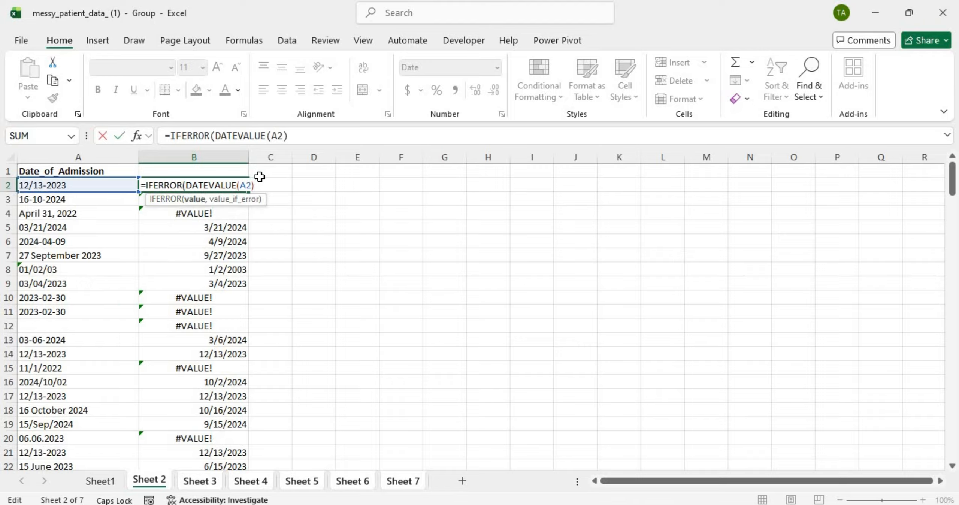
pyautogui.hotkey('ctrl', 'shift', 'Left')
pyautogui.hotkey('ctrl', 'shift', 'Left')
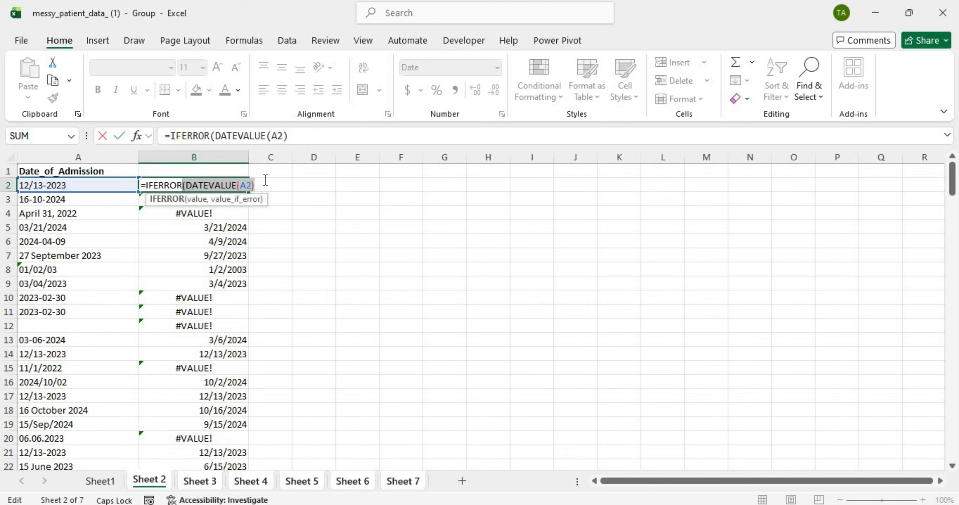
pyautogui.press('Right')
pyautogui.write(',')
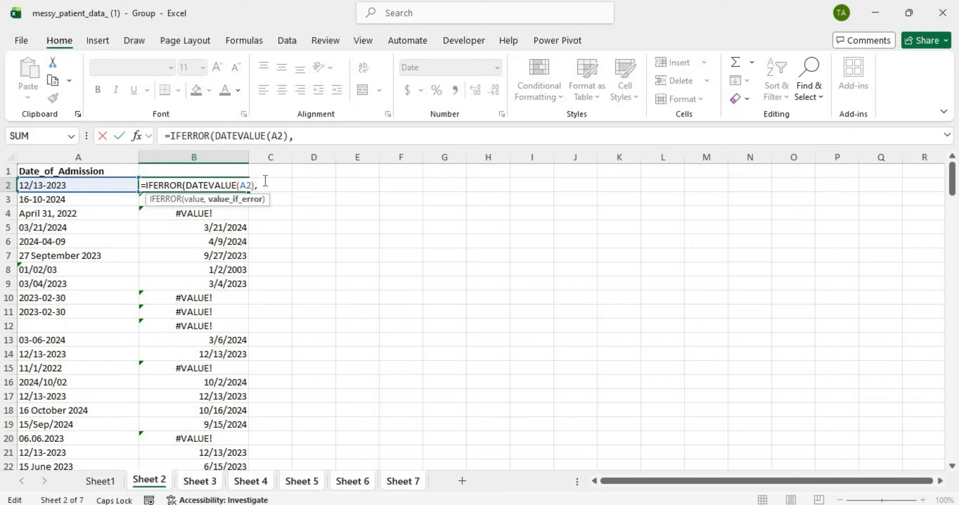
pyautogui.write('TEXT')
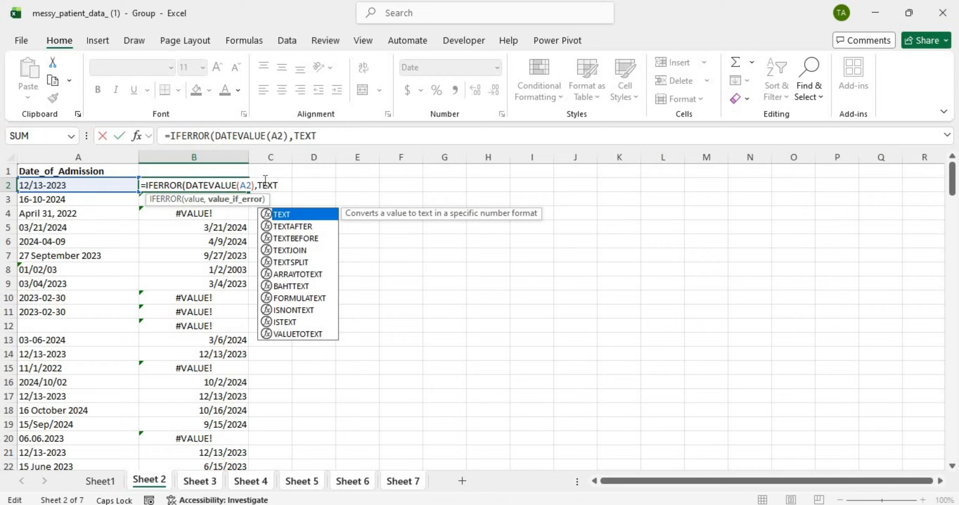
pyautogui.write('(')
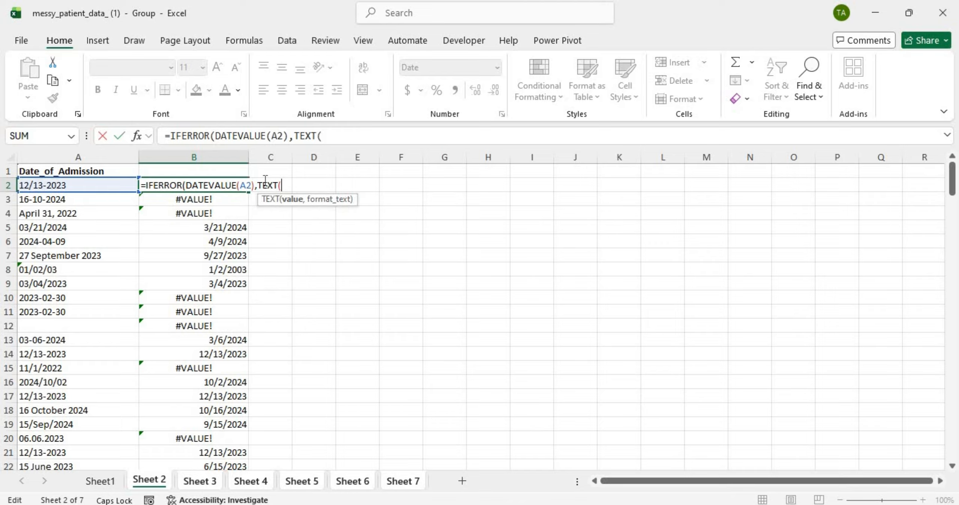
pyautogui.click(109, 185)
pyautogui.write(',')
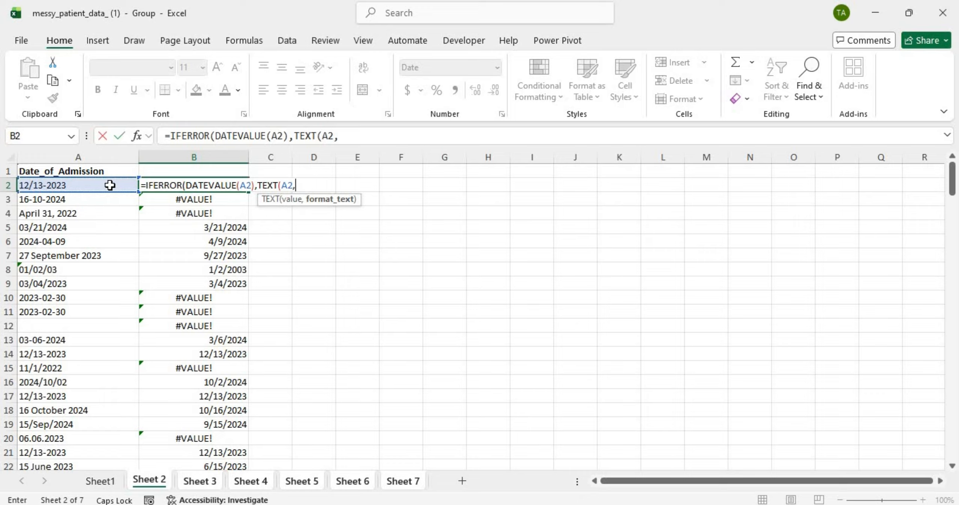
pyautogui.write('"MM')
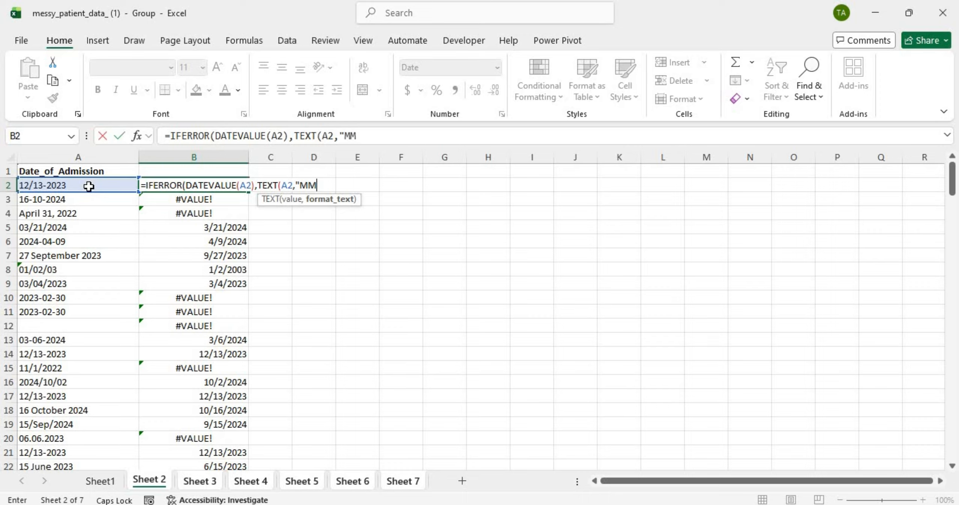
pyautogui.write('/DD/YYY"')
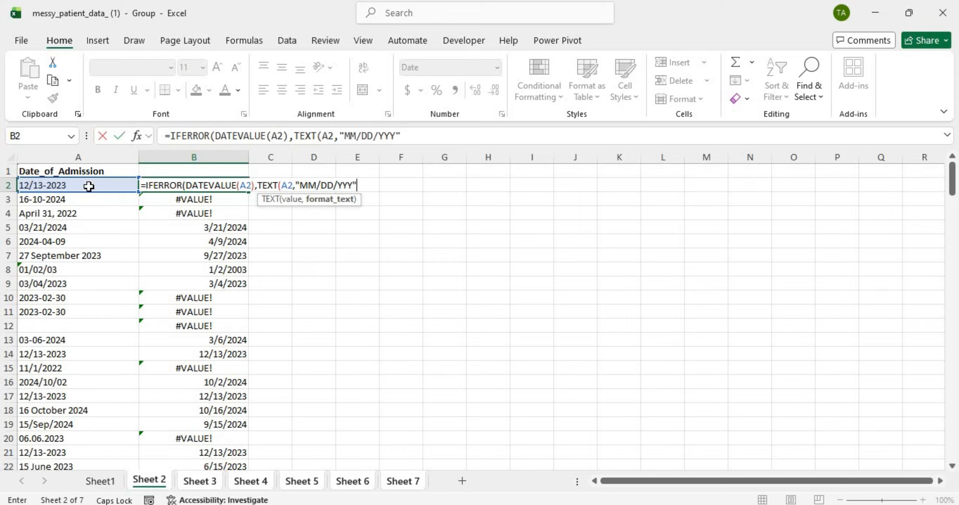
pyautogui.write('))')
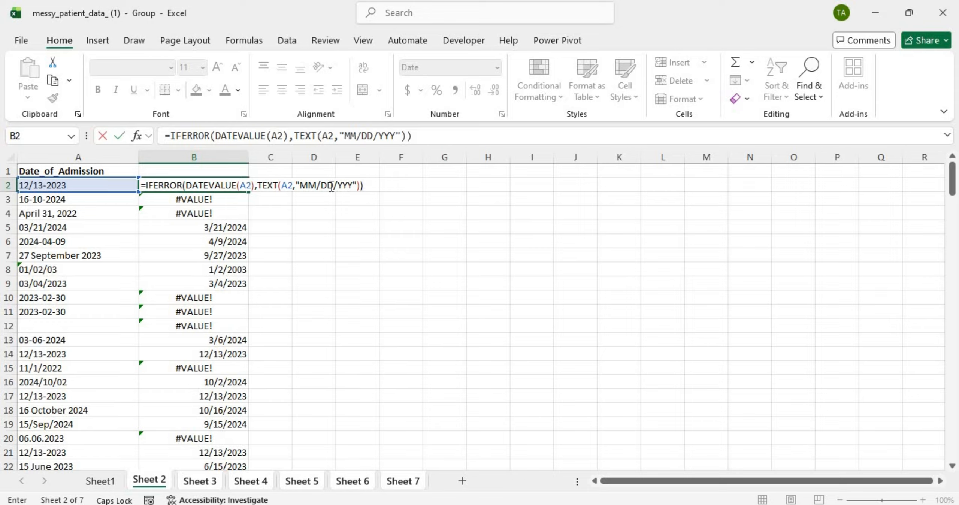
pyautogui.click(352, 187)
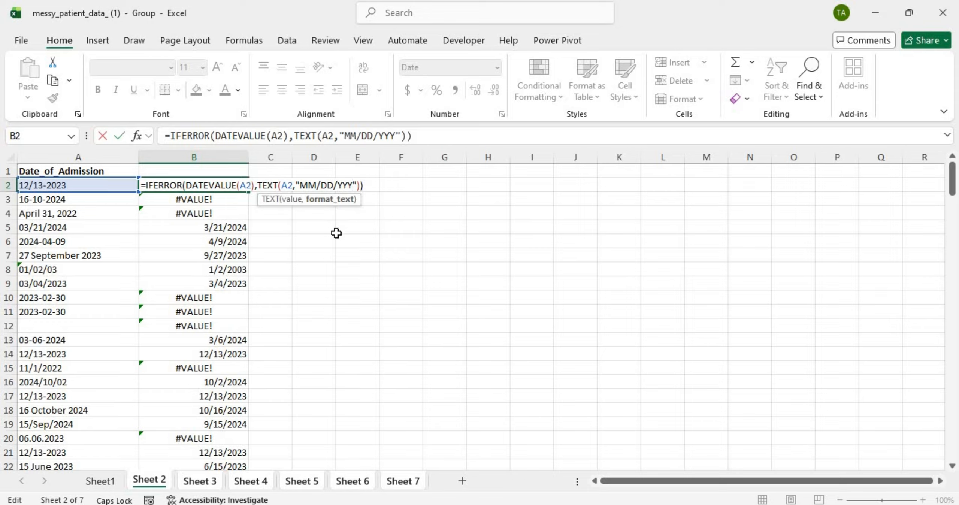
pyautogui.write('Y')
pyautogui.press('Return')
# Step: Fill the B2 formula down column B to row 133, undoing and redoing the fill once
pyautogui.click(218, 182)
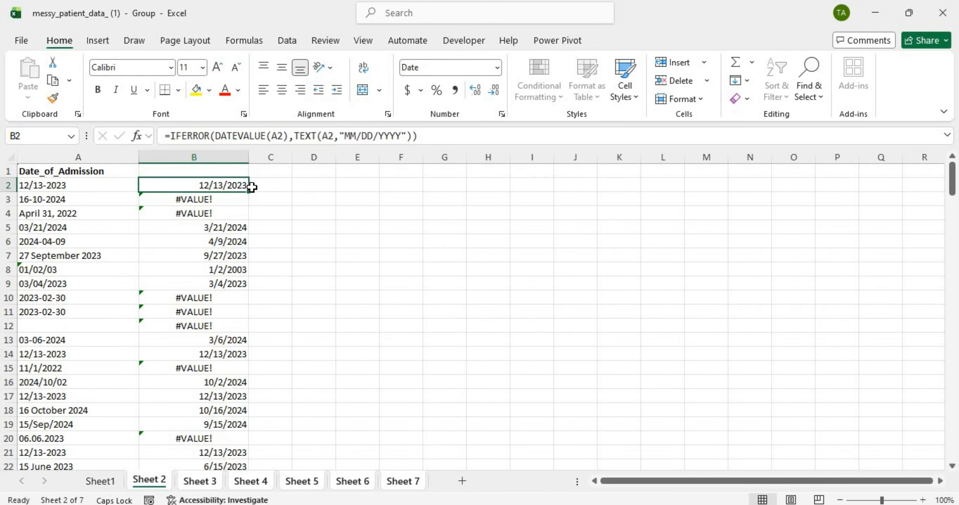
pyautogui.doubleClick(251, 191)
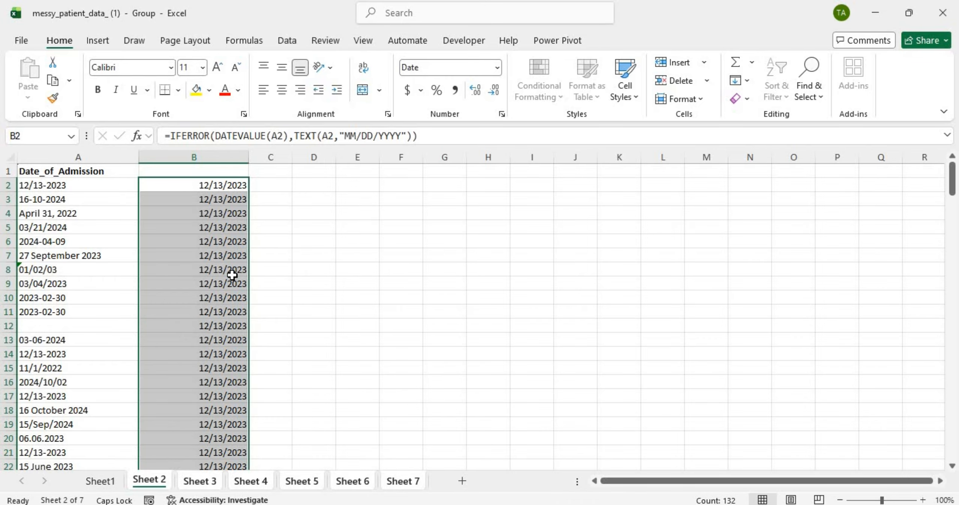
pyautogui.scroll(-20, 232, 269)
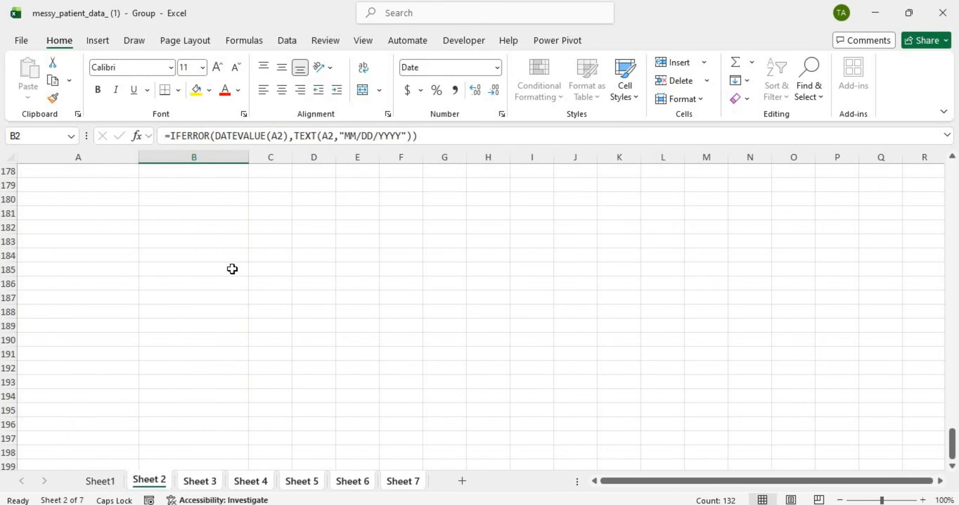
pyautogui.scroll(20, 232, 270)
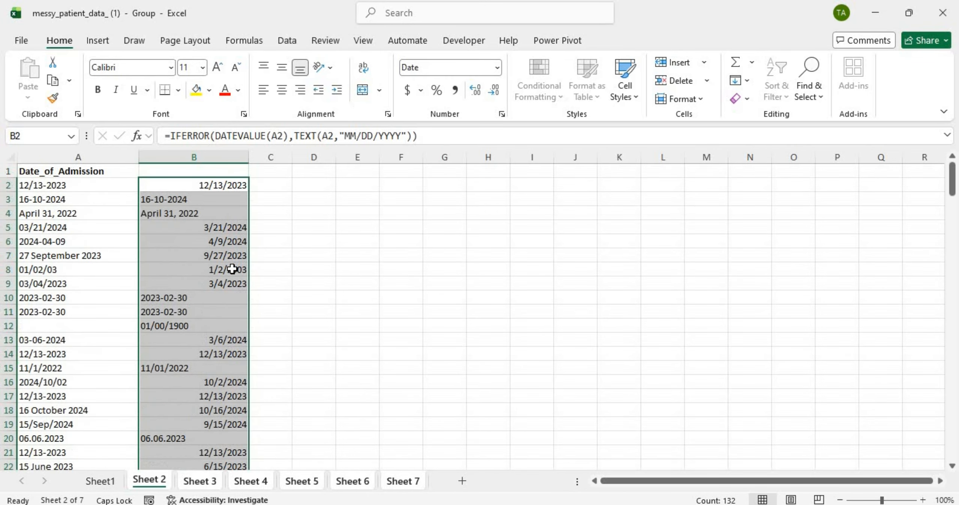
pyautogui.click(217, 201)
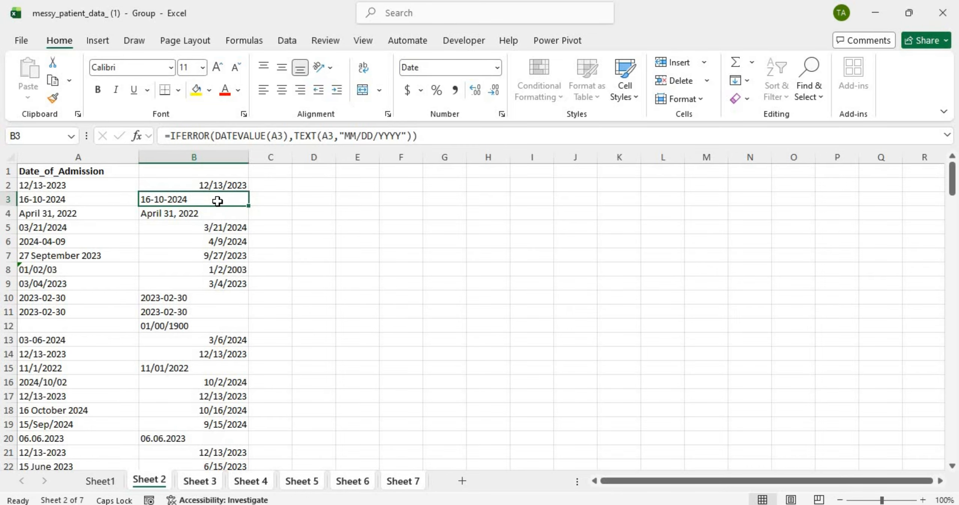
pyautogui.click(220, 231)
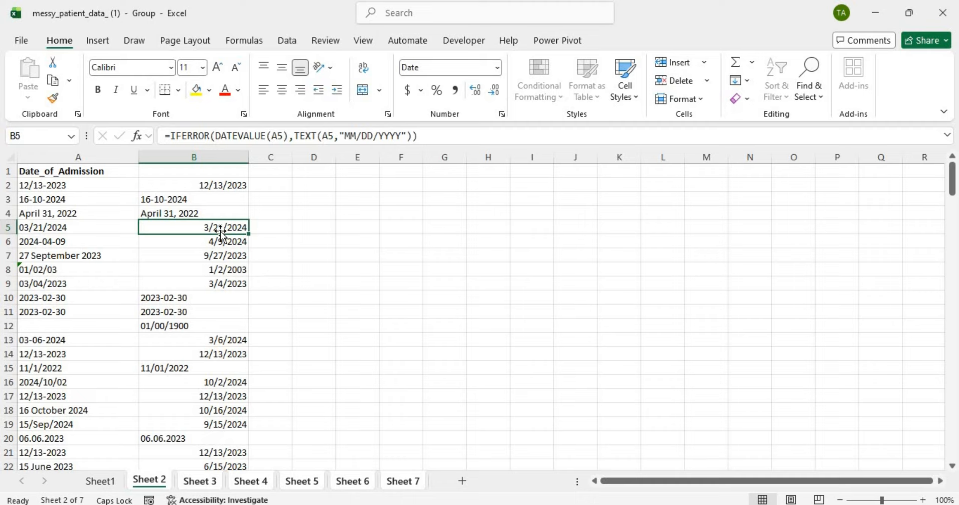
pyautogui.hotkey('ctrl', 'z')
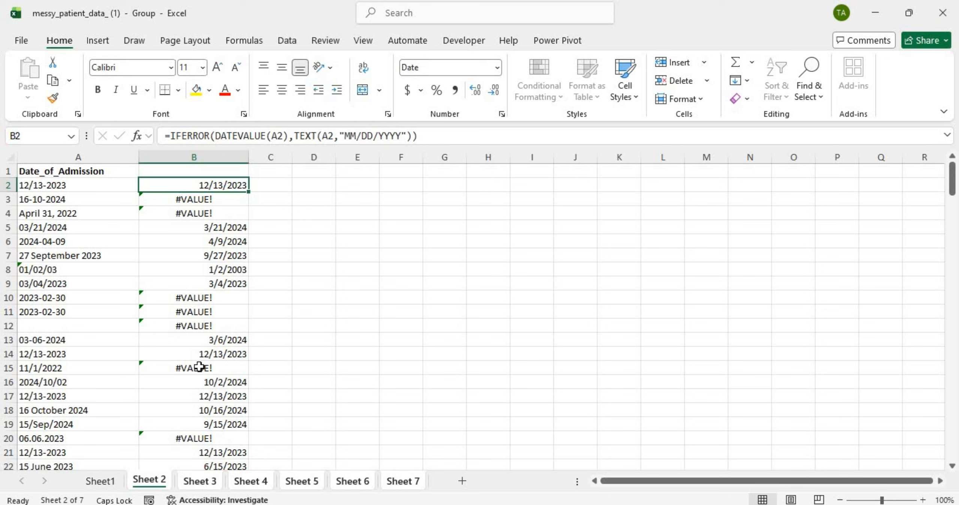
pyautogui.hotkey('ctrl', 'y')
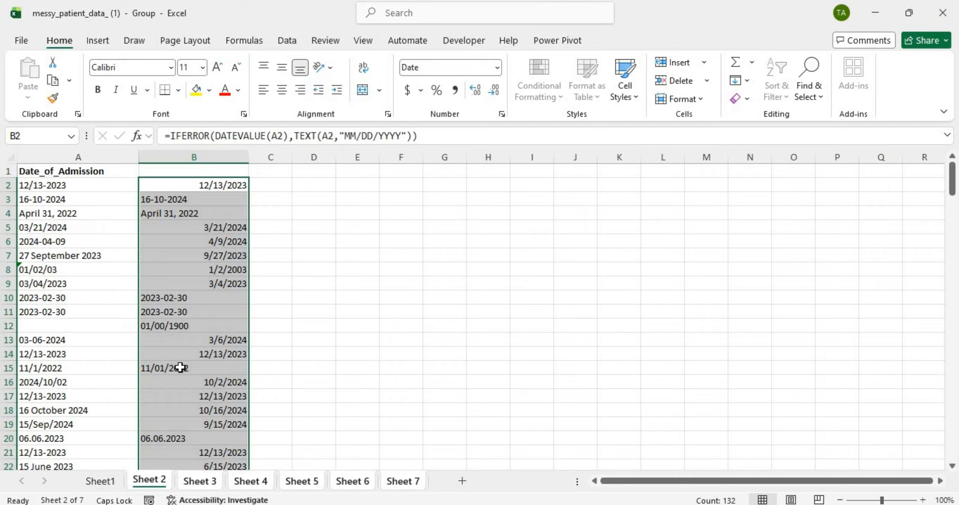
# Step: Check column B results for rows 3–15, including blank A12 and invalid April 31, 2022
pyautogui.click(163, 370)
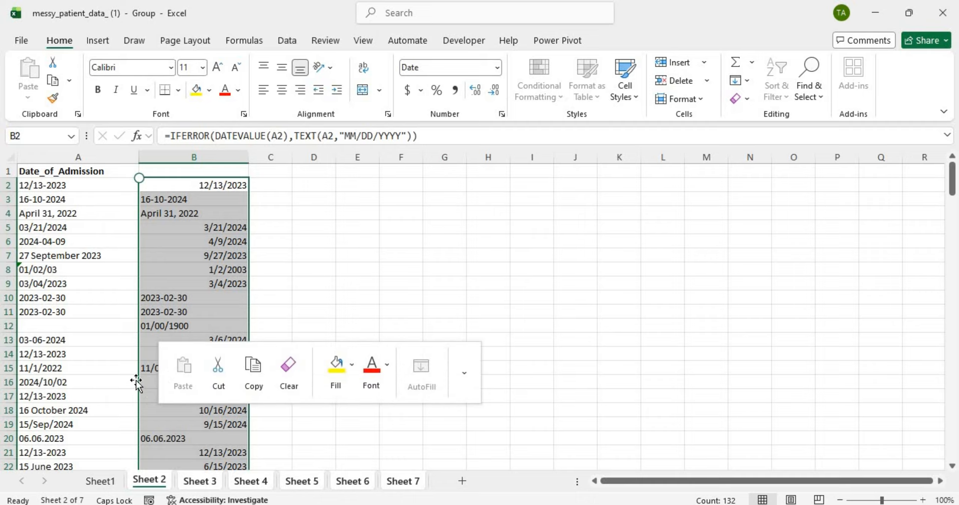
pyautogui.click(159, 369)
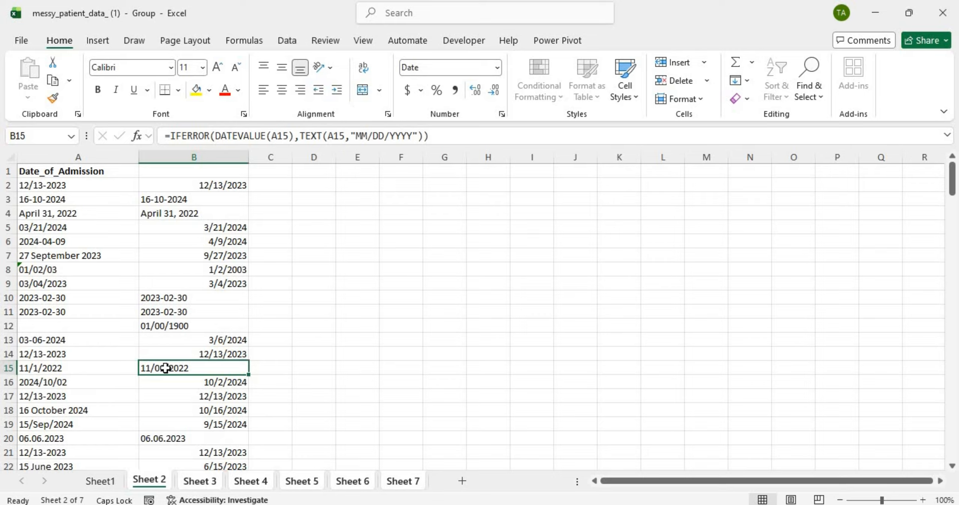
pyautogui.moveTo(166, 368); pyautogui.dragTo(104, 327)
pyautogui.click(104, 327)
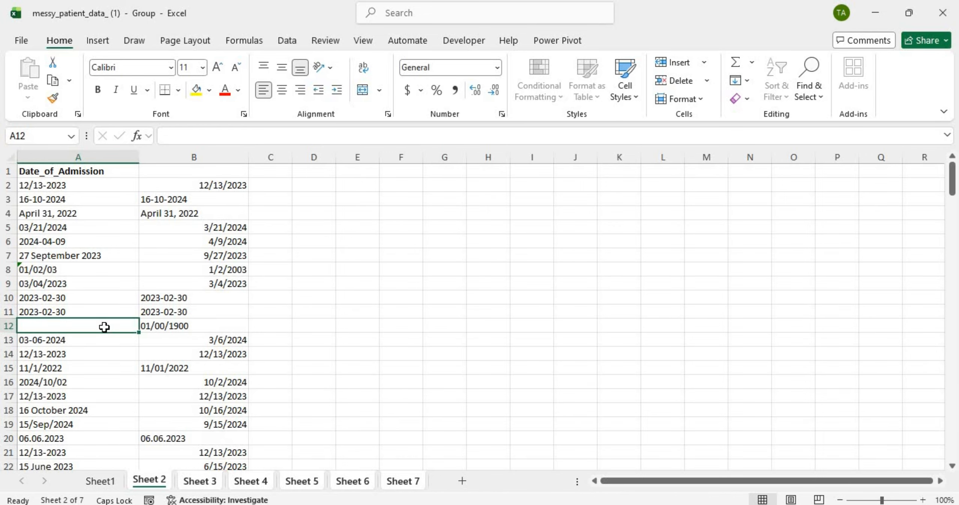
pyautogui.click(180, 327)
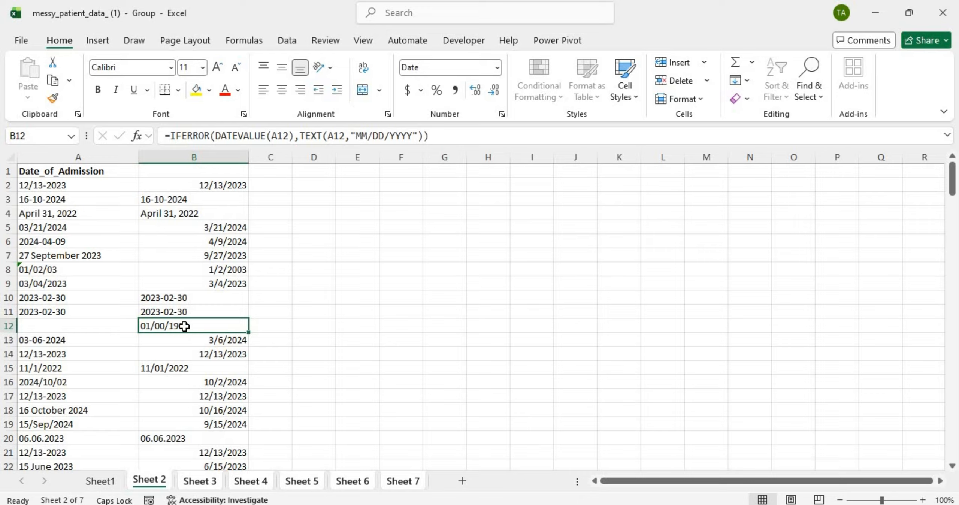
pyautogui.click(79, 215)
pyautogui.click(157, 202)
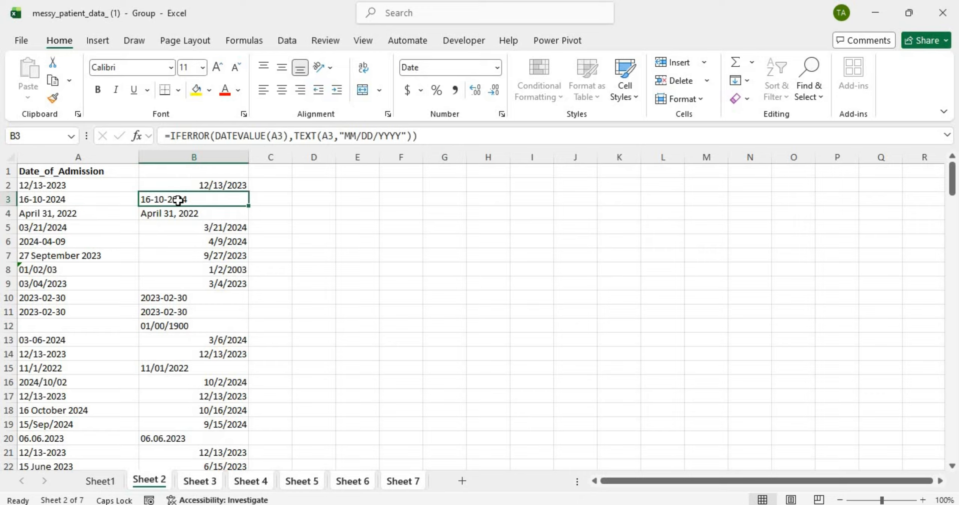
pyautogui.moveTo(179, 200); pyautogui.dragTo(193, 211)
pyautogui.click(193, 202)
pyautogui.click(197, 314)
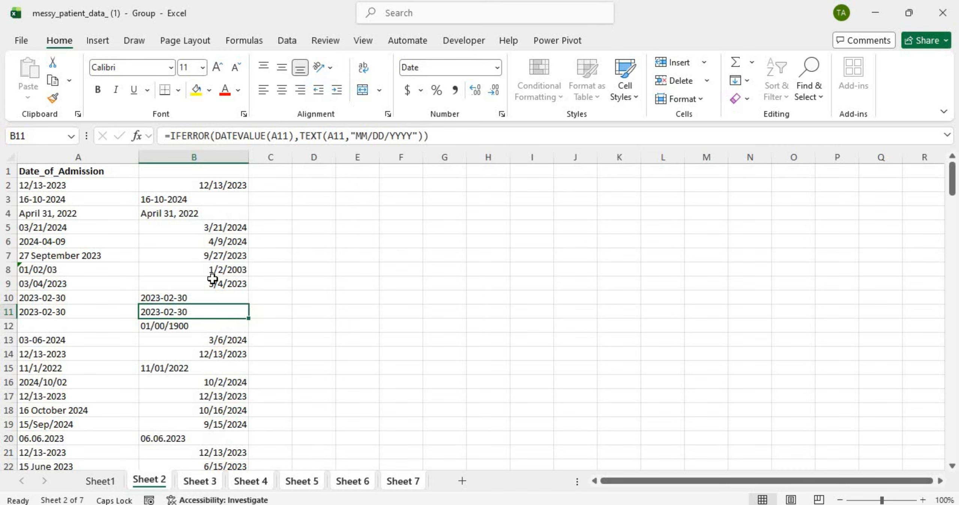
pyautogui.click(98, 229)
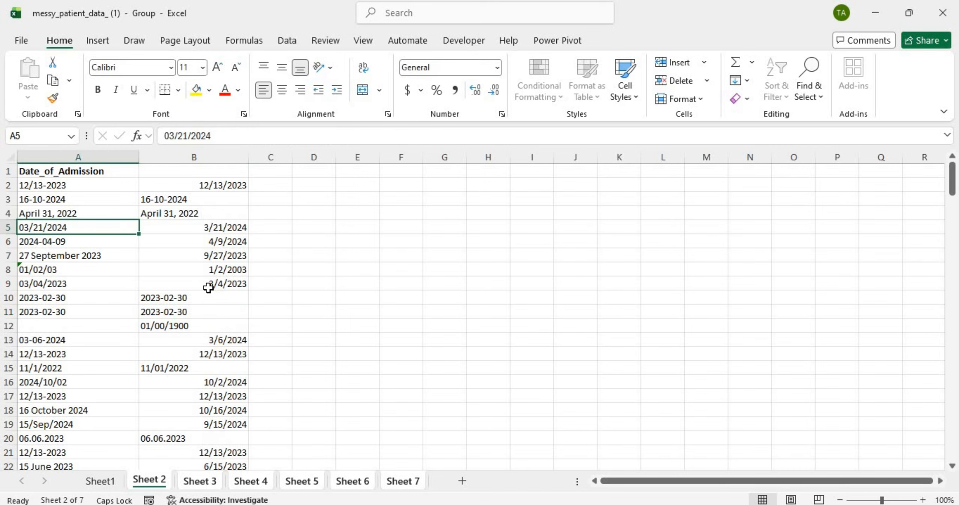
# Step: Check results near the column's end, where 20240902 in A124 still gives #VALUE! in B124
pyautogui.scroll(-20, 209, 288)
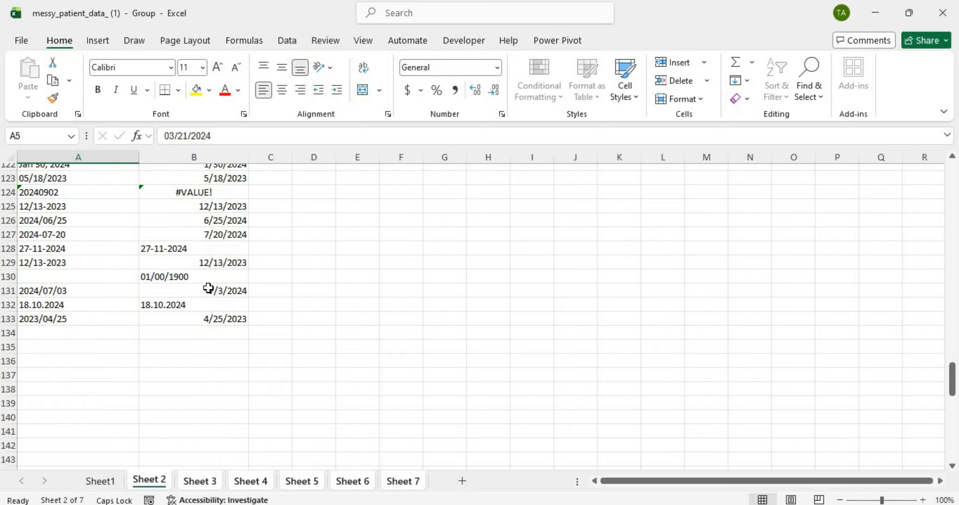
pyautogui.click(75, 190)
pyautogui.click(191, 189)
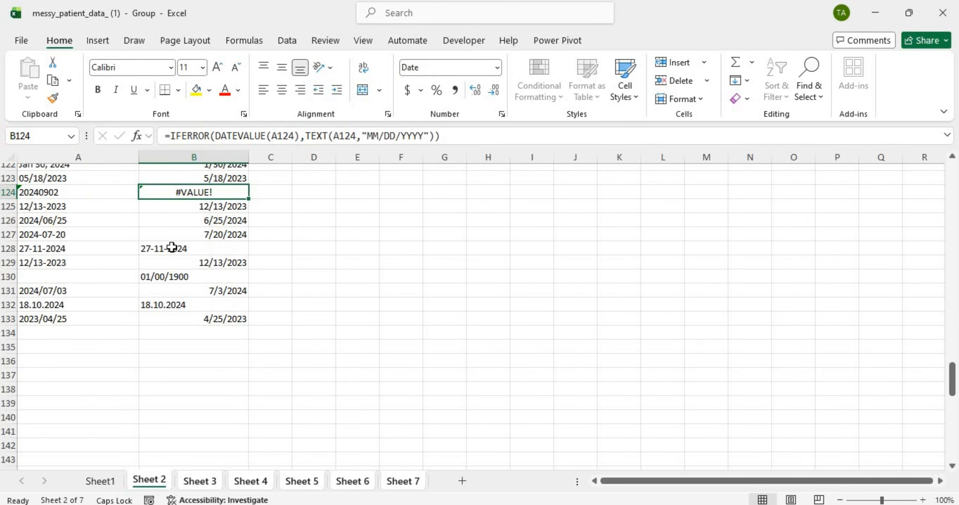
pyautogui.click(171, 248)
pyautogui.keyDown('shift'); pyautogui.click(170, 277); pyautogui.keyUp('shift')
pyautogui.click(171, 278)
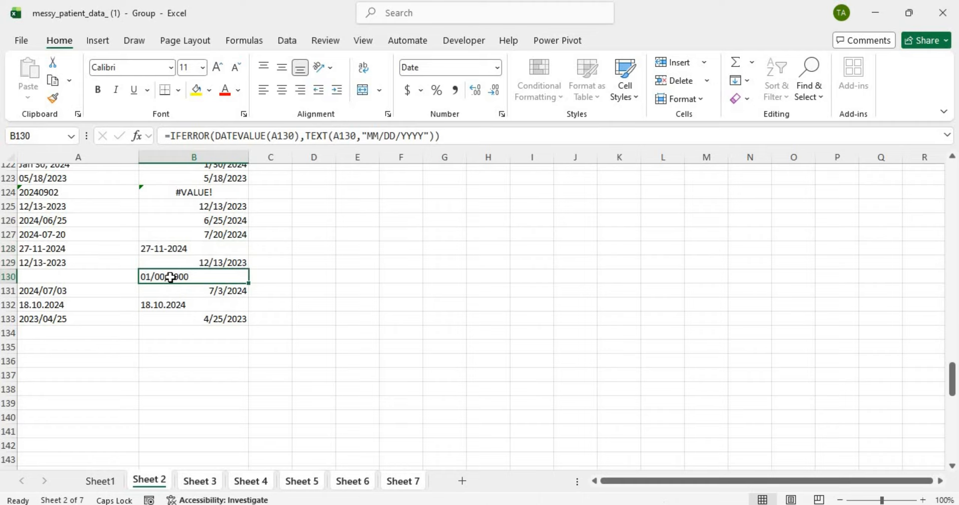
pyautogui.click(175, 306)
pyautogui.scroll(20, 195, 287)
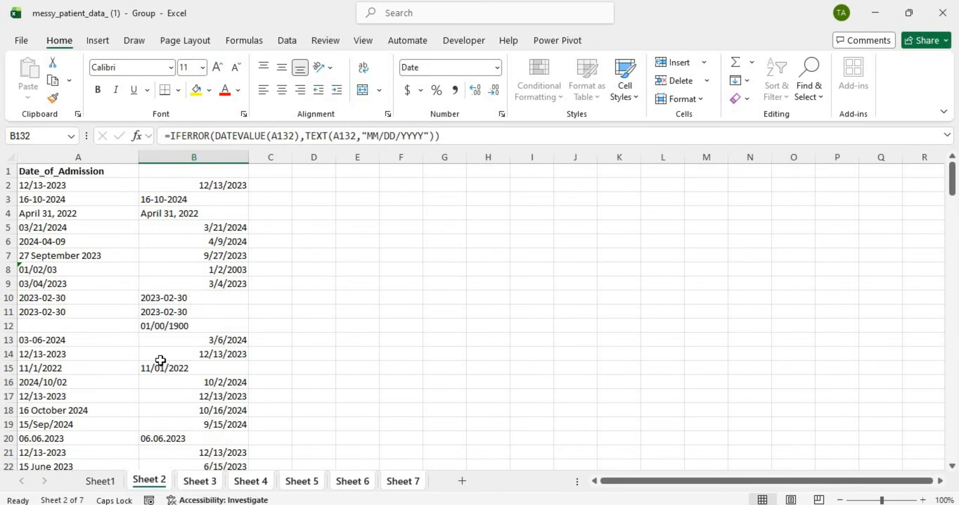
# Step: Look through the diagnosis, treatment start, surgery, discharge and follow-up dates on Sheets 3–7, then go back to Sheet 2
pyautogui.click(210, 485)
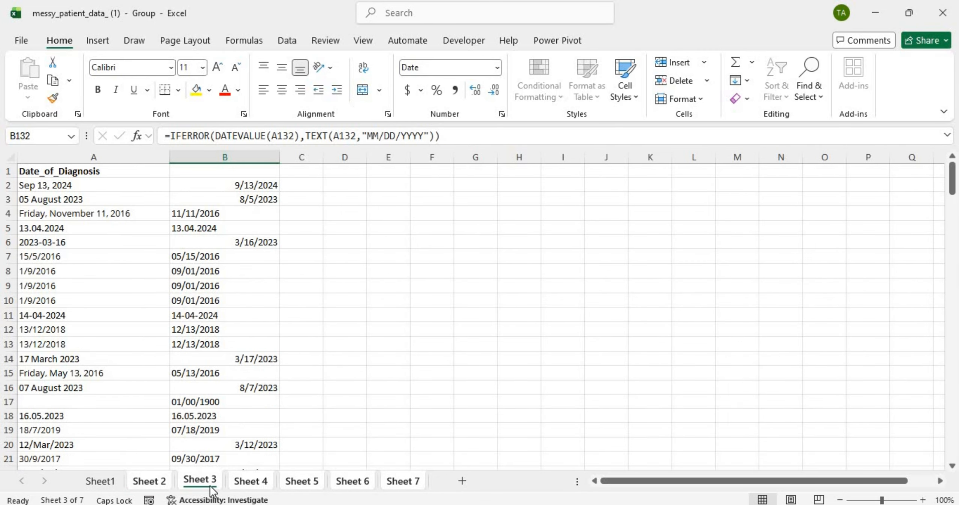
pyautogui.scroll(-17, 209, 304)
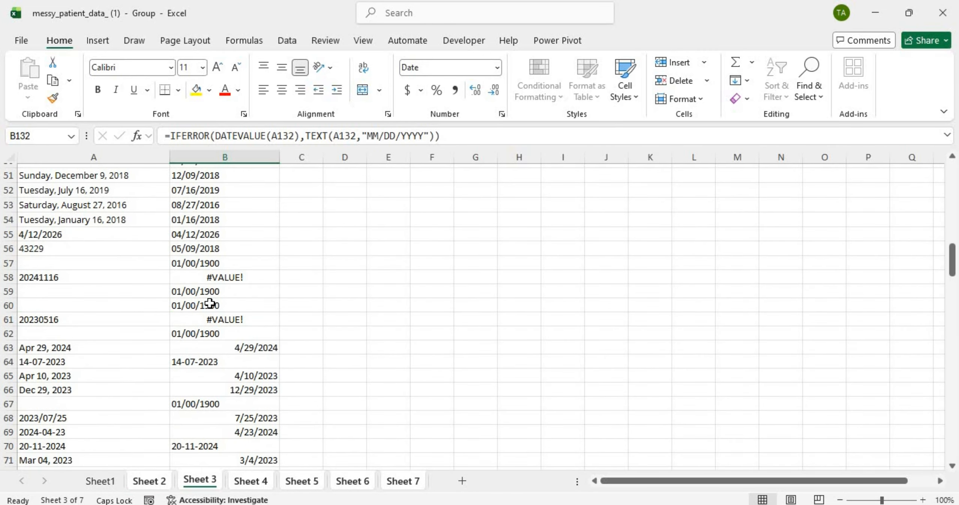
pyautogui.scroll(17, 210, 304)
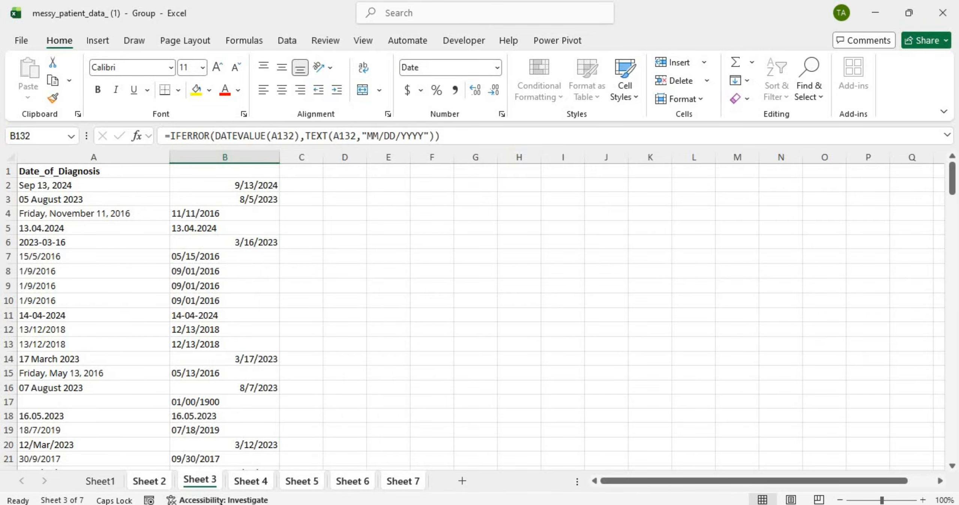
pyautogui.click(252, 483)
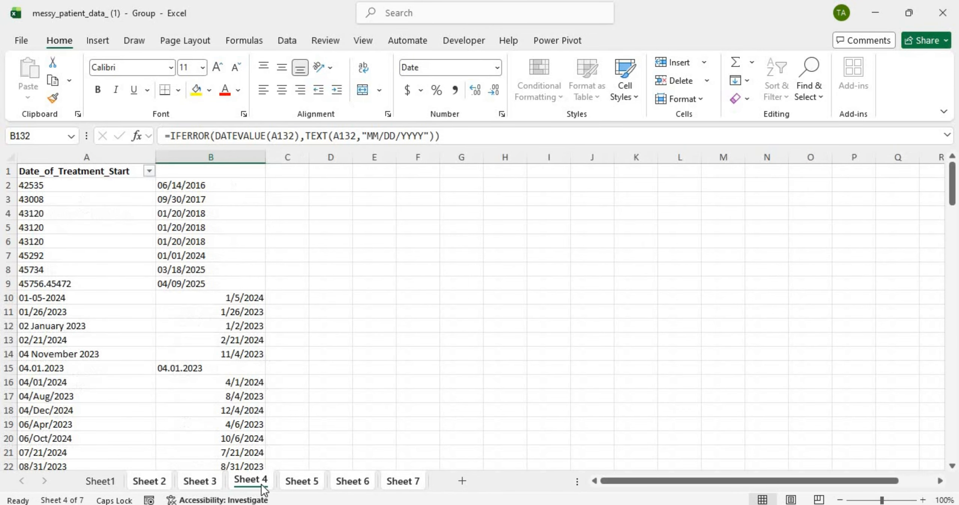
pyautogui.click(302, 484)
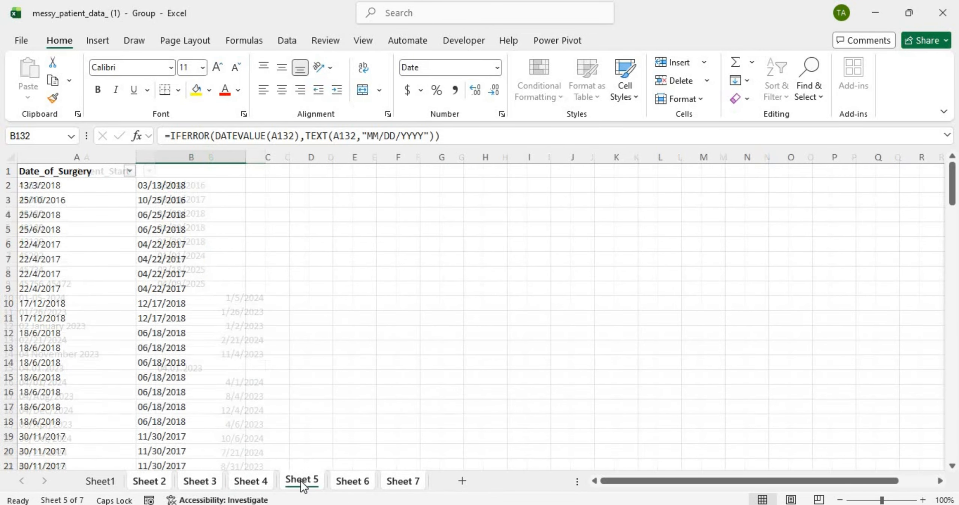
pyautogui.click(353, 482)
pyautogui.click(409, 478)
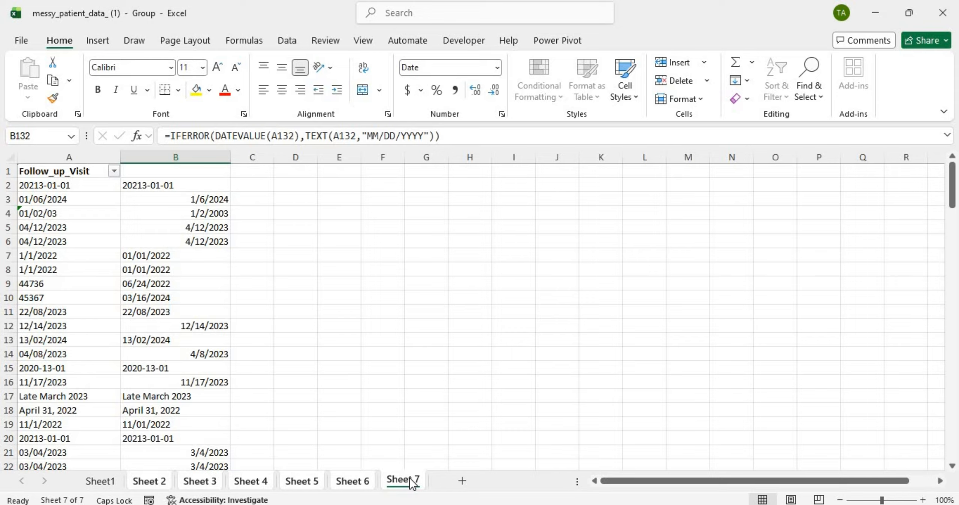
pyautogui.click(149, 481)
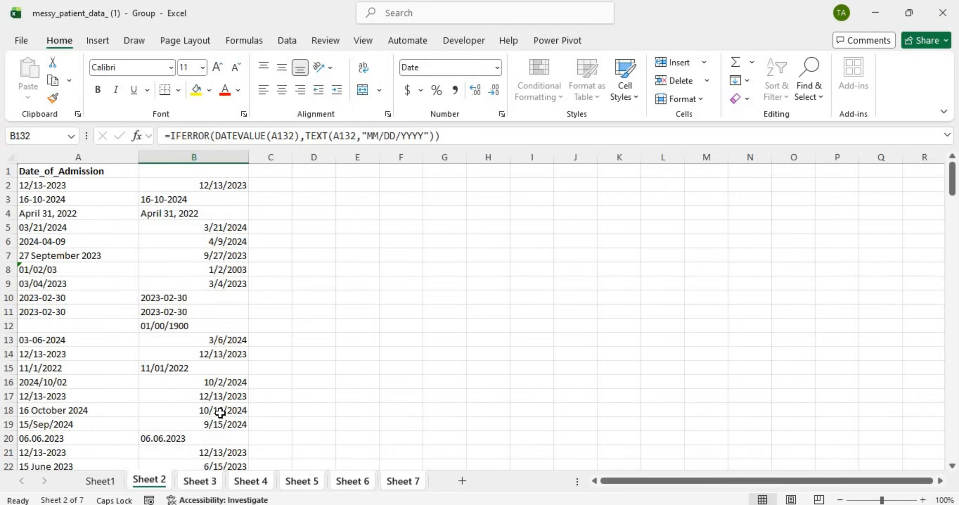
# Step: Scroll Sheet 2's cleaned admission dates in column B, then select all of column A
pyautogui.scroll(-18, 221, 412)
pyautogui.scroll(-20, 221, 413)
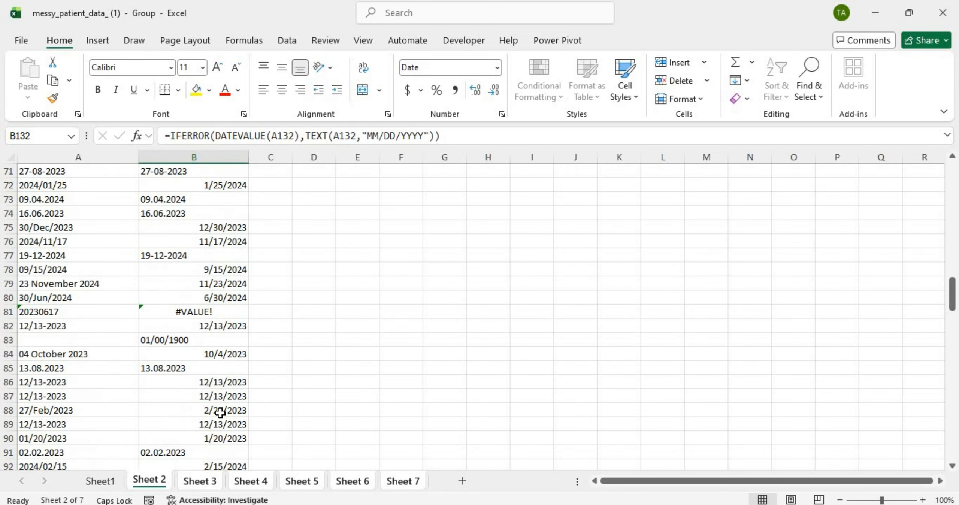
pyautogui.scroll(20, 220, 413)
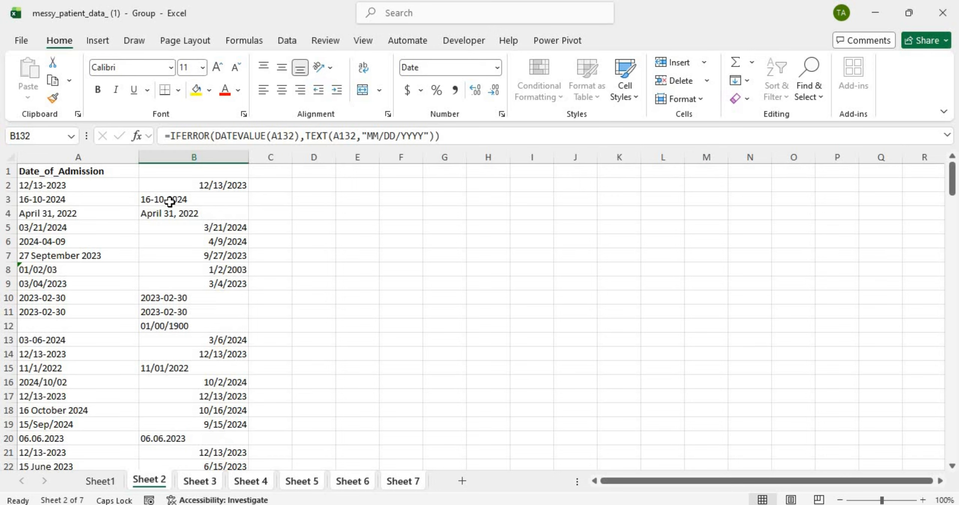
pyautogui.scroll(-8, 156, 384)
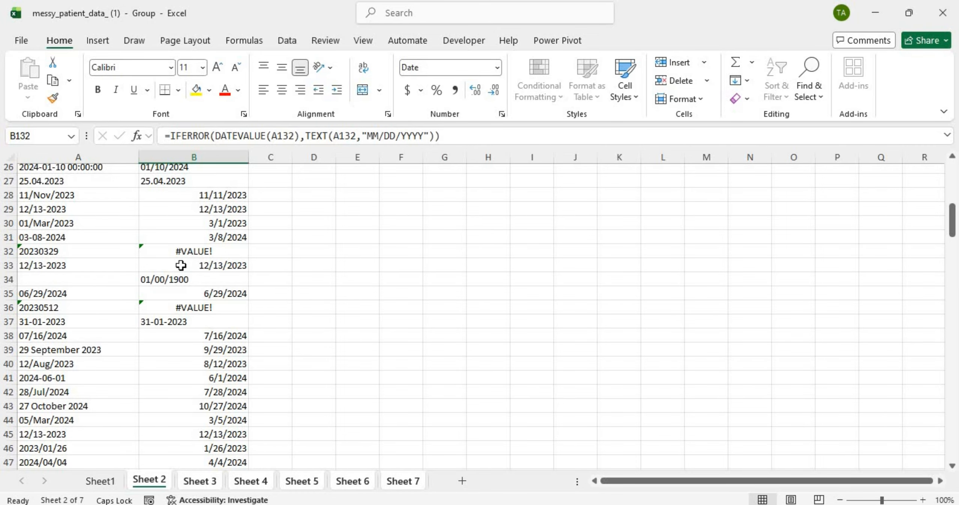
pyautogui.scroll(-15, 178, 264)
pyautogui.scroll(2, 176, 263)
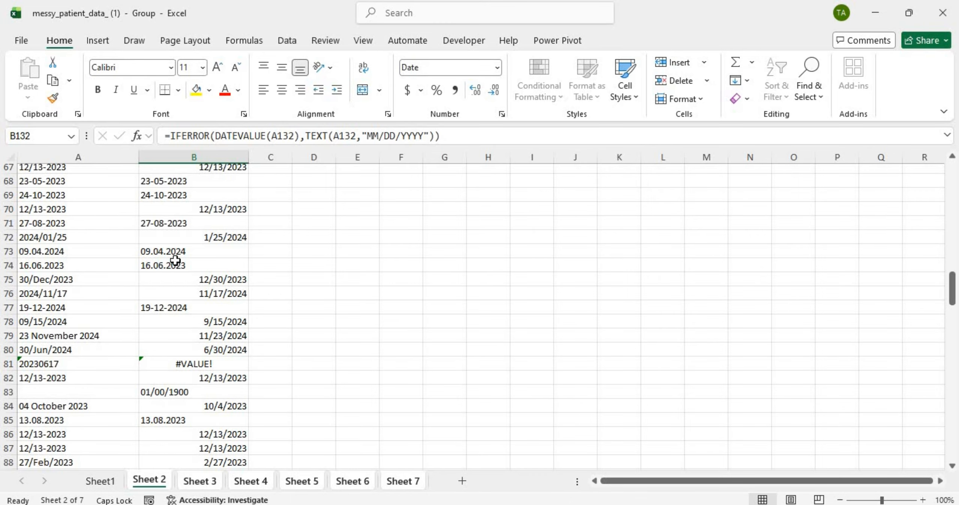
pyautogui.scroll(20, 175, 260)
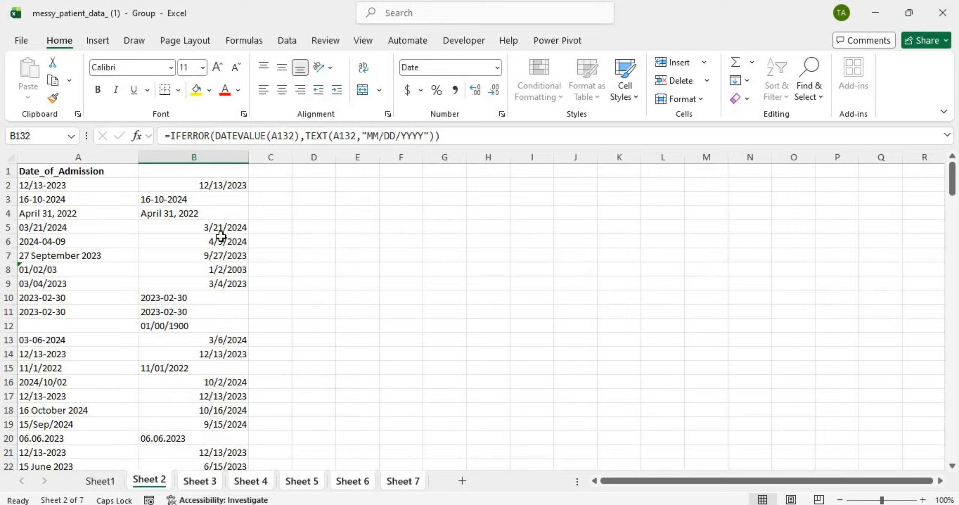
pyautogui.click(69, 157)
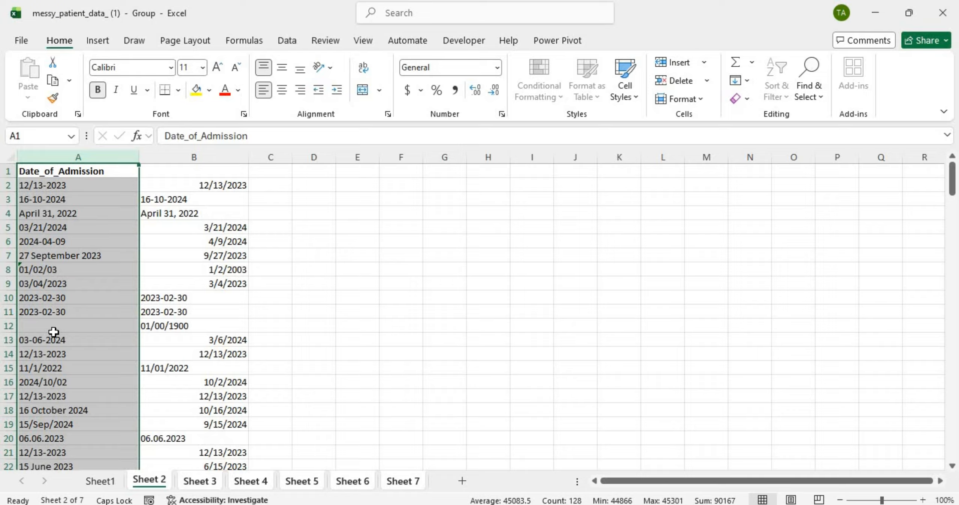
# Step: Replace every '.' with '/' in the selected date columns, making 73 replacements
pyautogui.hotkey('ctrl', 'f')
pyautogui.moveTo(219, 362); pyautogui.dragTo(345, 216)
pyautogui.press('BackSpace')
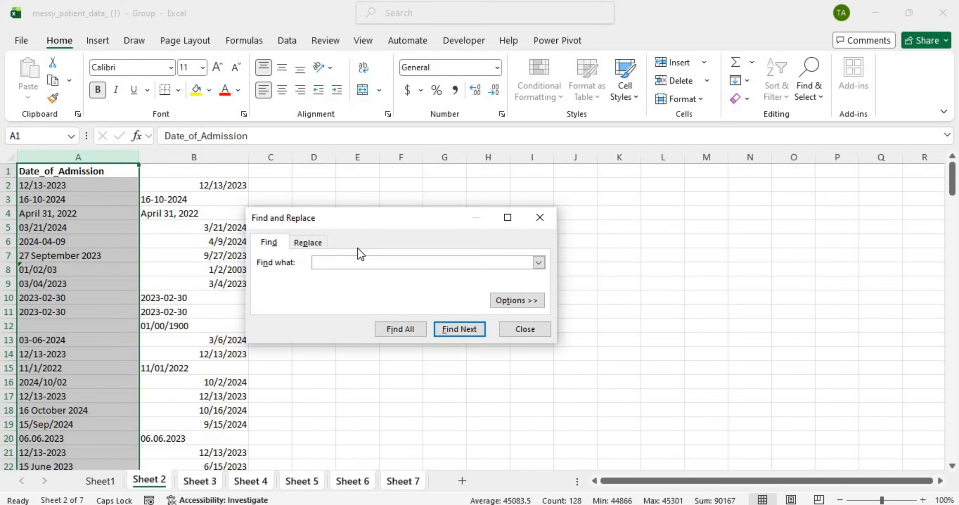
pyautogui.write('.')
pyautogui.click(313, 243)
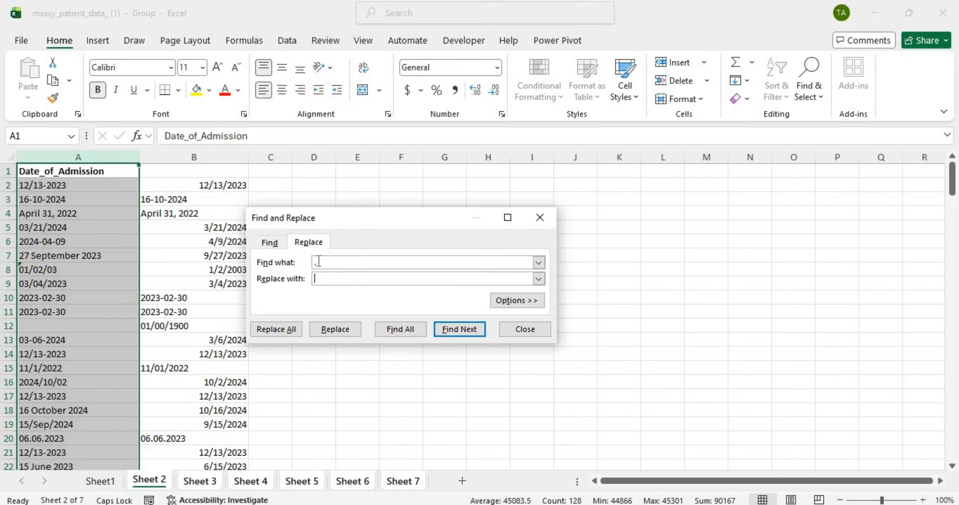
pyautogui.click(323, 278)
pyautogui.click(283, 325)
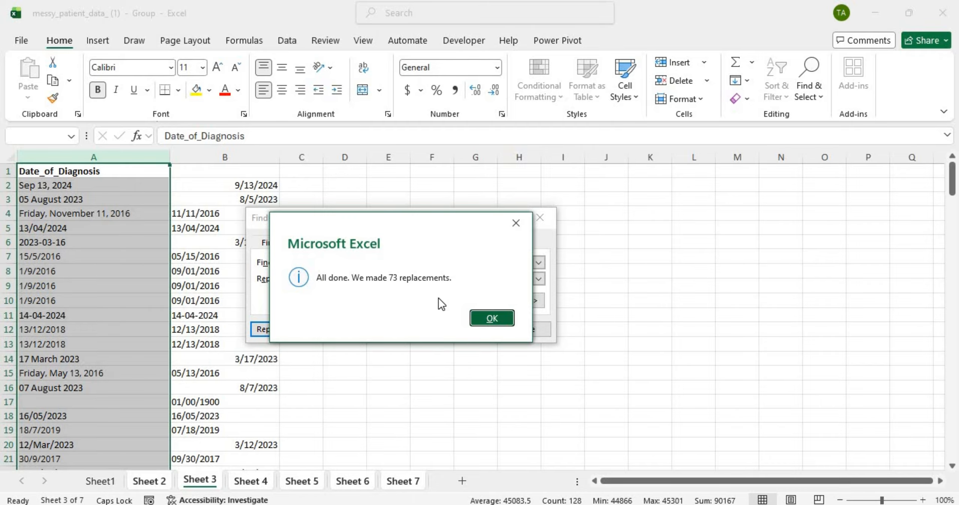
pyautogui.click(519, 230)
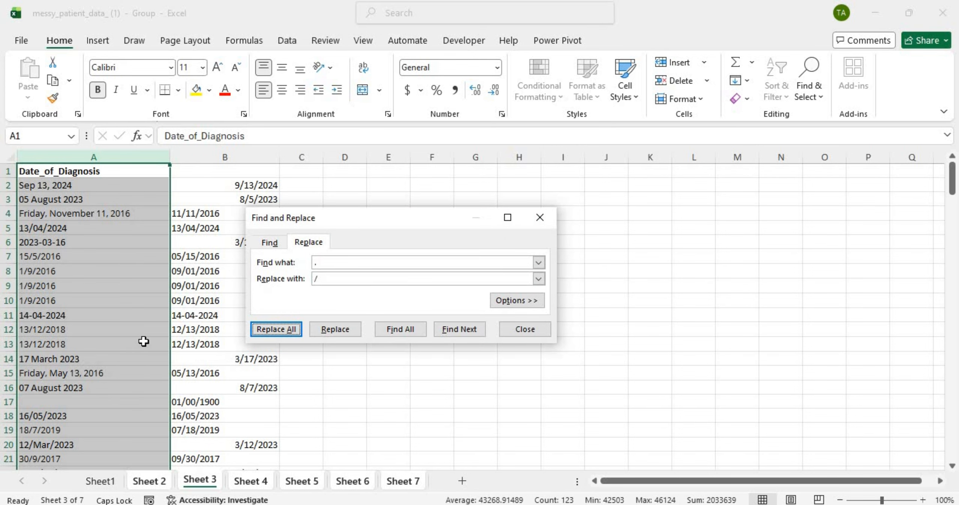
# Step: Scroll through Sheet 3's diagnosis dates and Sheet 4's treatment start dates to check the slashes
pyautogui.scroll(-20, 142, 342)
pyautogui.scroll(20, 144, 340)
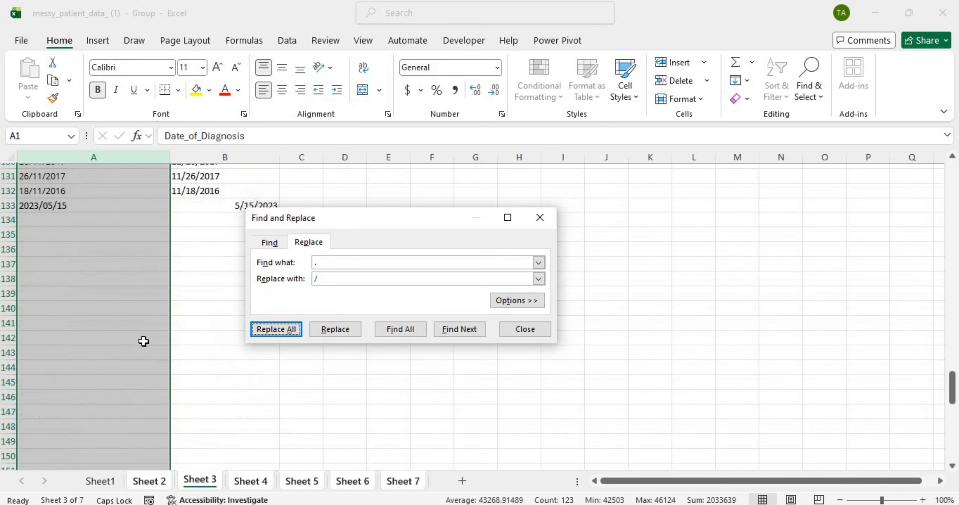
pyautogui.click(195, 479)
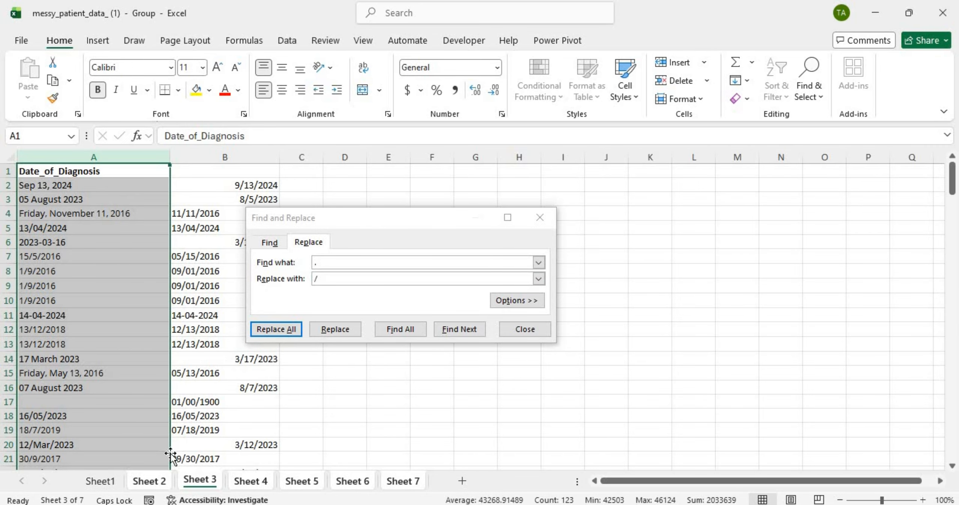
pyautogui.click(152, 481)
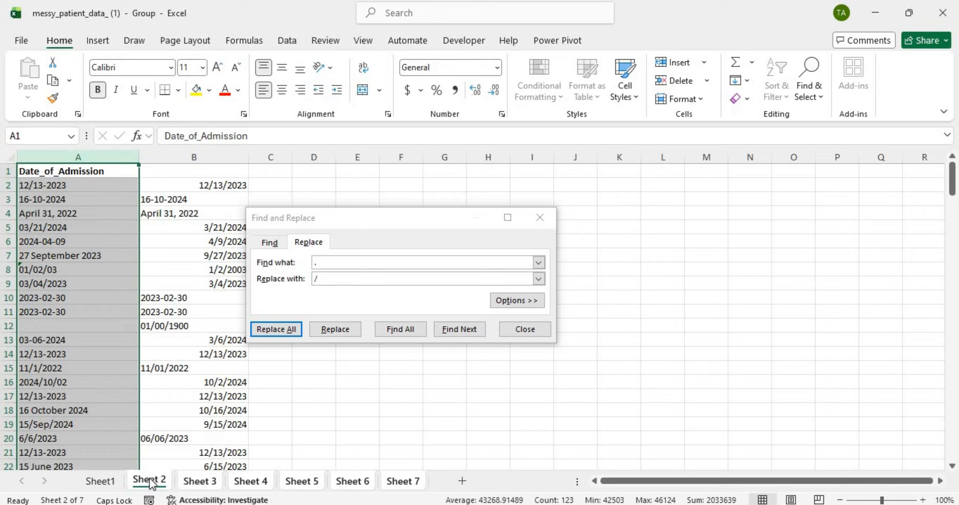
pyautogui.click(192, 480)
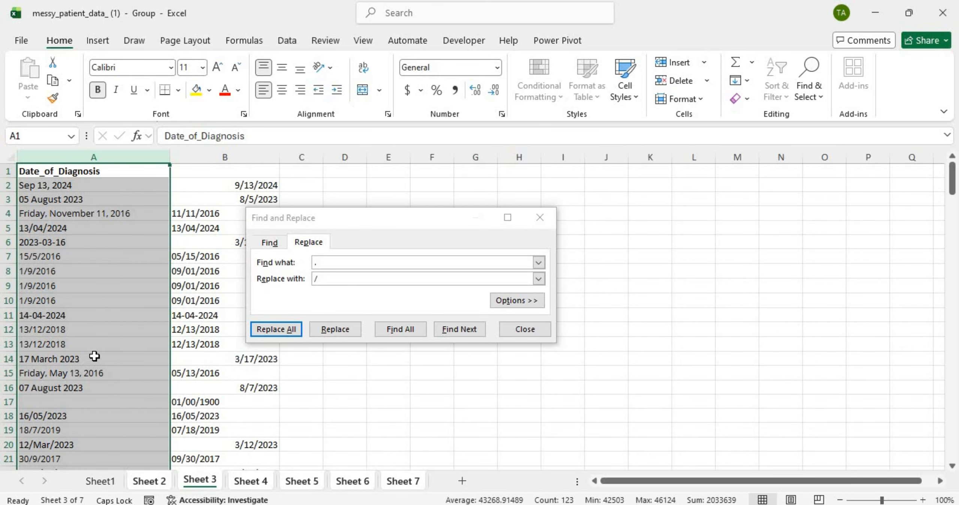
pyautogui.scroll(-11, 94, 356)
pyautogui.scroll(-20, 94, 356)
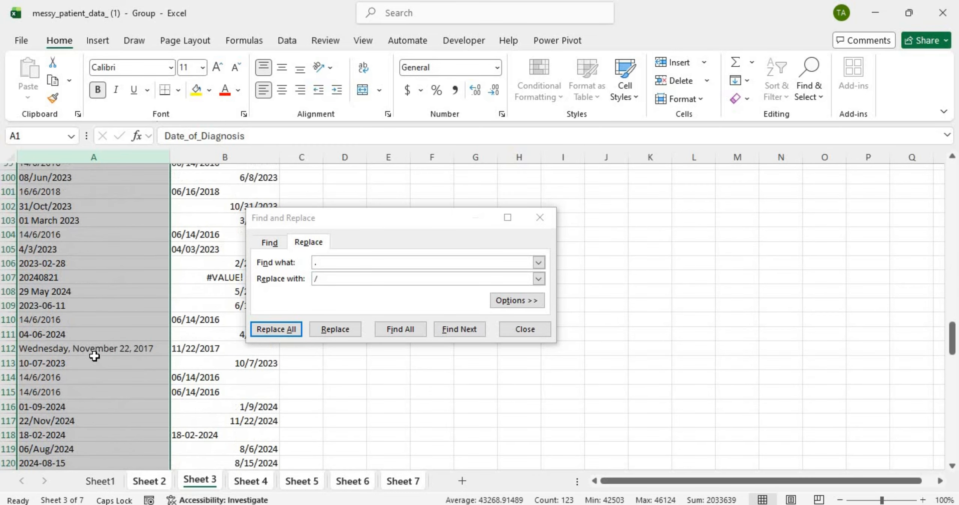
pyautogui.scroll(6, 94, 355)
pyautogui.scroll(20, 94, 356)
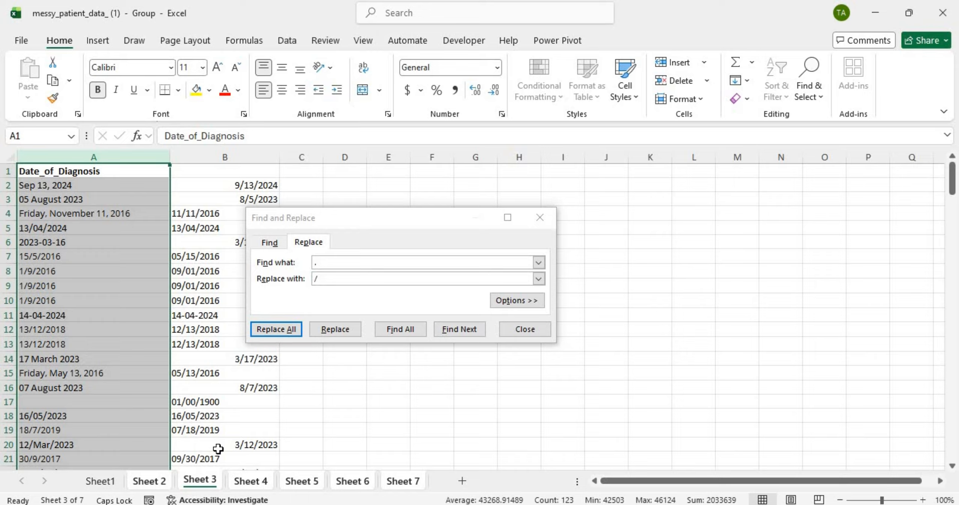
pyautogui.click(249, 483)
pyautogui.scroll(-20, 142, 401)
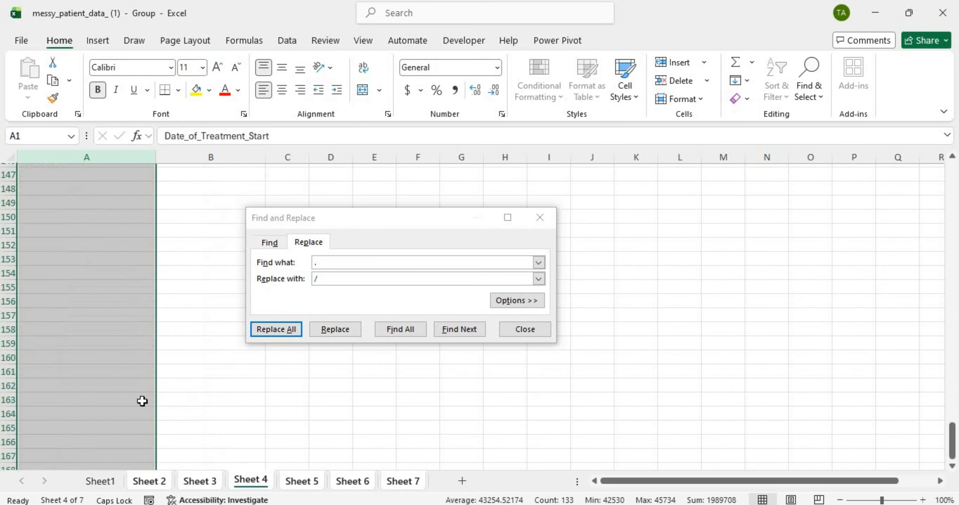
pyautogui.scroll(20, 142, 400)
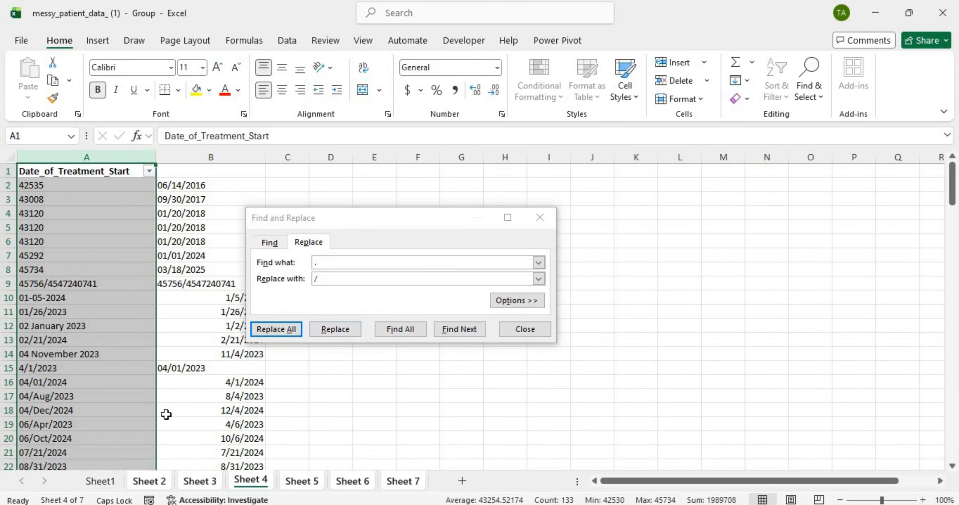
# Step: Return to Sheet 2 and scroll its admission dates, now shown like 2024/10/02
pyautogui.click(152, 481)
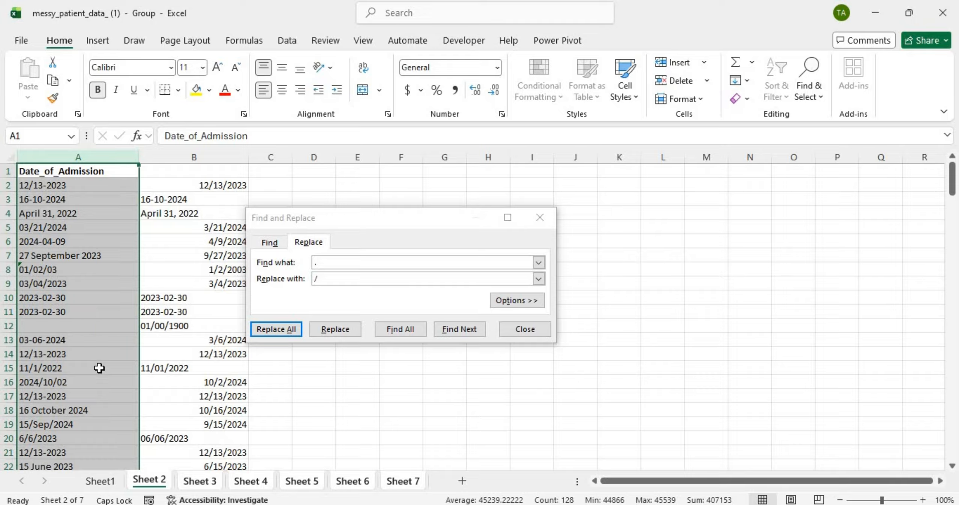
pyautogui.scroll(-17, 100, 369)
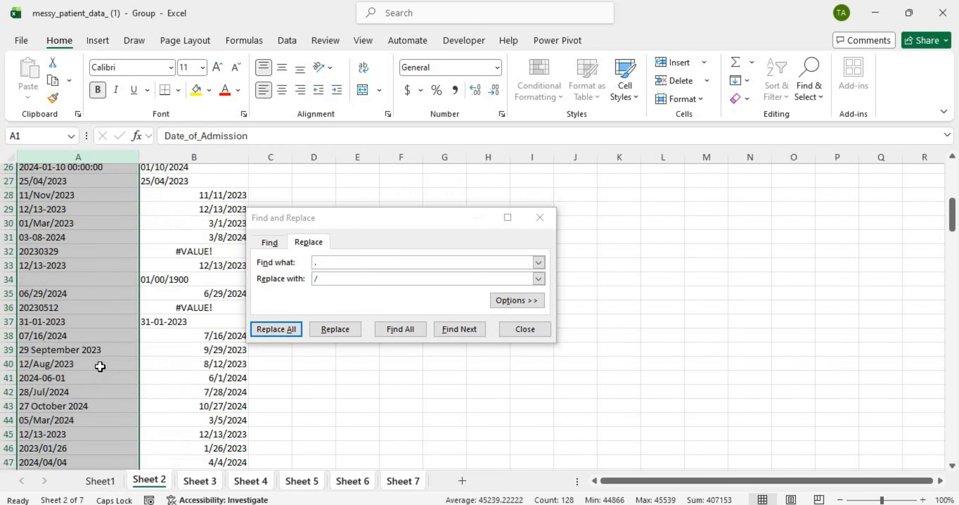
pyautogui.scroll(7, 100, 367)
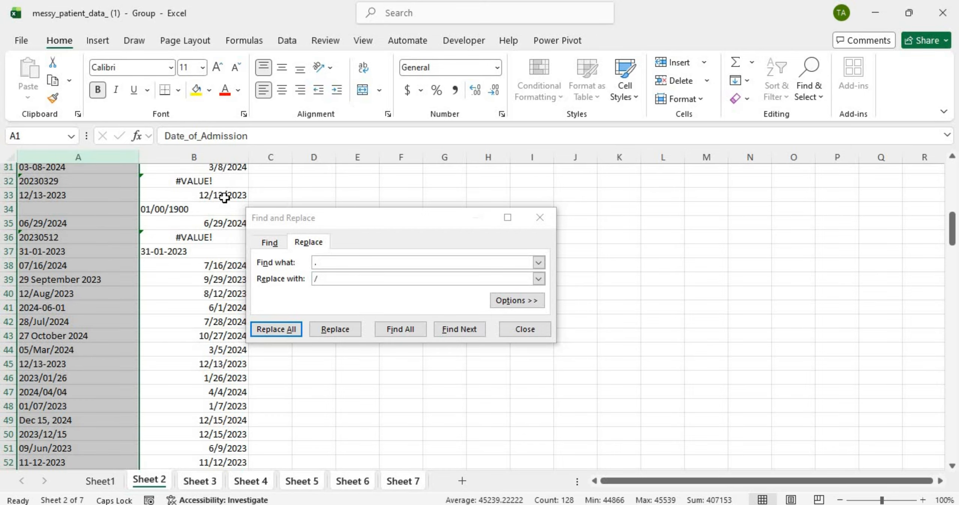
pyautogui.scroll(10, 186, 178)
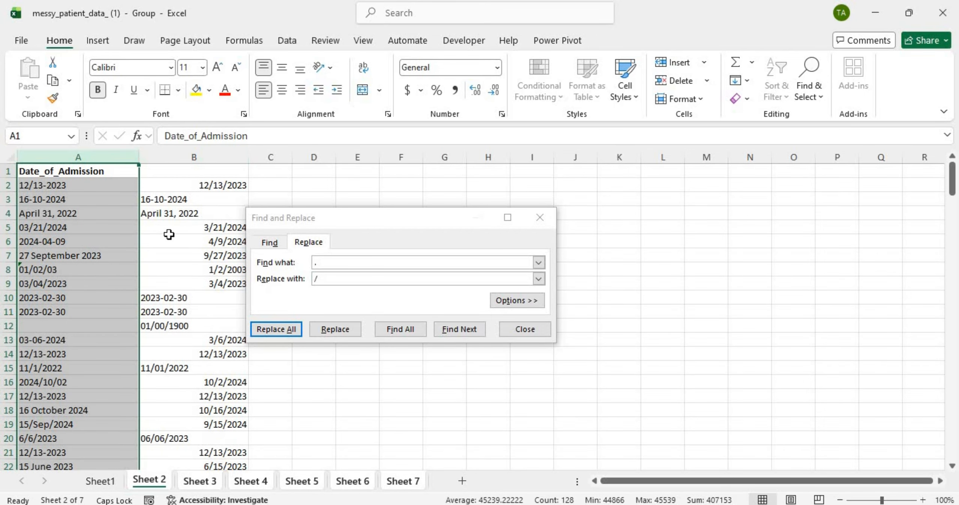
pyautogui.scroll(-20, 176, 319)
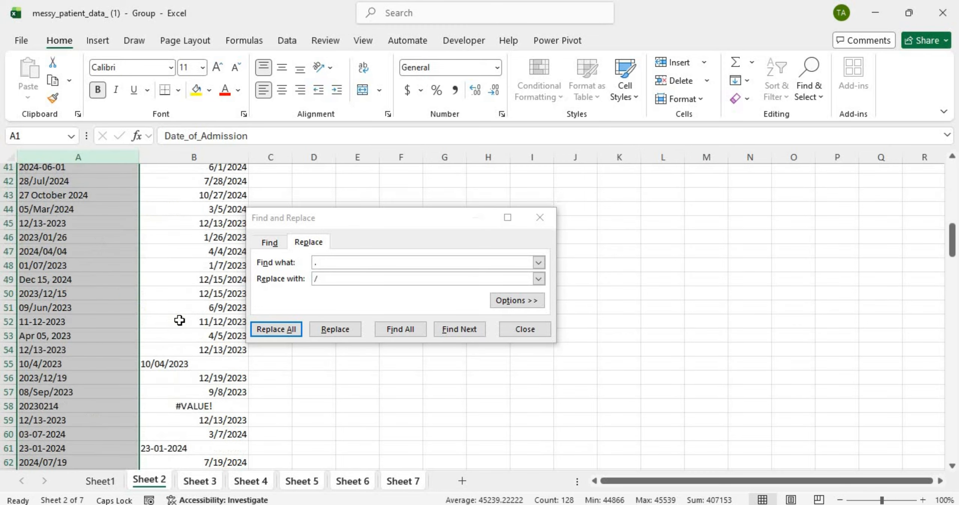
pyautogui.scroll(20, 180, 320)
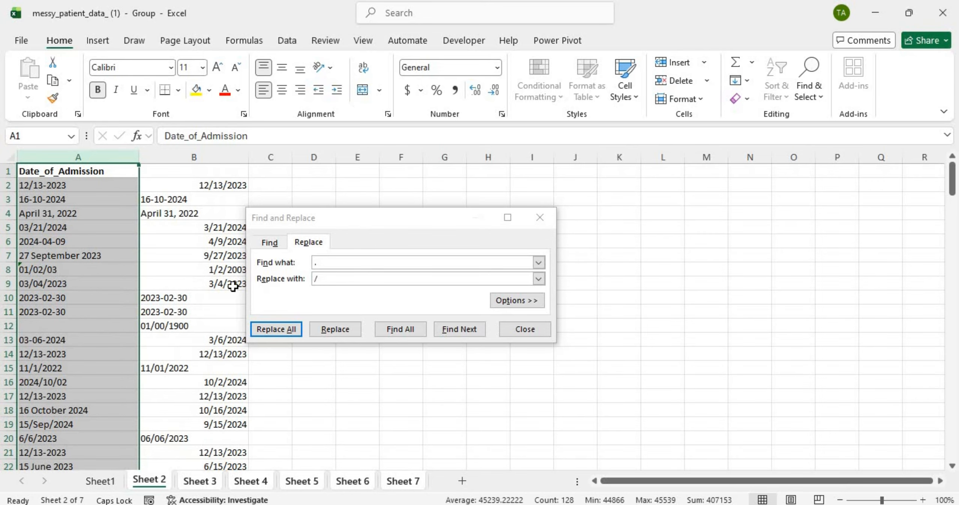
pyautogui.click(539, 217)
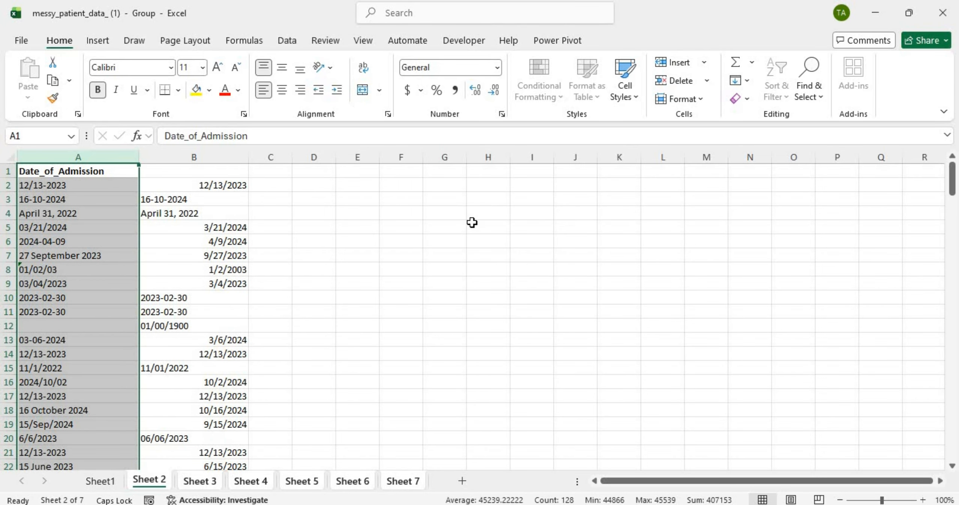
pyautogui.hotkey('ctrl', 'z')
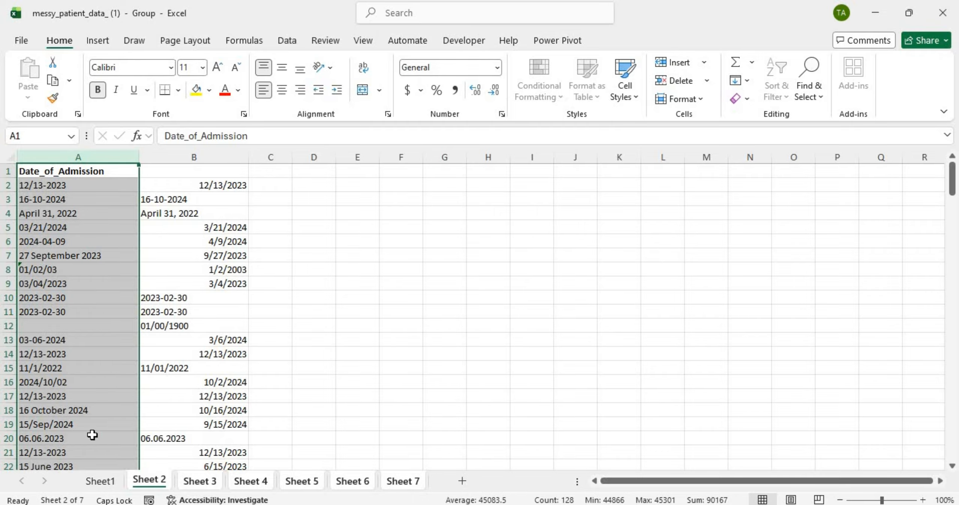
pyautogui.click(88, 434)
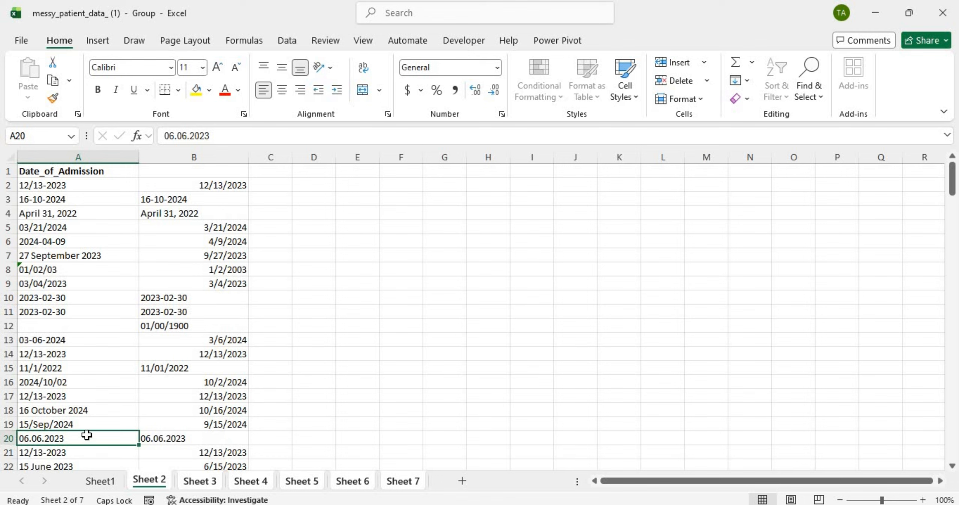
pyautogui.hotkey('ctrl', 'y')
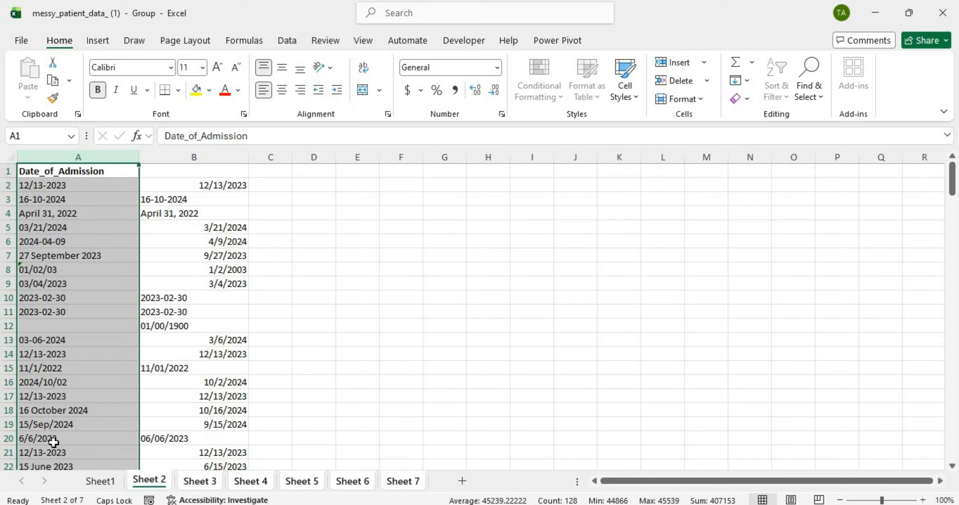
pyautogui.click(181, 442)
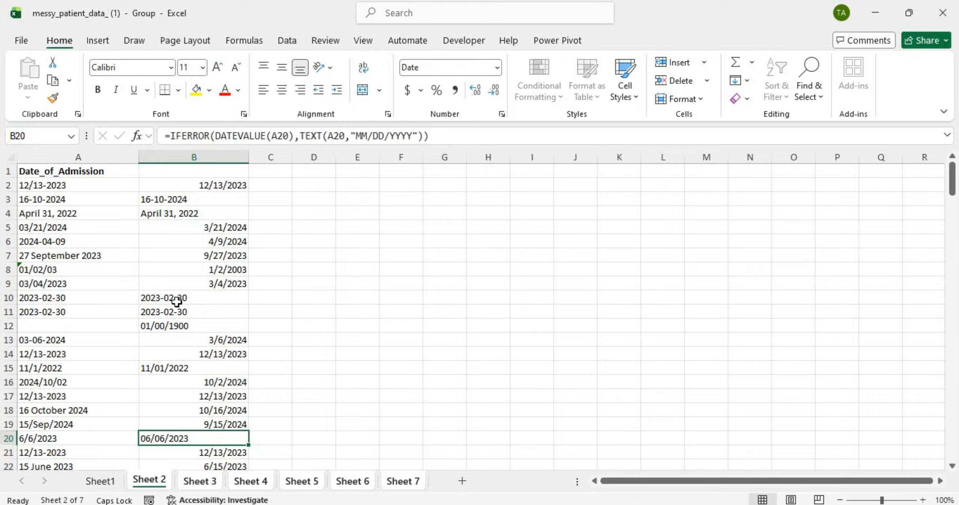
pyautogui.click(42, 341)
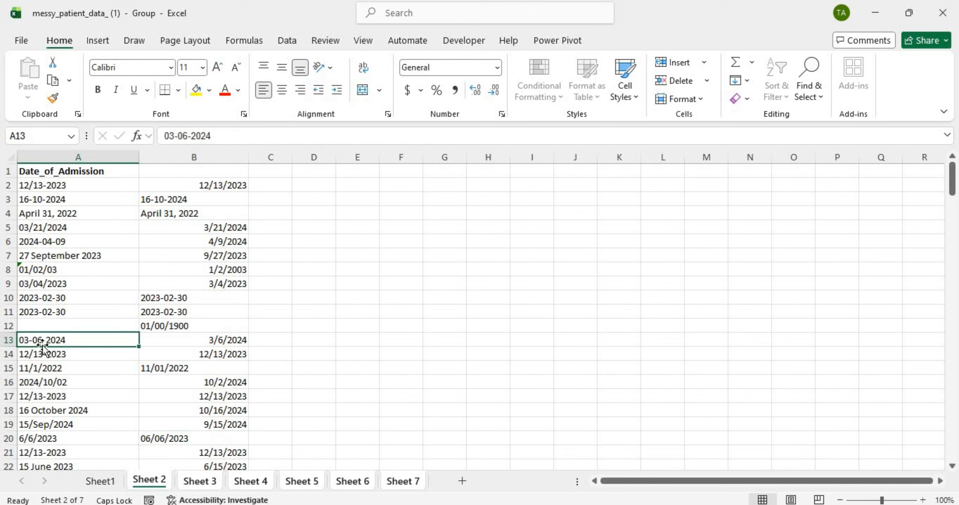
pyautogui.click(203, 339)
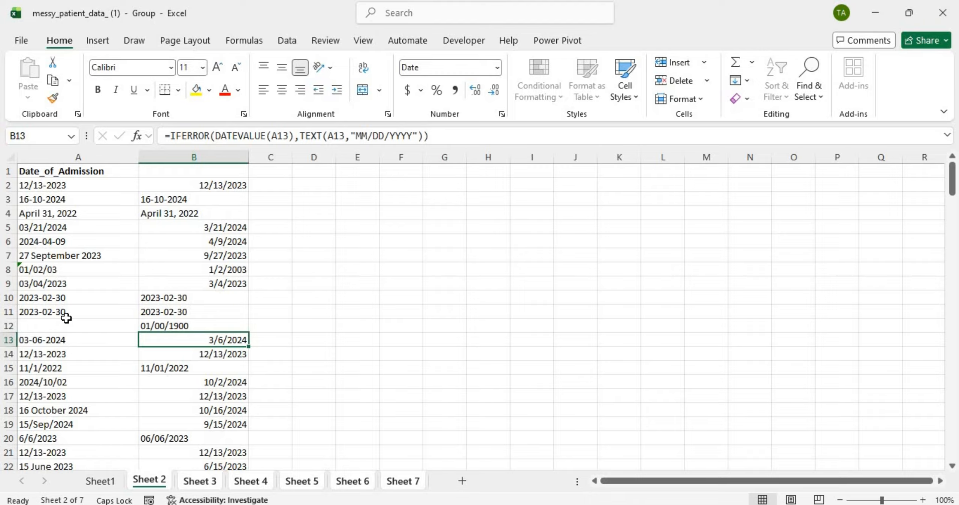
pyautogui.click(88, 154)
# Step: Replace every '-' with '/' in the grouped sheets' date column, making 256 replacements
pyautogui.hotkey('ctrl', 'f')
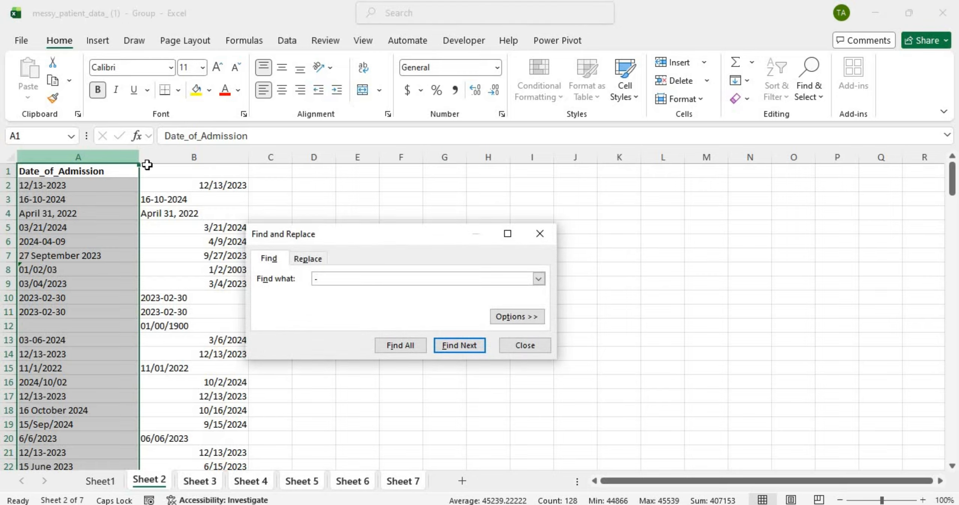
pyautogui.click(304, 256)
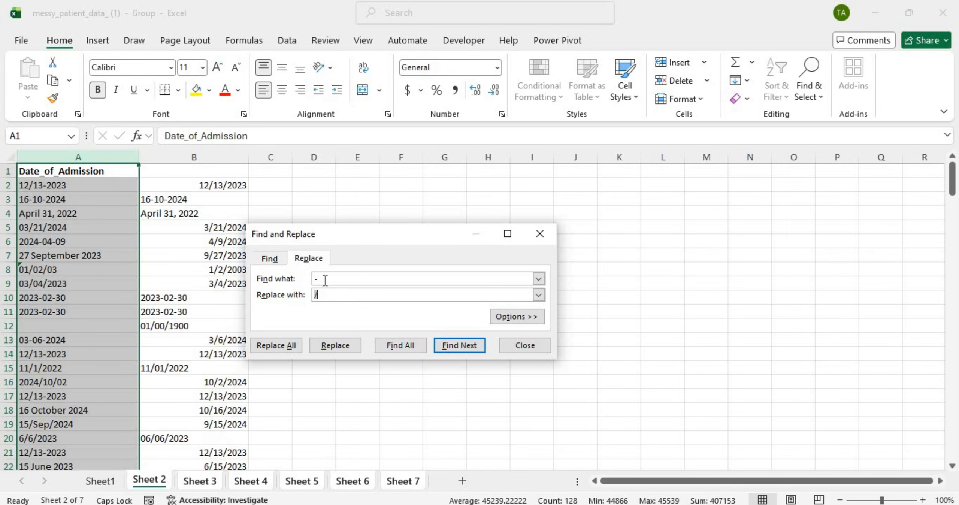
pyautogui.click(278, 344)
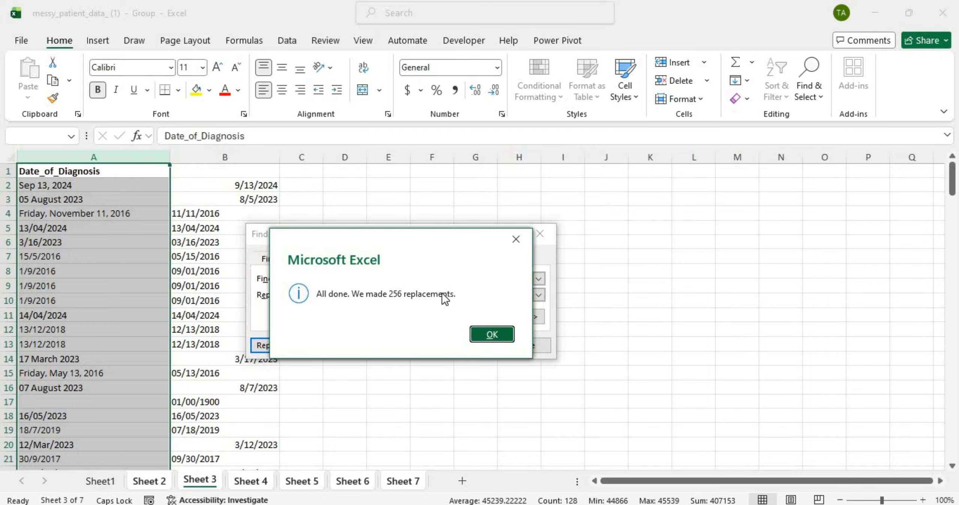
pyautogui.click(491, 334)
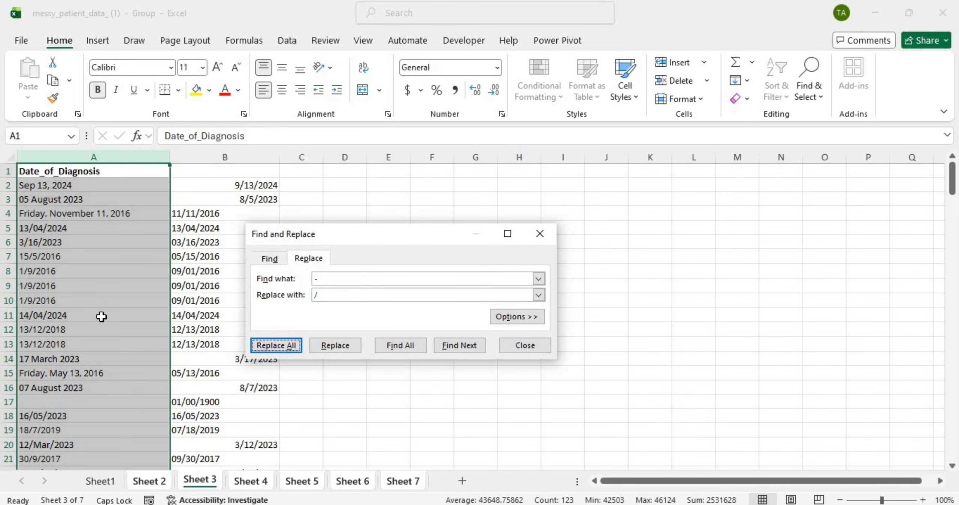
# Step: Scroll Sheet 3's slash-converted diagnosis dates, then click its tab to ungroup the sheets
pyautogui.scroll(-13, 101, 317)
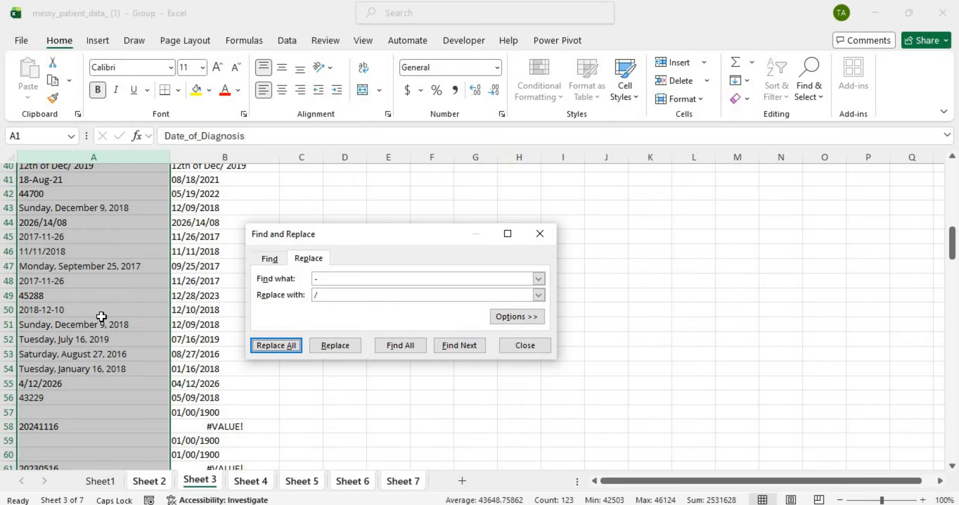
pyautogui.scroll(3, 102, 316)
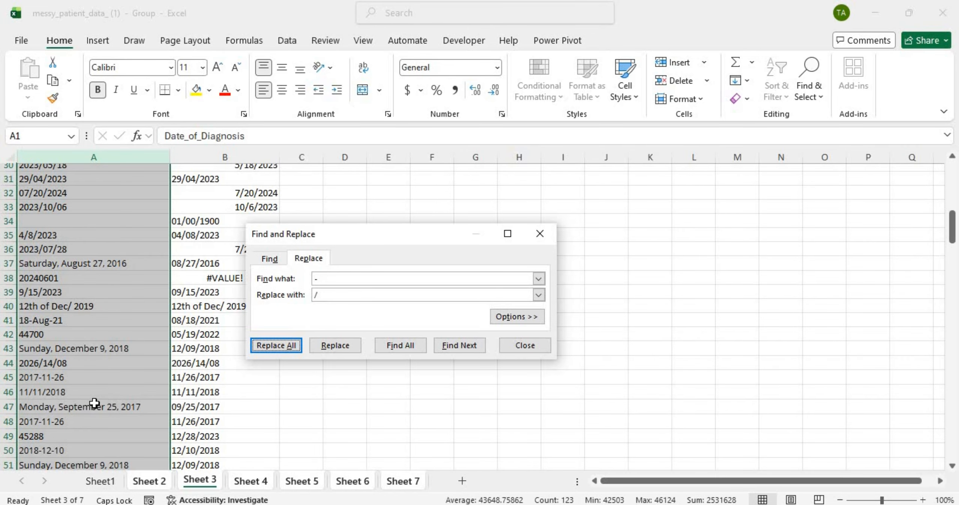
pyautogui.scroll(-8, 94, 402)
pyautogui.scroll(-20, 94, 403)
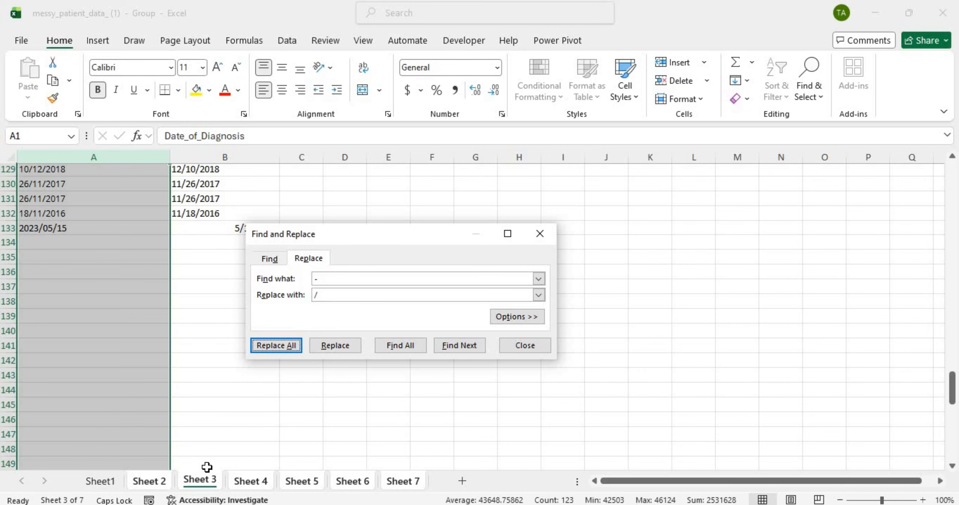
pyautogui.click(206, 467)
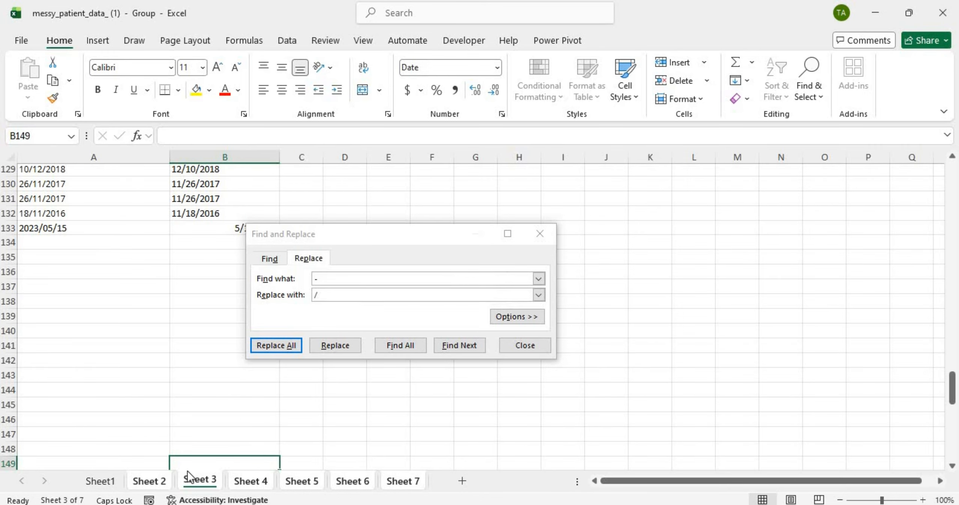
pyautogui.scroll(20, 144, 408)
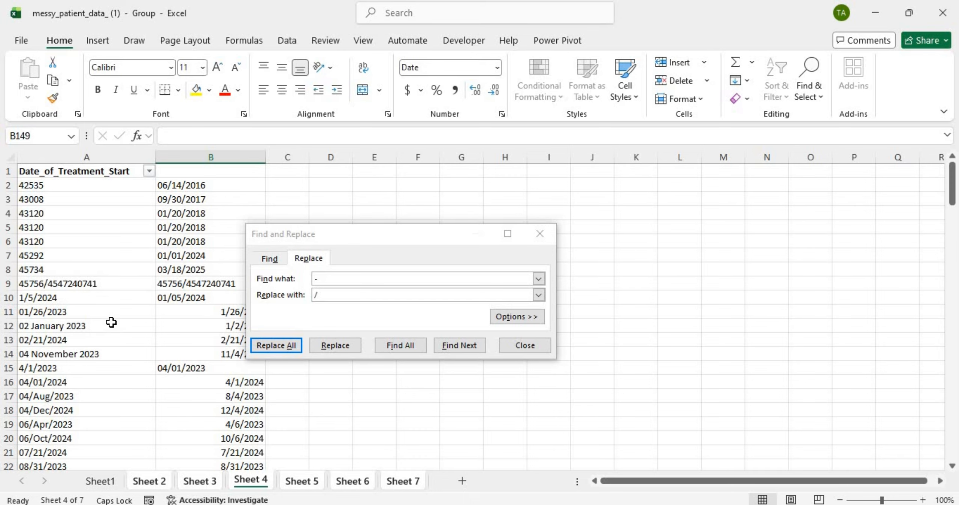
# Step: Scroll through Sheet 4's treatment start dates and Sheet 5's surgery dates
pyautogui.scroll(-20, 111, 323)
pyautogui.scroll(-10, 111, 322)
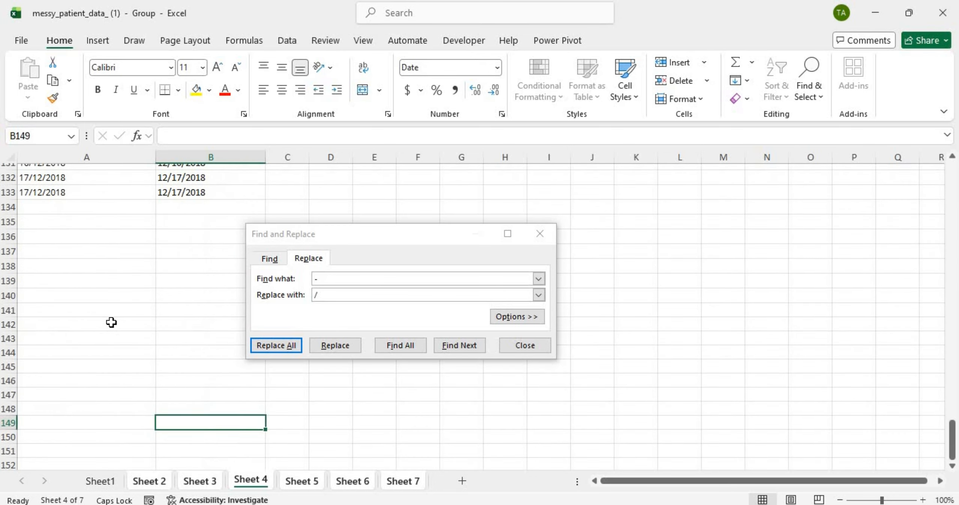
pyautogui.scroll(20, 112, 322)
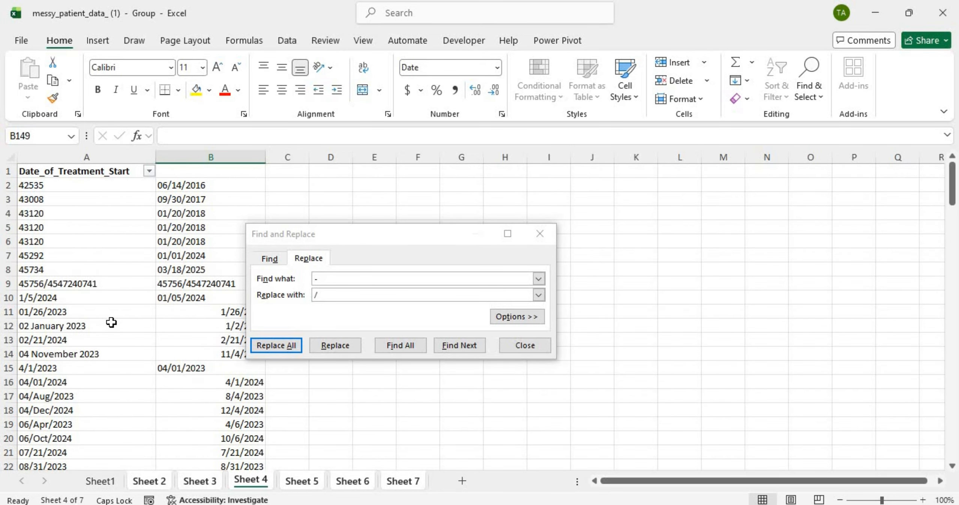
pyautogui.scroll(-20, 112, 322)
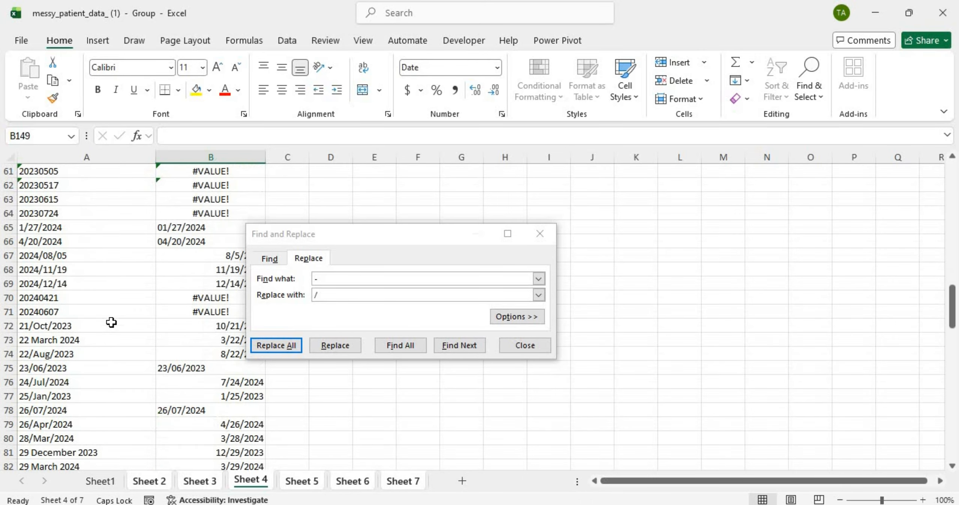
pyautogui.scroll(-3, 111, 323)
pyautogui.scroll(20, 111, 322)
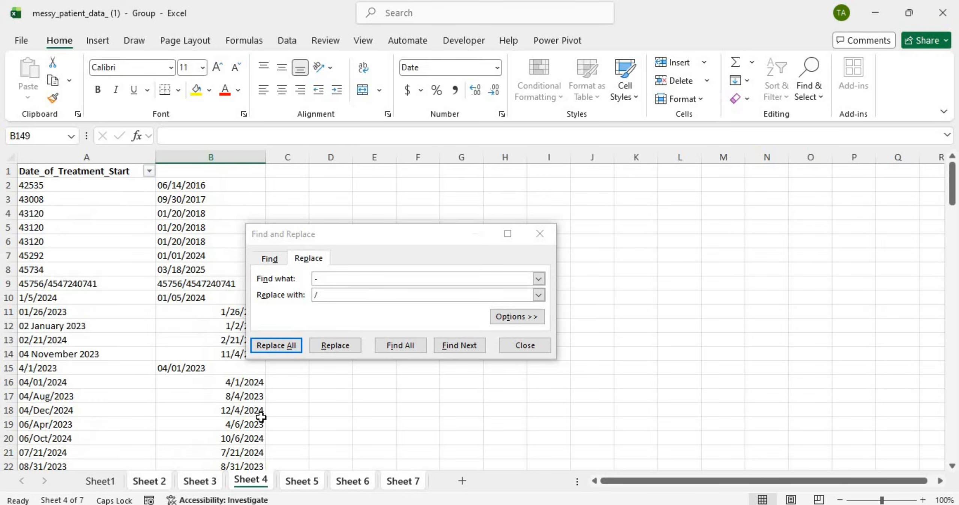
pyautogui.click(300, 481)
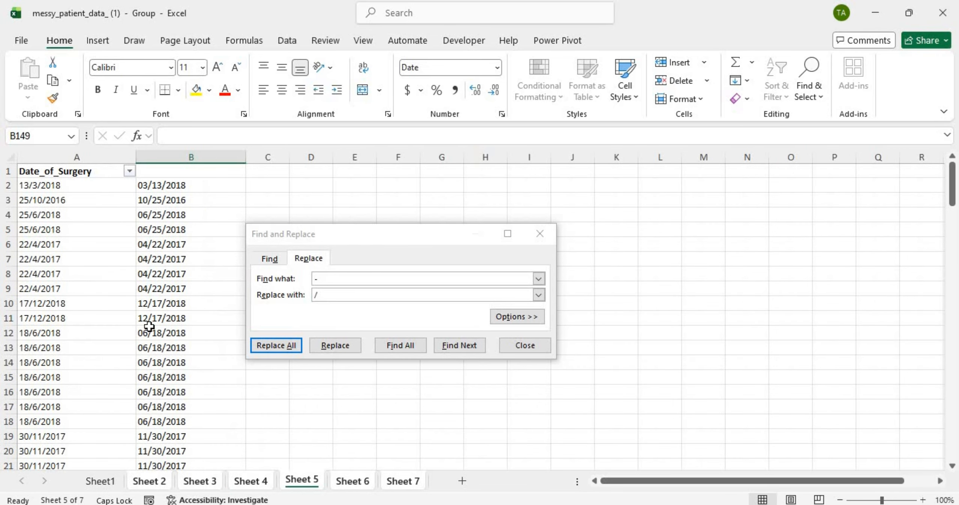
pyautogui.scroll(-20, 146, 320)
pyautogui.scroll(17, 149, 320)
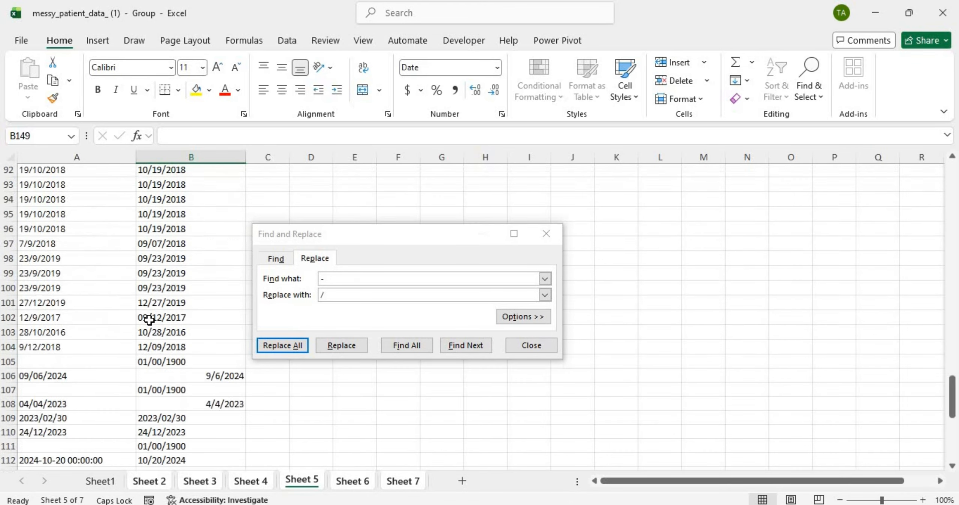
pyautogui.scroll(-6, 149, 320)
pyautogui.scroll(-3, 149, 320)
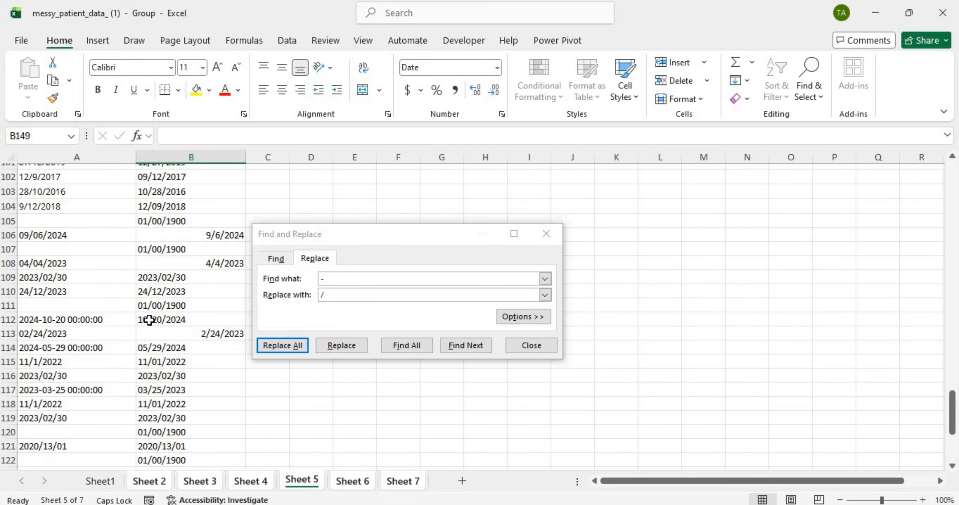
pyautogui.scroll(-20, 149, 320)
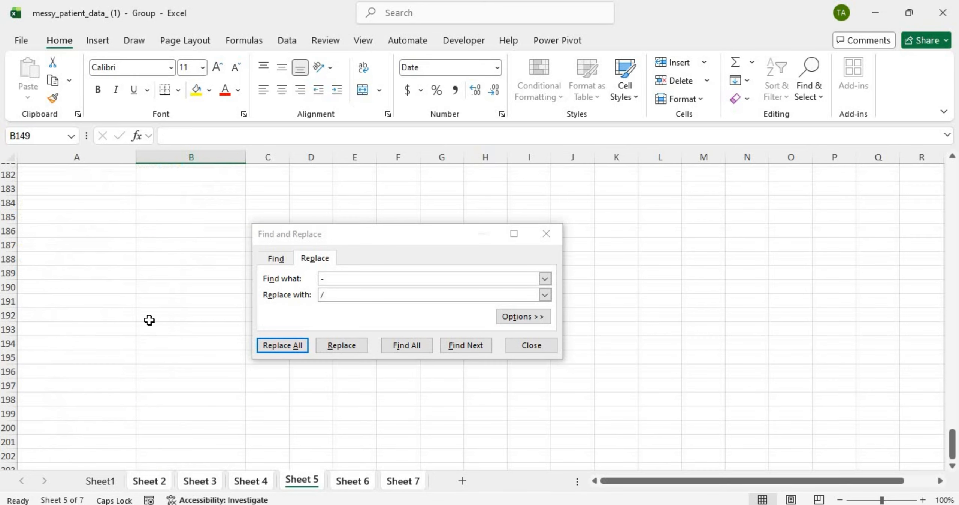
pyautogui.scroll(20, 149, 321)
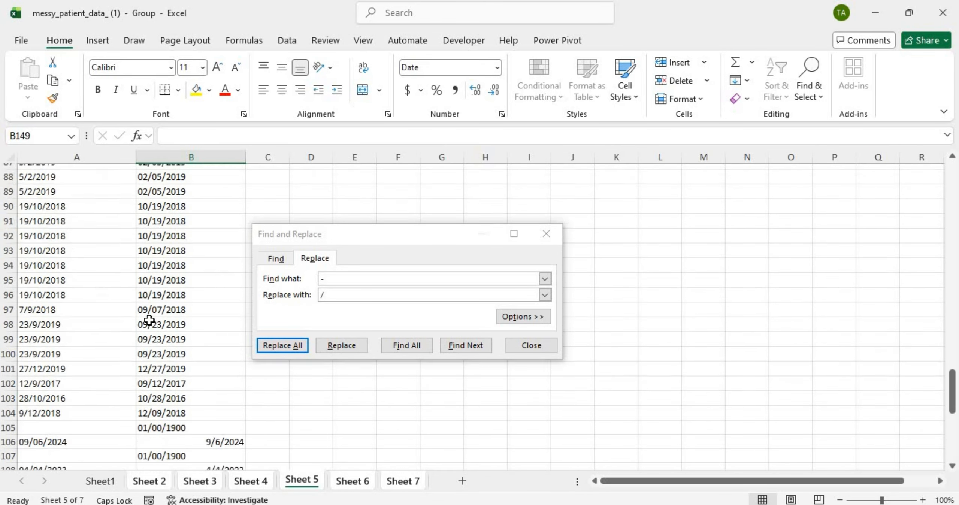
# Step: Scroll through Sheet 6's discharge dates, then bring up Sheet 7's follow-up visit dates
pyautogui.click(354, 484)
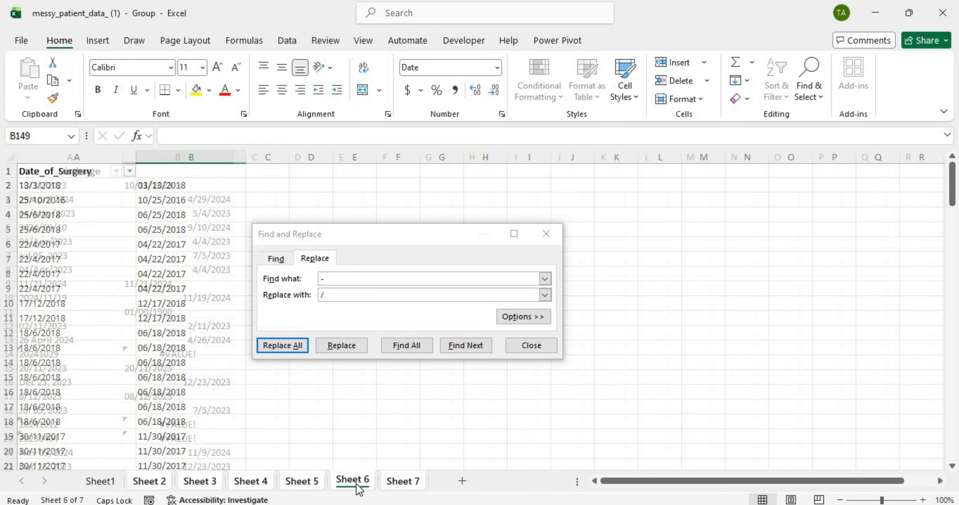
pyautogui.scroll(-20, 178, 386)
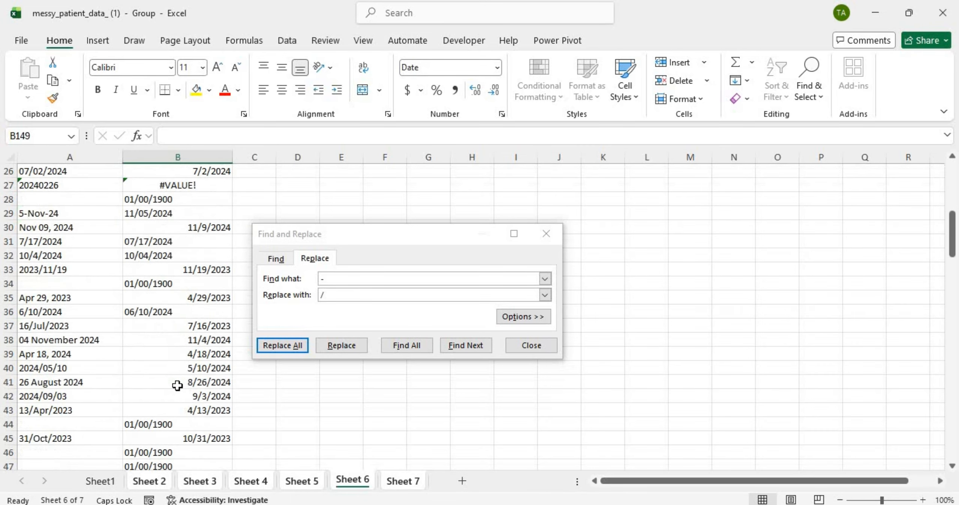
pyautogui.scroll(-8, 177, 385)
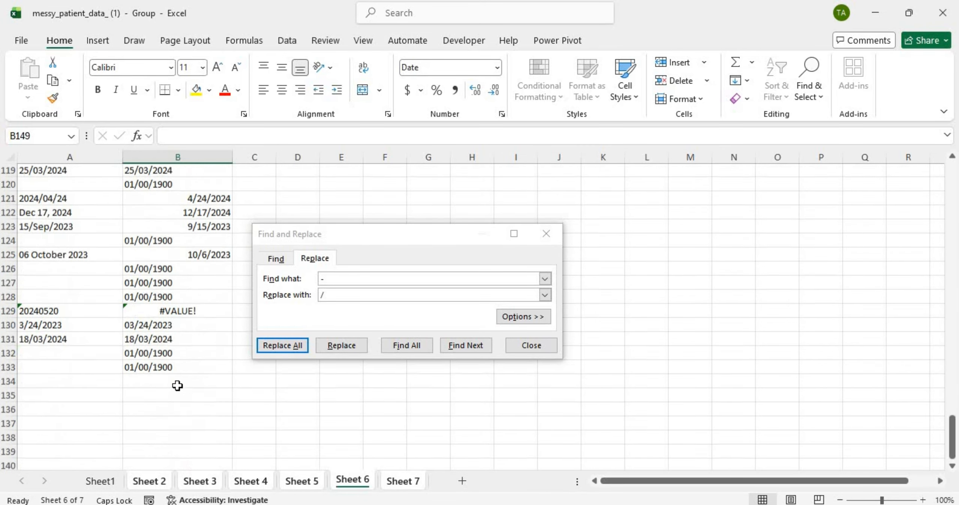
pyautogui.scroll(20, 177, 385)
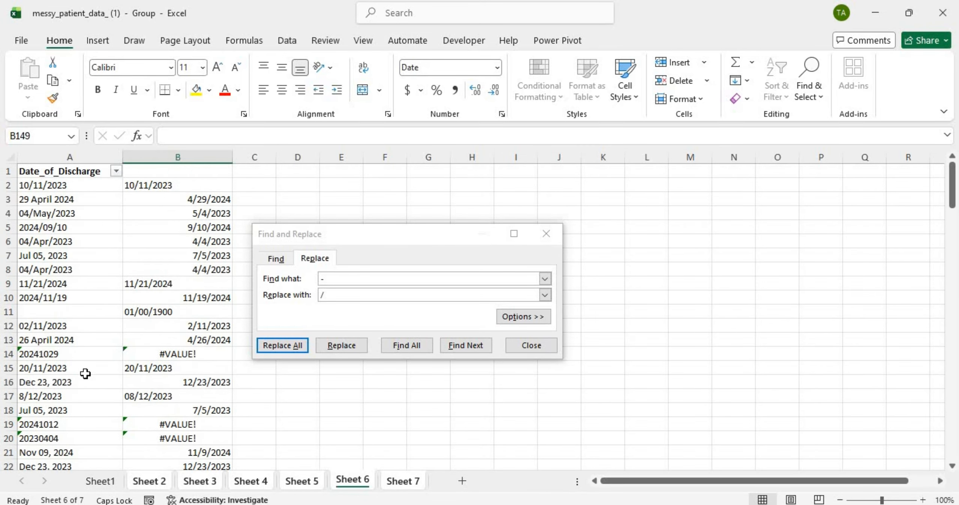
pyautogui.scroll(-8, 85, 376)
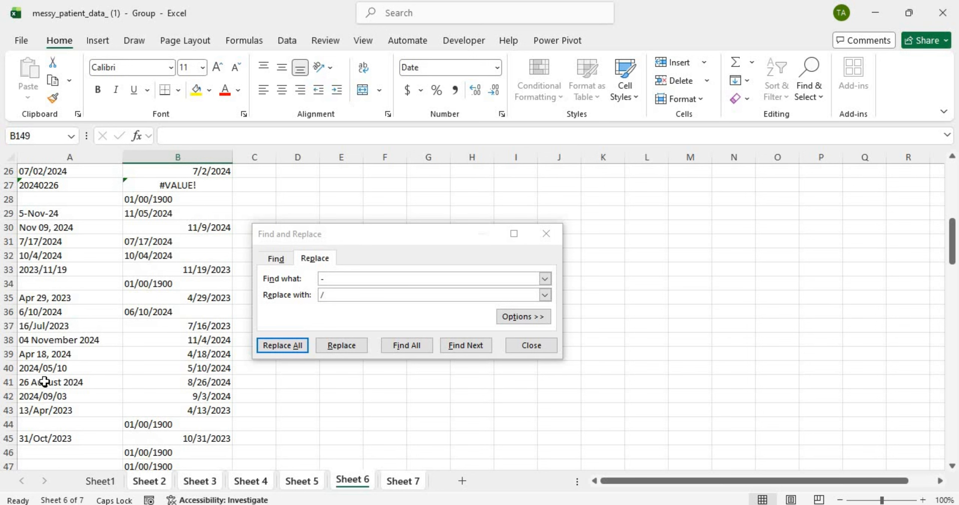
pyautogui.scroll(8, 45, 382)
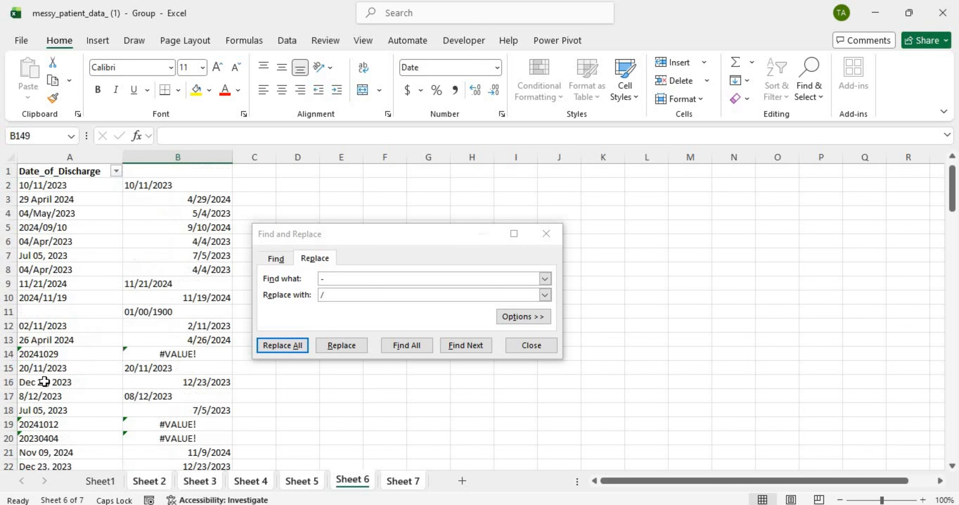
pyautogui.click(399, 481)
# Step: Return to Sheet 2's Date_of_Admission data and close the Find and Replace dialog
pyautogui.scroll(-20, 130, 396)
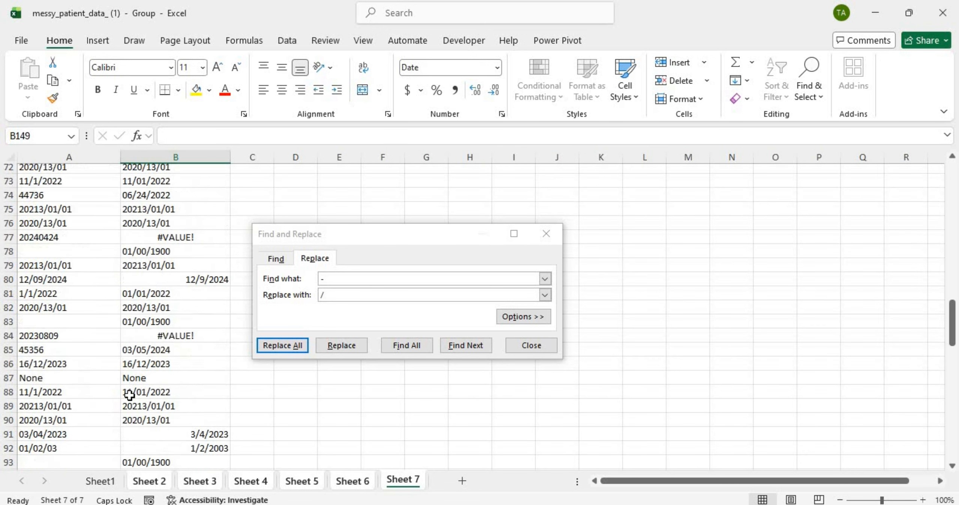
pyautogui.scroll(20, 129, 396)
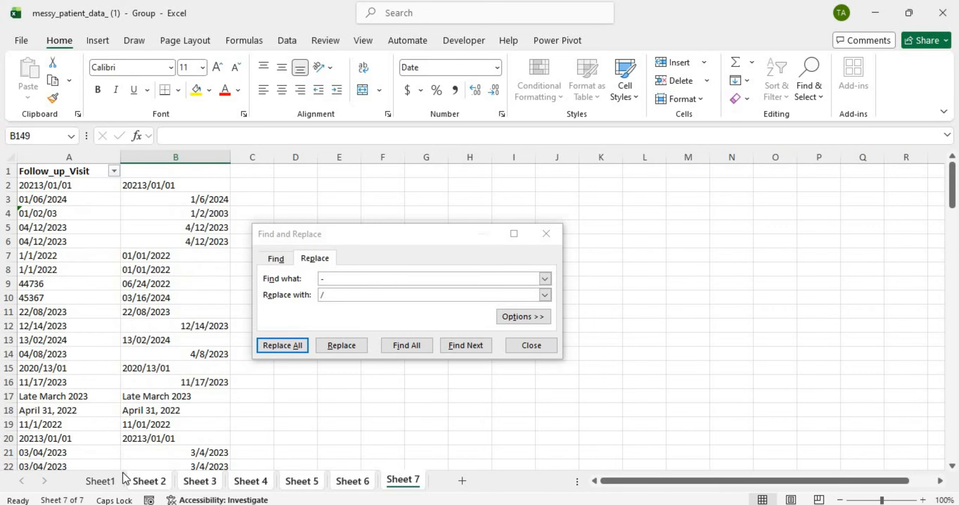
pyautogui.click(146, 481)
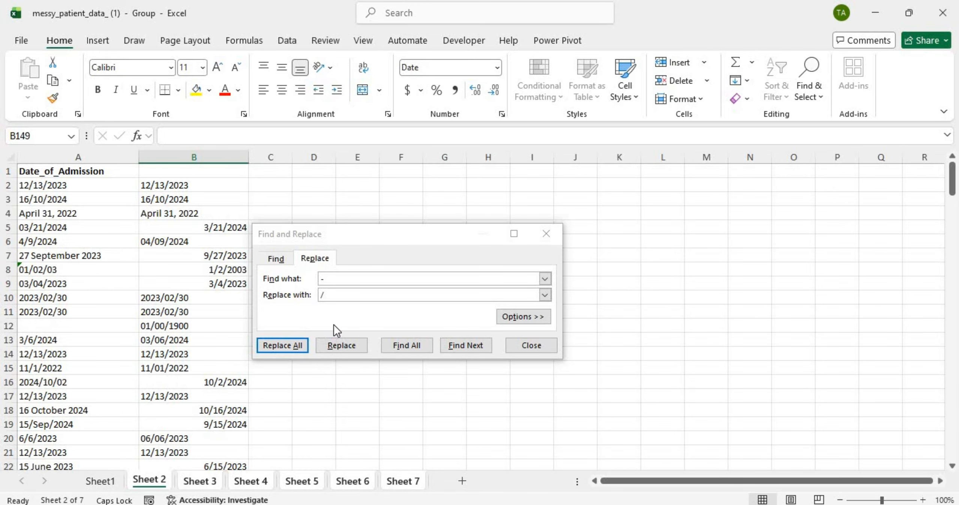
pyautogui.click(549, 237)
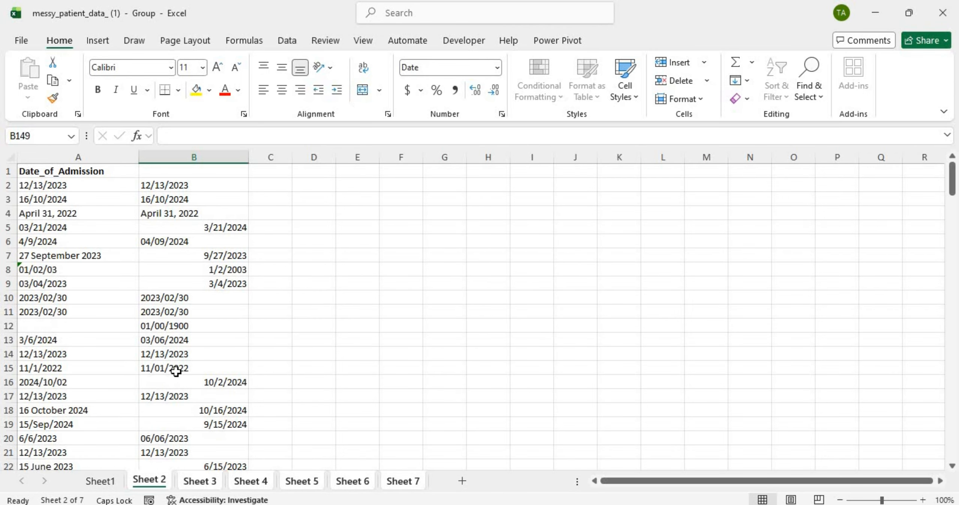
# Step: Enter =ISERROR(B2) in C2 and fill it down column C
pyautogui.write('=')
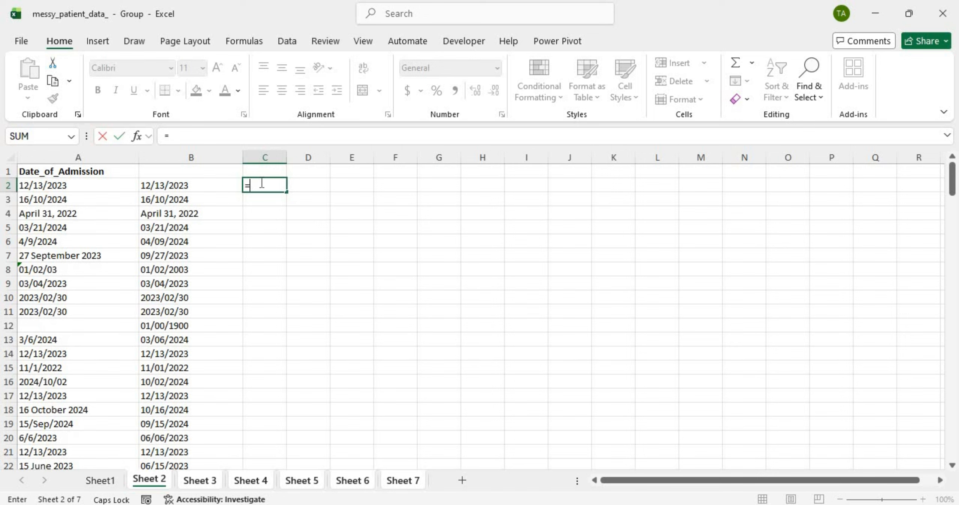
pyautogui.write('IS')
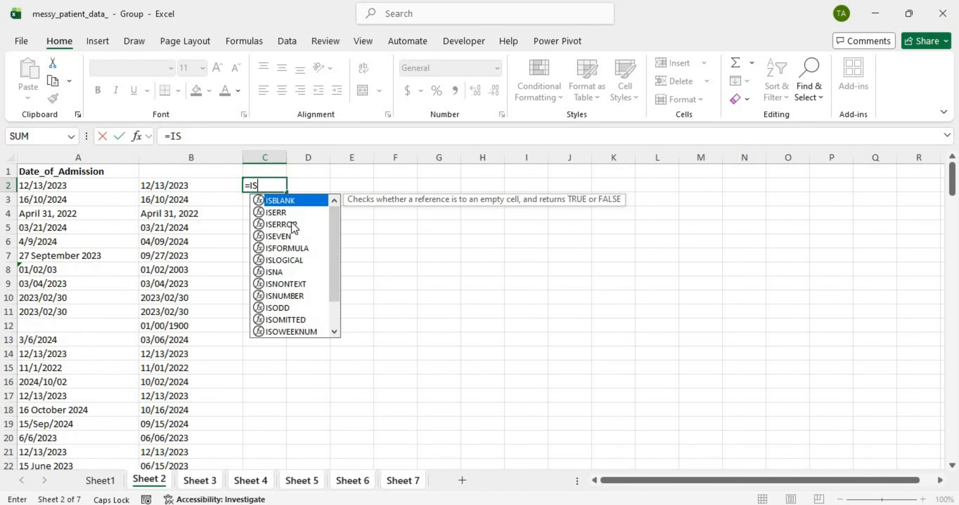
pyautogui.doubleClick(295, 225)
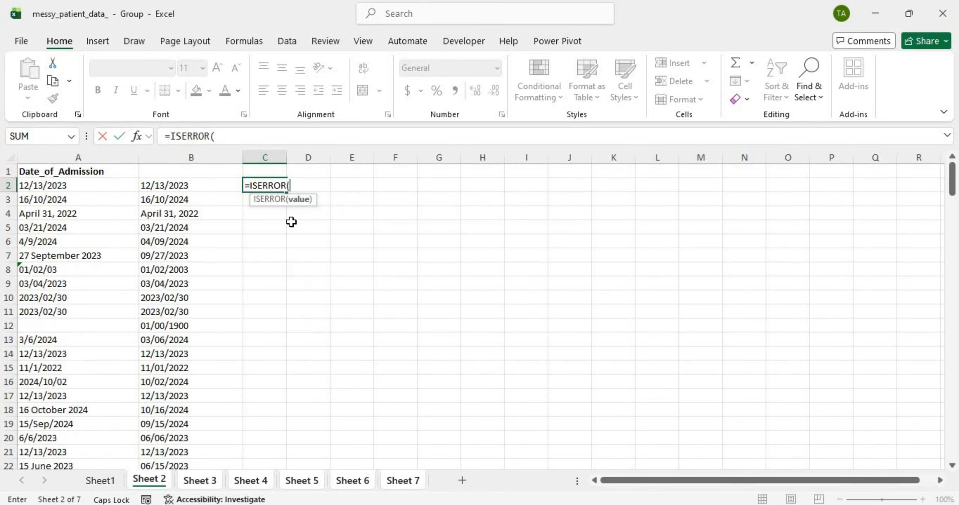
pyautogui.click(204, 185)
pyautogui.write(')')
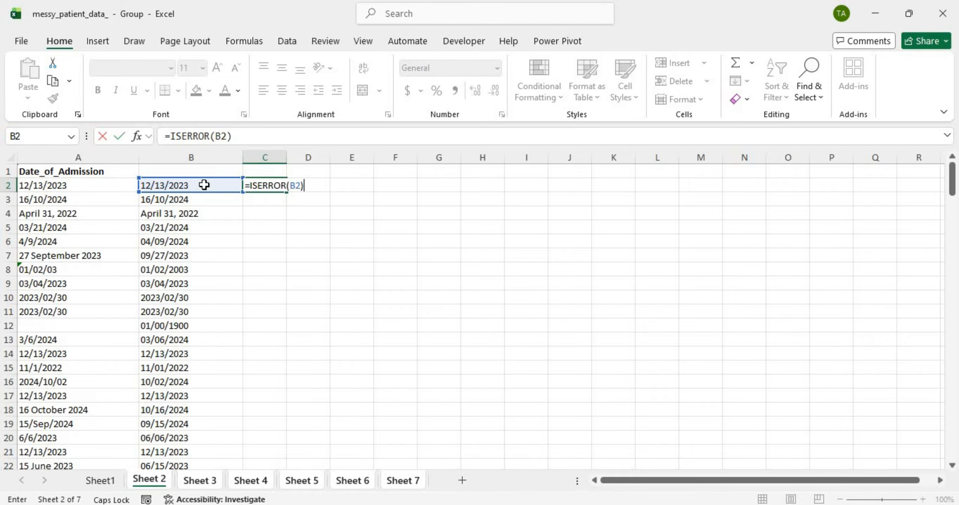
pyautogui.press('Return')
pyautogui.click(285, 185)
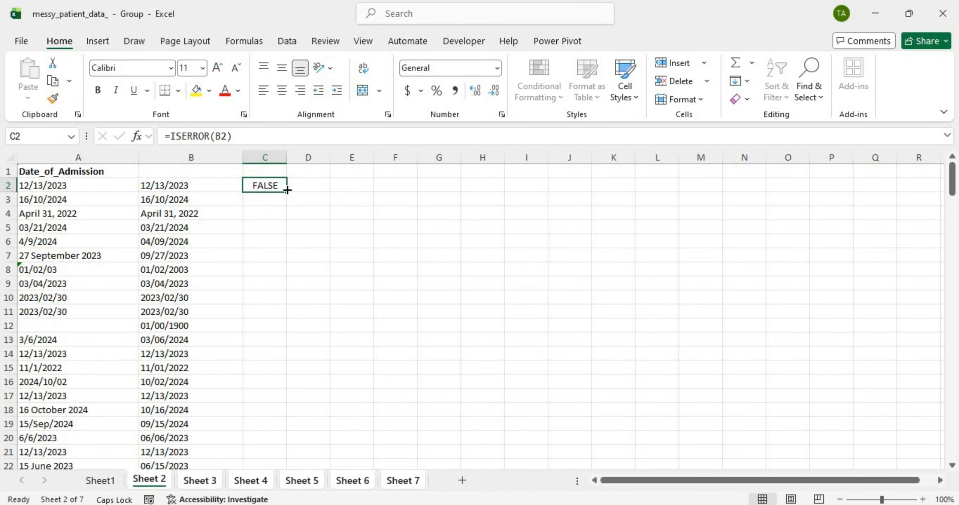
pyautogui.doubleClick(287, 192)
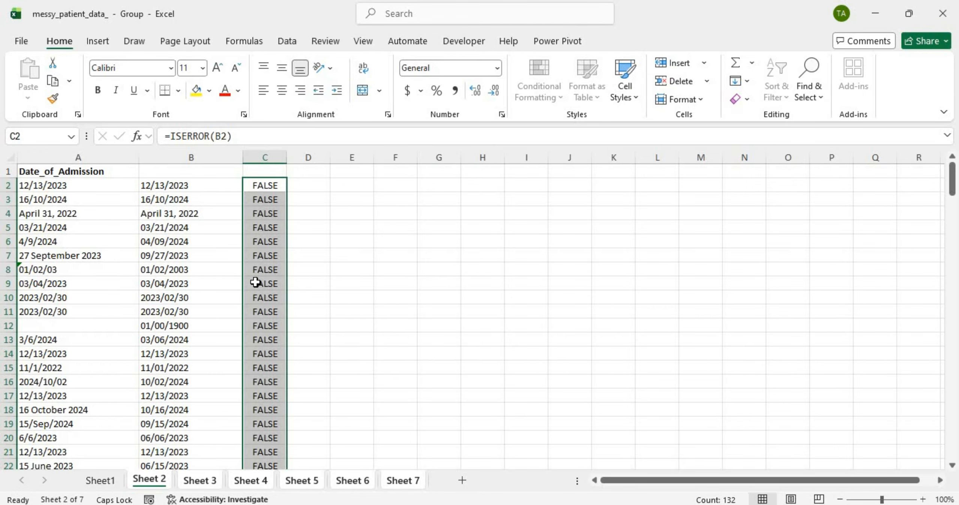
pyautogui.scroll(-20, 255, 281)
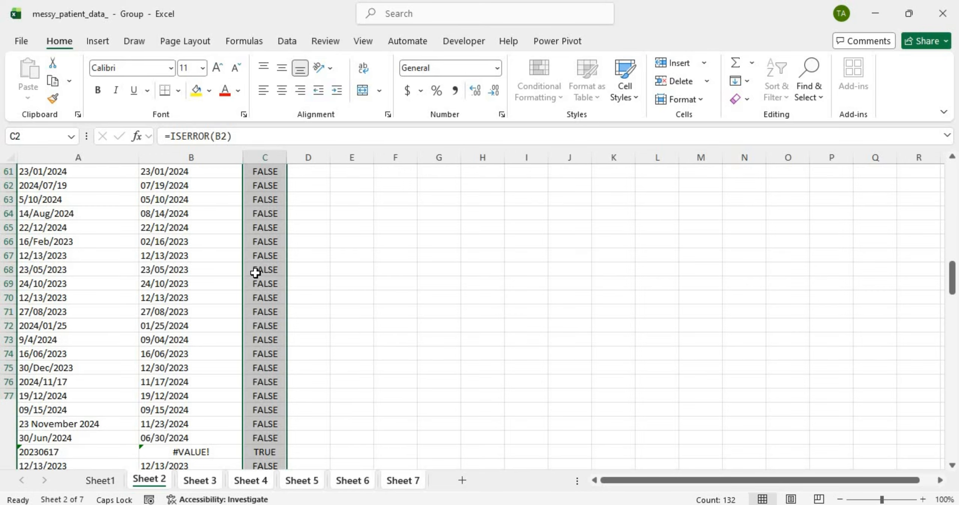
pyautogui.scroll(4, 256, 273)
# Step: Inspect row 58, where B58's #VALUE! from the raw 20230214 in A58 is flagged TRUE
pyautogui.click(192, 311)
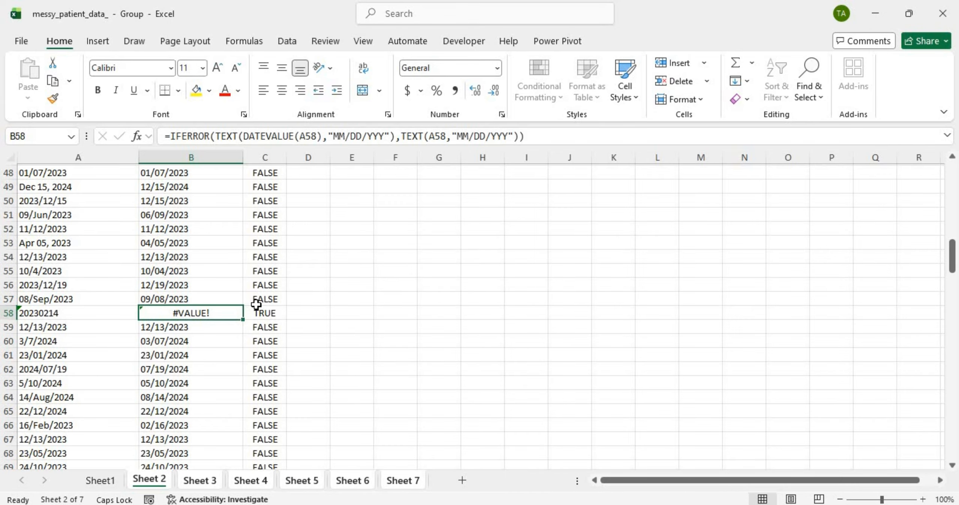
pyautogui.click(269, 316)
pyautogui.press('Left')
pyautogui.press('Left')
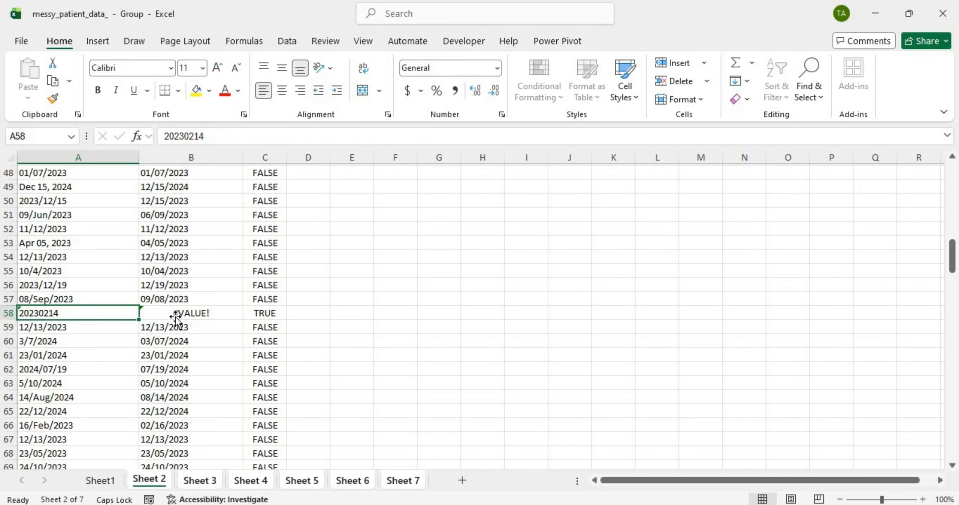
pyautogui.click(175, 317)
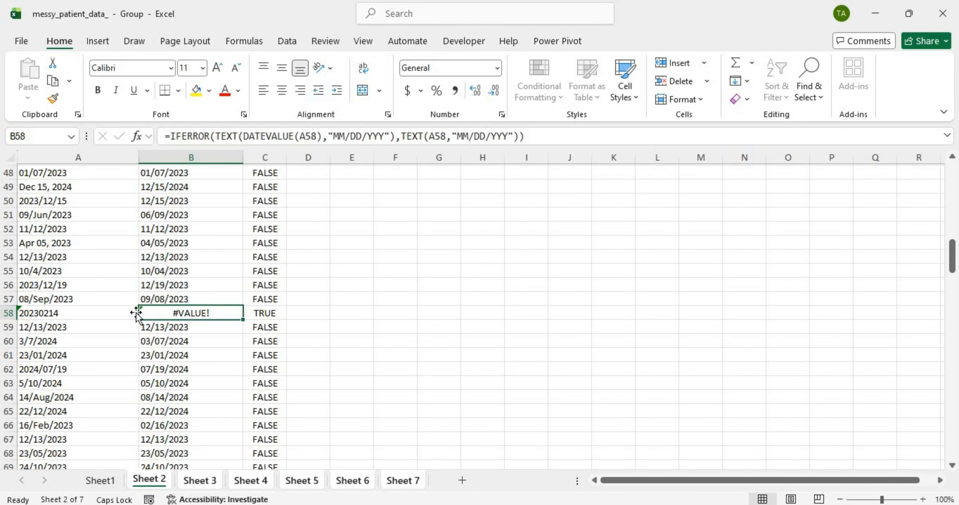
pyautogui.click(70, 312)
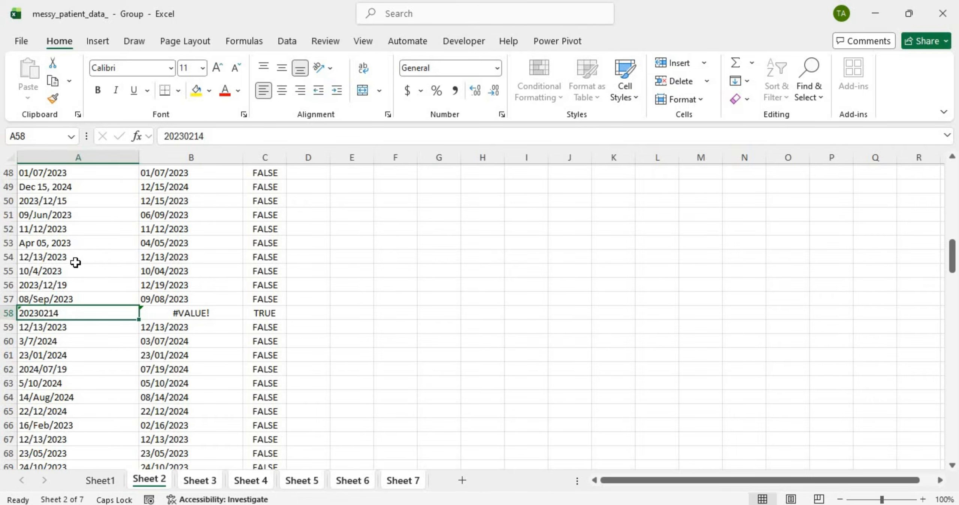
pyautogui.scroll(1, 162, 303)
pyautogui.scroll(15, 165, 307)
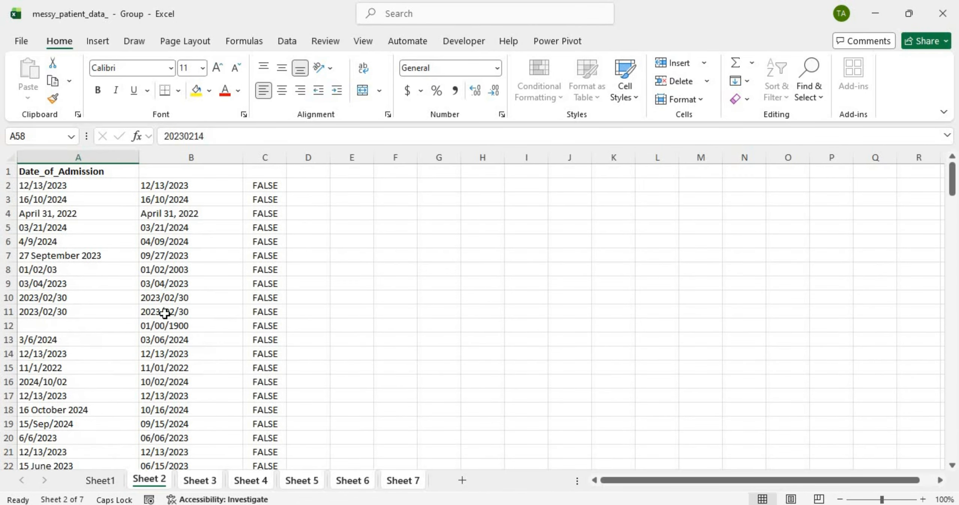
# Step: Wrap C2's check in an IF returning LEFT(A2,4) when B2 is an error
pyautogui.click(278, 186)
pyautogui.doubleClick(278, 186)
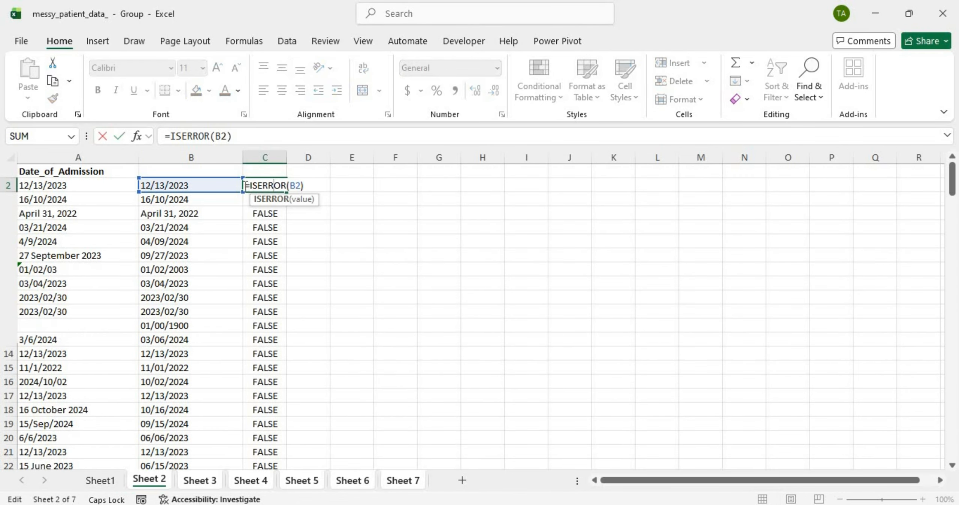
pyautogui.click(248, 185)
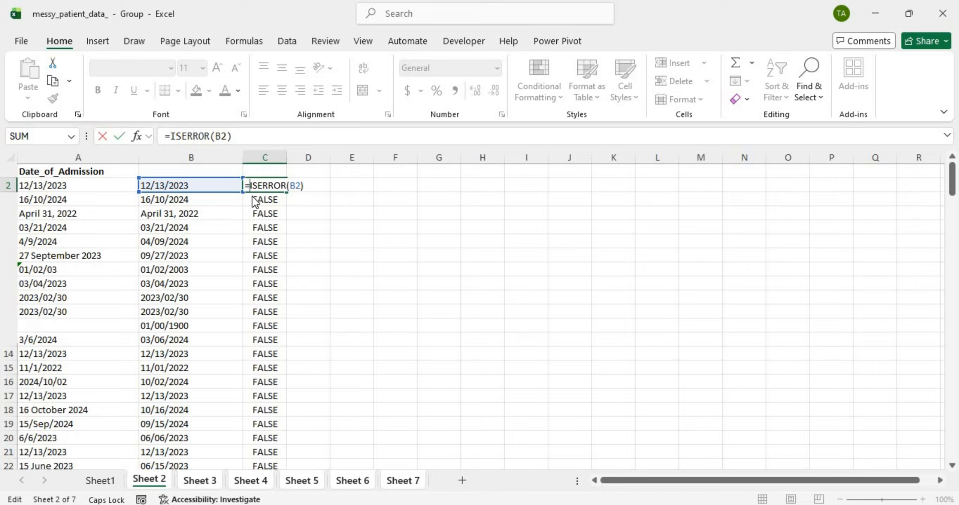
pyautogui.write('IF(')
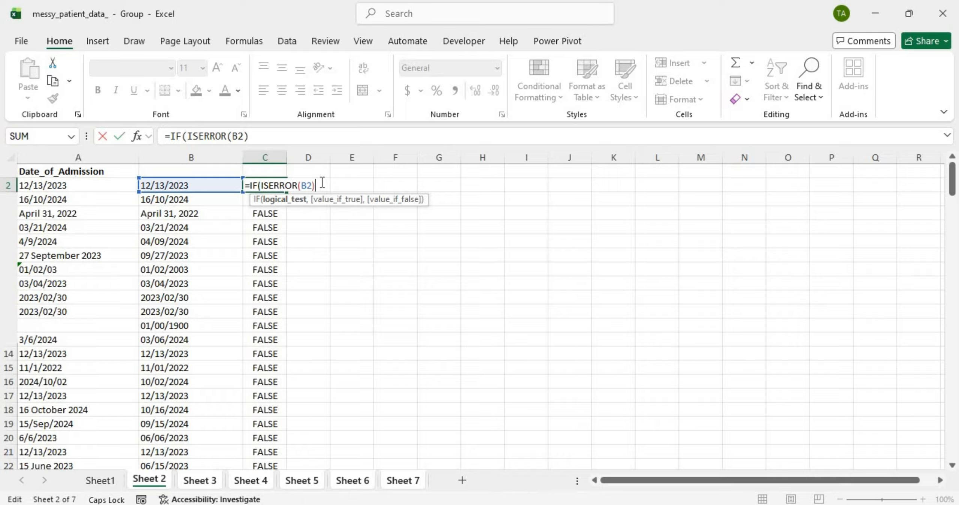
pyautogui.write(',')
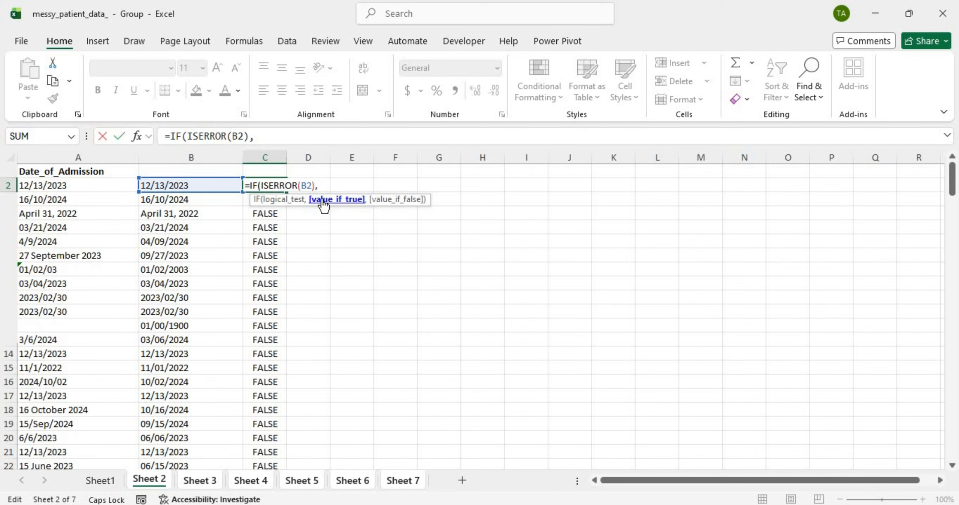
pyautogui.write('L')
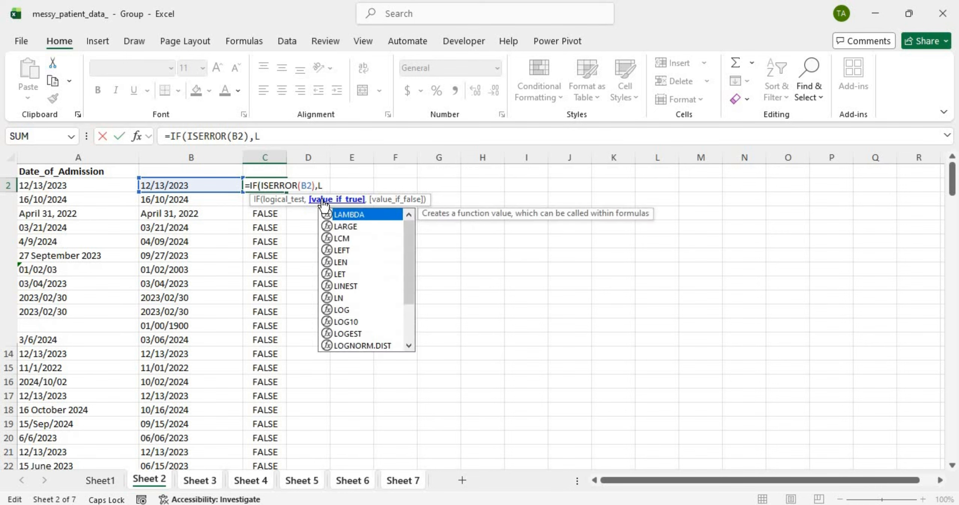
pyautogui.write('EFT(')
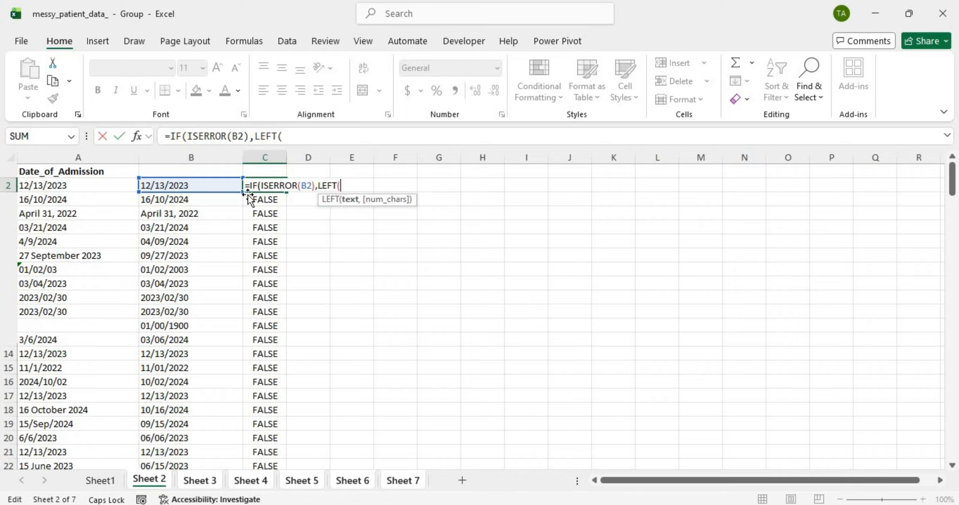
pyautogui.click(103, 184)
pyautogui.write(',')
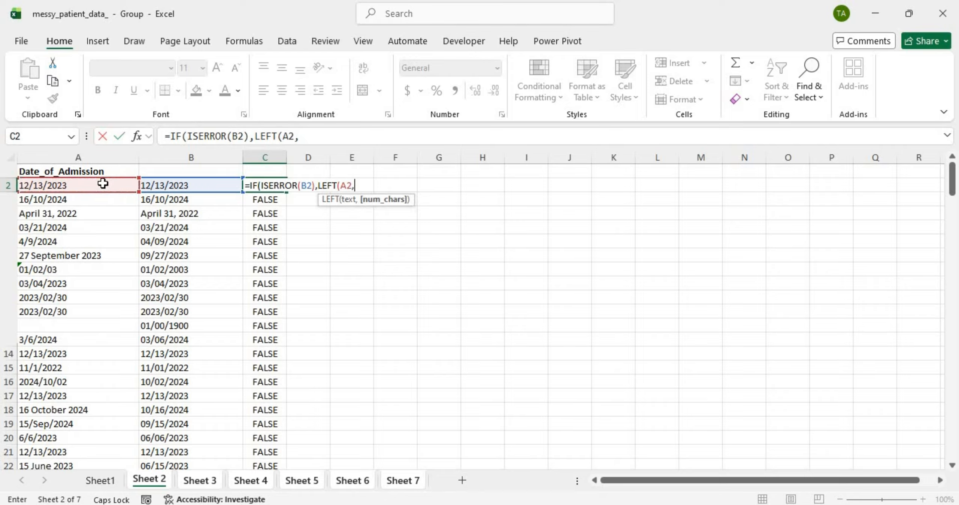
pyautogui.write('4)')
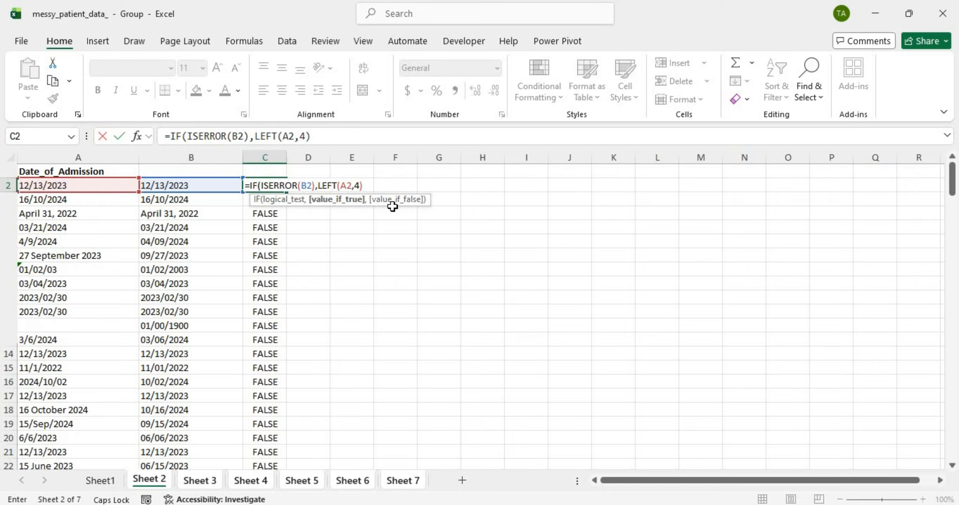
pyautogui.write(')')
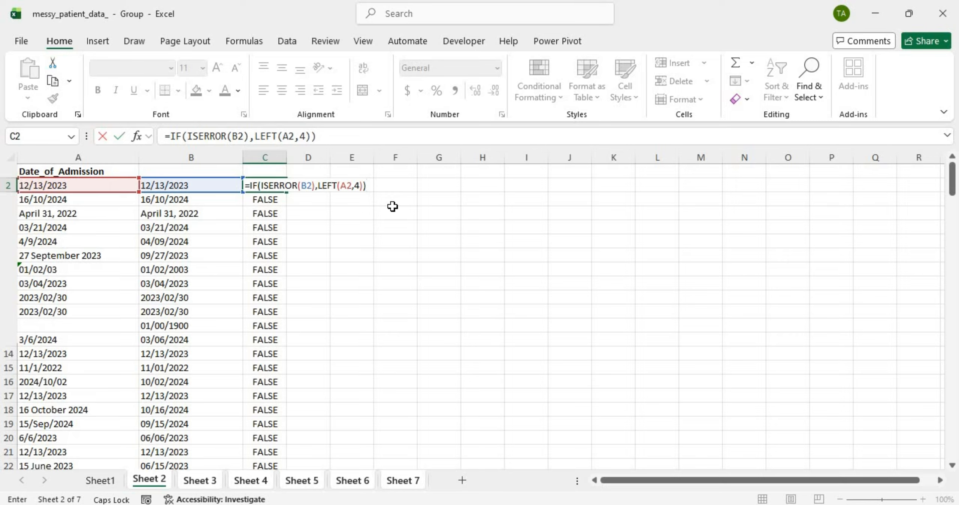
pyautogui.press('Return')
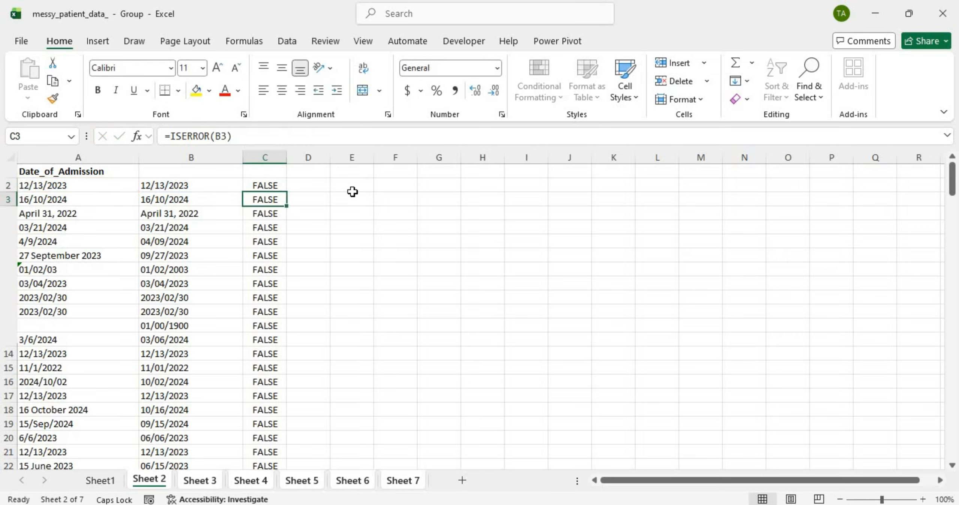
# Step: Add an empty-string fallback so C2 reads =IF(ISERROR(B2),LEFT(A2,4),"")
pyautogui.doubleClick(269, 185)
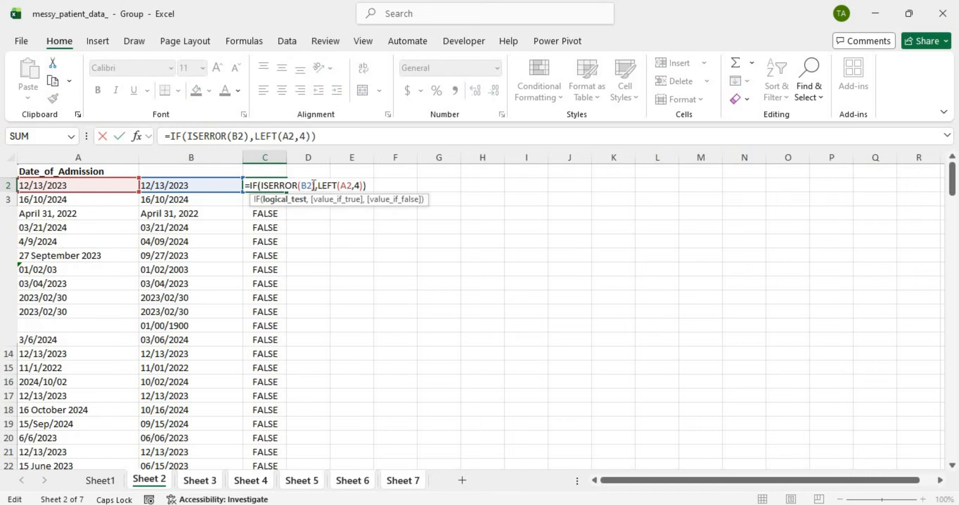
pyautogui.click(362, 186)
pyautogui.press('End')
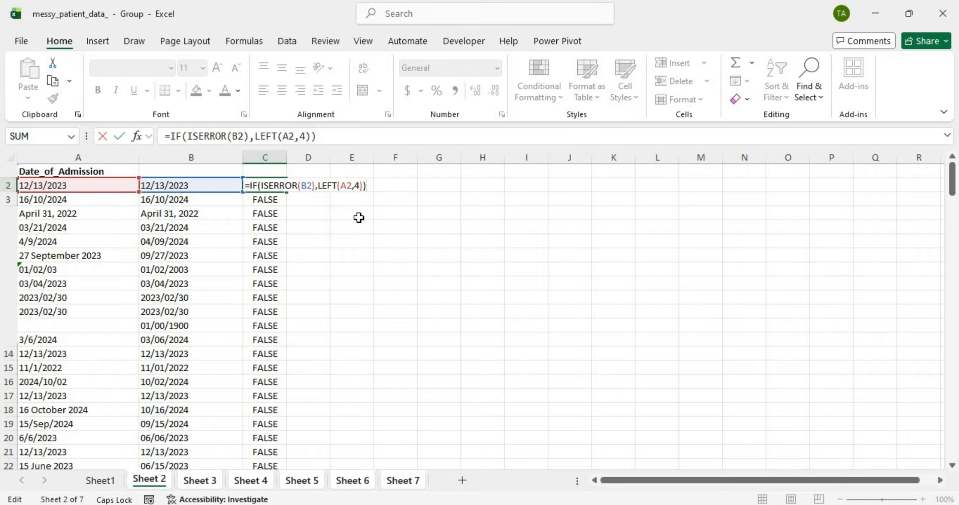
pyautogui.press('Left')
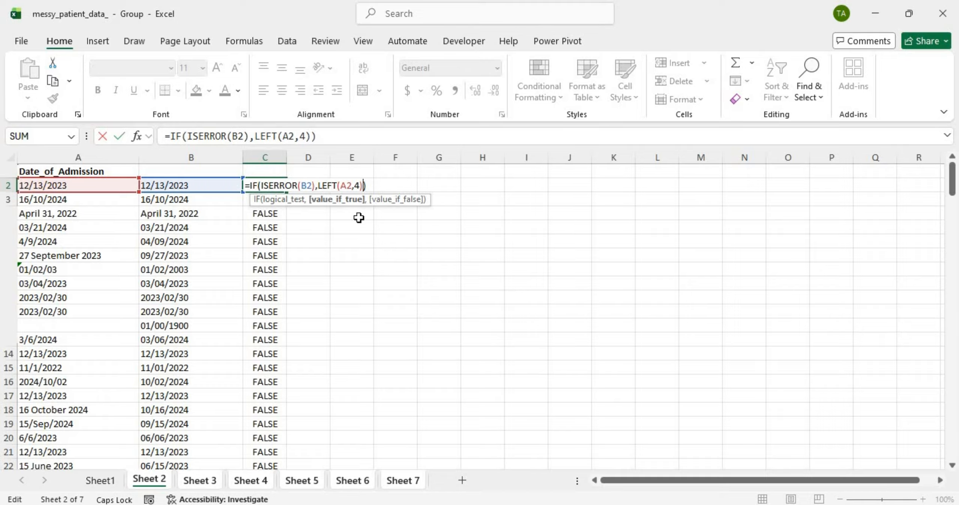
pyautogui.write(',')
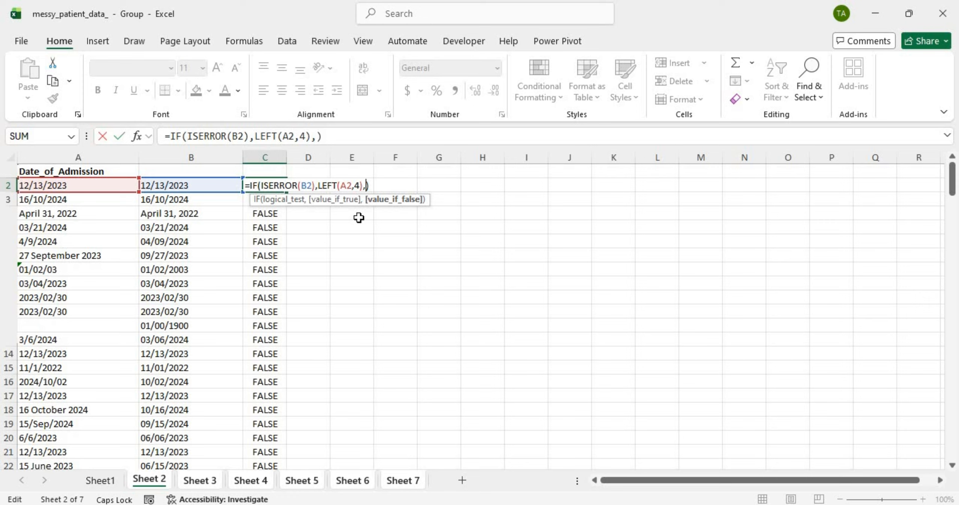
pyautogui.write('""')
pyautogui.press('Return')
pyautogui.click(266, 184)
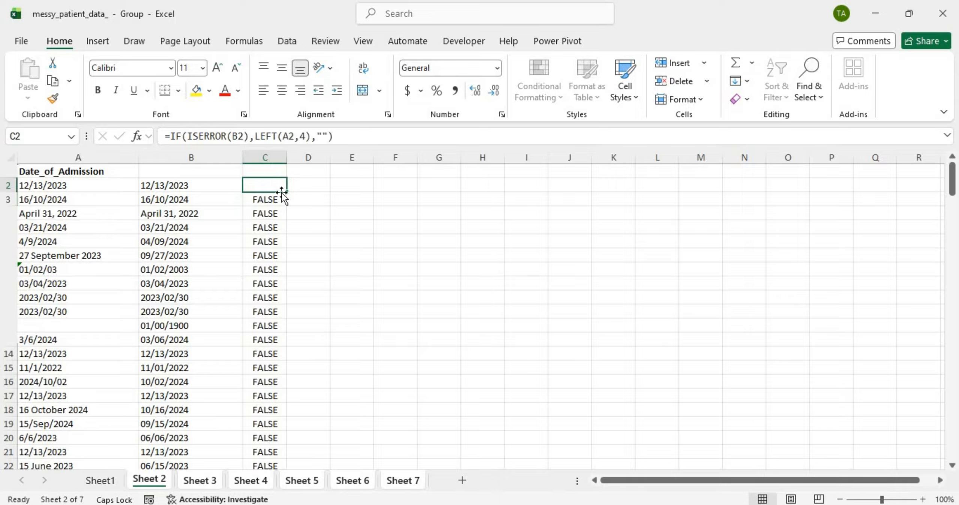
pyautogui.doubleClick(282, 192)
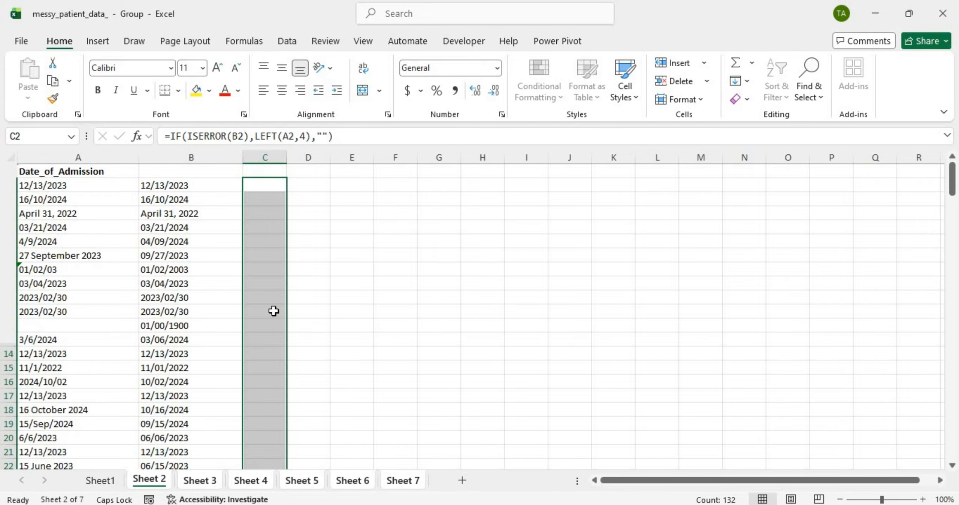
pyautogui.scroll(-18, 274, 310)
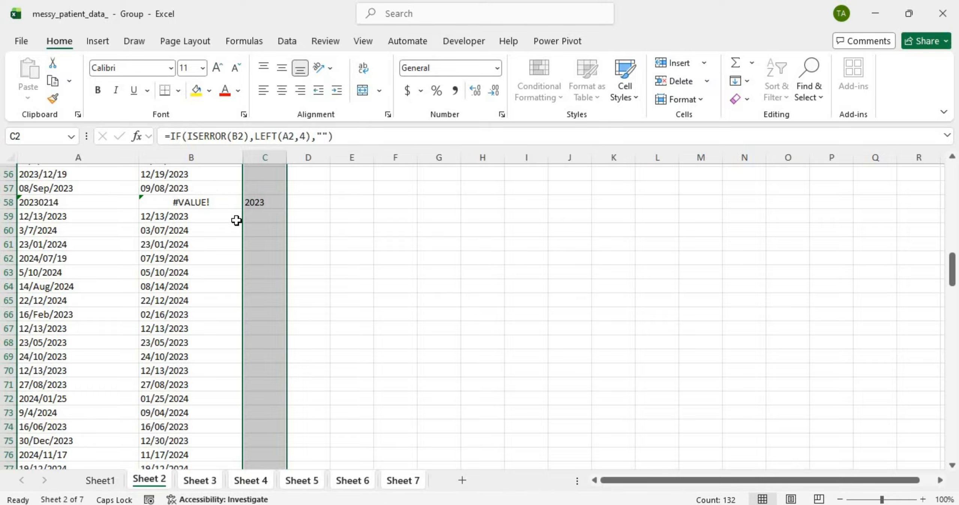
pyautogui.scroll(-2, 236, 220)
pyautogui.scroll(-8, 236, 221)
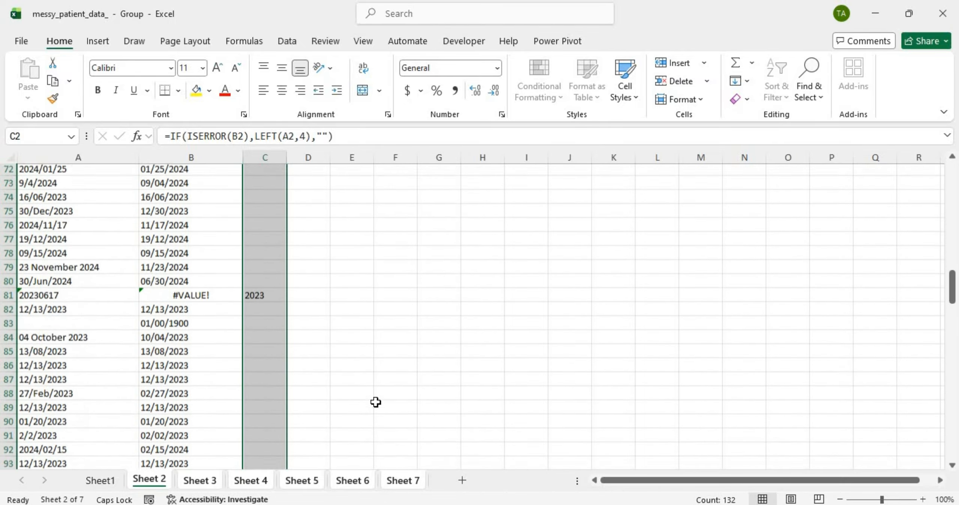
pyautogui.click(203, 482)
pyautogui.scroll(20, 232, 371)
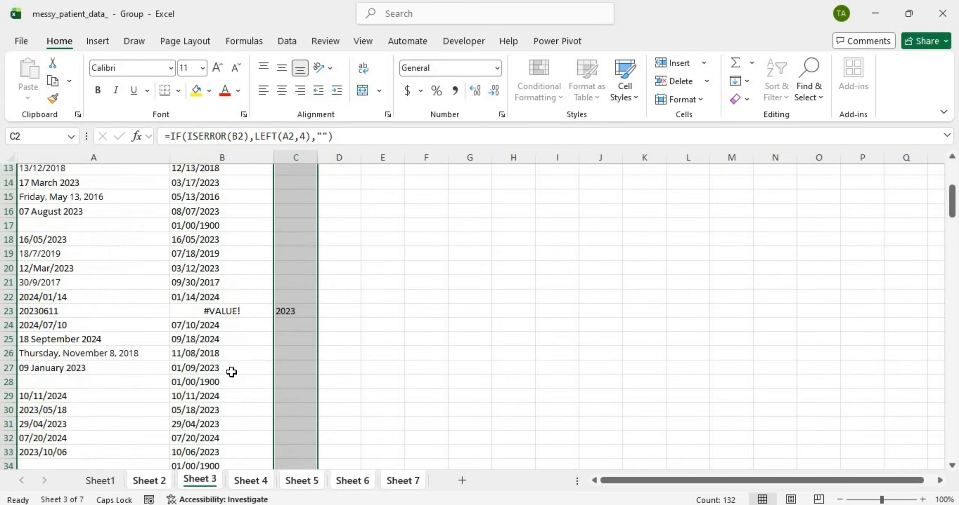
pyautogui.scroll(-5, 231, 372)
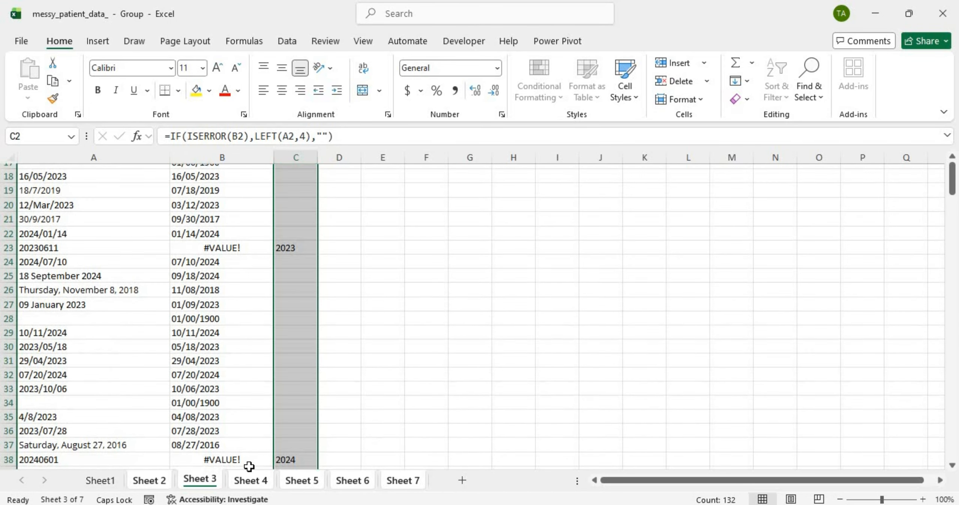
pyautogui.click(249, 479)
pyautogui.scroll(20, 285, 348)
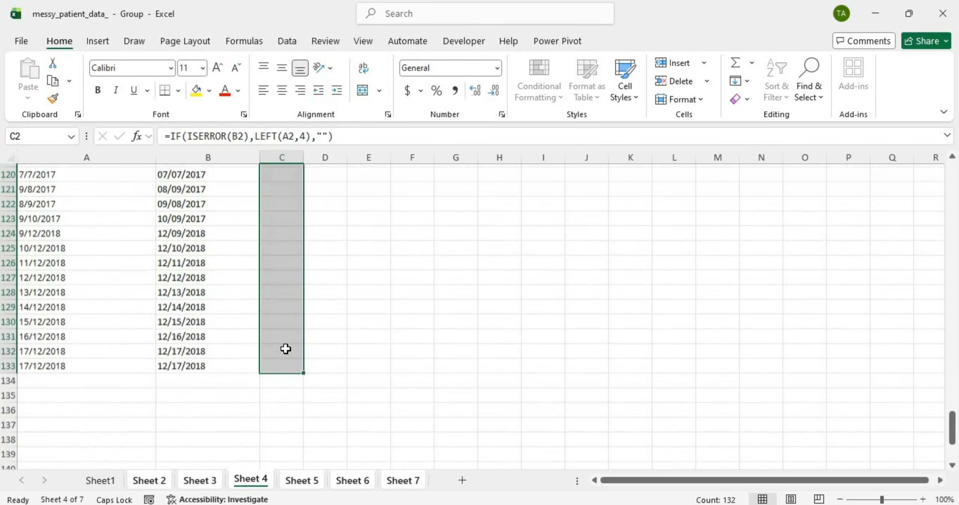
pyautogui.scroll(16, 286, 349)
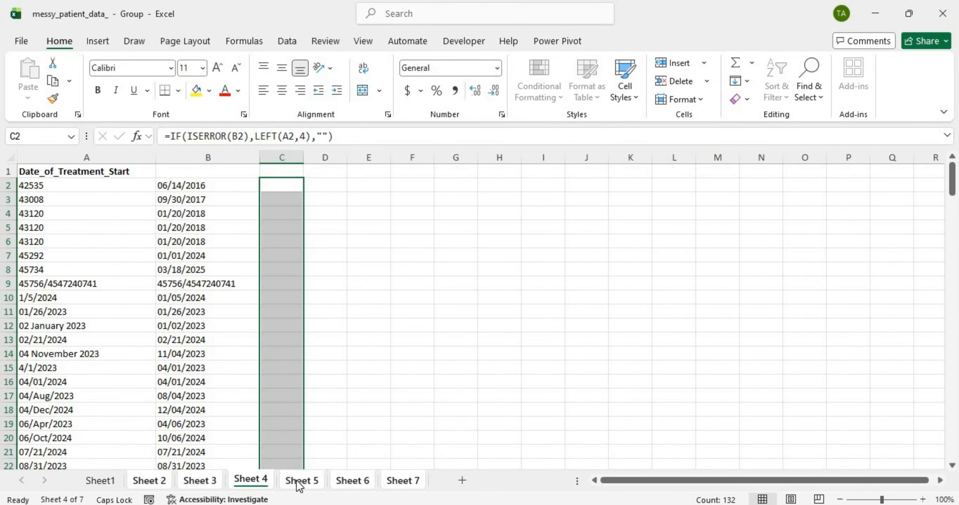
pyautogui.click(298, 480)
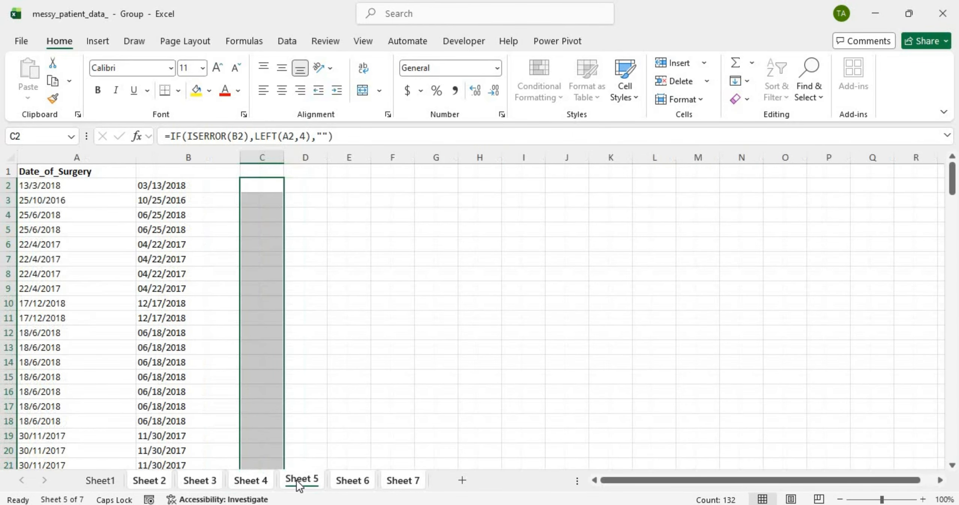
pyautogui.scroll(-17, 344, 466)
pyautogui.scroll(-8, 344, 465)
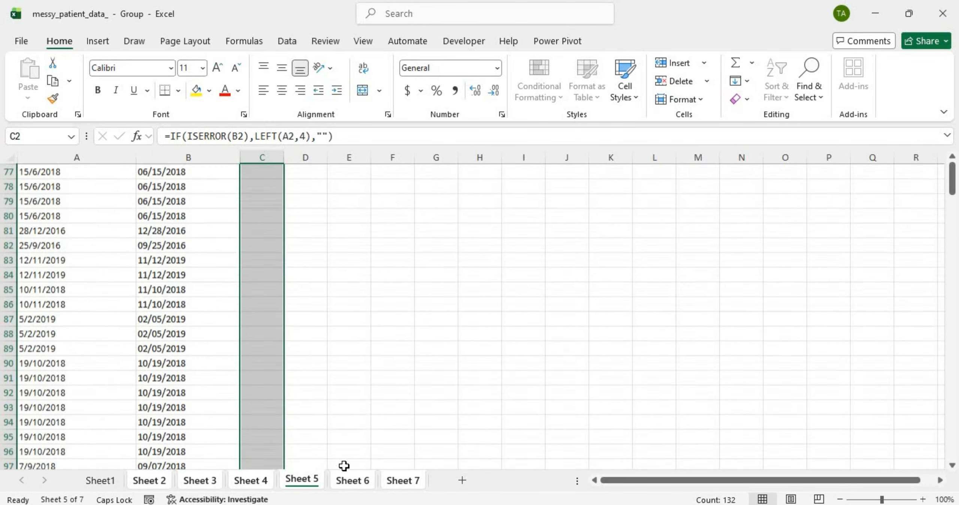
pyautogui.scroll(-6, 344, 465)
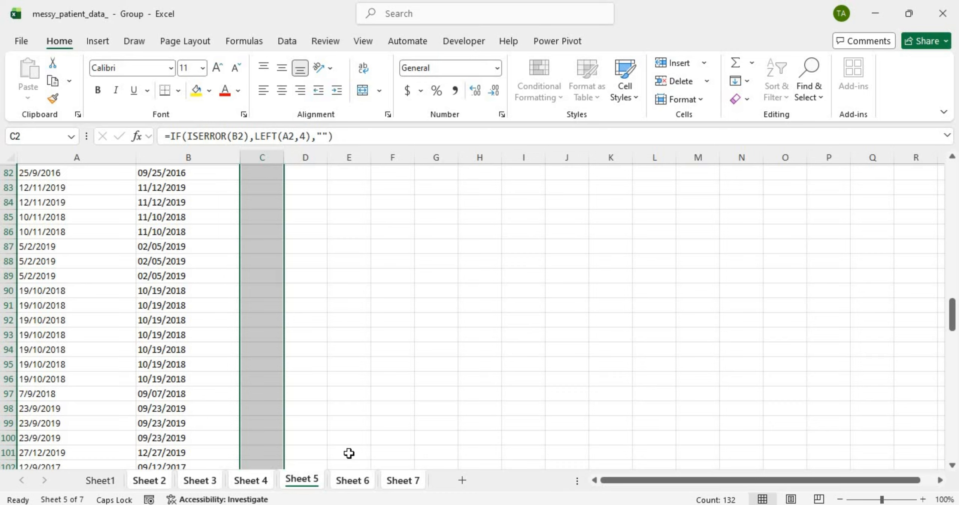
pyautogui.scroll(-6, 349, 454)
pyautogui.scroll(20, 350, 419)
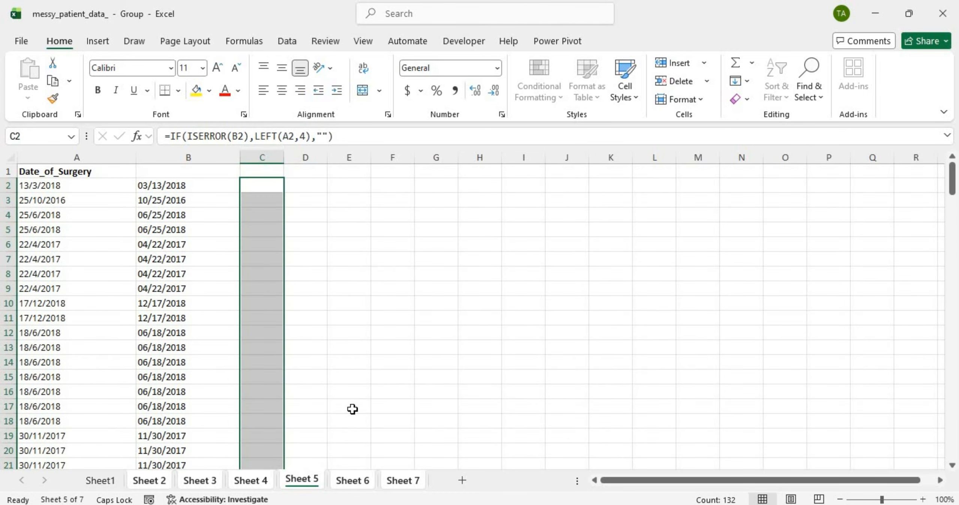
pyautogui.scroll(-20, 353, 403)
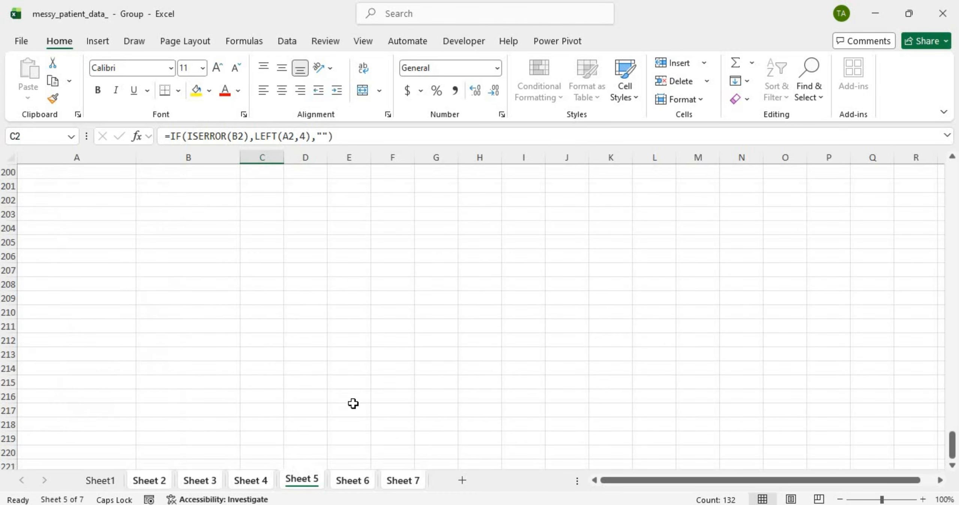
pyautogui.scroll(20, 353, 403)
pyautogui.scroll(20, 353, 403)
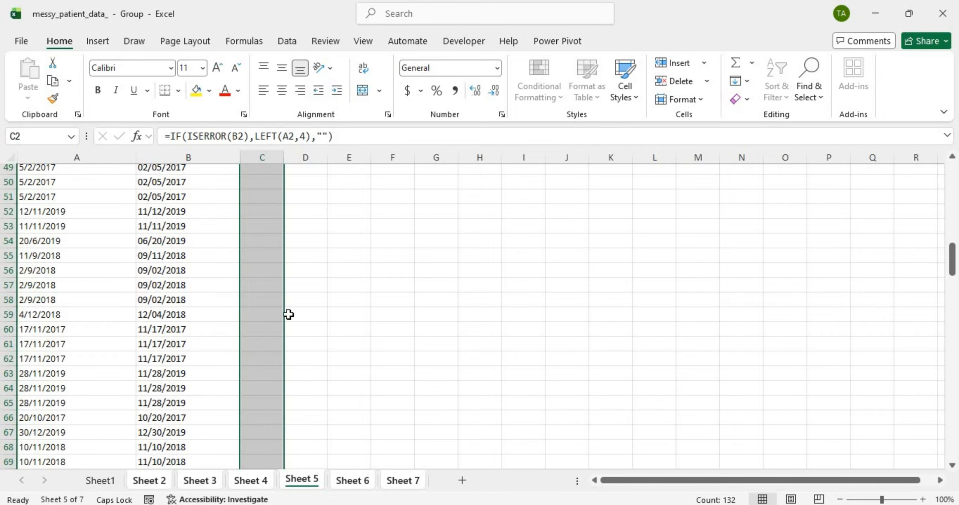
pyautogui.click(350, 483)
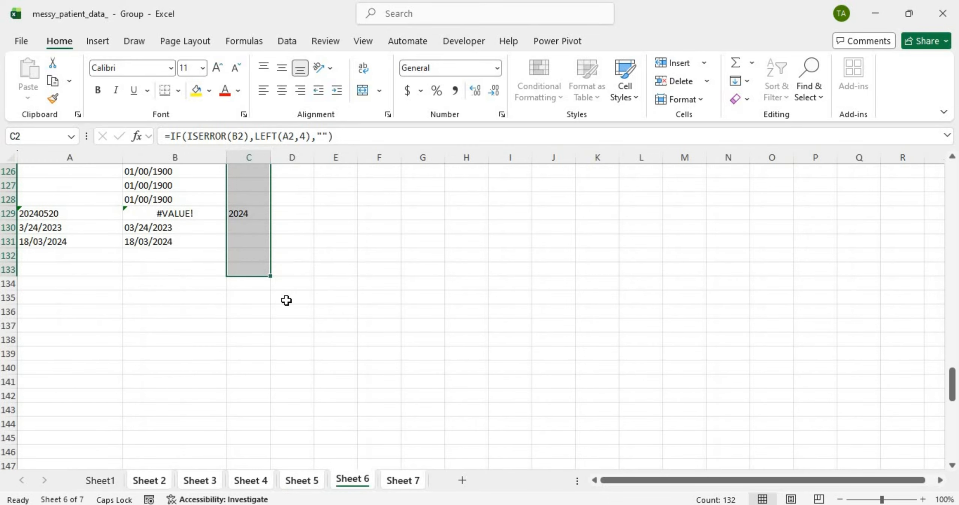
pyautogui.scroll(20, 286, 345)
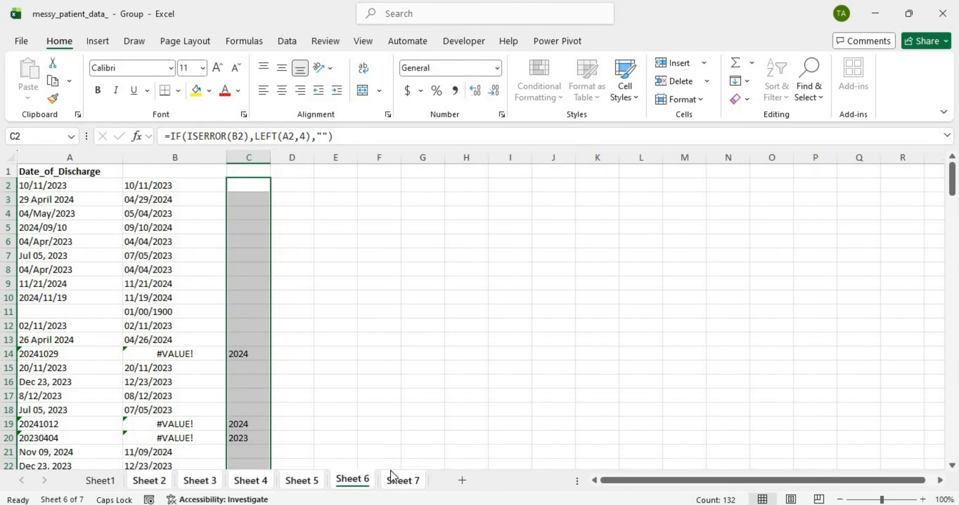
pyautogui.click(397, 482)
pyautogui.scroll(-20, 366, 437)
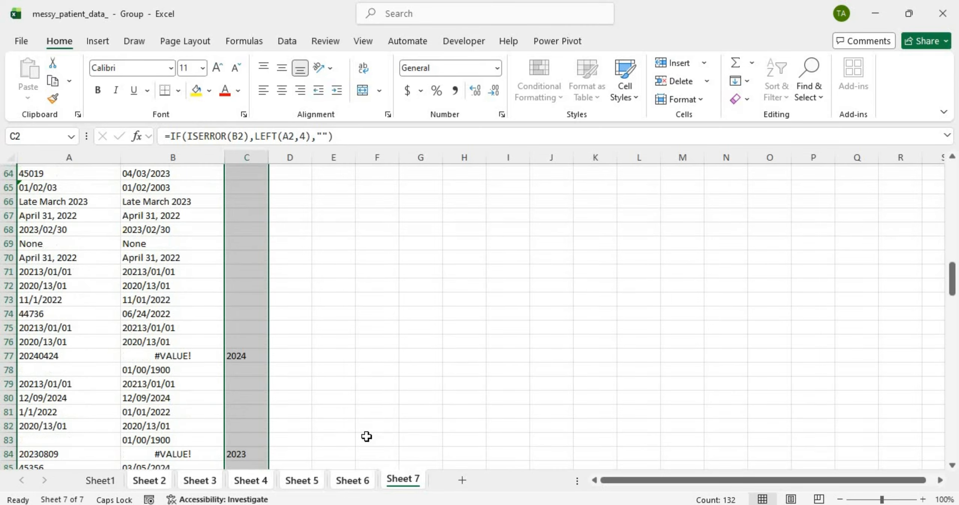
pyautogui.scroll(20, 366, 437)
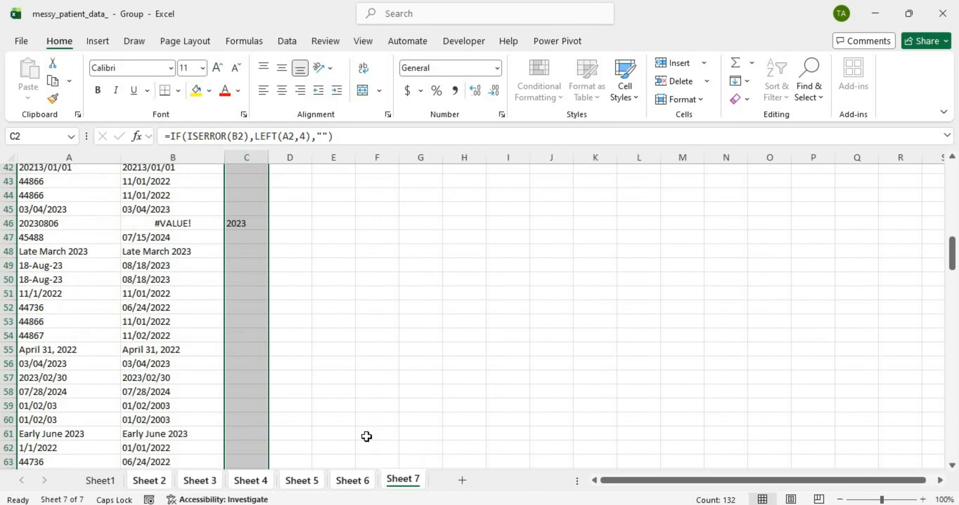
pyautogui.click(149, 480)
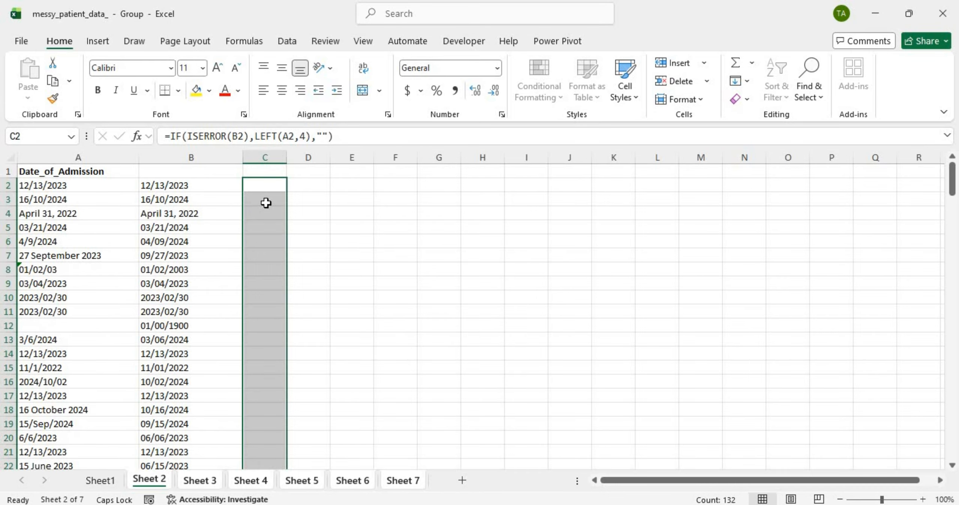
# Step: Type the header 'Year' into C1, correcting the accidental capitalisation
pyautogui.click(257, 167)
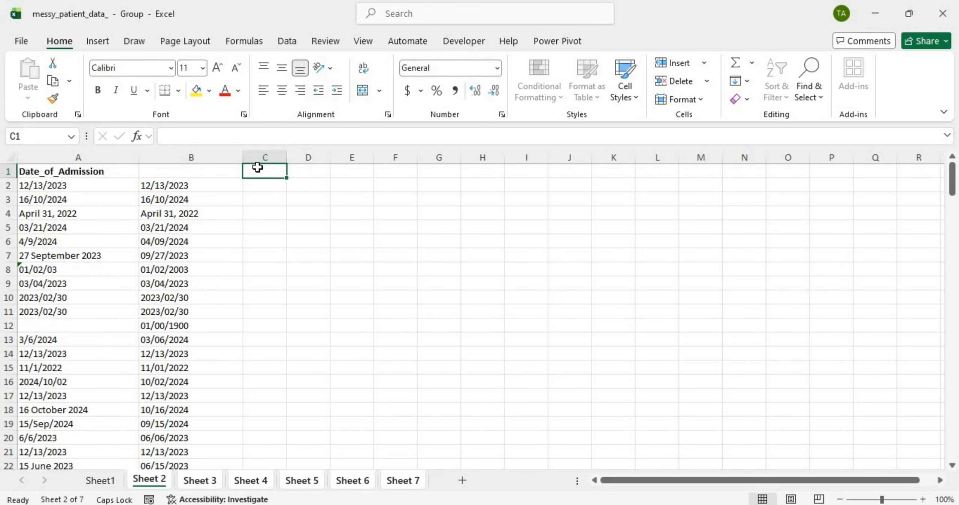
pyautogui.write('yEAR')
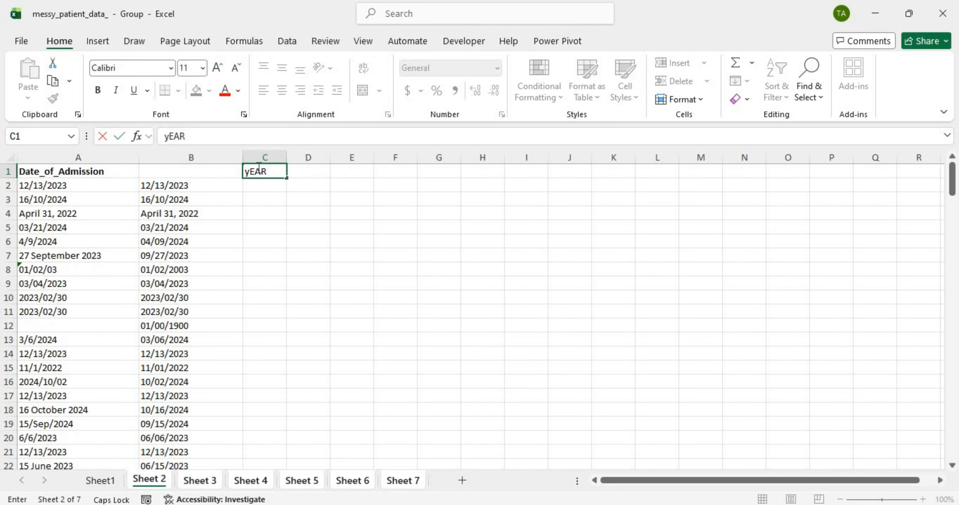
pyautogui.press('BackSpace')
pyautogui.press('BackSpace')
pyautogui.press('BackSpace')
pyautogui.press('BackSpace')
pyautogui.write('Y')
pyautogui.press('capslock')
pyautogui.write('ear')
pyautogui.press('Tab')
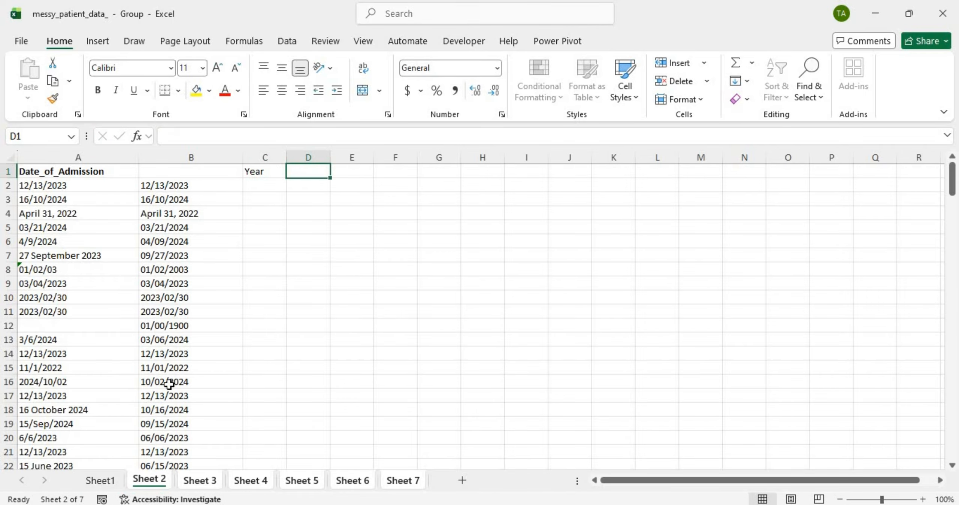
pyautogui.scroll(-20, 169, 384)
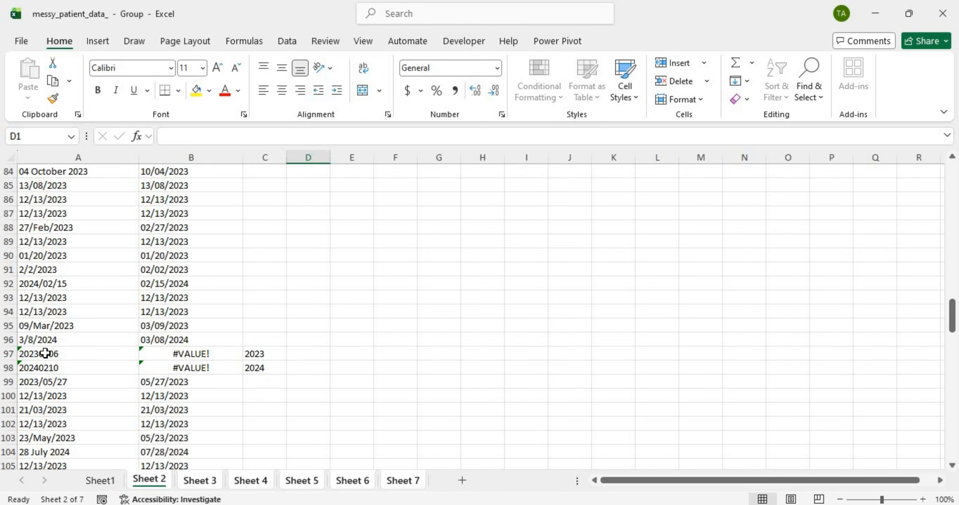
pyautogui.scroll(20, 45, 353)
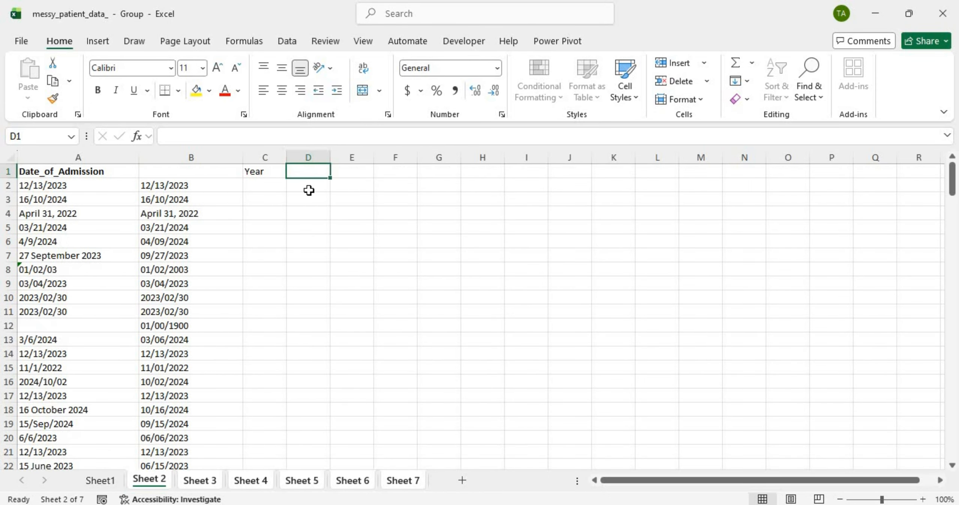
# Step: Head column D with 'Month' in D1
pyautogui.press('capslock')
pyautogui.write('MON')
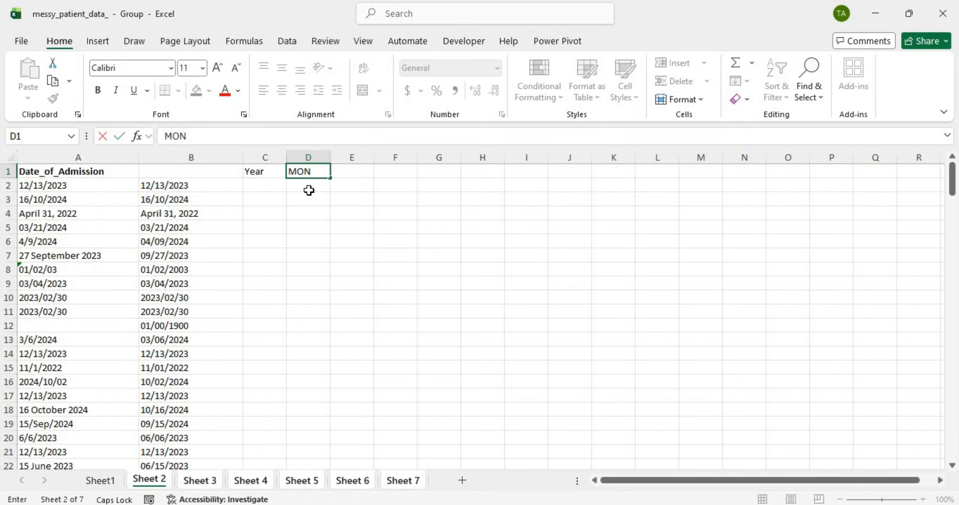
pyautogui.press('BackSpace')
pyautogui.press('BackSpace')
pyautogui.press('capslock')
pyautogui.write('onth')
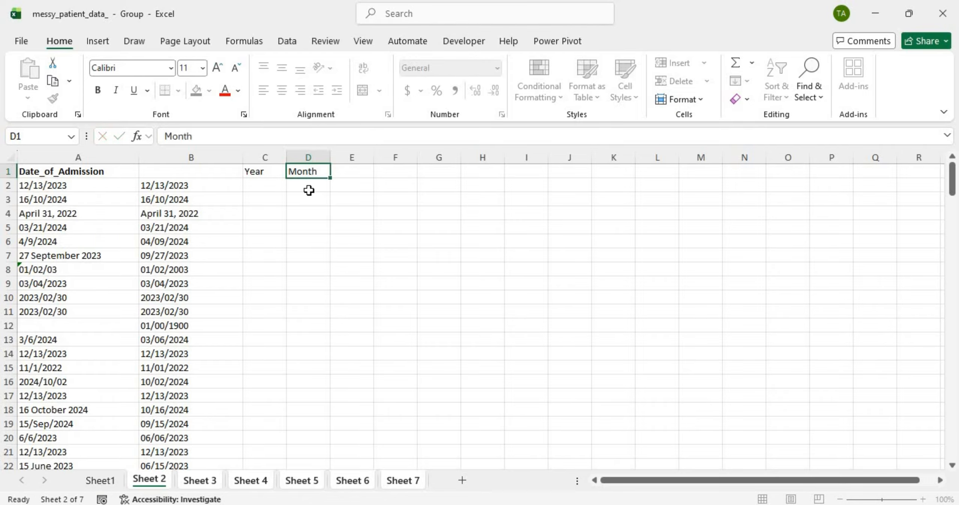
pyautogui.press('Return')
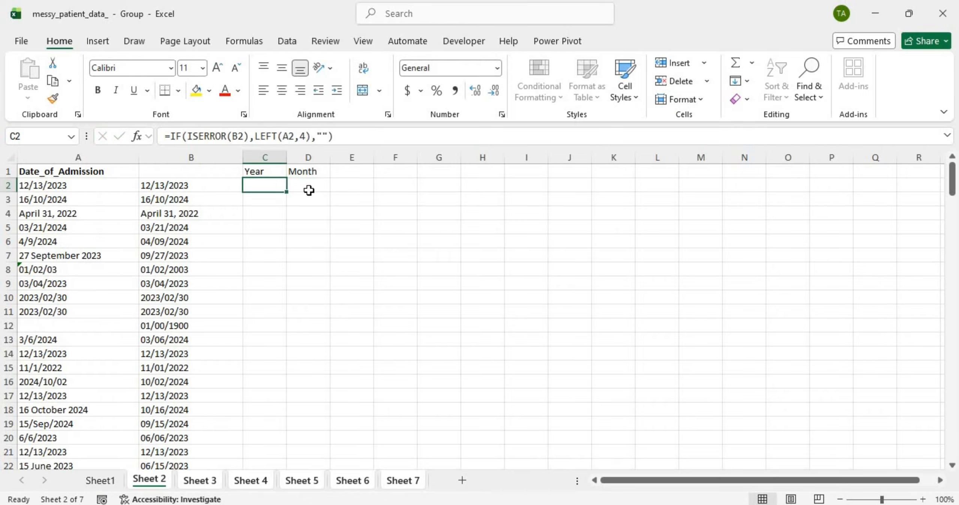
# Step: Start D2 with the IF(ISERROR(B2) check copied from C2's formula
pyautogui.doubleClick(267, 185)
pyautogui.moveTo(316, 185); pyautogui.dragTo(242, 185)
pyautogui.hotkey('ctrl', 'c')
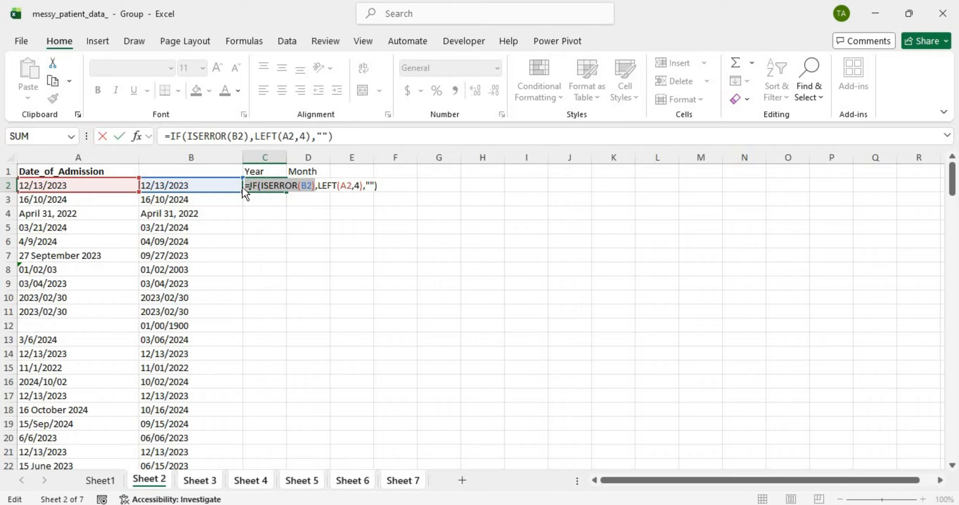
pyautogui.press('Return')
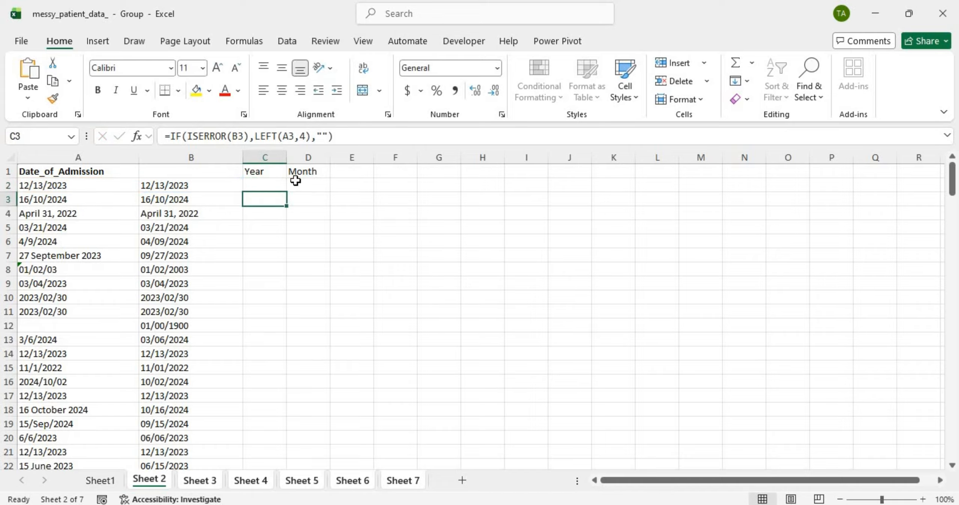
pyautogui.doubleClick(307, 182)
pyautogui.hotkey('ctrl', 'v')
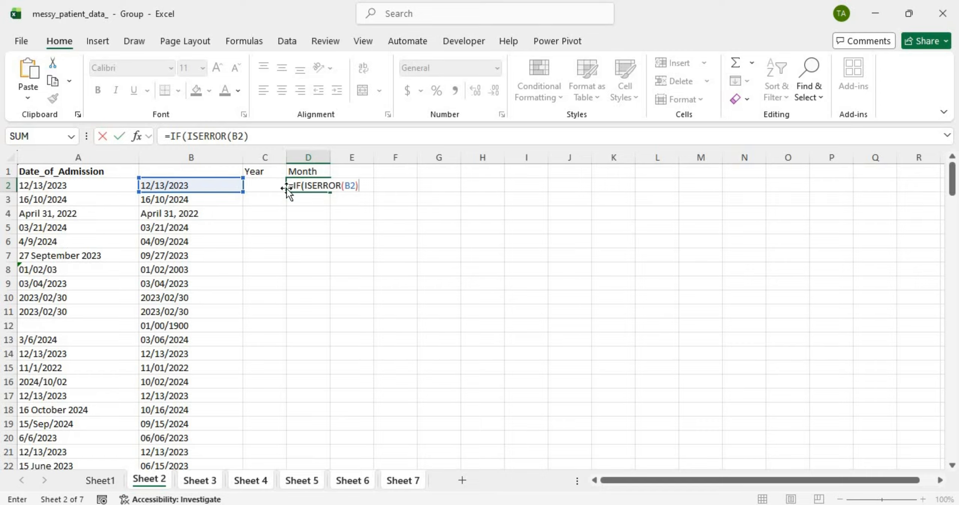
pyautogui.press('BackSpace')
pyautogui.write(',')
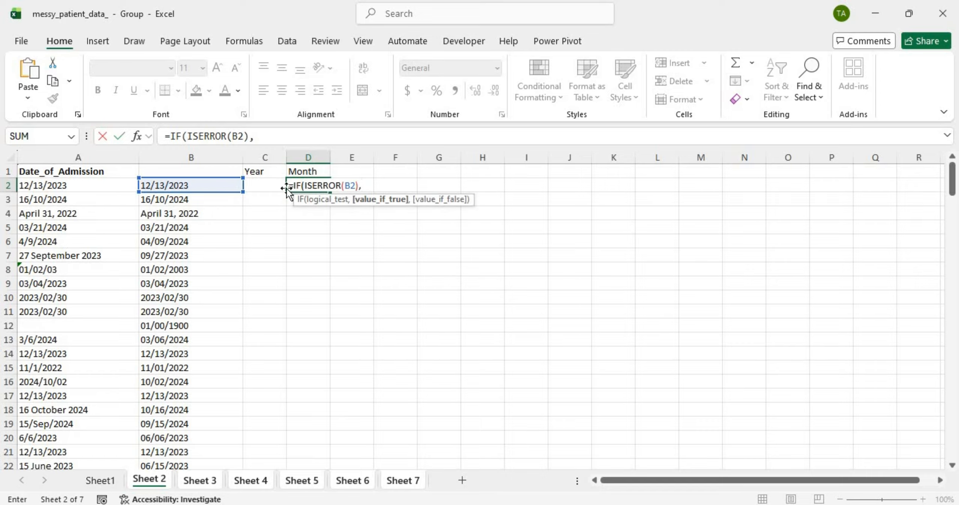
# Step: Complete D2 as =IF(ISERROR(B2),MID(A2,5,2),"") to extract the month digits
pyautogui.press('capslock')
pyautogui.write('M')
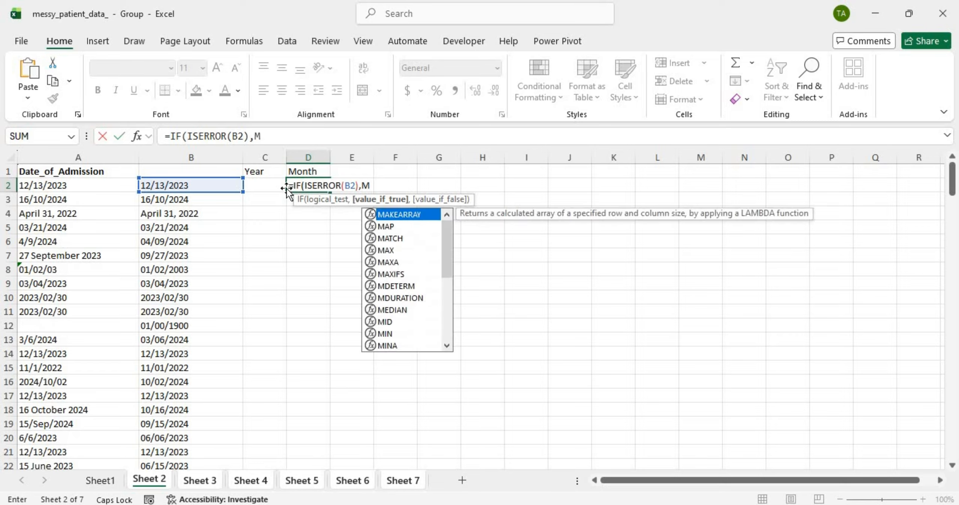
pyautogui.write('ID(')
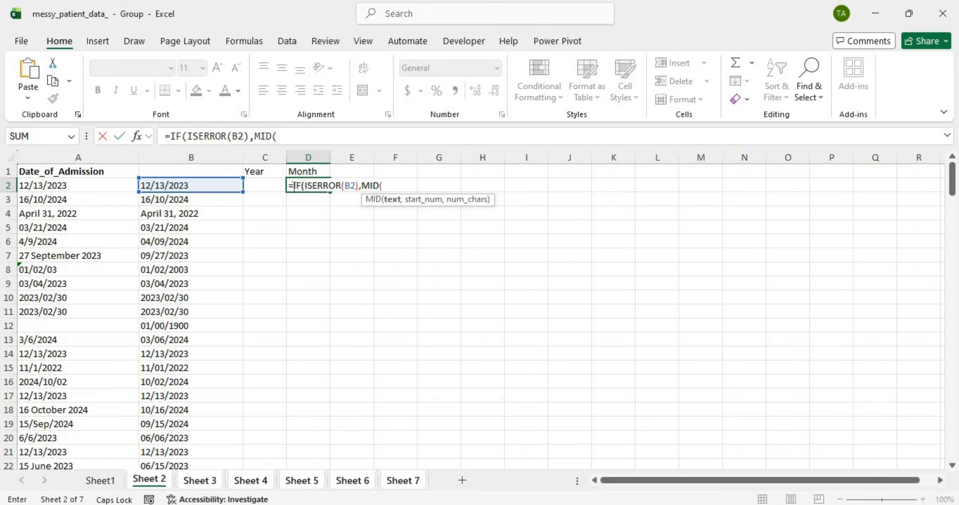
pyautogui.click(94, 187)
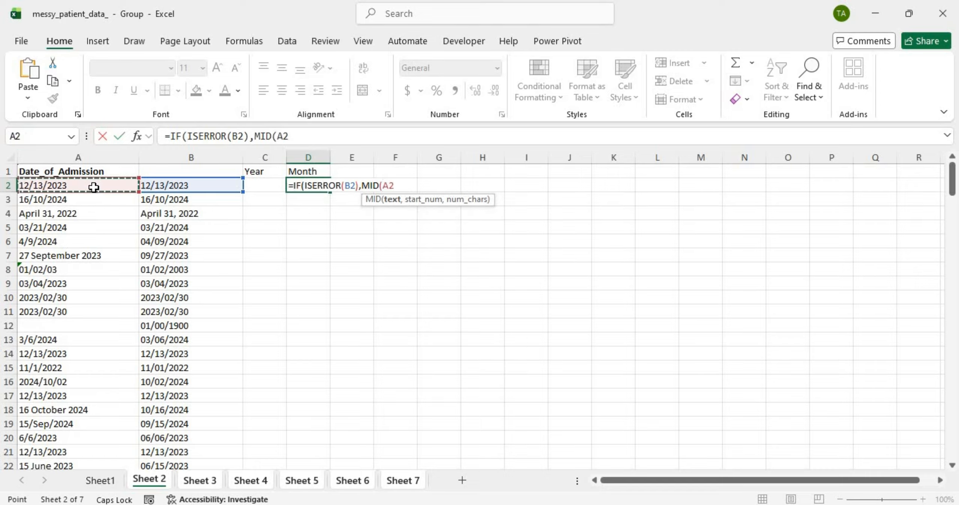
pyautogui.write(',')
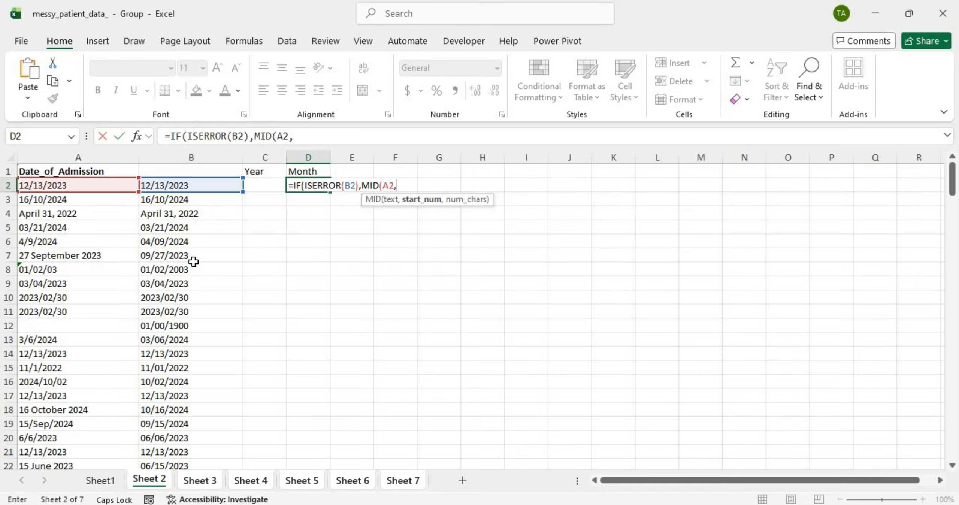
pyautogui.scroll(-9, 193, 262)
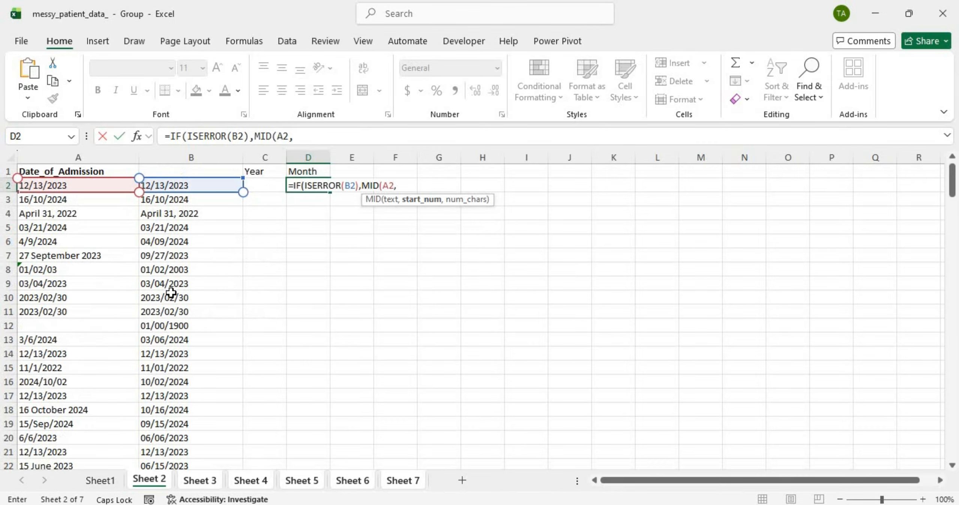
pyautogui.scroll(9, 170, 293)
pyautogui.write('5')
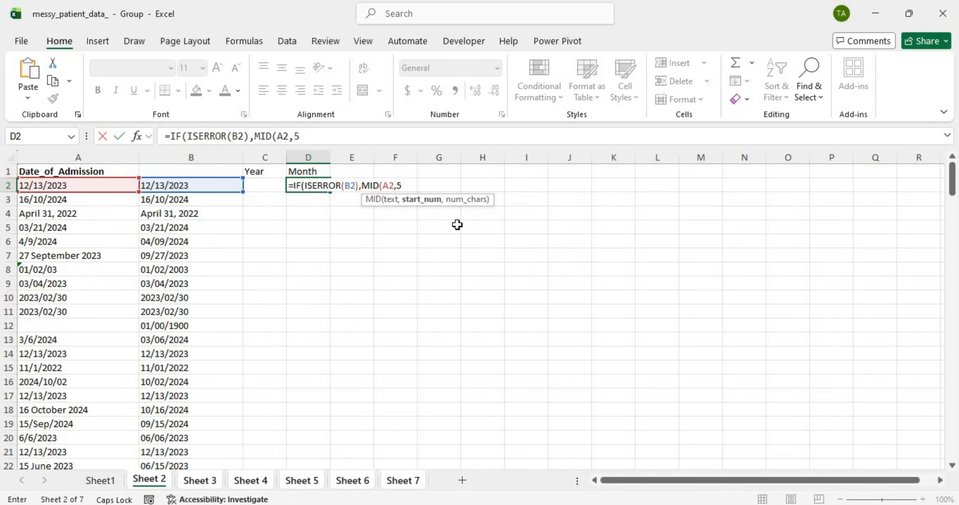
pyautogui.write(',')
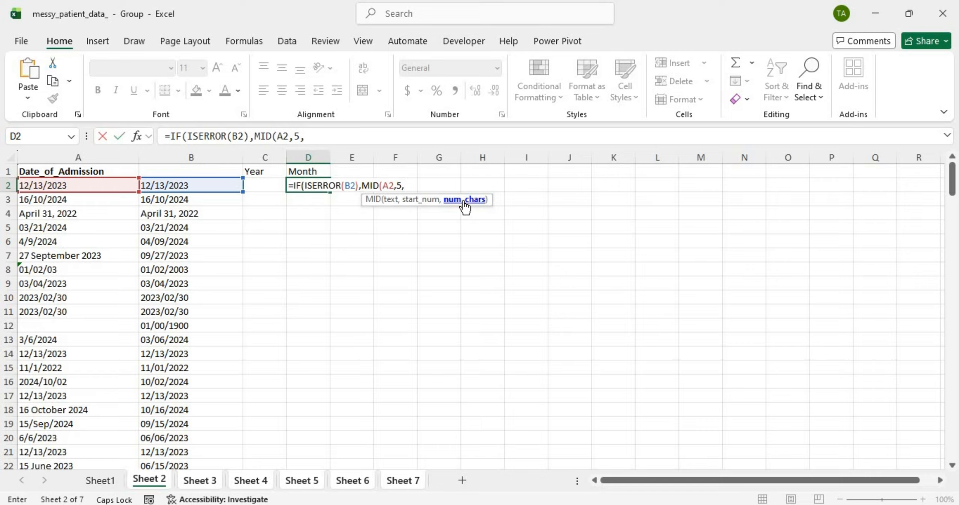
pyautogui.write('2)')
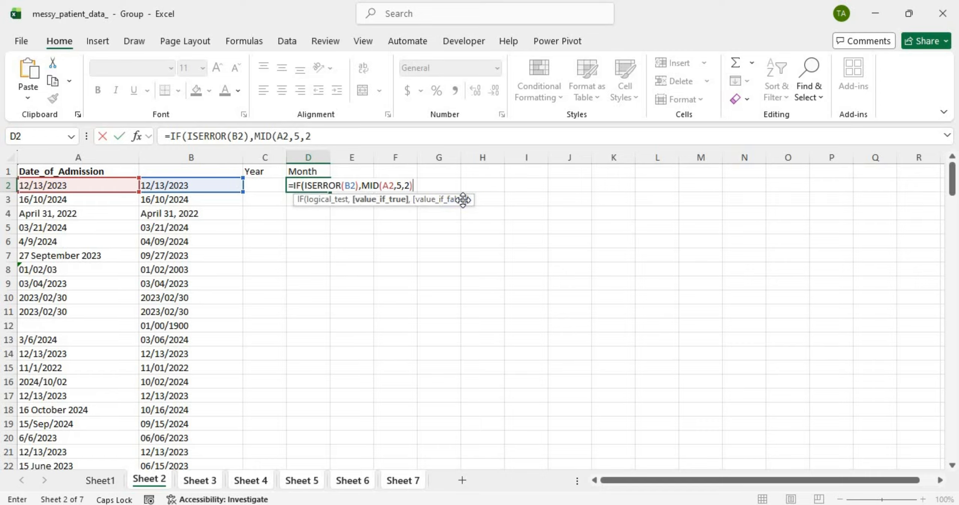
pyautogui.write(',')
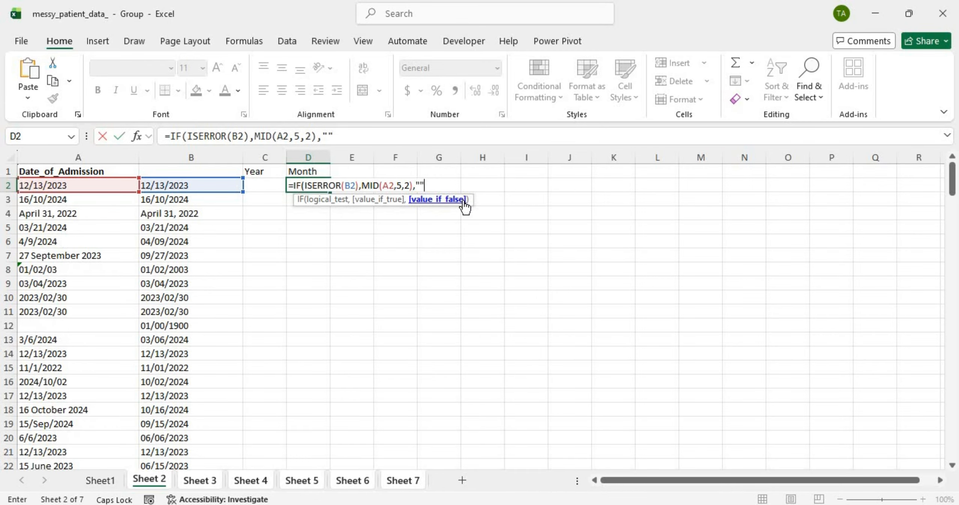
pyautogui.press('Return')
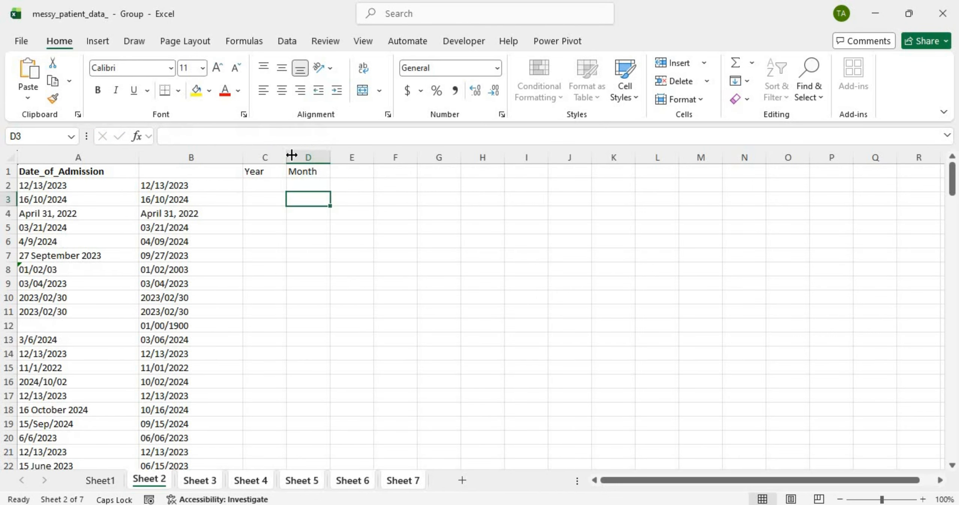
# Step: Fill the month formula down column D
pyautogui.click(302, 185)
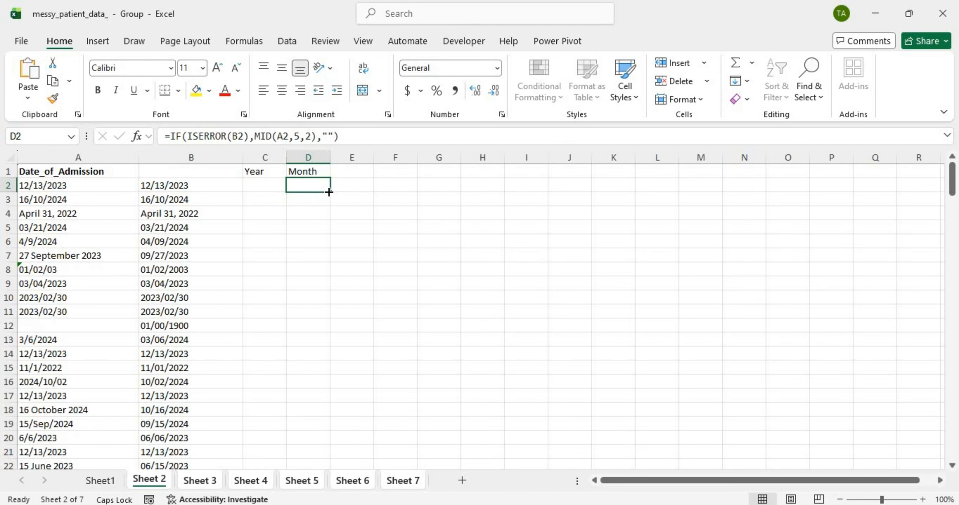
pyautogui.doubleClick(329, 192)
pyautogui.scroll(-9, 328, 193)
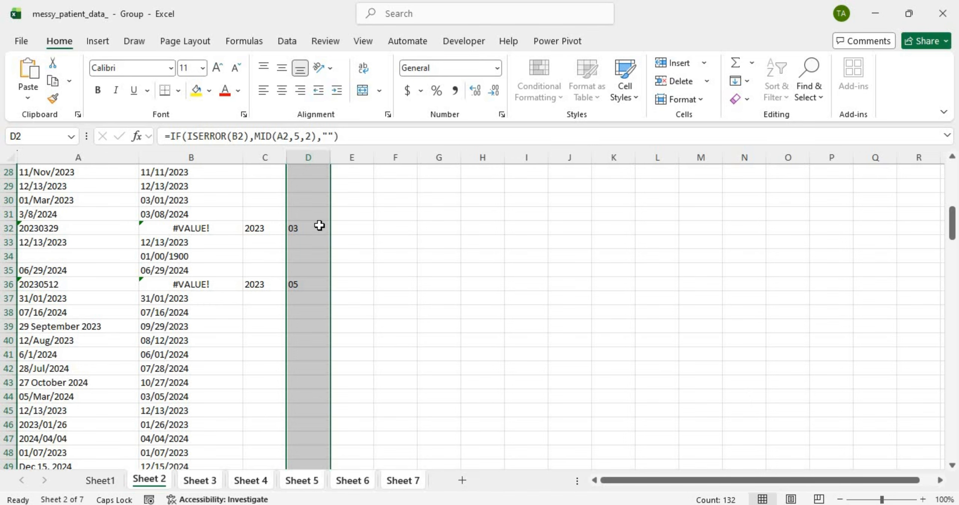
pyautogui.scroll(9, 319, 226)
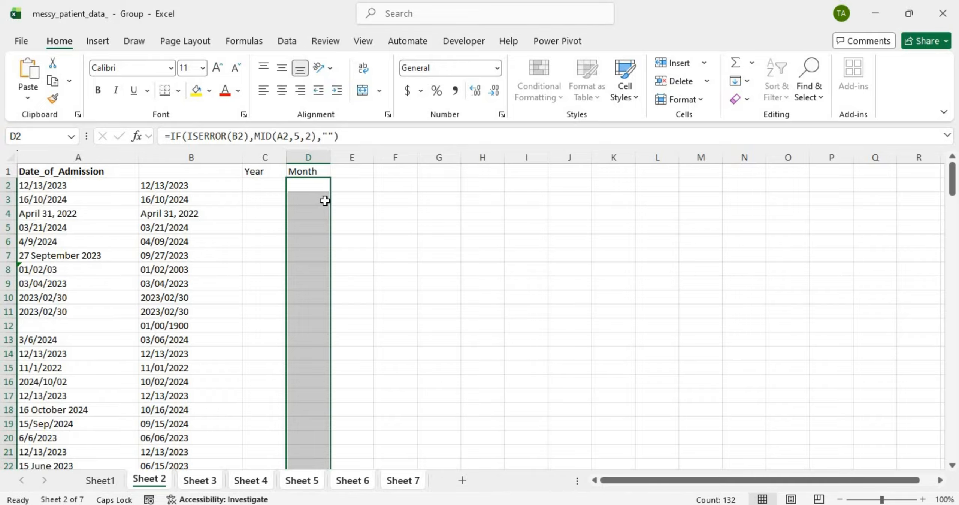
pyautogui.click(349, 176)
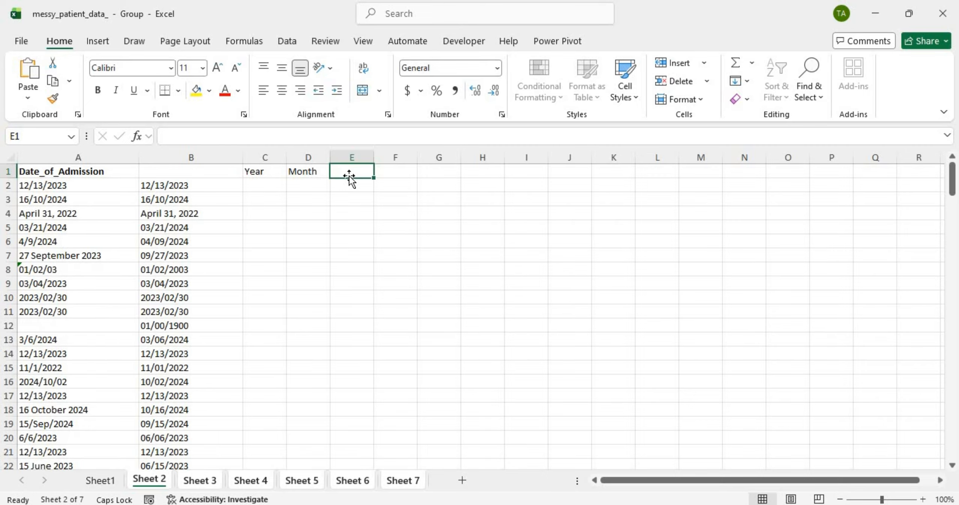
# Step: Head column E with 'Day' in E1
pyautogui.press('capslock')
pyautogui.write('d')
pyautogui.press('capslock')
pyautogui.write('AY')
pyautogui.press('BackSpace')
pyautogui.press('BackSpace')
pyautogui.press('BackSpace')
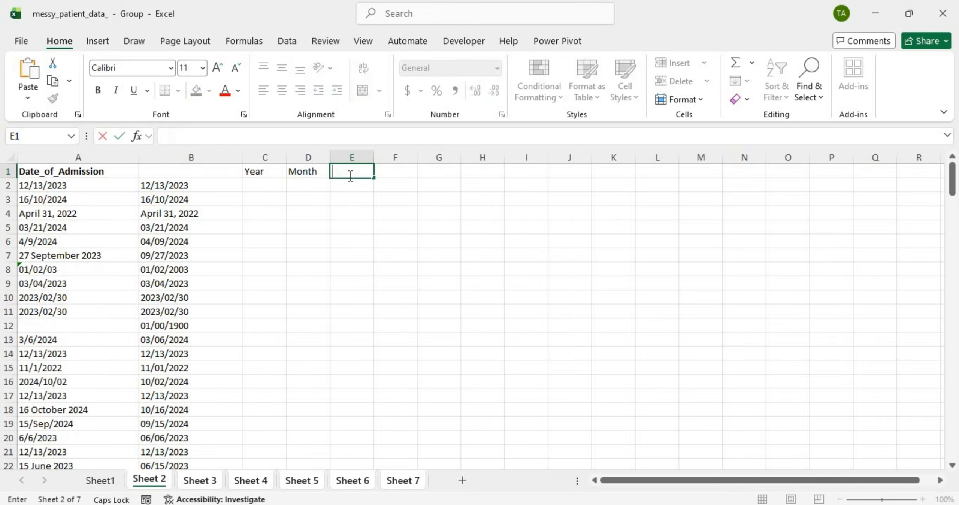
pyautogui.write('D')
pyautogui.press('capslock')
pyautogui.write('ay')
pyautogui.press('Return')
# Step: Enter =IF(ISERROR(B2),RIGHT(A2,2),"") in E2 to extract the day digits
pyautogui.doubleClick(334, 190)
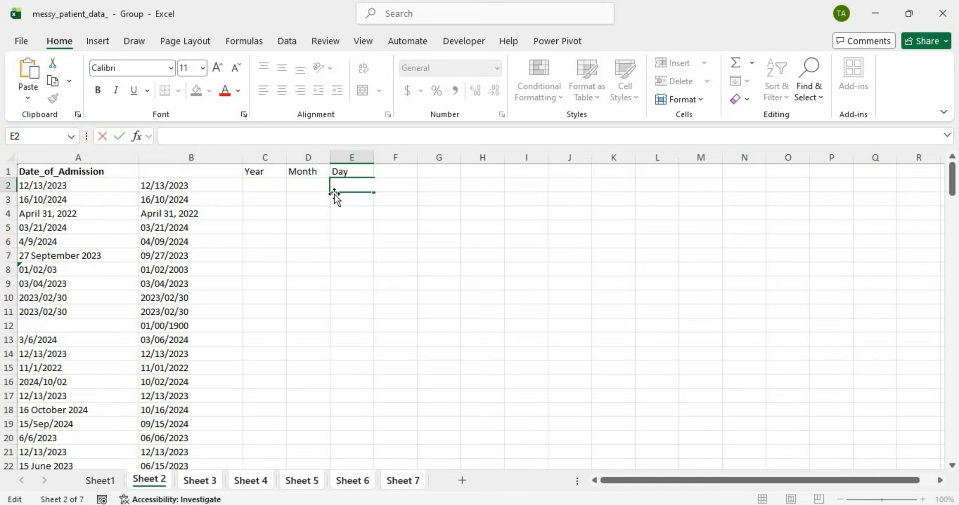
pyautogui.write('=IF(ISERROR(B2)')
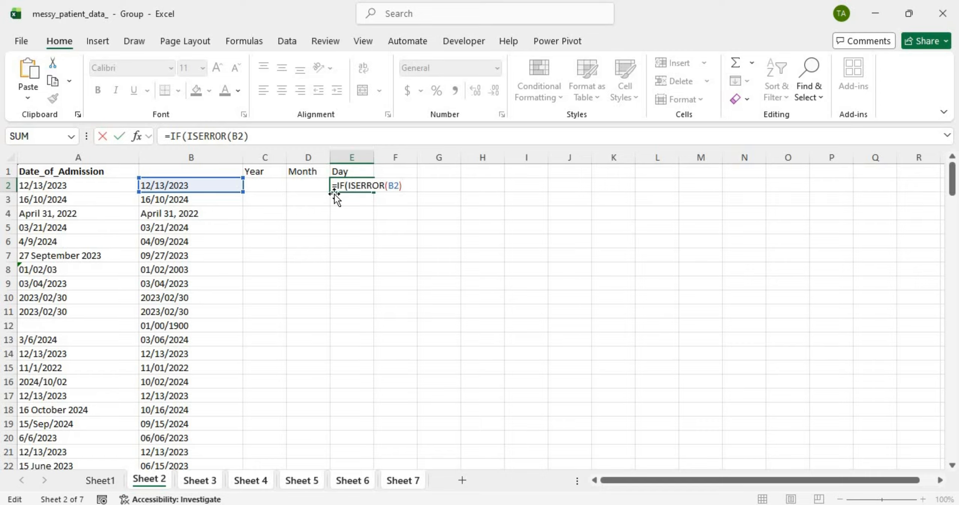
pyautogui.write(',')
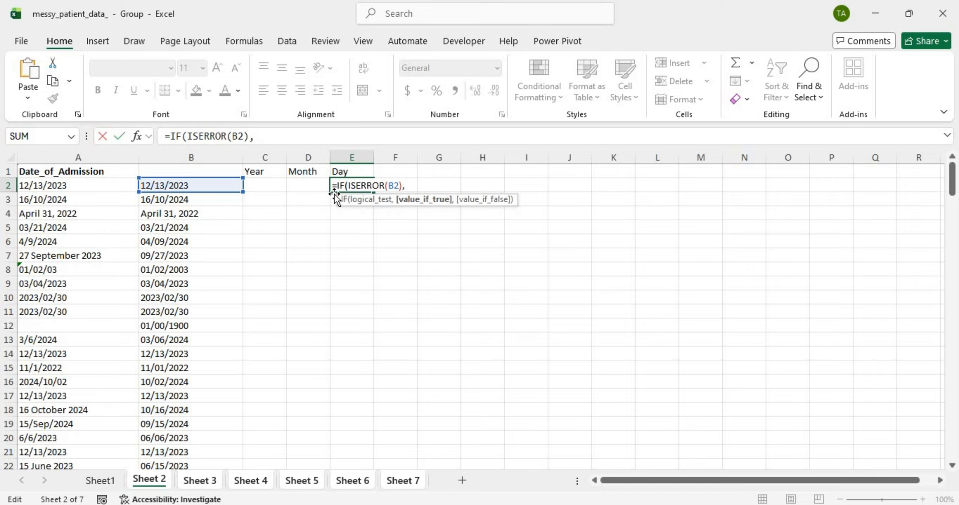
pyautogui.press('capslock')
pyautogui.write('RIGH')
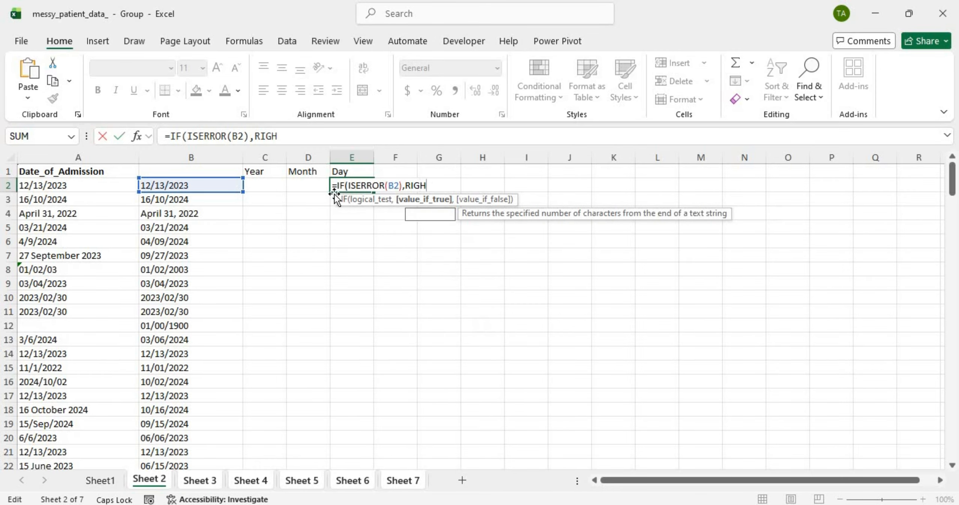
pyautogui.write('T(')
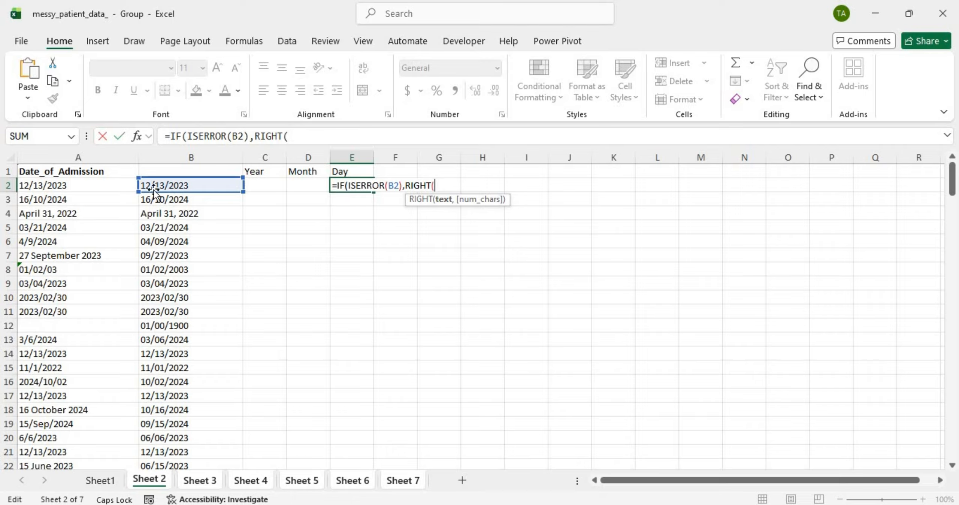
pyautogui.click(113, 183)
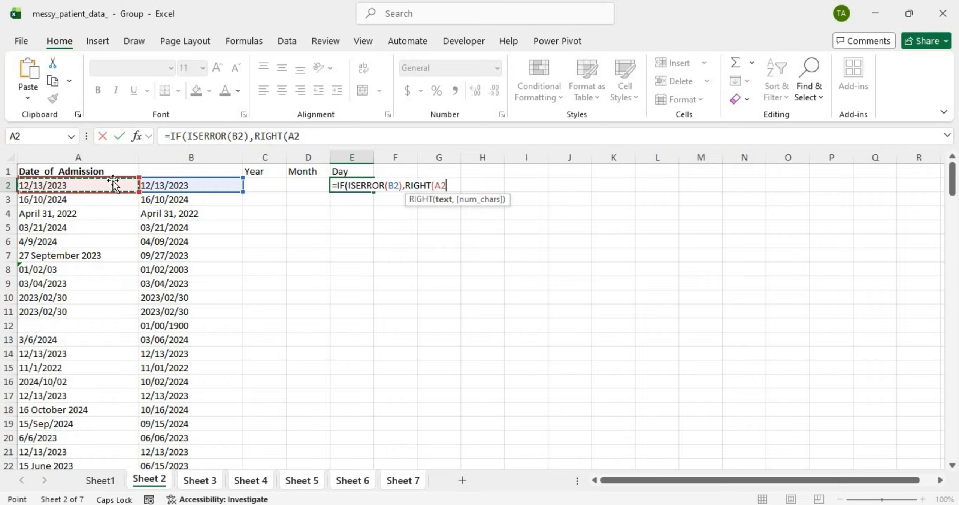
pyautogui.write(',')
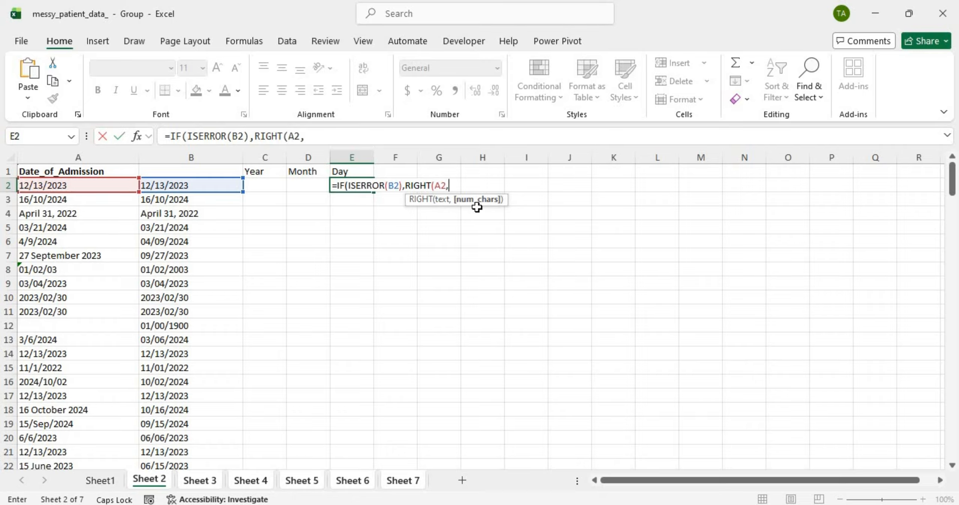
pyautogui.write('2')
pyautogui.write(')')
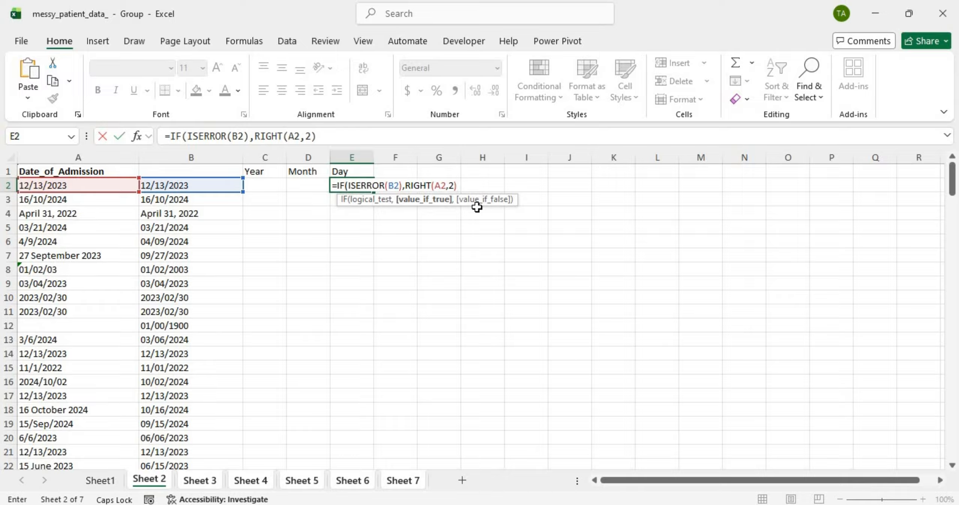
pyautogui.write(',')
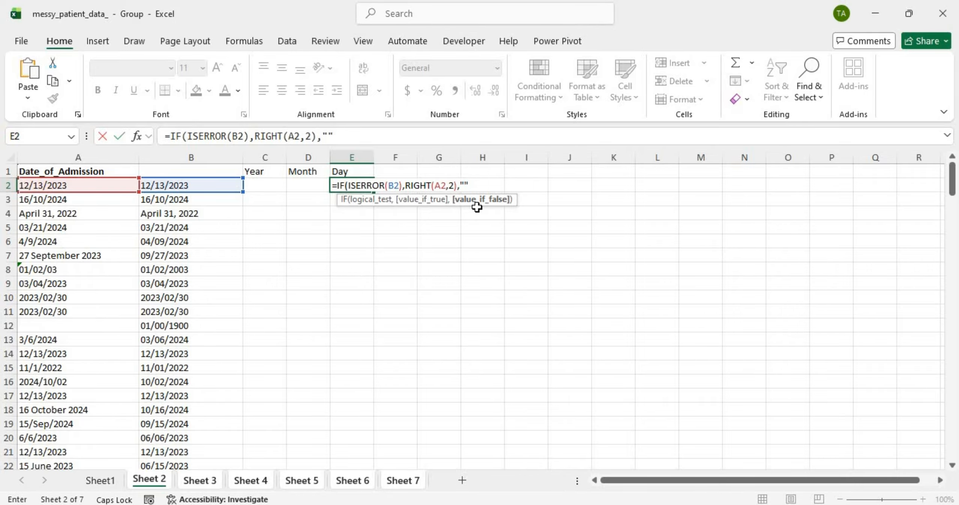
pyautogui.write('"")')
pyautogui.press('Return')
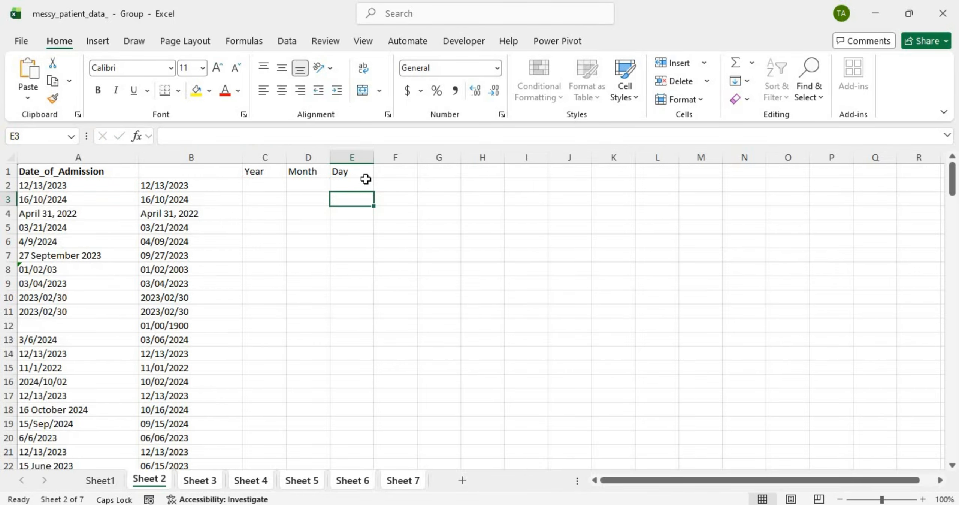
# Step: Fill the day formula down column E
pyautogui.click(370, 183)
pyautogui.doubleClick(372, 189)
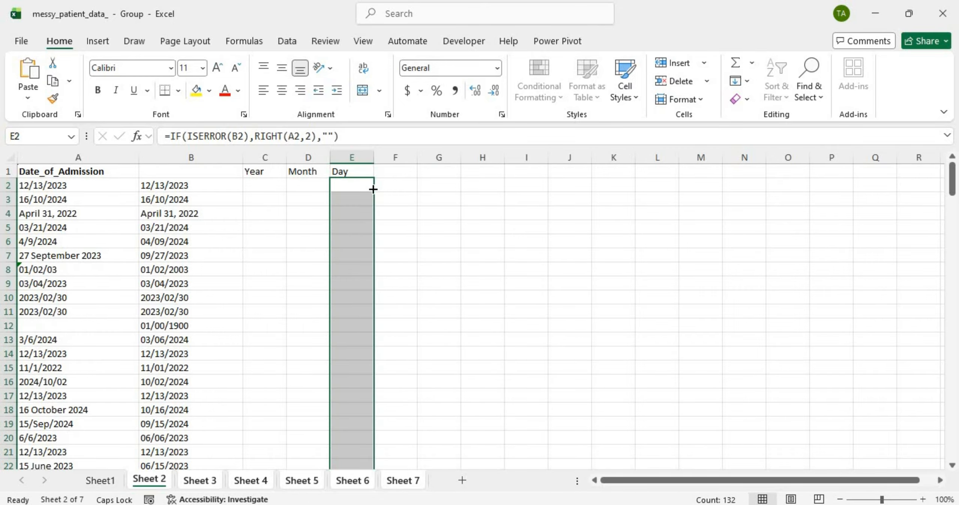
pyautogui.scroll(-19, 357, 260)
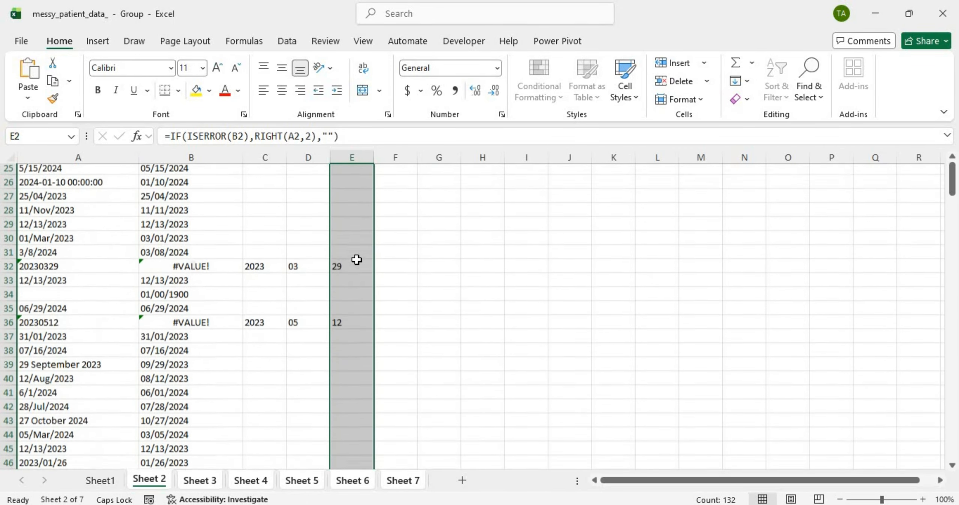
pyautogui.scroll(19, 357, 259)
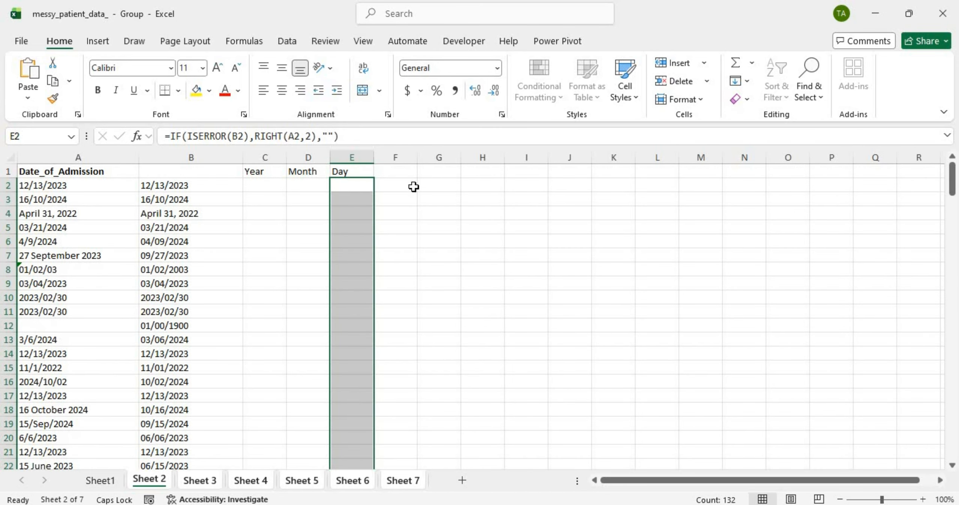
# Step: Head column F with 'Date' in F1
pyautogui.click(381, 172)
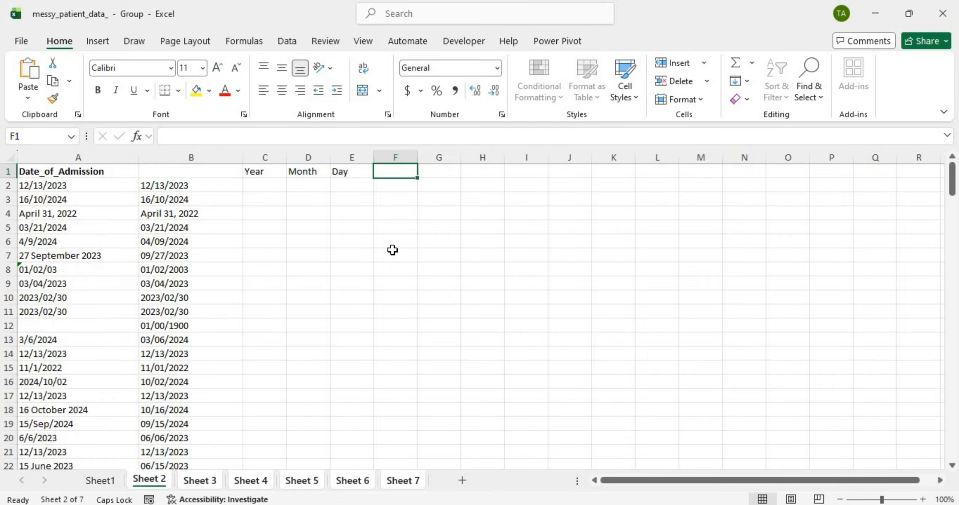
pyautogui.press('capslock')
pyautogui.write('d')
pyautogui.press('capslock')
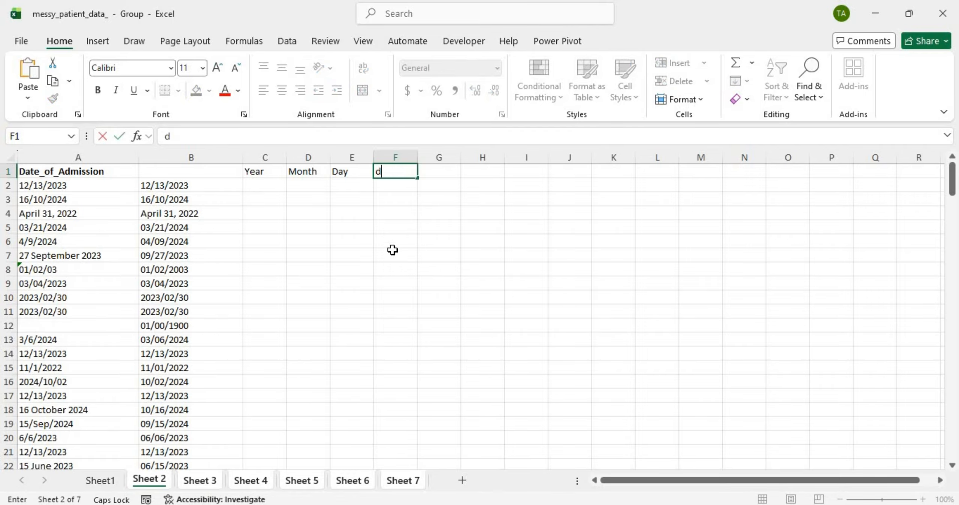
pyautogui.write('A')
pyautogui.press('BackSpace')
pyautogui.press('BackSpace')
pyautogui.write('D')
pyautogui.press('capslock')
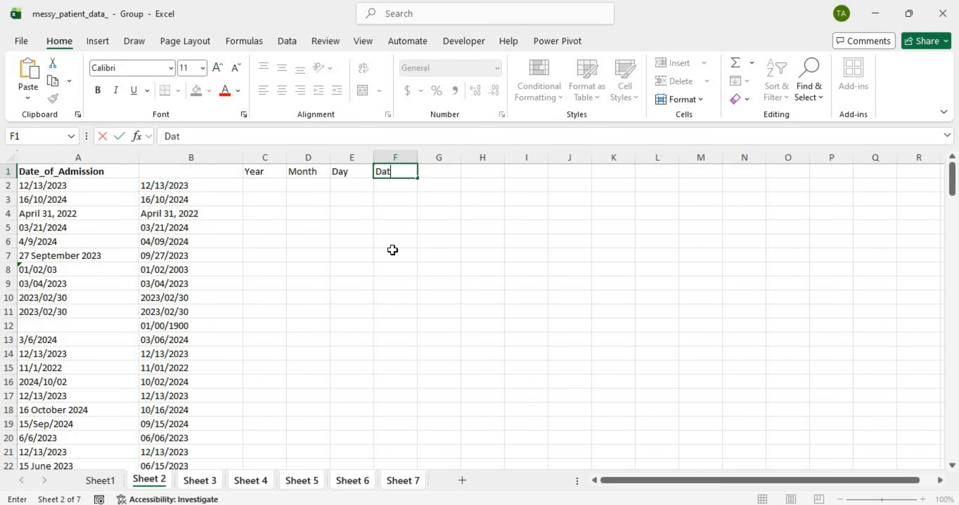
pyautogui.press('Return')
# Step: Enter =DATE(C2,D2,E2) in F2, combining the Year, Month and Day cells
pyautogui.write('=')
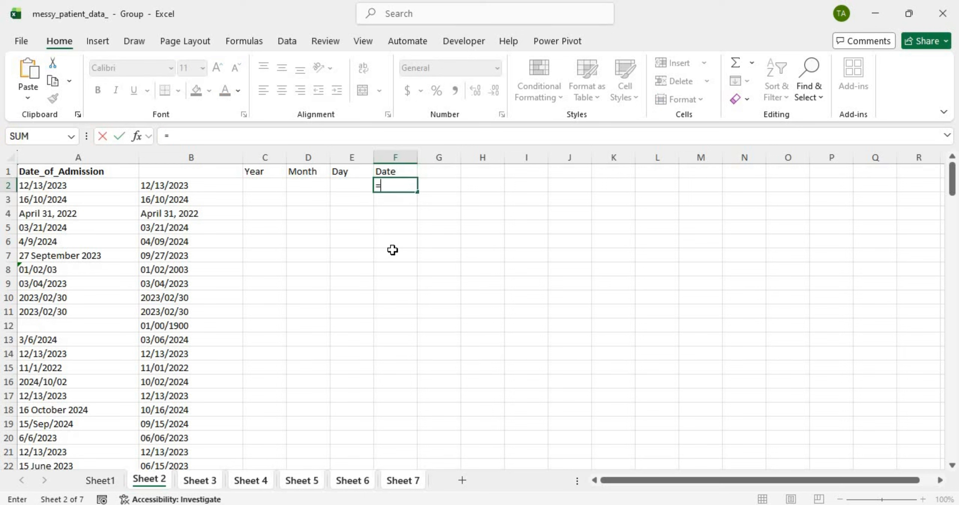
pyautogui.press('capslock')
pyautogui.write('DAT')
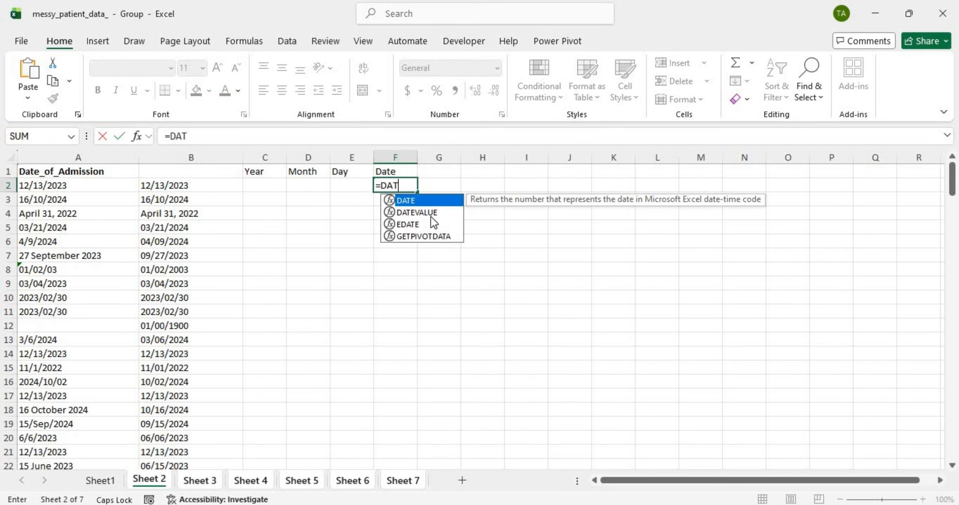
pyautogui.doubleClick(428, 200)
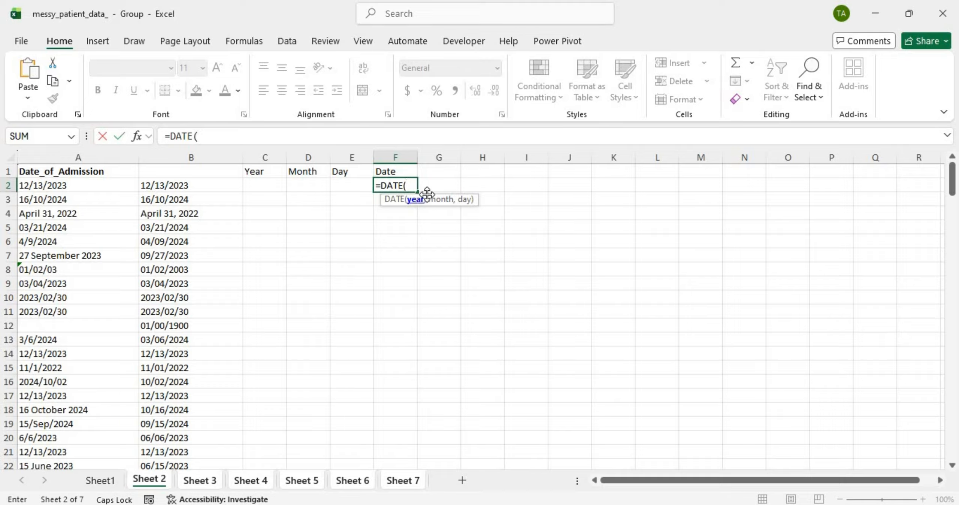
pyautogui.click(268, 183)
pyautogui.write(',')
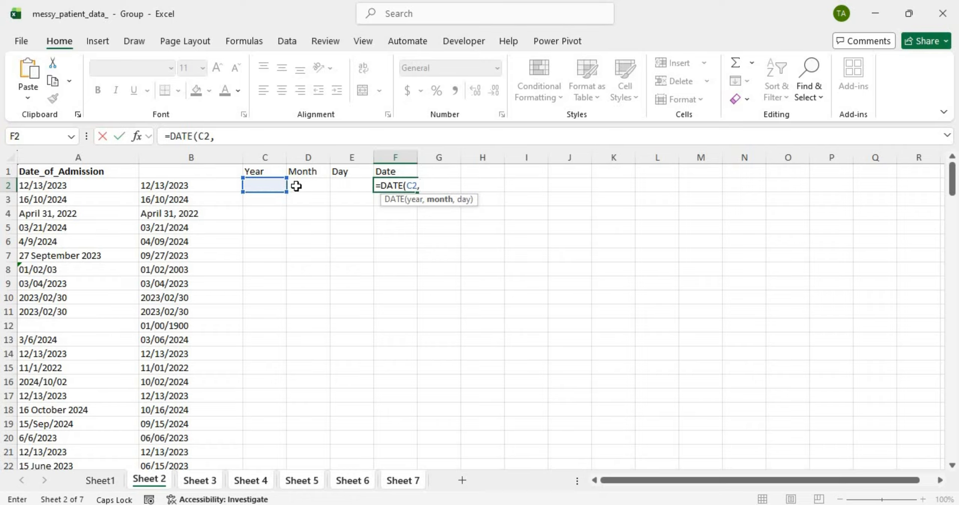
pyautogui.click(295, 186)
pyautogui.write(',')
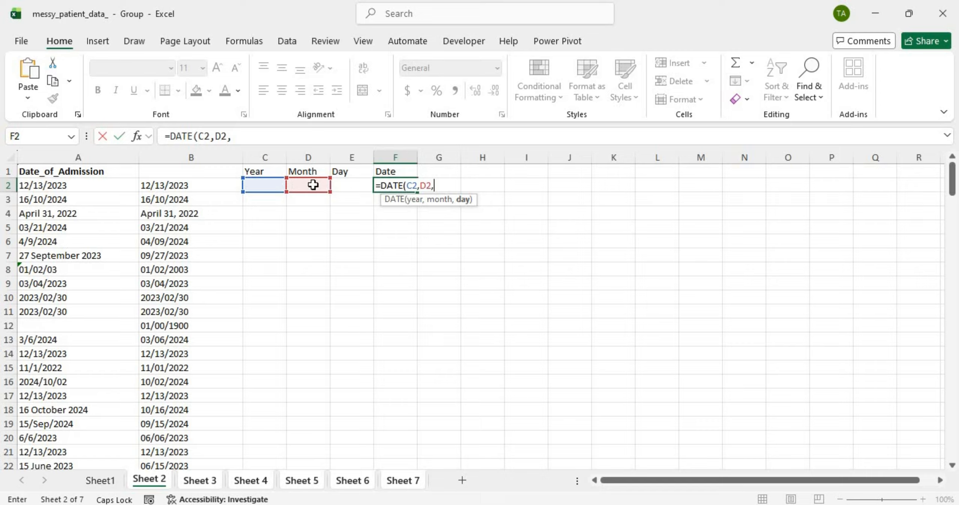
pyautogui.click(347, 185)
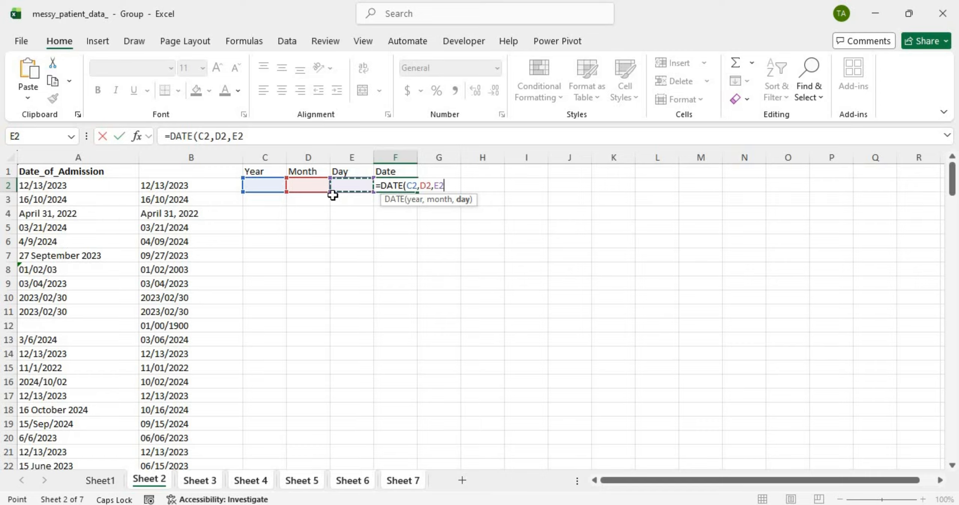
pyautogui.write(')')
pyautogui.press('Return')
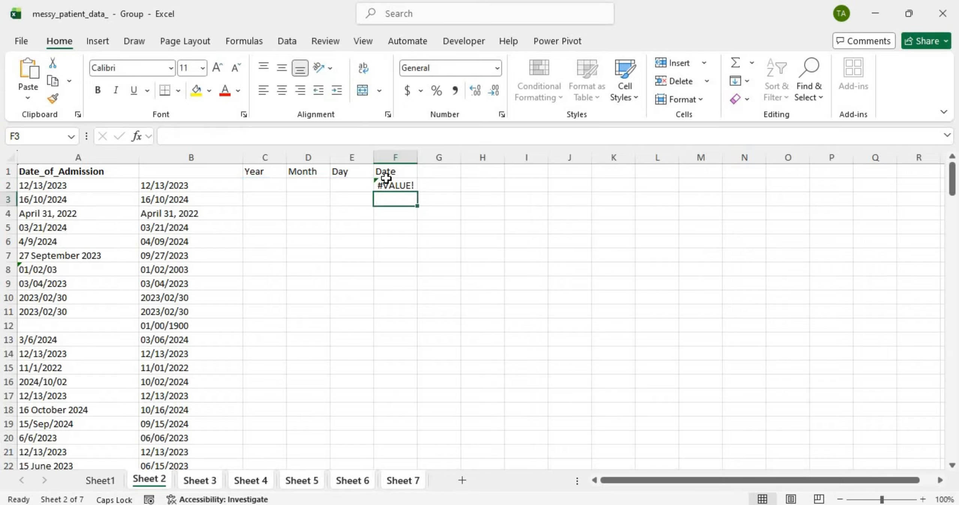
# Step: Change F2 to =IFERROR(DATE(C2,D2,E2),"") so errors show blank
pyautogui.click(389, 182)
pyautogui.doubleClick(387, 185)
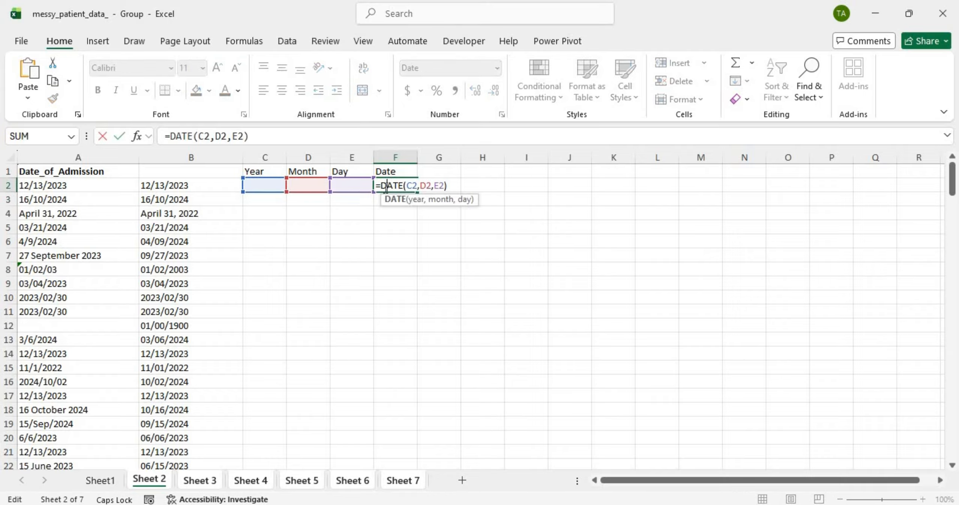
pyautogui.click(382, 185)
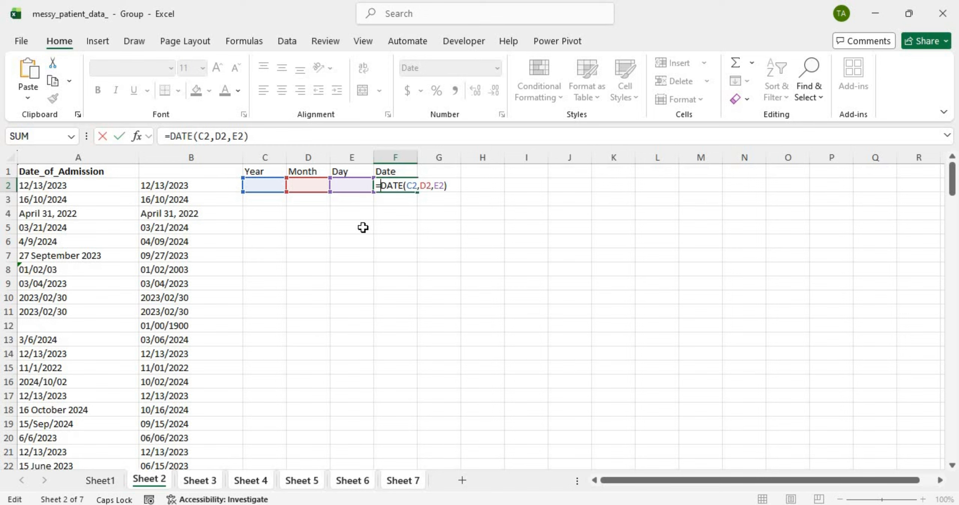
pyautogui.write('IF')
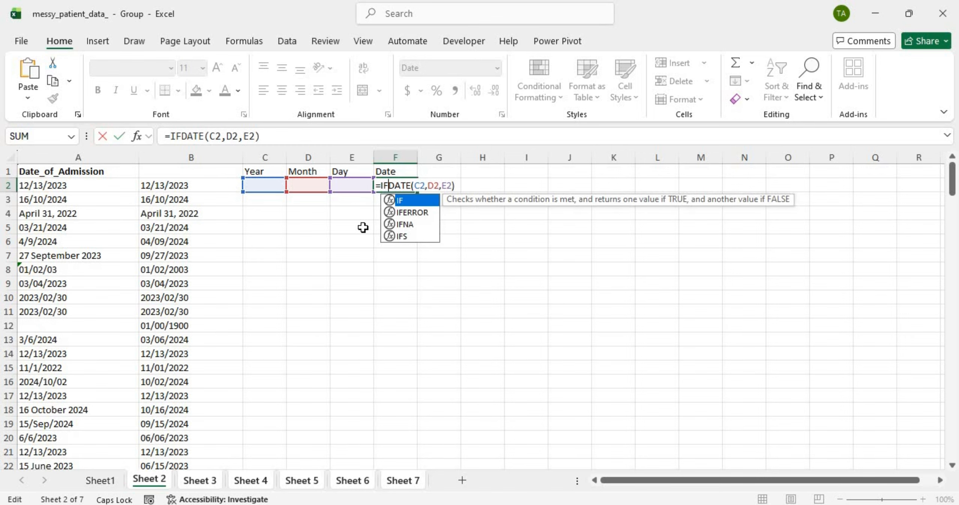
pyautogui.doubleClick(419, 212)
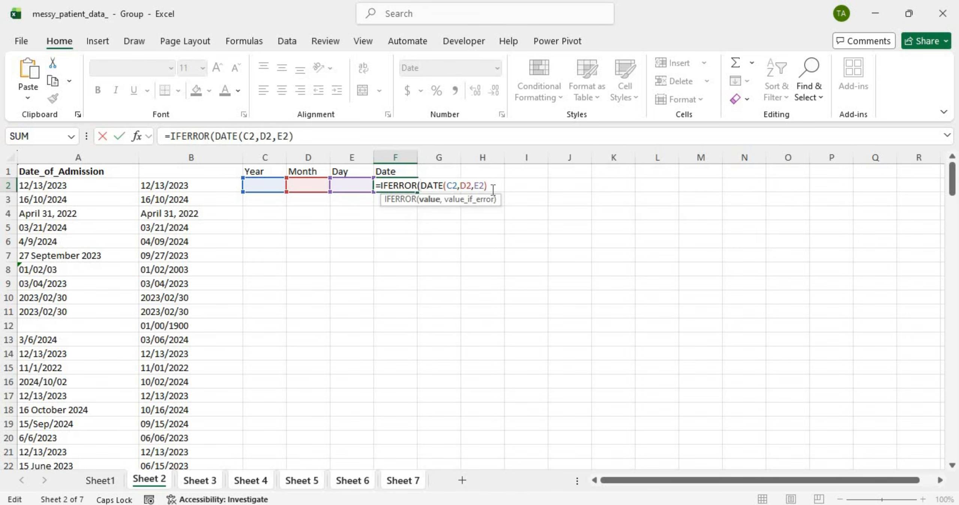
pyautogui.write(',"")')
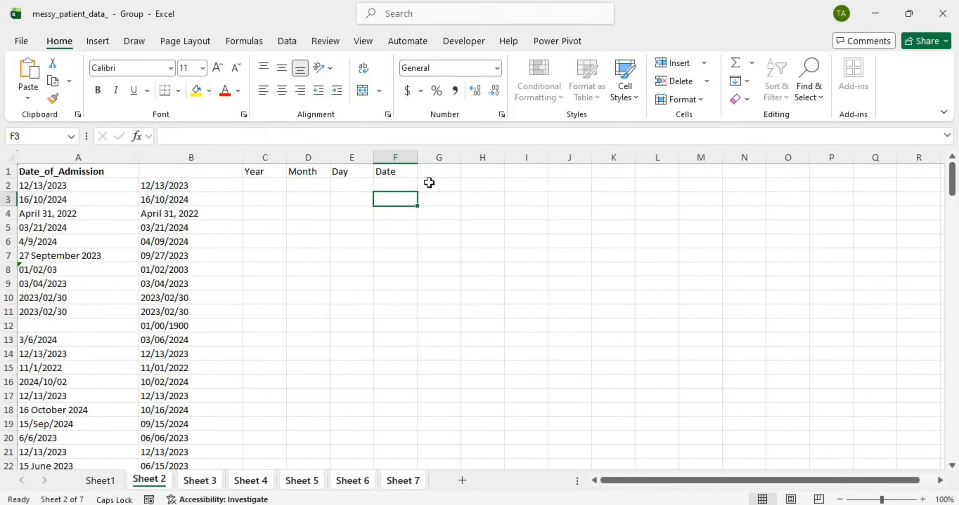
# Step: Fill the Date formula down column F, autofit the column, and go to Sheet 3
pyautogui.click(405, 181)
pyautogui.doubleClick(418, 193)
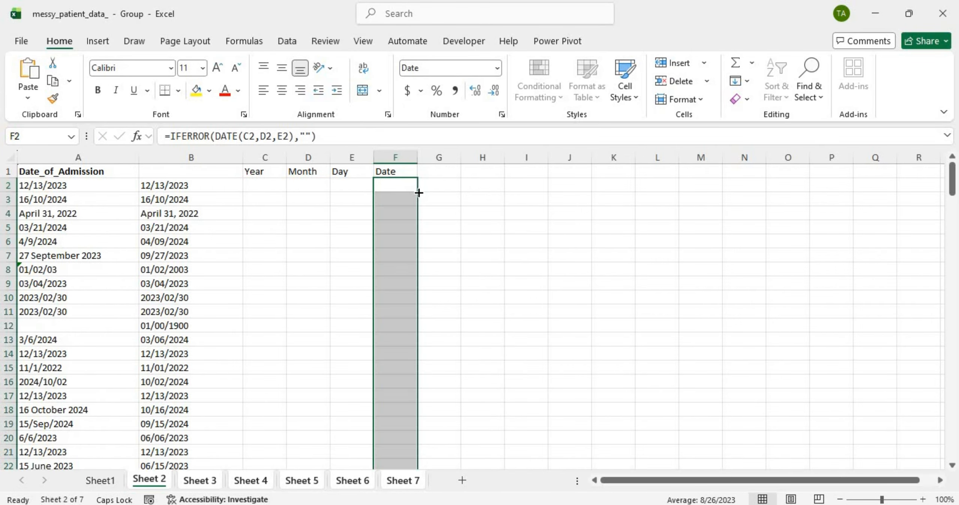
pyautogui.scroll(-8, 418, 192)
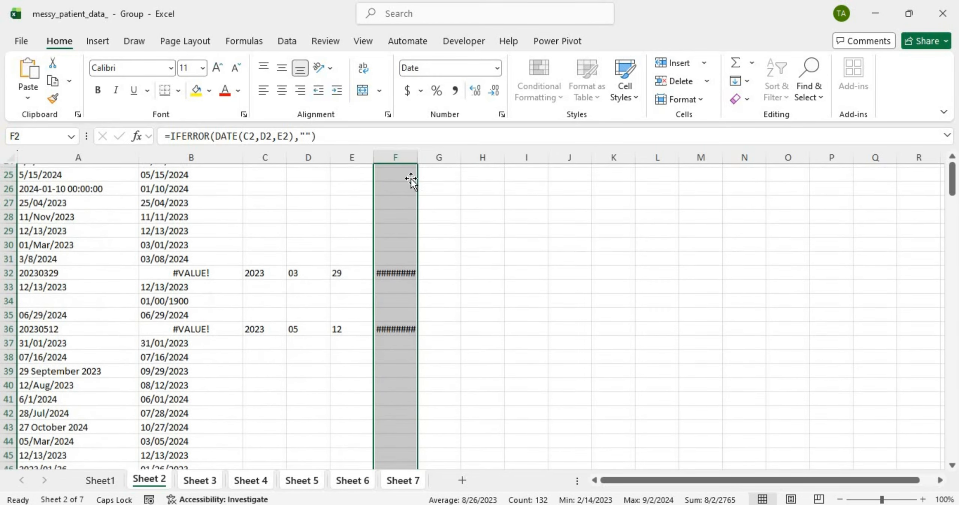
pyautogui.doubleClick(421, 158)
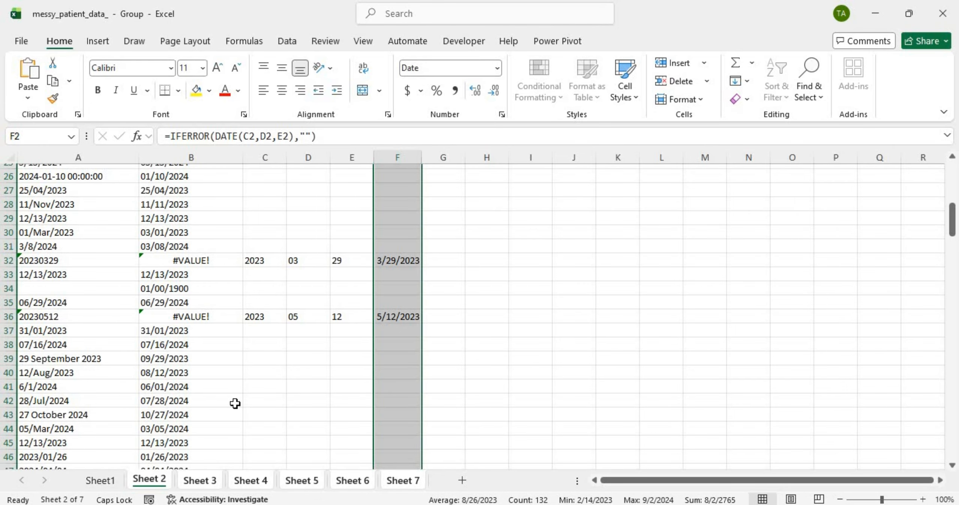
pyautogui.click(200, 481)
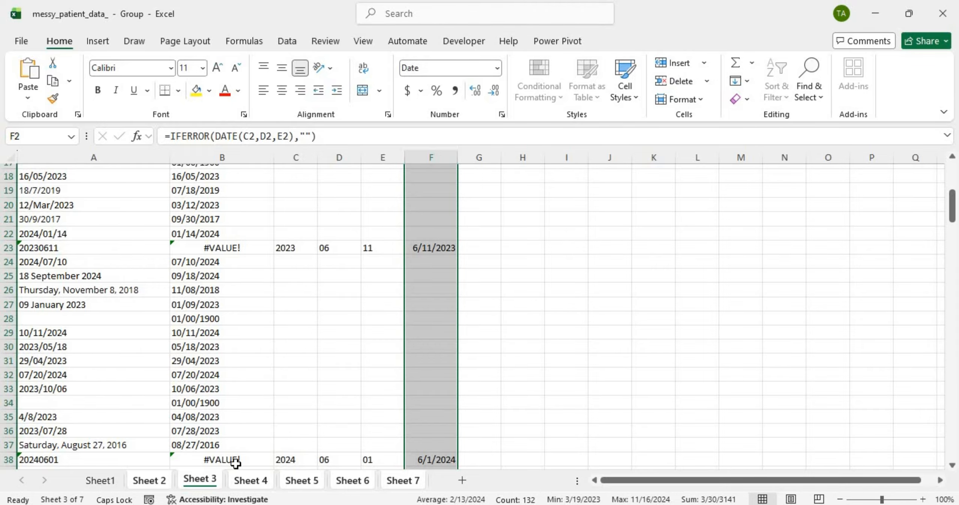
# Step: Scroll through the Date columns on Sheet 4 and Sheet 5
pyautogui.click(232, 481)
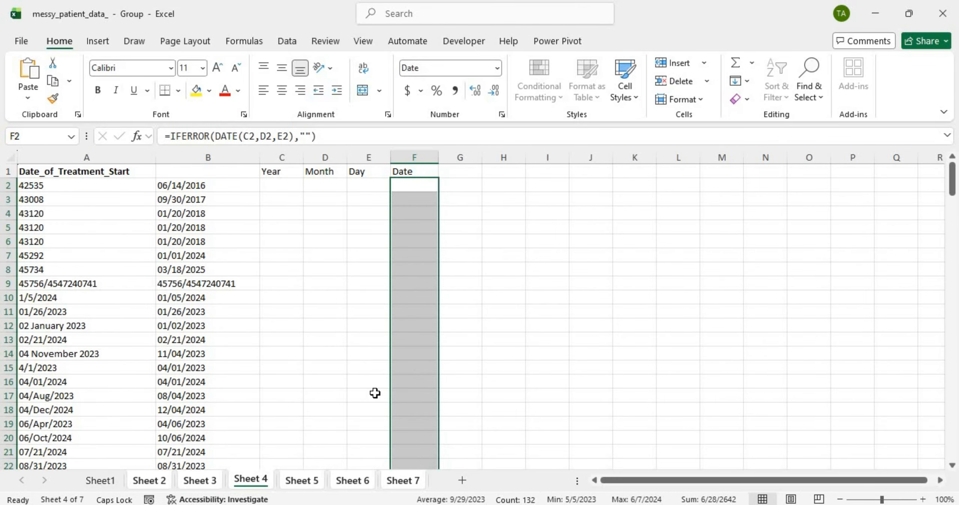
pyautogui.scroll(-3, 375, 393)
pyautogui.scroll(-17, 374, 392)
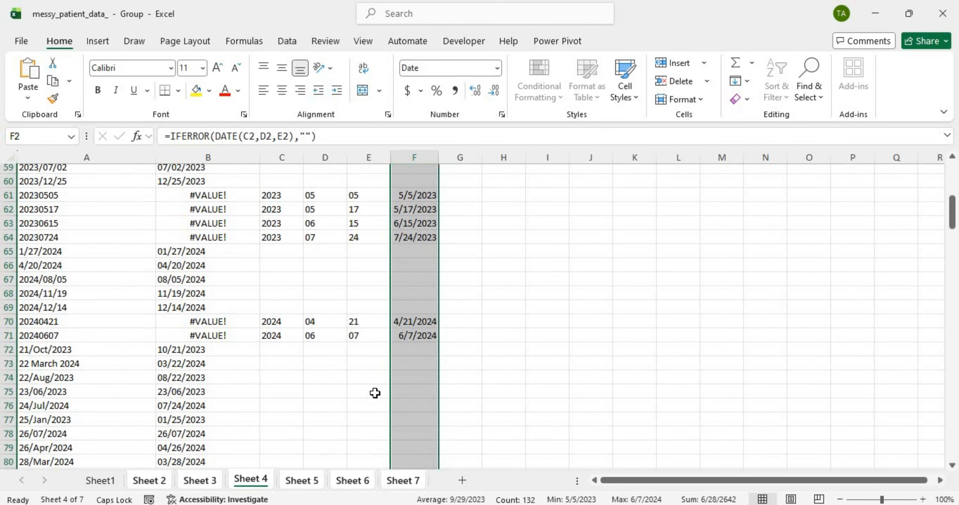
pyautogui.click(301, 481)
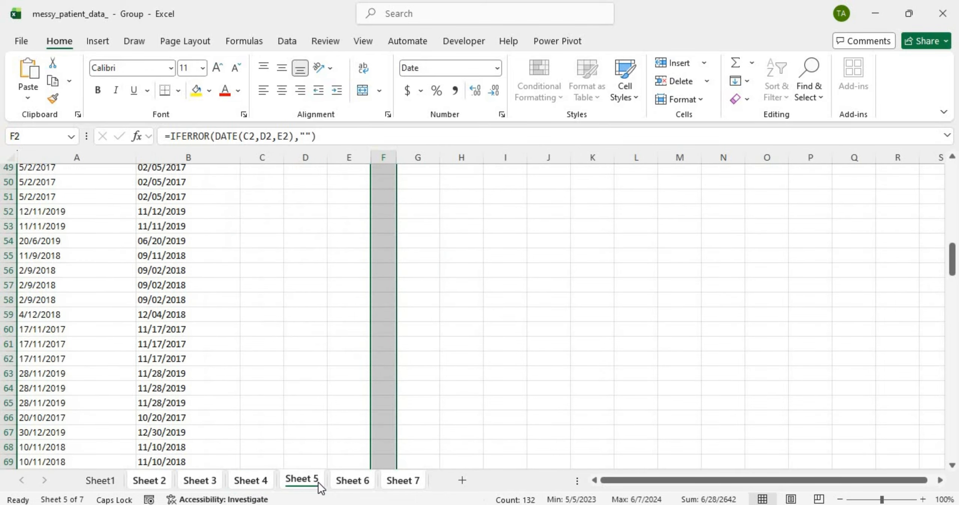
pyautogui.scroll(-15, 317, 482)
pyautogui.scroll(-9, 318, 482)
pyautogui.scroll(14, 317, 482)
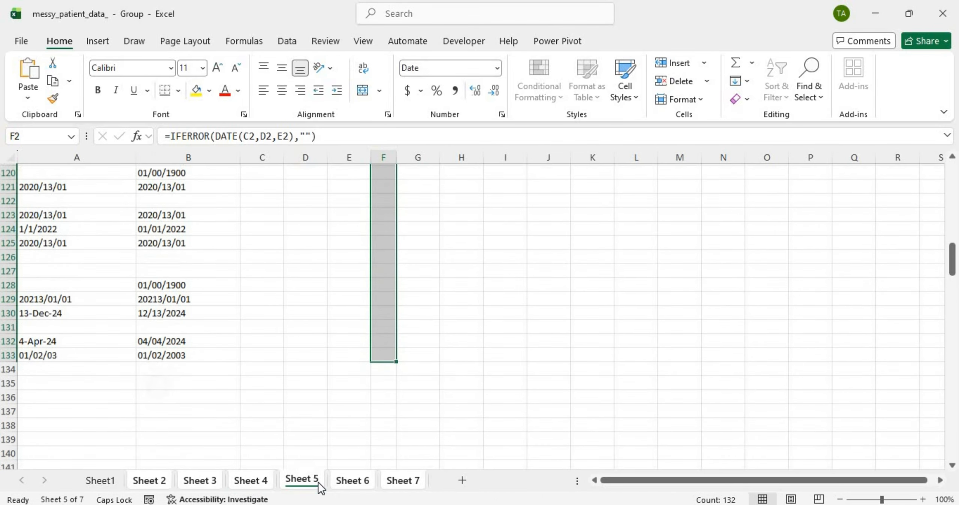
pyautogui.scroll(-8, 318, 482)
pyautogui.scroll(-1, 318, 482)
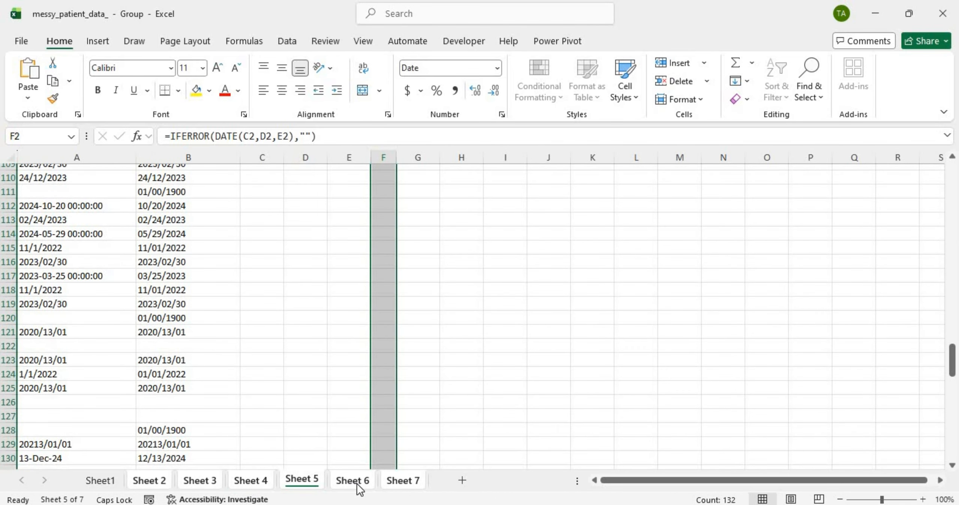
# Step: Review Sheets 6 and 7, then return to Sheet 2
pyautogui.click(353, 481)
pyautogui.scroll(-8, 380, 428)
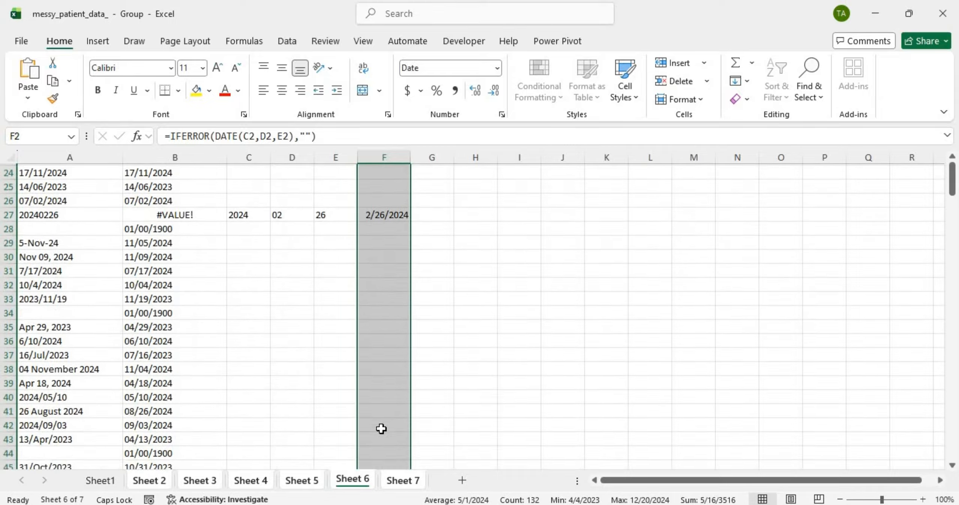
pyautogui.scroll(1, 419, 434)
pyautogui.click(405, 480)
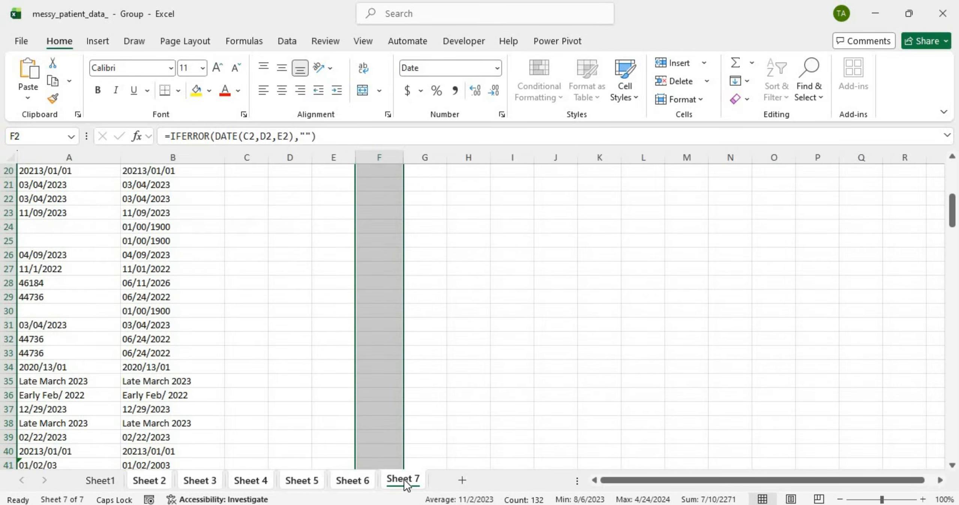
pyautogui.scroll(-5, 404, 480)
pyautogui.scroll(12, 404, 480)
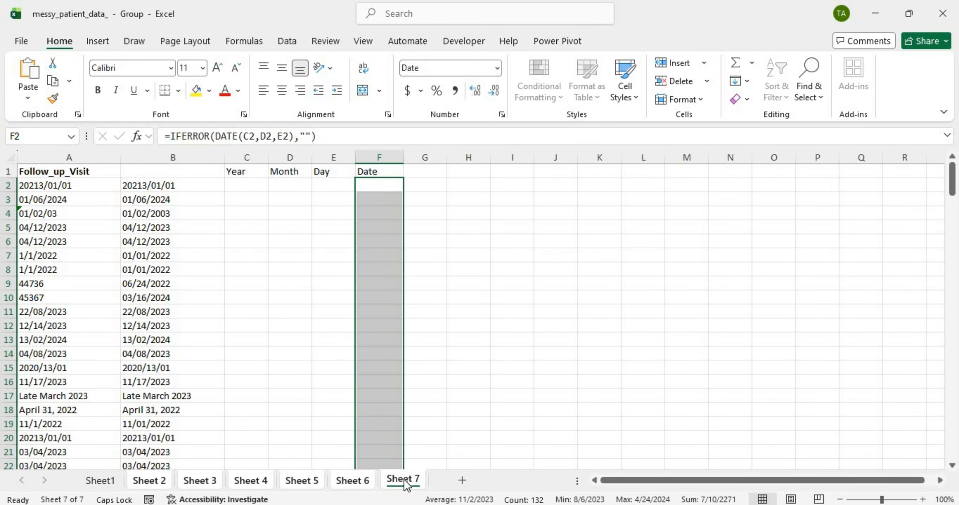
pyautogui.click(150, 481)
pyautogui.scroll(9, 283, 370)
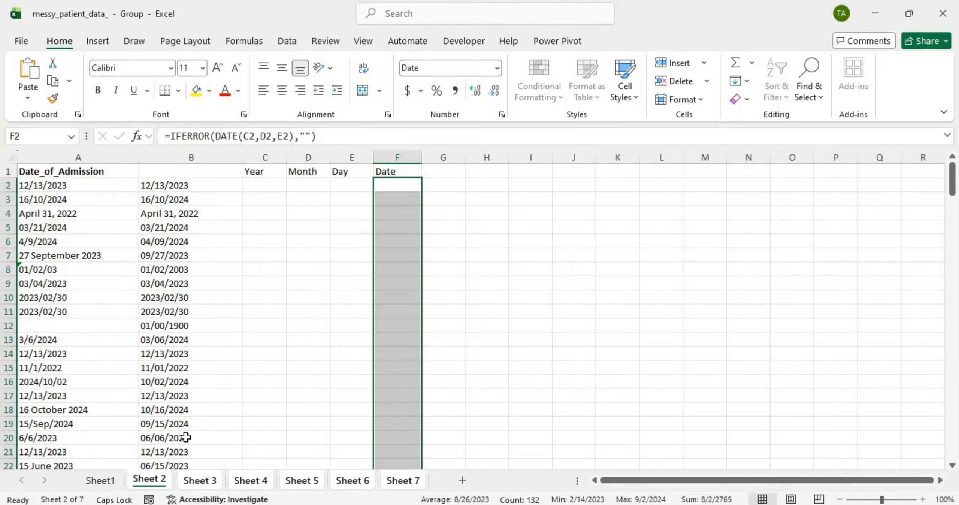
pyautogui.scroll(-5, 186, 437)
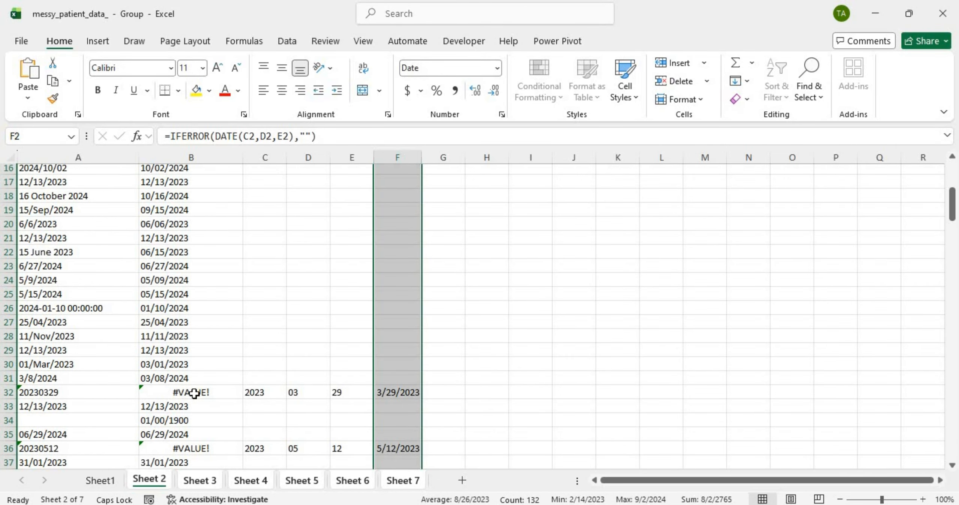
pyautogui.click(300, 281)
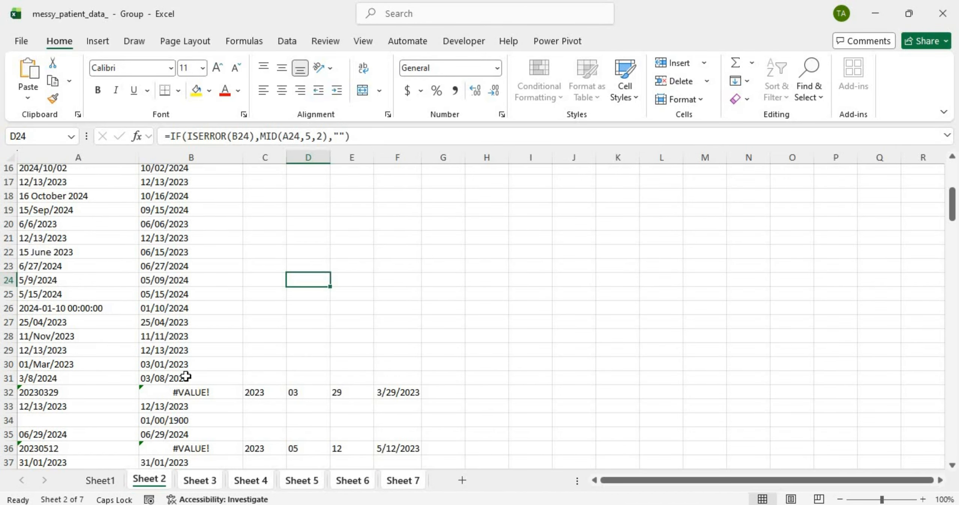
pyautogui.click(188, 392)
pyautogui.scroll(5, 293, 302)
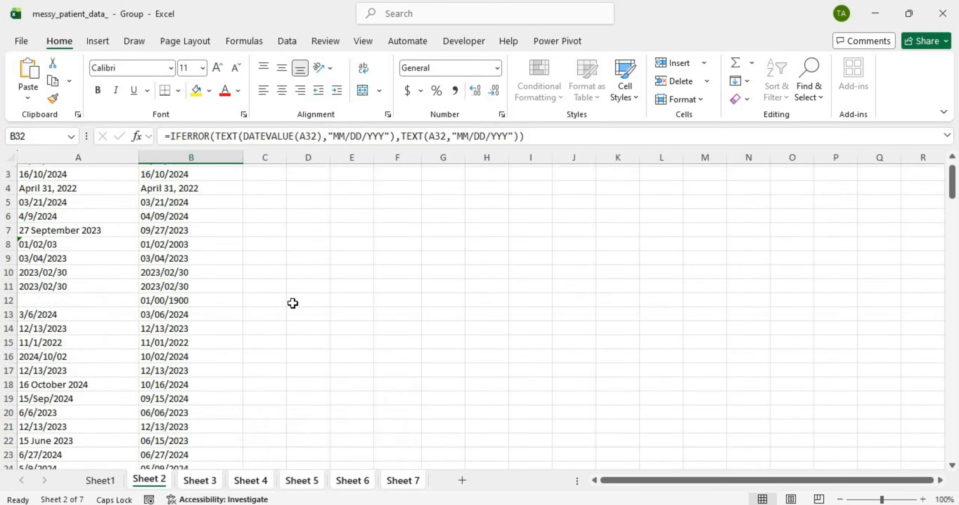
pyautogui.click(413, 185)
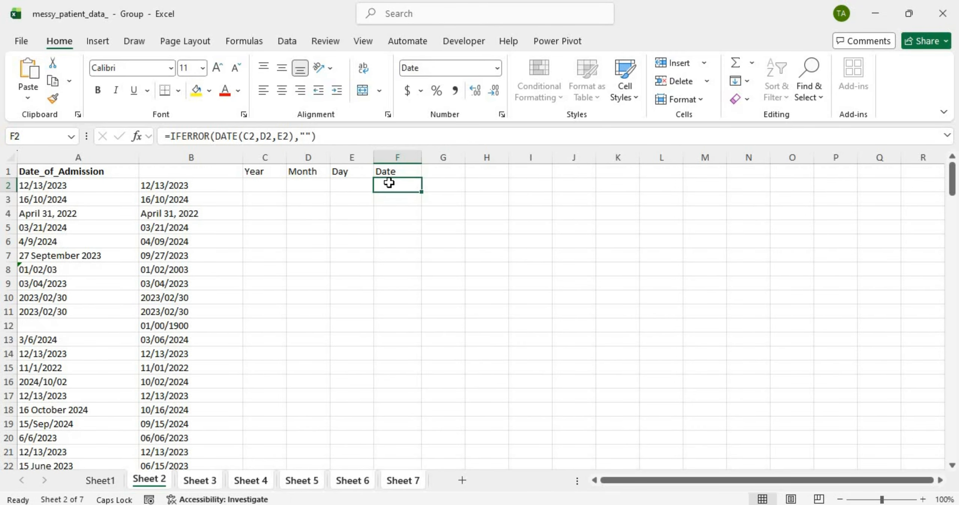
pyautogui.click(182, 185)
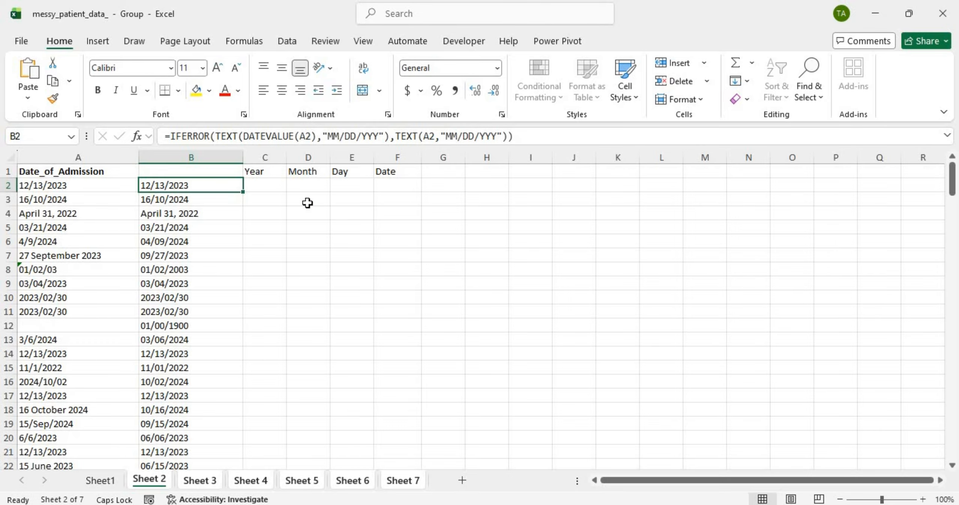
pyautogui.click(413, 187)
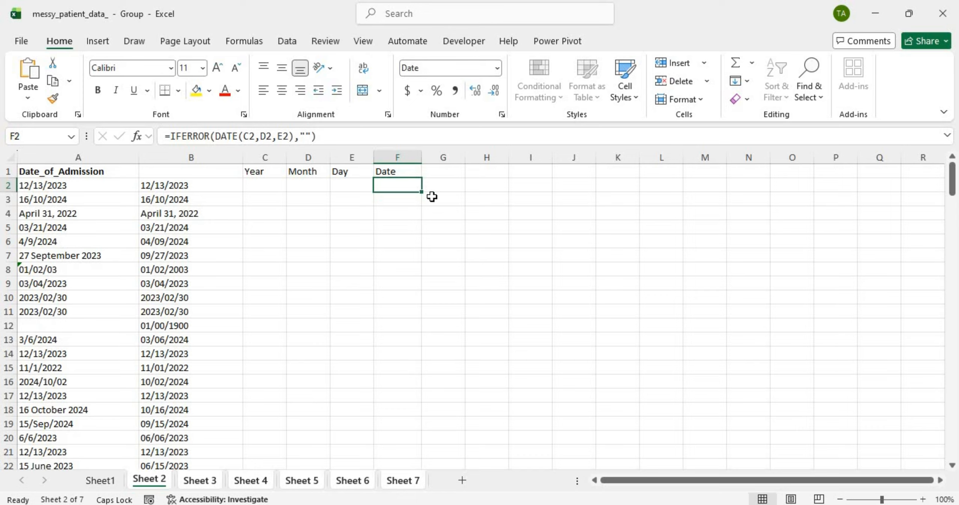
pyautogui.click(480, 186)
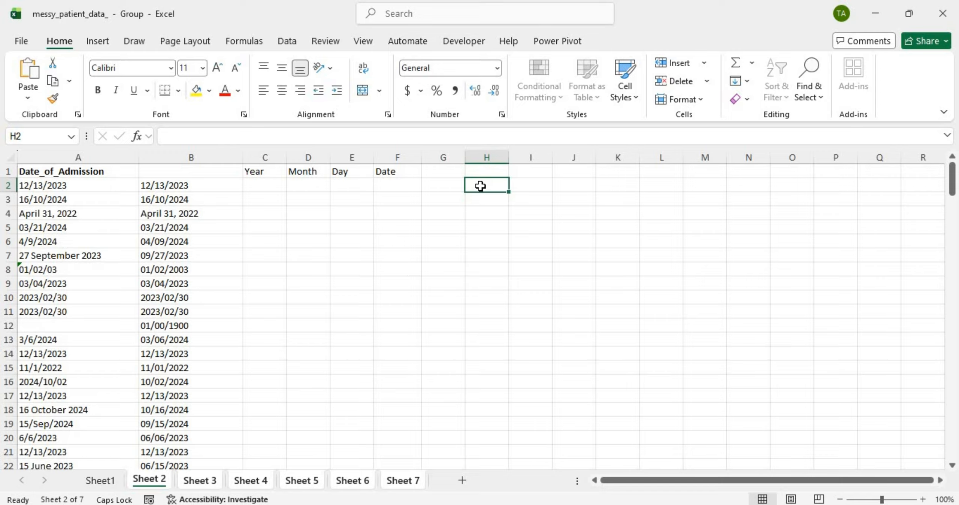
# Step: Clear H2 and enter =IF(F2="",B2,F2) in G2
pyautogui.write('=IF')
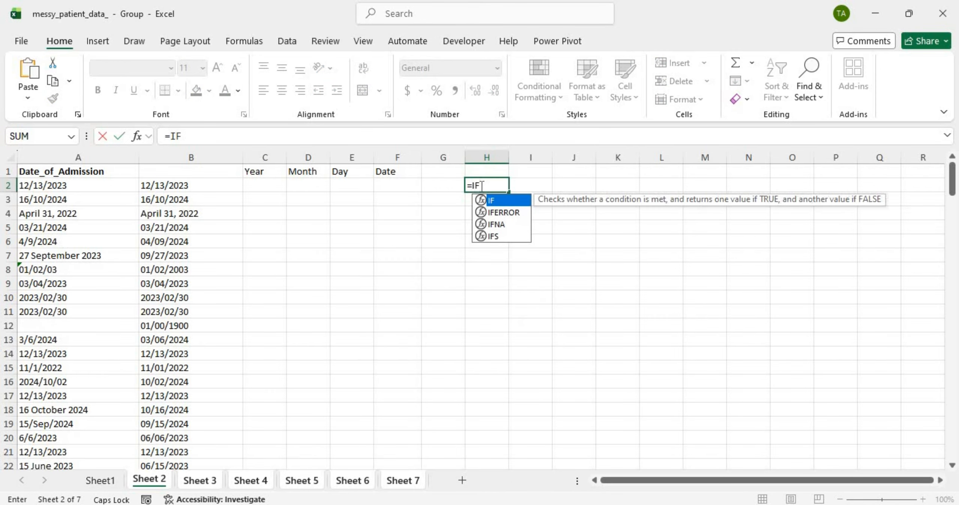
pyautogui.press('BackSpace')
pyautogui.press('BackSpace')
pyautogui.press('BackSpace')
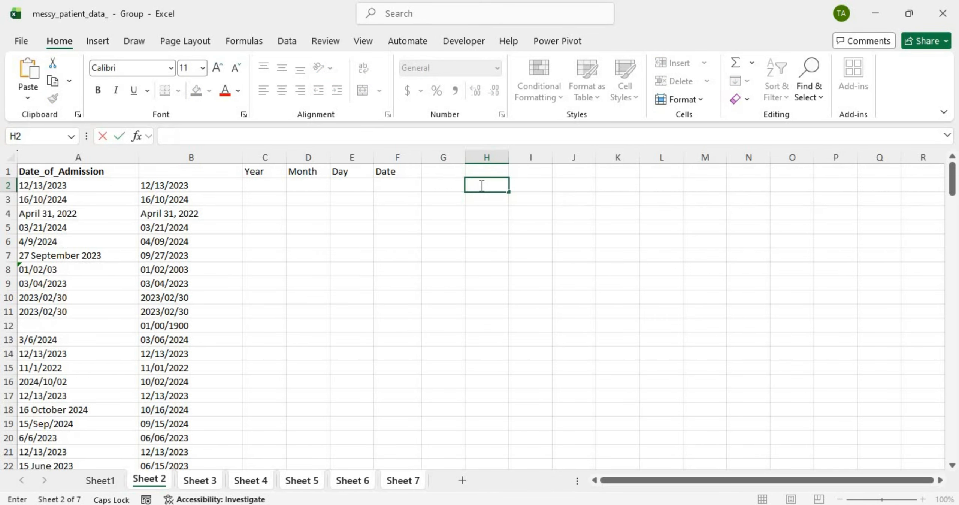
pyautogui.click(429, 185)
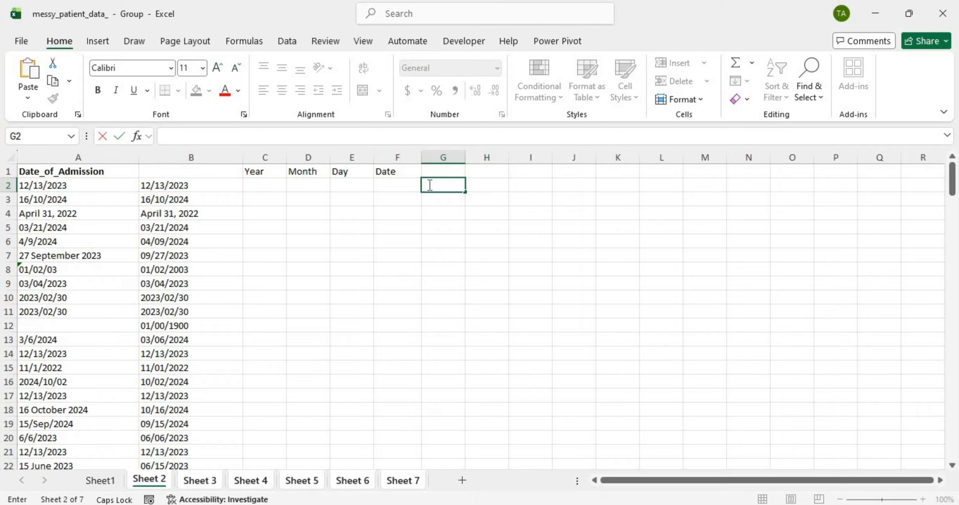
pyautogui.write('=IF')
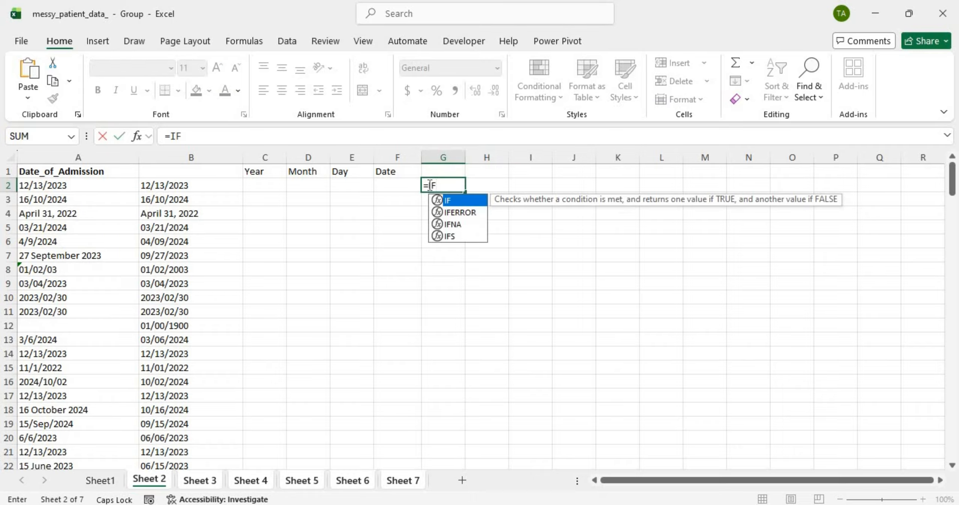
pyautogui.write('(')
pyautogui.click(390, 189)
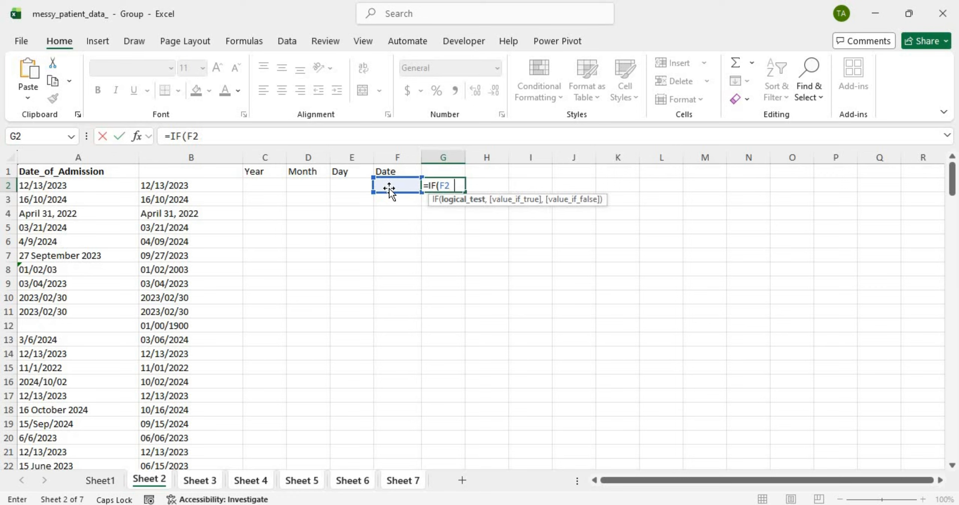
pyautogui.write('="",')
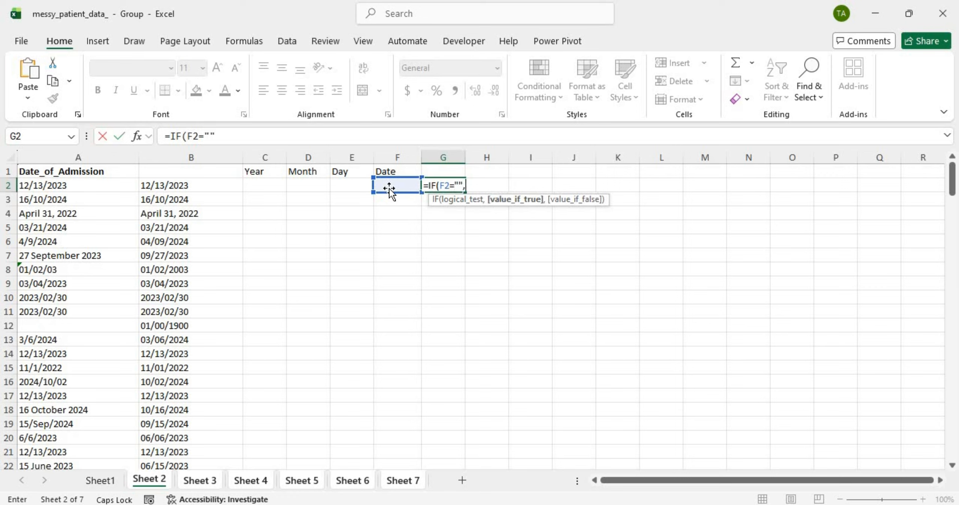
pyautogui.click(214, 188)
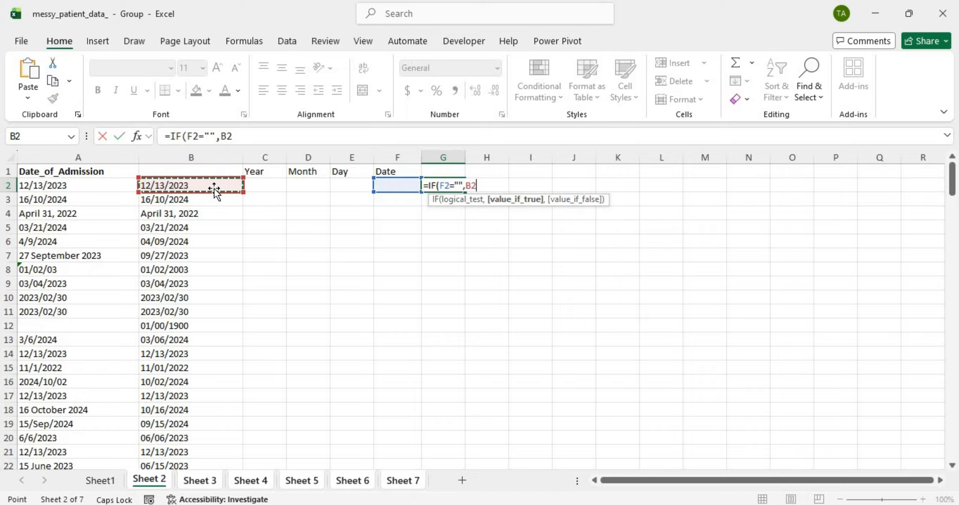
pyautogui.write(',')
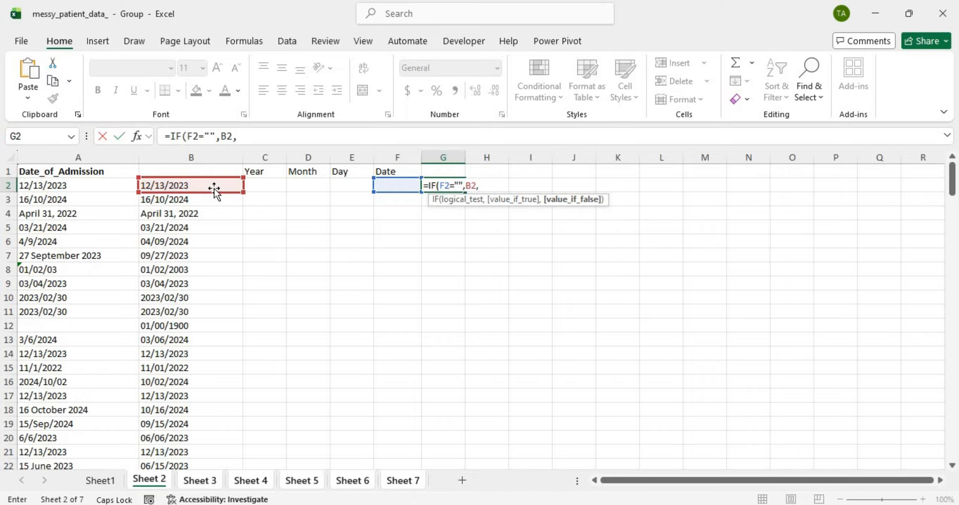
pyautogui.click(388, 184)
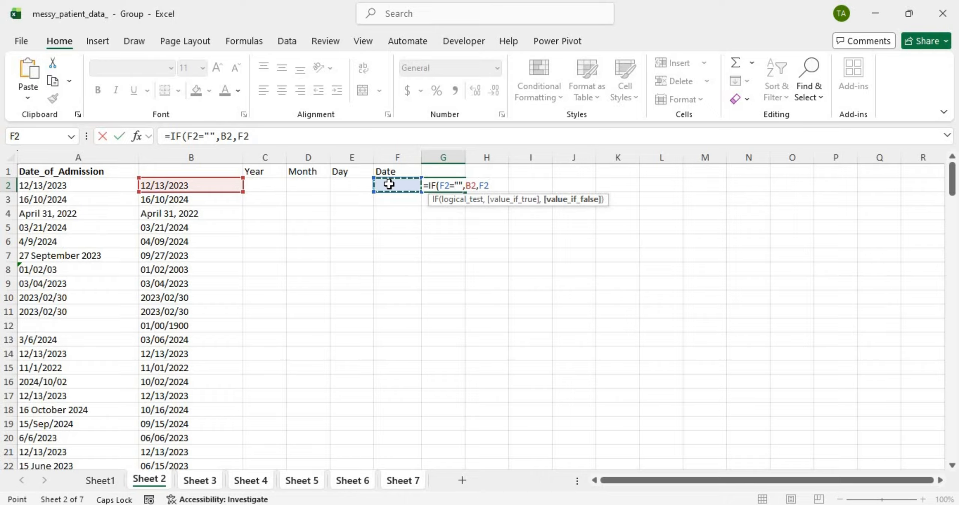
pyautogui.write(')')
pyautogui.press('Return')
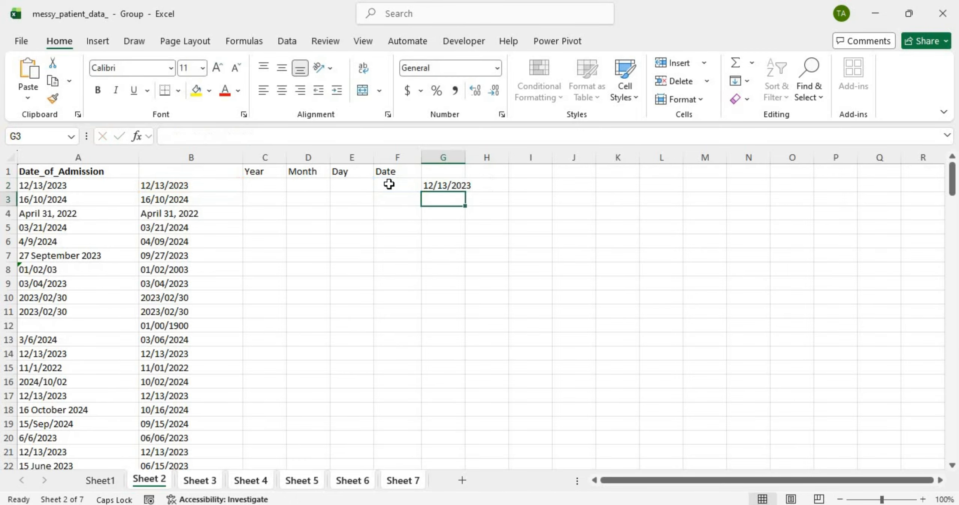
# Step: Fill the G2 formula down column G and autofit the column width
pyautogui.click(449, 185)
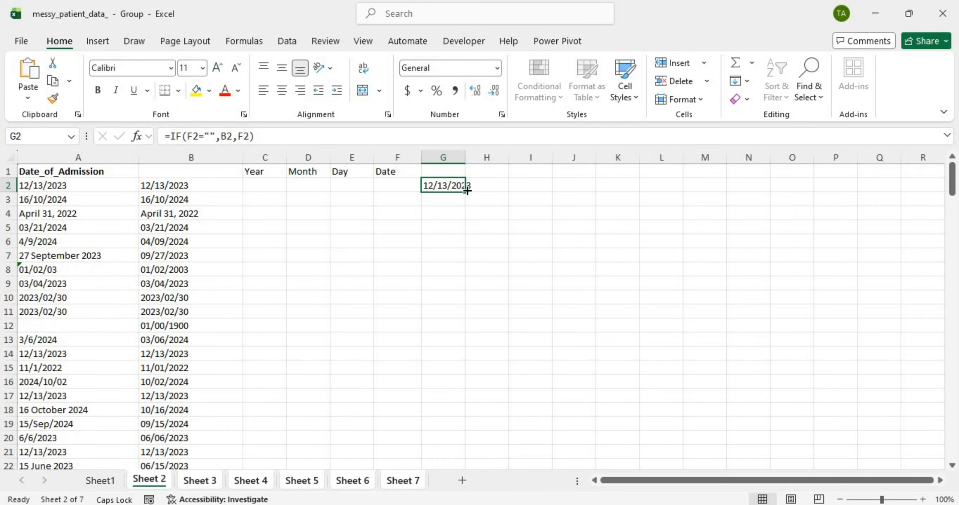
pyautogui.doubleClick(467, 190)
pyautogui.doubleClick(464, 152)
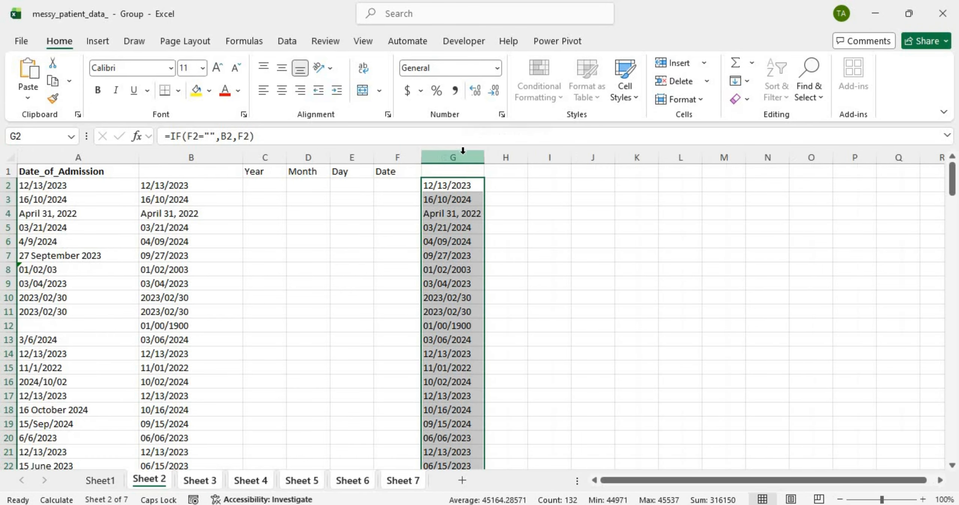
pyautogui.scroll(-13, 463, 288)
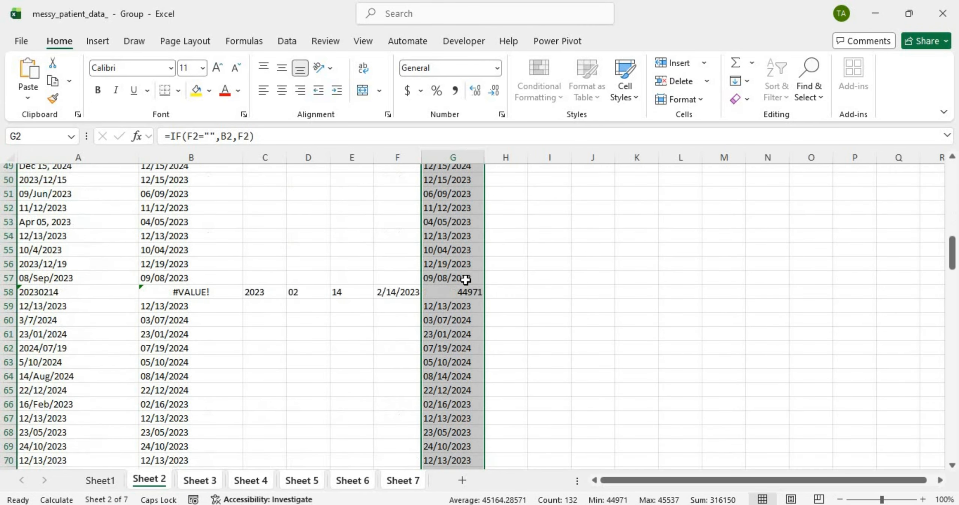
pyautogui.scroll(-4, 466, 279)
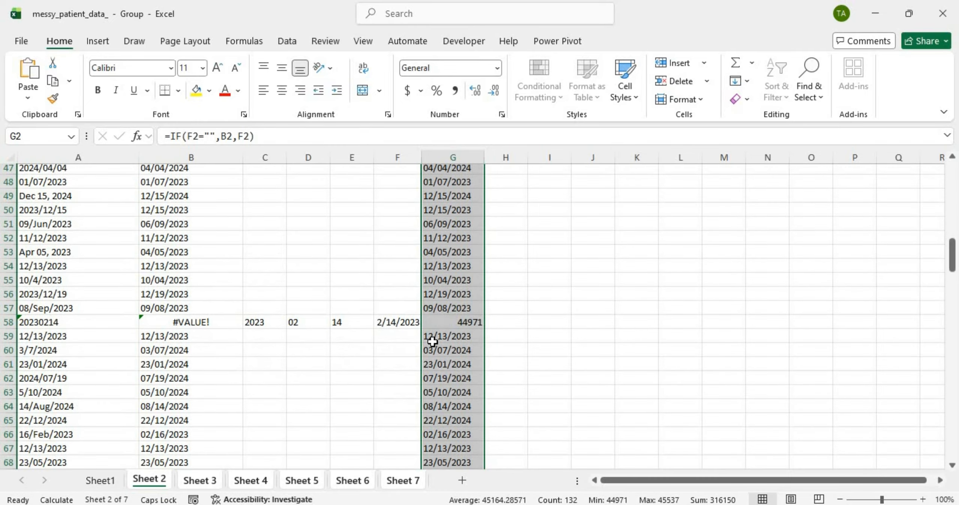
pyautogui.scroll(-2, 452, 321)
# Step: Change G2 to =IF(F2="",B2,TEXT(F2,"MM/DD/YYYY")) so F dates become text
pyautogui.scroll(1, 460, 284)
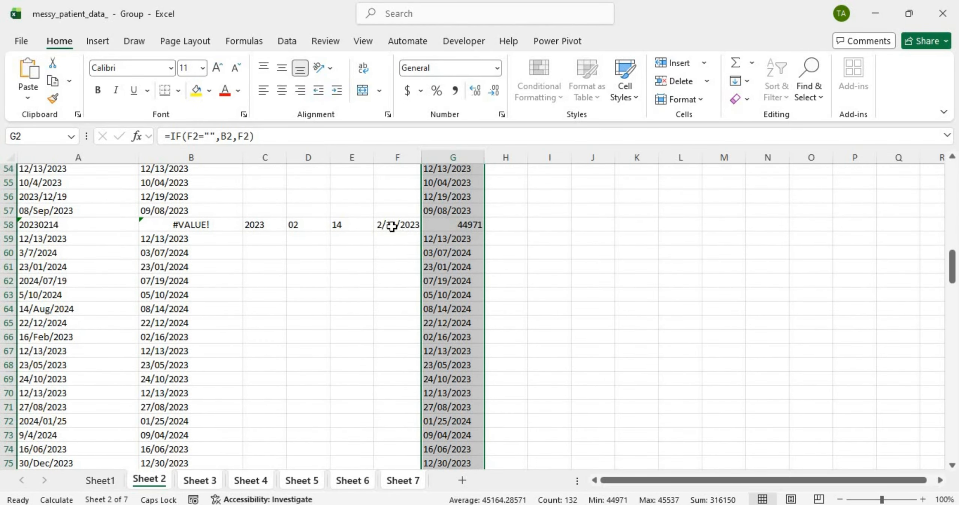
pyautogui.scroll(9, 426, 235)
pyautogui.scroll(9, 426, 234)
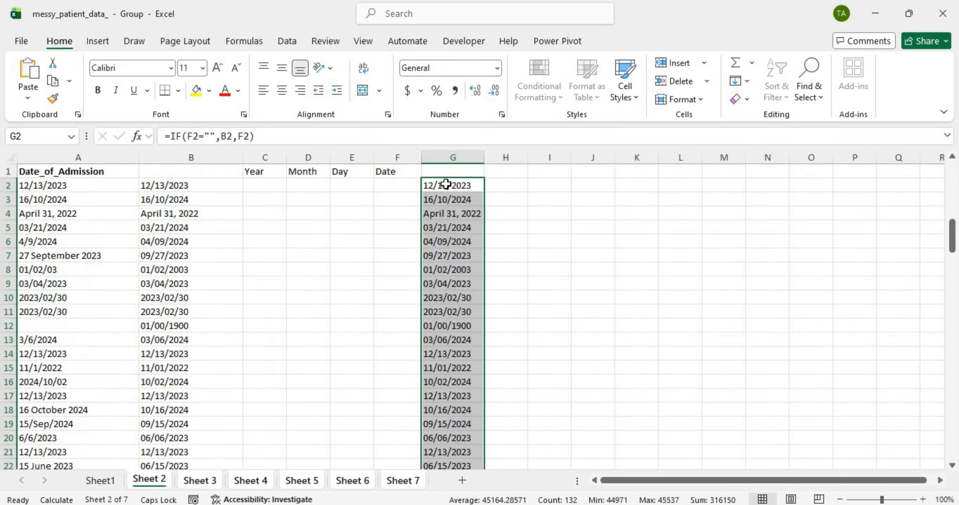
pyautogui.doubleClick(449, 185)
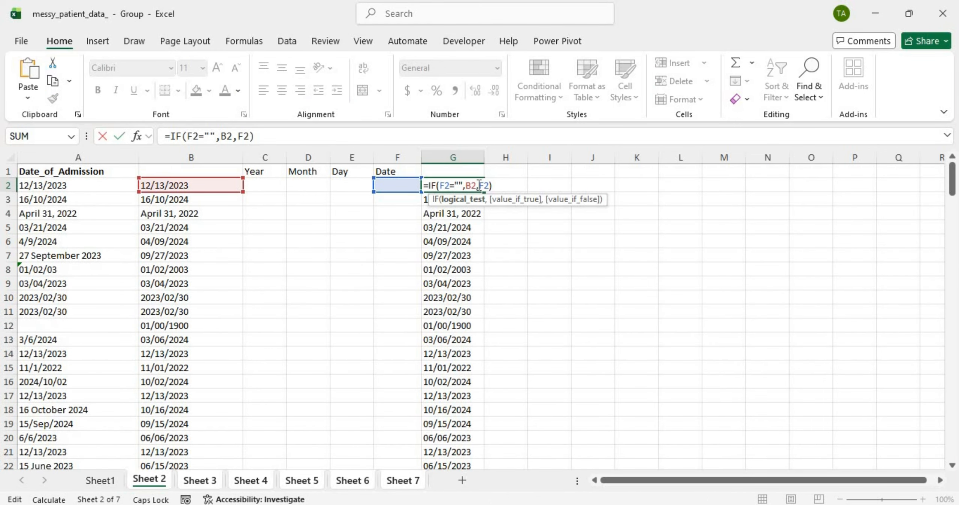
pyautogui.click(477, 185)
pyautogui.click(479, 185)
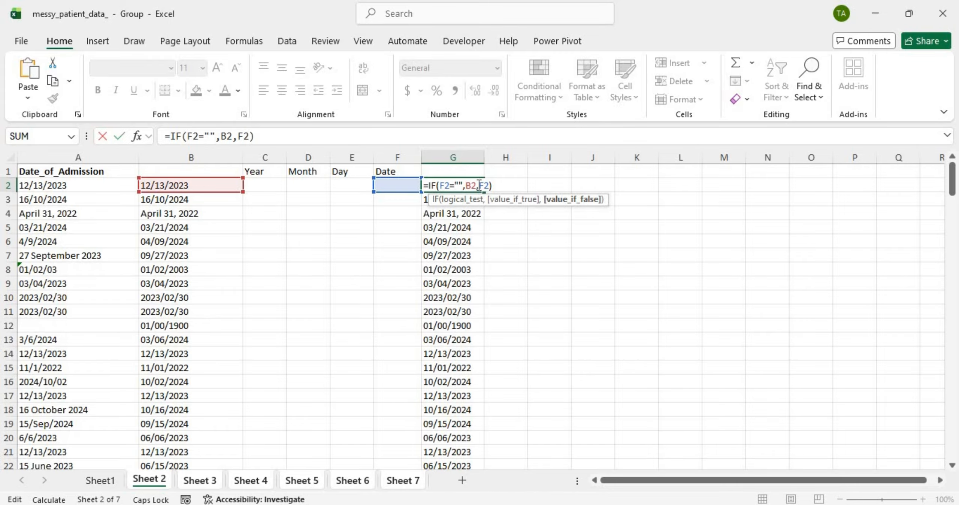
pyautogui.write('TE')
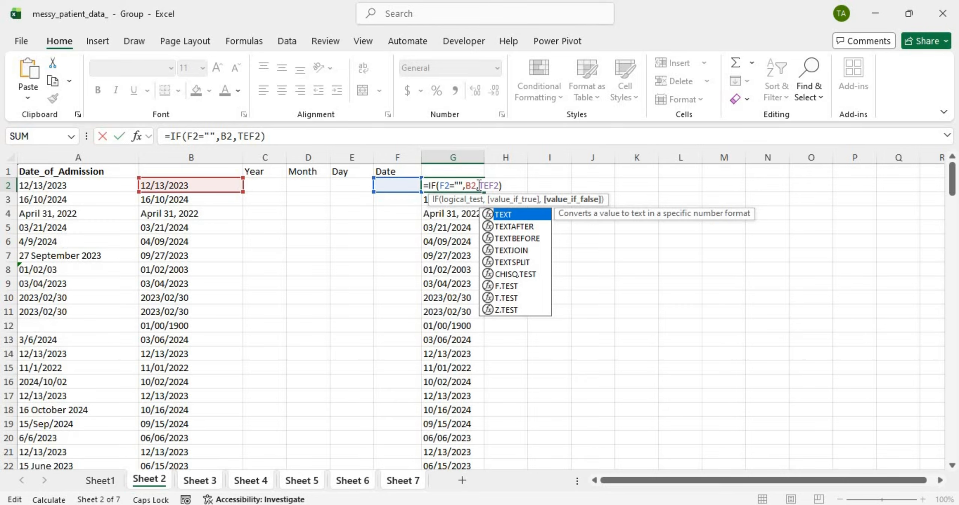
pyautogui.write('XT(F2')
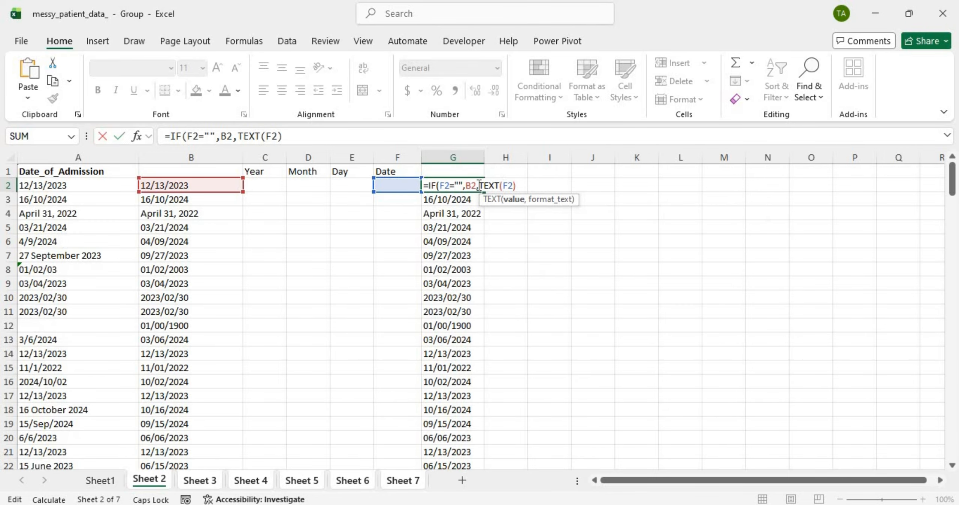
pyautogui.write(',"MM/')
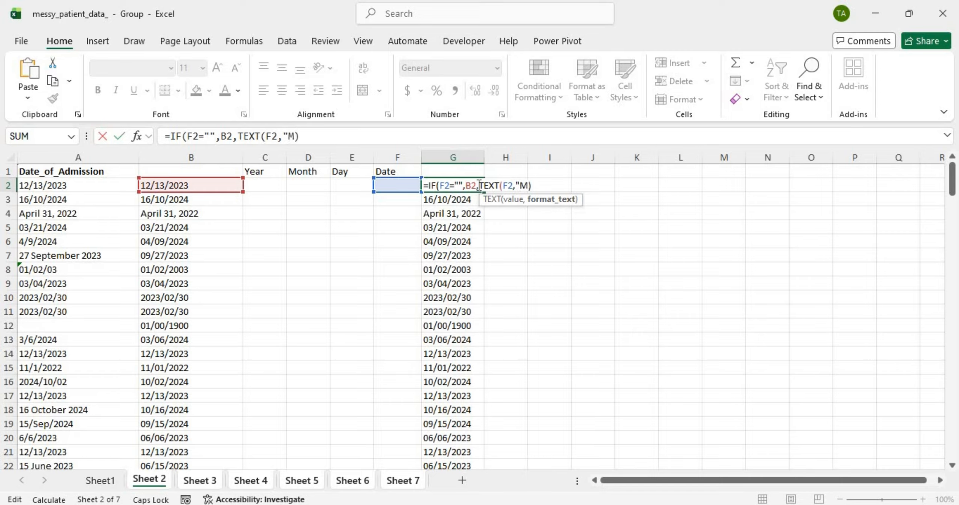
pyautogui.write('DD/')
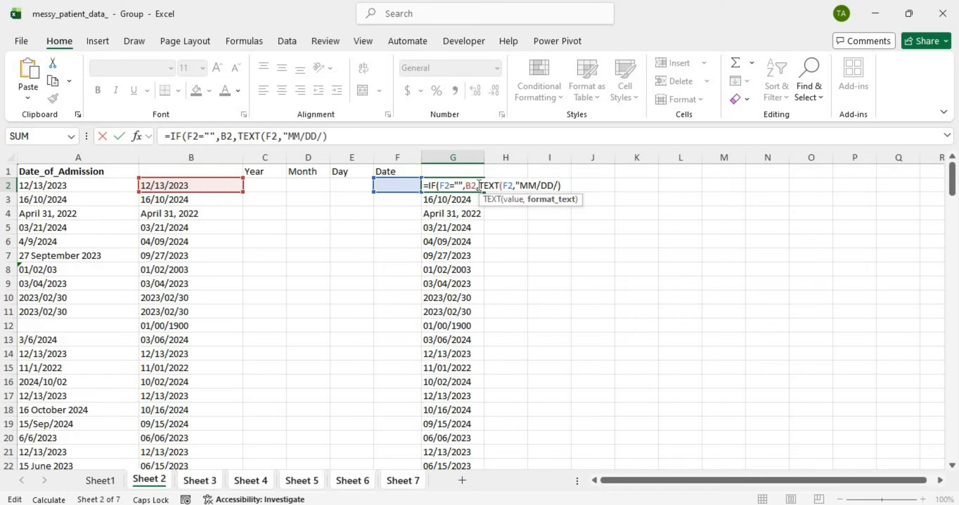
pyautogui.write('YYYY"')
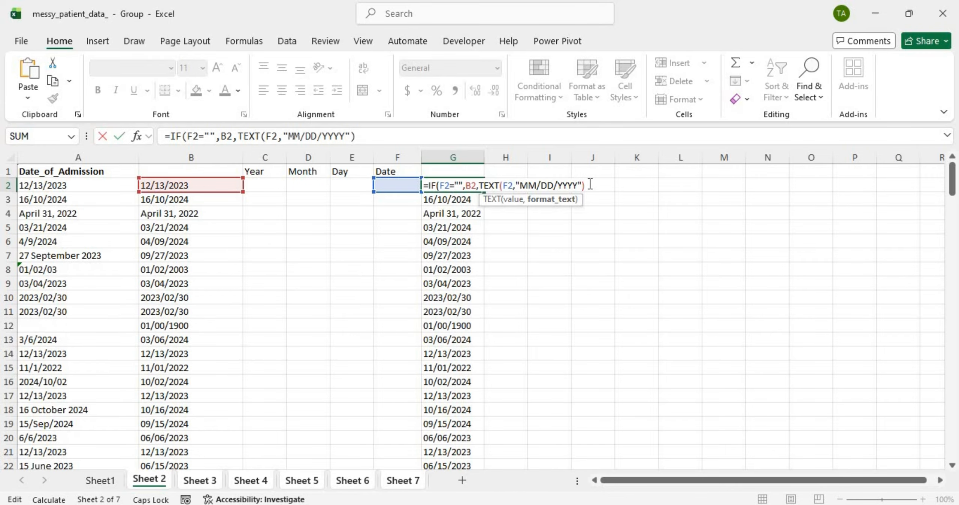
pyautogui.press('Right')
pyautogui.write(')')
pyautogui.press('Return')
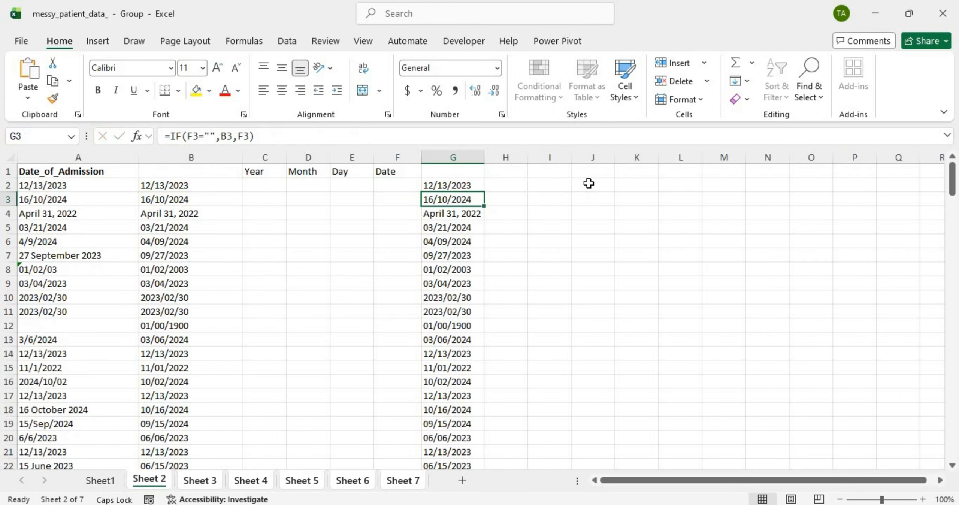
# Step: Refill the revised formula down column G and check the resulting text dates
pyautogui.click(453, 186)
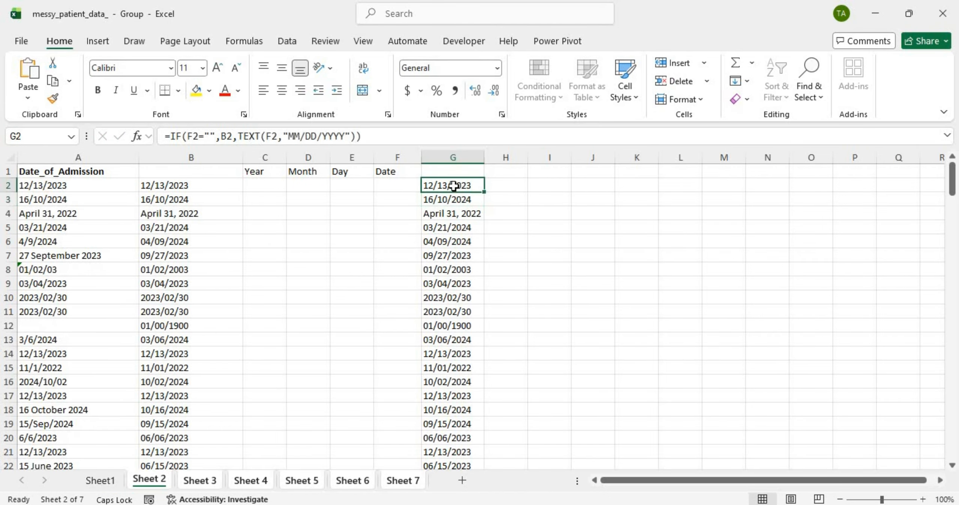
pyautogui.doubleClick(484, 191)
pyautogui.scroll(-8, 484, 191)
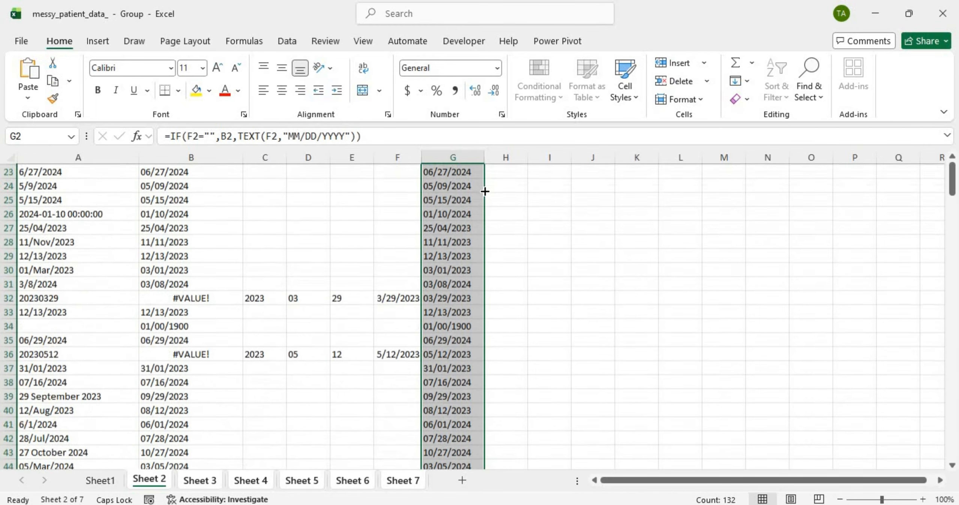
pyautogui.scroll(-4, 437, 276)
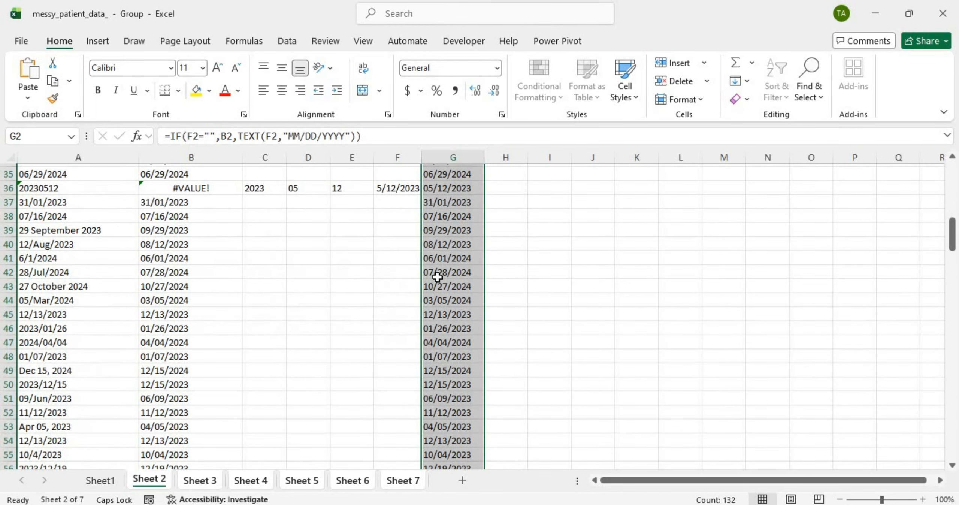
pyautogui.scroll(1, 437, 277)
pyautogui.hscroll(1, 437, 277)
pyautogui.hscroll(-1, 431, 301)
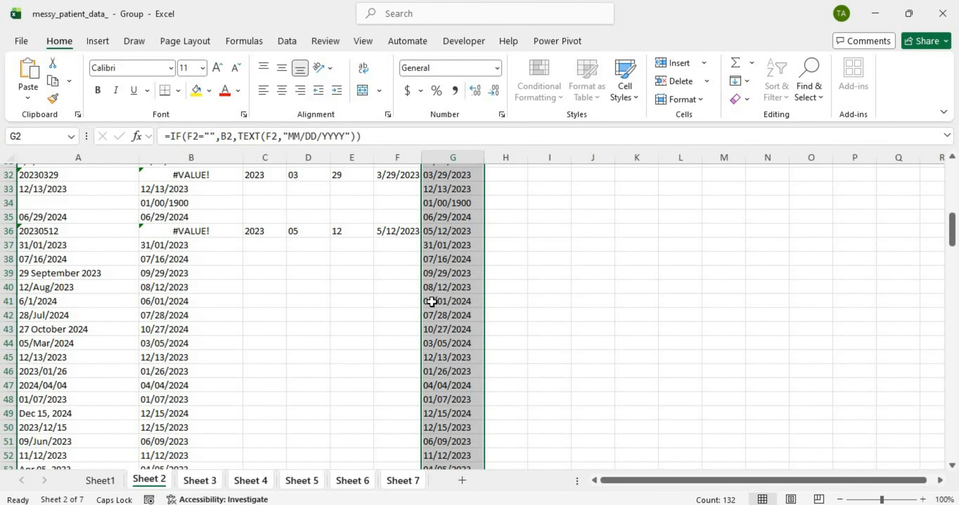
pyautogui.scroll(10, 432, 301)
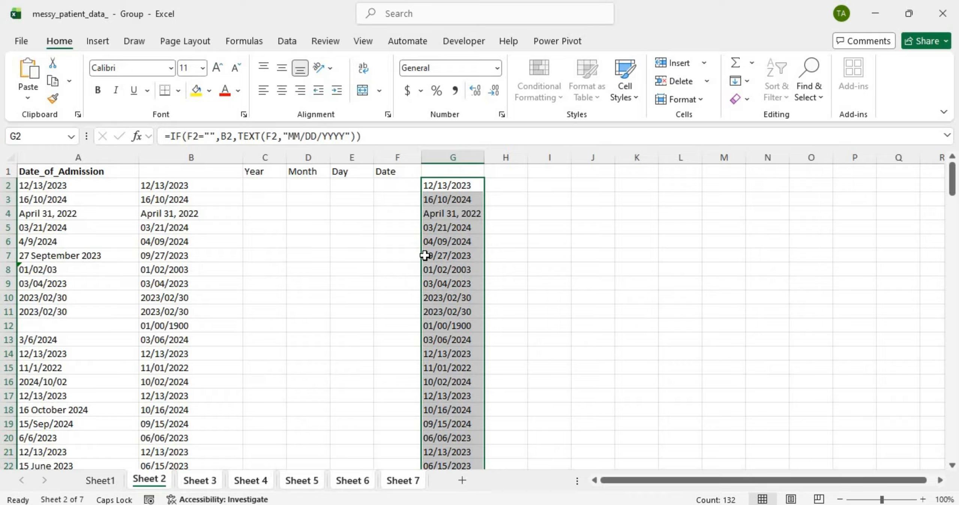
# Step: Copy column G and paste it back over itself as values
pyautogui.click(436, 157)
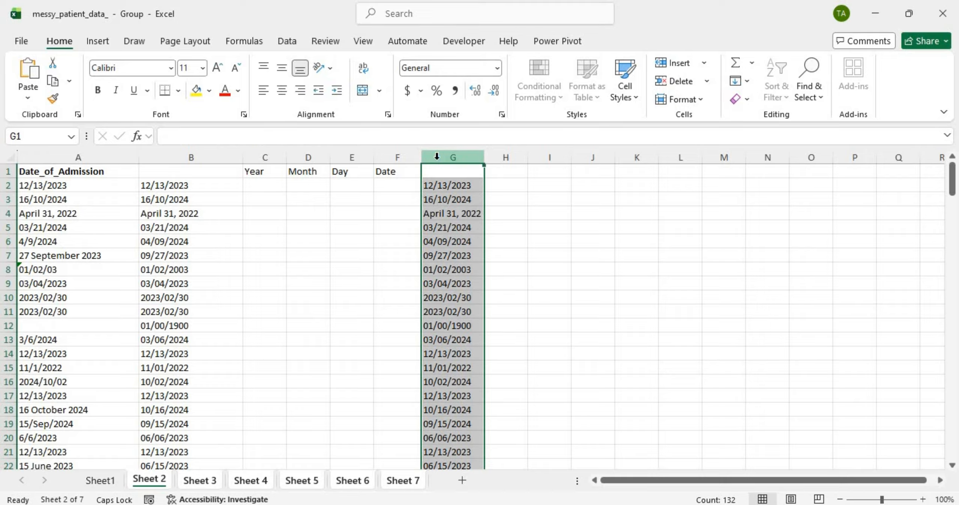
pyautogui.hotkey('ctrl', 'c')
pyautogui.click(438, 171)
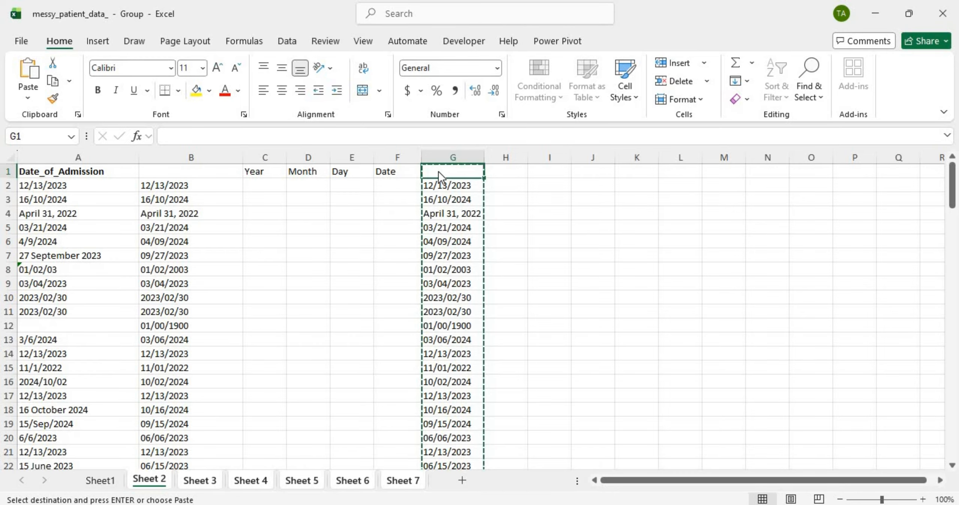
pyautogui.rightClick(438, 171)
pyautogui.click(500, 226)
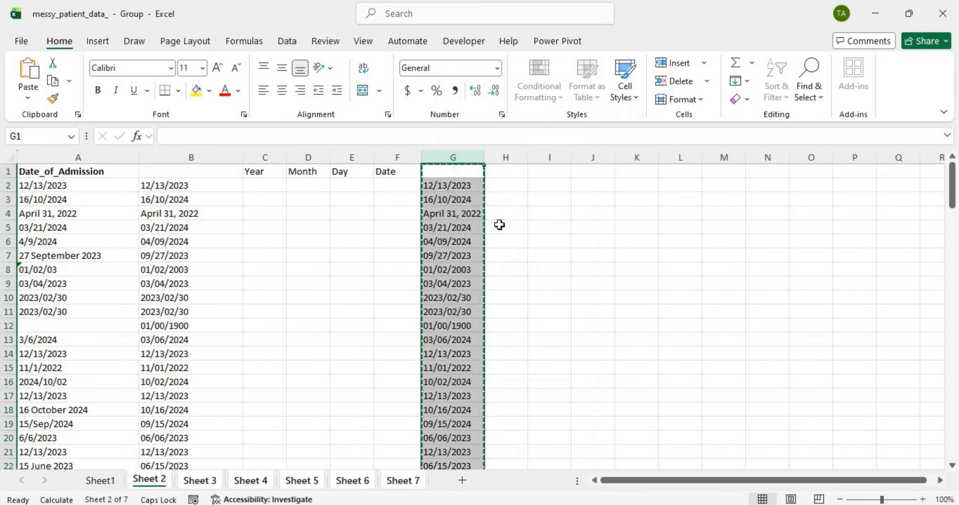
# Step: Delete helper columns B through F, then select the cleaned dates in column B
pyautogui.click(180, 158)
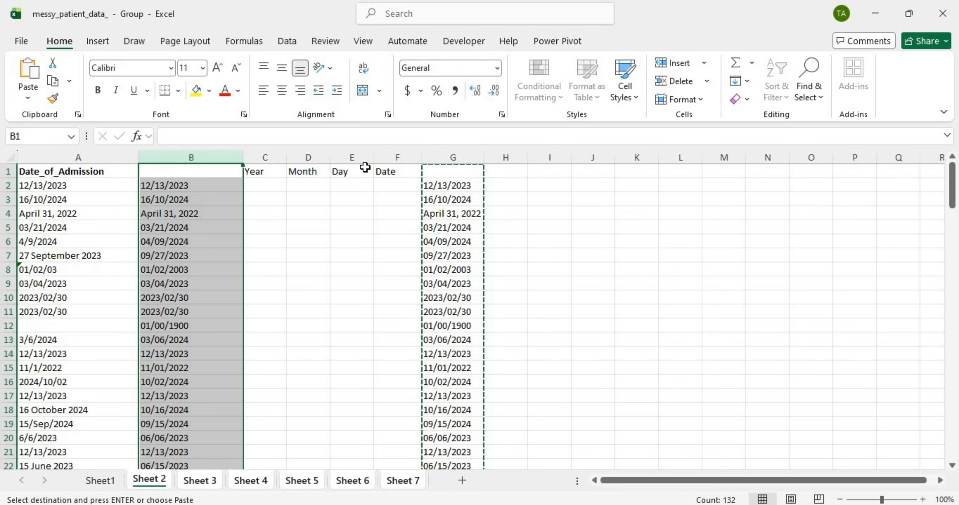
pyautogui.keyDown('shift'); pyautogui.click(403, 151); pyautogui.keyUp('shift')
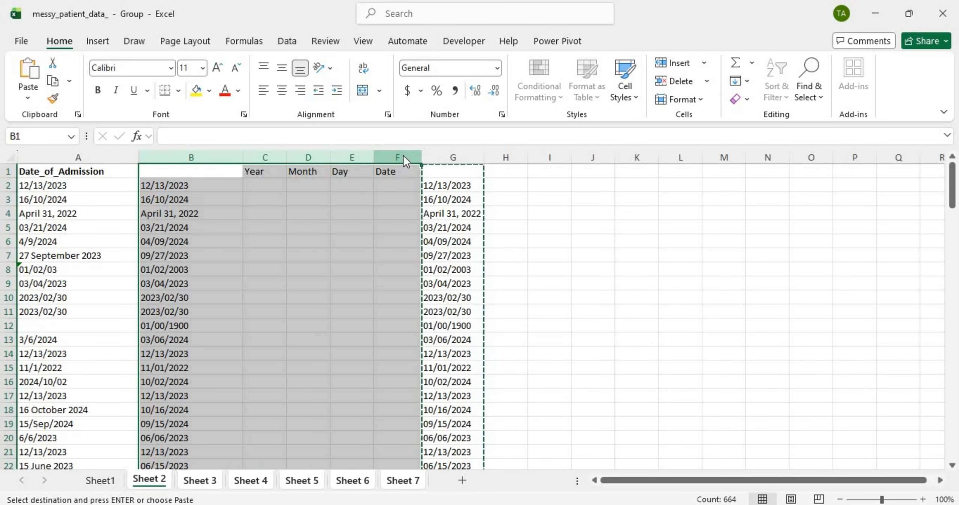
pyautogui.rightClick(406, 161)
pyautogui.click(439, 312)
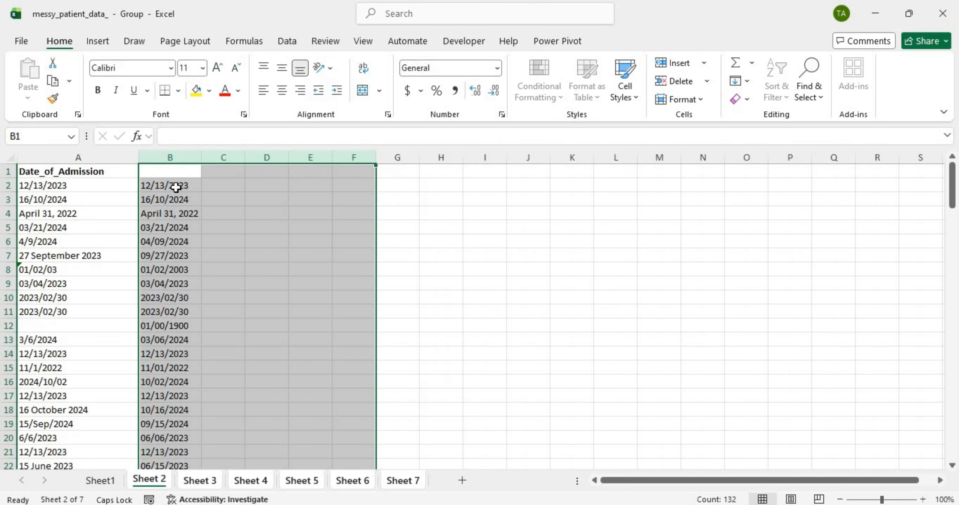
pyautogui.click(158, 197)
pyautogui.click(168, 157)
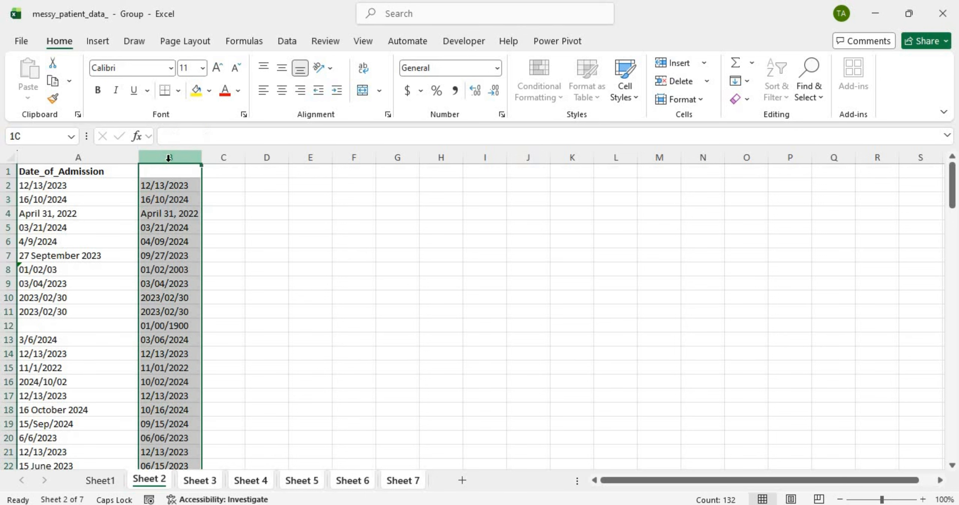
pyautogui.click(197, 481)
pyautogui.scroll(6, 265, 380)
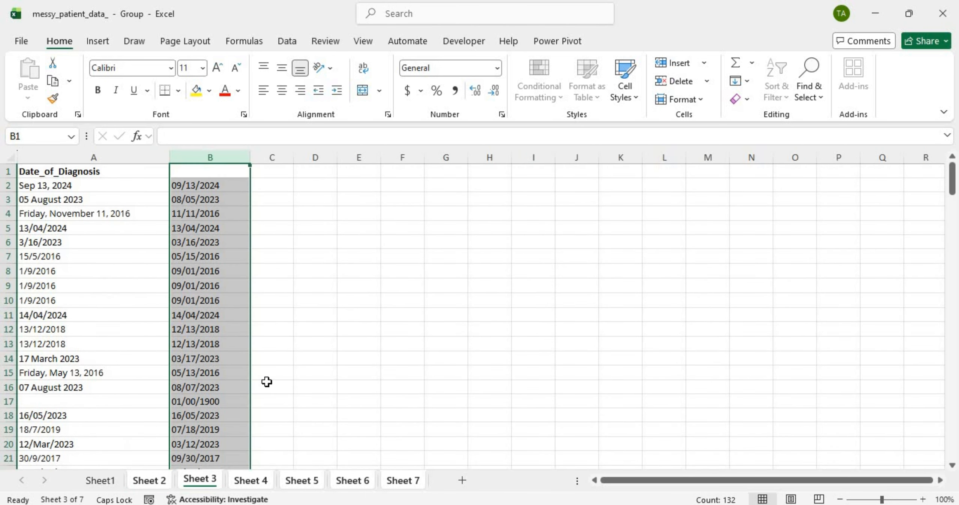
pyautogui.click(255, 484)
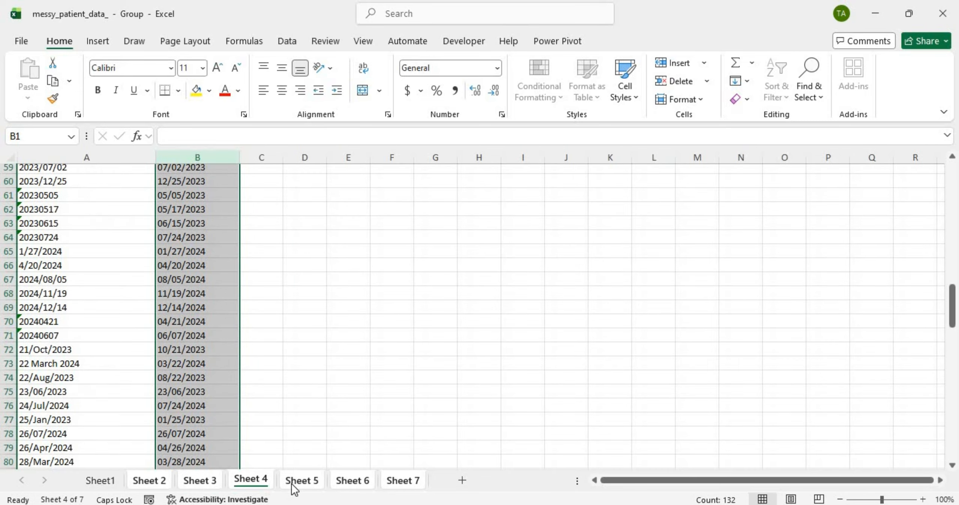
pyautogui.click(298, 481)
pyautogui.scroll(20, 319, 388)
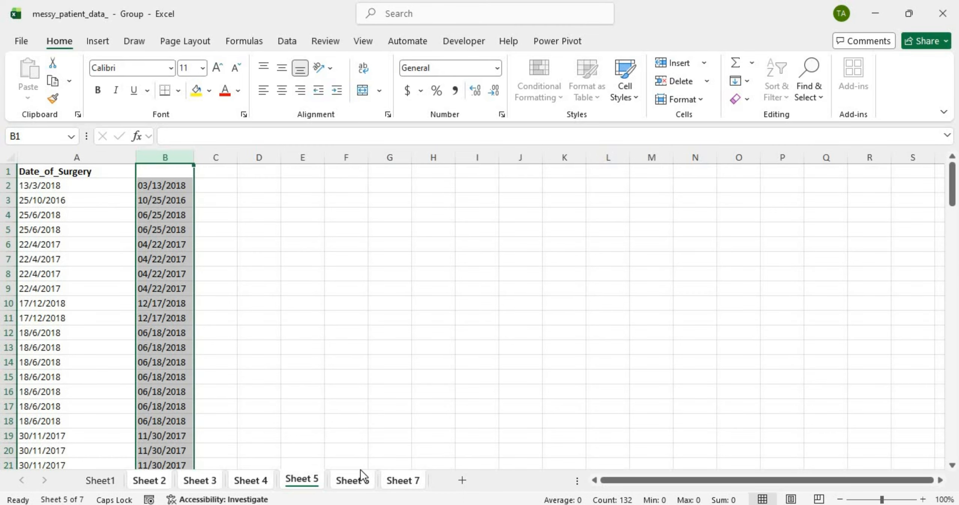
pyautogui.click(355, 481)
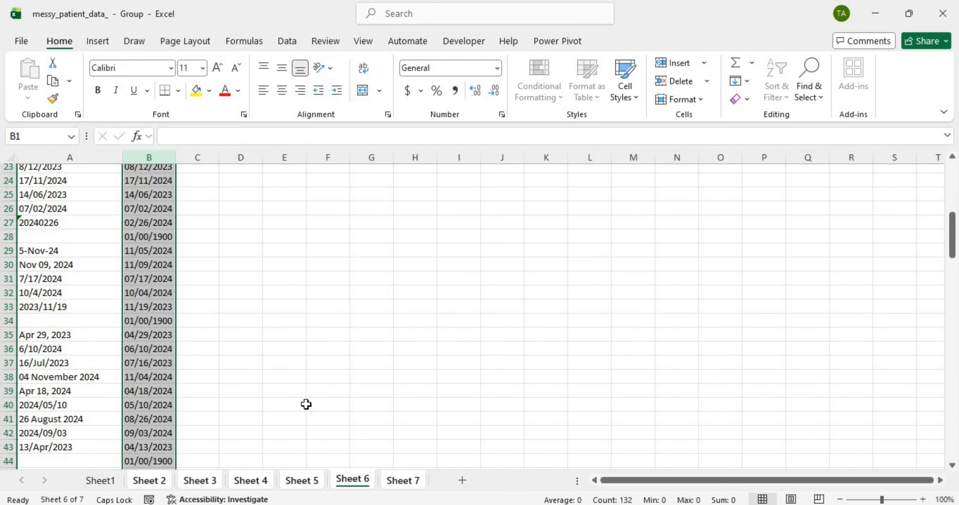
pyautogui.scroll(8, 227, 451)
pyautogui.click(160, 485)
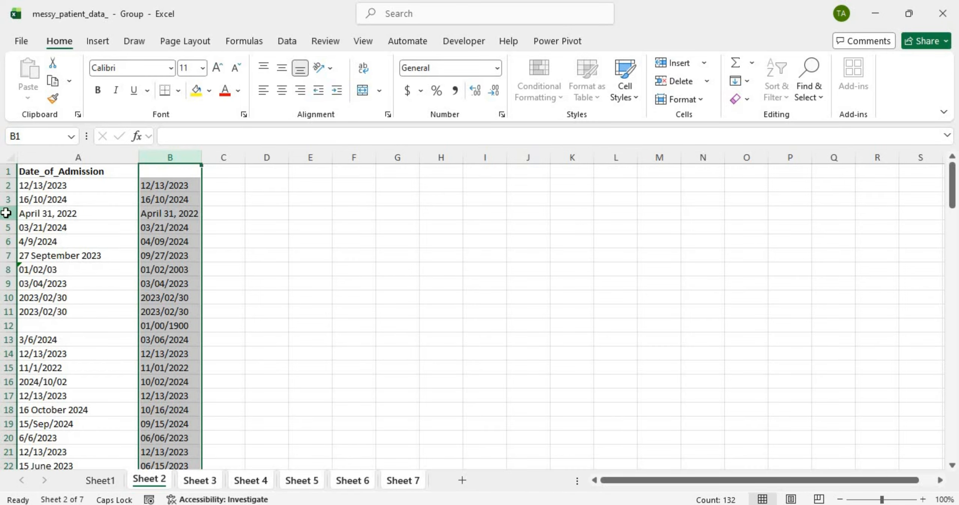
pyautogui.click(9, 213)
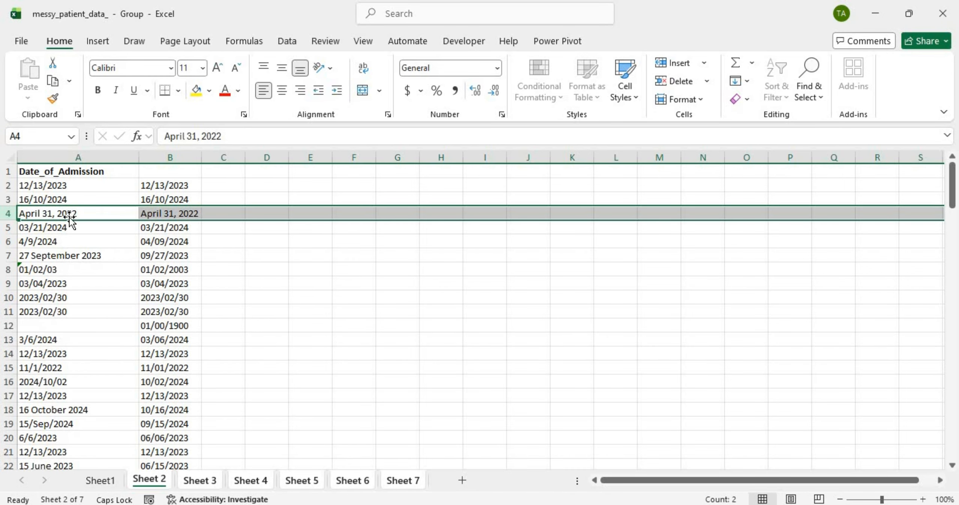
pyautogui.click(86, 214)
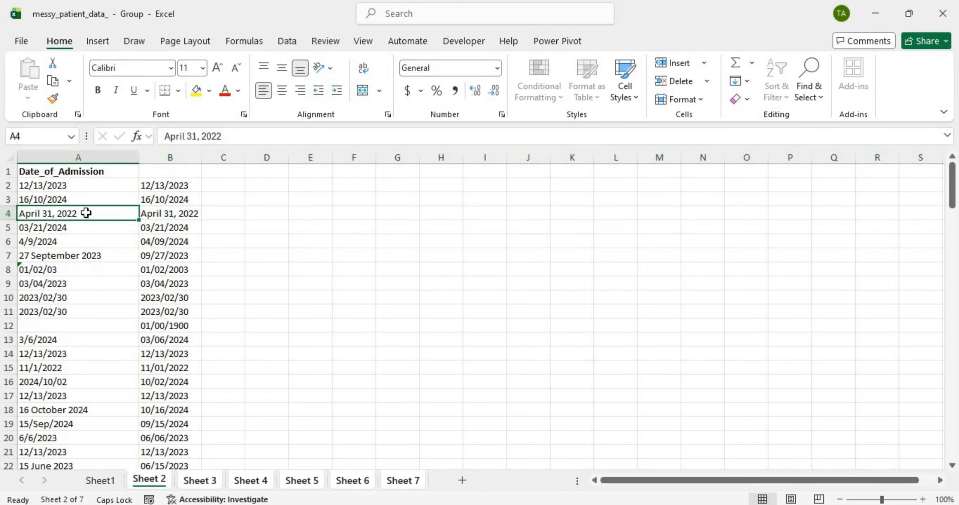
pyautogui.doubleClick(31, 212)
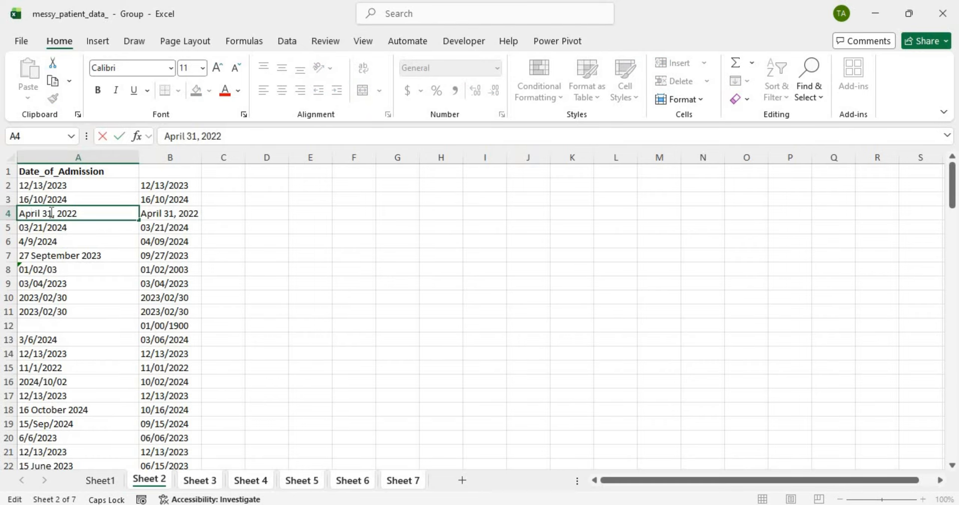
pyautogui.doubleClick(52, 212)
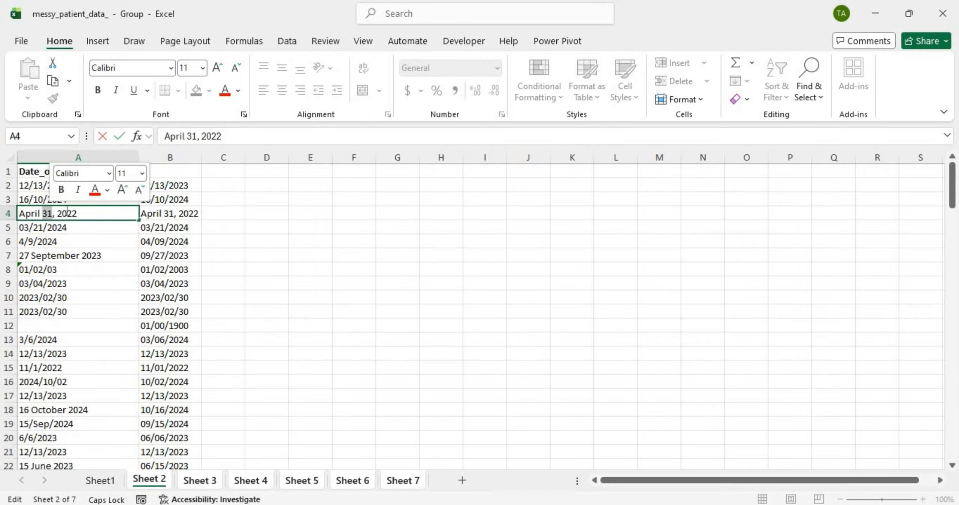
pyautogui.doubleClick(66, 212)
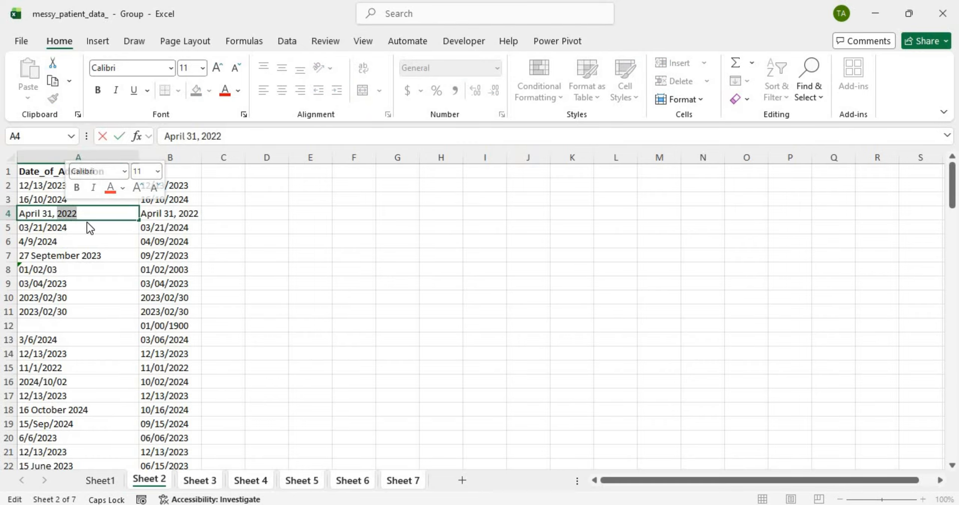
pyautogui.press('Escape')
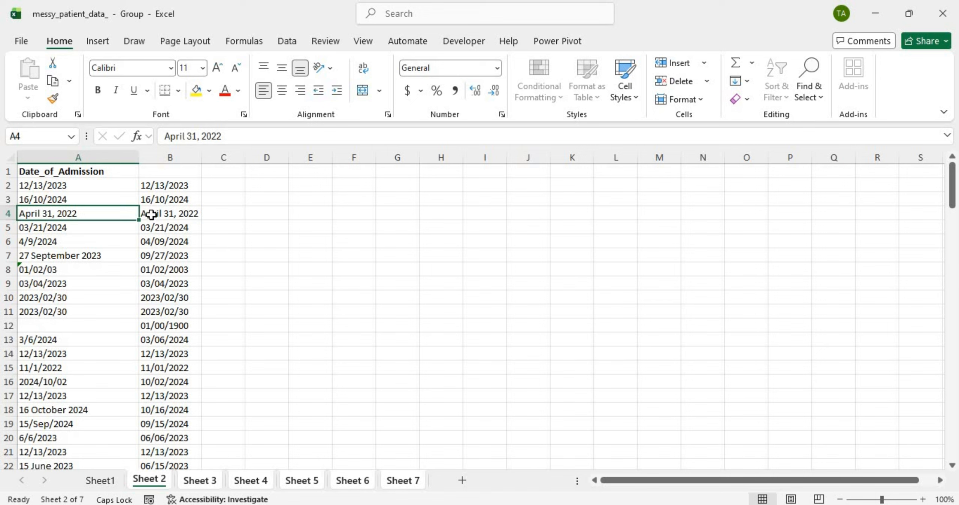
pyautogui.click(169, 214)
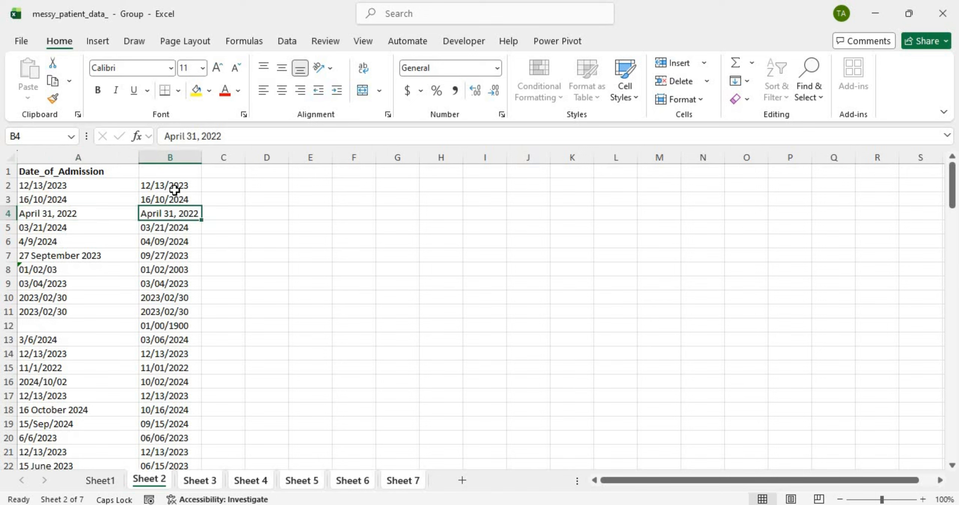
pyautogui.moveTo(174, 190); pyautogui.dragTo(174, 205)
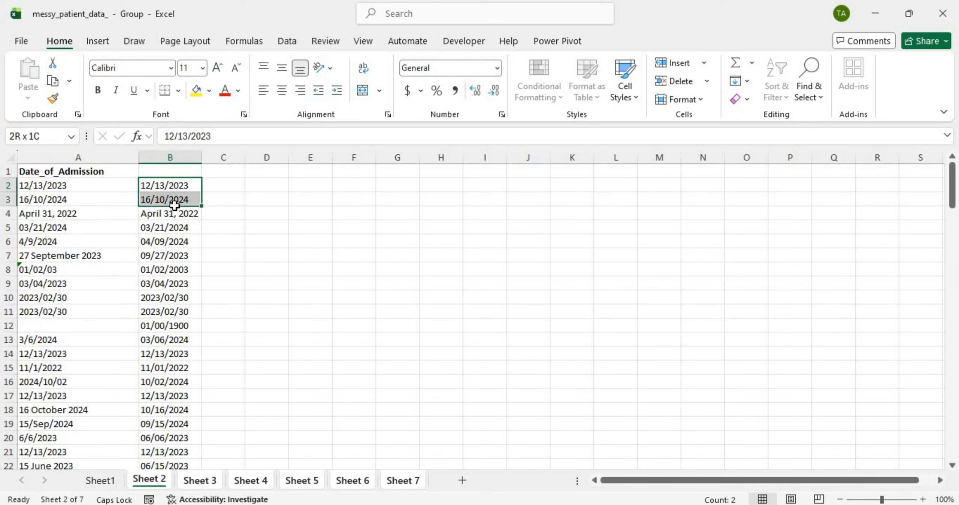
pyautogui.click(225, 181)
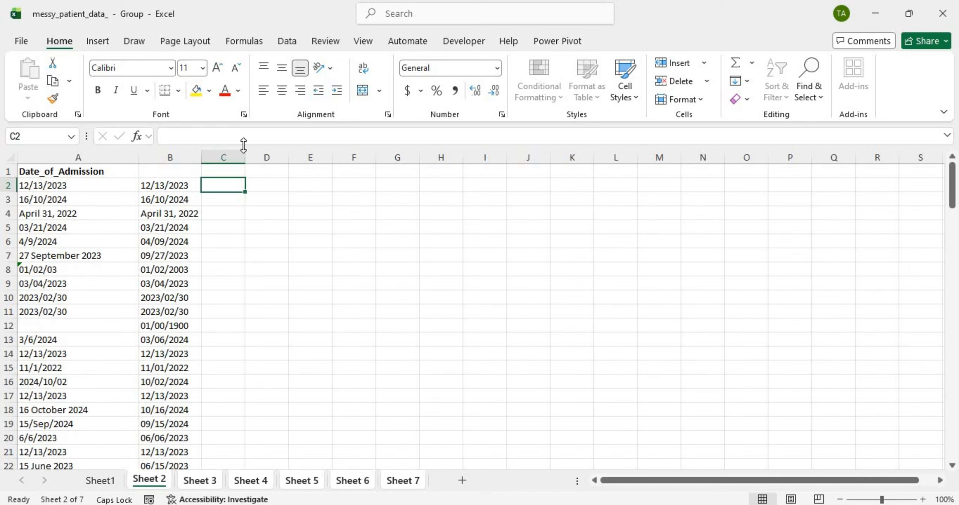
# Step: Enter the lowercase heading 'year' in cell C1
pyautogui.click(228, 168)
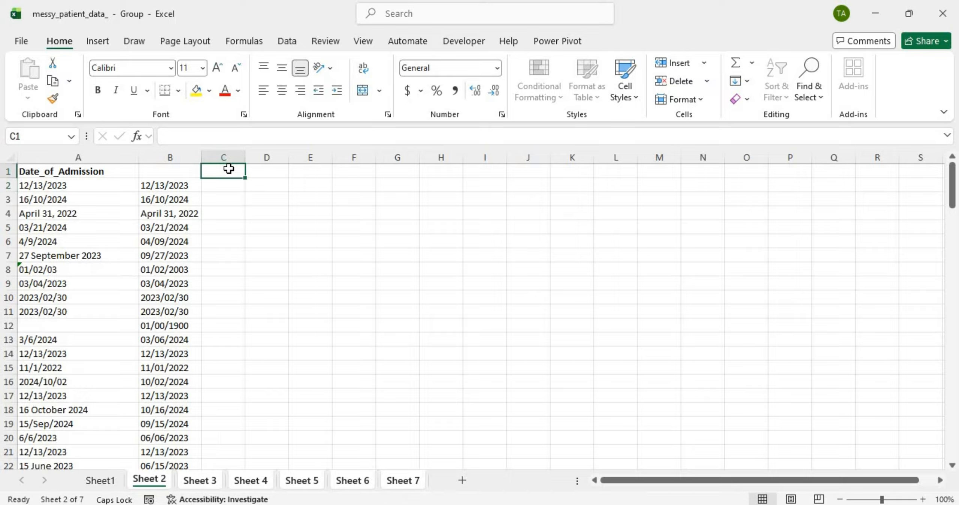
pyautogui.press('capslock')
pyautogui.write('ye')
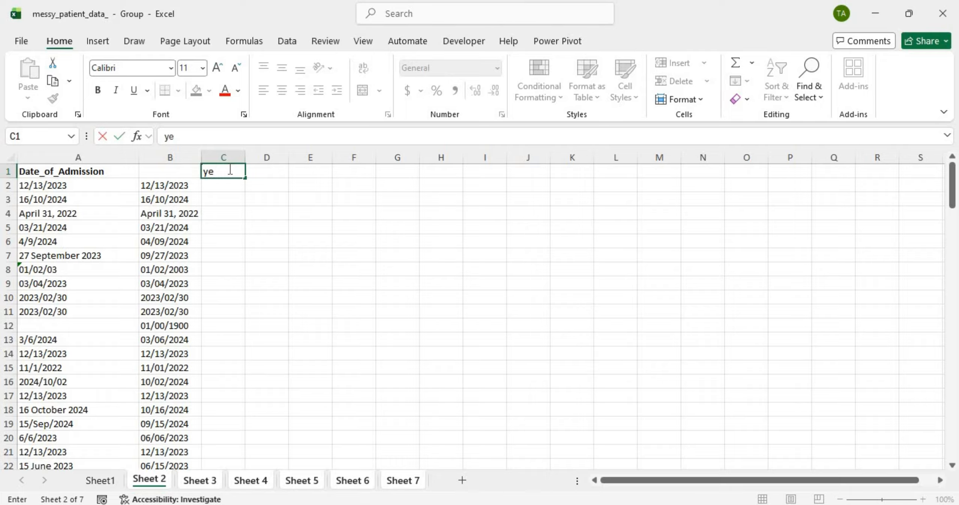
pyautogui.write('ar')
pyautogui.press('Return')
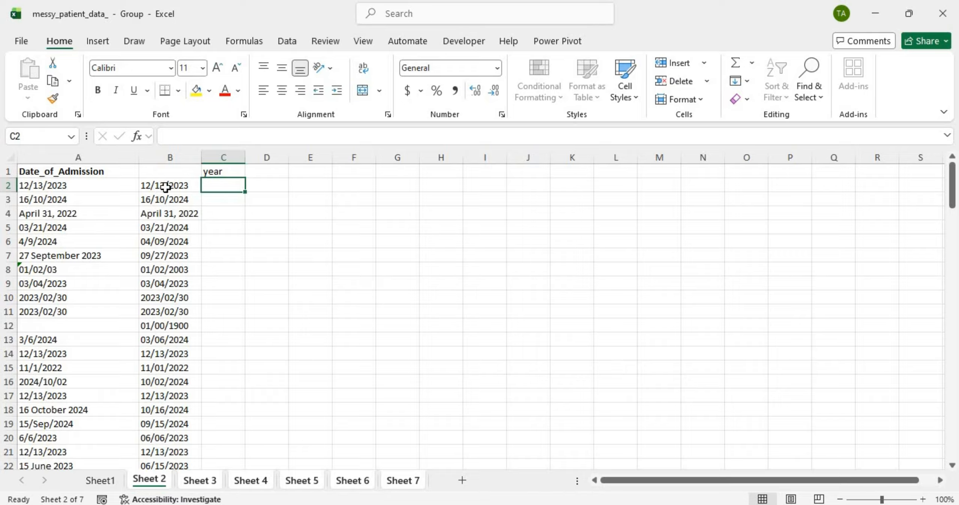
# Step: Inspect the invalid April 31, 2022 date in B4 against A4, then start a formula in C2
pyautogui.click(183, 212)
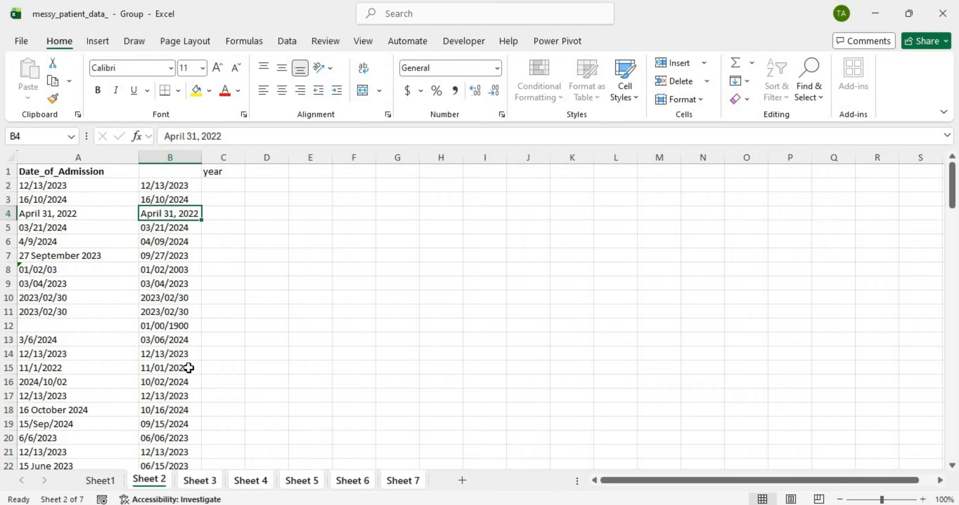
pyautogui.doubleClick(154, 213)
pyautogui.doubleClick(154, 213)
pyautogui.click(159, 231)
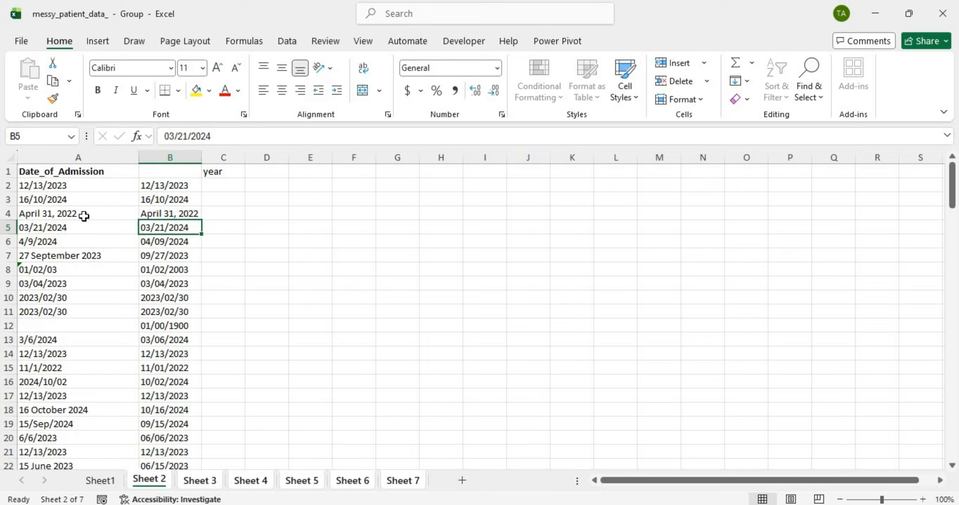
pyautogui.click(60, 213)
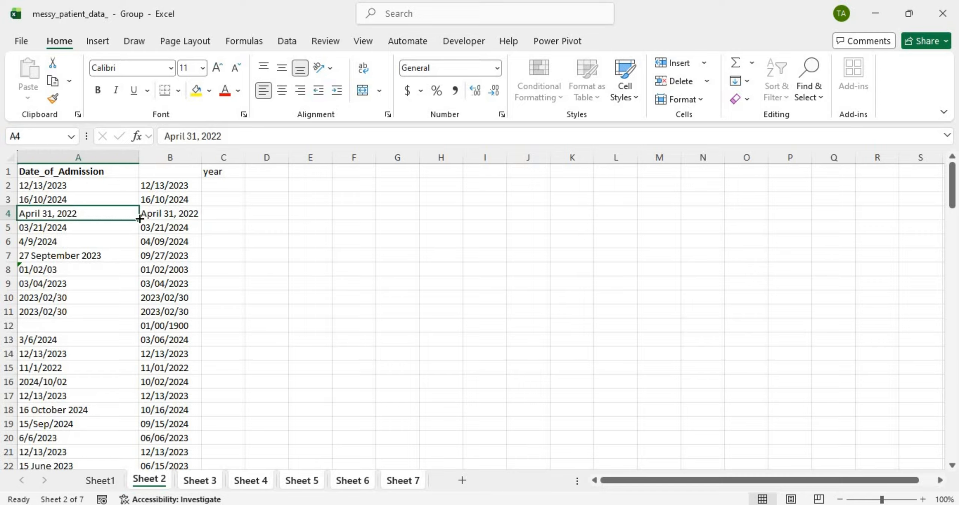
pyautogui.click(218, 183)
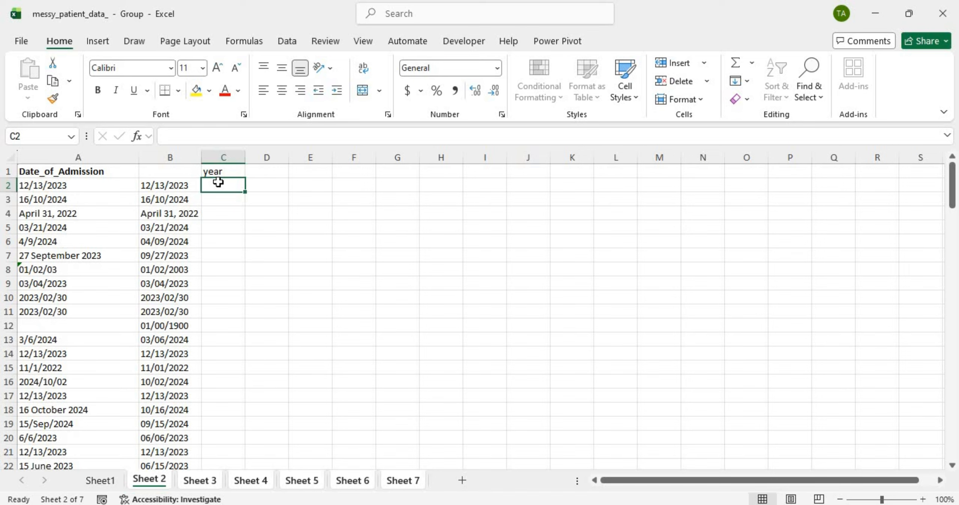
pyautogui.write('=')
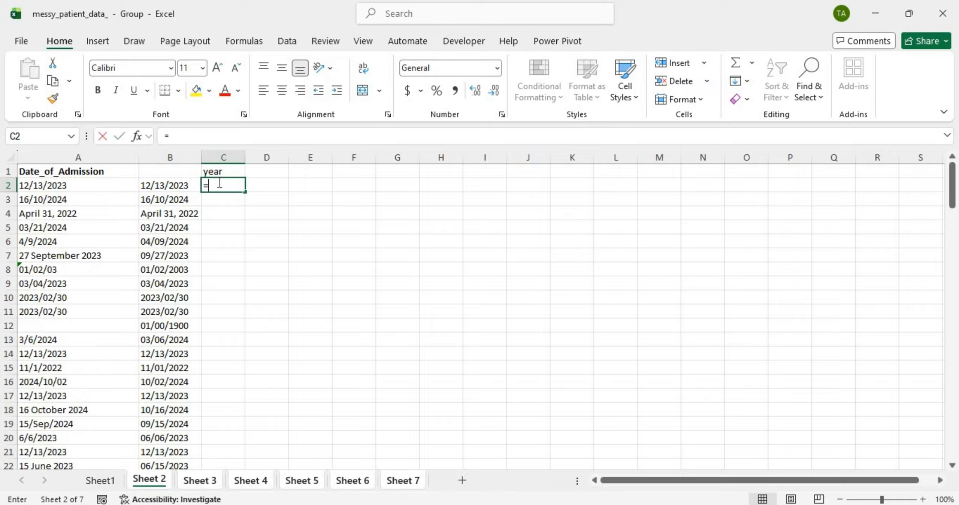
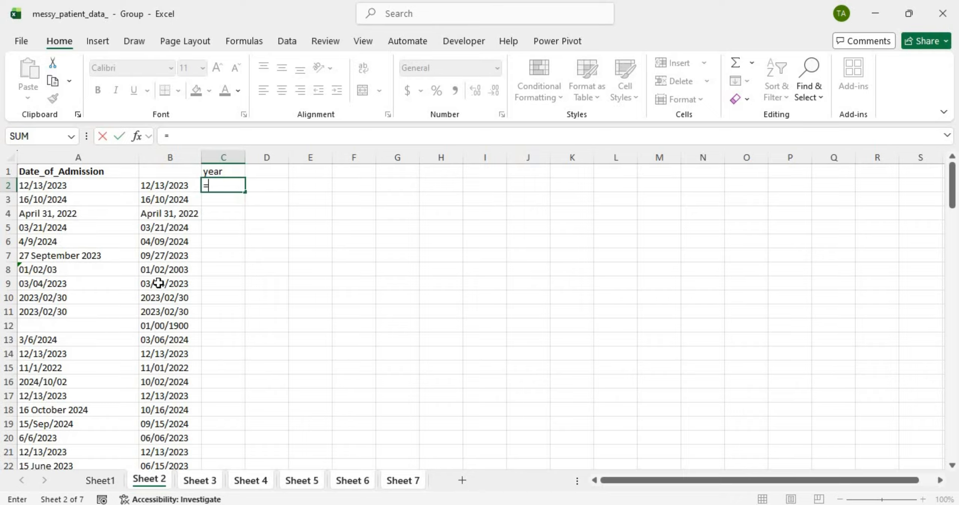
# Step: Enter =FIND(",",B2) in C2 and fill it down the year column
pyautogui.press('capslock')
pyautogui.write('FIND')
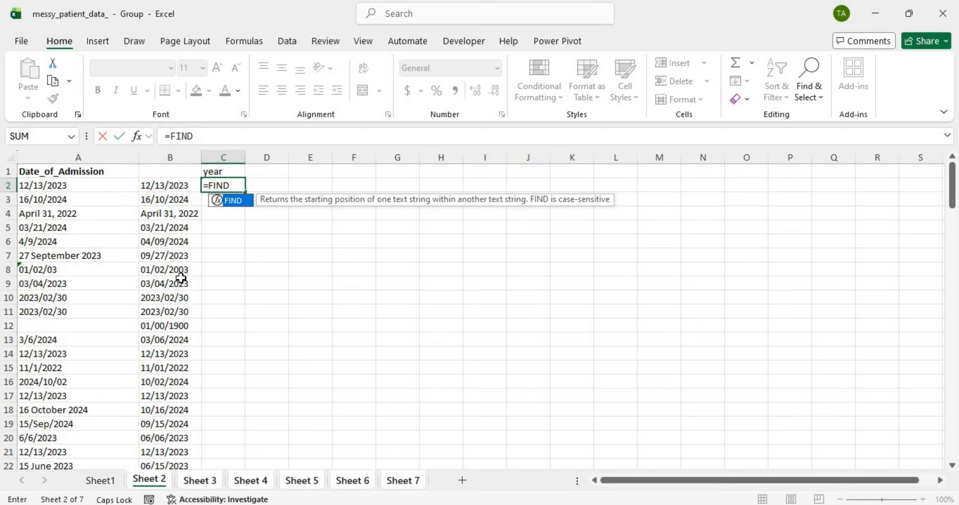
pyautogui.doubleClick(240, 197)
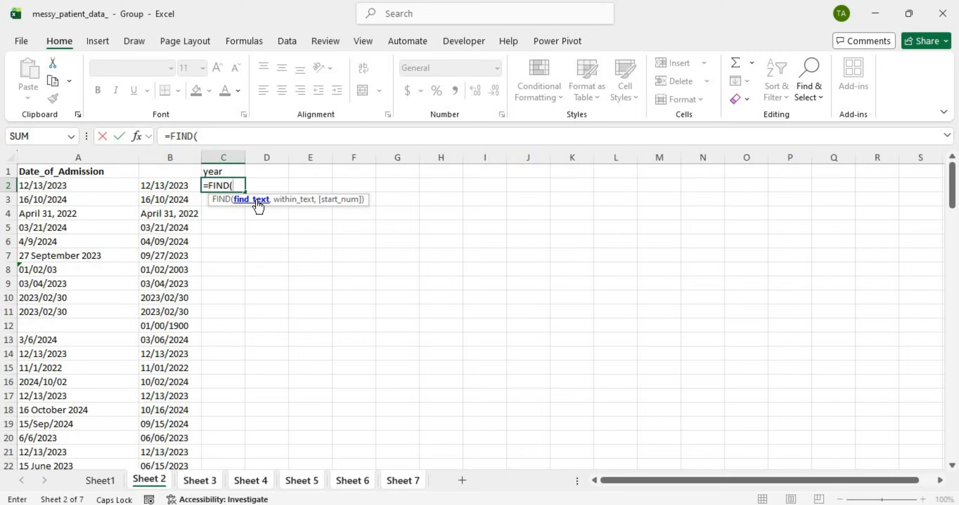
pyautogui.write('",",')
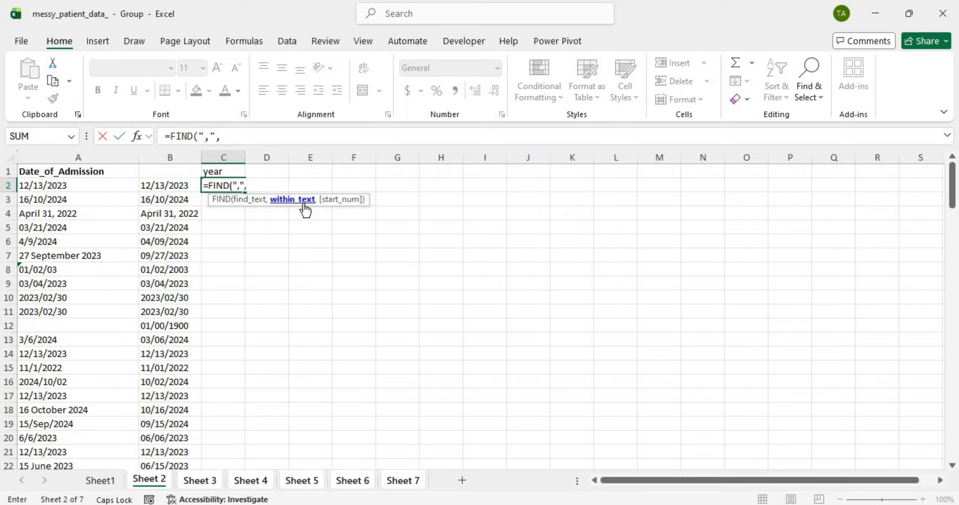
pyautogui.click(177, 185)
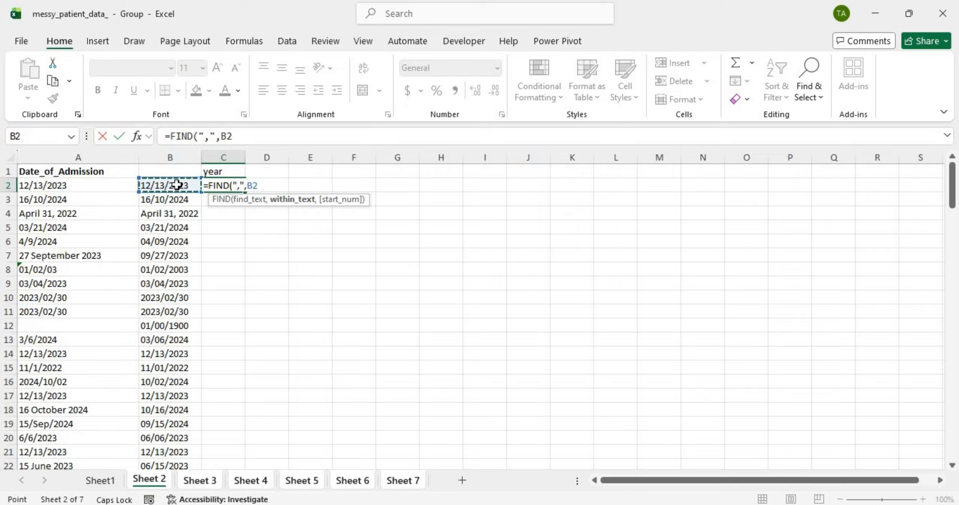
pyautogui.write(',')
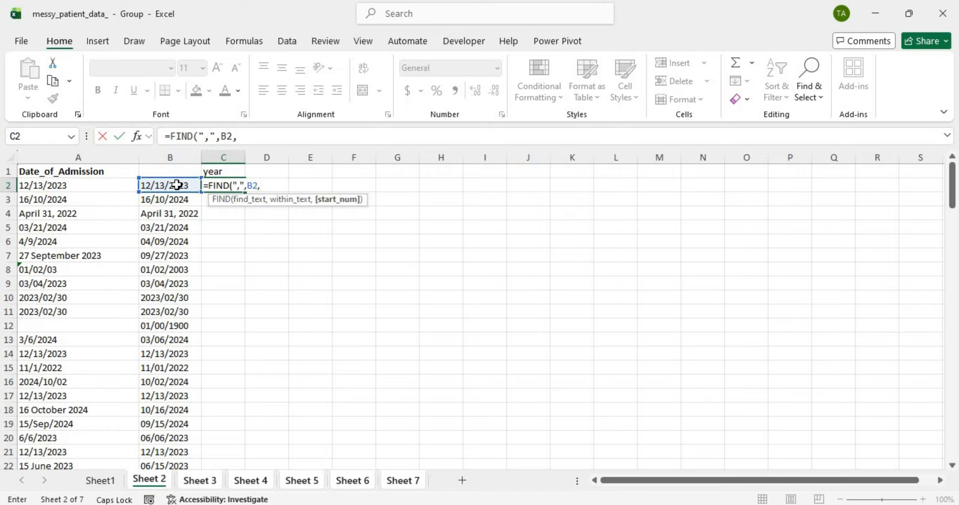
pyautogui.press('BackSpace')
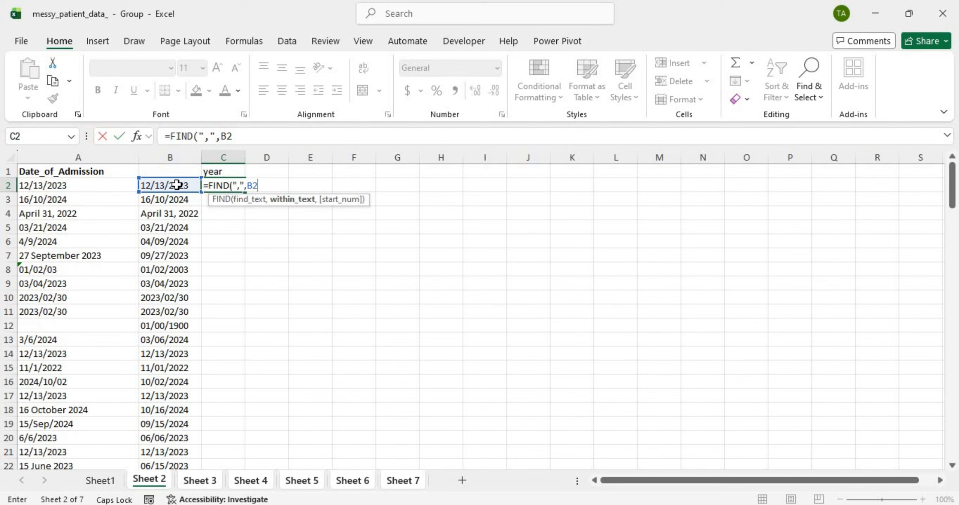
pyautogui.write(')')
pyautogui.hotkey('ctrl', 'Return')
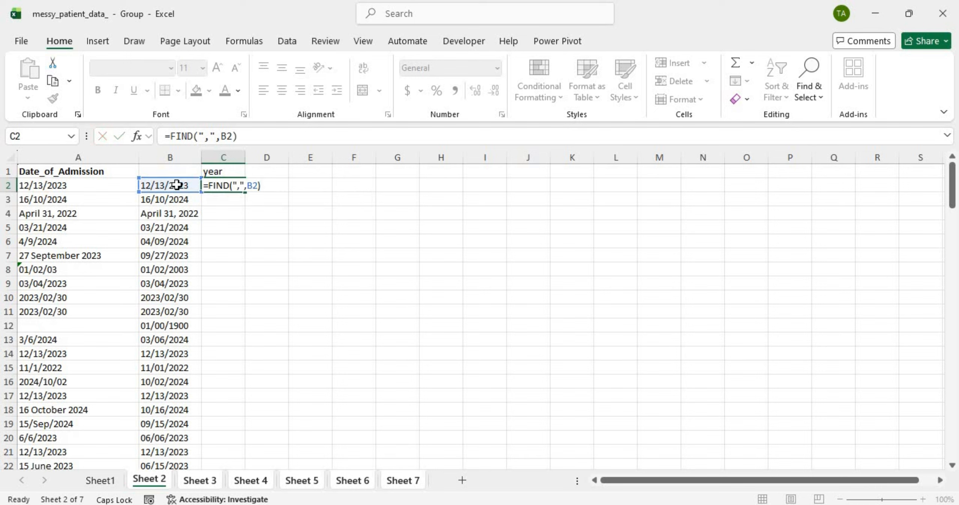
pyautogui.click(214, 185)
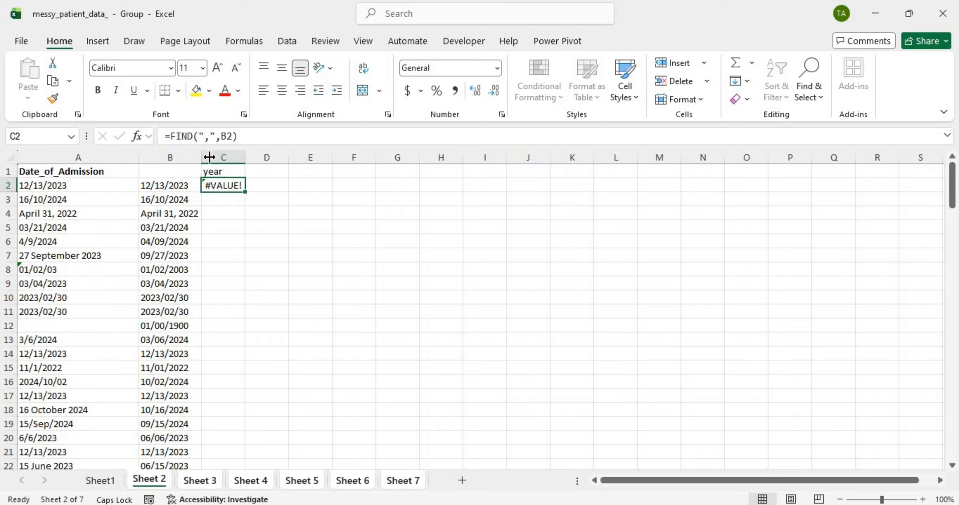
pyautogui.doubleClick(246, 191)
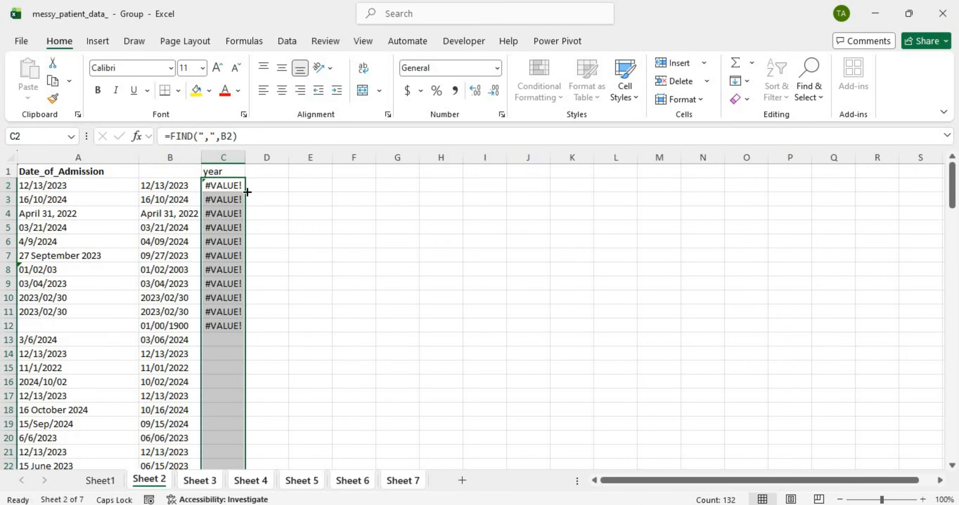
pyautogui.click(229, 212)
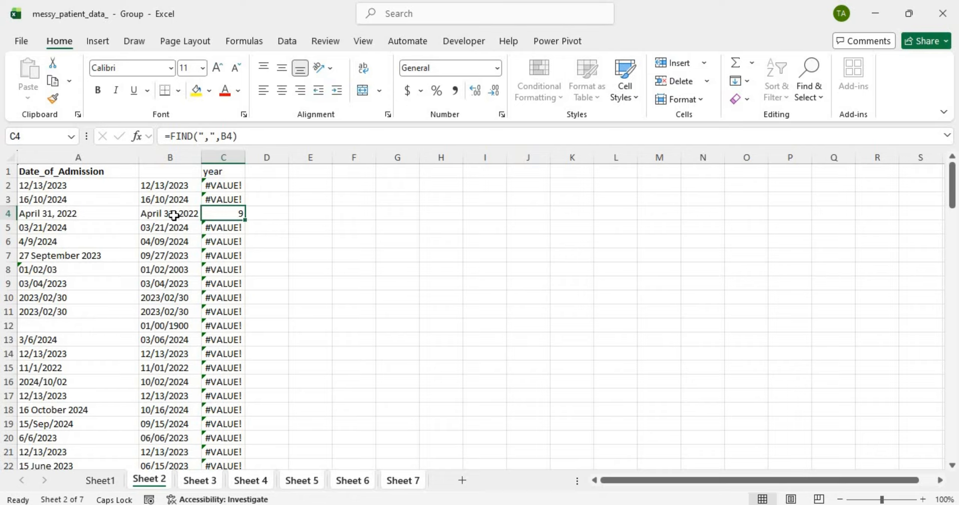
pyautogui.click(230, 185)
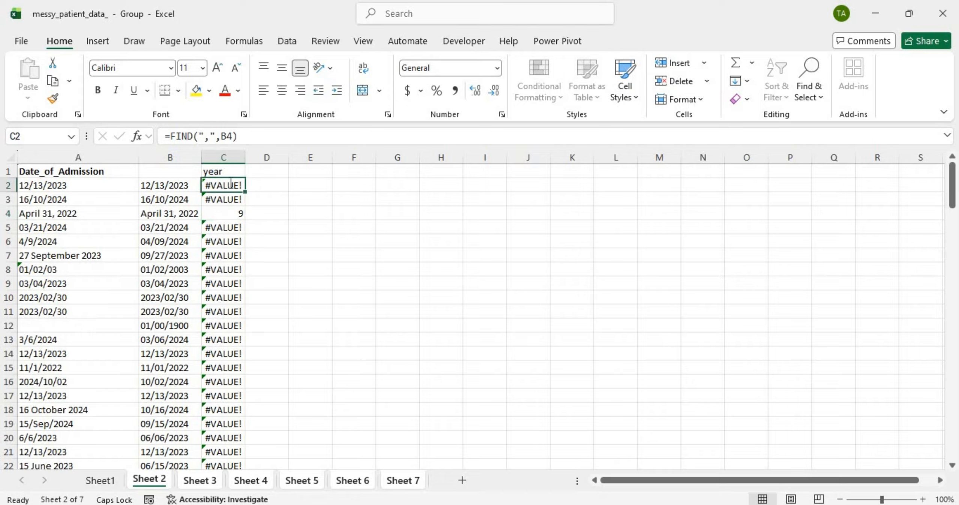
pyautogui.doubleClick(230, 185)
pyautogui.click(209, 185)
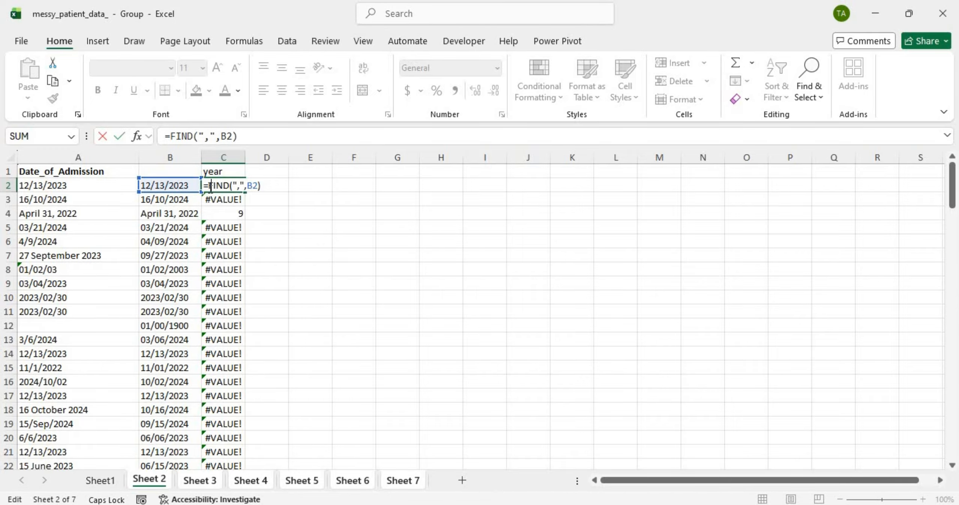
# Step: Wrap C2's formula as =ISNUMBER(FIND(",",B2)) and fill it down, giving TRUE in row 4
pyautogui.write('ISNUMBER')
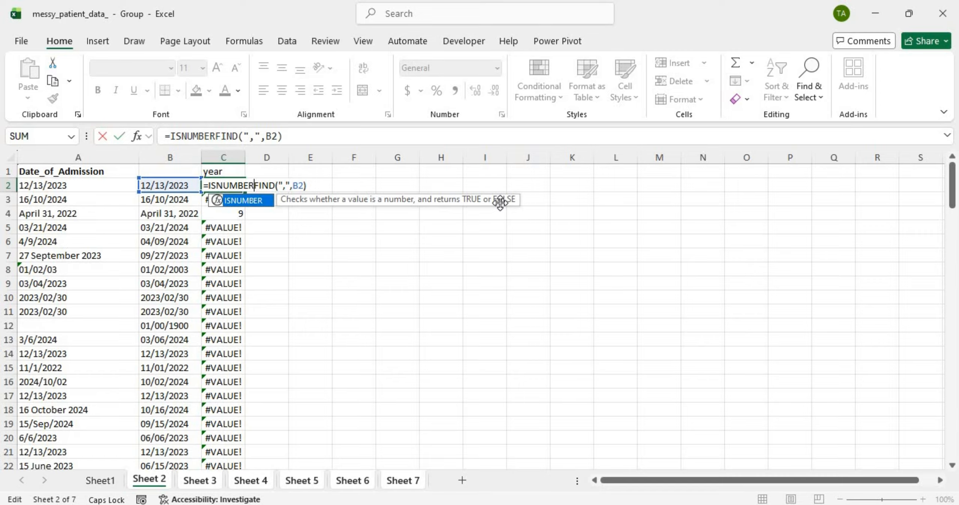
pyautogui.write('(')
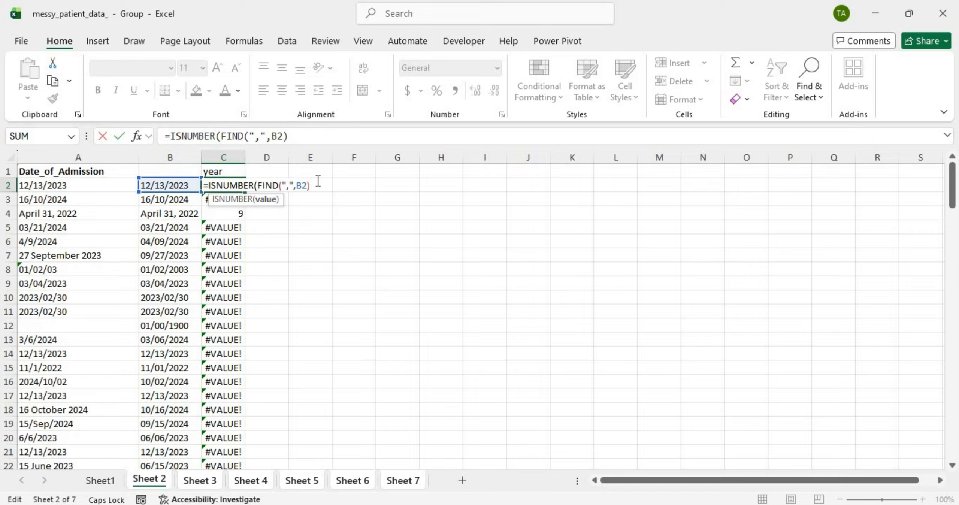
pyautogui.write(')')
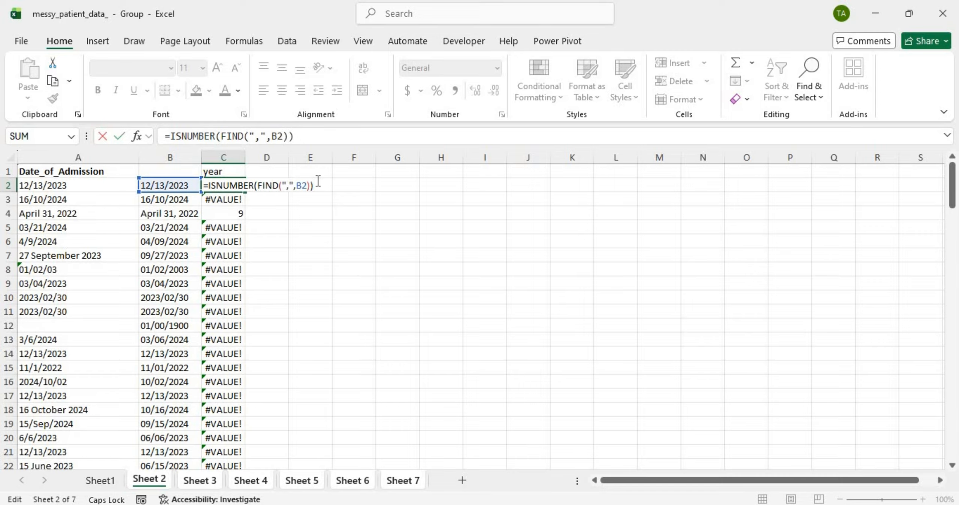
pyautogui.press('Return')
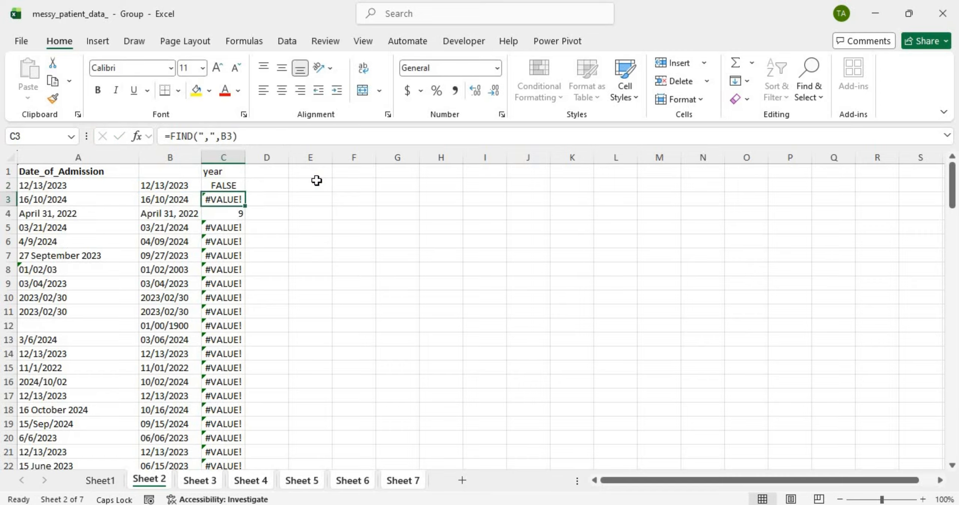
pyautogui.click(224, 183)
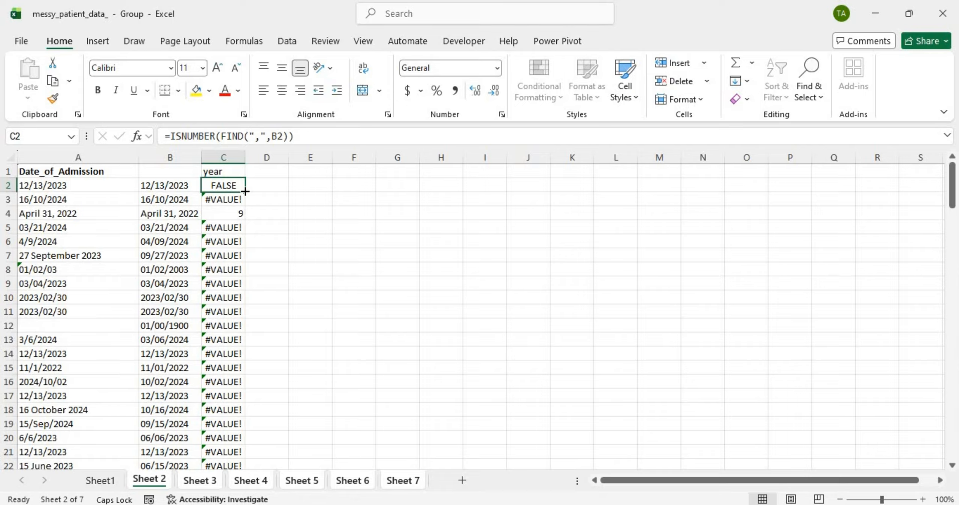
pyautogui.doubleClick(245, 191)
pyautogui.click(226, 214)
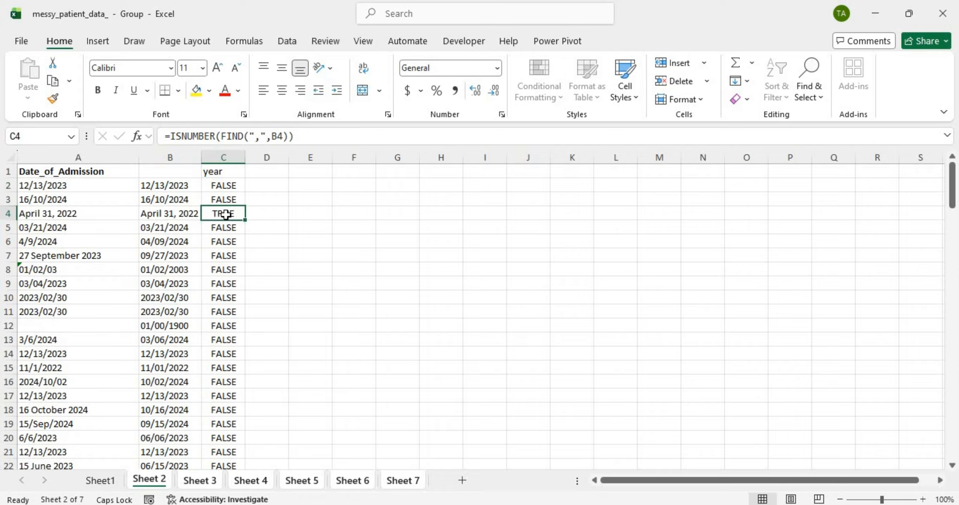
pyautogui.click(228, 182)
pyautogui.doubleClick(227, 184)
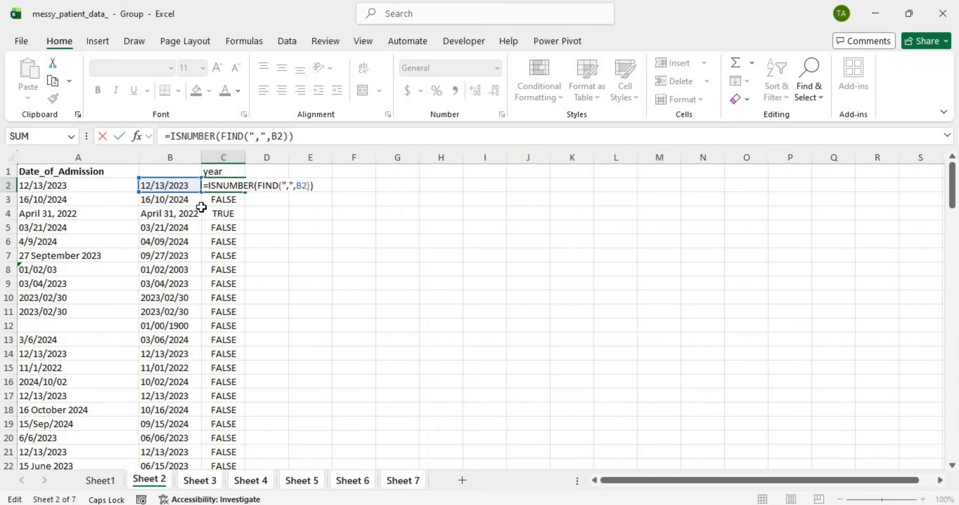
# Step: Change C2 to =IF(ISNUMBER(FIND(",",B2)),RIGHT(B2,4),"") and fill down, showing 2022 in row 4
pyautogui.write('IF(')
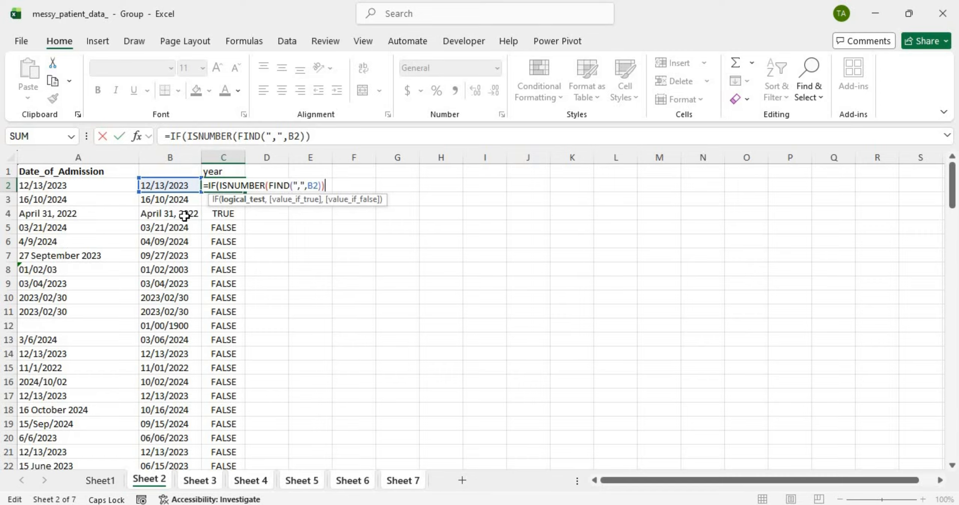
pyautogui.write(',RIG')
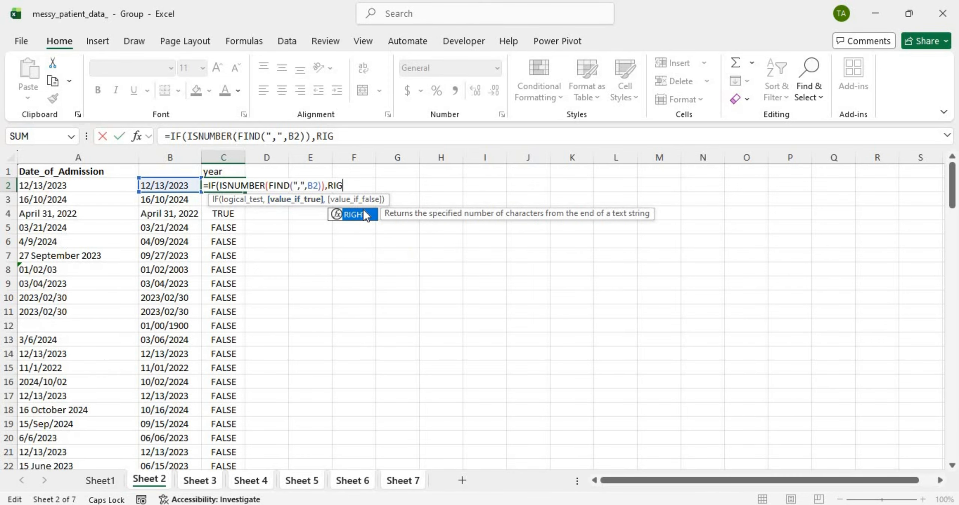
pyautogui.doubleClick(352, 214)
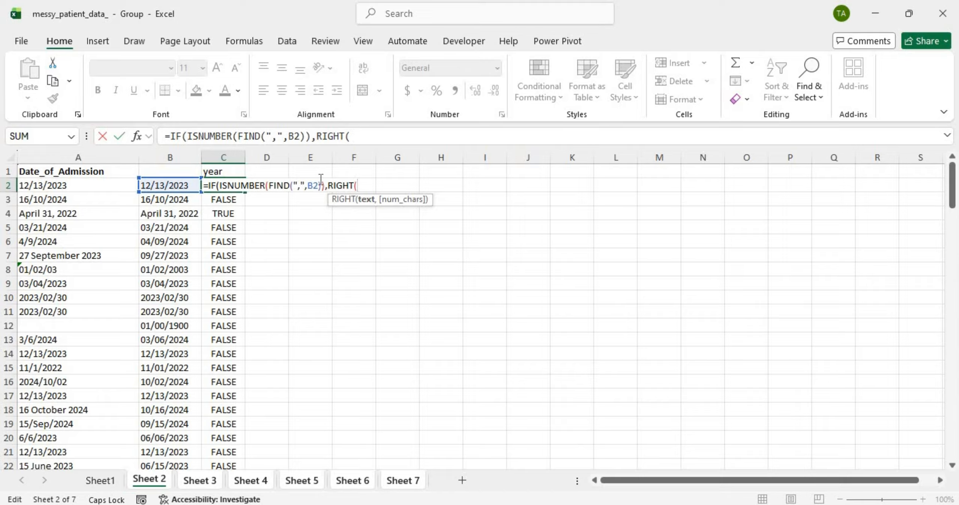
pyautogui.click(146, 185)
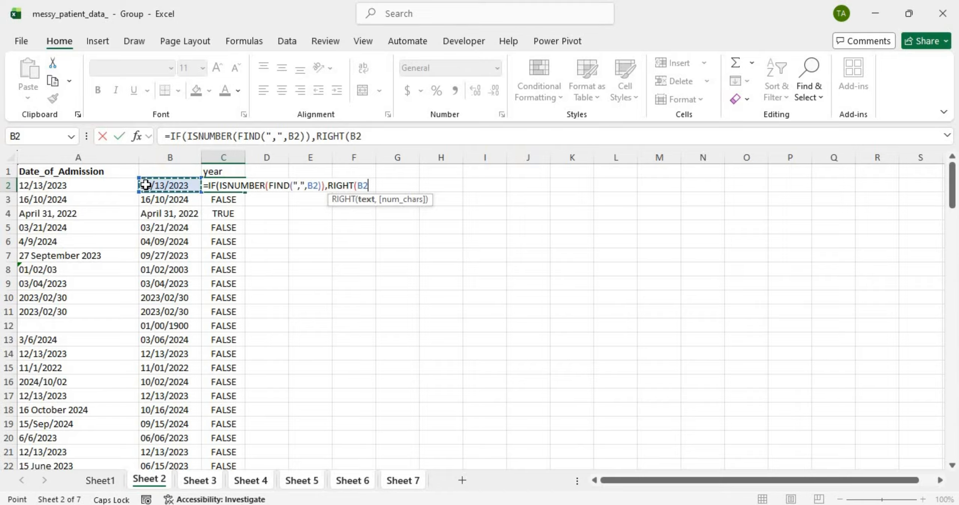
pyautogui.write(',')
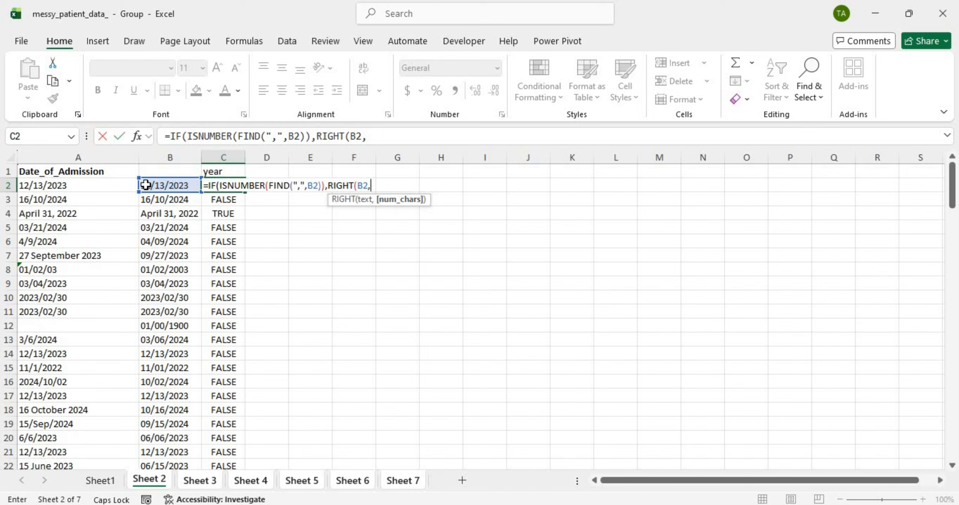
pyautogui.write('4),')
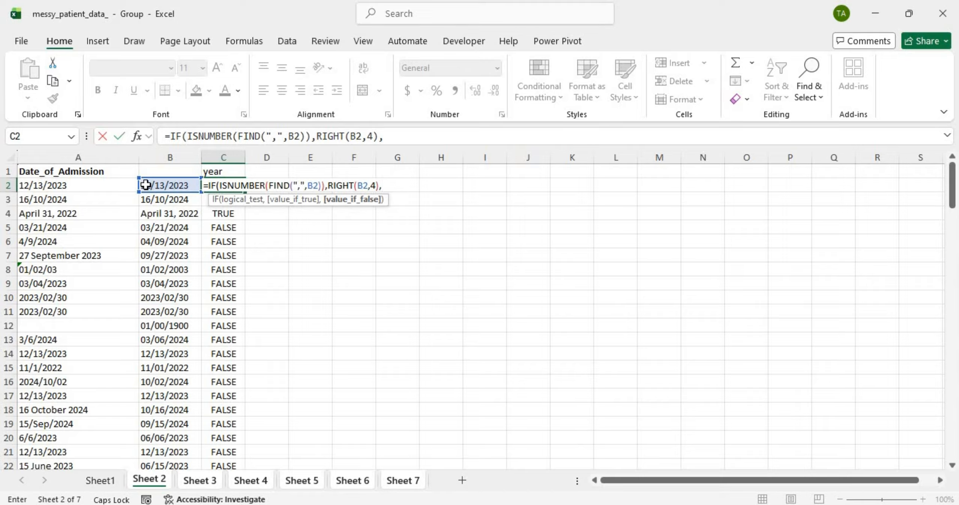
pyautogui.write('"")')
pyautogui.press('Return')
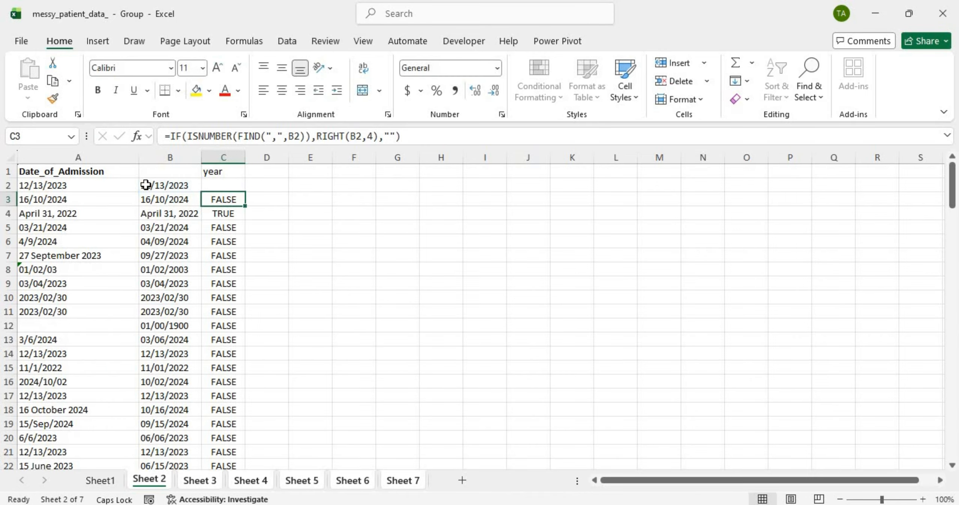
pyautogui.click(209, 181)
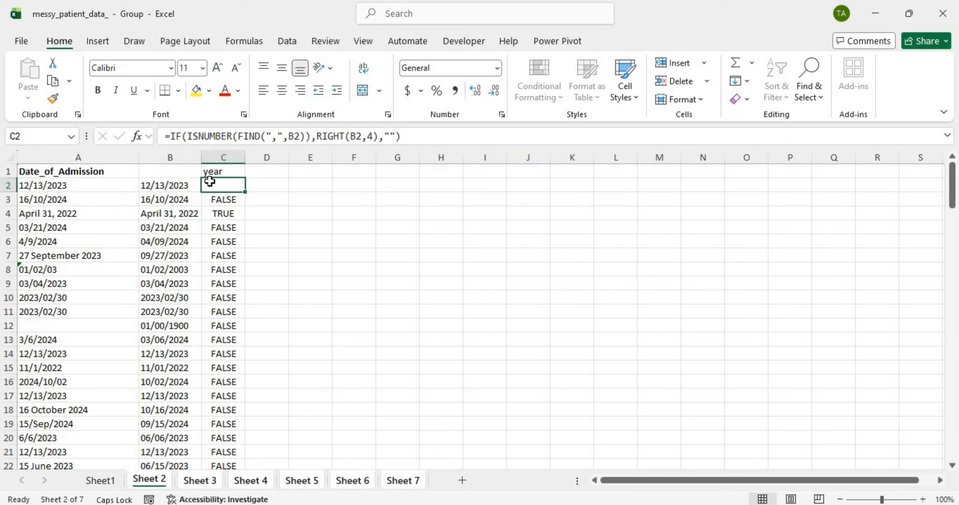
pyautogui.doubleClick(242, 191)
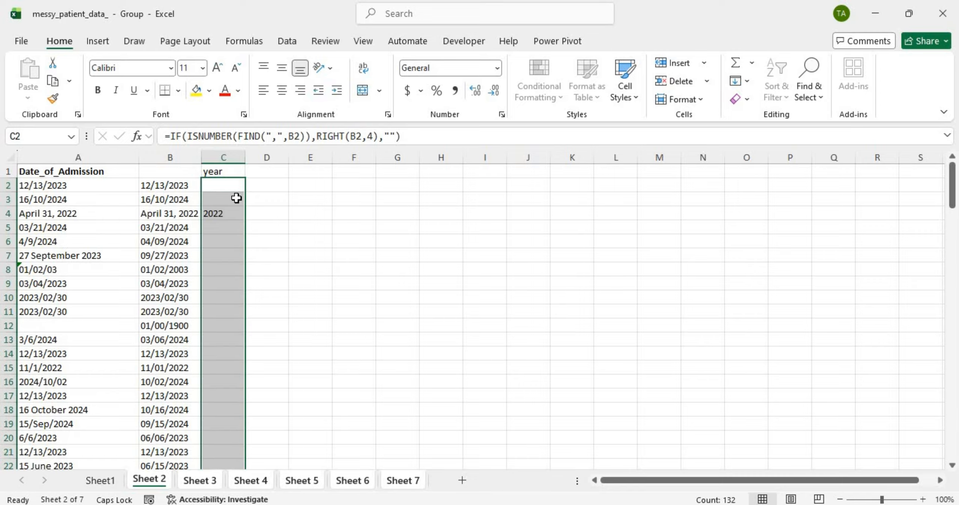
pyautogui.click(223, 214)
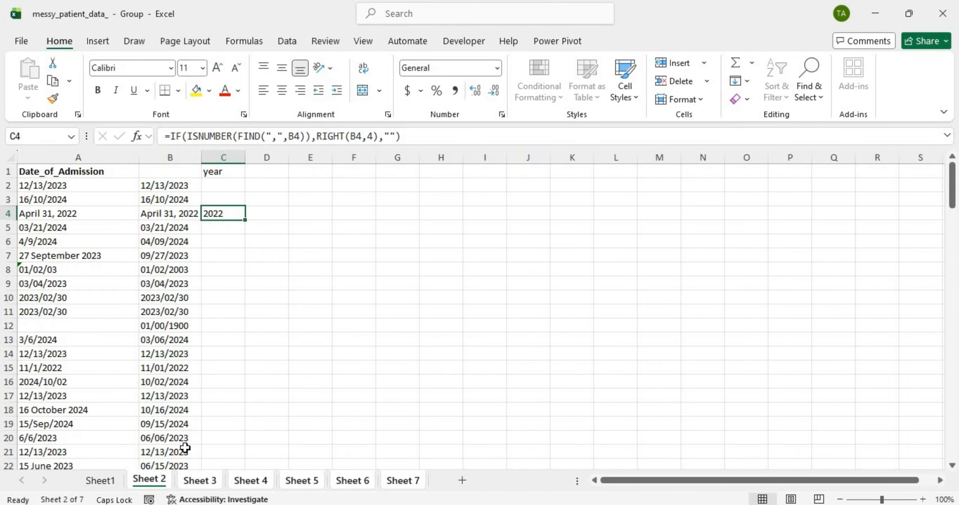
pyautogui.click(193, 480)
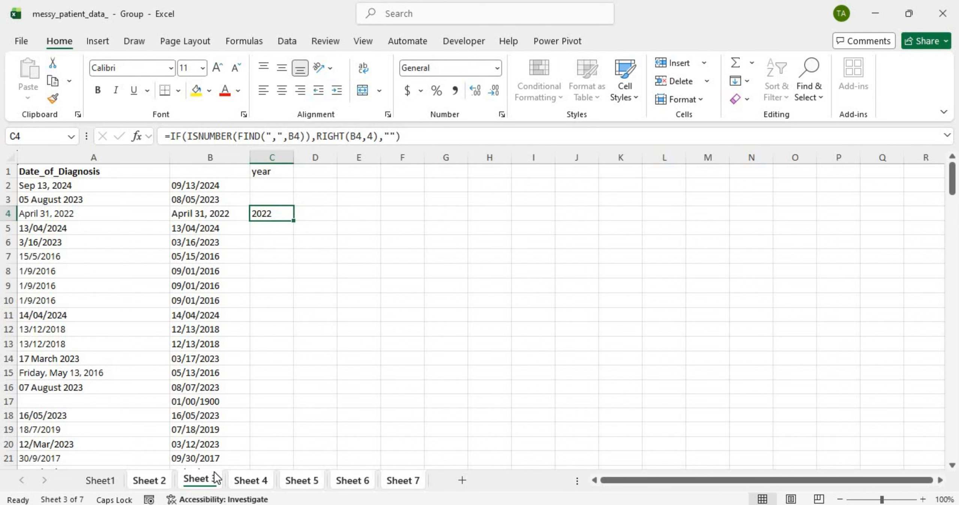
pyautogui.click(267, 480)
pyautogui.scroll(15, 324, 401)
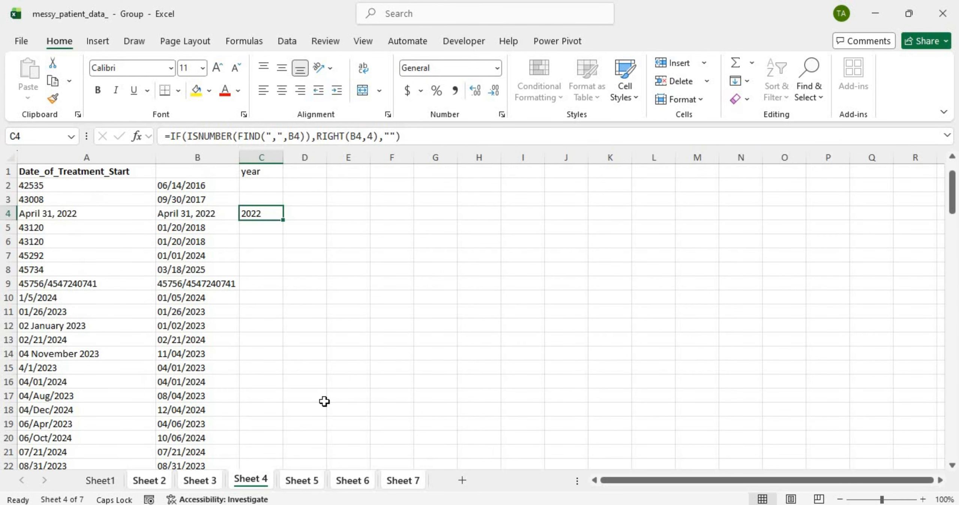
pyautogui.click(138, 480)
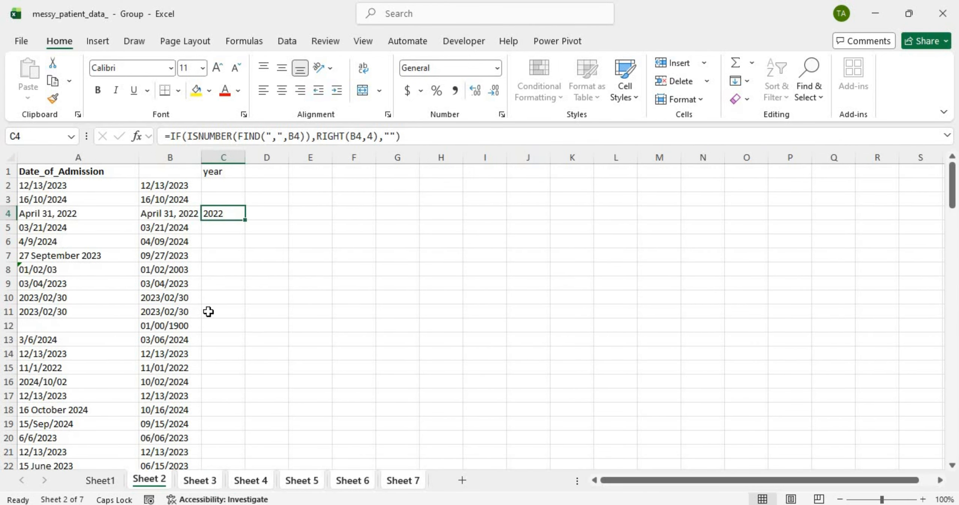
pyautogui.click(268, 172)
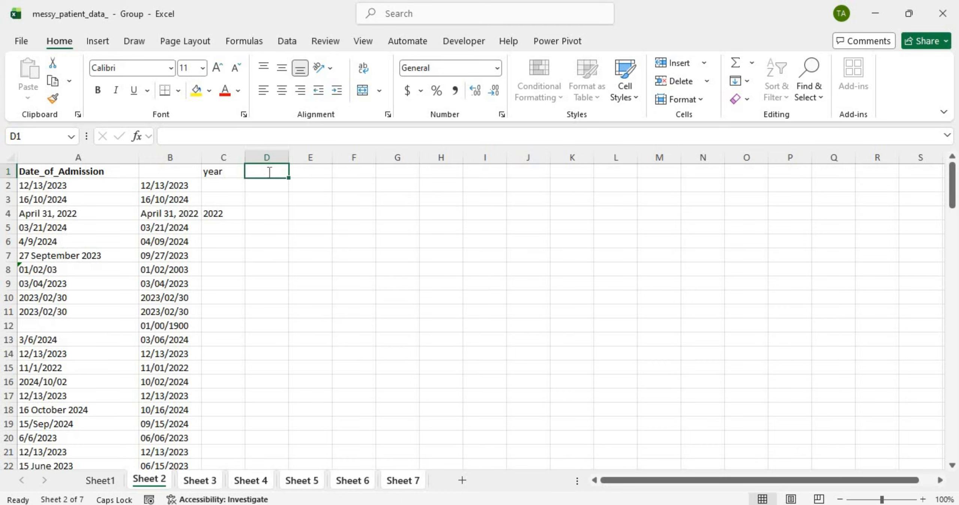
# Step: Enter the lowercase heading 'day' in cell D1
pyautogui.write('DAY')
pyautogui.press('BackSpace')
pyautogui.press('BackSpace')
pyautogui.press('BackSpace')
pyautogui.write('day')
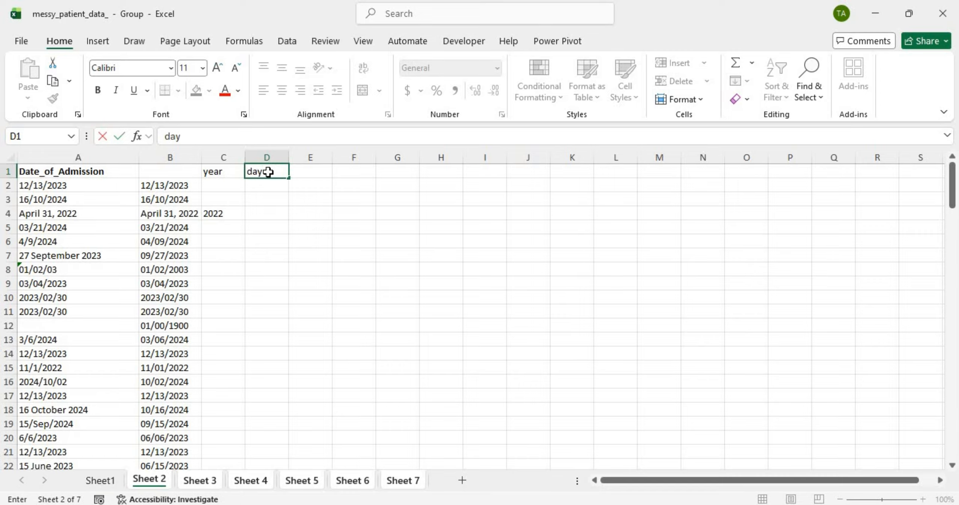
pyautogui.press('Return')
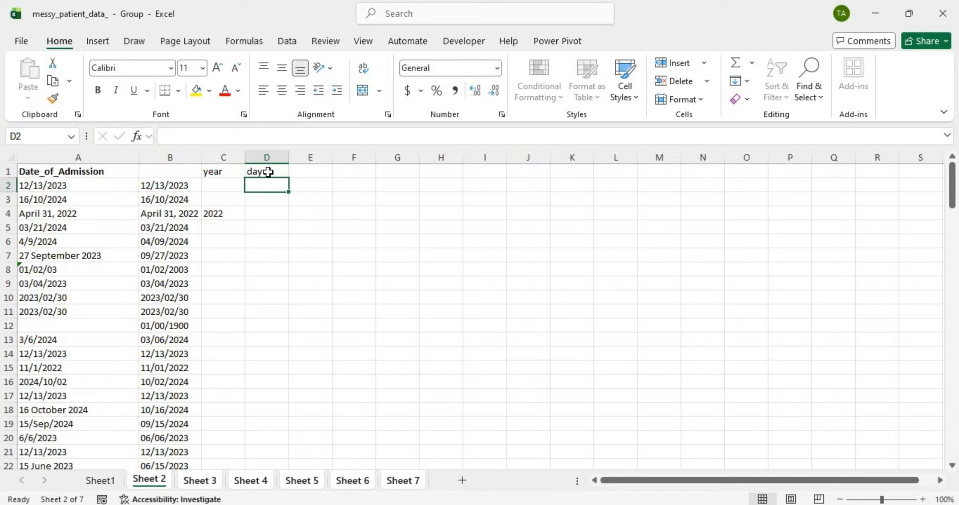
# Step: Copy the =IF(ISNUMBER(FIND(",",B2) fragment from C2's year formula
pyautogui.click(231, 184)
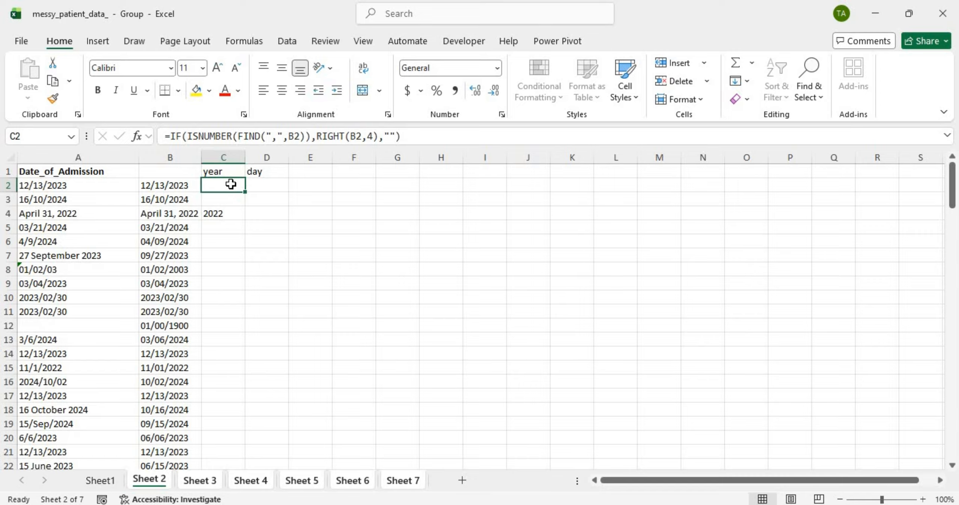
pyautogui.doubleClick(230, 184)
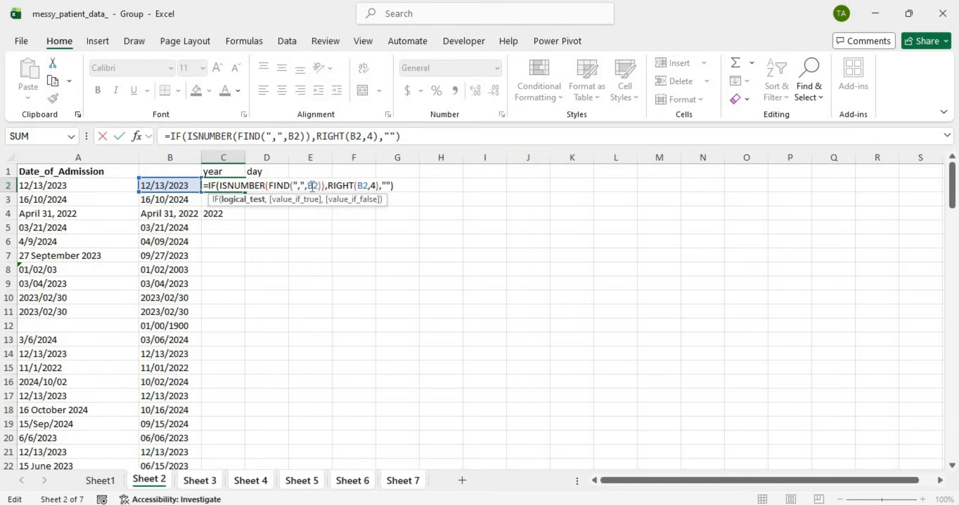
pyautogui.moveTo(321, 186); pyautogui.dragTo(202, 185)
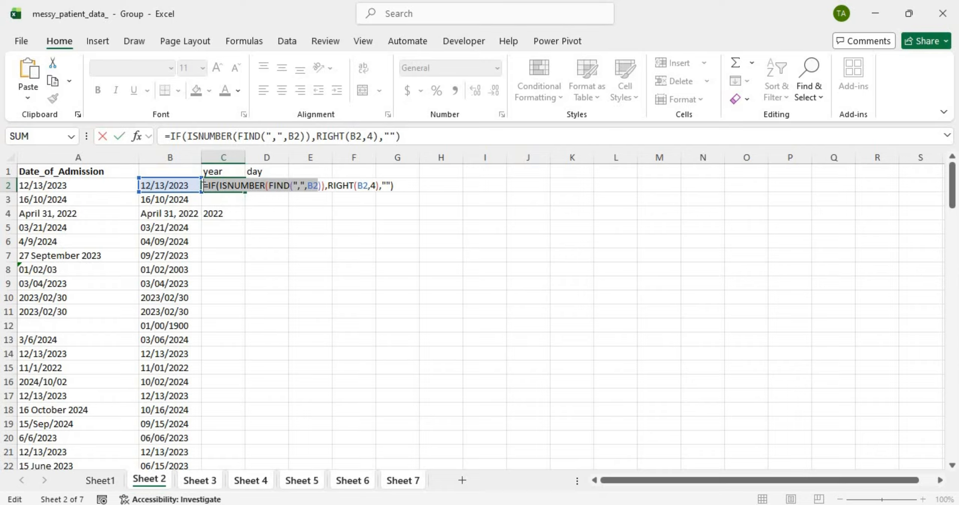
pyautogui.press('Return')
# Step: Paste the comma test into D2 and continue it with ),MID(B2,
pyautogui.doubleClick(256, 187)
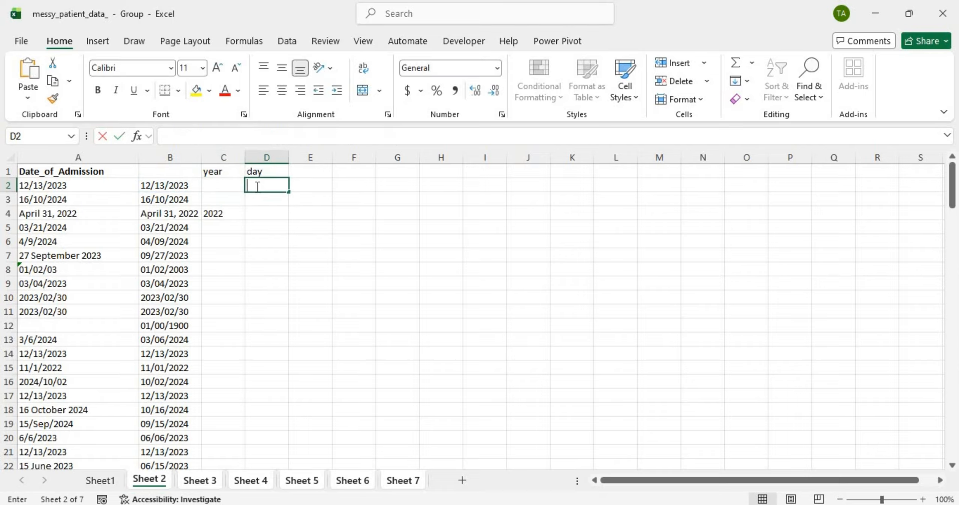
pyautogui.hotkey('ctrl', 'v')
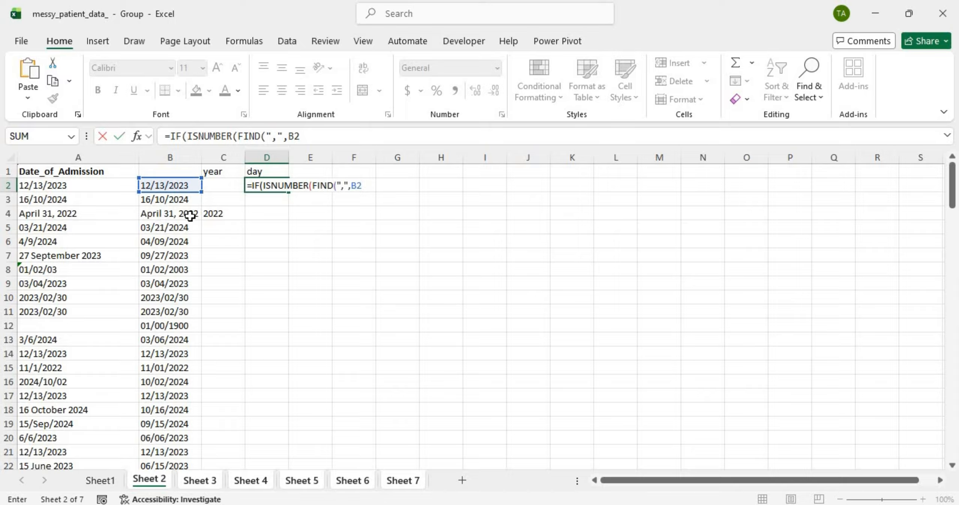
pyautogui.write('))')
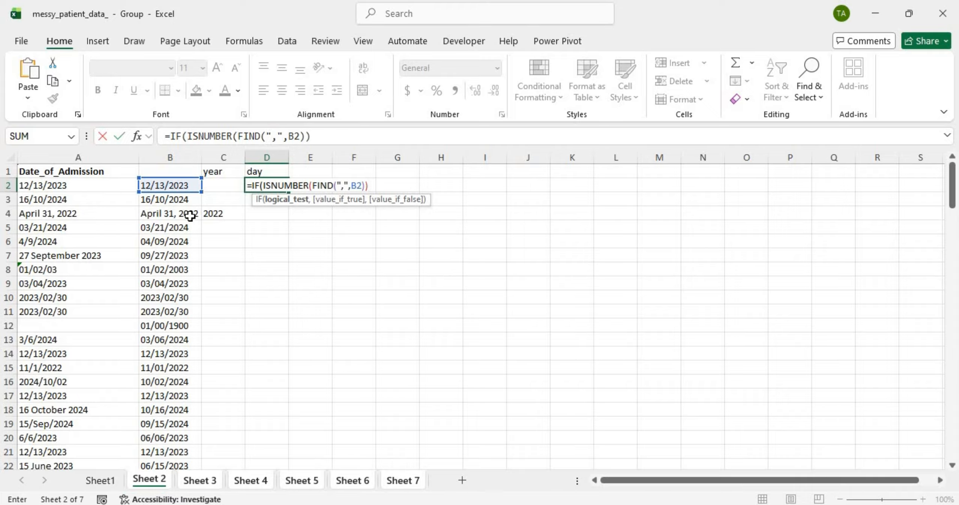
pyautogui.write(',')
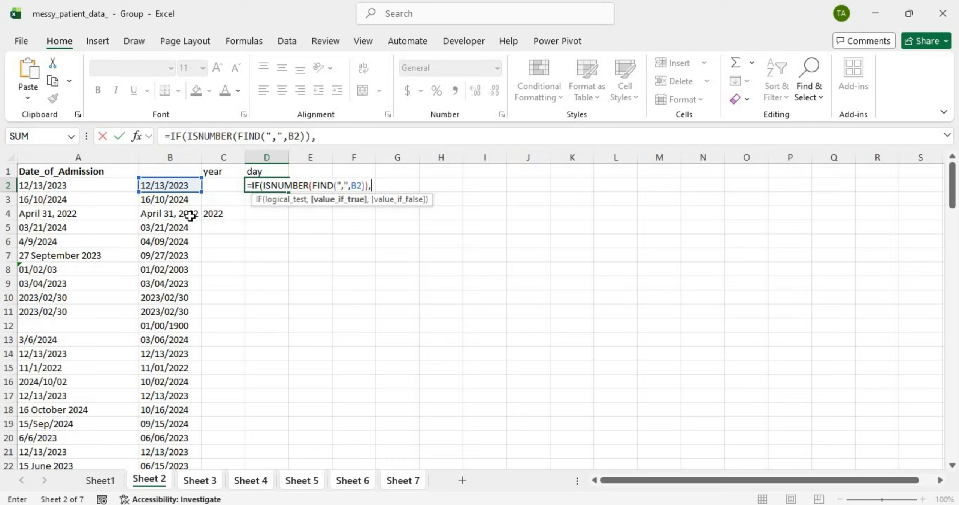
pyautogui.press('capslock')
pyautogui.write('MID(')
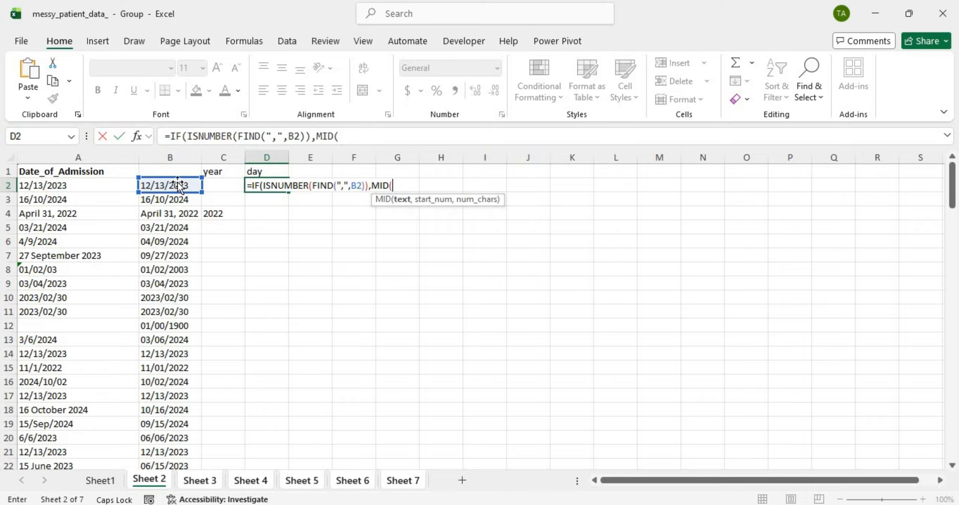
pyautogui.click(187, 184)
pyautogui.write(',')
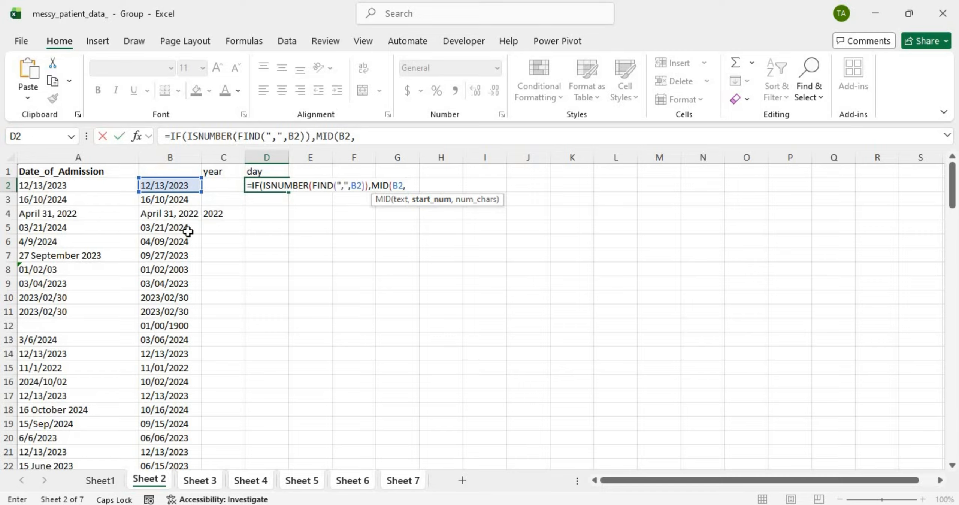
# Step: Add FIND(" ",B2)+1 as MID's start position in D2's formula
pyautogui.write('FIND(')
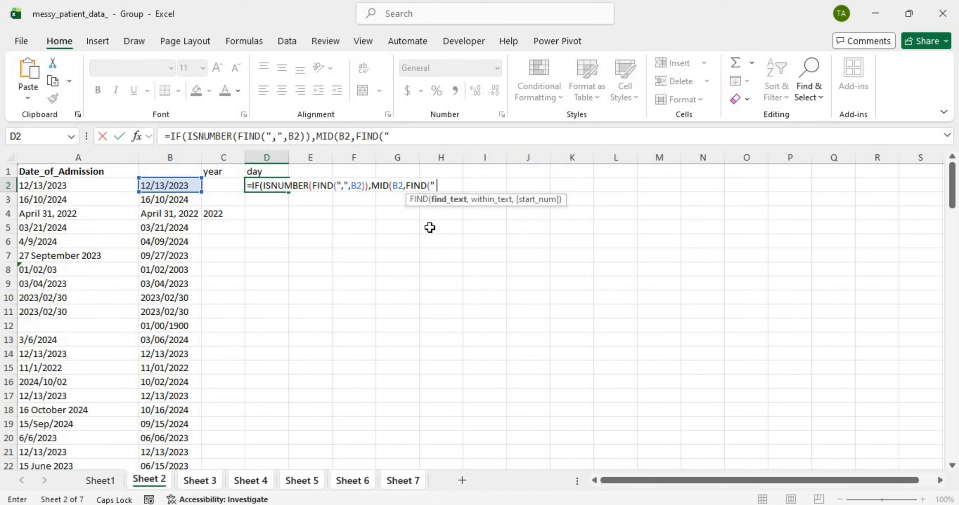
pyautogui.press('BackSpace')
pyautogui.write('" ",')
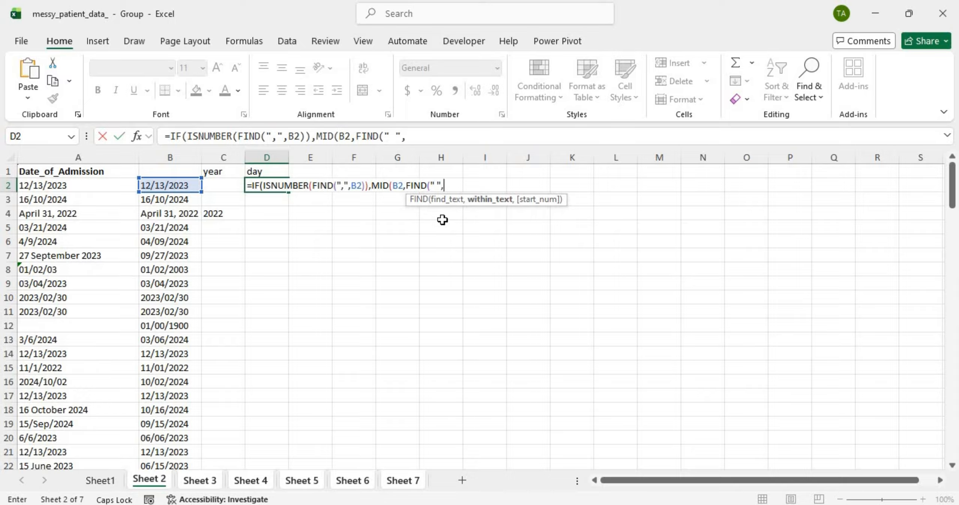
pyautogui.click(161, 185)
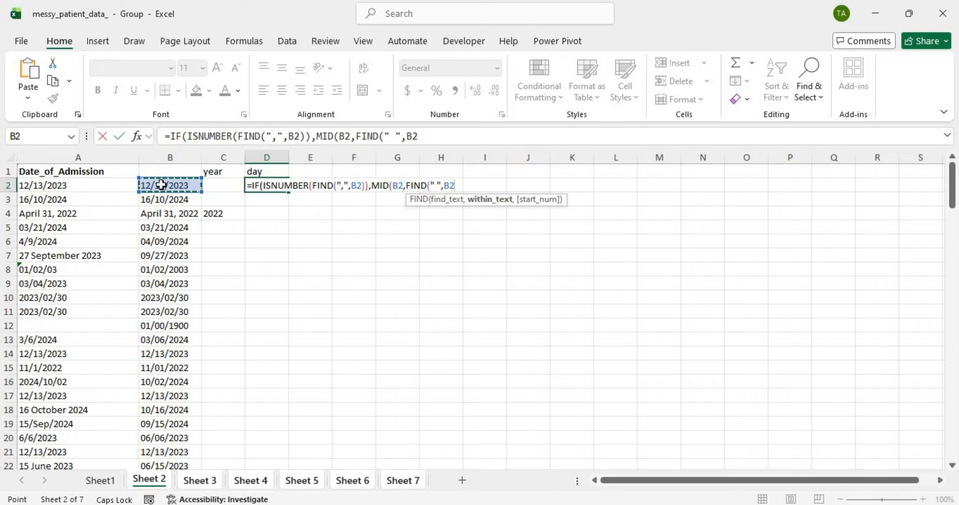
pyautogui.write(',')
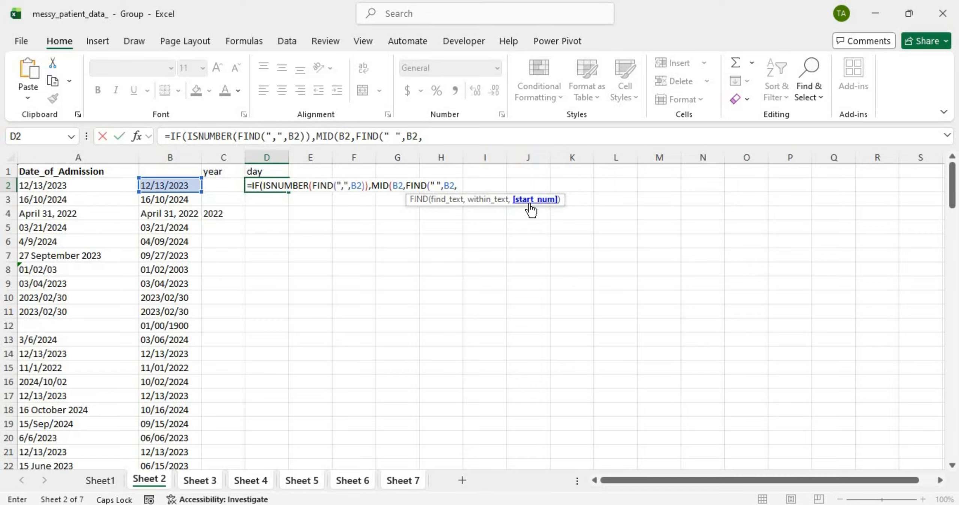
pyautogui.press('BackSpace')
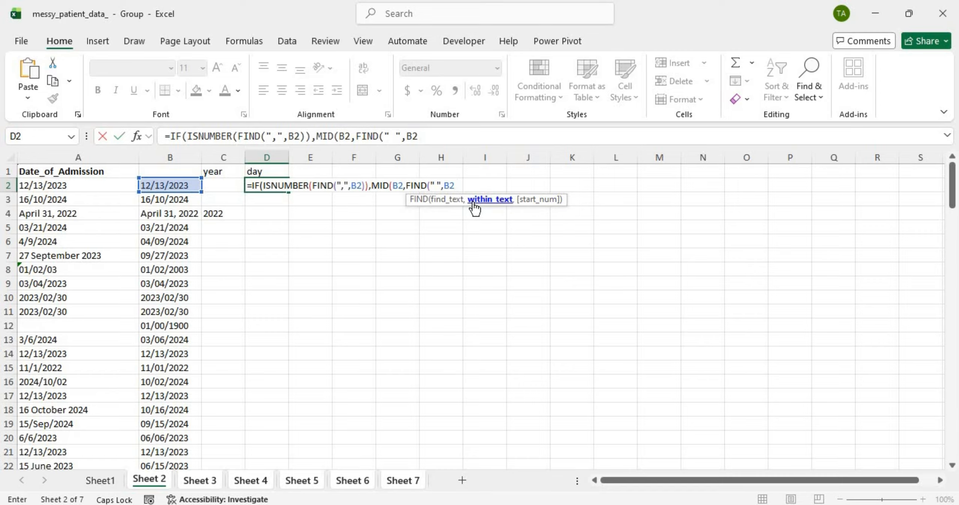
pyautogui.write(')')
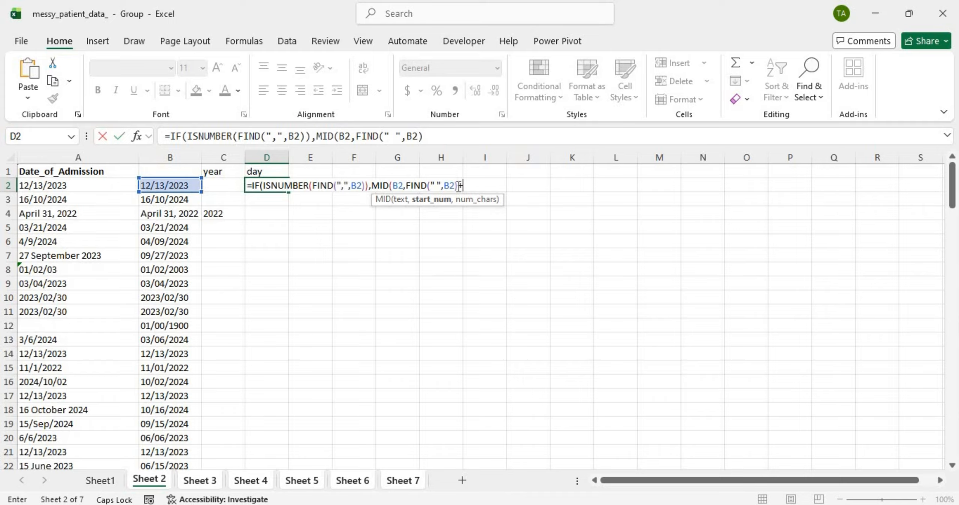
pyautogui.write('+1,')
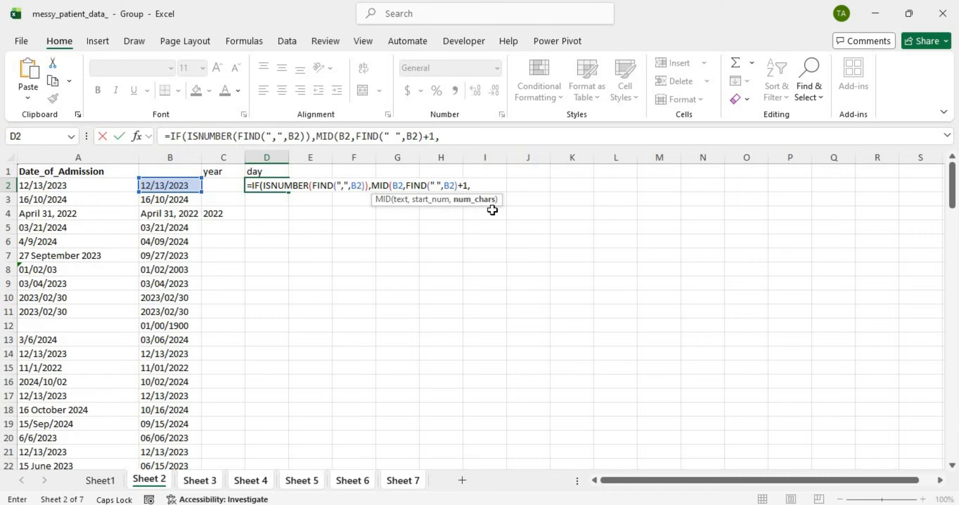
# Step: Replace the stray 2 with FIND(",",B2) to begin MID's character count
pyautogui.write('2')
pyautogui.press('Delete')
pyautogui.write('fin')
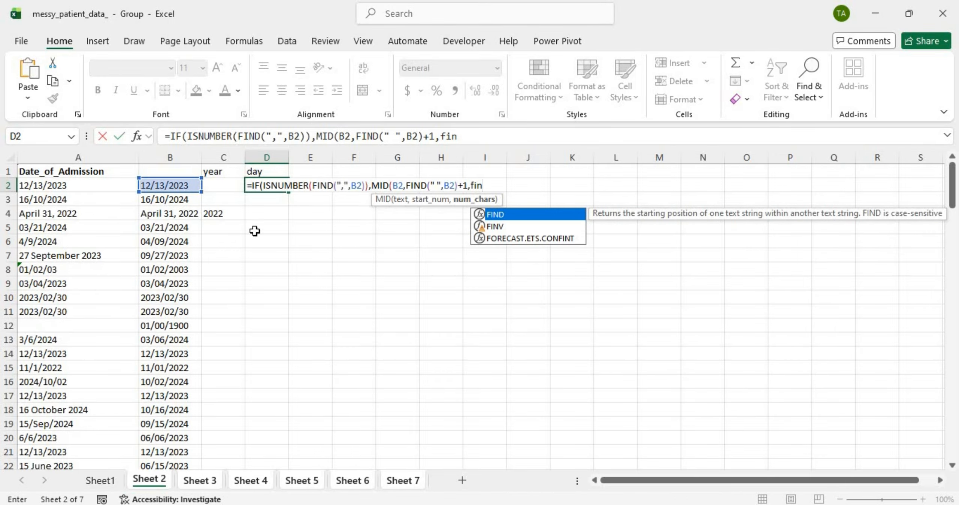
pyautogui.doubleClick(535, 219)
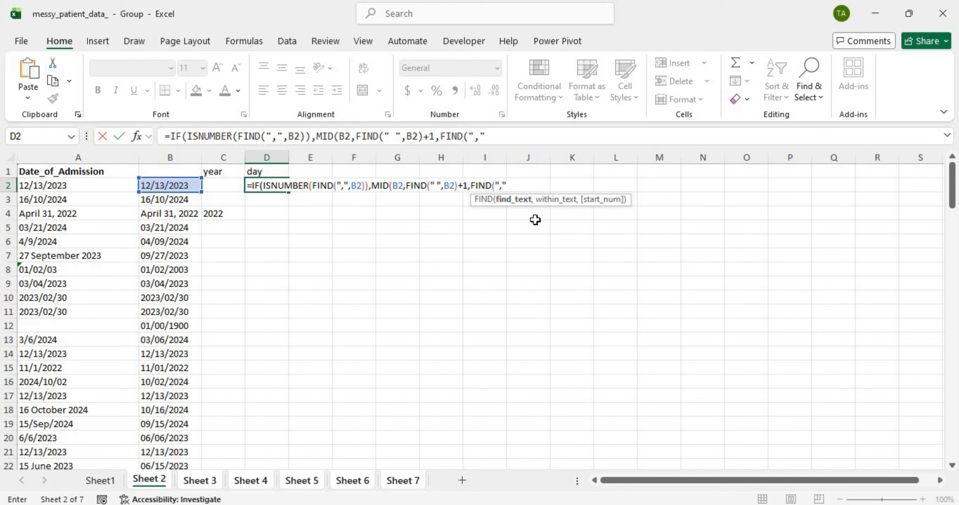
pyautogui.write(',')
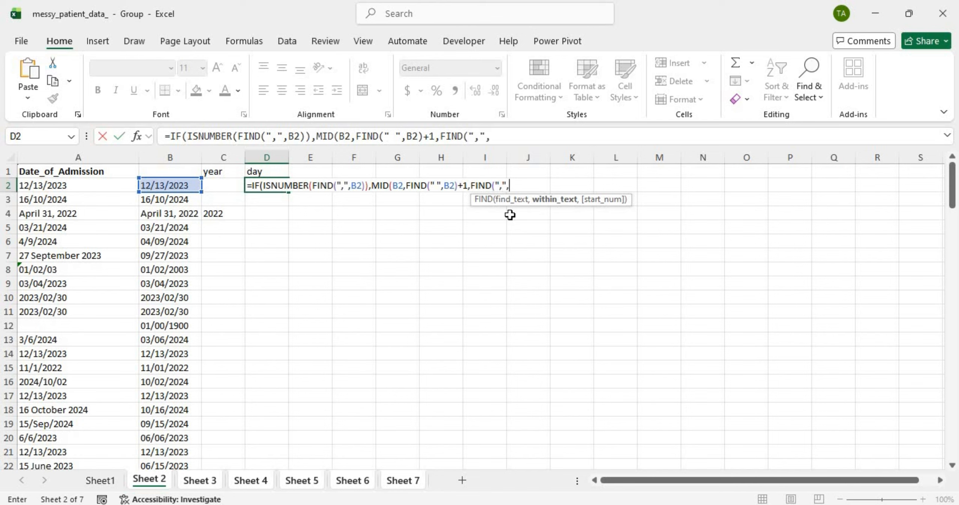
pyautogui.click(181, 184)
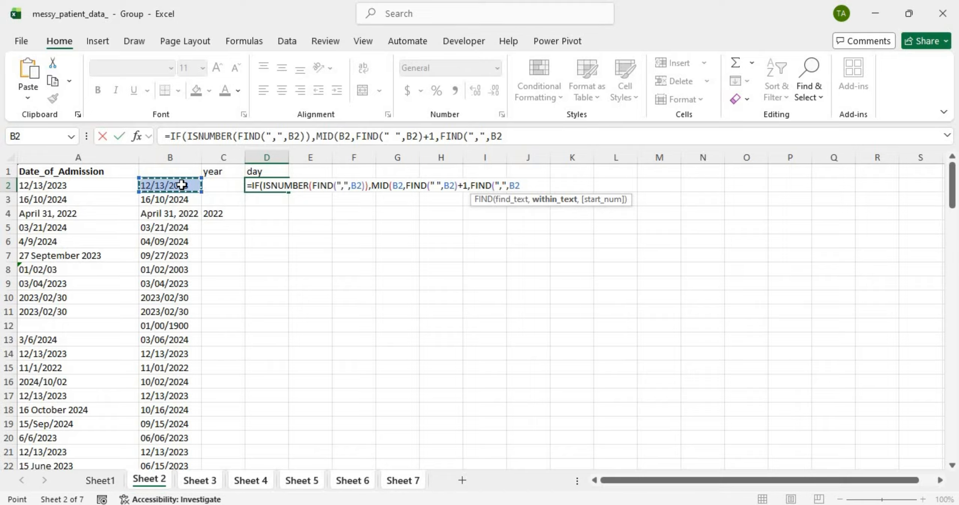
pyautogui.write(')-')
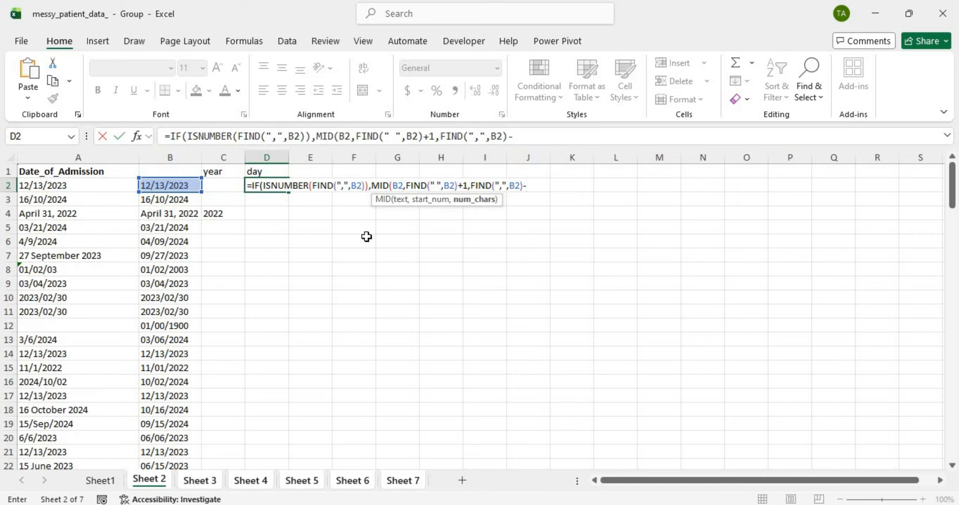
# Step: Subtract (FIND(" ",B2)+1) in brackets and close all the formula's parentheses
pyautogui.press('capslock')
pyautogui.write('FIND')
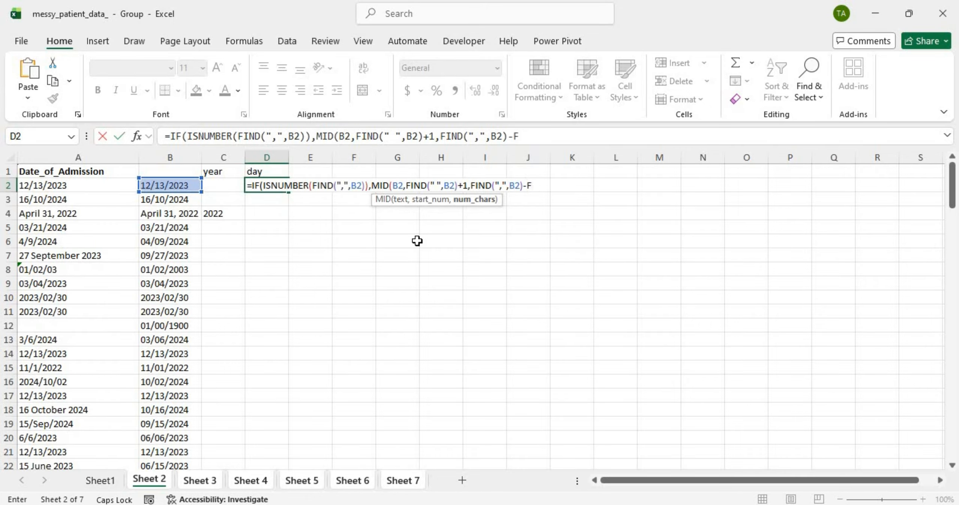
pyautogui.write('(')
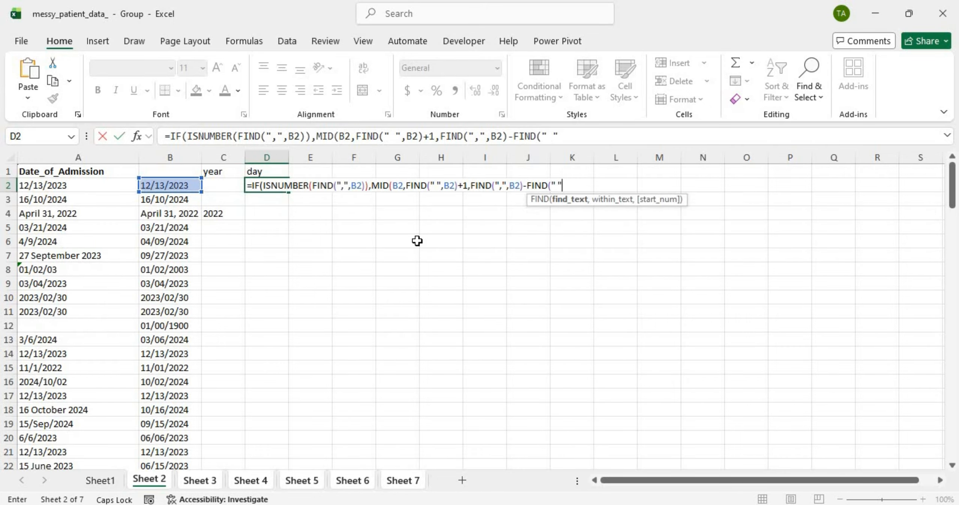
pyautogui.write('" ",')
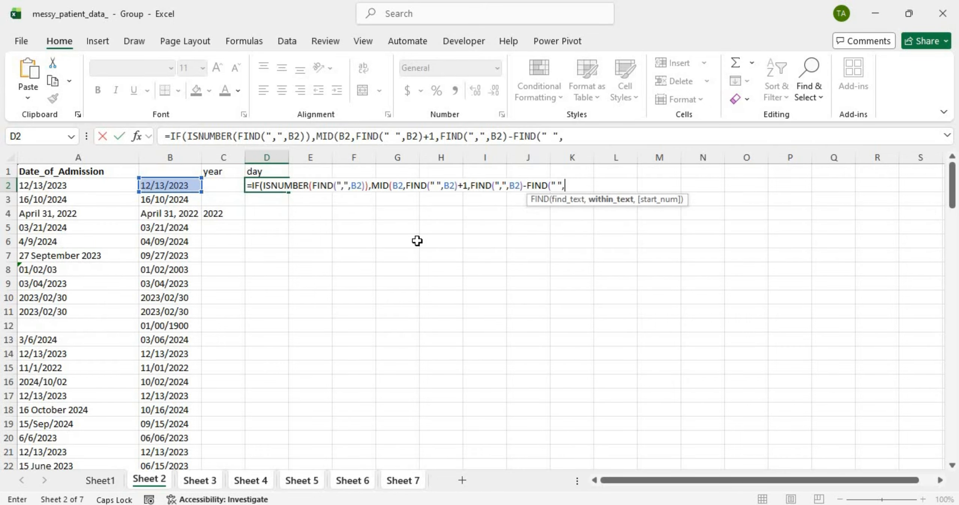
pyautogui.click(193, 184)
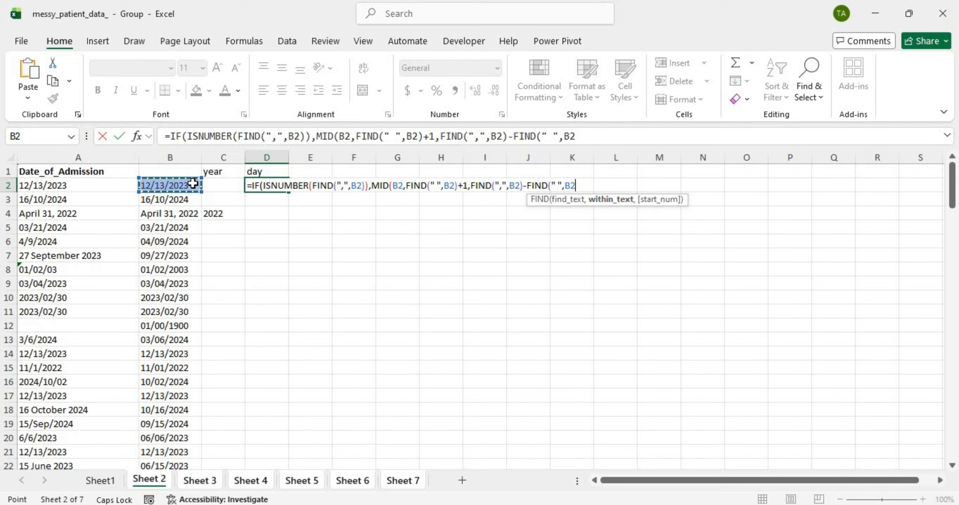
pyautogui.write(')+1')
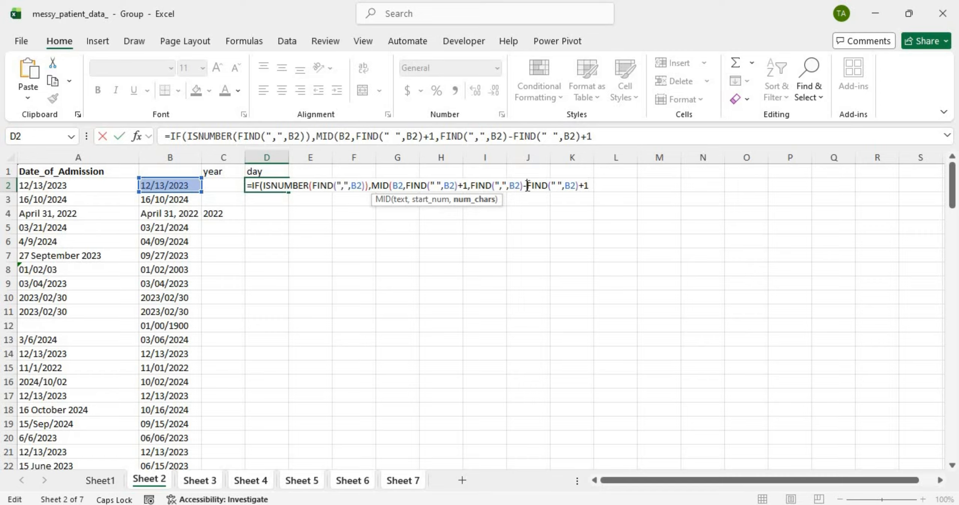
pyautogui.click(527, 185)
pyautogui.write('(')
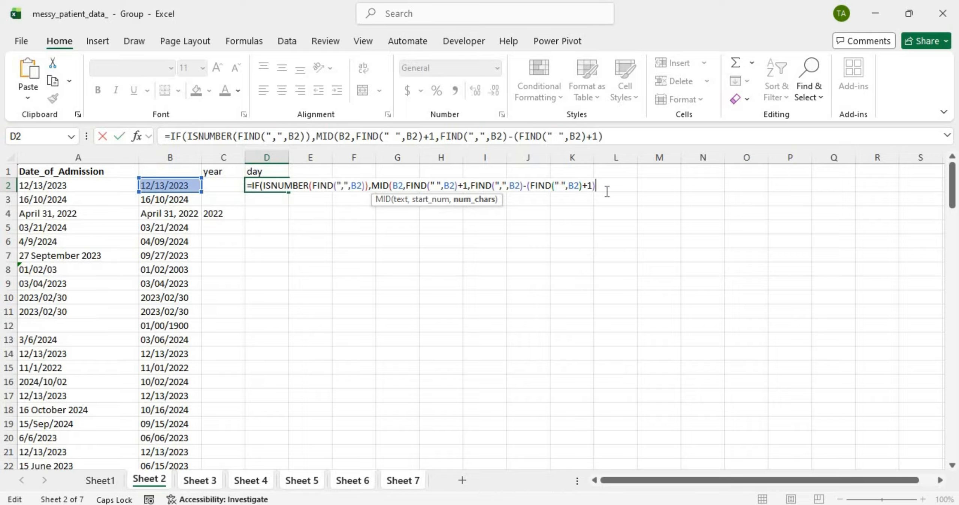
pyautogui.write(')')
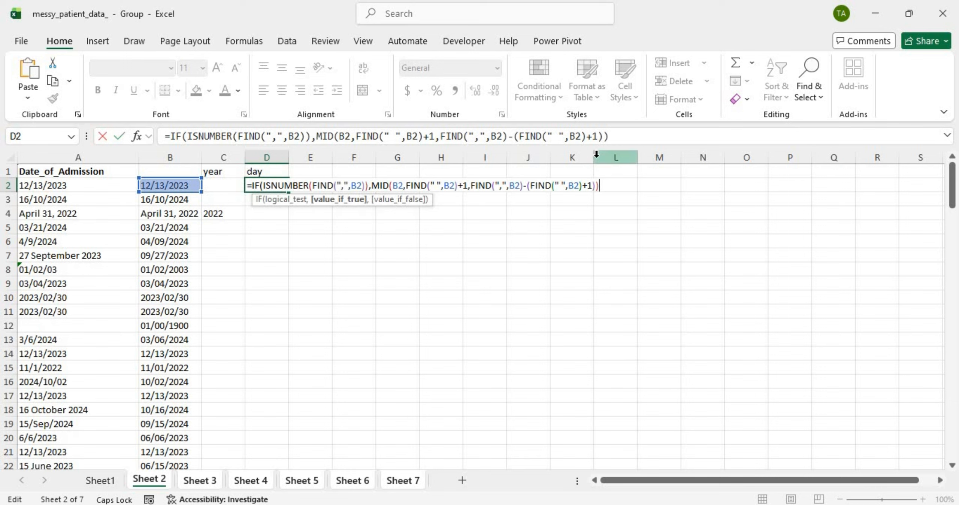
pyautogui.write(')')
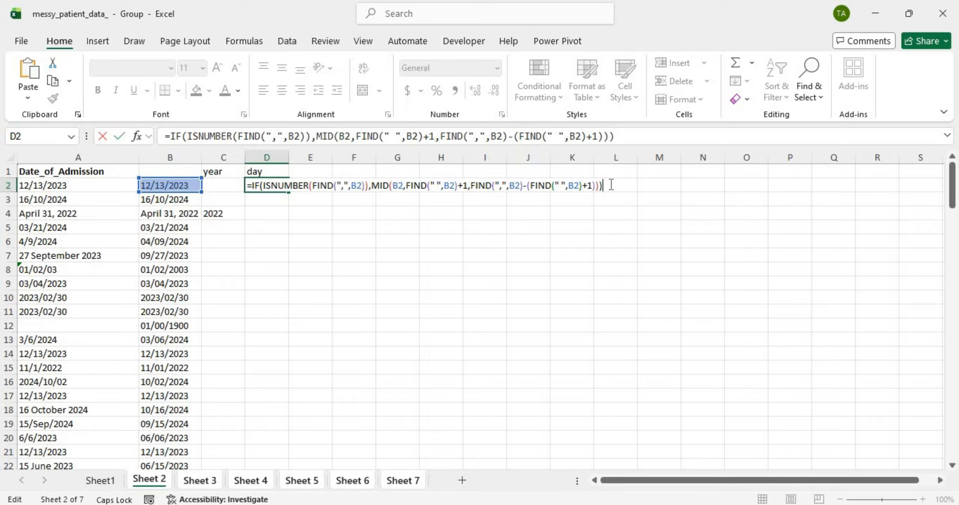
# Step: Commit D2's day formula, then add " " as its value_if_false
pyautogui.press('Return')
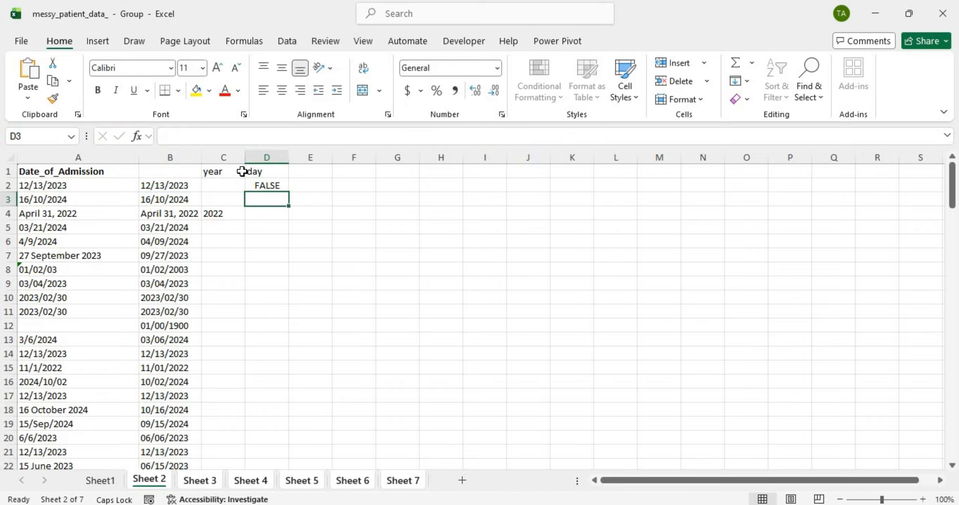
pyautogui.click(255, 186)
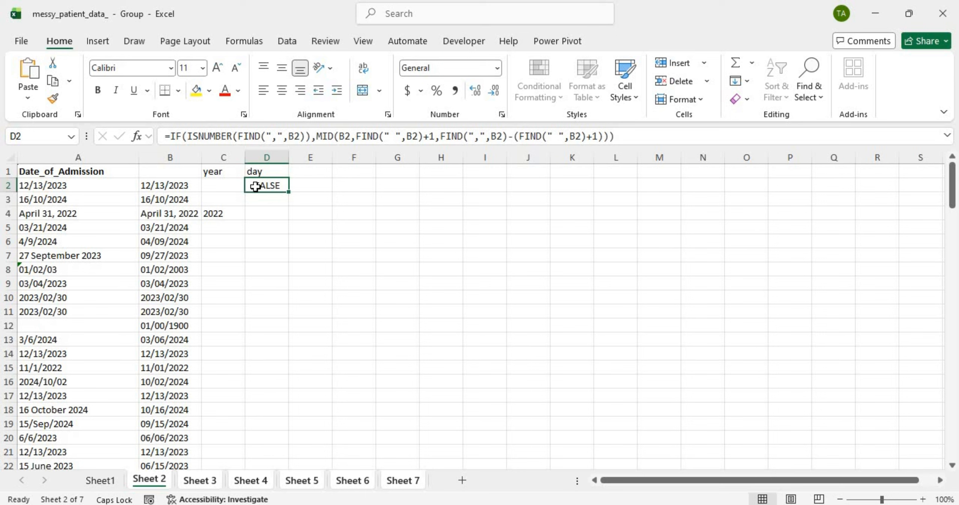
pyautogui.doubleClick(256, 186)
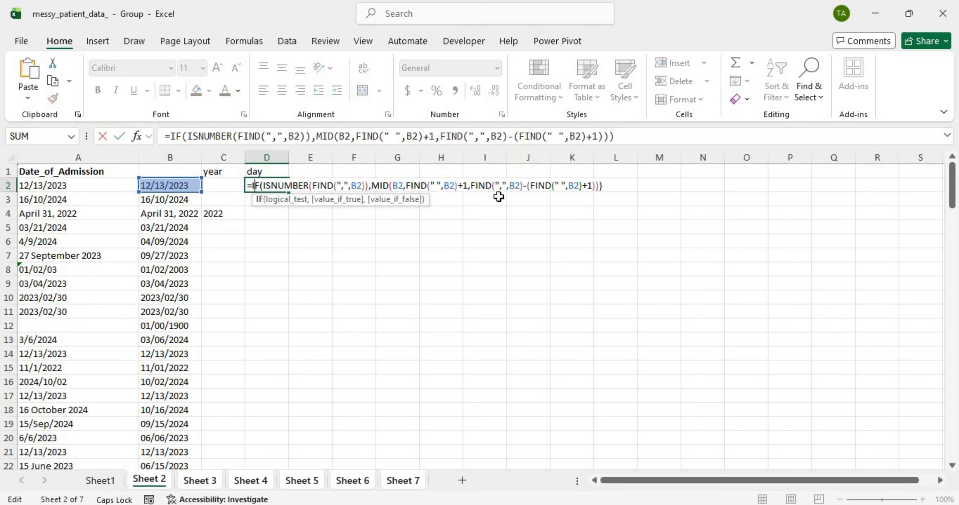
pyautogui.click(599, 186)
pyautogui.write(',')
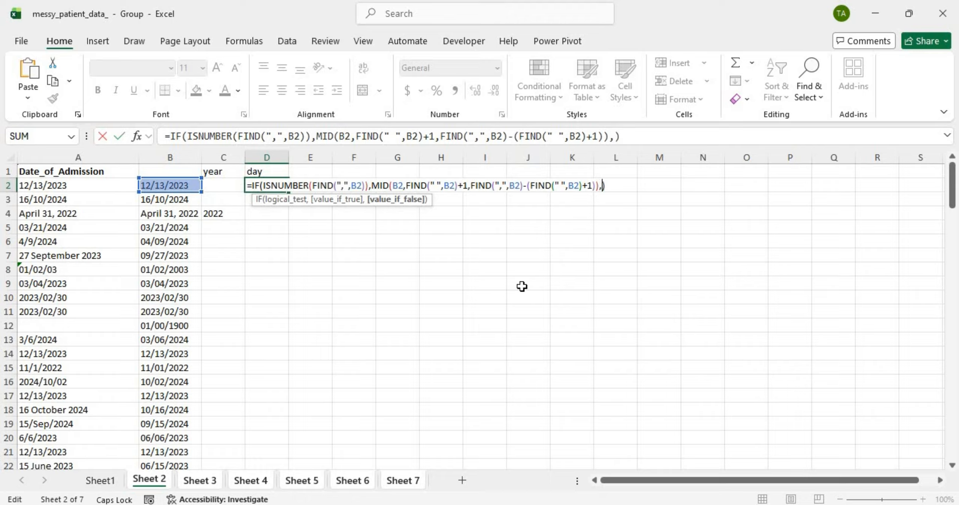
pyautogui.write('" "')
pyautogui.press('Return')
# Step: Fill the day formula down column D, showing 31 in D4, and widen columns D and B
pyautogui.click(267, 186)
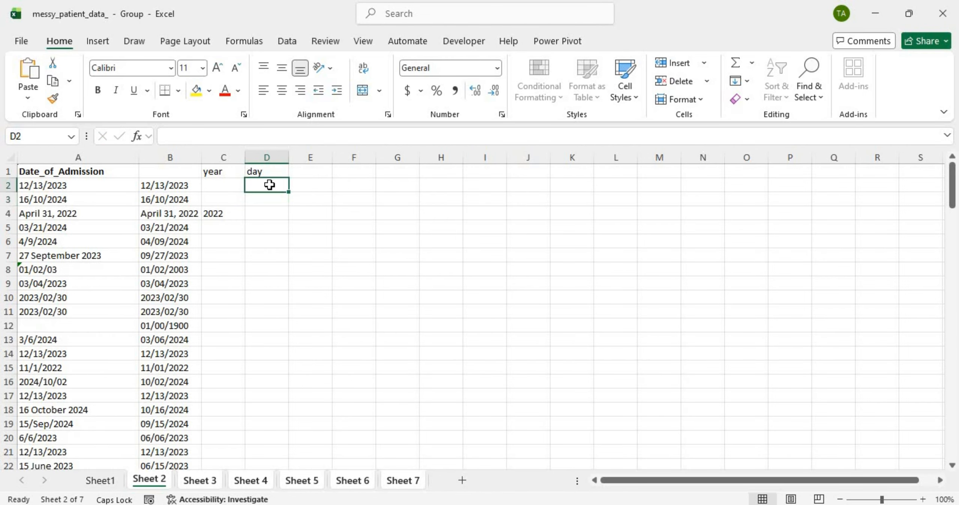
pyautogui.doubleClick(287, 191)
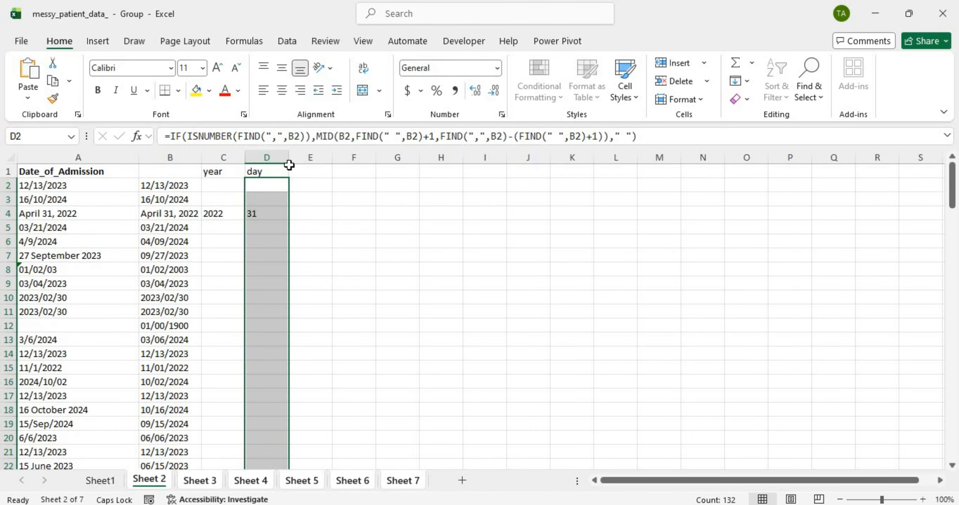
pyautogui.moveTo(302, 156); pyautogui.dragTo(305, 157)
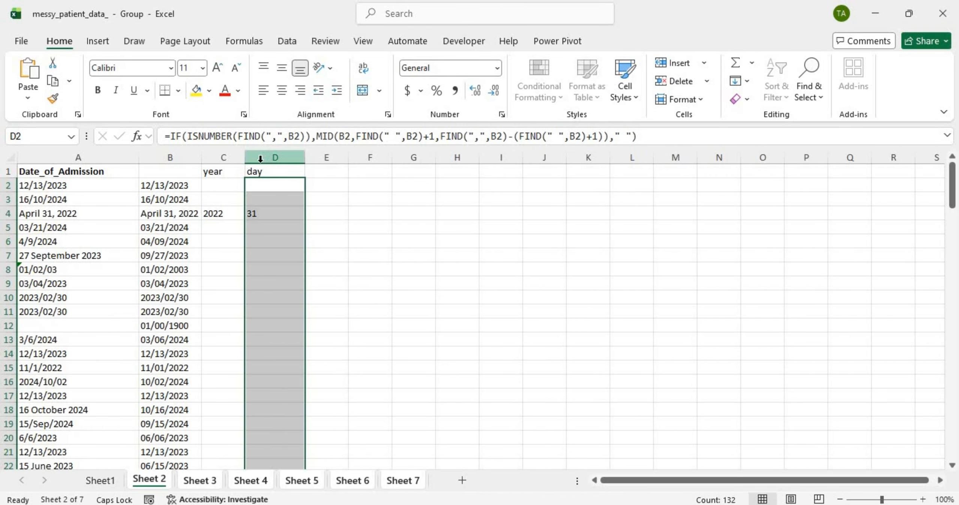
pyautogui.click(260, 158)
pyautogui.click(267, 214)
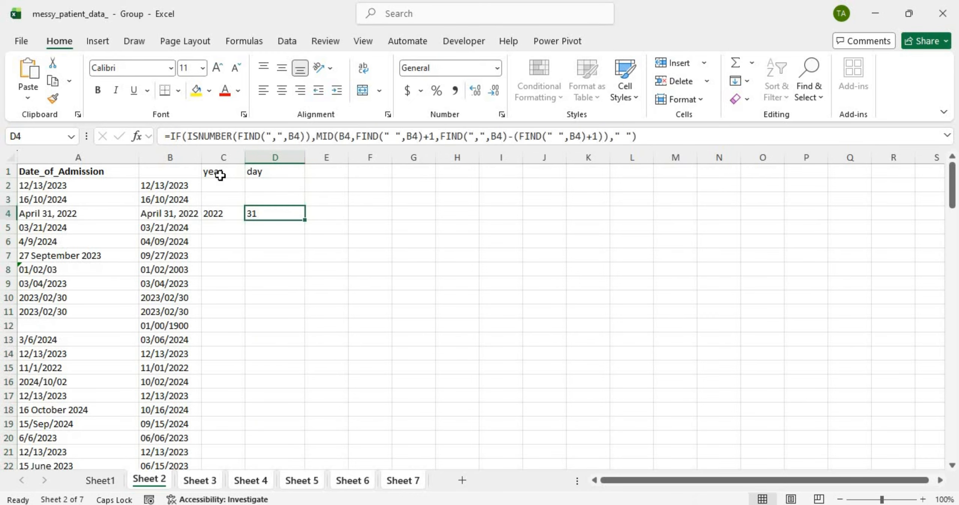
pyautogui.moveTo(209, 161); pyautogui.dragTo(218, 161)
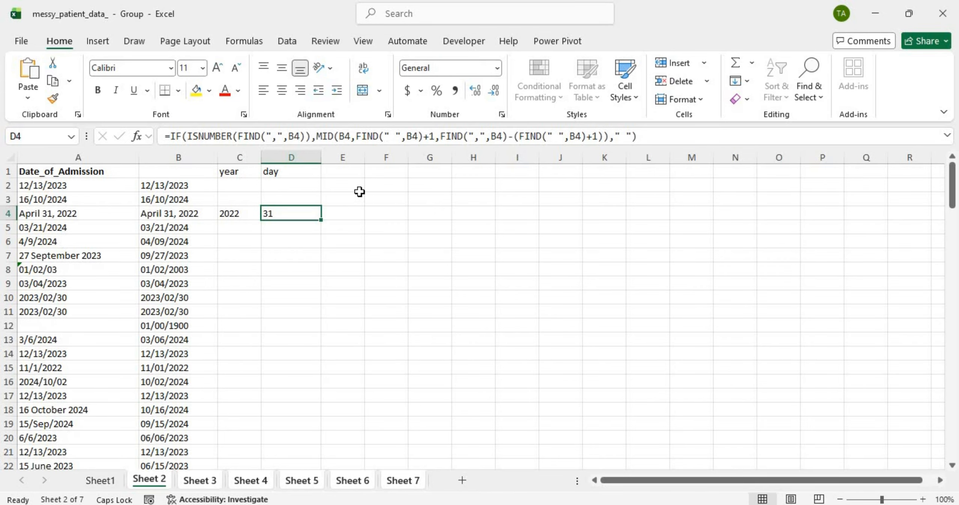
pyautogui.click(598, 135)
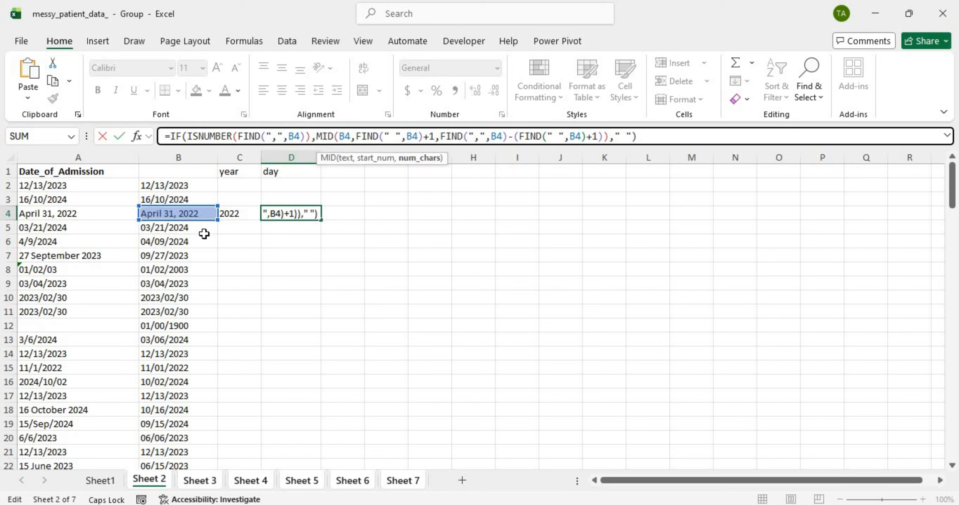
pyautogui.press('Return')
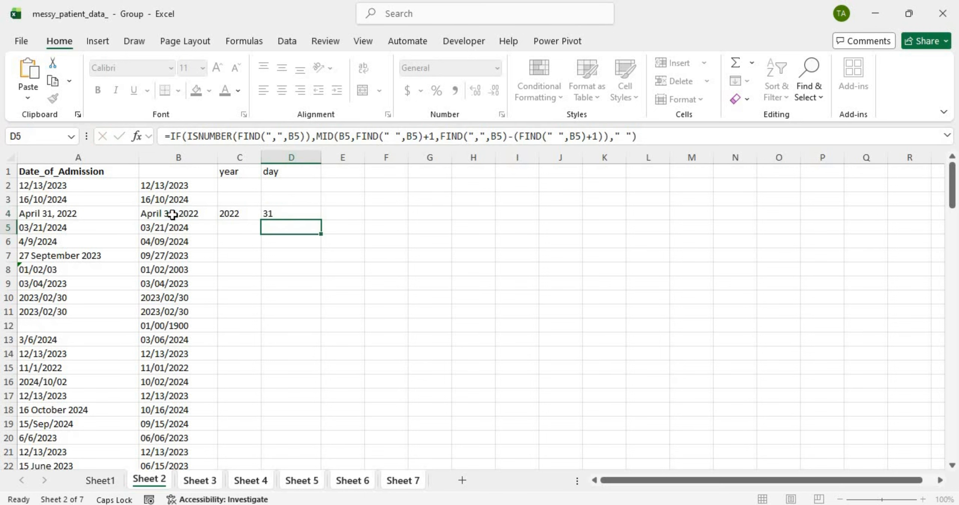
pyautogui.click(301, 187)
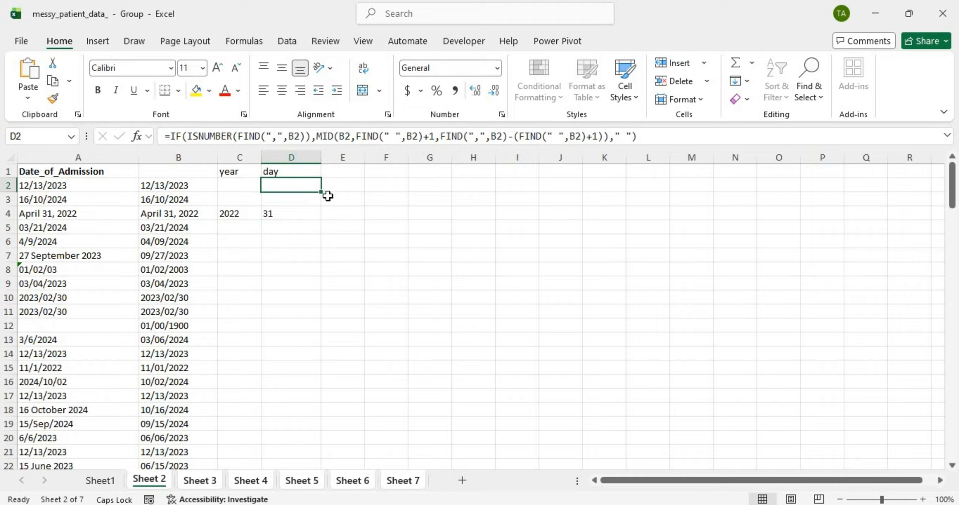
pyautogui.doubleClick(322, 193)
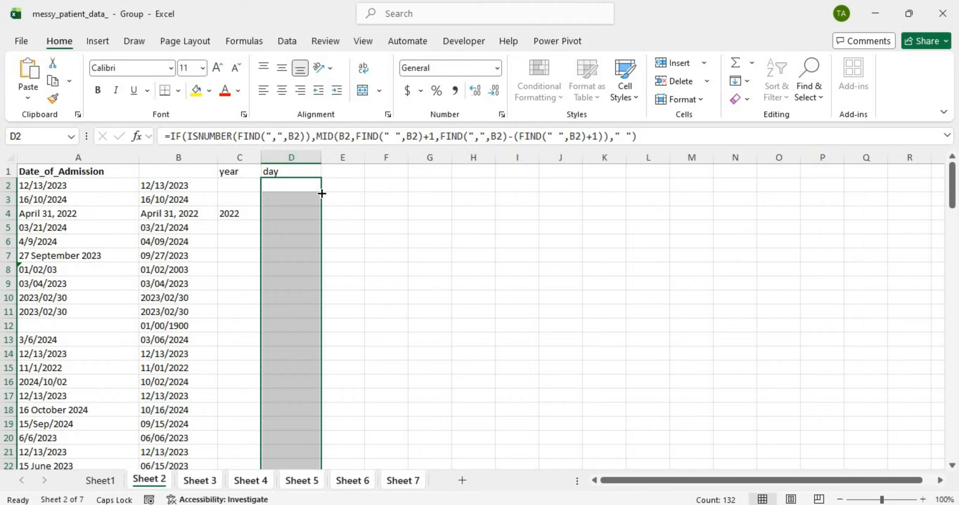
pyautogui.click(340, 176)
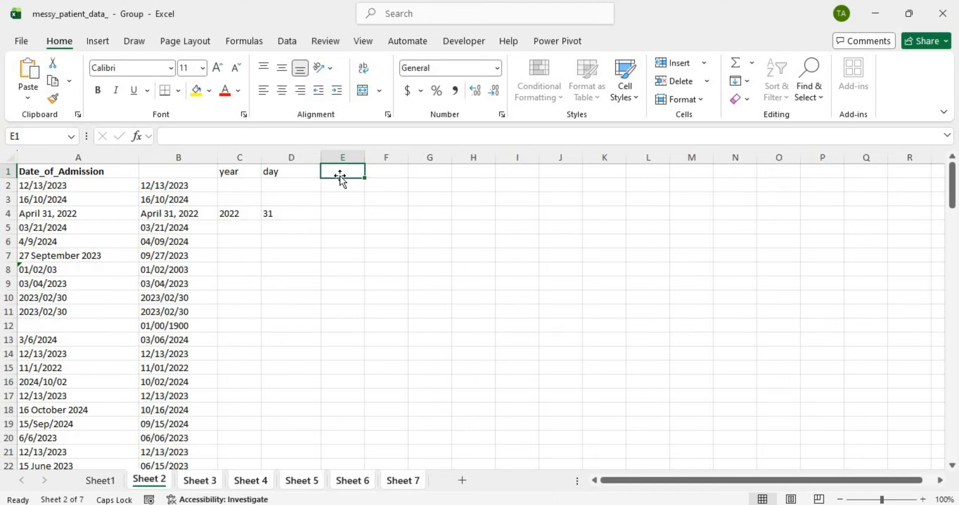
# Step: Enter the lowercase heading 'month' in cell E1
pyautogui.write('MO')
pyautogui.press('BackSpace')
pyautogui.press('BackSpace')
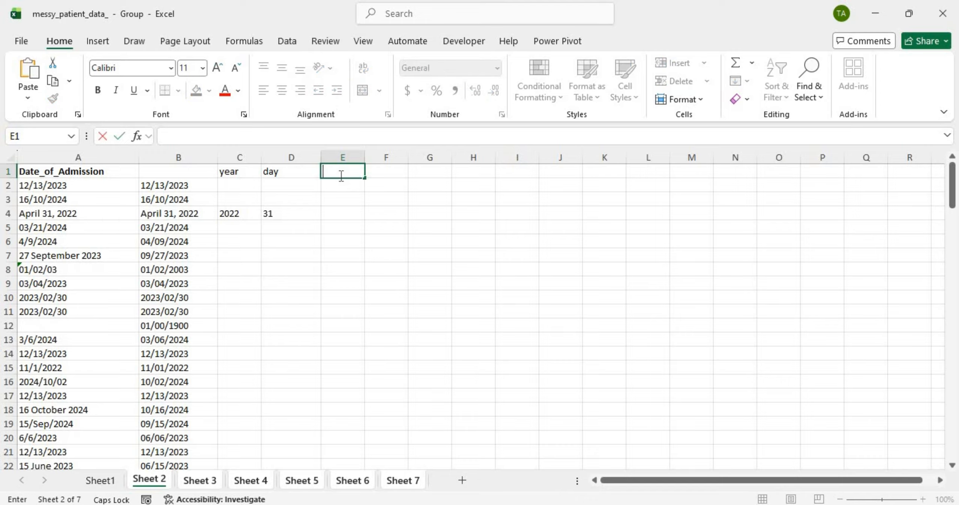
pyautogui.press('capslock')
pyautogui.write('month')
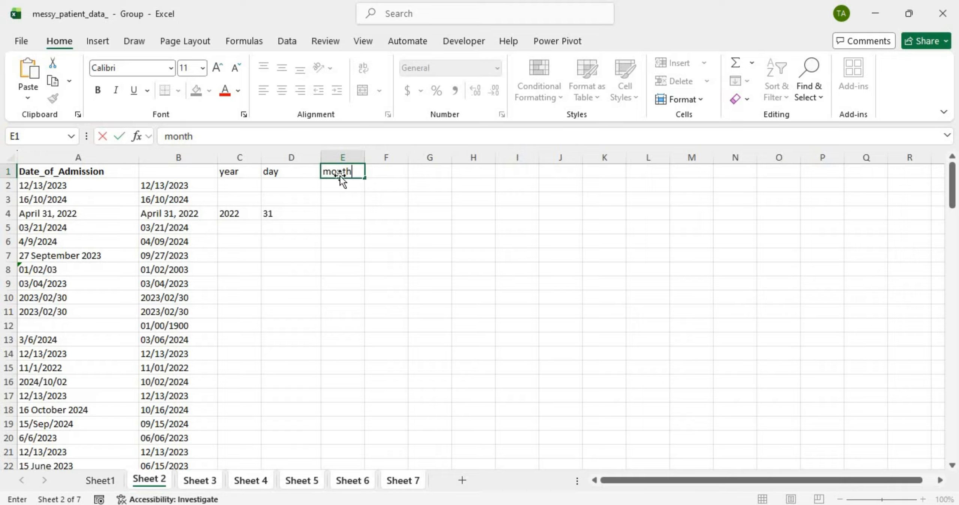
pyautogui.press('Return')
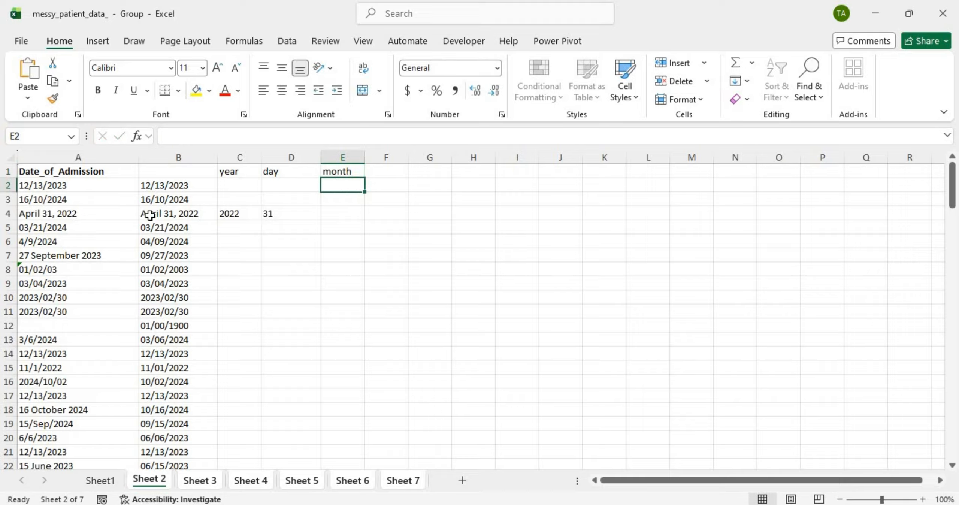
# Step: Copy the comma-test fragment from C2's formula and paste it into E2
pyautogui.click(250, 186)
pyautogui.doubleClick(251, 186)
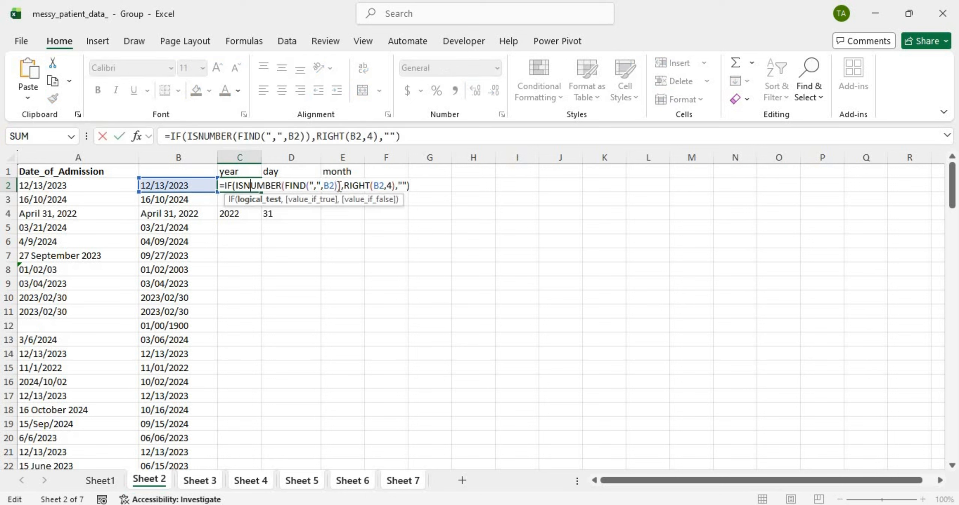
pyautogui.moveTo(339, 186); pyautogui.dragTo(218, 189)
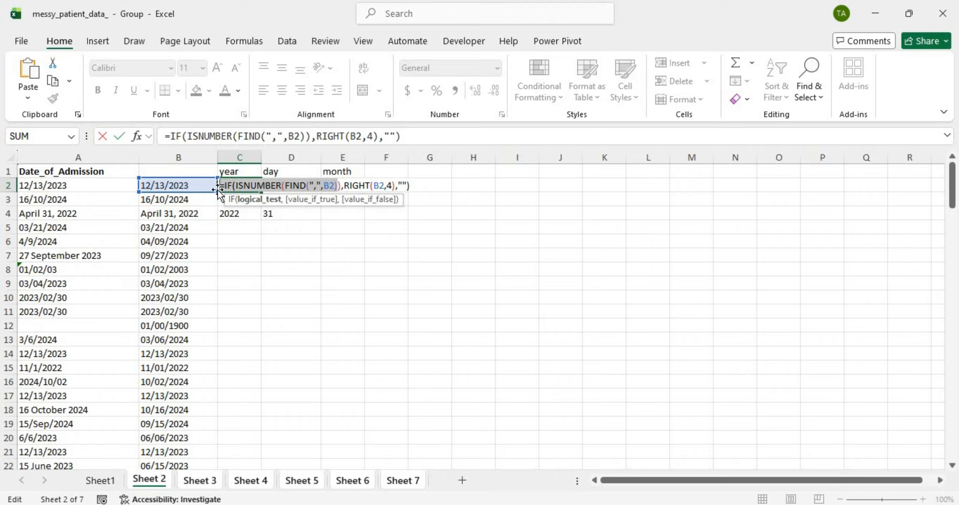
pyautogui.hotkey('ctrl', 'c')
pyautogui.press('Return')
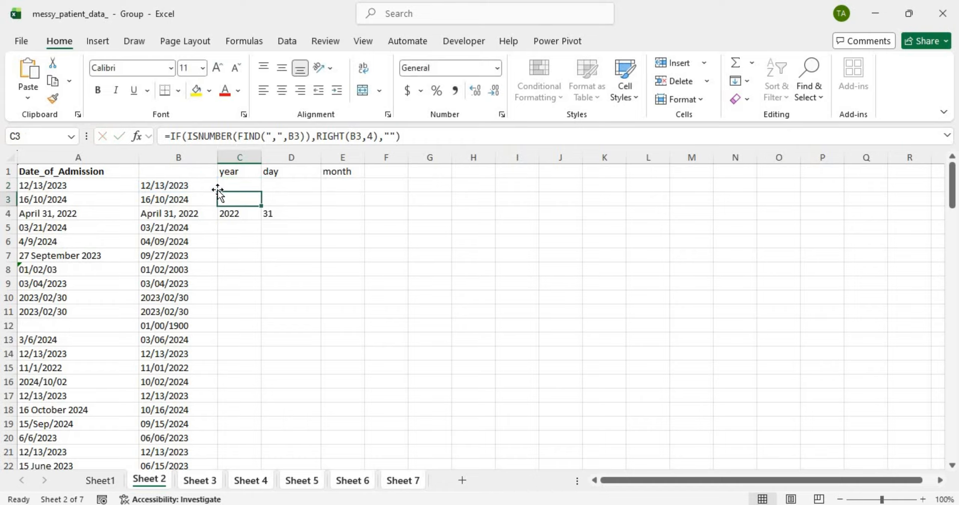
pyautogui.doubleClick(361, 187)
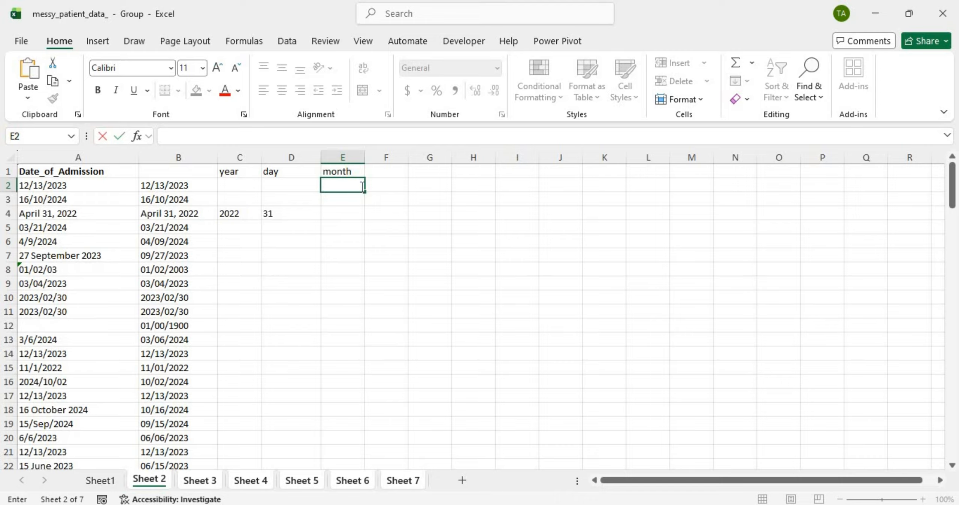
pyautogui.hotkey('ctrl', 'v')
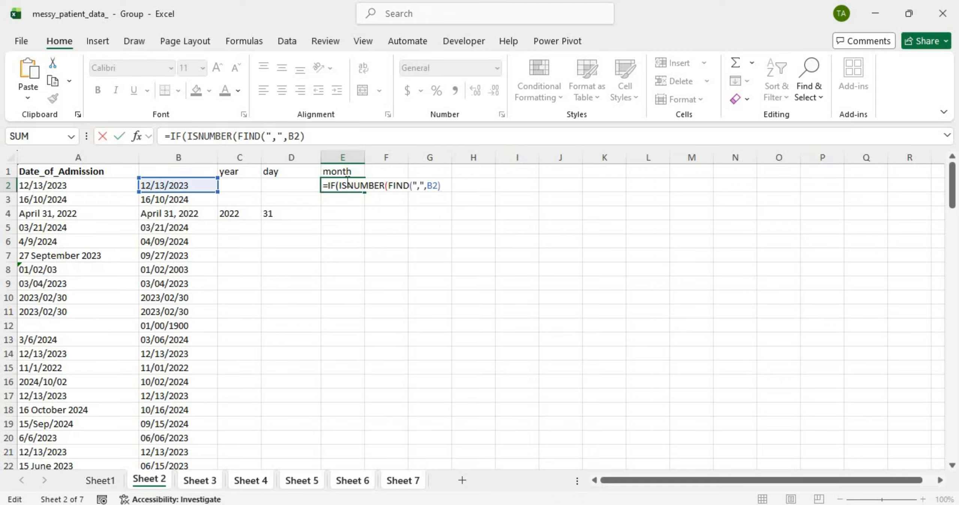
pyautogui.write(',')
pyautogui.press('BackSpace')
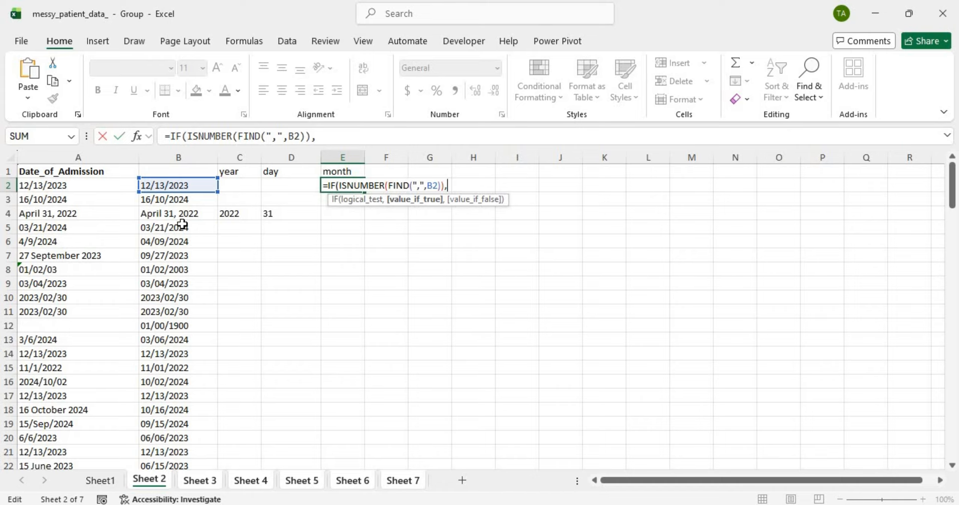
# Step: Finish E2 with LEFT(B2,FIND(" ",B2)-1) and a " " fallback, and confirm it
pyautogui.press('capslock')
pyautogui.write('L')
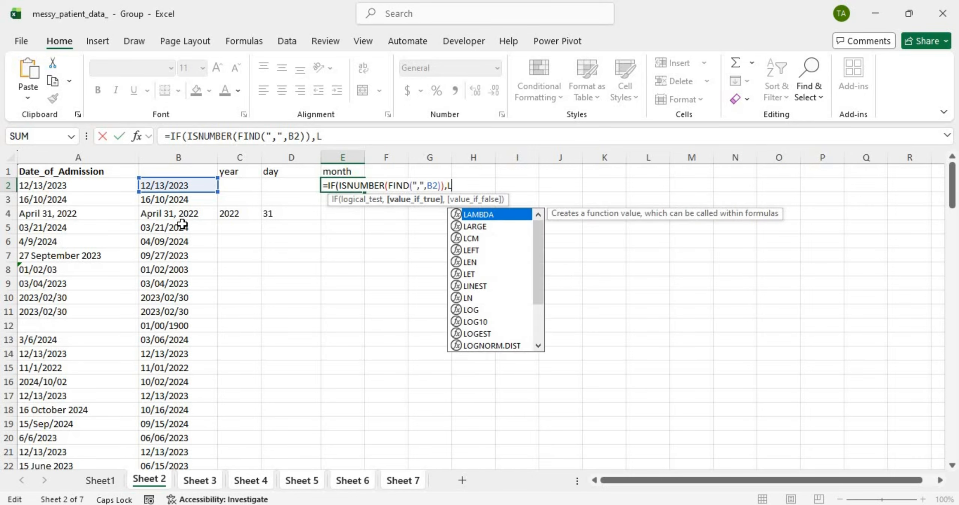
pyautogui.write('EFT(')
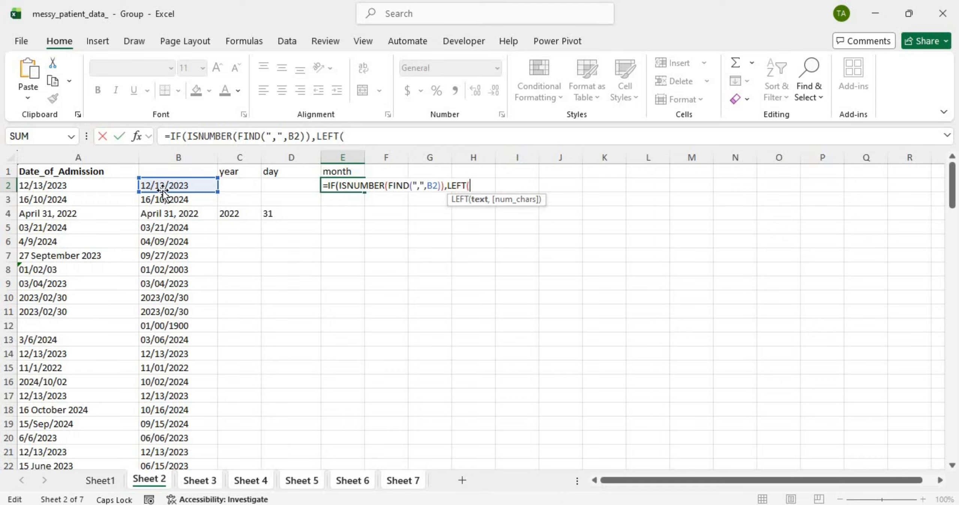
pyautogui.click(185, 186)
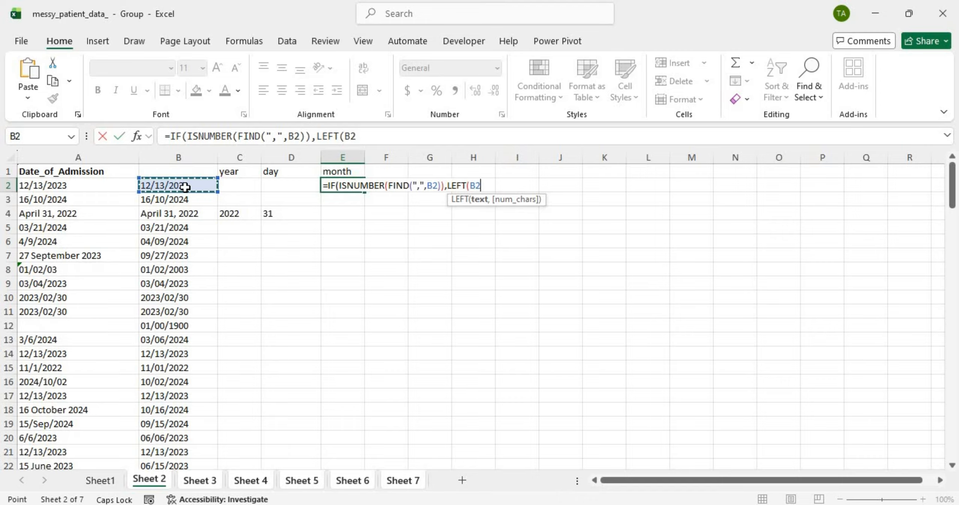
pyautogui.write(',')
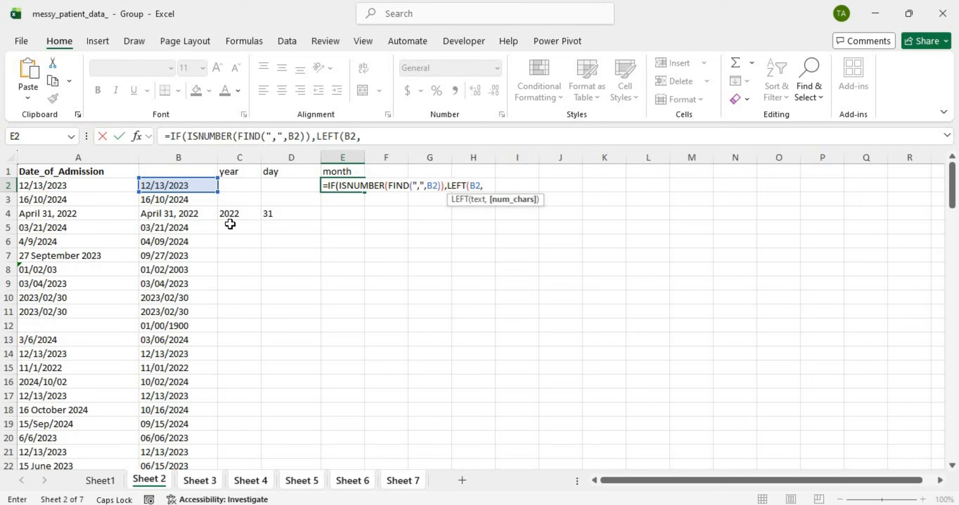
pyautogui.write('FIND')
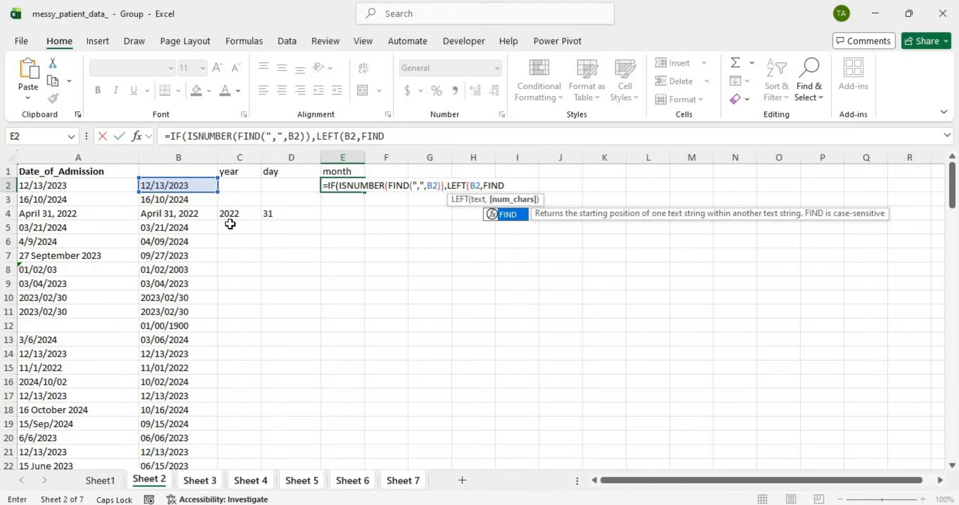
pyautogui.write('("')
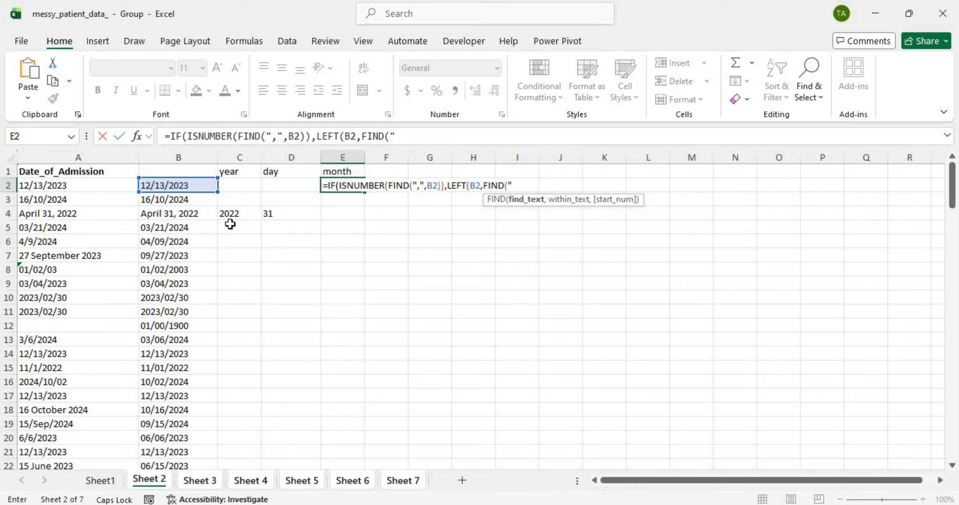
pyautogui.write(' ",')
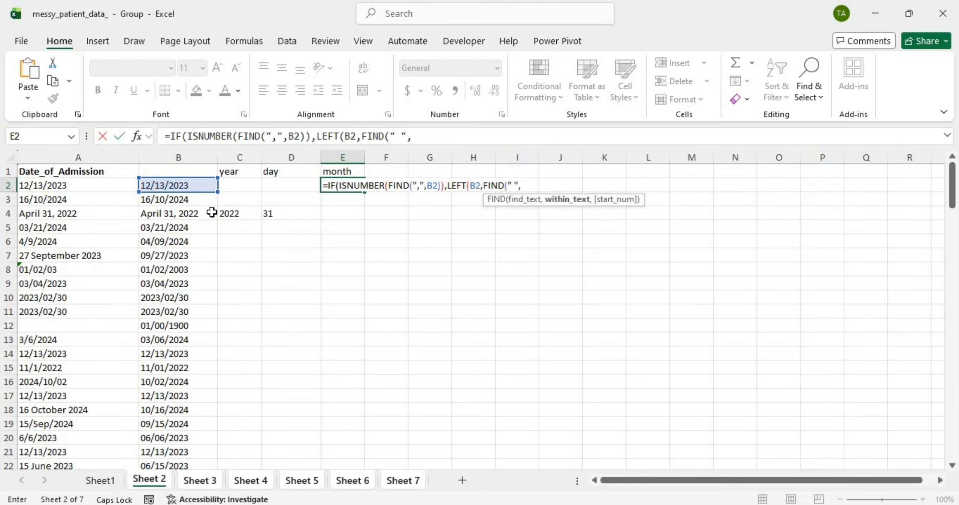
pyautogui.click(193, 186)
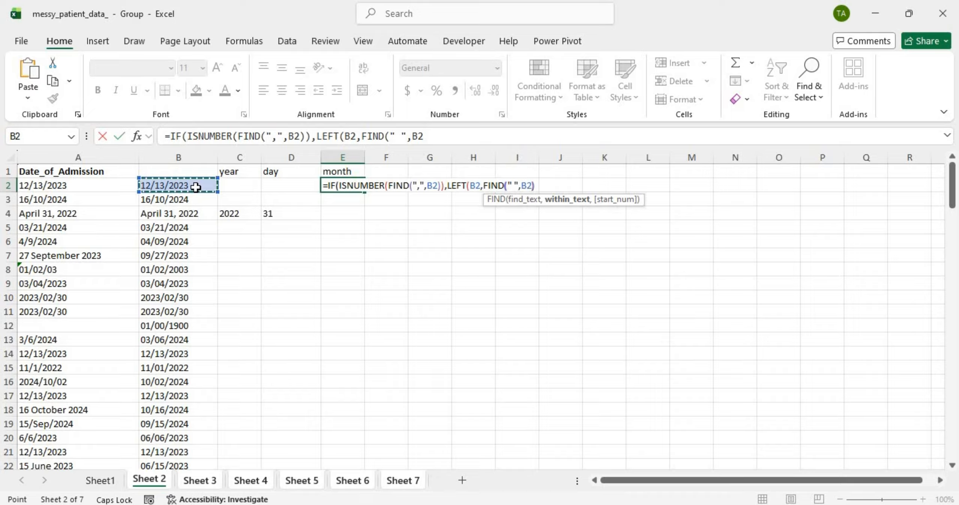
pyautogui.write(')-')
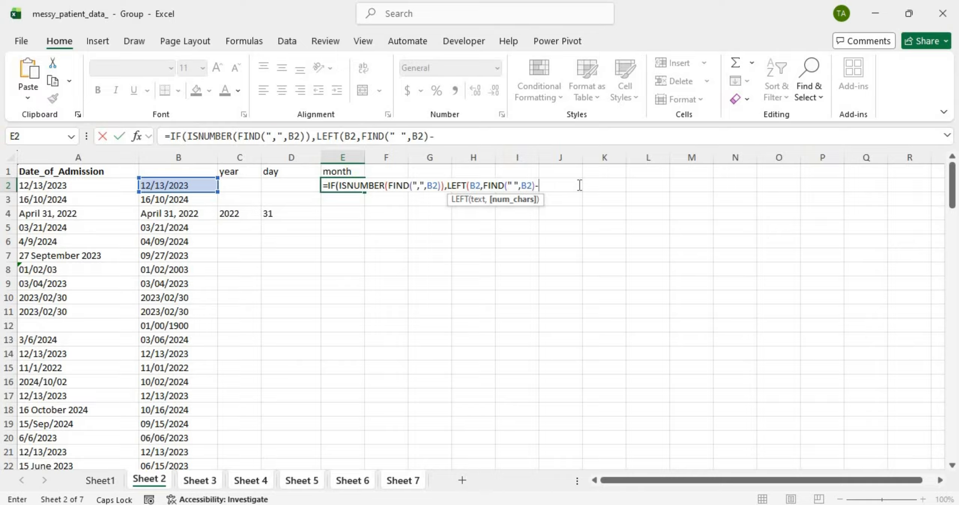
pyautogui.write('1),""')
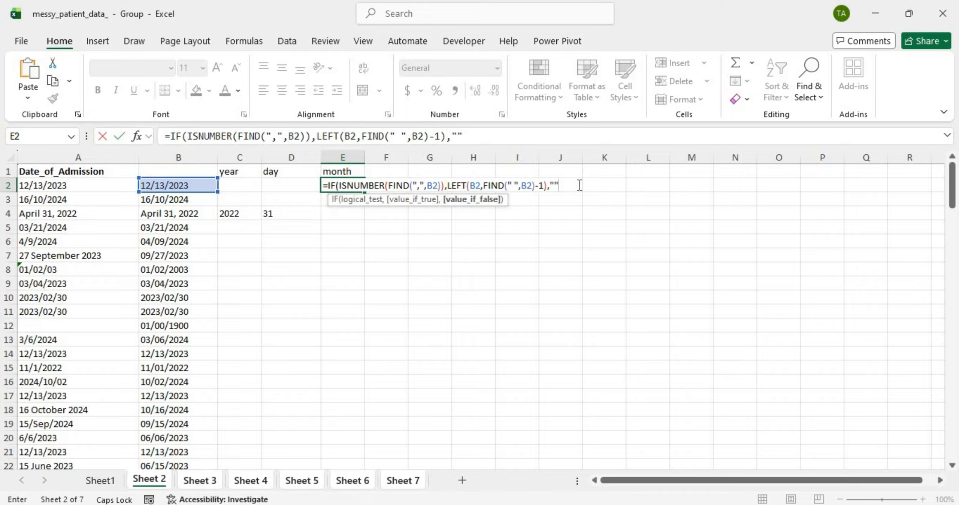
pyautogui.press('BackSpace')
pyautogui.write('")')
pyautogui.press('Return')
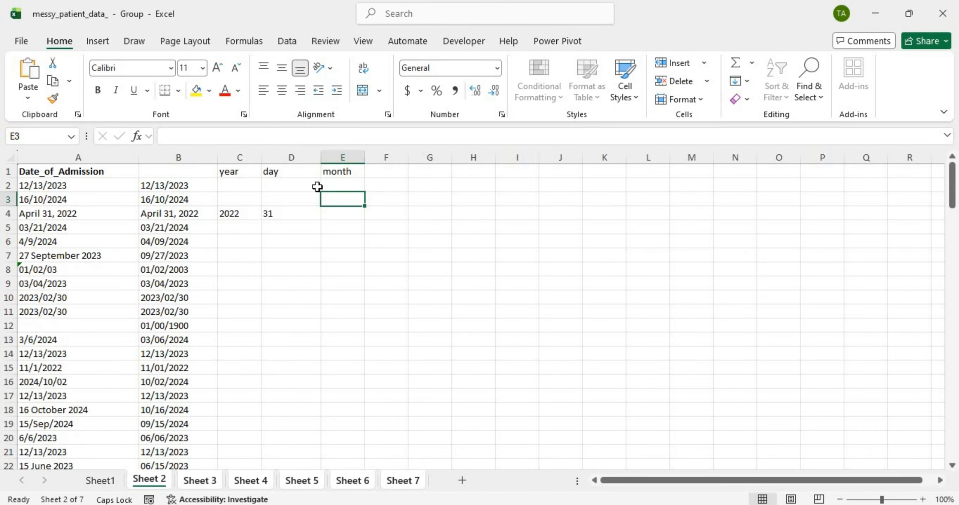
pyautogui.click(349, 185)
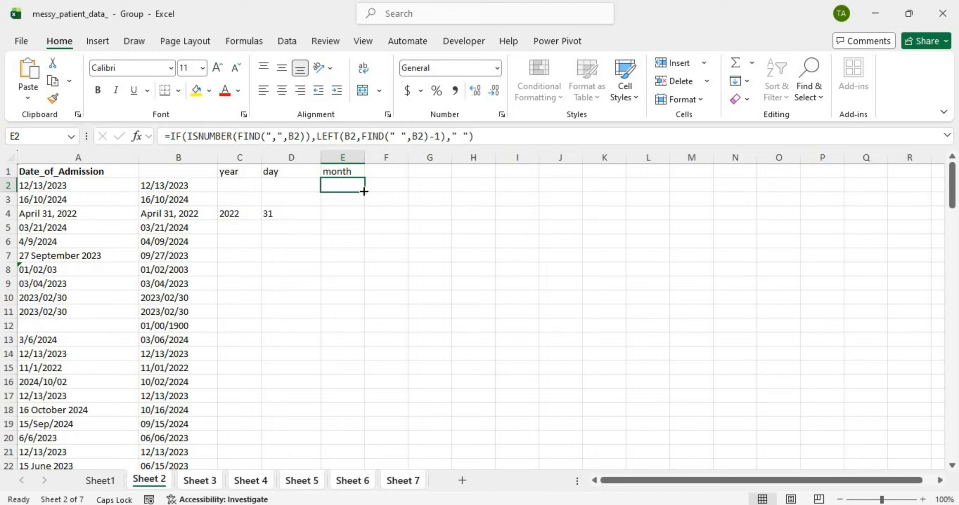
# Step: Fill E2's month formula down column E and check that E4 shows April
pyautogui.doubleClick(363, 191)
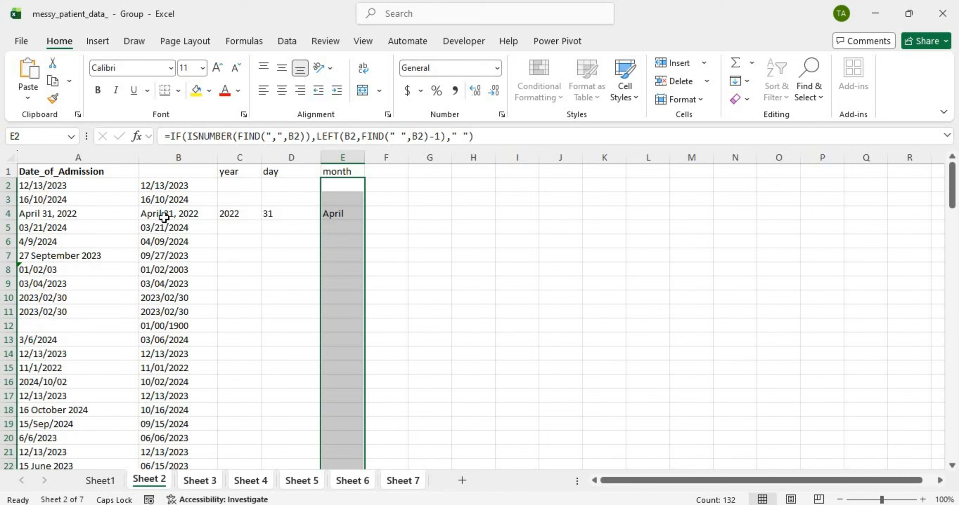
pyautogui.click(384, 190)
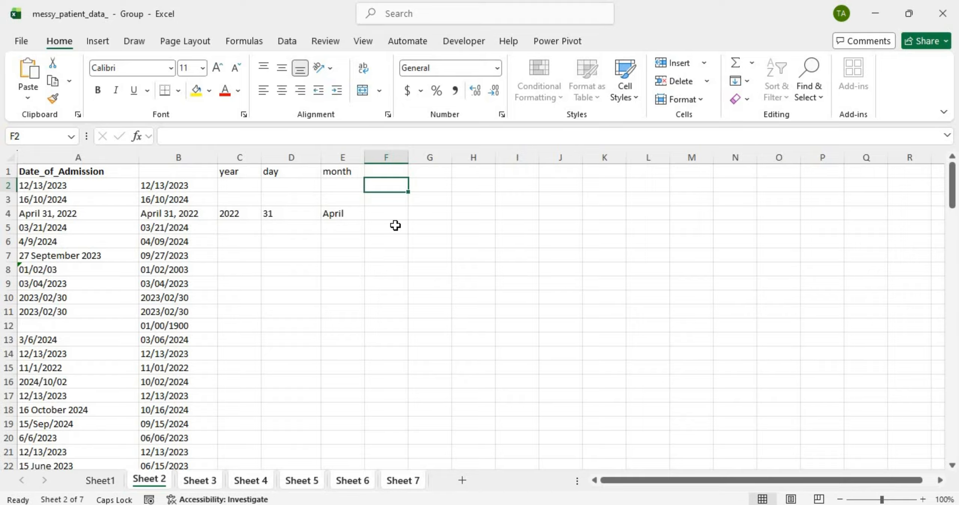
pyautogui.click(336, 217)
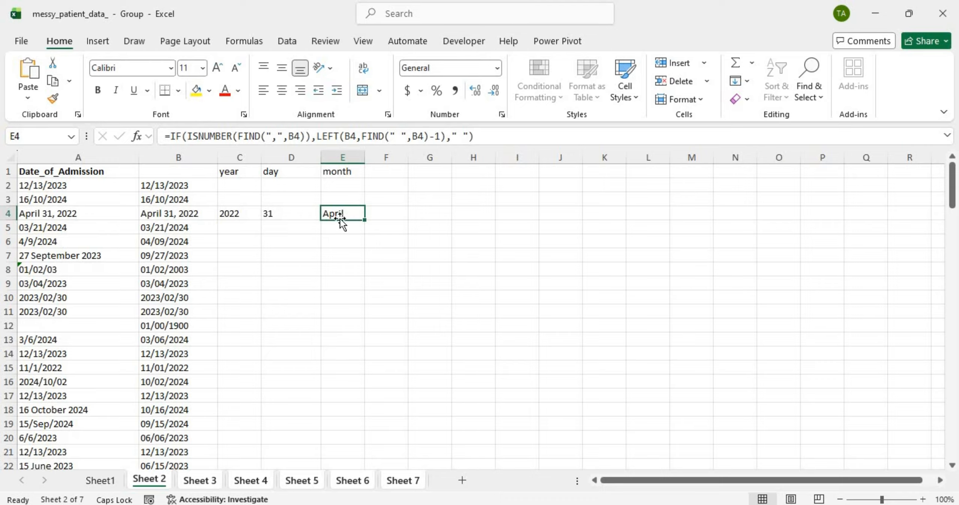
# Step: Insert 1& before LEFT in E2's month formula
pyautogui.doubleClick(350, 183)
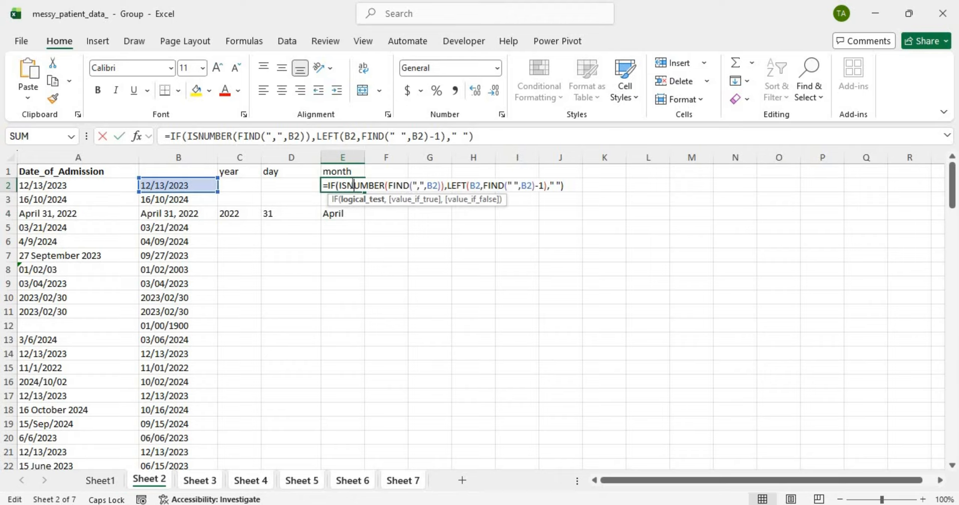
pyautogui.click(448, 187)
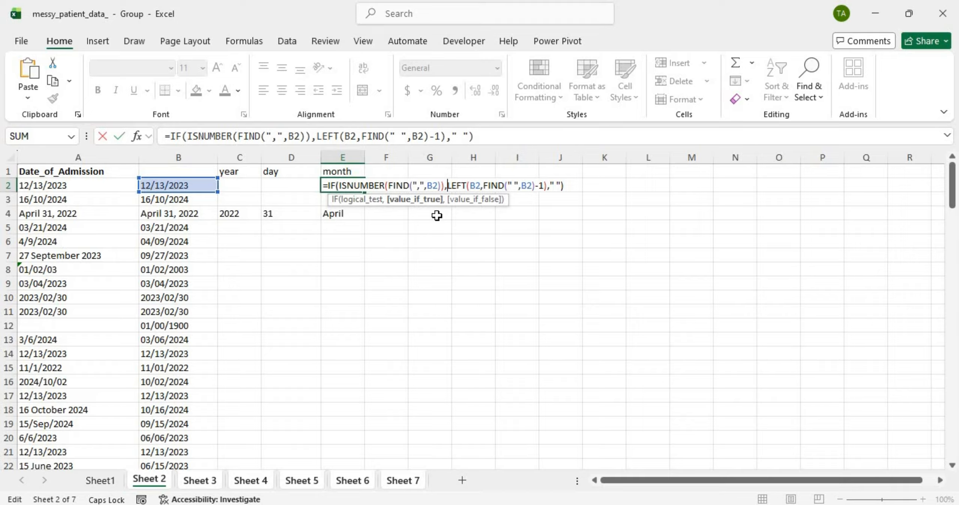
pyautogui.write('1&')
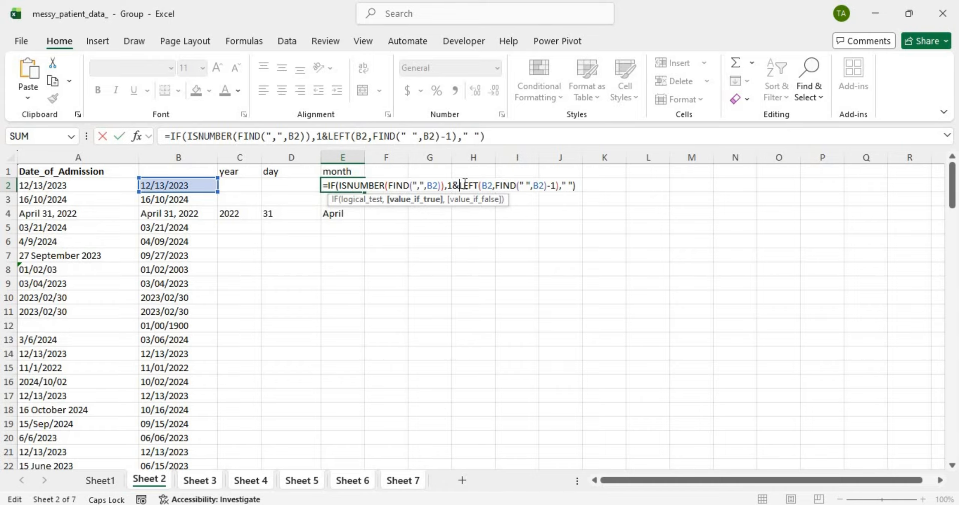
pyautogui.moveTo(458, 185); pyautogui.dragTo(593, 187)
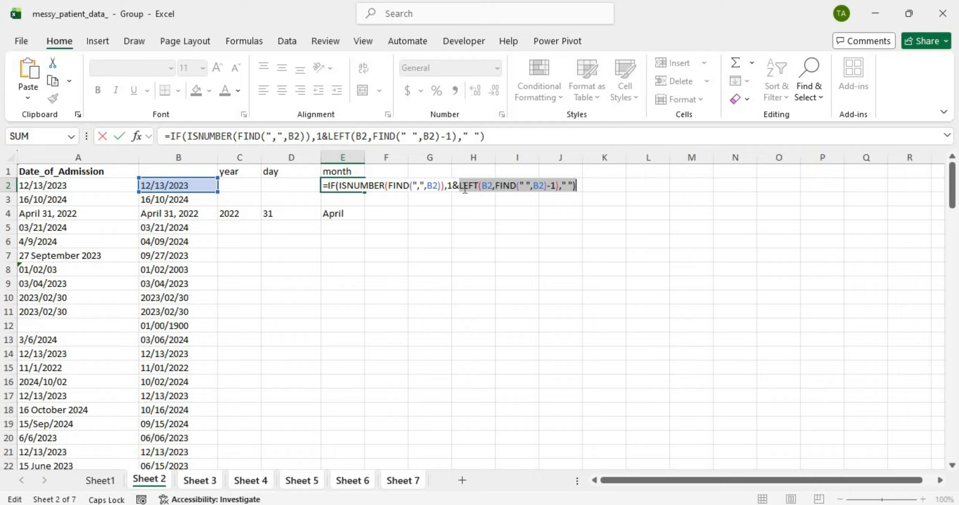
pyautogui.press('Return')
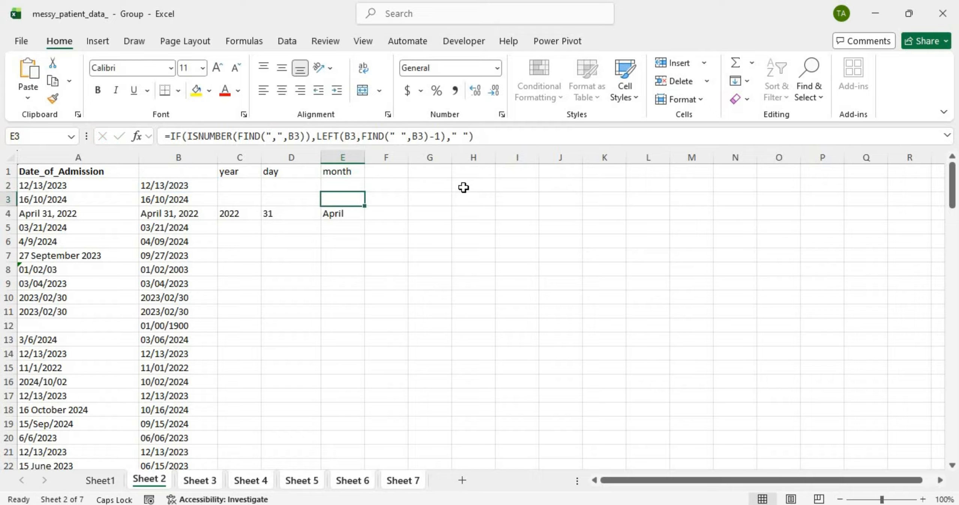
# Step: Refill the updated formula down column E, confirming 1April in E4, and reopen E2
pyautogui.click(332, 180)
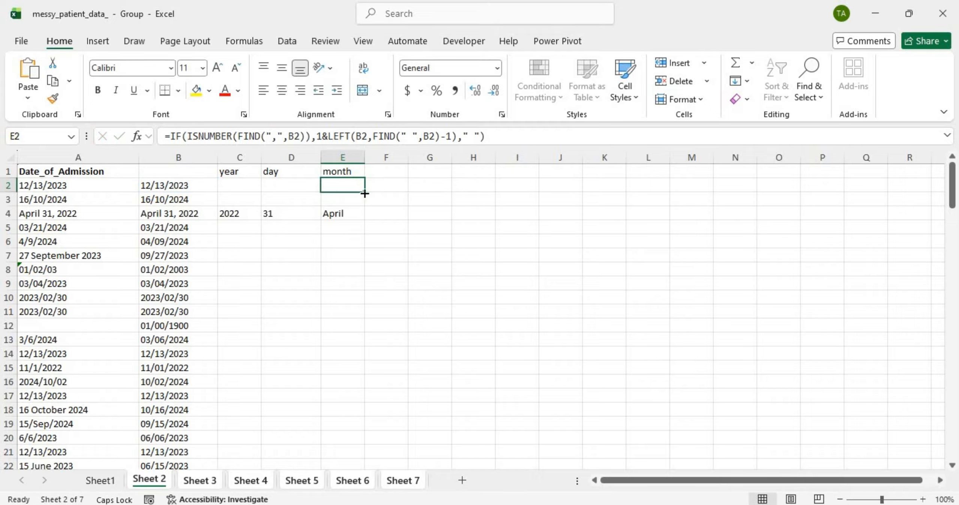
pyautogui.doubleClick(364, 193)
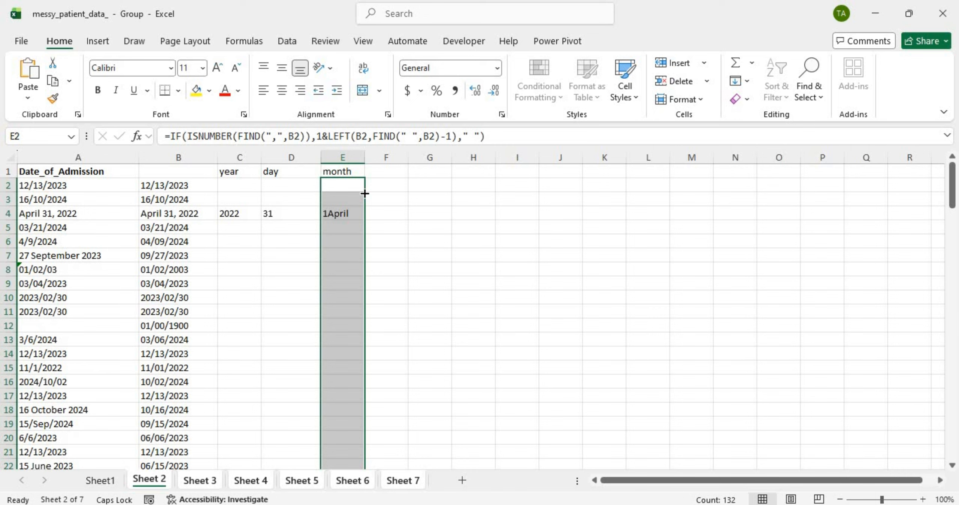
pyautogui.click(342, 211)
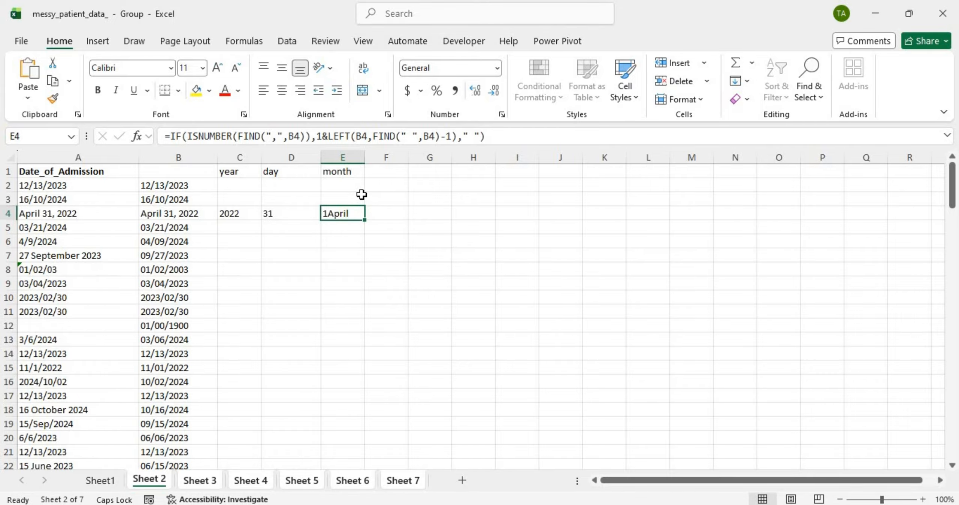
pyautogui.hotkey('ctrl', 'Down')
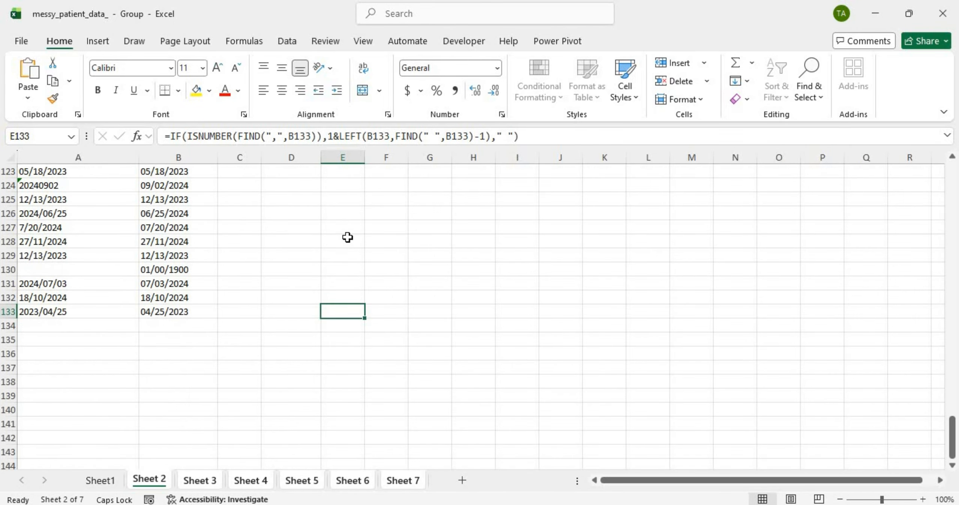
pyautogui.scroll(20, 349, 223)
pyautogui.scroll(1, 352, 187)
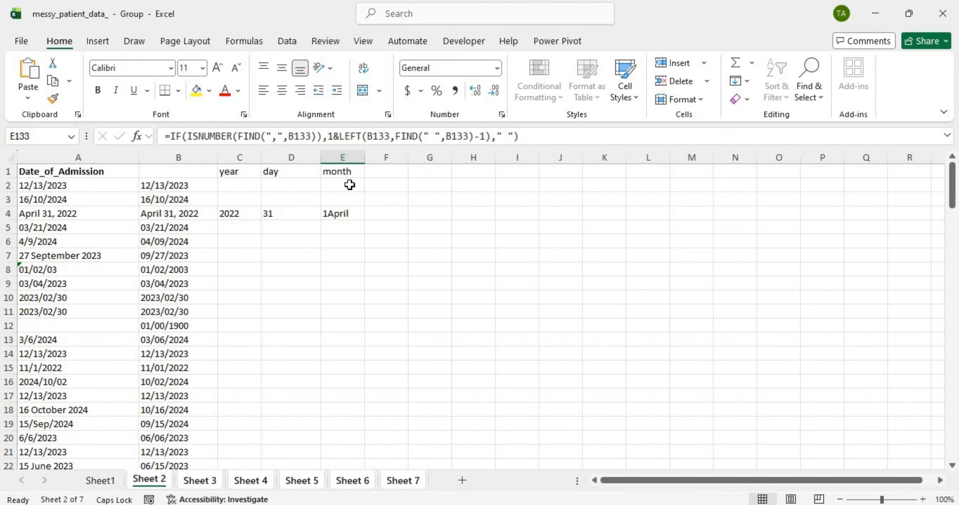
pyautogui.doubleClick(350, 185)
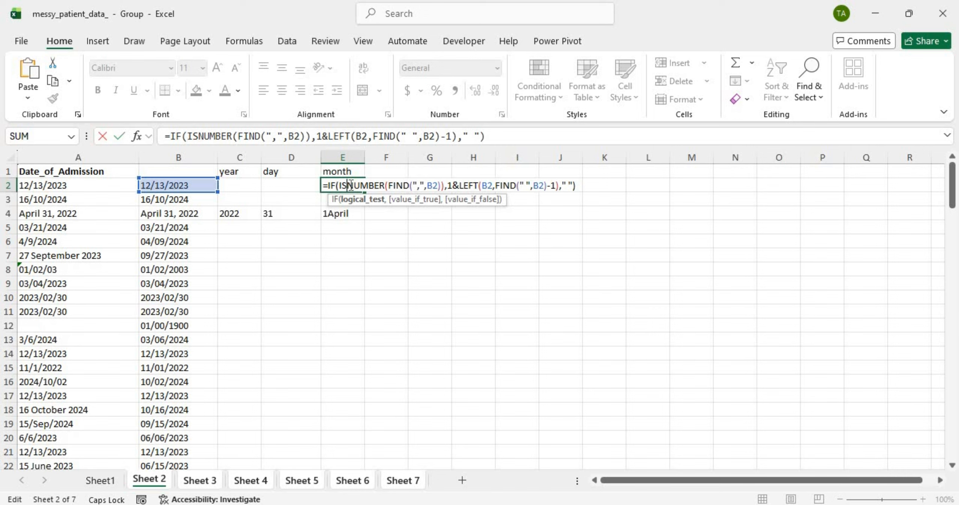
# Step: Wrap the 1&LEFT(...)-1 month formula in E2 inside MONTH()
pyautogui.click(450, 185)
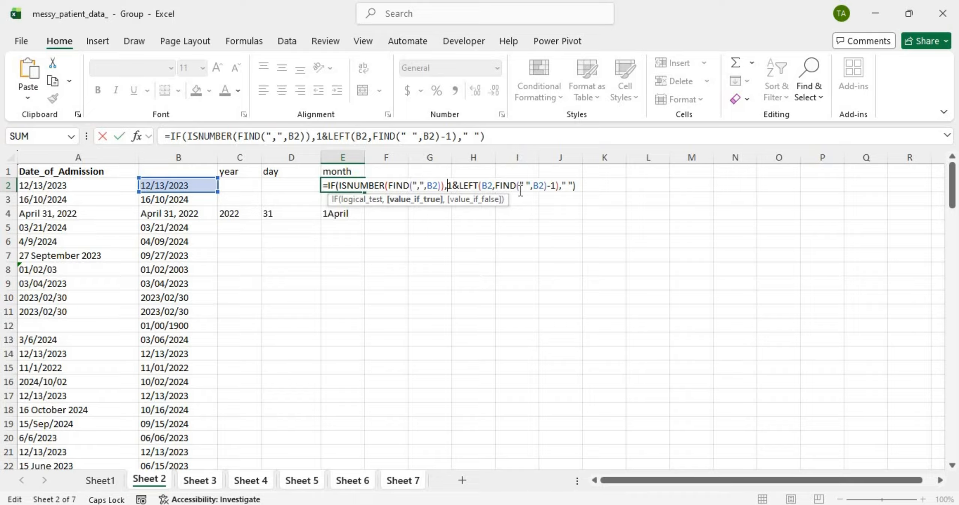
pyautogui.write('MONT')
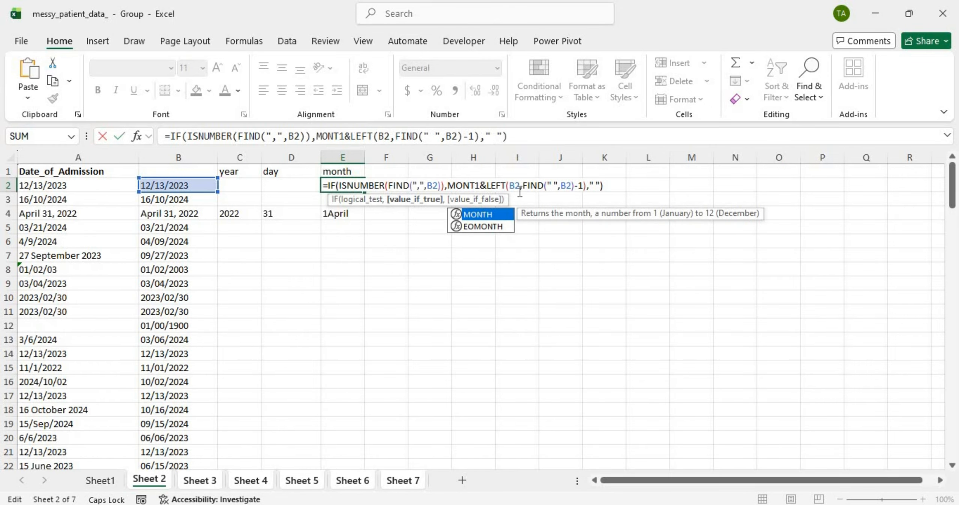
pyautogui.write('H(')
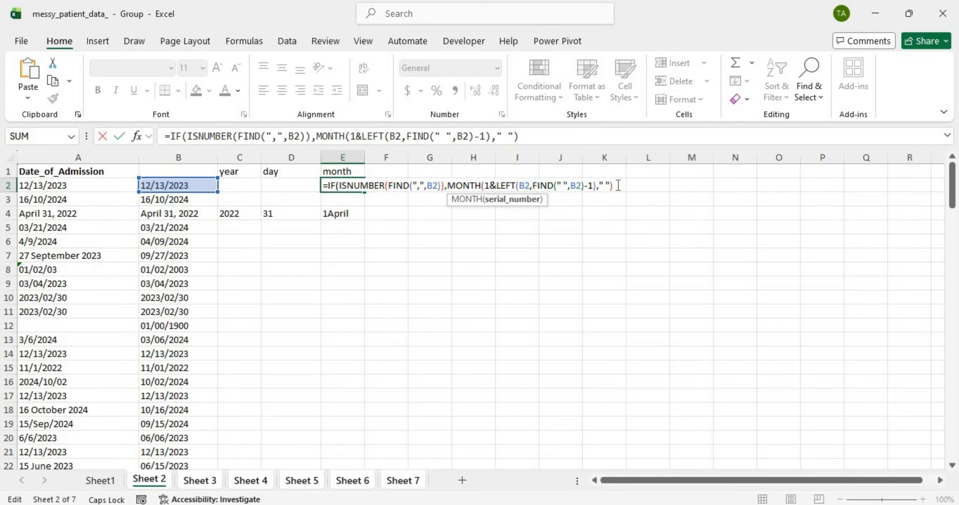
pyautogui.click(595, 186)
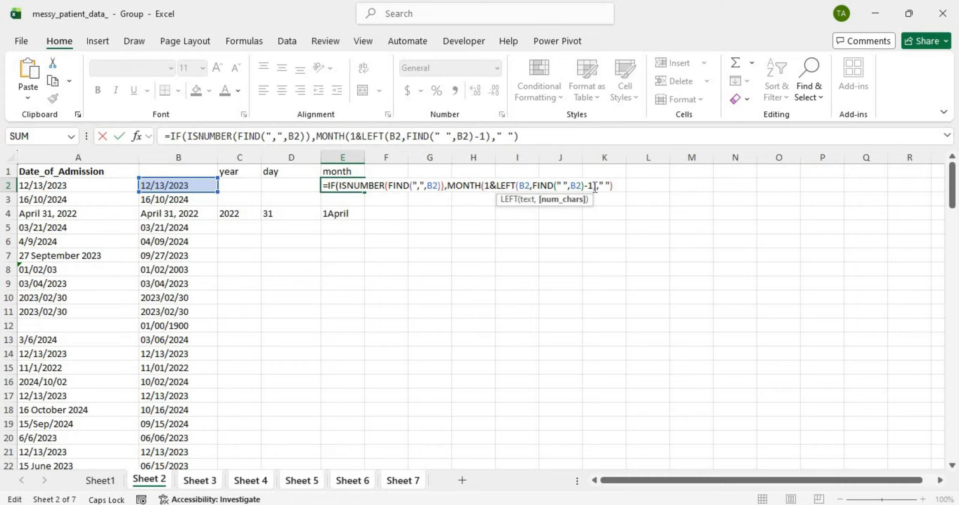
pyautogui.write(')')
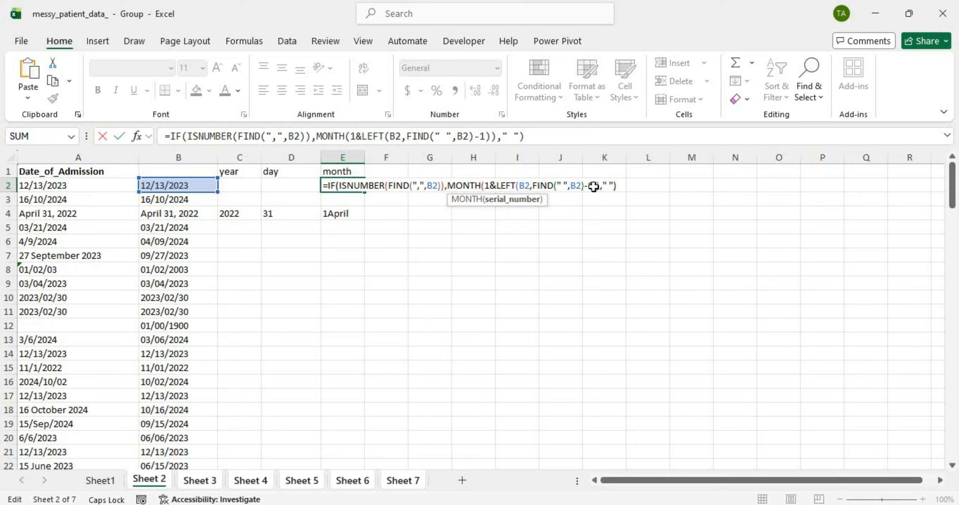
pyautogui.press('Return')
# Step: Fill the MONTH formula down column E and check row 4's month and day formulas
pyautogui.click(328, 186)
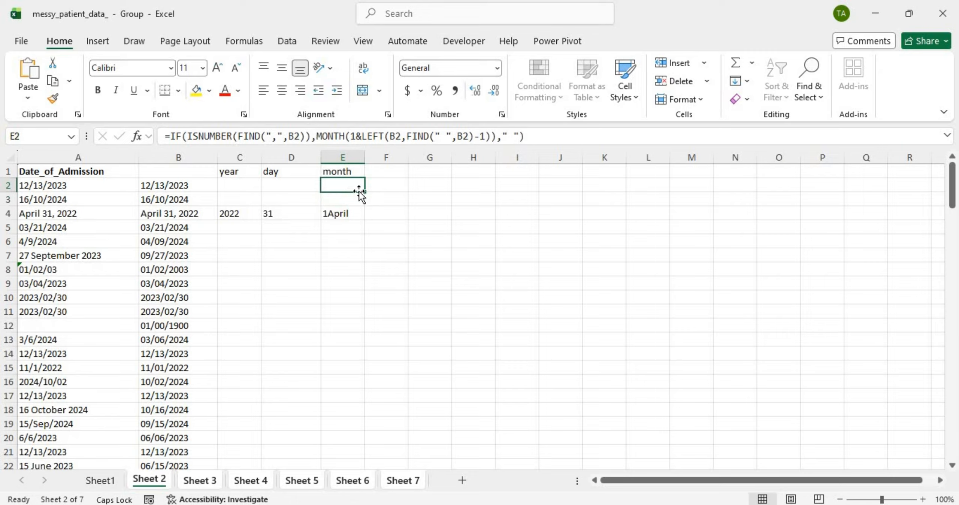
pyautogui.doubleClick(362, 192)
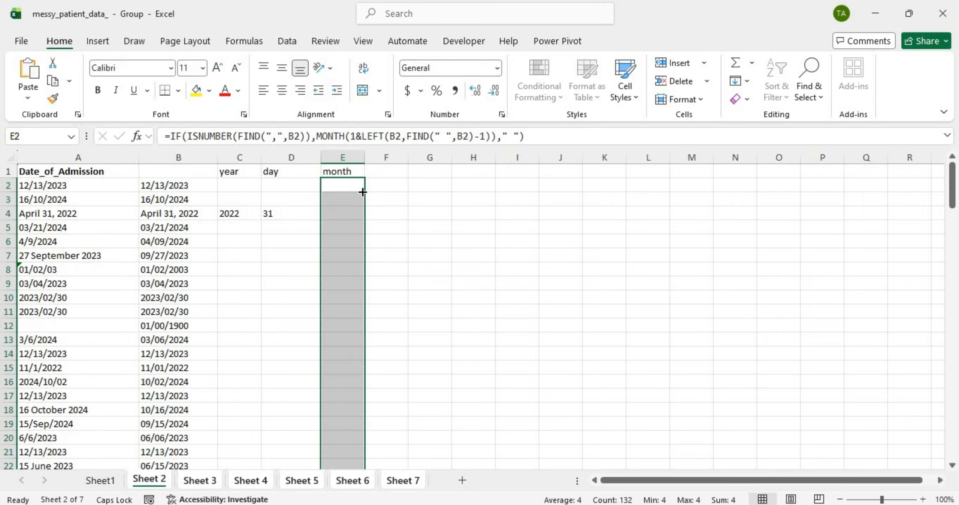
pyautogui.click(357, 212)
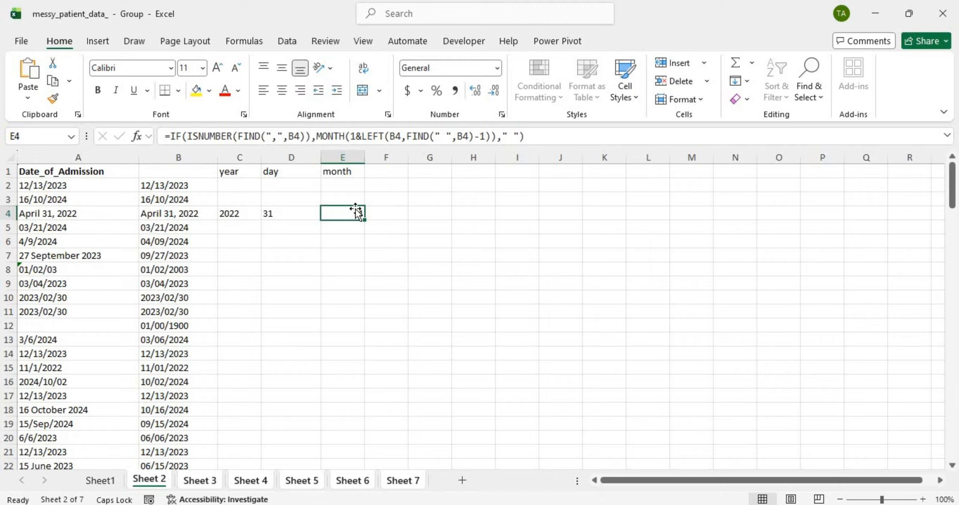
pyautogui.click(272, 213)
# Step: Add the header 'Date' in F1
pyautogui.click(236, 211)
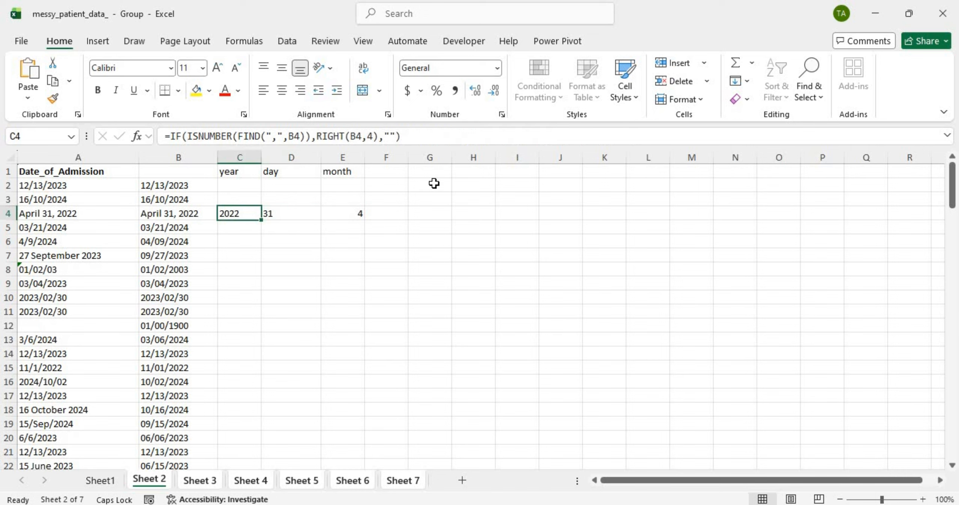
pyautogui.click(399, 174)
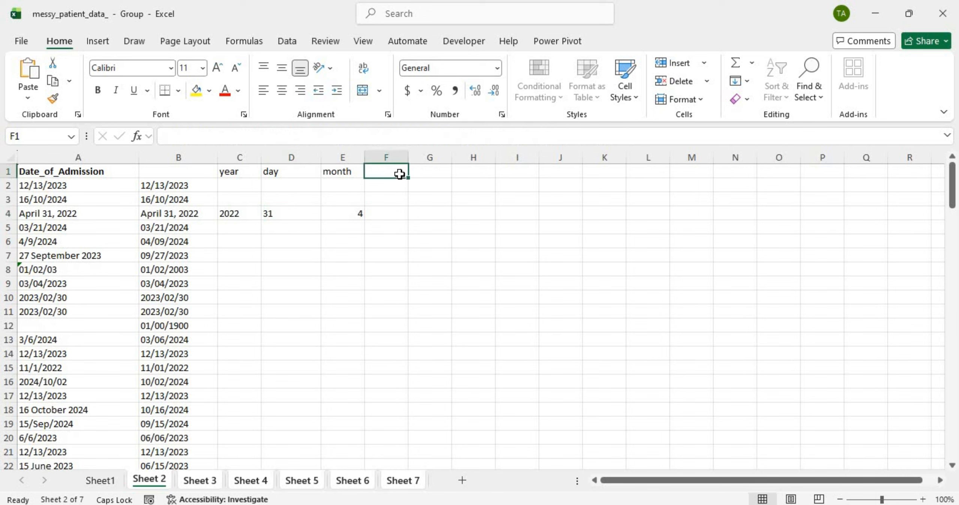
pyautogui.write('dAT')
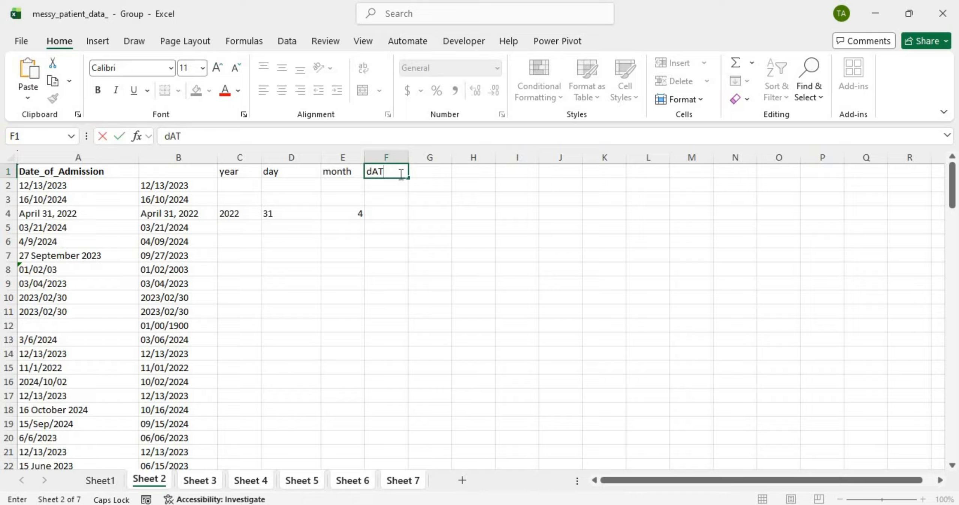
pyautogui.press('BackSpace')
pyautogui.press('BackSpace')
pyautogui.press('BackSpace')
pyautogui.write('D')
pyautogui.press('capslock')
pyautogui.write('at')
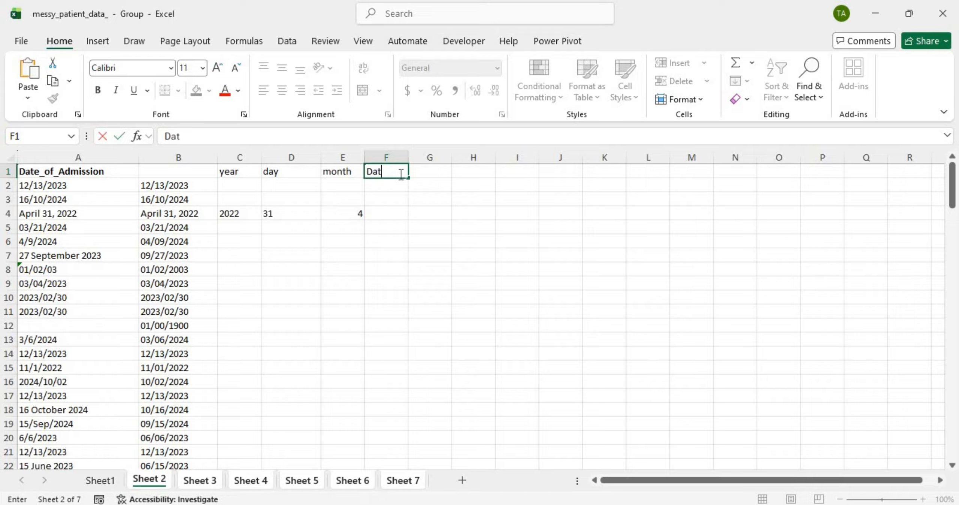
pyautogui.press('Return')
pyautogui.click(399, 173)
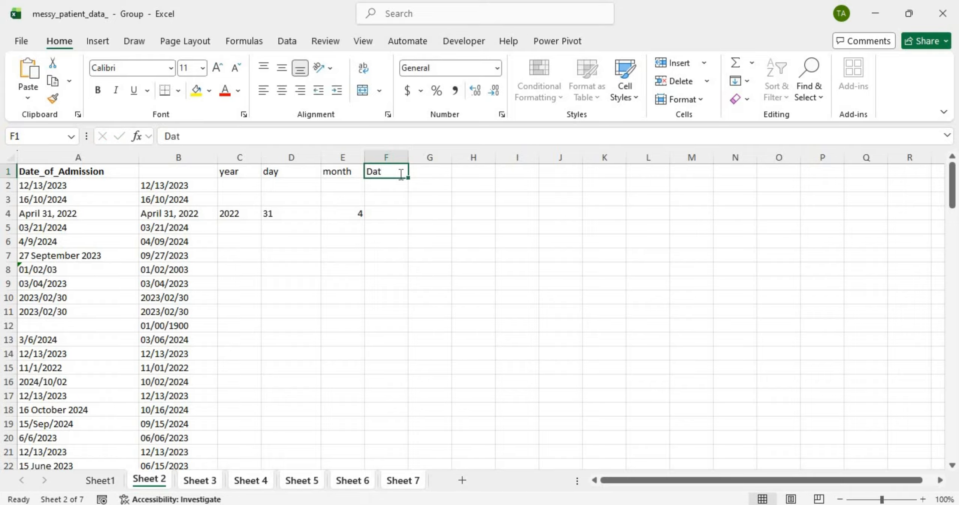
pyautogui.doubleClick(400, 174)
pyautogui.write('e')
pyautogui.press('Return')
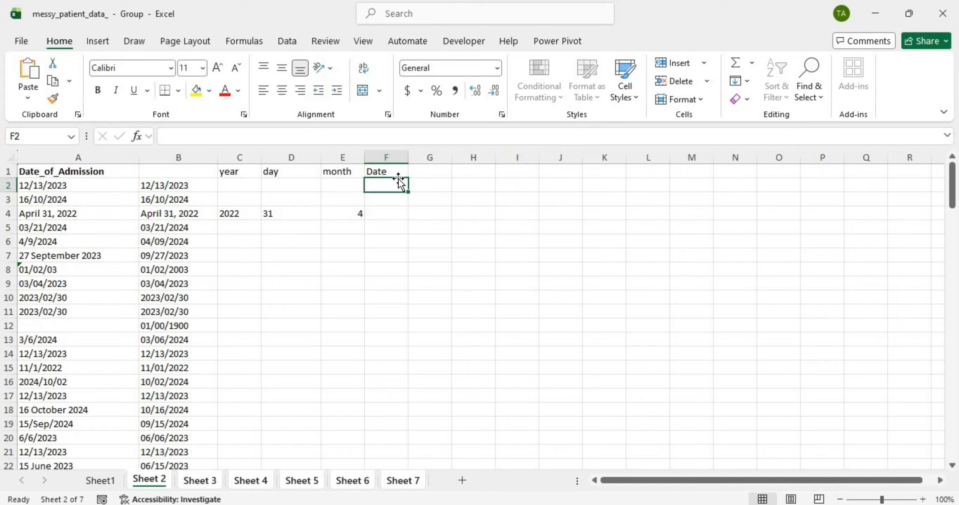
# Step: Start F2's formula as =DATE(C2,E2,D2) from the year, month and day cells
pyautogui.write('=')
pyautogui.press('capslock')
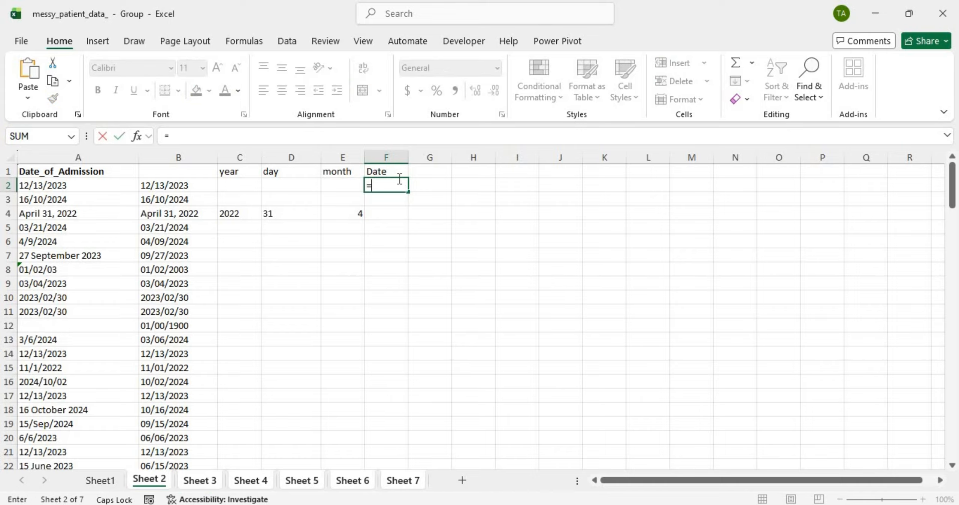
pyautogui.press('capslock')
pyautogui.write('d')
pyautogui.press('BackSpace')
pyautogui.press('capslock')
pyautogui.write('D')
pyautogui.press('capslock')
pyautogui.write('ate(')
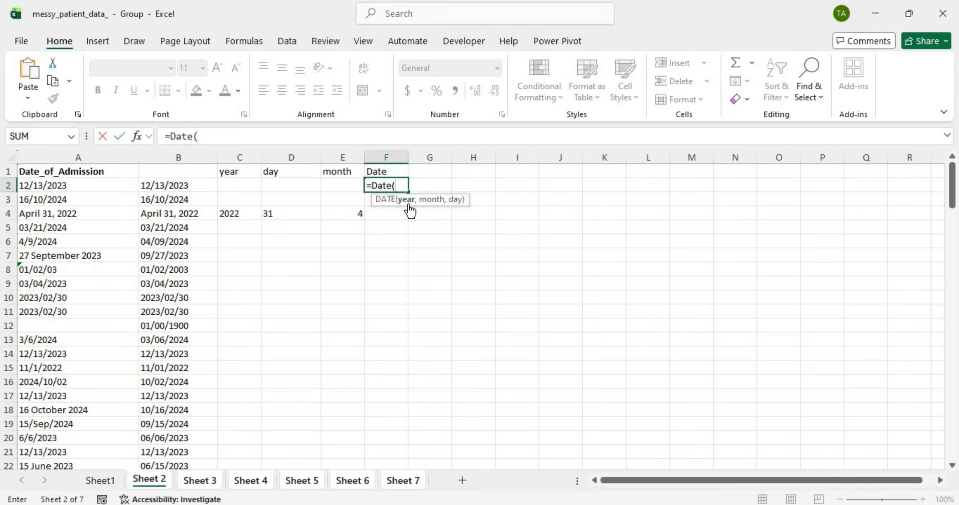
pyautogui.click(237, 183)
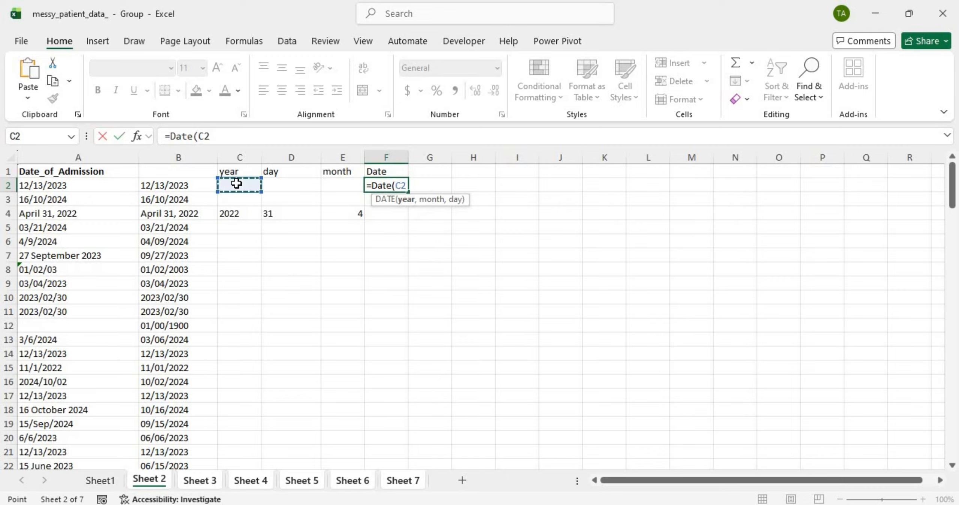
pyautogui.write(',')
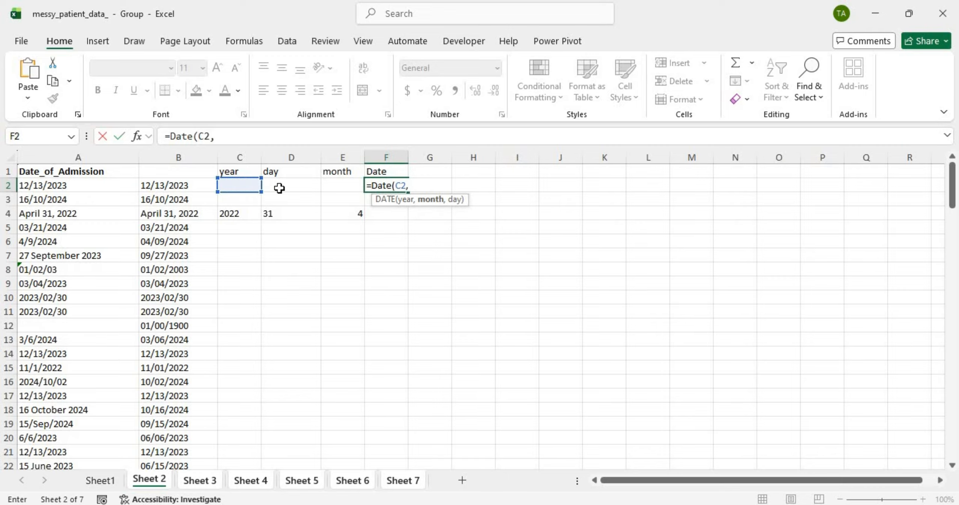
pyautogui.click(341, 184)
pyautogui.write(',')
pyautogui.click(309, 185)
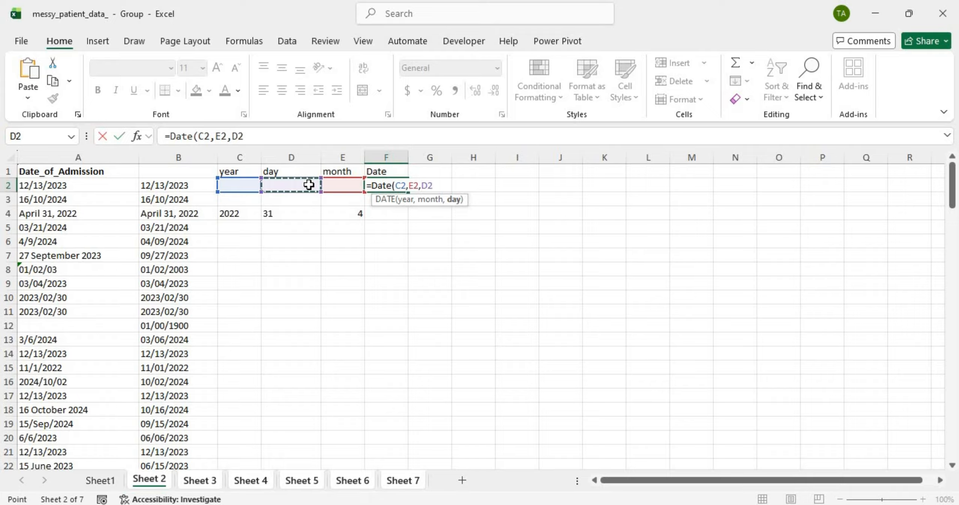
pyautogui.write(')')
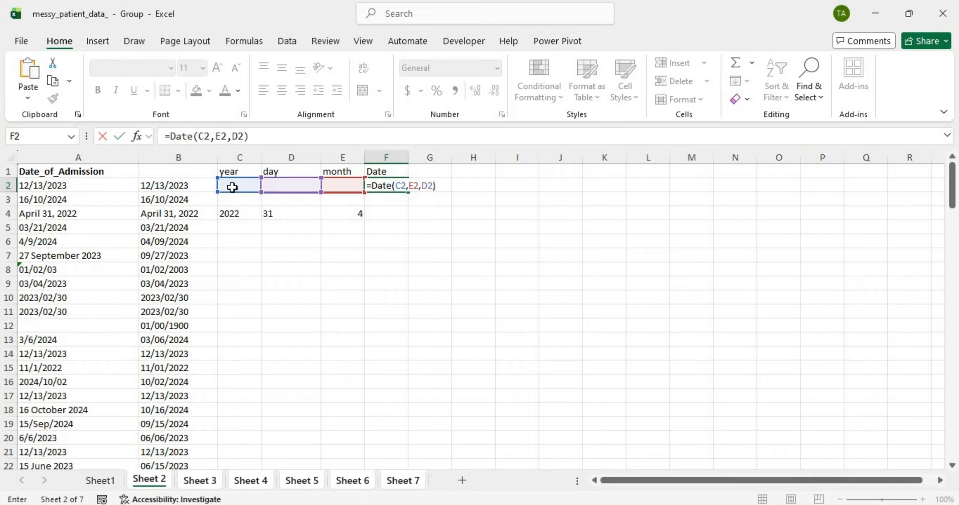
# Step: Wrap it as =IFERROR(DATE(C2,E2,D2),"") so errors stay blank
pyautogui.click(372, 185)
pyautogui.press('capslock')
pyautogui.write('IFE')
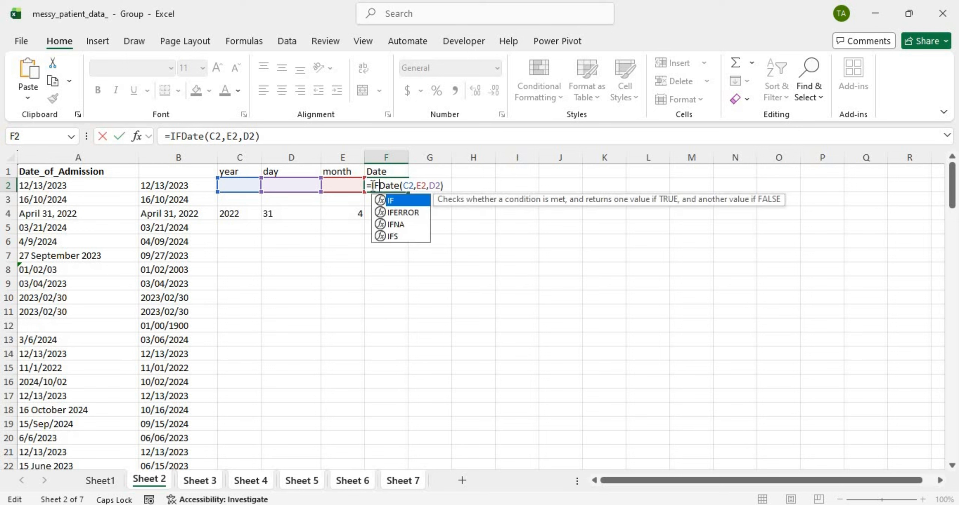
pyautogui.doubleClick(411, 204)
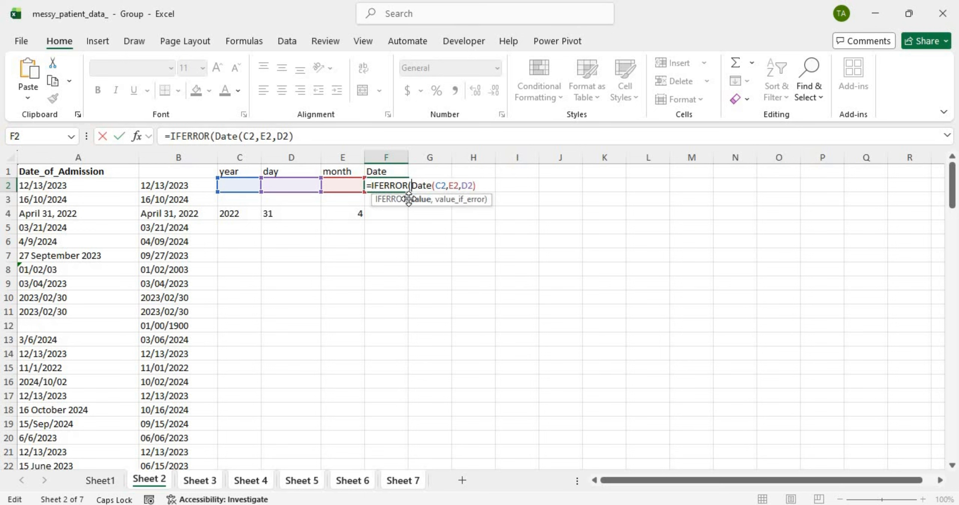
pyautogui.write(',""')
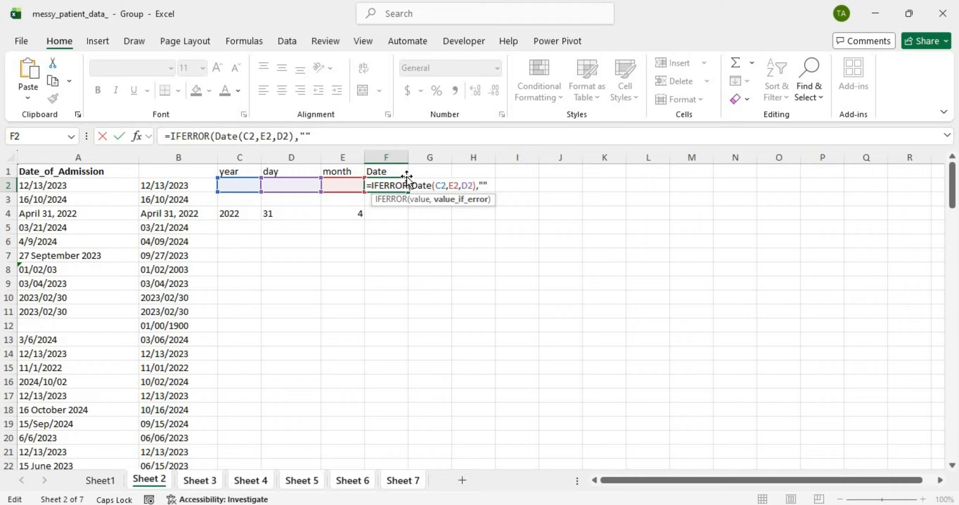
pyautogui.press('Return')
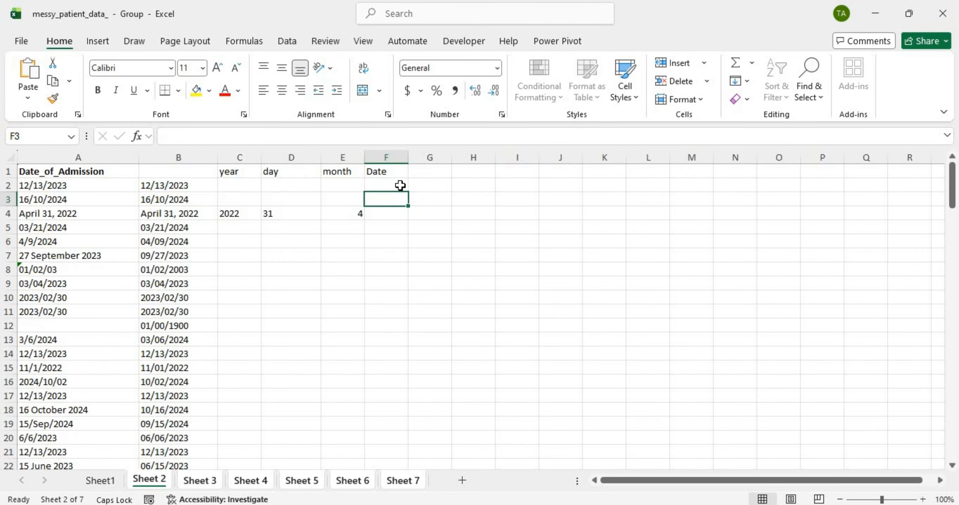
pyautogui.doubleClick(401, 185)
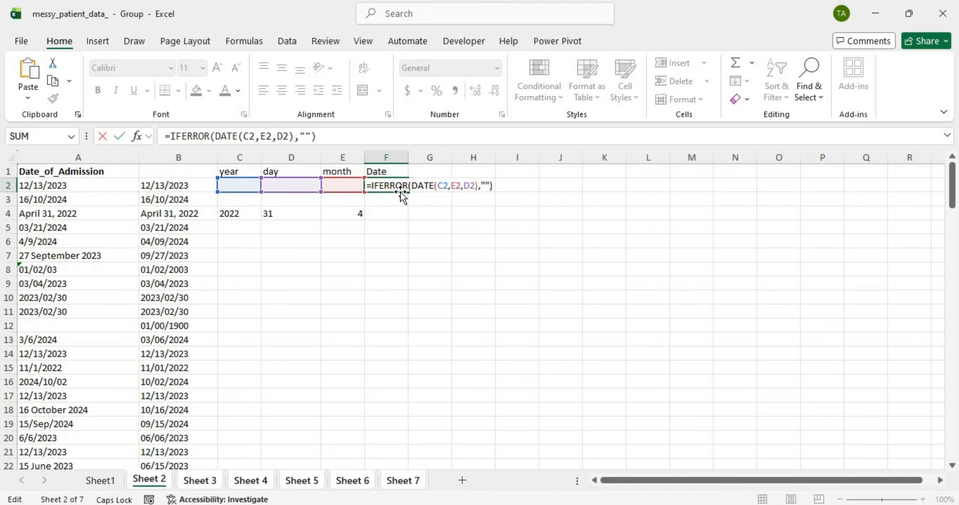
pyautogui.press('Return')
# Step: Fill the Date formula down column F and widen the column
pyautogui.click(388, 185)
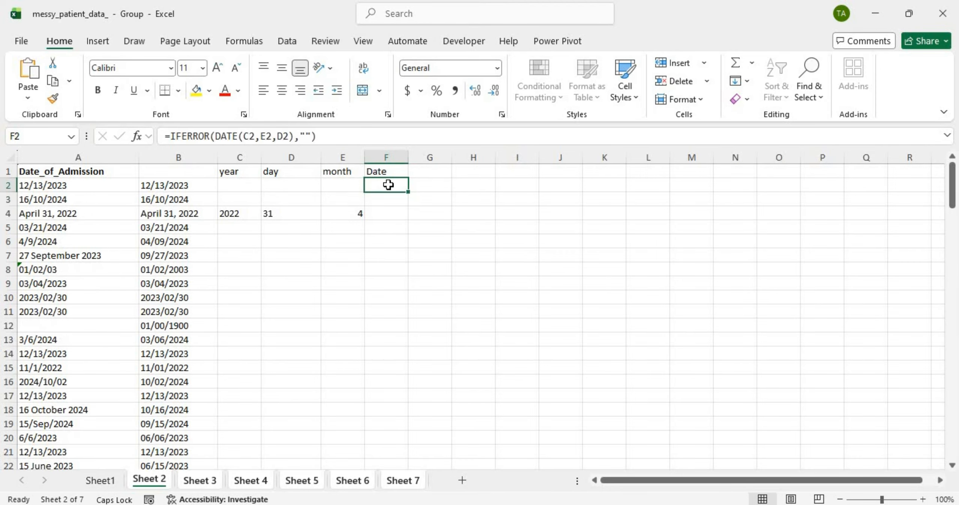
pyautogui.doubleClick(408, 192)
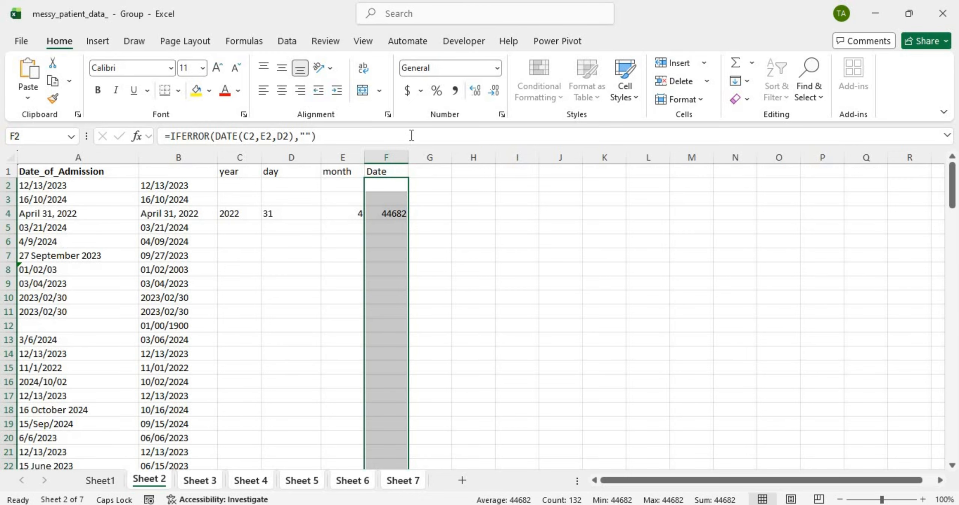
pyautogui.moveTo(408, 154); pyautogui.dragTo(421, 155)
pyautogui.doubleClick(394, 187)
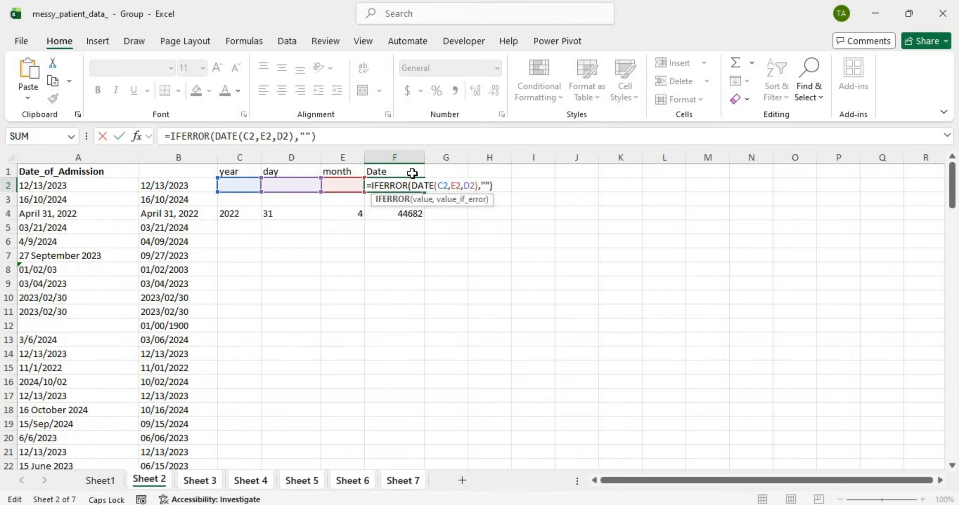
# Step: Wrap F2's DATE inside TEXT with a "MM/DD/YYYY" format
pyautogui.click(412, 185)
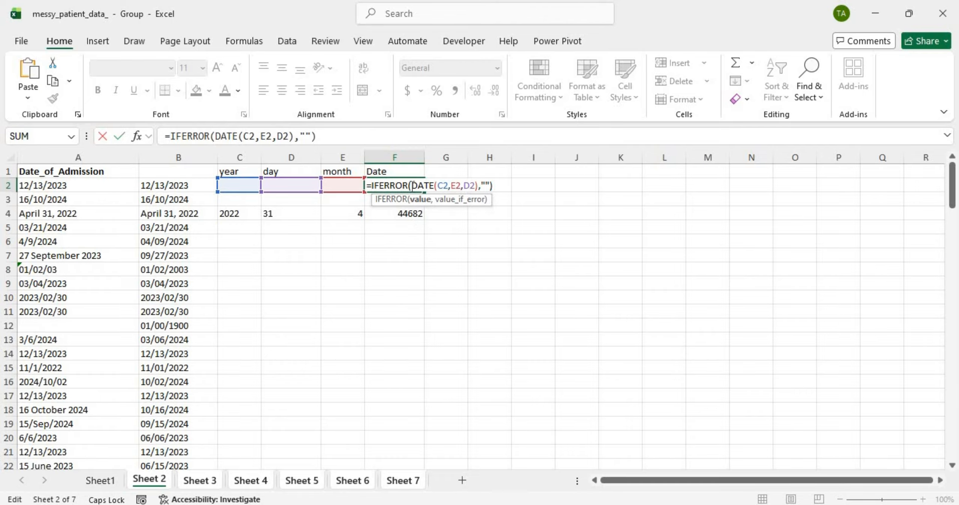
pyautogui.write('T')
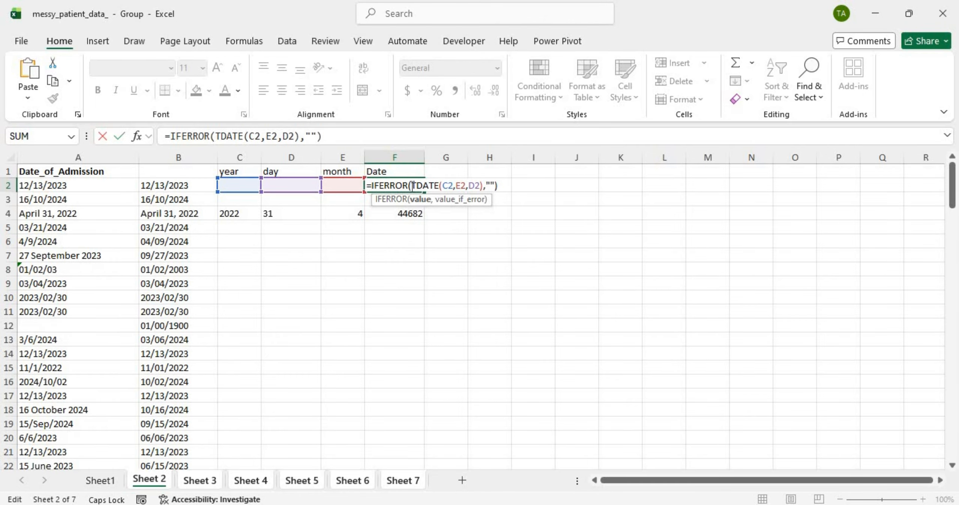
pyautogui.press('capslock')
pyautogui.press('capslock')
pyautogui.write('EX')
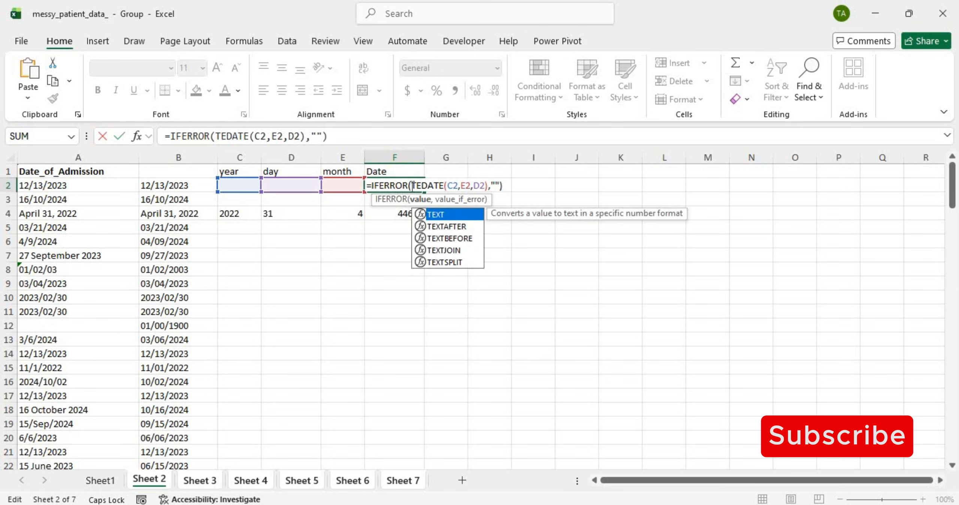
pyautogui.press('Tab')
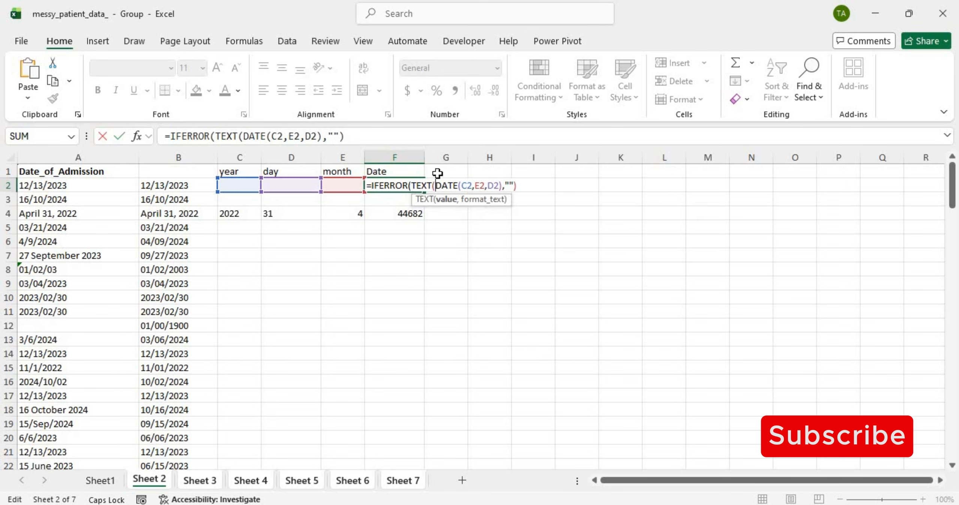
pyautogui.click(499, 185)
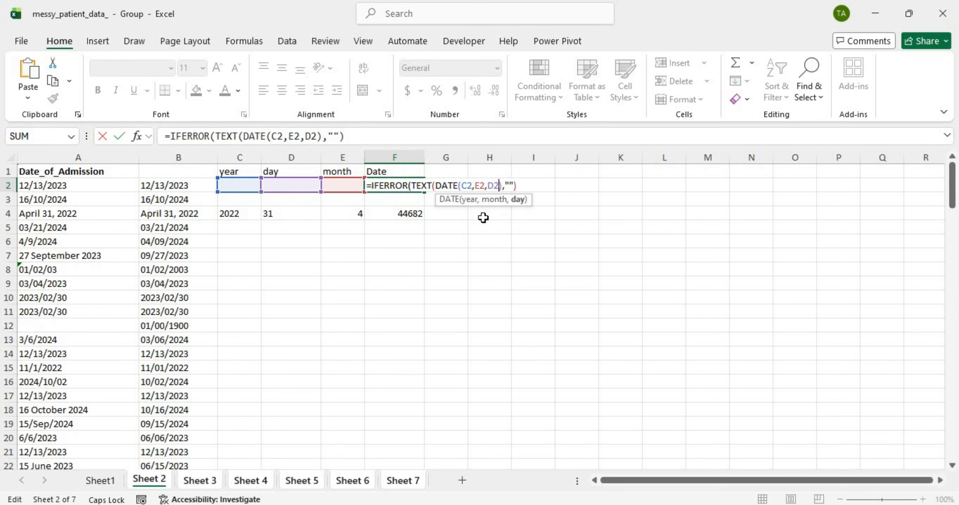
pyautogui.press('Right')
pyautogui.press('Right')
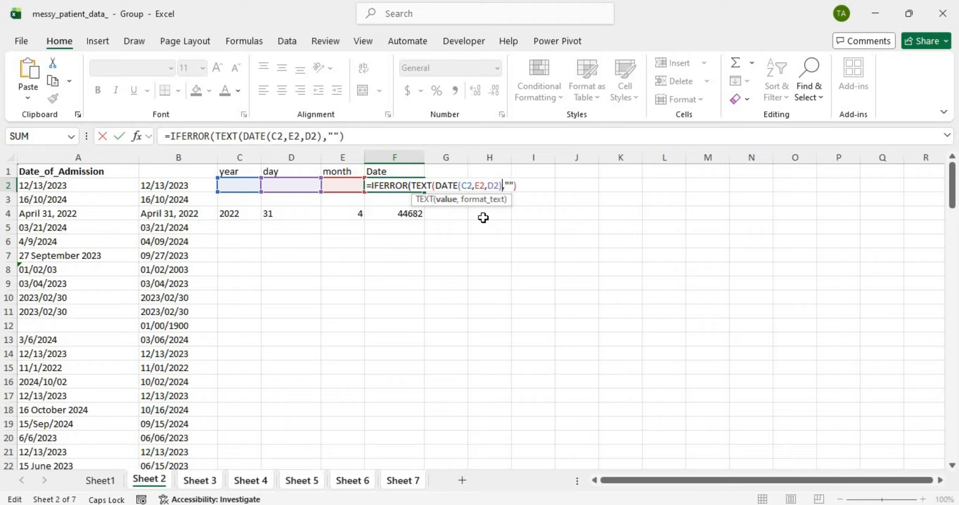
pyautogui.write('"MM,')
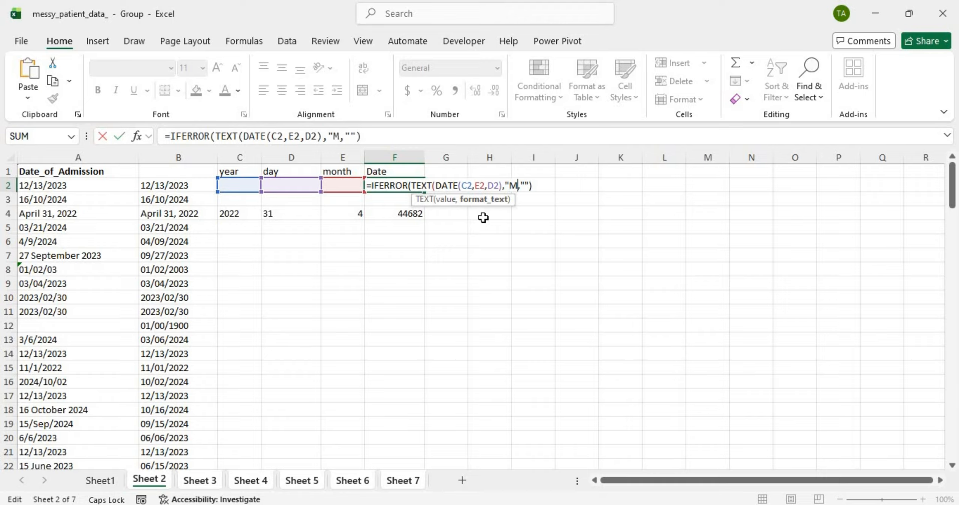
pyautogui.write('/DD/Y')
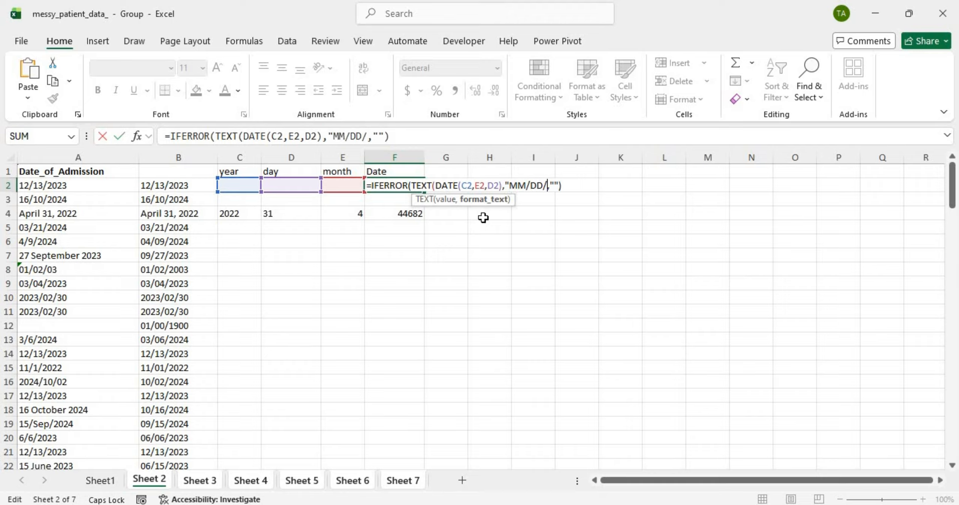
pyautogui.write('YYY"')
pyautogui.press('Return')
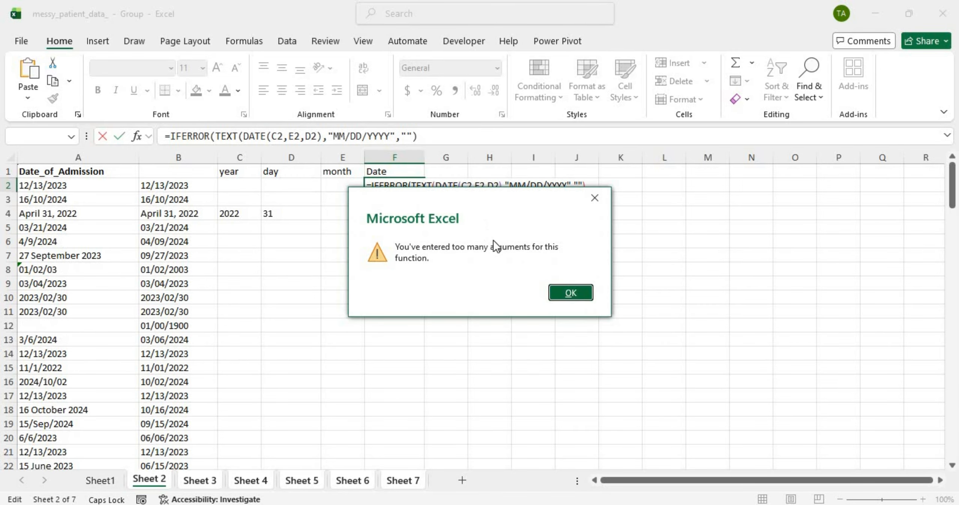
pyautogui.press('Return')
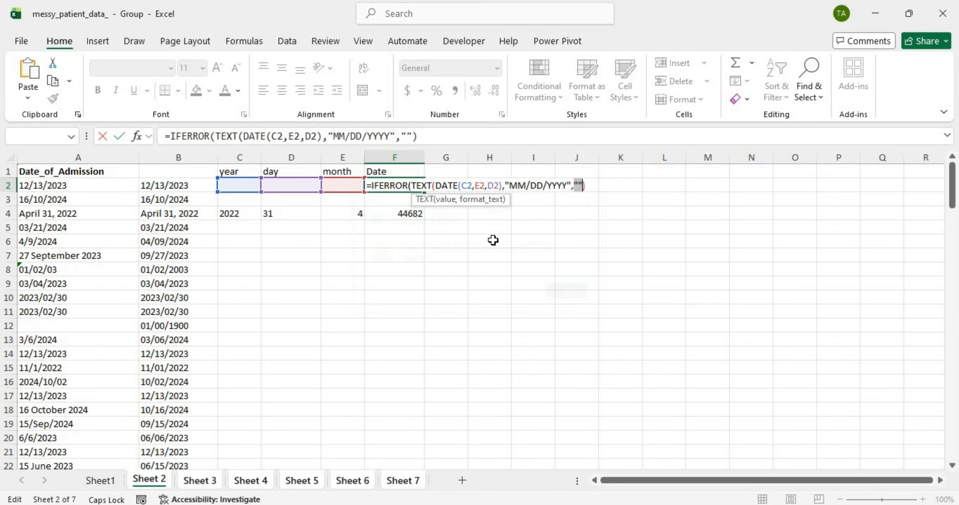
# Step: Add the missing closing bracket, fill the Date formula down column F, and enlarge the formula bar
pyautogui.click(571, 186)
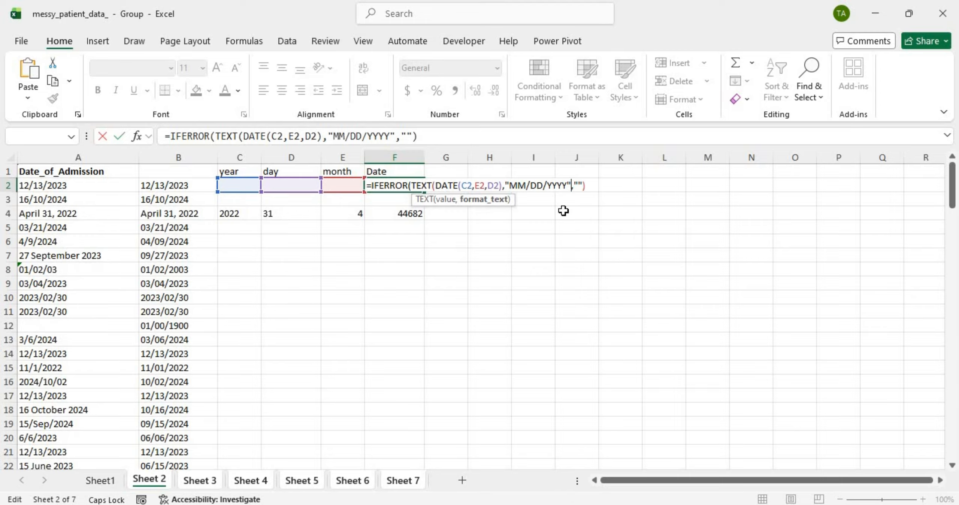
pyautogui.write(')')
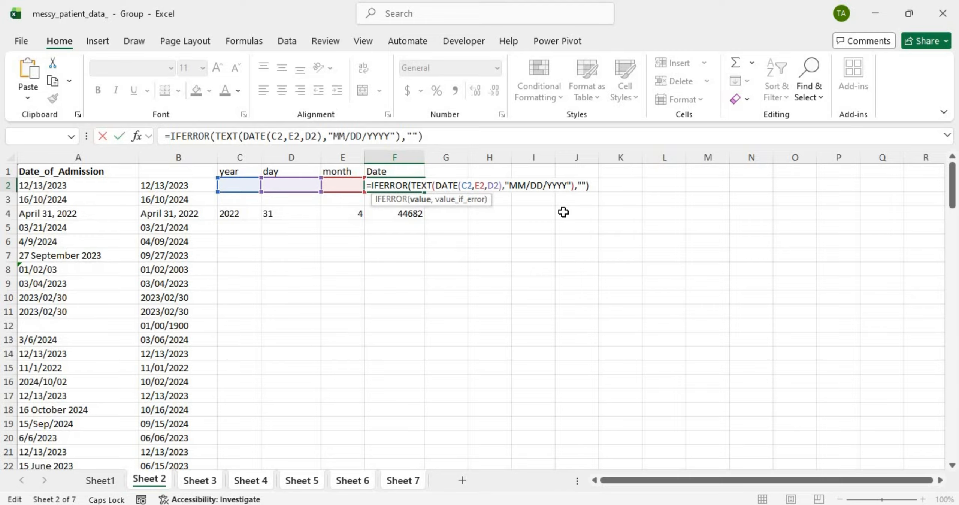
pyautogui.press('Return')
pyautogui.click(409, 185)
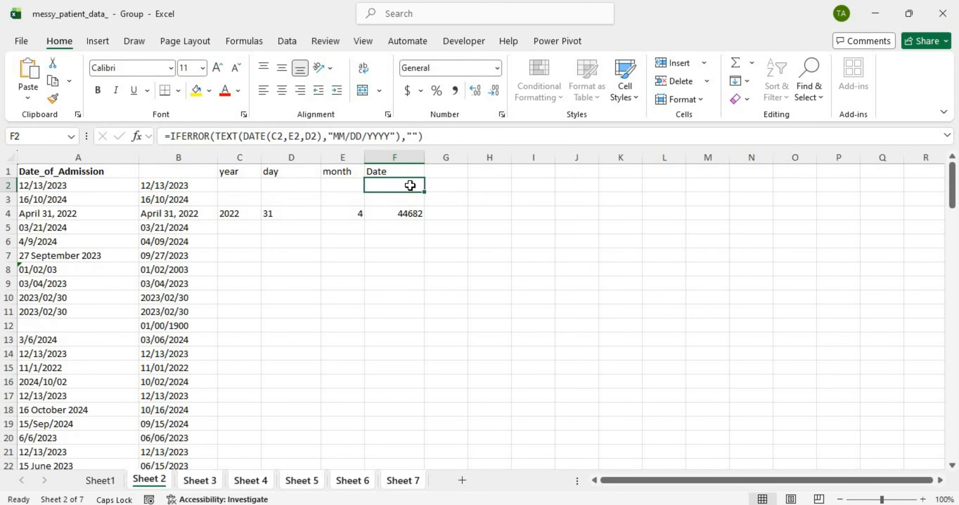
pyautogui.doubleClick(426, 192)
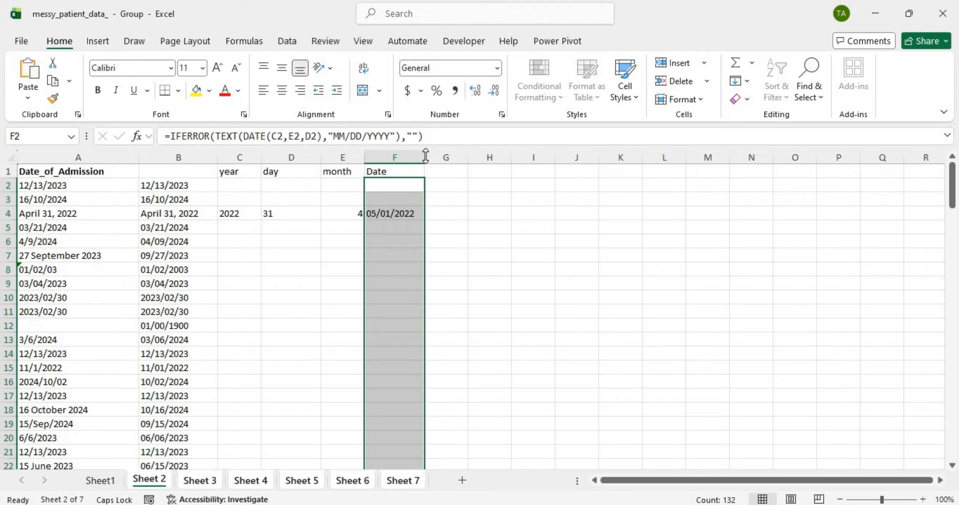
pyautogui.moveTo(424, 150)
pyautogui.mouseDown()
pyautogui.moveTo(413, 186)
pyautogui.moveTo(414, 159)
pyautogui.mouseUp()
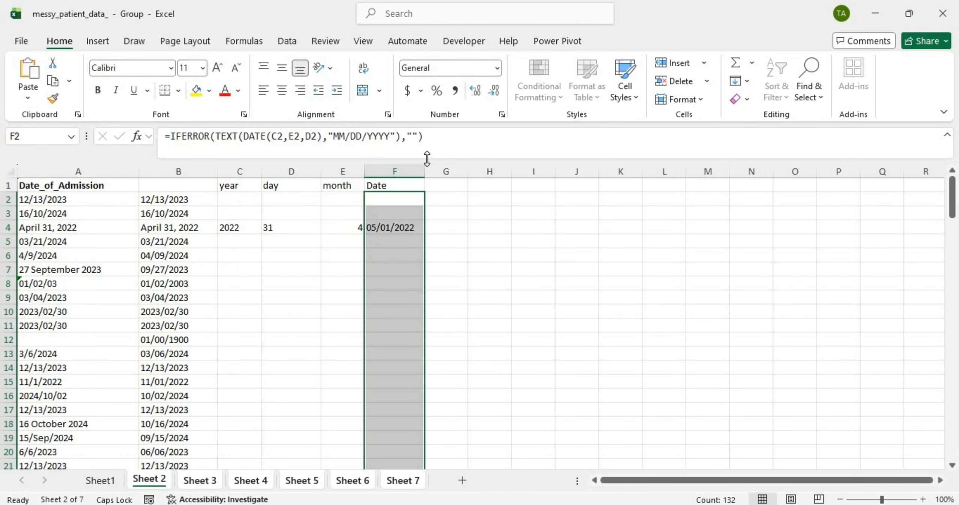
# Step: Inspect row 4's Date result, year and day formulas, and original date in A4
pyautogui.click(400, 226)
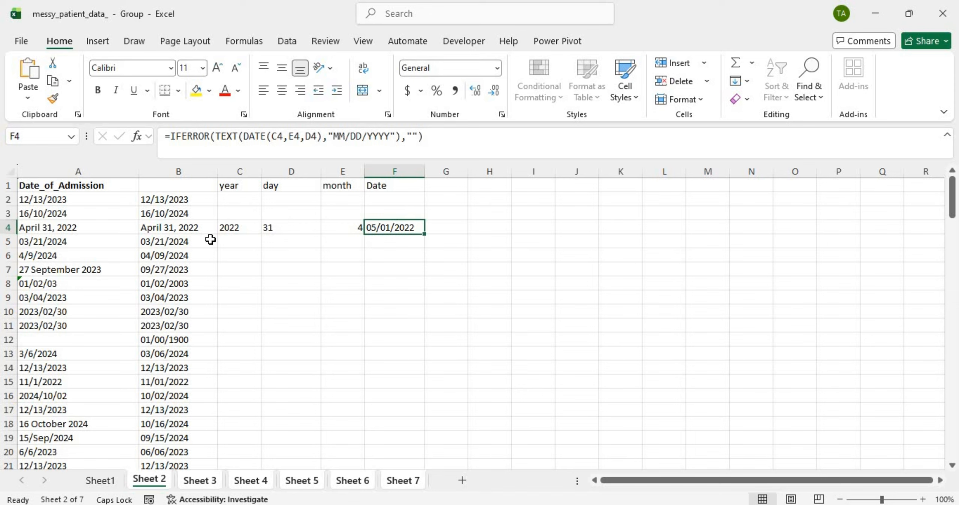
pyautogui.click(234, 230)
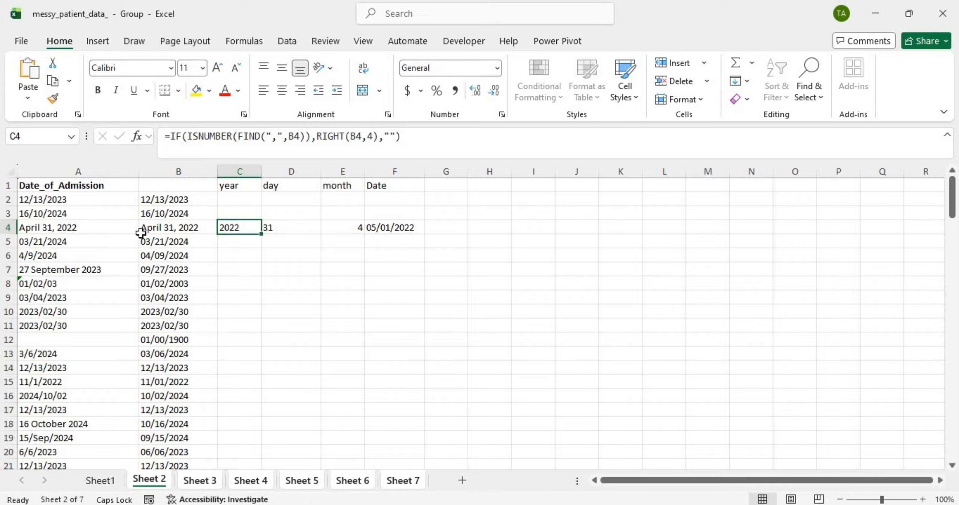
pyautogui.click(301, 227)
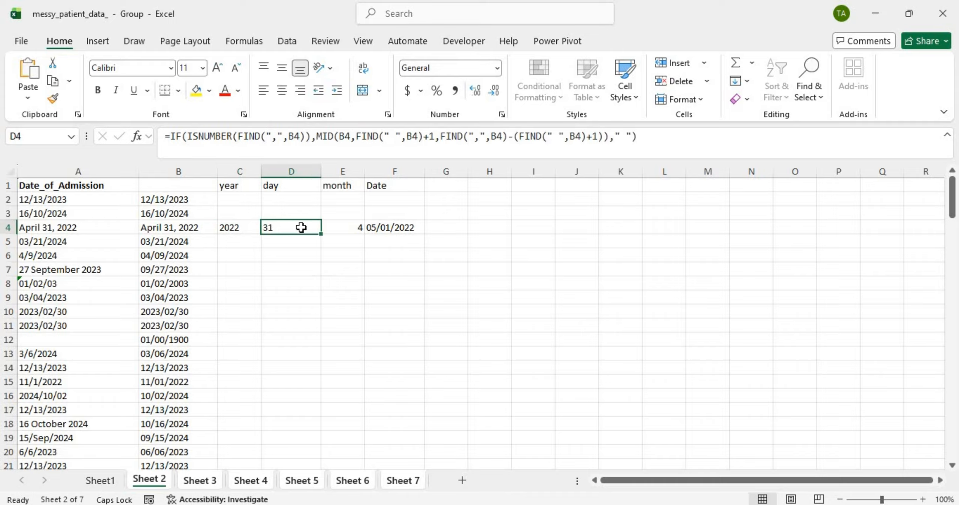
pyautogui.click(105, 230)
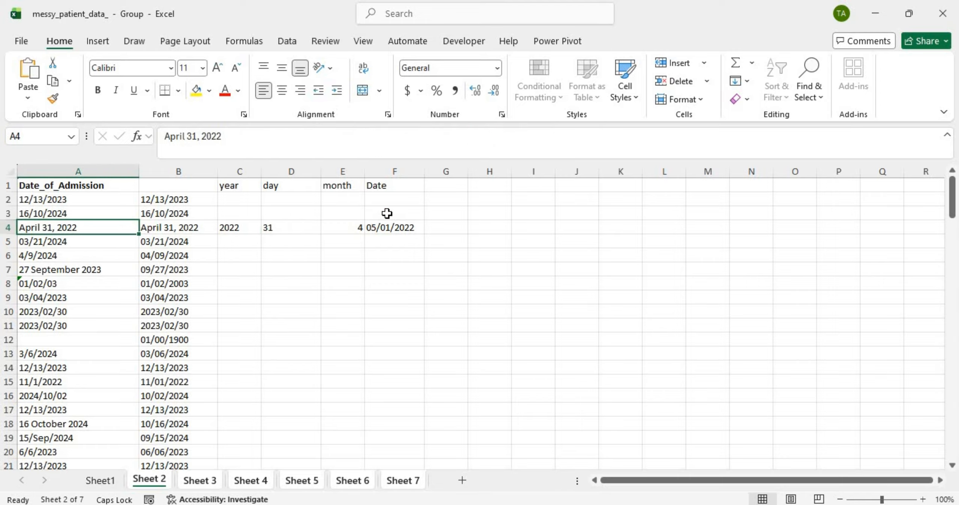
pyautogui.click(399, 222)
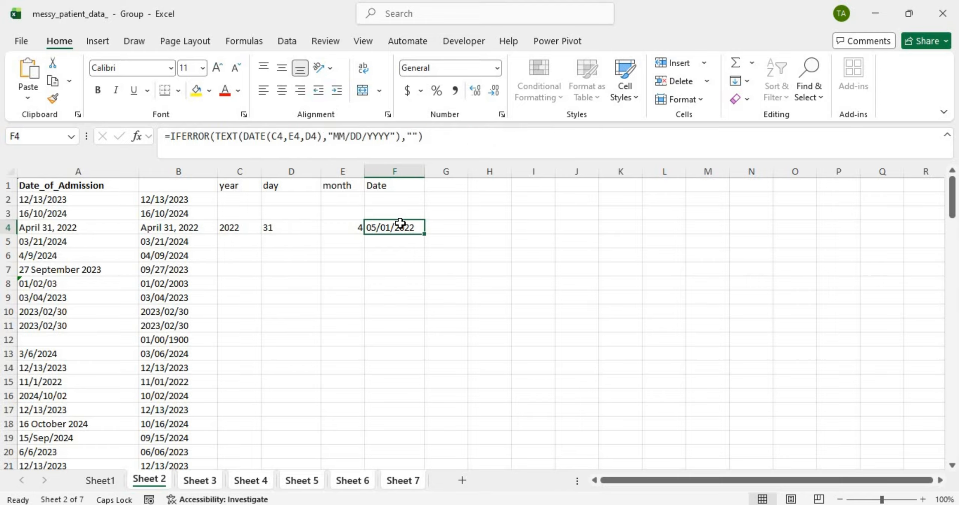
# Step: Select G2 for a combining formula, glancing at B2's cleaned date
pyautogui.click(452, 205)
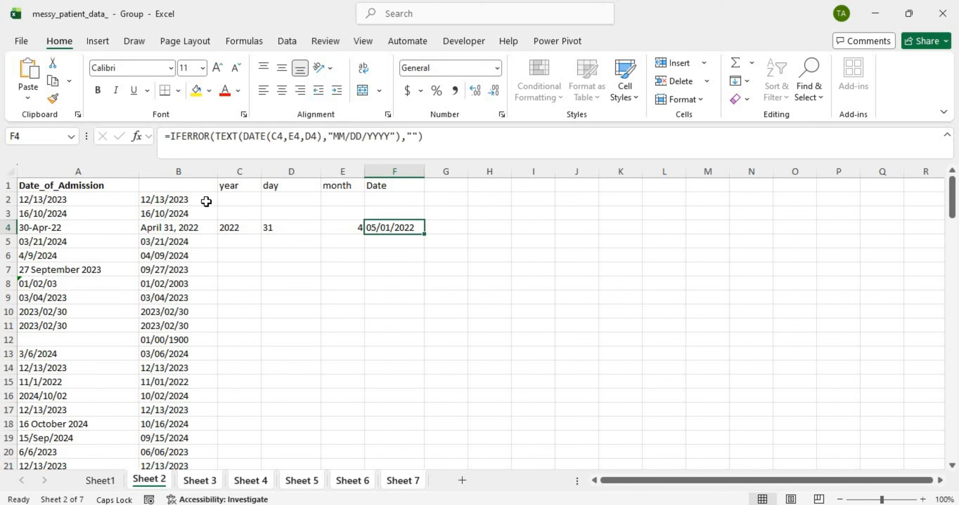
pyautogui.click(206, 199)
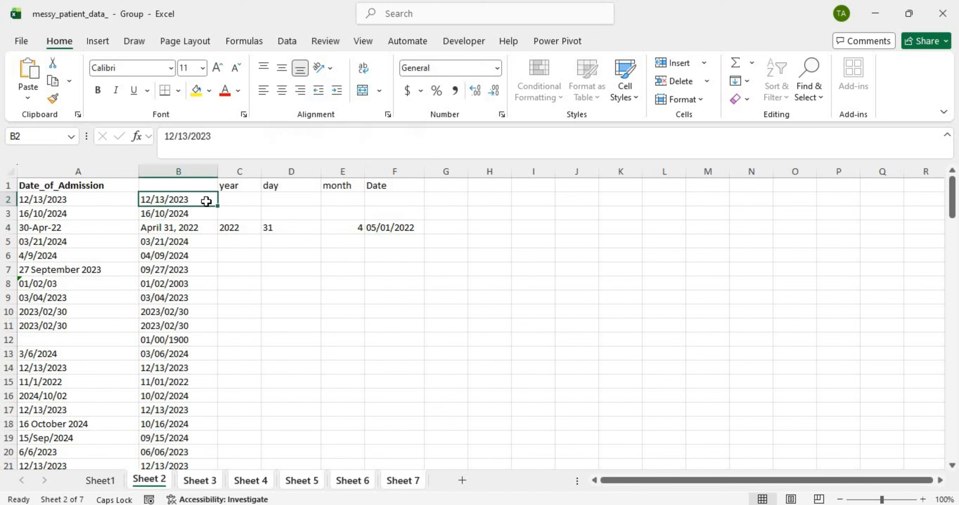
pyautogui.click(444, 197)
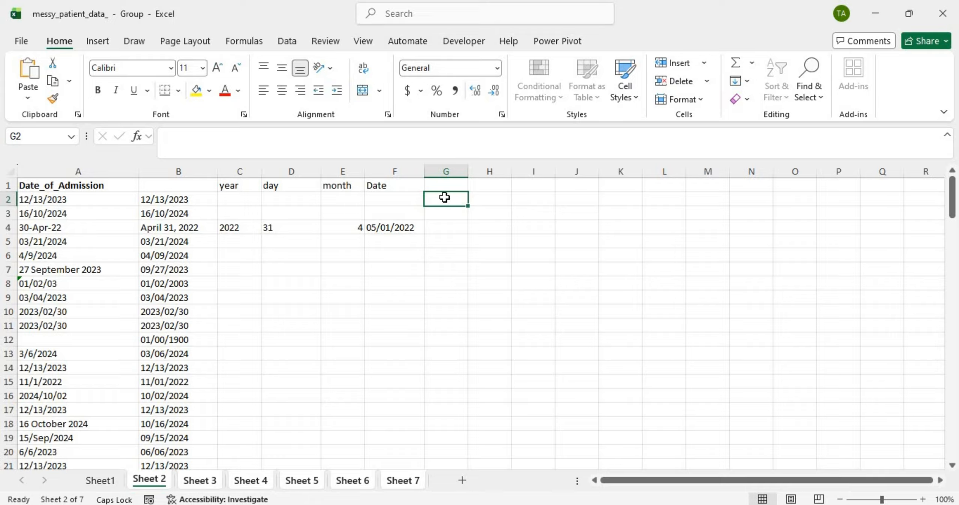
# Step: Enter =IF(F2="",B2,F2) in G2
pyautogui.write('=')
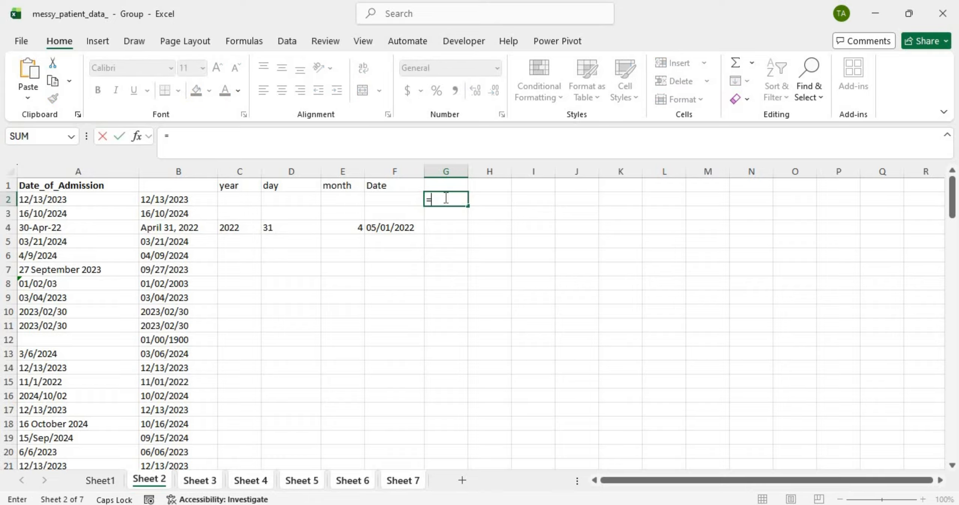
pyautogui.write('IF')
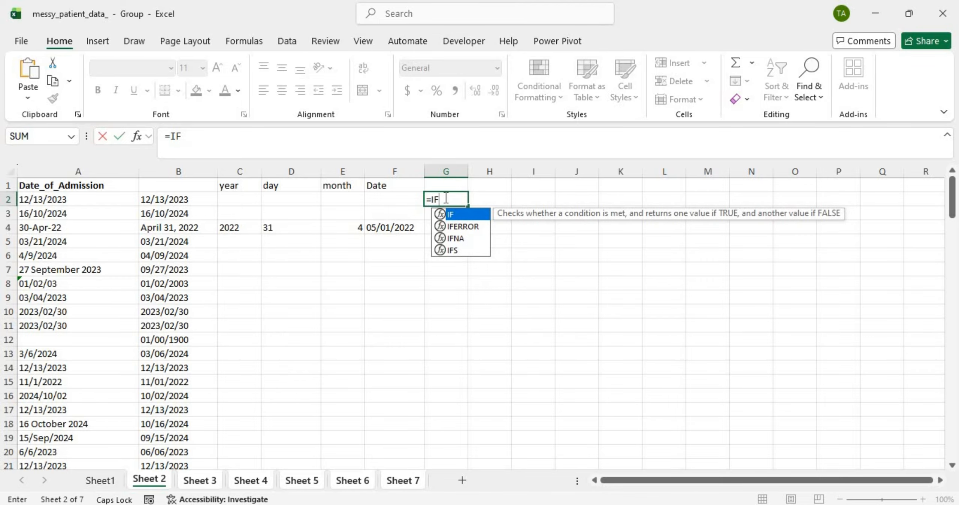
pyautogui.write('(')
pyautogui.click(408, 197)
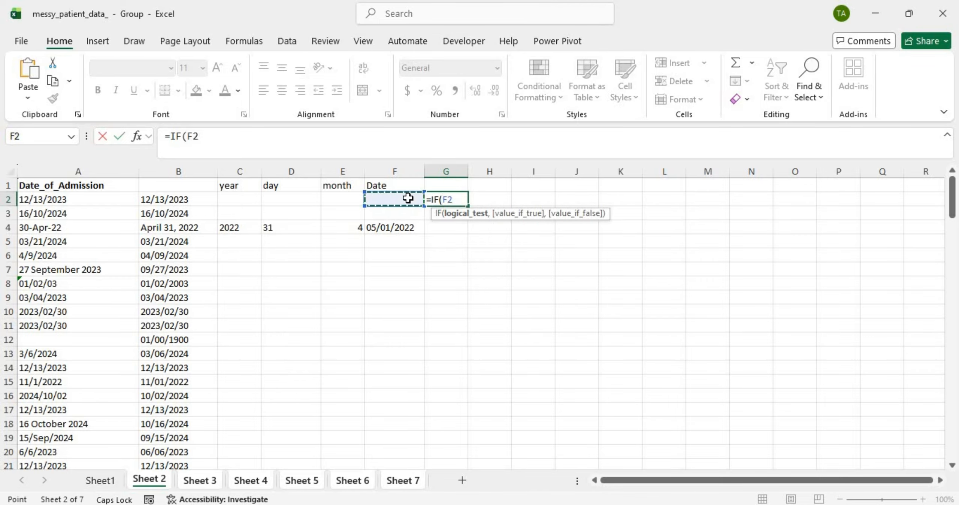
pyautogui.write('="",')
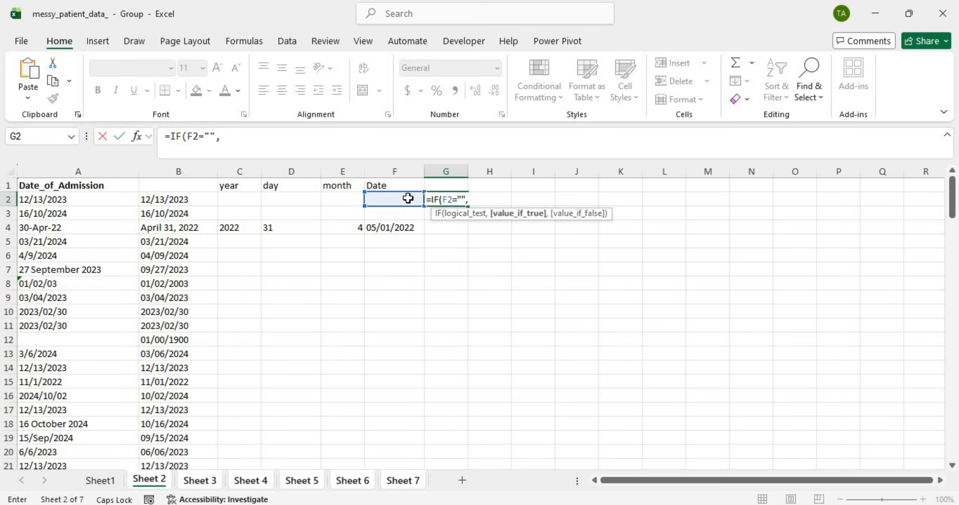
pyautogui.click(171, 199)
pyautogui.write(',')
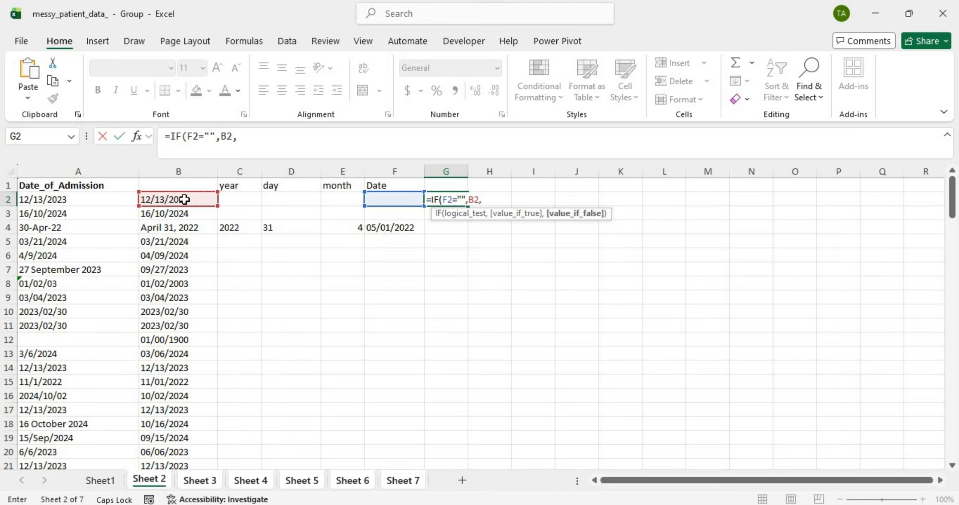
pyautogui.click(398, 199)
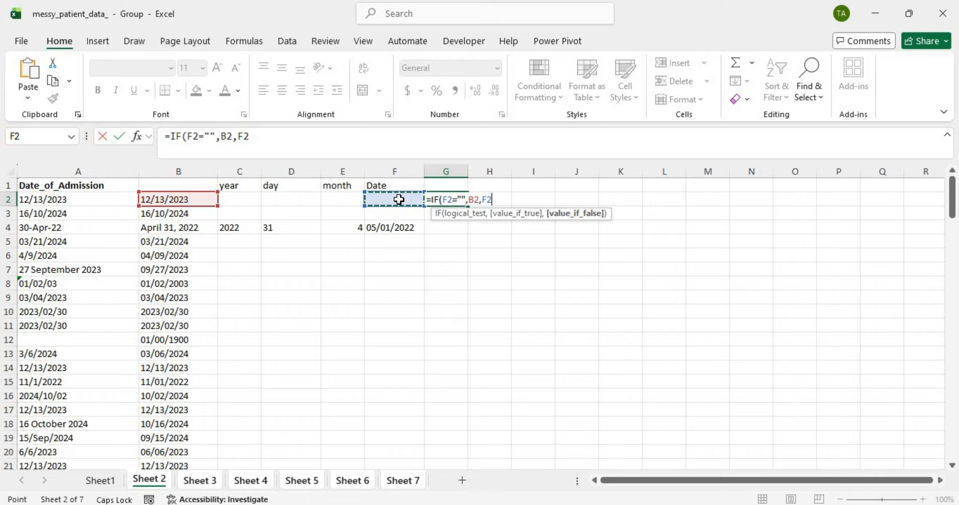
pyautogui.write(')')
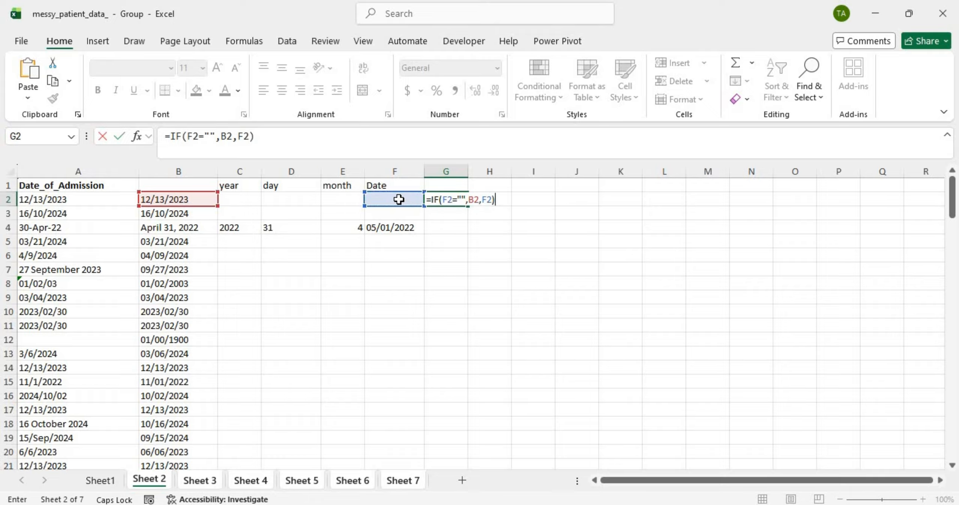
pyautogui.press('Return')
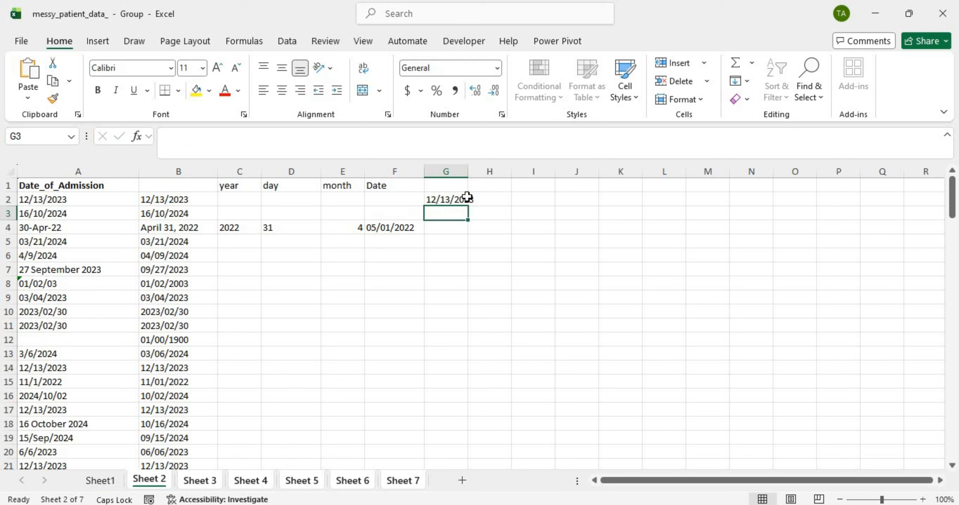
pyautogui.doubleClick(456, 202)
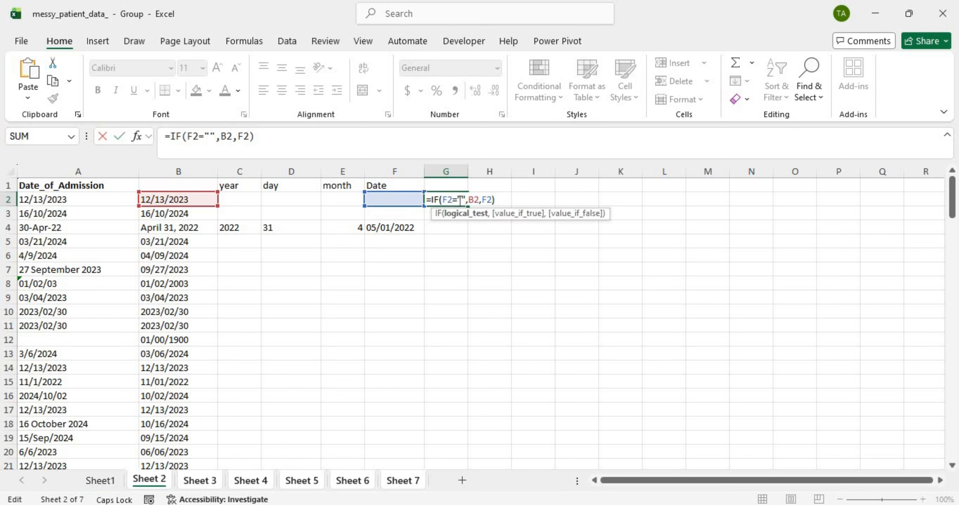
pyautogui.press('Return')
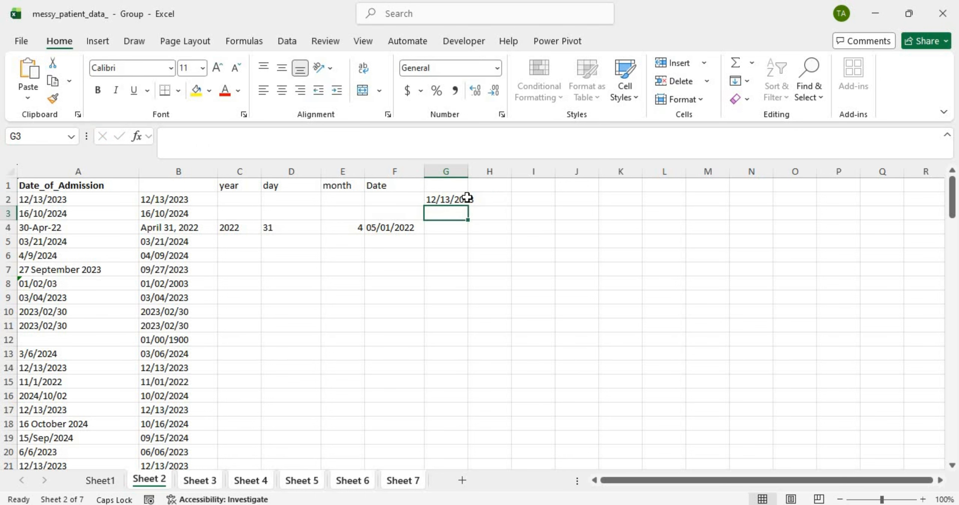
# Step: Fill the formula down column G, widen the column, and copy all of column G
pyautogui.click(467, 198)
pyautogui.doubleClick(471, 205)
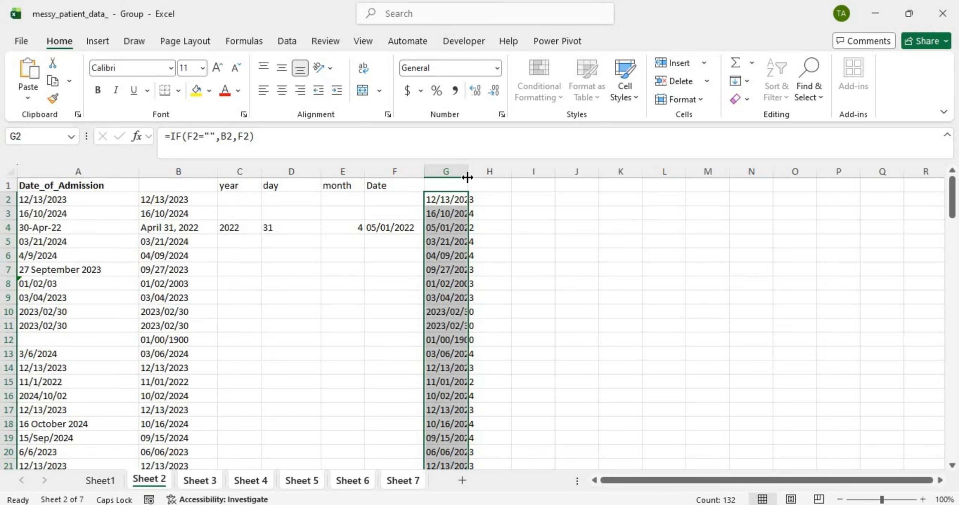
pyautogui.moveTo(466, 173); pyautogui.dragTo(514, 173)
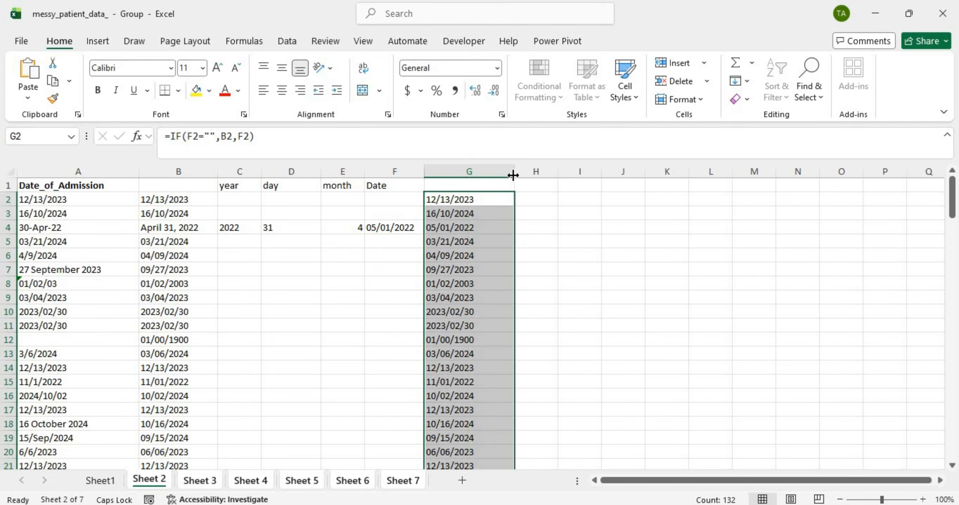
pyautogui.click(488, 258)
pyautogui.scroll(-20, 489, 257)
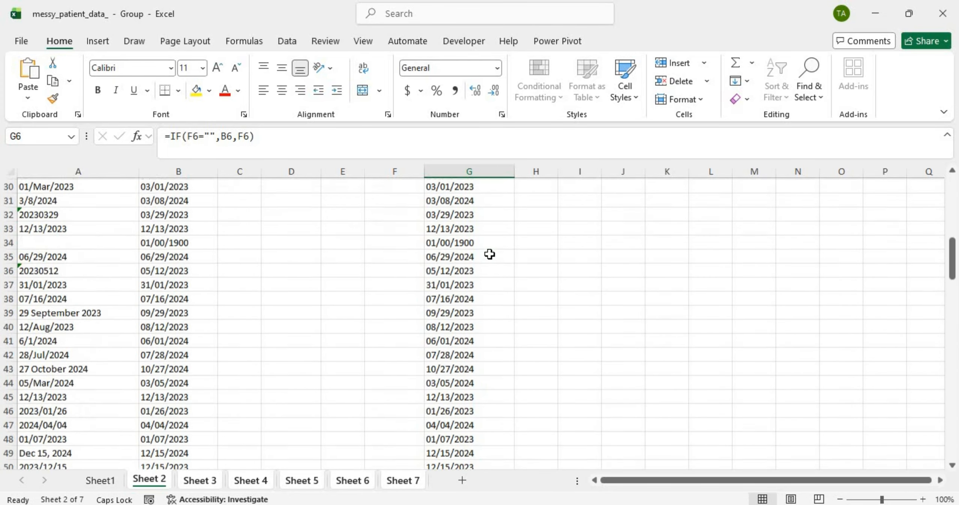
pyautogui.scroll(20, 489, 254)
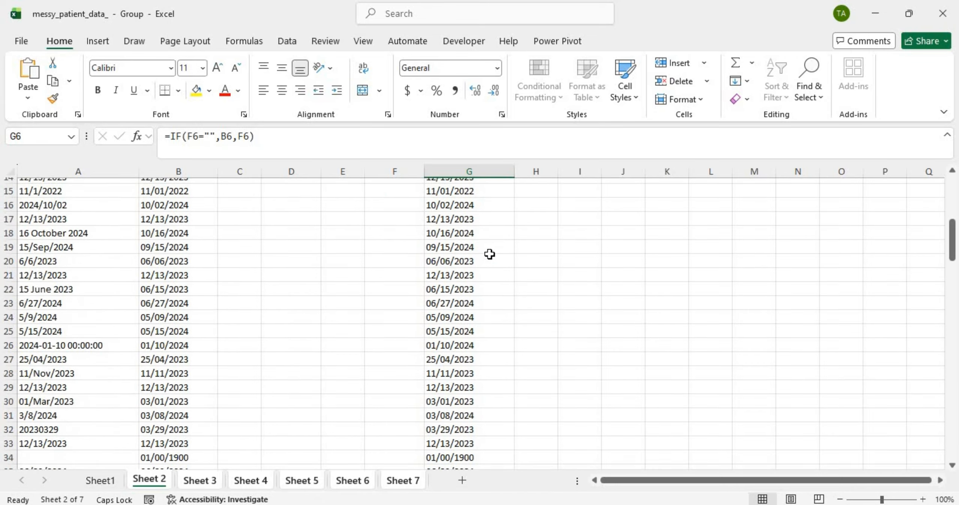
pyautogui.click(490, 164)
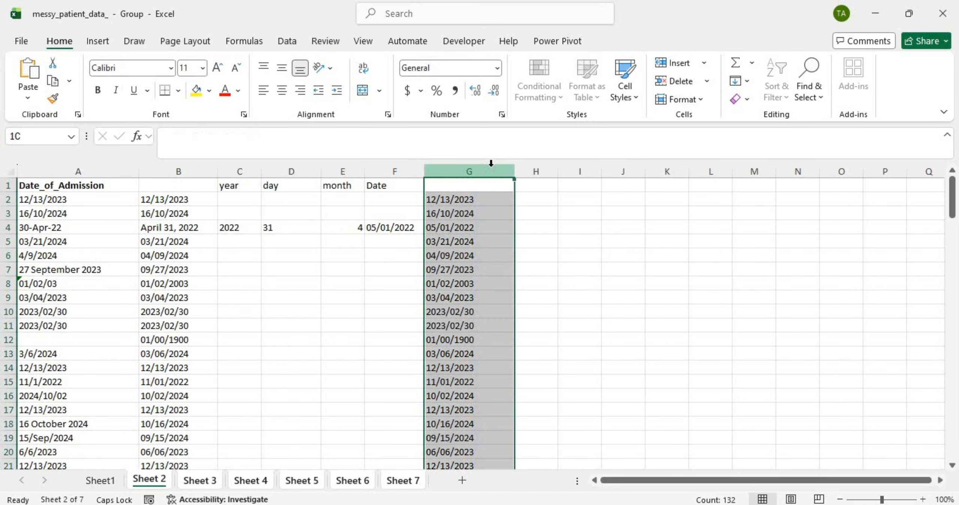
pyautogui.hotkey('ctrl', 'c')
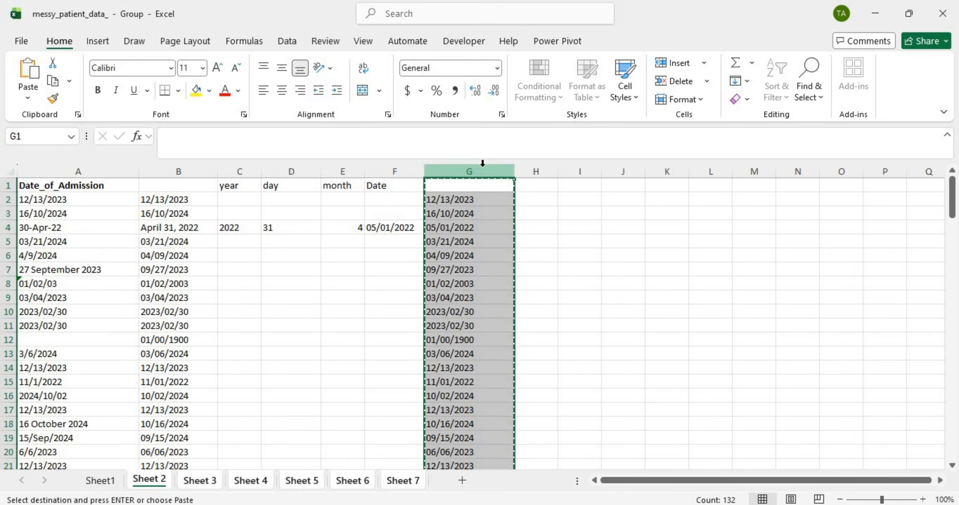
# Step: Paste column G back onto itself as plain values
pyautogui.click(475, 186)
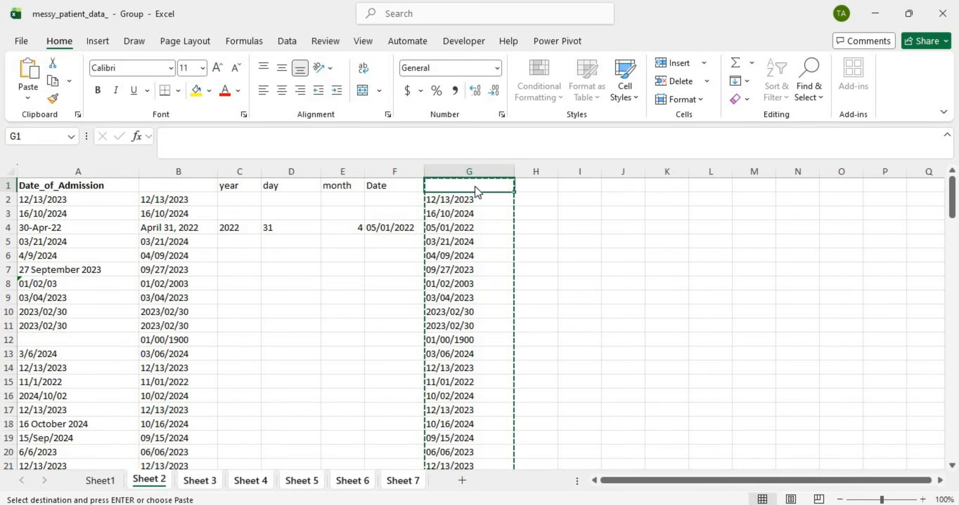
pyautogui.rightClick(475, 186)
pyautogui.click(532, 226)
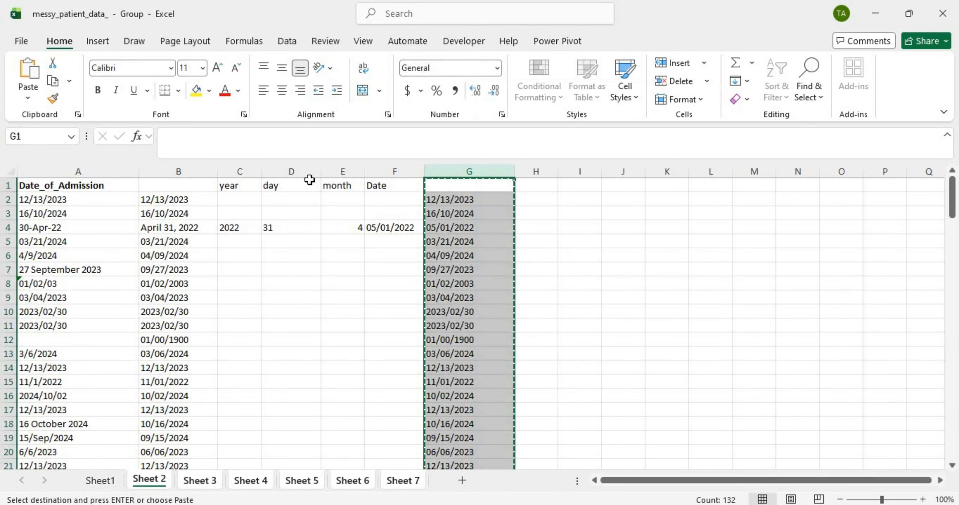
# Step: Delete helper columns B through F
pyautogui.click(170, 171)
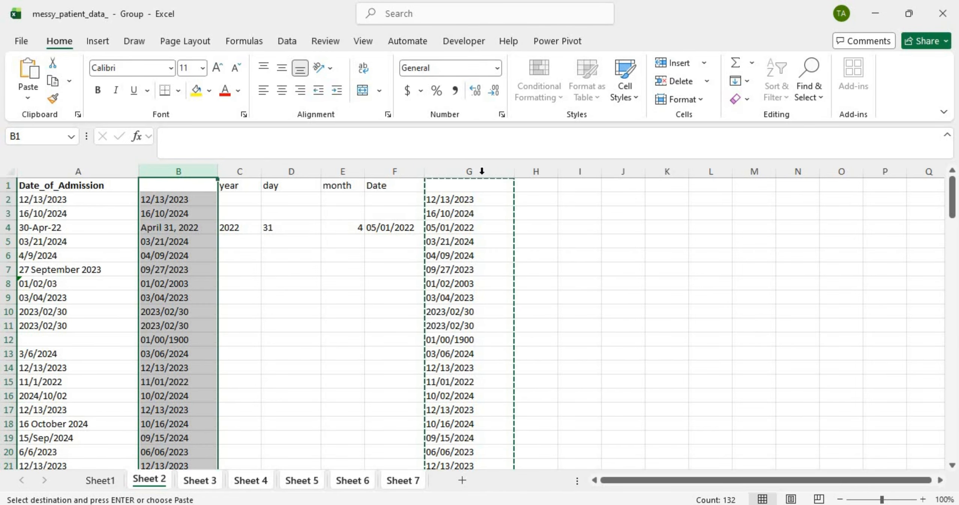
pyautogui.keyDown('shift'); pyautogui.click(409, 170); pyautogui.keyUp('shift')
pyautogui.rightClick(409, 171)
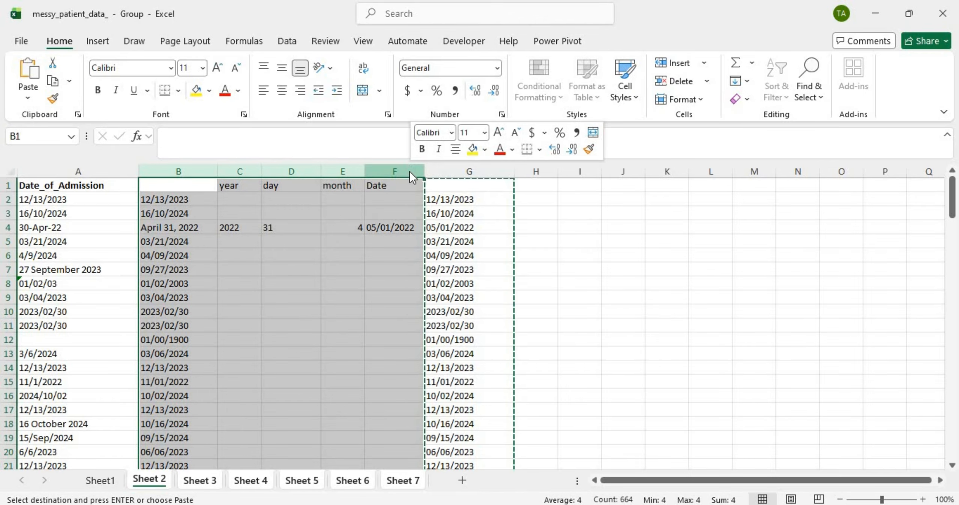
pyautogui.click(481, 327)
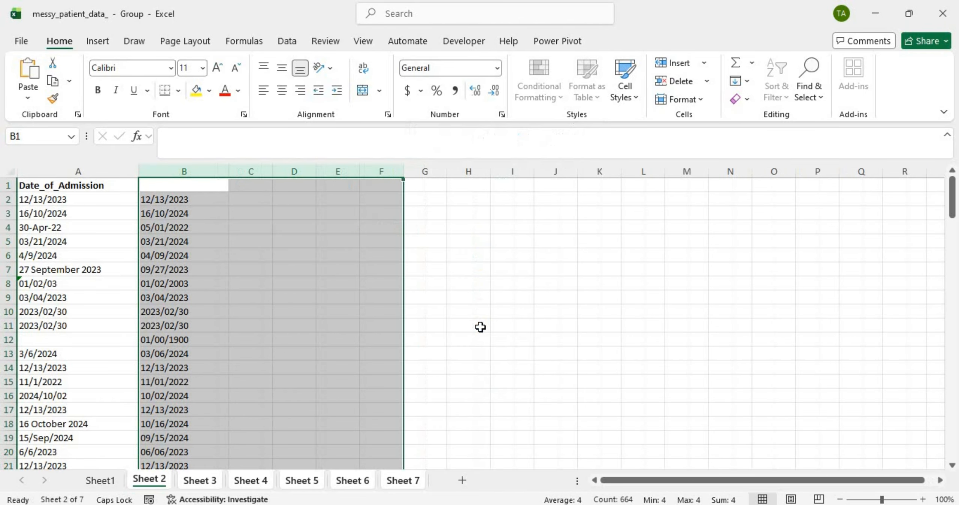
# Step: Flip through Sheets 3–7, then scroll Sheet 2's converted admission dates
pyautogui.click(225, 300)
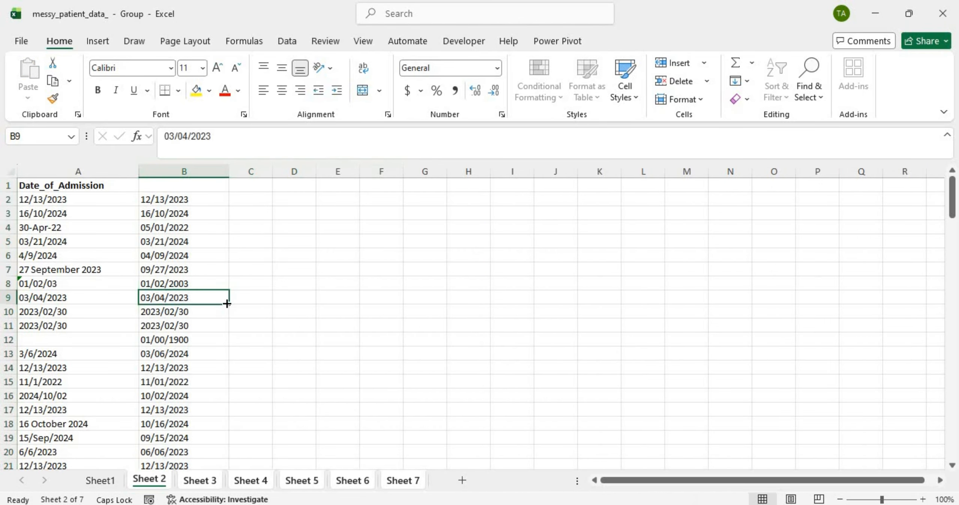
pyautogui.click(192, 480)
pyautogui.click(246, 472)
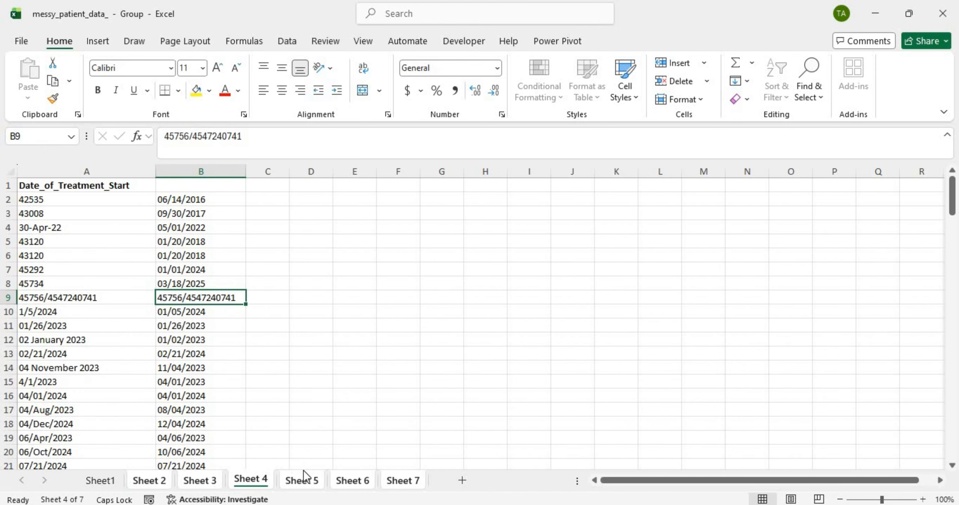
pyautogui.click(308, 482)
pyautogui.click(370, 478)
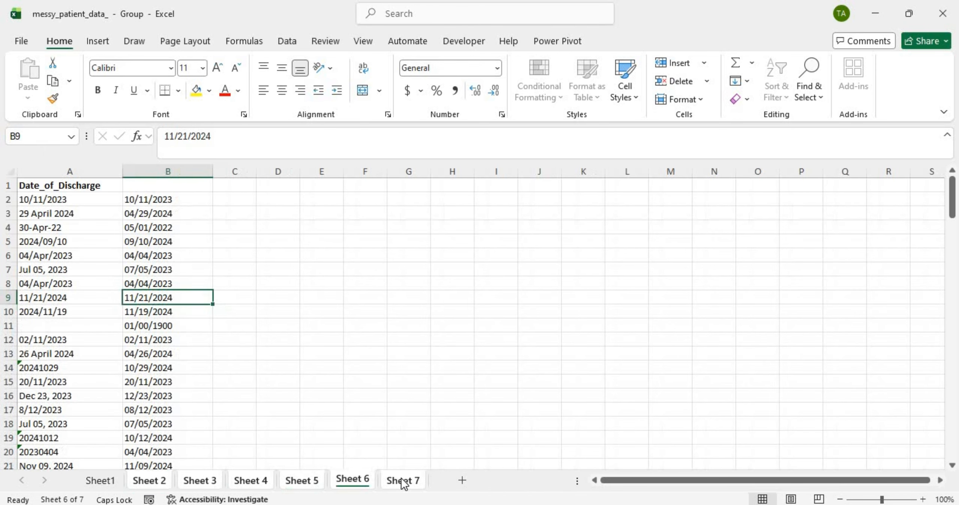
pyautogui.click(402, 482)
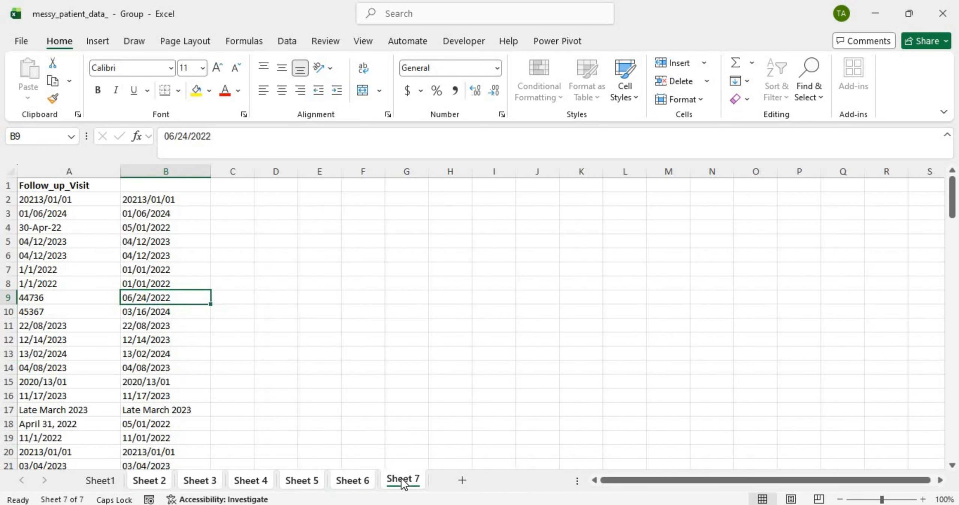
pyautogui.click(162, 481)
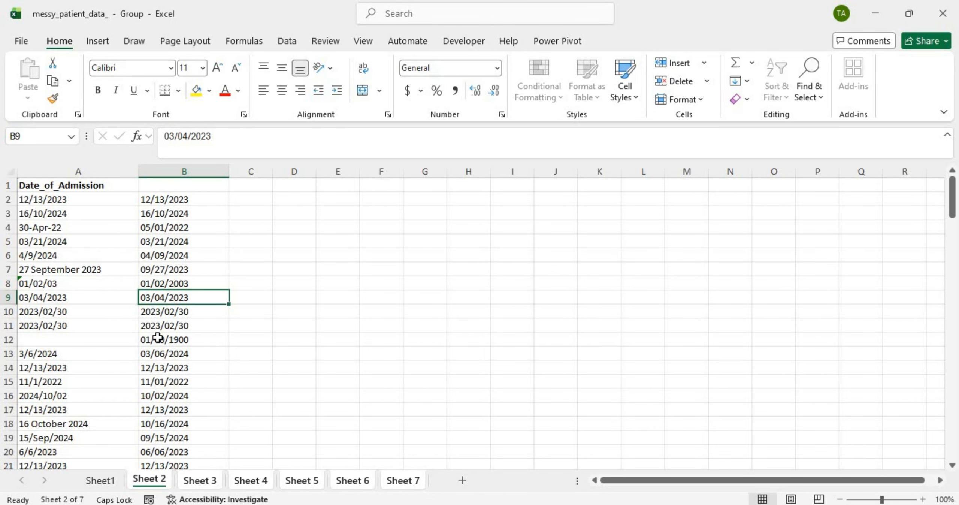
pyautogui.scroll(-20, 157, 338)
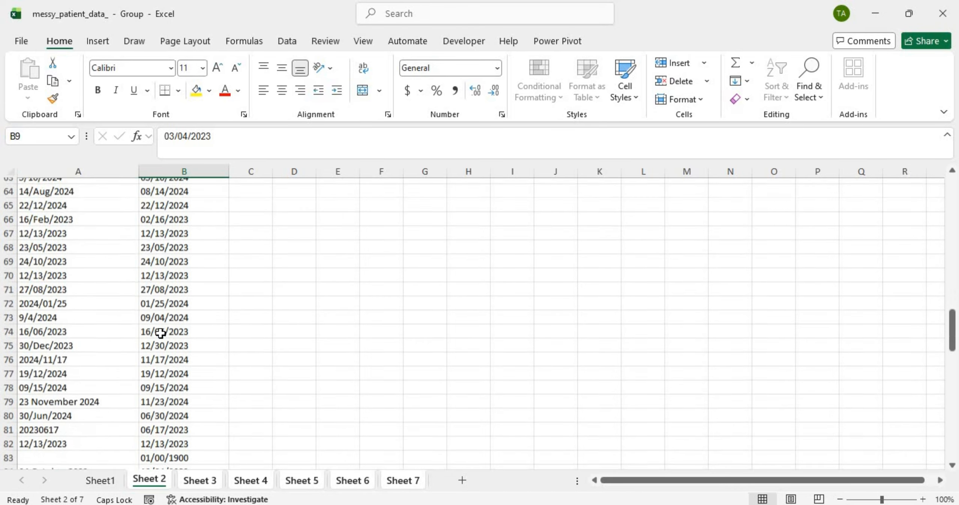
pyautogui.scroll(-3, 160, 333)
pyautogui.scroll(20, 160, 333)
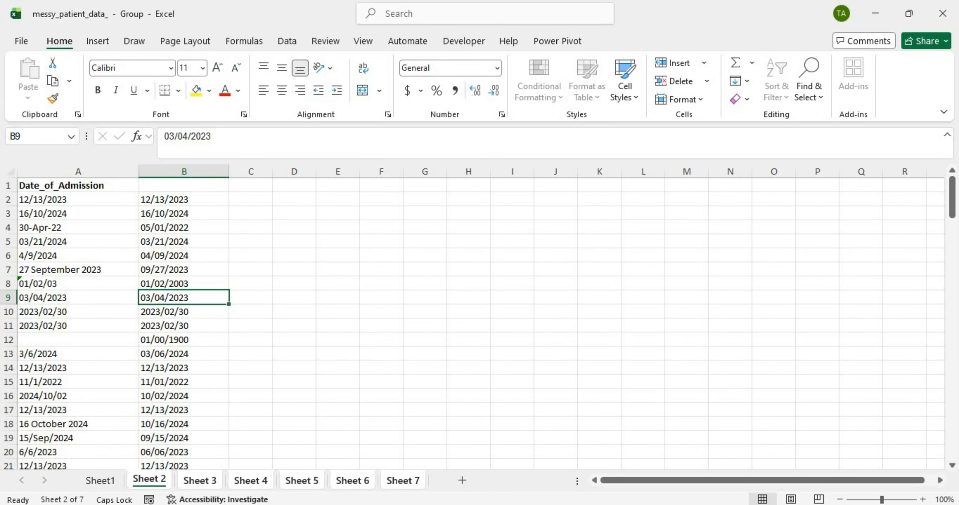
pyautogui.scroll(-10, 203, 403)
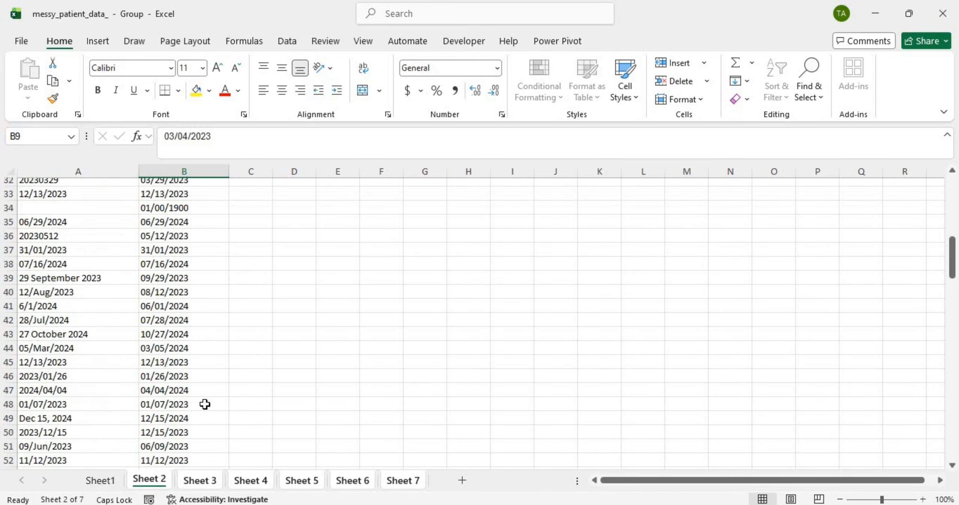
pyautogui.scroll(-13, 205, 404)
pyautogui.scroll(20, 205, 402)
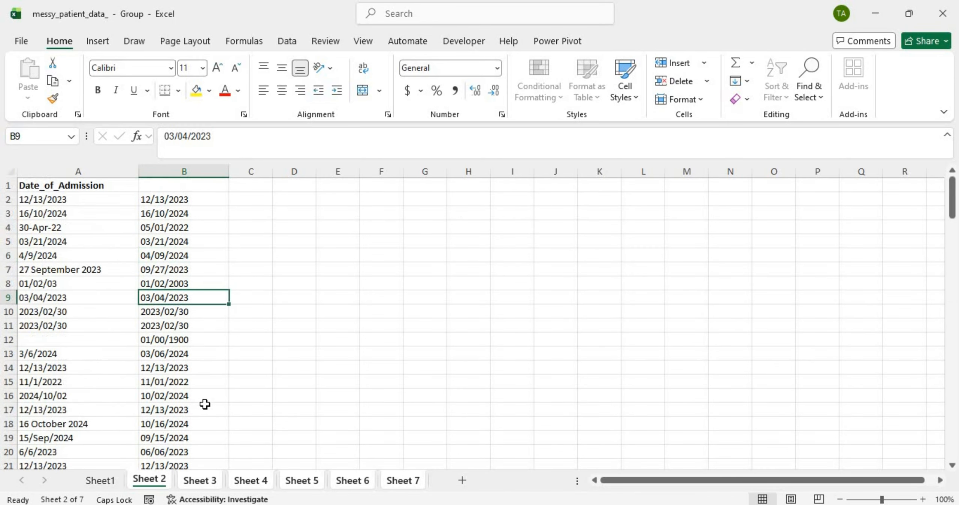
# Step: Review the date columns on Sheets 3 to 6, ending on Sheet 7's Follow_up_Visit
pyautogui.click(207, 482)
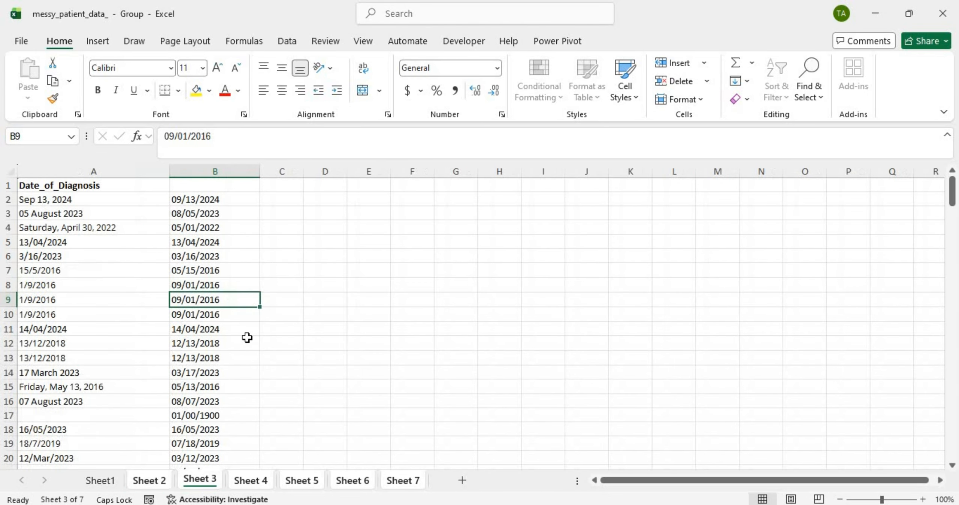
pyautogui.scroll(-11, 247, 337)
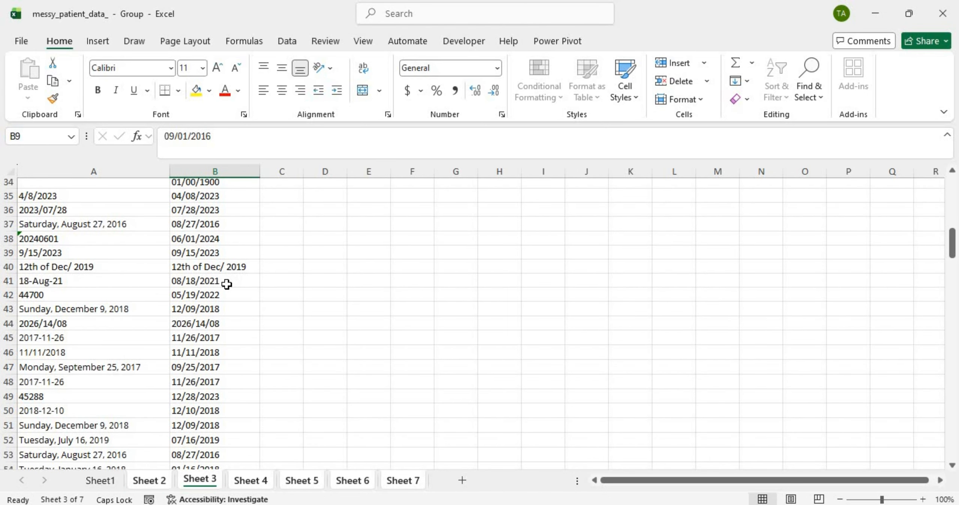
pyautogui.click(203, 266)
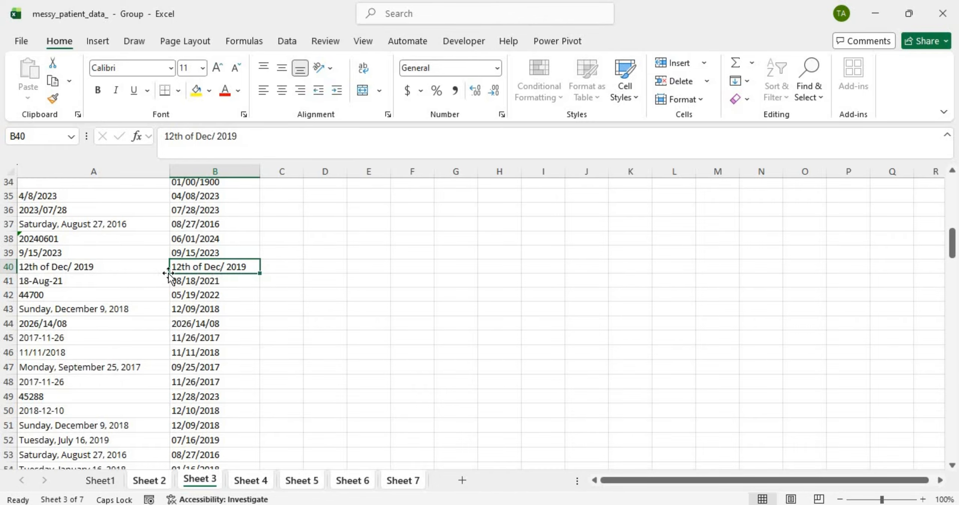
pyautogui.click(245, 481)
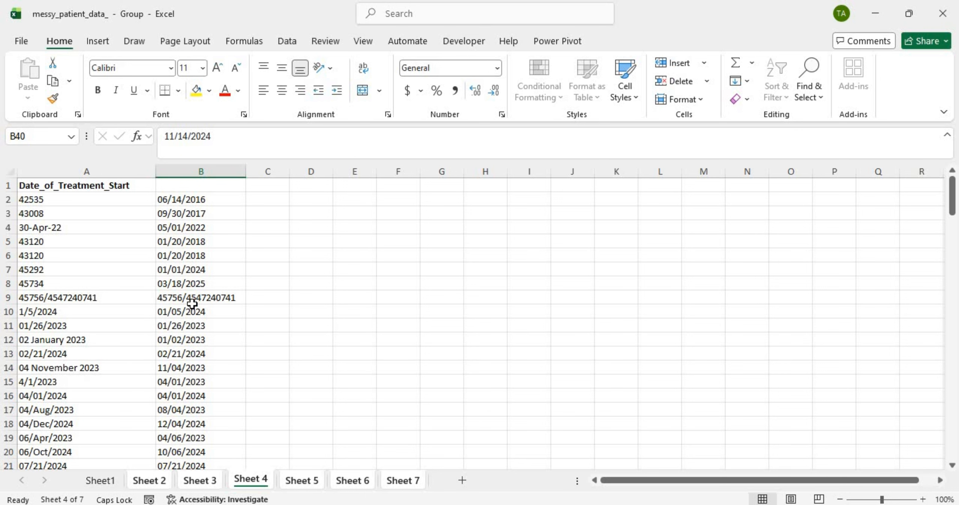
pyautogui.scroll(-6, 192, 300)
pyautogui.scroll(-4, 195, 290)
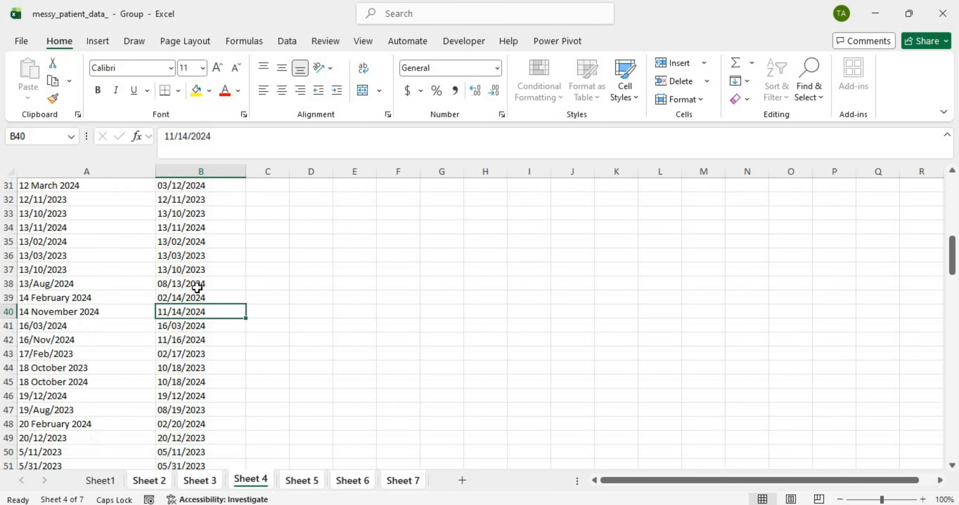
pyautogui.scroll(-12, 197, 287)
pyautogui.scroll(20, 198, 280)
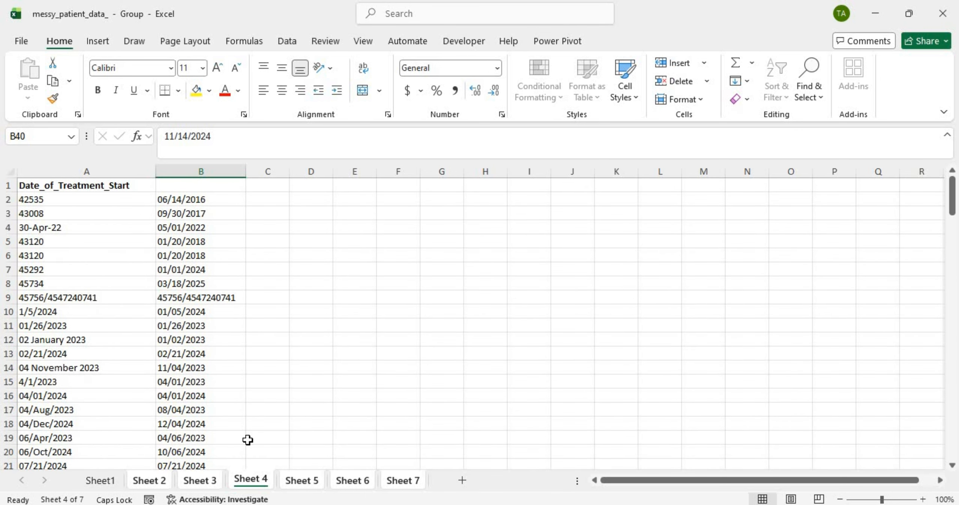
pyautogui.click(301, 480)
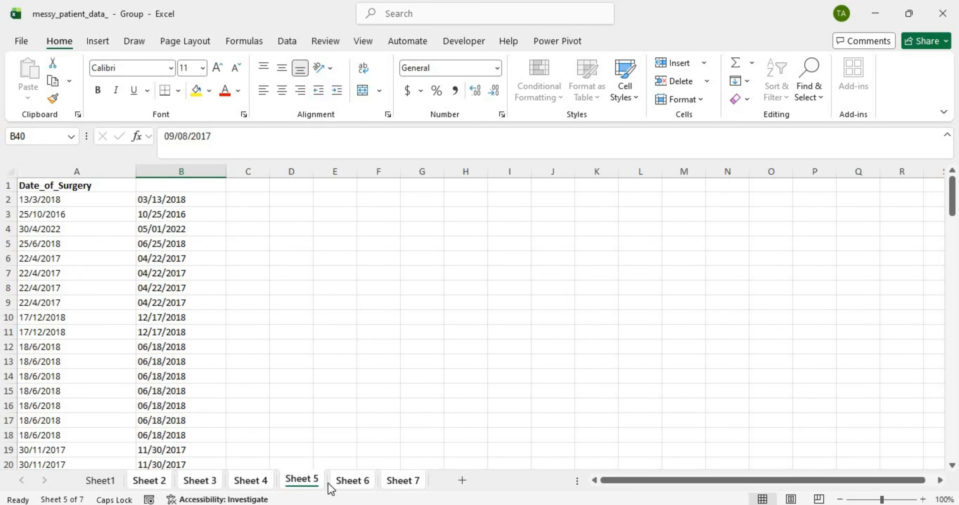
pyautogui.click(357, 483)
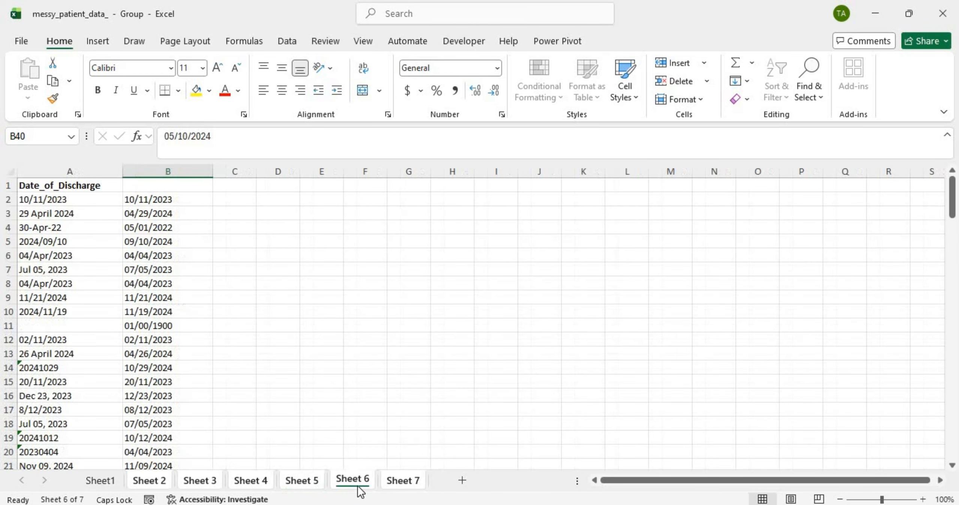
pyautogui.click(408, 483)
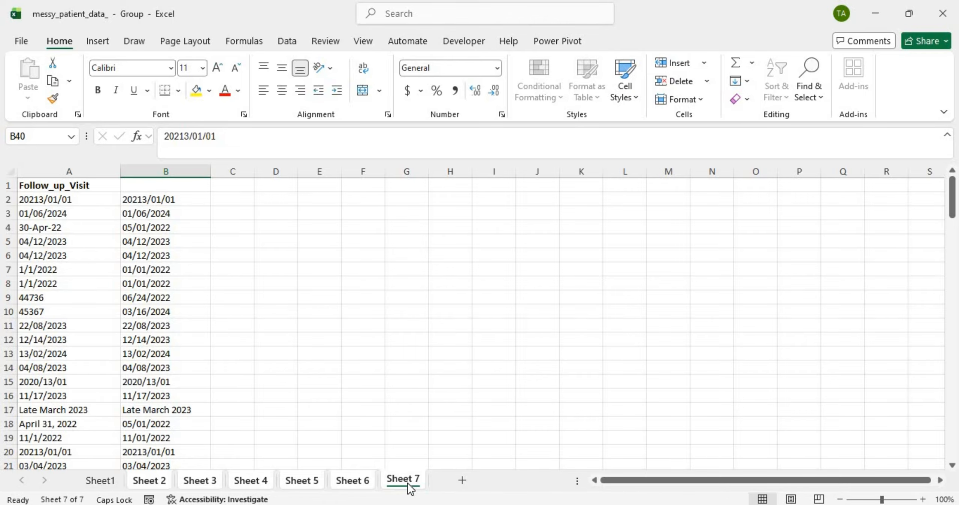
# Step: On Sheet 2, compare B12's 01/00/1900 with the blank source cell A12
pyautogui.click(157, 482)
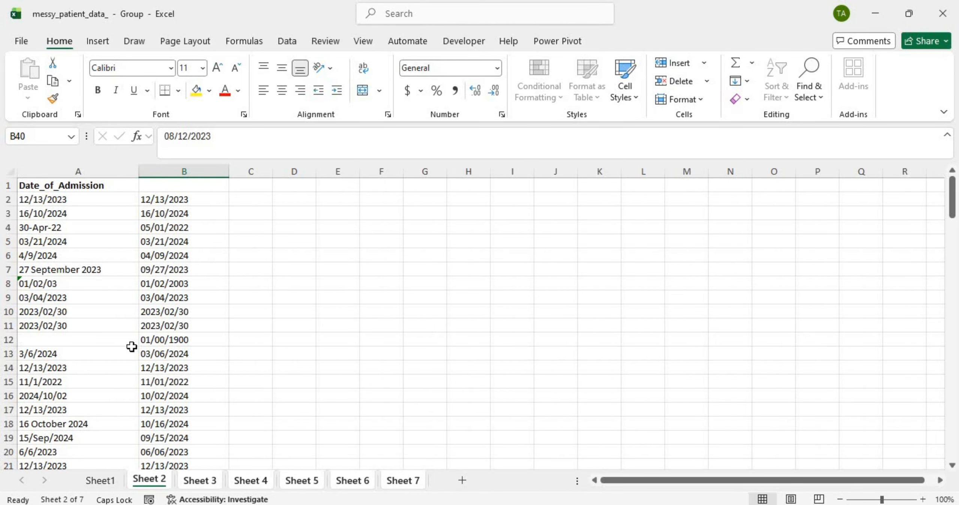
pyautogui.click(156, 339)
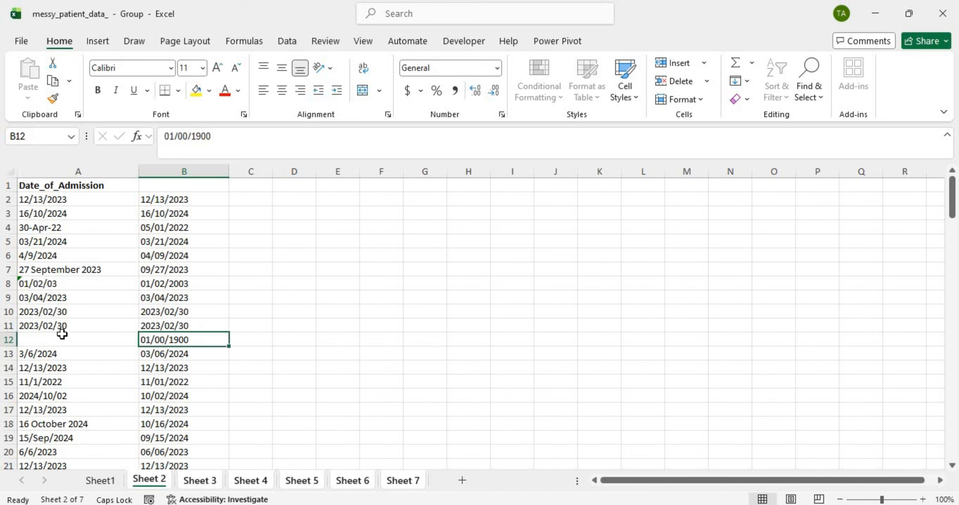
pyautogui.click(71, 339)
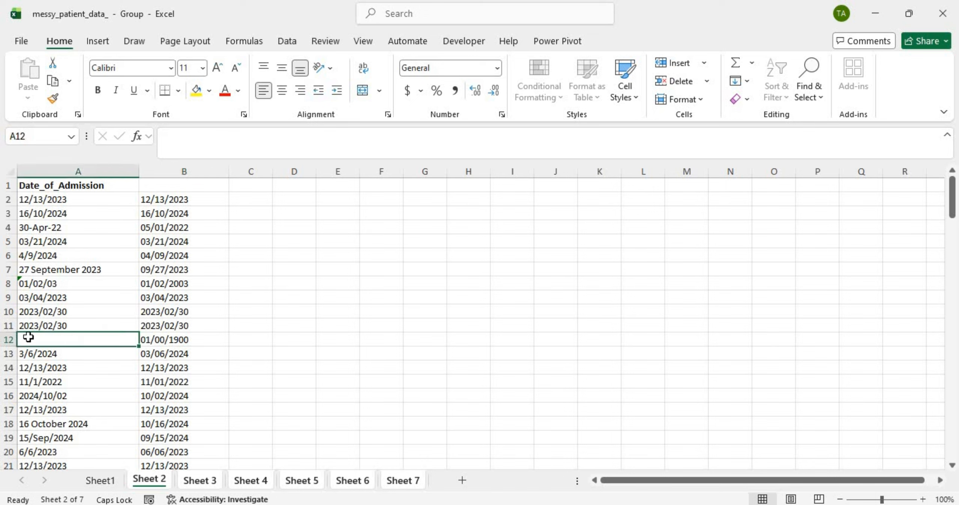
pyautogui.click(147, 343)
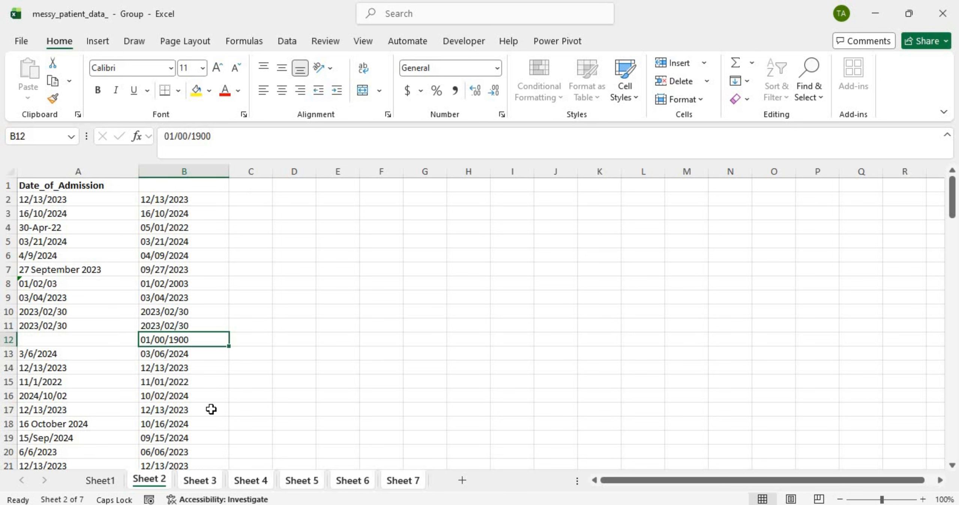
# Step: Glance at Sheets 3 and 4, then recheck Sheet 2's empty A12 and converted B2
pyautogui.click(199, 480)
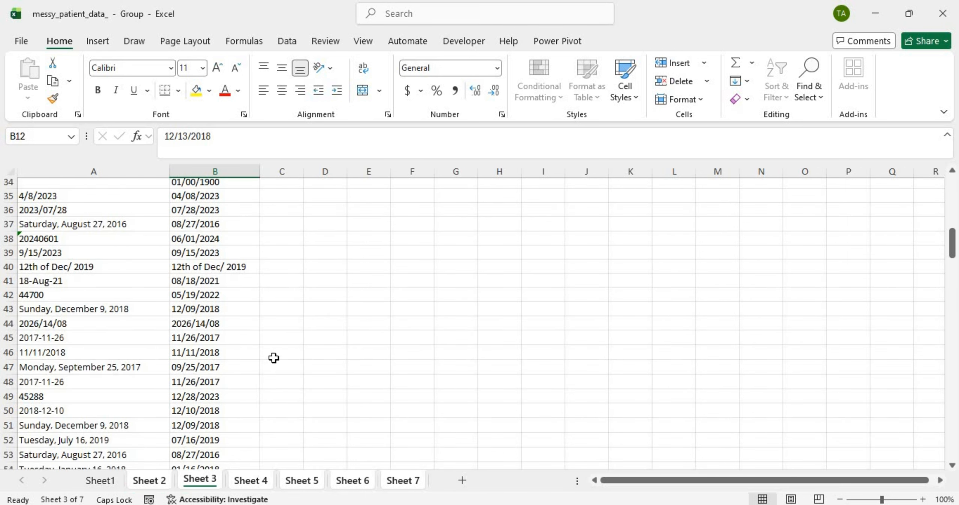
pyautogui.scroll(-20, 274, 357)
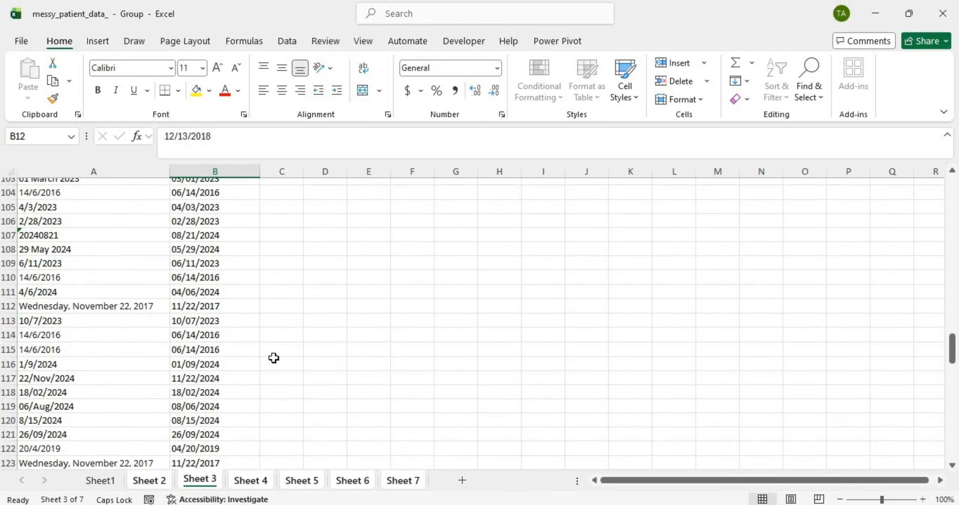
pyautogui.scroll(20, 273, 358)
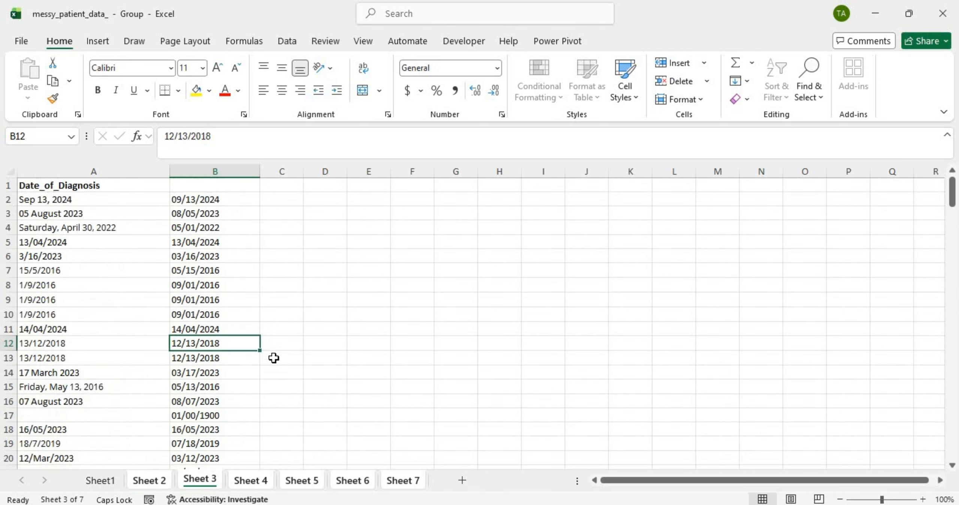
pyautogui.click(266, 481)
pyautogui.click(157, 477)
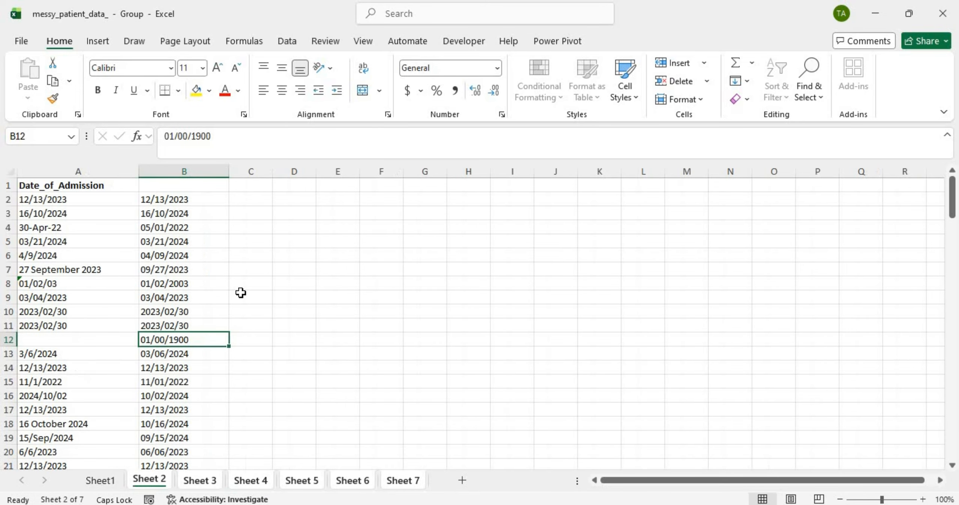
pyautogui.click(105, 342)
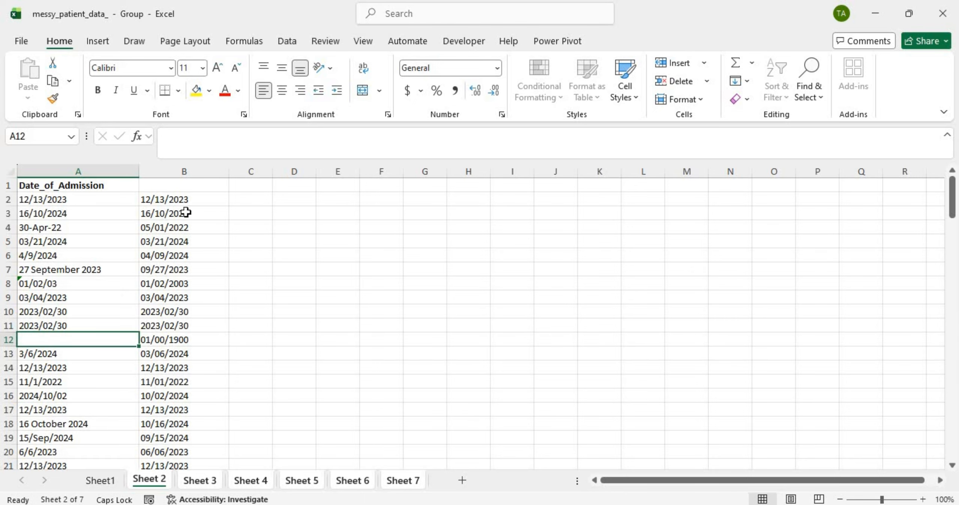
pyautogui.click(199, 203)
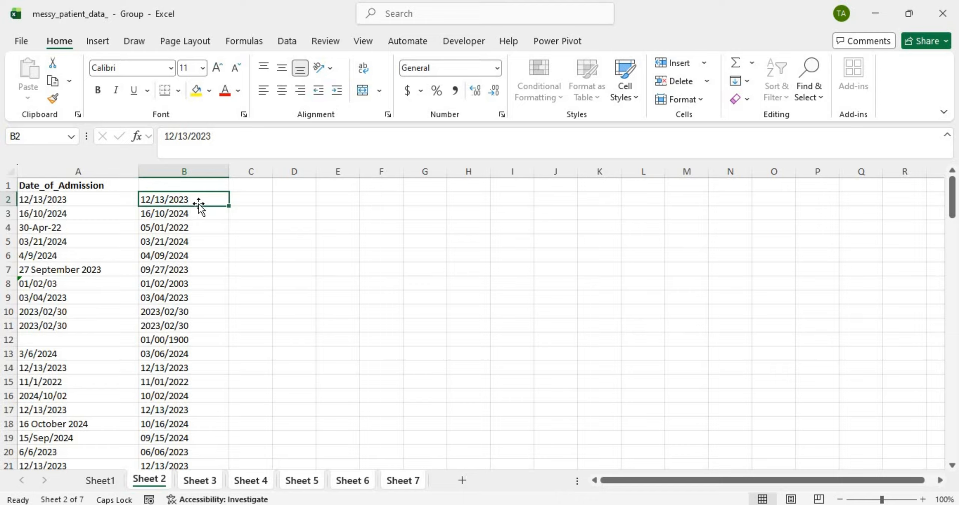
# Step: Enter =IF(A2="",A2,B2) in C2, returning B2's date unless A2 is blank
pyautogui.click(261, 204)
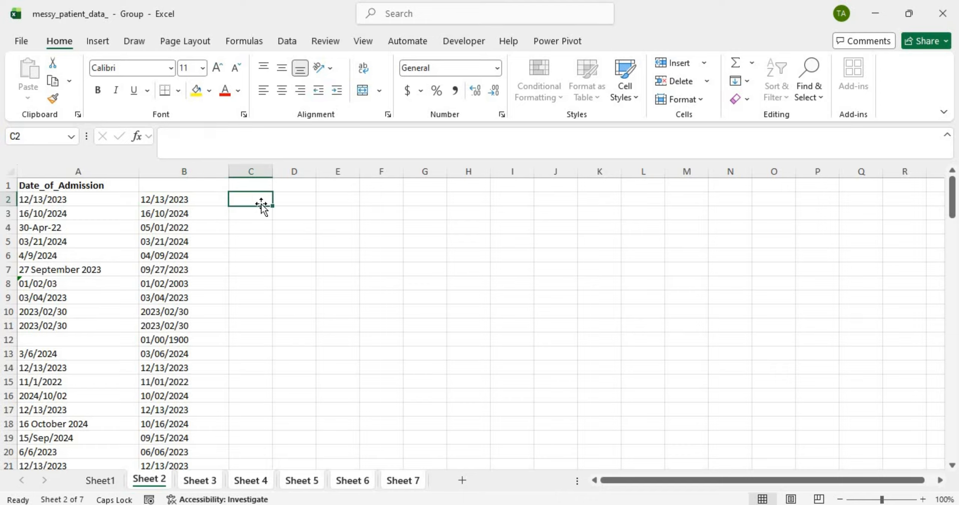
pyautogui.write('=IF')
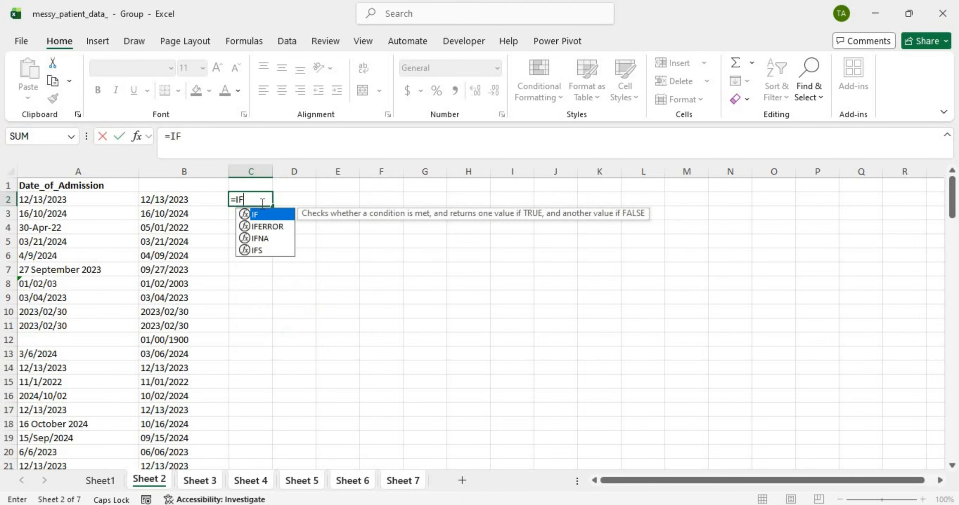
pyautogui.click(68, 202)
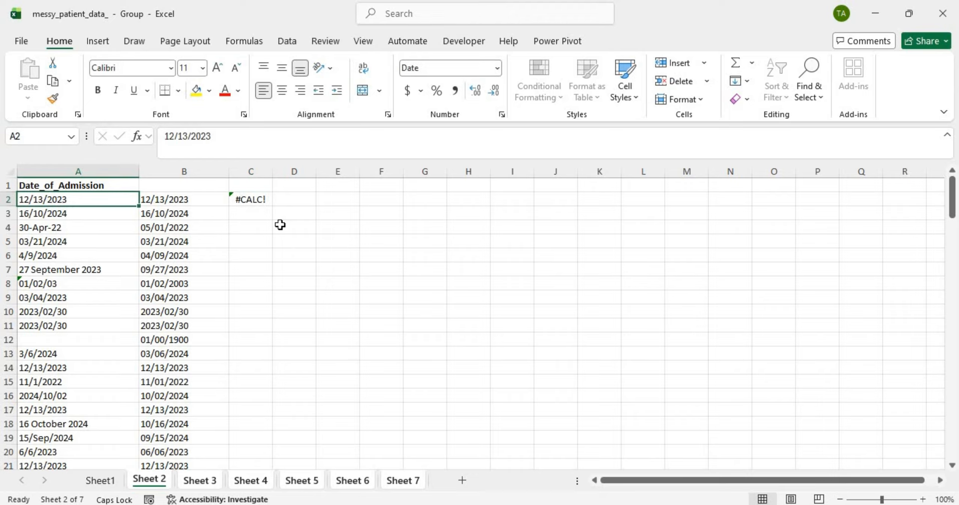
pyautogui.doubleClick(246, 200)
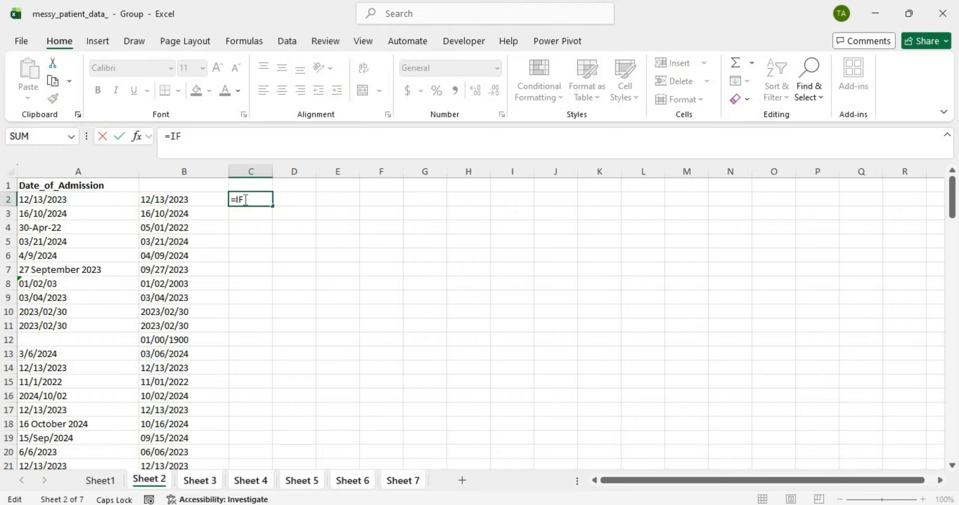
pyautogui.write('(')
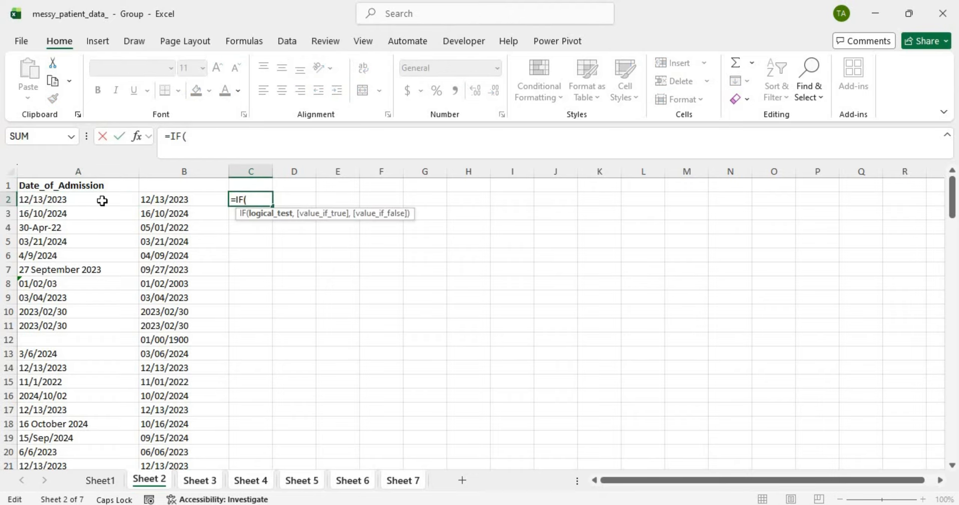
pyautogui.click(58, 204)
pyautogui.write('=')
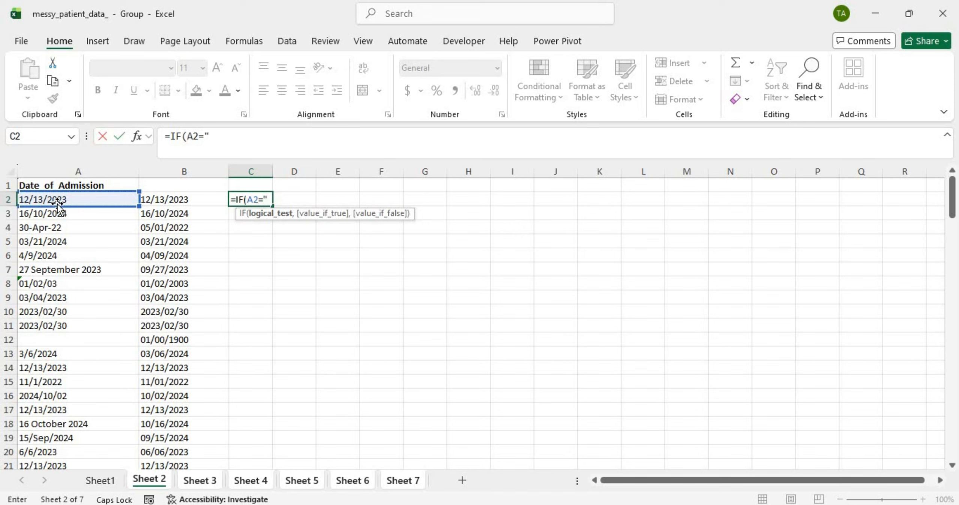
pyautogui.write('"",')
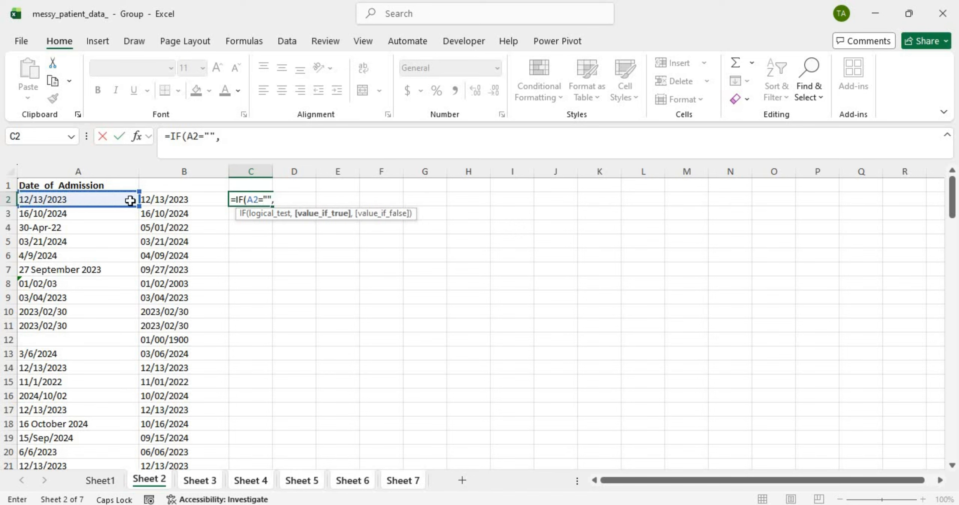
pyautogui.click(103, 198)
pyautogui.write(',')
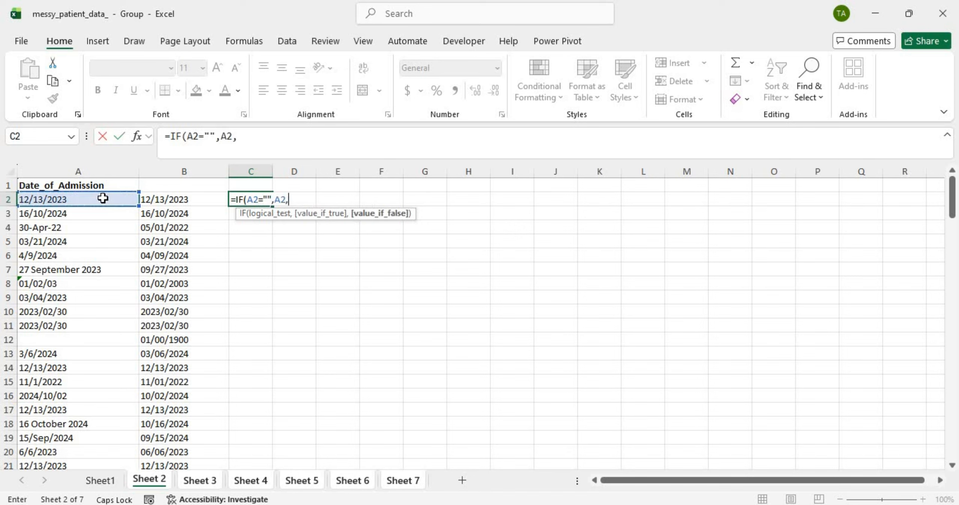
pyautogui.click(204, 202)
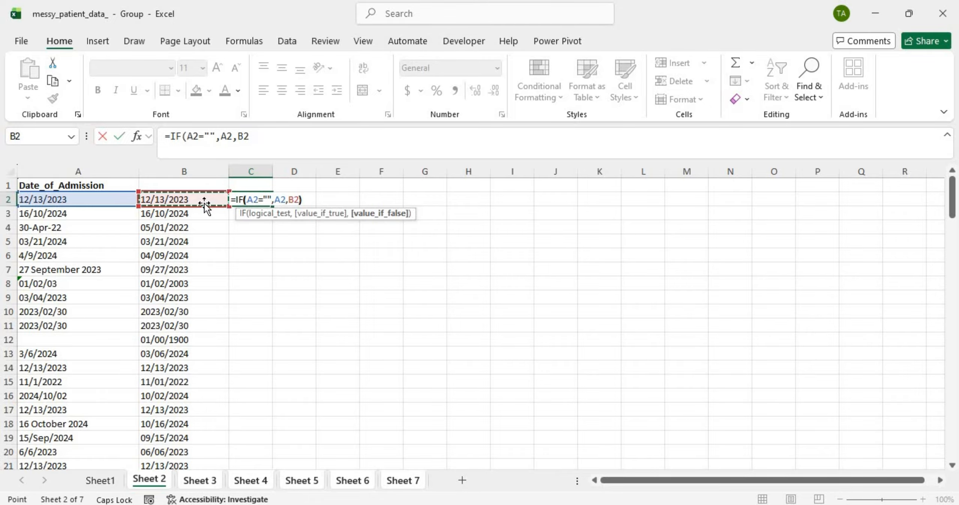
pyautogui.press('Return')
# Step: Fill the C2 formula down column C, widen the column, and inspect C12 showing 0
pyautogui.click(246, 198)
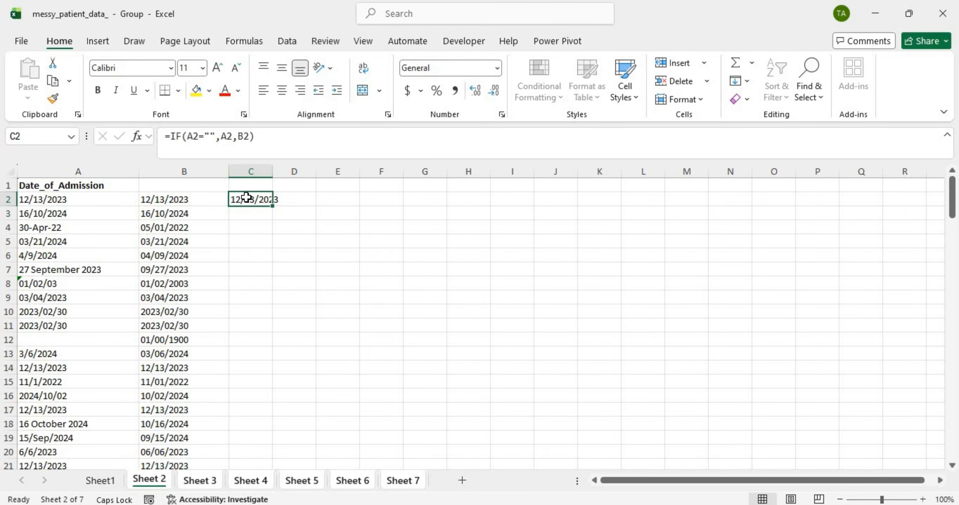
pyautogui.doubleClick(274, 206)
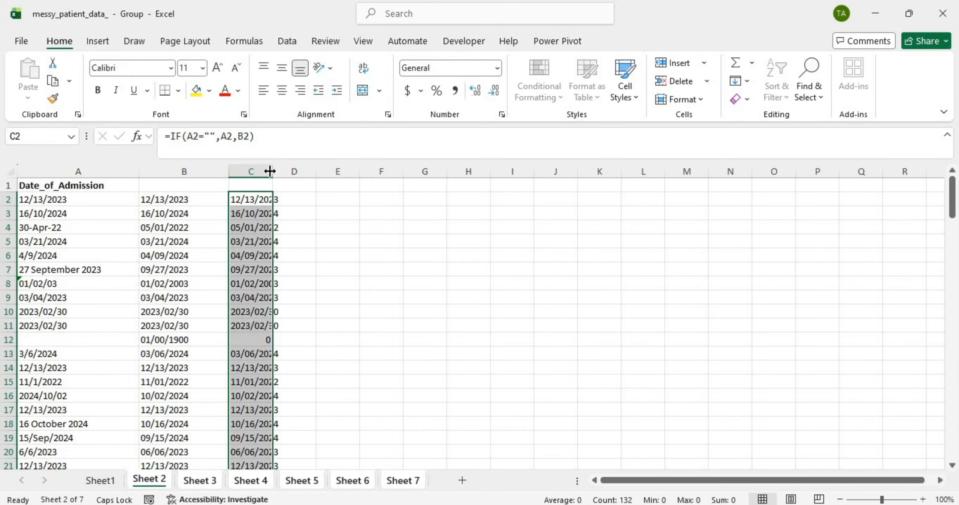
pyautogui.moveTo(270, 171); pyautogui.dragTo(290, 173)
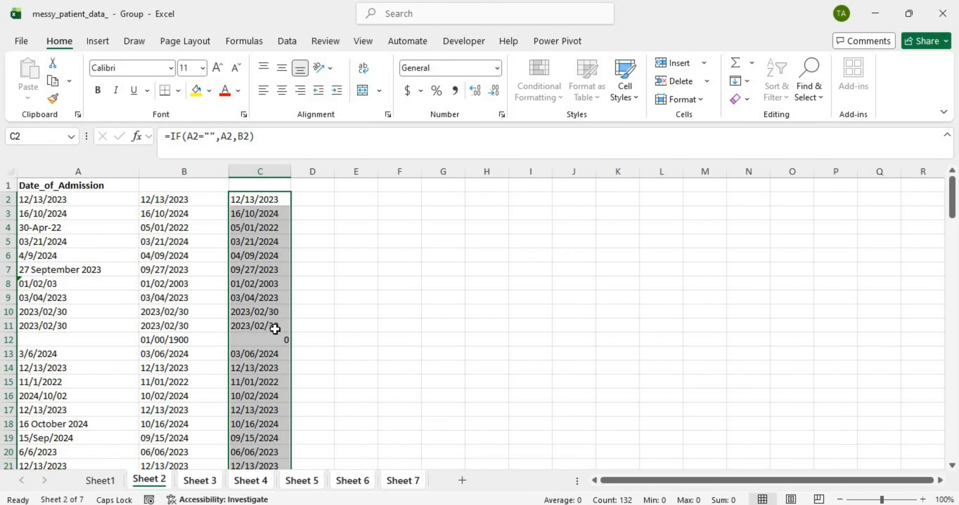
pyautogui.doubleClick(267, 342)
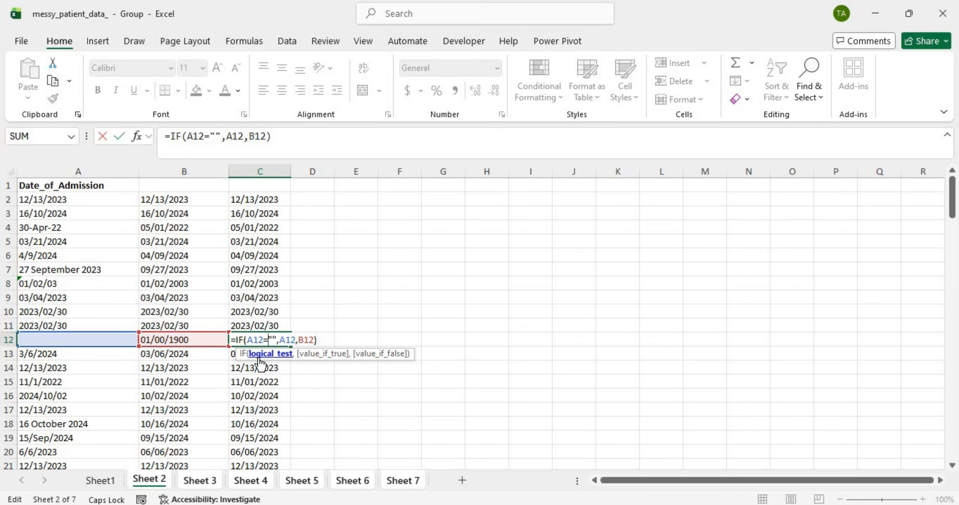
pyautogui.press('Return')
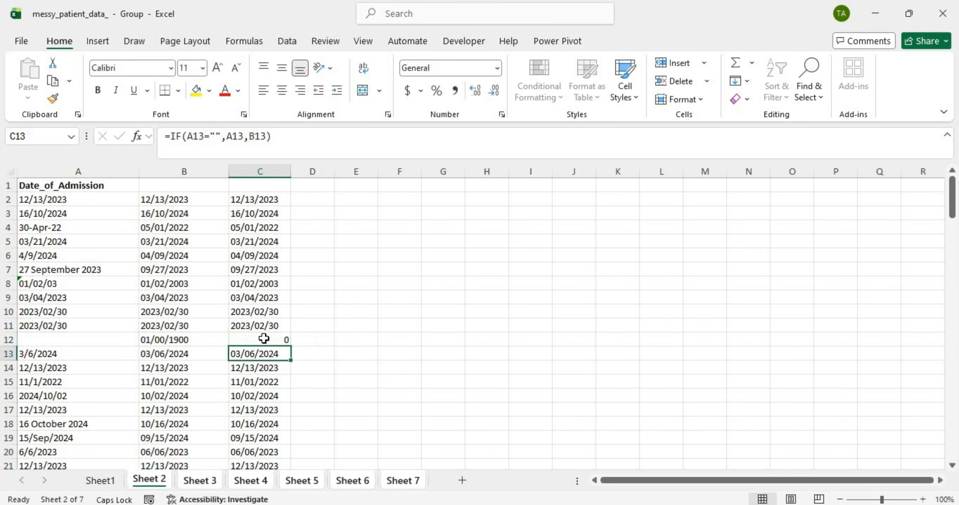
# Step: Correct C2 to =IF(A2="","",B2) and refill it down column C
pyautogui.doubleClick(276, 199)
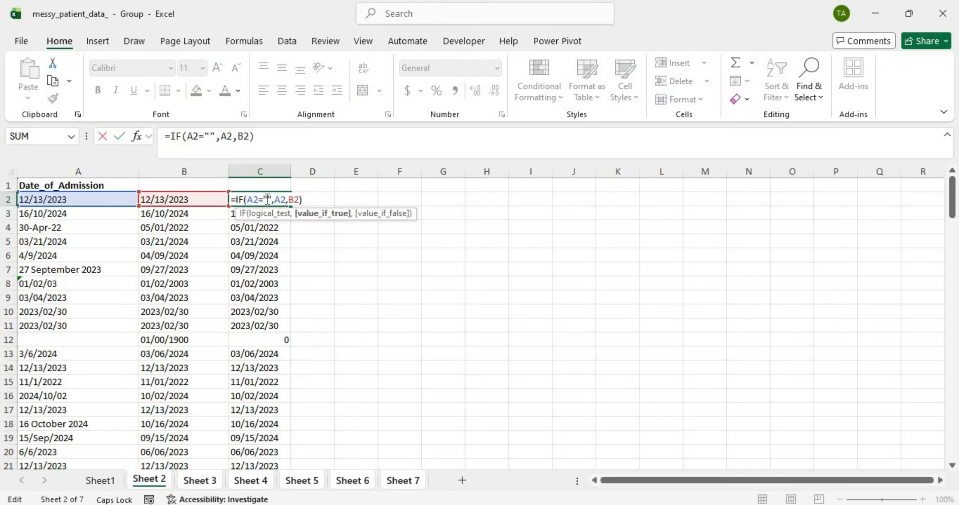
pyautogui.click(283, 199)
pyautogui.press('BackSpace')
pyautogui.press('Delete')
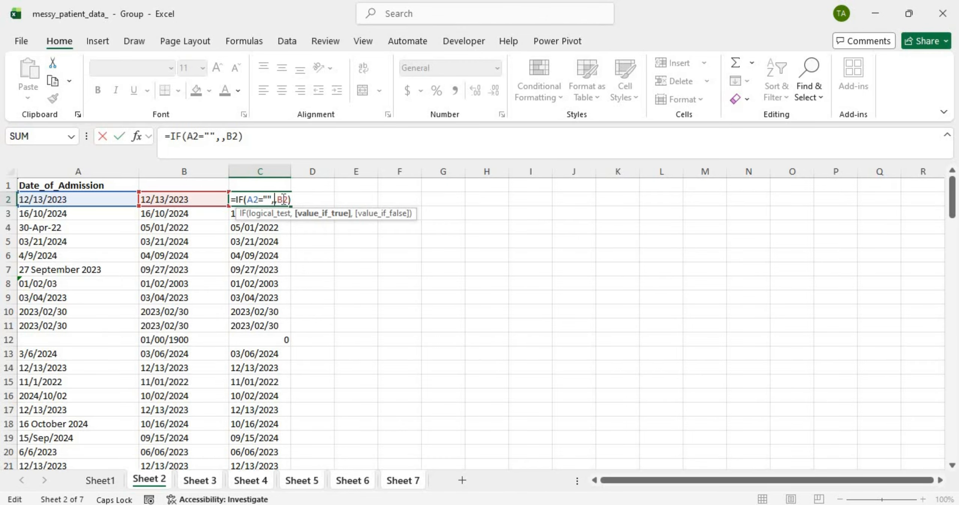
pyautogui.write('""')
pyautogui.press('Return')
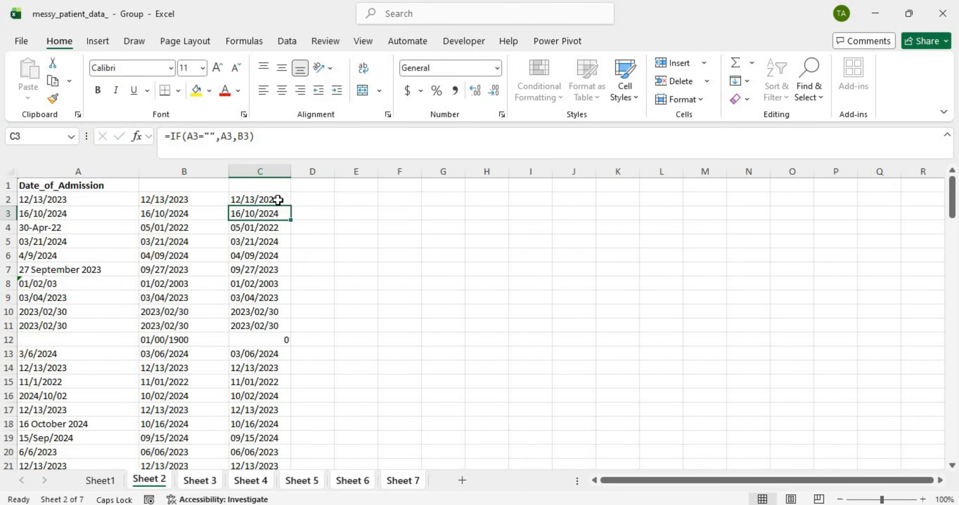
pyautogui.click(284, 200)
pyautogui.doubleClick(292, 205)
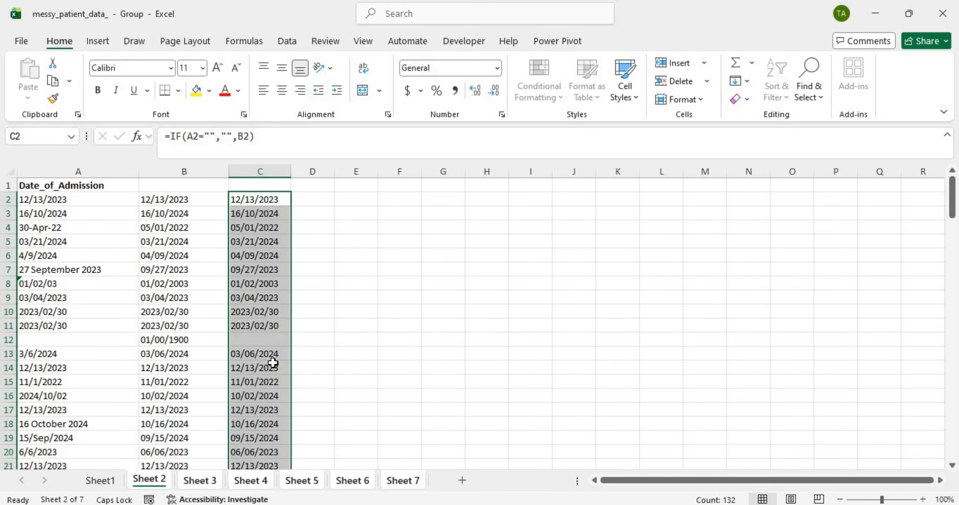
pyautogui.scroll(-20, 273, 362)
pyautogui.scroll(-20, 277, 340)
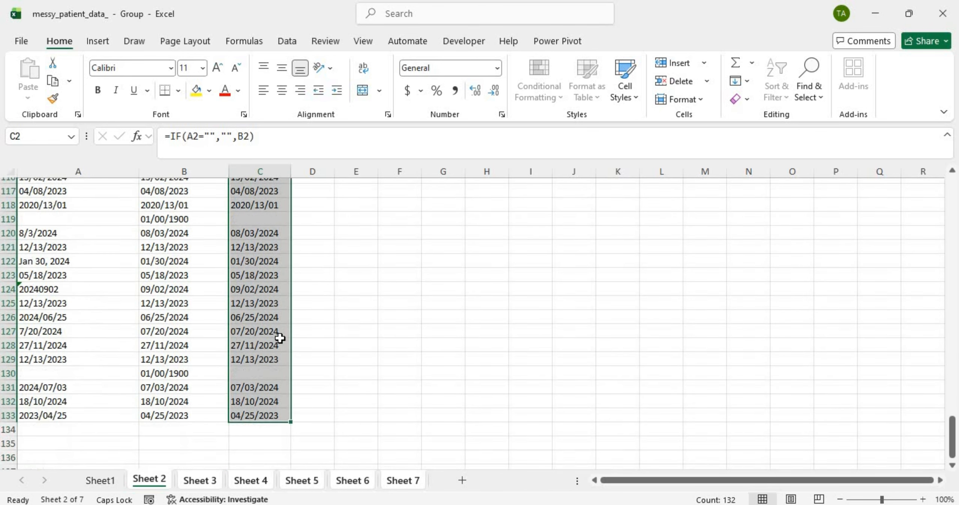
pyautogui.scroll(20, 279, 339)
pyautogui.scroll(5, 280, 338)
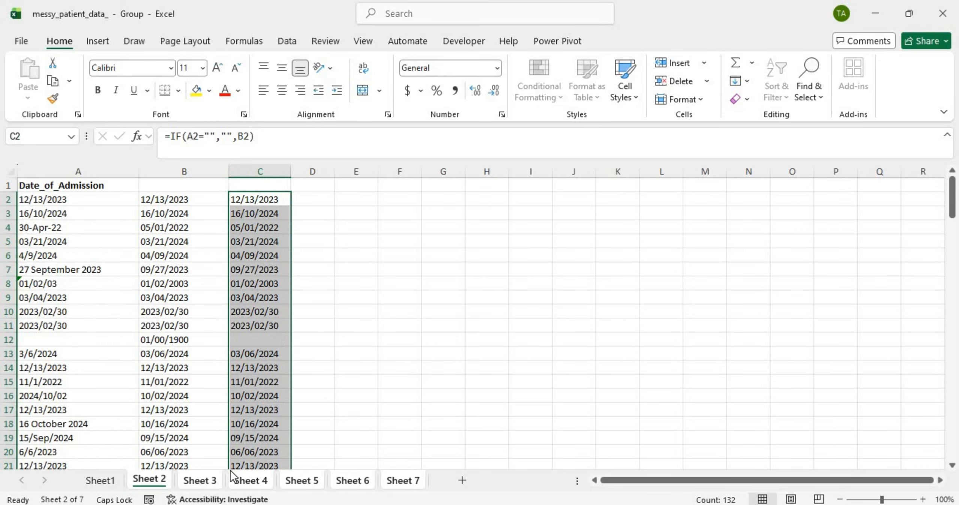
# Step: Review the column C formula results on Sheets 3, 4 and 5, then return to Sheet 2
pyautogui.click(211, 481)
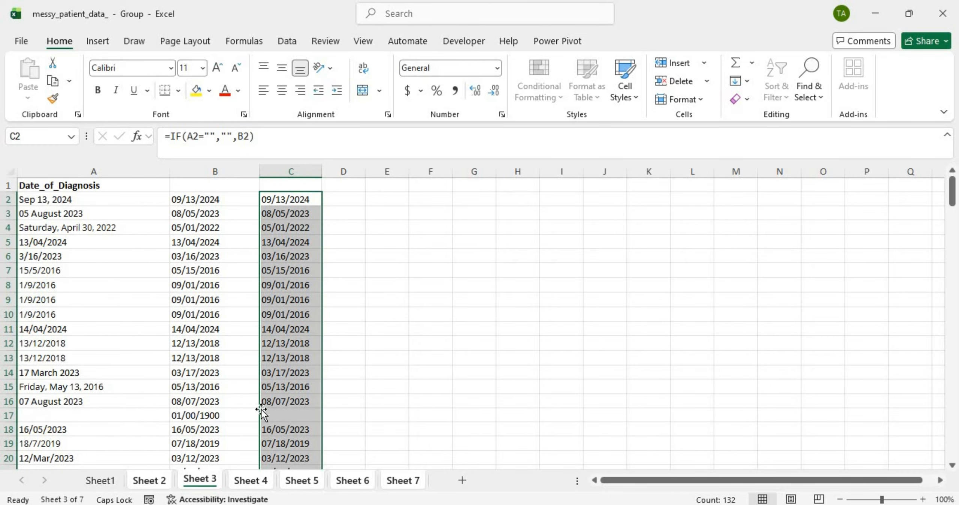
pyautogui.click(257, 472)
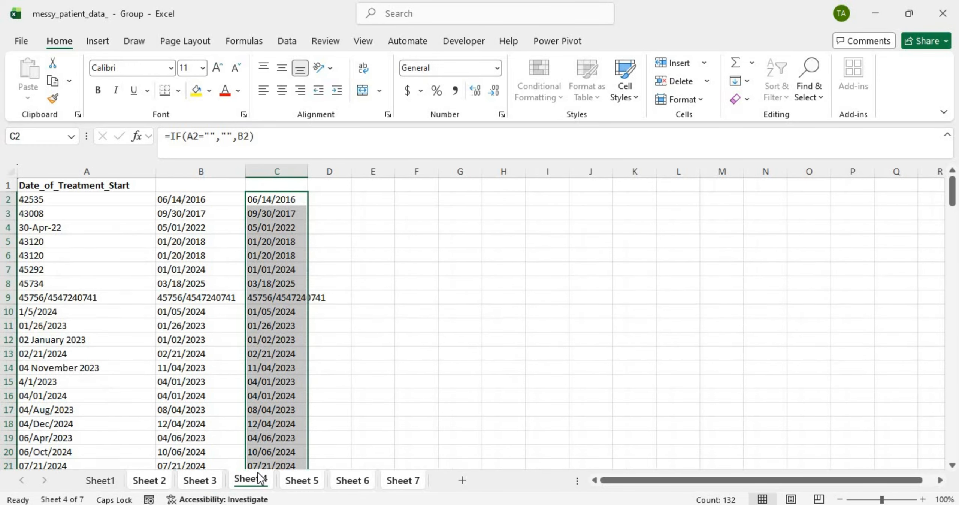
pyautogui.scroll(-15, 264, 375)
pyautogui.scroll(-20, 266, 371)
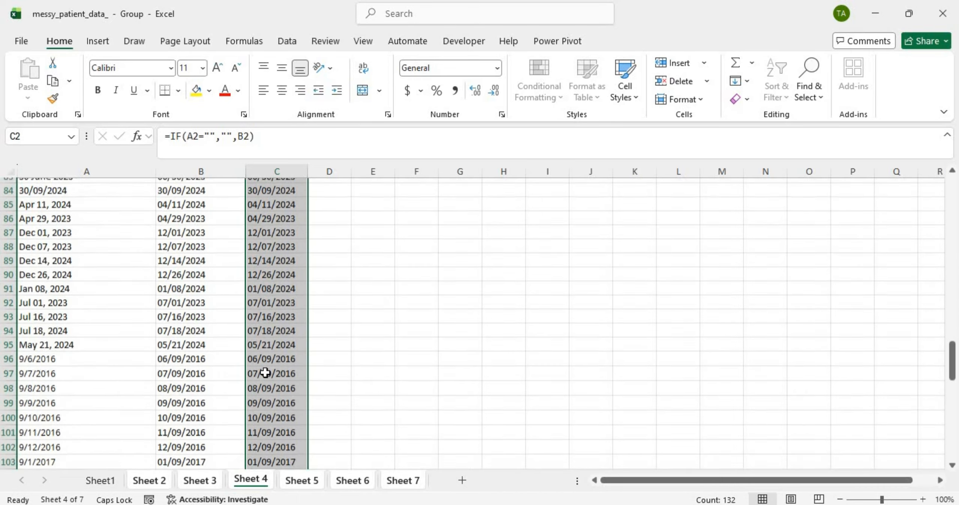
pyautogui.scroll(20, 265, 374)
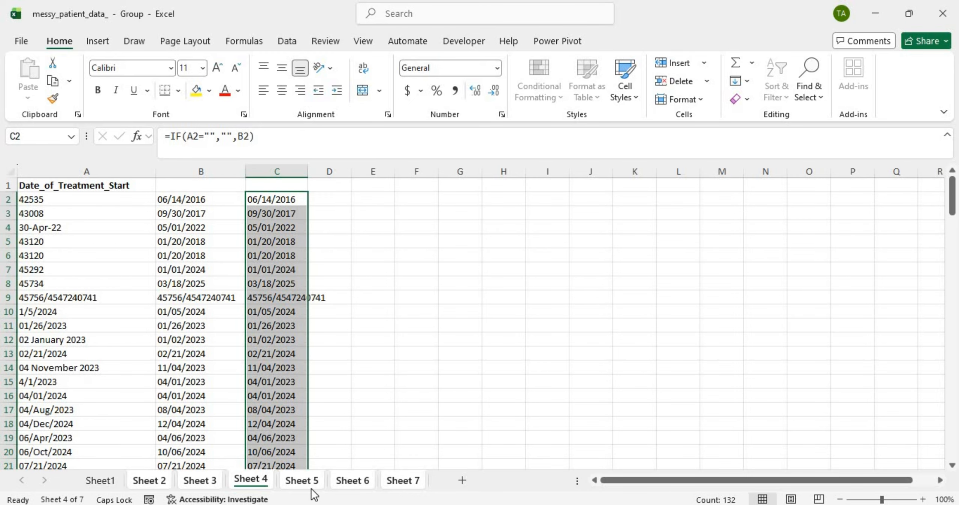
pyautogui.click(301, 480)
pyautogui.scroll(-20, 301, 369)
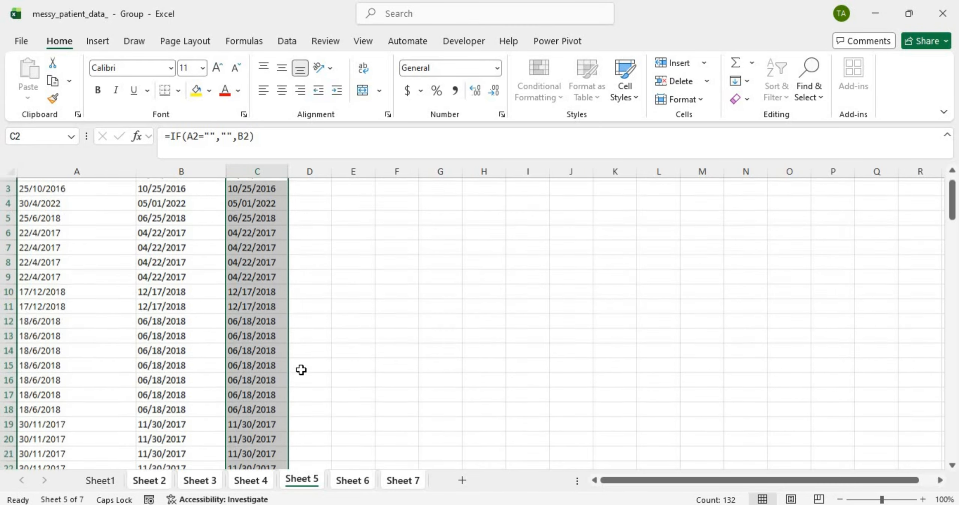
pyautogui.scroll(-20, 302, 370)
pyautogui.scroll(20, 300, 380)
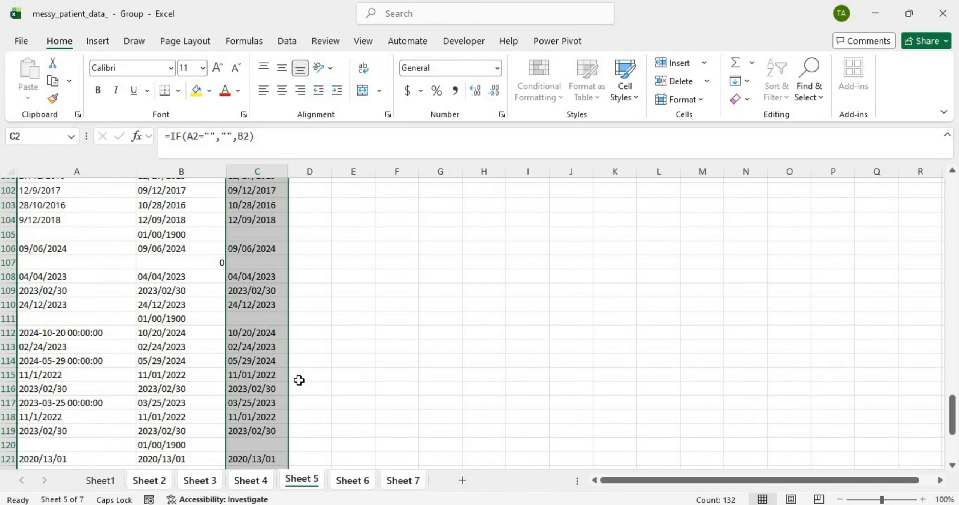
pyautogui.scroll(20, 299, 381)
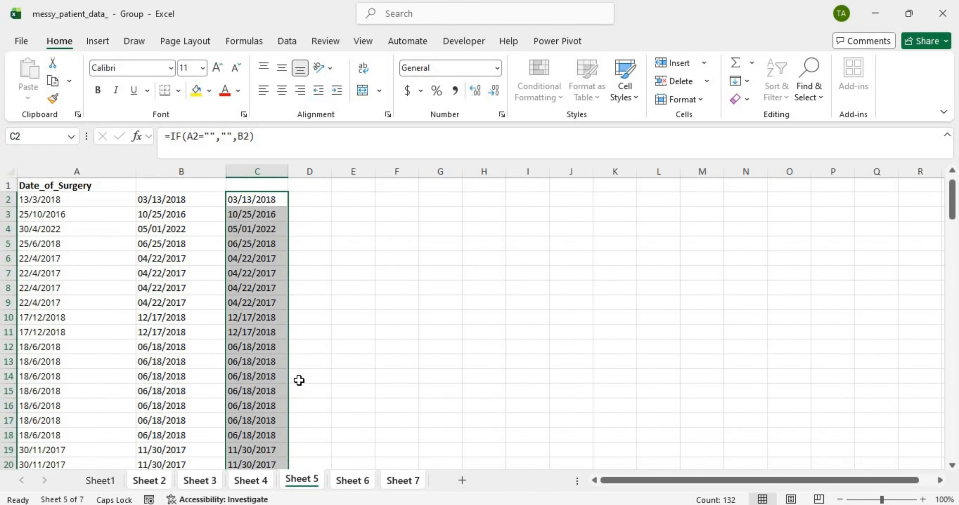
pyautogui.click(155, 480)
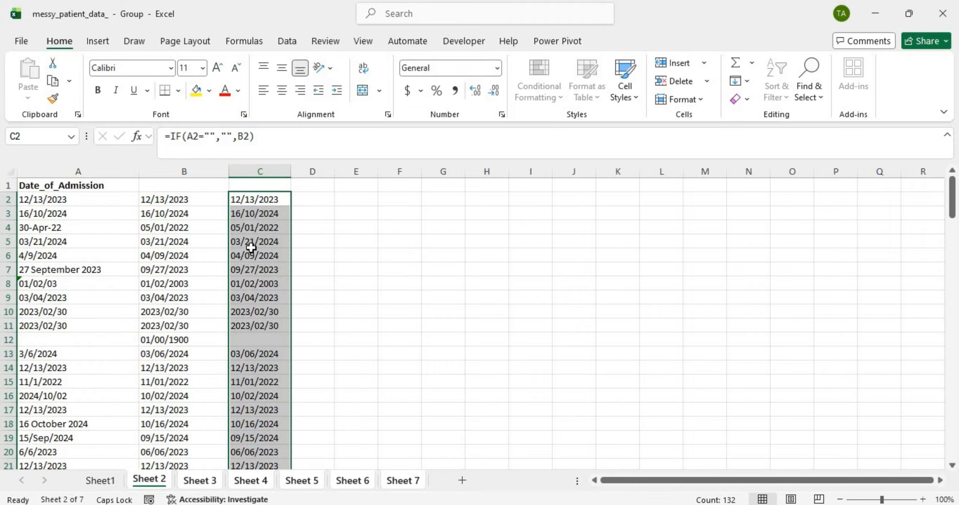
# Step: Attempt a Paste Values on column C, dismiss the invalid selection error, and check C2's formula
pyautogui.hotkey('ctrl', 'c')
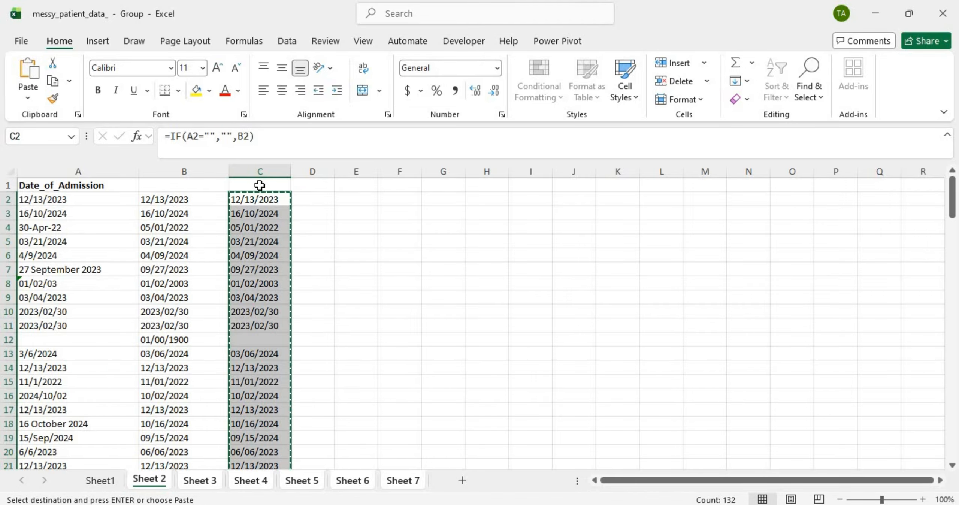
pyautogui.click(259, 185)
pyautogui.rightClick(260, 185)
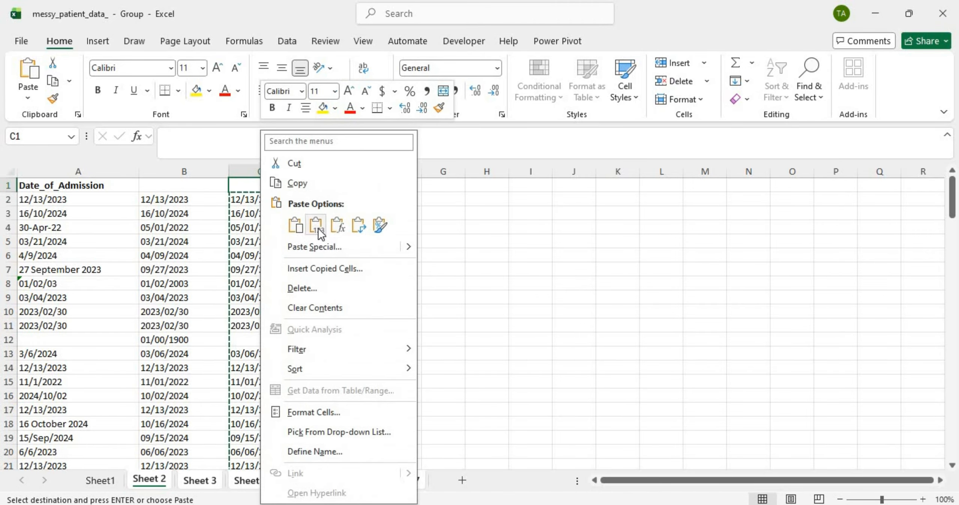
pyautogui.click(317, 228)
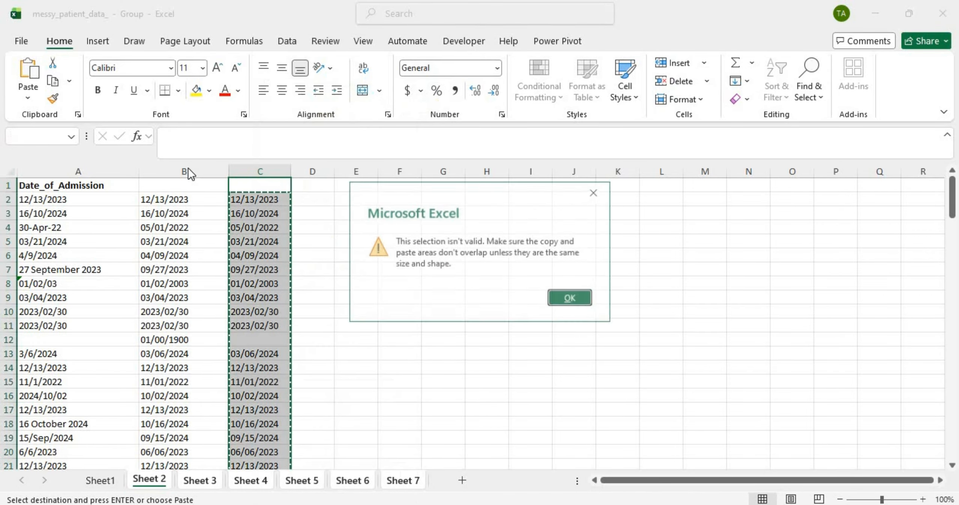
pyautogui.click(592, 198)
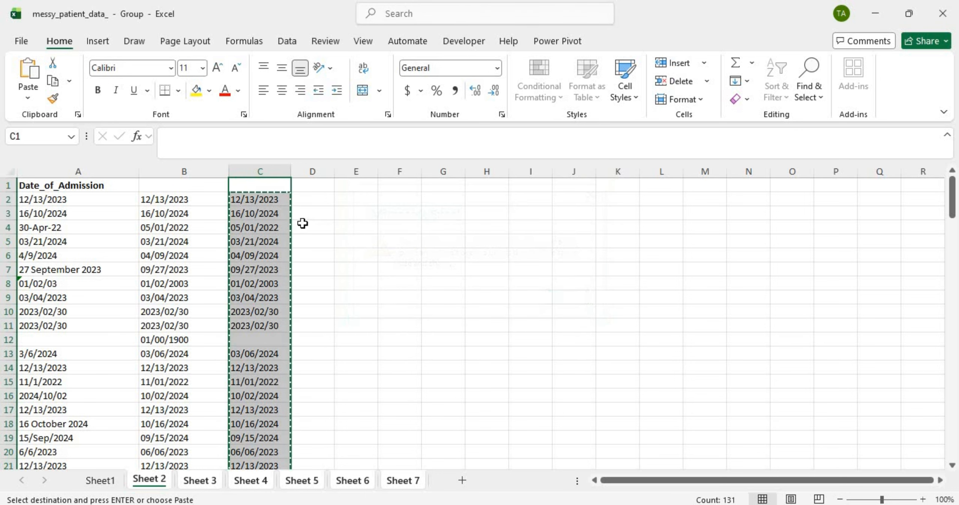
pyautogui.click(284, 202)
pyautogui.press('F2')
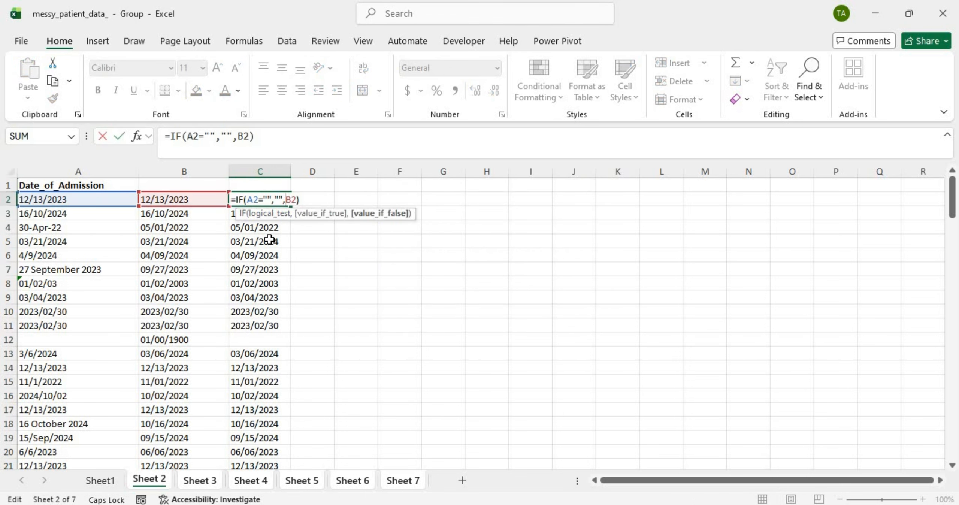
pyautogui.click(262, 213)
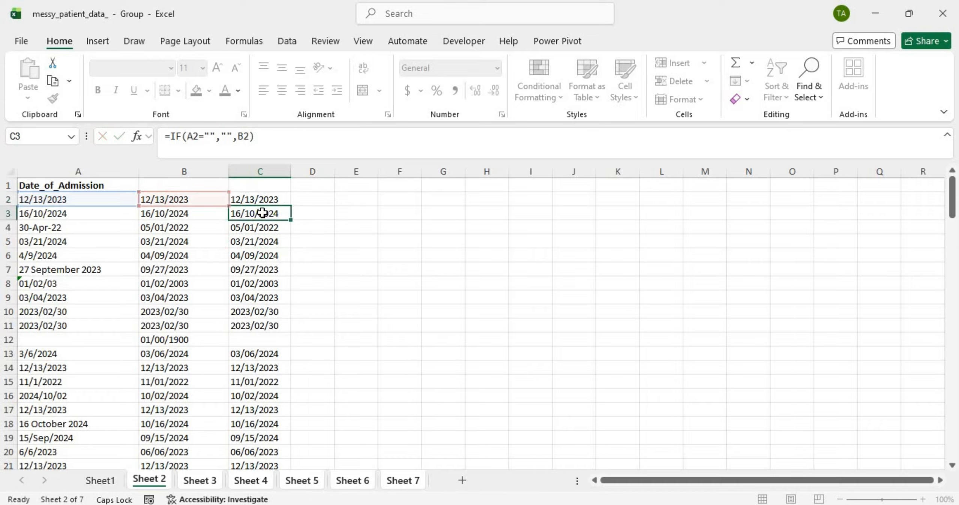
# Step: Copy all of column C and paste it back as values, confirming C6 holds a plain date
pyautogui.click(276, 184)
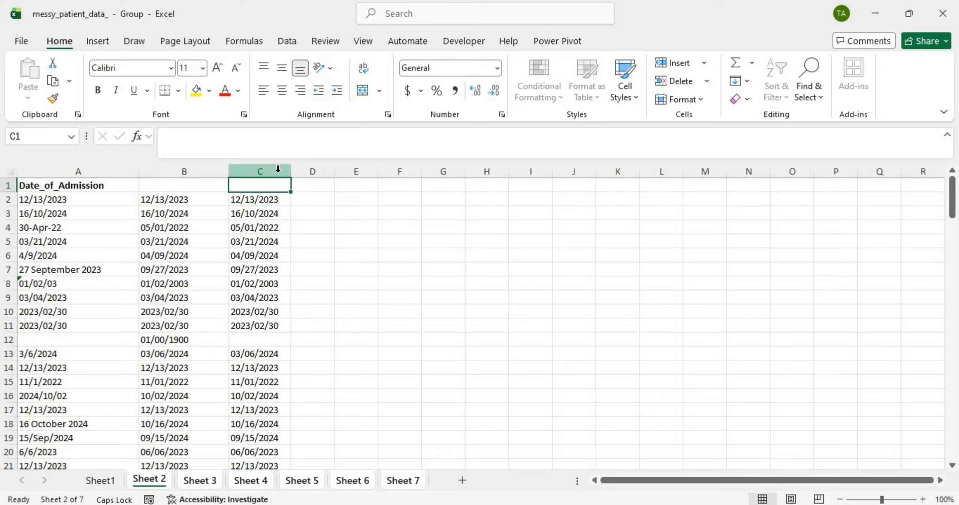
pyautogui.click(277, 170)
pyautogui.hotkey('ctrl', 'c')
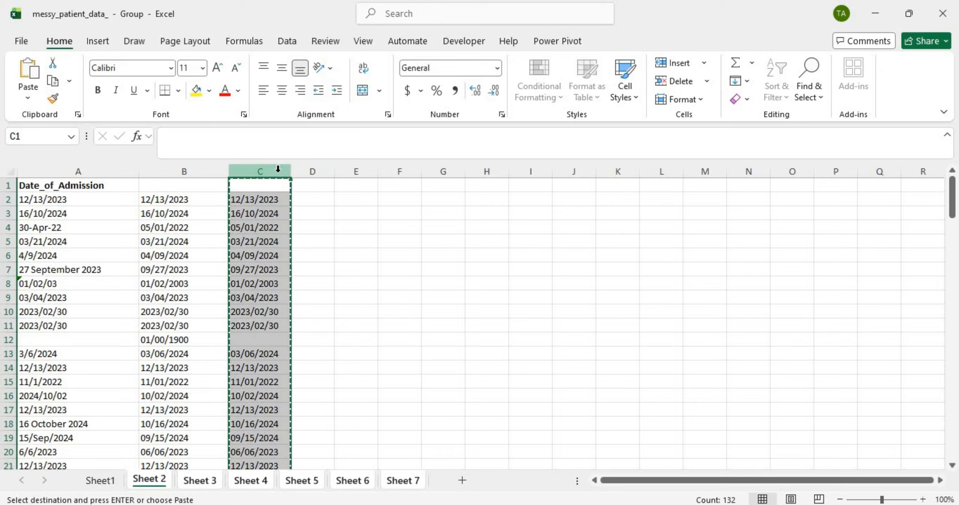
pyautogui.click(255, 182)
pyautogui.rightClick(257, 183)
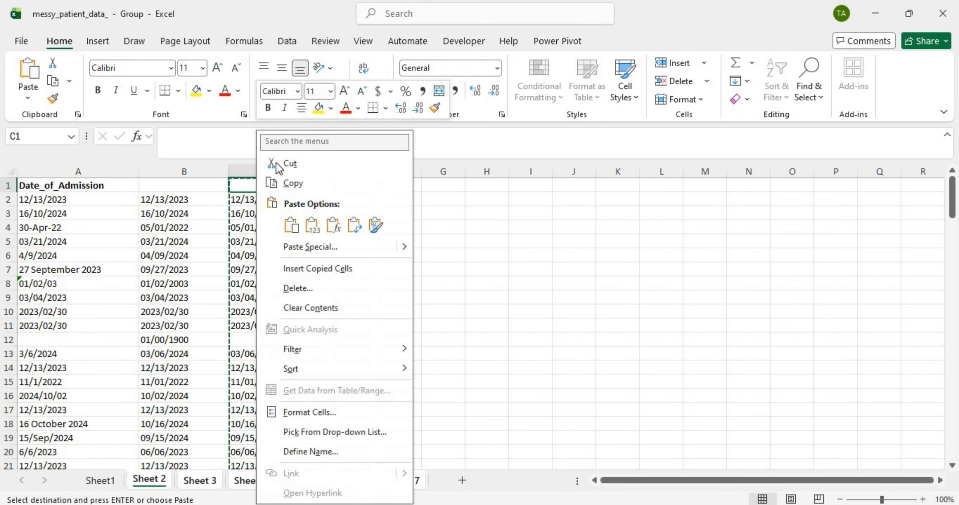
pyautogui.click(312, 225)
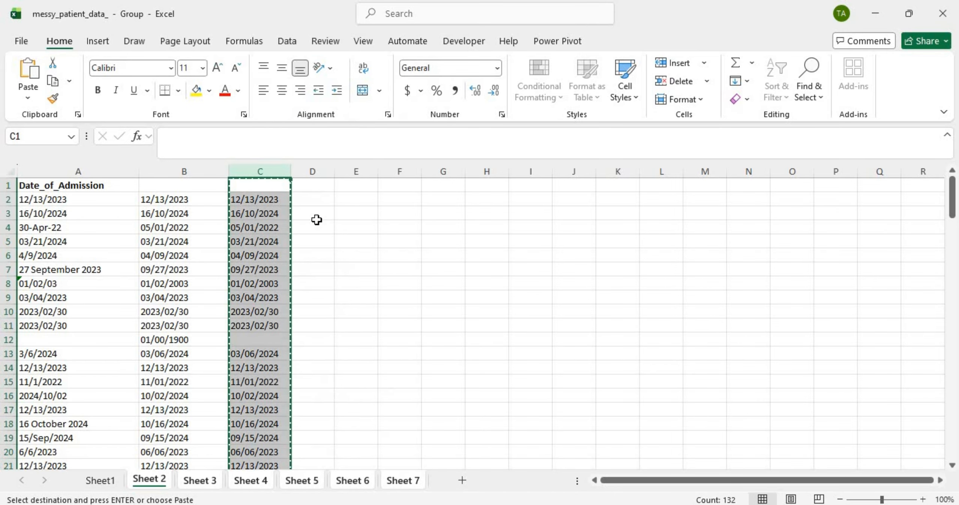
pyautogui.doubleClick(283, 258)
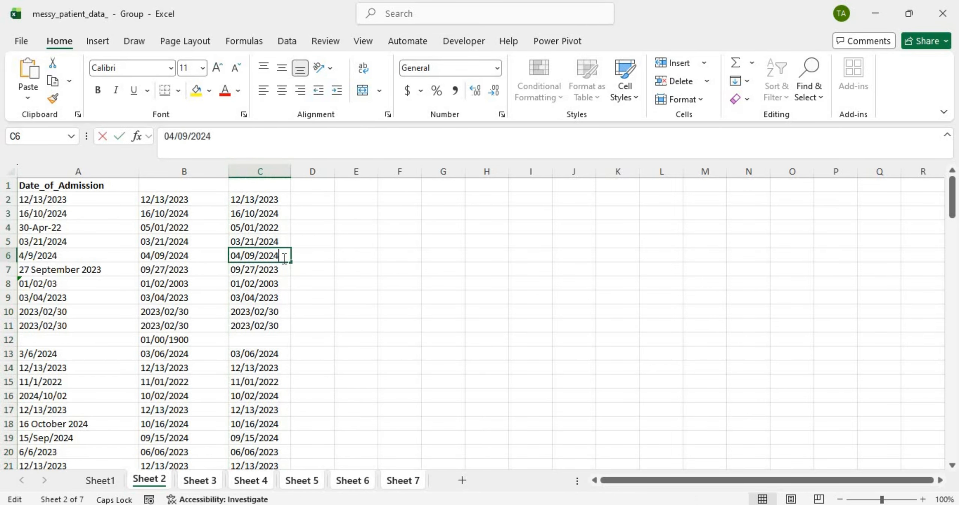
# Step: Delete the original column B so the cleaned dates shift into column B, then deselect
pyautogui.click(199, 174)
pyautogui.rightClick(199, 174)
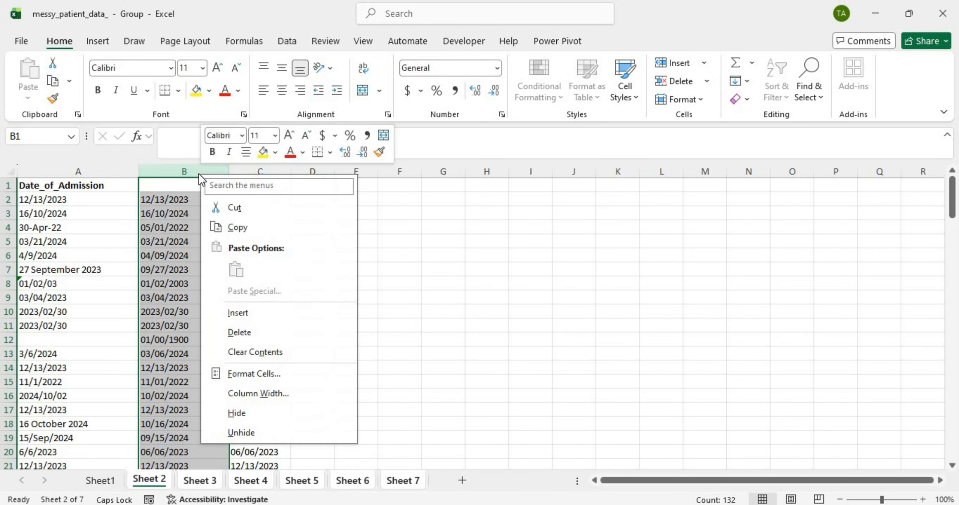
pyautogui.click(273, 331)
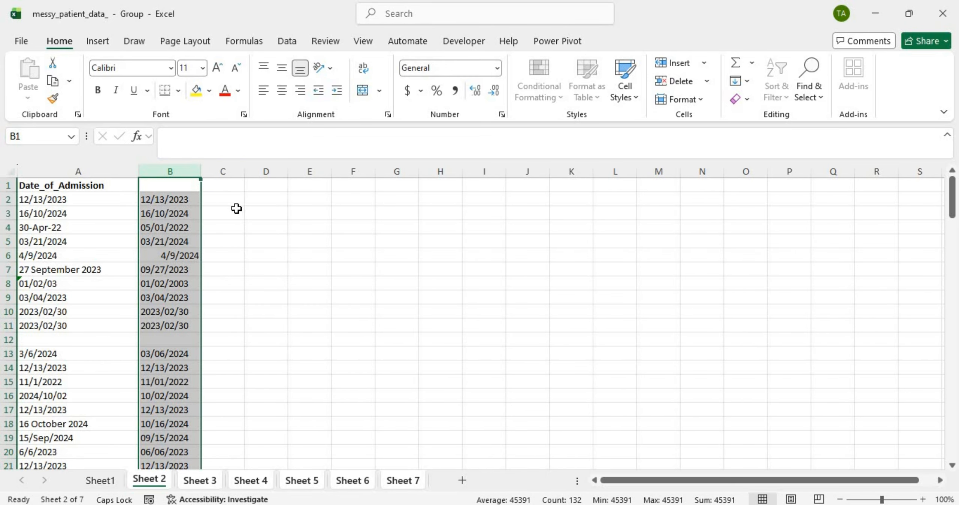
pyautogui.click(232, 204)
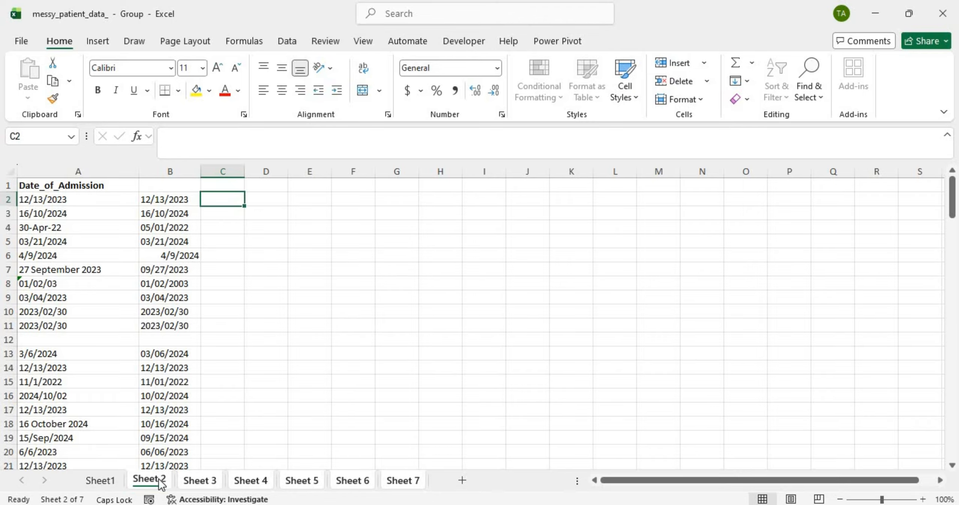
# Step: Ungroup the sheets via the Sheet 2 tab and scroll through column B's cleaned dates
pyautogui.click(148, 478)
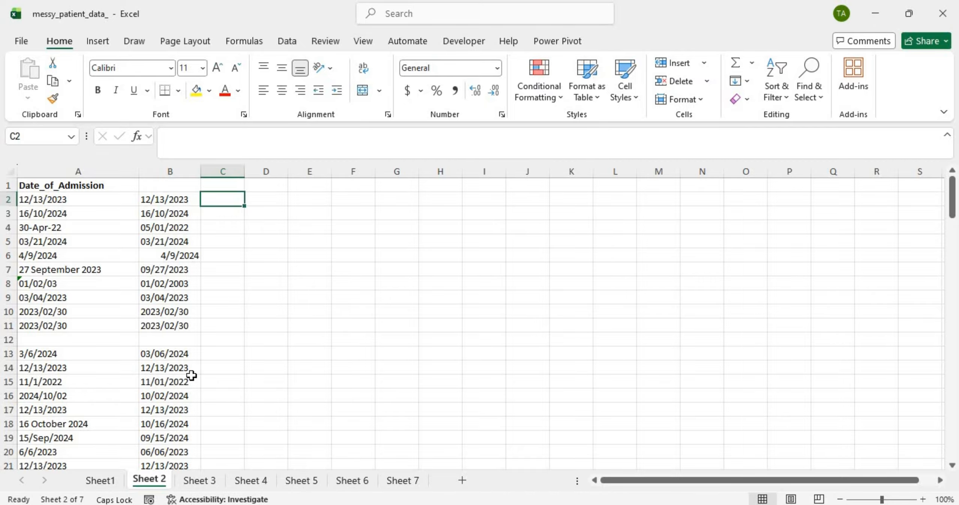
pyautogui.scroll(-20, 192, 376)
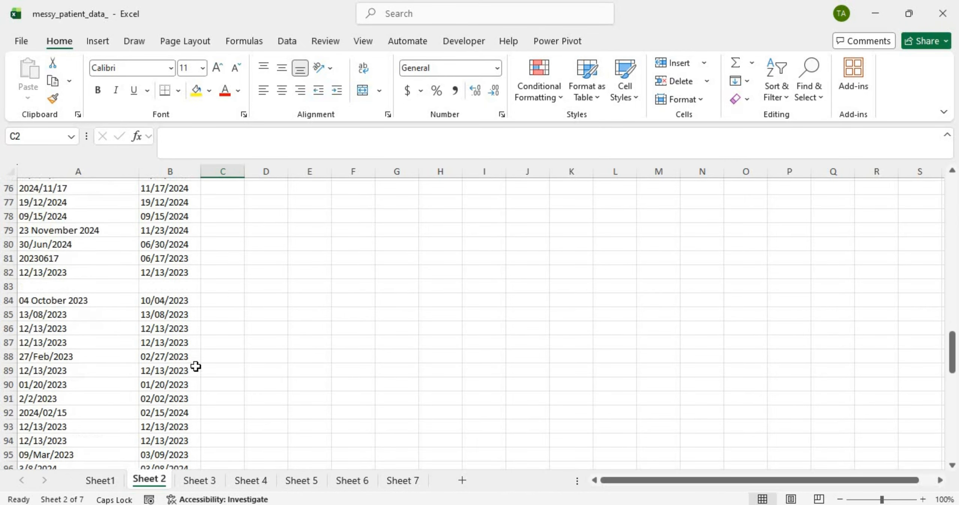
pyautogui.scroll(-12, 198, 357)
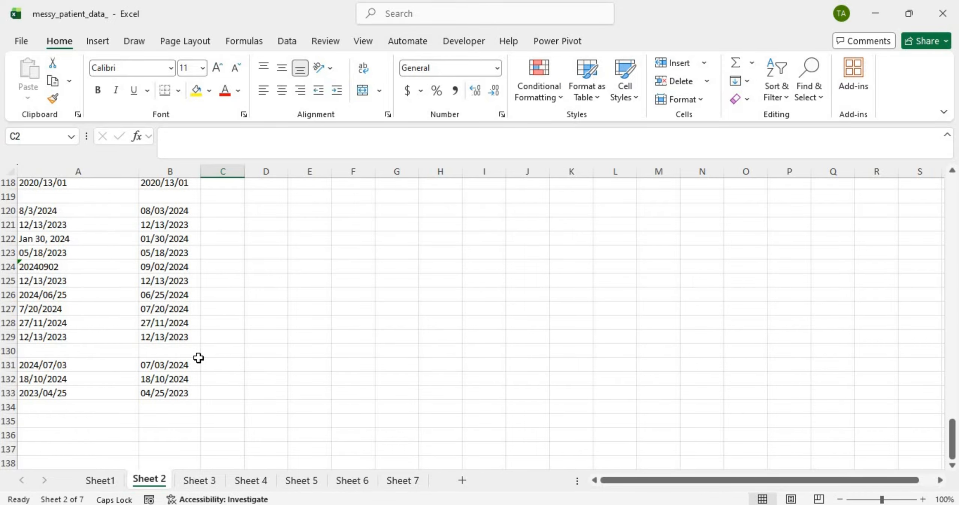
pyautogui.scroll(20, 198, 357)
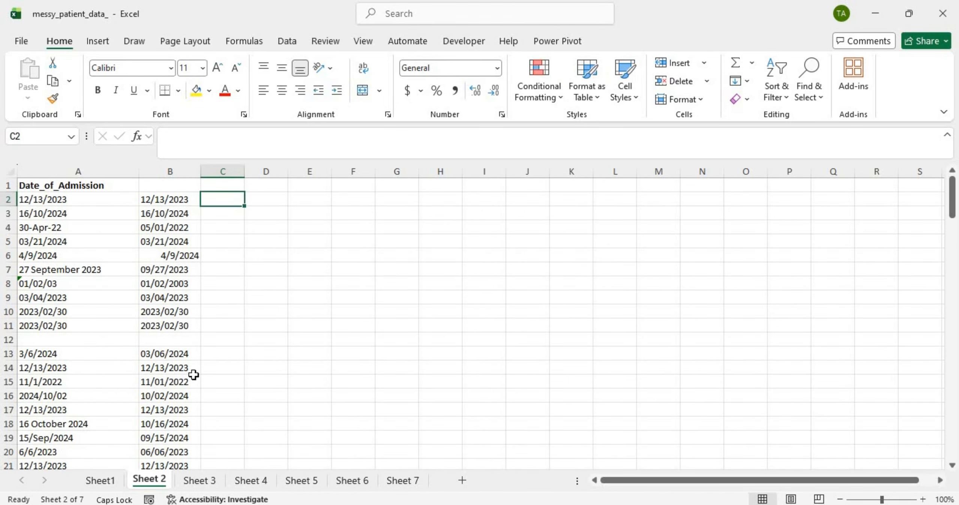
# Step: Switch to Sheet 3 and inspect B40's unconverted '12th of Dec/ 2019' entry
pyautogui.click(199, 481)
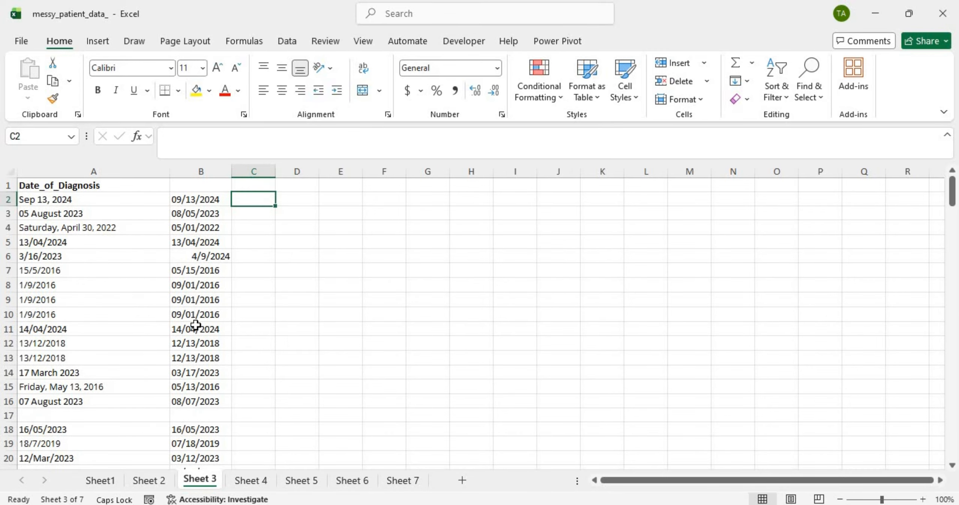
pyautogui.scroll(-15, 196, 322)
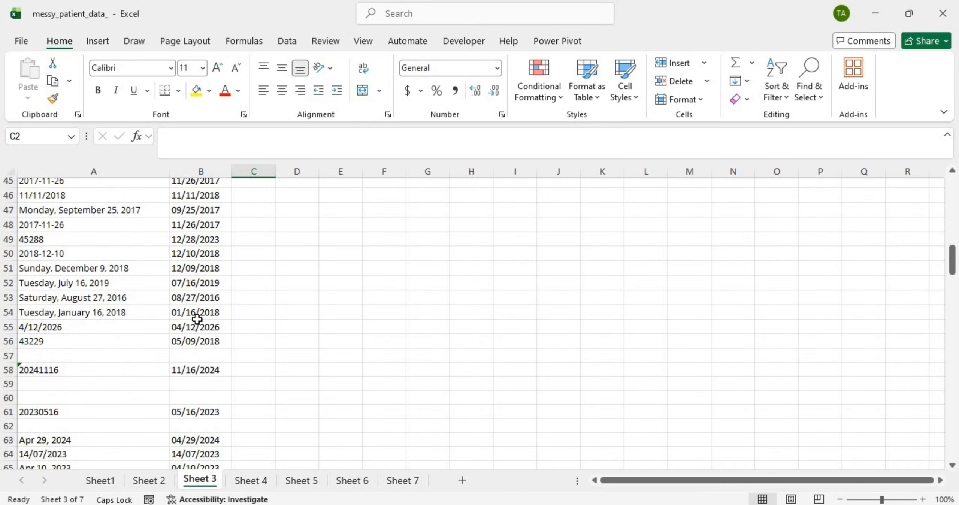
pyautogui.scroll(3, 197, 319)
pyautogui.click(212, 240)
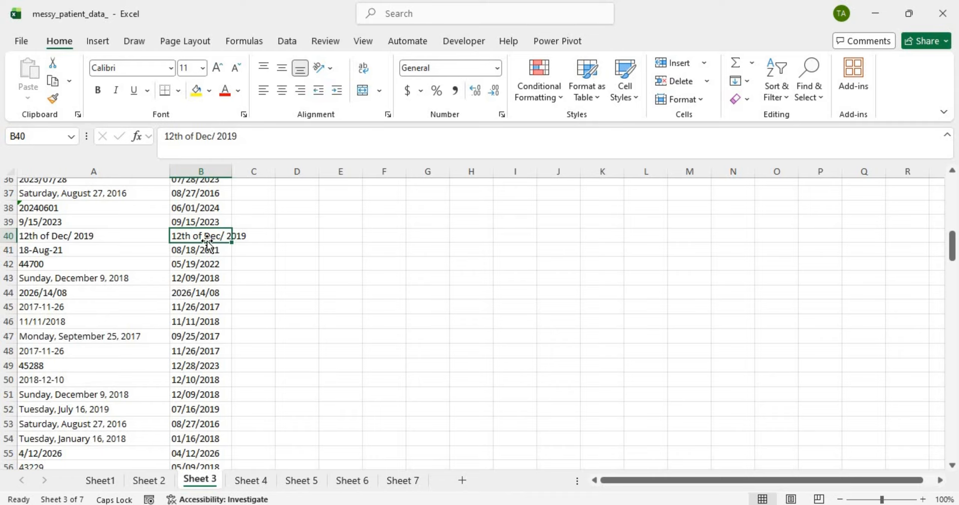
pyautogui.click(471, 249)
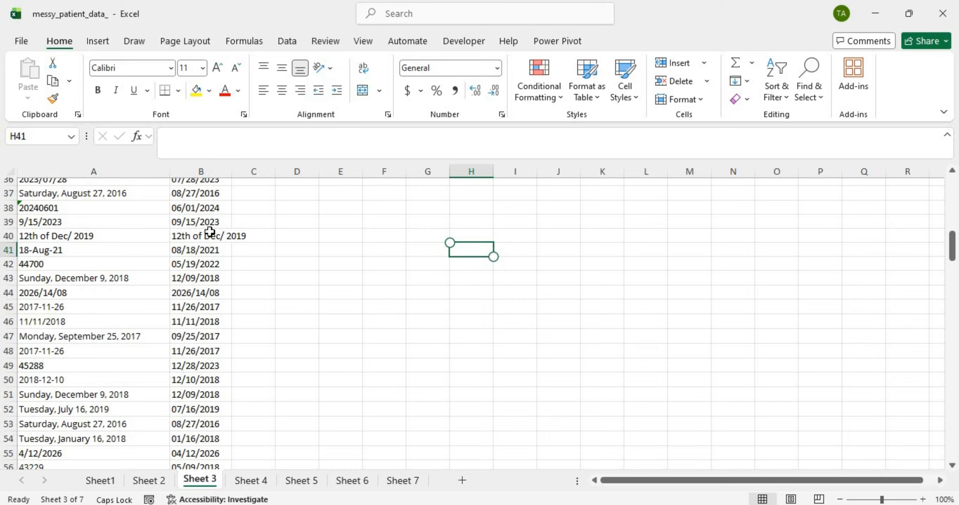
pyautogui.click(209, 232)
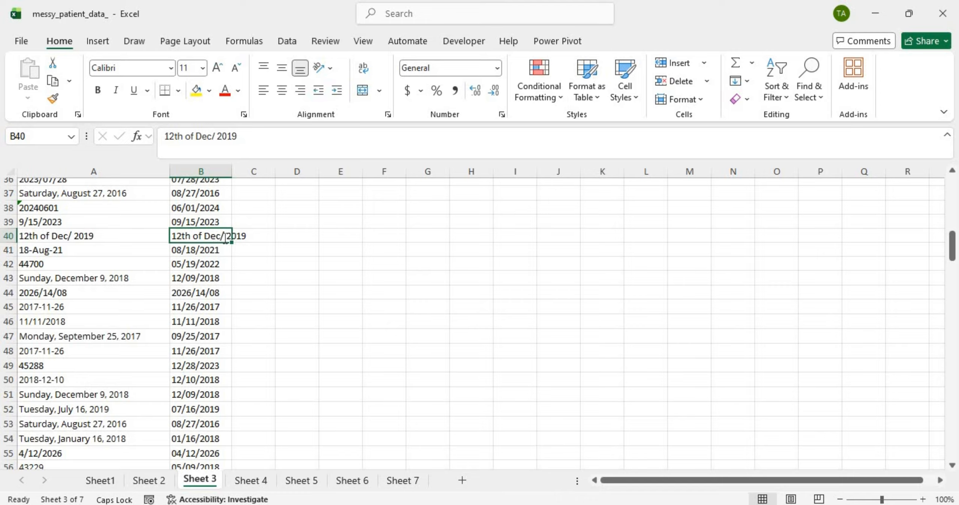
# Step: Correct Sheet 3's malformed B40 entry to 12/12/2019
pyautogui.doubleClick(224, 242)
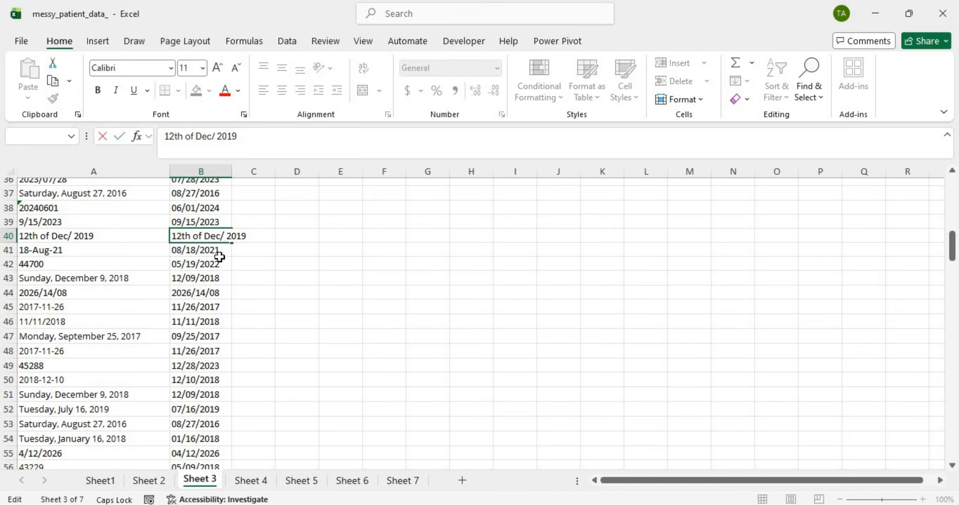
pyautogui.press('BackSpace')
pyautogui.press('BackSpace')
pyautogui.press('BackSpace')
pyautogui.press('BackSpace')
pyautogui.press('BackSpace')
pyautogui.press('BackSpace')
pyautogui.press('BackSpace')
pyautogui.press('BackSpace')
pyautogui.press('BackSpace')
pyautogui.press('BackSpace')
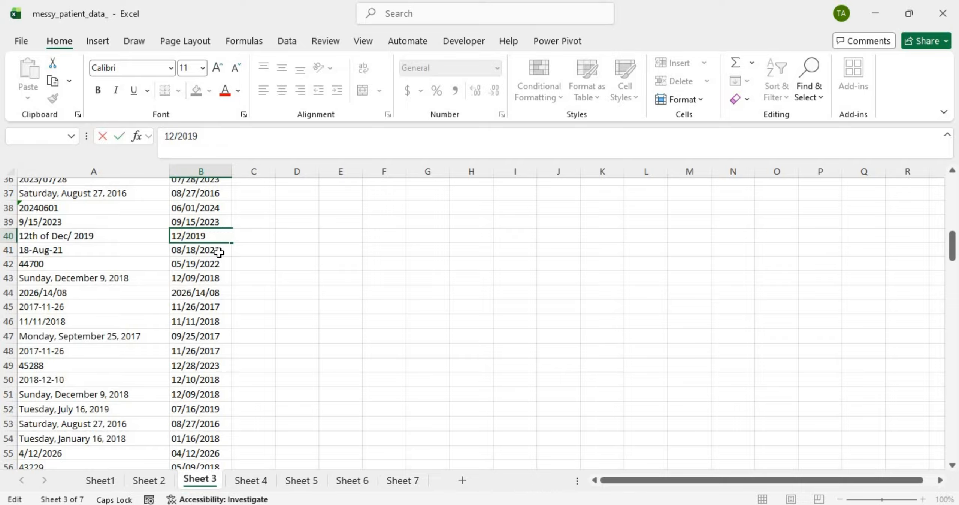
pyautogui.write('/12')
pyautogui.press('Return')
# Step: Look over Sheet 3's dates, then move to Sheet 4's treatment start dates
pyautogui.scroll(-16, 212, 328)
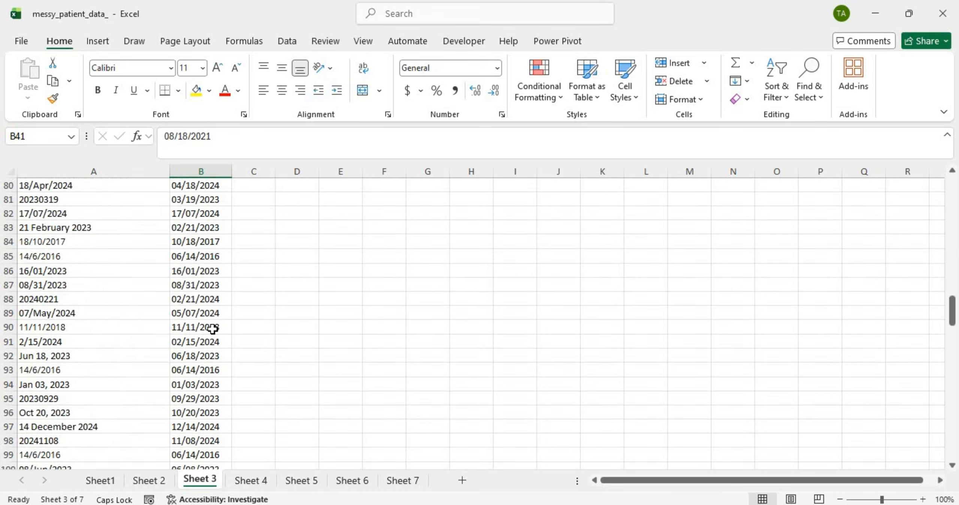
pyautogui.scroll(-20, 212, 329)
pyautogui.scroll(16, 213, 329)
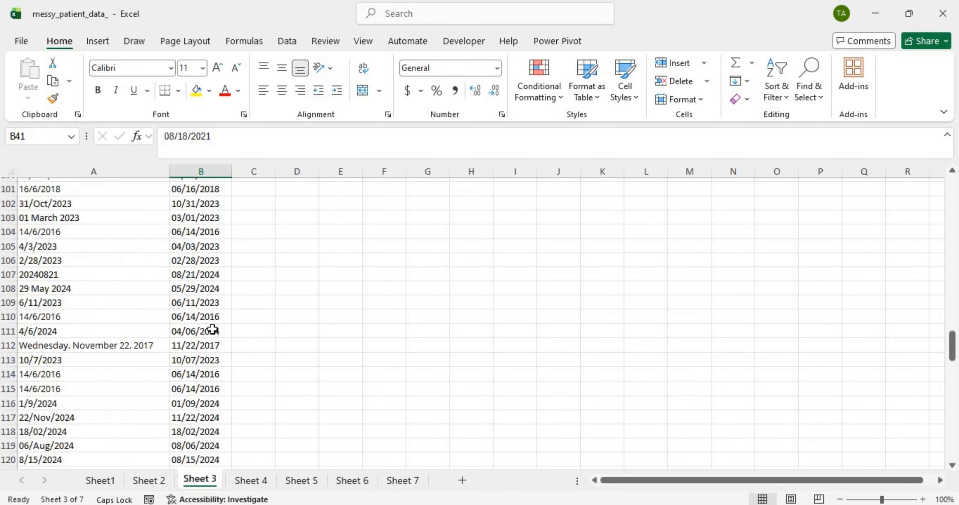
pyautogui.scroll(20, 212, 328)
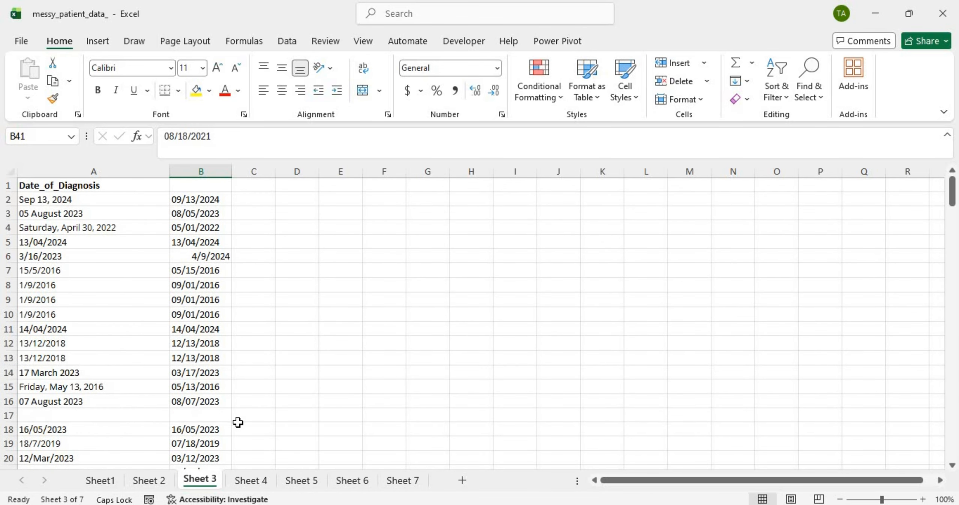
pyautogui.click(250, 483)
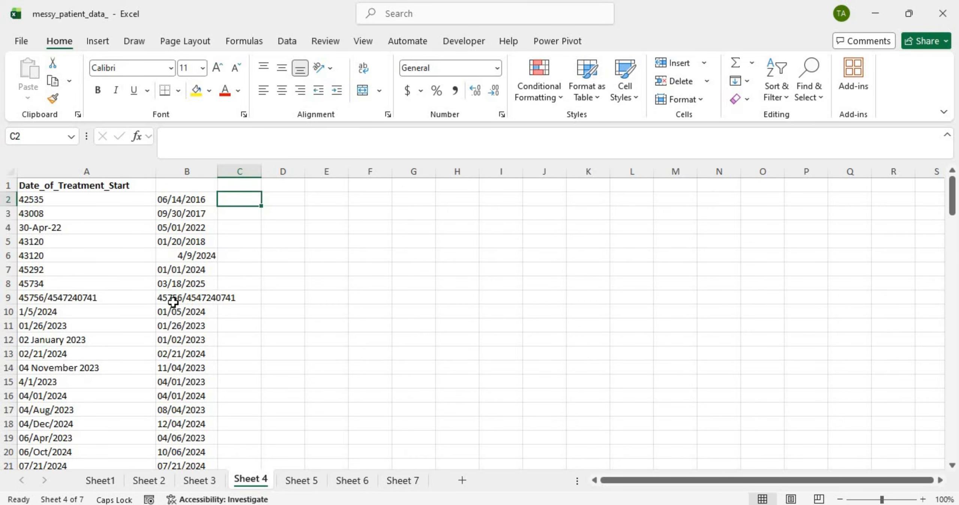
pyautogui.click(107, 298)
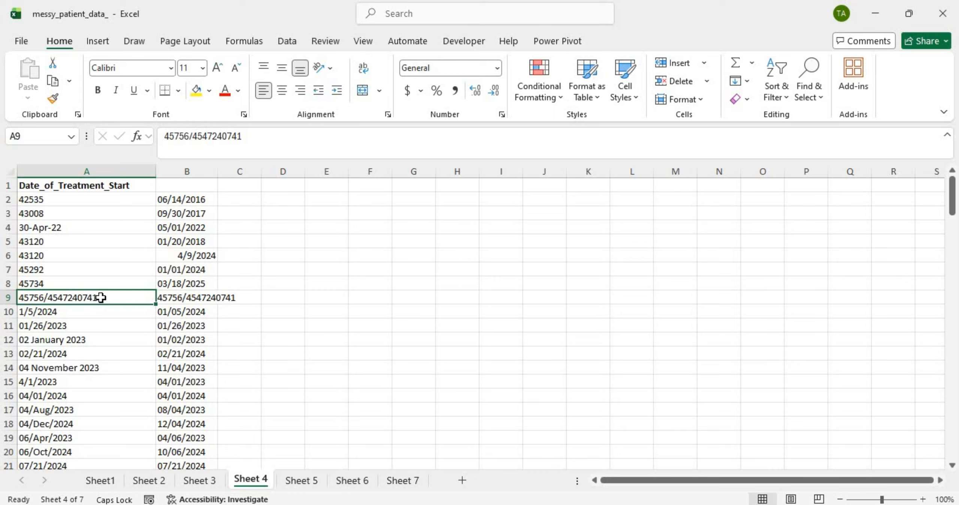
pyautogui.doubleClick(101, 297)
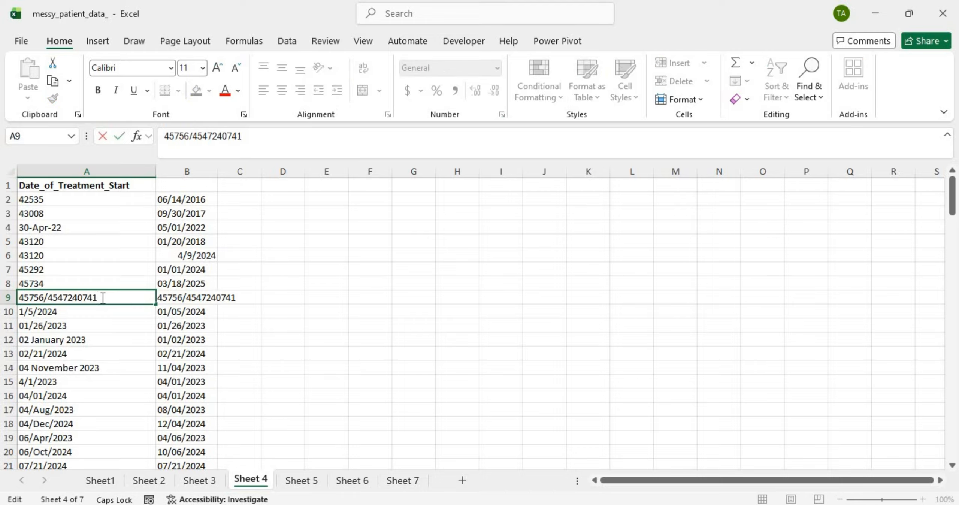
pyautogui.moveTo(98, 297); pyautogui.dragTo(44, 288)
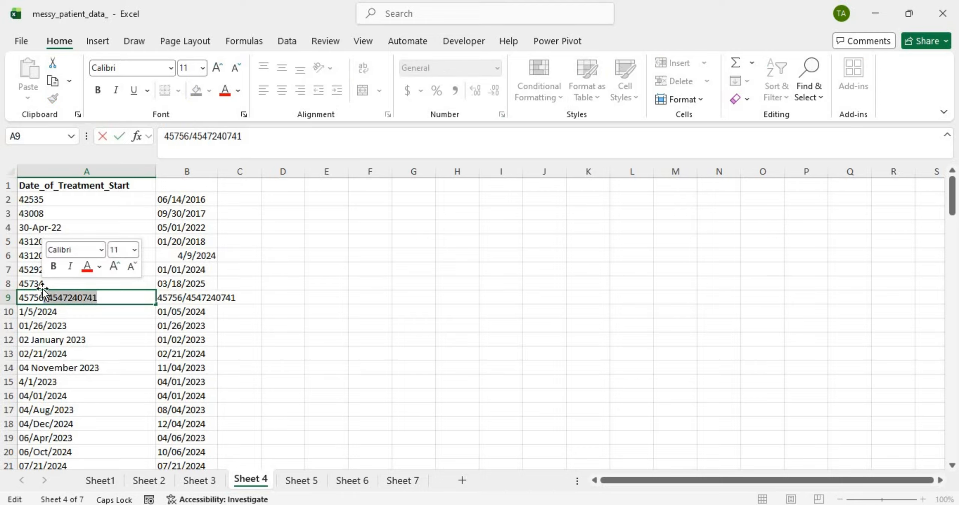
pyautogui.press('BackSpace')
pyautogui.press('Return')
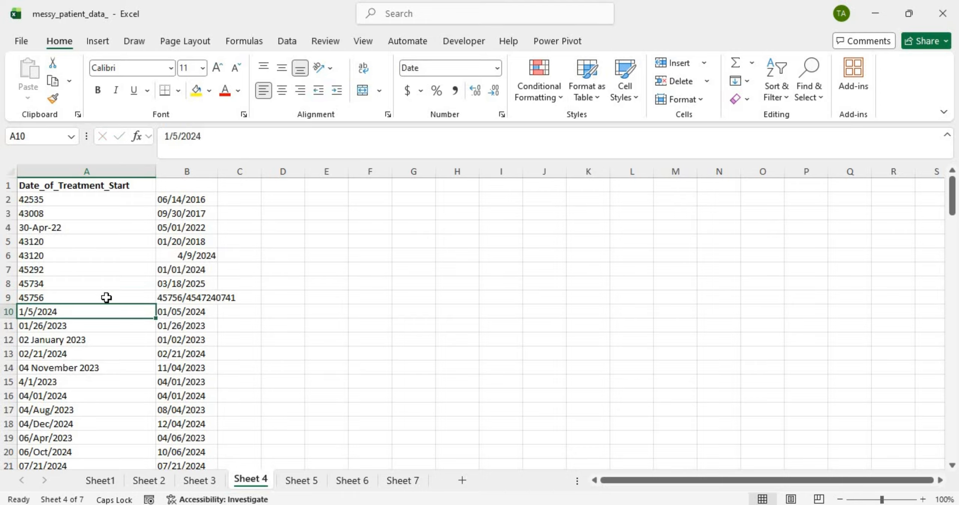
pyautogui.doubleClick(193, 294)
pyautogui.moveTo(183, 297); pyautogui.dragTo(269, 303)
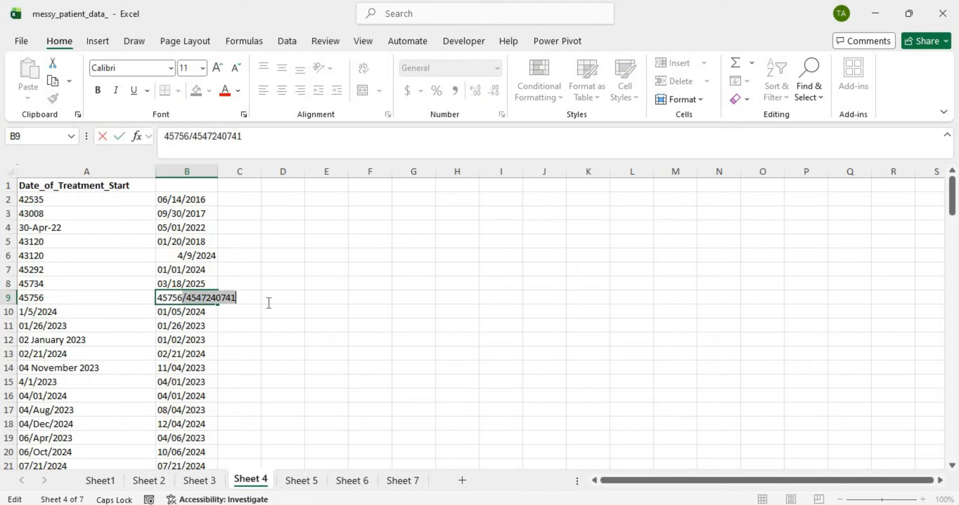
pyautogui.press('BackSpace')
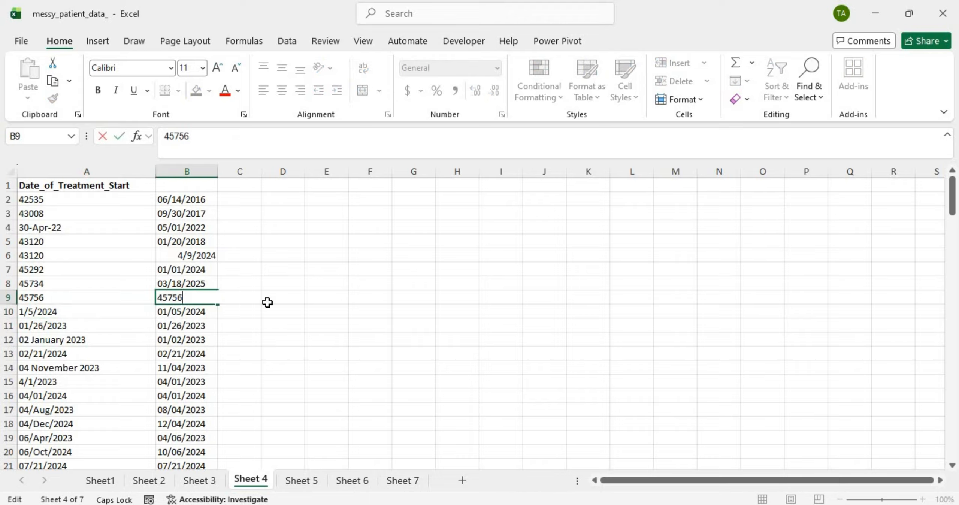
pyautogui.press('Return')
pyautogui.click(198, 298)
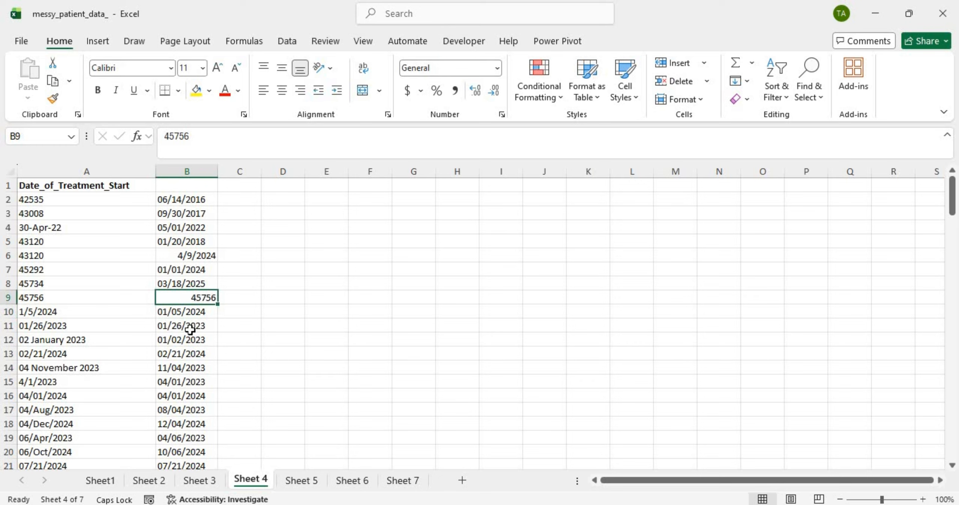
# Step: After checking column B's converted dates, apply Short Date to B9 so 45756 shows 4/9/2025
pyautogui.moveTo(191, 325); pyautogui.dragTo(206, 391)
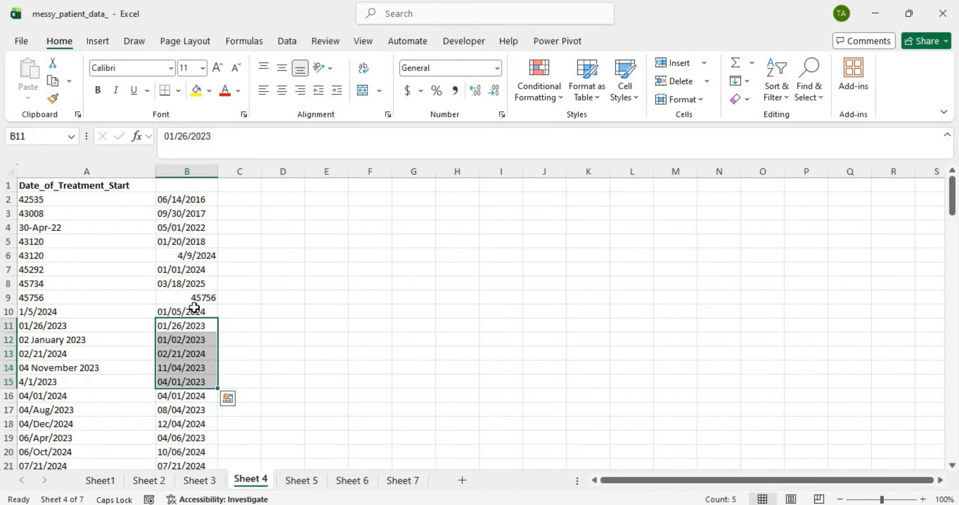
pyautogui.hotkey('ctrl', 'Down')
pyautogui.scroll(20, 183, 299)
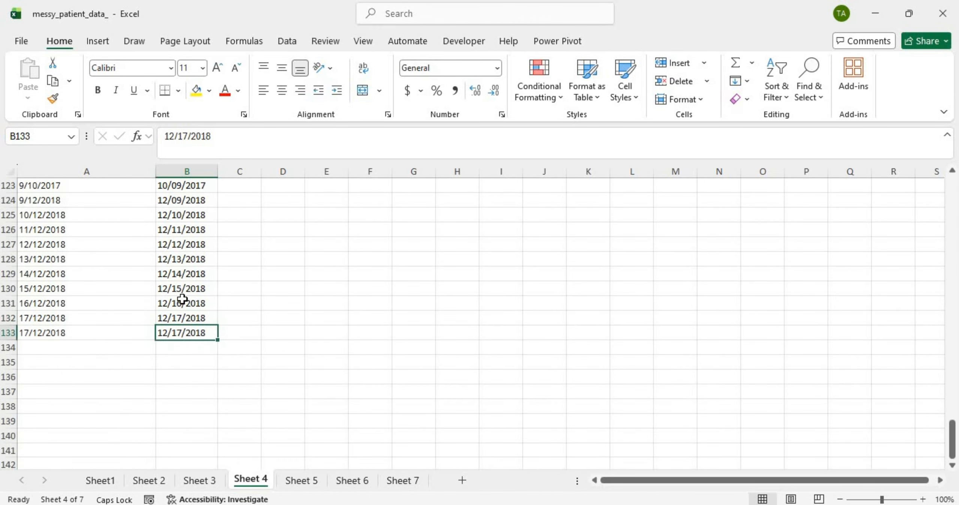
pyautogui.rightClick(183, 325)
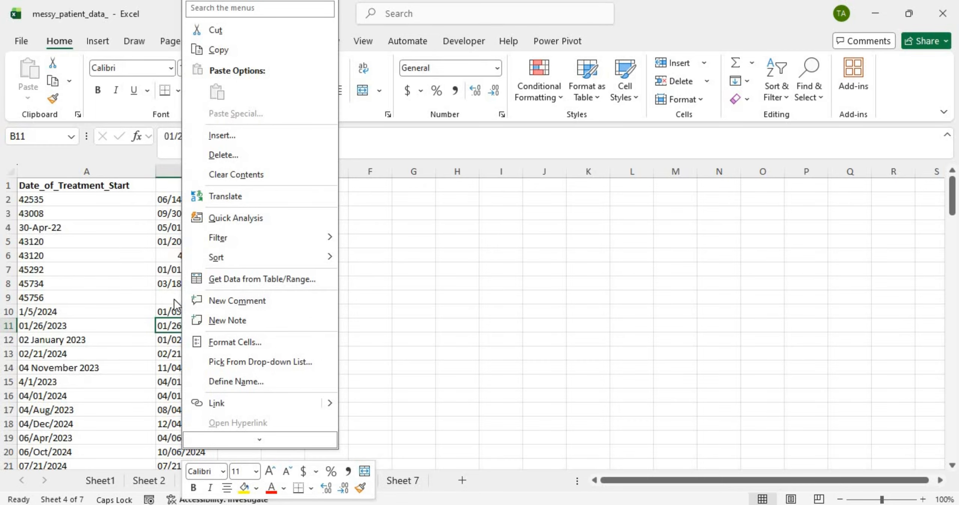
pyautogui.click(175, 297)
pyautogui.doubleClick(174, 298)
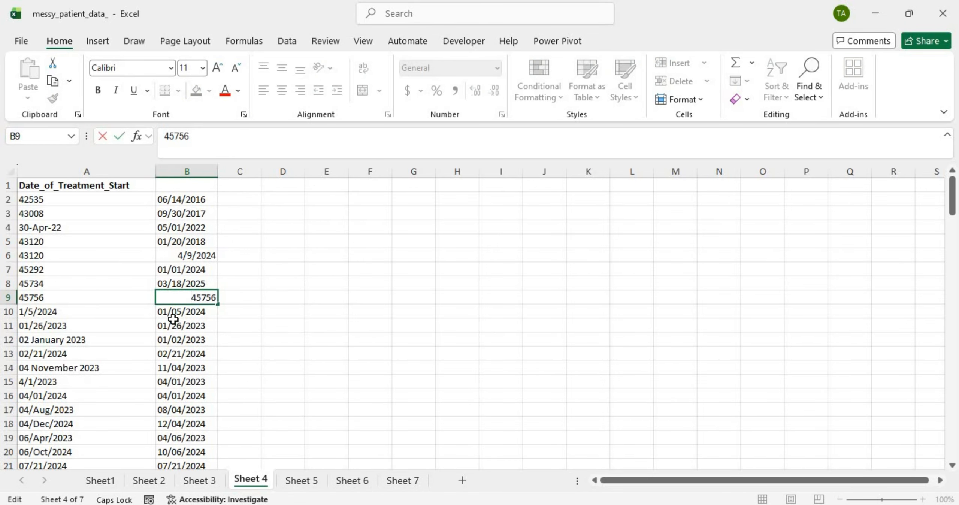
pyautogui.click(175, 323)
pyautogui.click(189, 300)
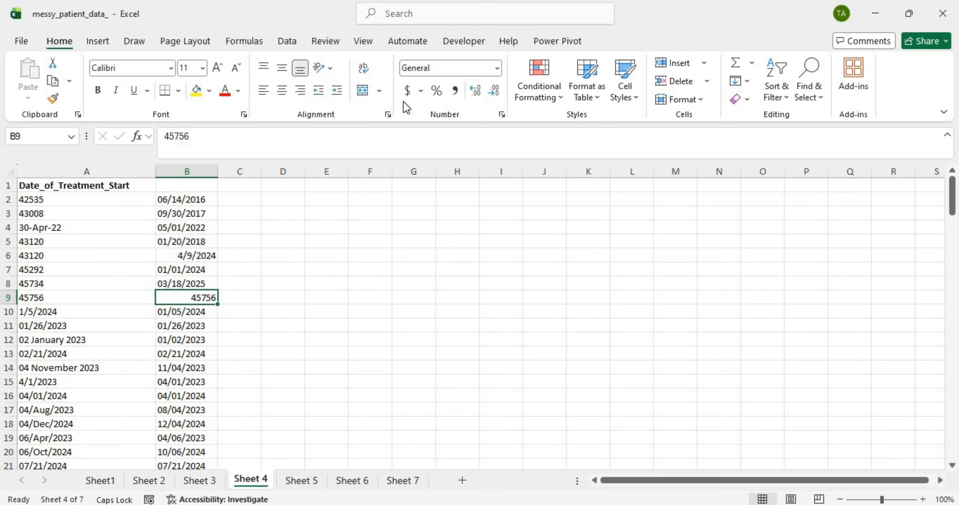
pyautogui.click(497, 67)
pyautogui.click(462, 240)
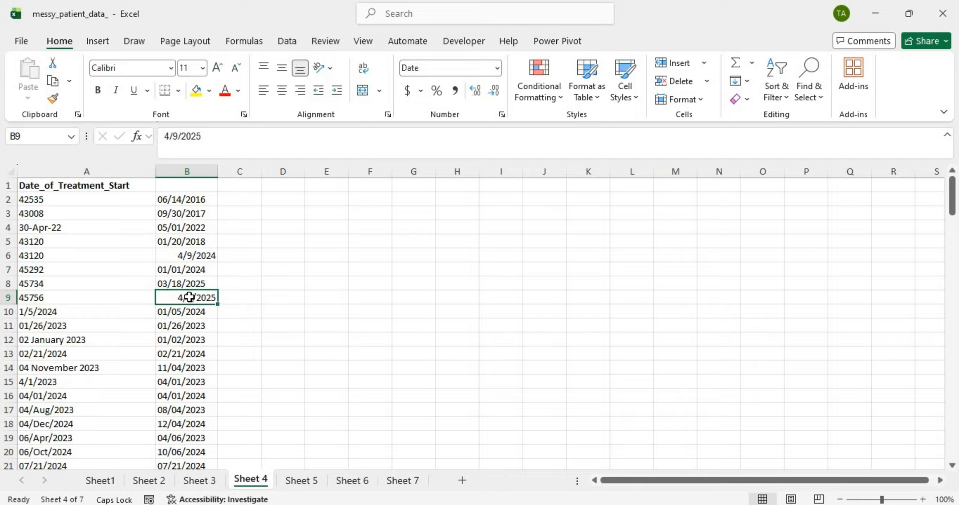
pyautogui.hotkey('ctrl', 'shift', '~')
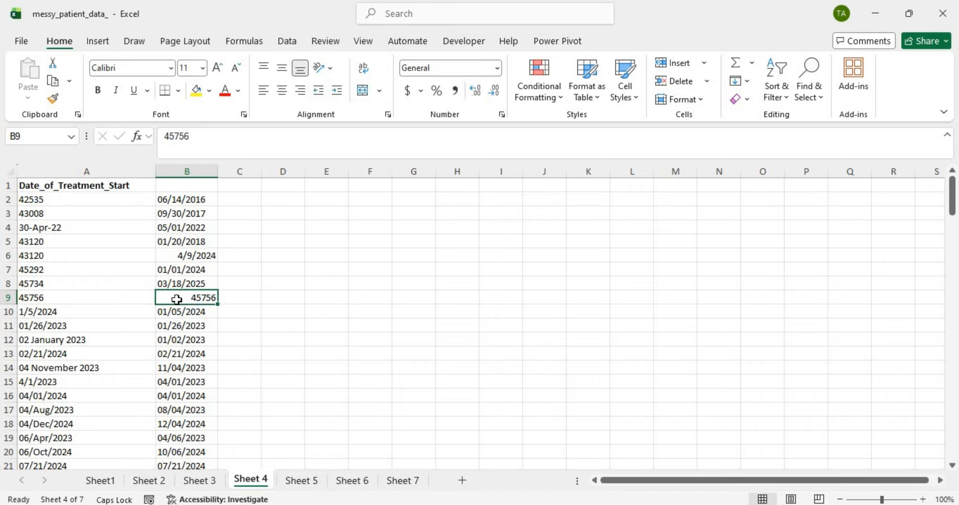
pyautogui.doubleClick(178, 297)
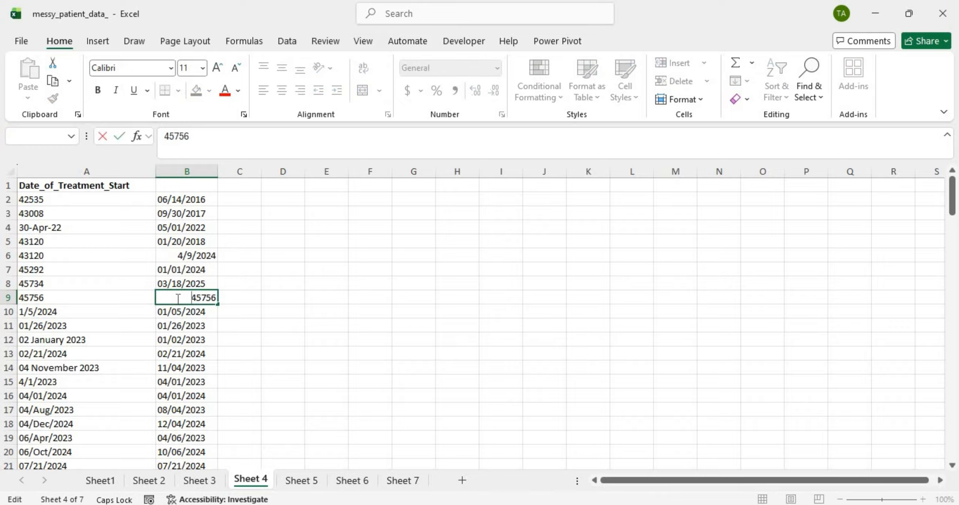
pyautogui.write('=T')
pyautogui.write('EXT')
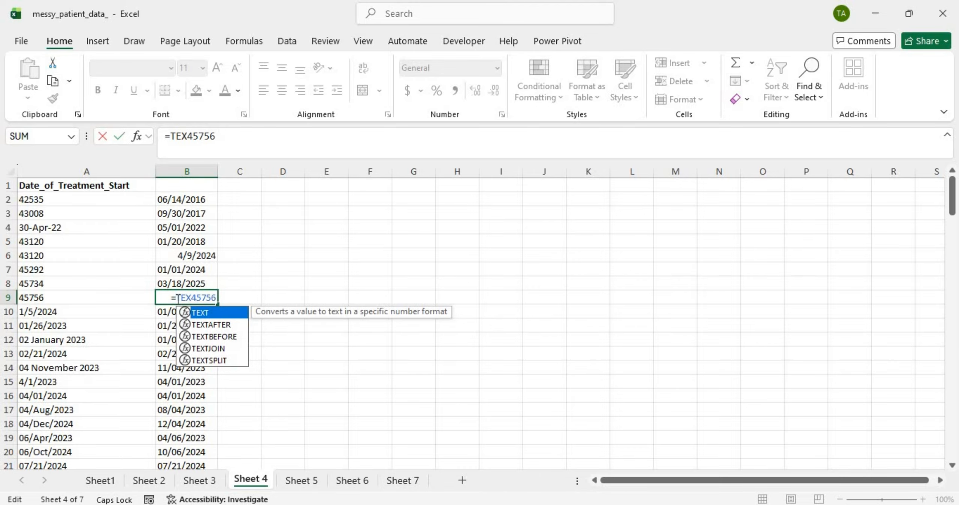
pyautogui.write('(45756')
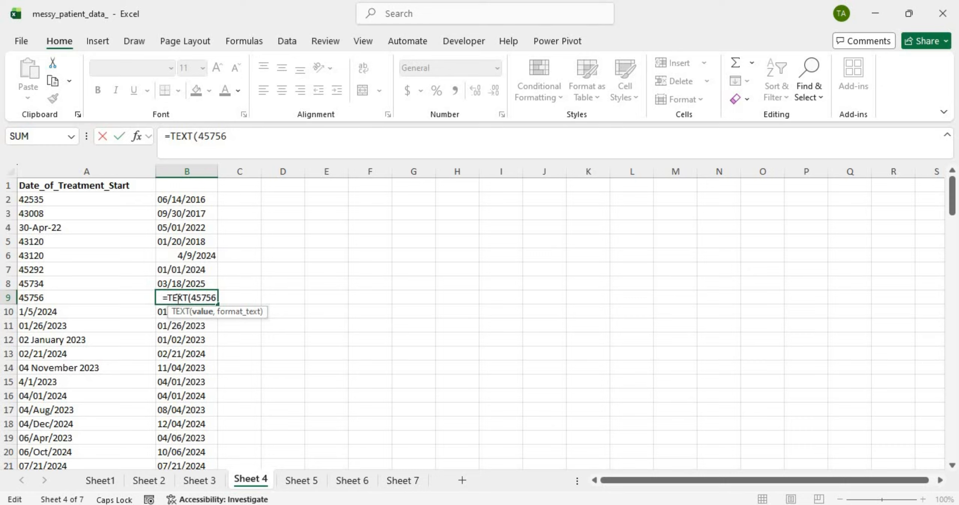
pyautogui.write(',')
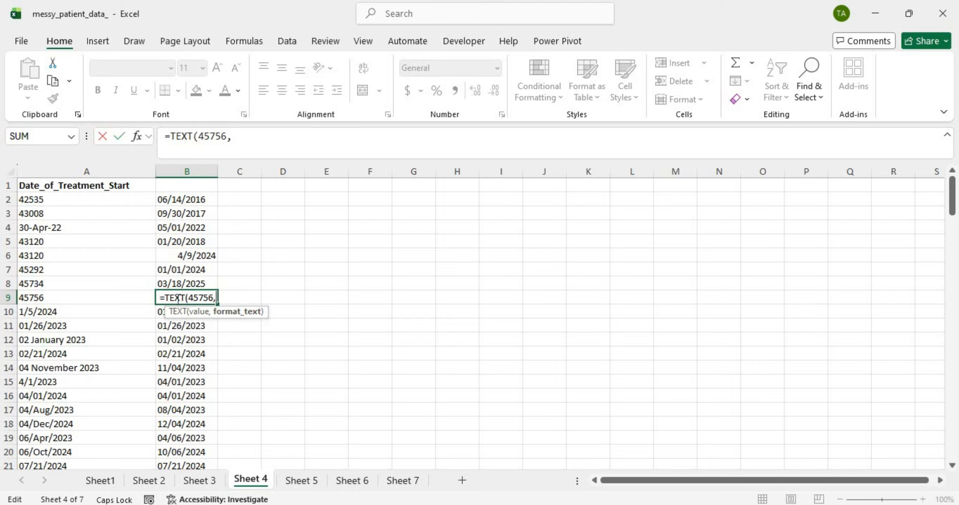
pyautogui.write('"MM')
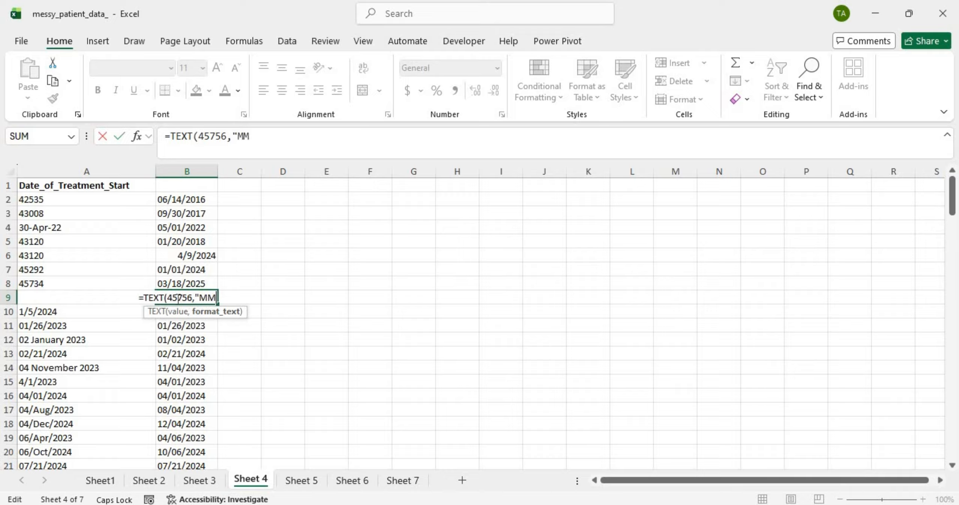
pyautogui.write('/DD')
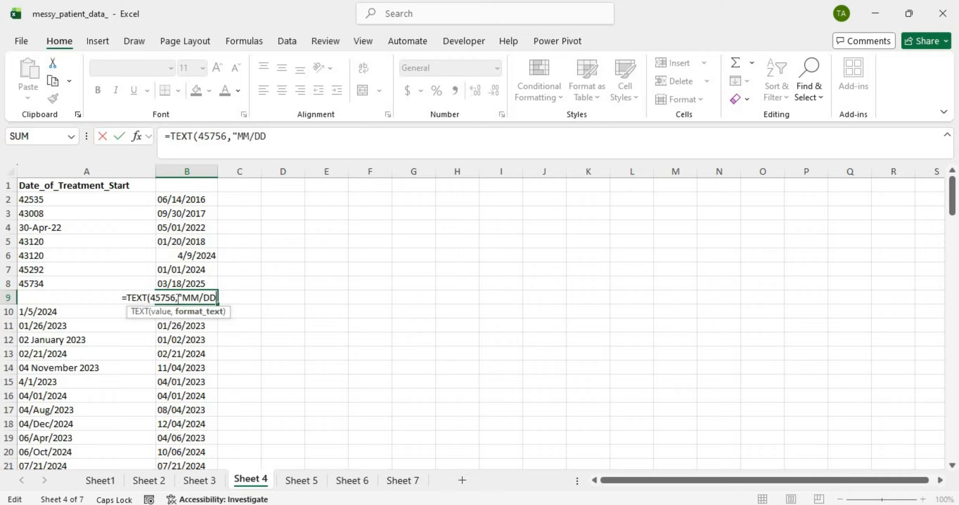
pyautogui.write('/YYYY')
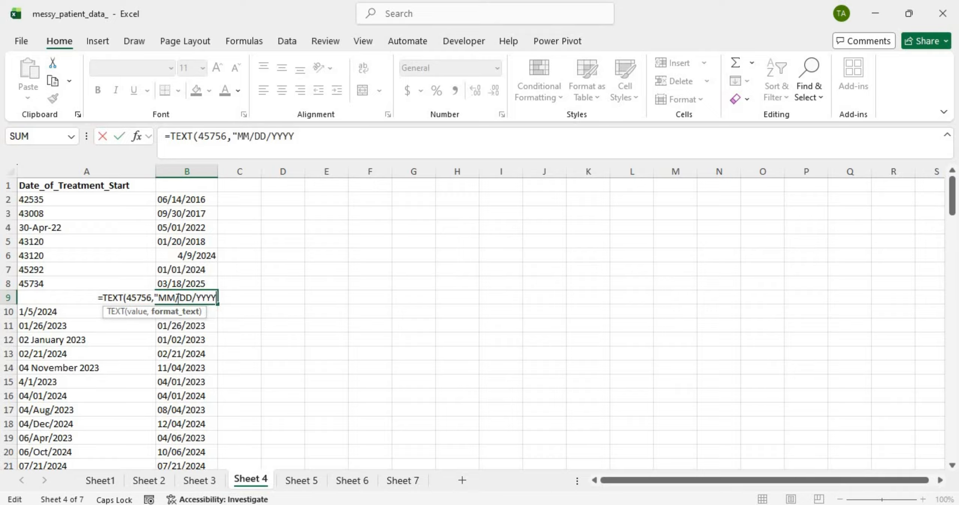
pyautogui.write('")')
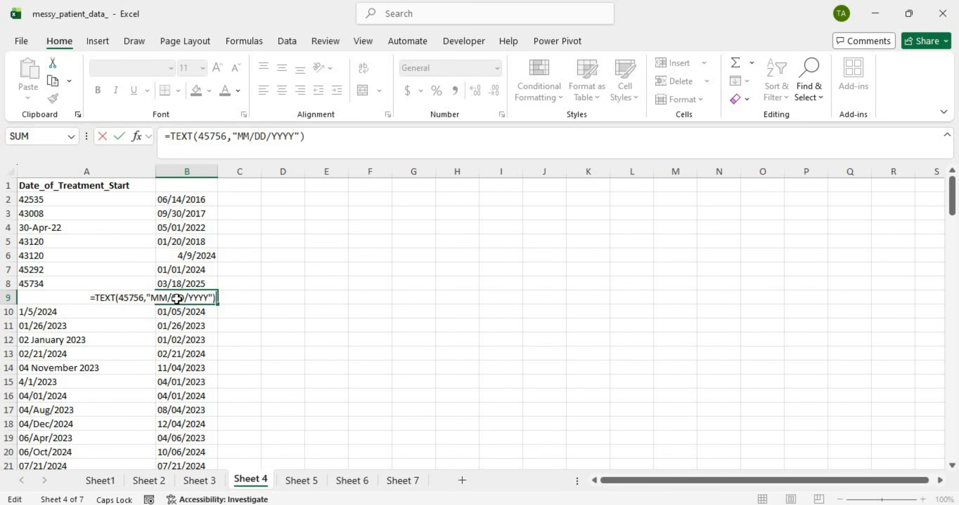
pyautogui.press('Return')
pyautogui.click(192, 296)
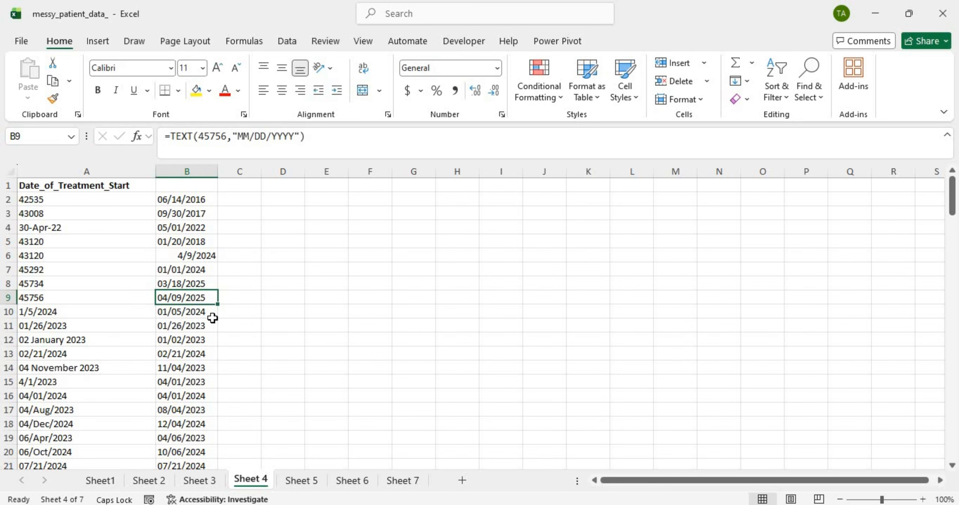
pyautogui.scroll(-20, 212, 313)
pyautogui.scroll(-9, 214, 312)
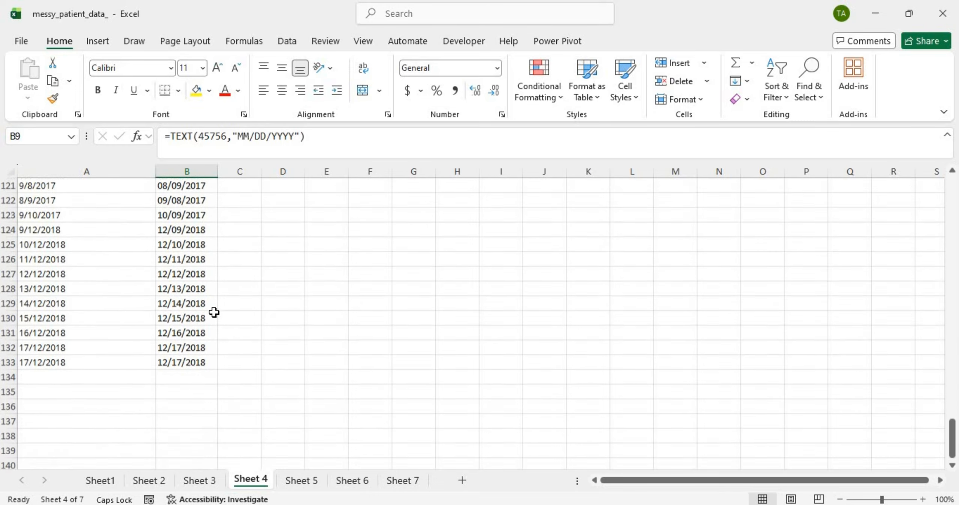
pyautogui.scroll(20, 214, 313)
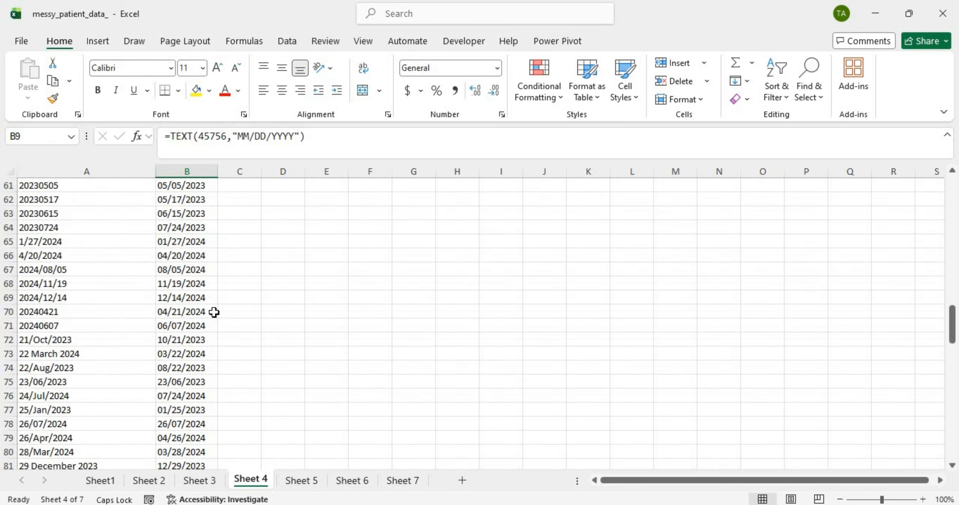
# Step: Scroll through Sheet 5's converted dates
pyautogui.click(306, 484)
pyautogui.scroll(-12, 186, 345)
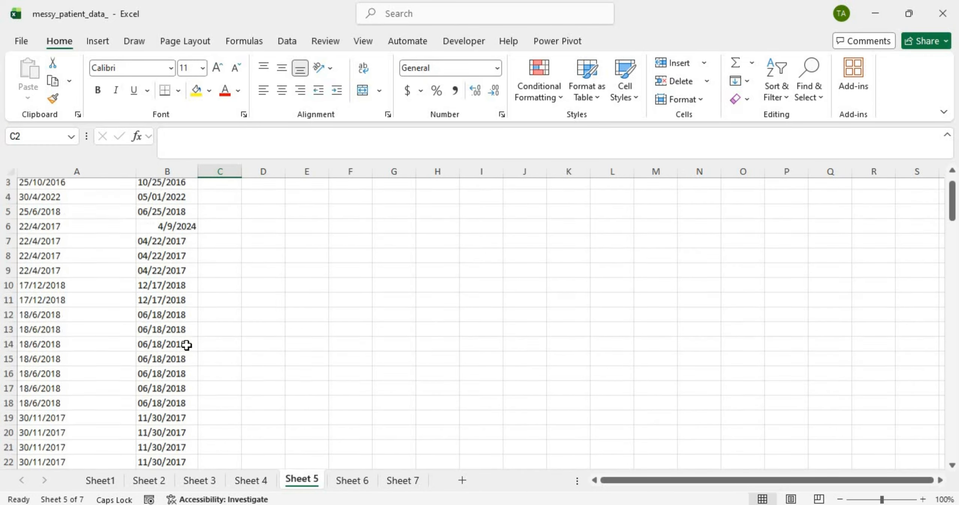
pyautogui.scroll(-20, 186, 345)
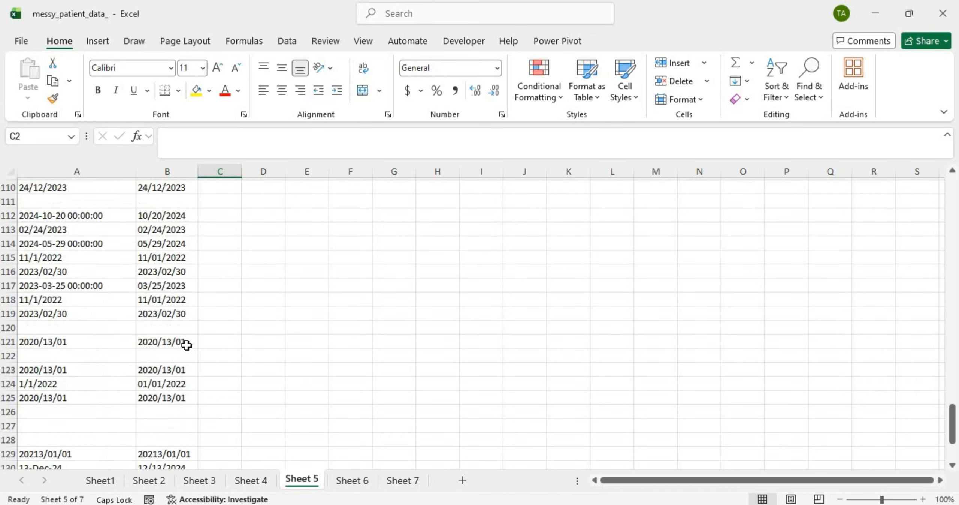
pyautogui.scroll(20, 186, 344)
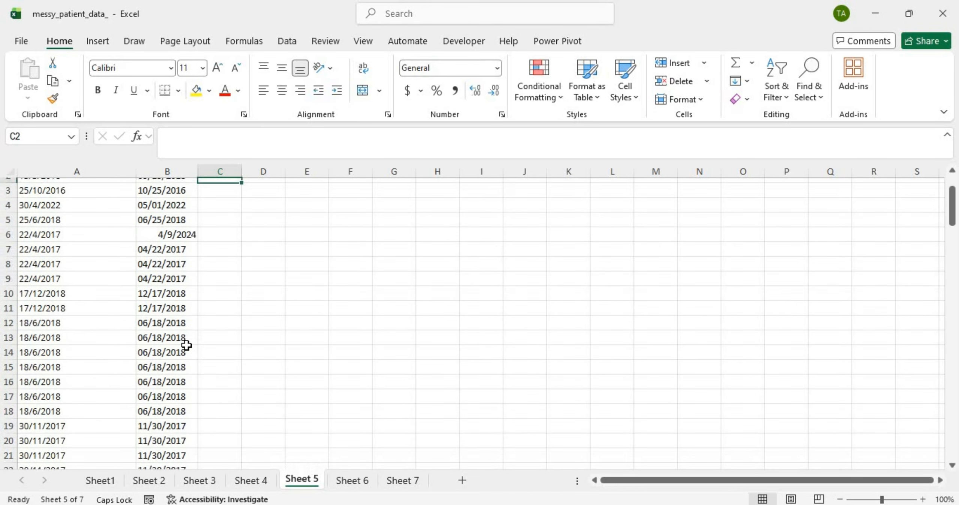
# Step: Scroll through Sheet 6's Date_of_Discharge dates
pyautogui.click(351, 480)
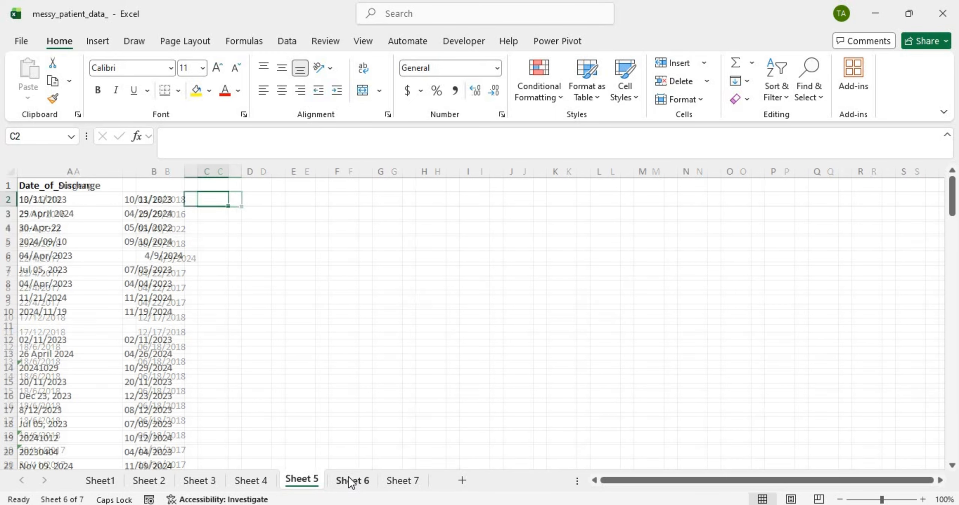
pyautogui.scroll(-20, 100, 323)
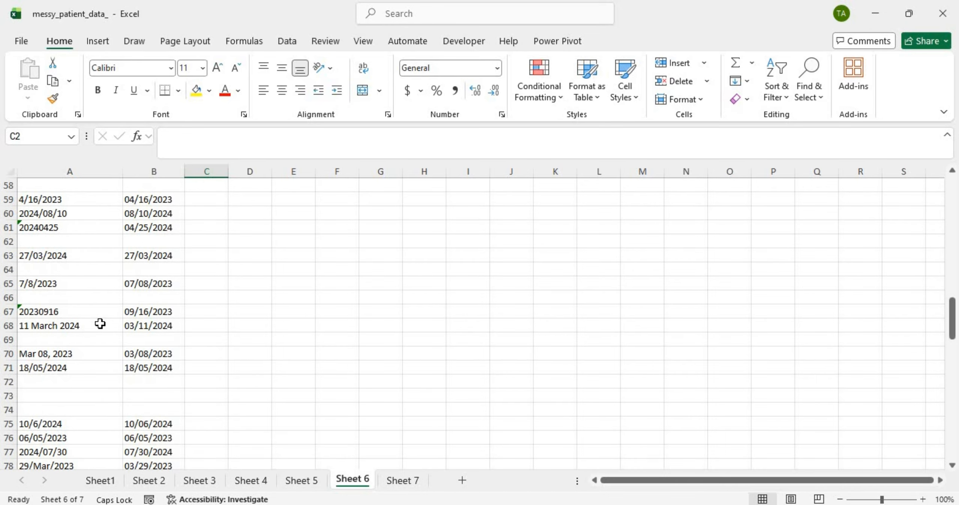
pyautogui.scroll(-11, 100, 323)
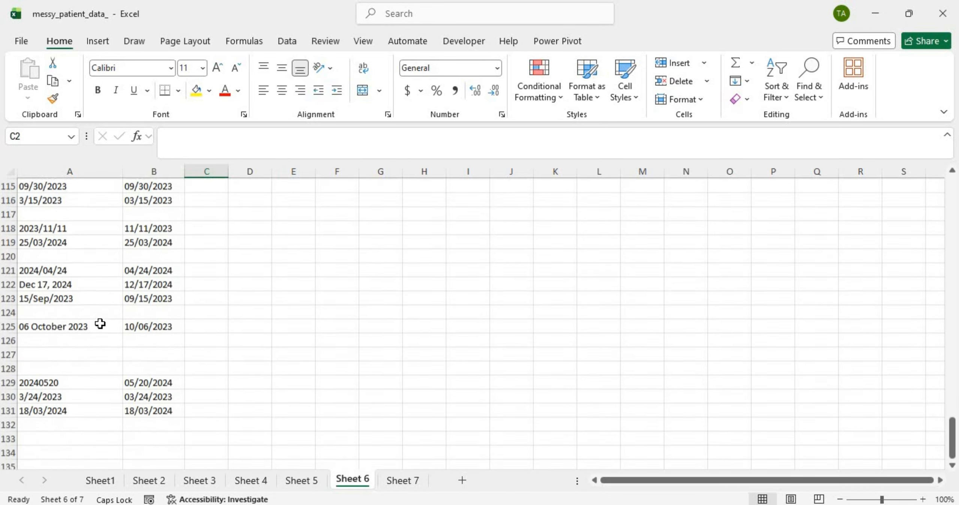
pyautogui.scroll(20, 100, 324)
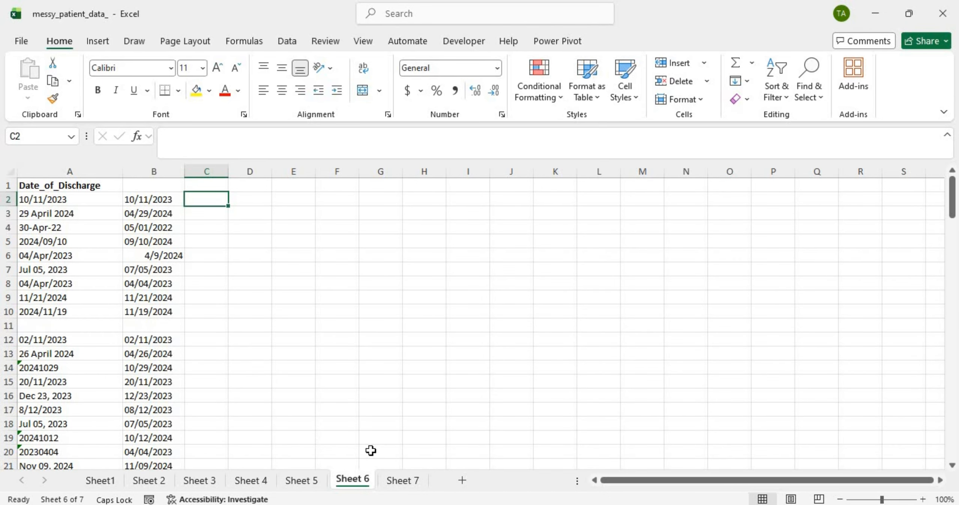
# Step: Bring up Sheet 7's Follow_up_Visit data and select the unconverted Late March 2023 value
pyautogui.click(412, 483)
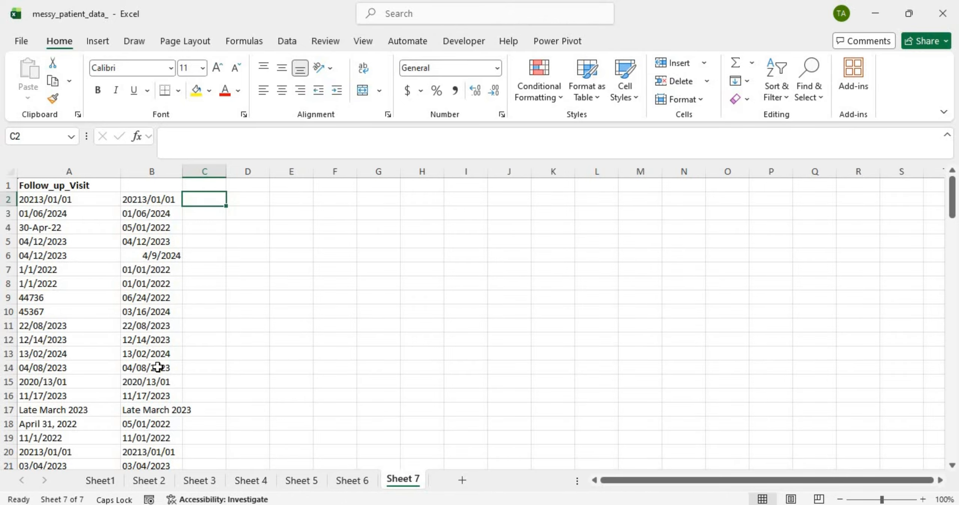
pyautogui.scroll(-6, 153, 384)
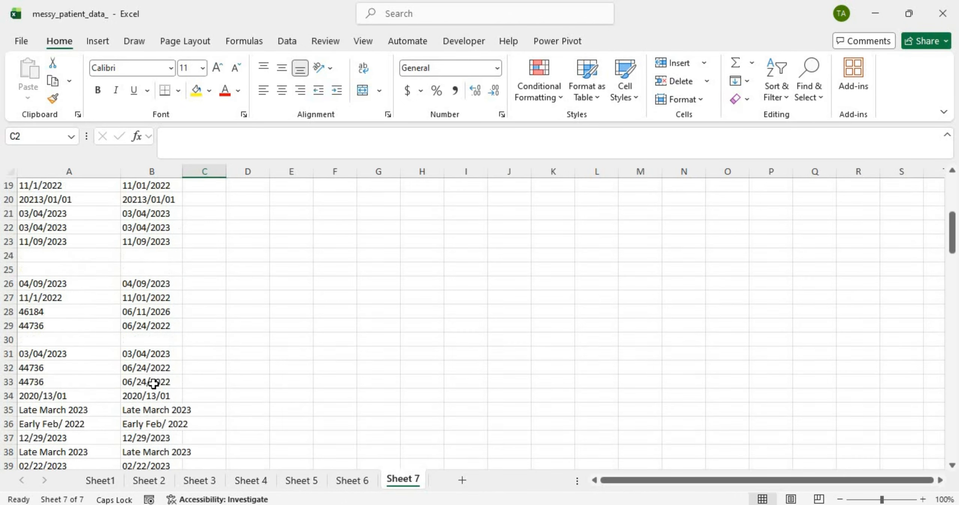
pyautogui.scroll(2, 153, 384)
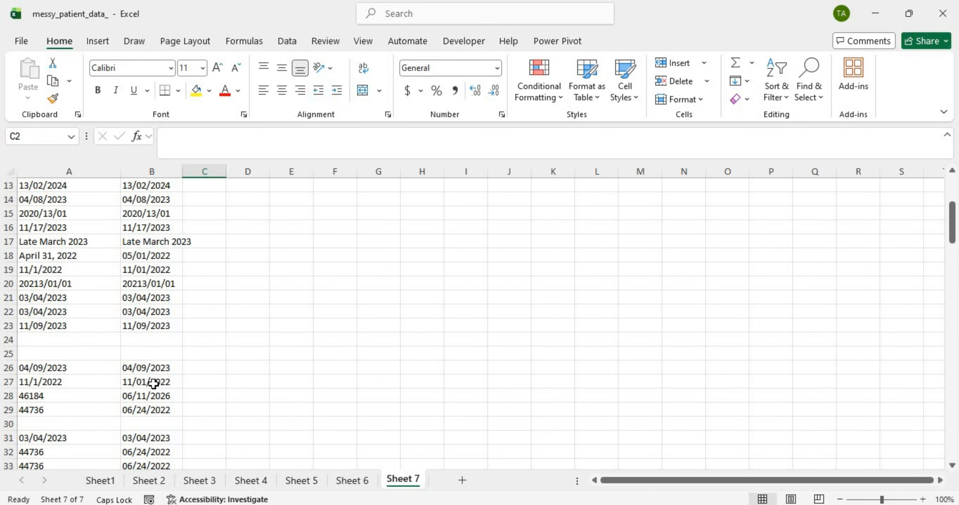
pyautogui.click(149, 241)
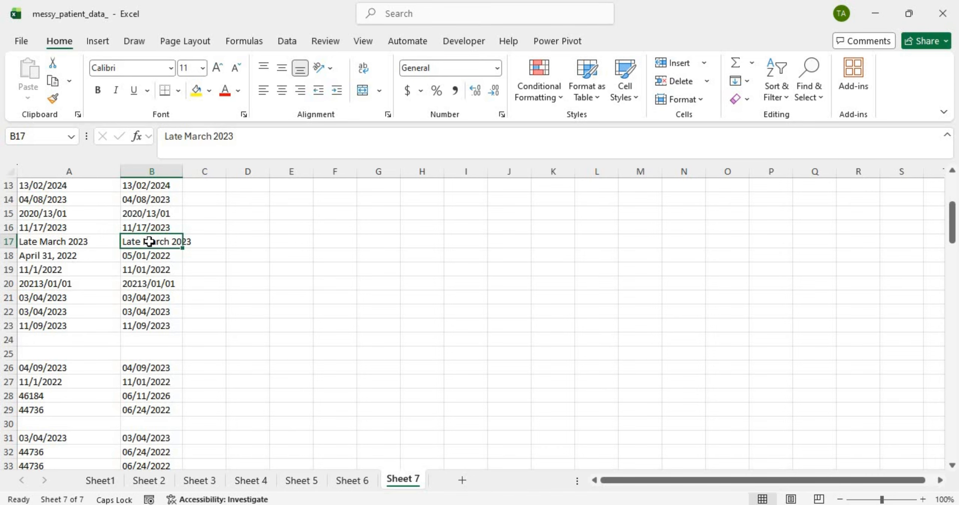
pyautogui.scroll(4, 149, 241)
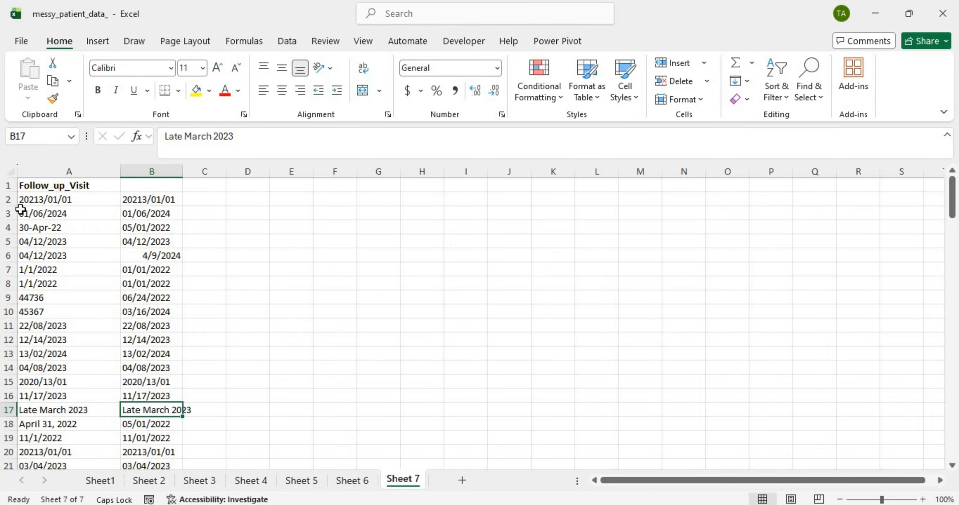
pyautogui.scroll(-19, 96, 247)
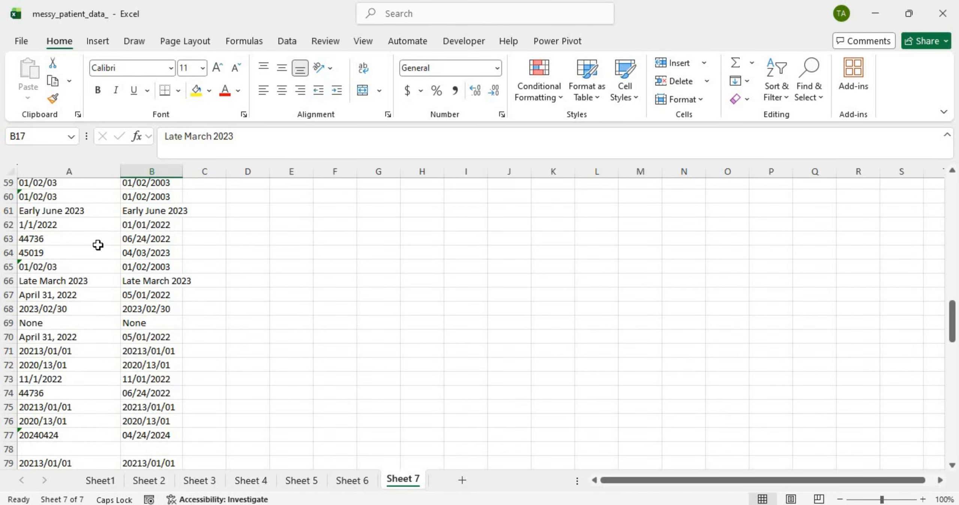
# Step: Inspect Sheet 7's unconverted entries: Late March 2023, Early June 2023 and None in row 87
pyautogui.doubleClick(156, 280)
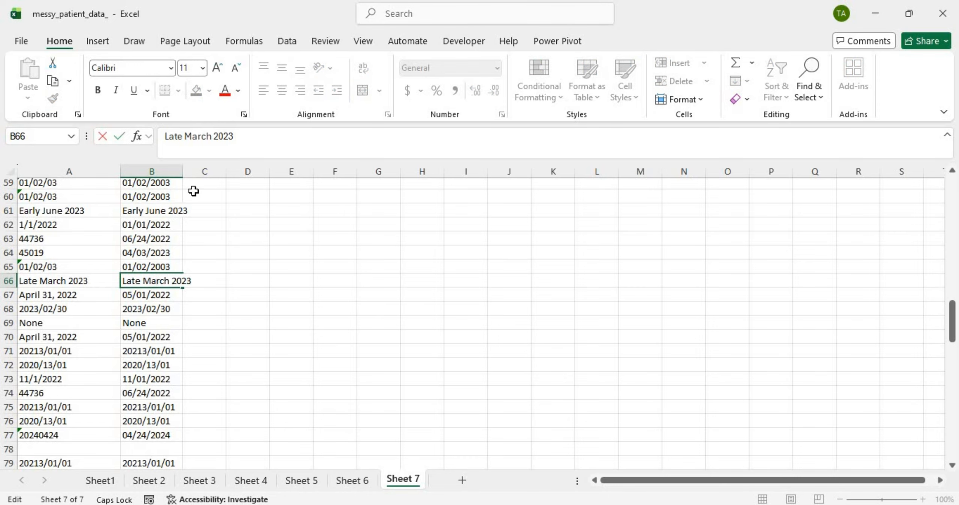
pyautogui.click(165, 209)
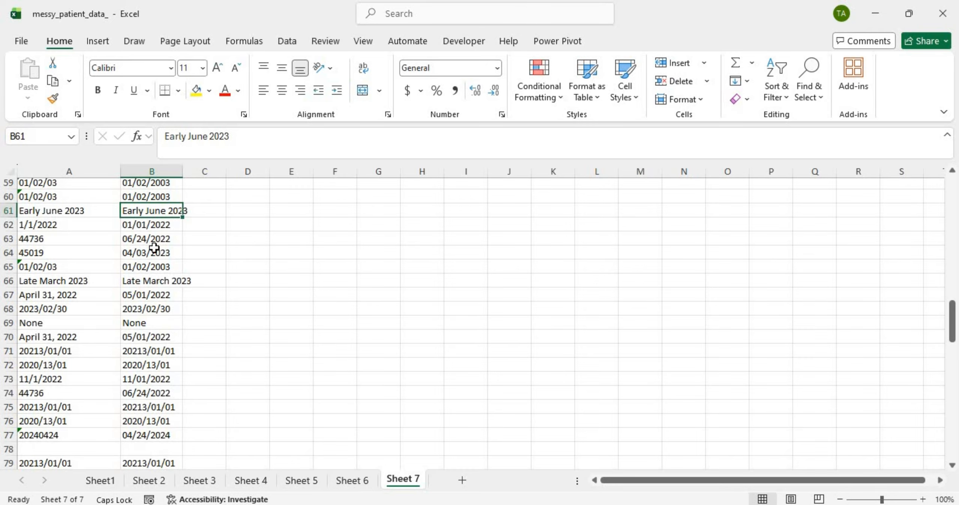
pyautogui.scroll(6, 154, 247)
pyautogui.scroll(-13, 154, 249)
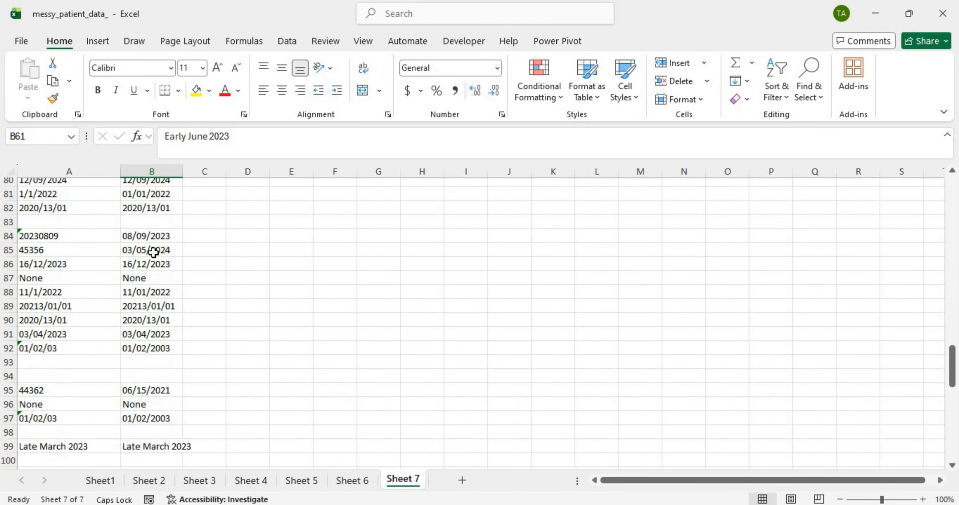
pyautogui.scroll(9, 153, 252)
pyautogui.click(148, 363)
pyautogui.scroll(-9, 148, 363)
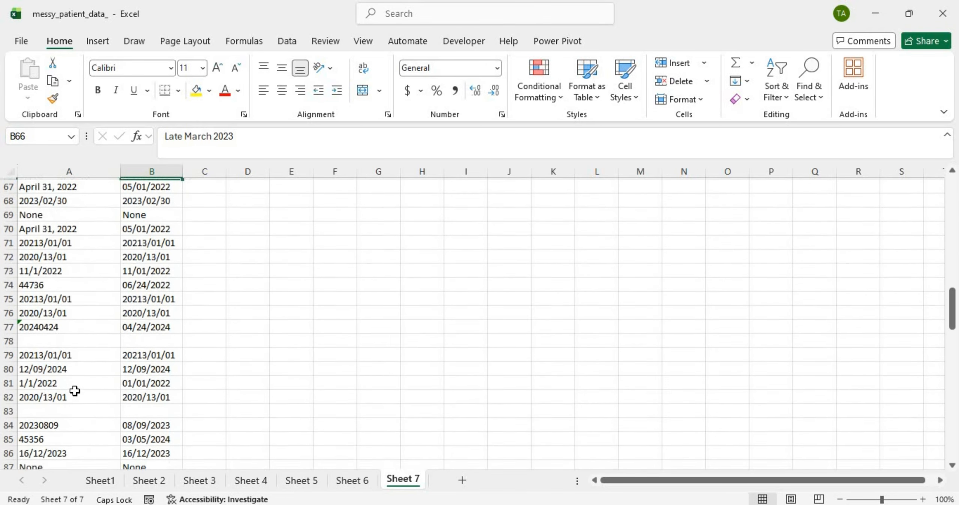
pyautogui.click(67, 288)
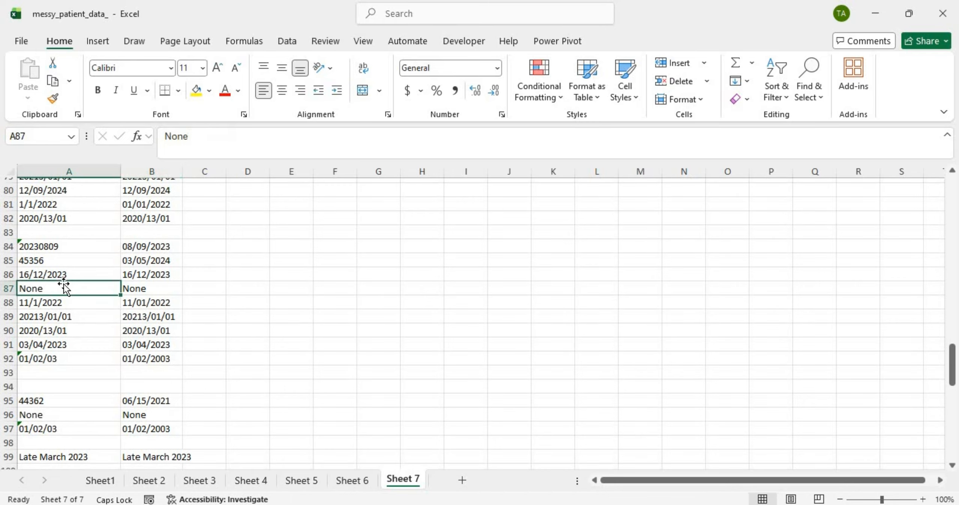
pyautogui.click(140, 292)
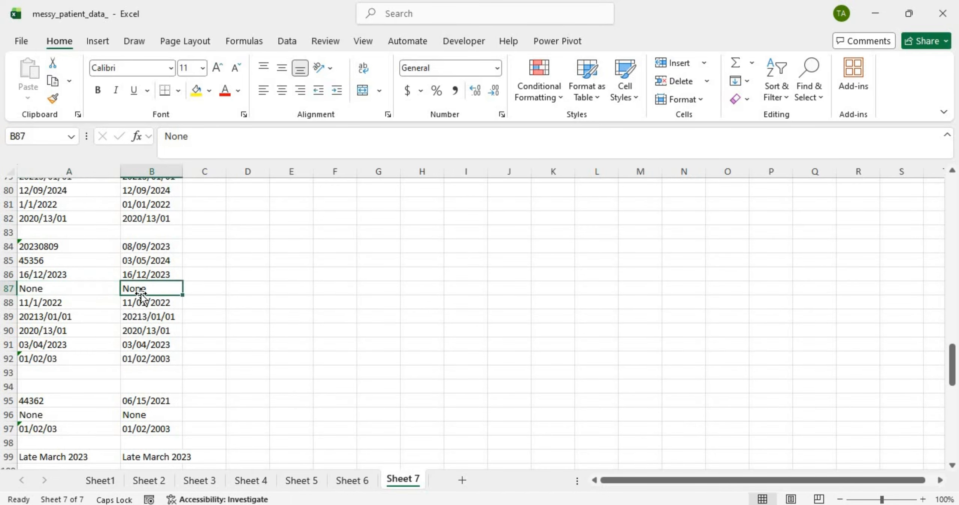
# Step: Replace all four None values in column B with blanks using Find and Replace
pyautogui.click(159, 169)
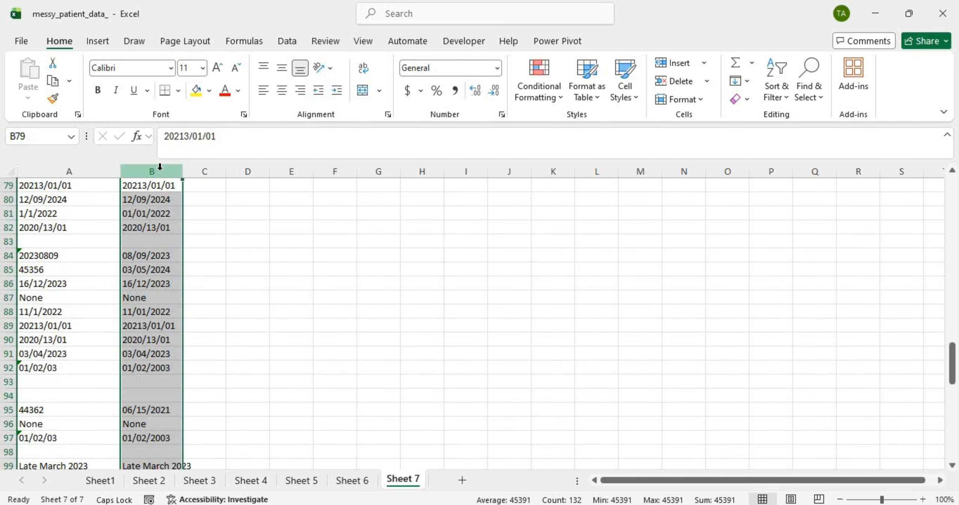
pyautogui.hotkey('ctrl', 'f')
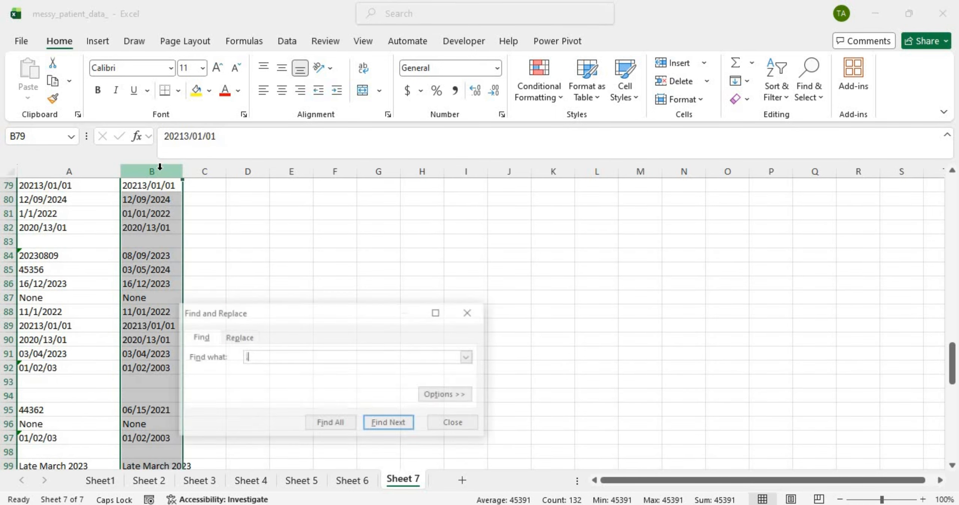
pyautogui.write('N')
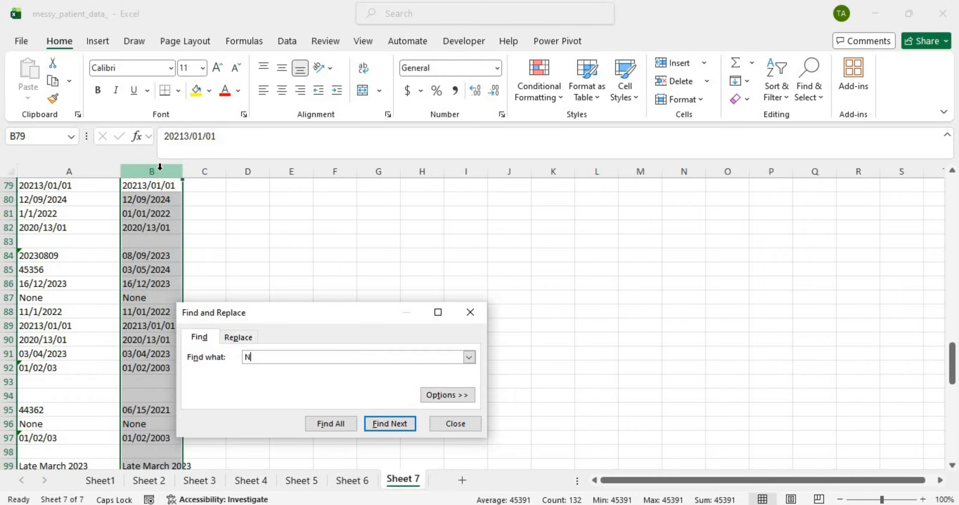
pyautogui.write('one')
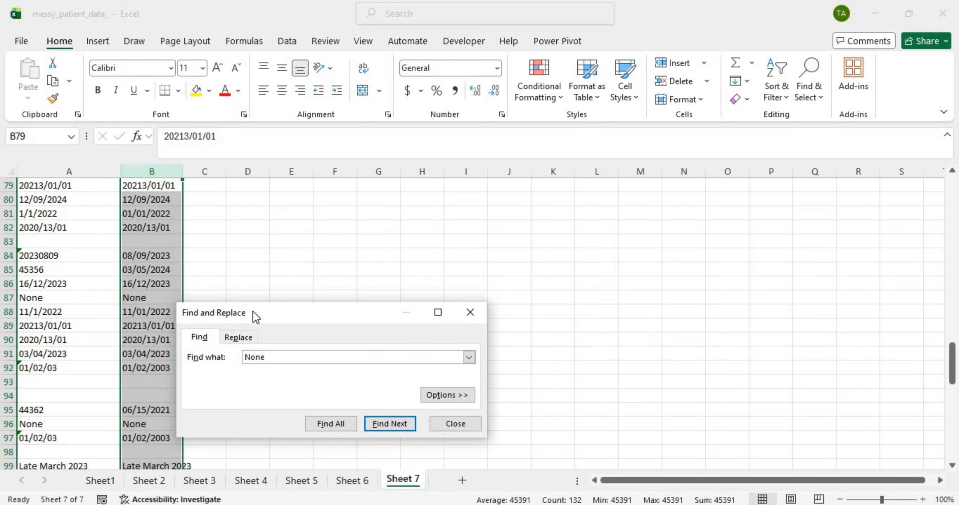
pyautogui.click(245, 337)
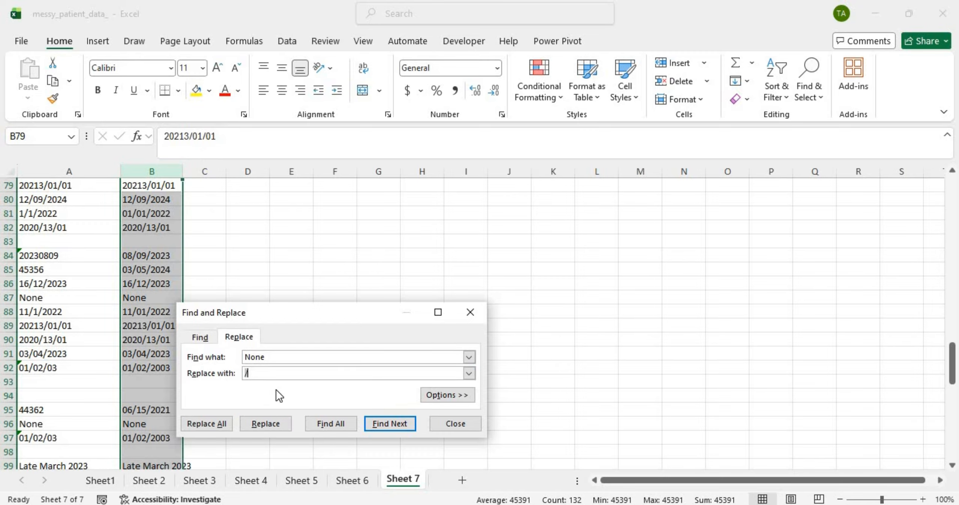
pyautogui.click(209, 423)
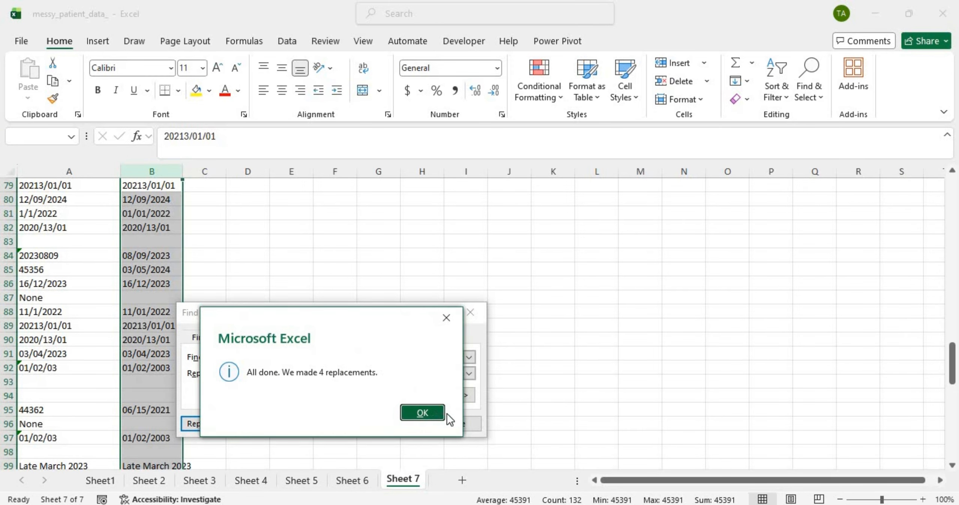
pyautogui.click(430, 419)
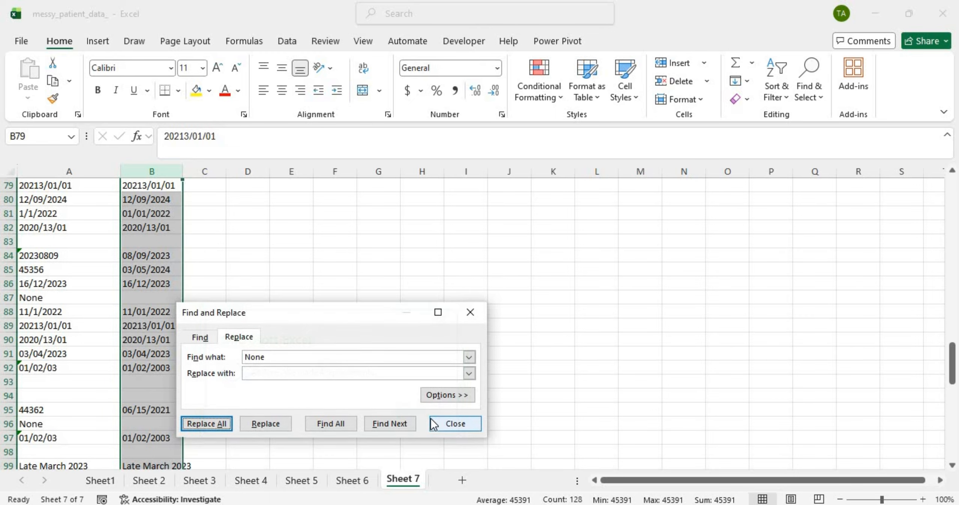
pyautogui.click(471, 315)
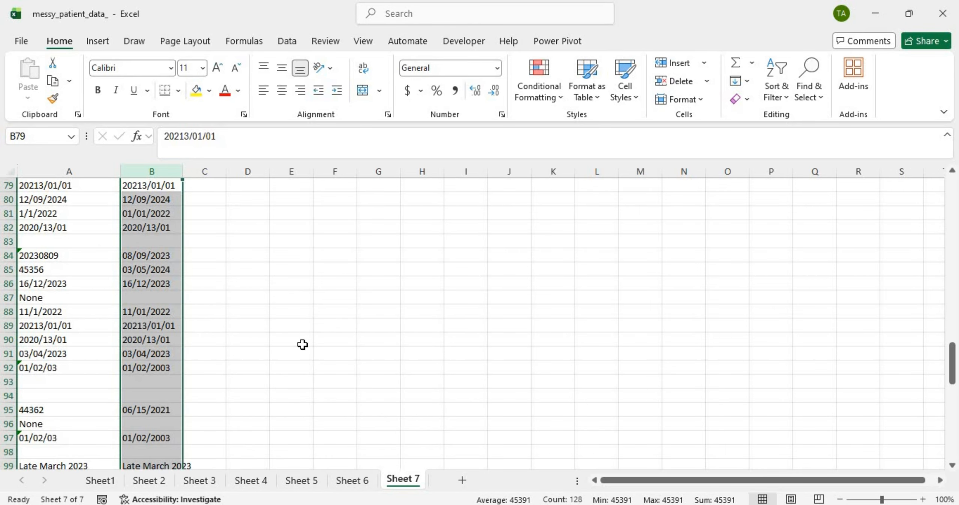
# Step: Scroll through Sheet 7's column B to review the converted dates
pyautogui.scroll(-3, 215, 357)
pyautogui.scroll(-7, 215, 357)
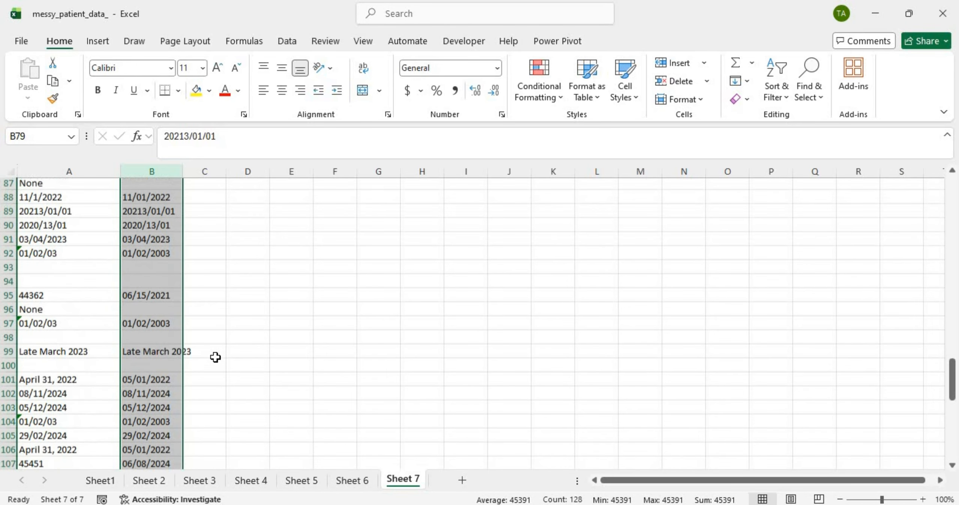
pyautogui.scroll(-3, 215, 357)
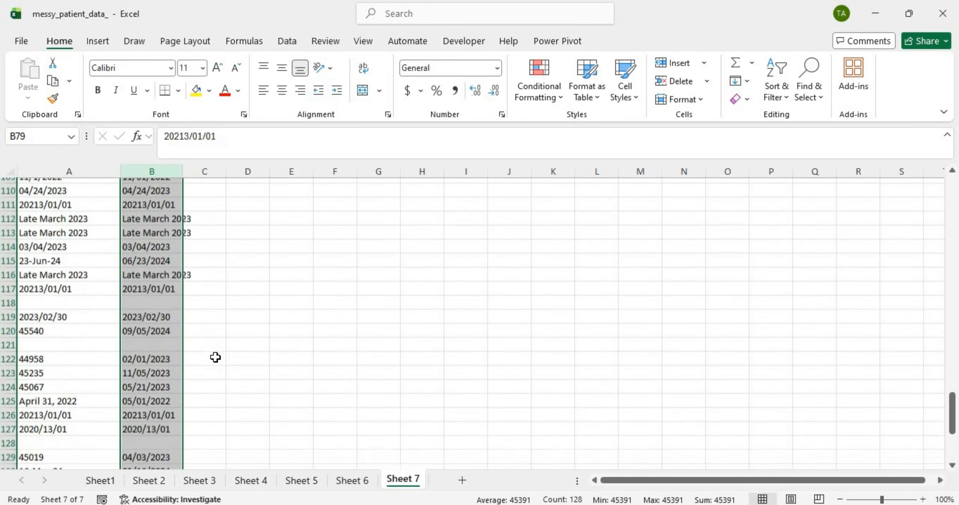
pyautogui.scroll(5, 216, 357)
pyautogui.scroll(13, 216, 358)
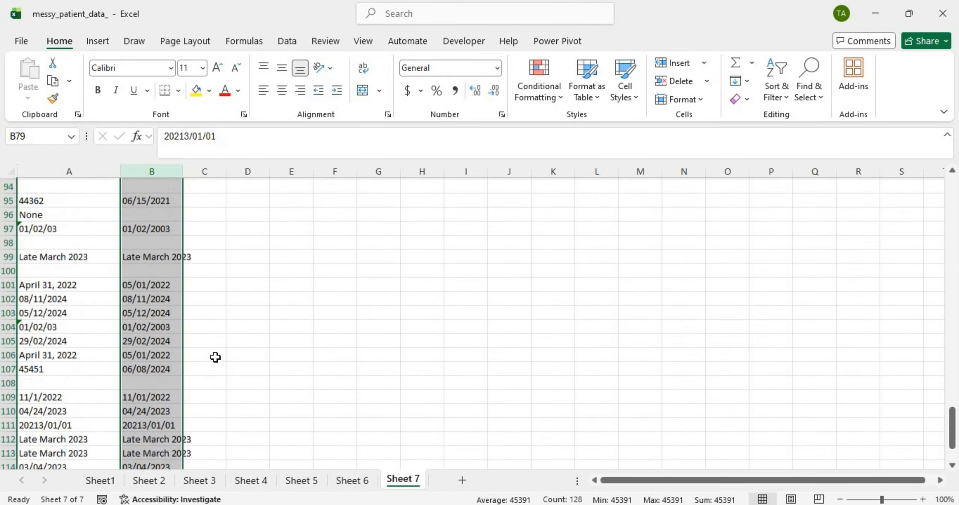
pyautogui.scroll(9, 215, 357)
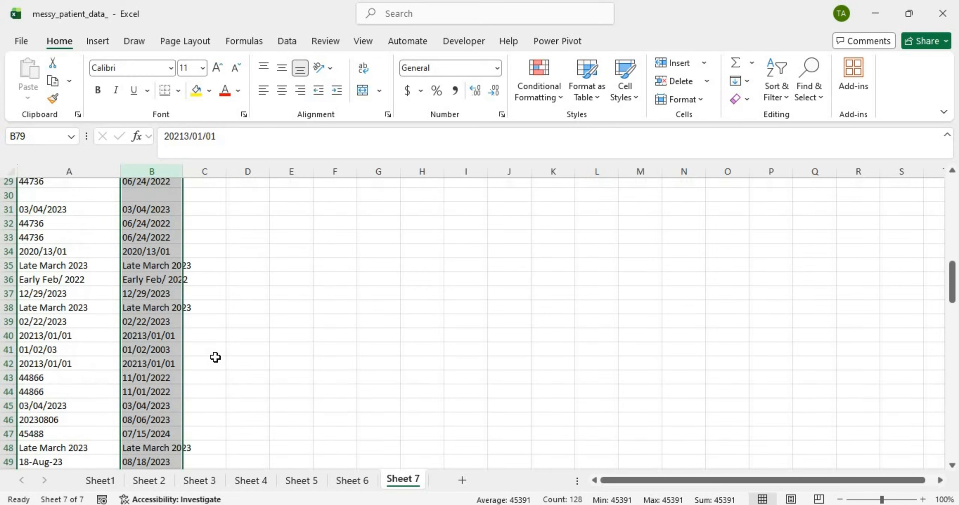
pyautogui.scroll(1, 206, 357)
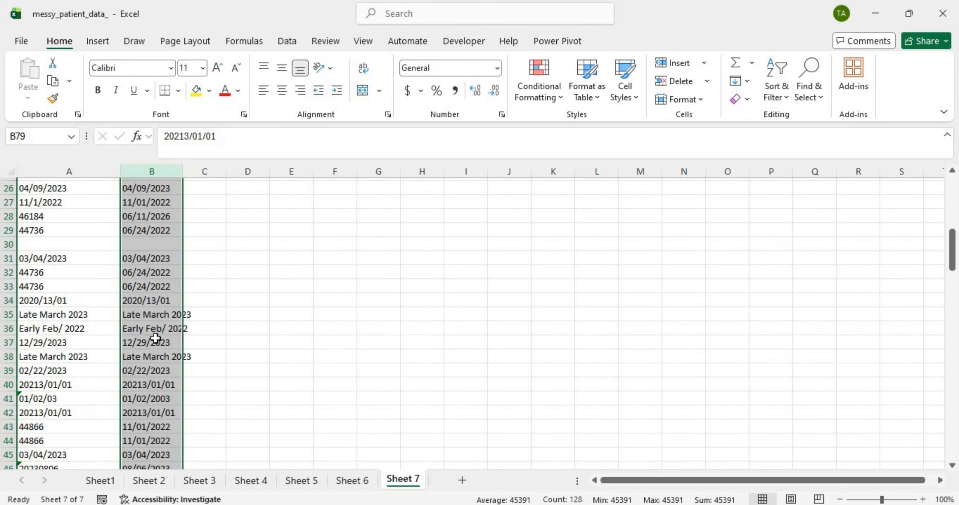
# Step: Check the unconverted Early Feb/ 2022 entry, then return to Sheet 2
pyautogui.click(171, 328)
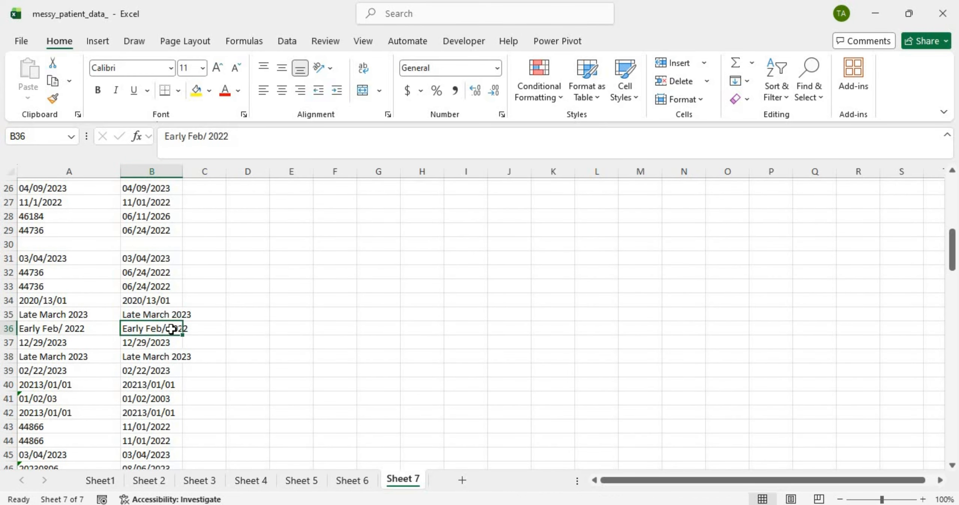
pyautogui.scroll(7, 154, 348)
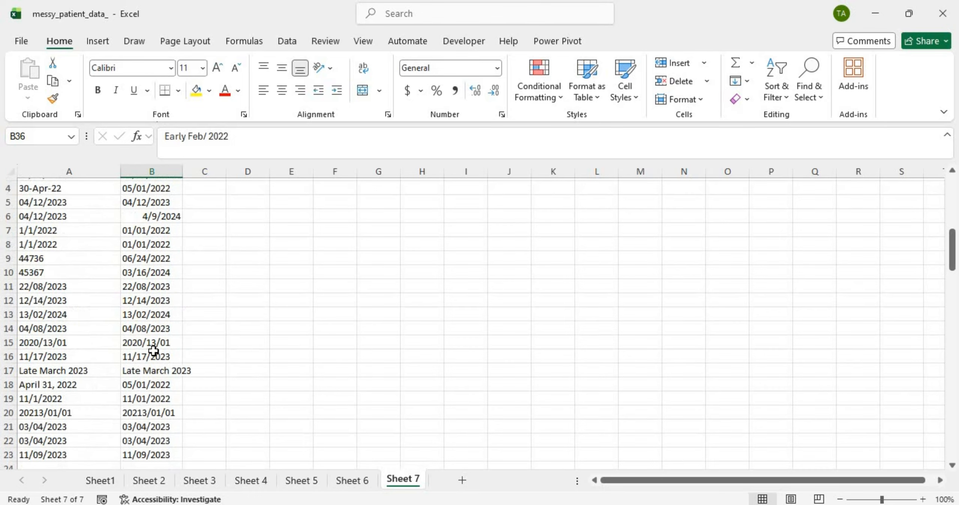
pyautogui.scroll(2, 154, 350)
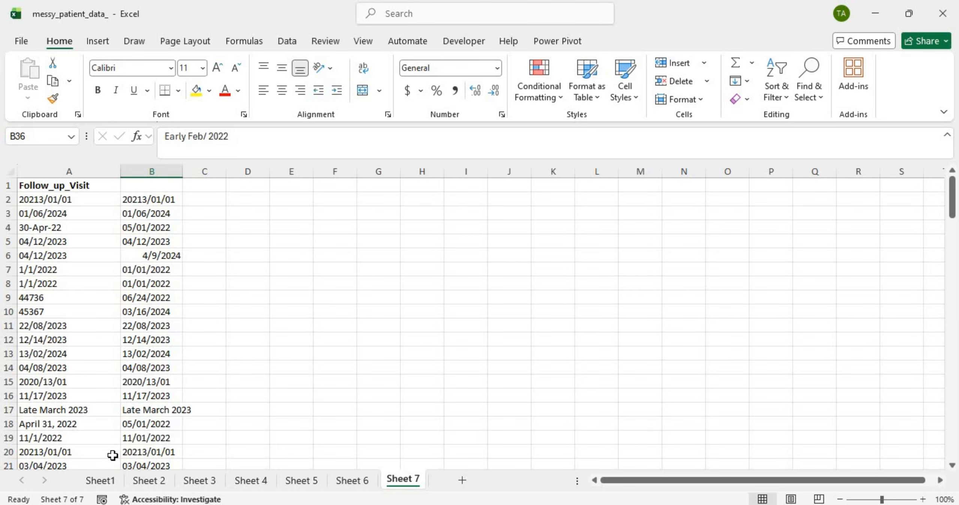
pyautogui.click(144, 480)
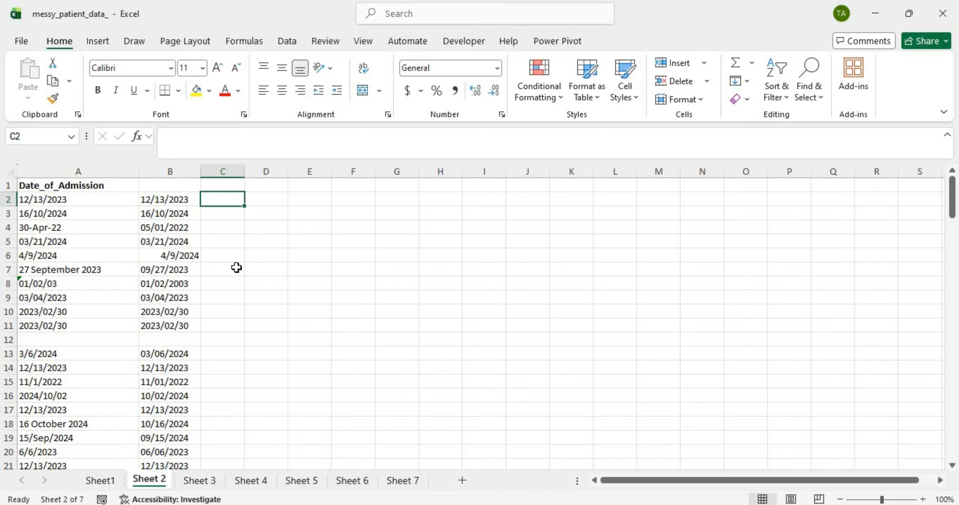
# Step: Abandon a mistaken partial =C formula in C2, leaving the cell empty
pyautogui.write('=C')
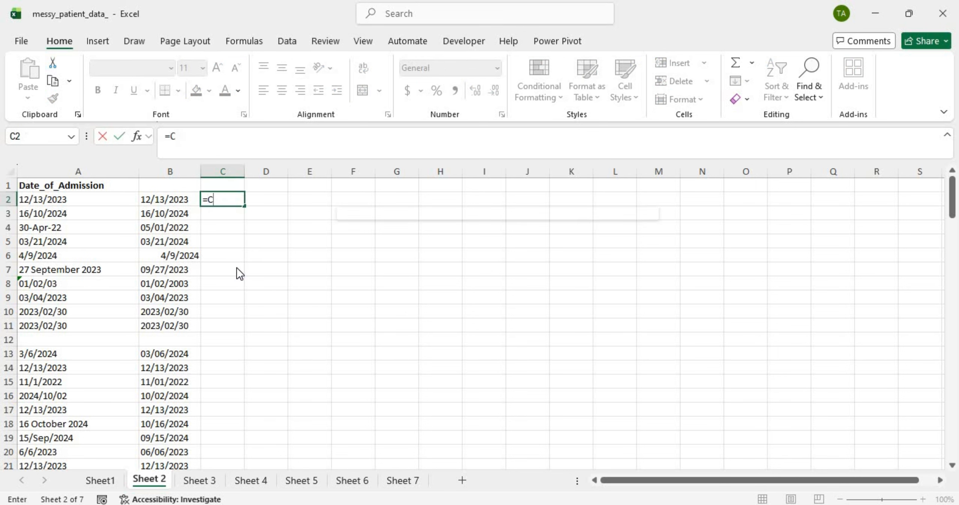
pyautogui.press('Return')
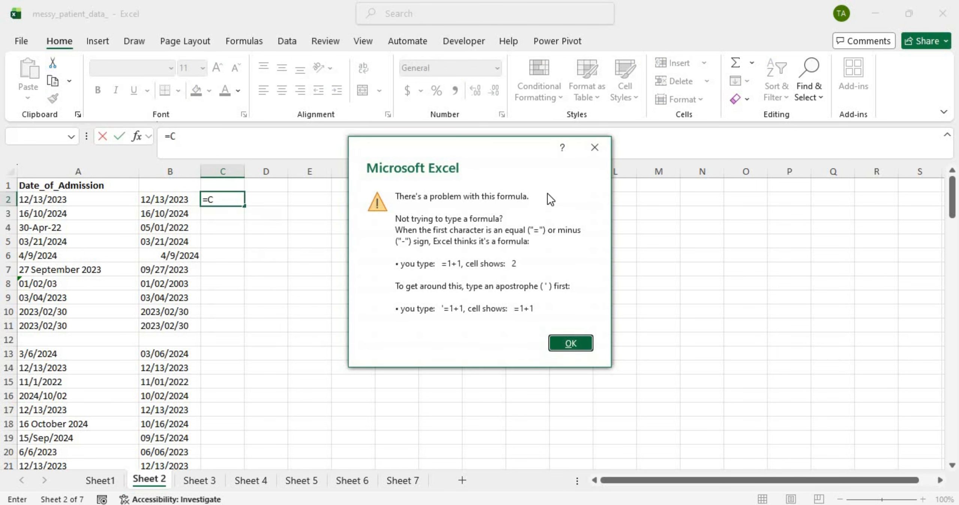
pyautogui.click(594, 147)
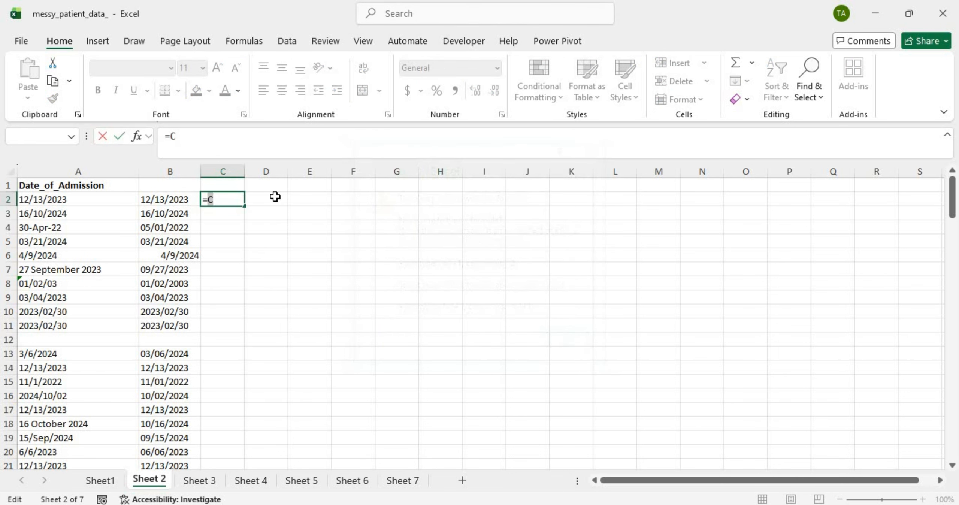
pyautogui.press('Escape')
pyautogui.press('Down')
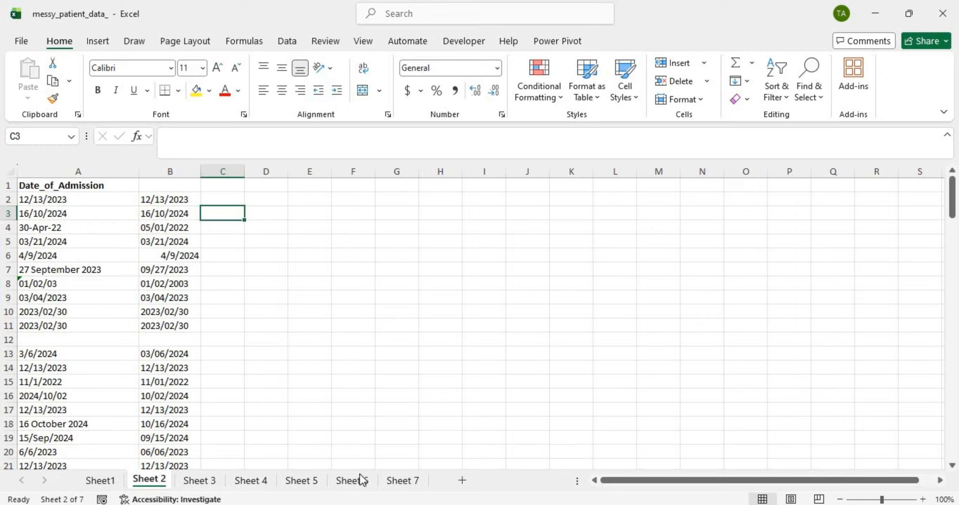
# Step: Group Sheets 2–7 and enter =TEXT(B2,"MM/DD/YYYY") in C2
pyautogui.keyDown('shift'); pyautogui.click(392, 481); pyautogui.keyUp('shift')
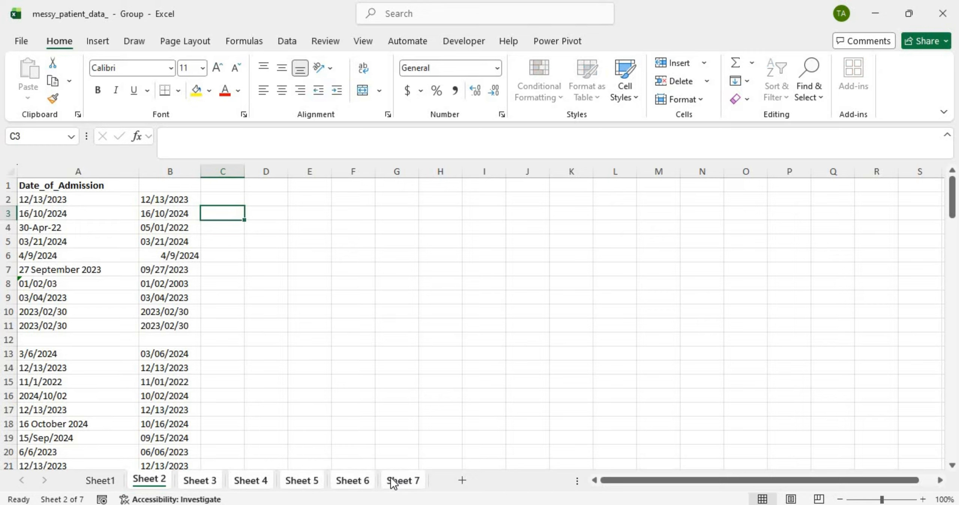
pyautogui.click(215, 194)
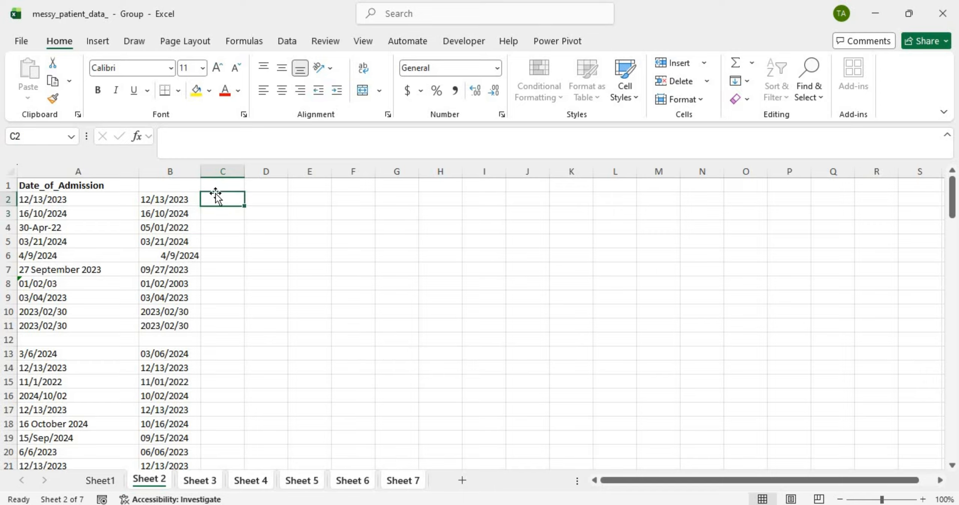
pyautogui.write('=')
pyautogui.press('capslock')
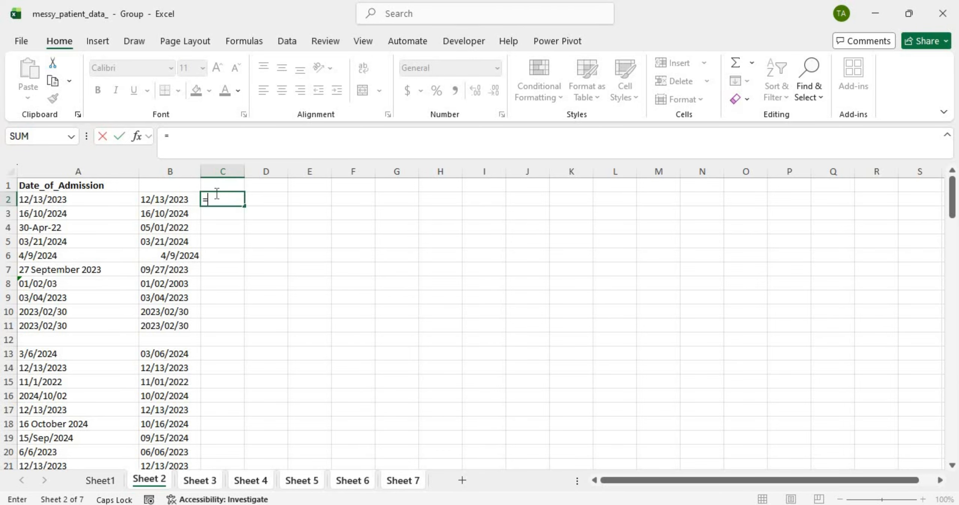
pyautogui.write('TEXT(')
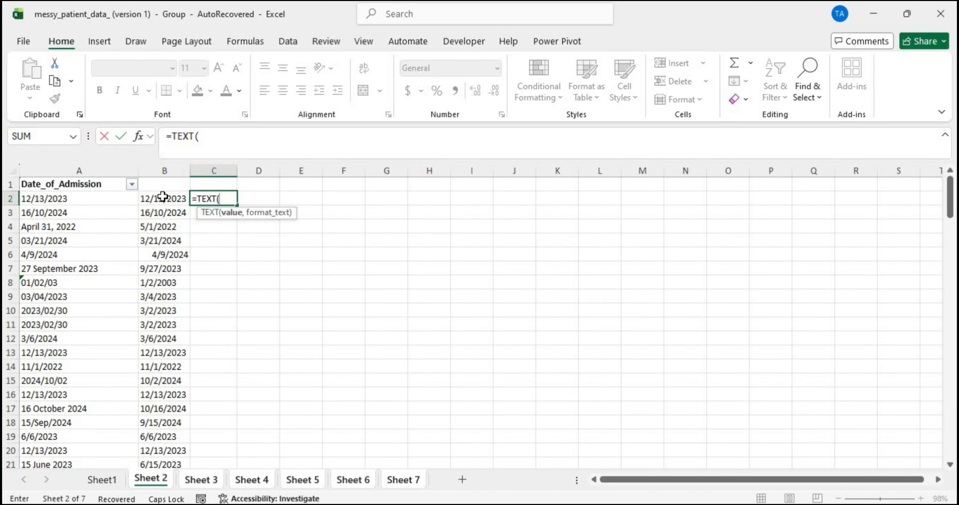
pyautogui.click(162, 196)
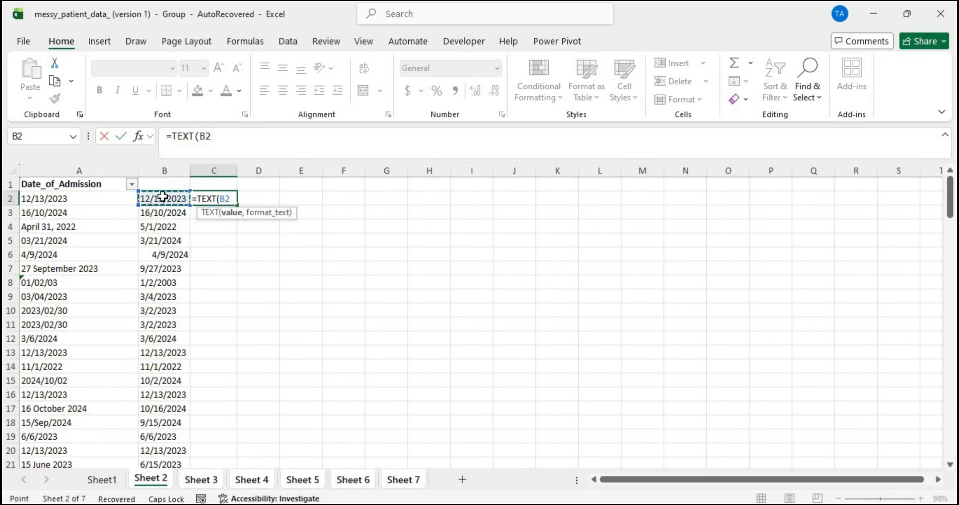
pyautogui.write(',"MM/DD/YYYY')
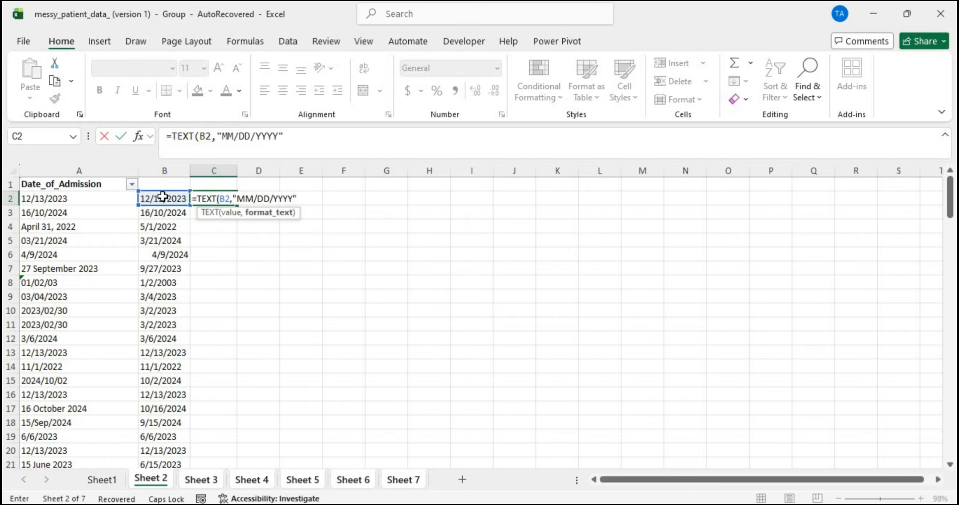
pyautogui.press('Return')
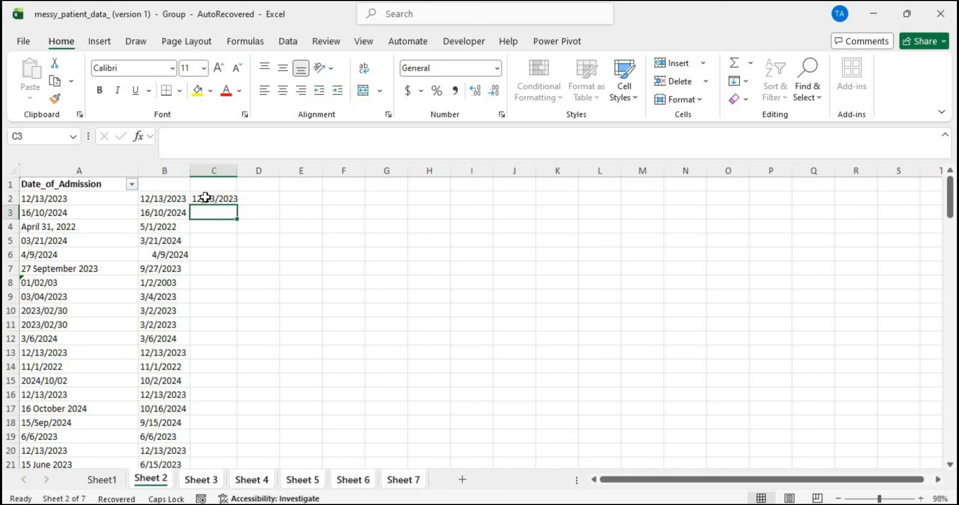
# Step: Fill the TEXT formula down column C and widen the column so full dates show
pyautogui.click(210, 198)
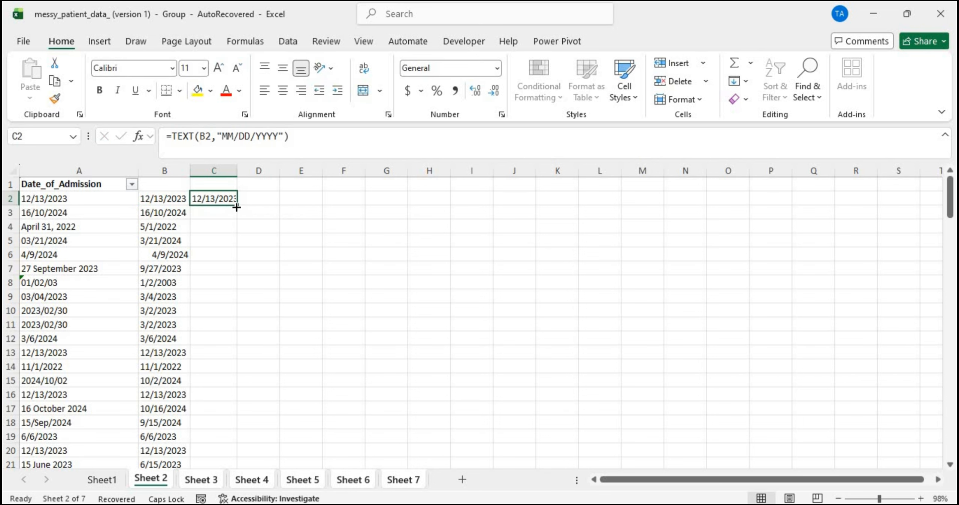
pyautogui.doubleClick(236, 207)
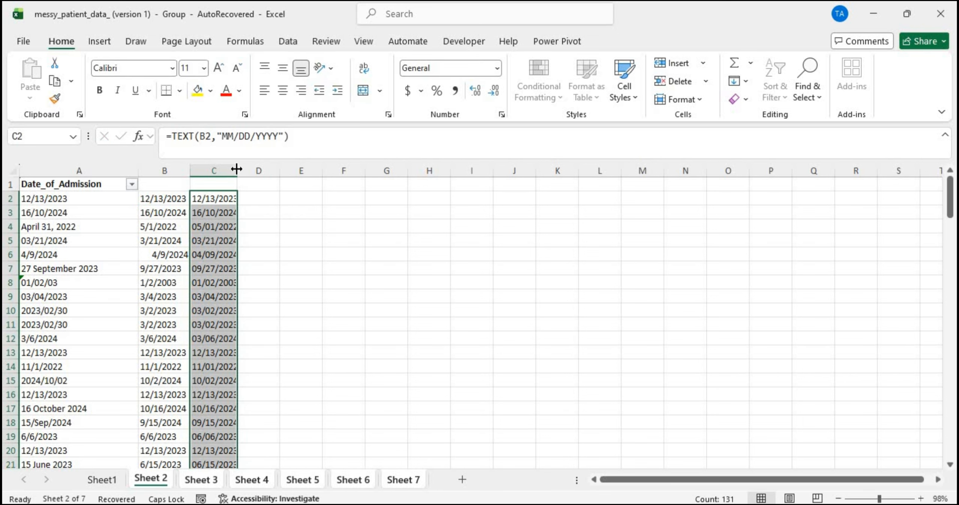
pyautogui.moveTo(236, 169); pyautogui.dragTo(298, 168)
pyautogui.click(272, 216)
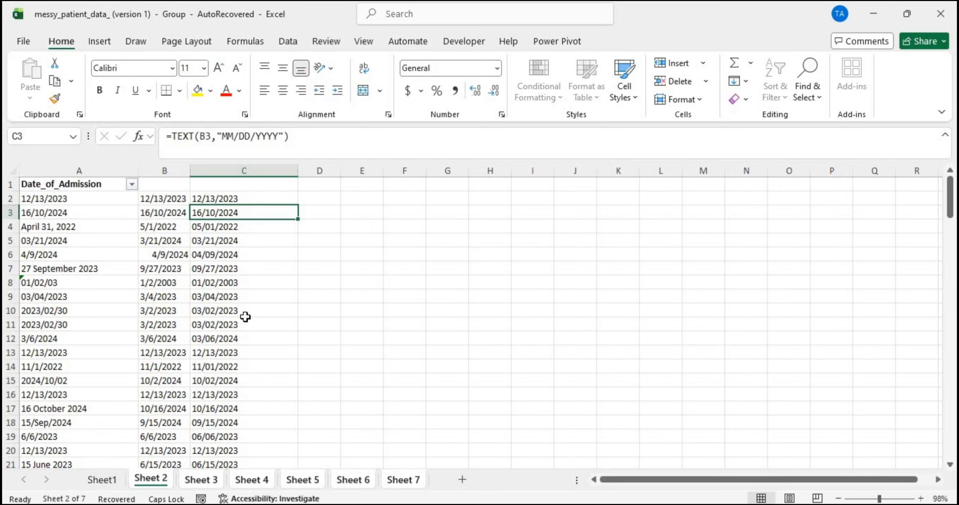
pyautogui.scroll(-8, 245, 317)
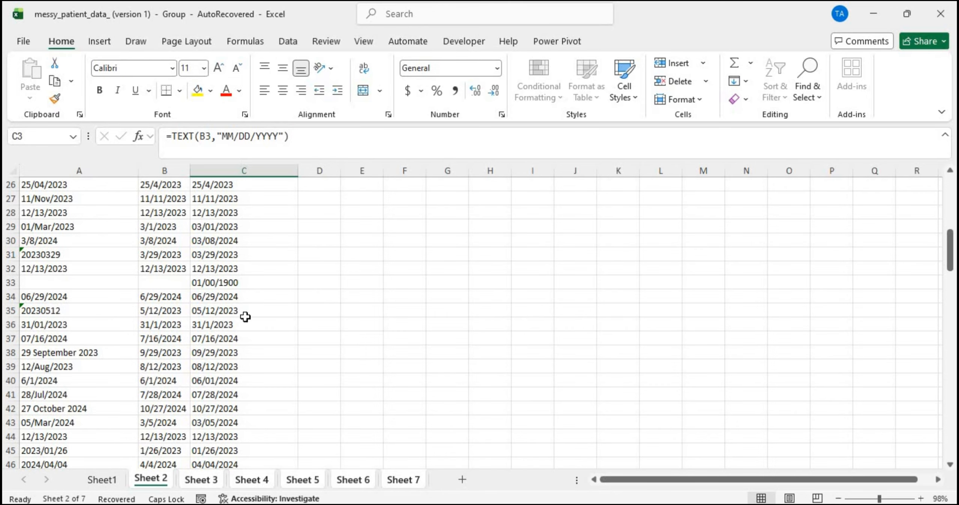
pyautogui.scroll(-20, 238, 307)
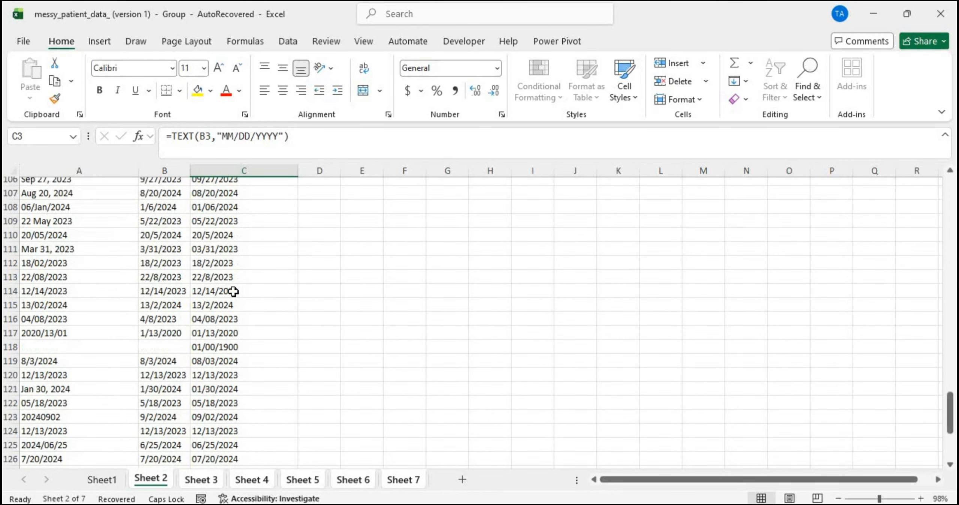
pyautogui.scroll(10, 223, 269)
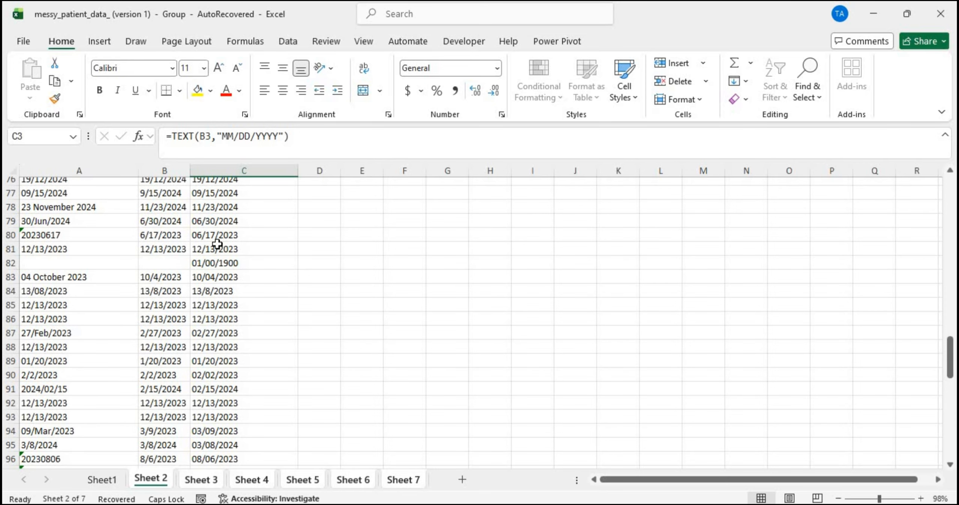
pyautogui.scroll(15, 218, 267)
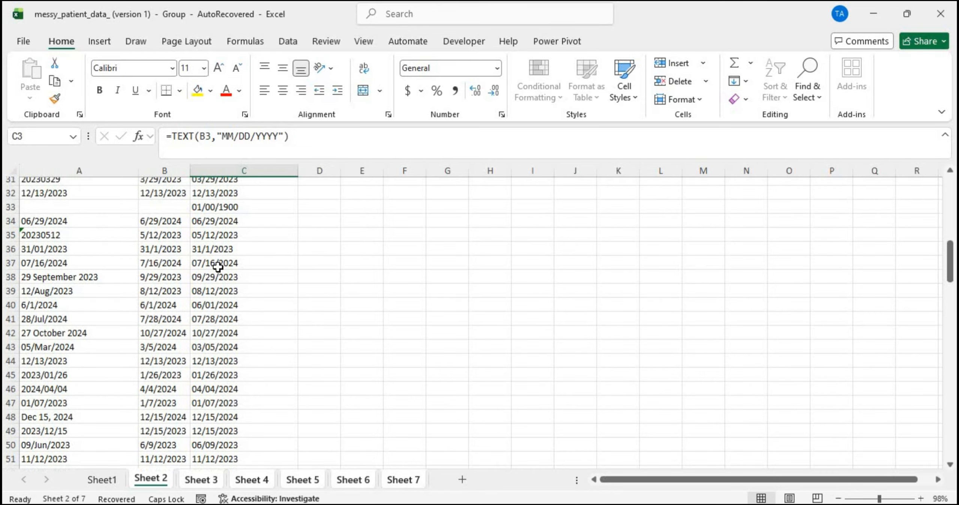
pyautogui.click(207, 245)
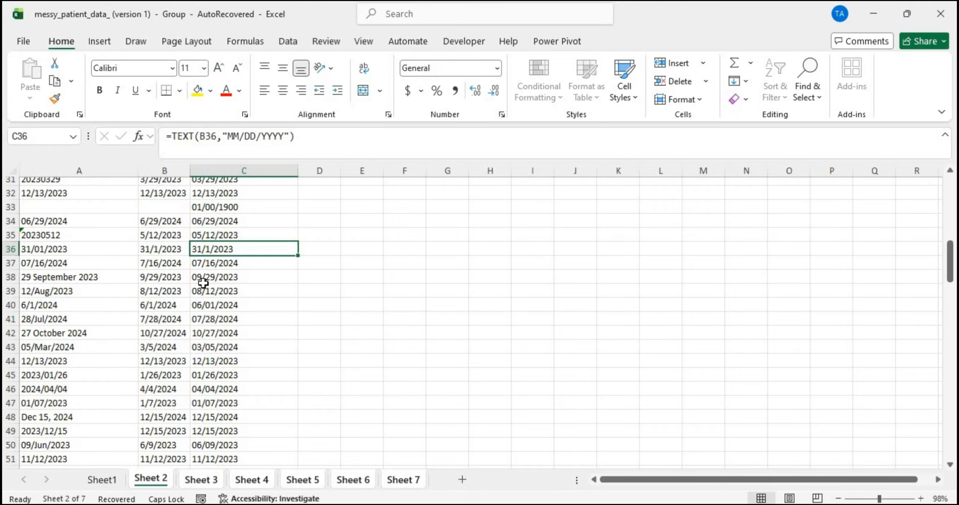
pyautogui.scroll(-20, 209, 340)
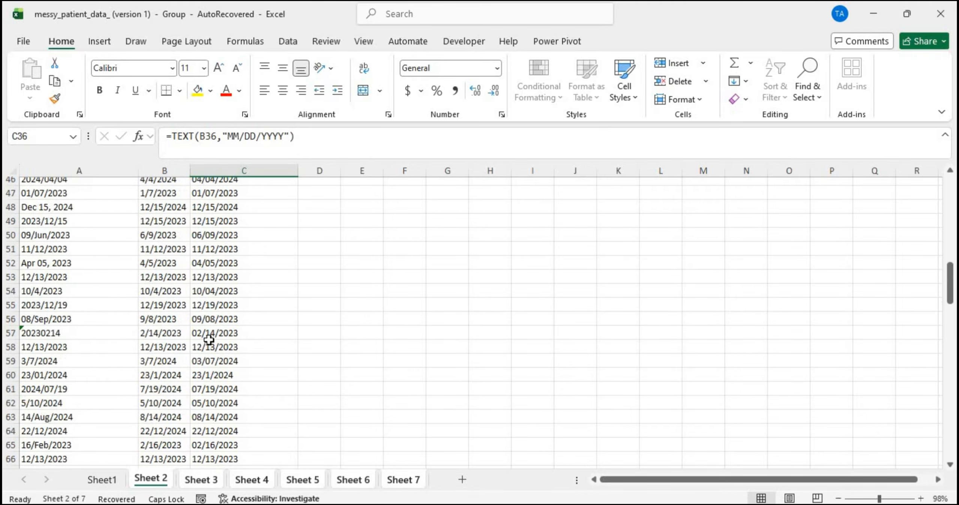
pyautogui.scroll(-8, 209, 340)
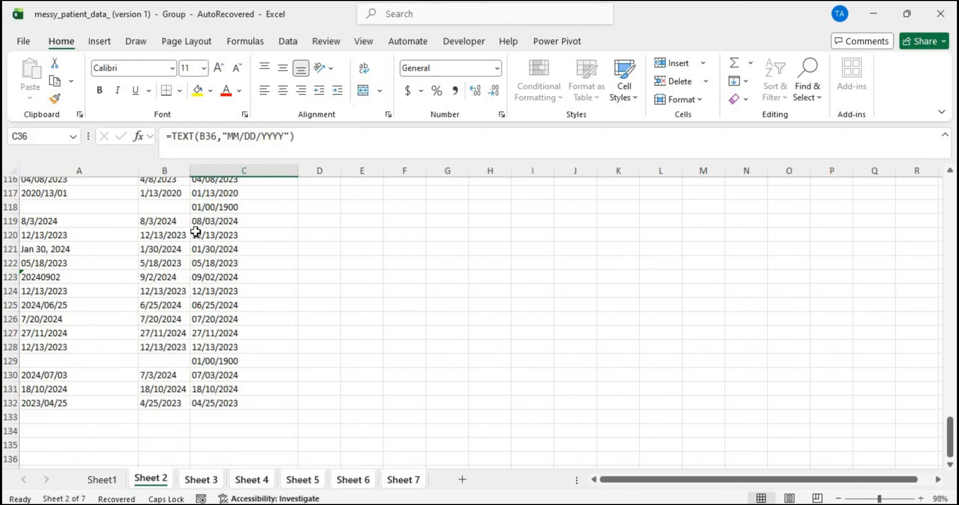
pyautogui.click(201, 333)
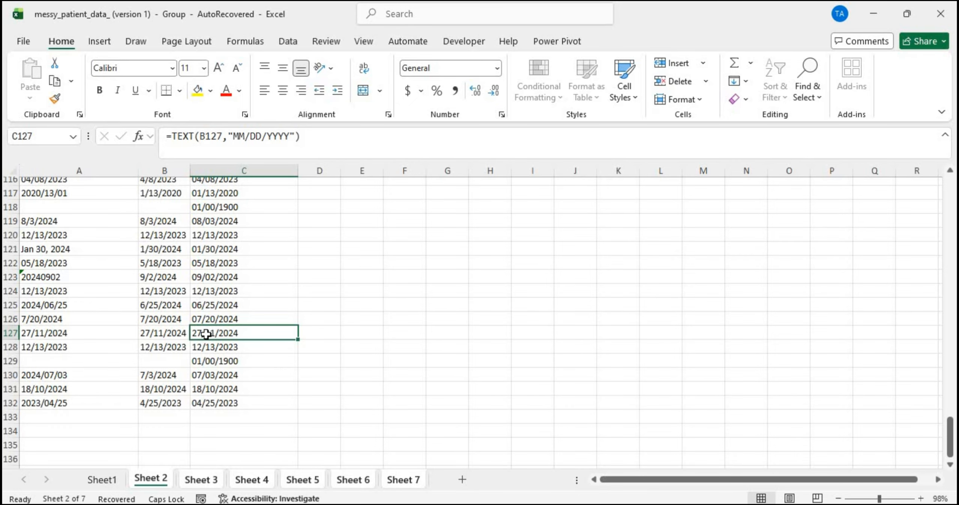
pyautogui.click(200, 481)
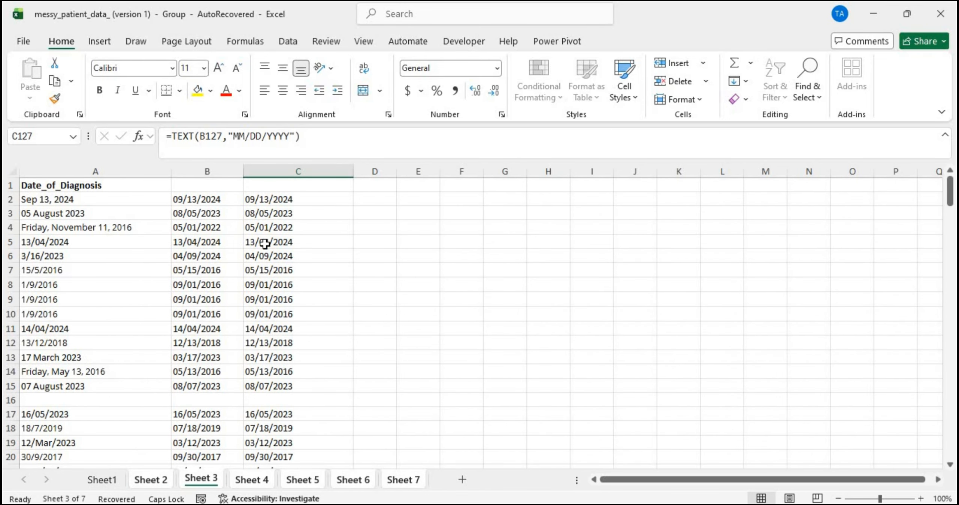
pyautogui.click(250, 243)
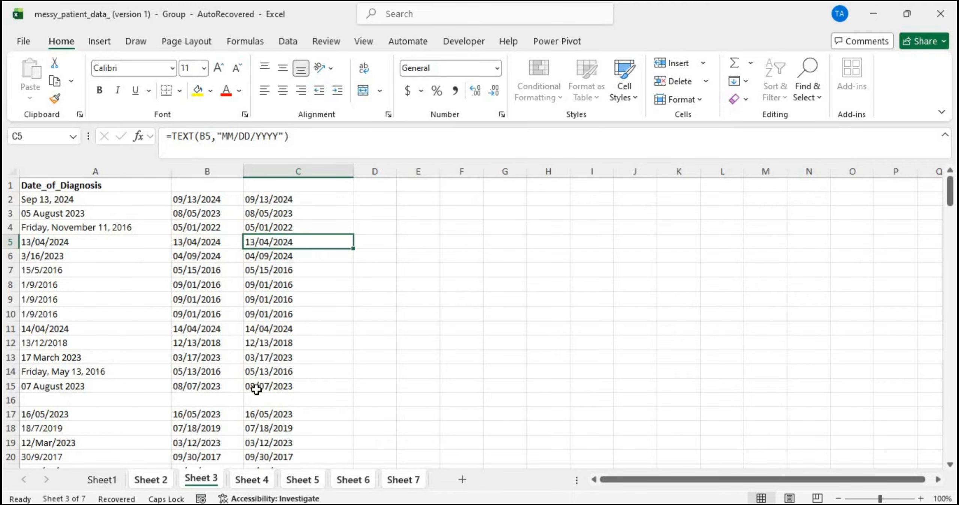
pyautogui.scroll(-3, 257, 386)
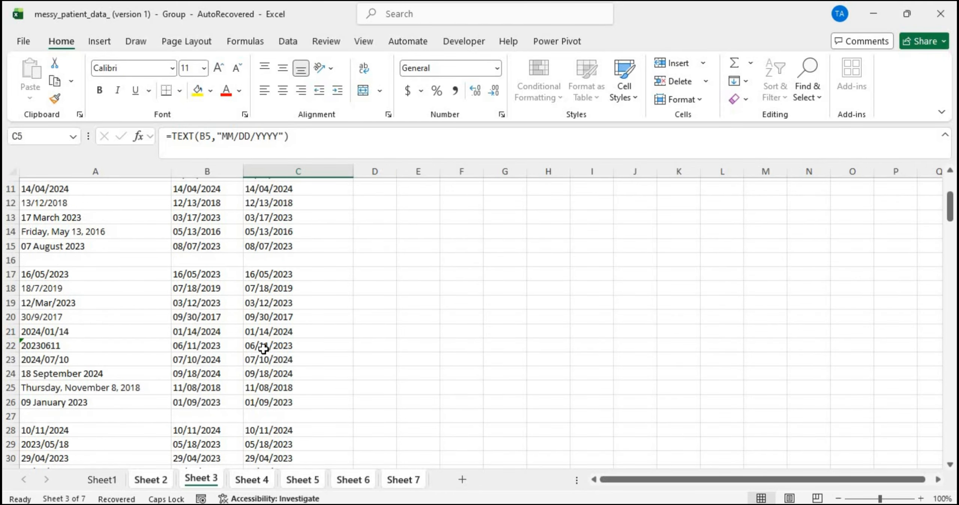
pyautogui.scroll(-10, 264, 348)
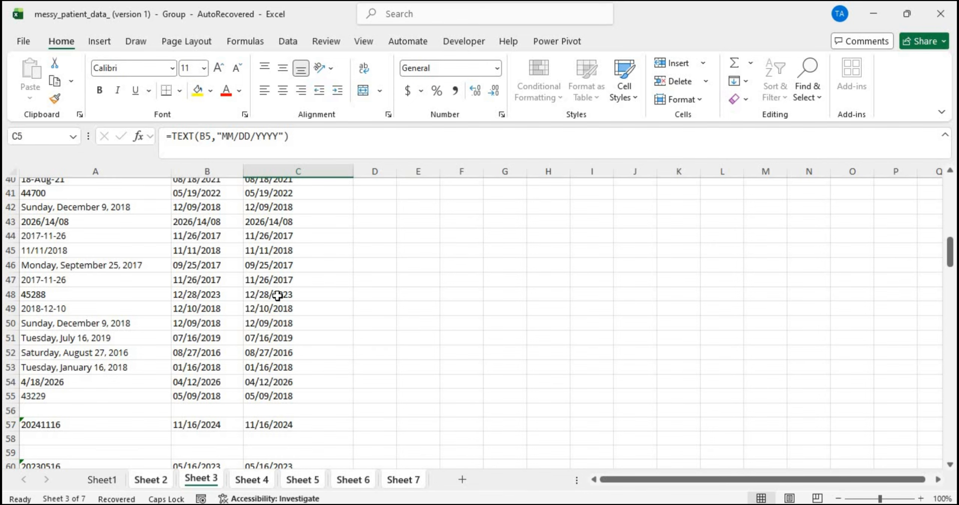
pyautogui.scroll(-20, 271, 414)
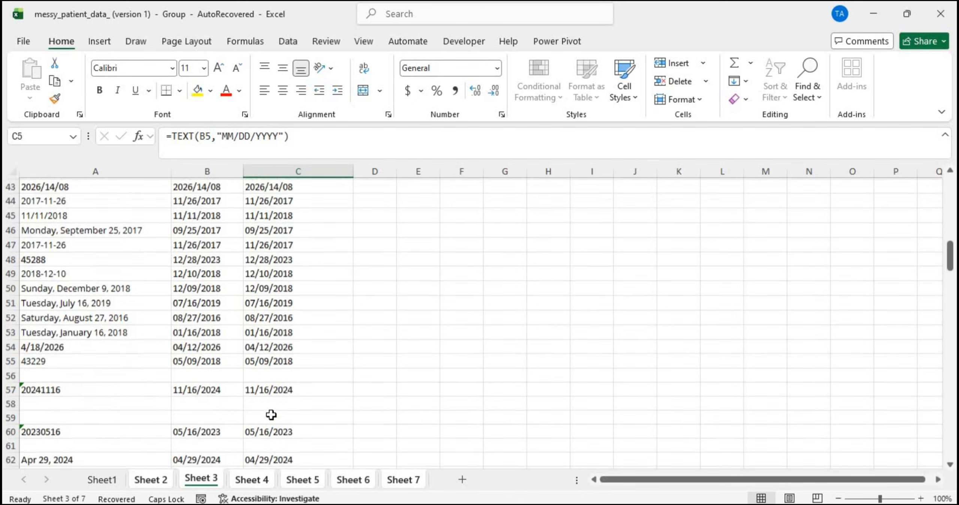
pyautogui.scroll(-12, 271, 415)
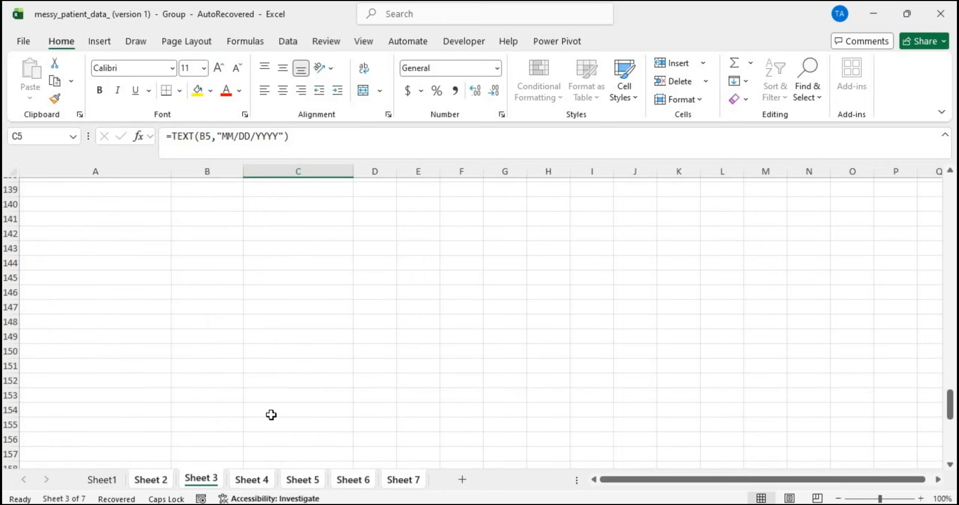
pyautogui.scroll(20, 271, 415)
pyautogui.scroll(-4, 271, 415)
pyautogui.scroll(-18, 272, 415)
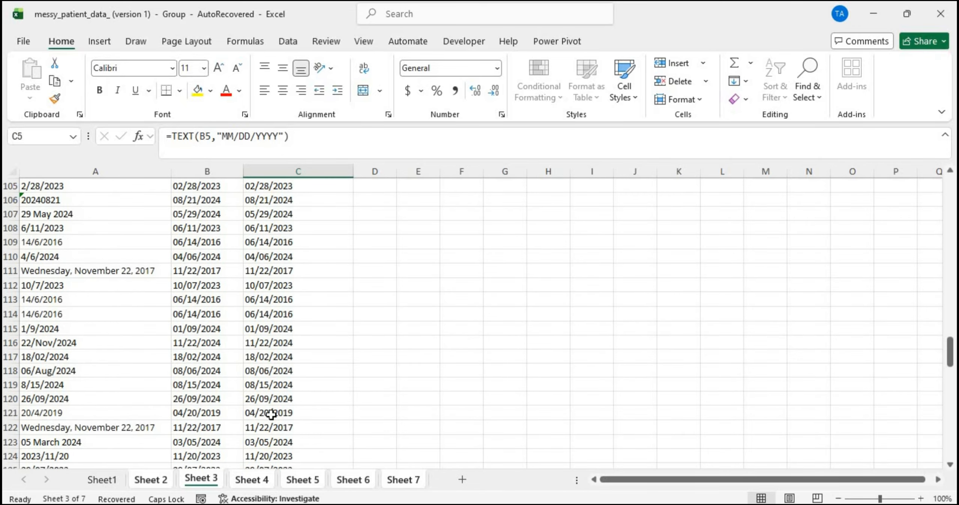
pyautogui.scroll(10, 271, 415)
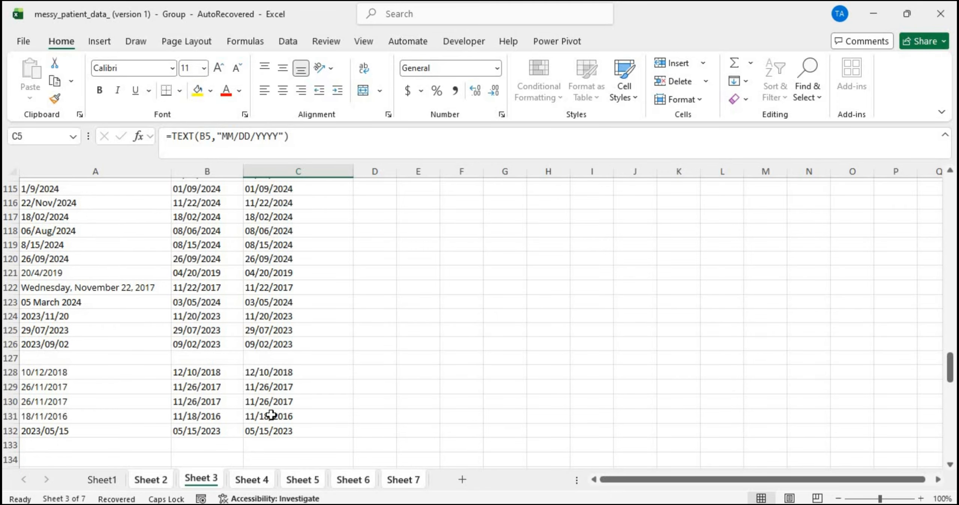
pyautogui.scroll(-2, 271, 414)
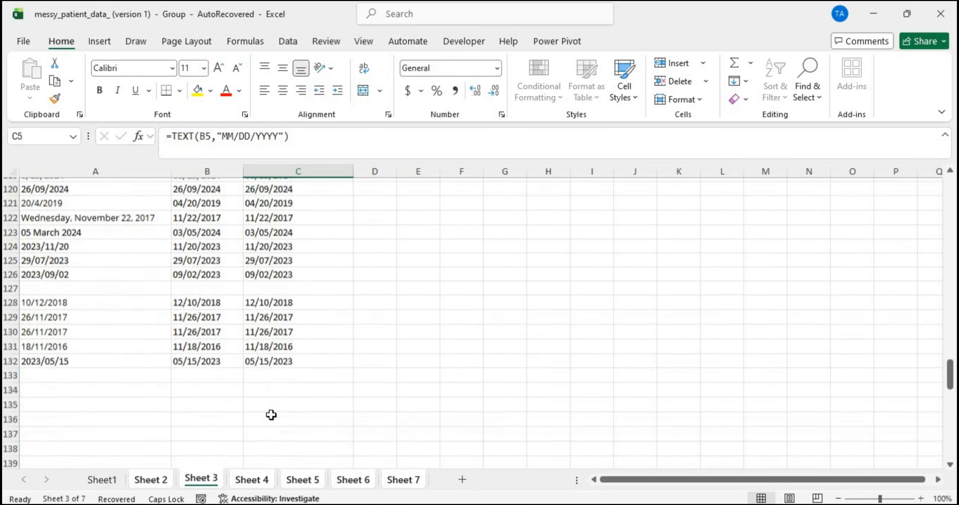
pyautogui.click(258, 259)
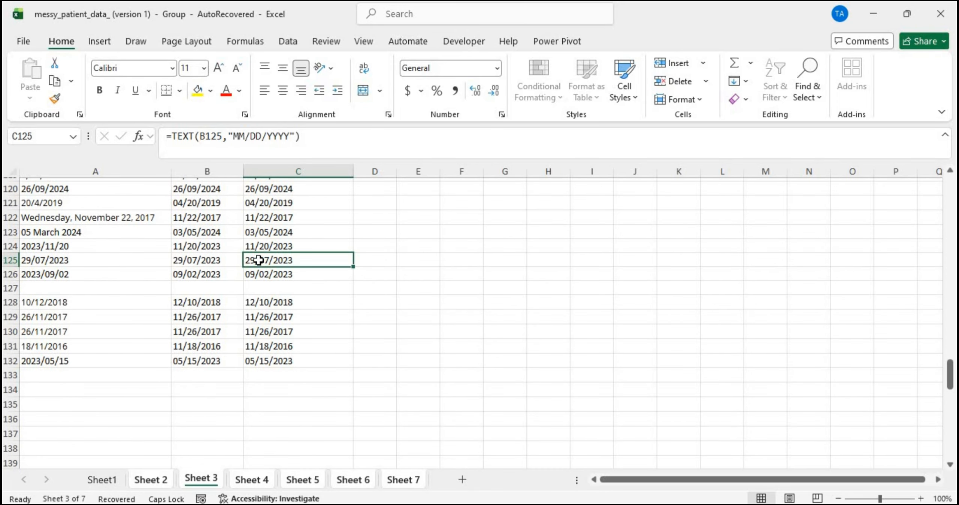
pyautogui.click(246, 480)
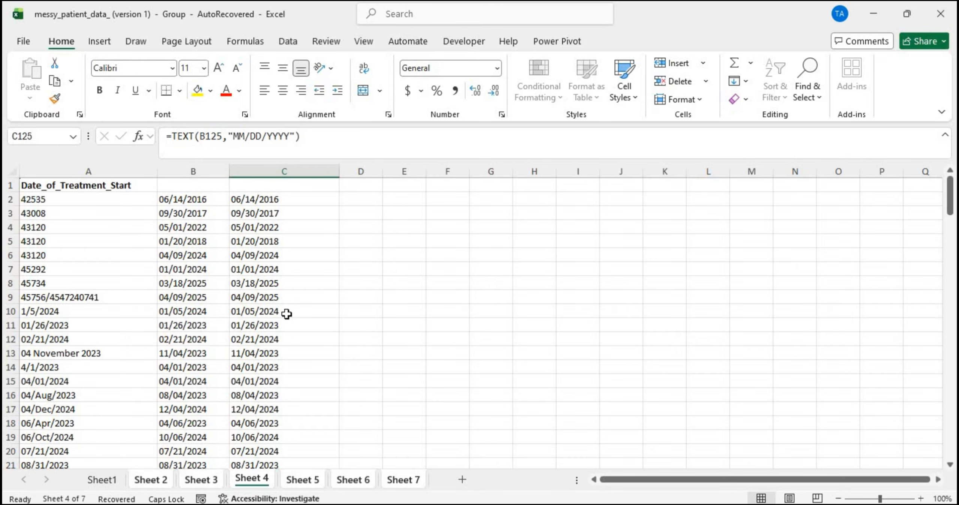
pyautogui.scroll(-11, 286, 314)
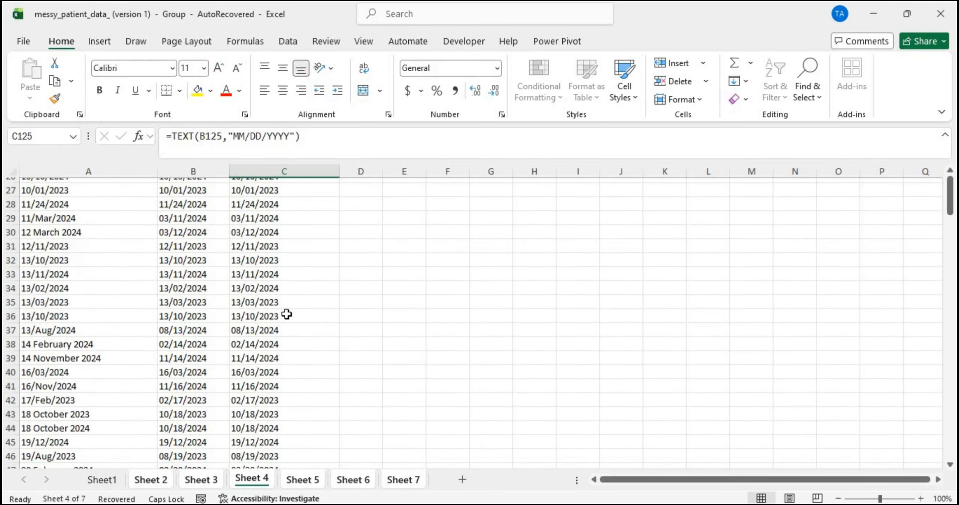
pyautogui.scroll(-7, 286, 314)
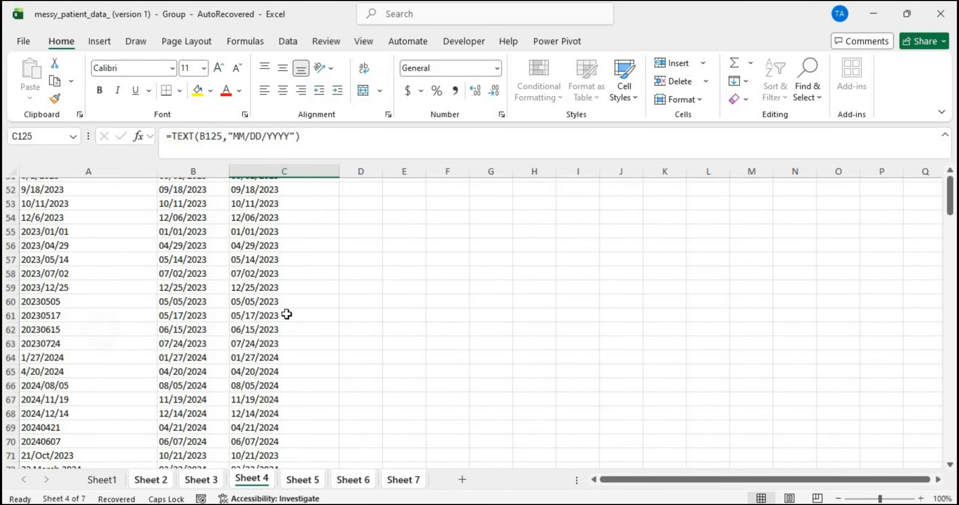
pyautogui.scroll(-13, 286, 314)
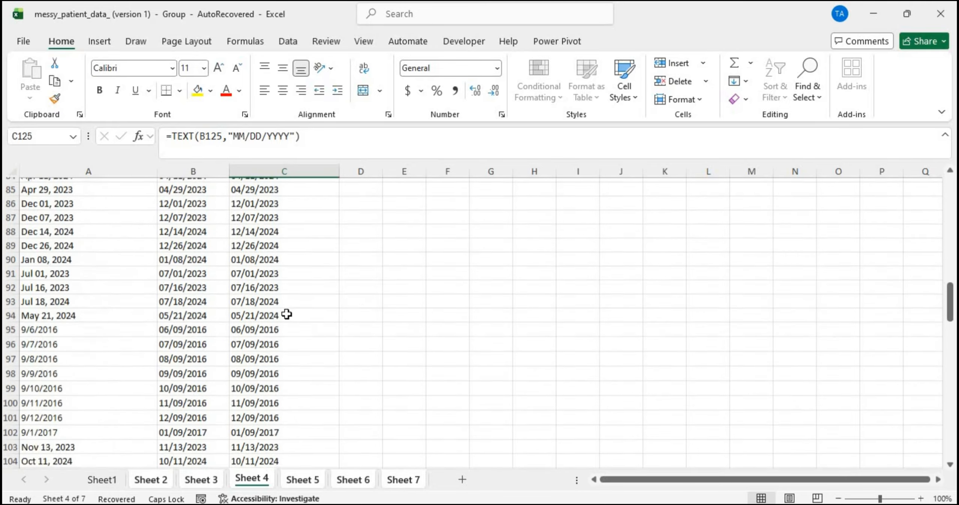
pyautogui.scroll(-9, 286, 313)
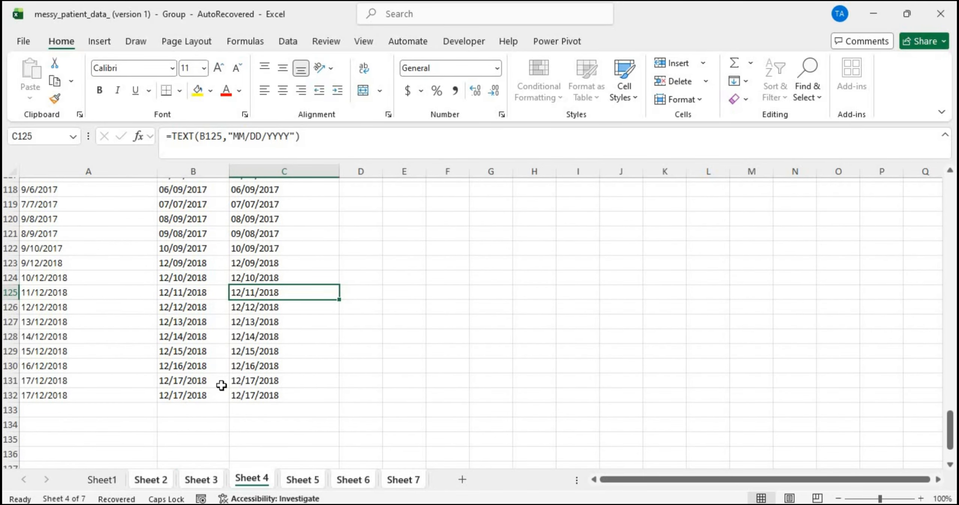
pyautogui.click(299, 479)
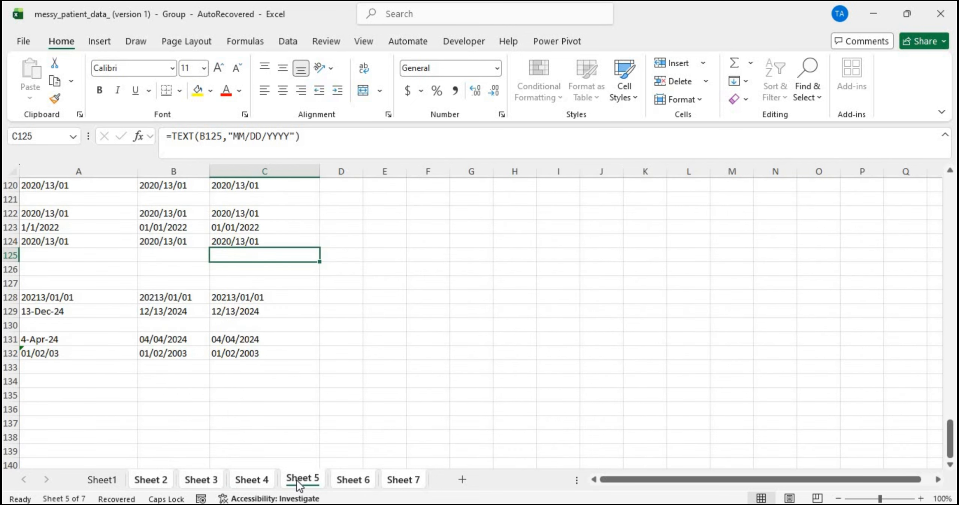
pyautogui.scroll(1, 199, 355)
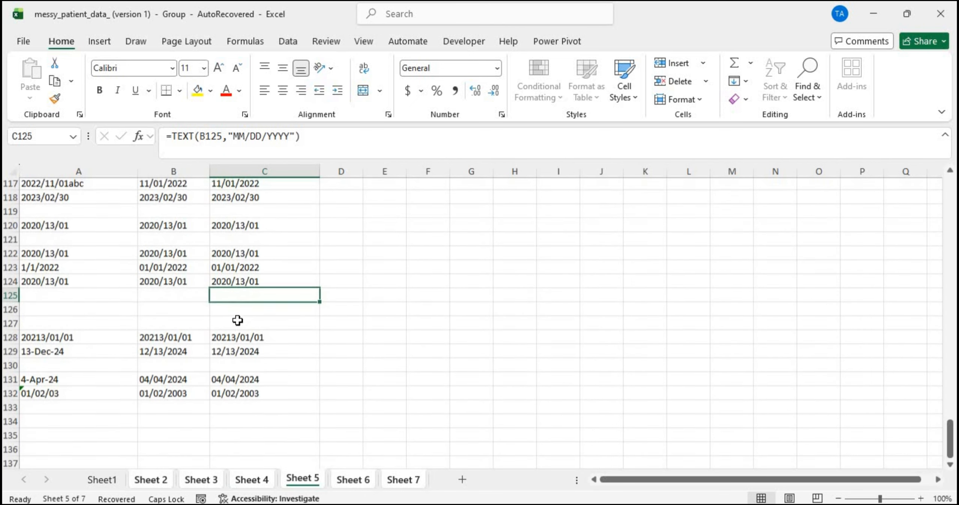
pyautogui.click(246, 339)
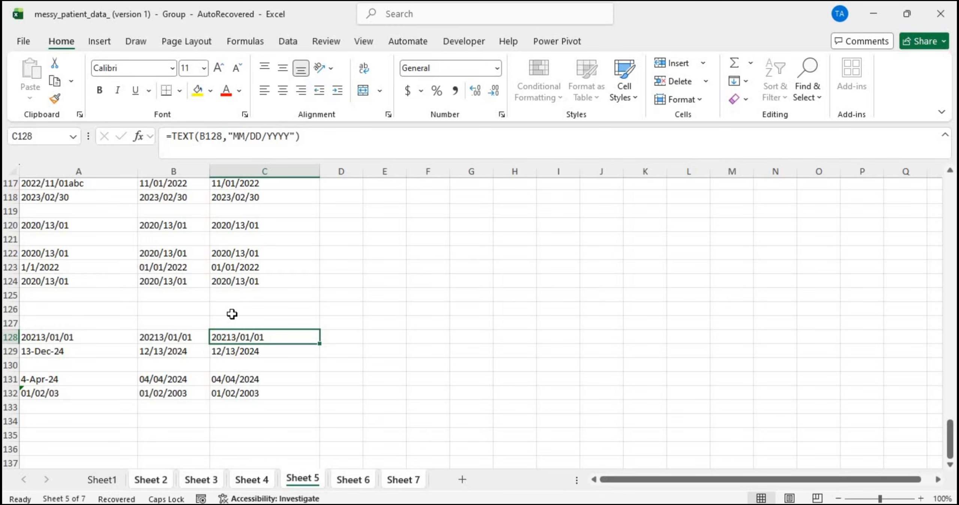
pyautogui.click(235, 252)
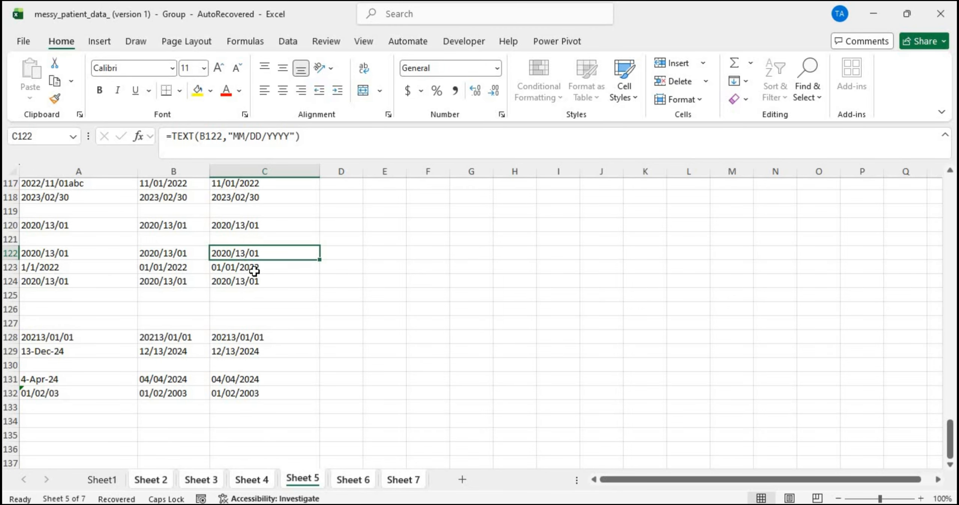
pyautogui.click(261, 280)
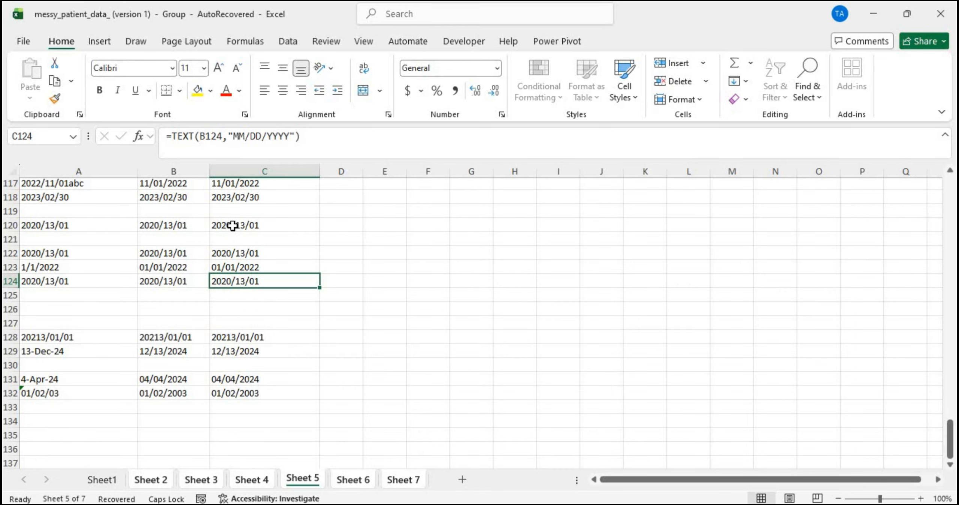
pyautogui.scroll(2, 233, 221)
pyautogui.click(237, 282)
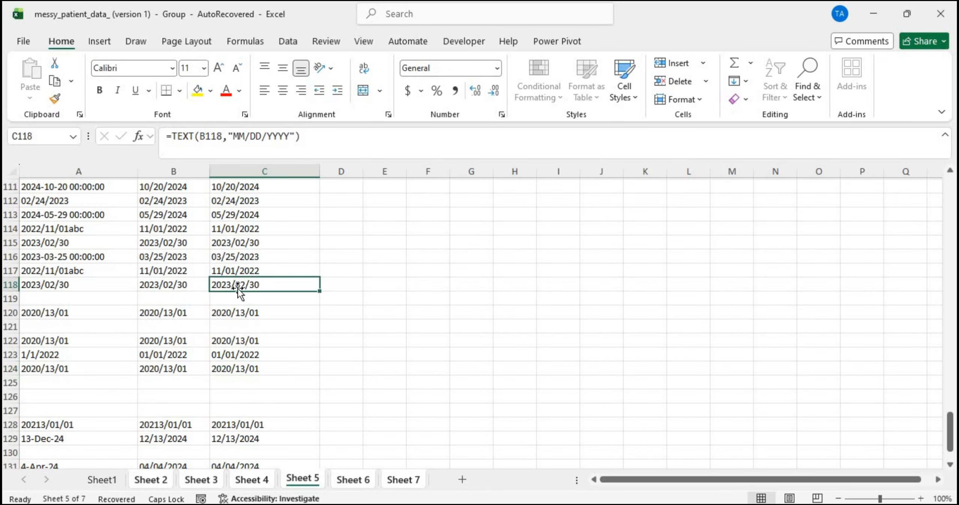
pyautogui.click(239, 311)
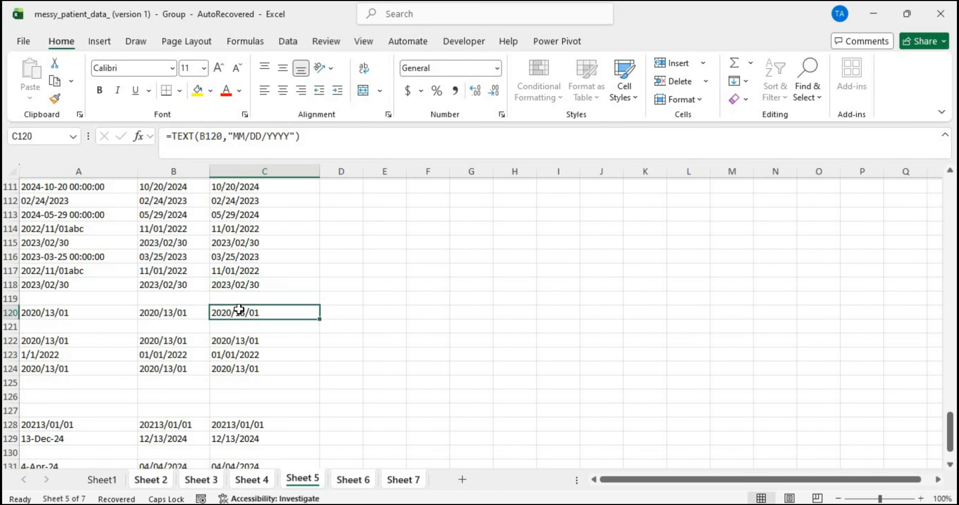
pyautogui.click(246, 339)
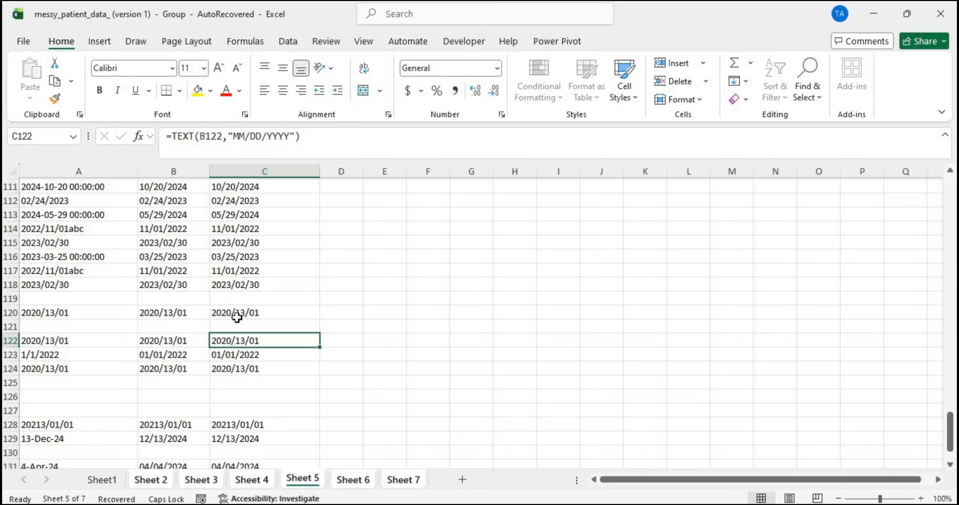
pyautogui.click(226, 282)
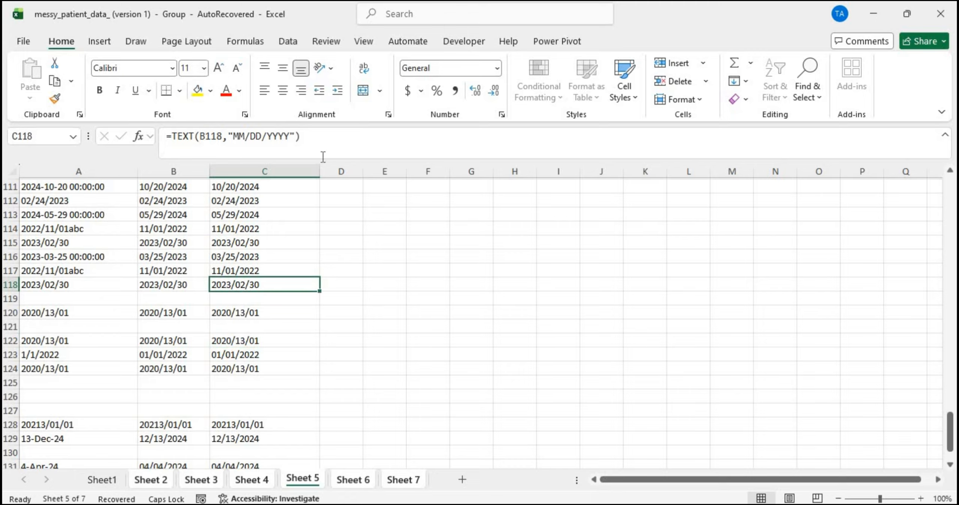
pyautogui.scroll(3, 266, 237)
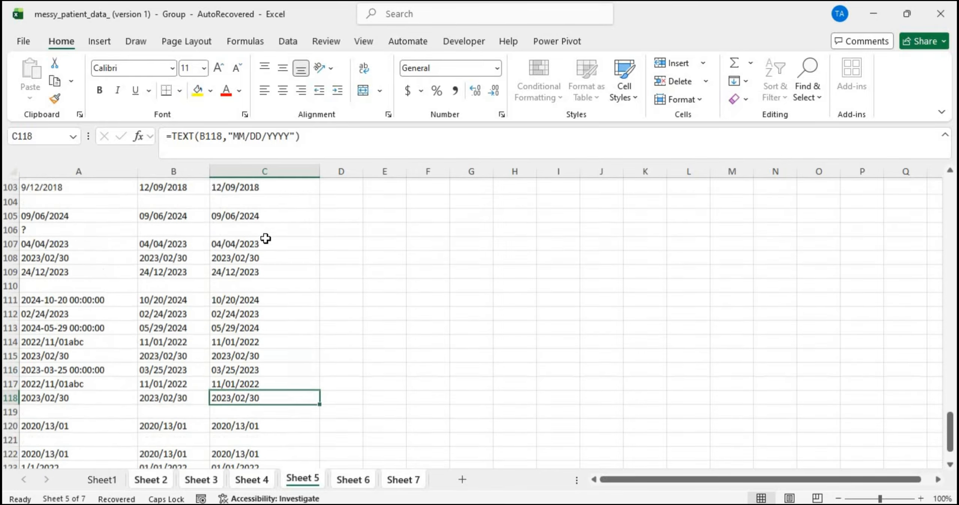
pyautogui.scroll(17, 265, 237)
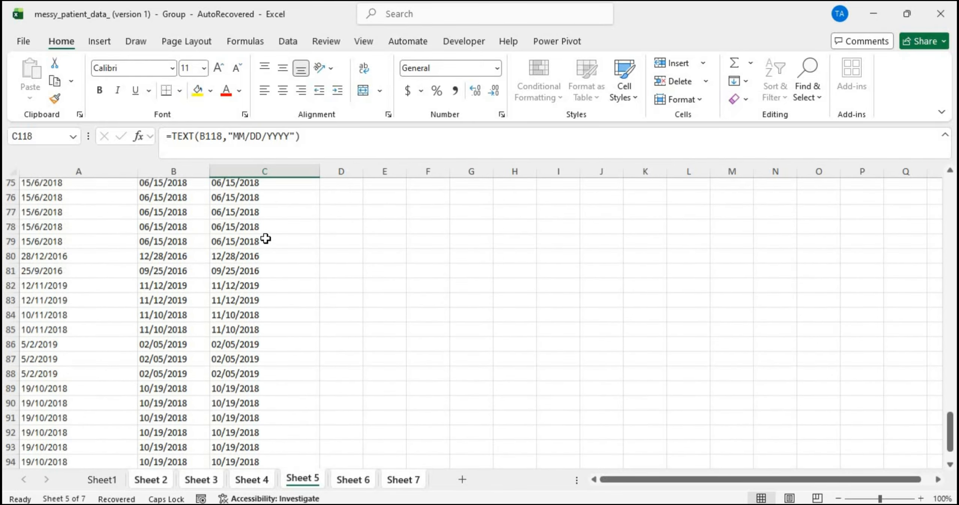
pyautogui.scroll(17, 266, 237)
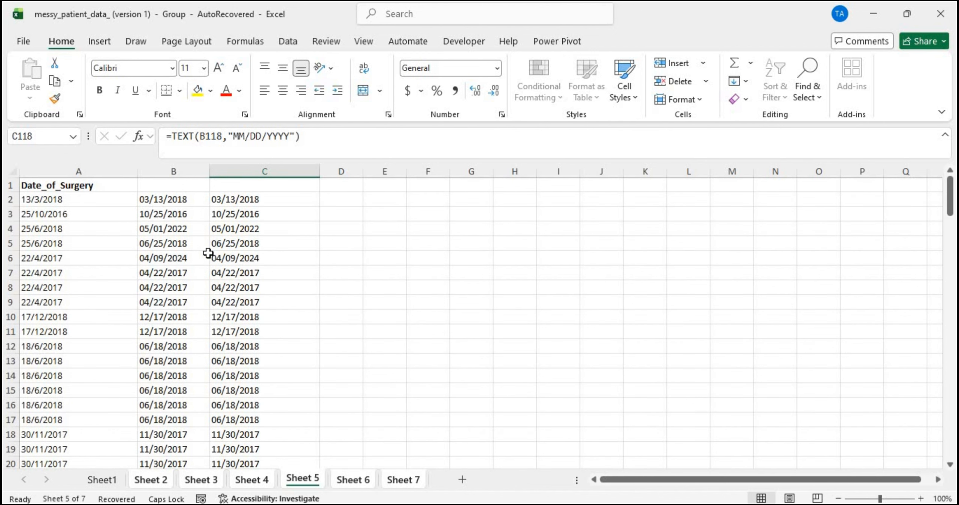
# Step: Go to the top of Sheet 2 and select cell D2
pyautogui.click(150, 480)
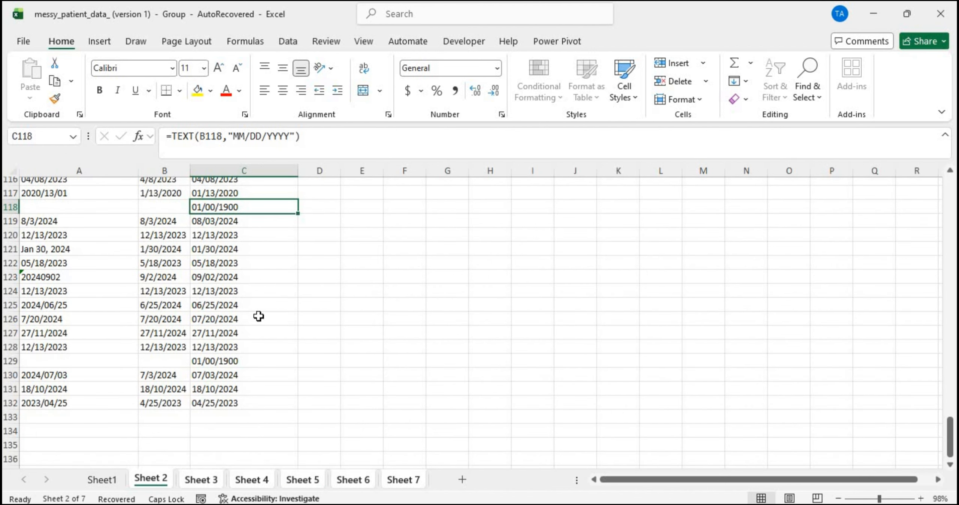
pyautogui.scroll(20, 258, 317)
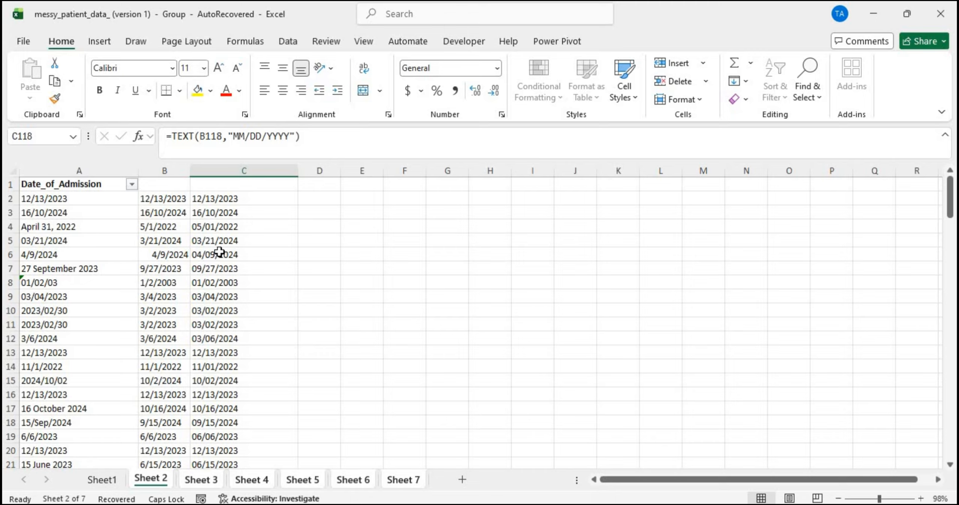
pyautogui.click(322, 203)
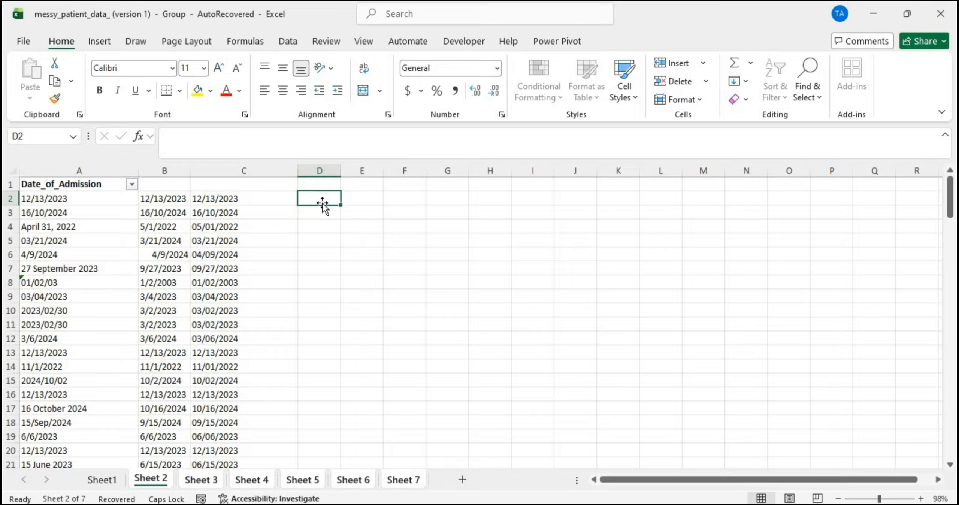
# Step: Enter =IF(LEFT(C2,2)>12,C2,"") in D2 and widen column D
pyautogui.write('=IF')
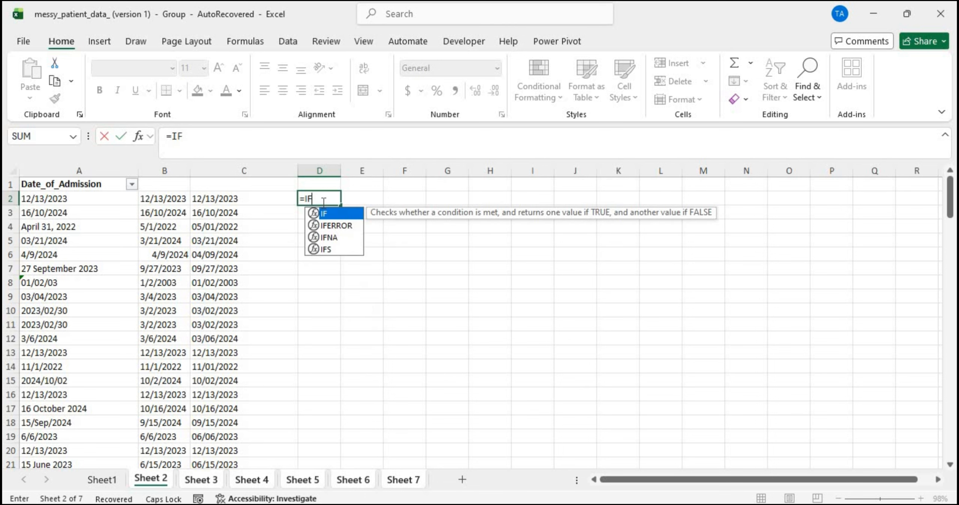
pyautogui.write('(')
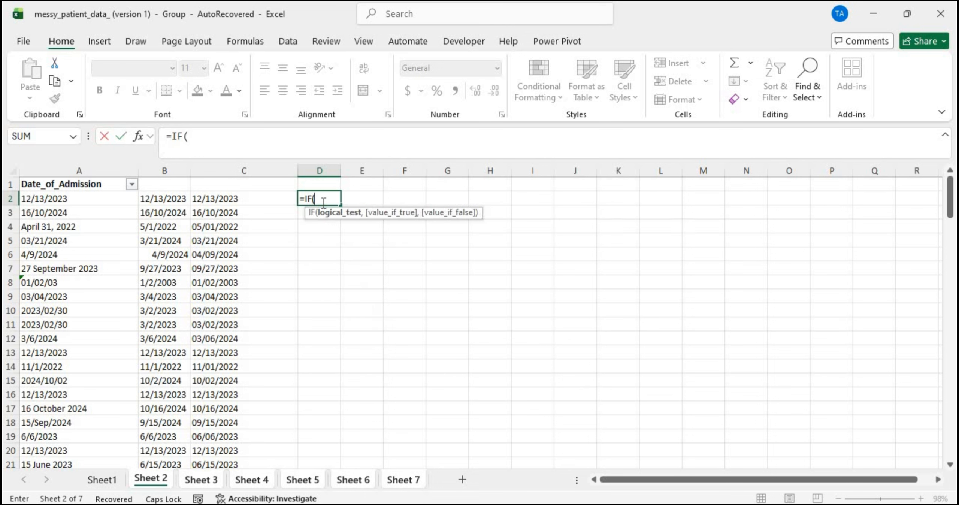
pyautogui.write('LEFT(')
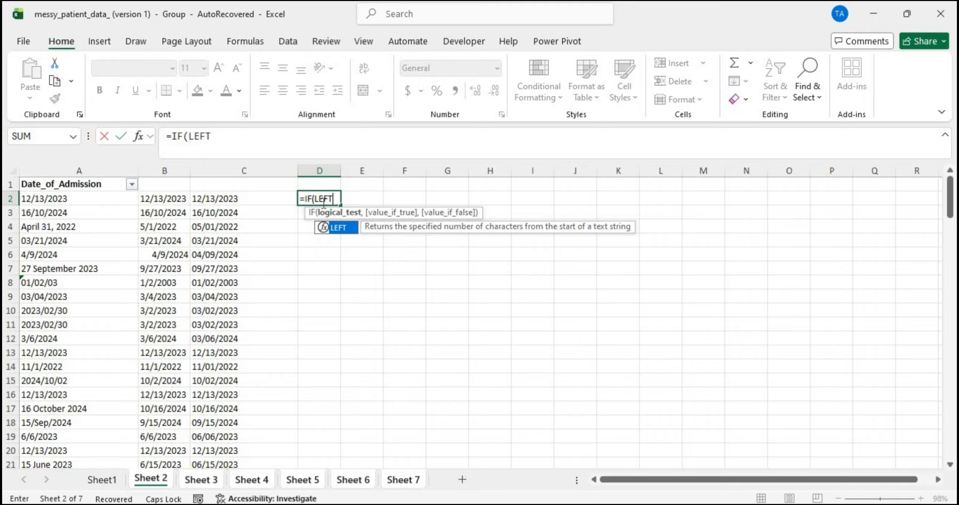
pyautogui.click(267, 198)
pyautogui.write(',2')
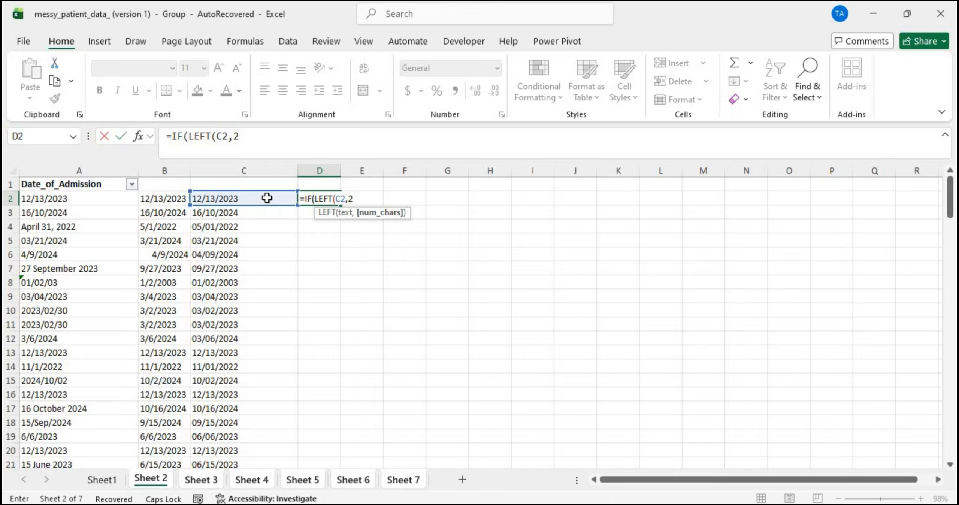
pyautogui.write(')')
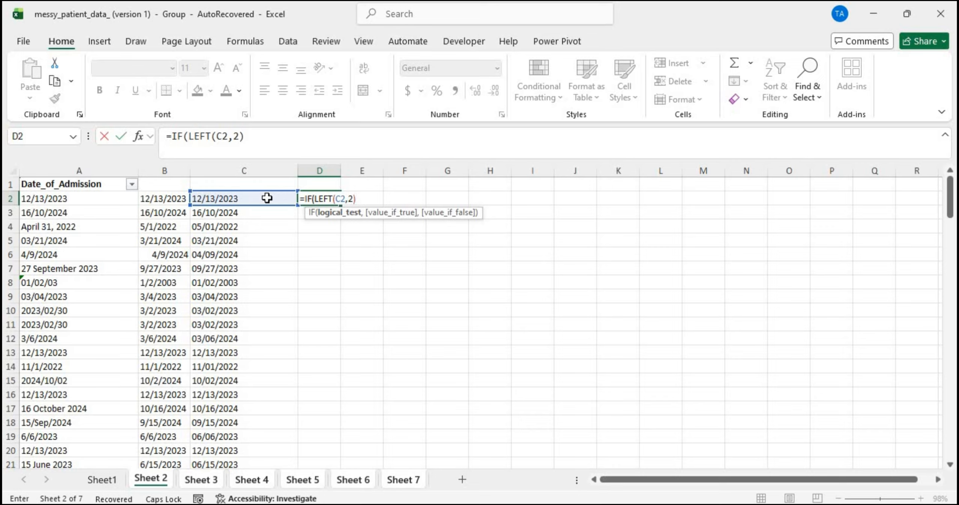
pyautogui.write('>12,')
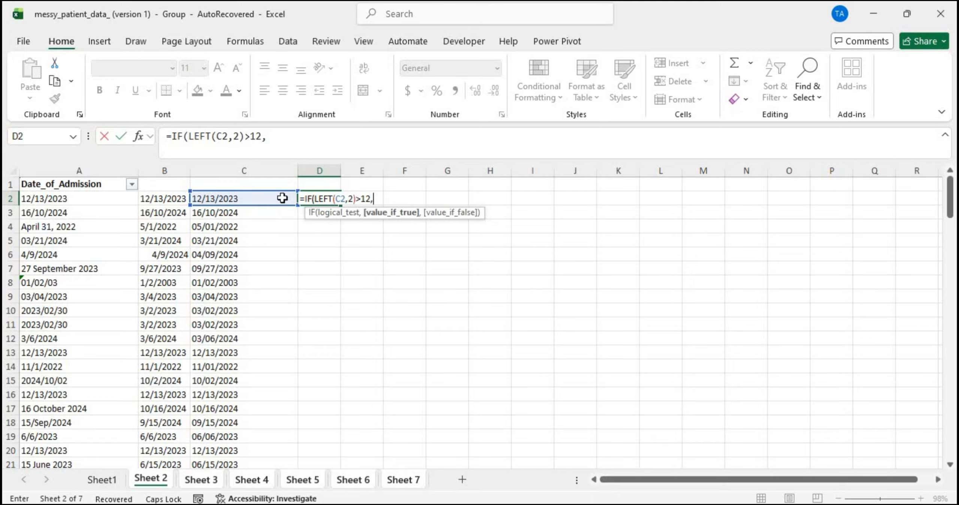
pyautogui.click(282, 198)
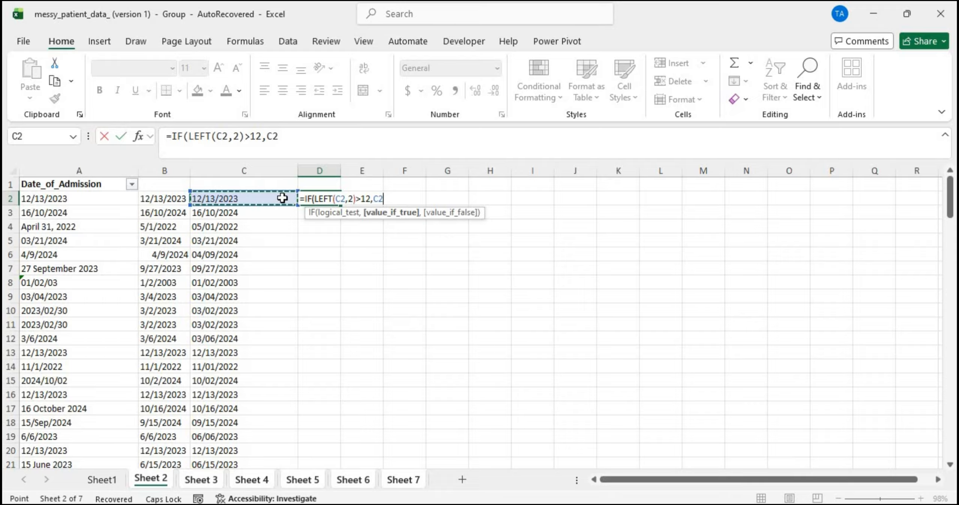
pyautogui.write(',"')
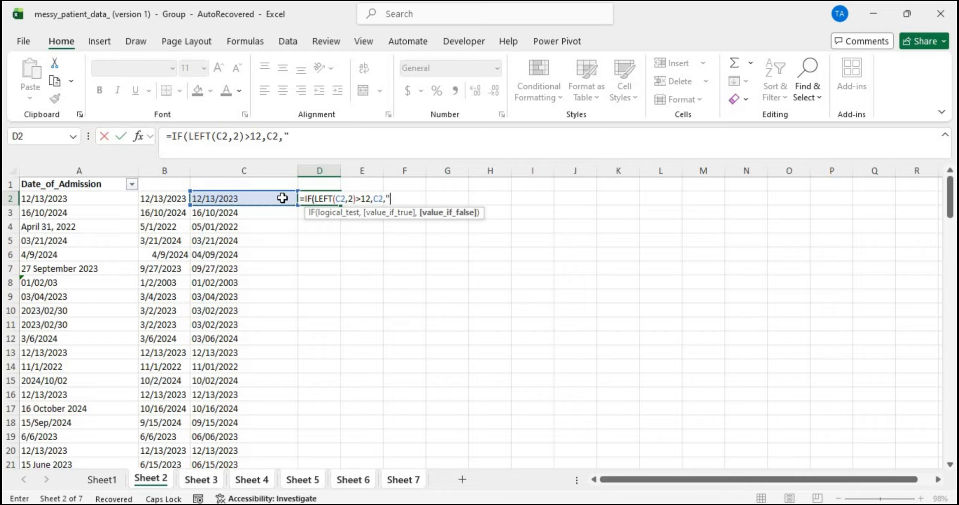
pyautogui.write('")')
pyautogui.press('Return')
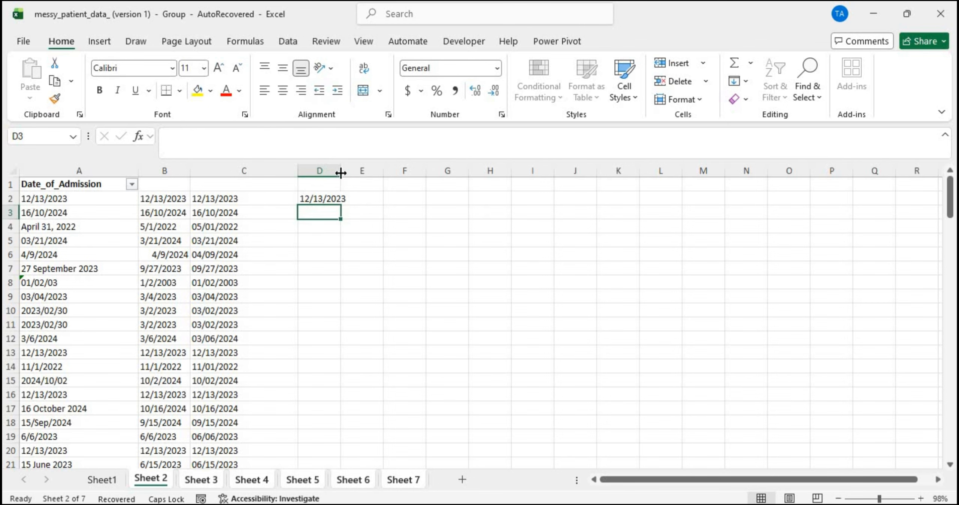
pyautogui.moveTo(342, 165); pyautogui.dragTo(350, 165)
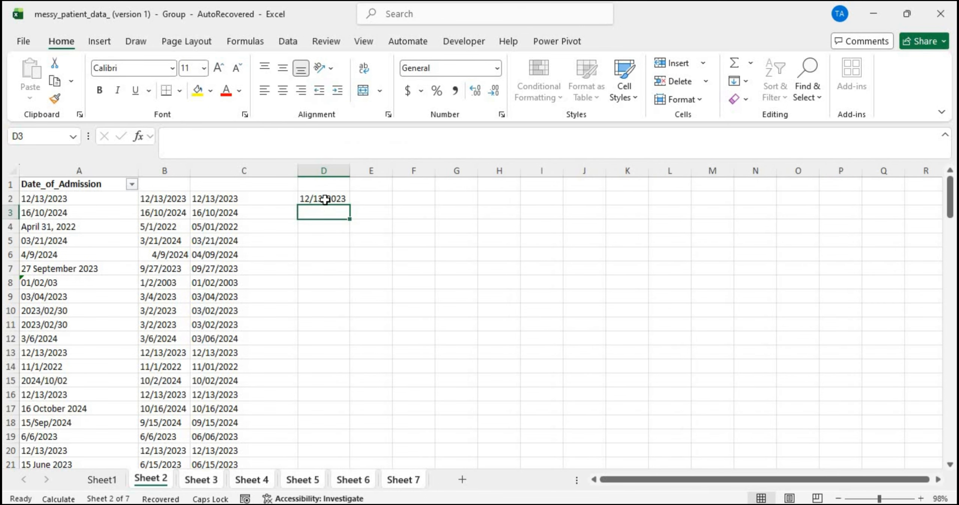
pyautogui.doubleClick(324, 198)
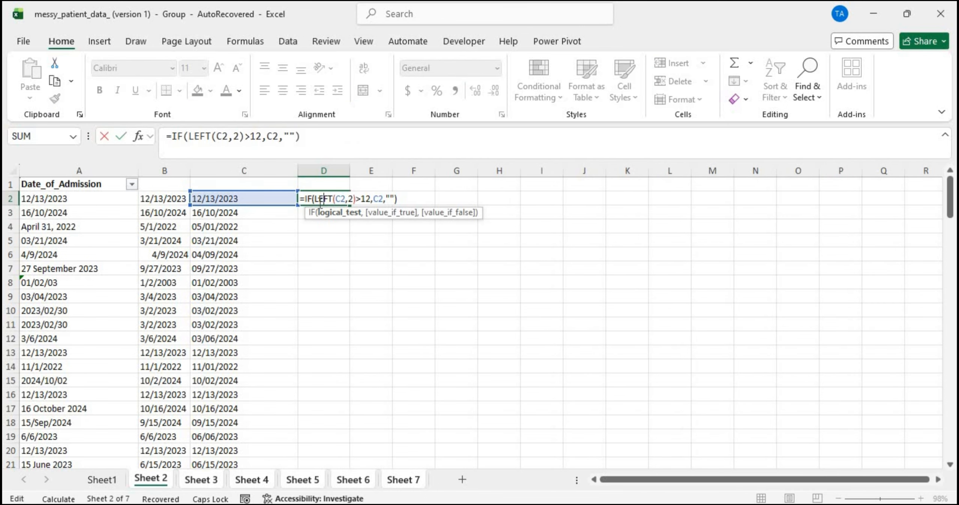
pyautogui.press('Return')
pyautogui.click(333, 199)
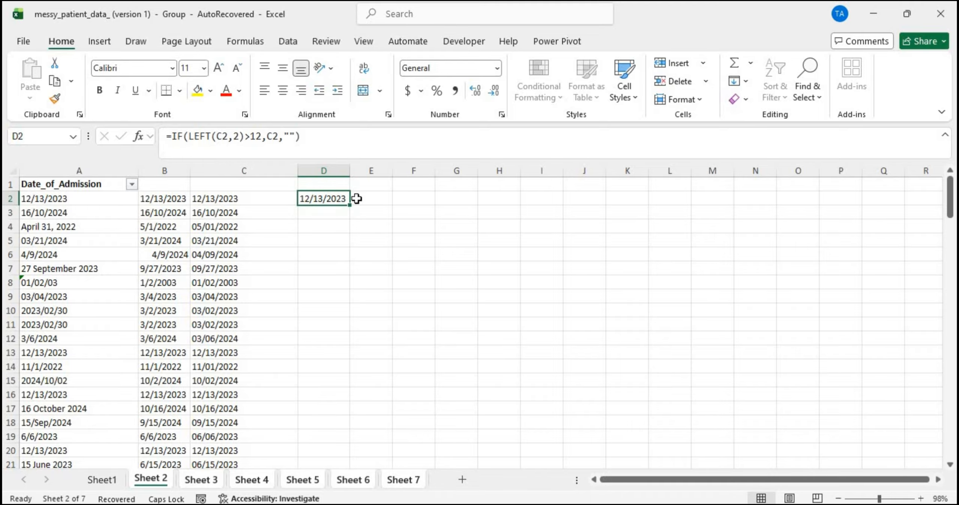
# Step: Wrap LEFT(C2,2) in VALUE, making D2 =IF(VALUE(LEFT(C2,2))>12,C2,"")
pyautogui.doubleClick(346, 199)
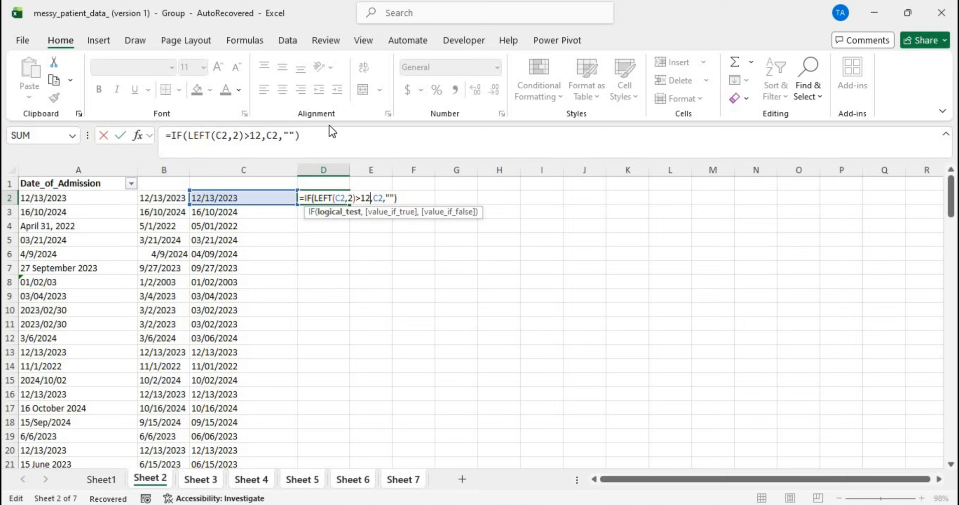
pyautogui.click(313, 199)
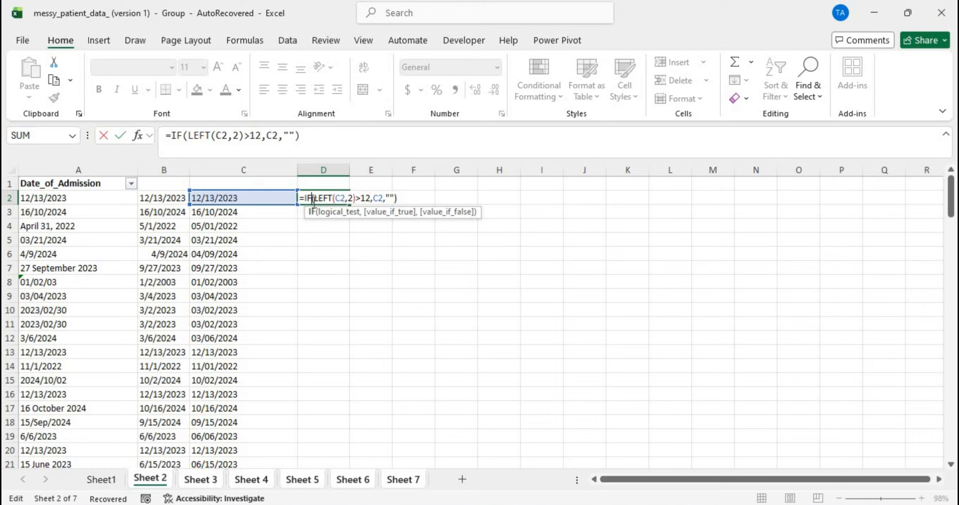
pyautogui.press('Left')
pyautogui.press('Left')
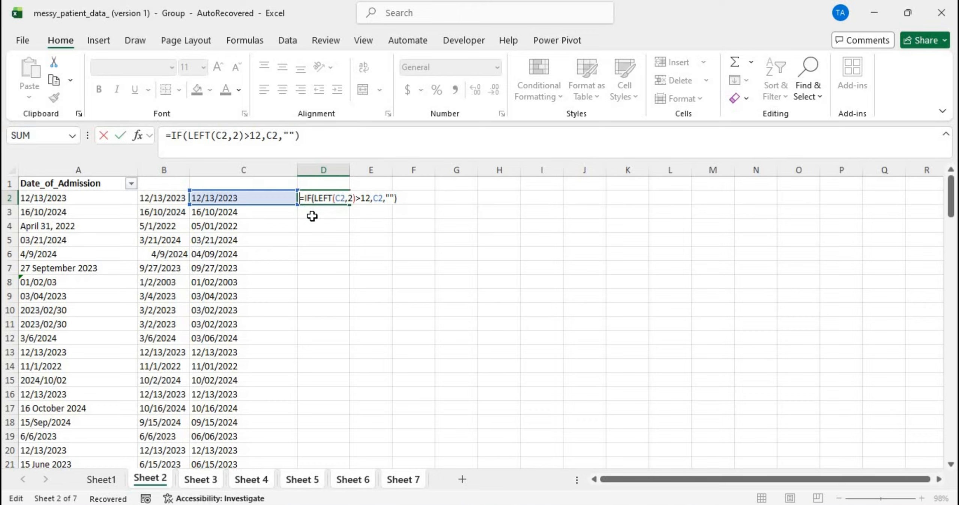
pyautogui.press('Right')
pyautogui.press('Right')
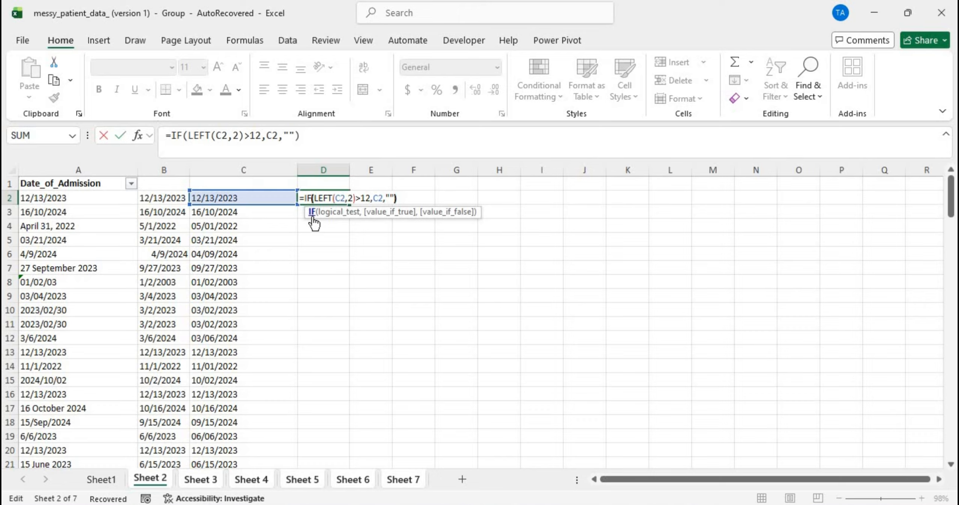
pyautogui.press('Right')
pyautogui.press('capslock')
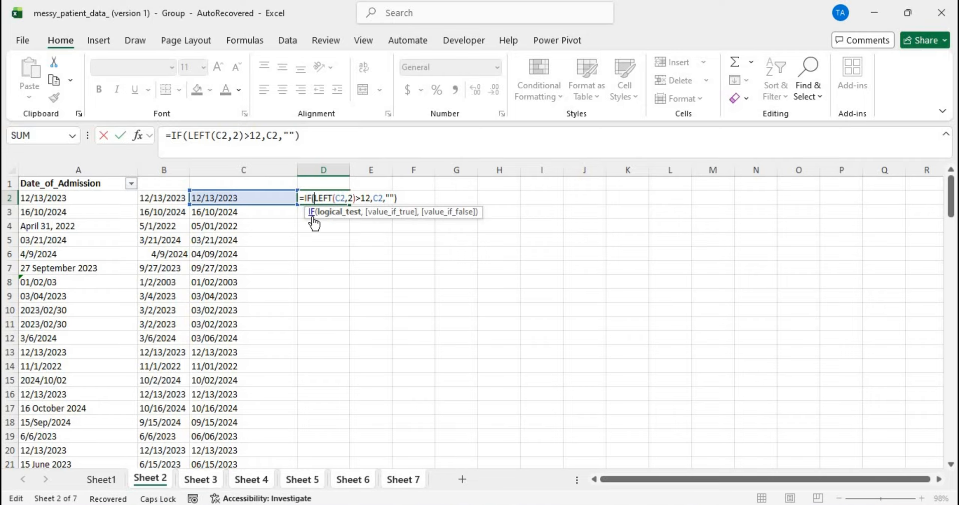
pyautogui.write('VAL')
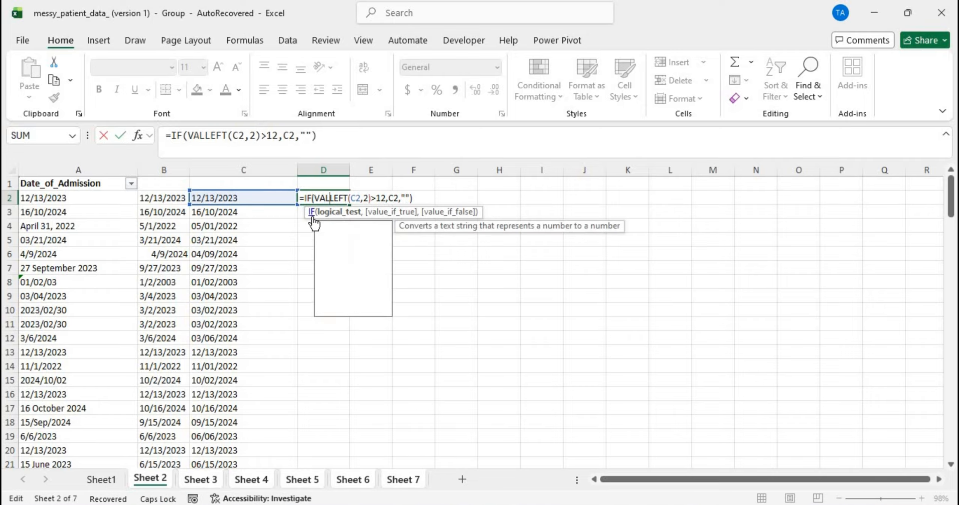
pyautogui.write('UE')
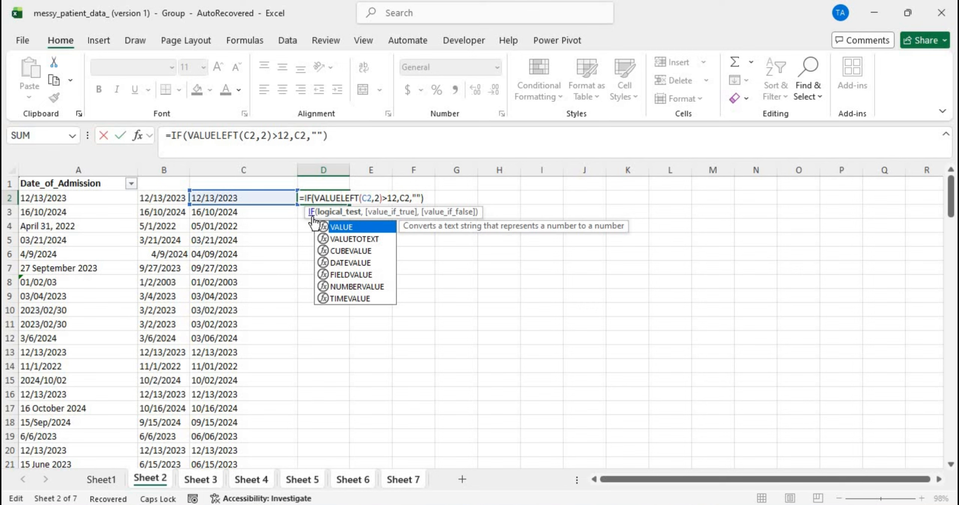
pyautogui.press('Escape')
pyautogui.write('(')
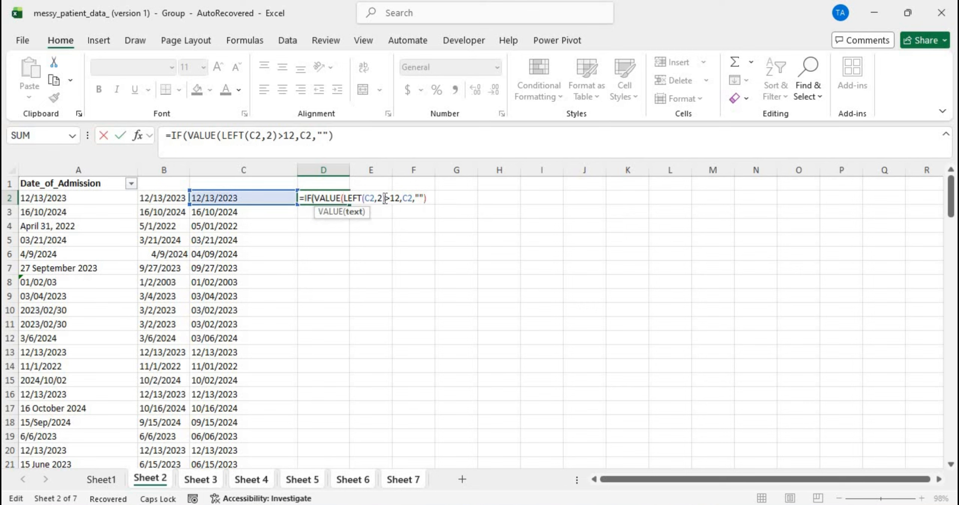
pyautogui.click(385, 198)
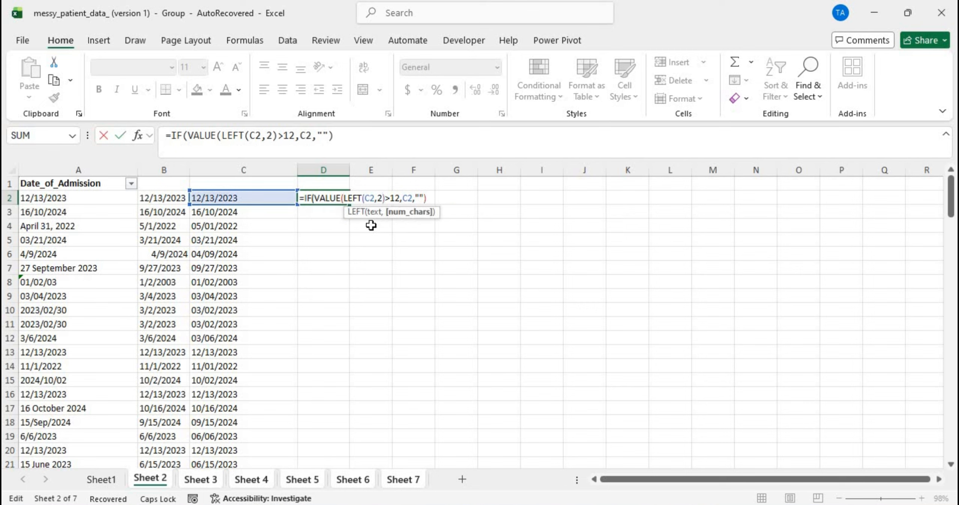
pyautogui.write(')')
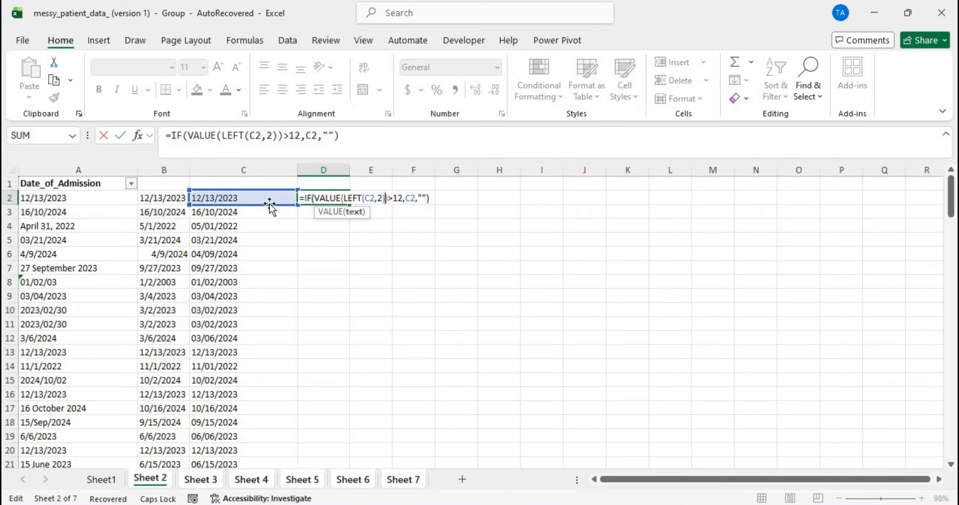
pyautogui.press('Return')
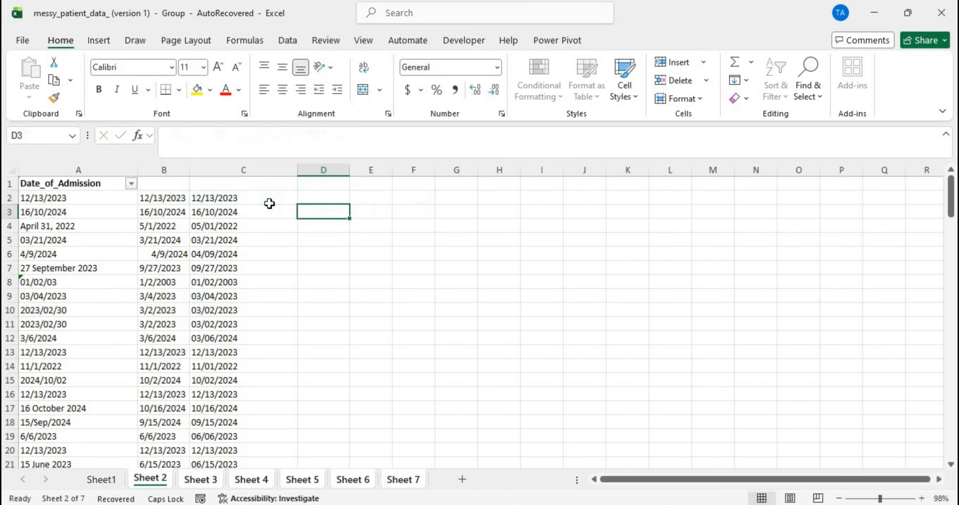
pyautogui.click(332, 197)
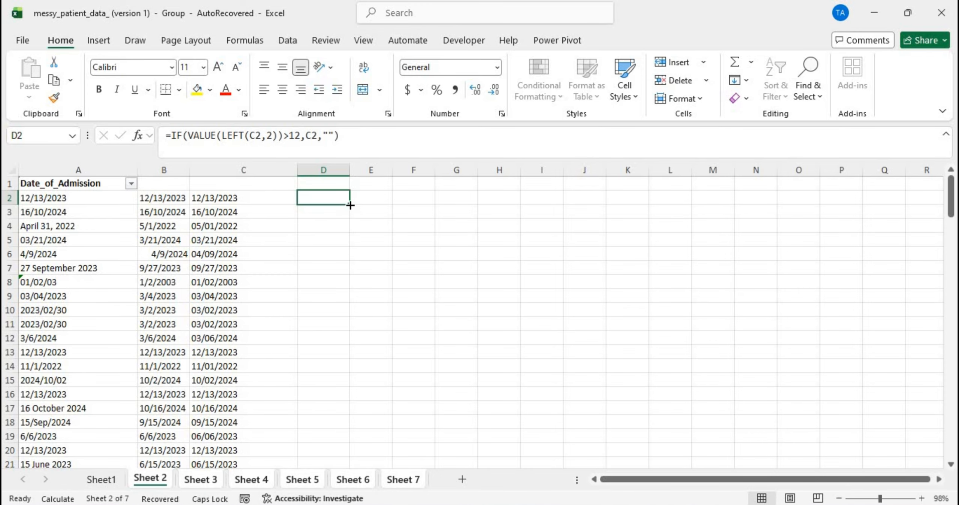
pyautogui.doubleClick(347, 205)
pyautogui.moveTo(346, 170); pyautogui.dragTo(383, 170)
pyautogui.click(352, 212)
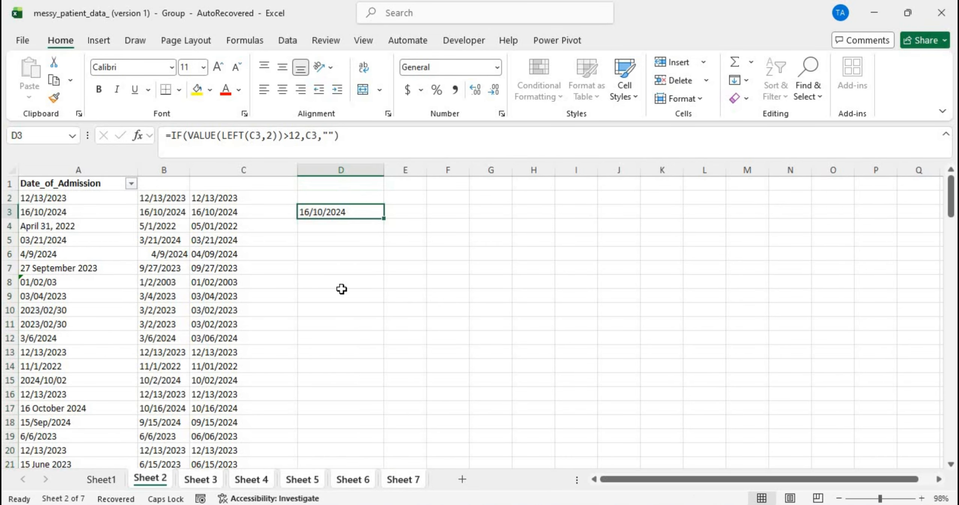
pyautogui.scroll(-20, 343, 287)
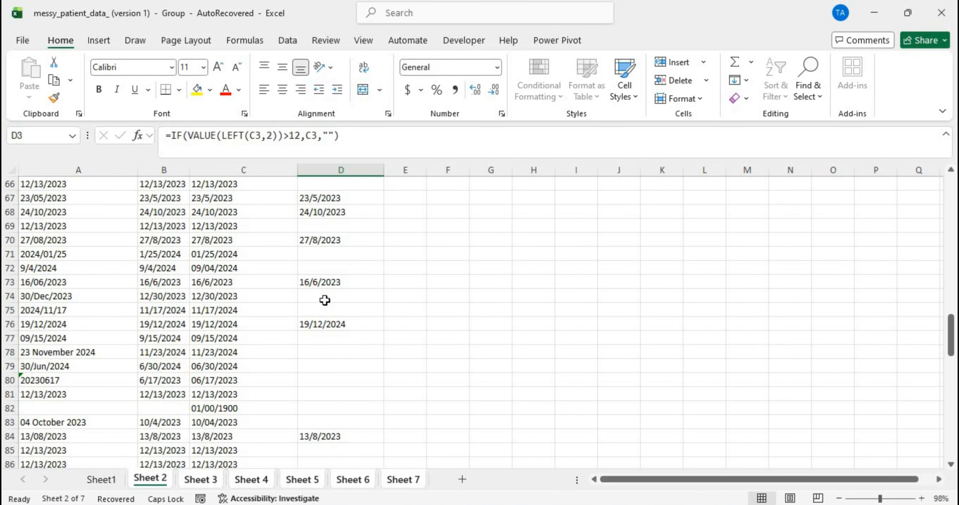
pyautogui.scroll(-20, 313, 316)
pyautogui.scroll(17, 314, 316)
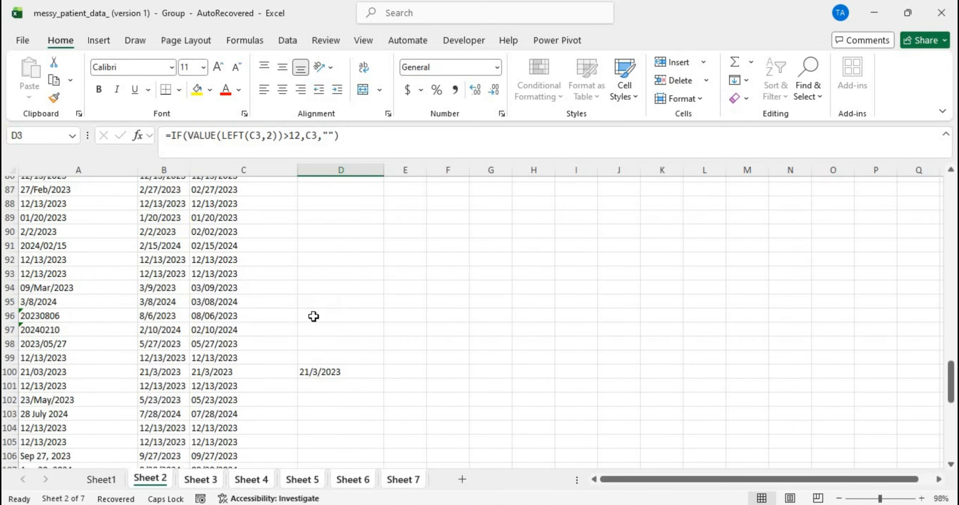
pyautogui.scroll(-17, 318, 353)
pyautogui.scroll(17, 319, 352)
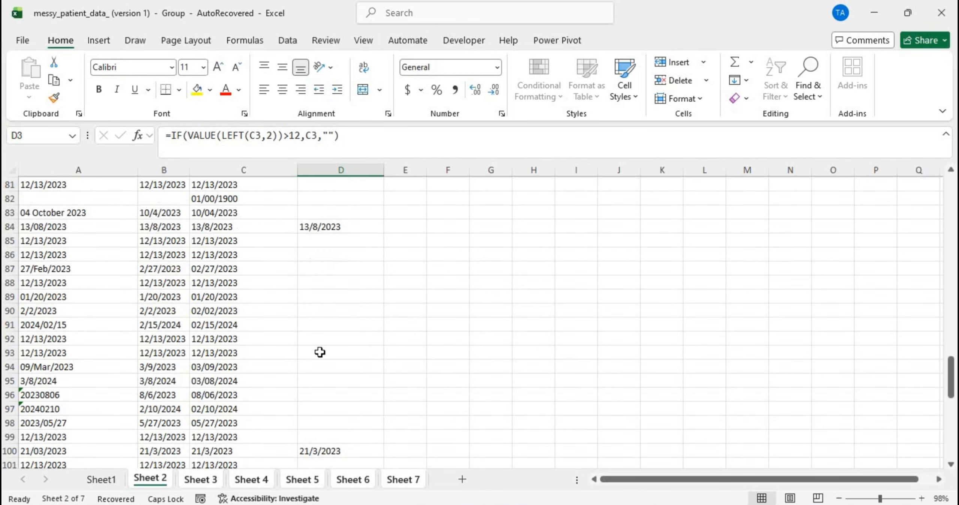
pyautogui.scroll(20, 319, 352)
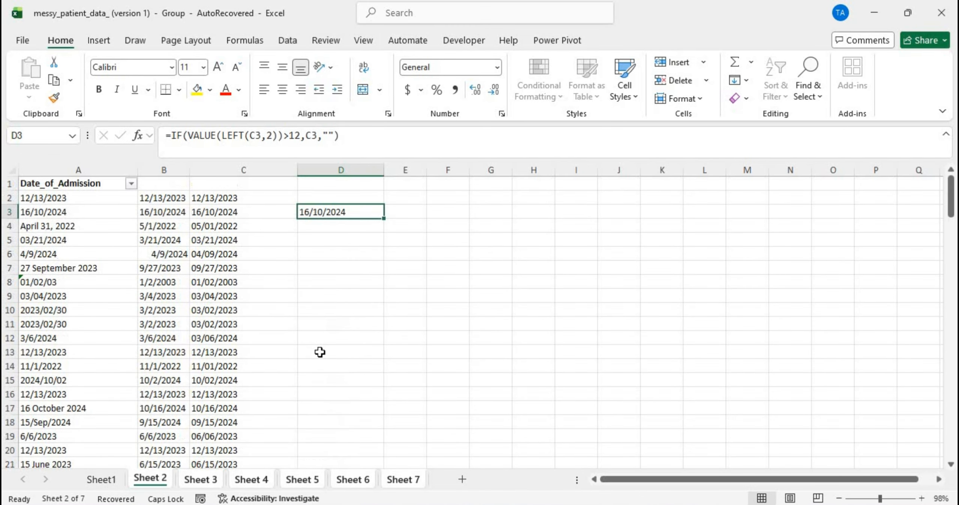
# Step: Copy all of column D with Ctrl+C, then select D2 and then E2
pyautogui.click(336, 170)
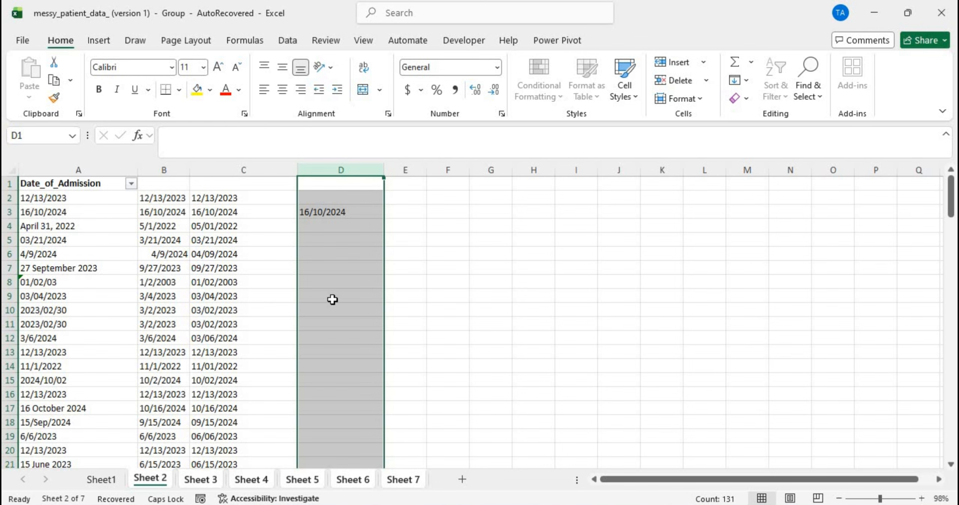
pyautogui.hotkey('ctrl', 'c')
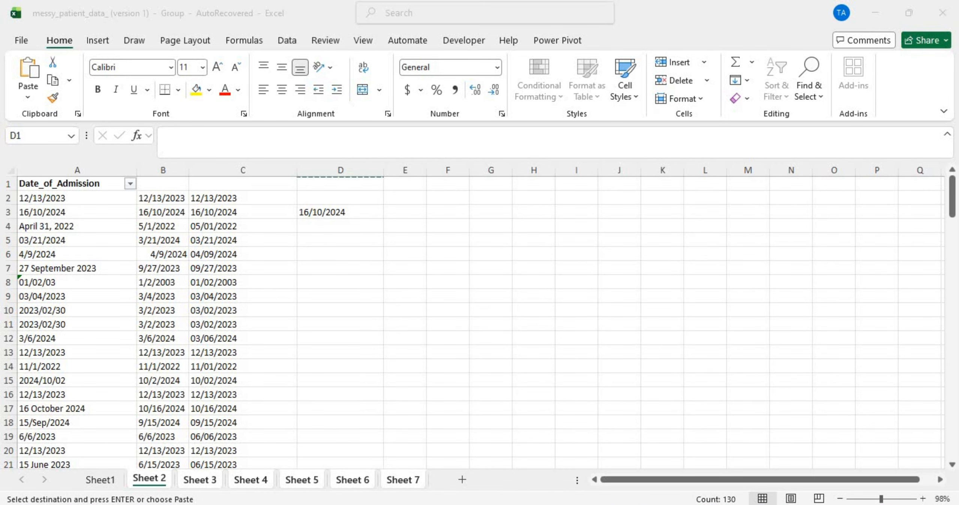
pyautogui.click(332, 196)
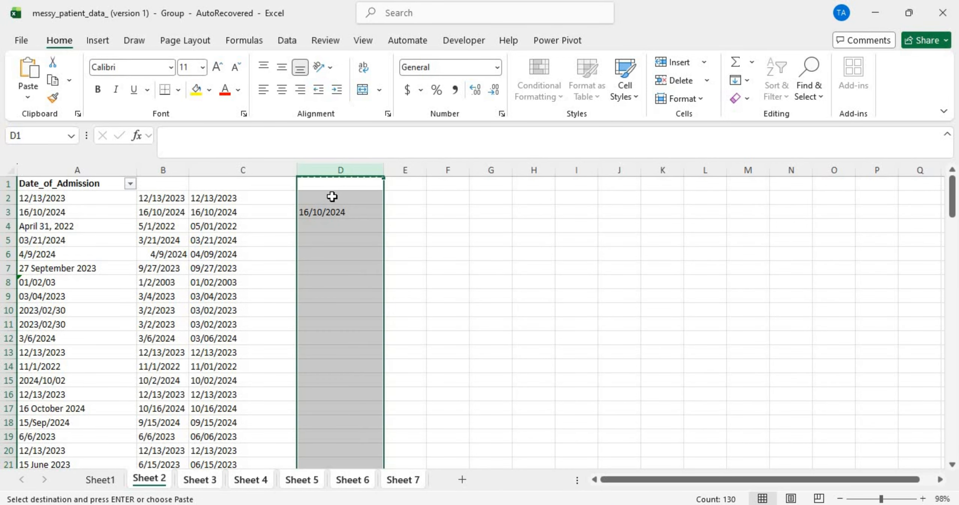
pyautogui.click(332, 197)
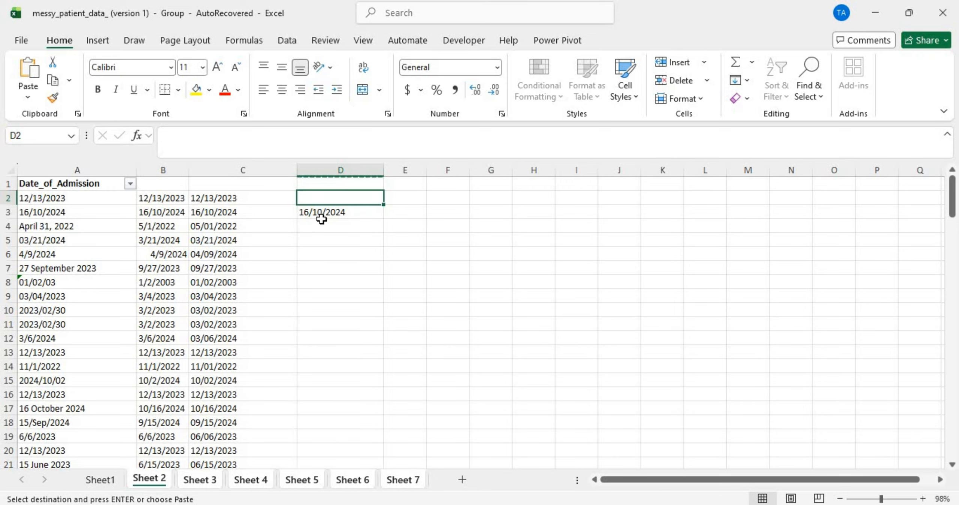
pyautogui.click(410, 195)
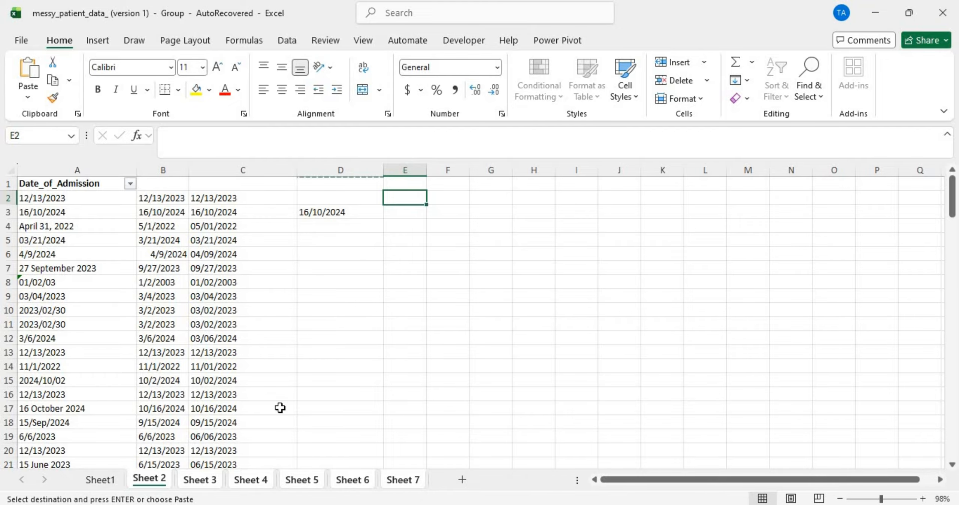
pyautogui.click(301, 482)
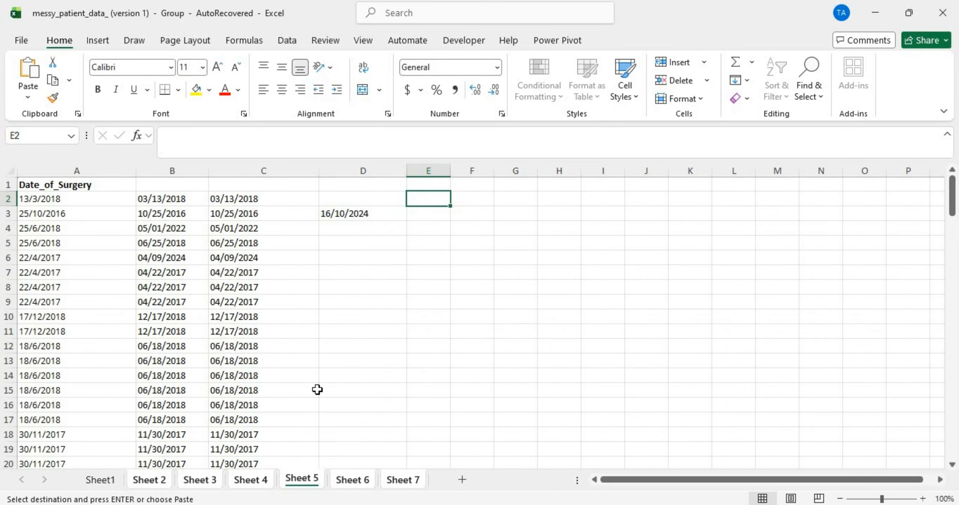
pyautogui.scroll(-20, 317, 390)
pyautogui.scroll(1, 317, 390)
pyautogui.scroll(6, 318, 389)
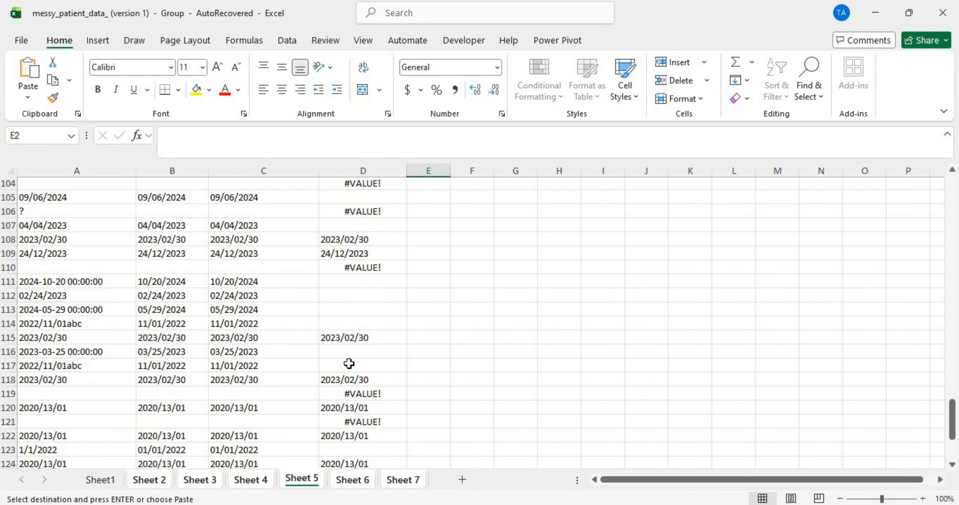
pyautogui.scroll(-6, 351, 361)
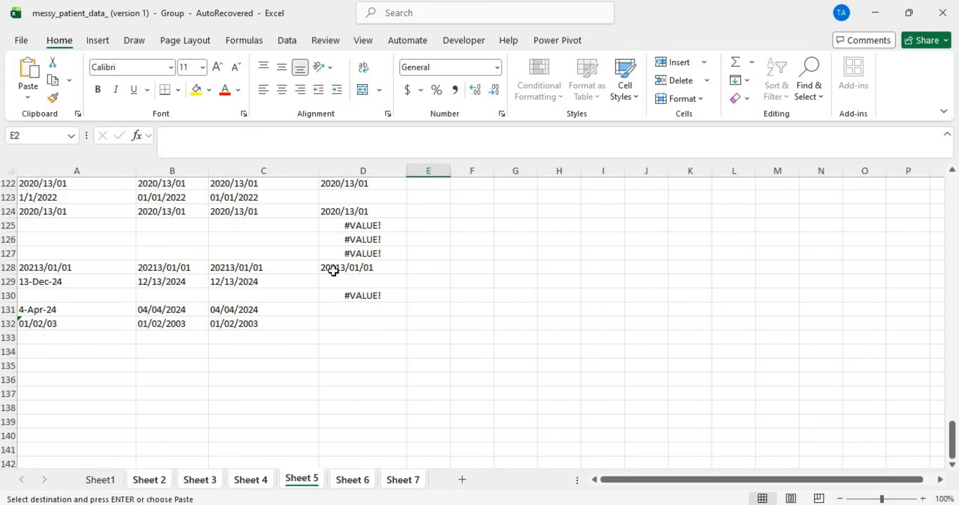
pyautogui.click(147, 480)
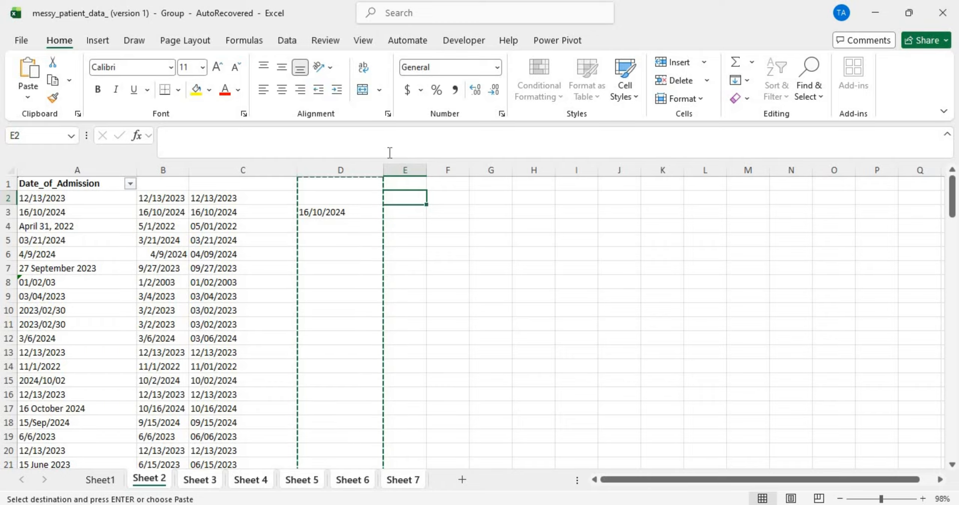
# Step: Review columns B–D and the TEXT formulas in C2 and C3 on Sheet 2
pyautogui.click(335, 164)
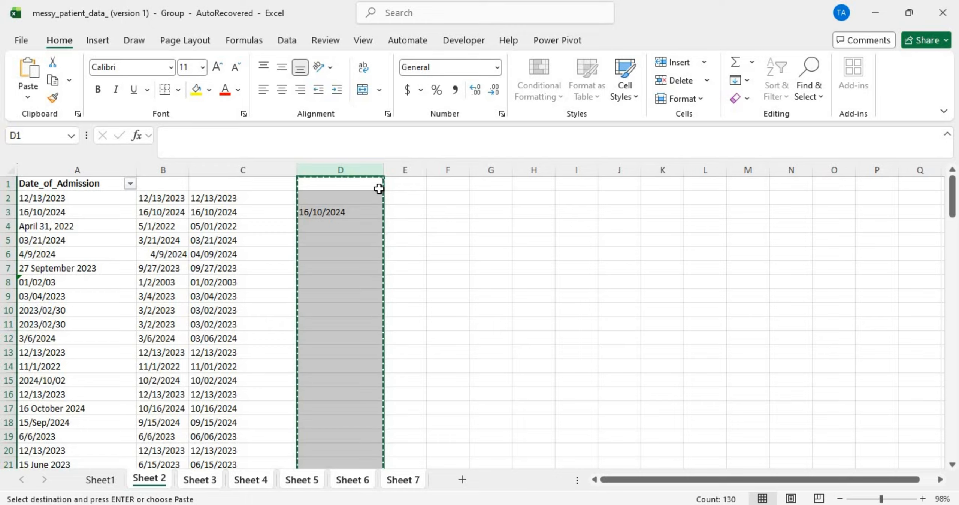
pyautogui.click(401, 196)
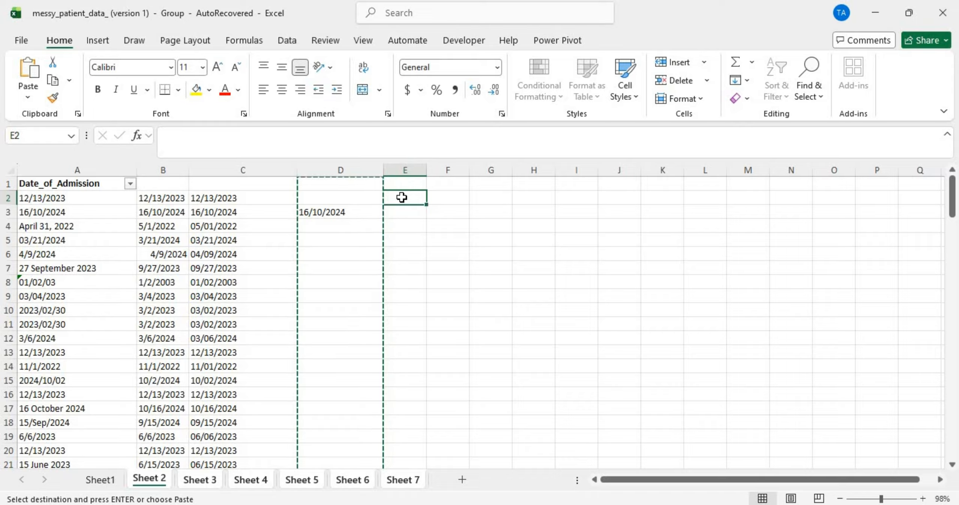
pyautogui.click(214, 213)
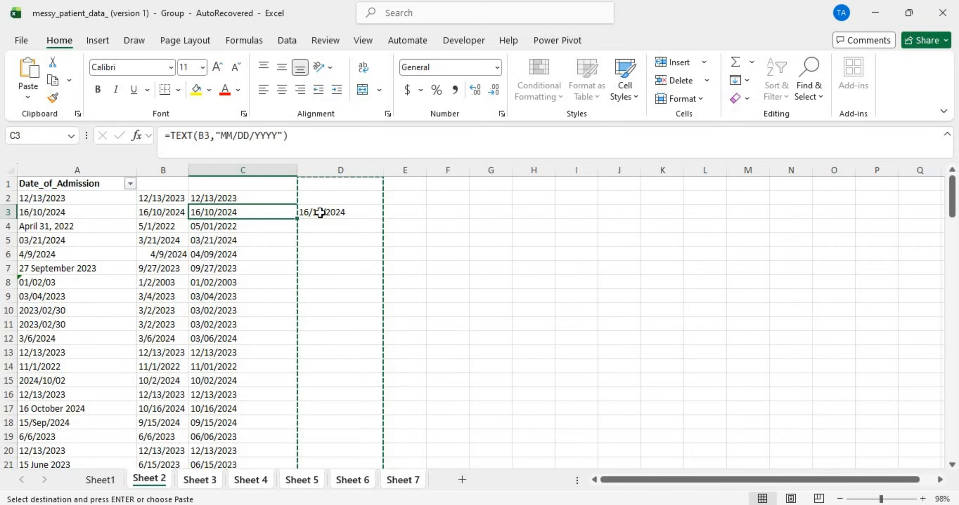
pyautogui.click(320, 213)
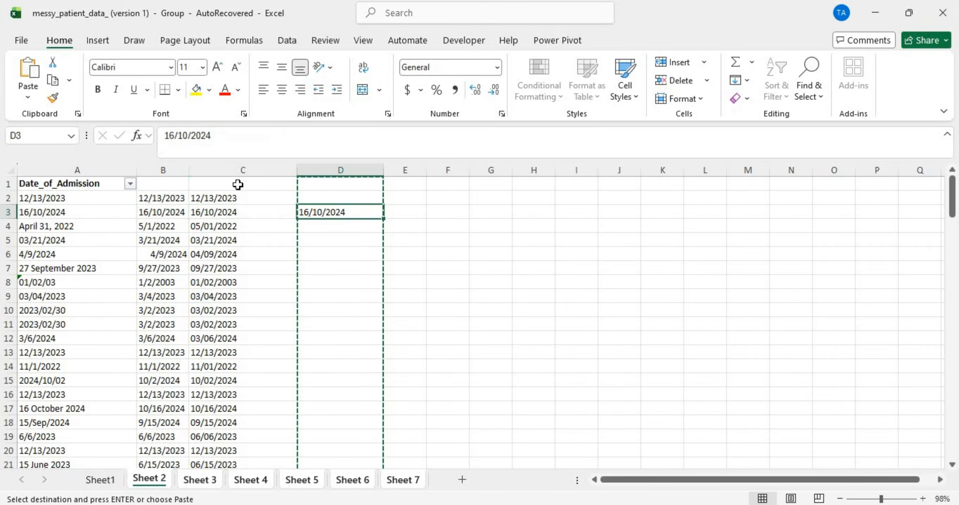
pyautogui.click(224, 167)
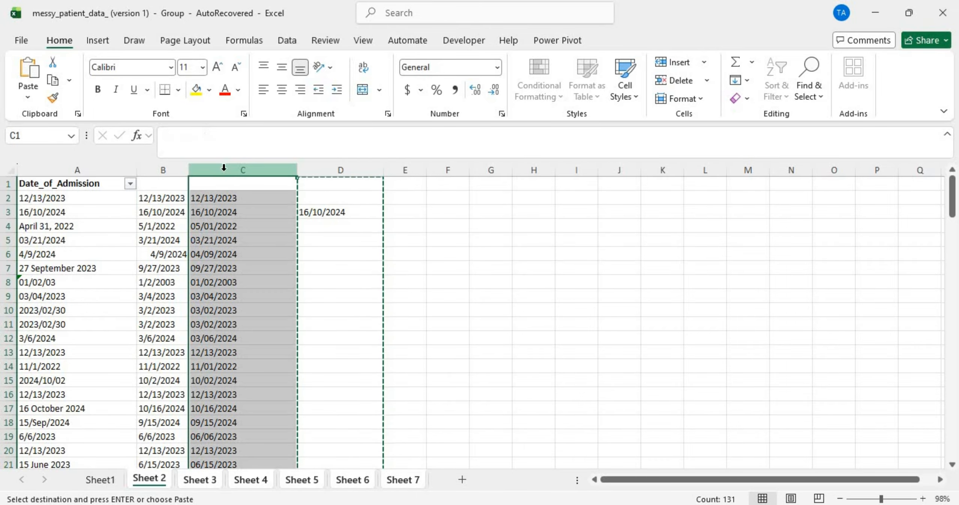
pyautogui.click(152, 168)
pyautogui.click(234, 199)
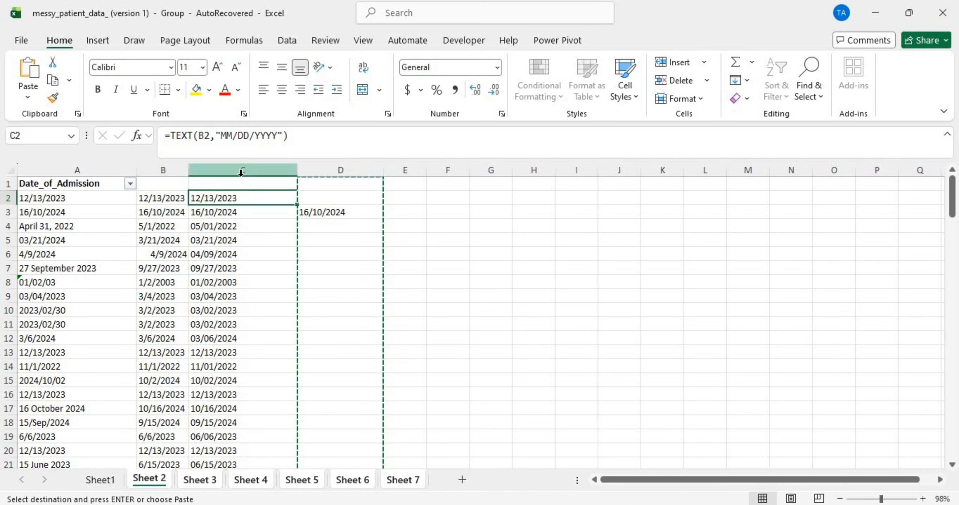
# Step: Paste column C back onto itself as plain MM/DD/YYYY date values
pyautogui.click(241, 172)
pyautogui.hotkey('ctrl', 'c')
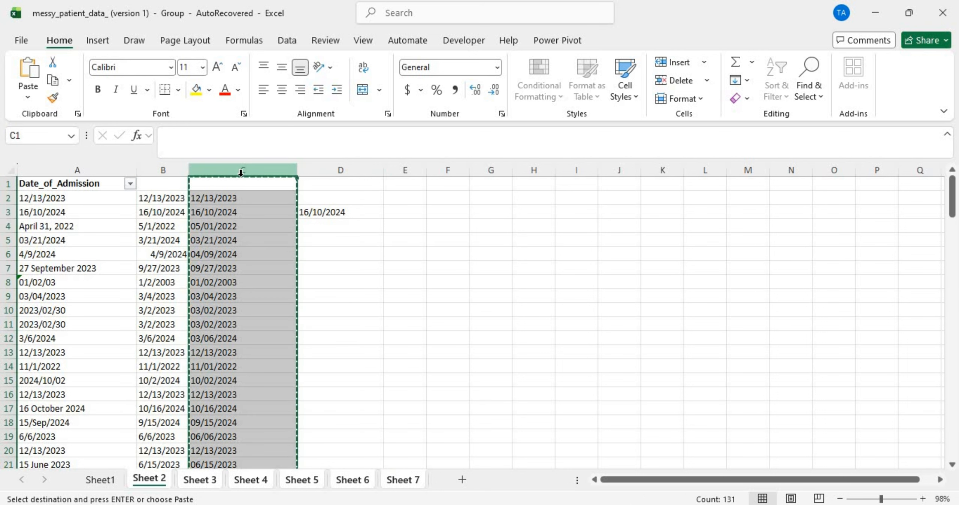
pyautogui.click(271, 182)
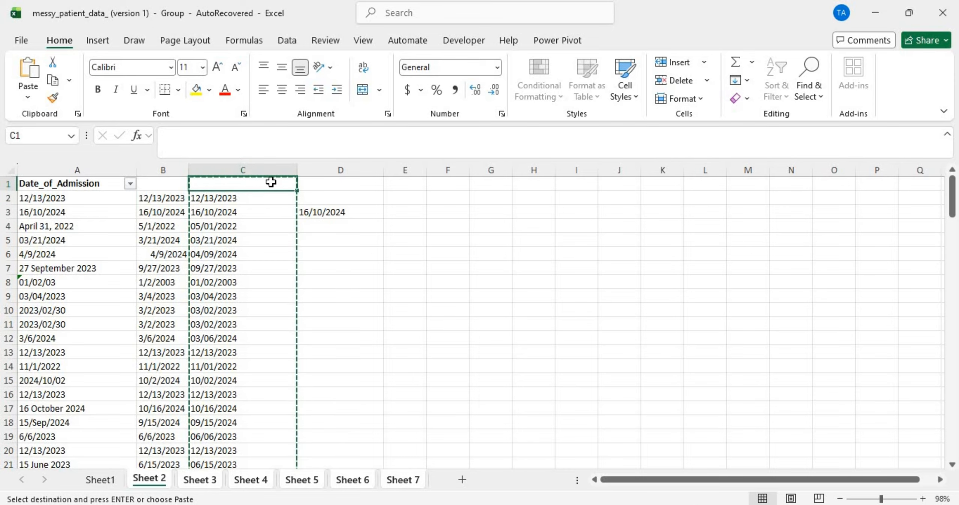
pyautogui.rightClick(271, 181)
pyautogui.click(327, 223)
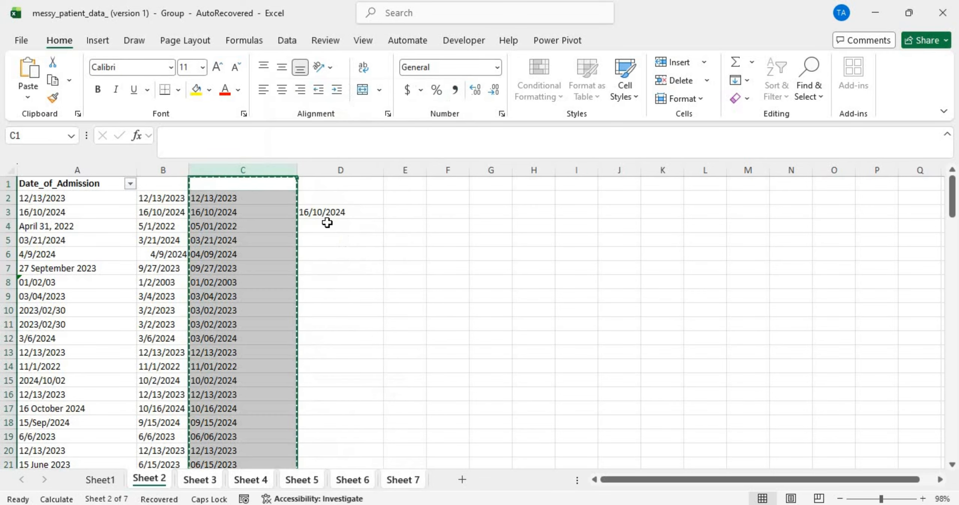
# Step: Delete the intermediate column B, then check the value in C3
pyautogui.click(154, 167)
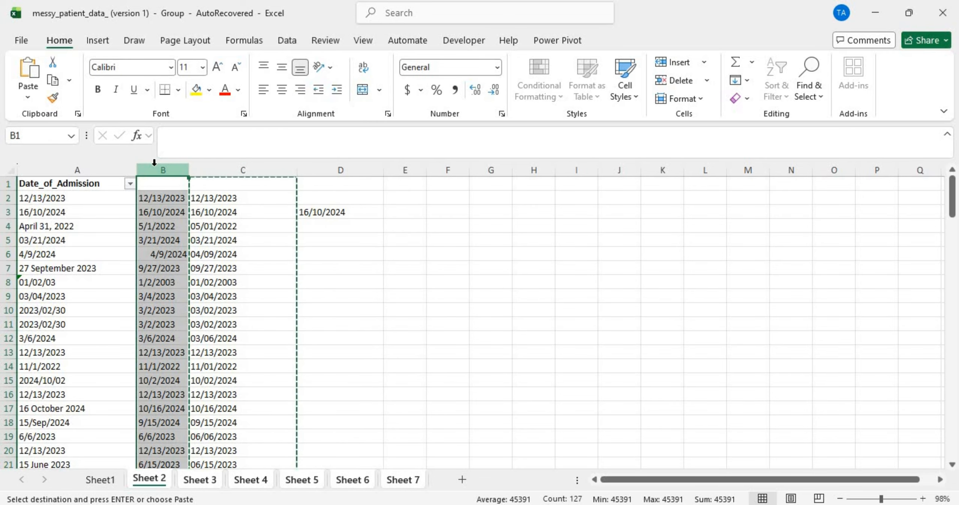
pyautogui.rightClick(155, 165)
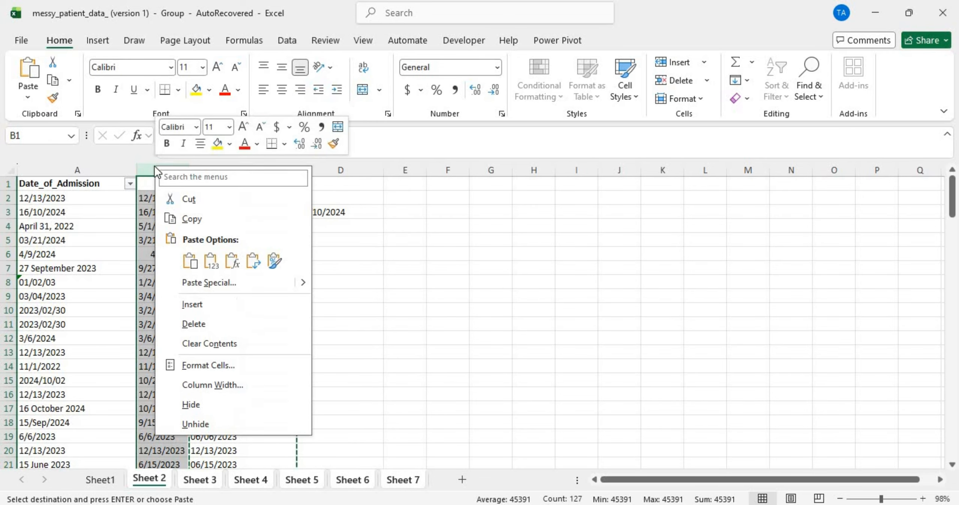
pyautogui.click(200, 318)
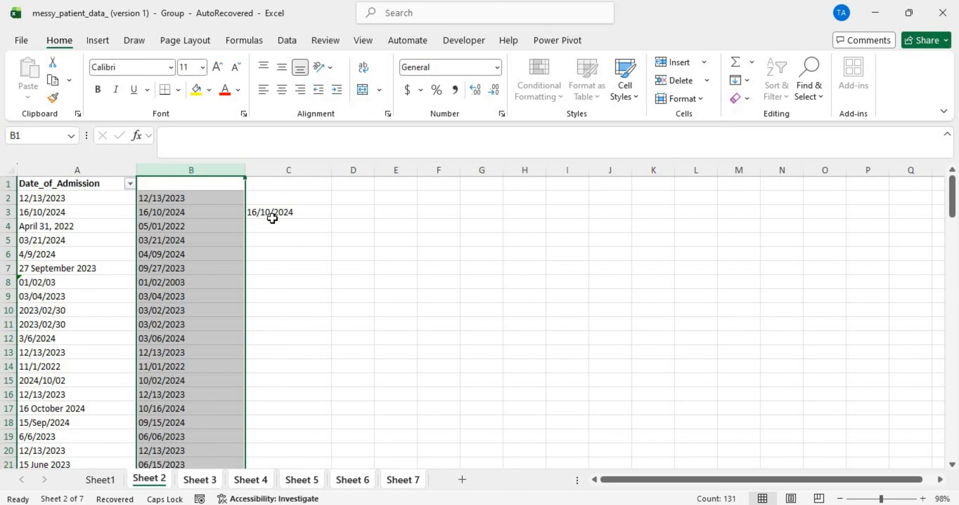
pyautogui.click(277, 212)
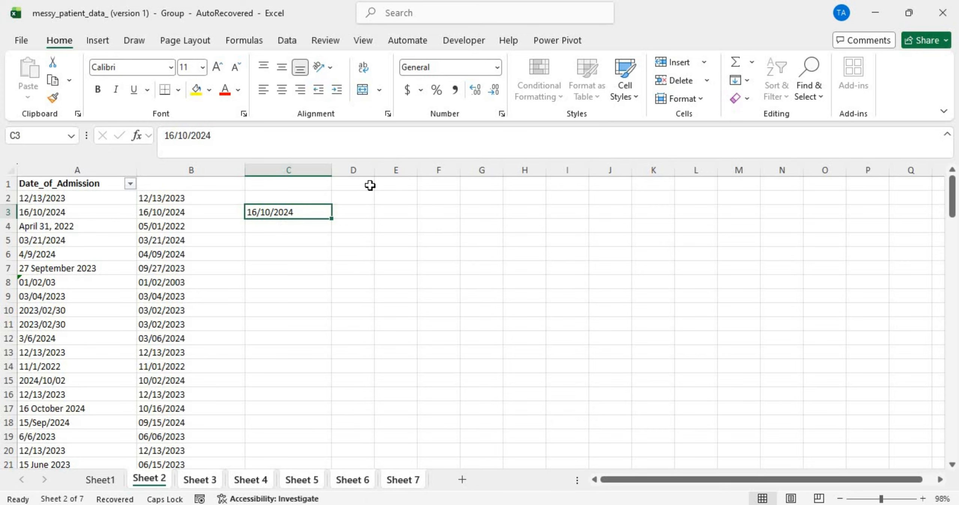
# Step: Start D2's formula as =IF(LEN(LEFT(B2,FIND("/",B2)))>=4,
pyautogui.click(357, 194)
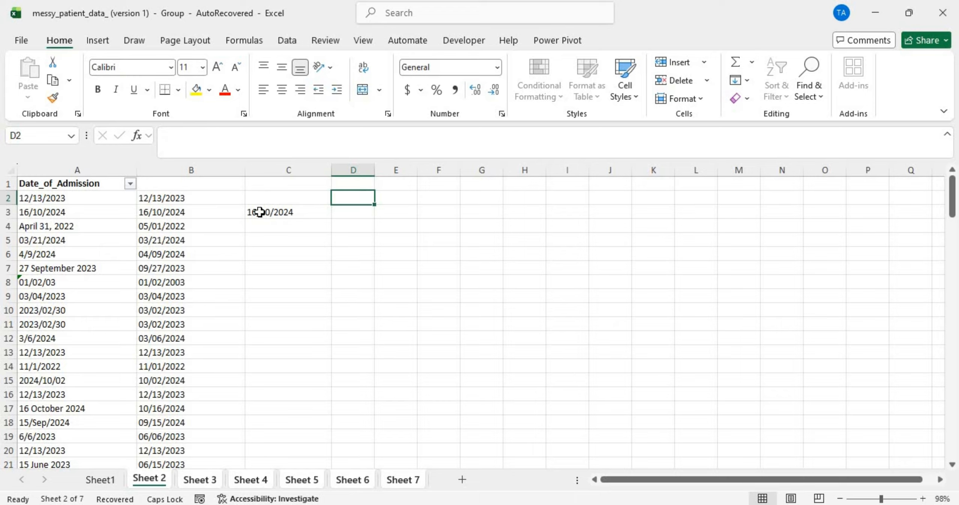
pyautogui.write('=')
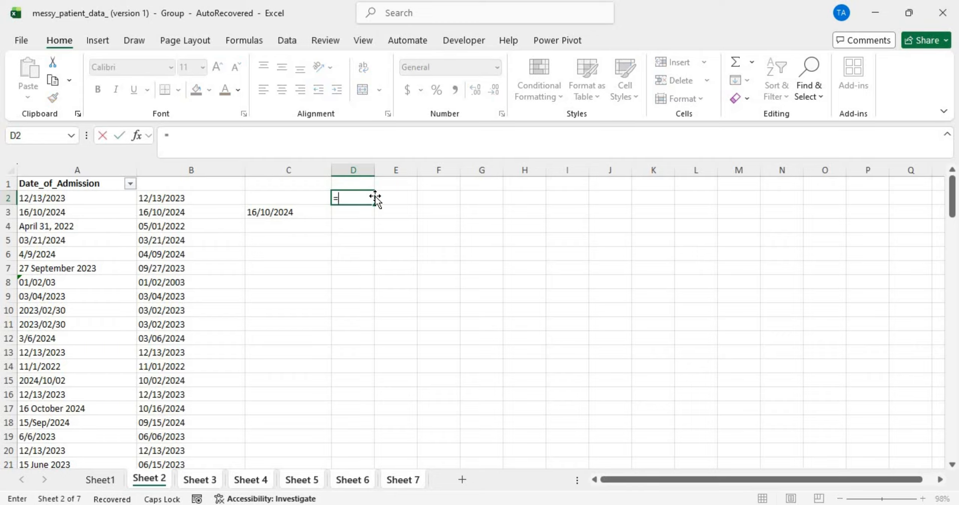
pyautogui.write('IF(')
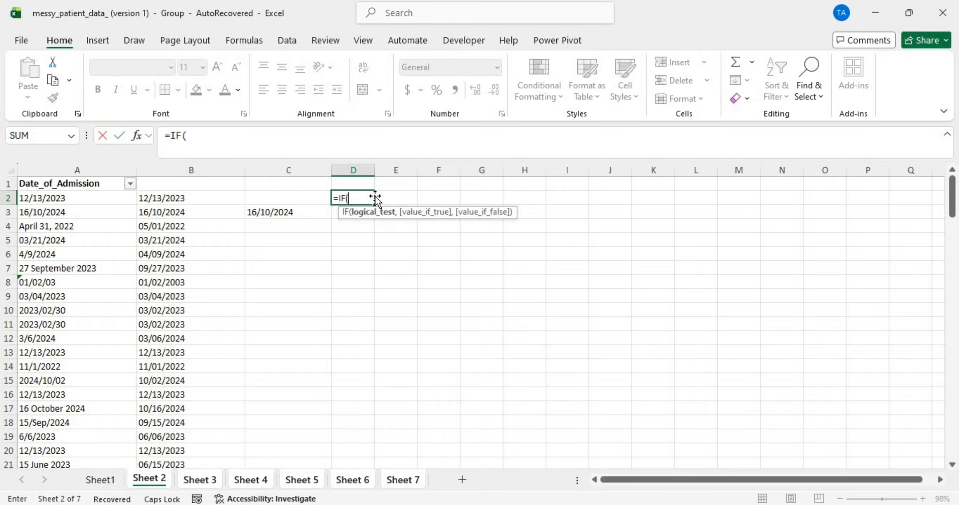
pyautogui.write('LEN')
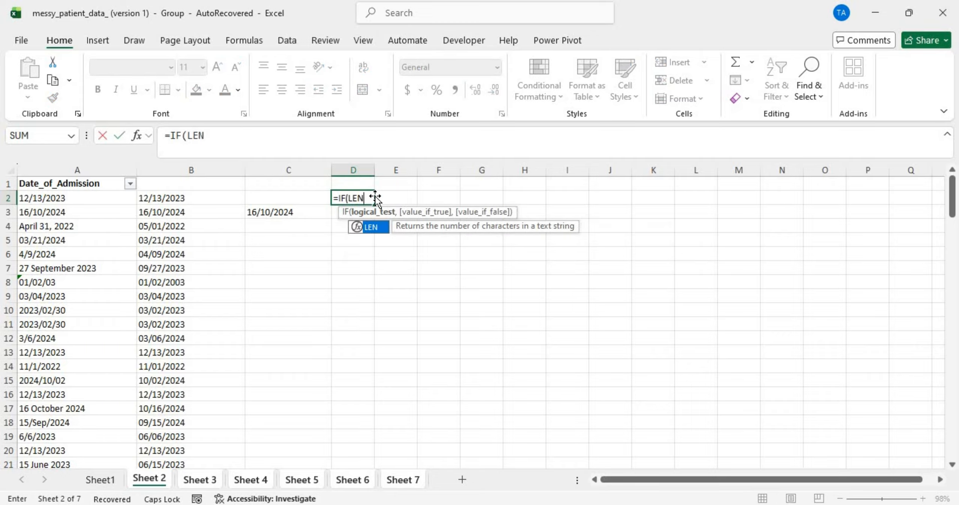
pyautogui.write('(')
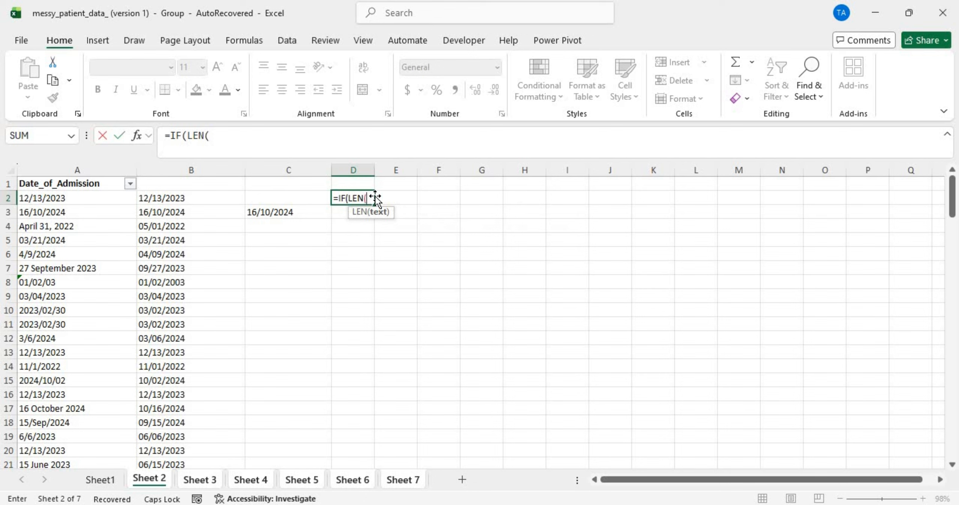
pyautogui.write('LEFT')
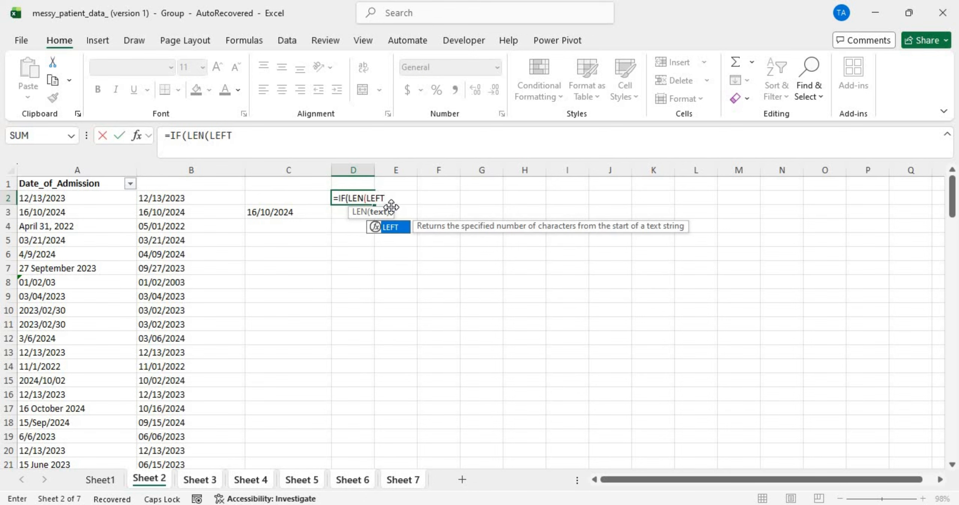
pyautogui.write('(')
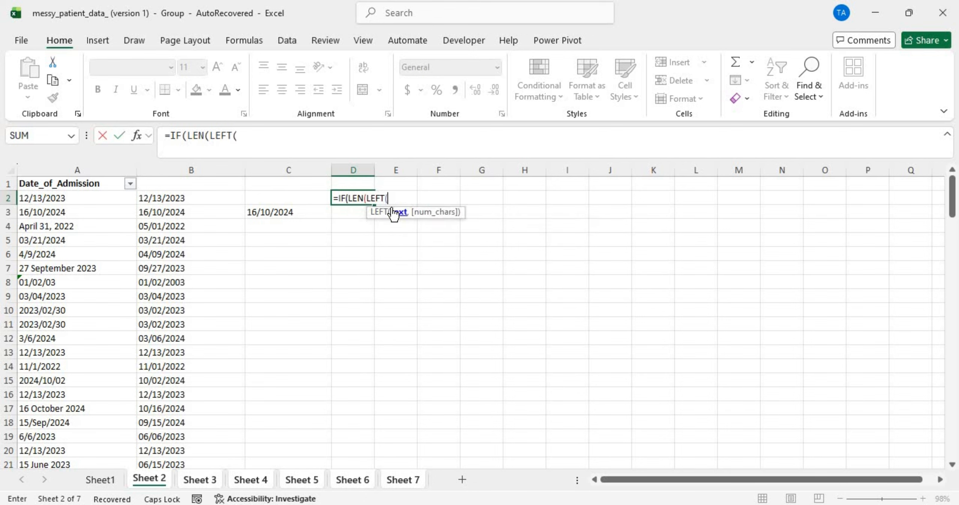
pyautogui.click(180, 197)
pyautogui.write(',')
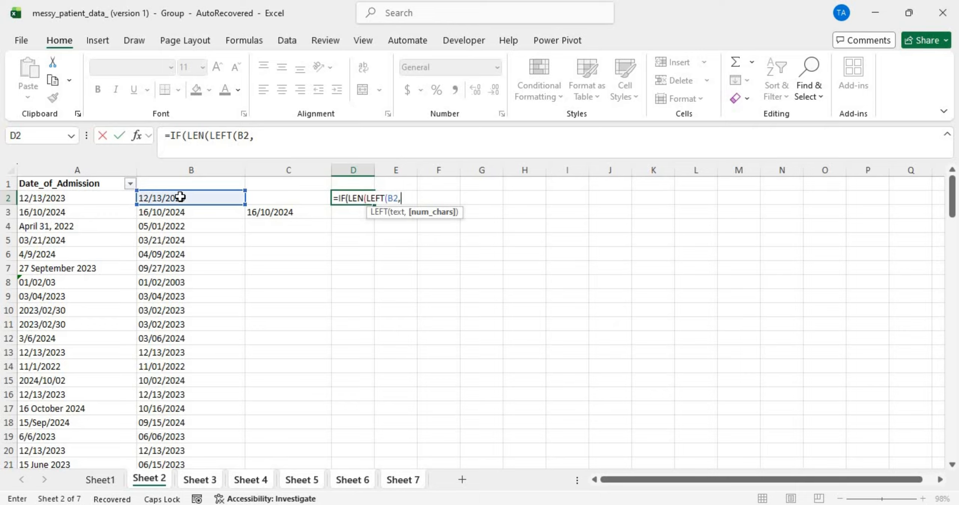
pyautogui.write('FI')
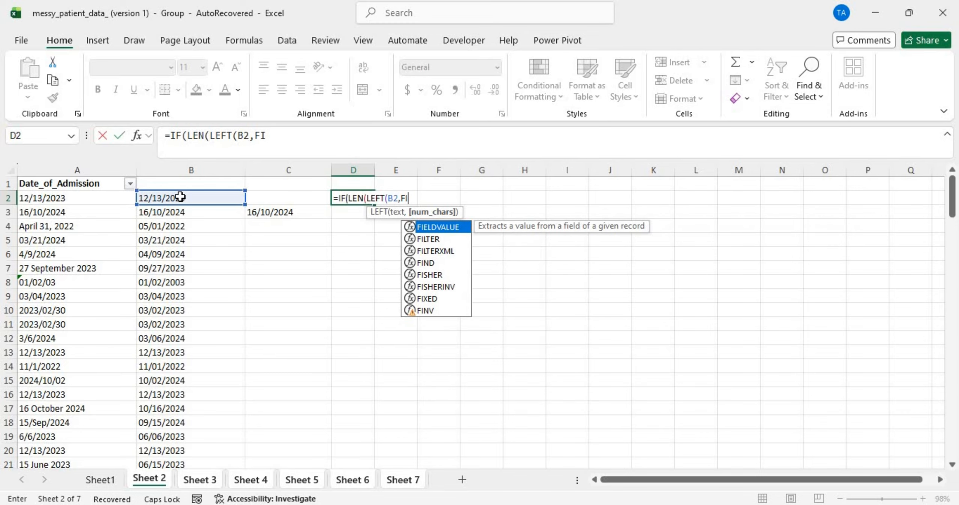
pyautogui.write('ND')
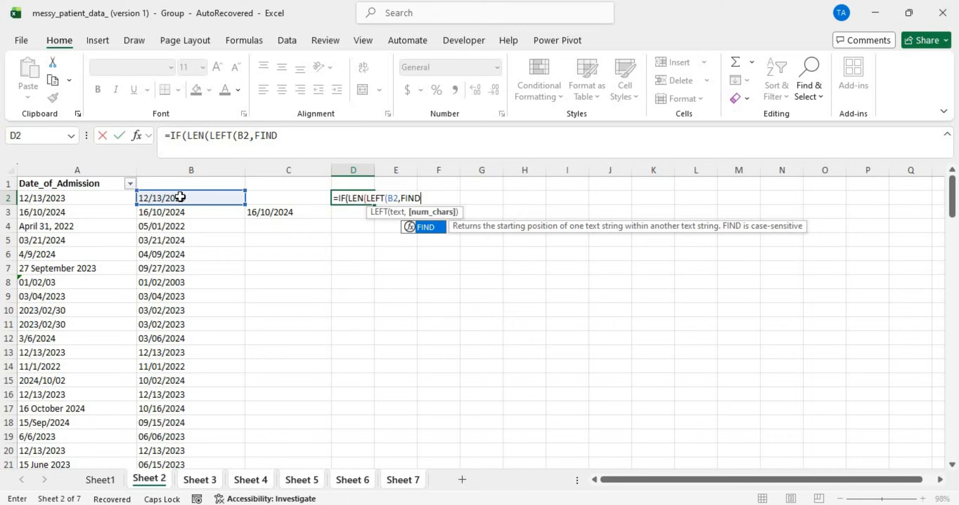
pyautogui.write('(')
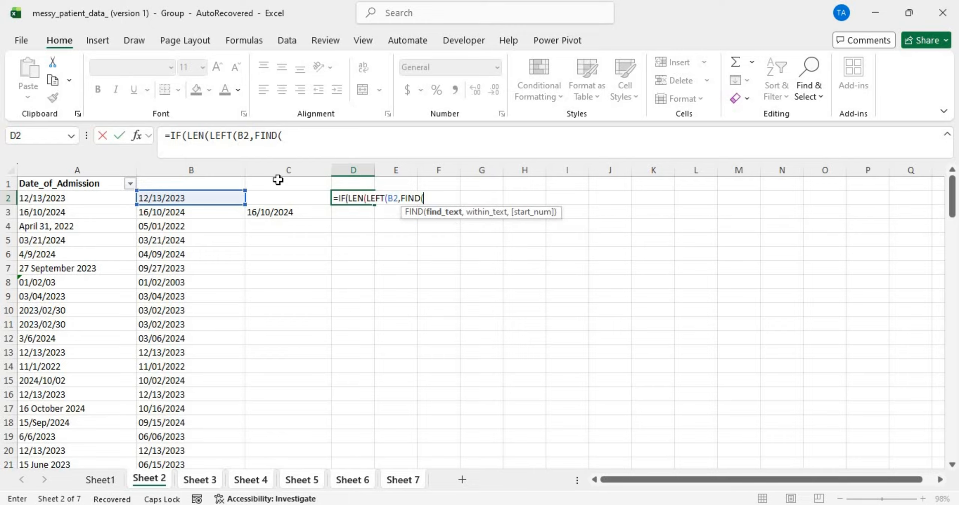
pyautogui.write('"/",')
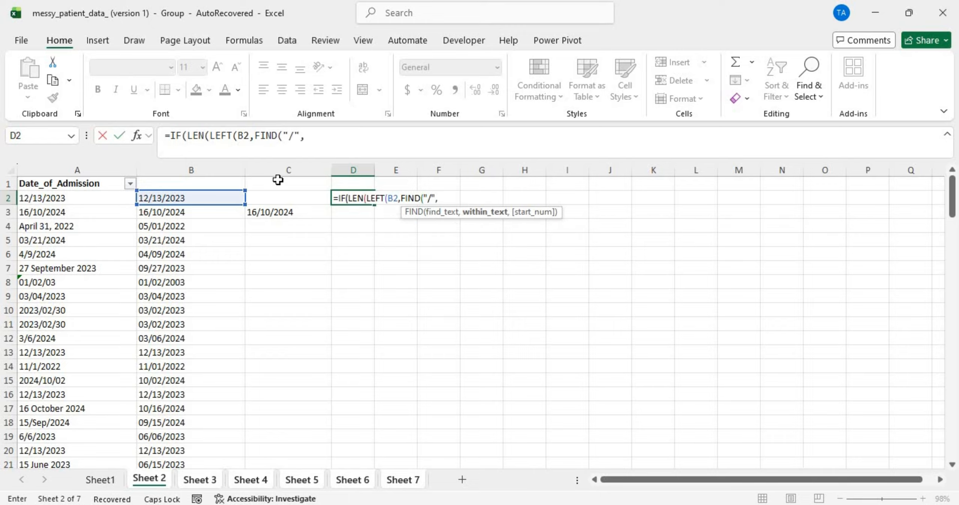
pyautogui.click(199, 196)
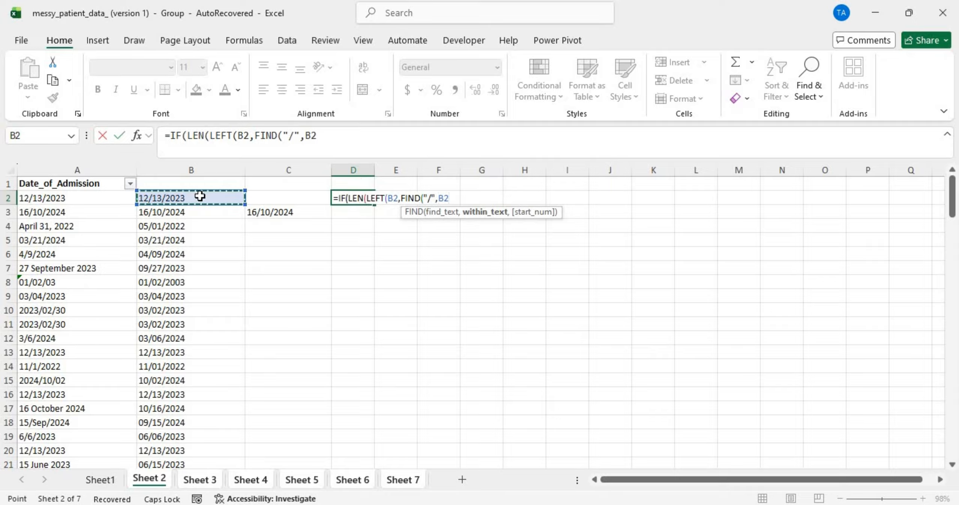
pyautogui.write(')))>')
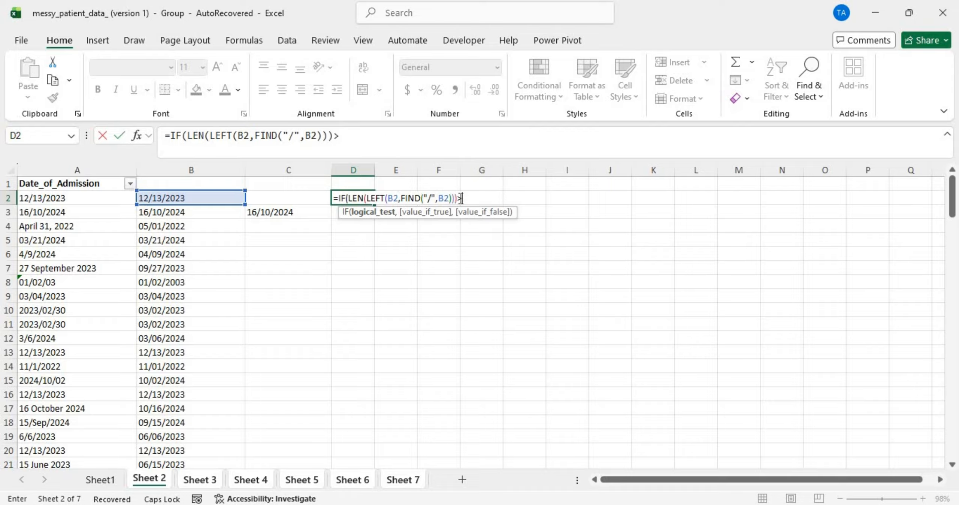
pyautogui.write('=4,')
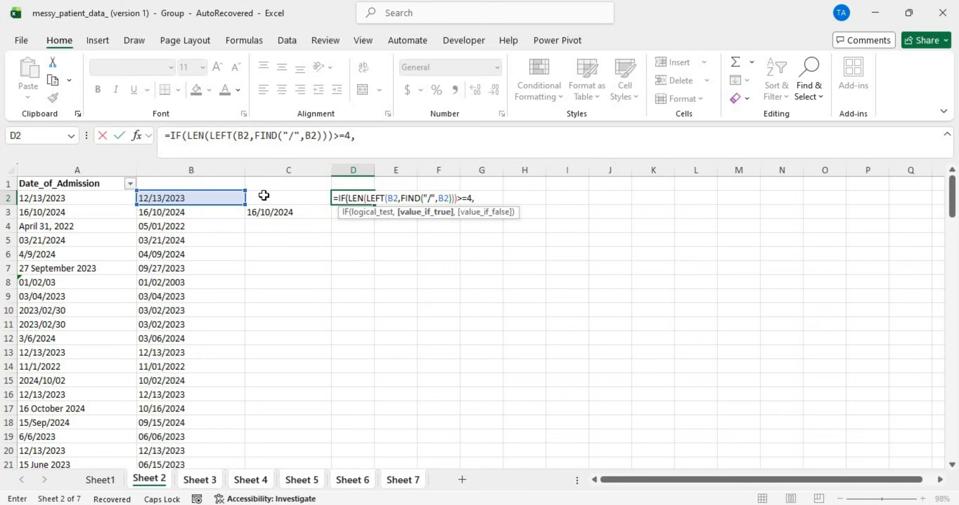
# Step: Change both B2 references to C2 and finish the formula with C2 if true, blank otherwise
pyautogui.click(393, 198)
pyautogui.press('BackSpace')
pyautogui.write('C')
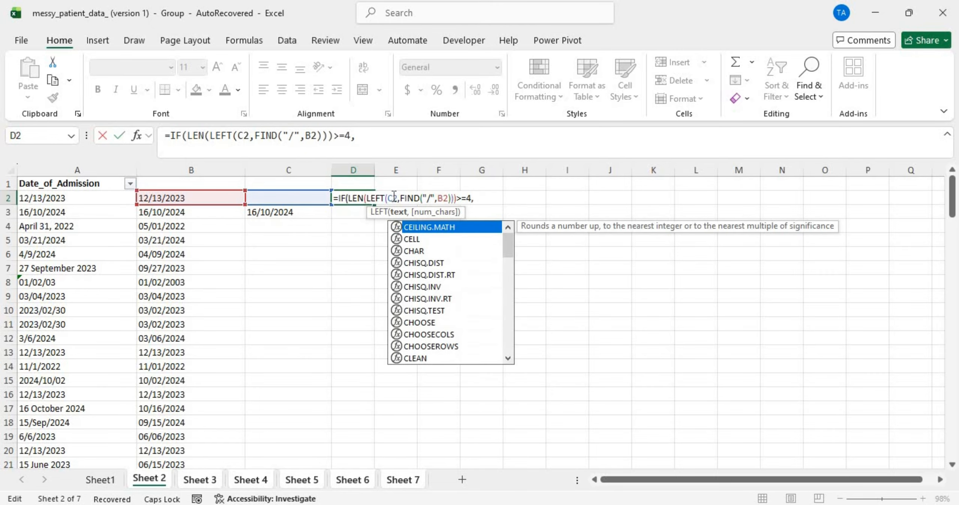
pyautogui.click(443, 197)
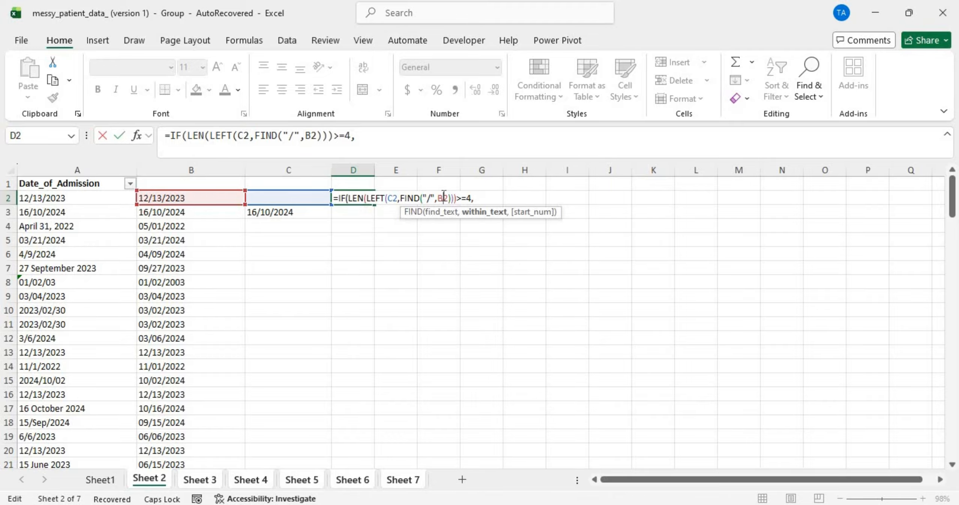
pyautogui.press('BackSpace')
pyautogui.write('C')
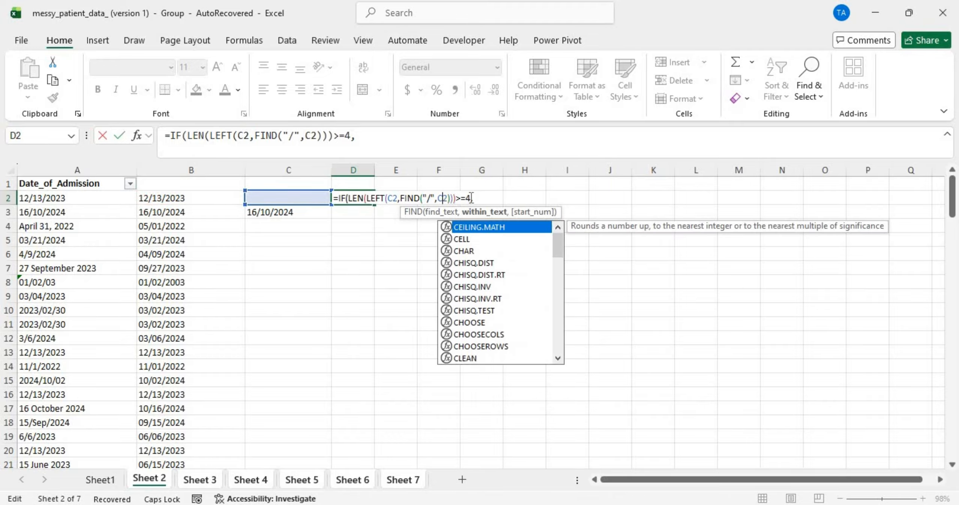
pyautogui.click(476, 198)
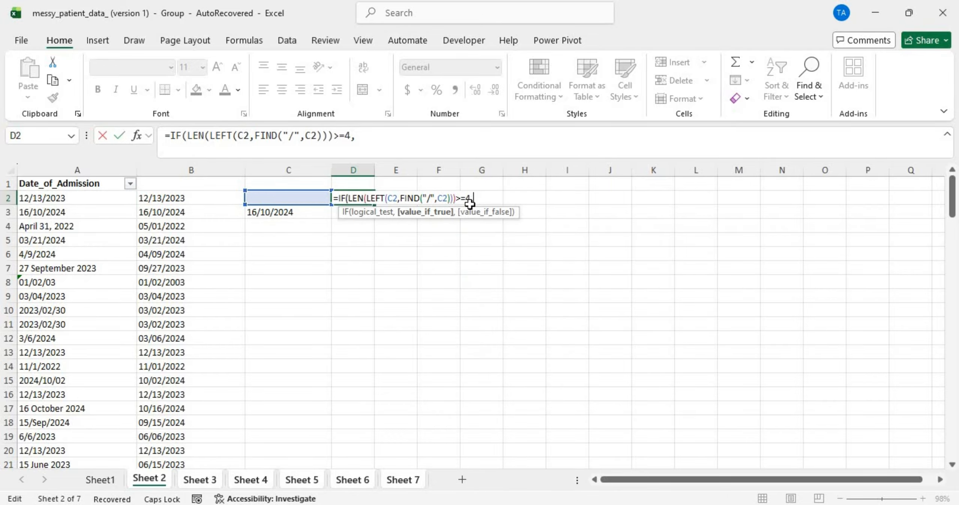
pyautogui.click(308, 198)
pyautogui.write(',')
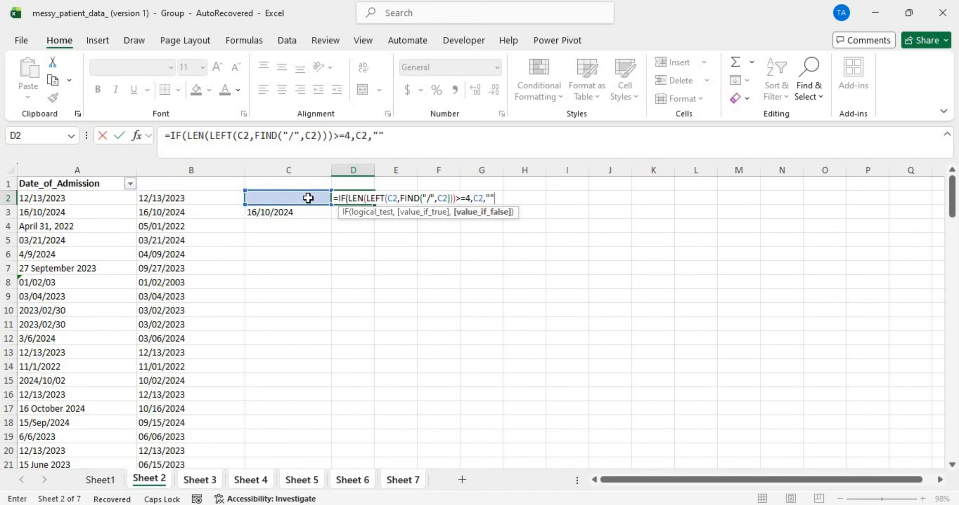
pyautogui.write('"")')
pyautogui.press('Return')
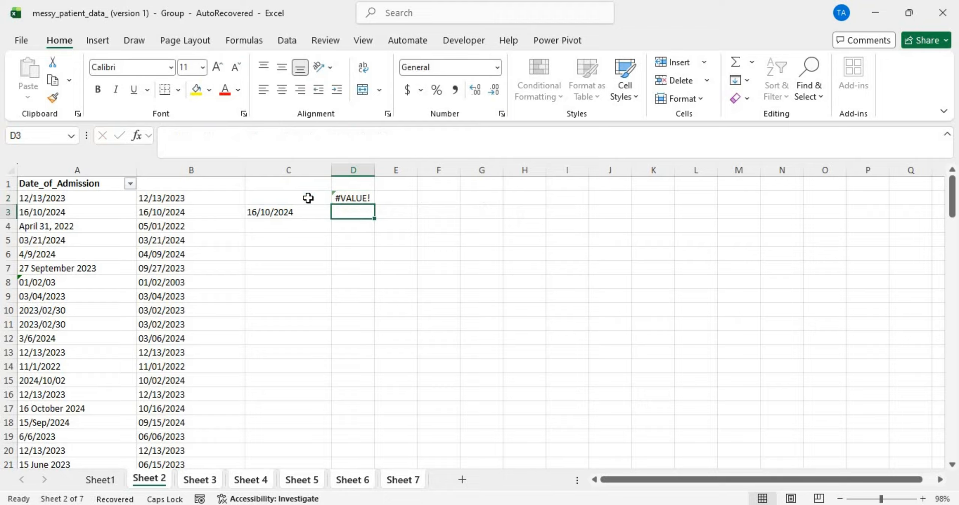
# Step: Rewrite D2 as =IFERROR(IF(LEN(LEFT(C2,FIND("/",C2)))>=4,C2,""),"")
pyautogui.click(357, 198)
pyautogui.doubleClick(357, 197)
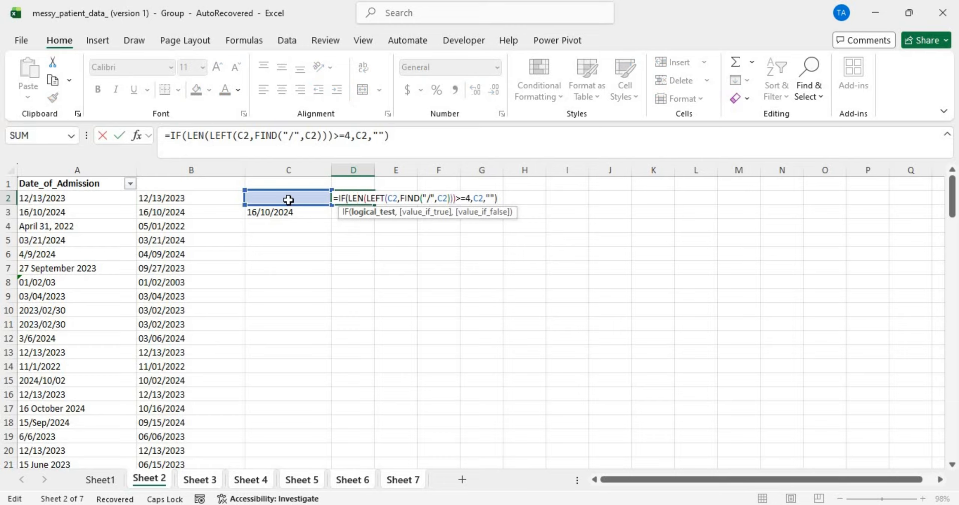
pyautogui.click(337, 198)
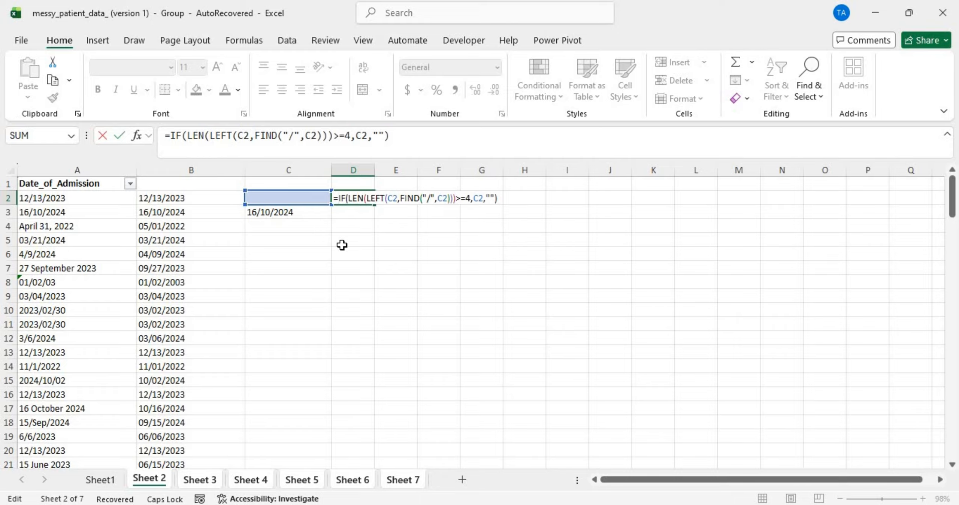
pyautogui.write('I')
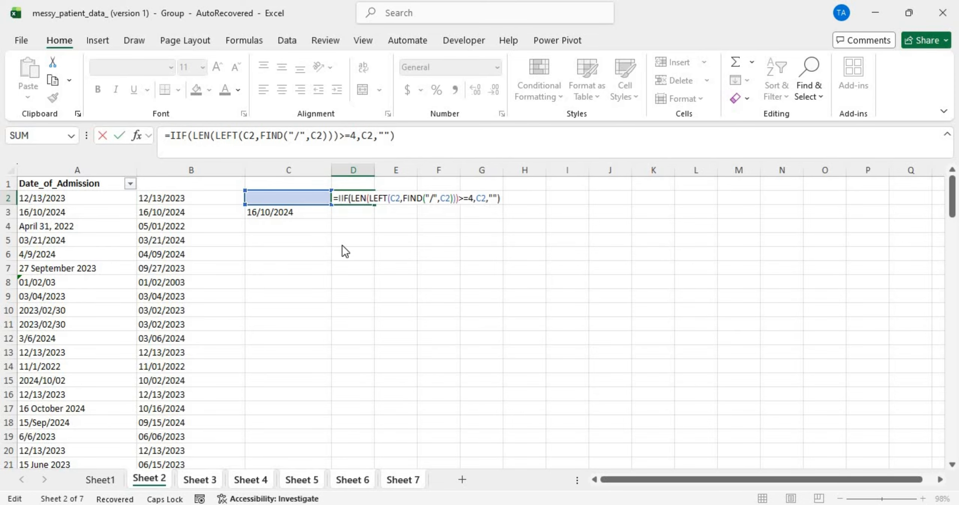
pyautogui.write('FE')
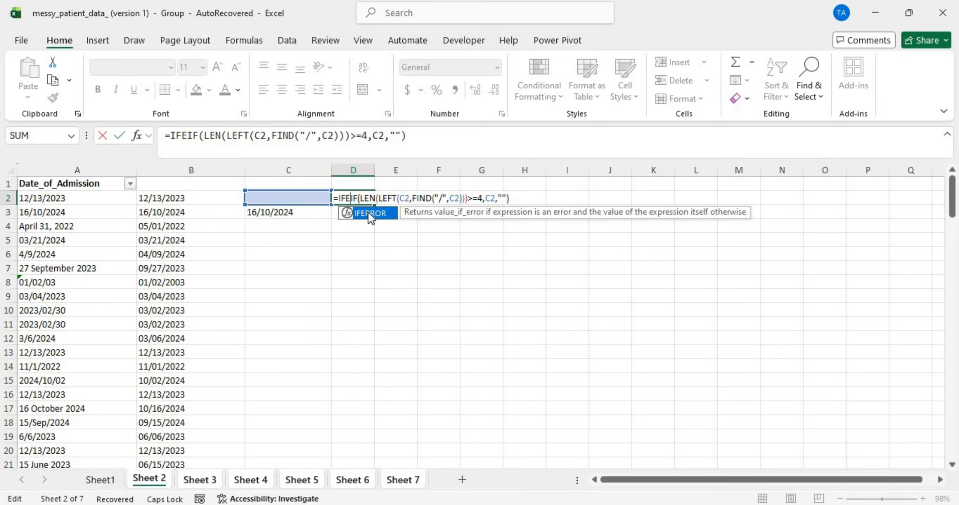
pyautogui.doubleClick(370, 214)
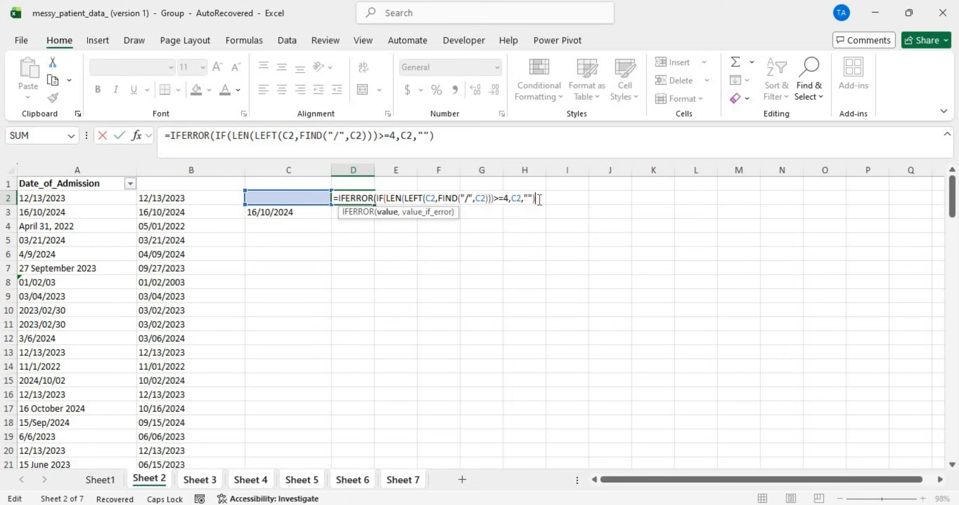
pyautogui.write(',')
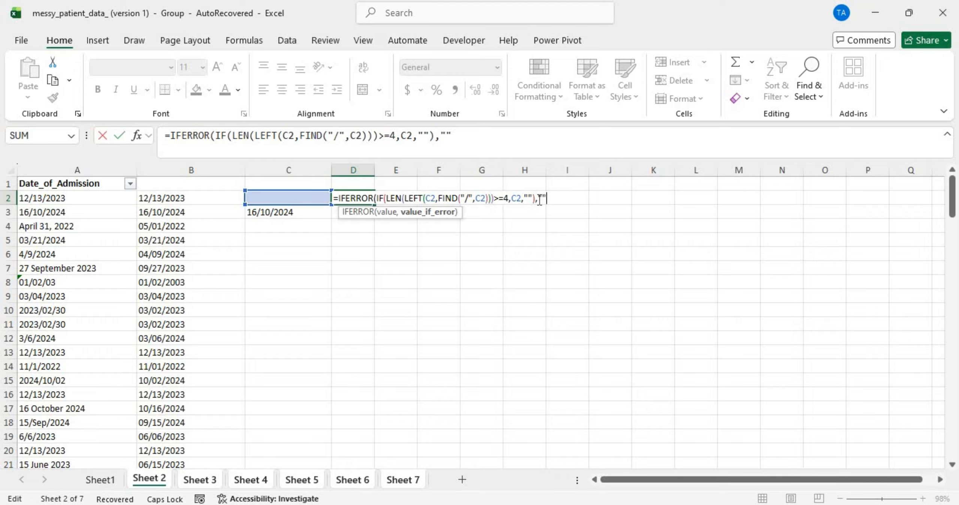
pyautogui.write('"")')
pyautogui.press('Return')
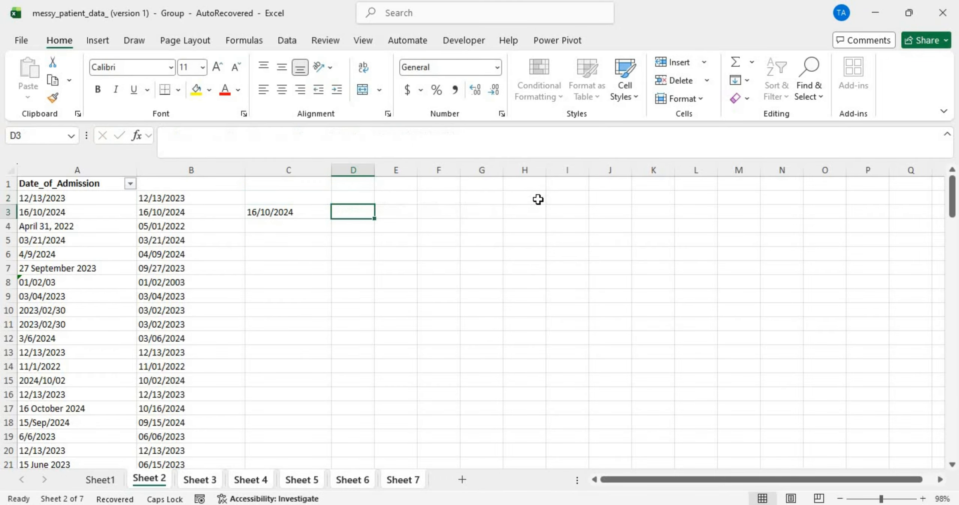
pyautogui.click(349, 194)
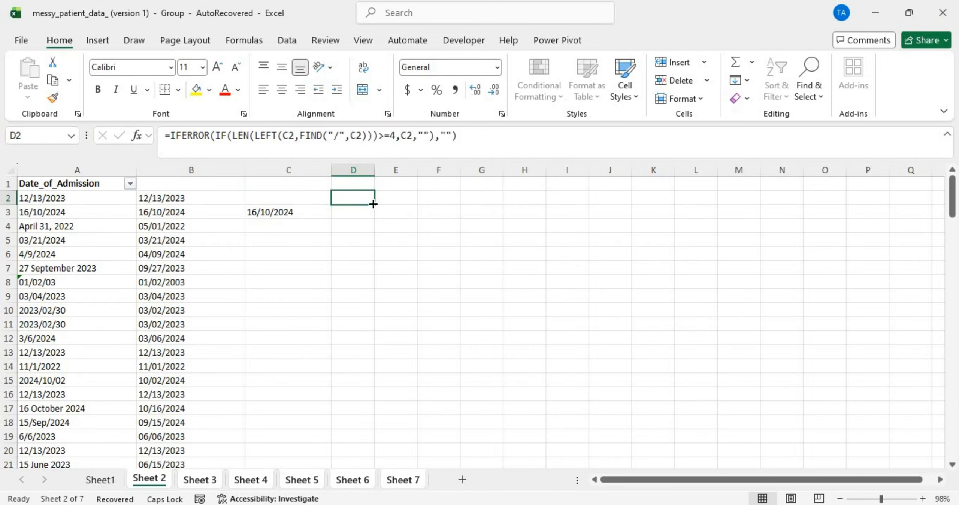
pyautogui.doubleClick(373, 204)
pyautogui.scroll(-10, 359, 276)
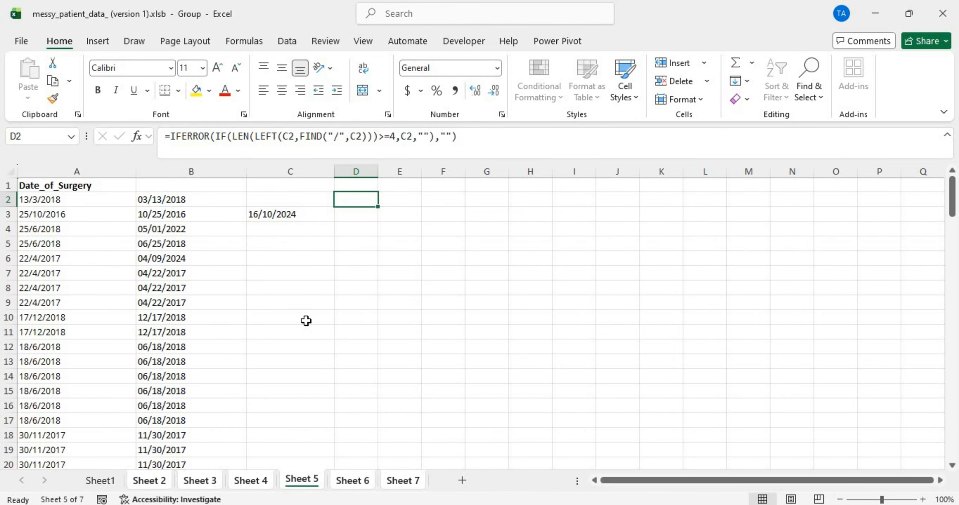
pyautogui.scroll(-20, 306, 320)
pyautogui.scroll(17, 306, 321)
pyautogui.scroll(-16, 306, 320)
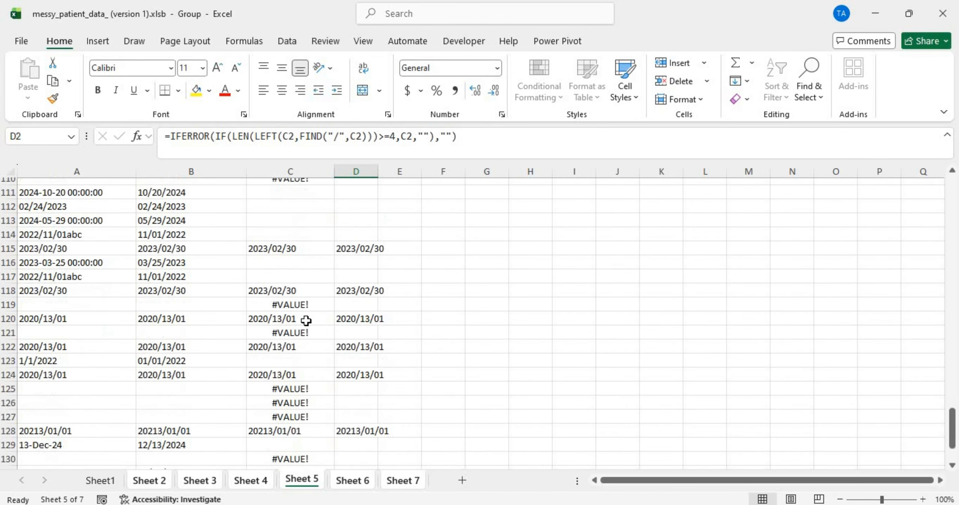
pyautogui.click(360, 249)
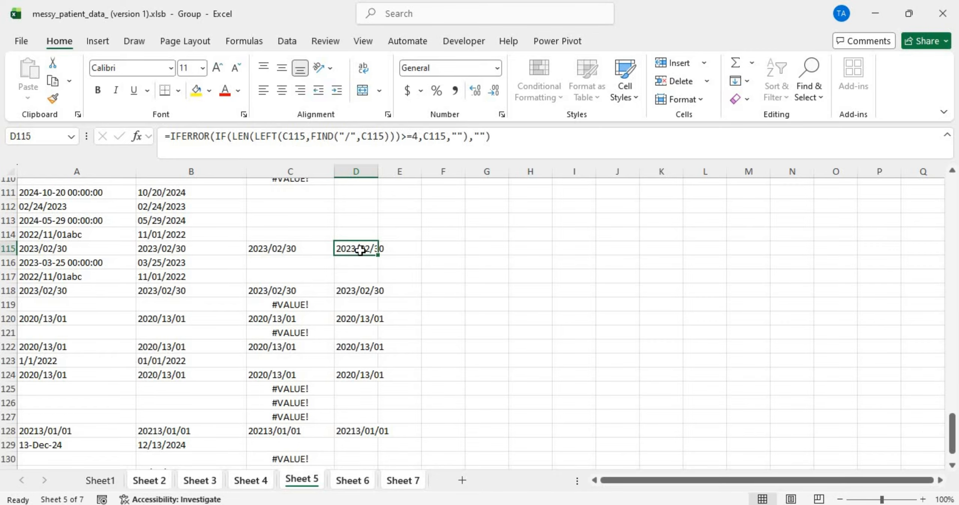
pyautogui.scroll(20, 299, 277)
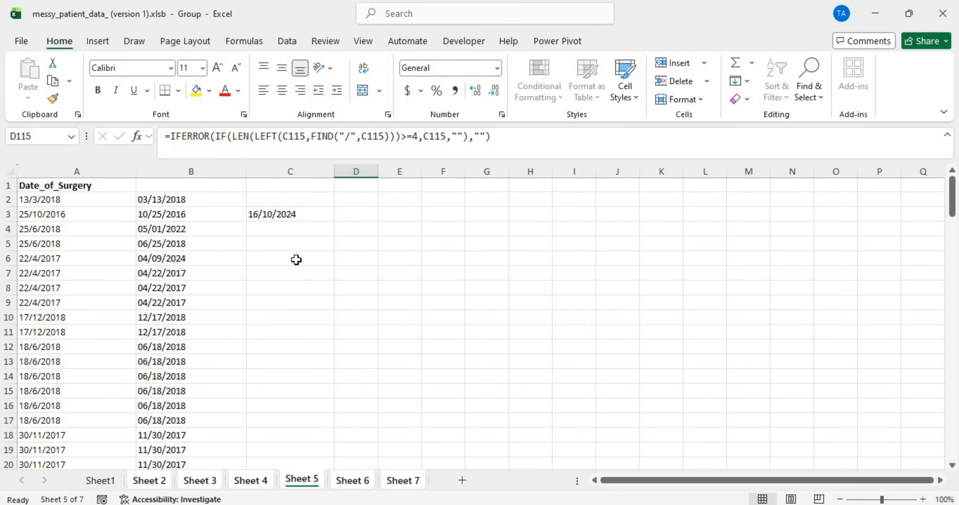
pyautogui.click(288, 218)
pyautogui.scroll(-1, 308, 286)
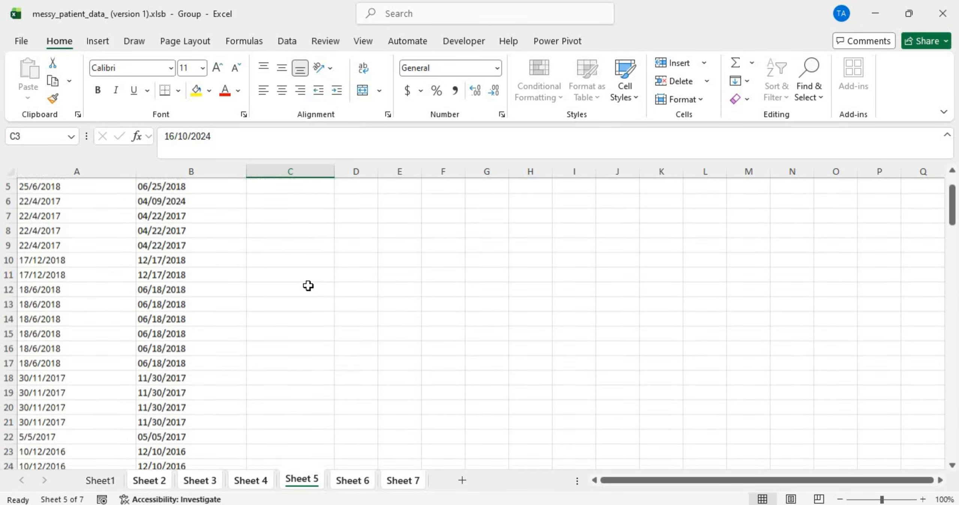
pyautogui.scroll(-20, 308, 285)
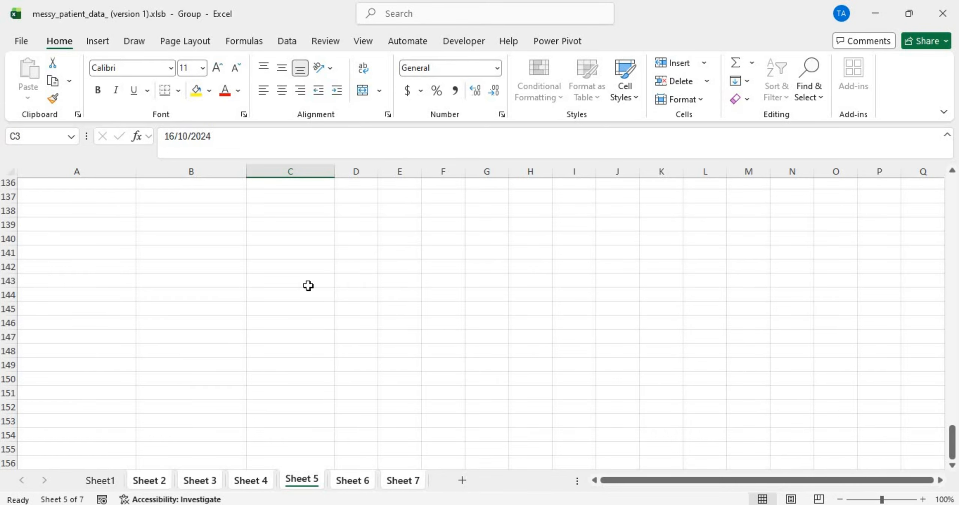
pyautogui.scroll(17, 308, 286)
pyautogui.scroll(-10, 308, 286)
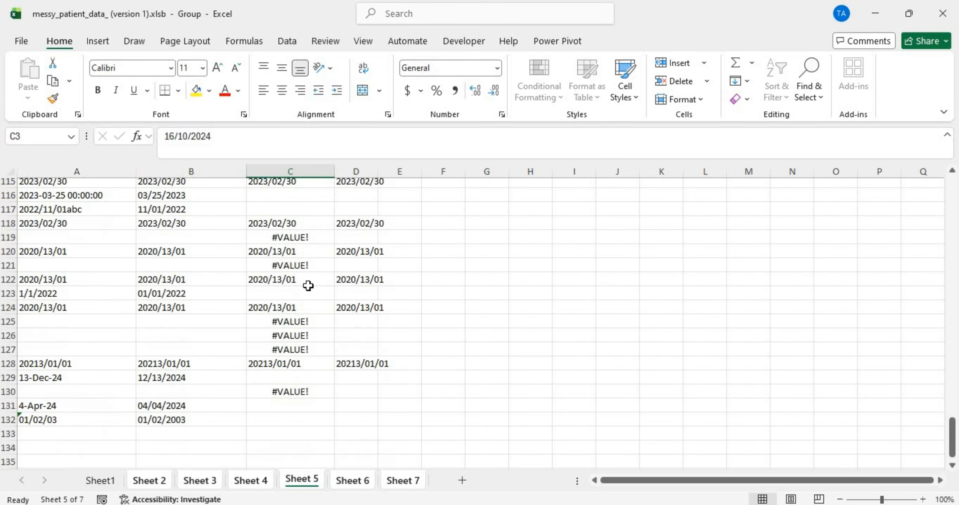
pyautogui.click(281, 240)
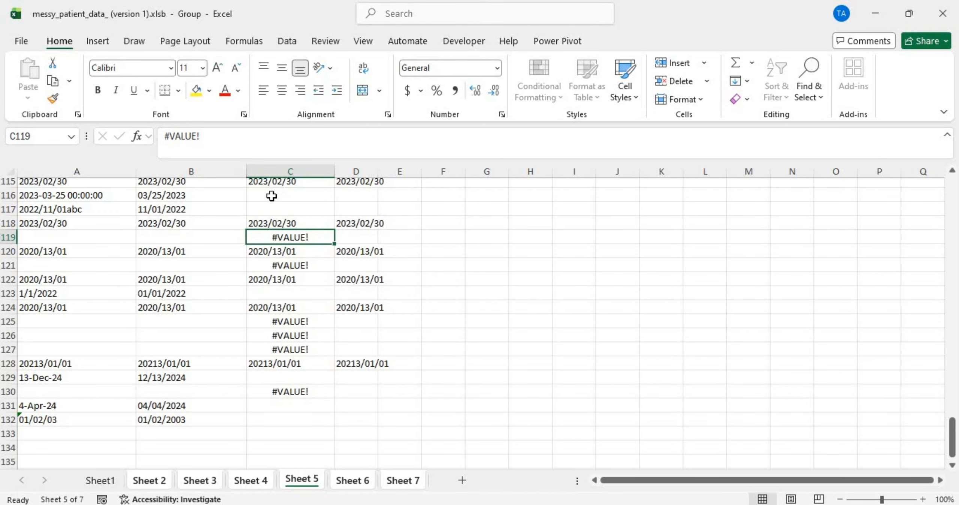
pyautogui.scroll(20, 277, 240)
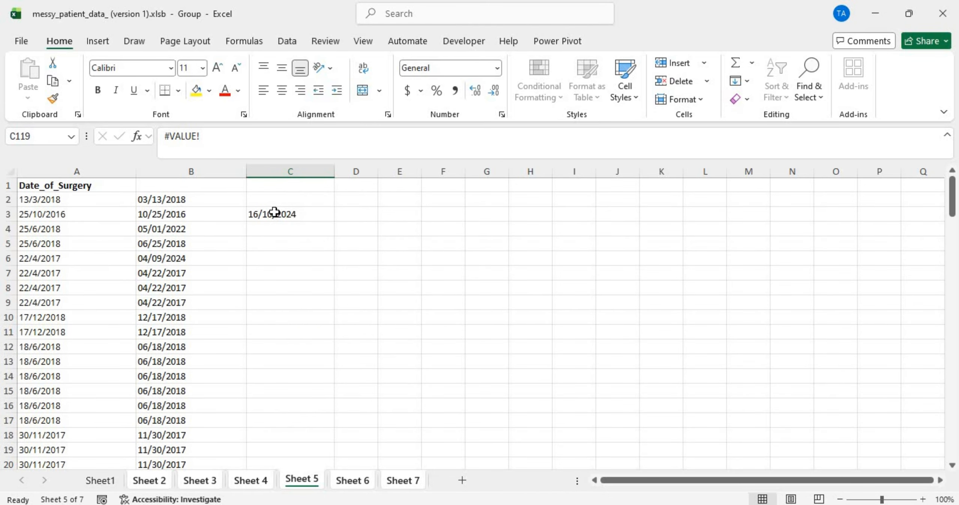
pyautogui.moveTo(273, 214)
pyautogui.mouseDown()
pyautogui.moveTo(255, 215)
pyautogui.moveTo(267, 216)
pyautogui.mouseUp()
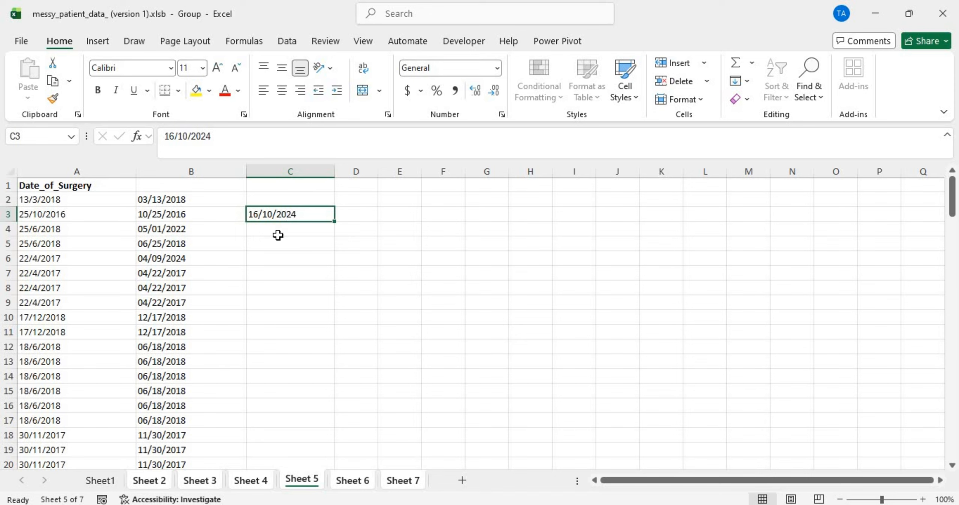
pyautogui.doubleClick(287, 213)
pyautogui.click(280, 233)
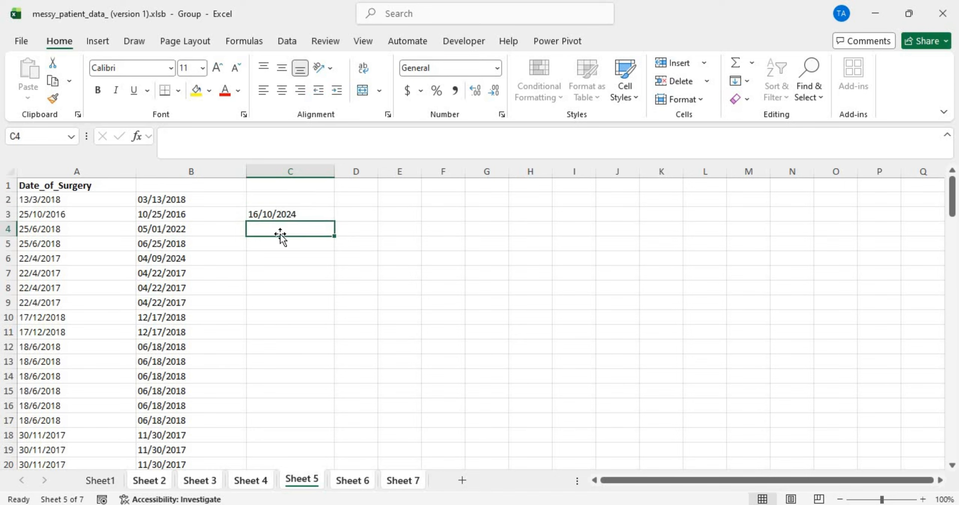
pyautogui.click(282, 214)
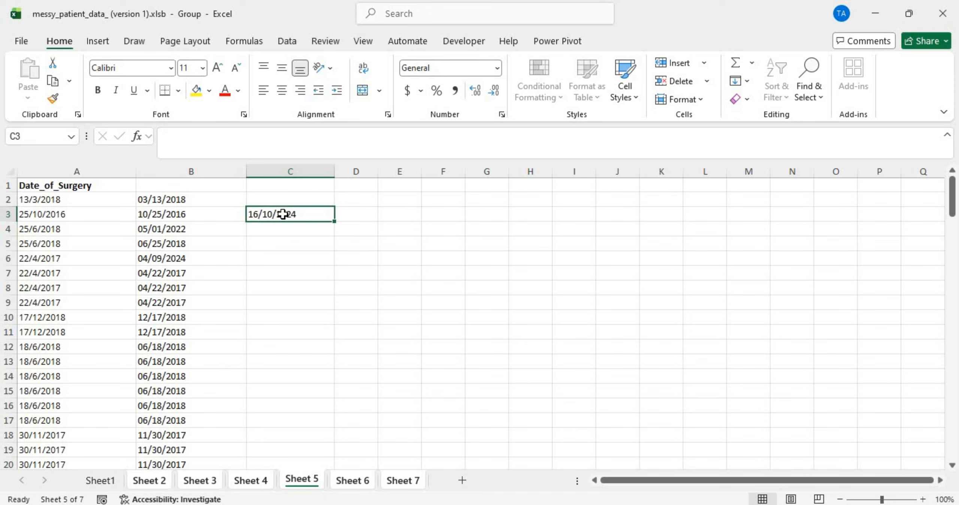
pyautogui.click(212, 214)
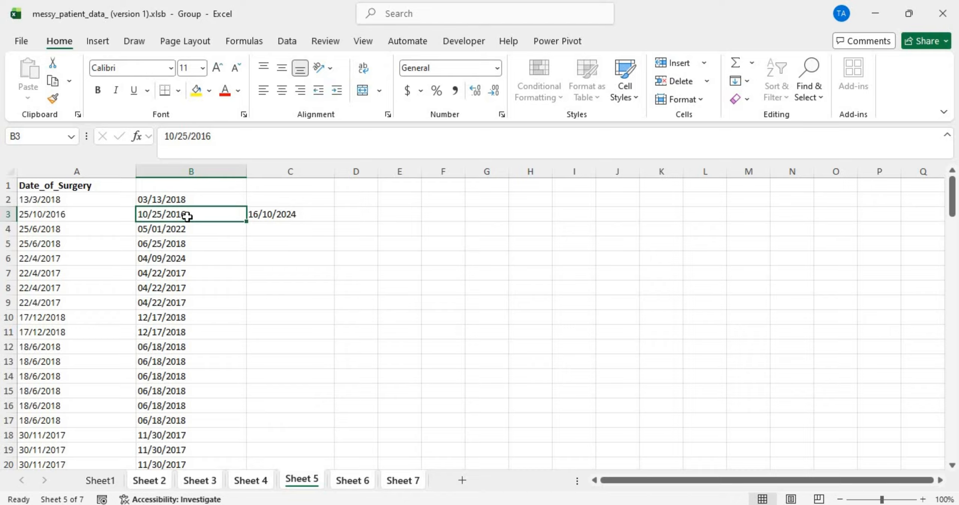
pyautogui.click(272, 214)
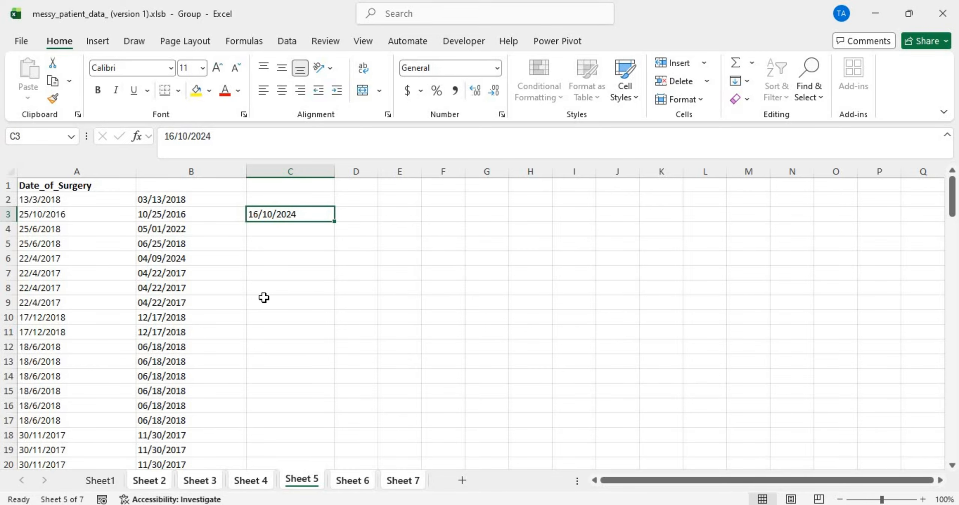
# Step: Look through Sheets 2, 3 and 6, then return to Sheet 2's admission dates
pyautogui.click(154, 483)
pyautogui.scroll(20, 189, 391)
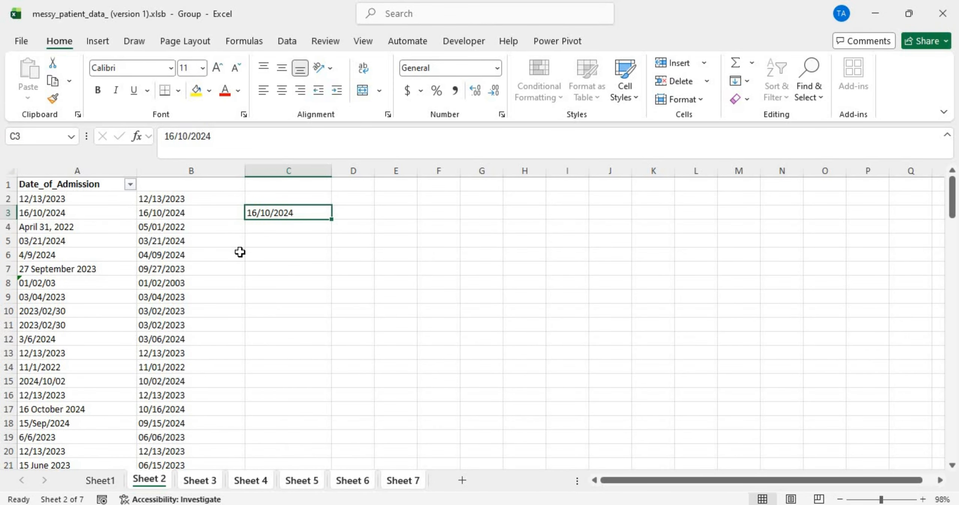
pyautogui.click(189, 485)
pyautogui.scroll(2, 277, 331)
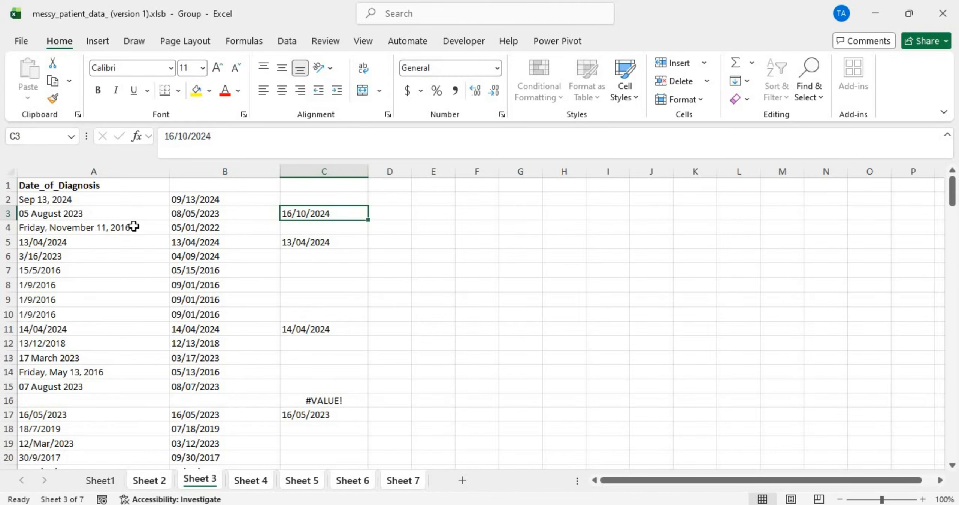
pyautogui.click(143, 480)
pyautogui.click(352, 480)
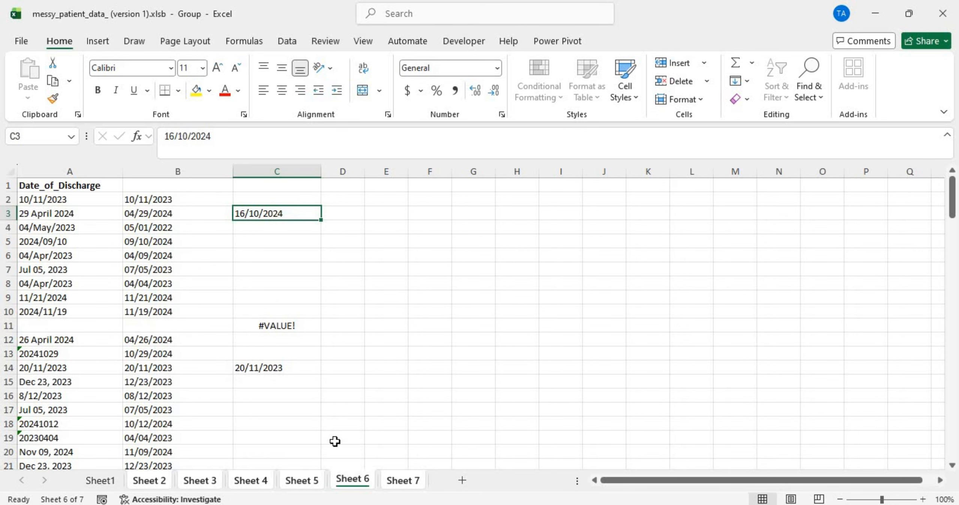
pyautogui.click(161, 481)
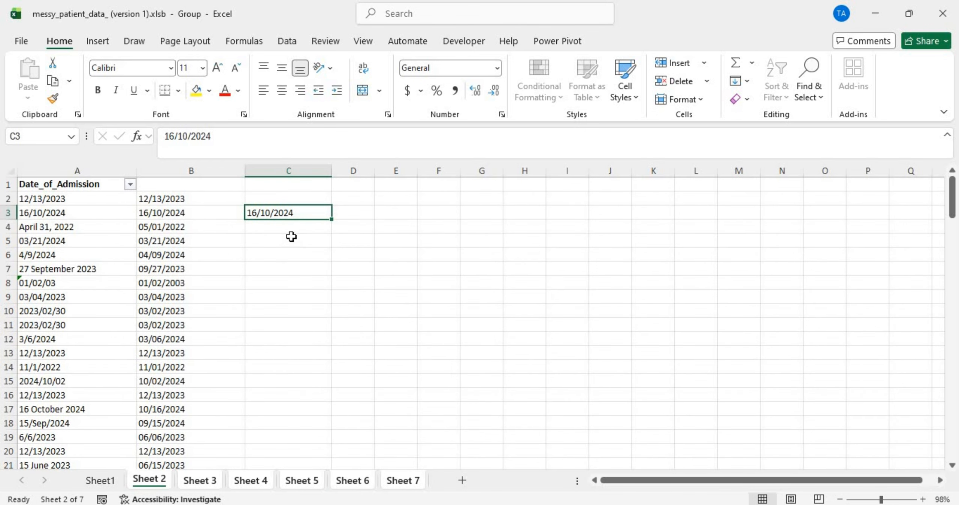
# Step: Re-confirm C3's =IF(VALUE(LEFT(B3,2))>12,B3,"") check, which returns 16/10/2024
pyautogui.doubleClick(302, 210)
pyautogui.doubleClick(303, 212)
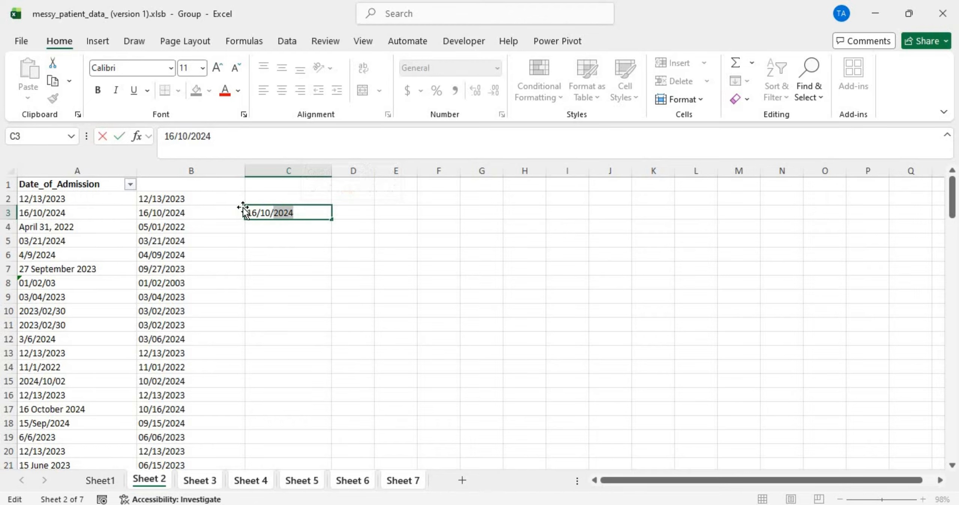
pyautogui.click(308, 213)
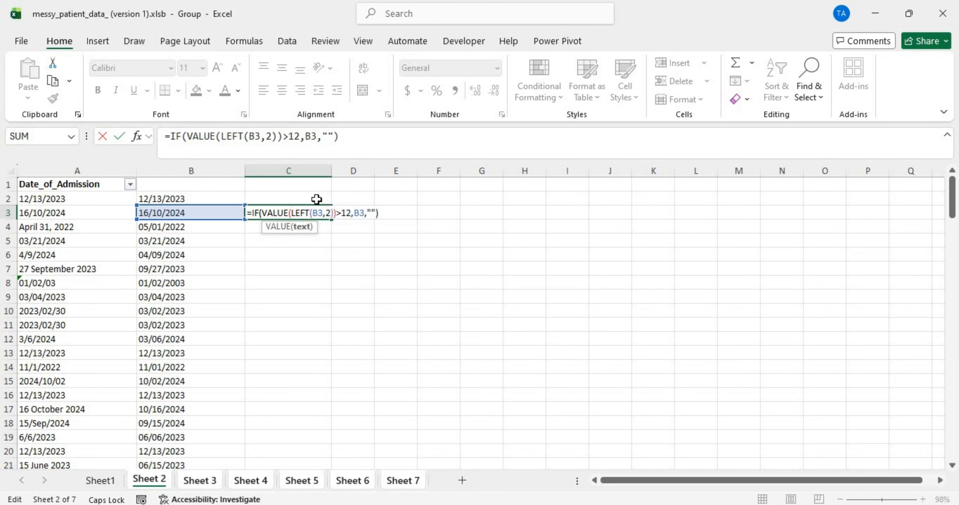
pyautogui.press('Return')
pyautogui.scroll(-20, 328, 321)
# Step: Pass through Sheets 3 and 4 to Sheet 5 and scroll through its column C check results
pyautogui.scroll(20, 327, 321)
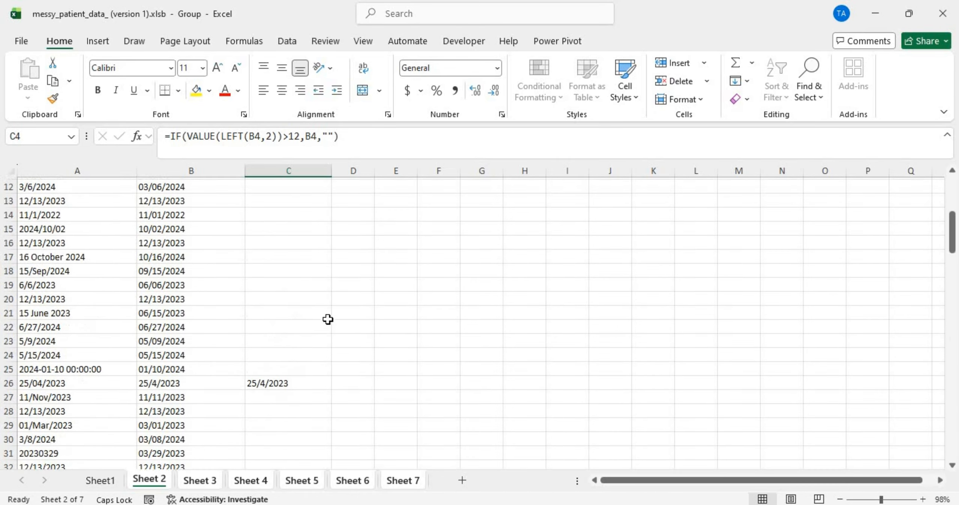
pyautogui.scroll(4, 327, 319)
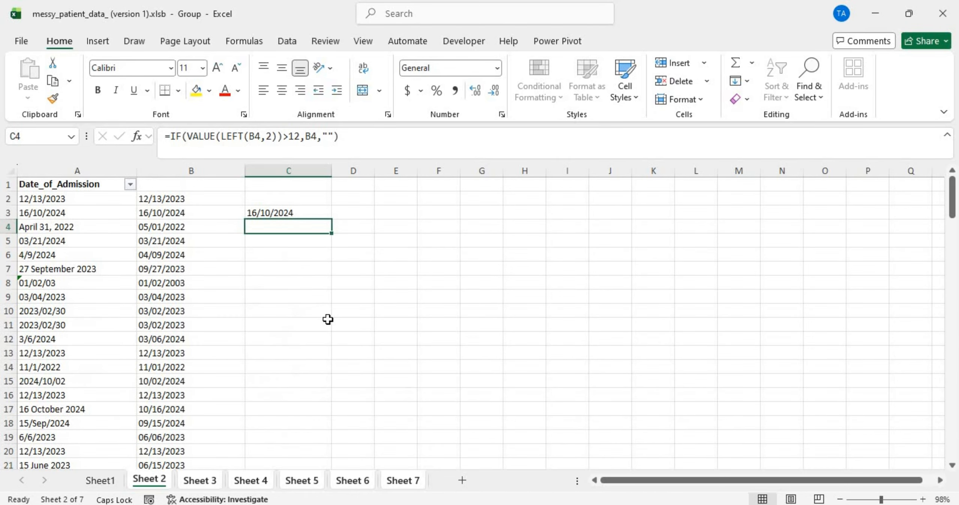
pyautogui.click(192, 484)
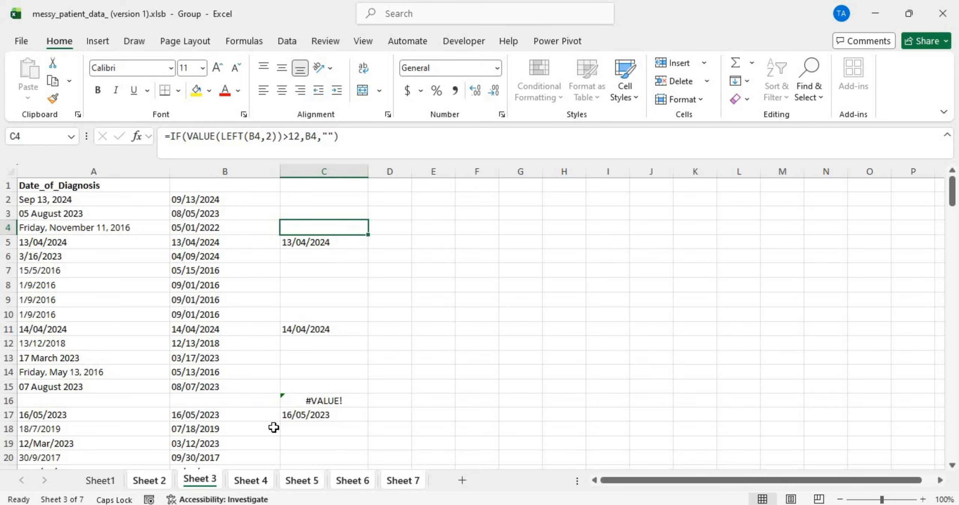
pyautogui.click(264, 480)
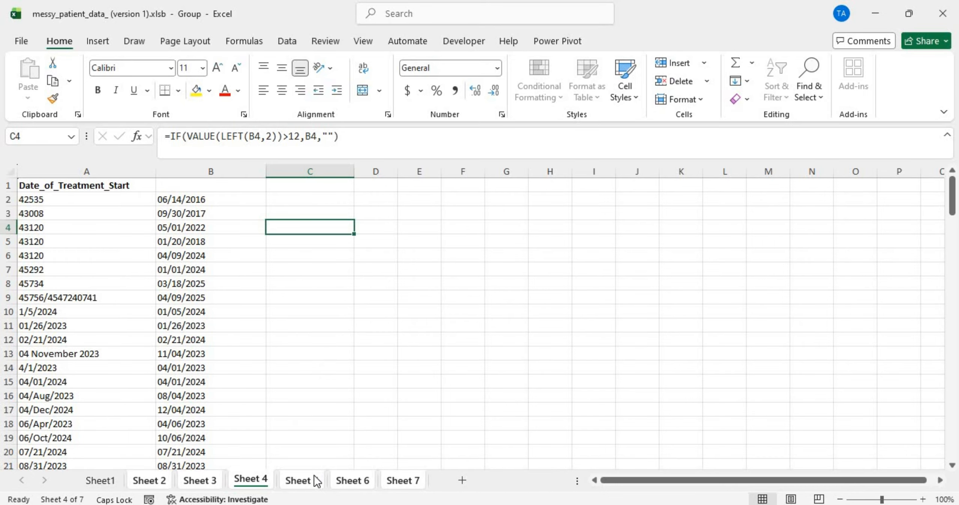
pyautogui.click(315, 479)
pyautogui.scroll(-20, 312, 375)
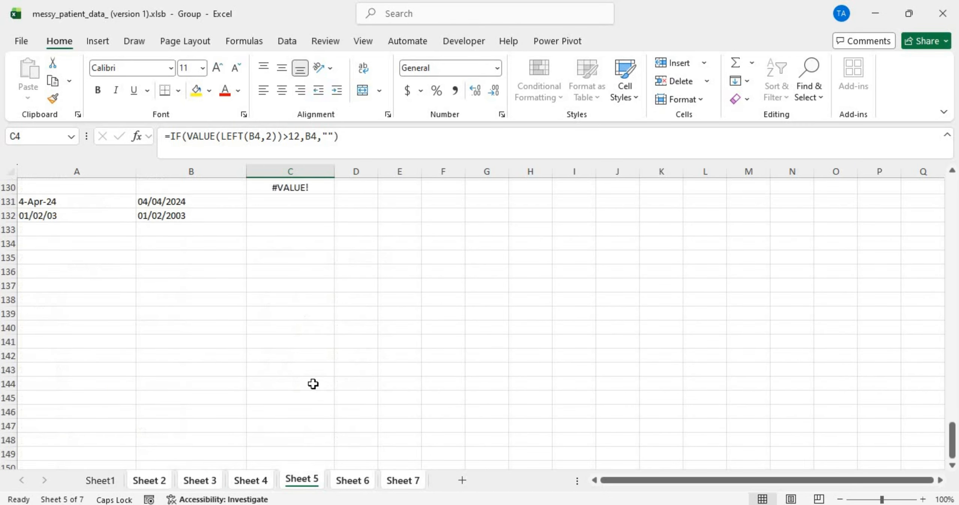
pyautogui.scroll(17, 313, 383)
pyautogui.scroll(-10, 313, 383)
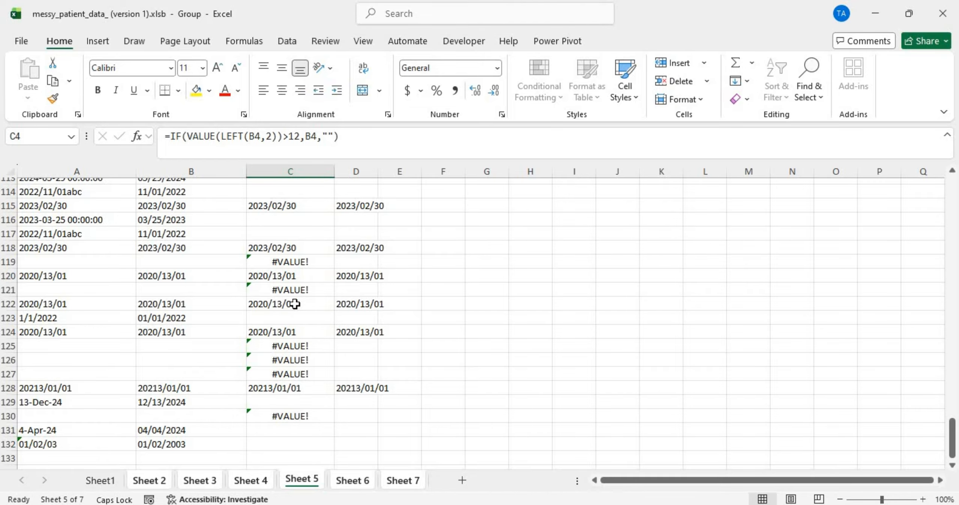
pyautogui.scroll(20, 294, 300)
pyautogui.scroll(-11, 295, 296)
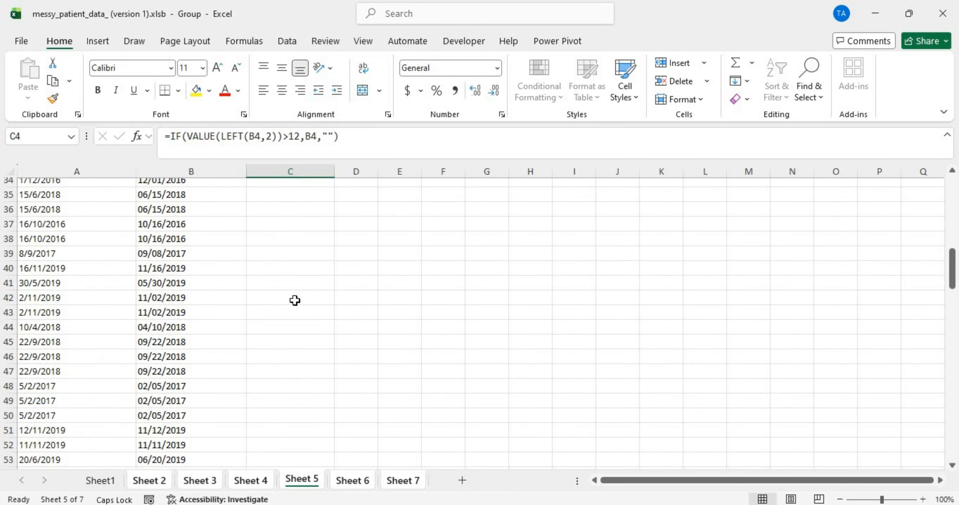
pyautogui.scroll(11, 294, 288)
pyautogui.scroll(-2, 295, 279)
pyautogui.scroll(-20, 295, 271)
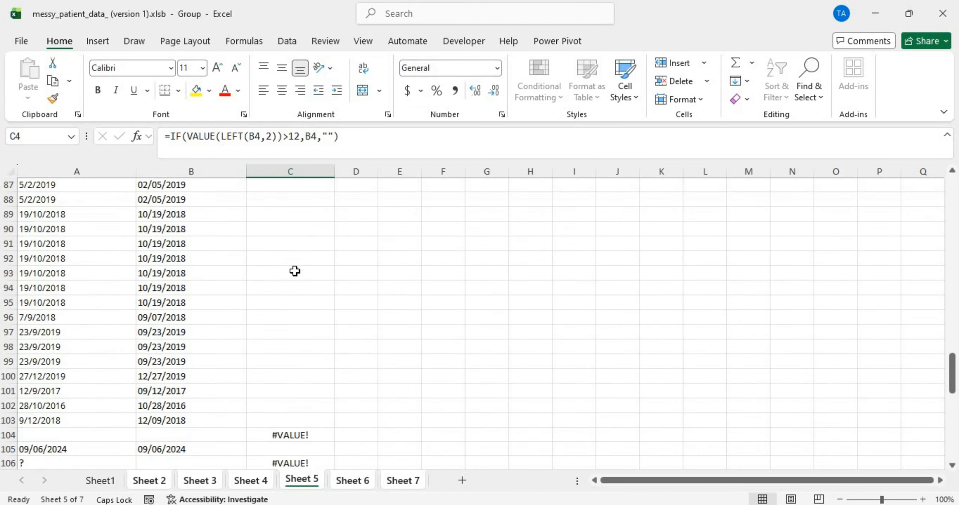
pyautogui.scroll(6, 295, 271)
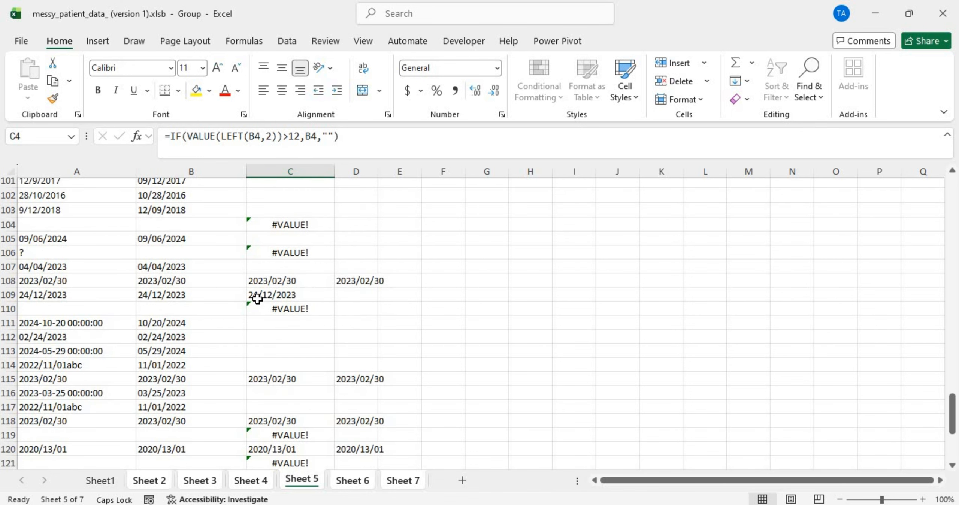
# Step: Inspect Sheet 5's C109, D108 and C104 results and select C108:C119, then return to Sheet 2
pyautogui.click(270, 295)
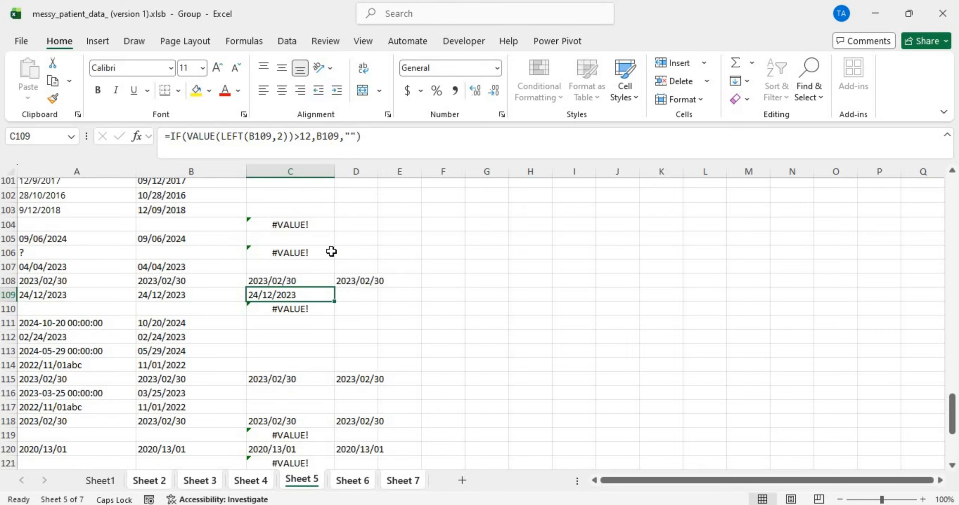
pyautogui.click(360, 281)
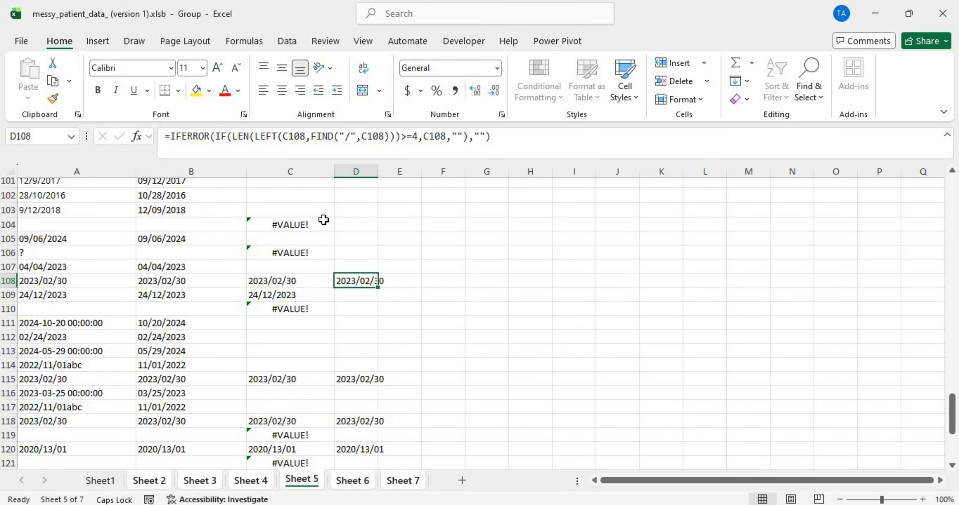
pyautogui.click(295, 162)
pyautogui.click(296, 297)
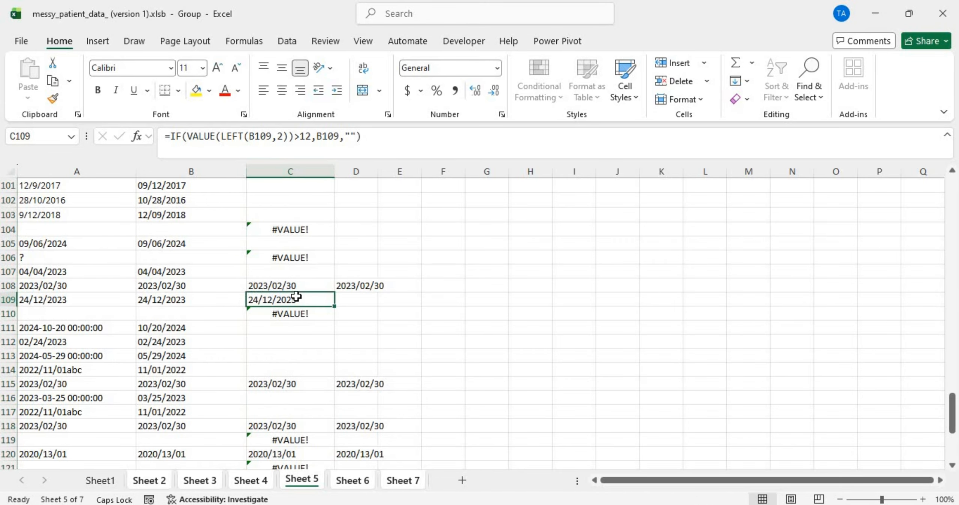
pyautogui.click(287, 229)
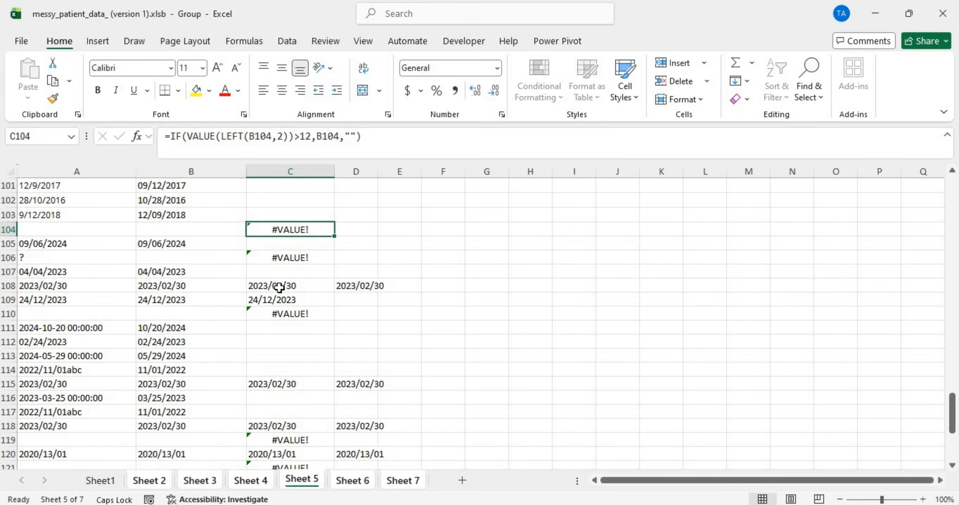
pyautogui.moveTo(279, 287); pyautogui.dragTo(277, 439)
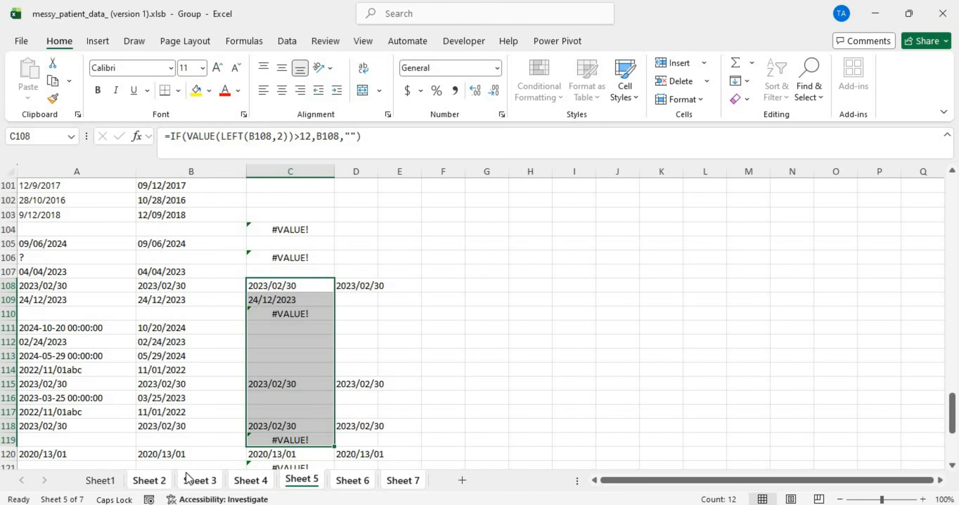
pyautogui.click(149, 481)
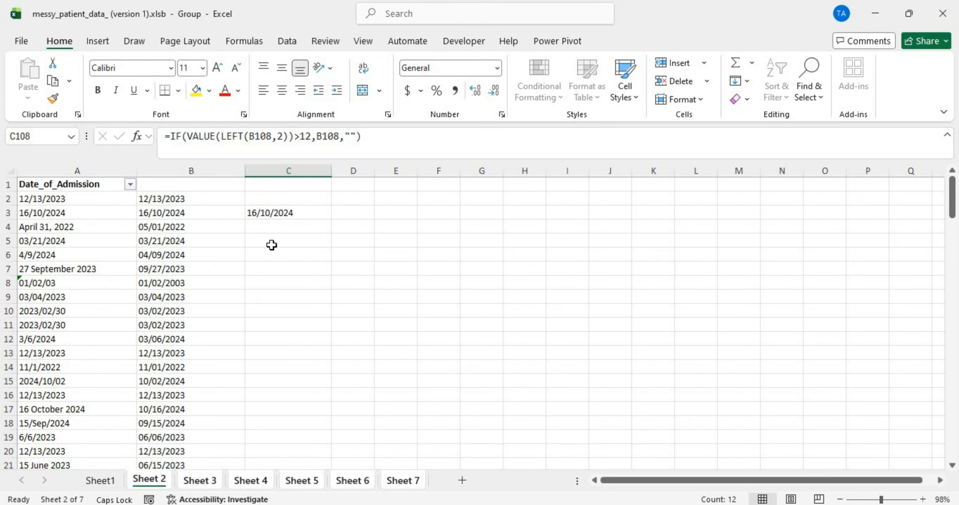
# Step: Make C2 =IFERROR(IF(VALUE(LEFT(B2,2))>12,B2,""),"") and fill it down column C, then check Sheet 5
pyautogui.doubleClick(256, 198)
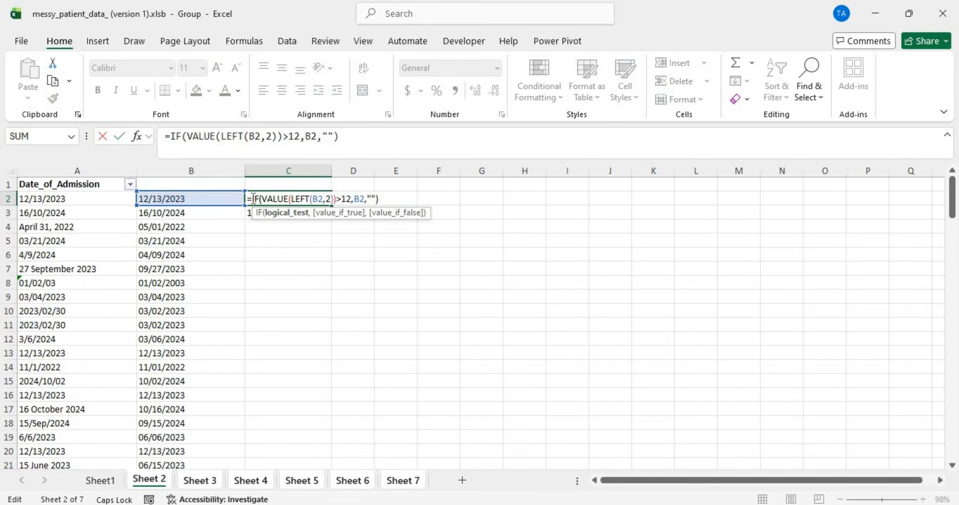
pyautogui.click(252, 199)
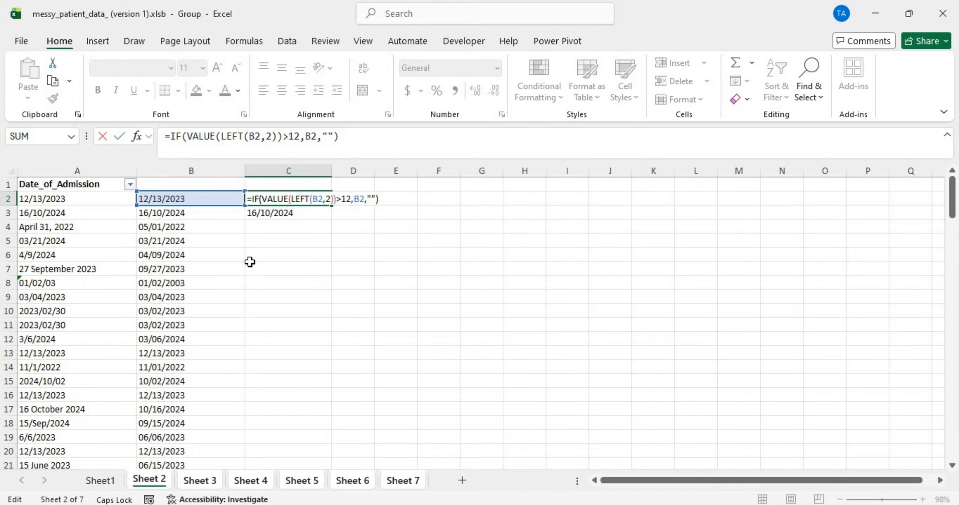
pyautogui.write('IFER')
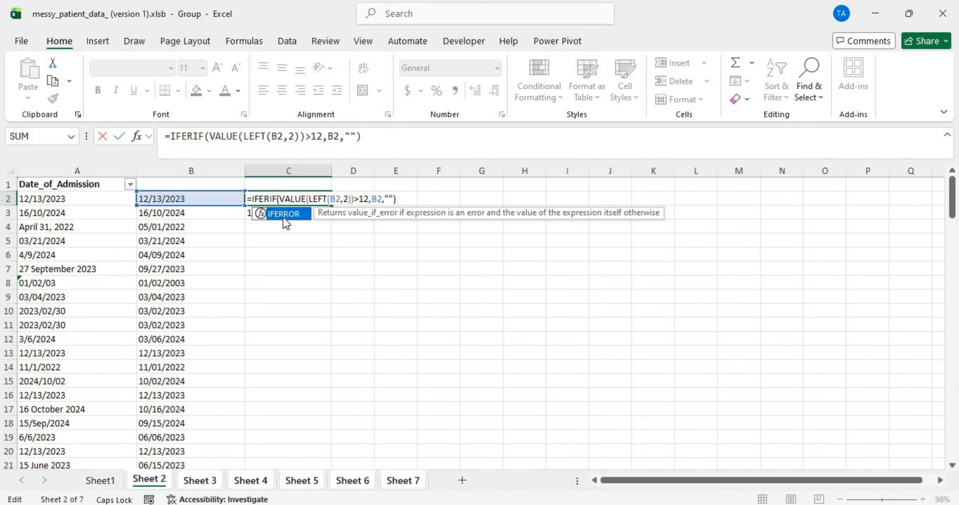
pyautogui.doubleClick(283, 216)
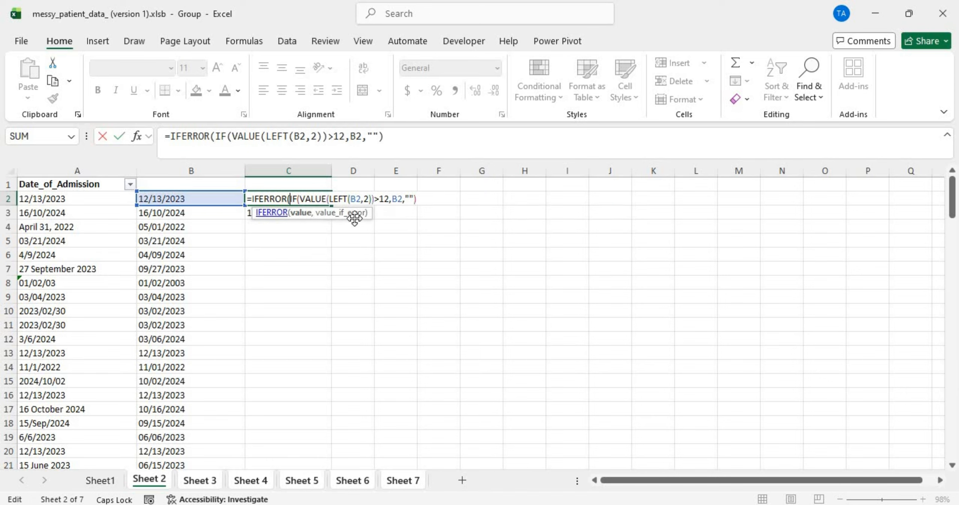
pyautogui.click(418, 199)
pyautogui.write(',"')
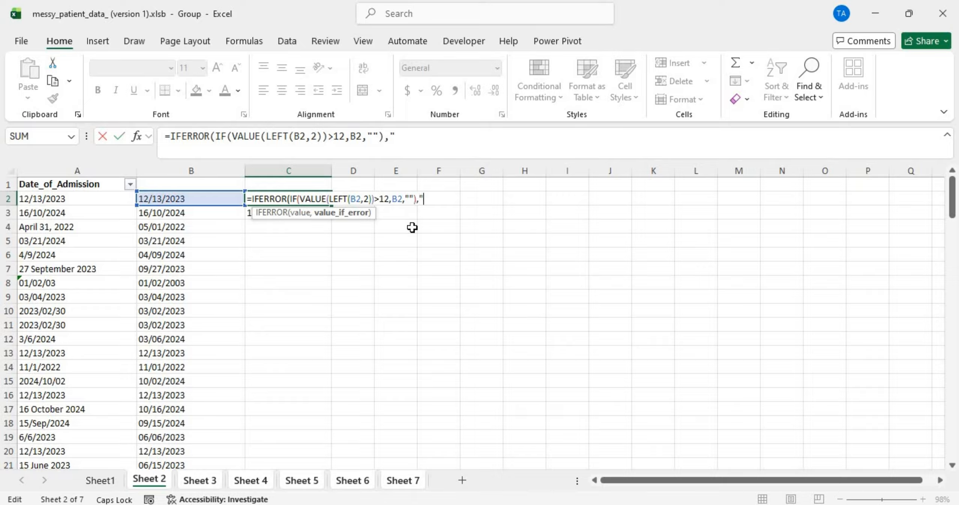
pyautogui.write('")')
pyautogui.hotkey('ctrl', 'Return')
pyautogui.doubleClick(332, 205)
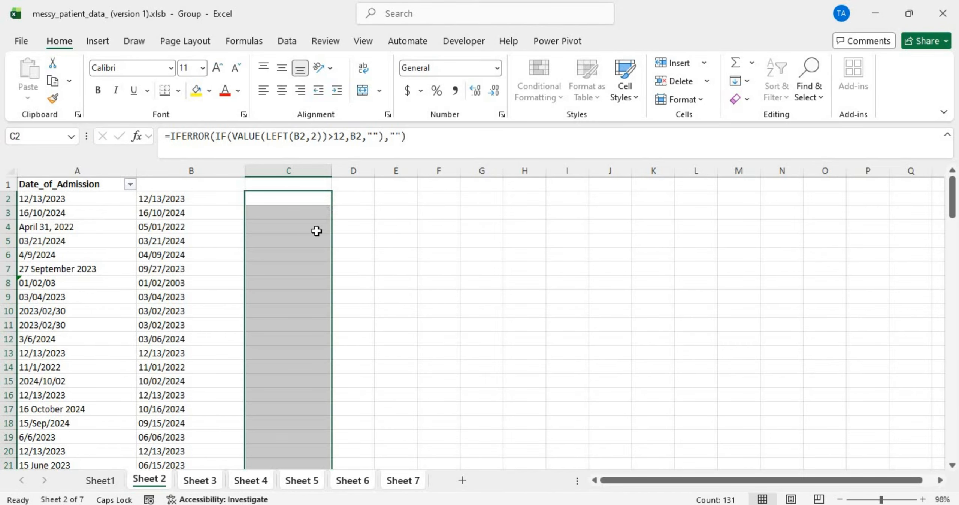
pyautogui.click(298, 481)
pyautogui.scroll(-19, 306, 332)
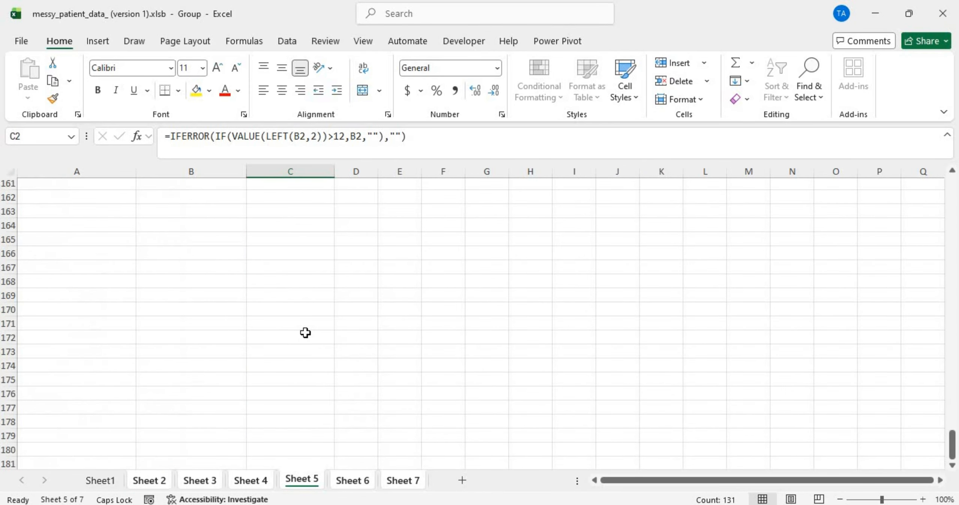
pyautogui.scroll(20, 305, 333)
pyautogui.scroll(-7, 305, 332)
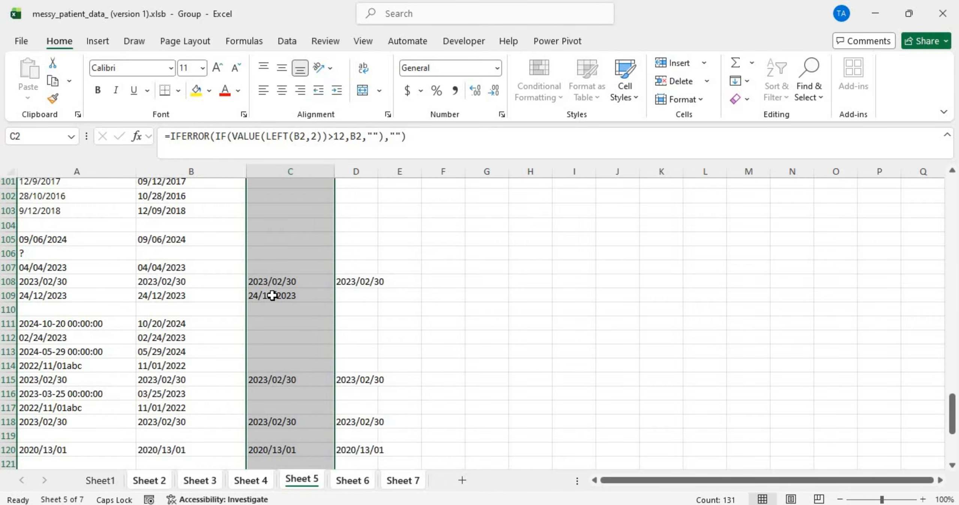
pyautogui.scroll(20, 272, 296)
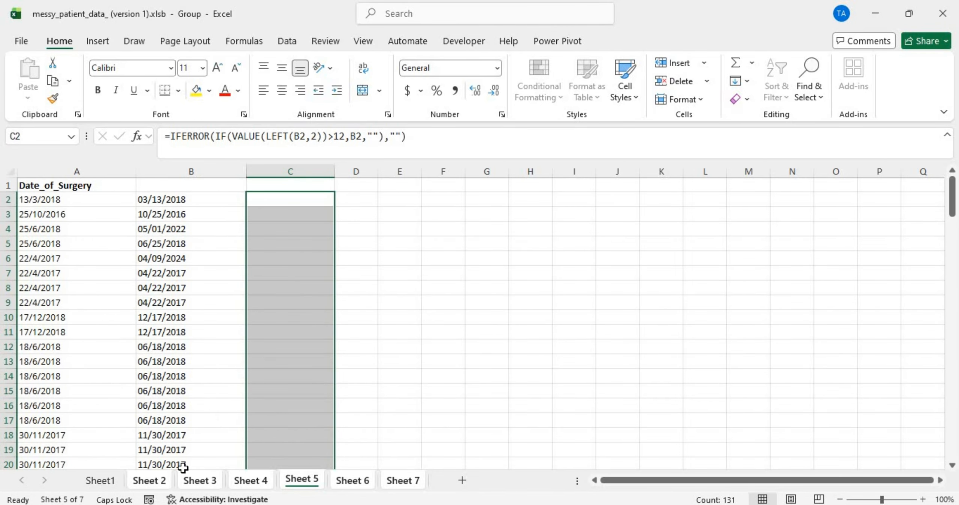
pyautogui.click(164, 483)
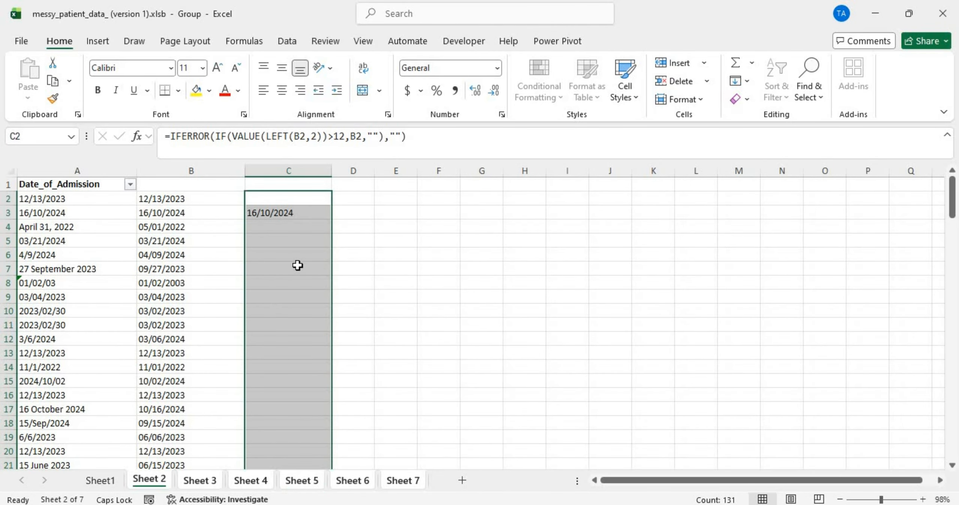
pyautogui.click(273, 215)
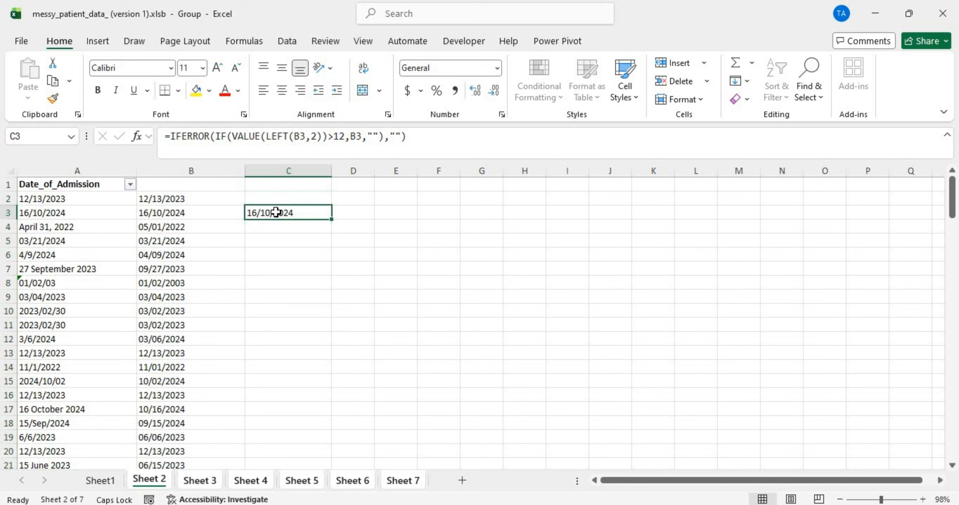
# Step: Review the validation formulas in C2, C3 and D2
pyautogui.click(289, 196)
pyautogui.doubleClick(288, 196)
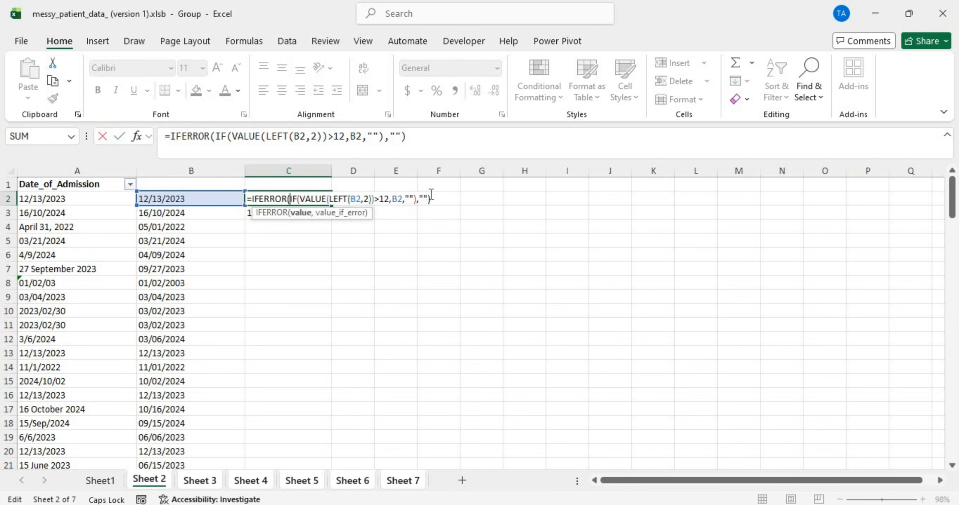
pyautogui.click(396, 198)
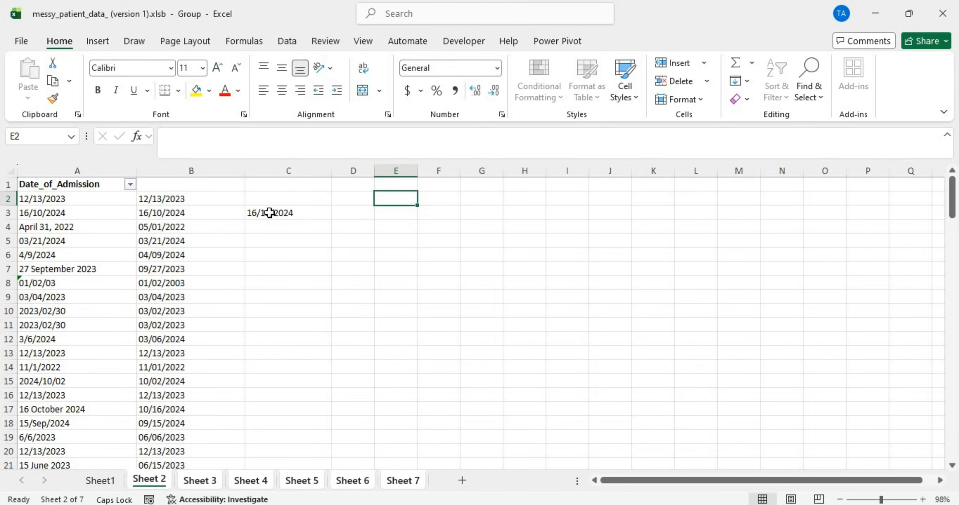
pyautogui.click(270, 213)
pyautogui.click(351, 203)
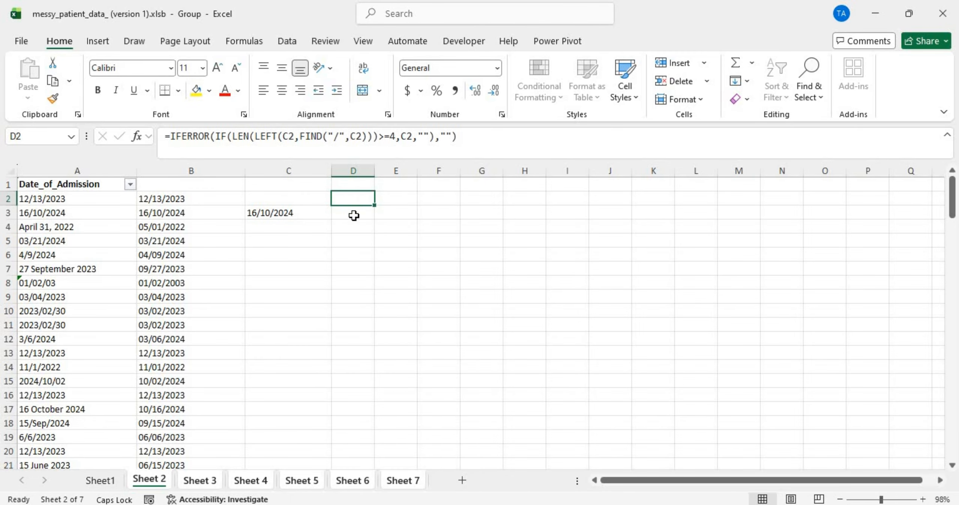
# Step: Widen column D to about 11.14, then re-check cells C2 through E2
pyautogui.moveTo(374, 171); pyautogui.dragTo(405, 173)
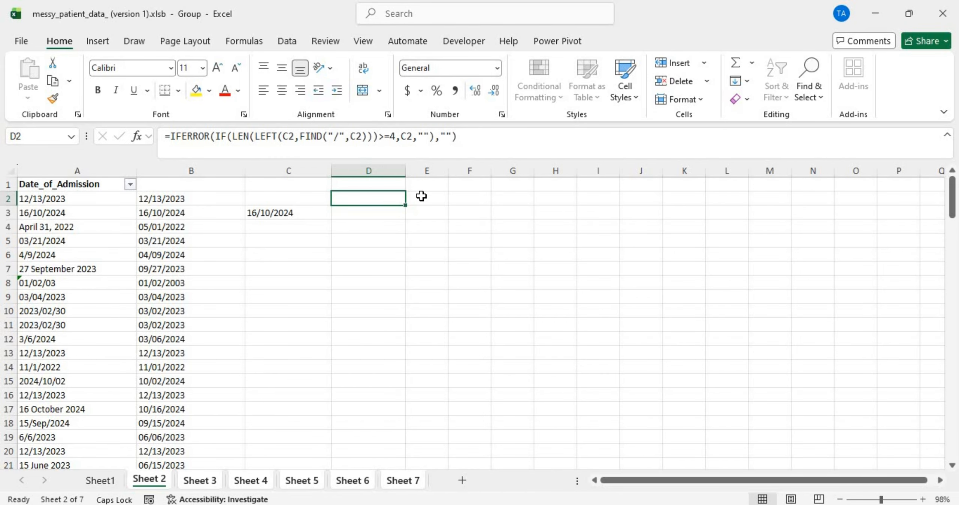
pyautogui.click(281, 213)
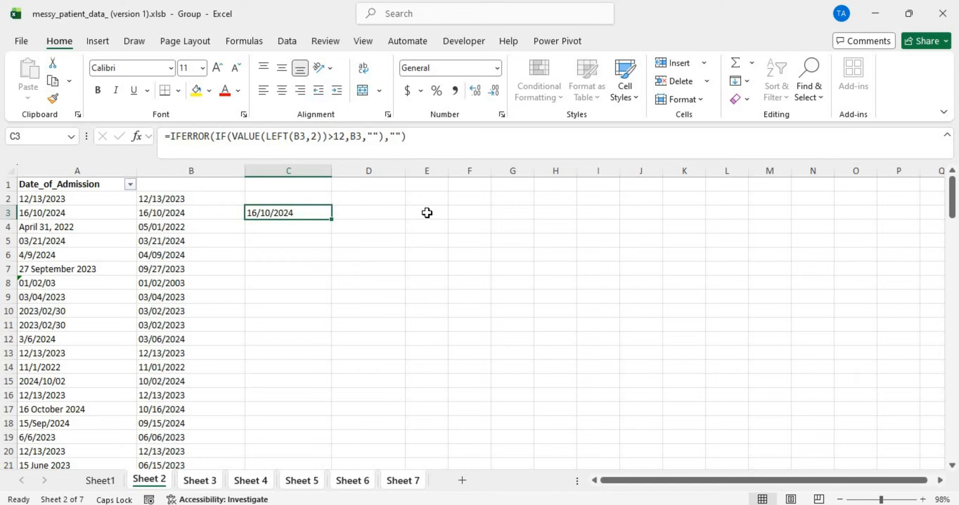
pyautogui.click(291, 200)
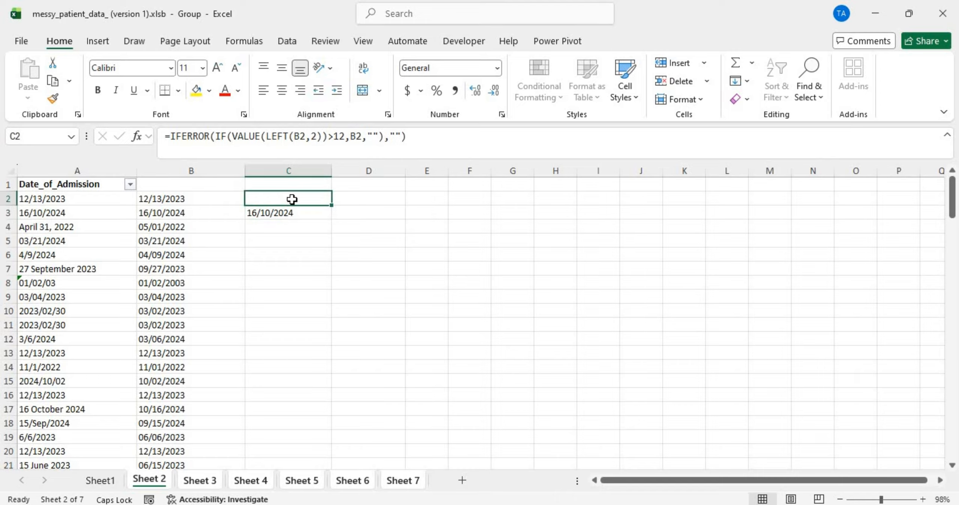
pyautogui.moveTo(302, 203); pyautogui.dragTo(410, 197)
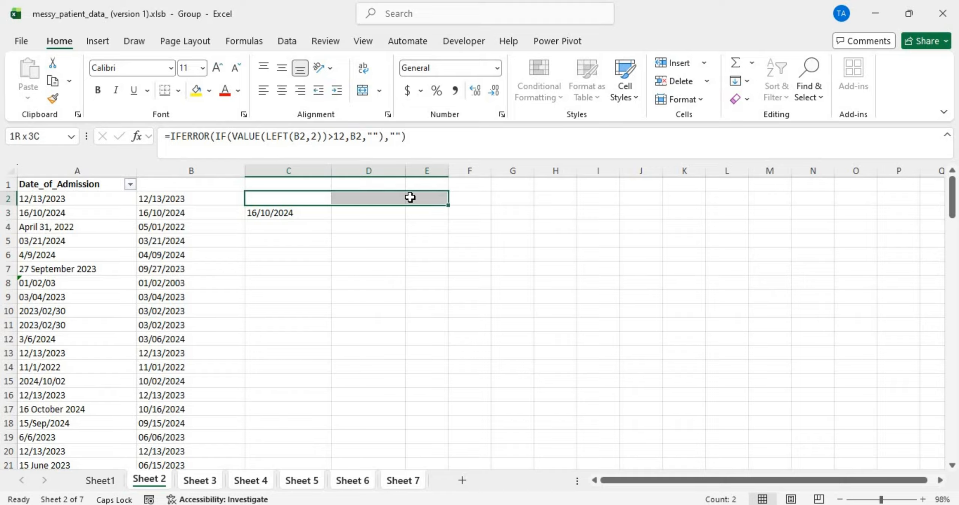
pyautogui.click(410, 197)
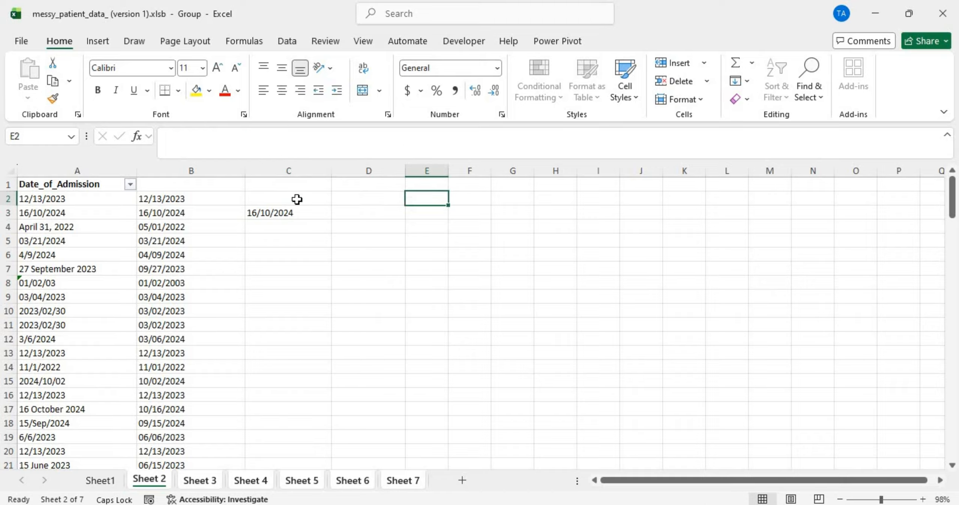
pyautogui.click(272, 200)
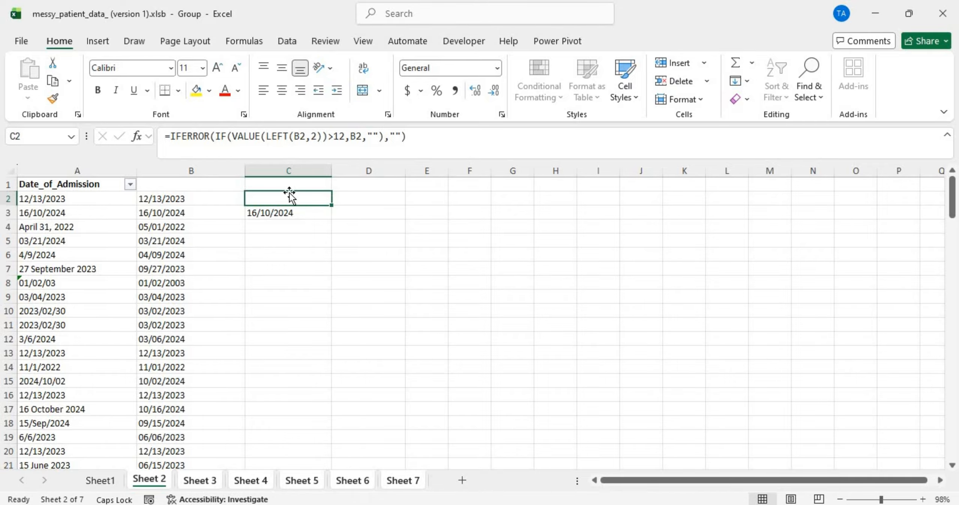
# Step: Check columns B and C, including B4's 05/01/2022, then open D2's IFERROR/LEN formula for editing
pyautogui.click(285, 171)
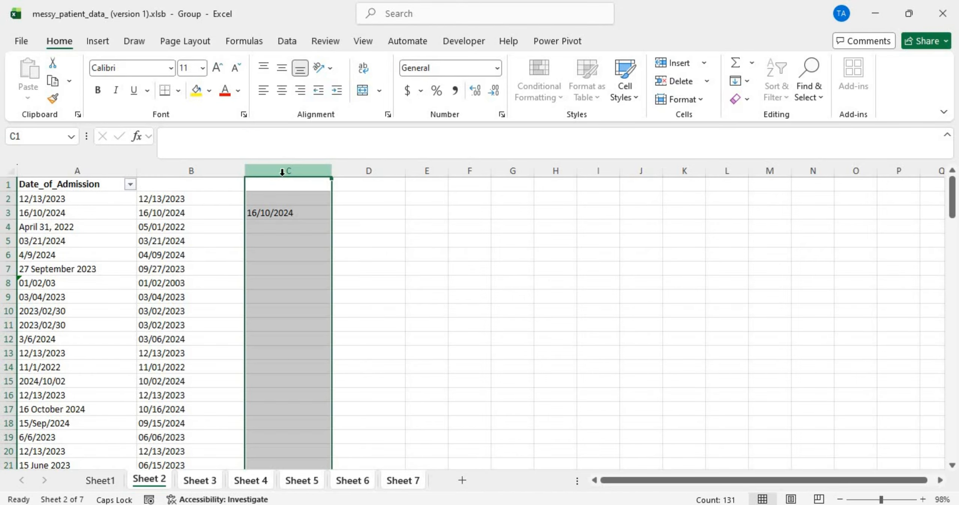
pyautogui.click(179, 173)
pyautogui.click(182, 196)
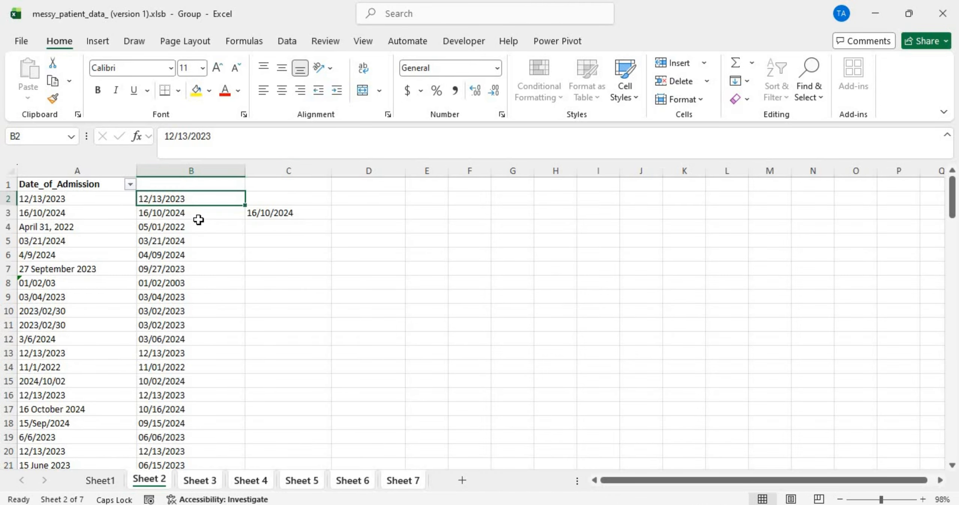
pyautogui.click(197, 225)
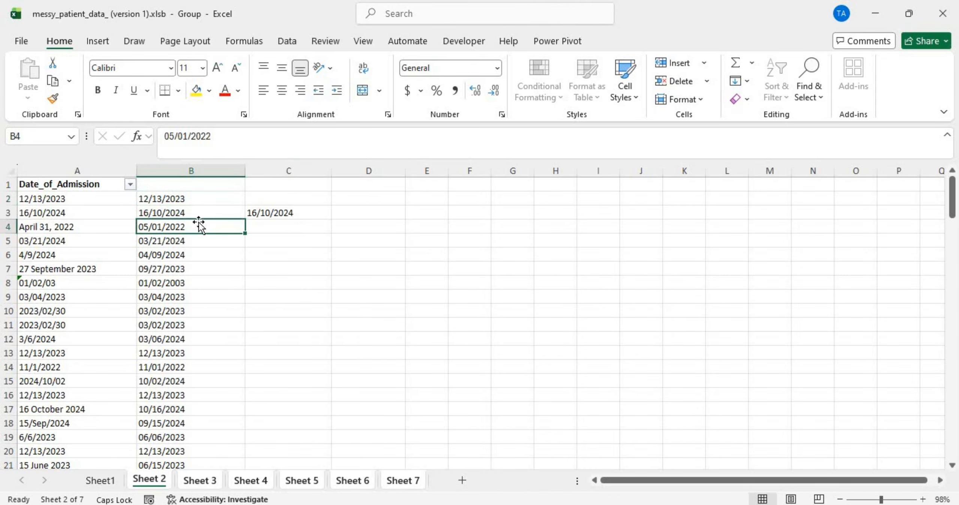
pyautogui.click(287, 171)
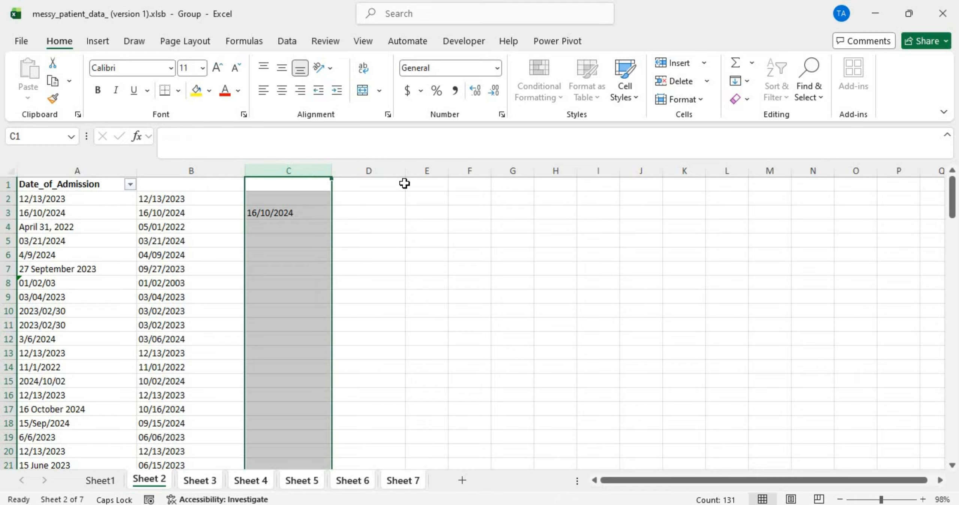
pyautogui.click(418, 195)
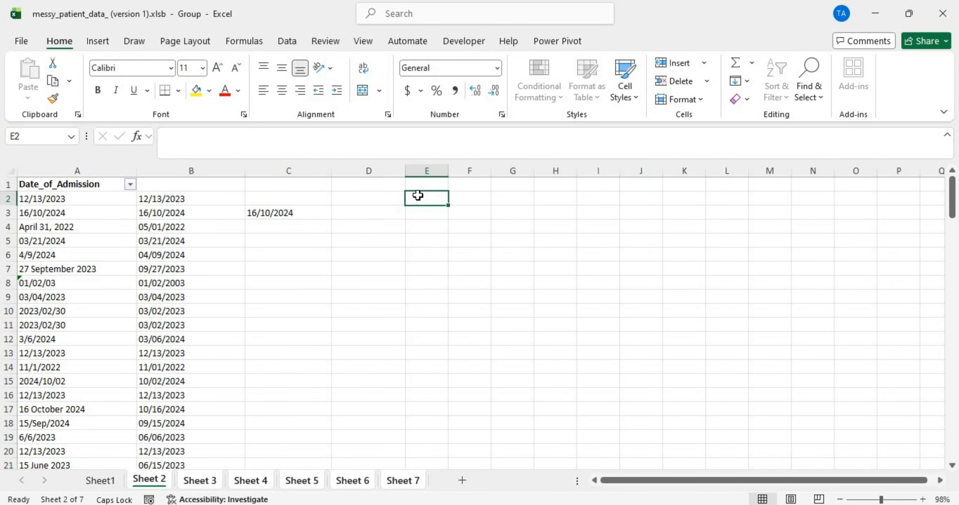
pyautogui.doubleClick(387, 195)
pyautogui.write('=IFERROR(IF(LEN(LEFT(C2,FIND("/",C2)))>=4,C2,""),"")')
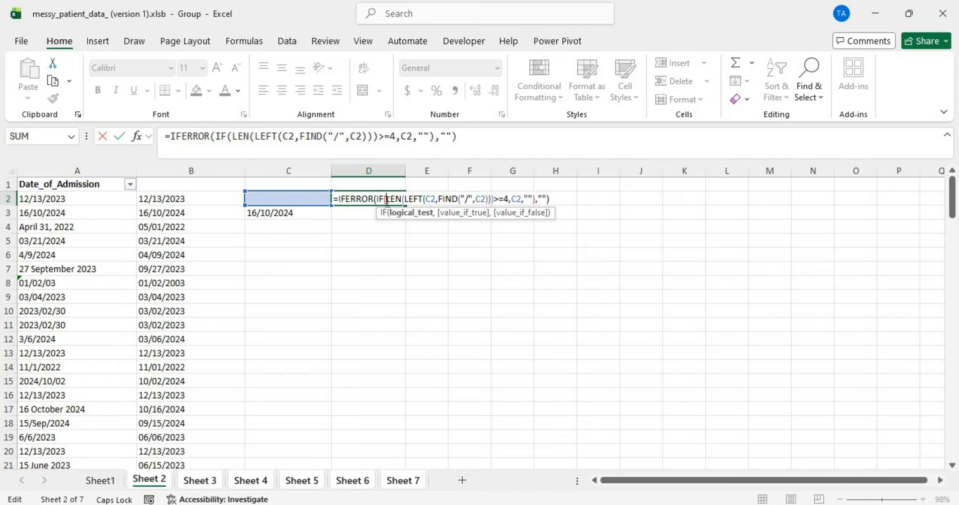
# Step: Copy D2's formula text from LEN( to the end, then leave the cell
pyautogui.hotkey('shift', 'End')
pyautogui.hotkey('ctrl', 'c')
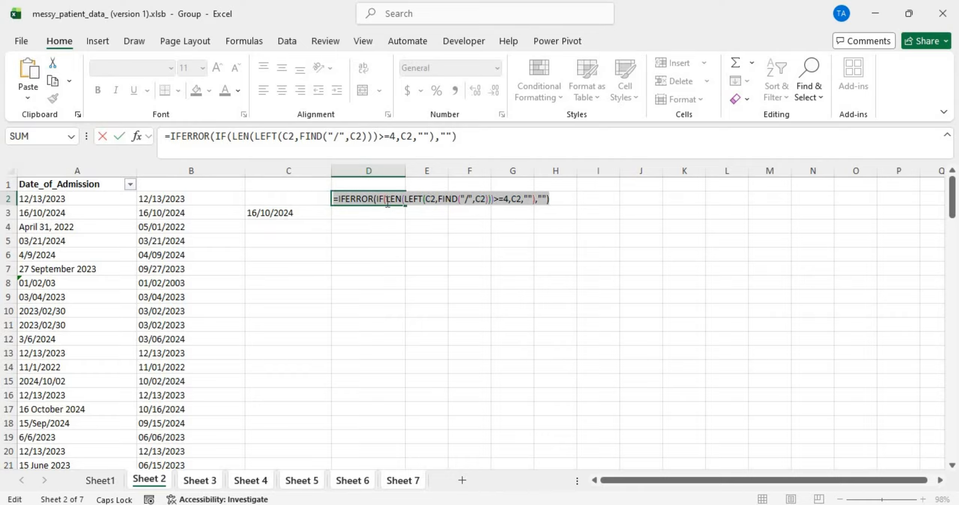
pyautogui.press('Return')
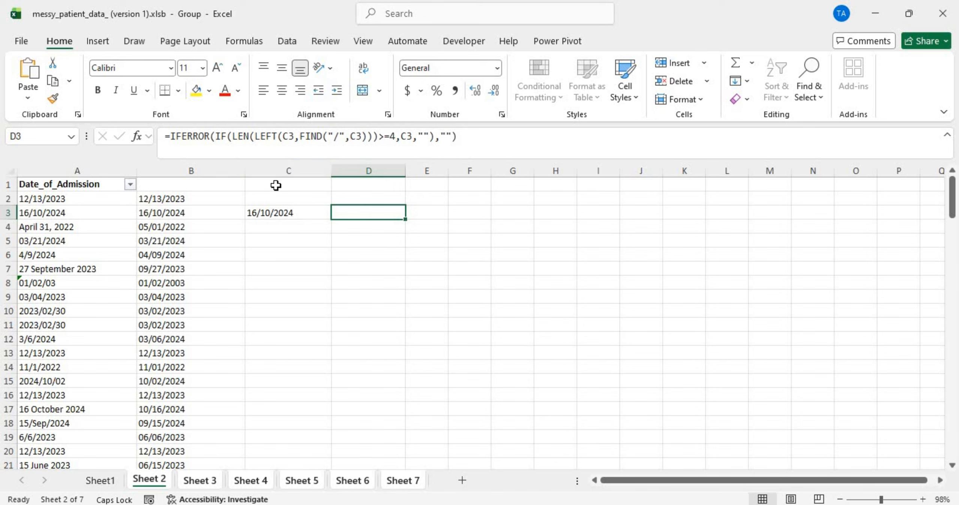
# Step: Enter the header 'DD/MM/YYYY & YYYY/MM/DD' in C1 and autofit column C
pyautogui.click(275, 185)
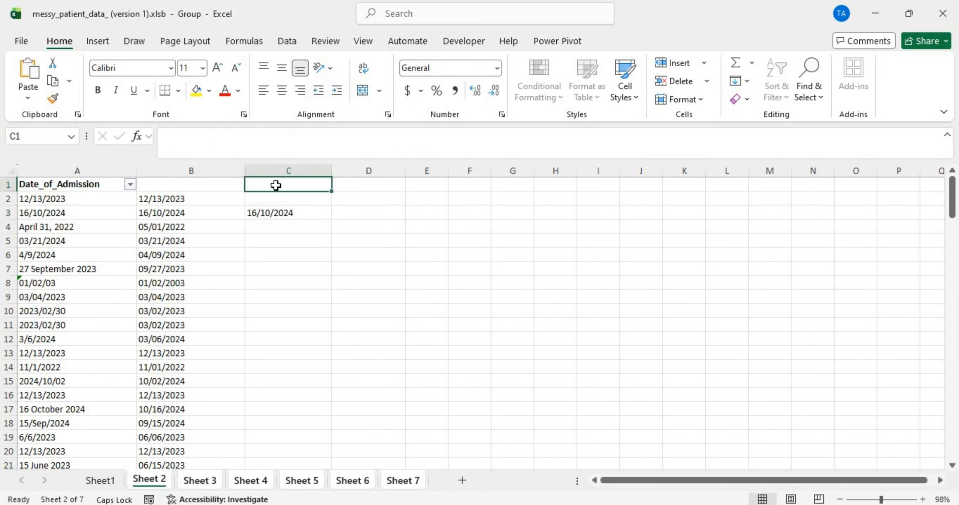
pyautogui.write('DD')
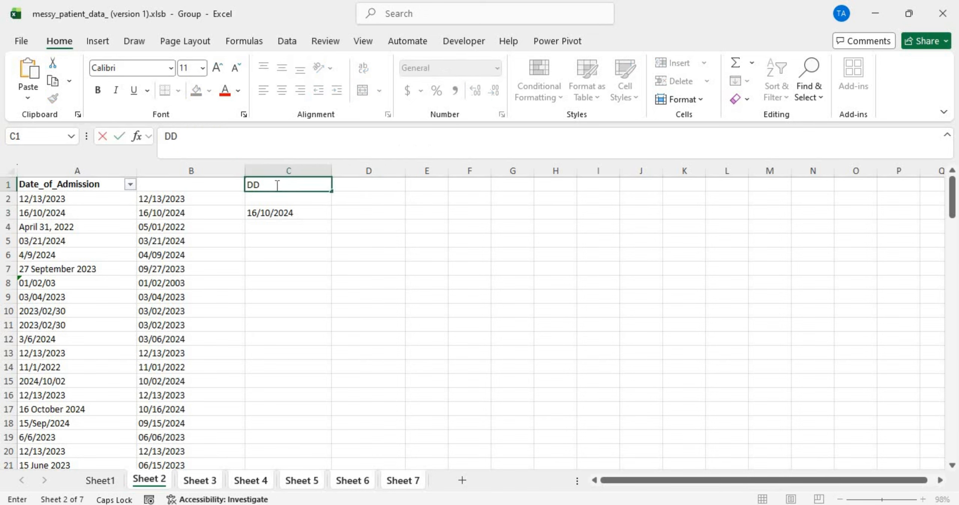
pyautogui.write('/MM/YYYY')
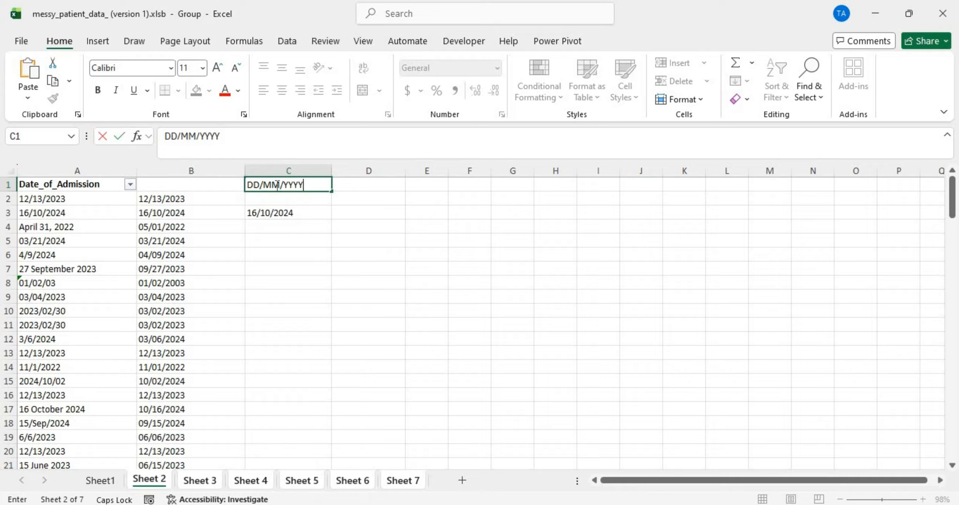
pyautogui.write(' & YYYY/MM')
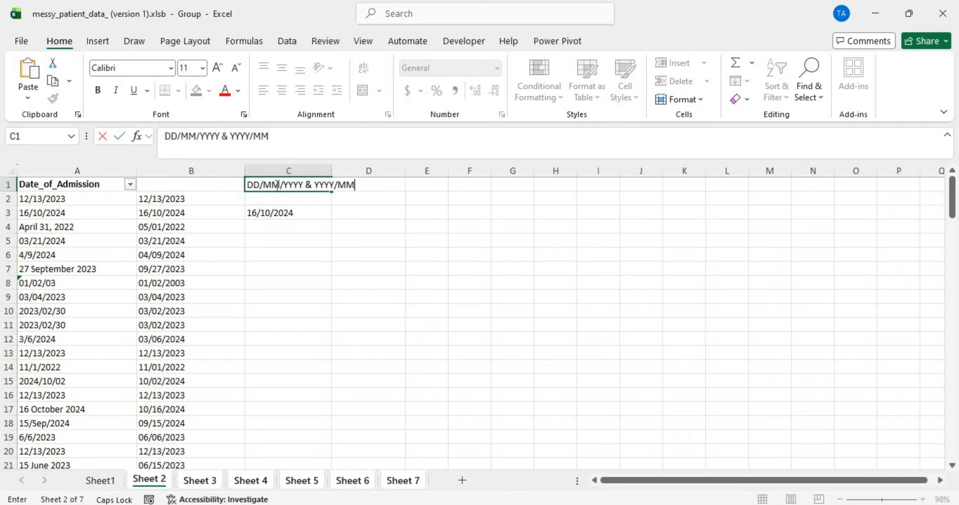
pyautogui.write('/DD')
pyautogui.press('Return')
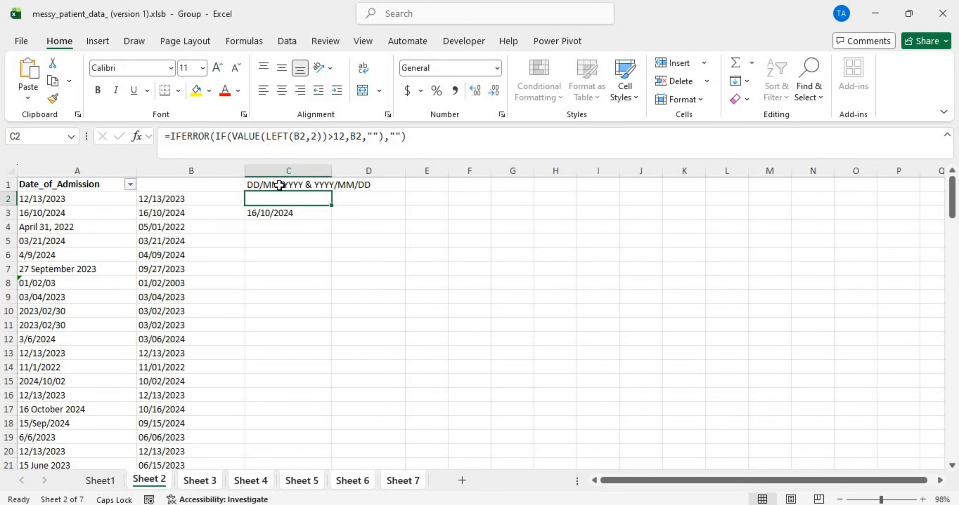
pyautogui.doubleClick(329, 165)
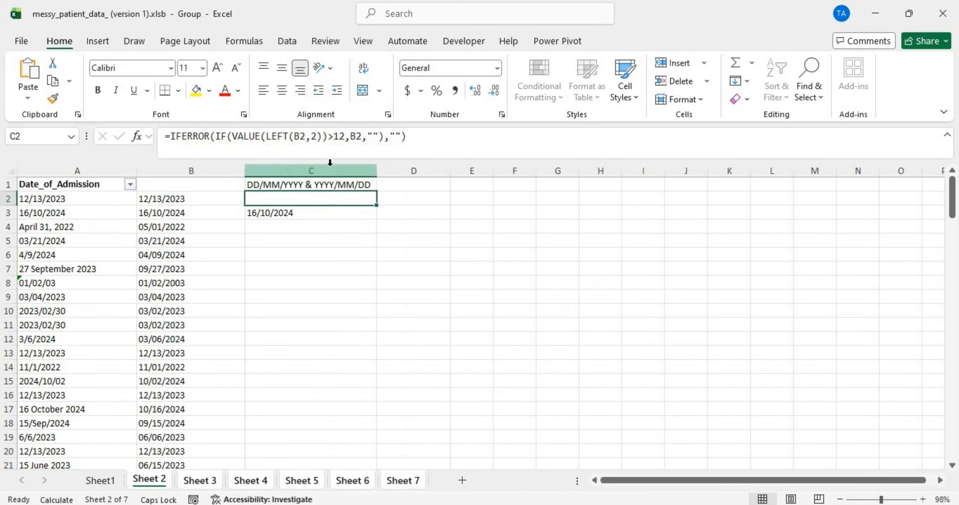
# Step: Add the headers 'YYYY/MM/DD' in D1 and 'DD/MM/YYYY' in E1
pyautogui.click(405, 182)
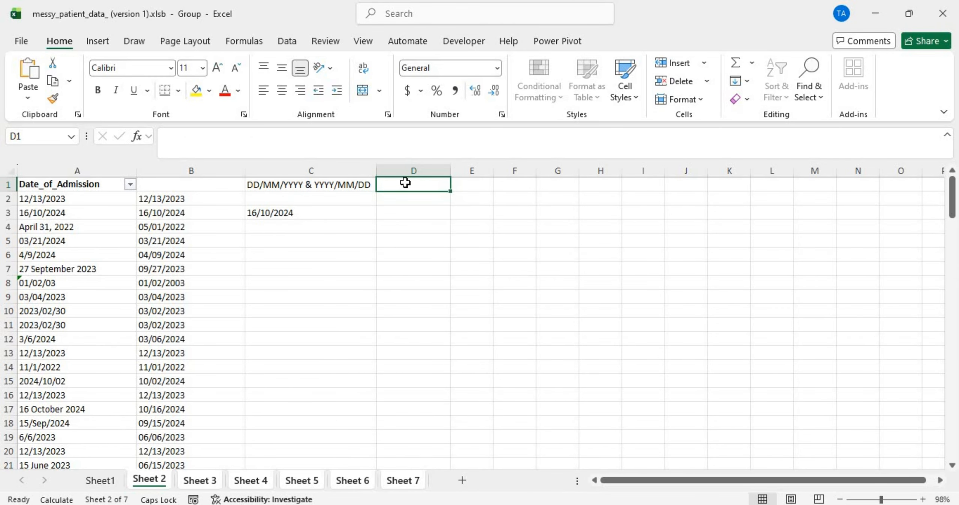
pyautogui.write('YYYY/')
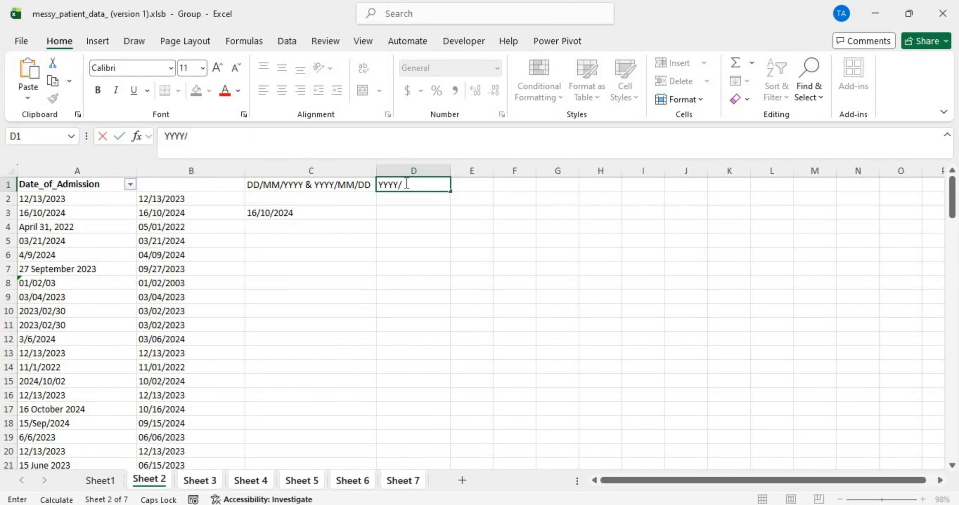
pyautogui.write('MM/DD')
pyautogui.press('Return')
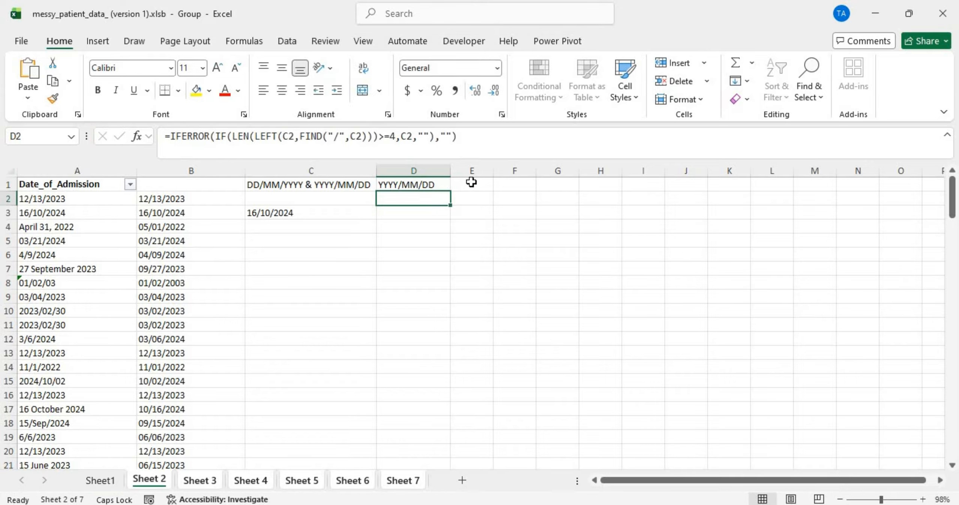
pyautogui.click(471, 182)
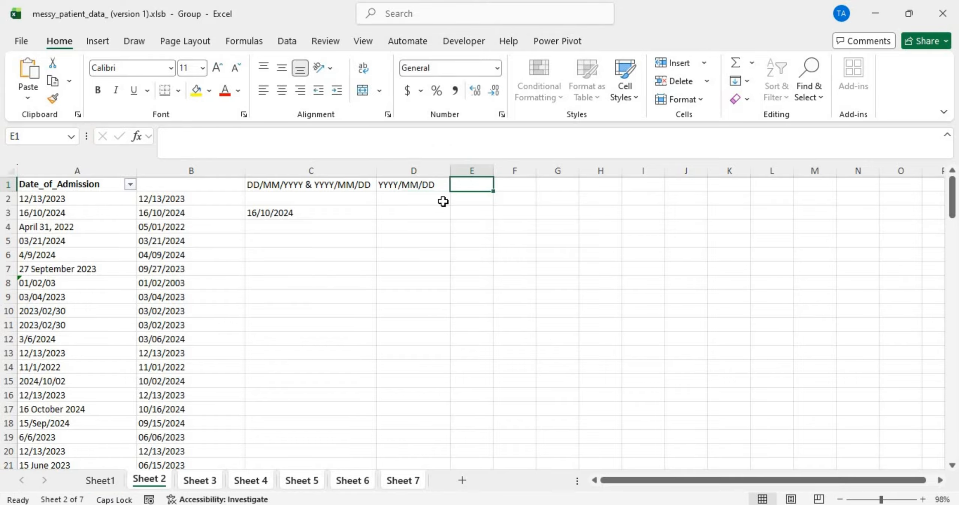
pyautogui.write('DD/MM/YYYY')
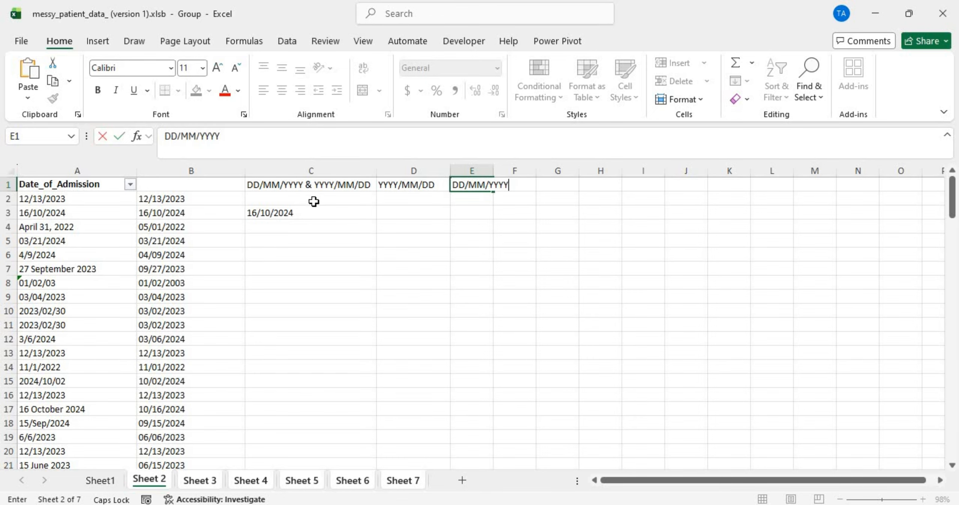
pyautogui.press('Return')
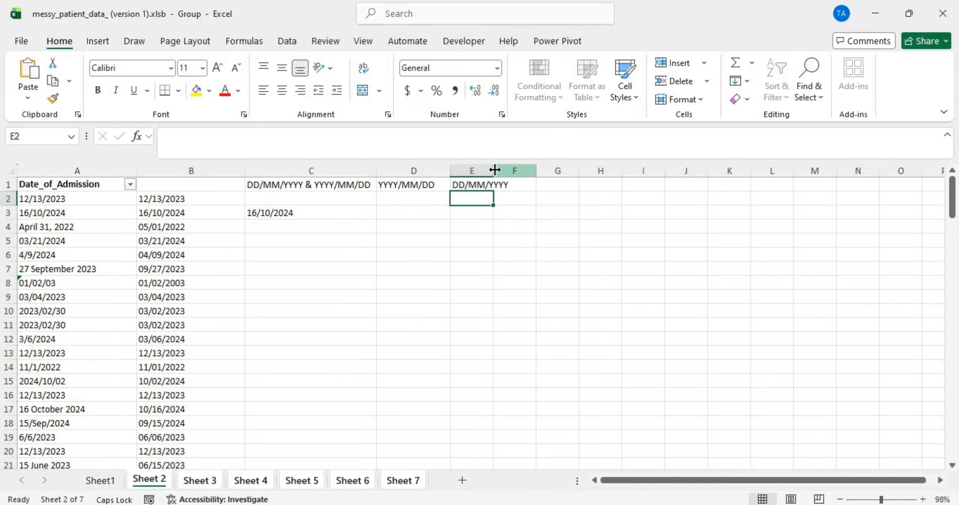
# Step: Autofit column E and paste D2's IFERROR formula into E2
pyautogui.doubleClick(494, 169)
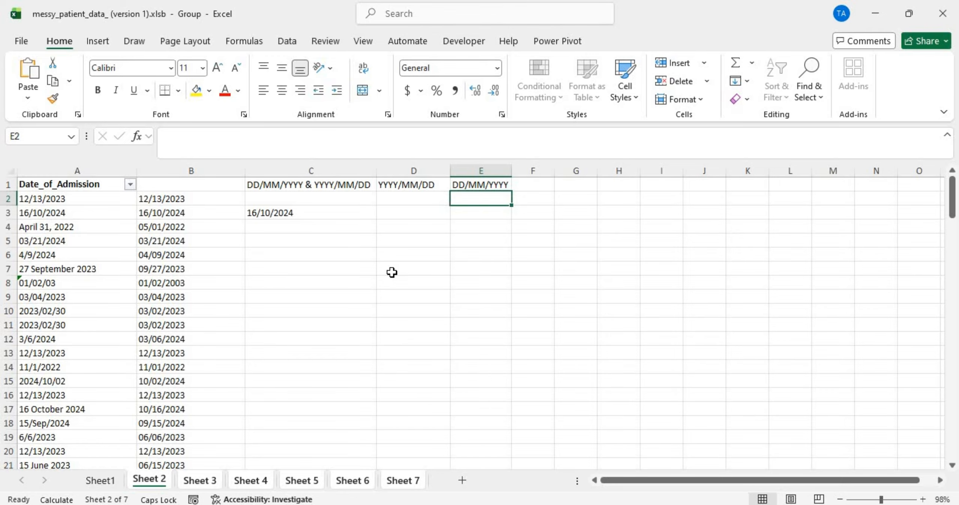
pyautogui.scroll(-20, 392, 268)
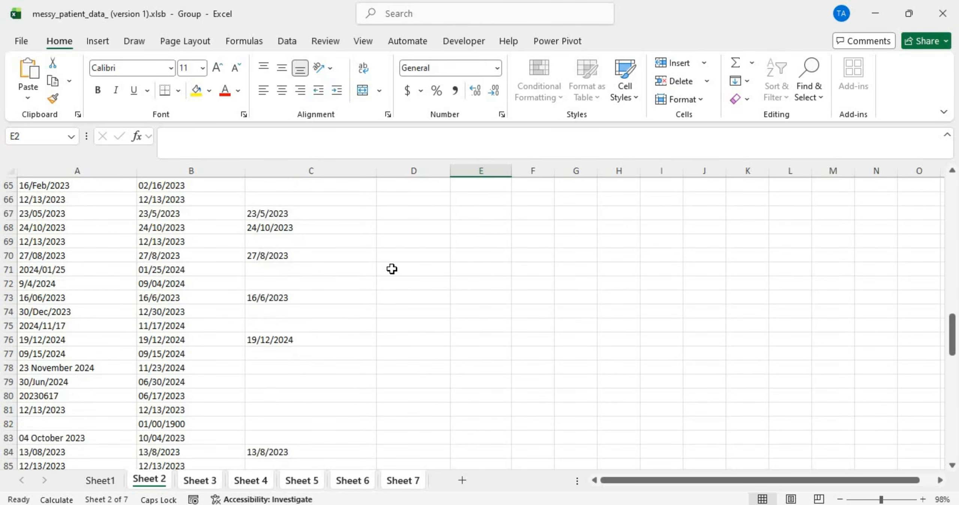
pyautogui.scroll(20, 392, 268)
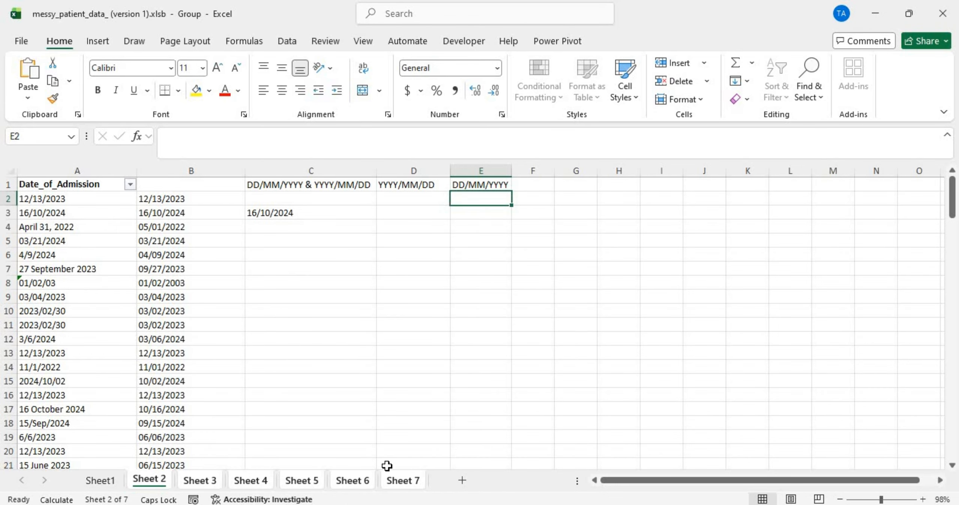
pyautogui.doubleClick(427, 197)
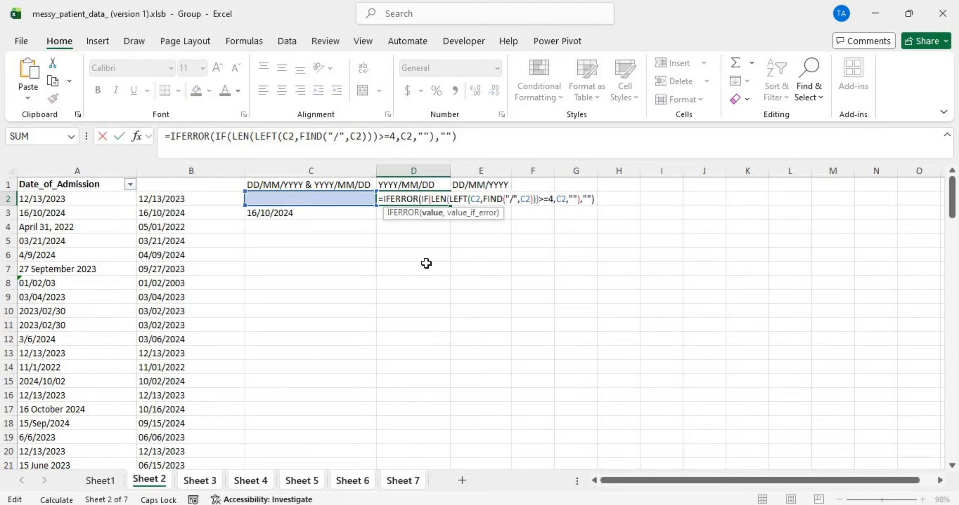
pyautogui.press('Return')
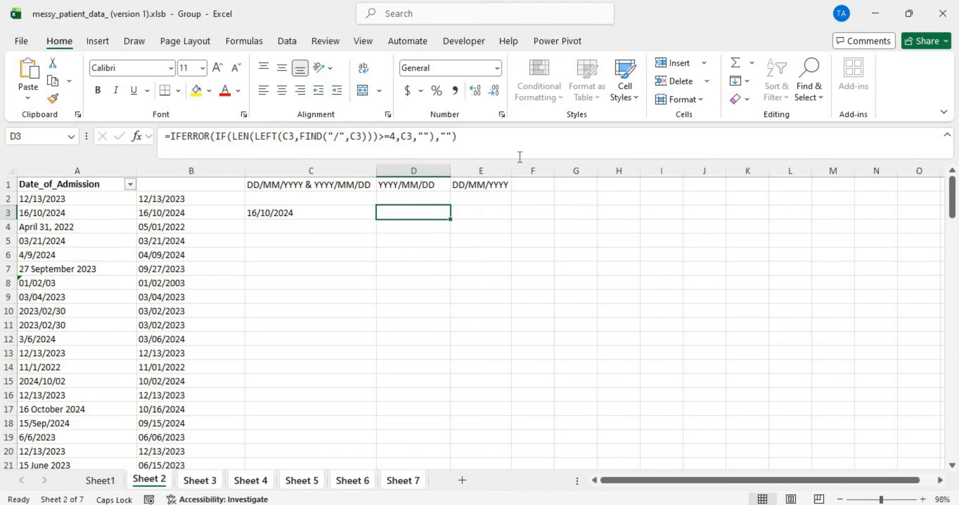
pyautogui.click(493, 200)
pyautogui.hotkey('ctrl', 'v')
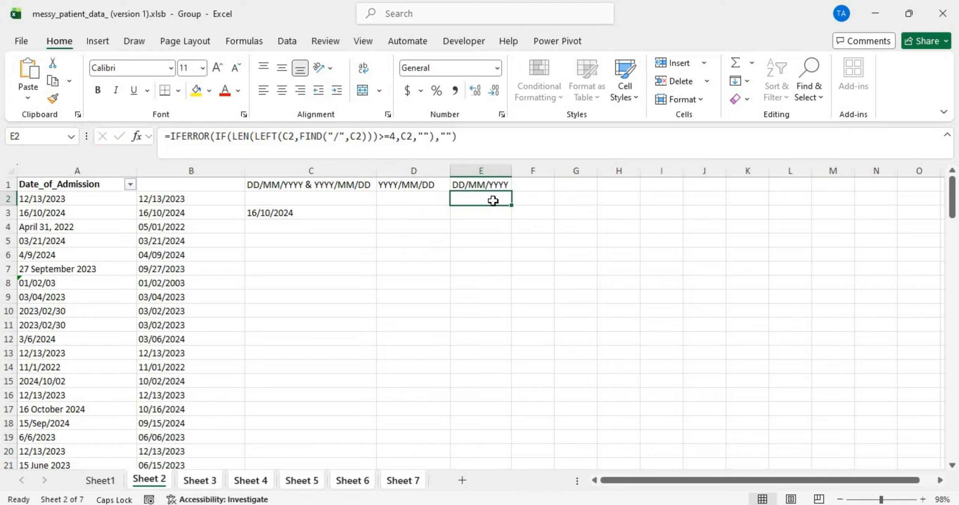
# Step: Change E2's length test from >=4 to =4
pyautogui.doubleClick(493, 200)
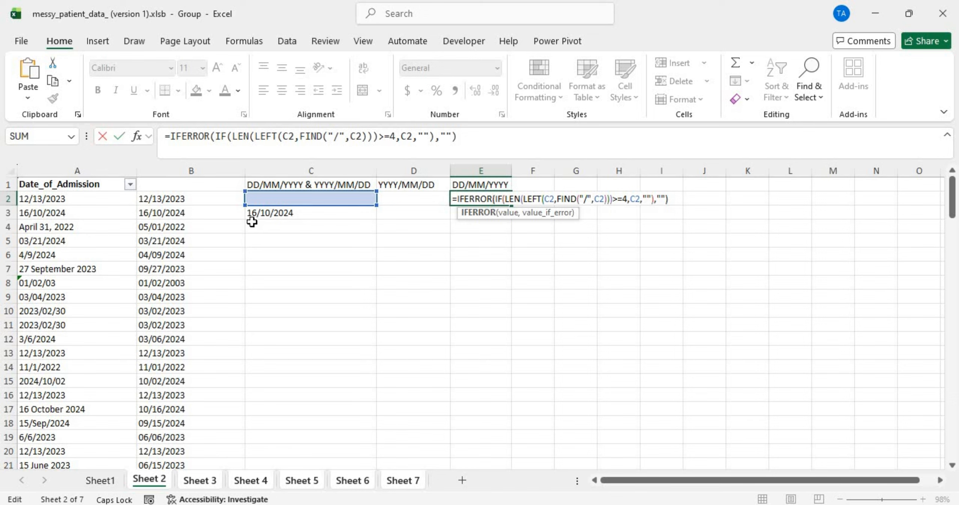
pyautogui.click(617, 196)
pyautogui.press('BackSpace')
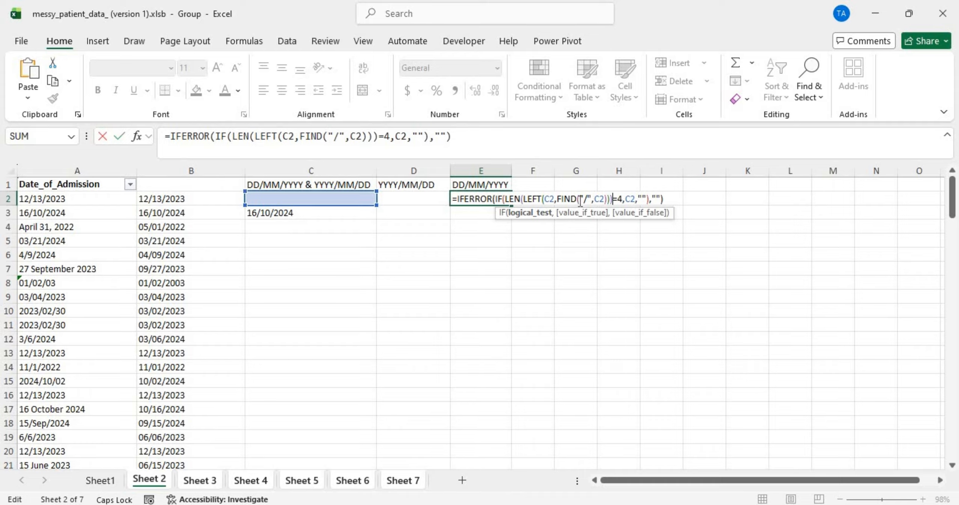
pyautogui.press('Return')
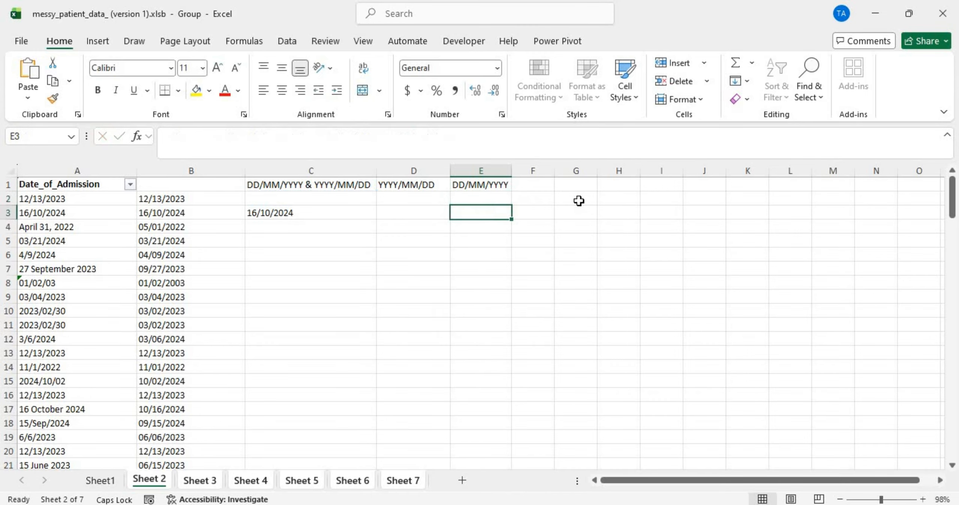
pyautogui.click(507, 199)
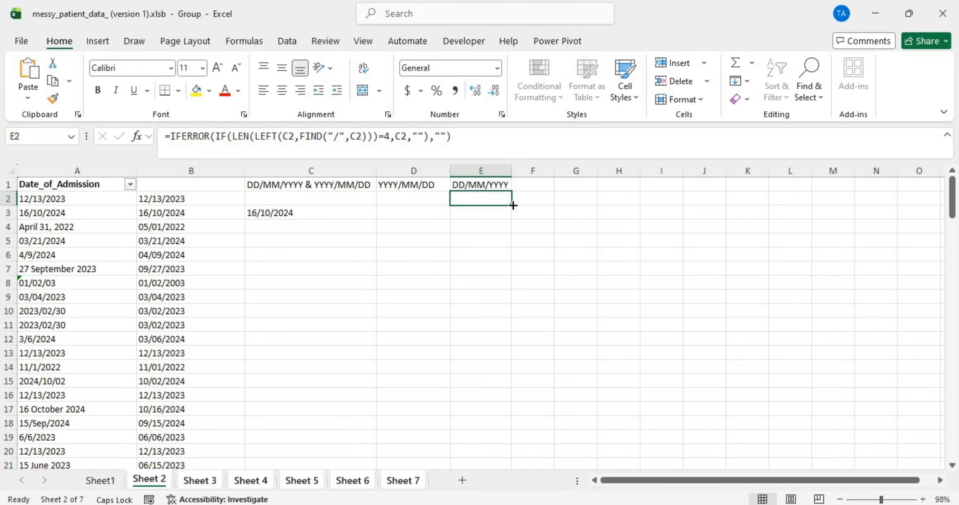
# Step: Fill the E2 formula down column E
pyautogui.doubleClick(513, 205)
pyautogui.scroll(-15, 498, 264)
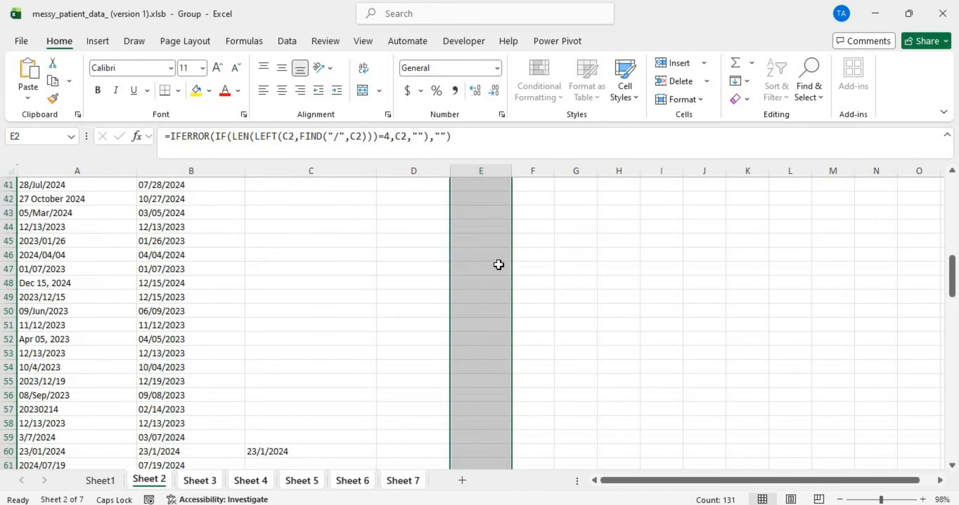
pyautogui.scroll(15, 498, 264)
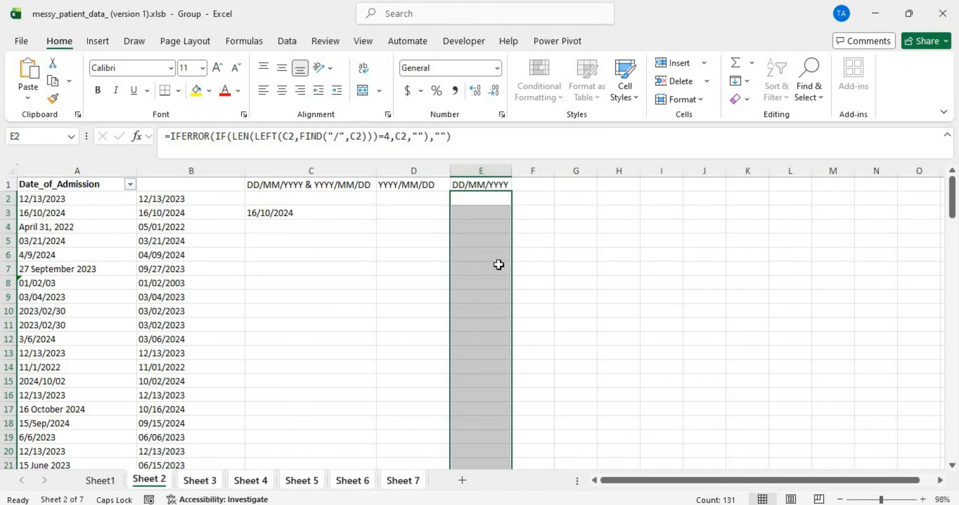
pyautogui.click(477, 210)
# Step: Re-enter E2's formula and fill it down column E again
pyautogui.doubleClick(475, 198)
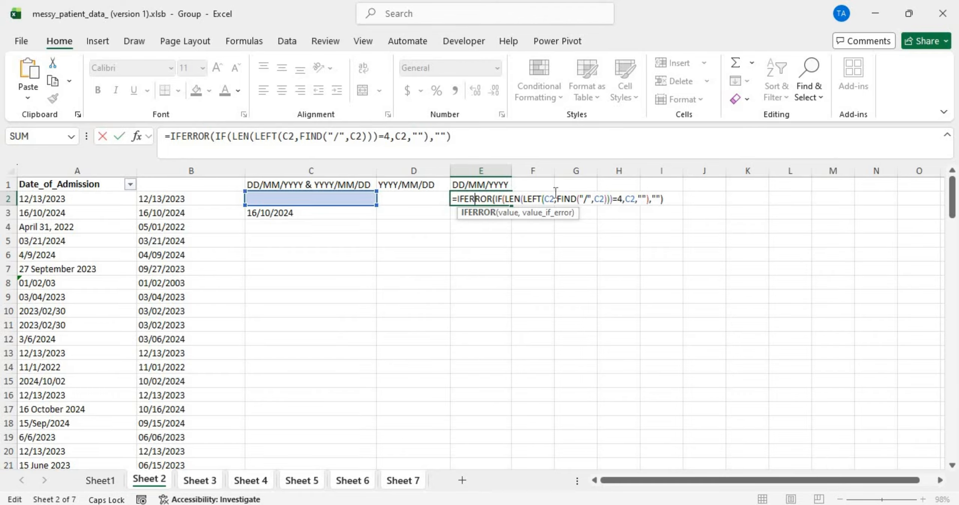
pyautogui.click(622, 198)
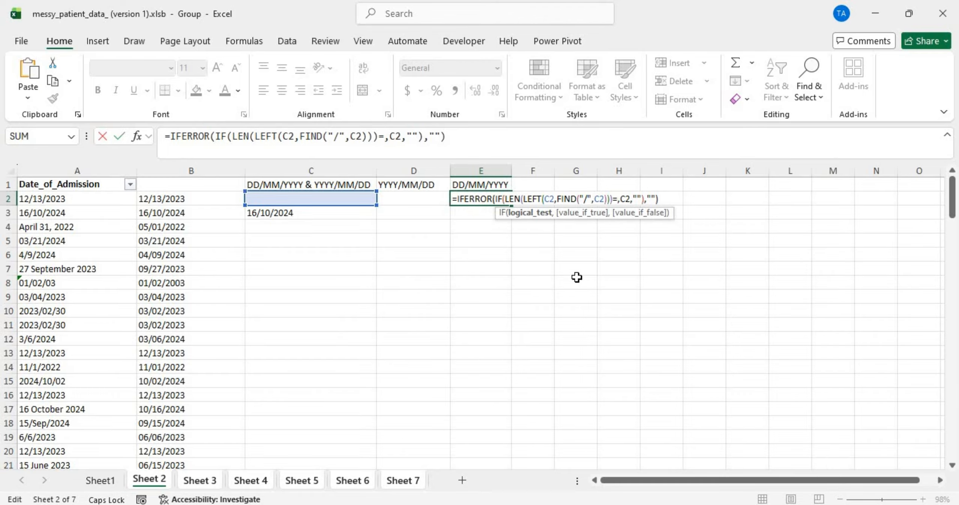
pyautogui.press('Return')
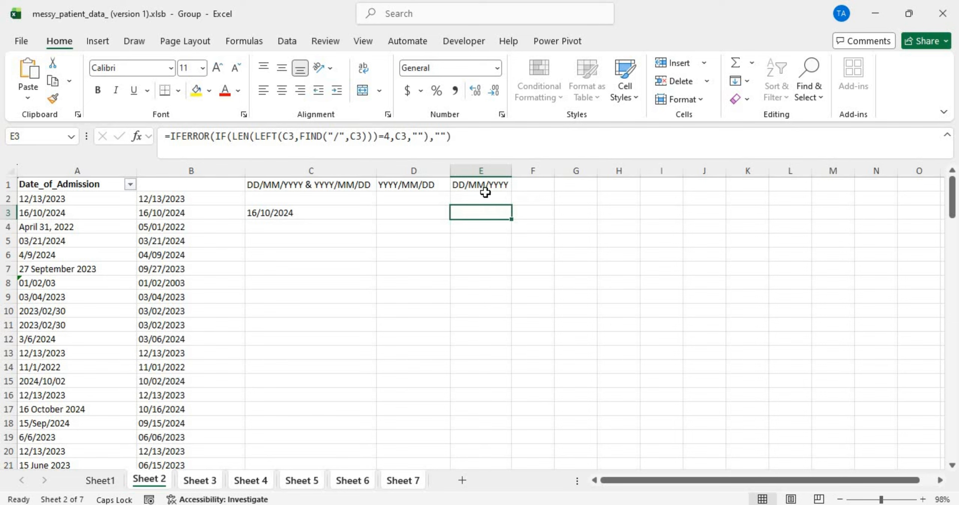
pyautogui.click(485, 192)
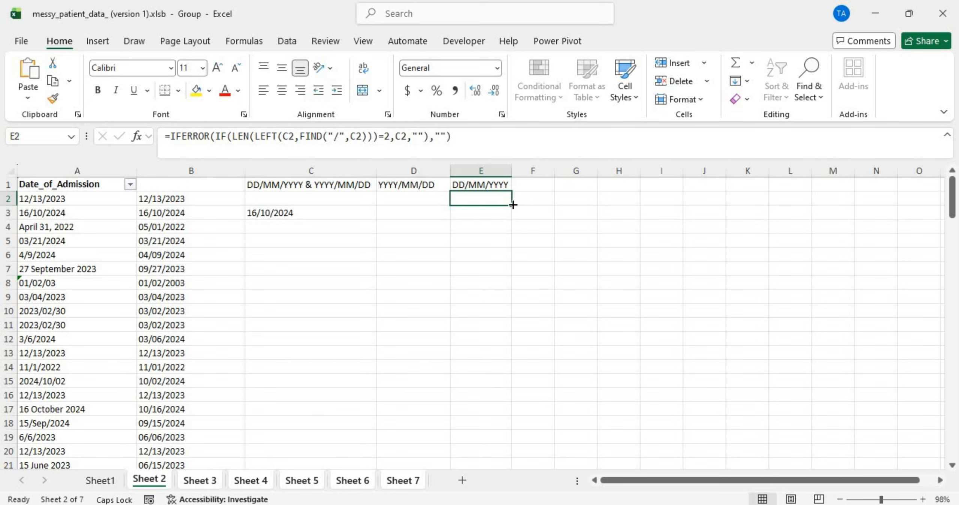
pyautogui.doubleClick(512, 204)
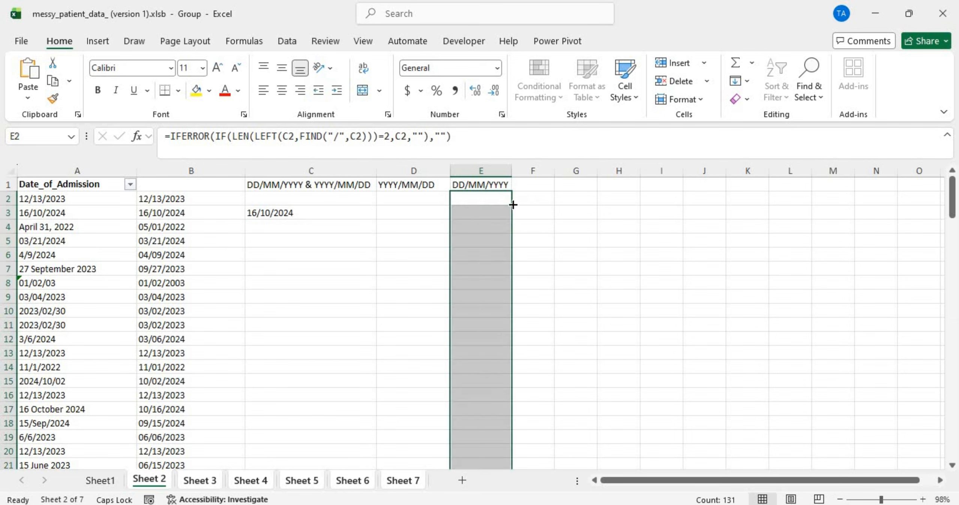
pyautogui.click(487, 210)
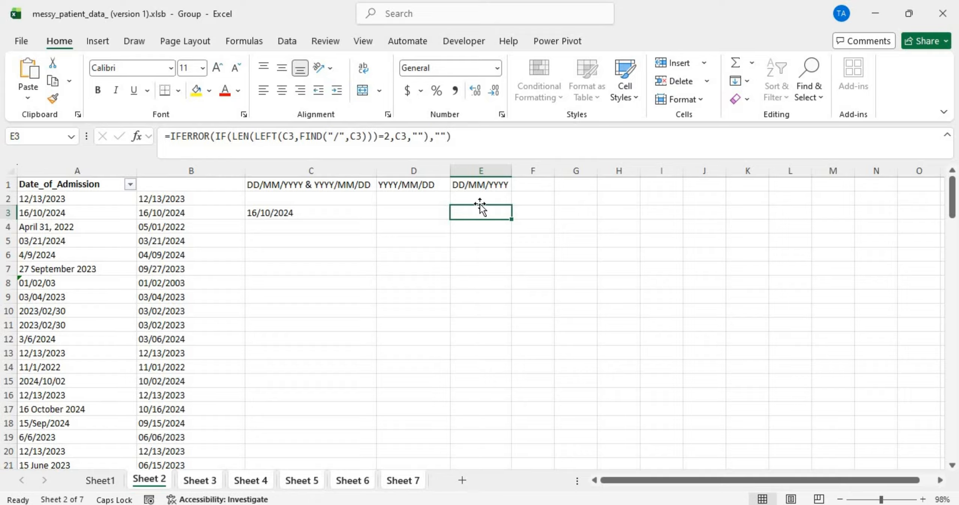
# Step: Compare E2's formula with D2's and check how far column E is filled
pyautogui.doubleClick(475, 199)
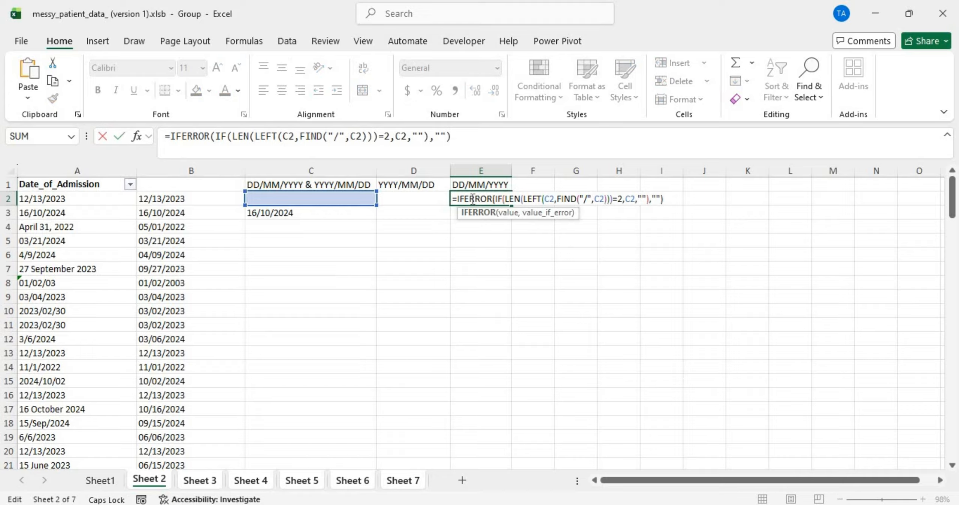
pyautogui.press('Return')
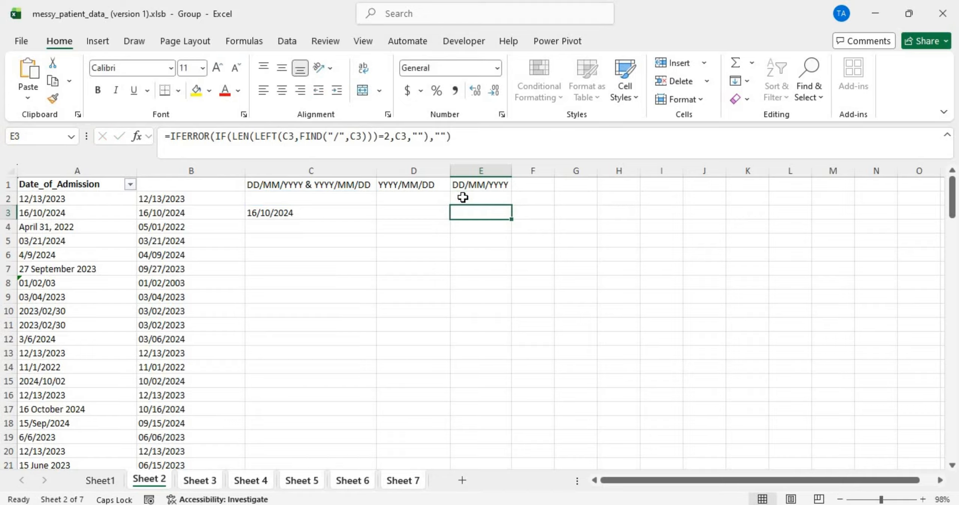
pyautogui.doubleClick(435, 198)
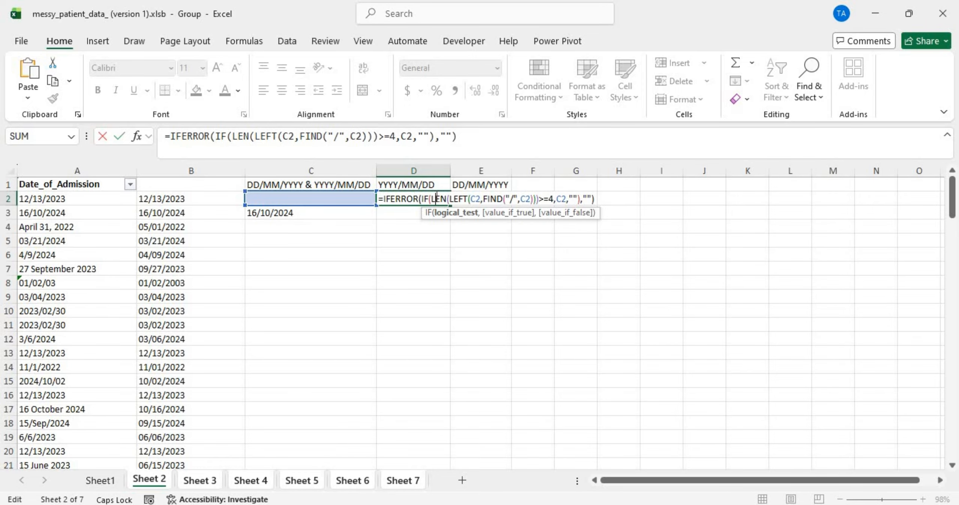
pyautogui.press('Escape')
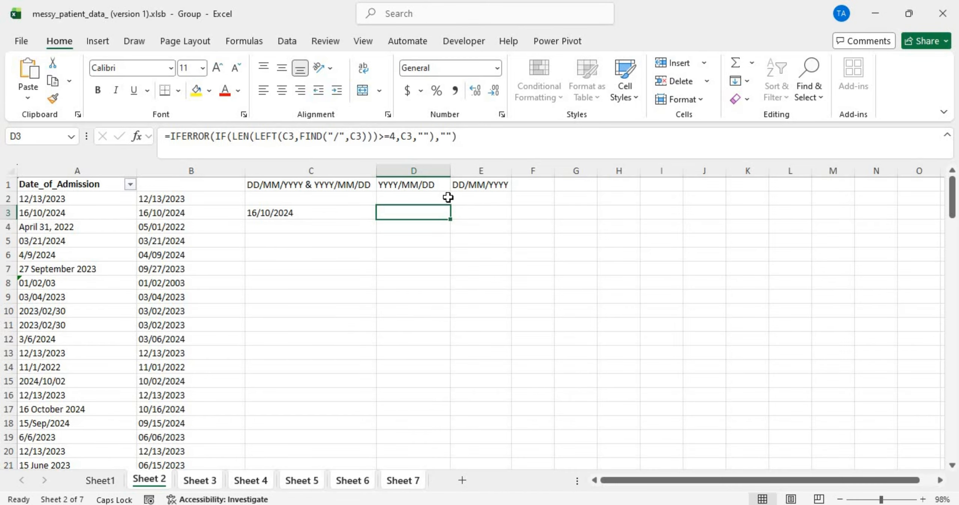
pyautogui.click(463, 197)
pyautogui.doubleClick(463, 198)
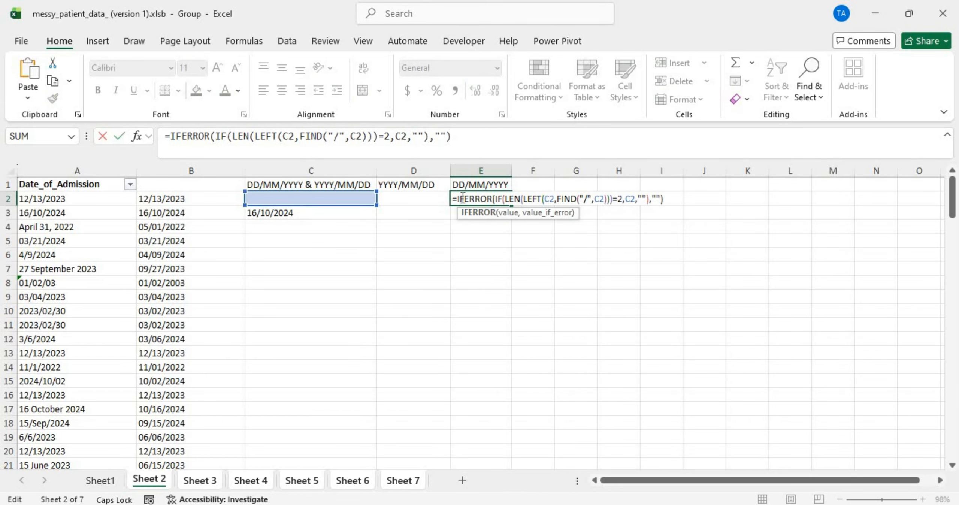
pyautogui.click(525, 258)
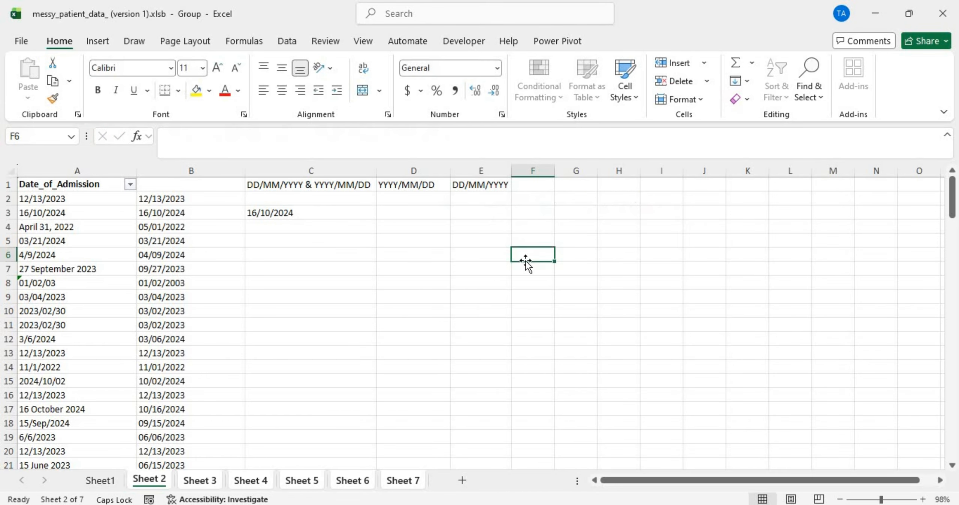
pyautogui.click(492, 204)
pyautogui.hotkey('ctrl', 'Down')
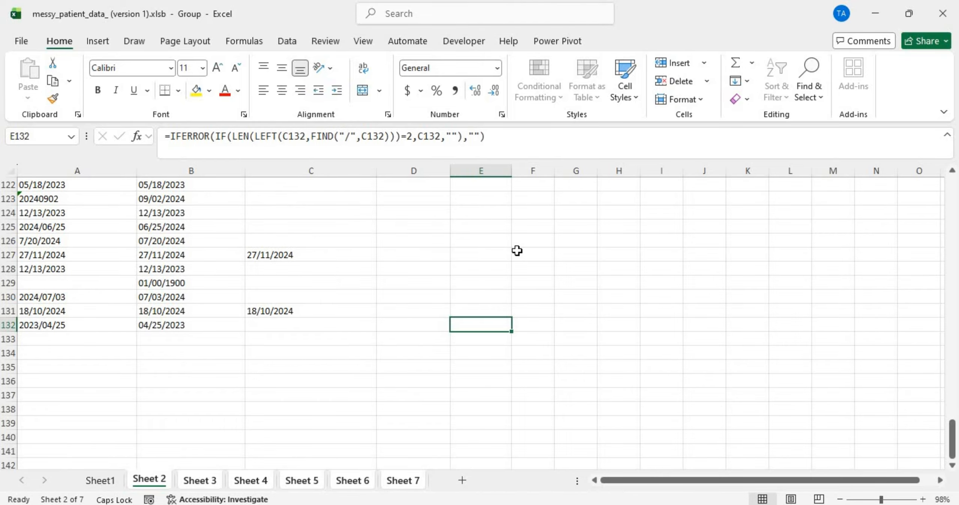
pyautogui.scroll(20, 517, 251)
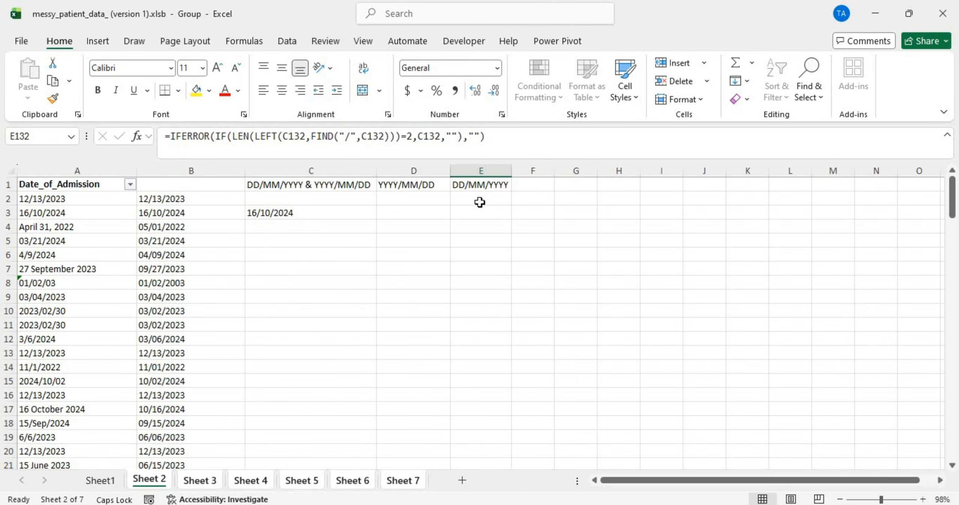
pyautogui.scroll(-20, 479, 205)
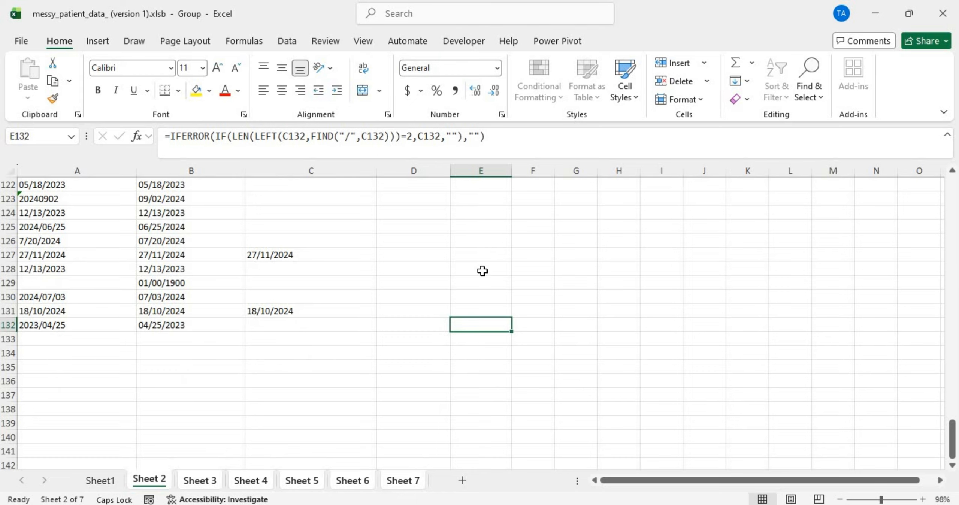
pyautogui.scroll(20, 482, 272)
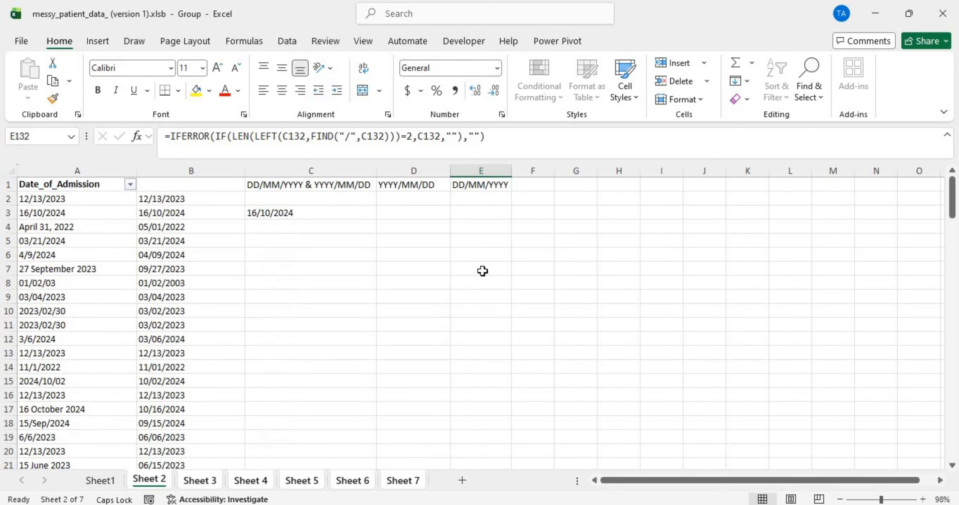
# Step: Change E2's length check before the first slash from =2 to =3
pyautogui.doubleClick(484, 198)
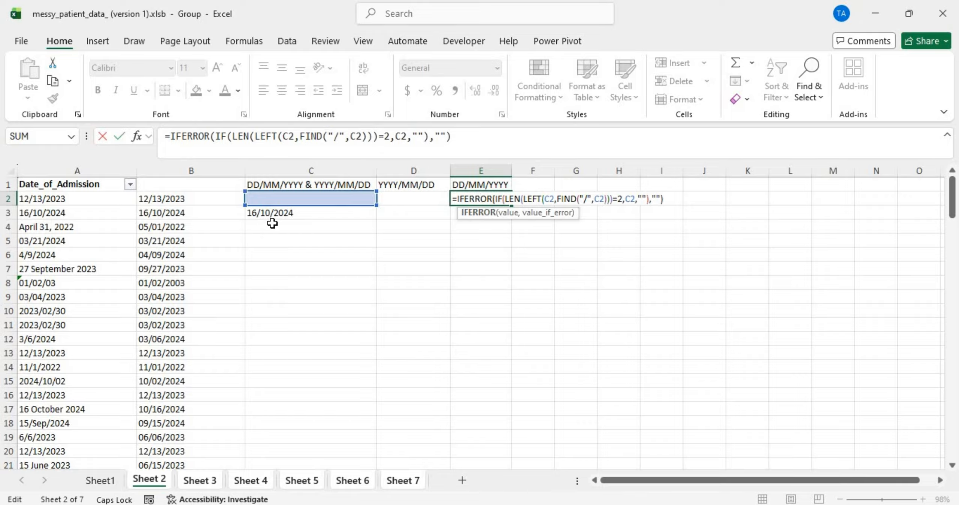
pyautogui.click(622, 198)
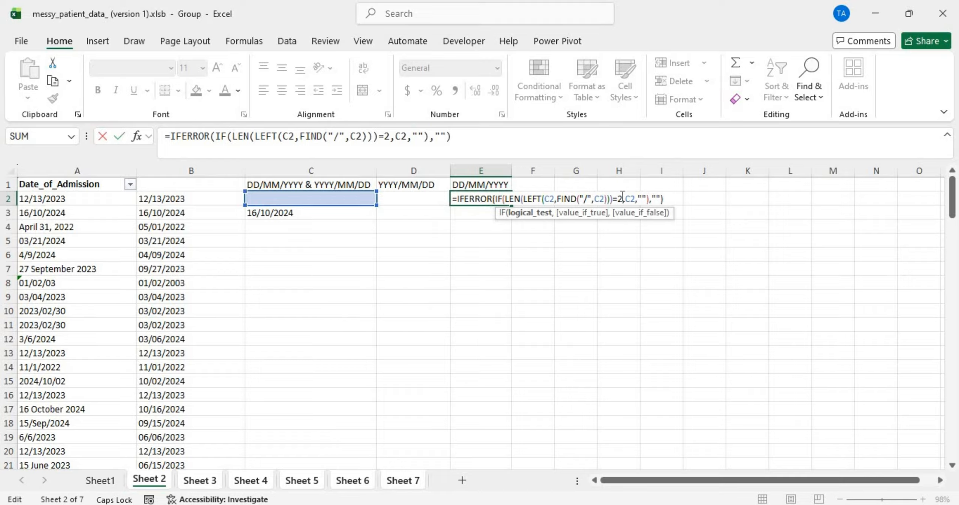
pyautogui.press('BackSpace')
pyautogui.write('3')
pyautogui.press('Return')
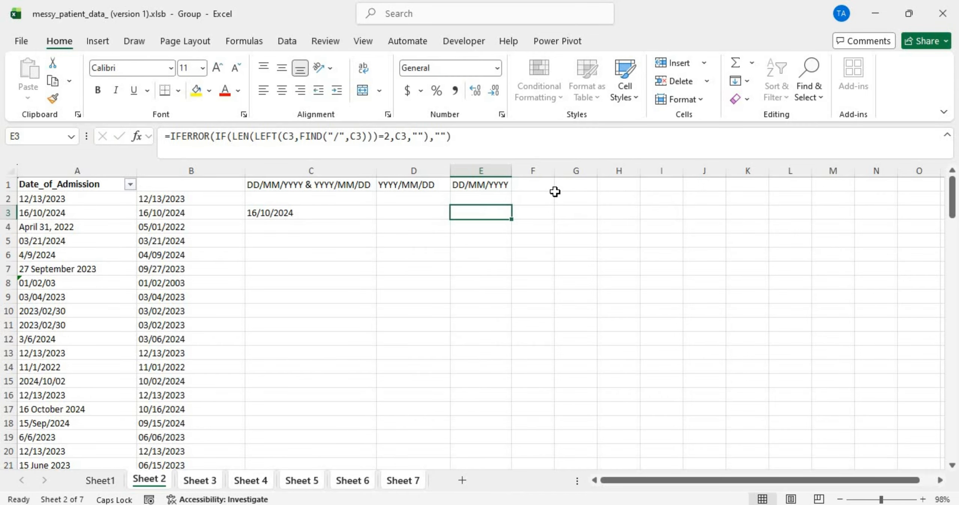
# Step: Fill E2's revised formula down column E, then copy columns D and E
pyautogui.click(500, 195)
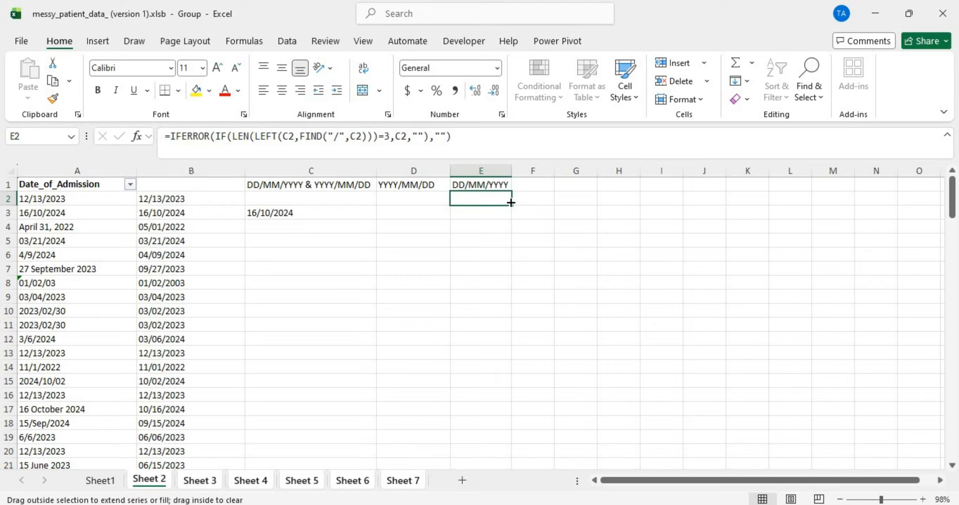
pyautogui.doubleClick(511, 202)
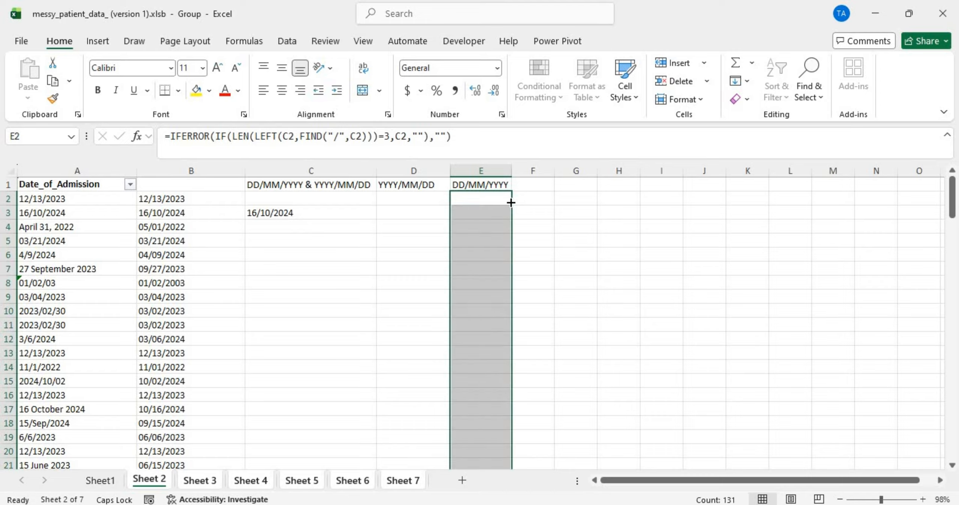
pyautogui.click(502, 219)
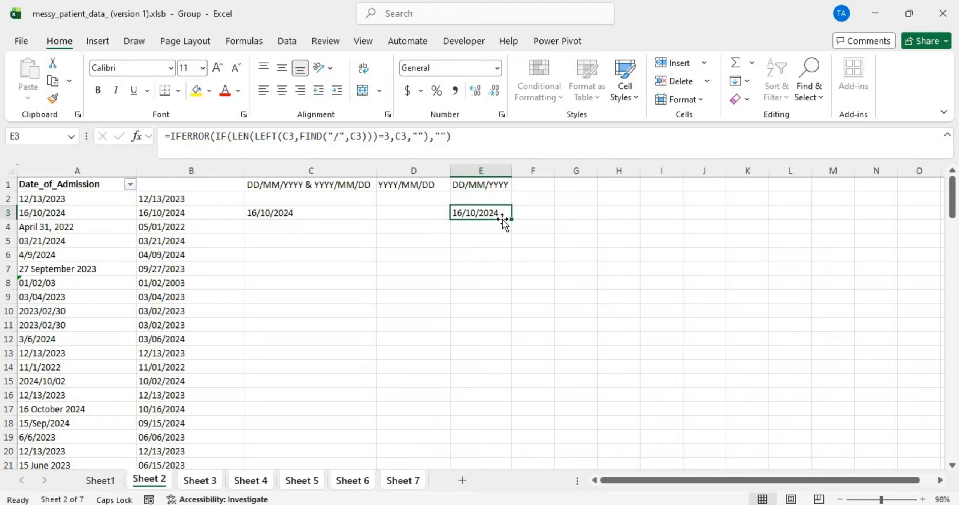
pyautogui.click(483, 172)
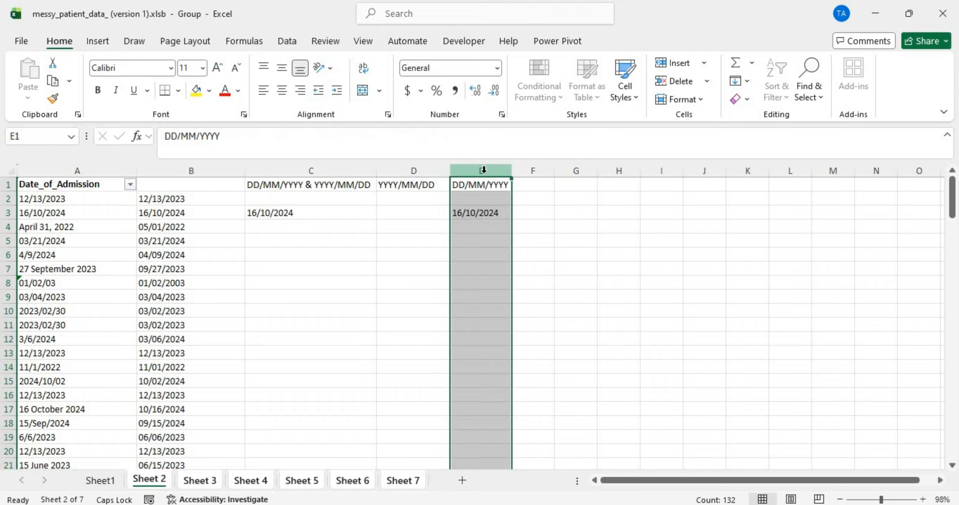
pyautogui.click(434, 170)
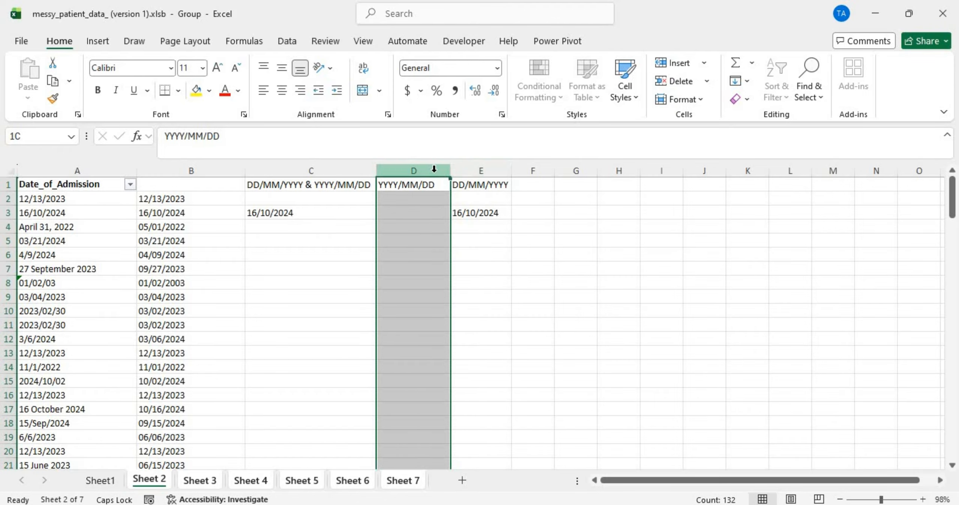
pyautogui.keyDown('ctrl'); pyautogui.click(482, 170); pyautogui.keyUp('ctrl')
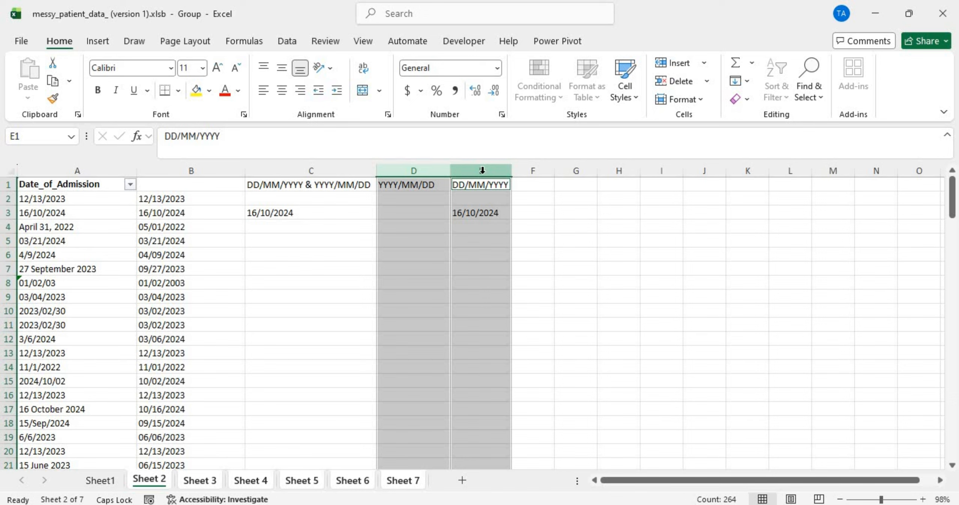
pyautogui.hotkey('ctrl', 'c')
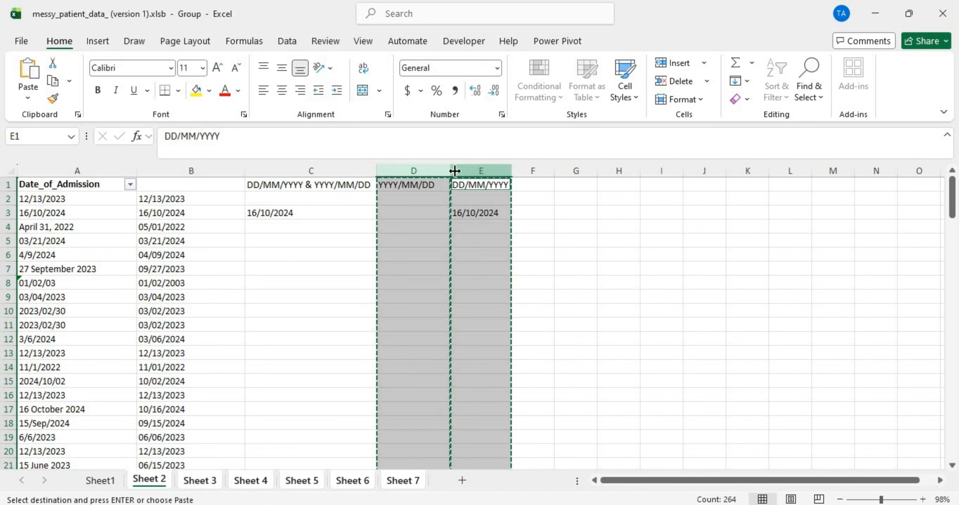
# Step: Attempt a values-only paste at D1 and dismiss the invalid selection error
pyautogui.click(429, 182)
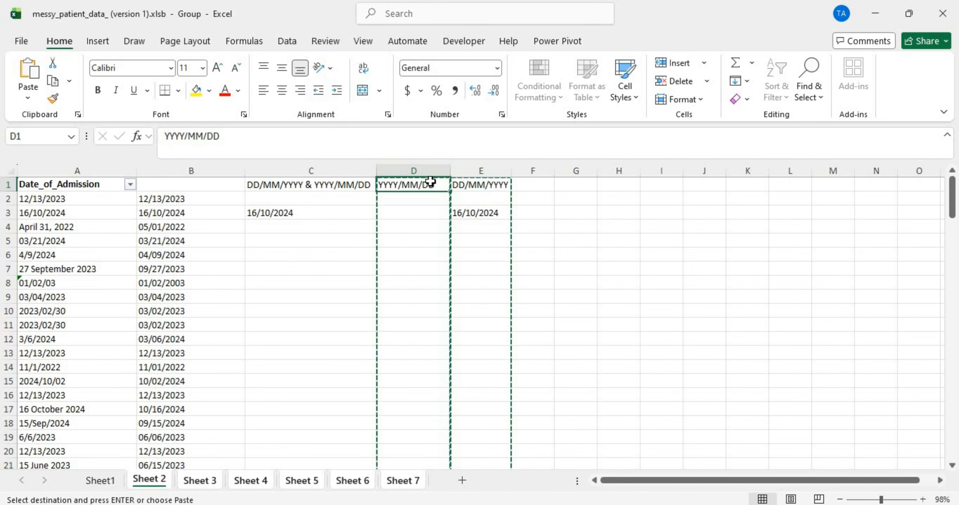
pyautogui.rightClick(426, 182)
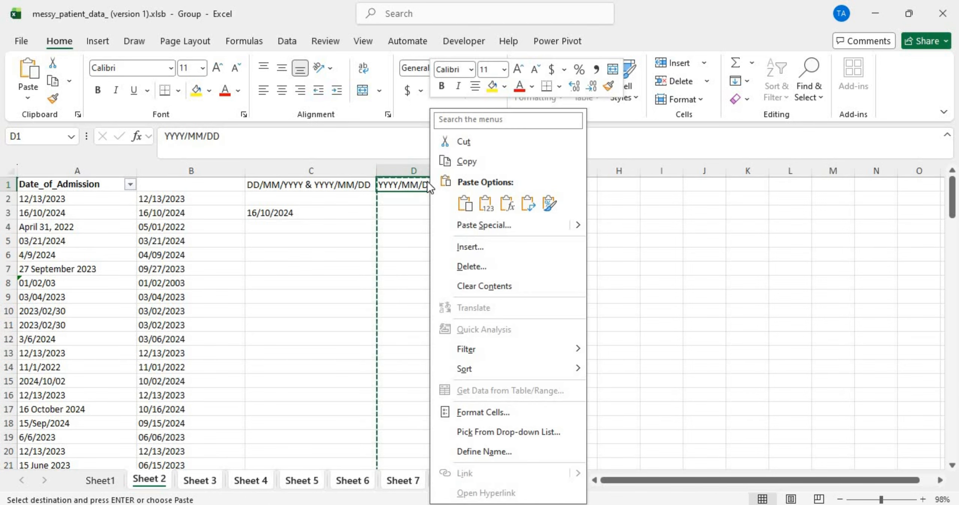
pyautogui.click(482, 204)
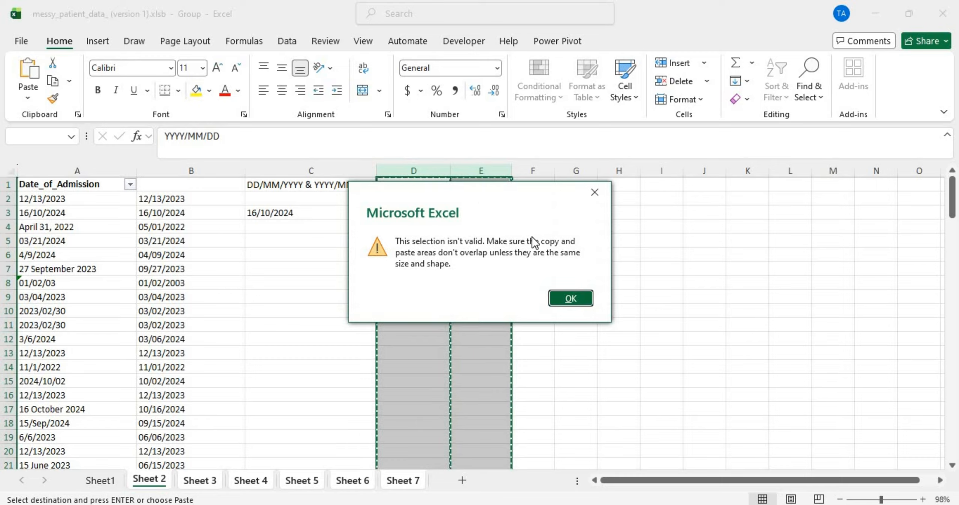
pyautogui.click(579, 299)
# Step: Copy D1:E132 and paste it back over itself as values only
pyautogui.click(402, 185)
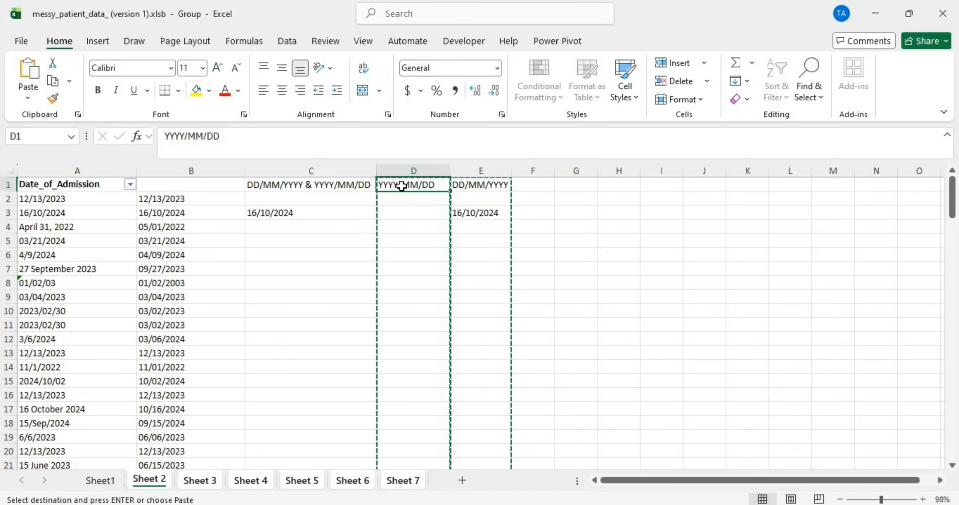
pyautogui.keyDown('shift'); pyautogui.click(463, 193); pyautogui.keyUp('shift')
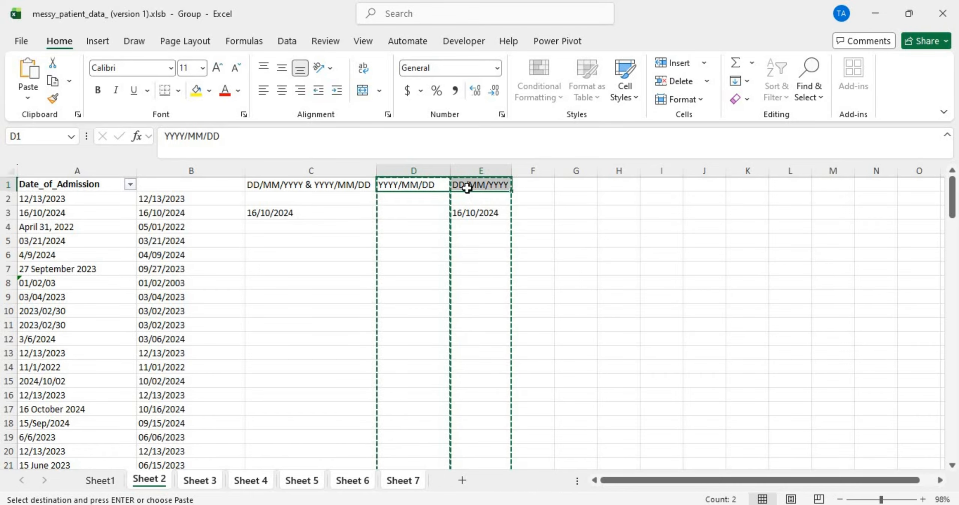
pyautogui.hotkey('ctrl', 'shift', 'Down')
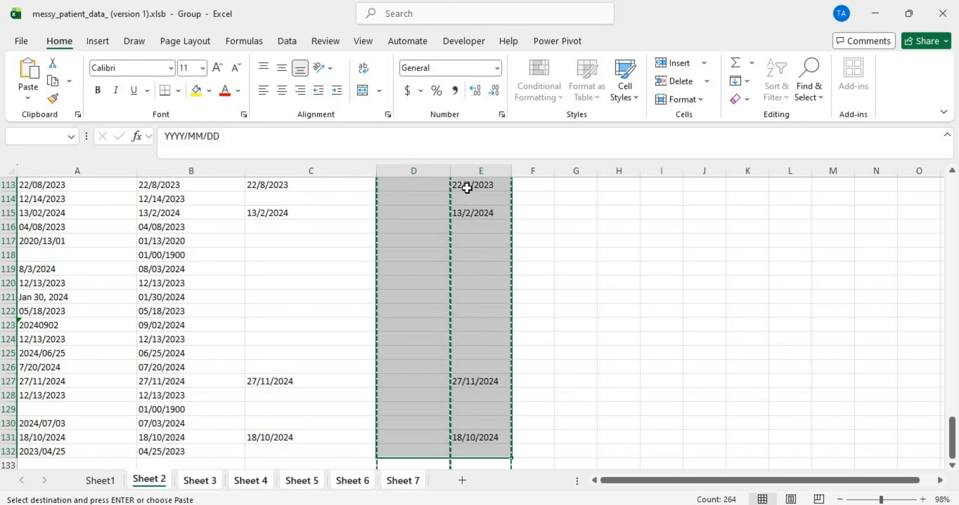
pyautogui.hotkey('ctrl', 'c')
pyautogui.scroll(20, 466, 187)
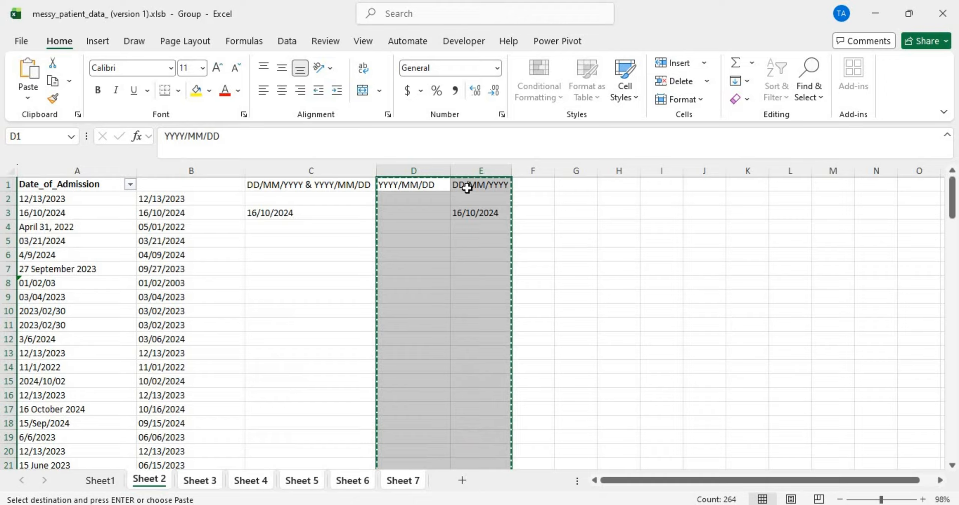
pyautogui.click(426, 184)
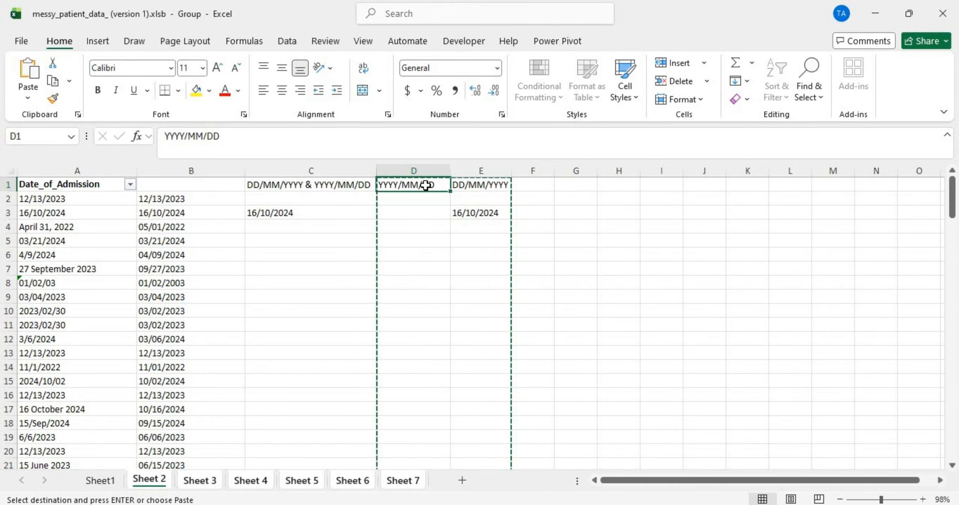
pyautogui.rightClick(426, 185)
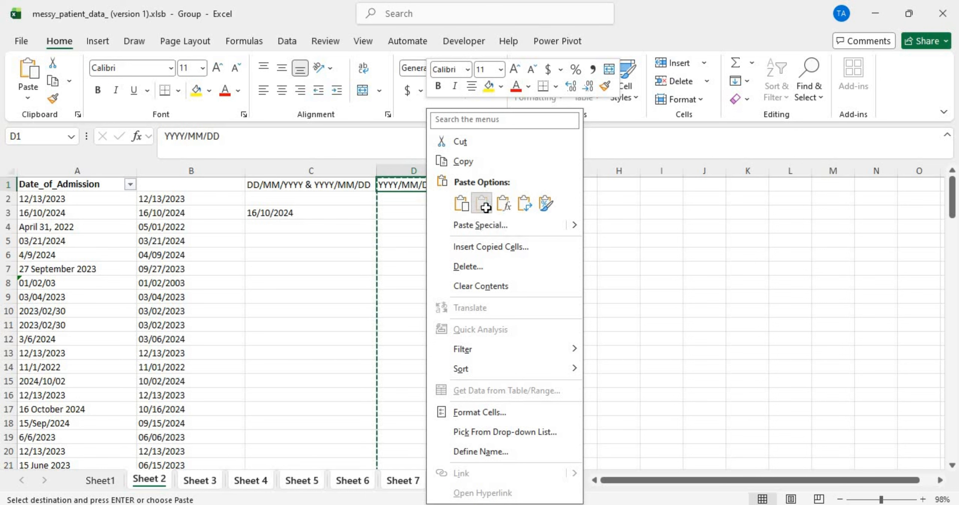
pyautogui.click(483, 205)
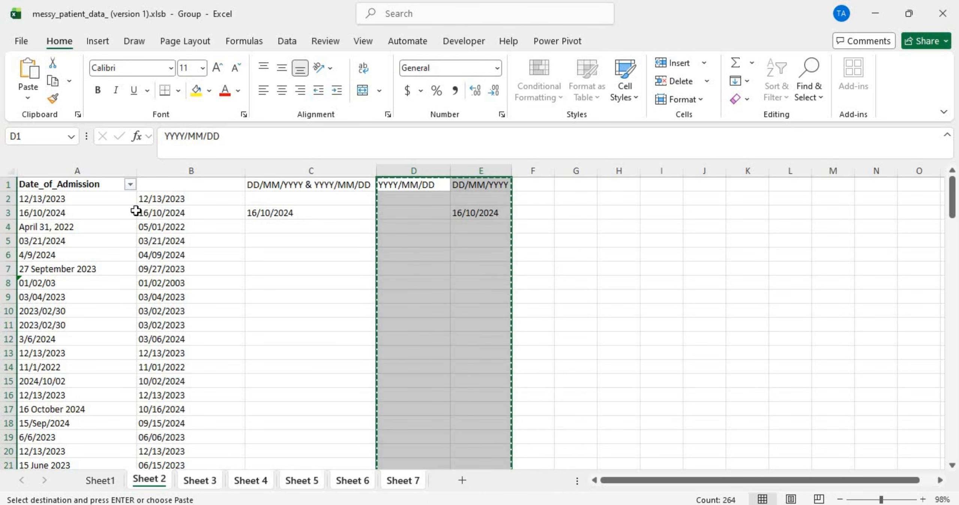
# Step: Delete the combined column C so YYYY/MM/DD and DD/MM/YYYY shift into C and D
pyautogui.click(166, 165)
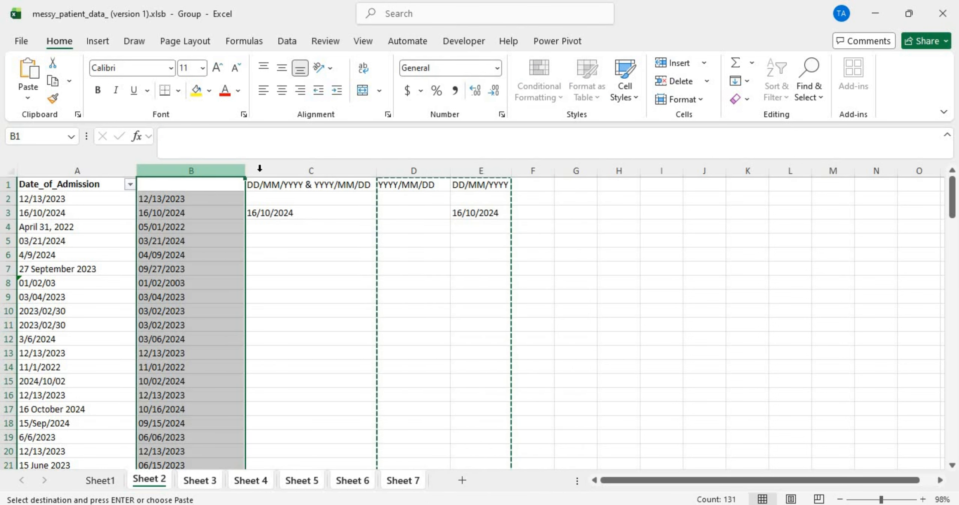
pyautogui.rightClick(283, 169)
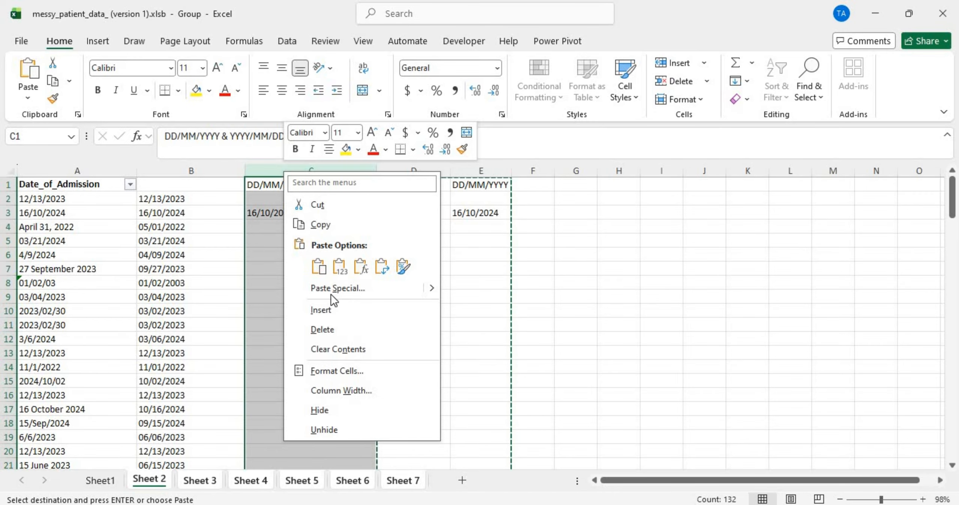
pyautogui.click(327, 326)
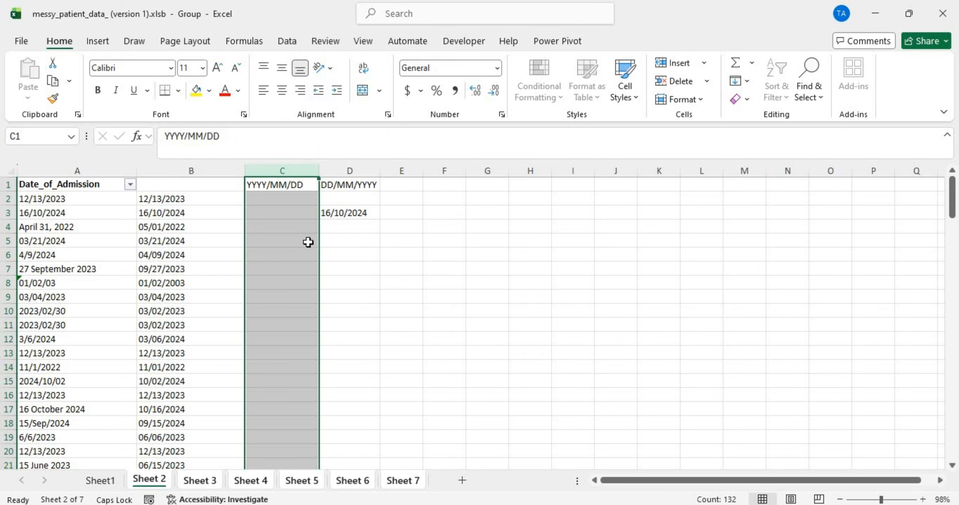
pyautogui.moveTo(301, 224); pyautogui.dragTo(355, 216)
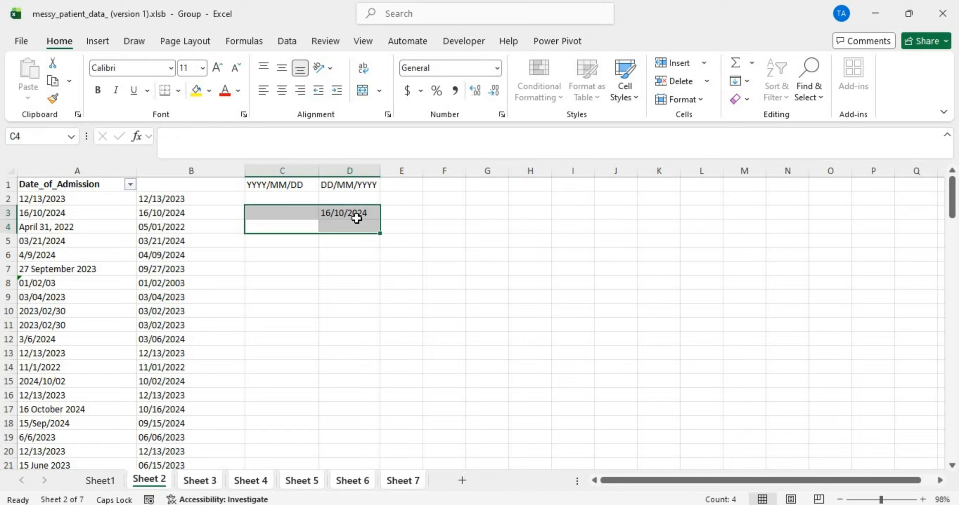
pyautogui.click(355, 219)
pyautogui.click(353, 169)
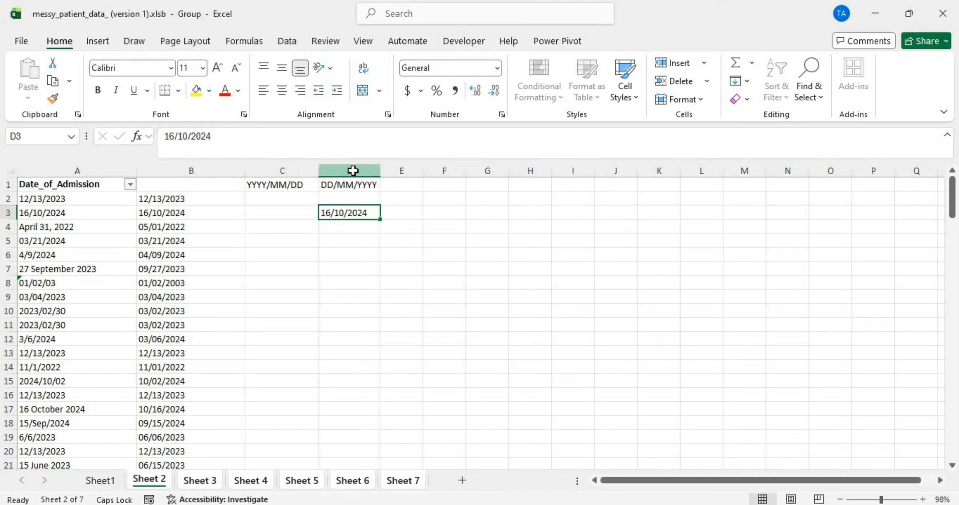
pyautogui.click(353, 169)
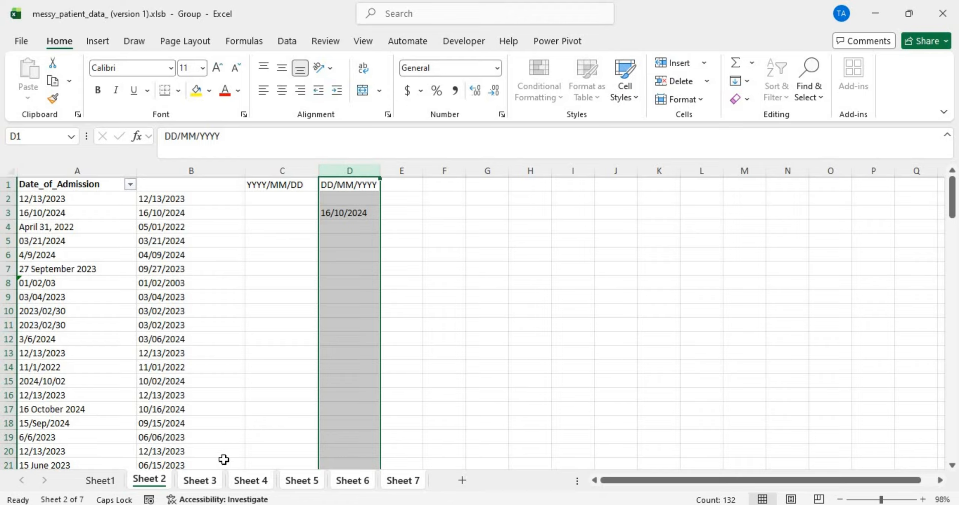
# Step: Check the DD/MM/YYYY column on Sheets 3, 4, 5 and 6 (Date_of_Discharge)
pyautogui.click(215, 482)
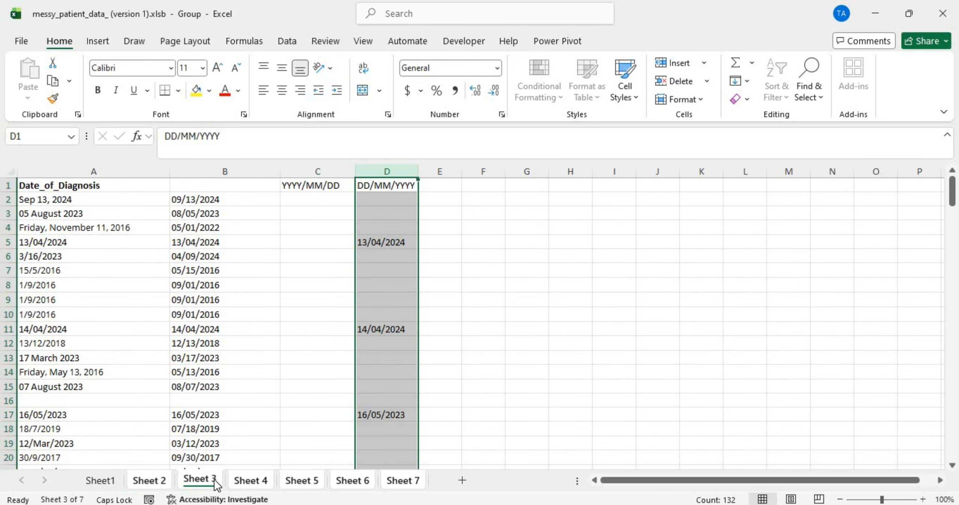
pyautogui.click(249, 481)
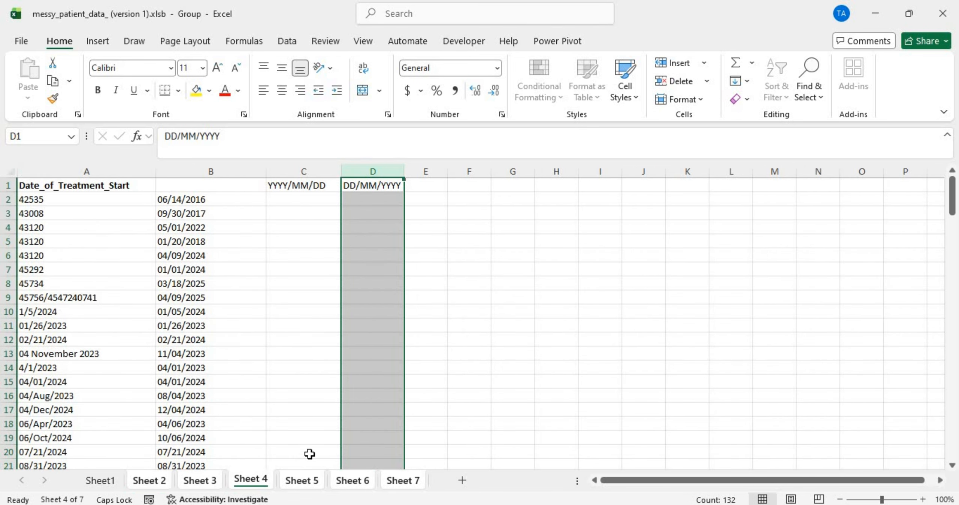
pyautogui.scroll(-20, 312, 449)
pyautogui.scroll(-20, 313, 448)
pyautogui.scroll(20, 312, 448)
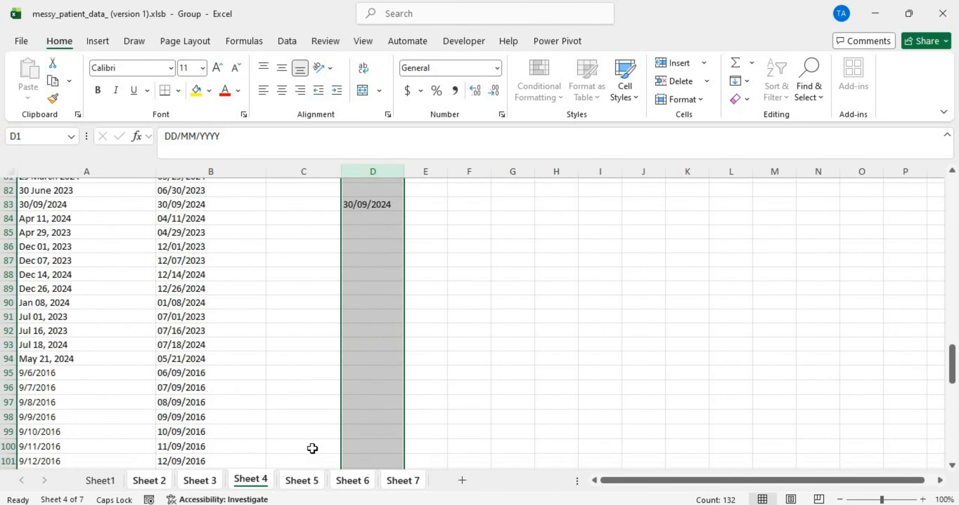
pyautogui.click(311, 482)
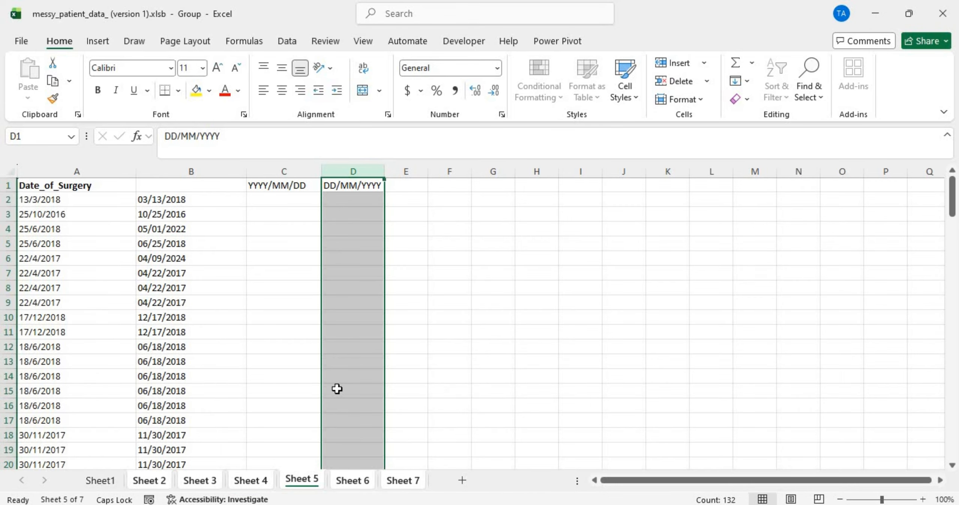
pyautogui.scroll(-20, 336, 389)
pyautogui.scroll(20, 336, 388)
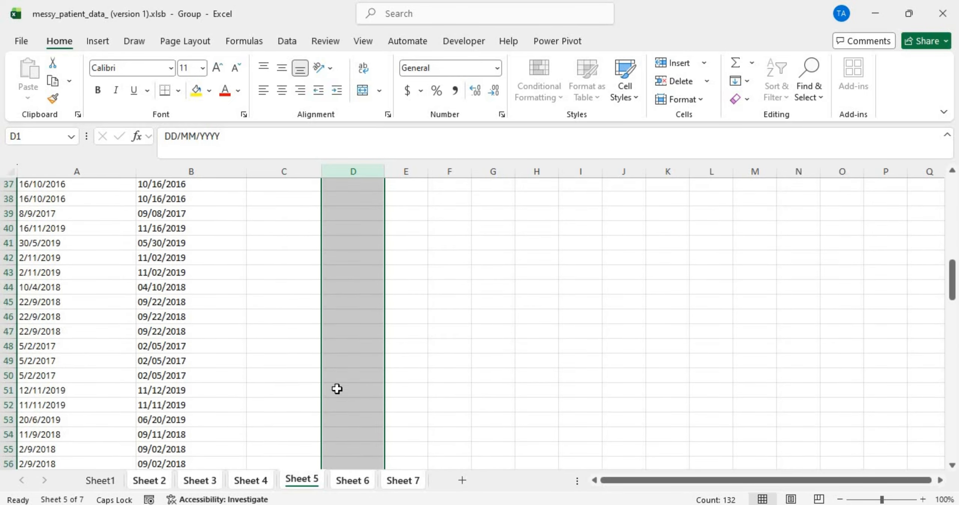
pyautogui.scroll(-20, 337, 389)
pyautogui.scroll(10, 336, 389)
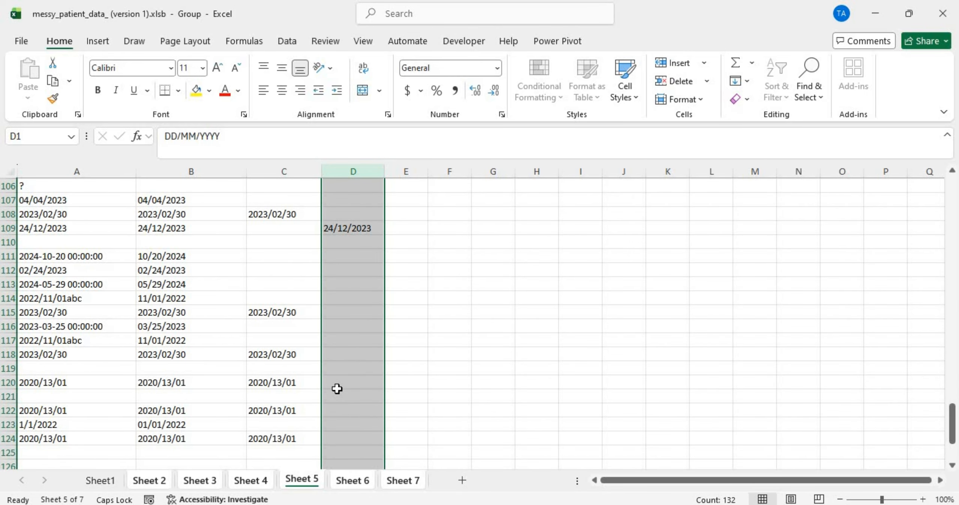
pyautogui.scroll(20, 336, 388)
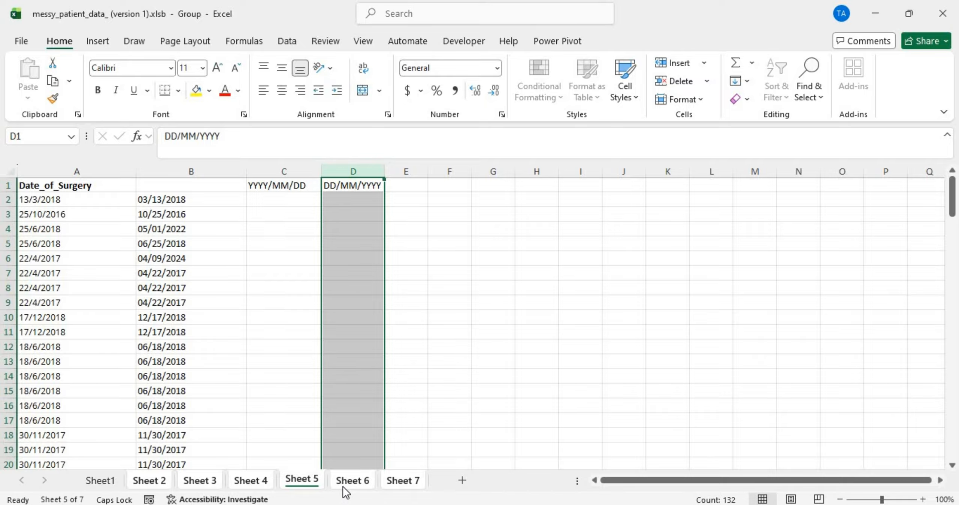
pyautogui.click(343, 481)
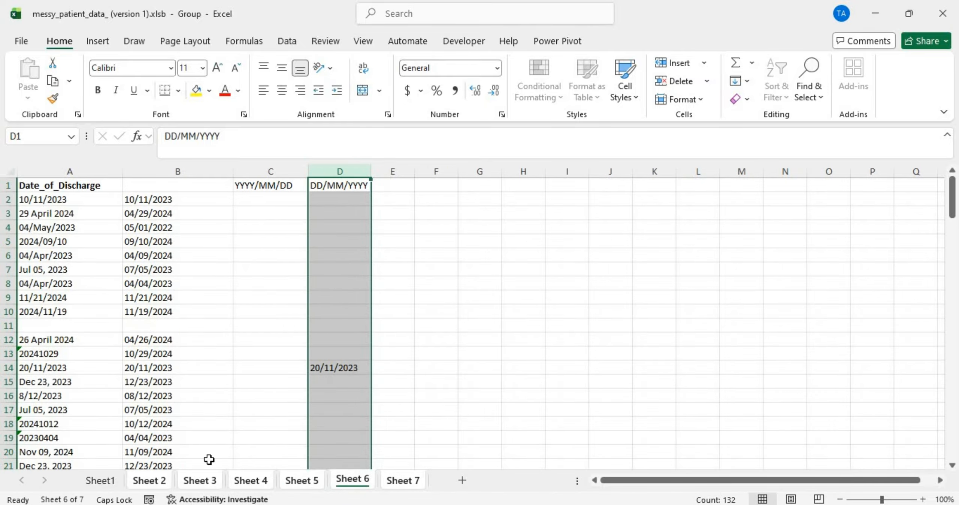
# Step: Go back to Sheet 2 (Date_of_Admission) and show the Data ribbon
pyautogui.click(153, 481)
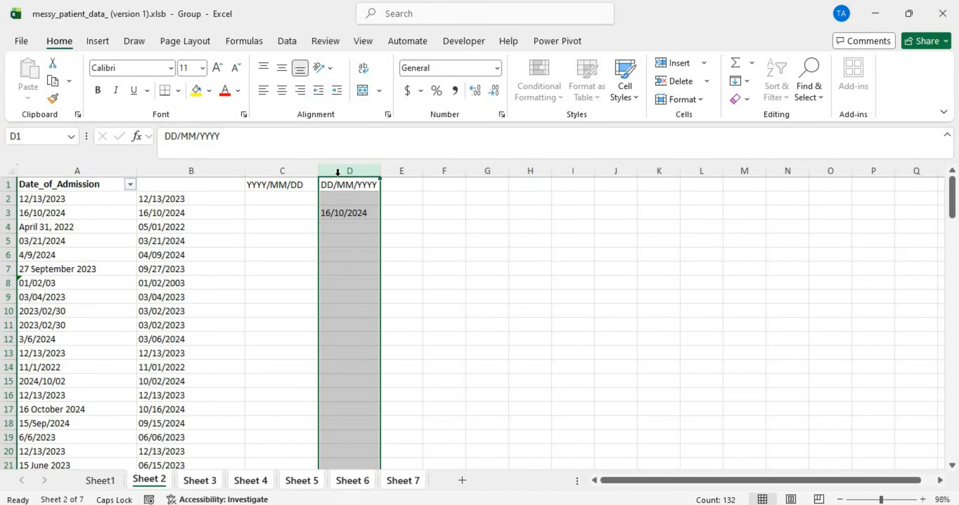
pyautogui.click(287, 42)
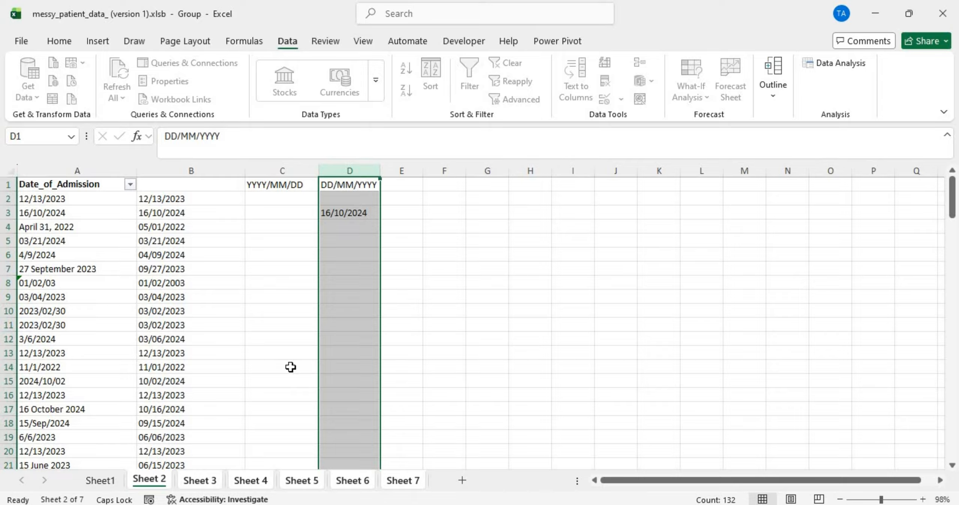
# Step: Ungroup the sheets and run Text to Columns on Sheet 2's DD/MM/YYYY column, splitting on '/'
pyautogui.click(154, 481)
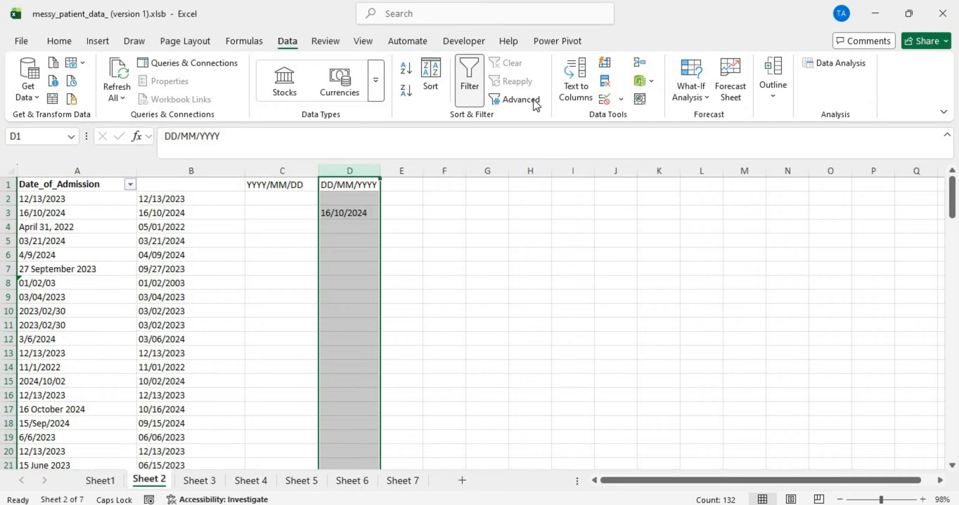
pyautogui.click(585, 66)
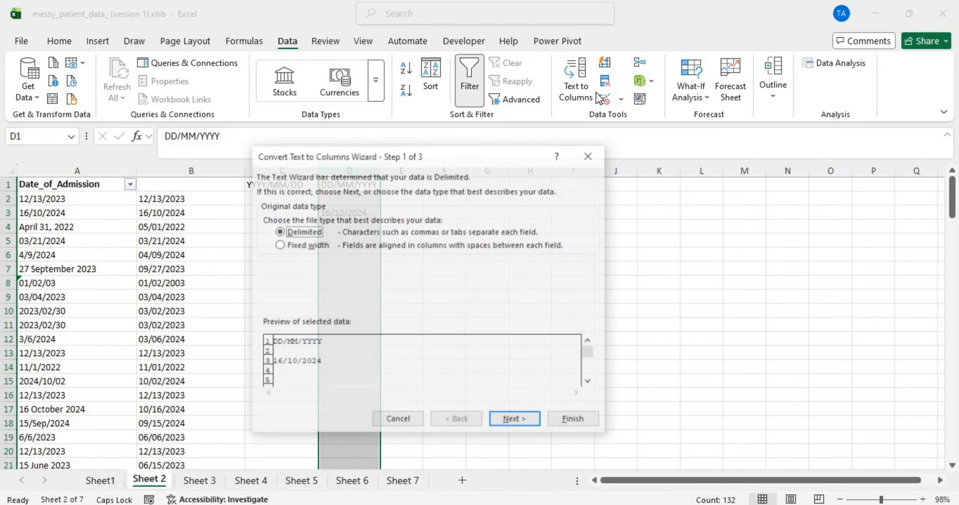
pyautogui.click(531, 422)
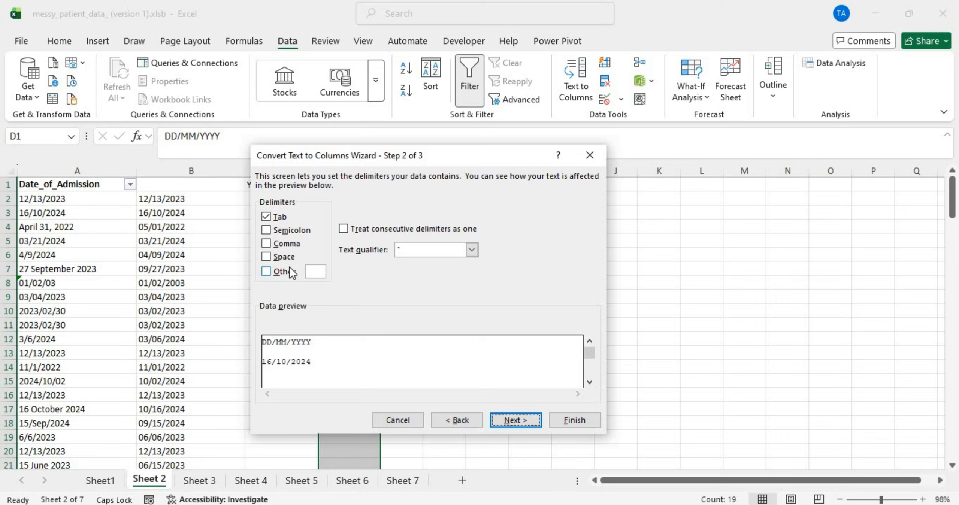
pyautogui.click(266, 271)
pyautogui.write('/')
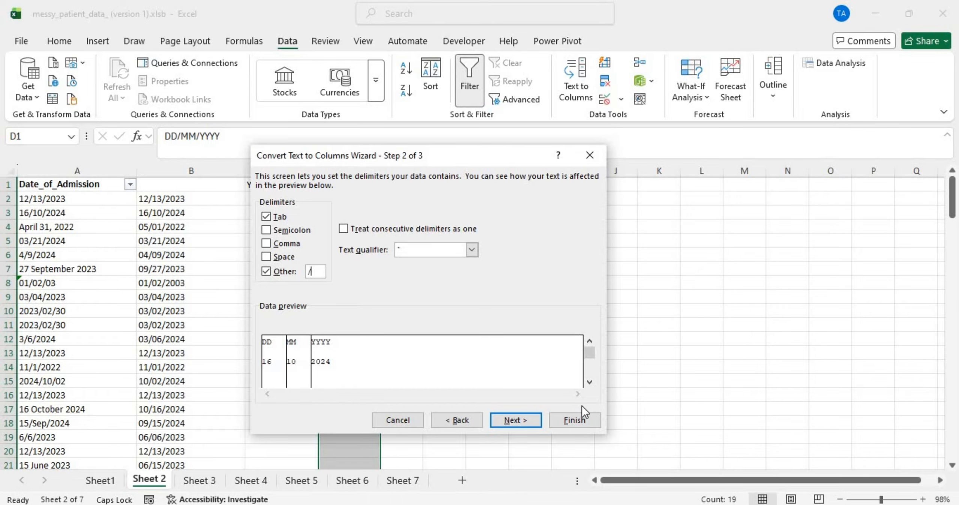
pyautogui.click(579, 419)
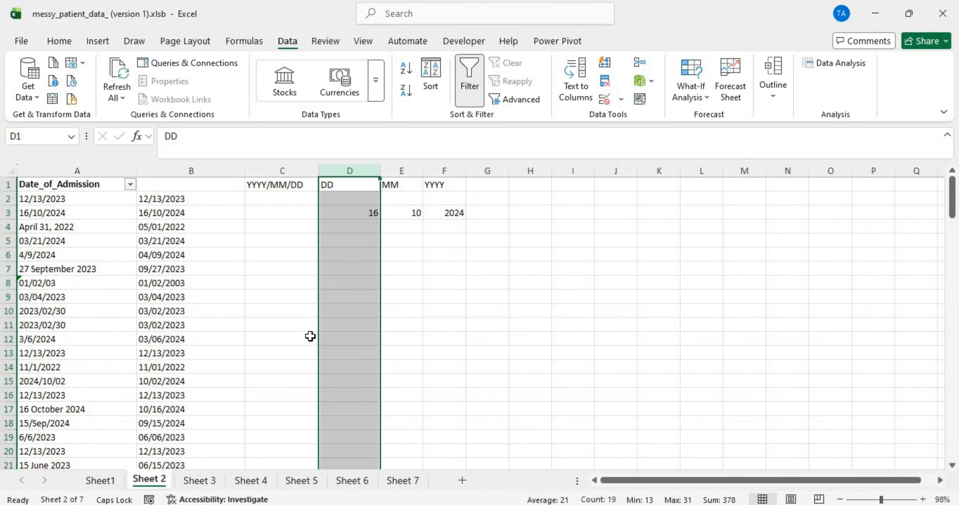
# Step: Check the split on Sheet 3, then regroup Sheets 2 through 7
pyautogui.click(211, 481)
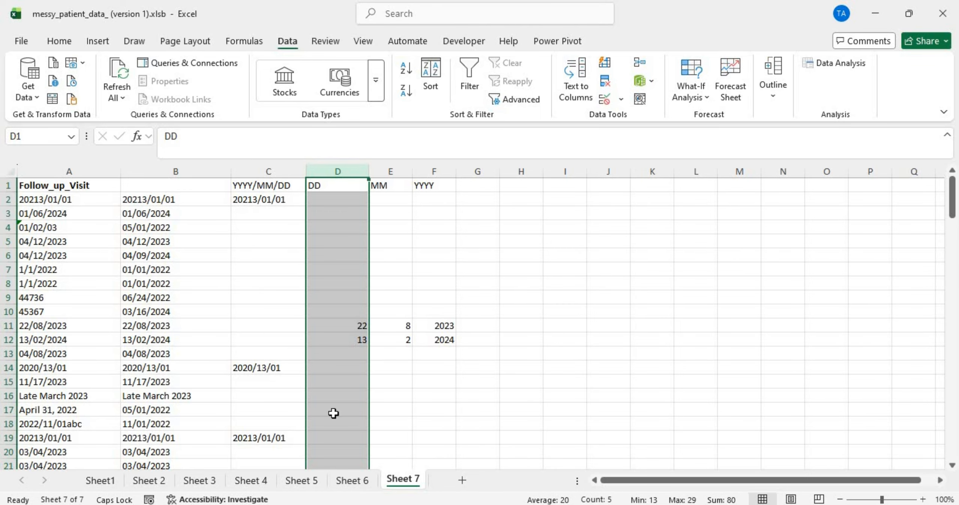
pyautogui.click(148, 480)
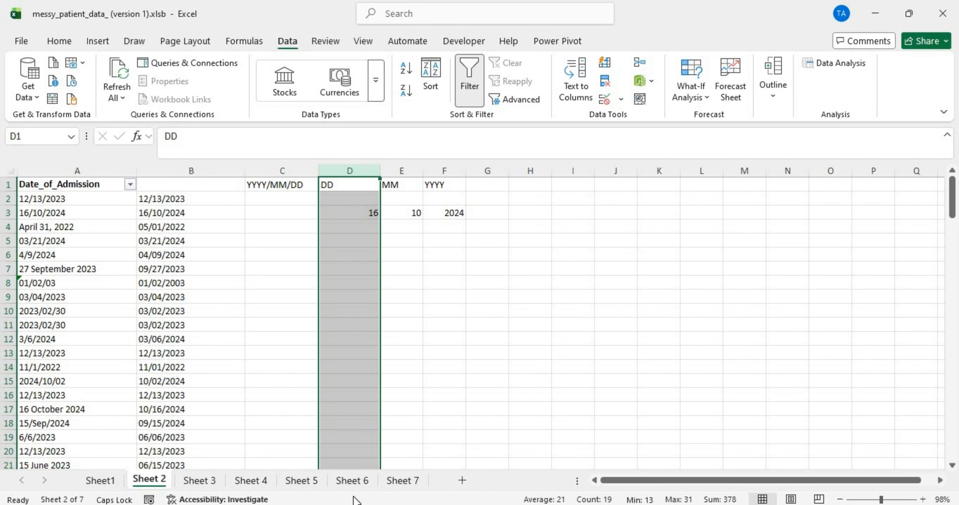
pyautogui.keyDown('shift'); pyautogui.click(400, 483); pyautogui.keyUp('shift')
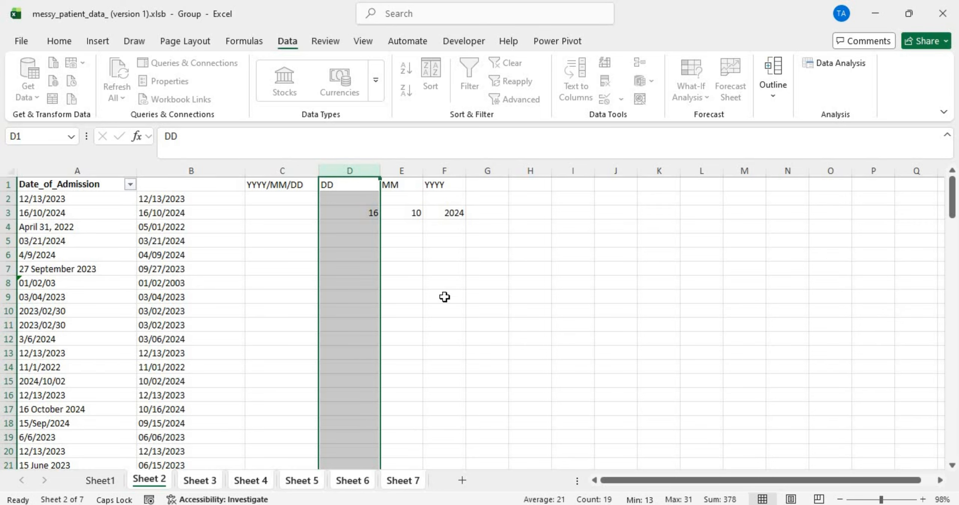
# Step: Add the column heading DATTE in cell G1
pyautogui.click(482, 186)
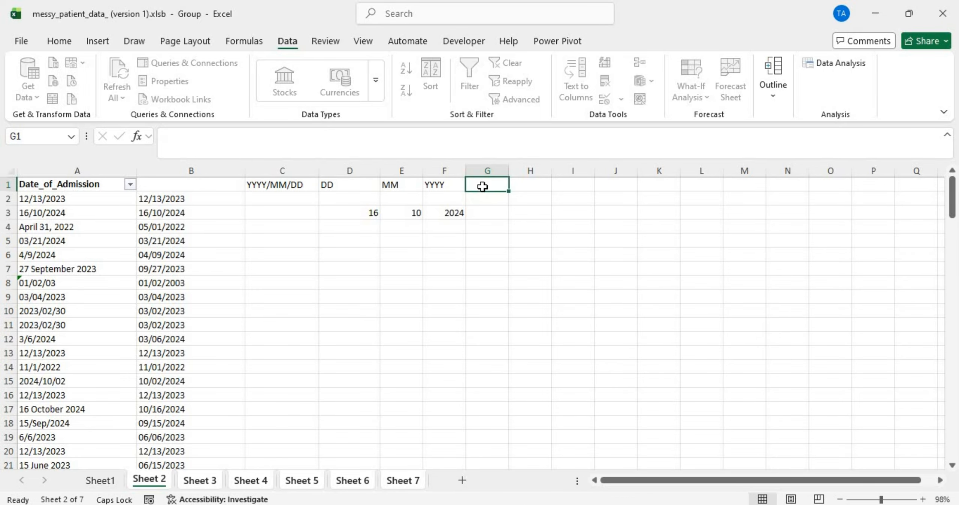
pyautogui.write('DAT')
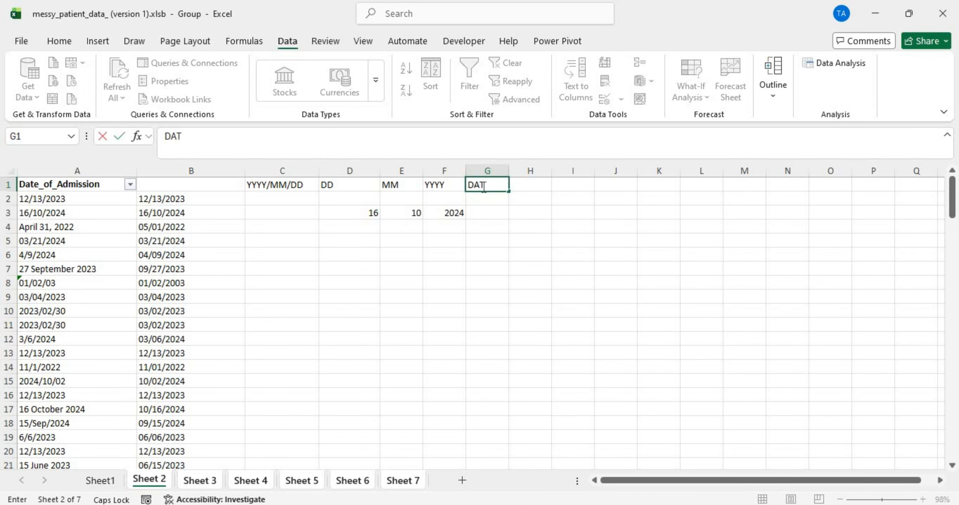
pyautogui.write('TE')
pyautogui.press('capslock')
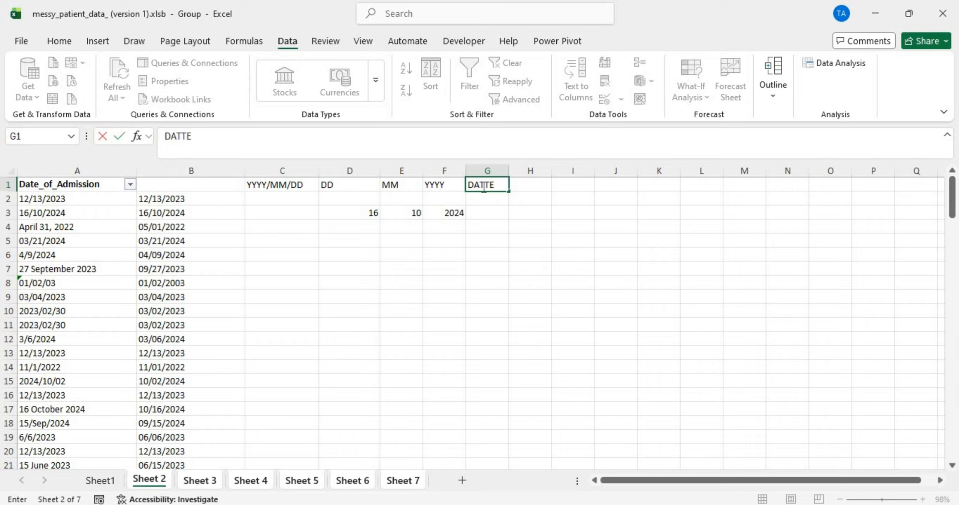
pyautogui.press('Return')
# Step: Enter =DATE(F2,E2,D2) in G2 using year F2, month E2 and day D2
pyautogui.write('=')
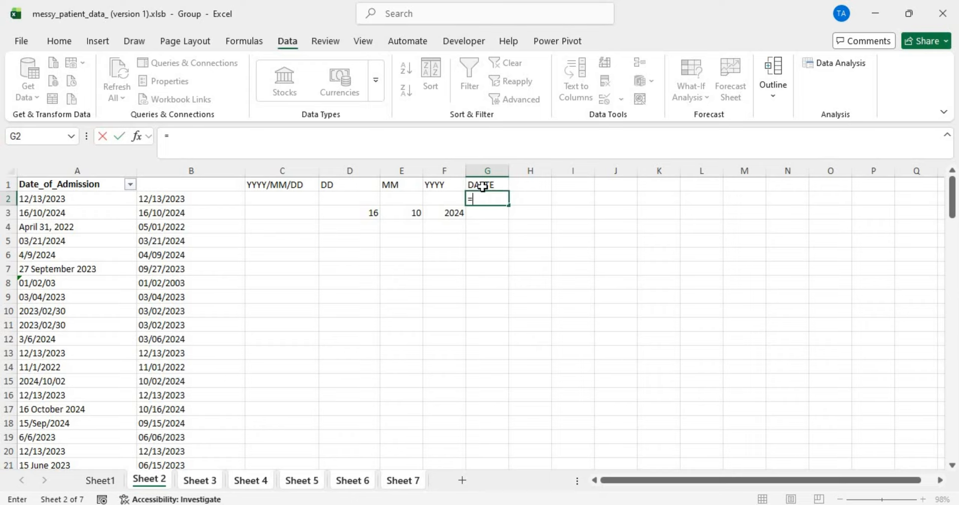
pyautogui.write('dat')
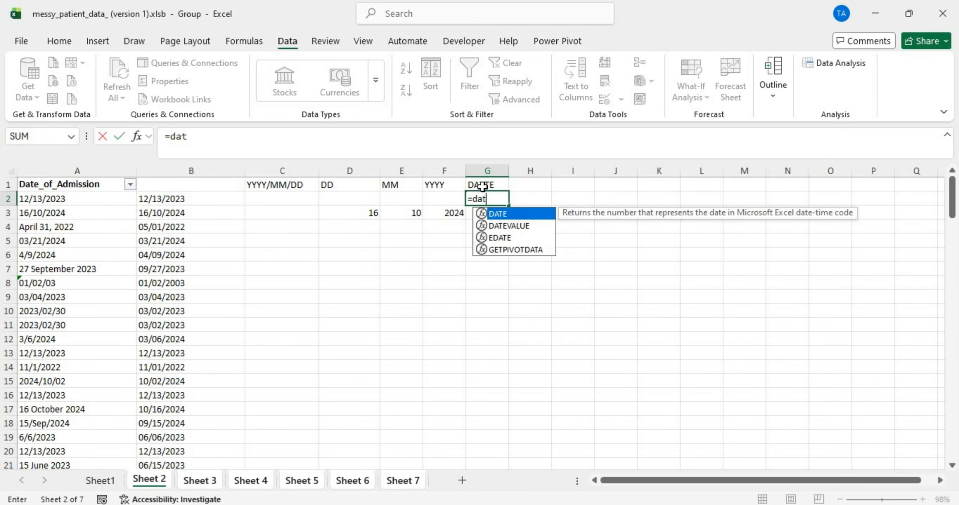
pyautogui.doubleClick(510, 213)
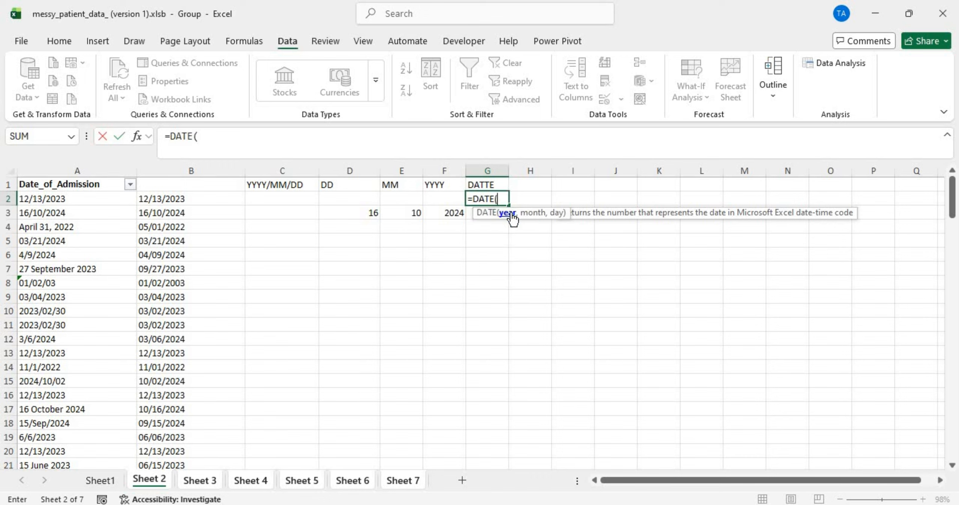
pyautogui.click(443, 199)
pyautogui.write(',')
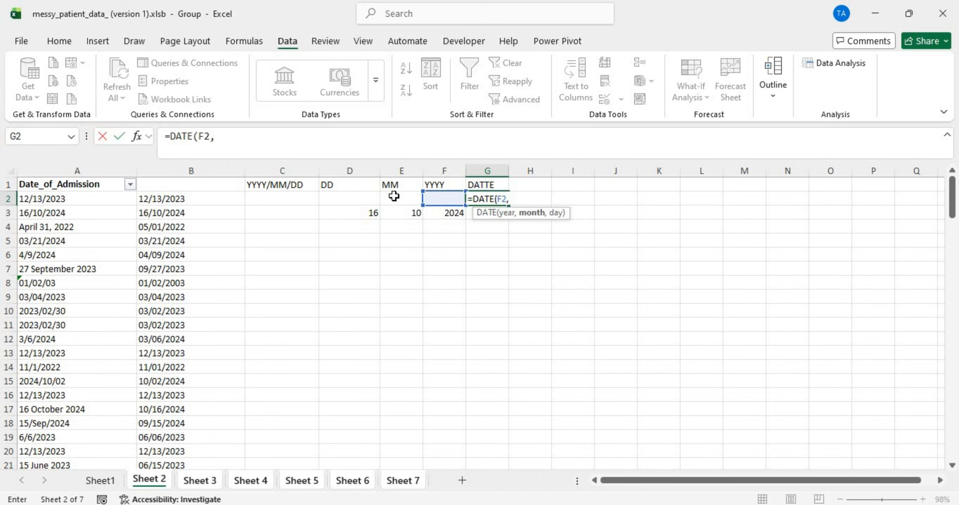
pyautogui.click(393, 197)
pyautogui.write(',')
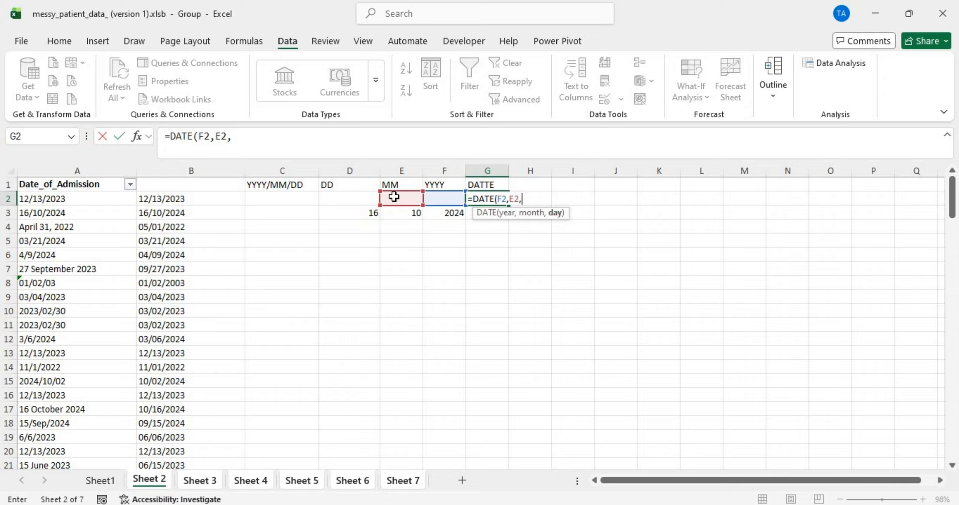
pyautogui.click(336, 198)
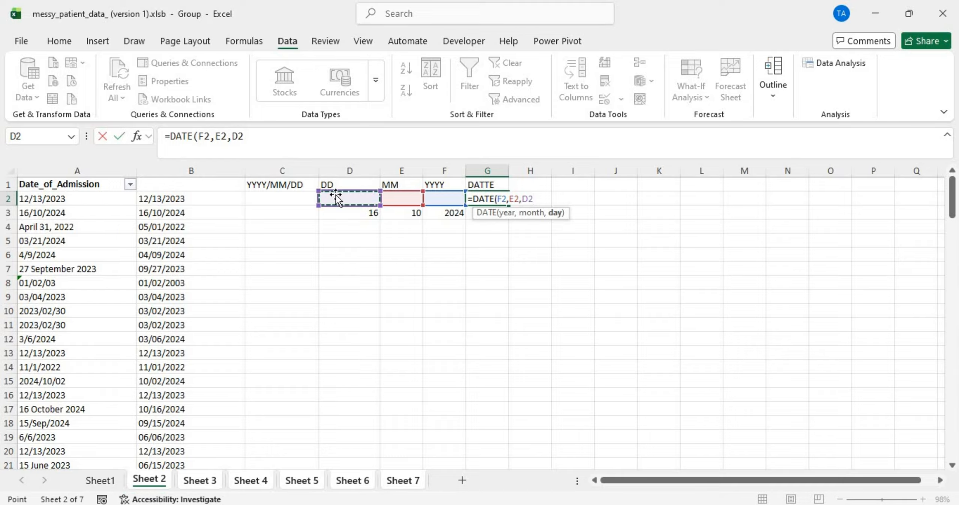
pyautogui.press('Return')
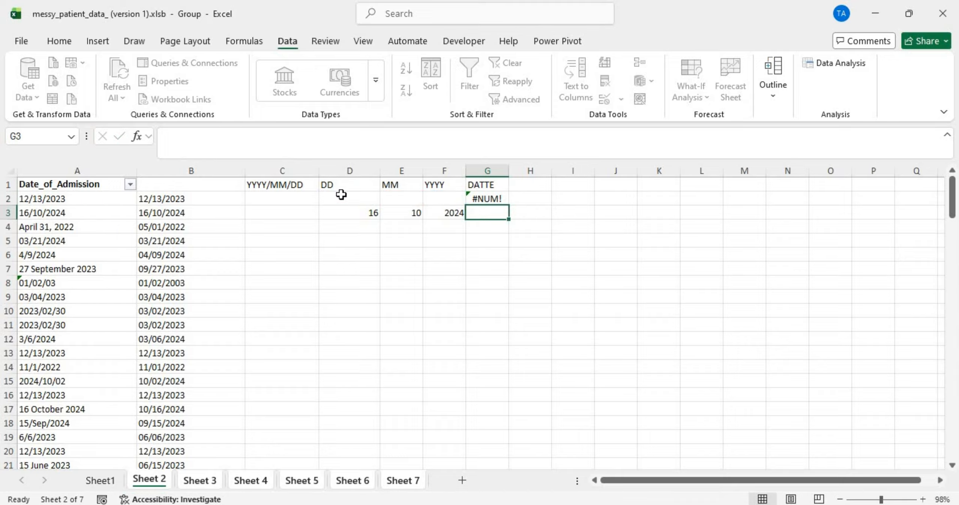
# Step: Wrap G2's DATE formula in IFERROR with B2 as fallback, showing 12/13/2023, and autofit column G
pyautogui.doubleClick(501, 197)
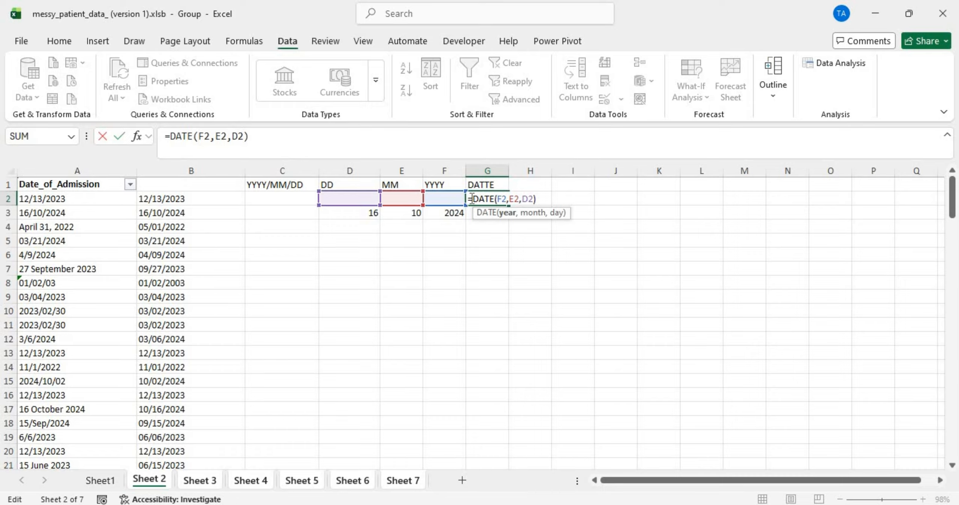
pyautogui.click(472, 198)
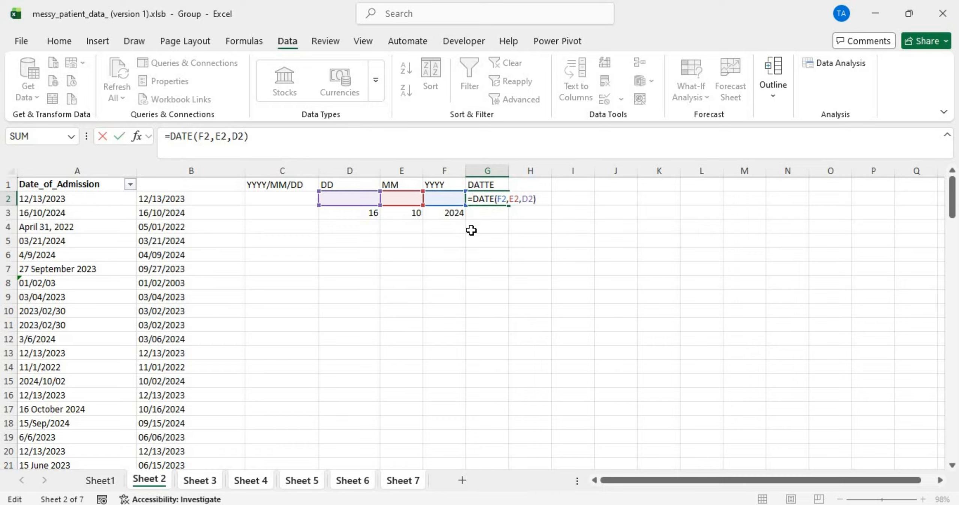
pyautogui.write('ife')
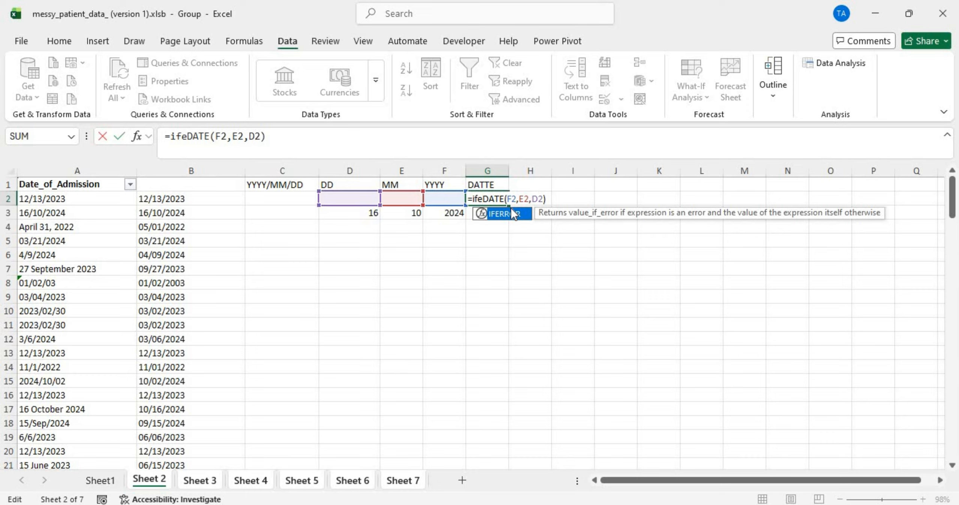
pyautogui.doubleClick(511, 217)
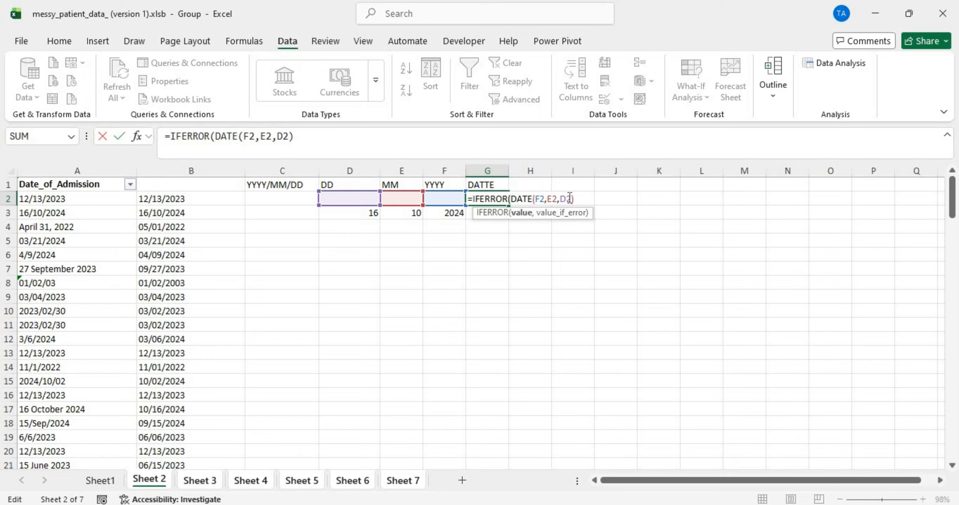
pyautogui.write(',')
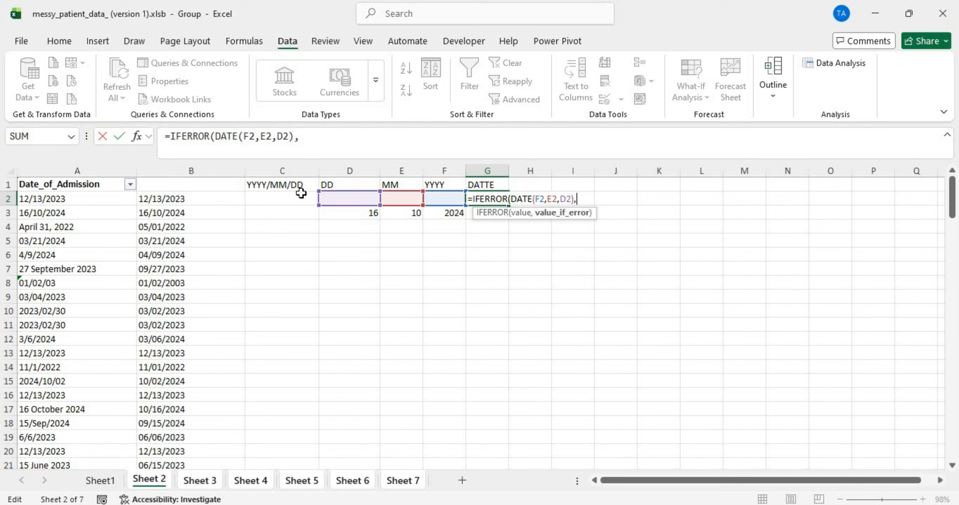
pyautogui.click(185, 199)
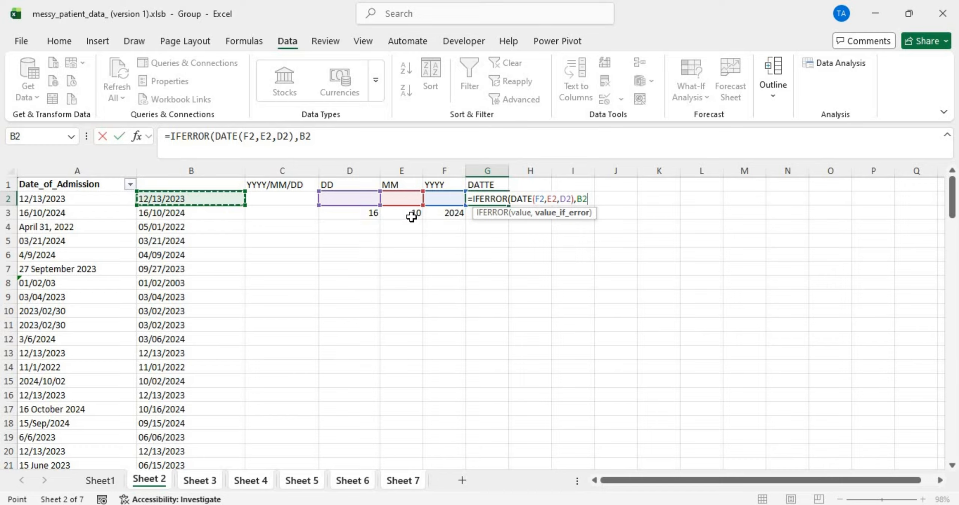
pyautogui.write('0')
pyautogui.press('BackSpace')
pyautogui.press('BackSpace')
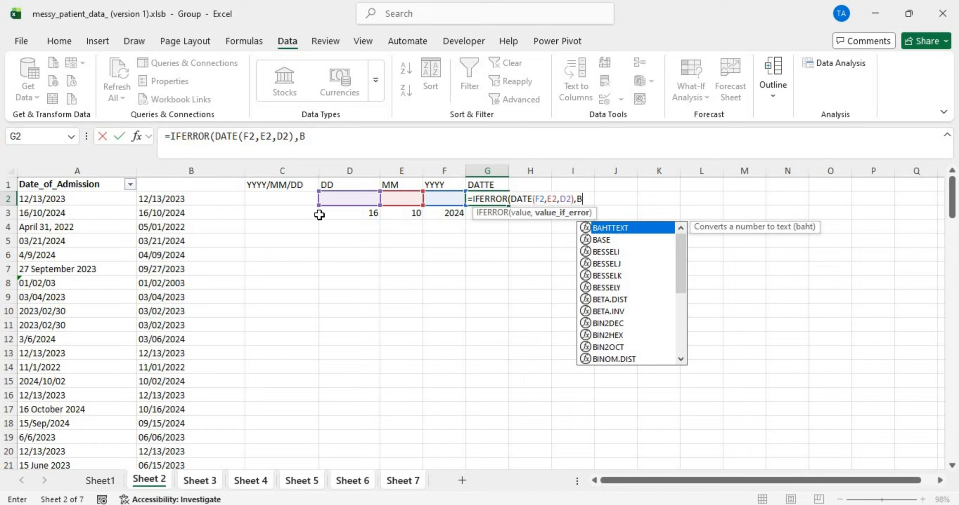
pyautogui.press('BackSpace')
pyautogui.click(190, 198)
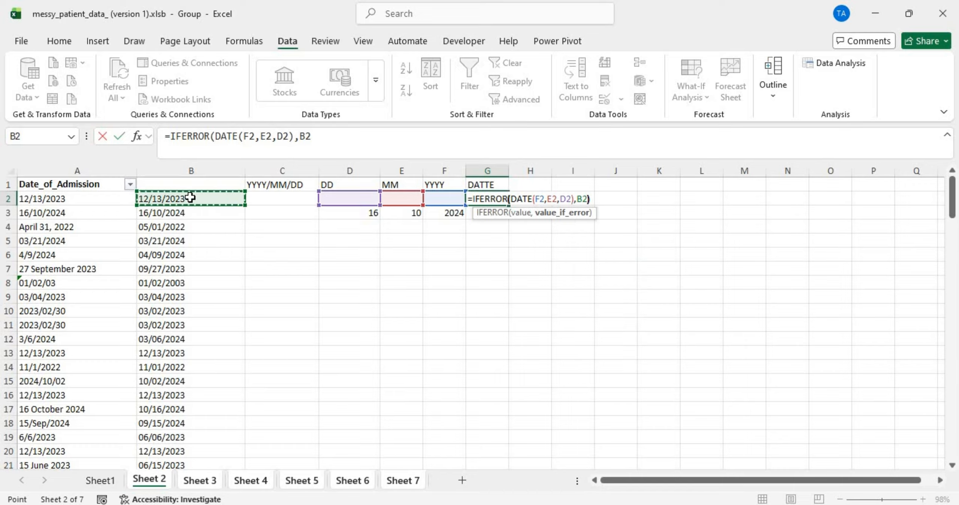
pyautogui.press('Return')
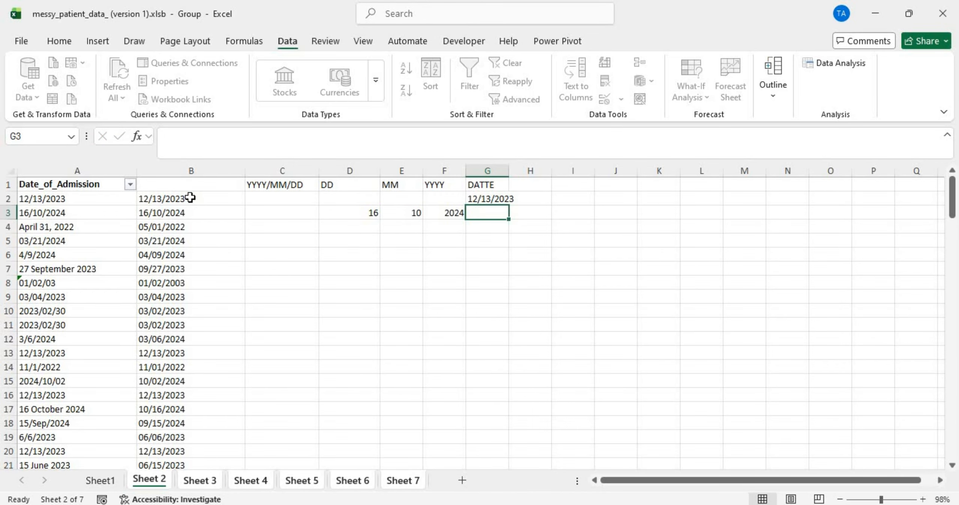
pyautogui.doubleClick(508, 167)
# Step: Fill G2's IFERROR date formula down column G and widen column G so the dates fit
pyautogui.click(506, 198)
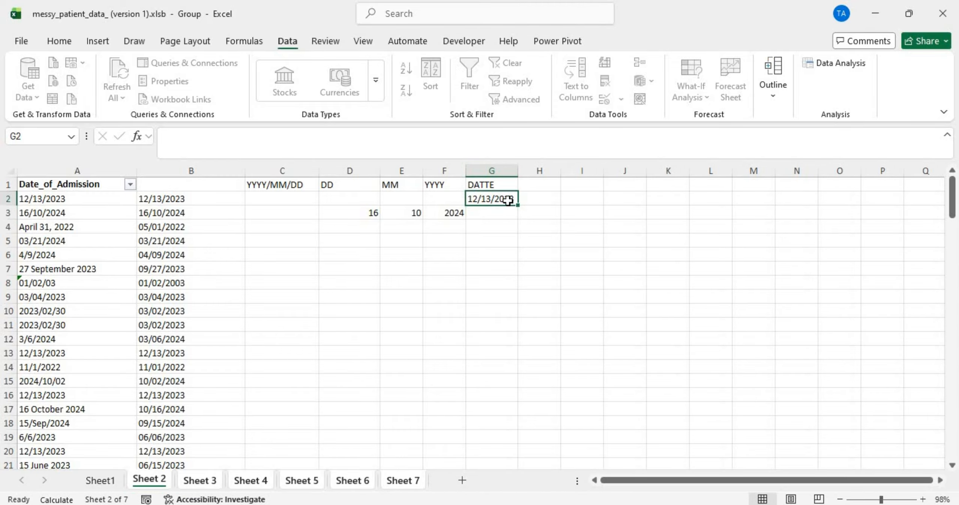
pyautogui.doubleClick(520, 204)
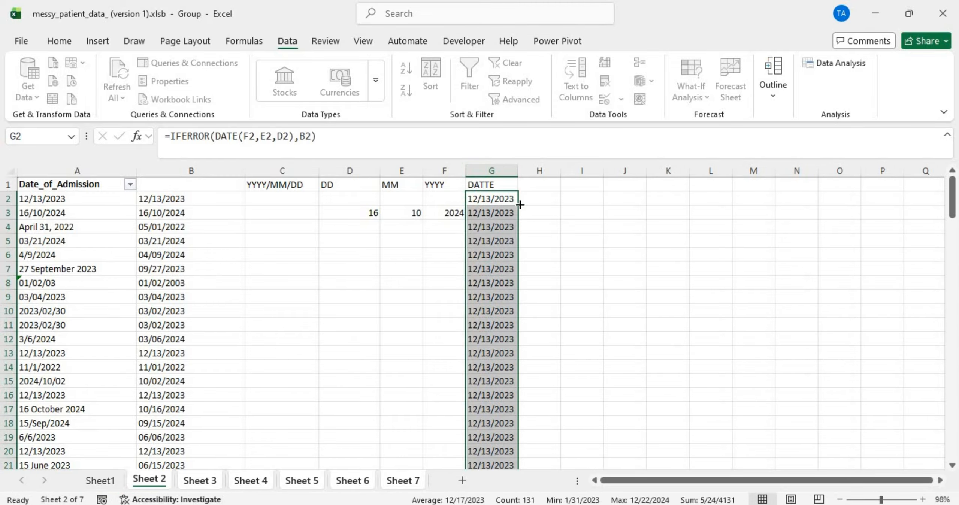
pyautogui.click(491, 214)
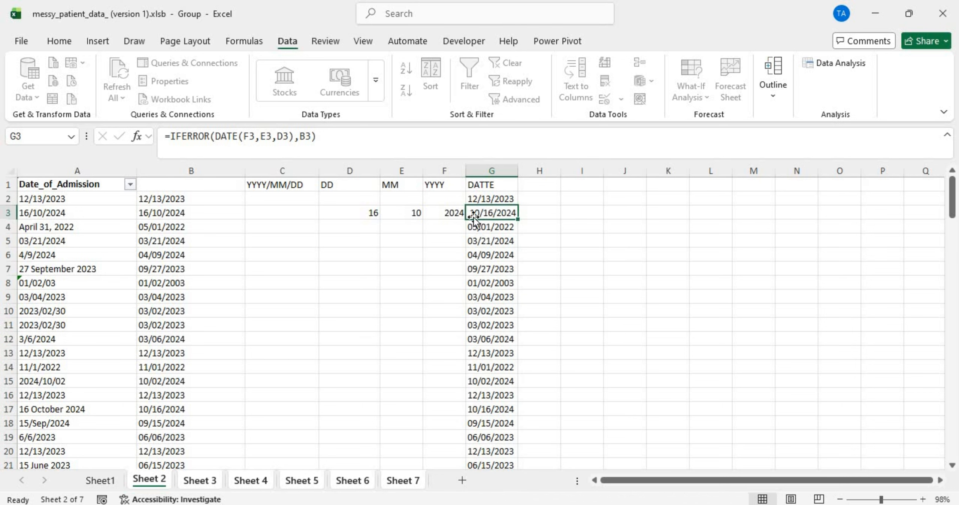
pyautogui.moveTo(520, 173); pyautogui.dragTo(574, 171)
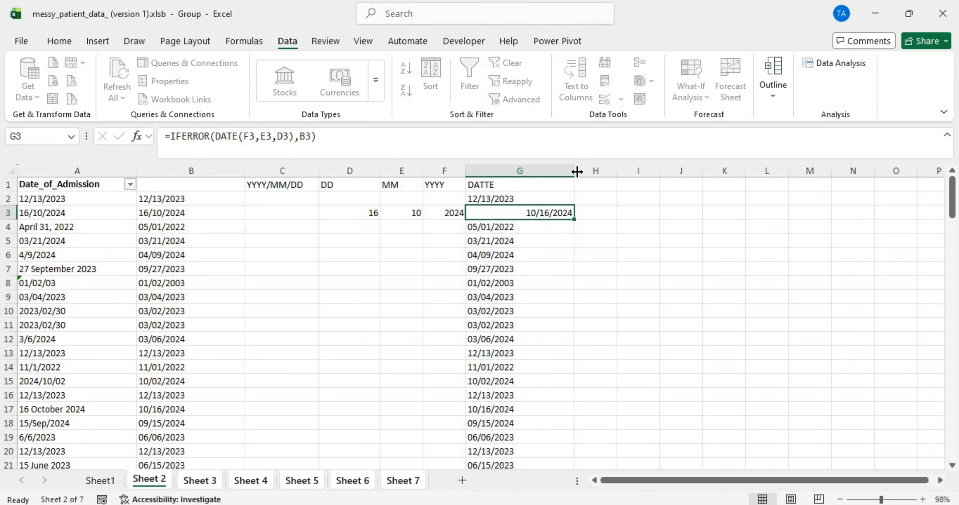
pyautogui.click(521, 255)
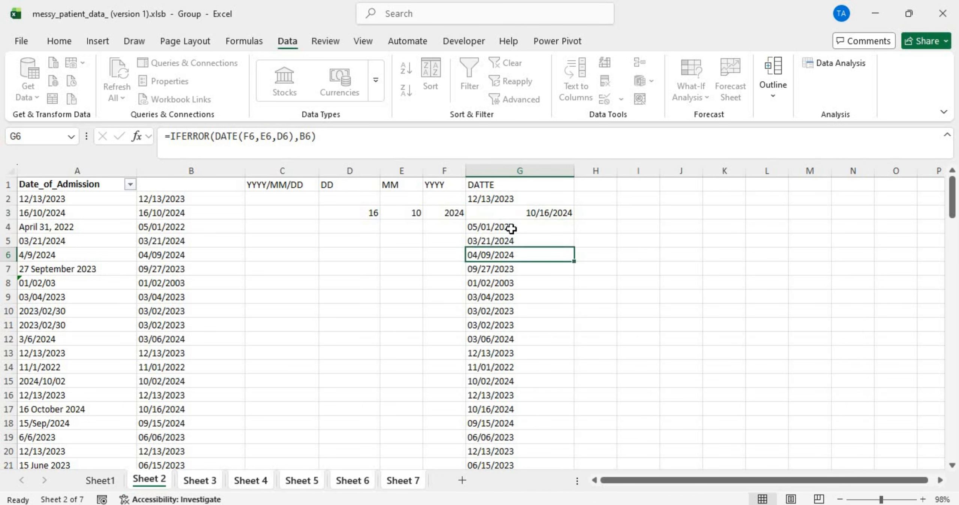
pyautogui.doubleClick(507, 197)
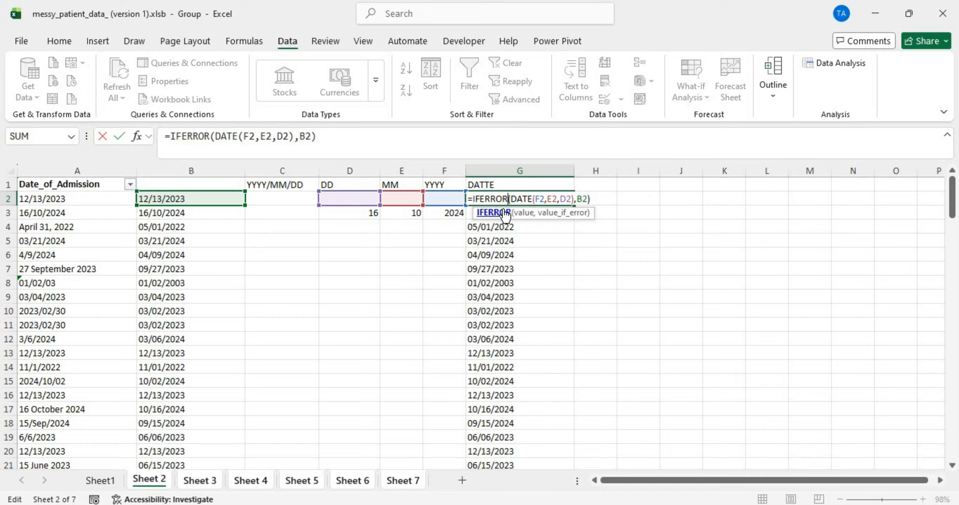
# Step: Wrap the DATE part of G2's formula in TEXT with the "MM/DD/YYYY" format
pyautogui.write('t')
pyautogui.press('BackSpace')
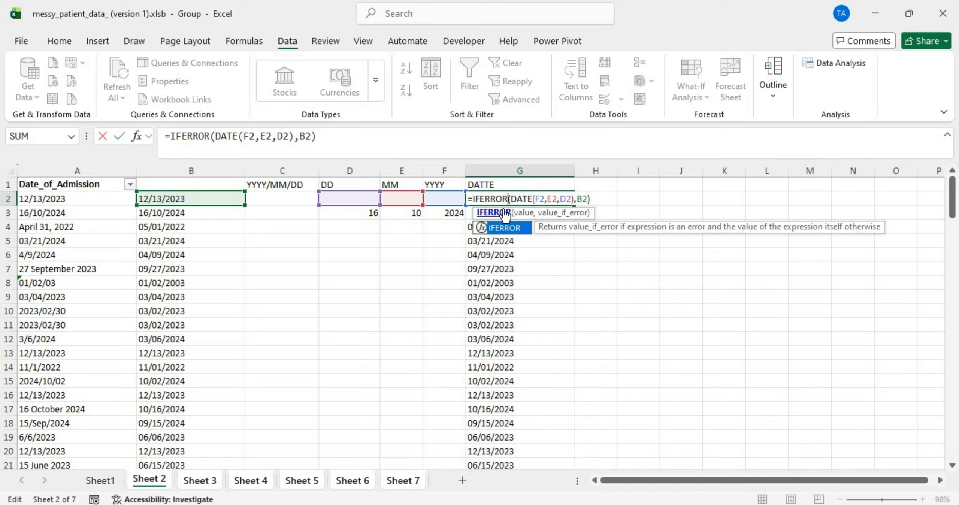
pyautogui.write('(')
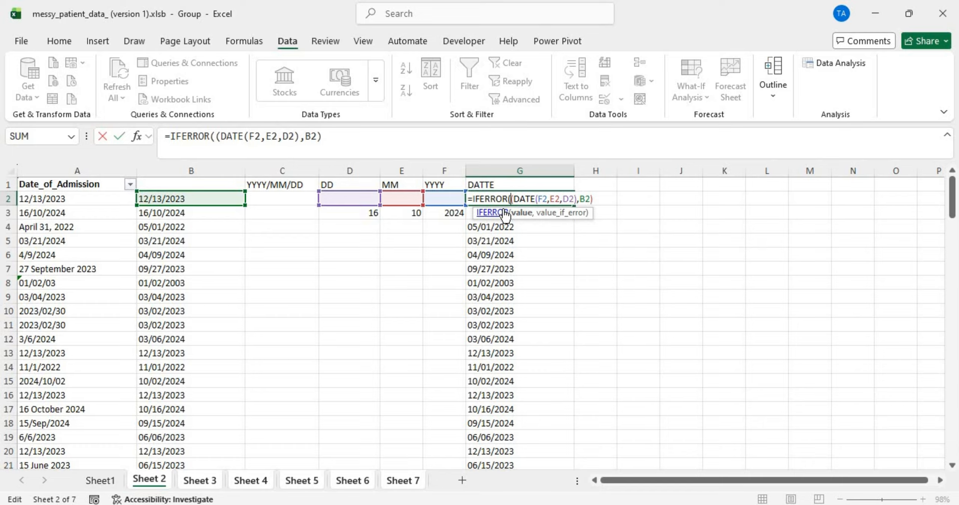
pyautogui.press('capslock')
pyautogui.write('TEXT')
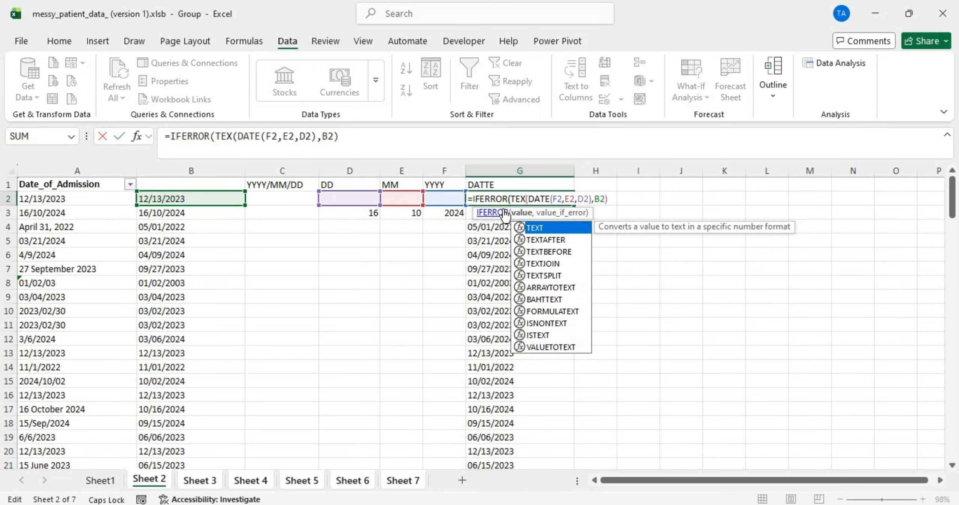
pyautogui.click(502, 212)
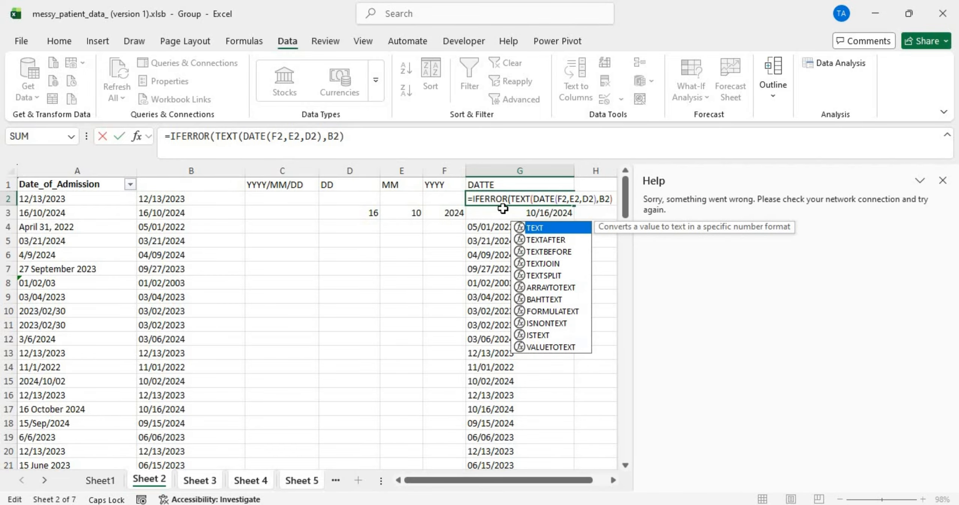
pyautogui.click(944, 181)
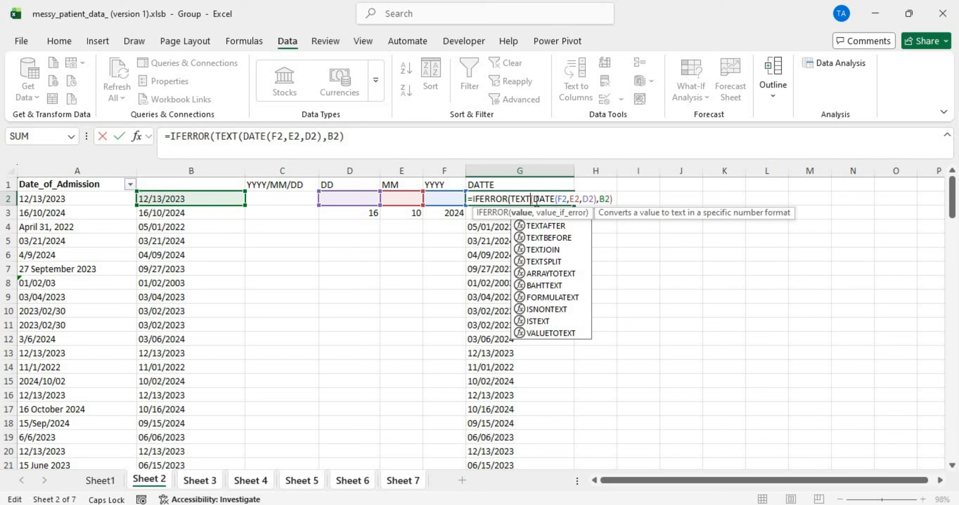
pyautogui.click(613, 201)
pyautogui.write(',')
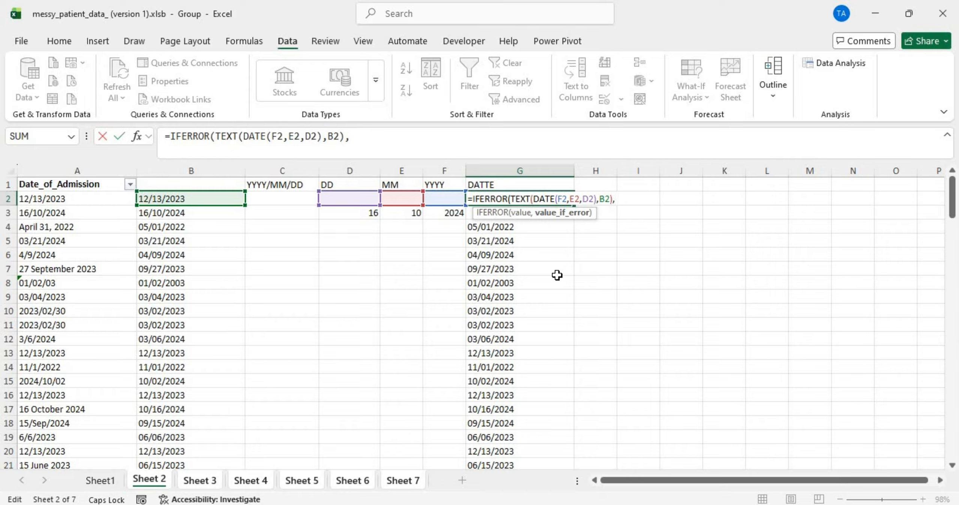
pyautogui.press('BackSpace')
pyautogui.press('BackSpace')
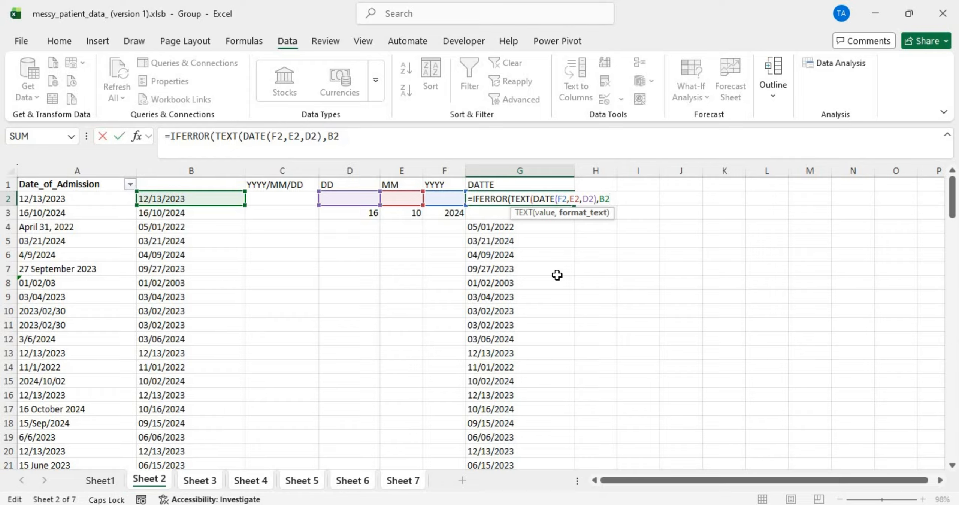
pyautogui.click(597, 199)
pyautogui.write('"MM')
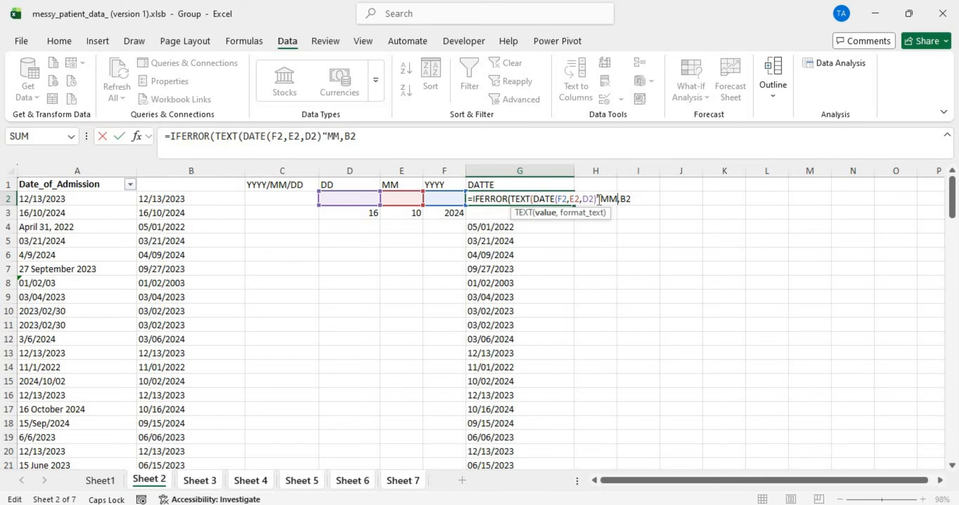
pyautogui.write('/DD/YYYY')
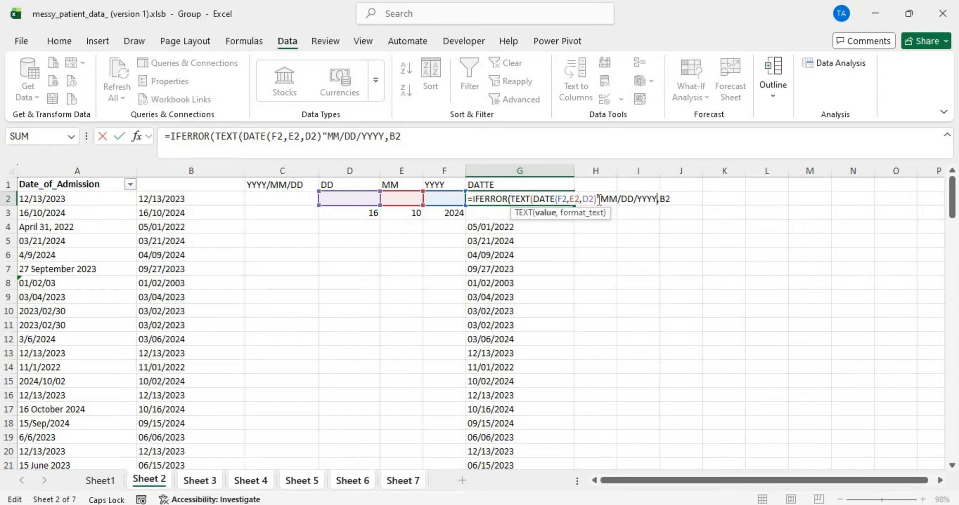
pyautogui.write('")')
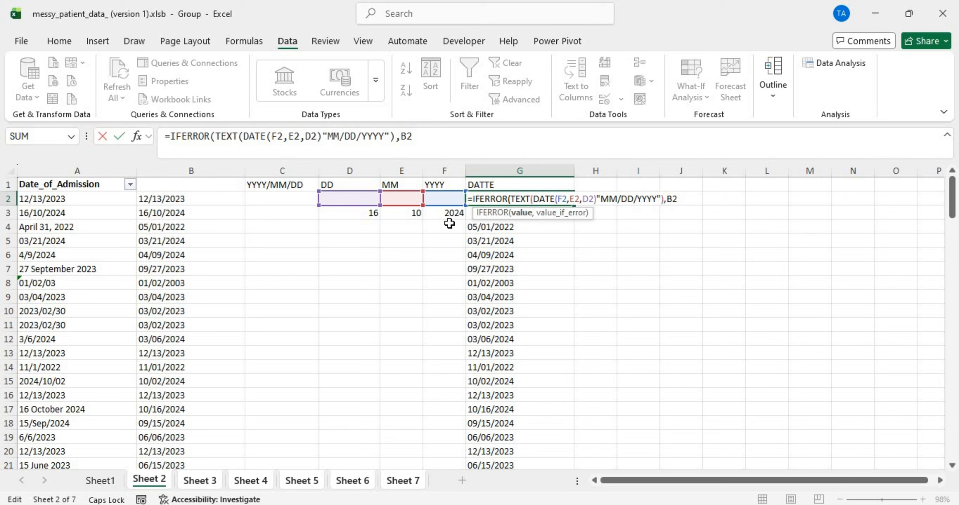
# Step: Change the B2 fallback to TEXT(B2,"MM/DD/YYYY") and commit, triggering a formula-problem warning
pyautogui.click(473, 198)
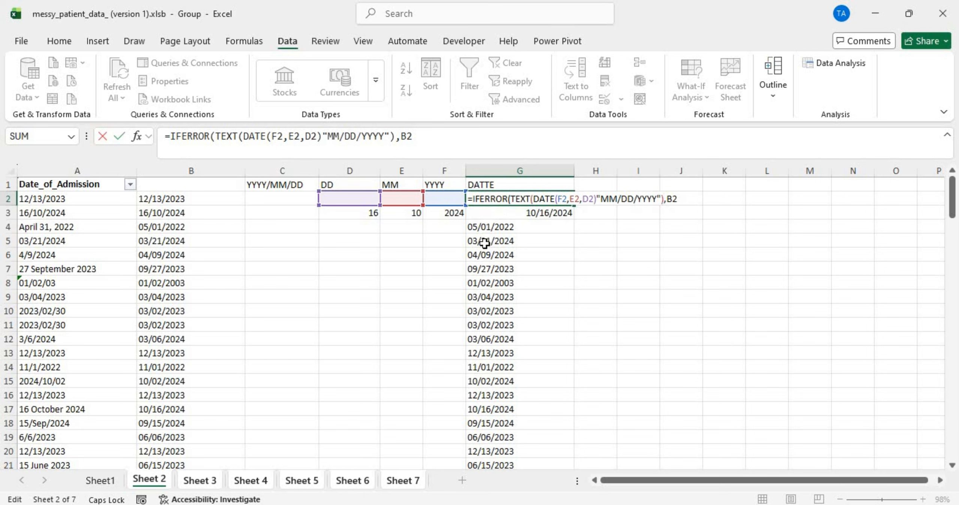
pyautogui.write('TEXT')
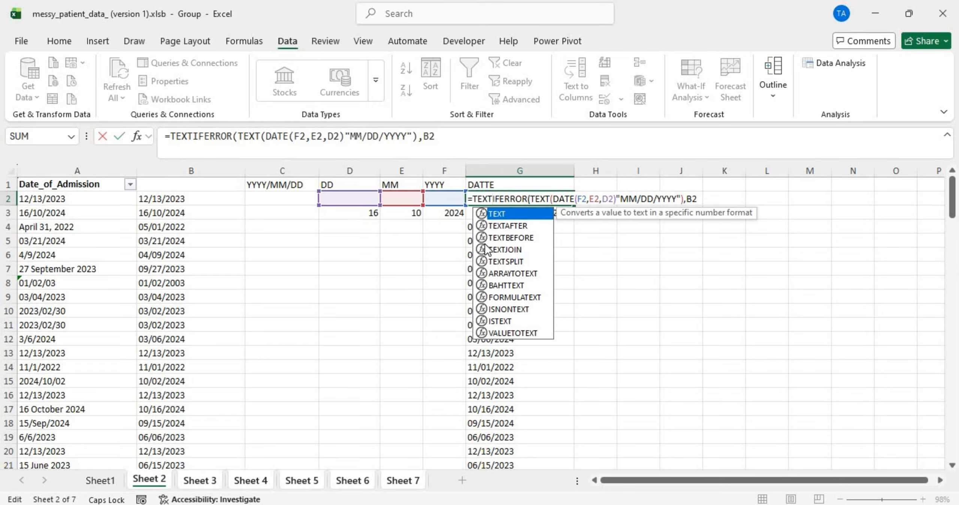
pyautogui.press('BackSpace')
pyautogui.press('BackSpace')
pyautogui.press('BackSpace')
pyautogui.press('BackSpace')
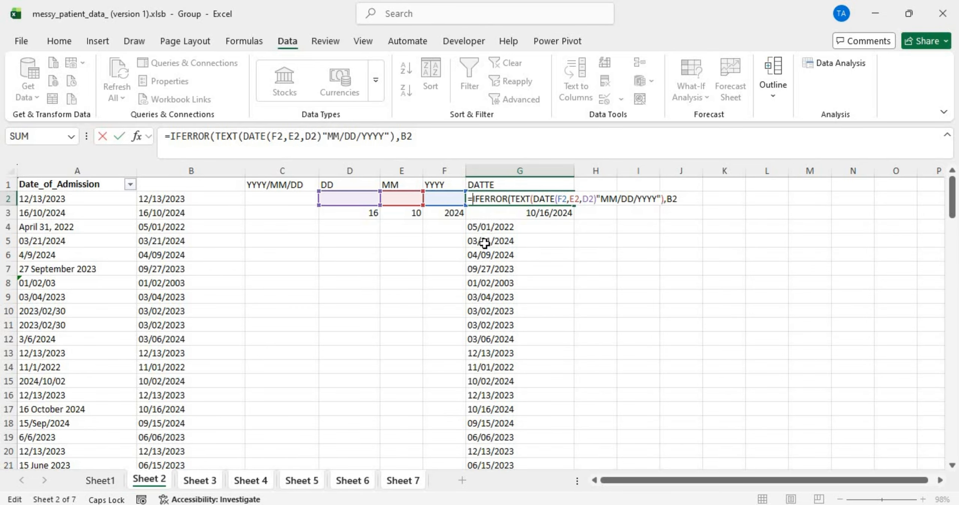
pyautogui.click(668, 199)
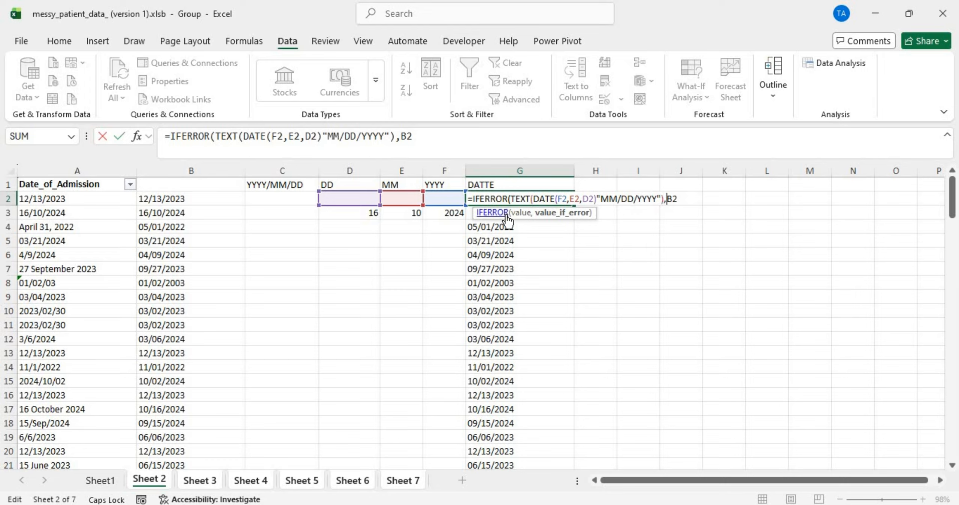
pyautogui.write('TEXT')
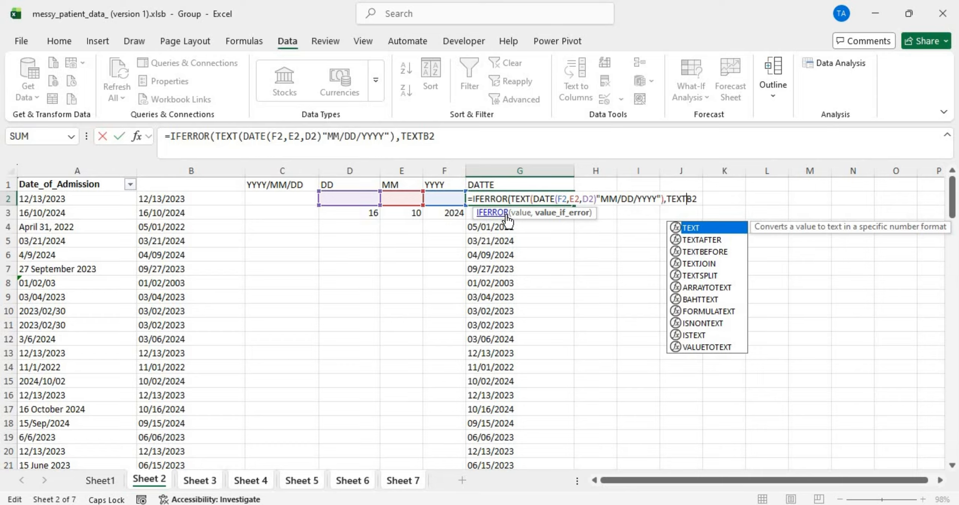
pyautogui.write('(B2')
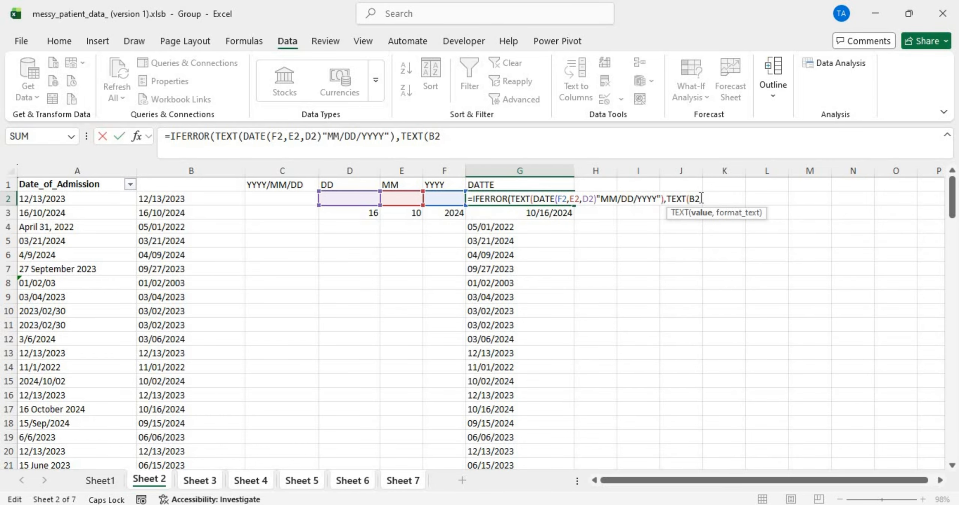
pyautogui.write(',"MM/DD/YYYY')
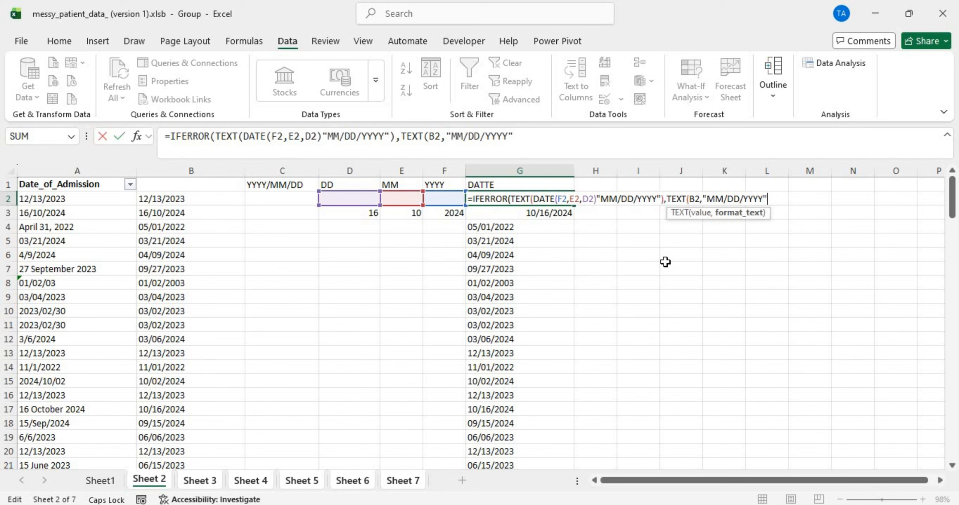
pyautogui.write(')')
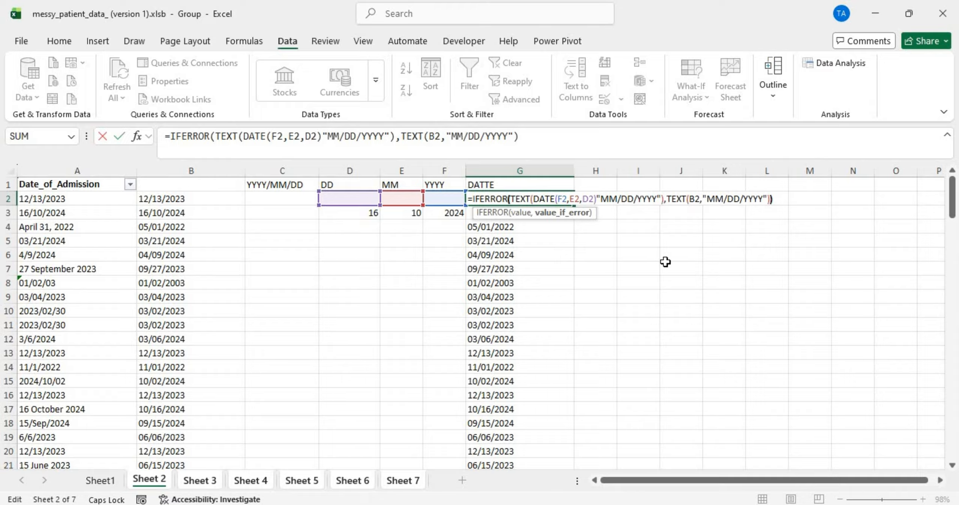
pyautogui.press('Return')
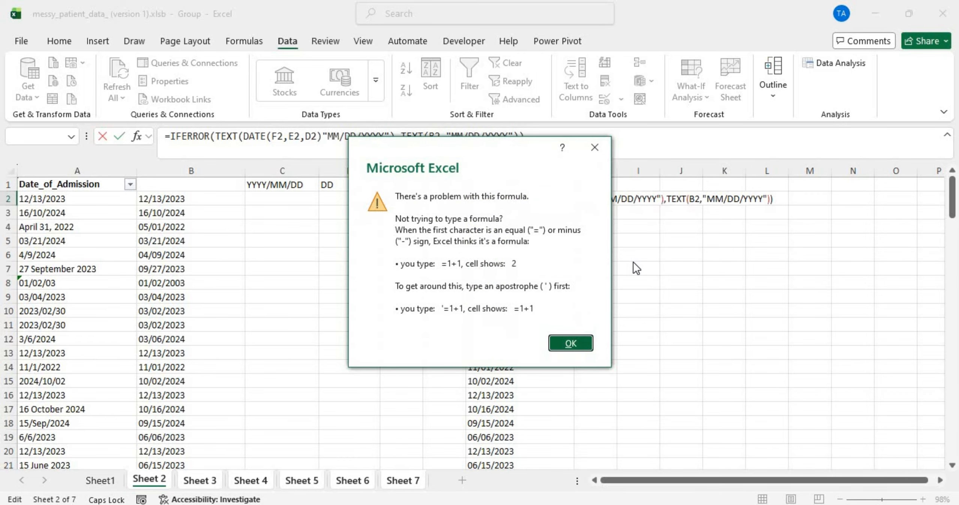
# Step: Add the missing comma after DATE(F2,E2,D2) in G2 and fill the corrected formula down column G
pyautogui.click(575, 339)
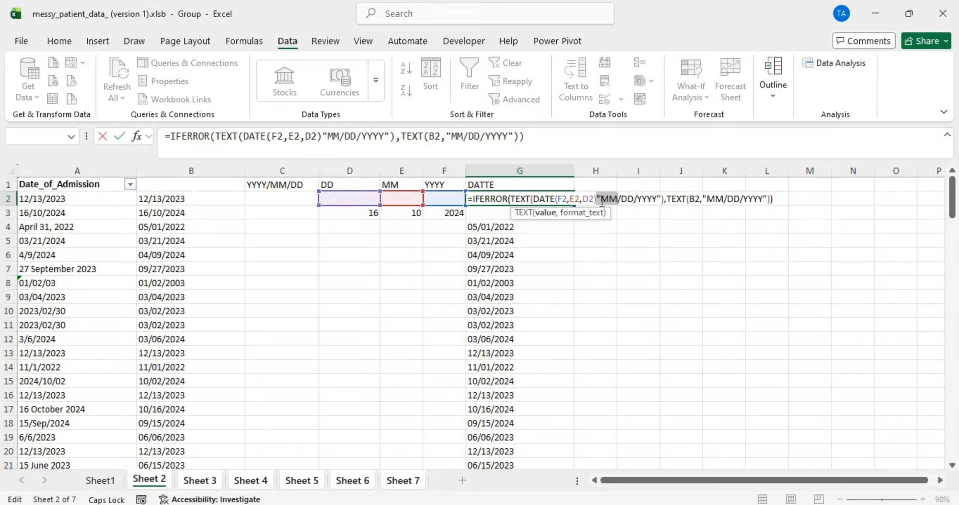
pyautogui.click(599, 199)
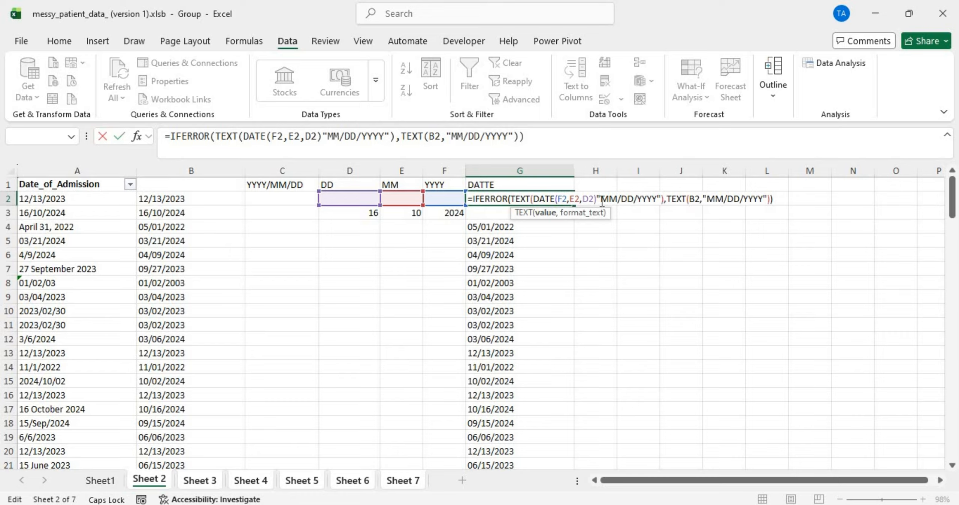
pyautogui.click(594, 198)
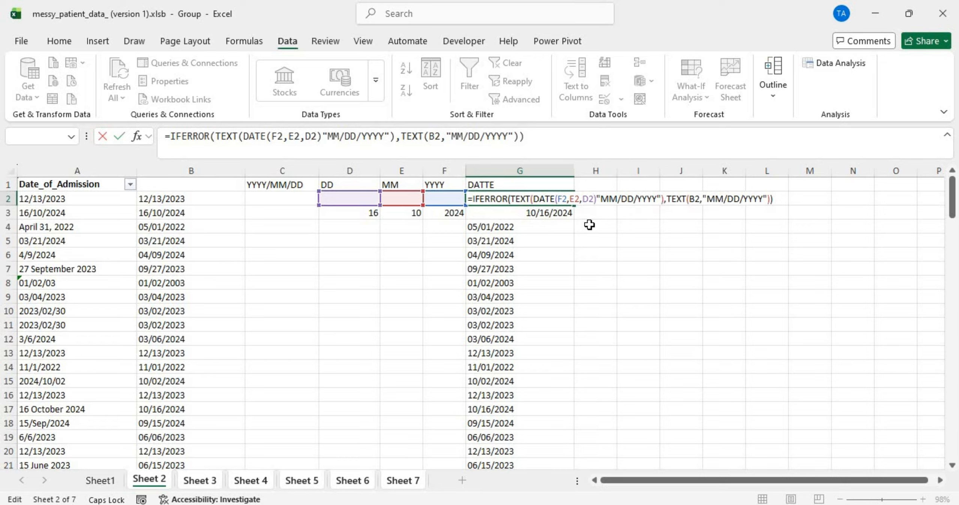
pyautogui.click(597, 199)
pyautogui.write(',')
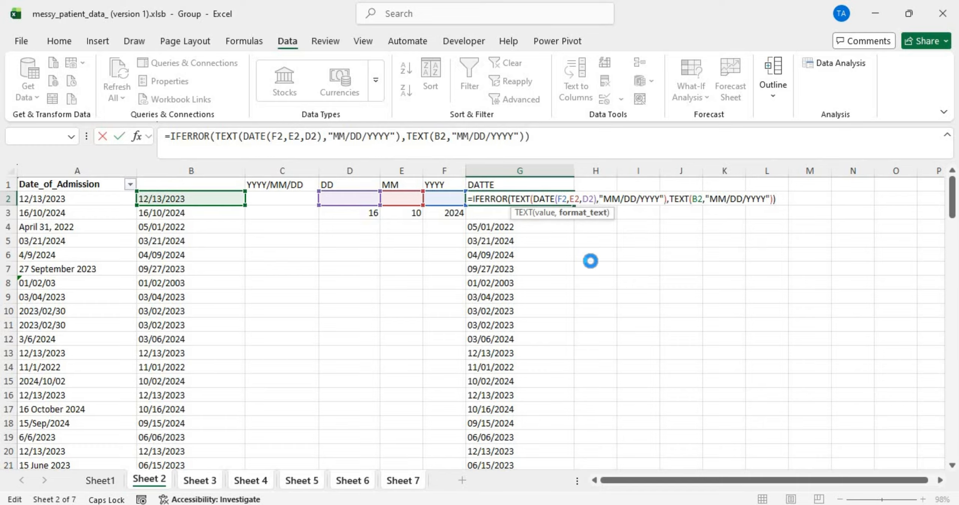
pyautogui.press('Return')
pyautogui.click(532, 197)
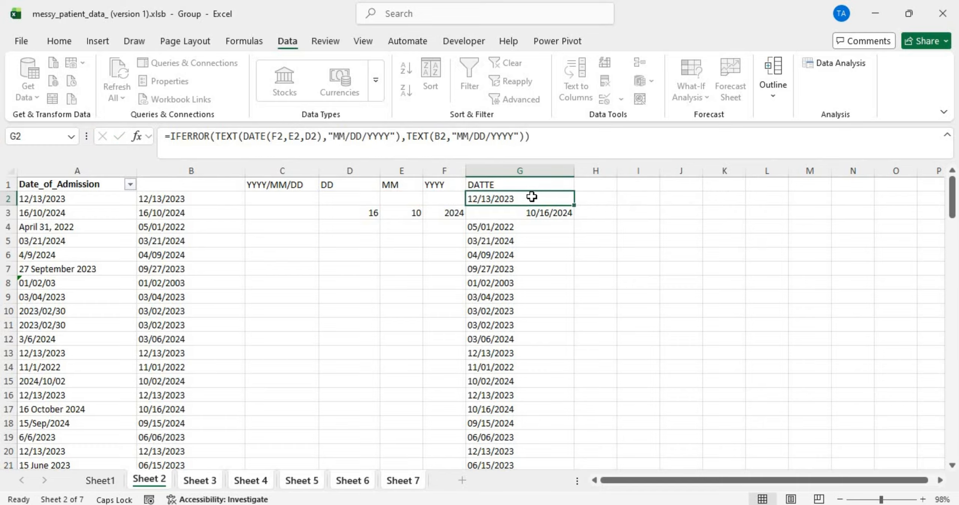
pyautogui.doubleClick(573, 205)
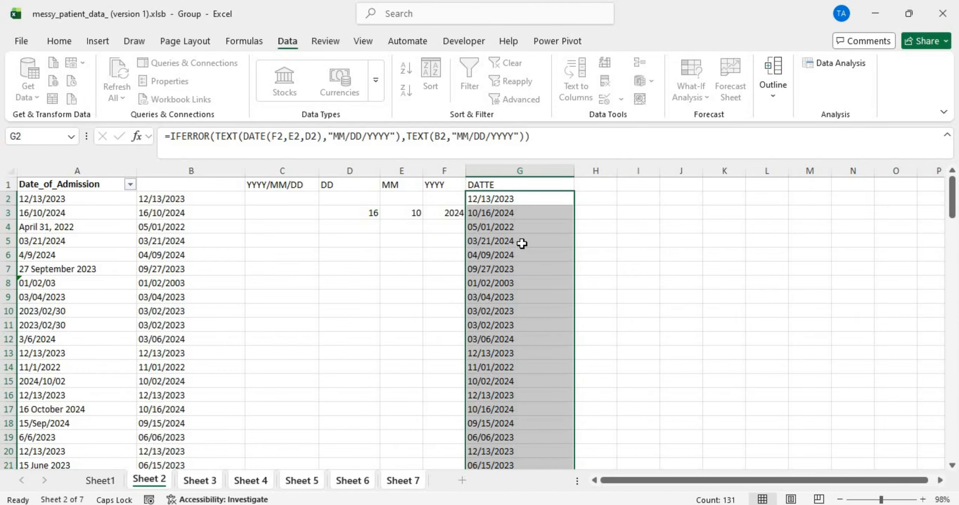
# Step: Copy the filled DATTE column G2:G131 and paste it back over itself as plain values
pyautogui.scroll(-20, 521, 299)
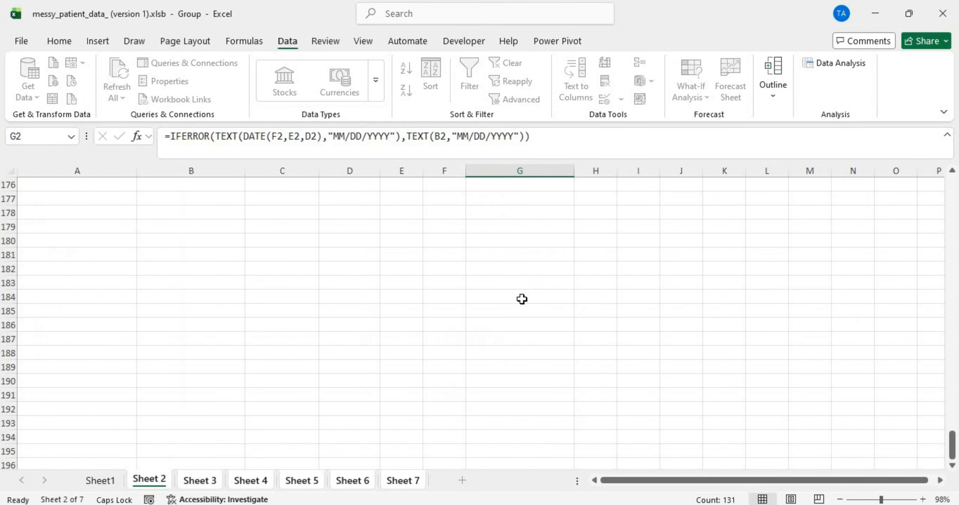
pyautogui.scroll(20, 522, 298)
pyautogui.scroll(20, 522, 298)
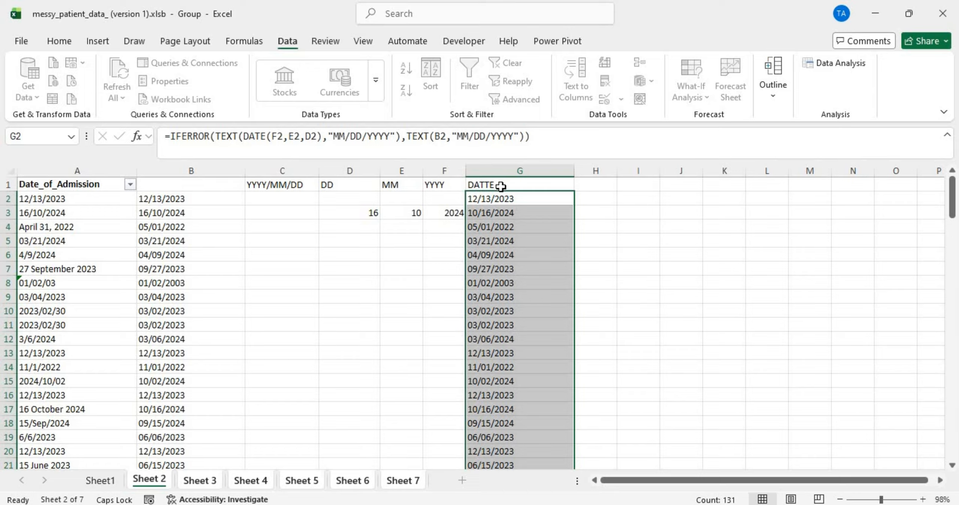
pyautogui.hotkey('ctrl', 'c')
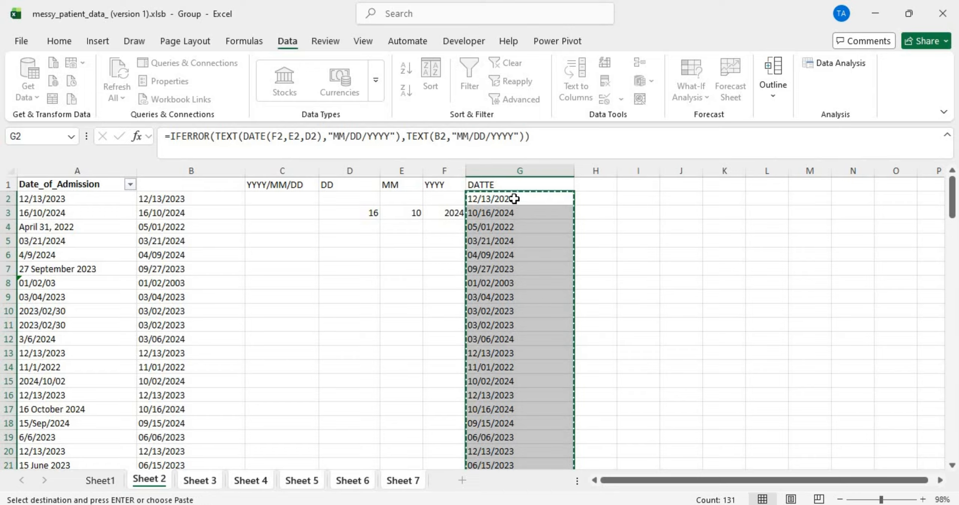
pyautogui.click(515, 198)
pyautogui.rightClick(515, 199)
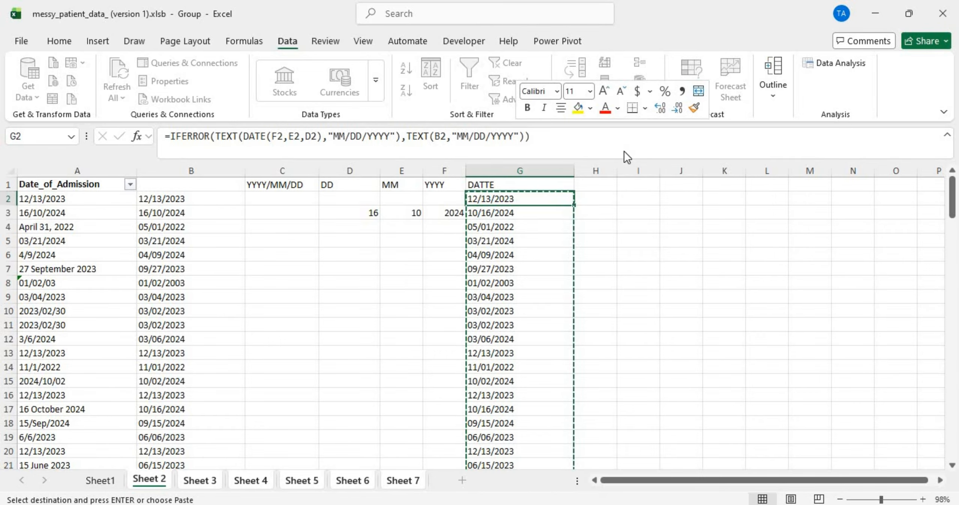
pyautogui.click(578, 229)
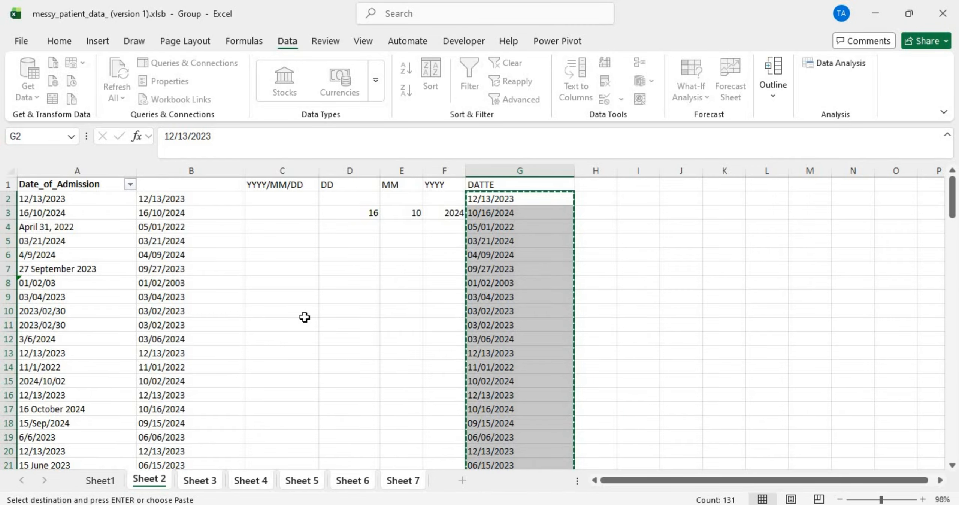
pyautogui.scroll(-20, 306, 317)
pyautogui.scroll(7, 305, 317)
pyautogui.scroll(20, 304, 317)
# Step: On Sheet 5, inspect the DATTE column's unconverted entries such as 2023/02/30 in G118
pyautogui.click(307, 479)
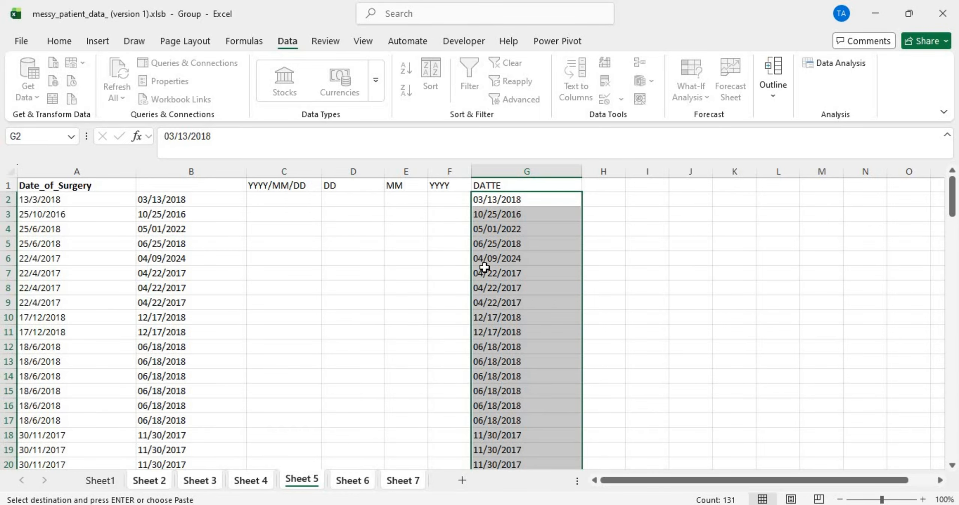
pyautogui.scroll(-20, 481, 314)
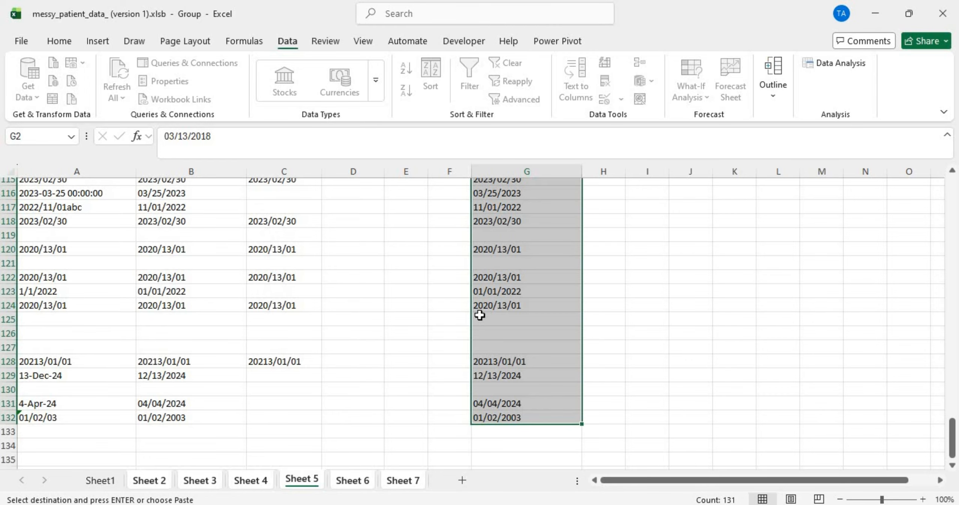
pyautogui.scroll(3, 480, 315)
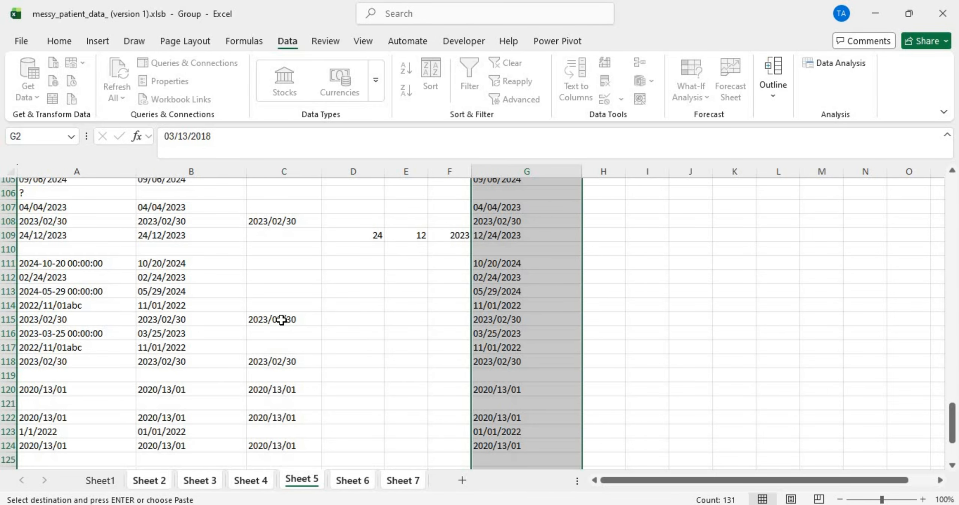
pyautogui.click(498, 320)
pyautogui.click(488, 359)
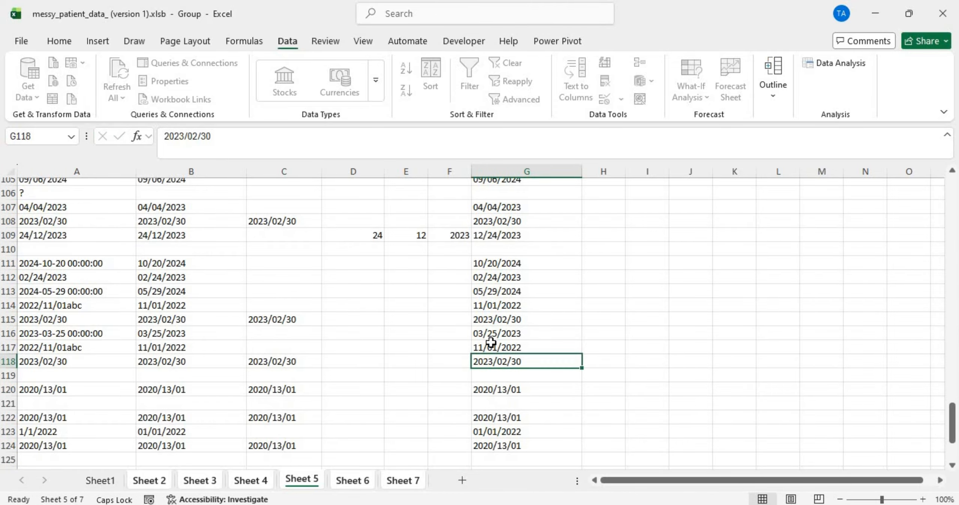
pyautogui.scroll(20, 483, 325)
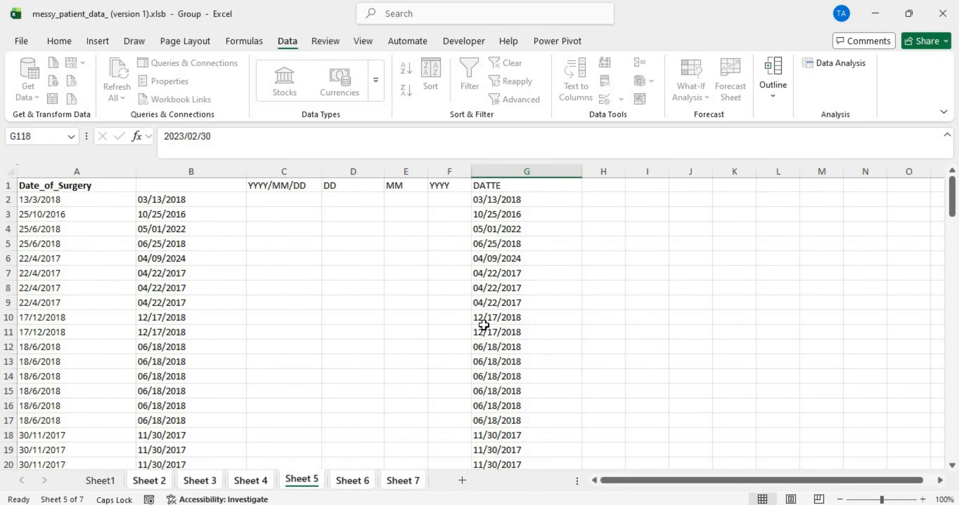
pyautogui.keyDown('ctrl'); pyautogui.scroll(20, 484, 325); pyautogui.keyUp('ctrl')
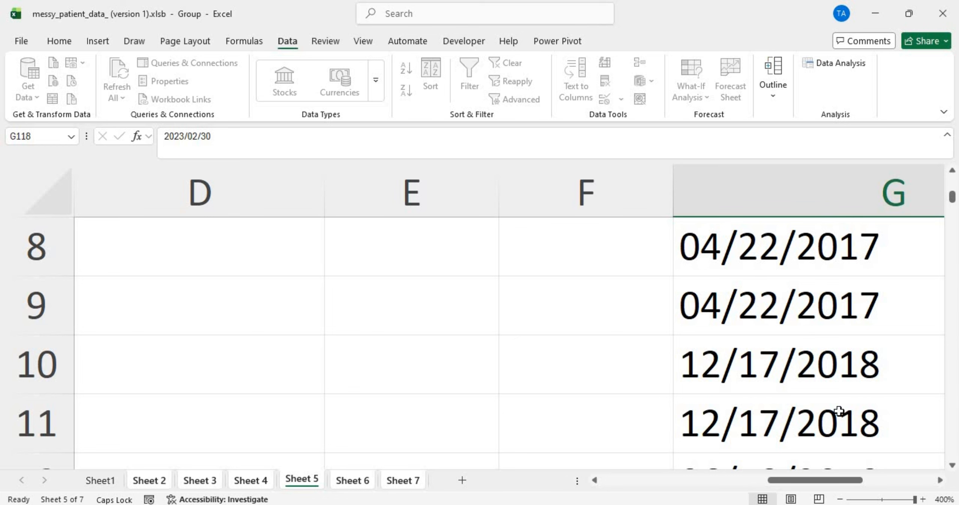
pyautogui.click(882, 500)
pyautogui.keyDown('ctrl'); pyautogui.scroll(18, 650, 348); pyautogui.keyUp('ctrl')
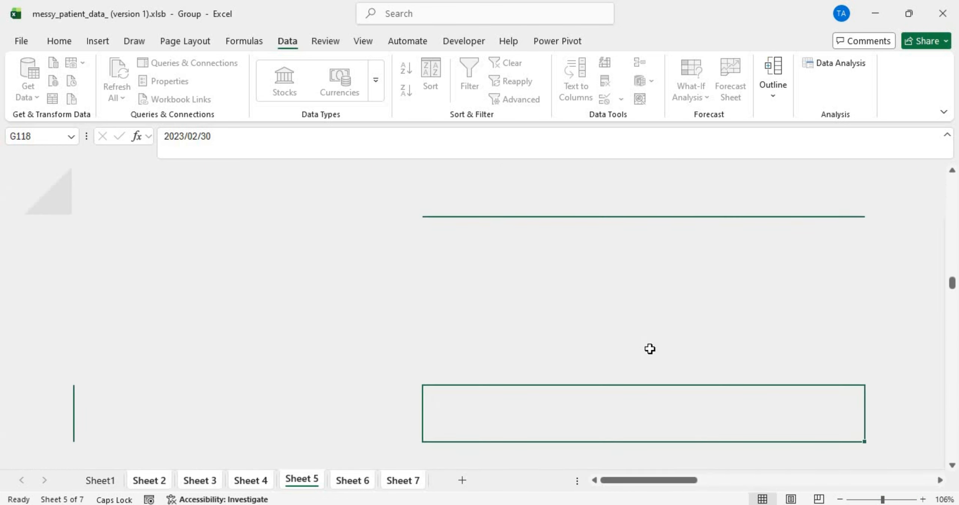
pyautogui.keyDown('ctrl'); pyautogui.scroll(-4, 650, 349); pyautogui.keyUp('ctrl')
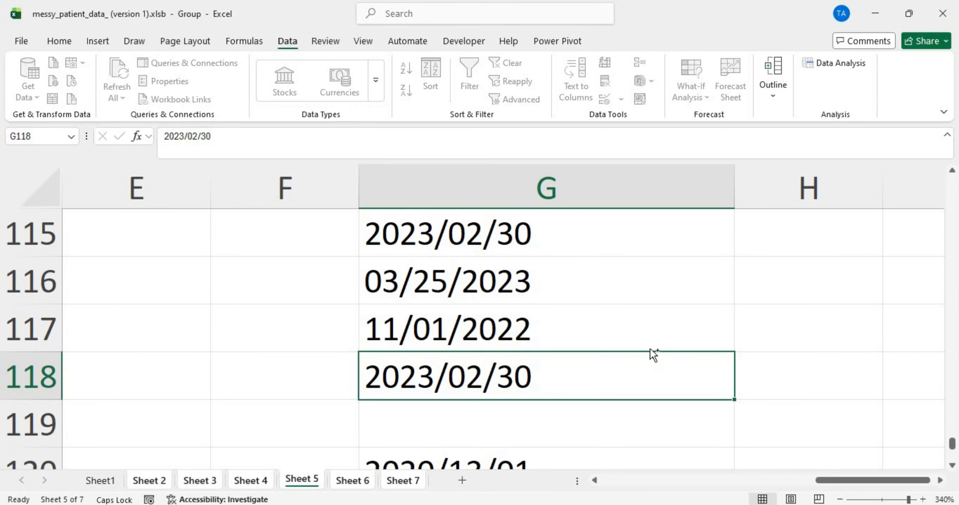
pyautogui.keyDown('ctrl'); pyautogui.scroll(-13, 649, 349); pyautogui.keyUp('ctrl')
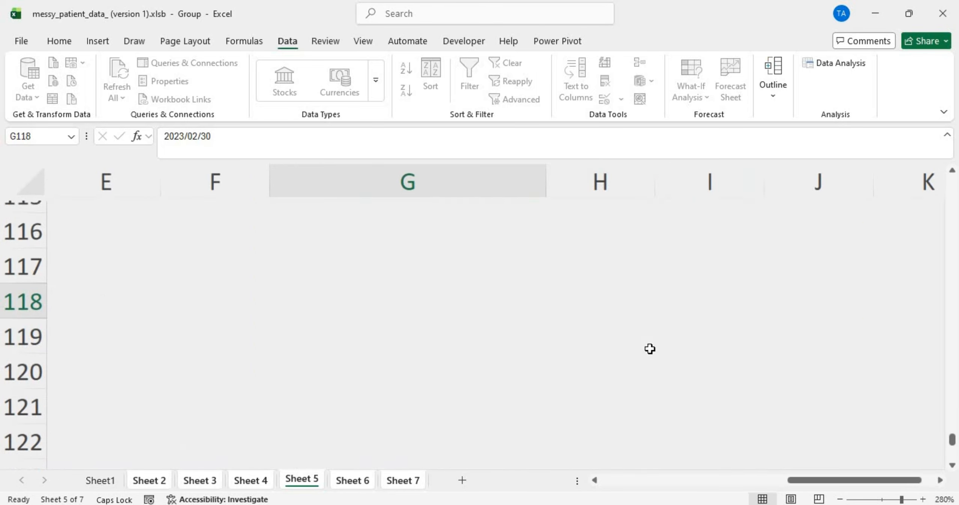
pyautogui.keyDown('ctrl'); pyautogui.scroll(-1, 649, 349); pyautogui.keyUp('ctrl')
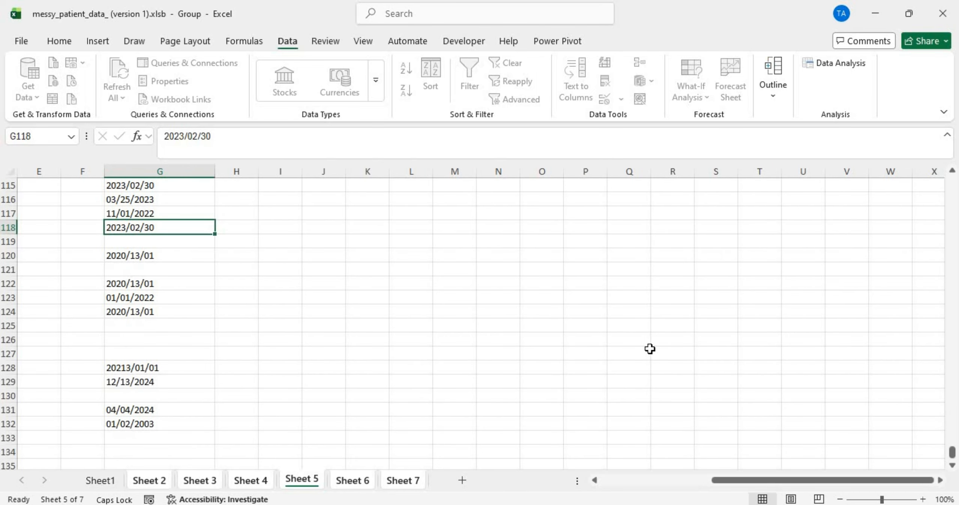
pyautogui.hotkey('ctrl', 'z')
pyautogui.hotkey('ctrl', 'z')
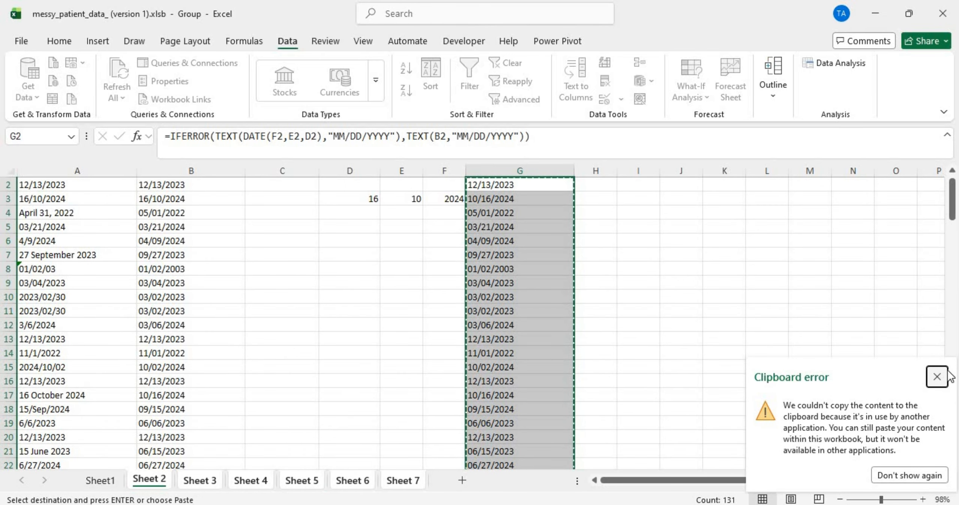
pyautogui.click(938, 377)
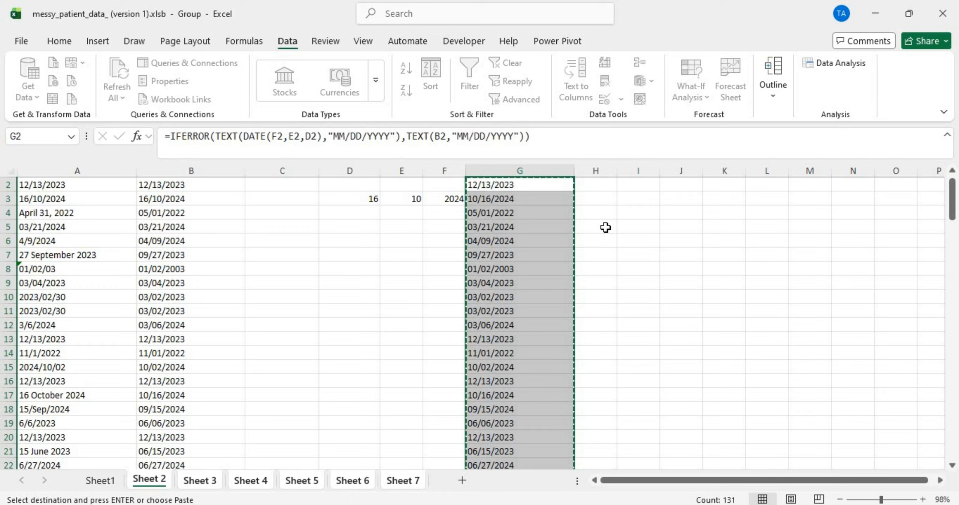
pyautogui.click(496, 187)
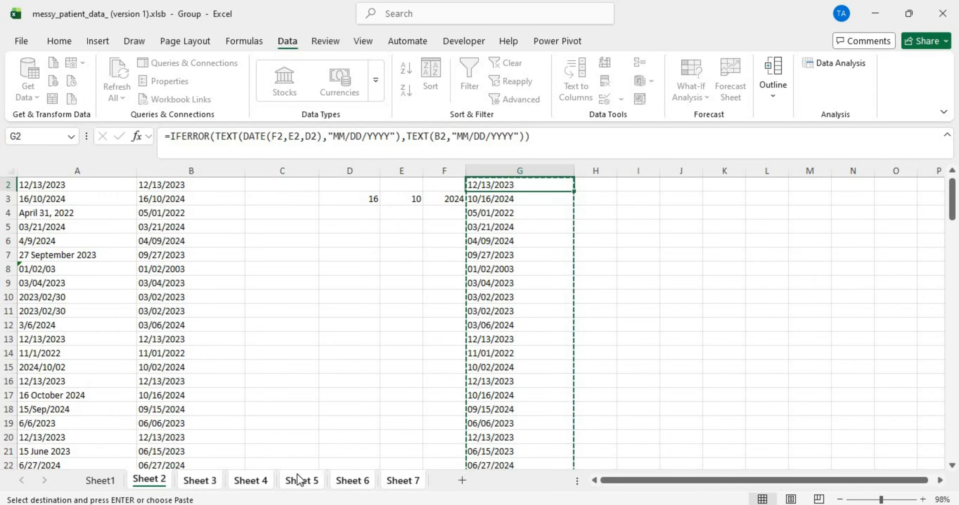
pyautogui.click(316, 479)
pyautogui.scroll(20, 438, 370)
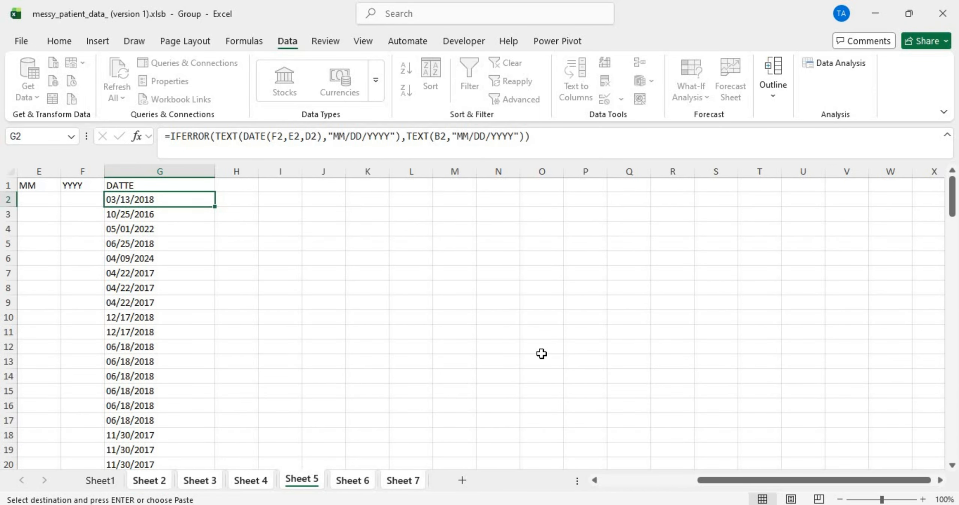
pyautogui.moveTo(850, 480); pyautogui.dragTo(654, 485)
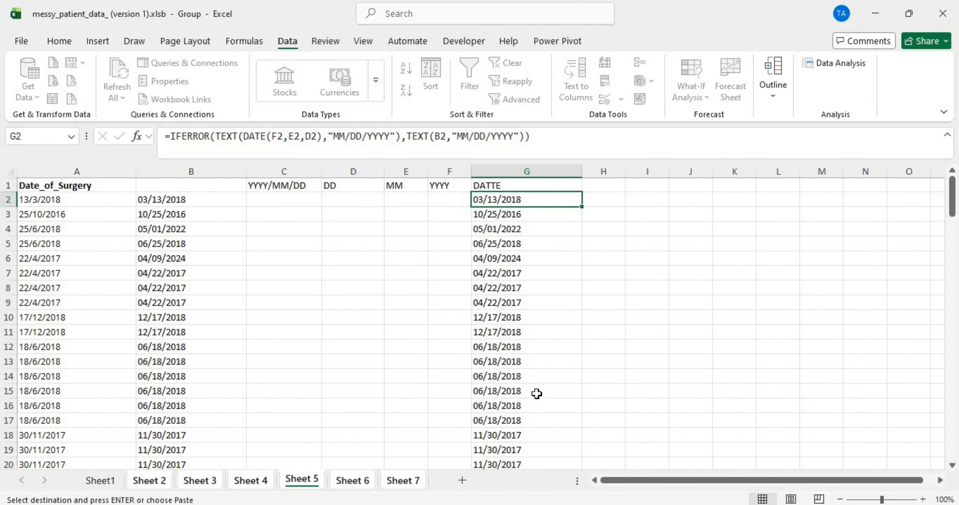
pyautogui.scroll(-20, 537, 393)
pyautogui.scroll(20, 536, 393)
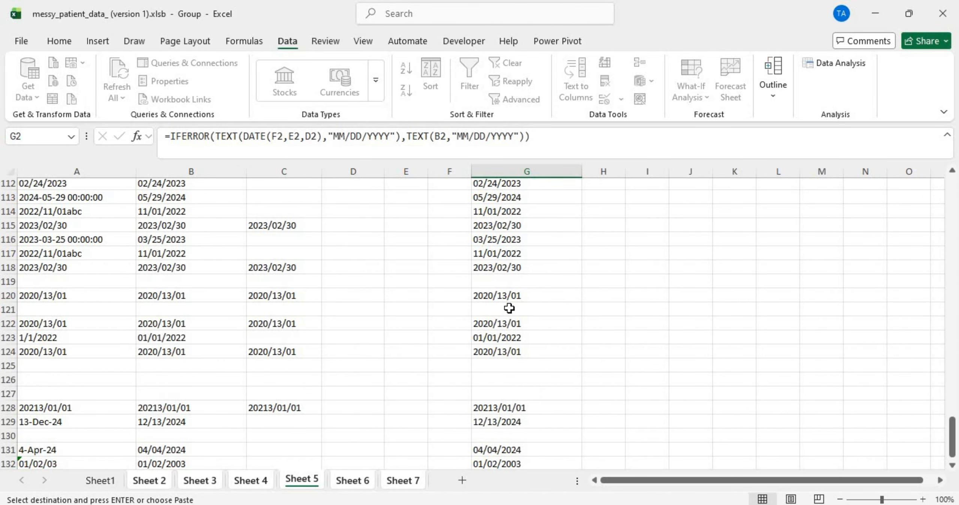
pyautogui.doubleClick(489, 226)
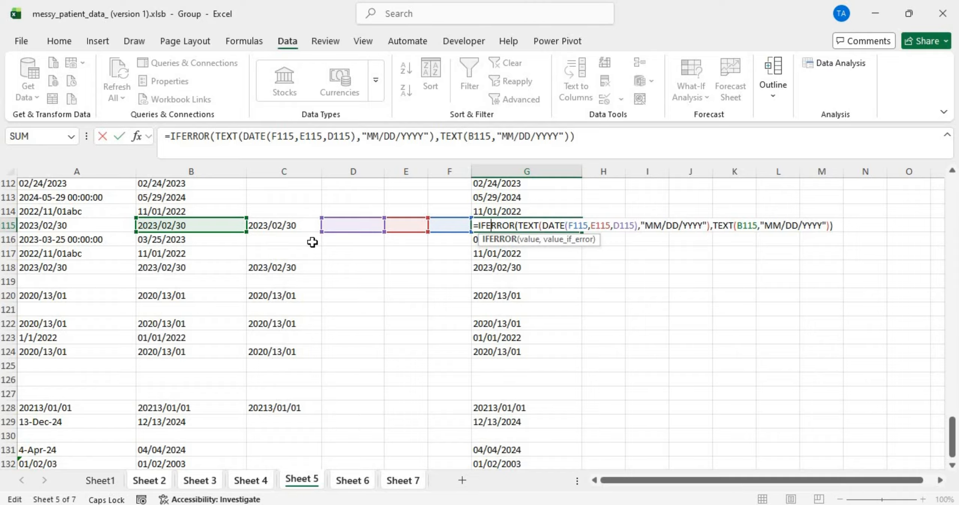
pyautogui.press('Return')
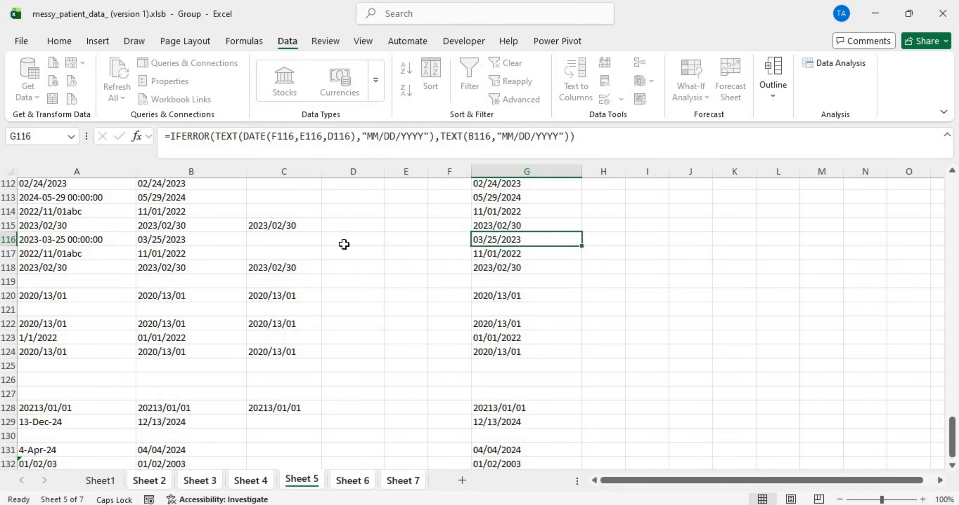
pyautogui.scroll(11, 344, 244)
pyautogui.scroll(20, 343, 244)
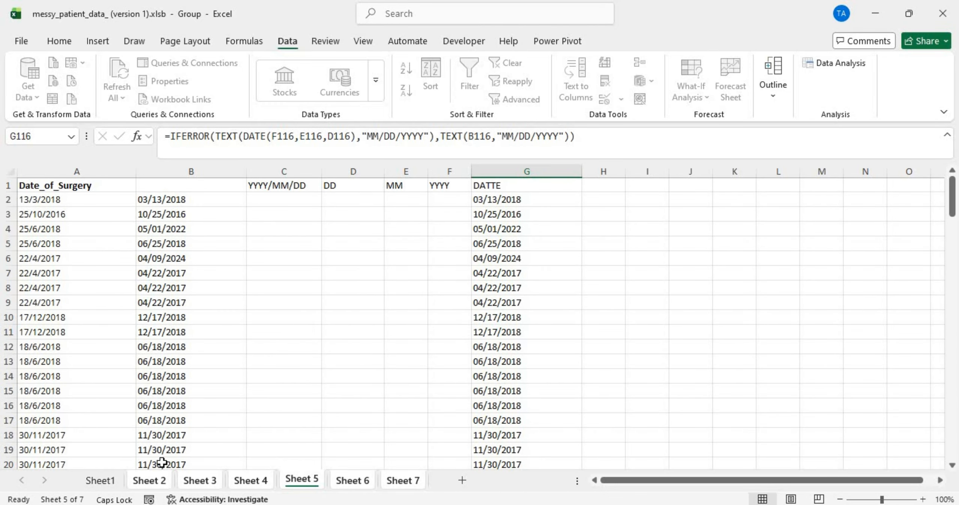
# Step: On Sheet 2, replace G2's TEXT(B2,"MM/DD/YYYY") fallback with an empty string ""
pyautogui.click(152, 481)
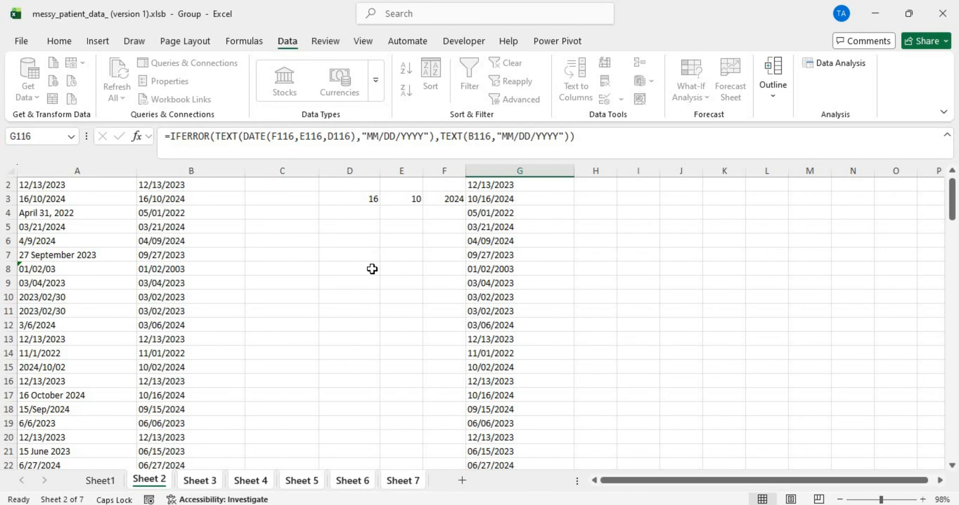
pyautogui.scroll(1, 372, 268)
pyautogui.doubleClick(498, 199)
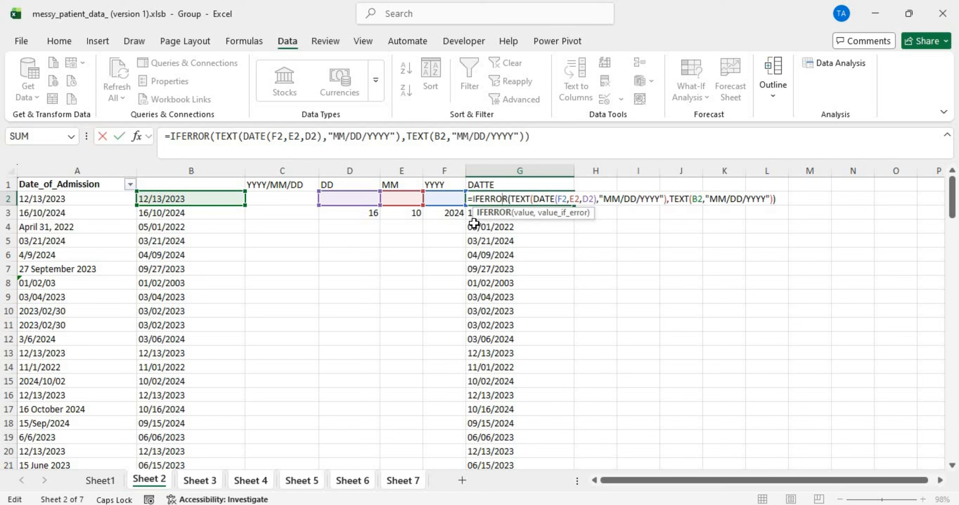
pyautogui.press('Return')
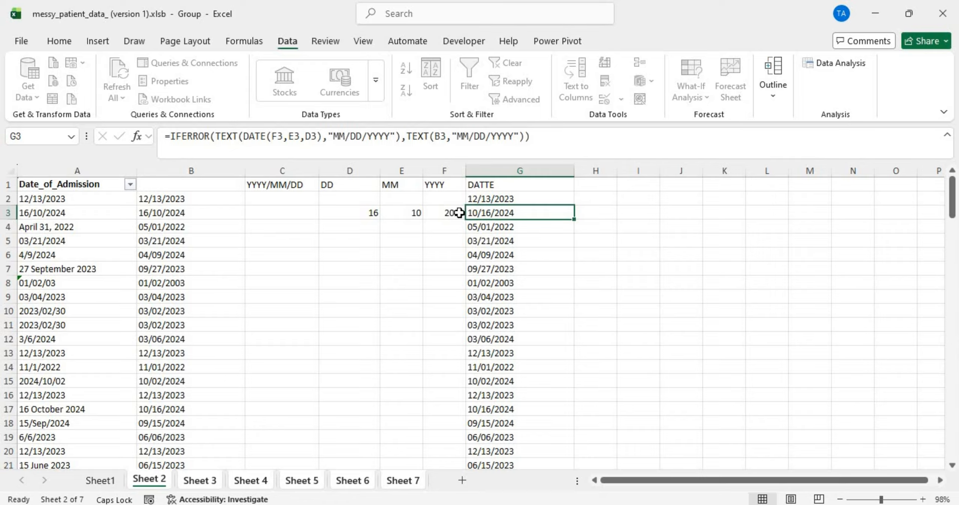
pyautogui.doubleClick(522, 199)
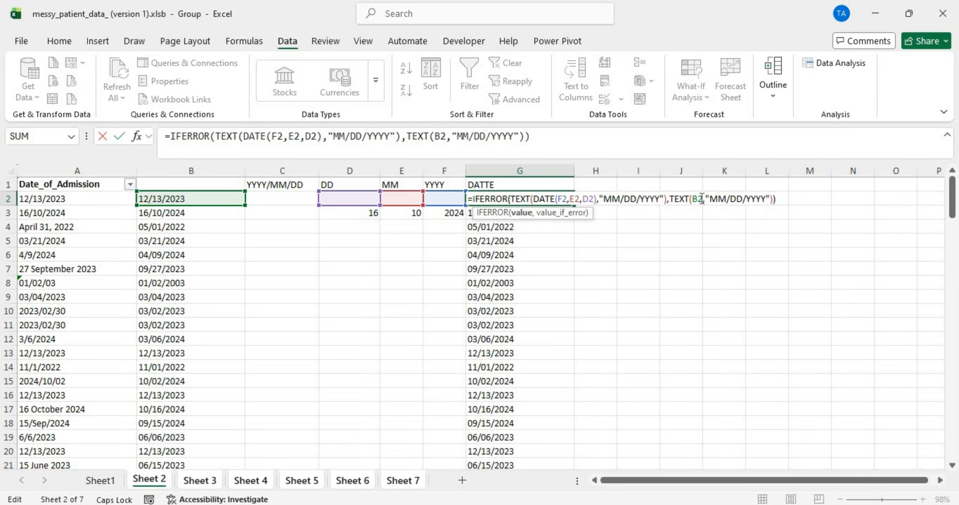
pyautogui.moveTo(666, 198); pyautogui.dragTo(800, 199)
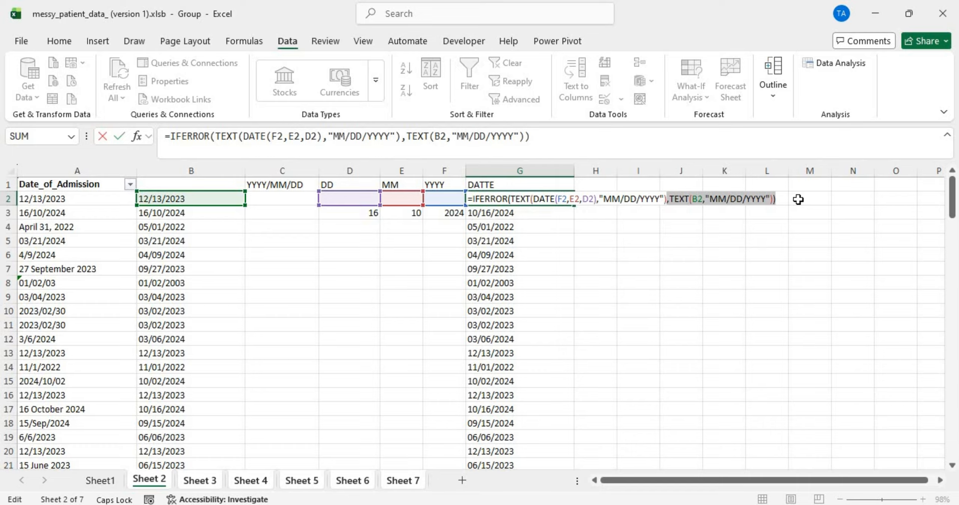
pyautogui.press('BackSpace')
pyautogui.write(',')
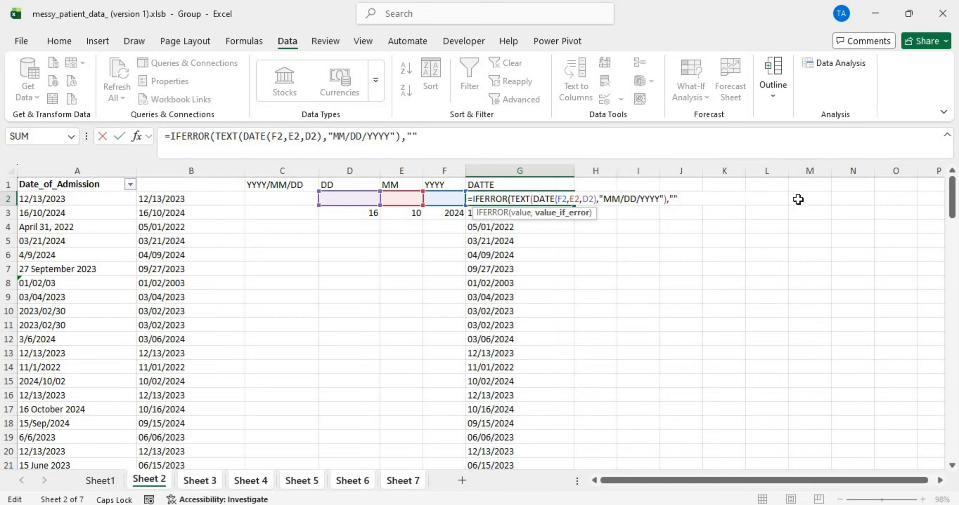
pyautogui.write('"")')
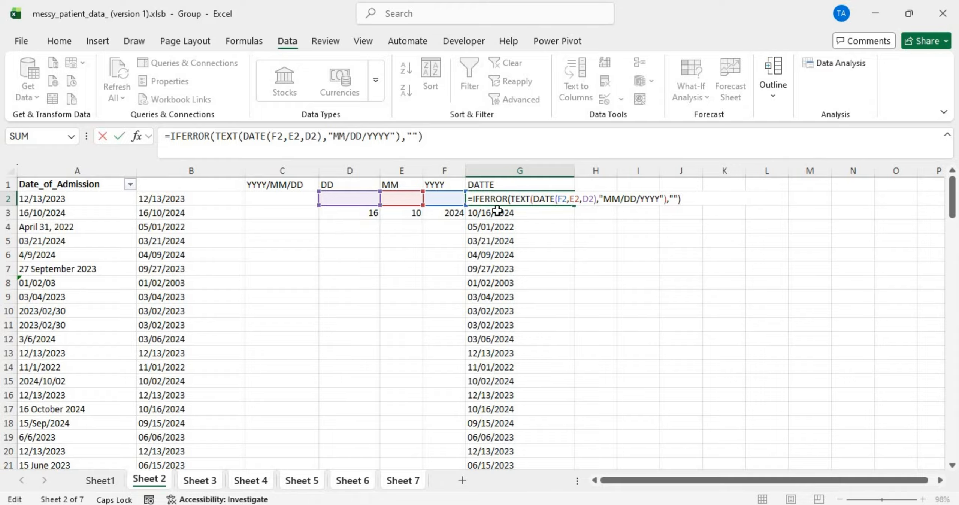
pyautogui.press('Return')
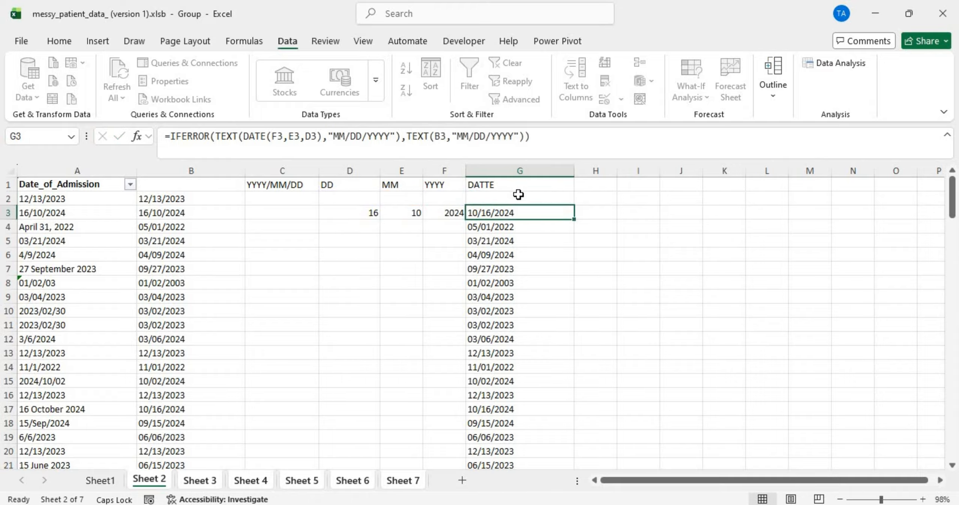
pyautogui.click(520, 198)
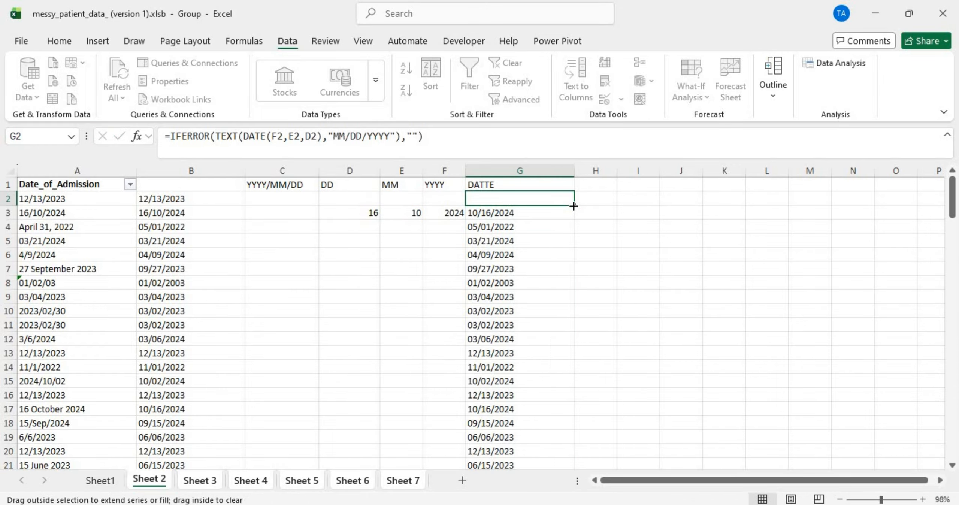
# Step: Fill G2's formula down column G, then paste column G back as plain values
pyautogui.doubleClick(573, 205)
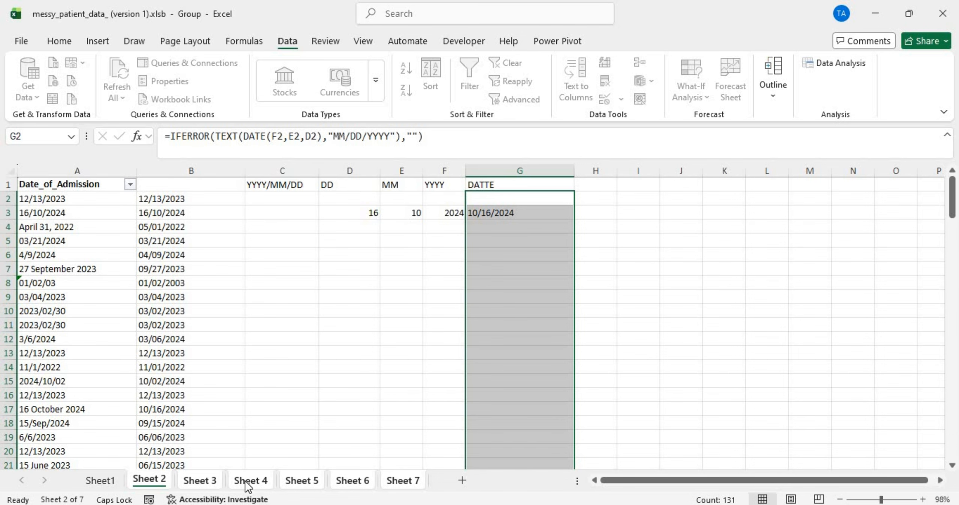
pyautogui.click(289, 474)
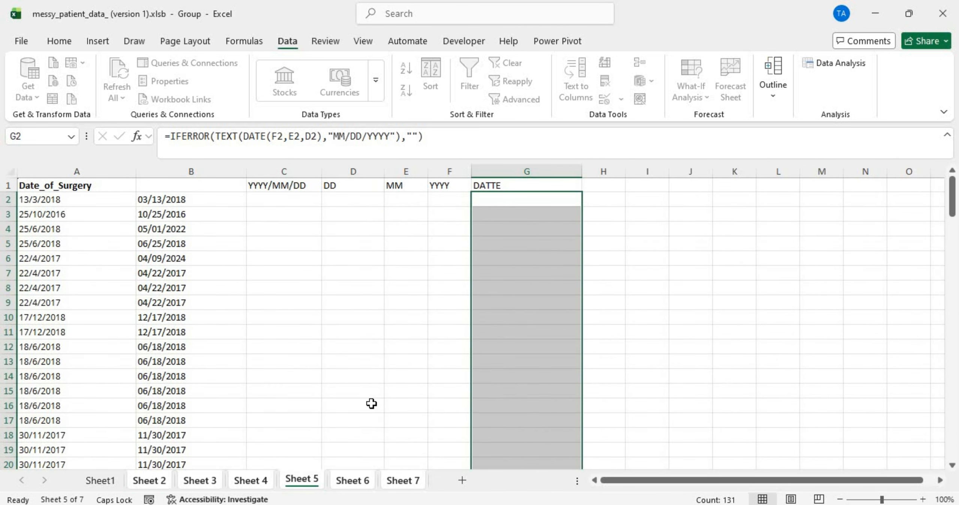
pyautogui.scroll(-20, 371, 404)
pyautogui.scroll(8, 371, 404)
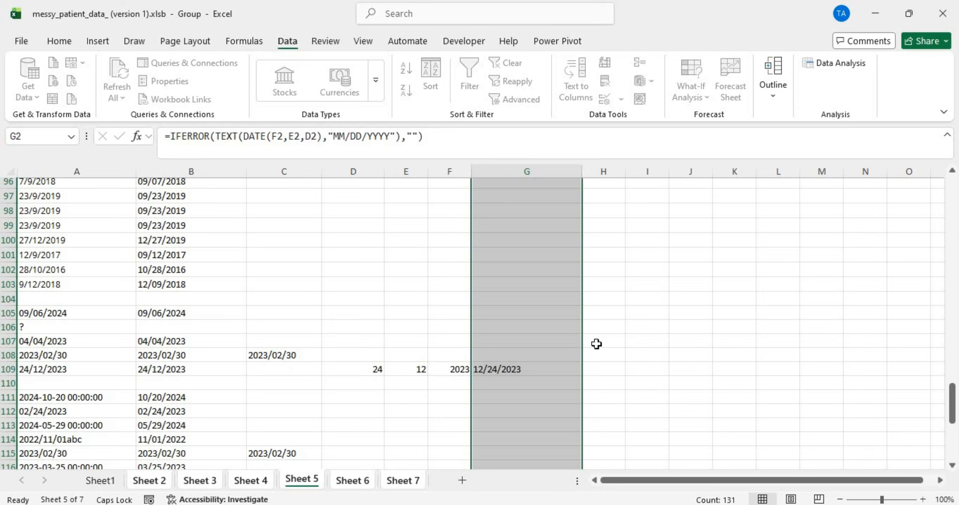
pyautogui.scroll(20, 522, 373)
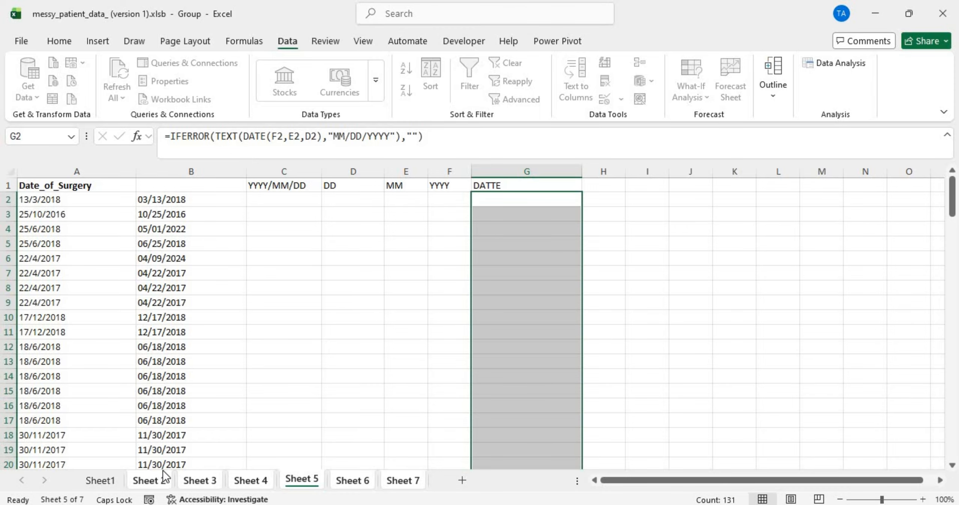
pyautogui.click(149, 479)
pyautogui.scroll(-1, 509, 284)
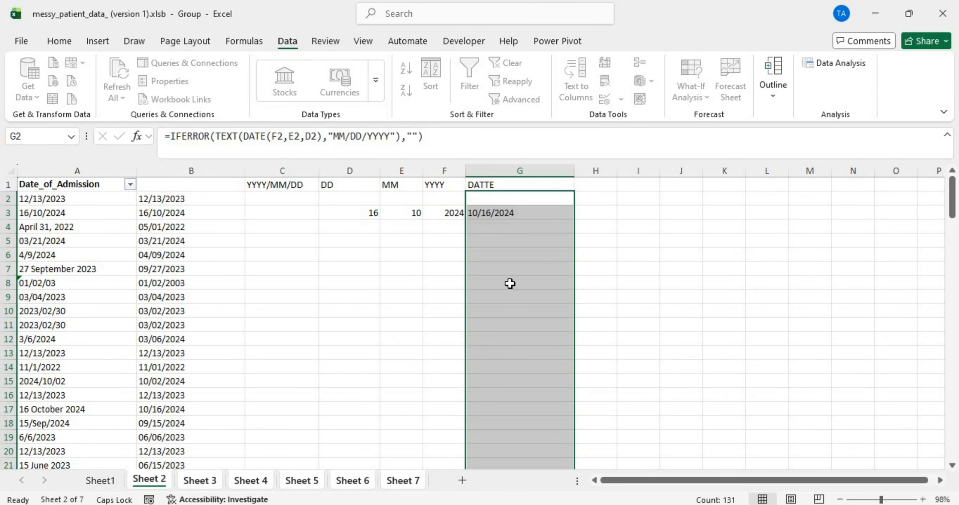
pyautogui.hotkey('ctrl', 'c')
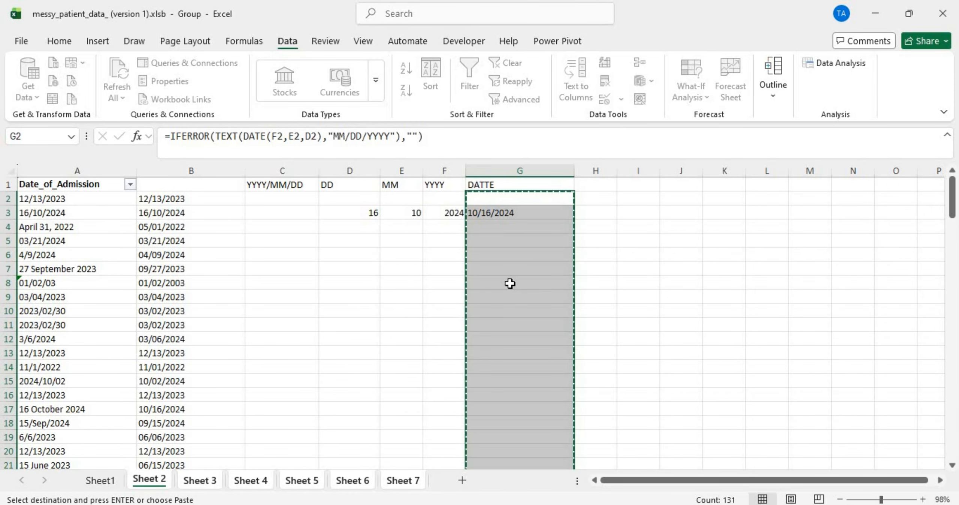
pyautogui.click(521, 202)
pyautogui.rightClick(519, 200)
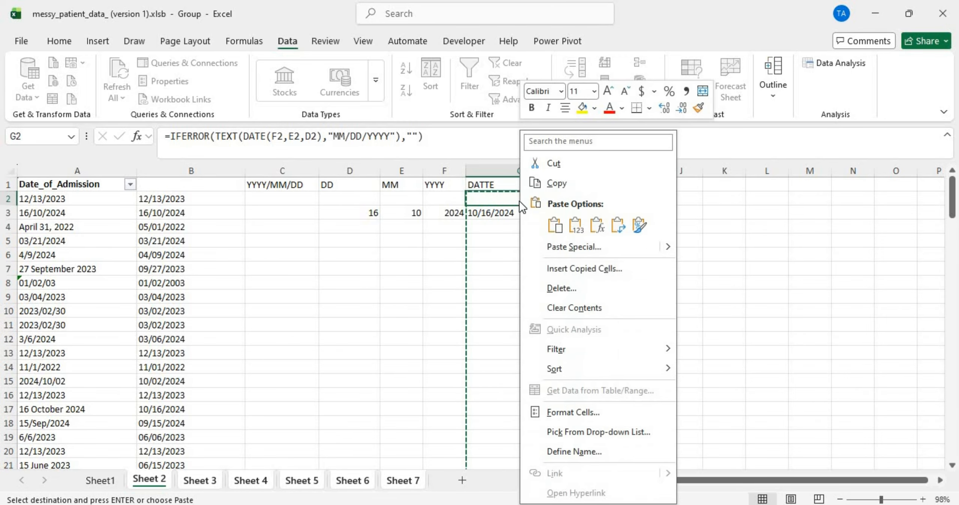
pyautogui.click(569, 226)
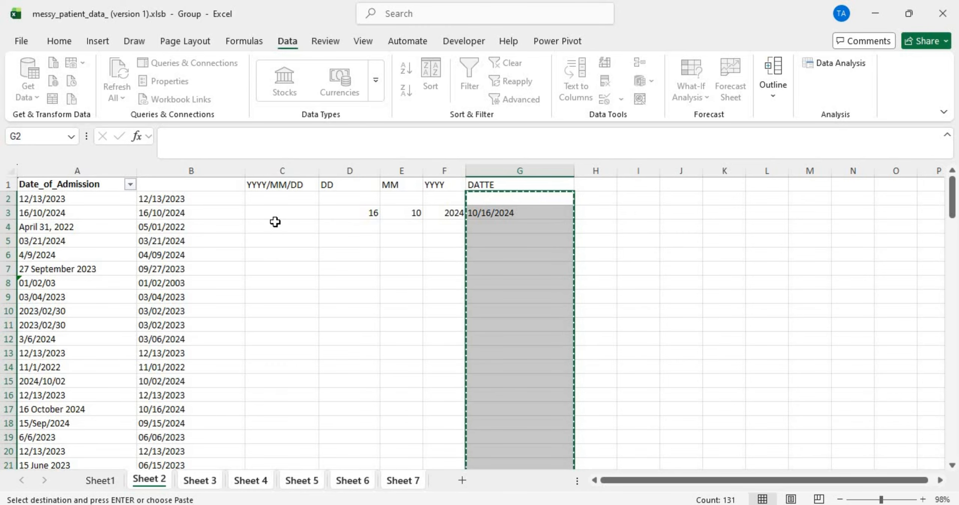
# Step: Clear the DD, MM and YYYY helper columns D to F
pyautogui.click(350, 170)
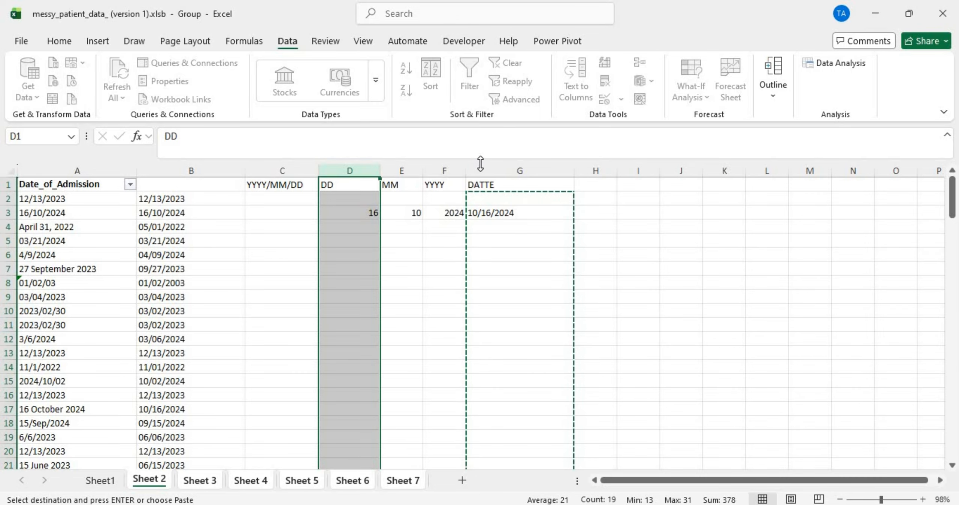
pyautogui.keyDown('shift'); pyautogui.click(446, 171); pyautogui.keyUp('shift')
pyautogui.rightClick(447, 170)
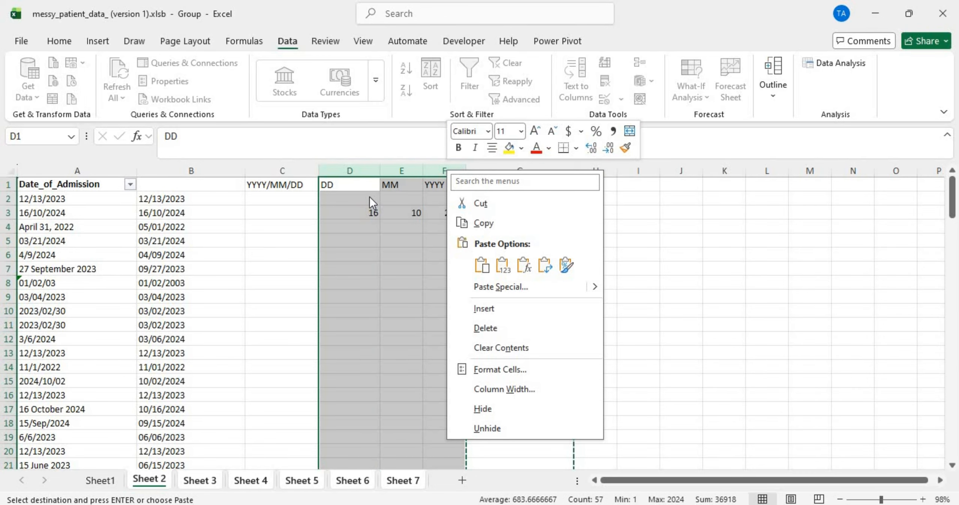
pyautogui.press('Escape')
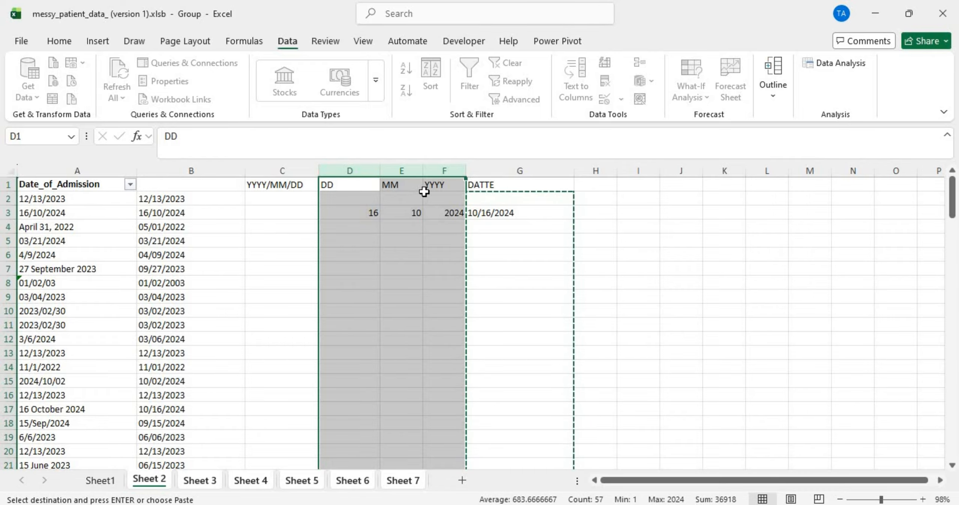
pyautogui.press('Delete')
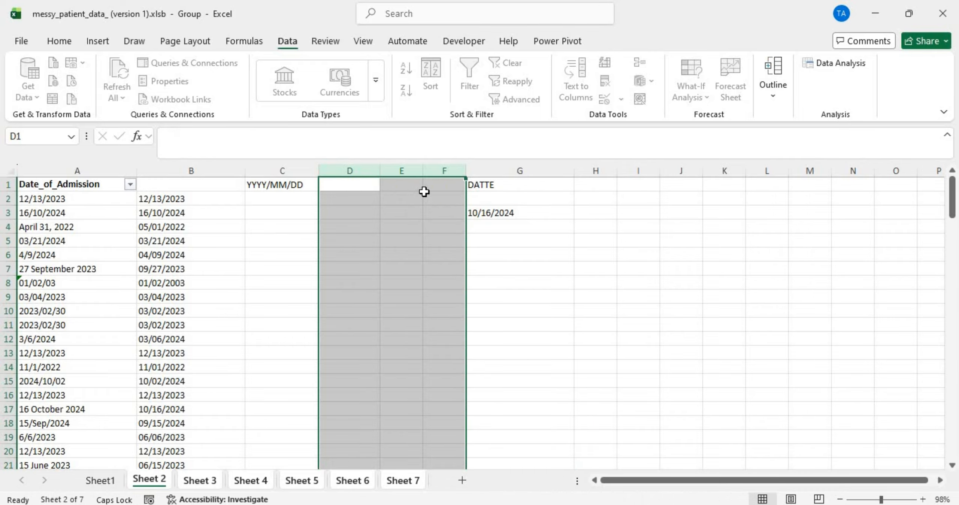
pyautogui.click(288, 186)
pyautogui.click(283, 170)
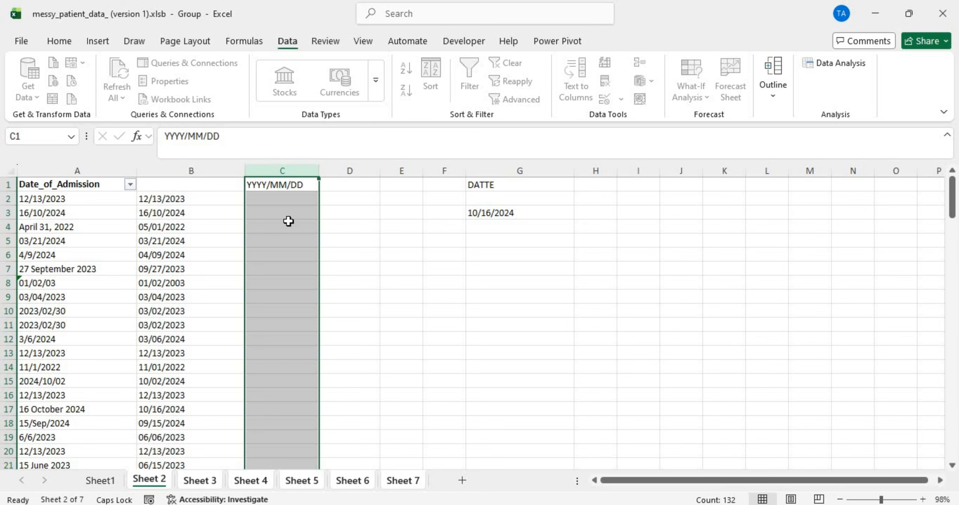
# Step: Check Sheet 3, then select Sheet 2's tab alone to ungroup the date sheets
pyautogui.scroll(-20, 287, 265)
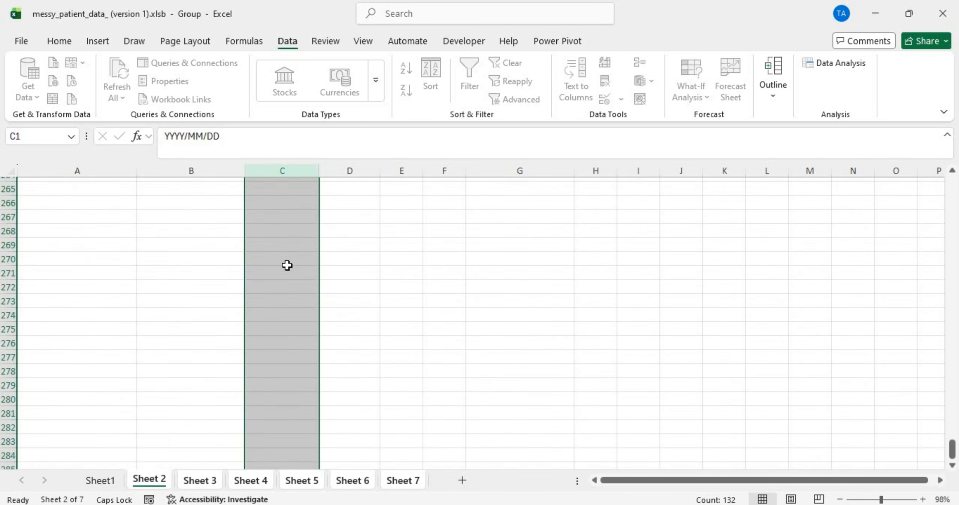
pyautogui.scroll(20, 287, 265)
pyautogui.scroll(2, 287, 265)
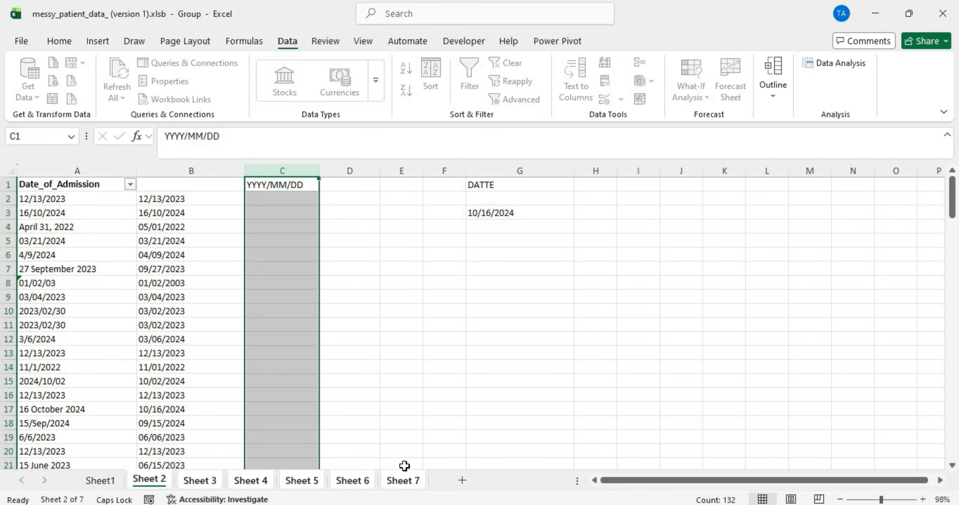
pyautogui.click(197, 480)
pyautogui.scroll(-20, 346, 359)
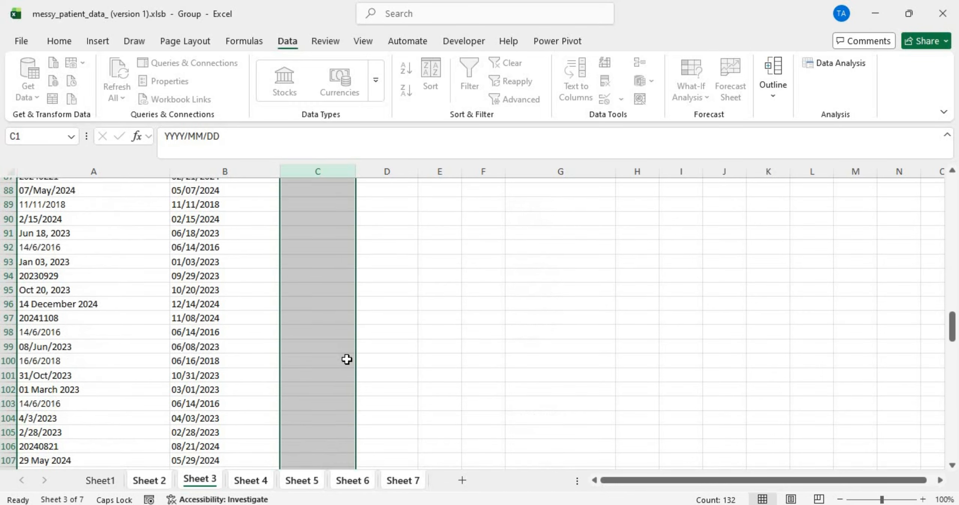
pyautogui.scroll(17, 346, 359)
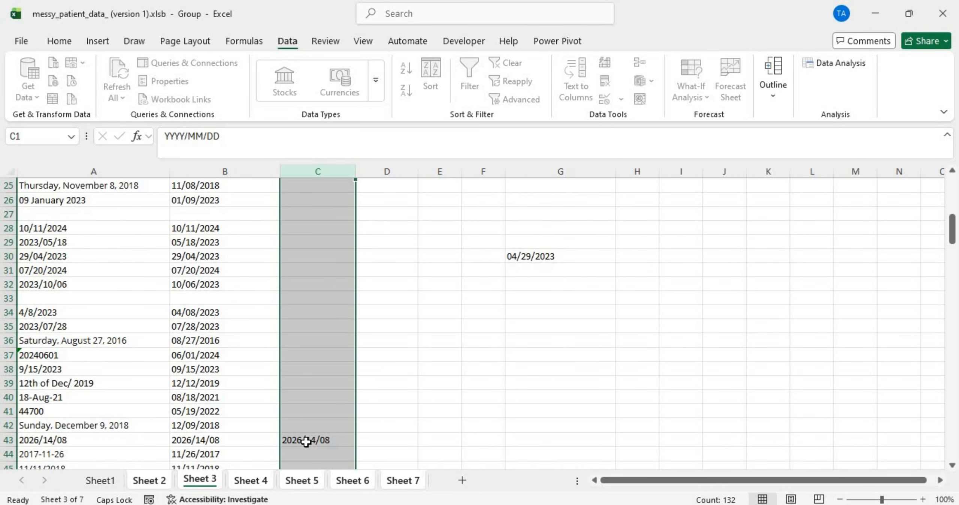
pyautogui.scroll(8, 306, 441)
pyautogui.click(142, 483)
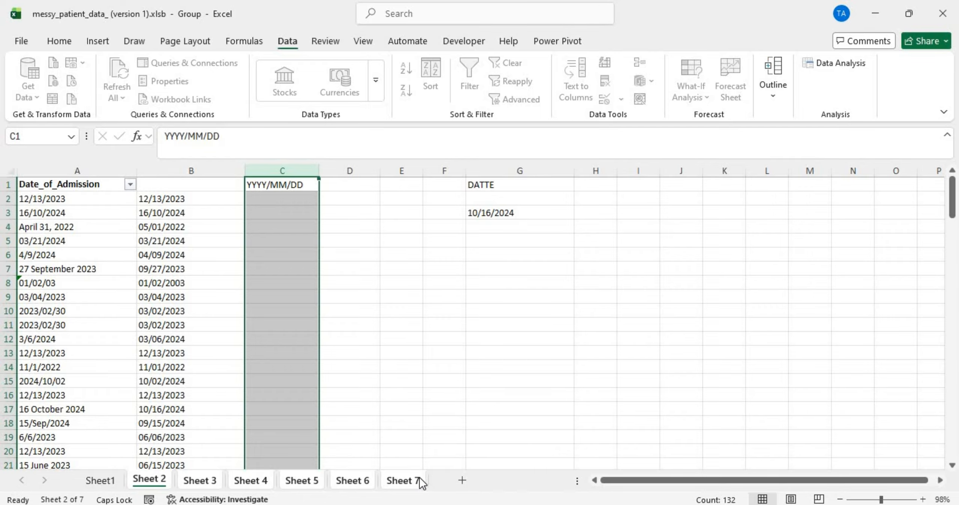
pyautogui.click(140, 482)
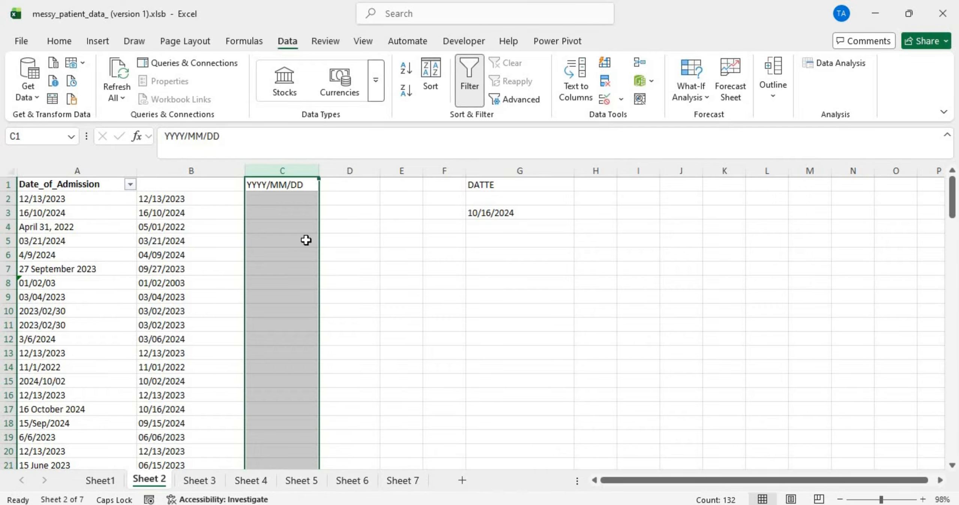
# Step: Split the YYYY/MM/DD header in column C on Sheets 2 and 3 using Text to Columns with /
pyautogui.click(575, 72)
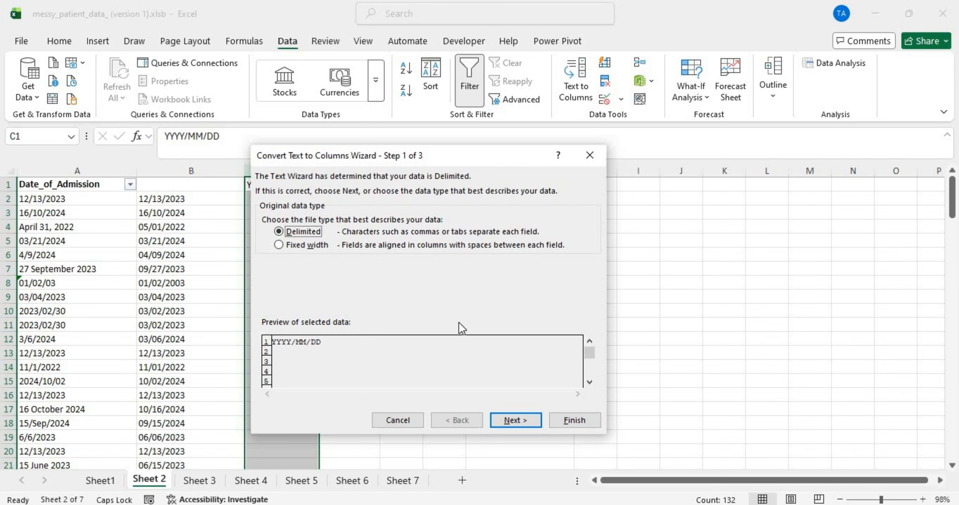
pyautogui.click(581, 416)
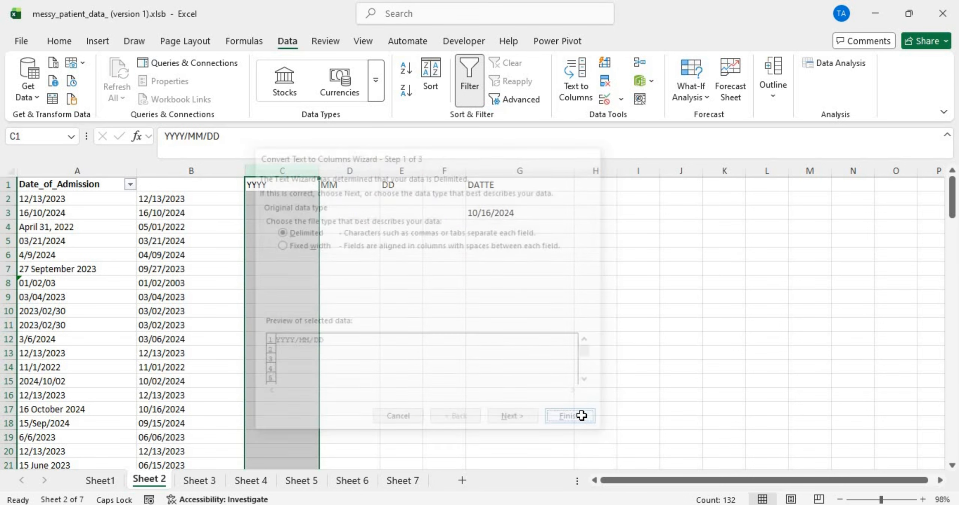
pyautogui.click(203, 479)
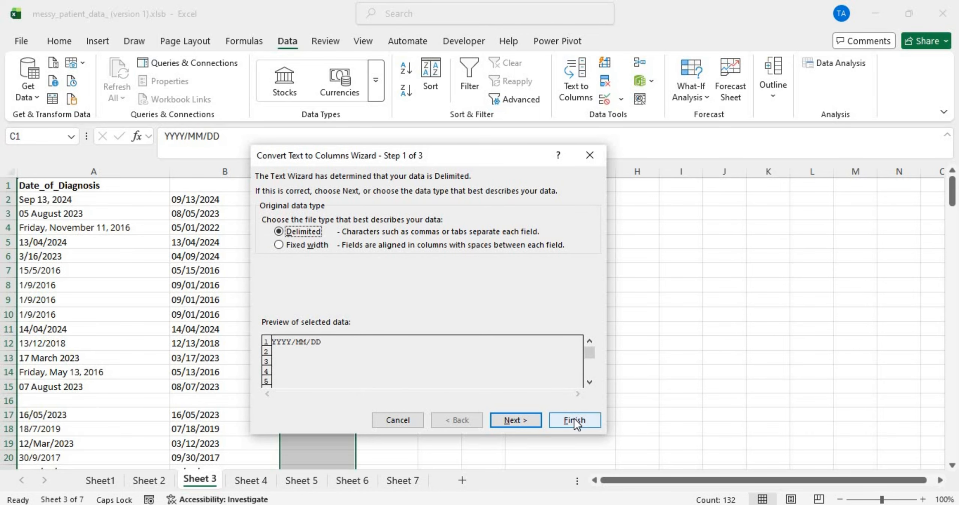
pyautogui.click(524, 417)
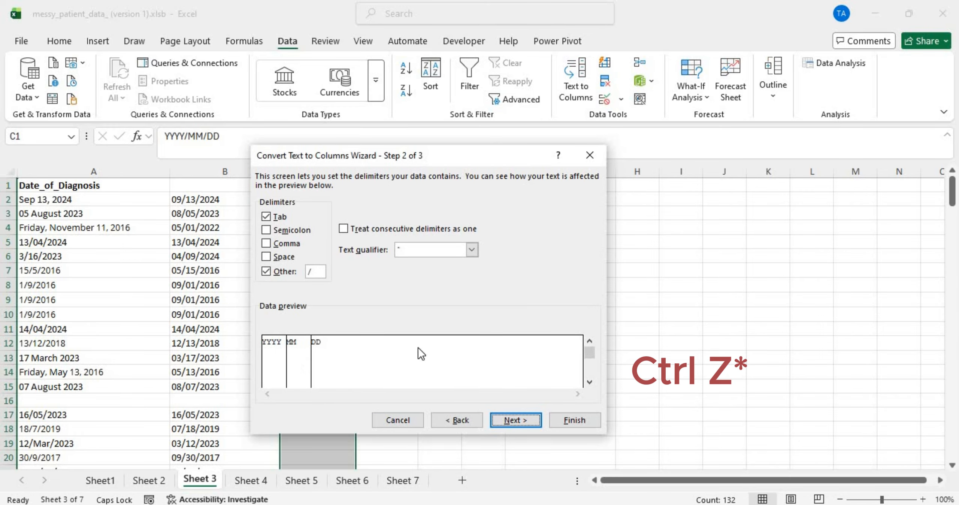
pyautogui.click(572, 421)
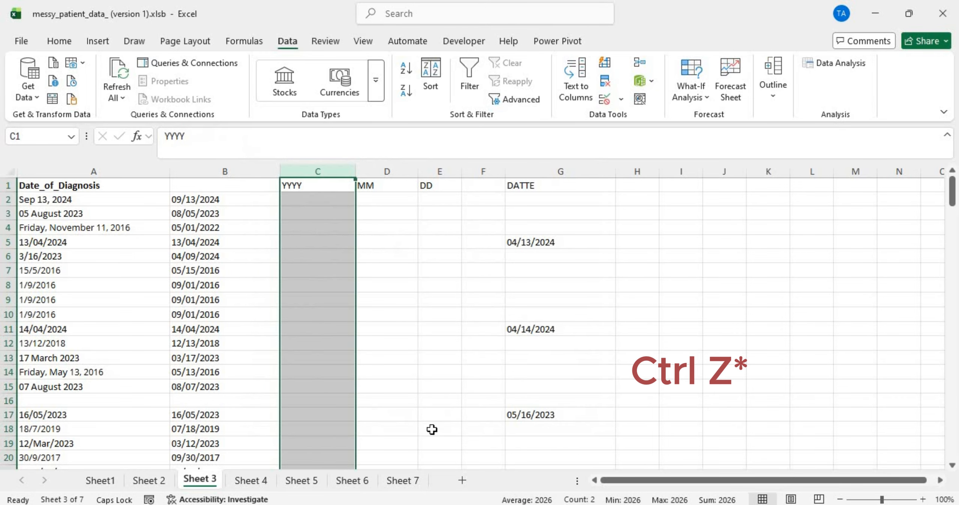
# Step: Split Sheet 4's YYYY/MM/DD header into YYYY, MM and DD the same way
pyautogui.click(251, 480)
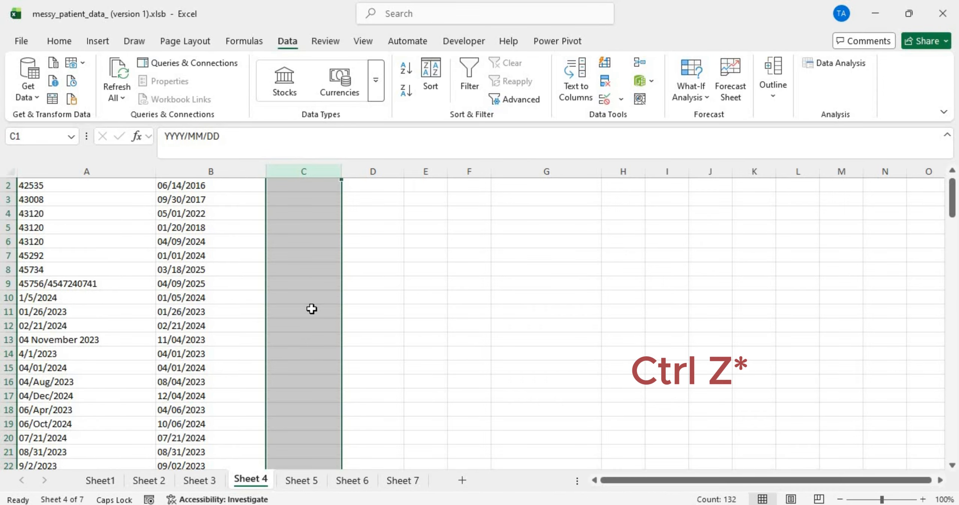
pyautogui.scroll(-1, 312, 308)
pyautogui.scroll(1, 312, 309)
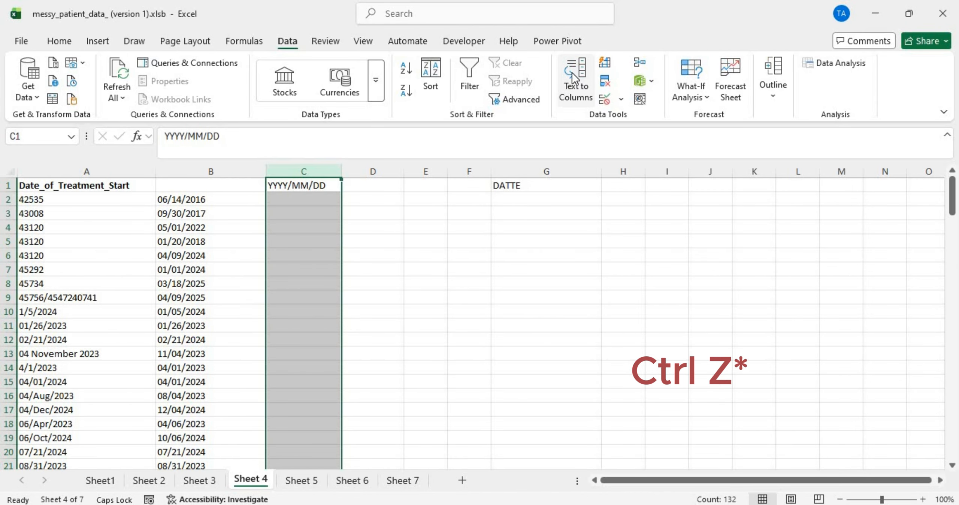
pyautogui.click(574, 92)
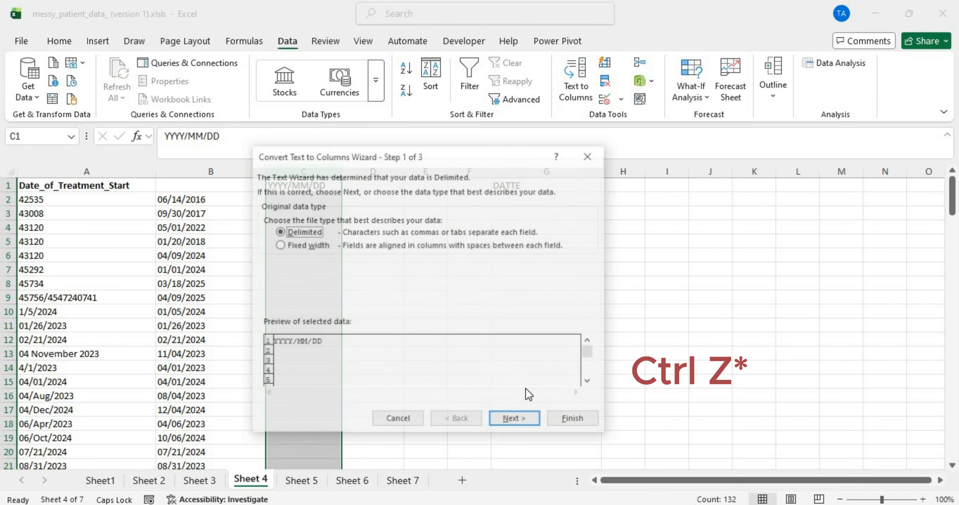
pyautogui.click(575, 421)
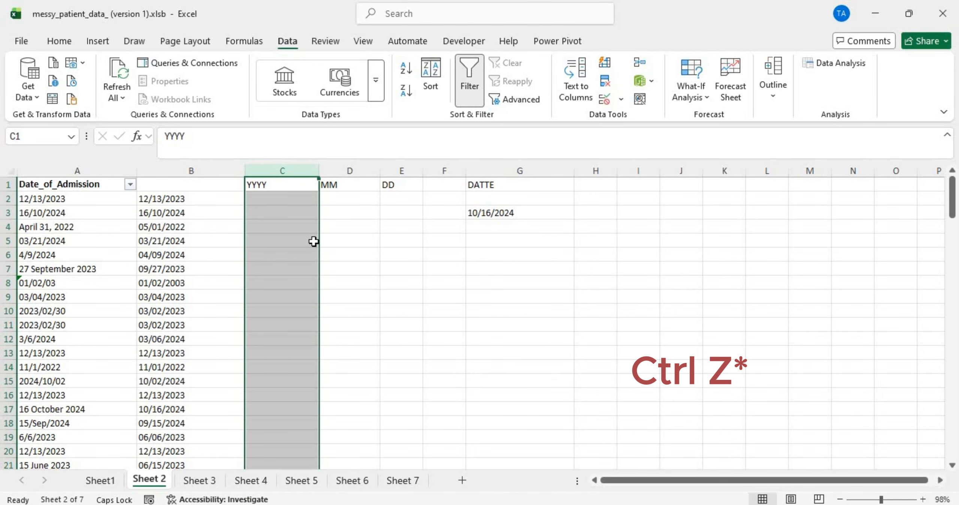
pyautogui.click(287, 199)
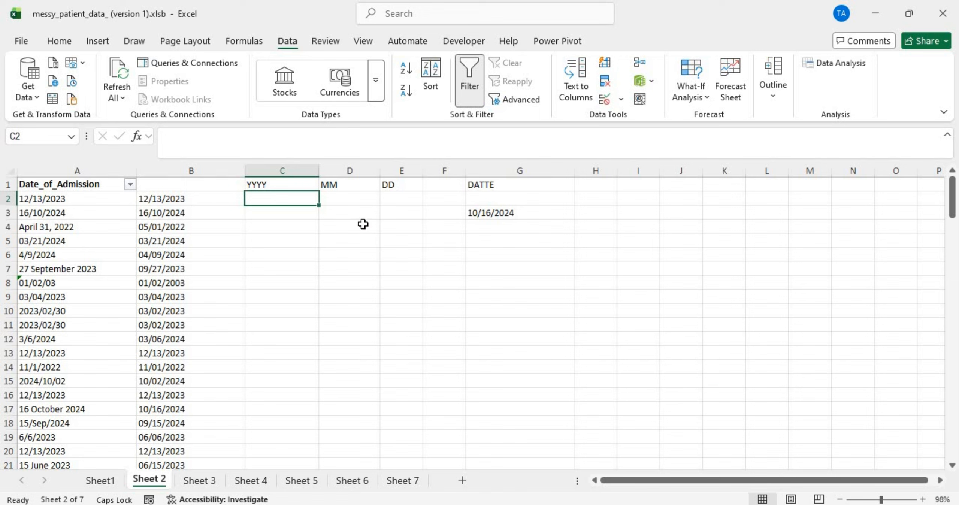
# Step: Group Sheets 2 through 7 and enter the header DATE 2 in F1
pyautogui.click(436, 198)
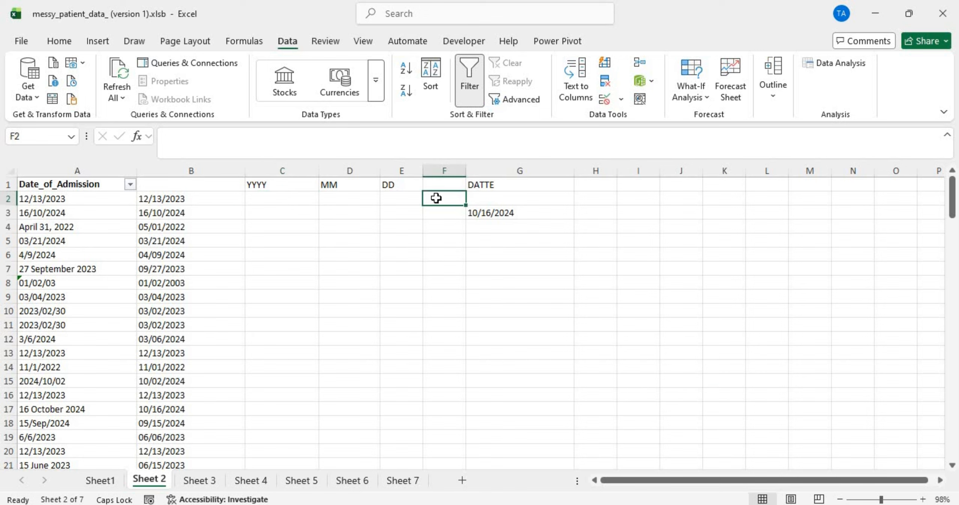
pyautogui.keyDown('shift'); pyautogui.click(401, 486); pyautogui.keyUp('shift')
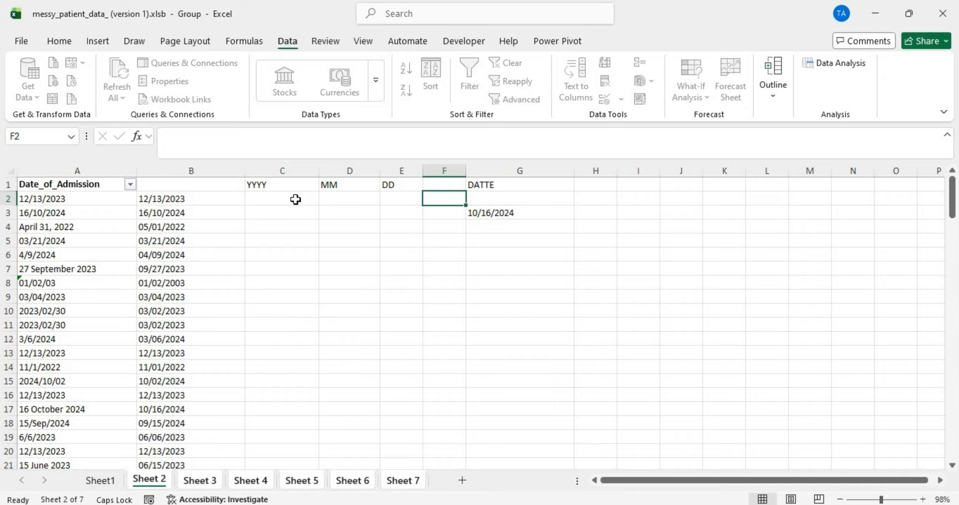
pyautogui.click(434, 186)
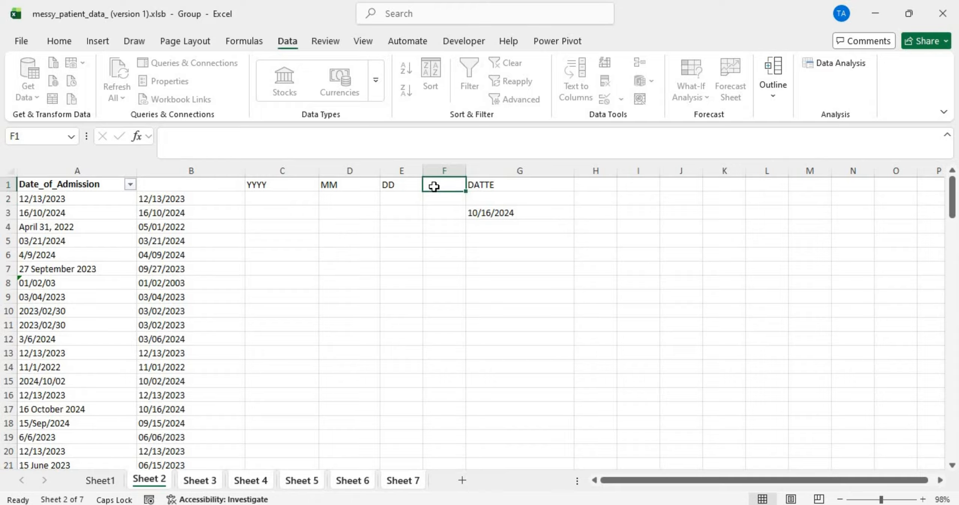
pyautogui.write('DATE')
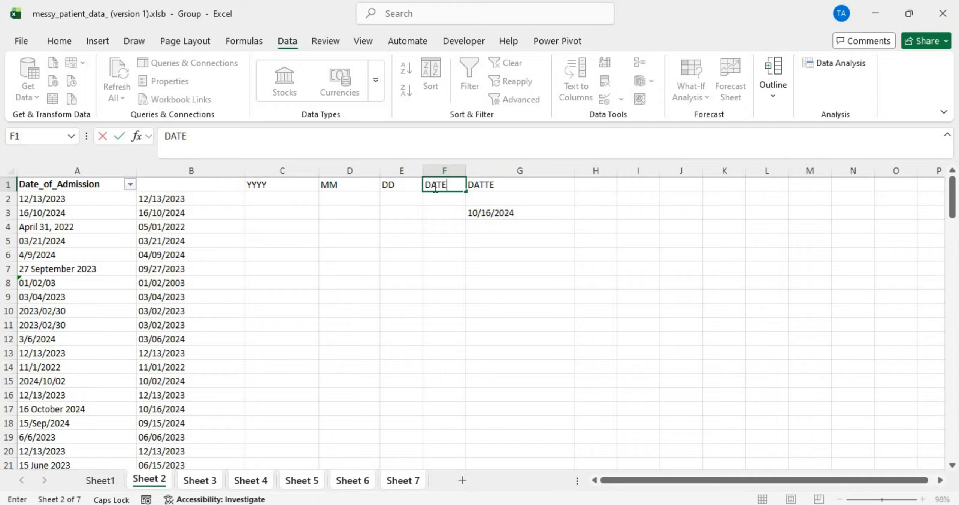
pyautogui.write(' 2')
pyautogui.press('Return')
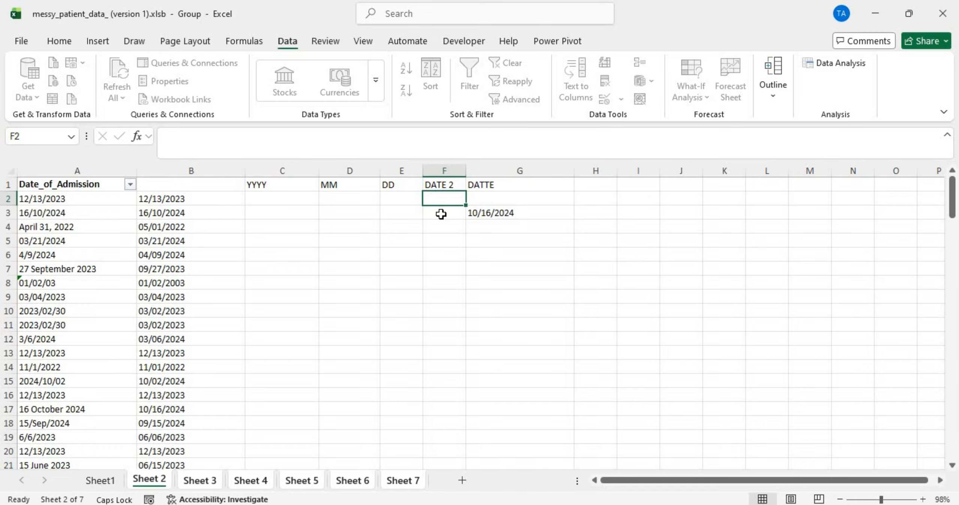
# Step: Build =DATE(C2,D2,E2) in F2 from the year, month and day columns
pyautogui.write('=DAT')
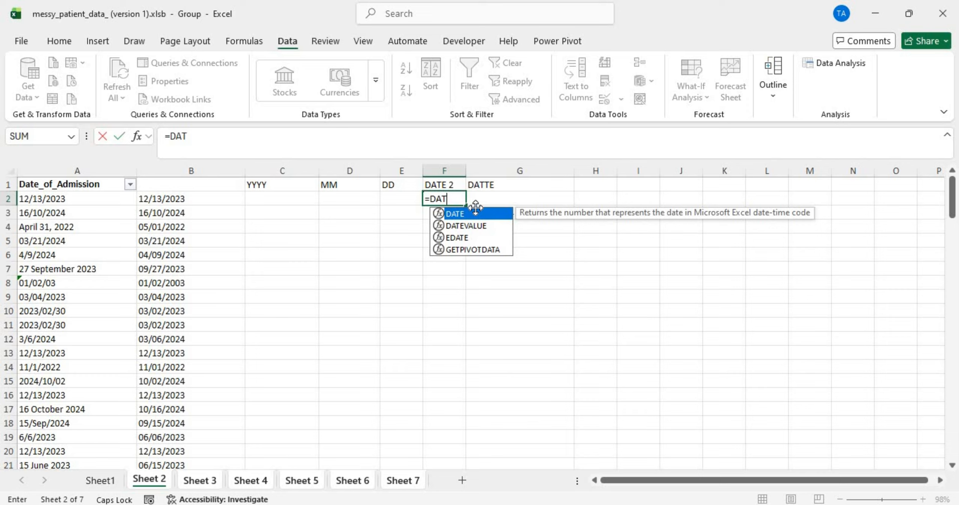
pyautogui.doubleClick(475, 211)
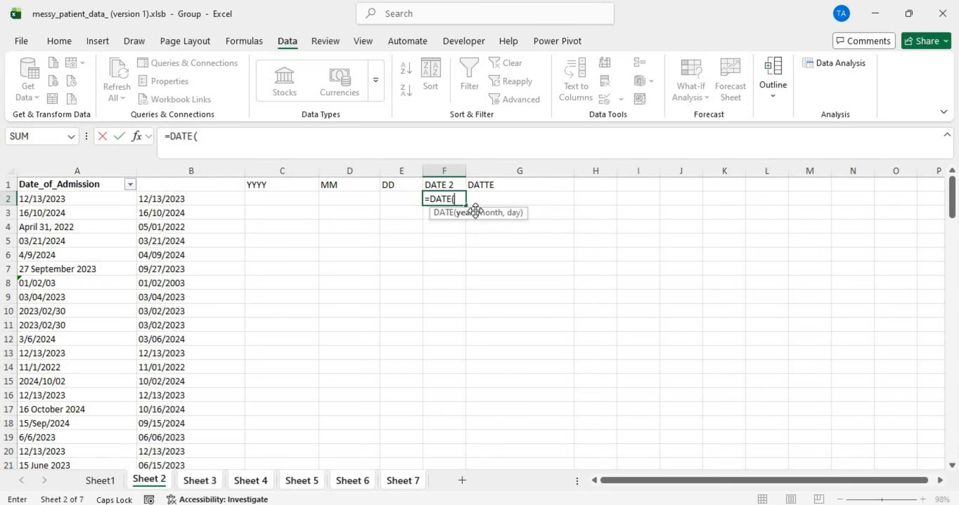
pyautogui.click(292, 202)
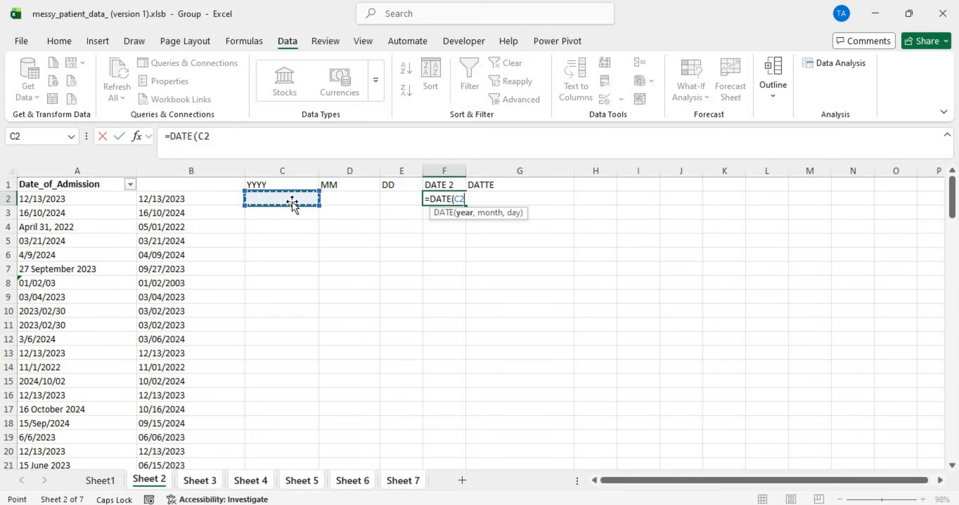
pyautogui.write(',')
pyautogui.click(327, 197)
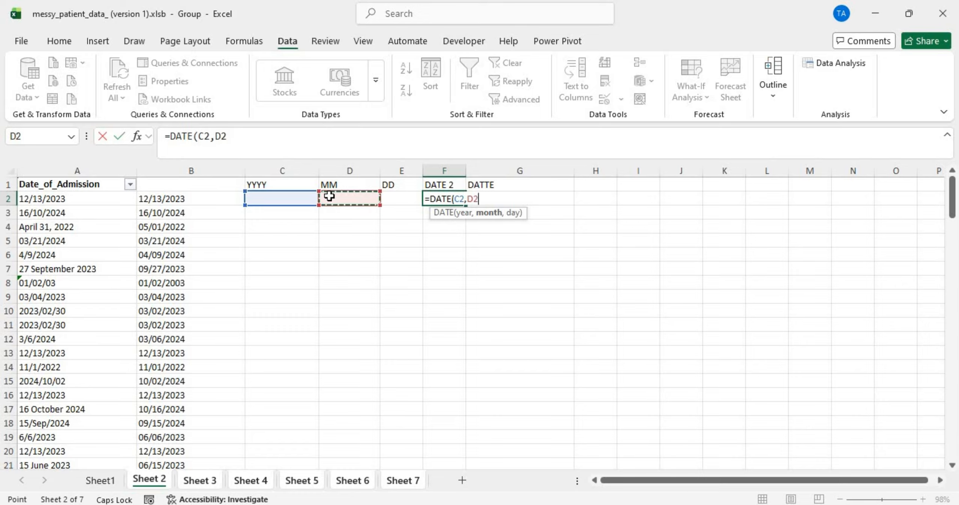
pyautogui.write(',')
pyautogui.click(393, 199)
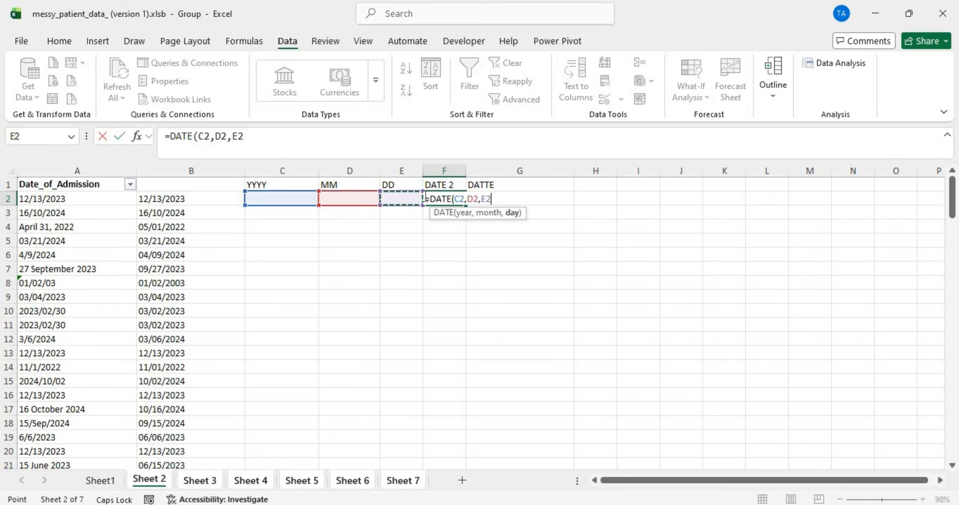
pyautogui.click(431, 199)
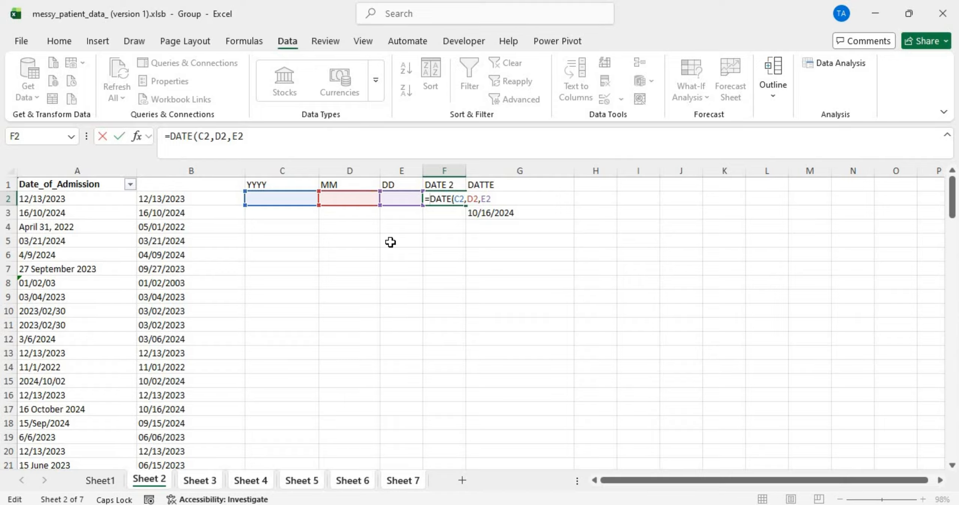
pyautogui.click(499, 203)
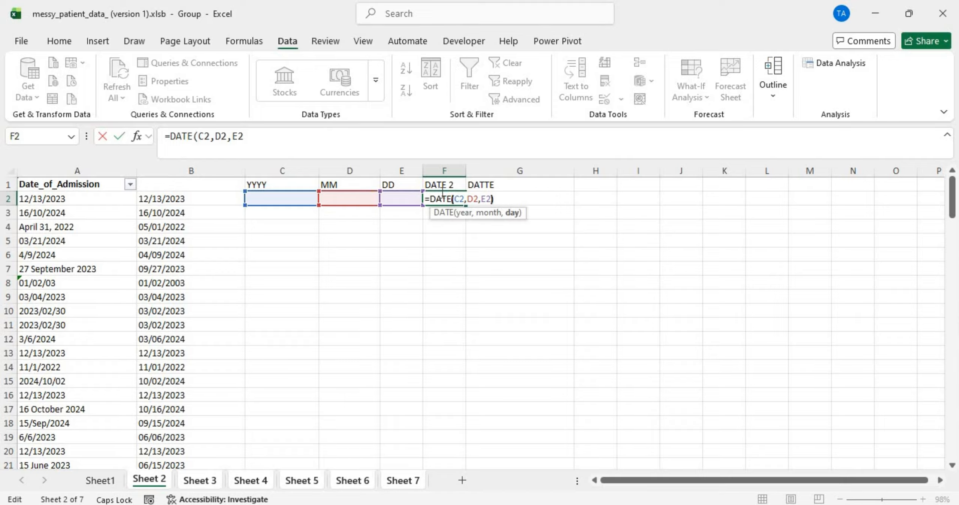
pyautogui.write(')')
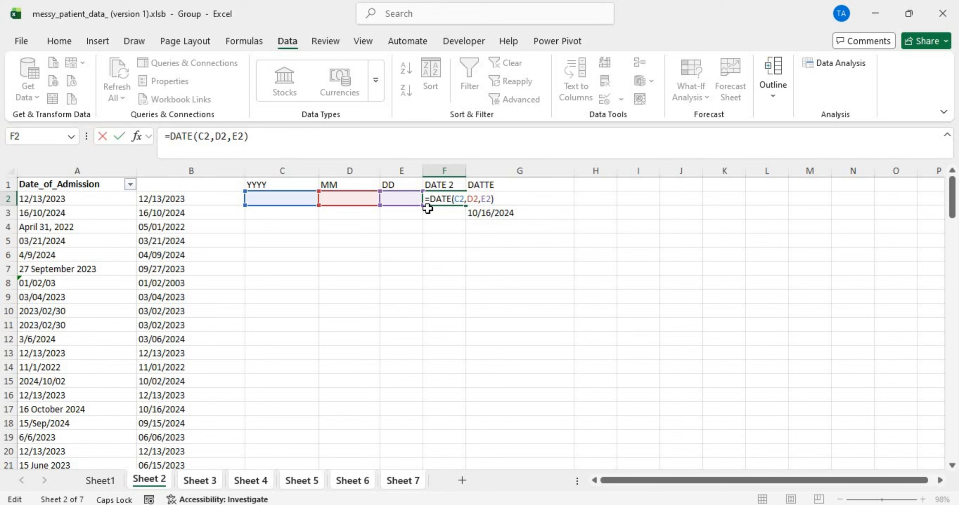
# Step: Wrap the F2 formula as =IFERROR(DATE(C2,D2,E2),"") with a blank fallback
pyautogui.click(428, 205)
pyautogui.write('IFER')
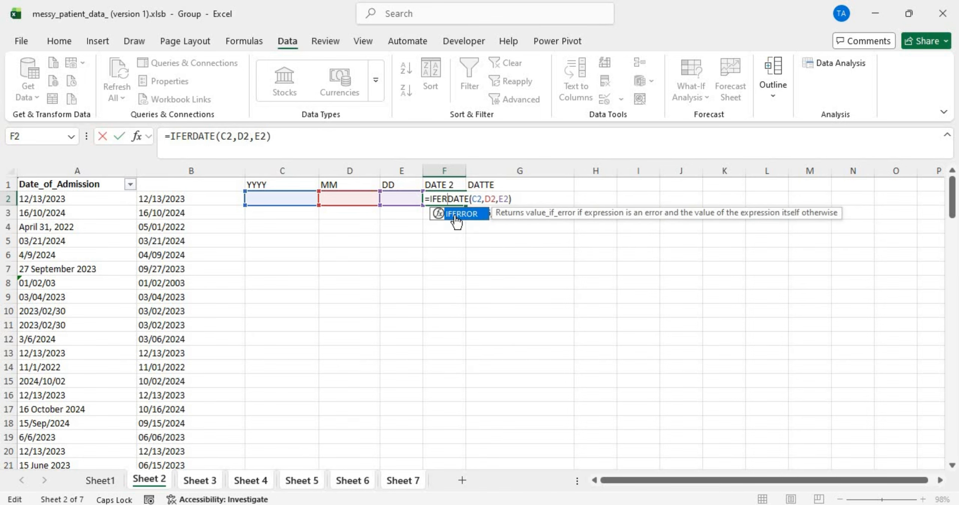
pyautogui.doubleClick(454, 214)
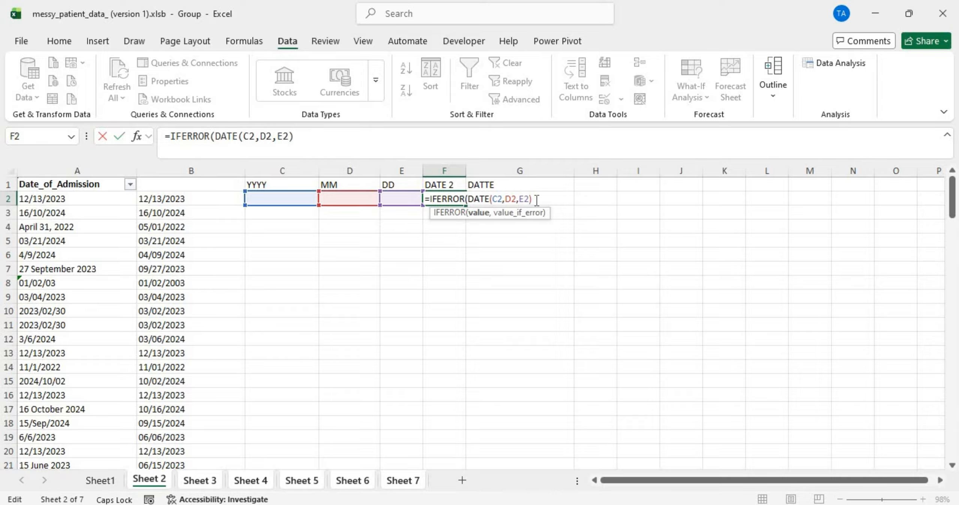
pyautogui.click(536, 201)
pyautogui.write(',""')
pyautogui.press('Return')
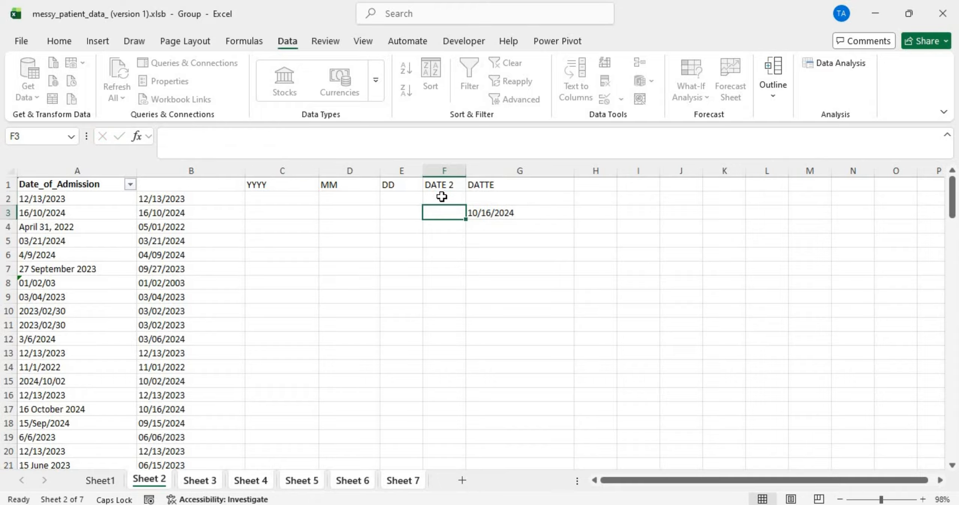
pyautogui.click(441, 197)
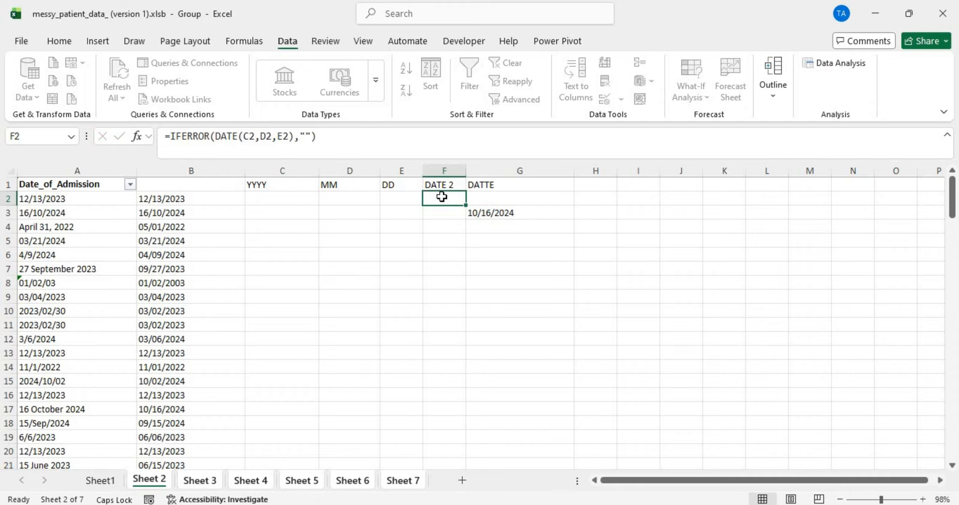
# Step: Fill the formula down column F to row 131, widen it, and review Sheet 3's serial numbers
pyautogui.doubleClick(469, 205)
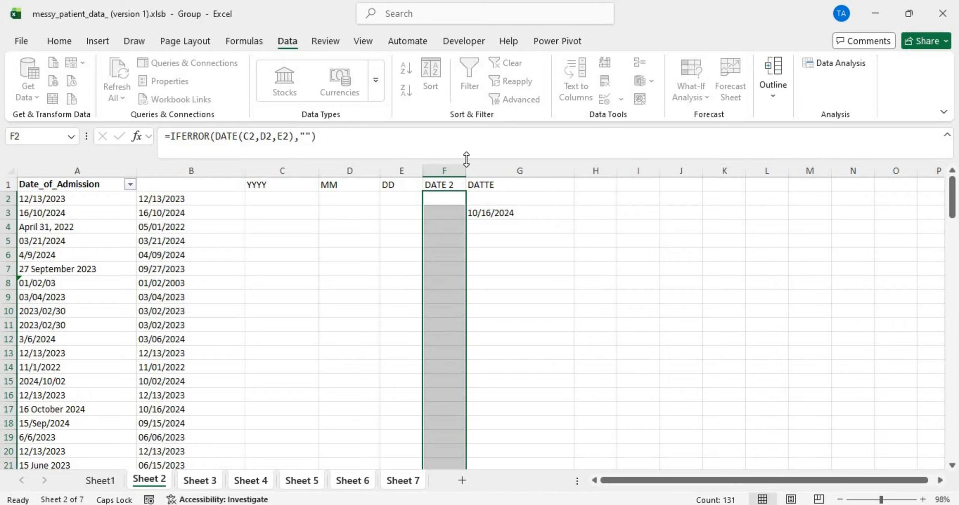
pyautogui.moveTo(465, 171); pyautogui.dragTo(502, 172)
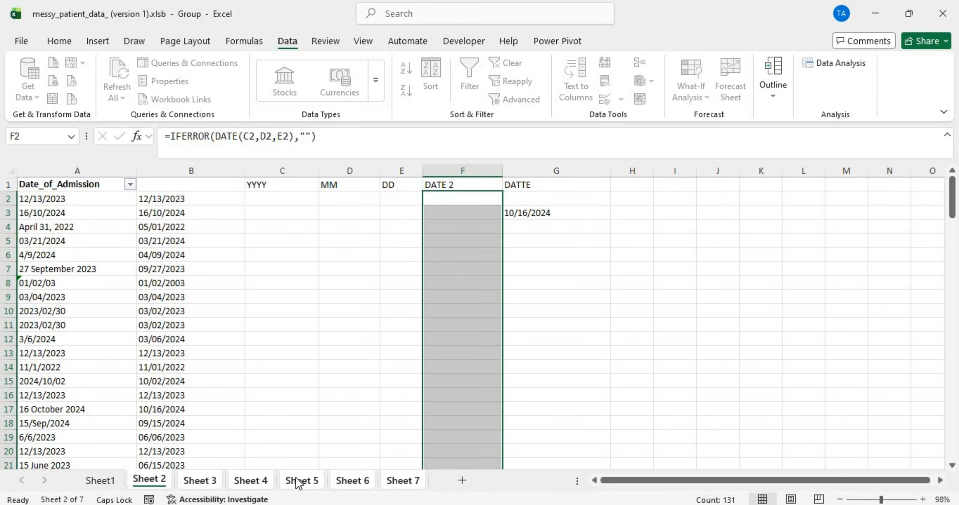
pyautogui.click(210, 482)
pyautogui.scroll(-20, 354, 348)
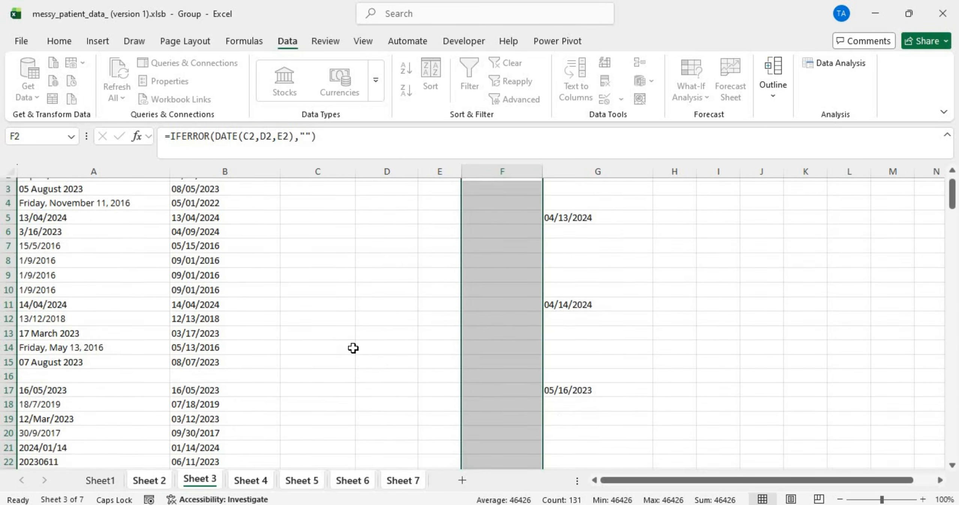
pyautogui.scroll(15, 353, 348)
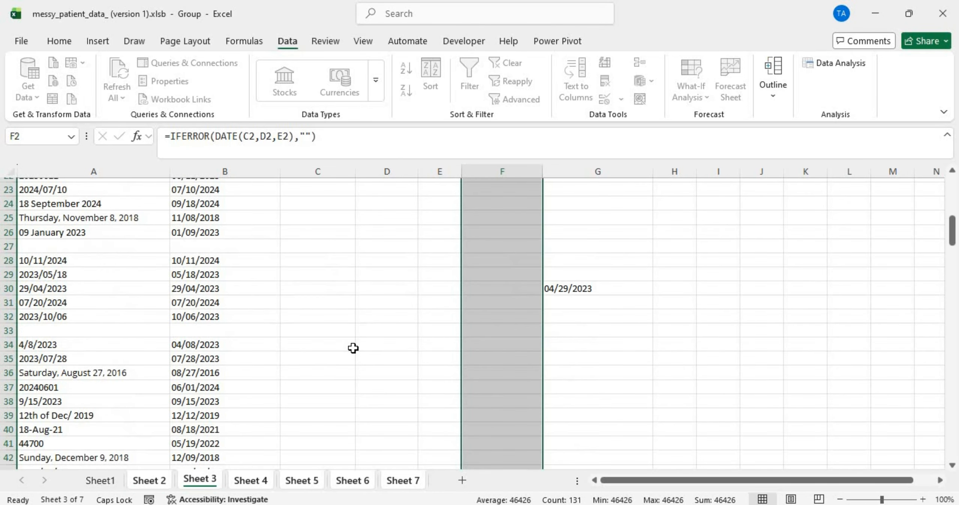
pyautogui.scroll(-5, 353, 348)
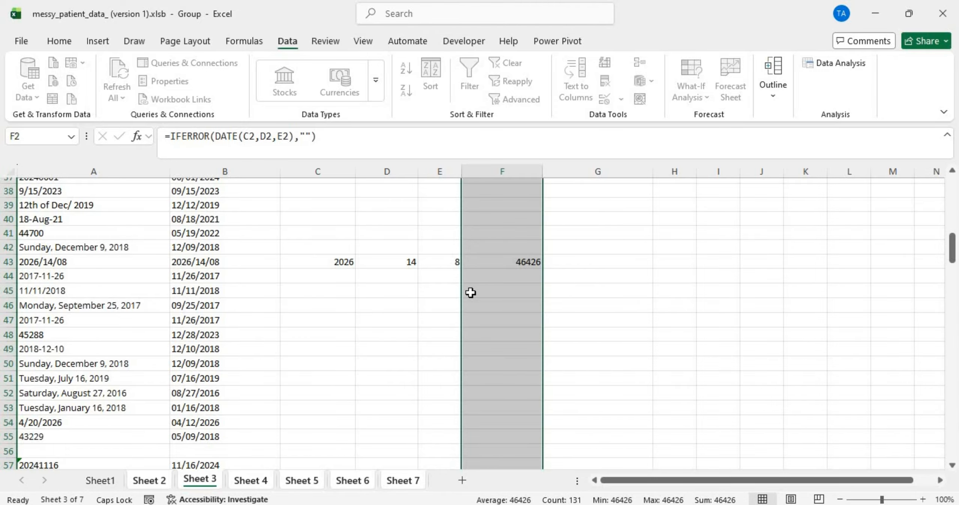
pyautogui.scroll(12, 471, 293)
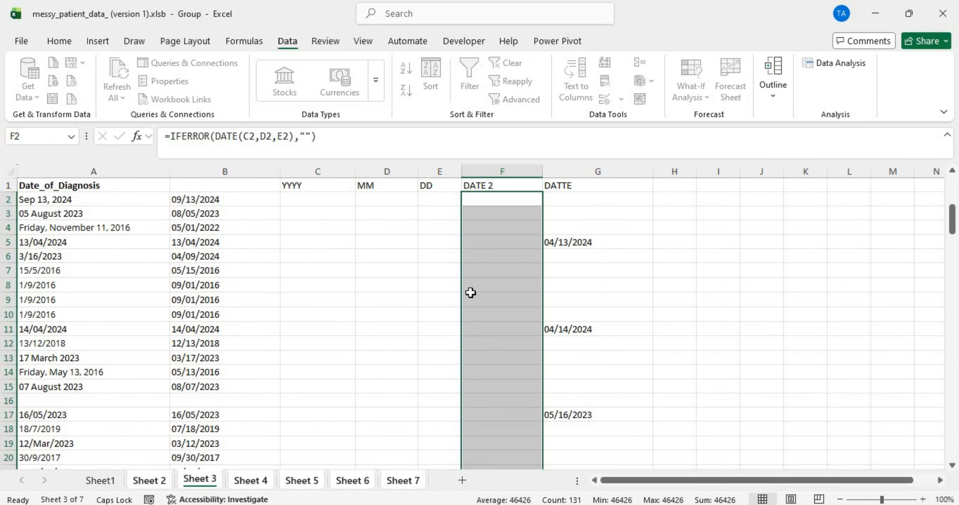
pyautogui.click(138, 484)
# Step: Change F2 to =IFERROR(TEXT(DATE(C2,D2,E2),"MM/DD/YYYY"),"") so dates show as MM/DD/YYYY text
pyautogui.doubleClick(454, 200)
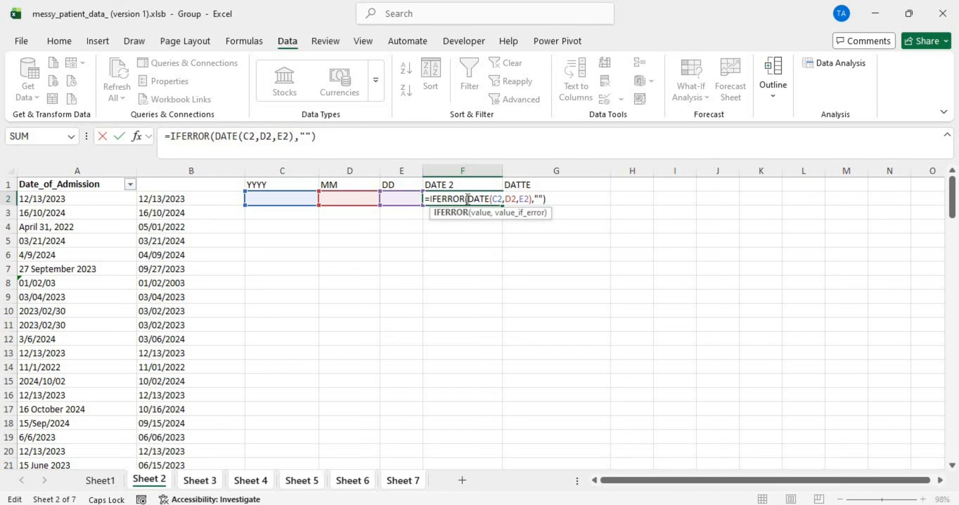
pyautogui.click(468, 199)
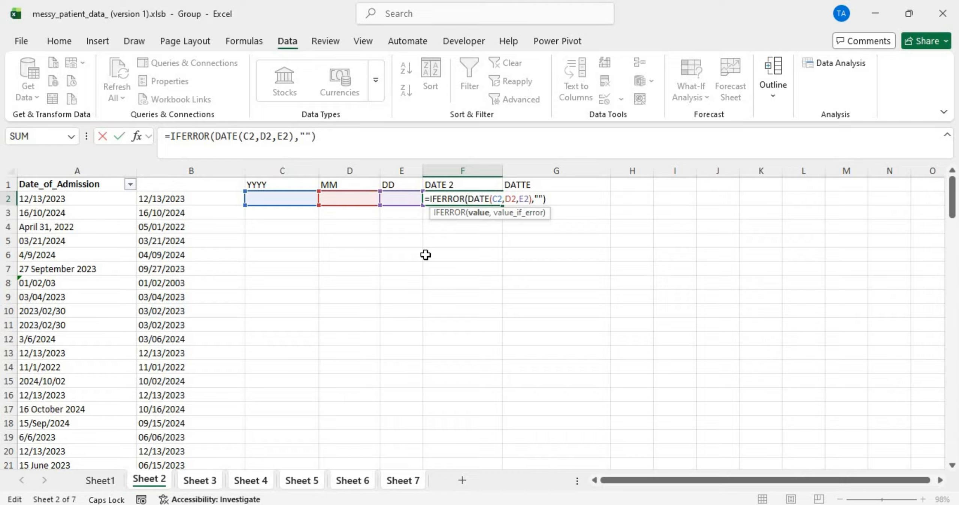
pyautogui.write('TEXT')
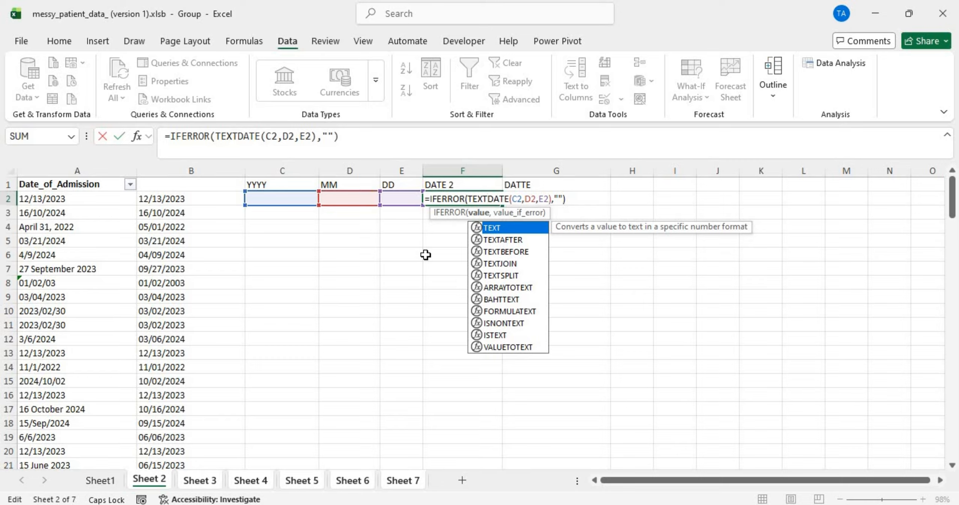
pyautogui.write('(')
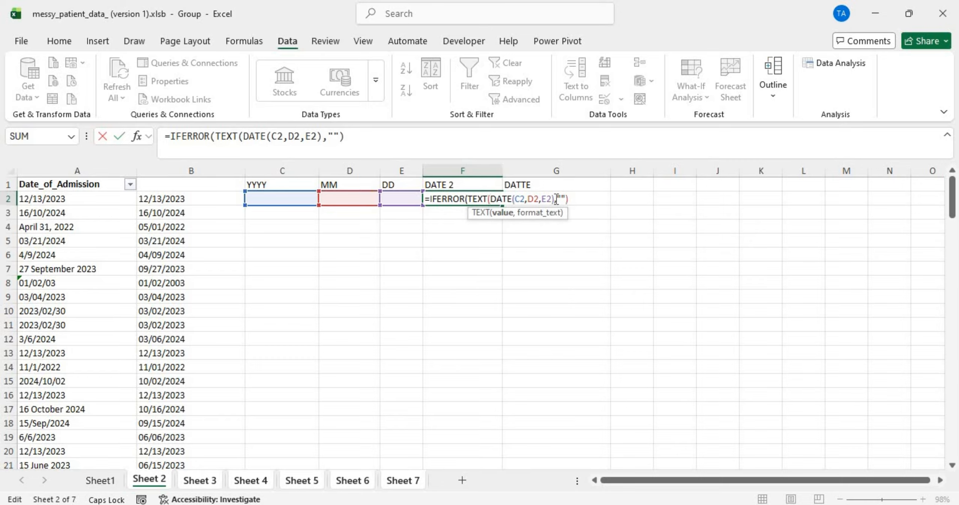
pyautogui.click(558, 200)
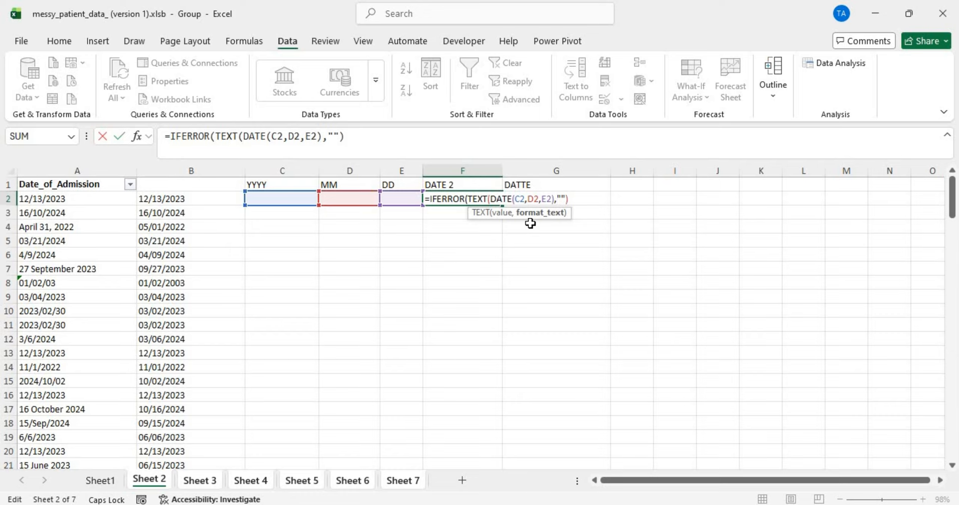
pyautogui.write('"MM/')
pyautogui.write('DD/Y')
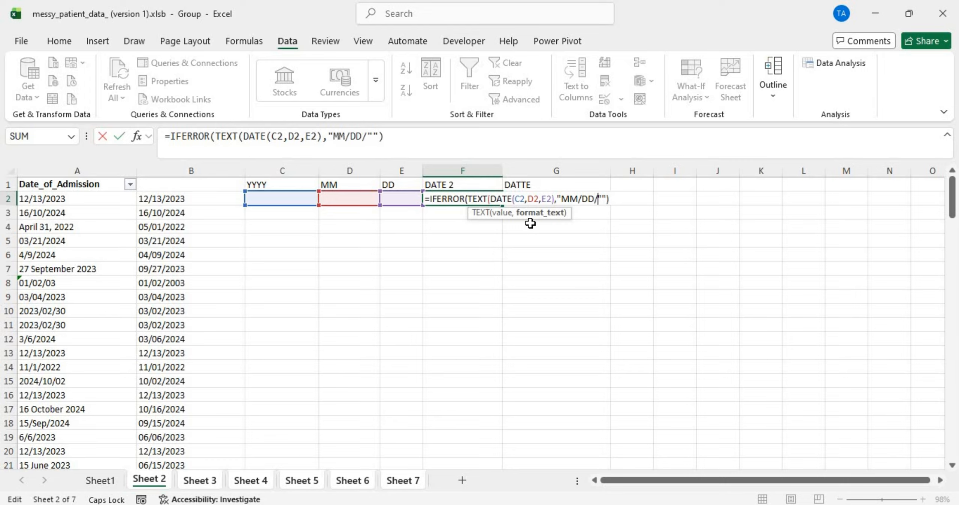
pyautogui.write('YYY",')
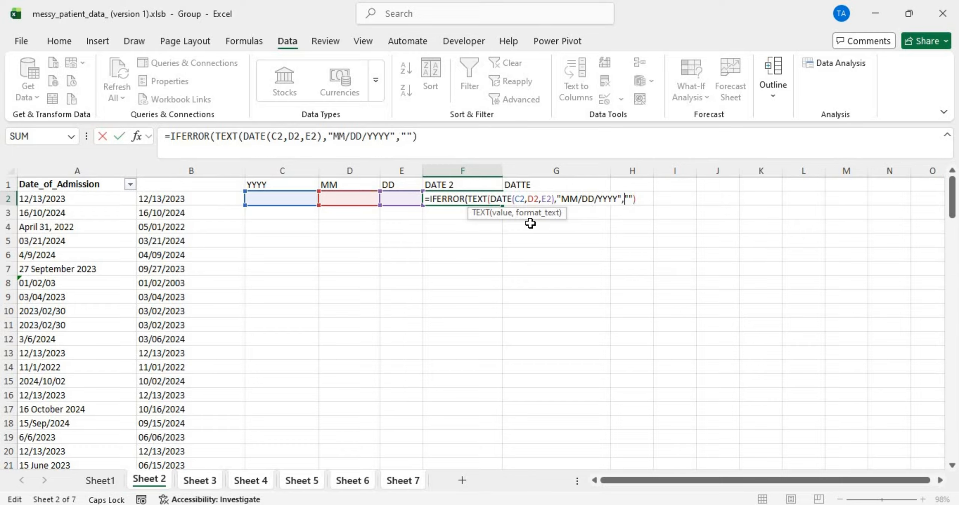
pyautogui.click(618, 198)
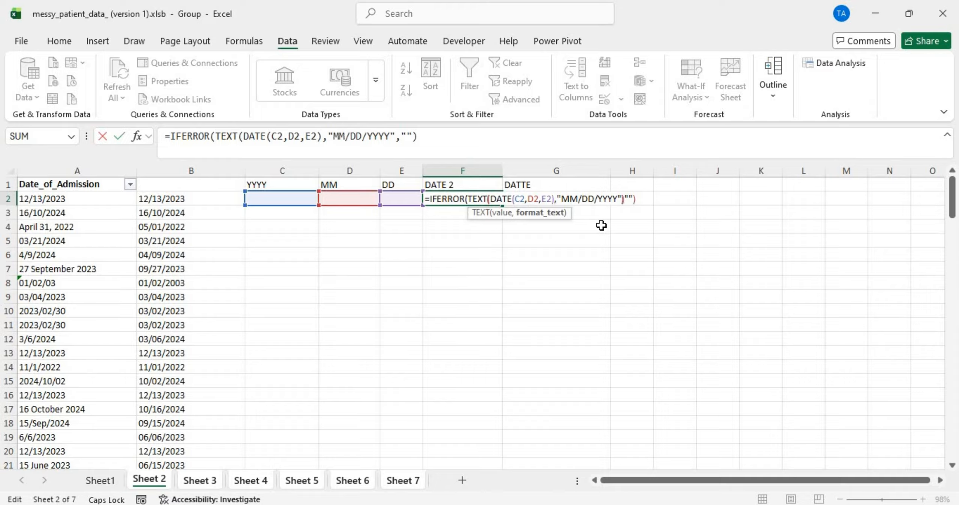
pyautogui.write(')')
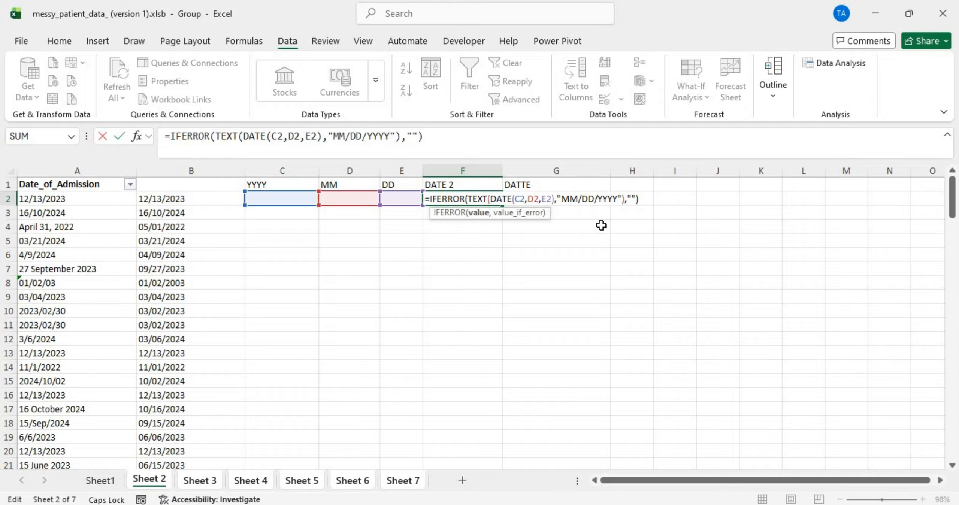
pyautogui.hotkey('ctrl', 'Return')
pyautogui.press('Down')
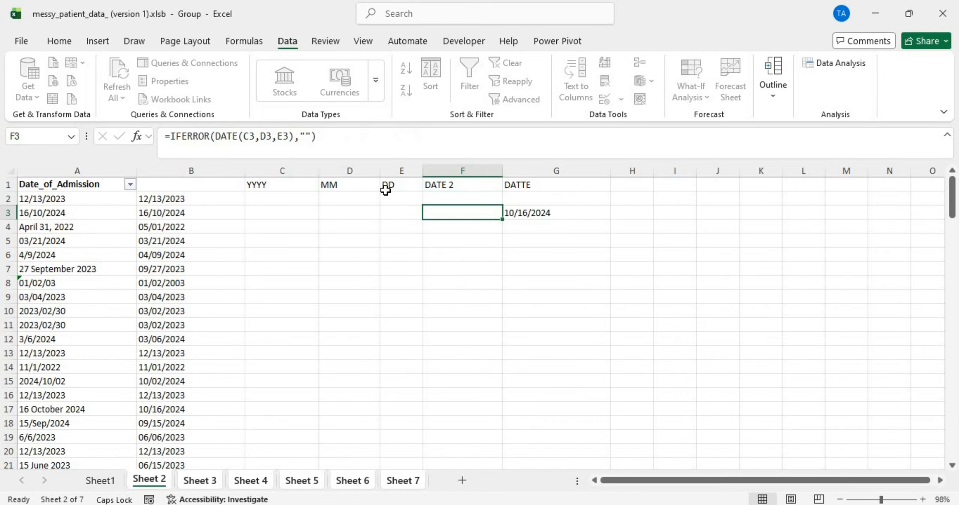
pyautogui.click(452, 199)
# Step: Fill the TEXT-based DATE 2 formula down column F and check Sheet 3's results
pyautogui.doubleClick(504, 204)
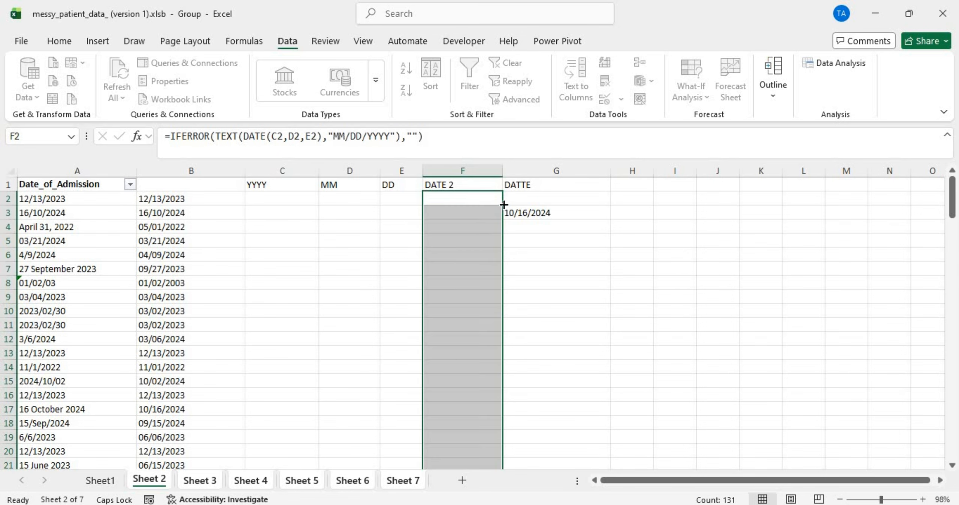
pyautogui.click(207, 480)
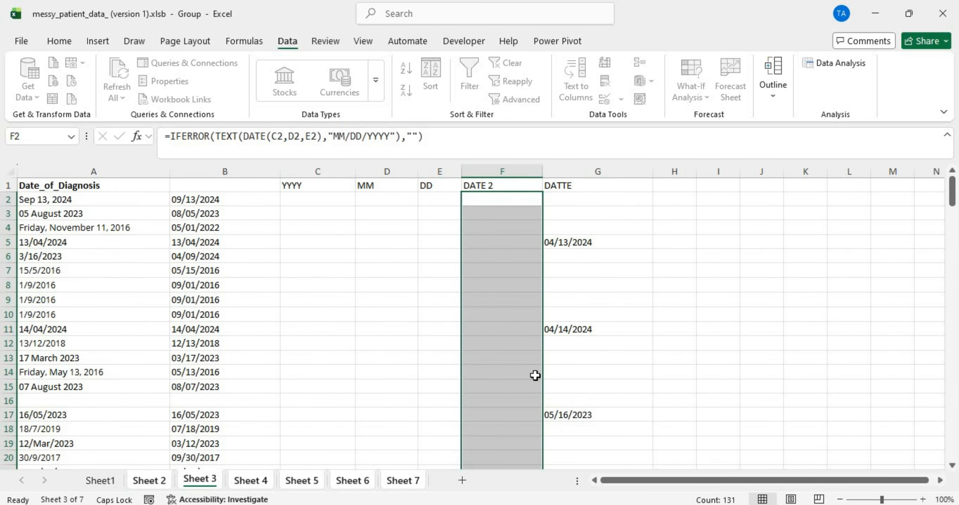
pyautogui.scroll(-20, 535, 375)
pyautogui.scroll(20, 535, 375)
pyautogui.scroll(5, 535, 375)
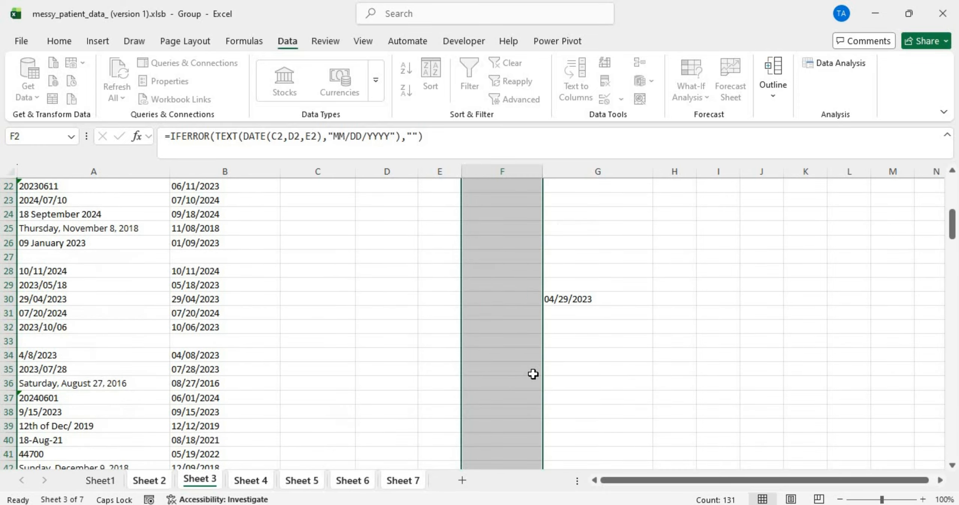
pyautogui.scroll(-10, 533, 374)
pyautogui.scroll(5, 533, 375)
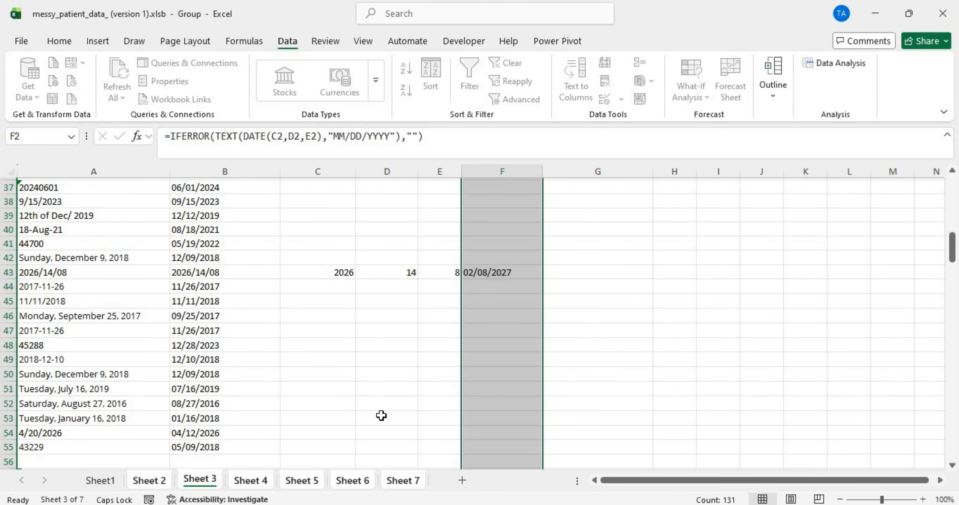
# Step: Check the MM/DD/YYYY dates on Sheet 4
pyautogui.click(249, 481)
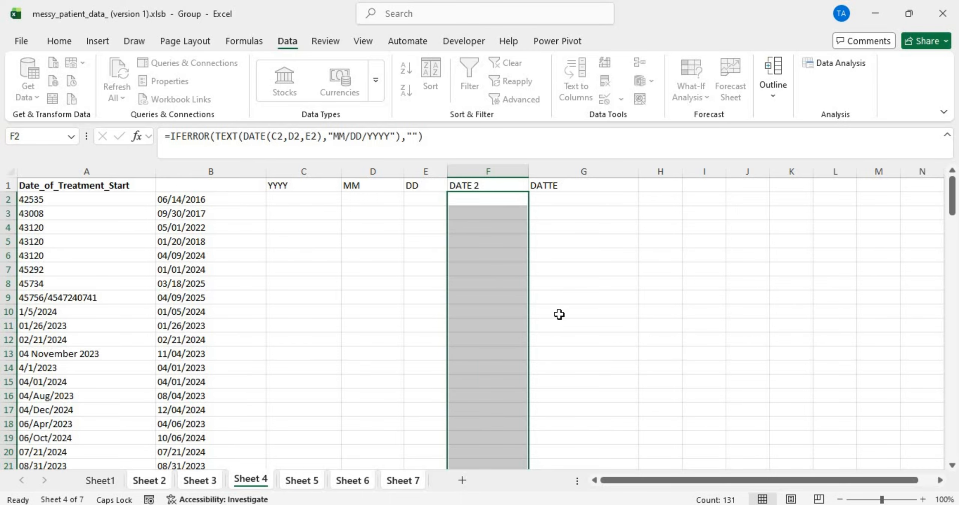
pyautogui.scroll(-20, 559, 314)
pyautogui.scroll(5, 559, 314)
pyautogui.scroll(-20, 558, 314)
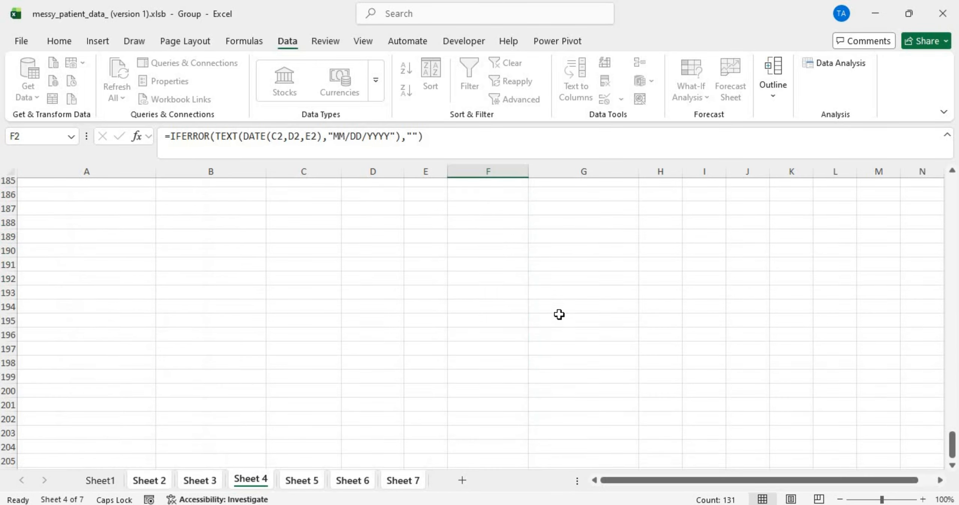
pyautogui.scroll(20, 558, 314)
# Step: On Sheet 5, inspect row 128's year 20213 and its blank DATE 2 result
pyautogui.click(305, 480)
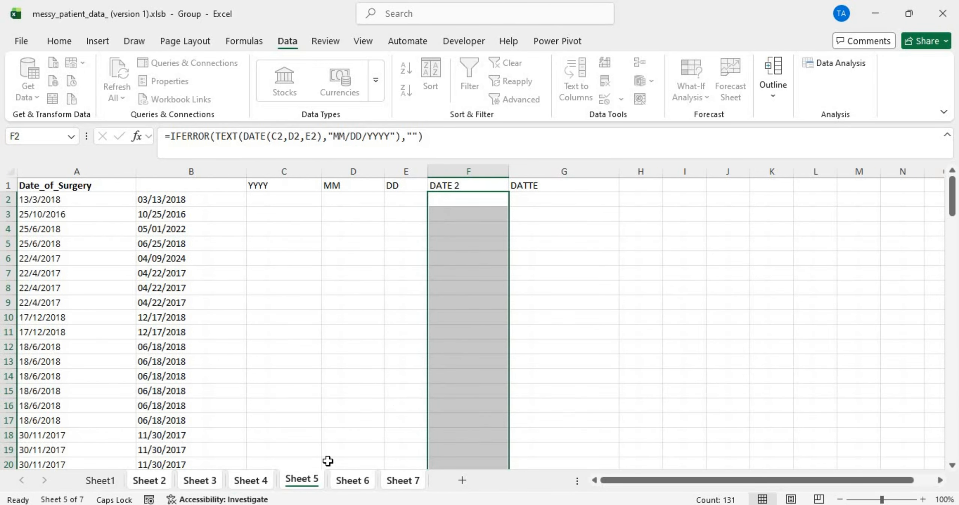
pyautogui.scroll(-20, 413, 385)
pyautogui.scroll(18, 413, 384)
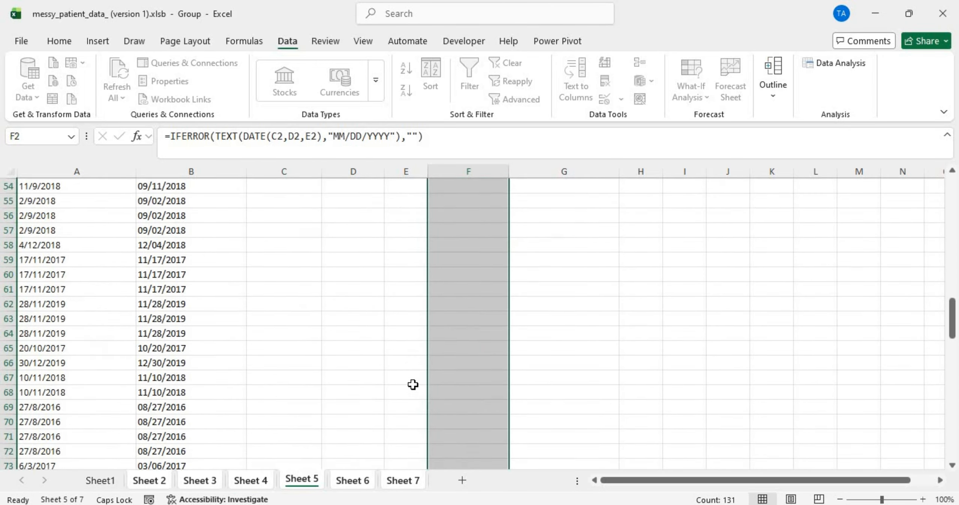
pyautogui.scroll(-9, 412, 385)
pyautogui.hscroll(1, 413, 384)
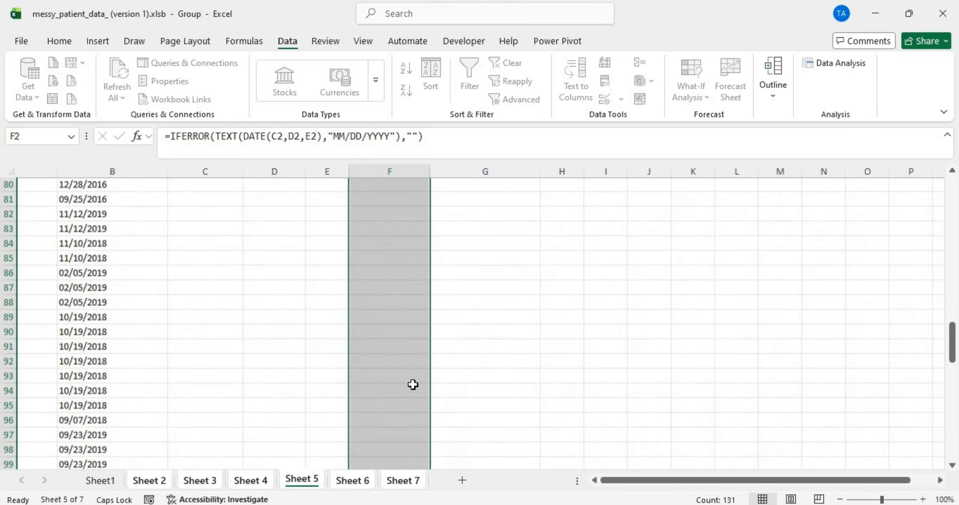
pyautogui.scroll(-3, 413, 384)
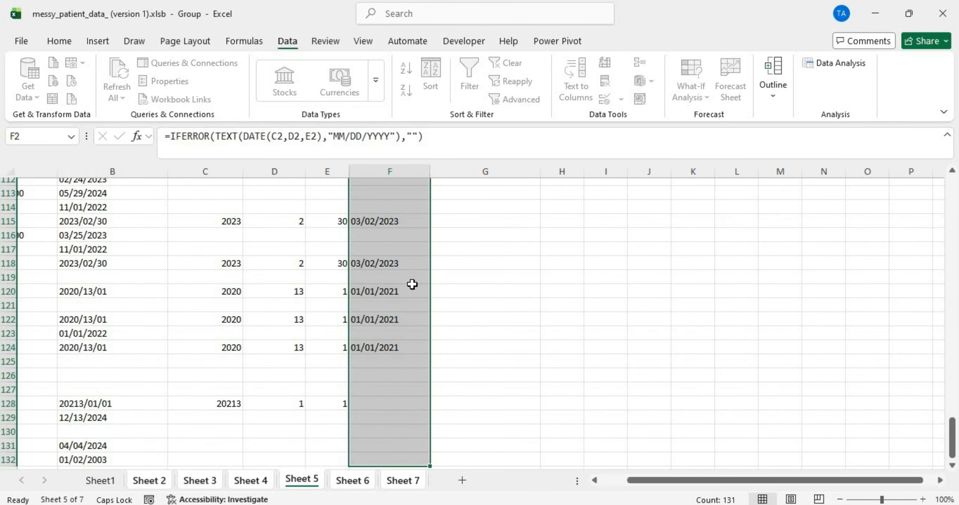
pyautogui.scroll(-2, 412, 284)
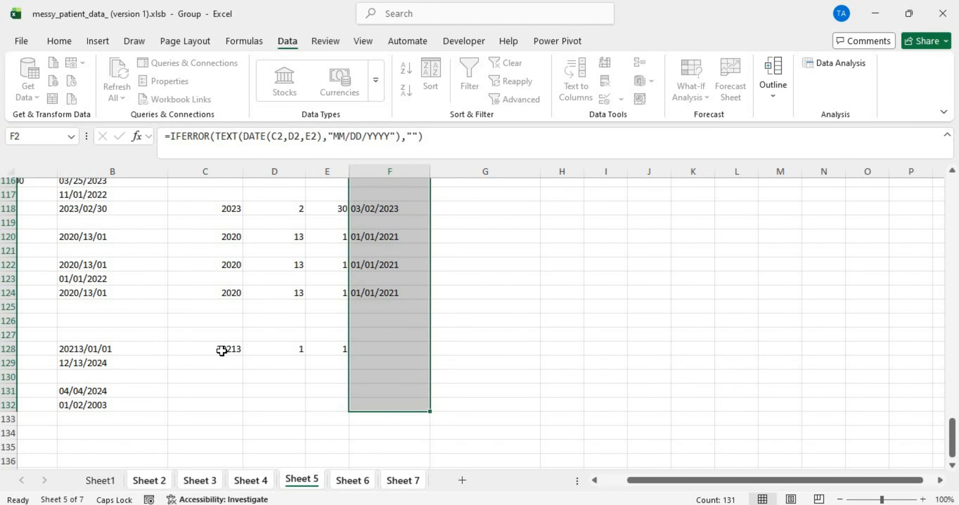
pyautogui.moveTo(221, 351); pyautogui.dragTo(349, 347)
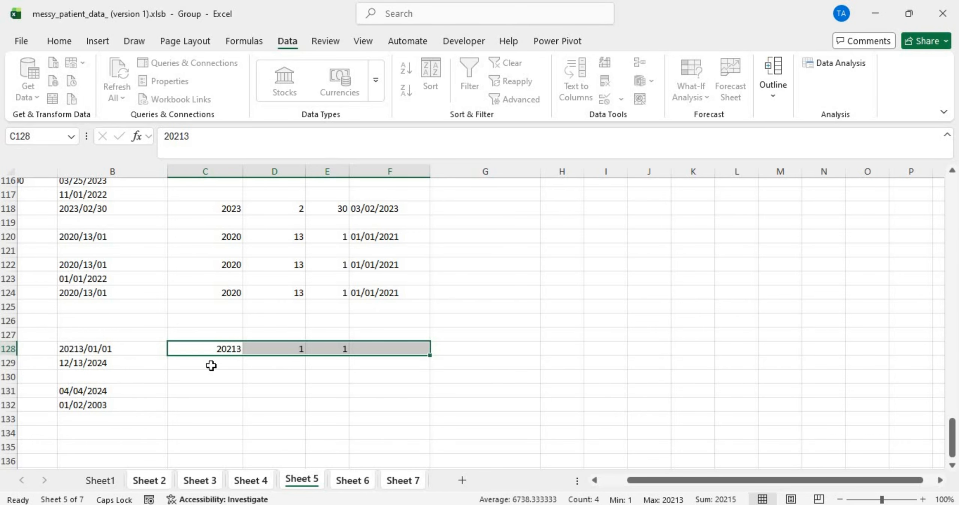
# Step: Select B128's malformed date 20213/01/01 on Sheet 5 and copy it
pyautogui.scroll(20, 211, 365)
pyautogui.scroll(-20, 211, 365)
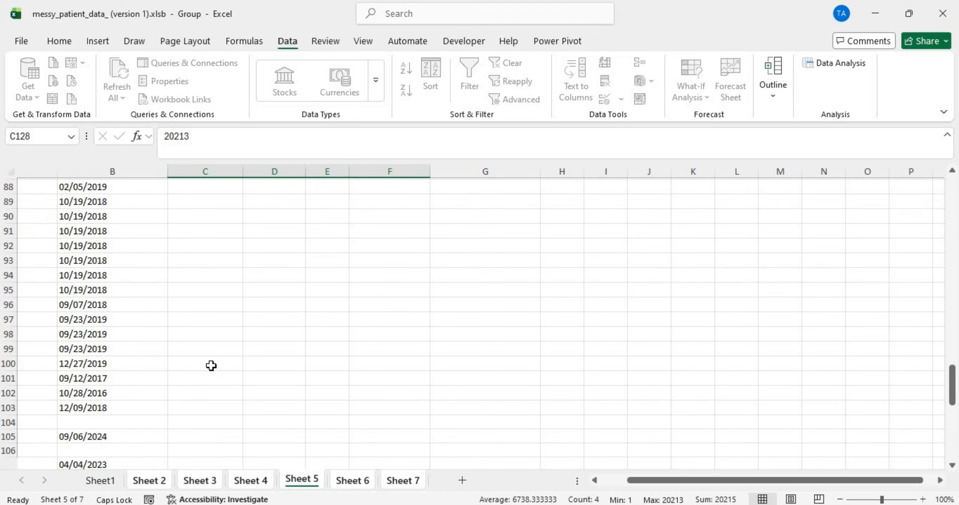
pyautogui.scroll(15, 211, 365)
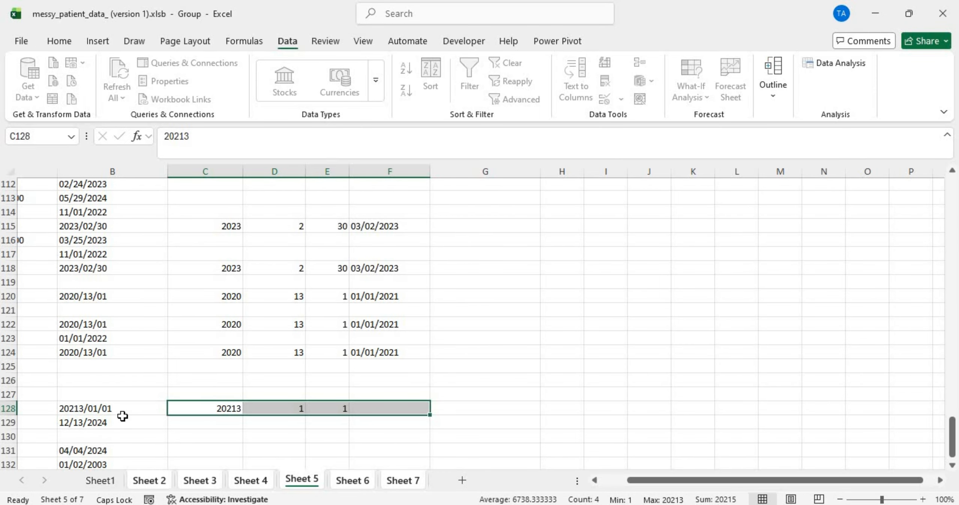
pyautogui.click(108, 409)
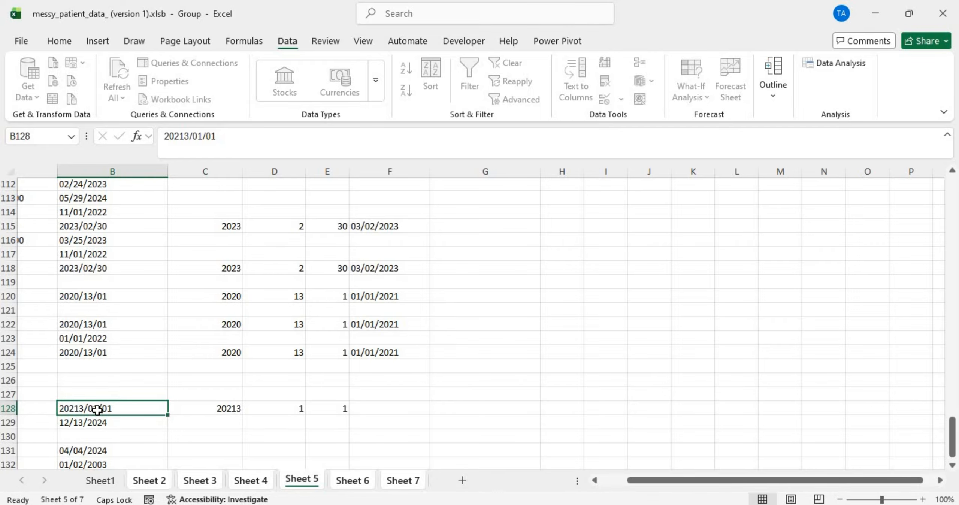
pyautogui.hotkey('ctrl', 'c')
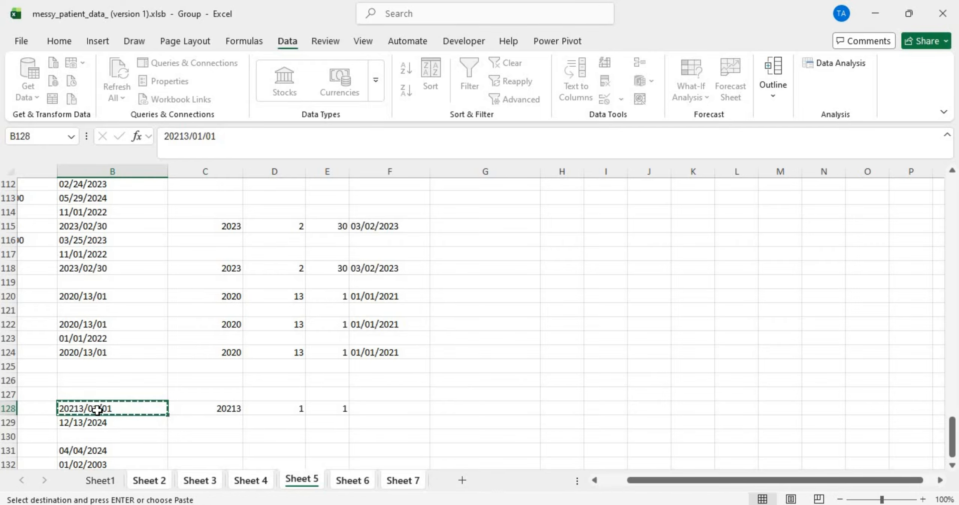
# Step: On Sheet1, search for 20213/01/01, which is not found, then find the next 20213 match
pyautogui.click(113, 478)
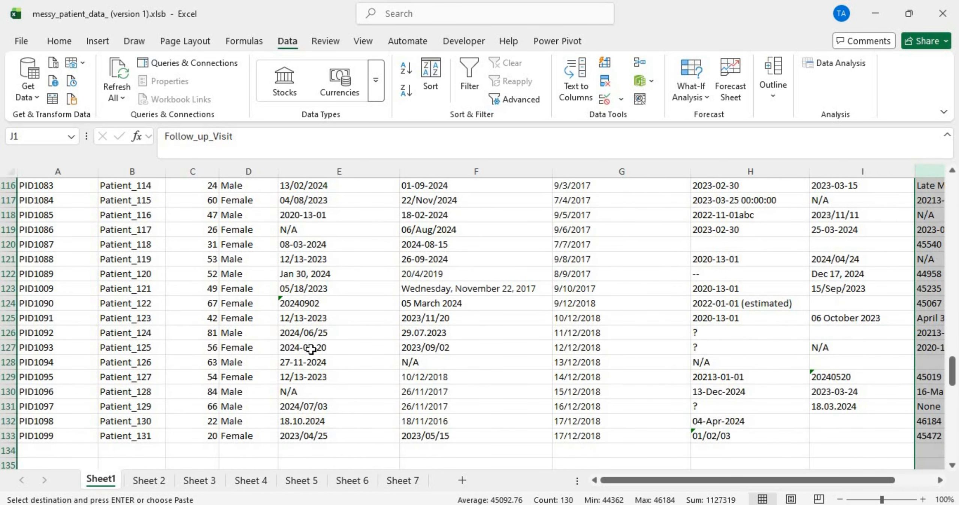
pyautogui.hotkey('ctrl', 'f')
pyautogui.write('20213/01/01')
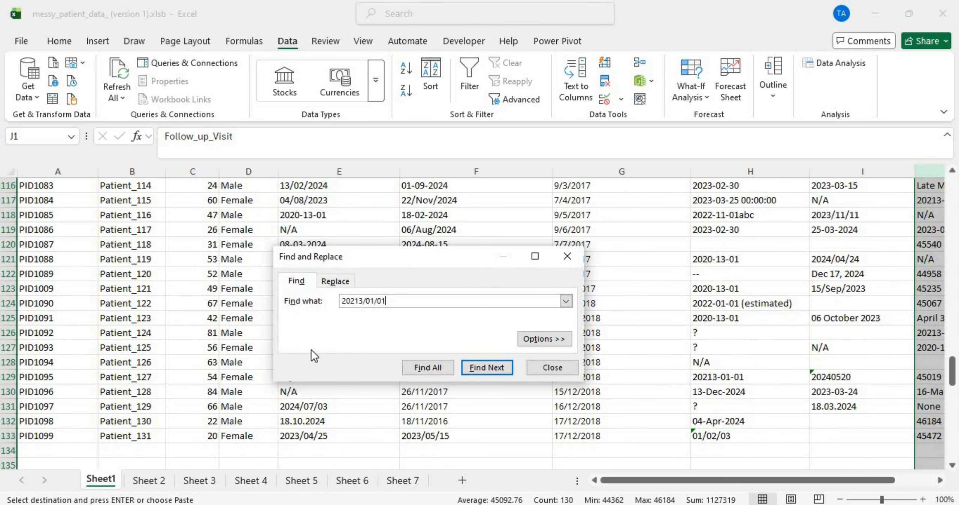
pyautogui.press('Return')
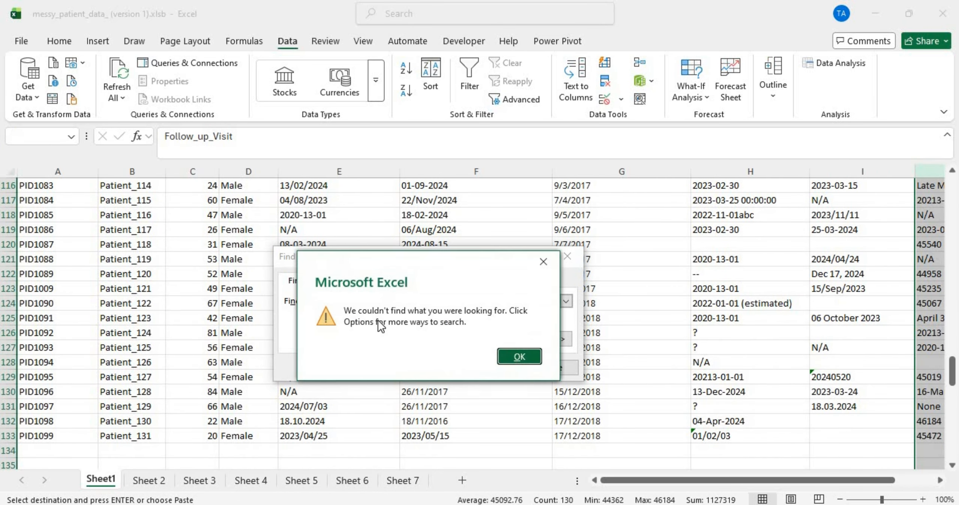
pyautogui.click(529, 358)
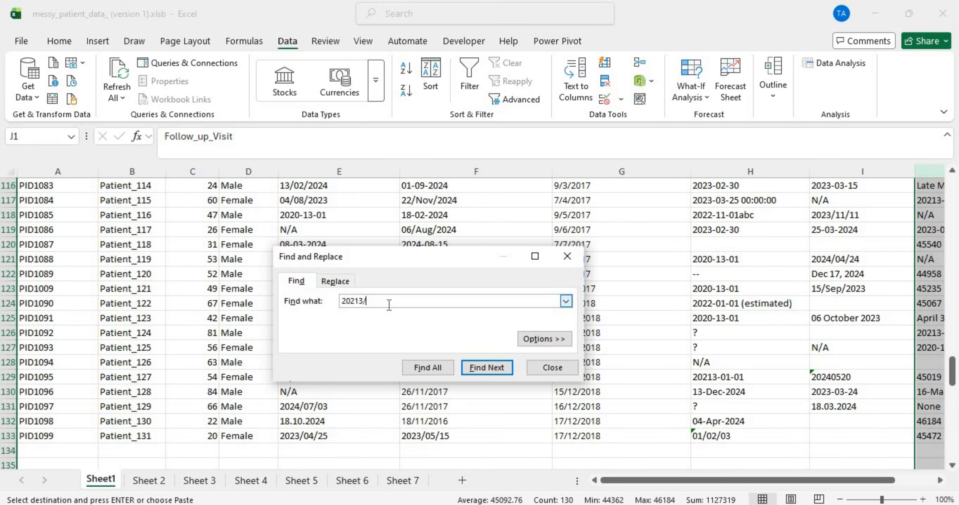
pyautogui.click(493, 368)
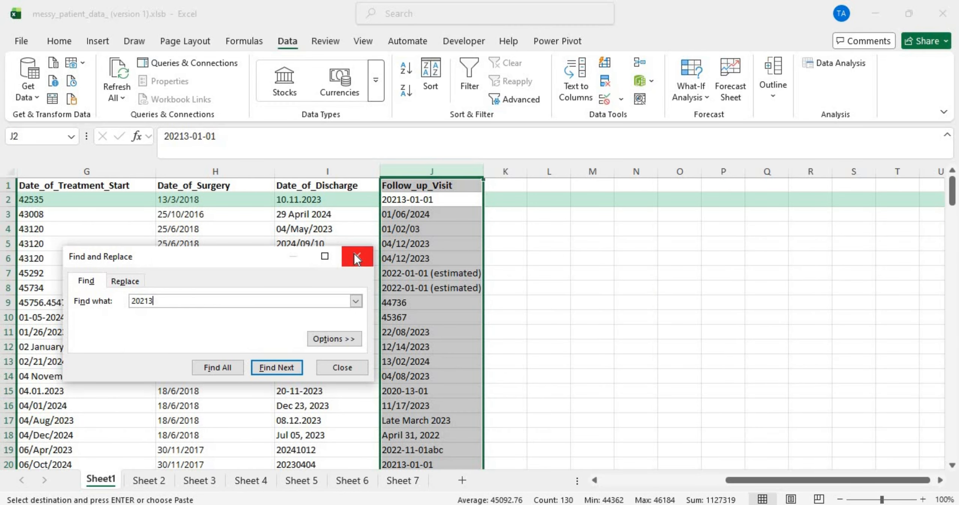
pyautogui.click(356, 256)
# Step: Inspect the Follow_up_Visit value 20213-01-01 in J2 against the discharge date in I2
pyautogui.click(443, 202)
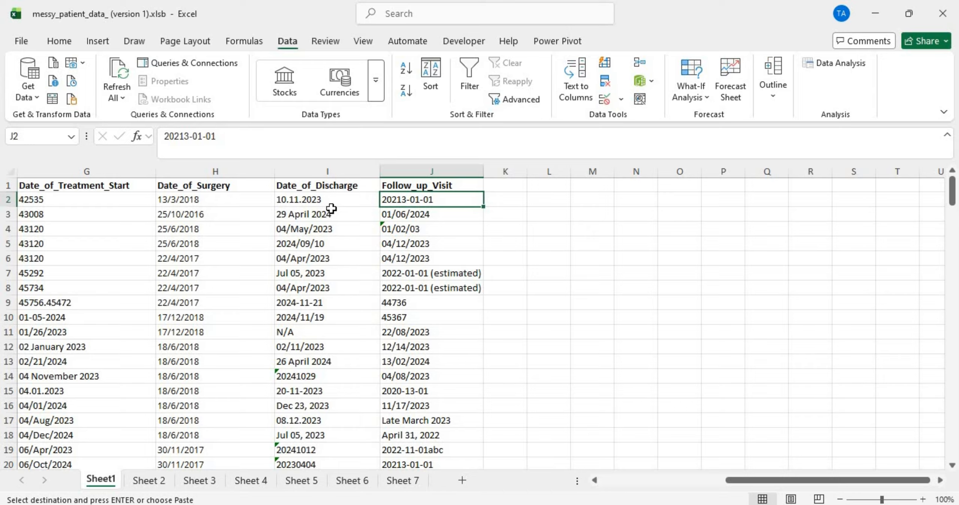
pyautogui.click(322, 199)
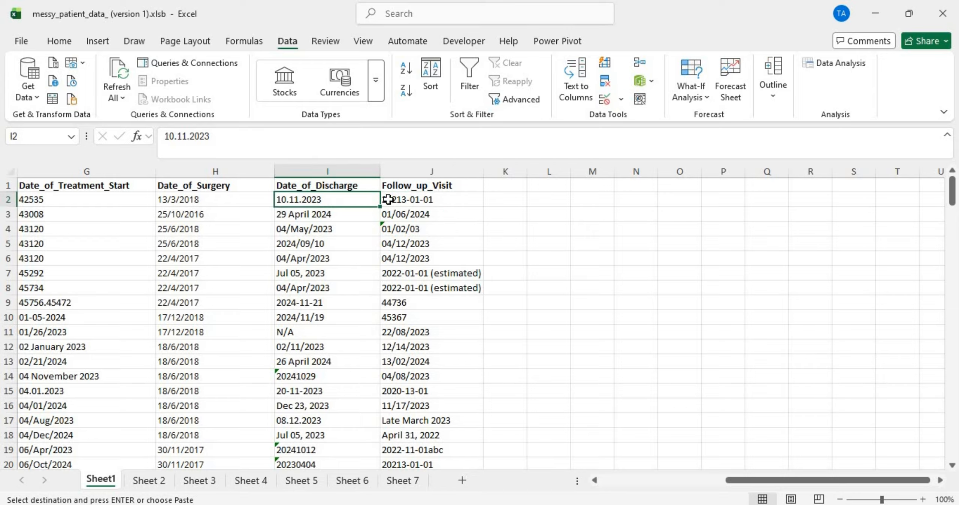
pyautogui.click(402, 199)
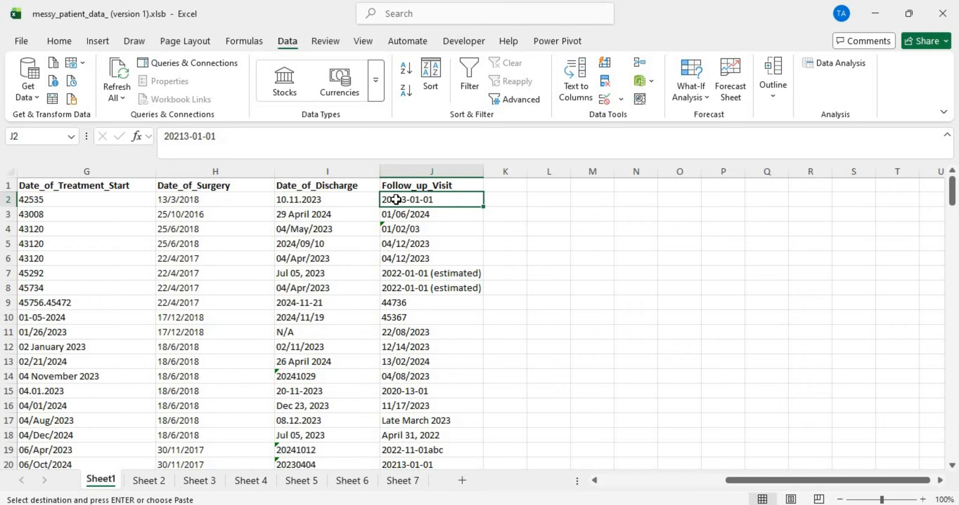
# Step: On Sheet 5, change C128's year from 20213 to 2023 and check F128 shows 01/01/2023
pyautogui.click(301, 480)
pyautogui.doubleClick(232, 407)
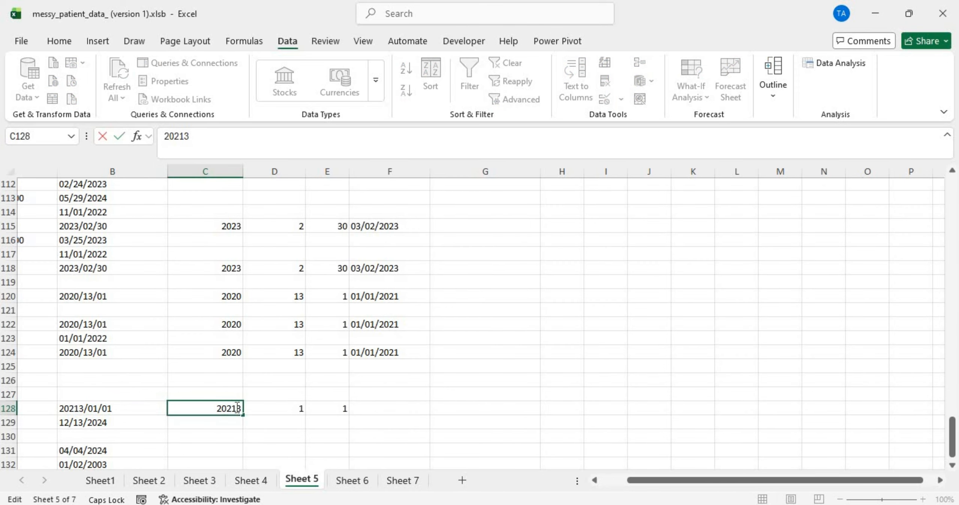
pyautogui.press('BackSpace')
pyautogui.press('Return')
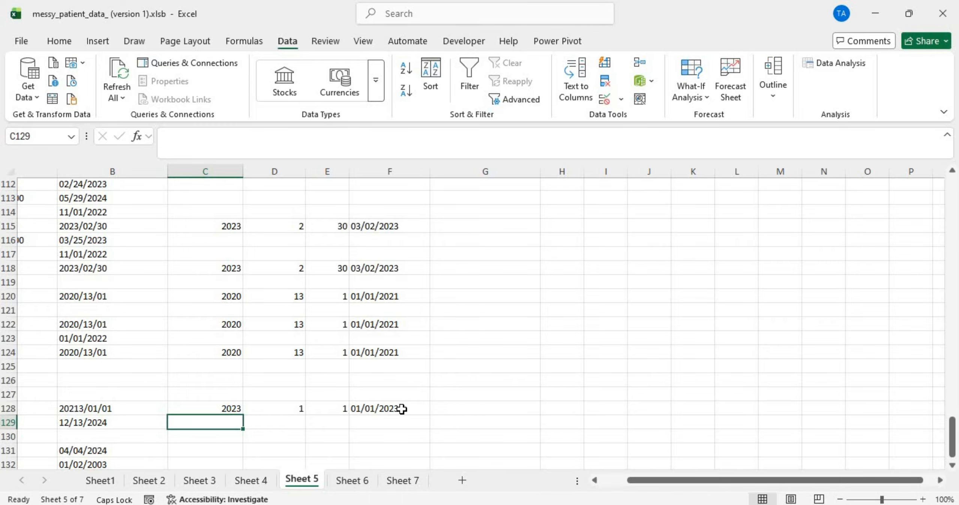
pyautogui.click(401, 408)
# Step: Scroll through Sheet 5's corrected dates, then move on to Sheet 6
pyautogui.scroll(-5, 397, 417)
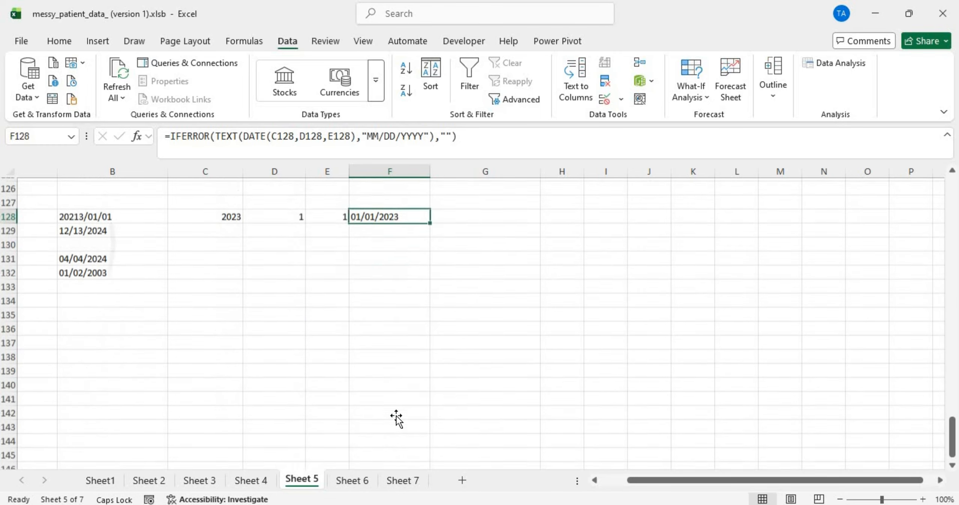
pyautogui.scroll(9, 397, 418)
pyautogui.scroll(-7, 397, 417)
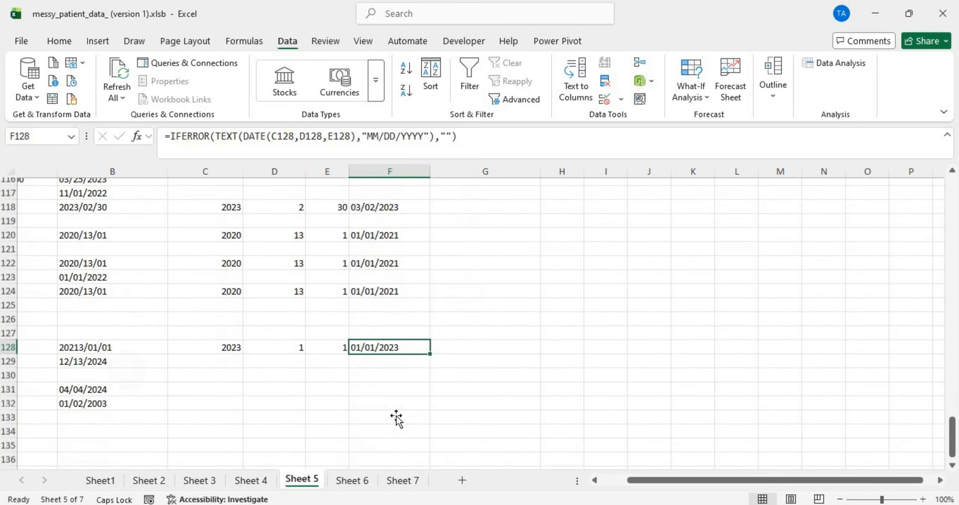
pyautogui.scroll(3, 397, 418)
pyautogui.scroll(-1, 397, 418)
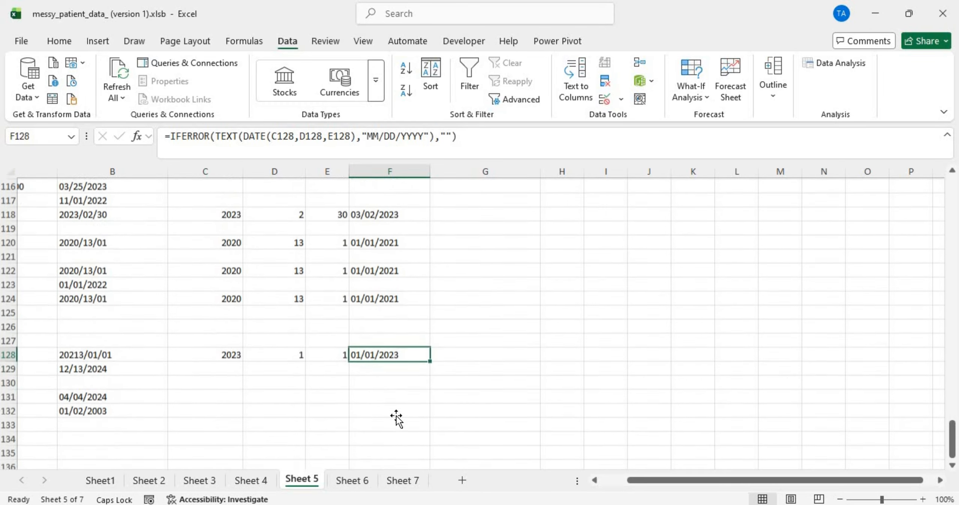
pyautogui.scroll(6, 396, 417)
pyautogui.scroll(20, 396, 418)
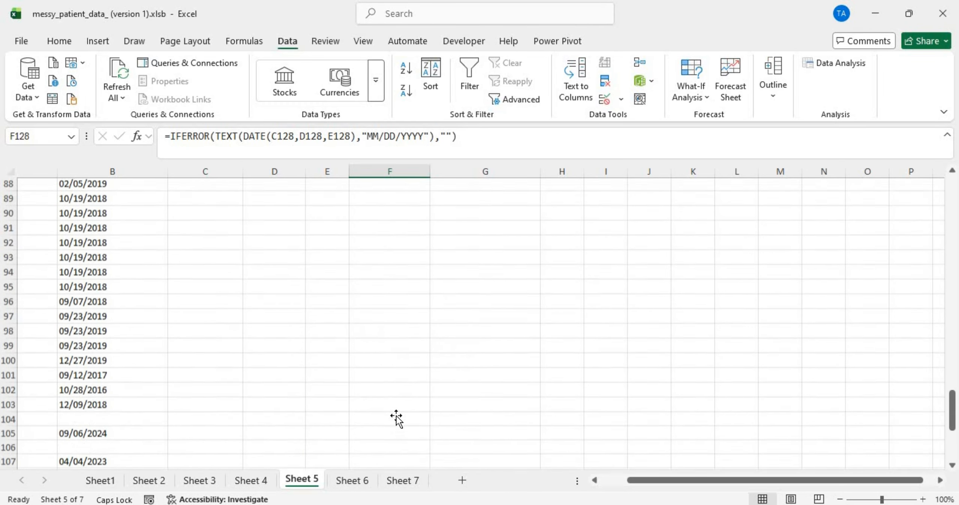
pyautogui.scroll(7, 396, 418)
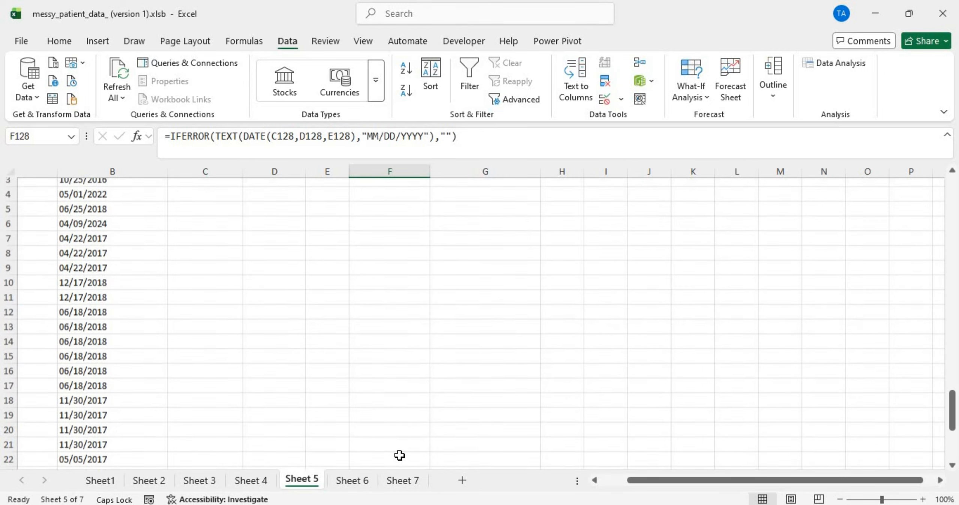
pyautogui.click(366, 482)
# Step: On Sheet 7, find row 88 and correct its year 20213 to 2023 in C88
pyautogui.scroll(-13, 406, 360)
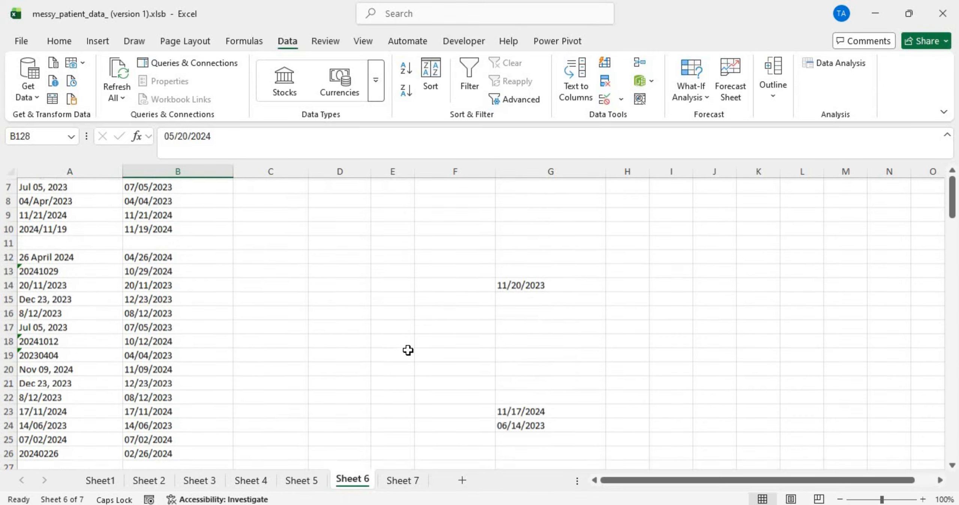
pyautogui.scroll(-15, 408, 350)
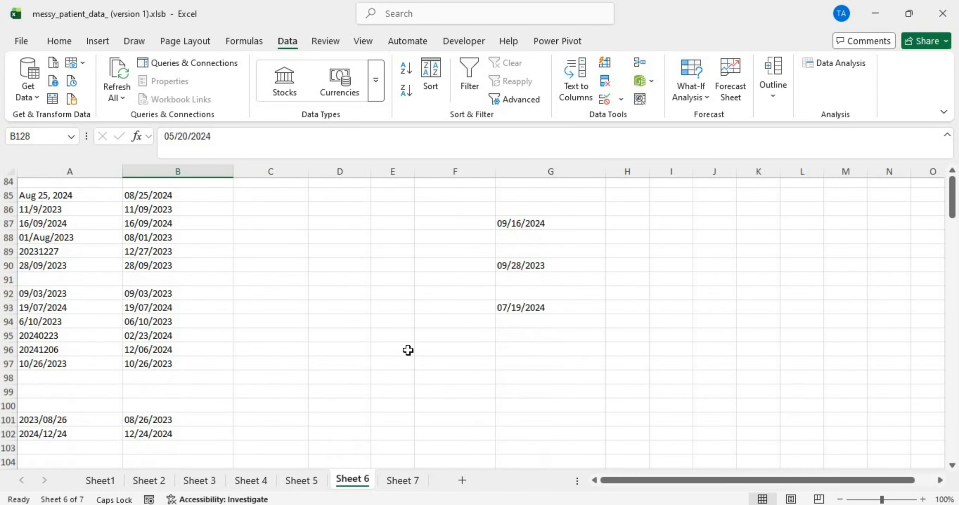
pyautogui.click(404, 480)
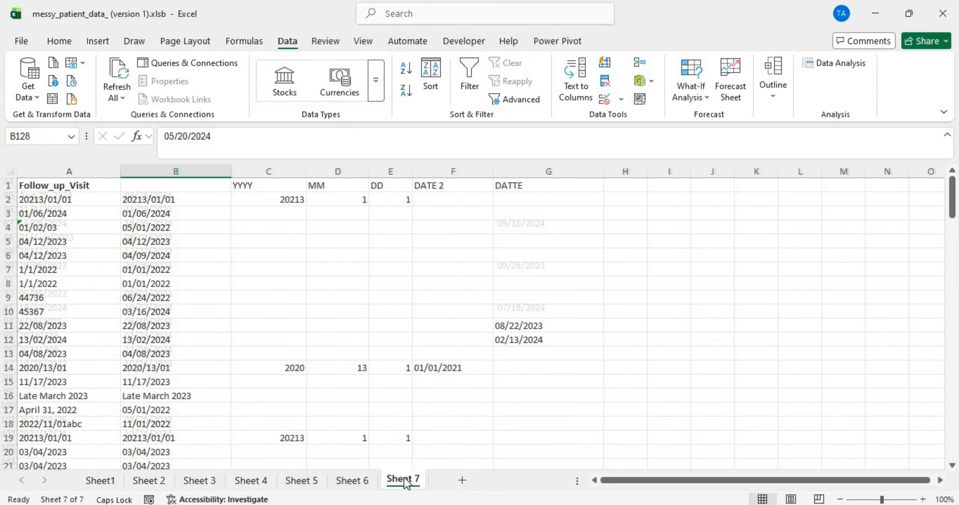
pyautogui.scroll(-5, 438, 331)
pyautogui.scroll(2, 437, 330)
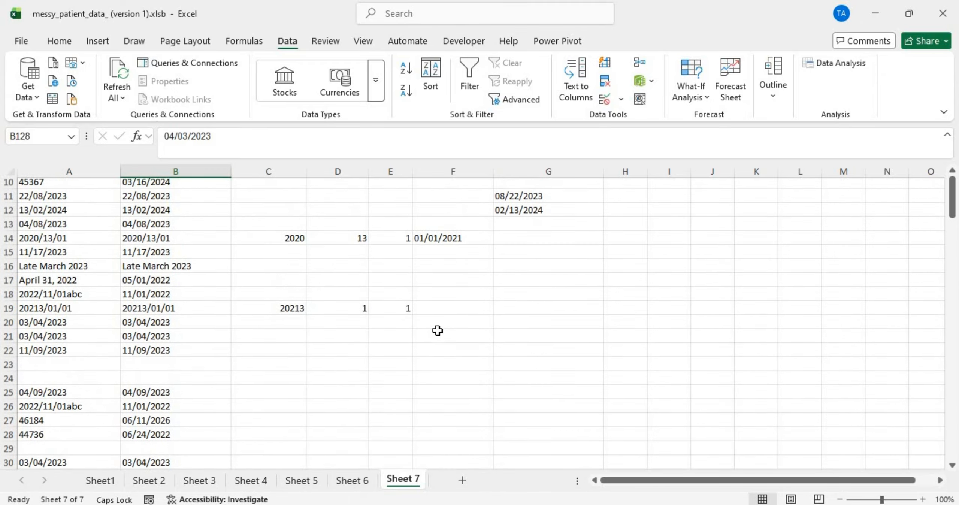
pyautogui.scroll(-14, 437, 330)
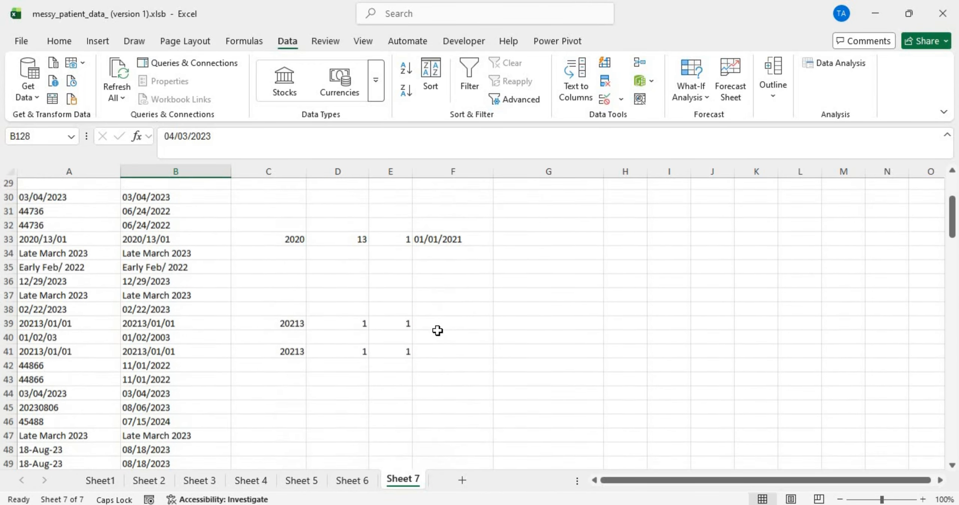
pyautogui.scroll(-9, 437, 330)
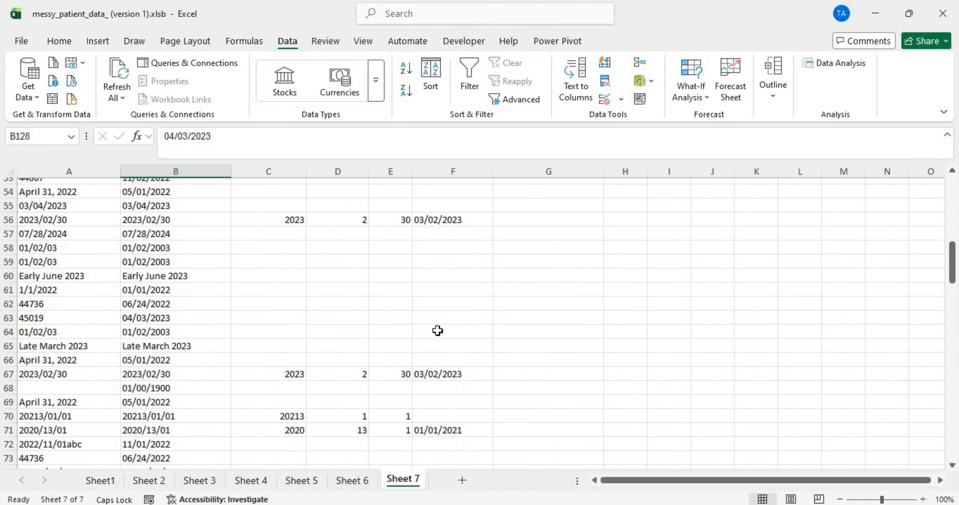
pyautogui.scroll(-2, 438, 330)
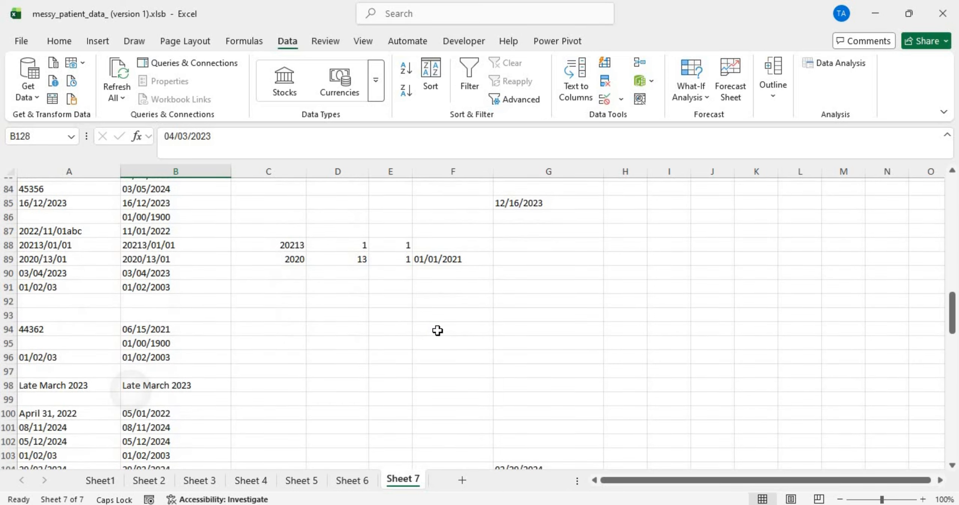
pyautogui.scroll(4, 437, 330)
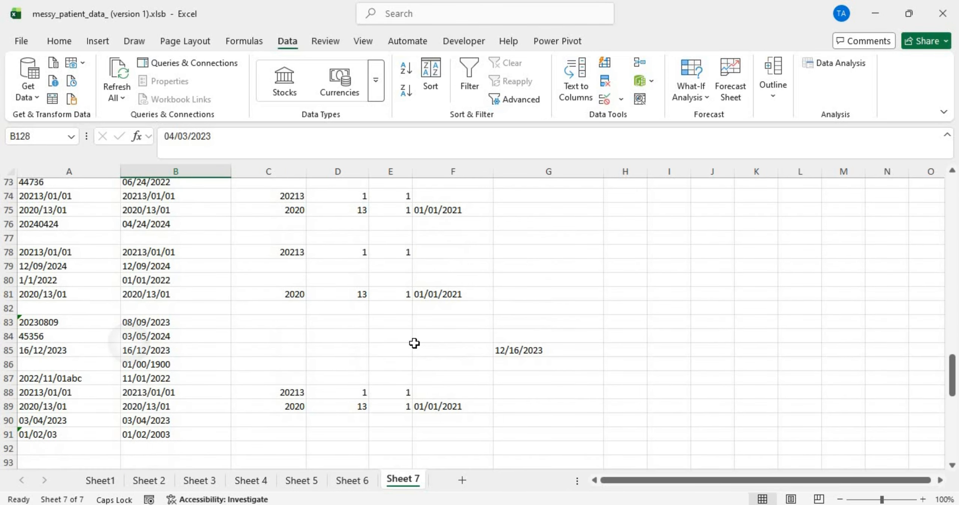
pyautogui.doubleClick(297, 375)
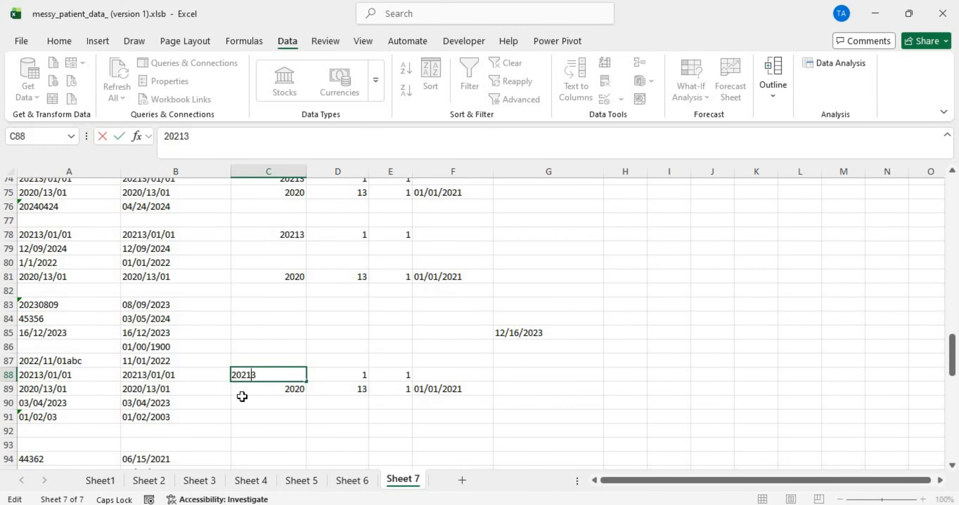
pyautogui.press('Return')
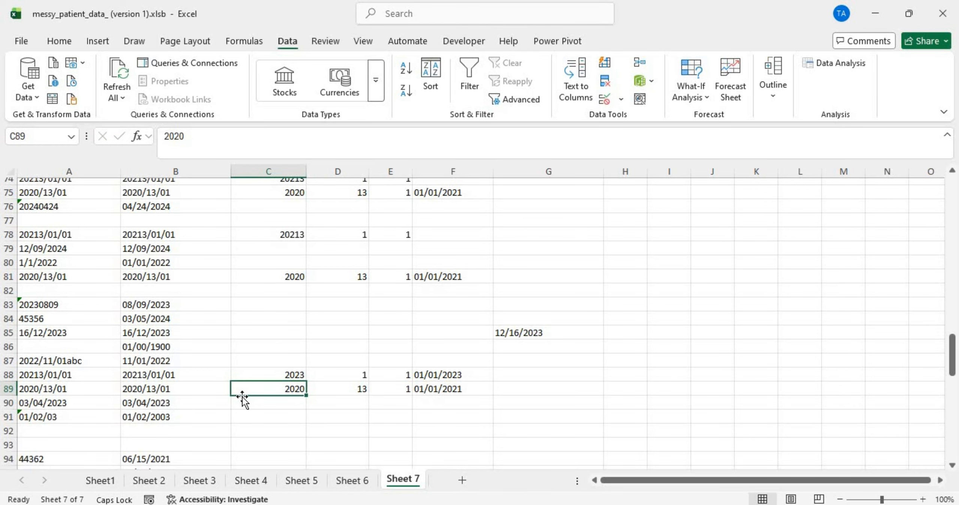
# Step: Review Sheet 7's fixed dates, then return to Sheet 2
pyautogui.scroll(-3, 243, 399)
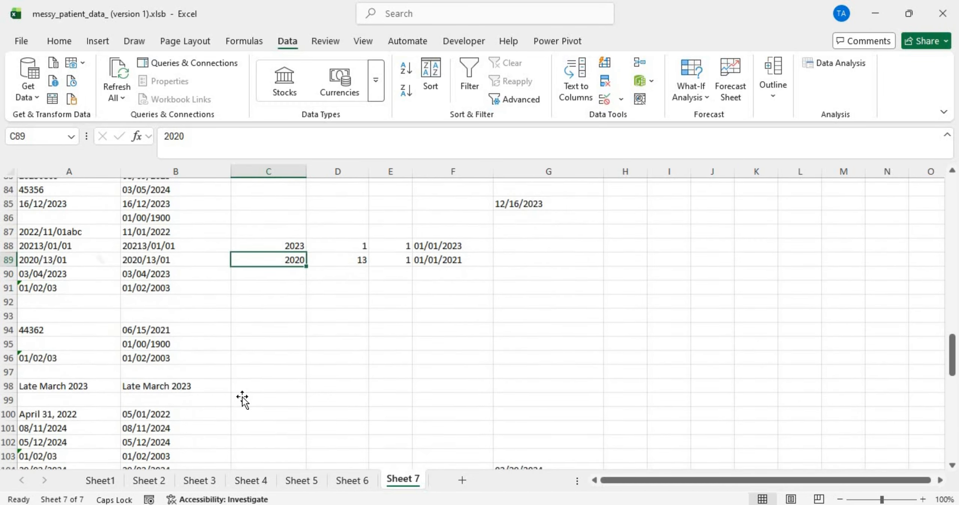
pyautogui.scroll(20, 243, 399)
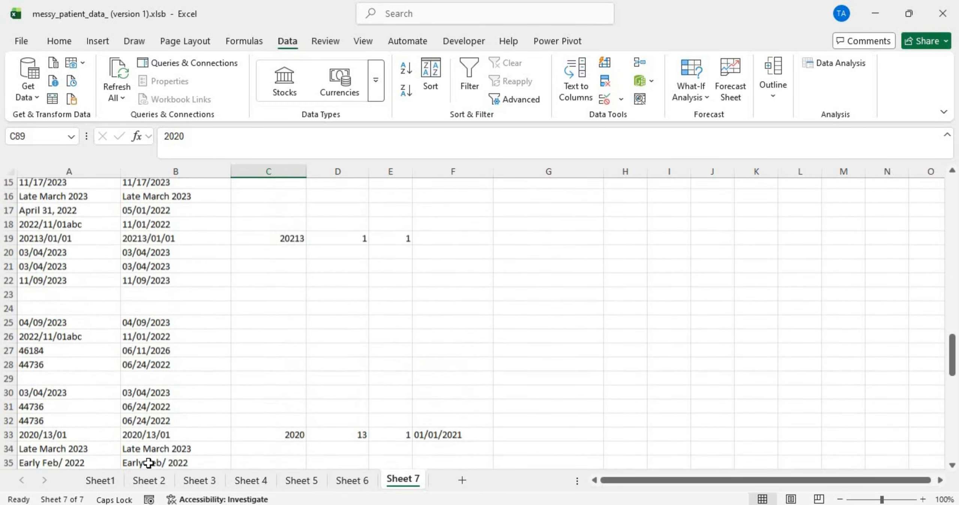
pyautogui.scroll(1, 149, 463)
pyautogui.click(149, 480)
# Step: Look over the DATE 2 and DATTE columns on Sheet 2
pyautogui.click(322, 247)
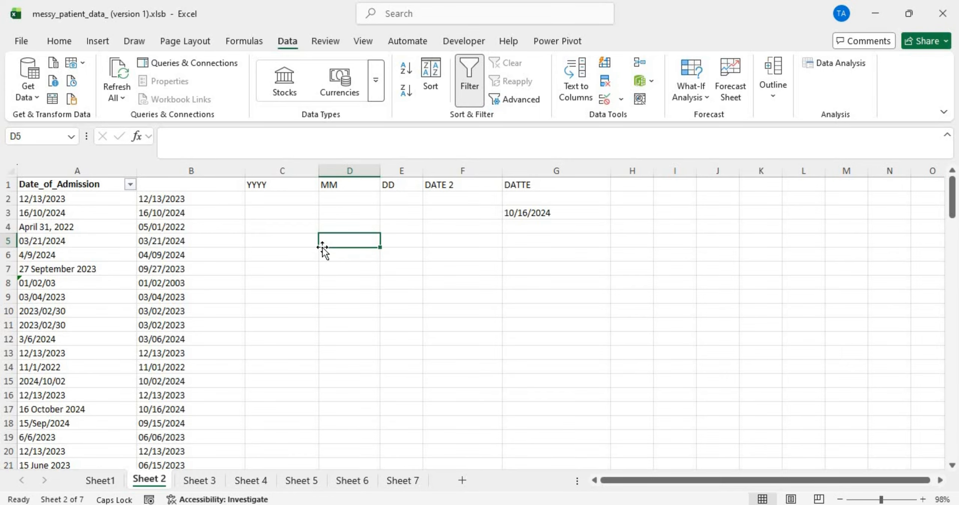
pyautogui.click(461, 170)
pyautogui.click(539, 169)
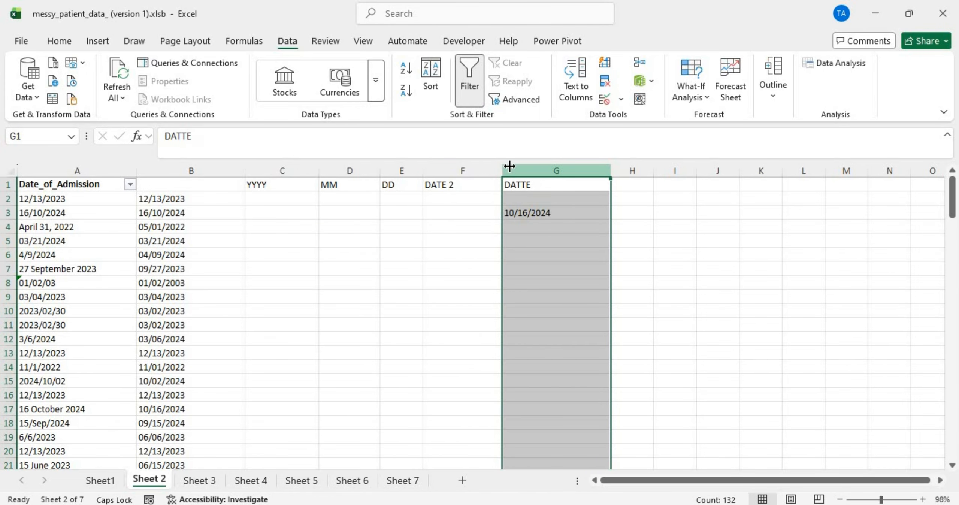
pyautogui.click(468, 168)
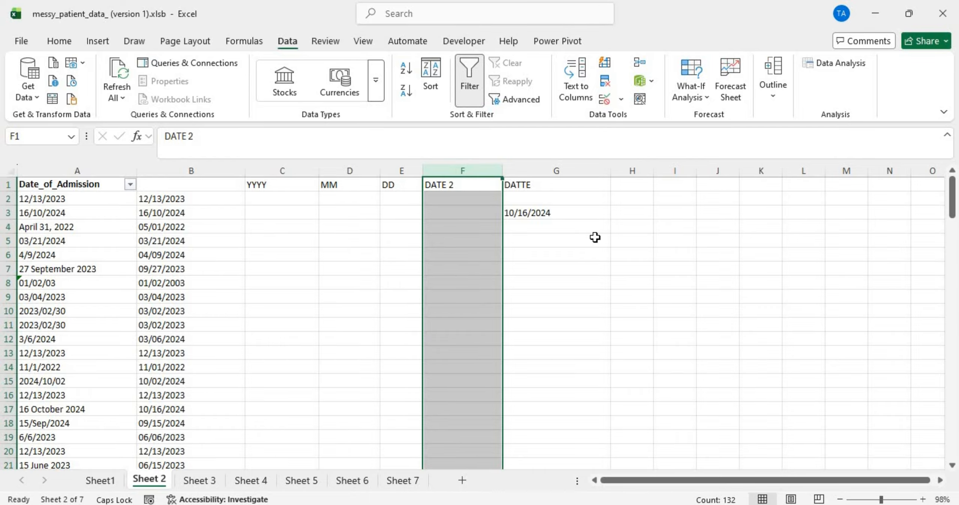
# Step: Enter the header 'DATE & DATE 2' in H1 and compare it with columns F, G and B
pyautogui.click(632, 195)
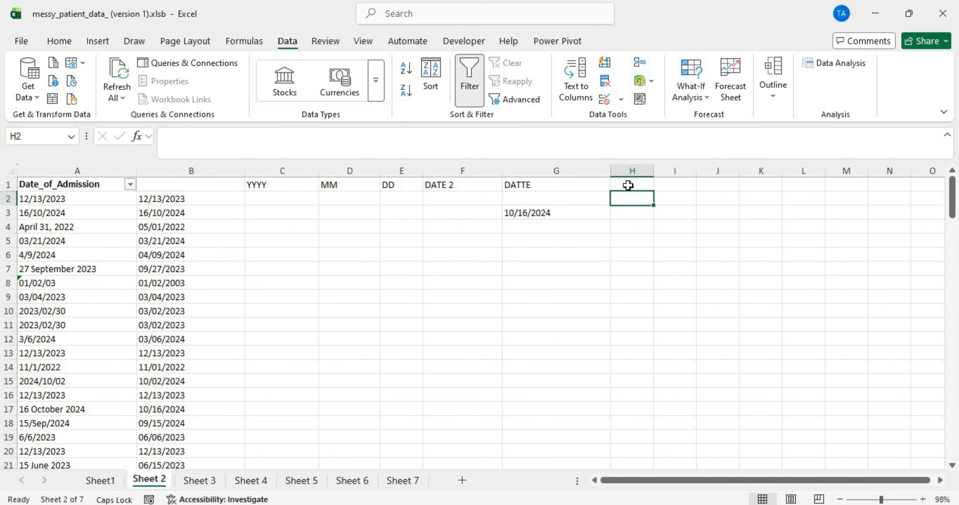
pyautogui.click(627, 185)
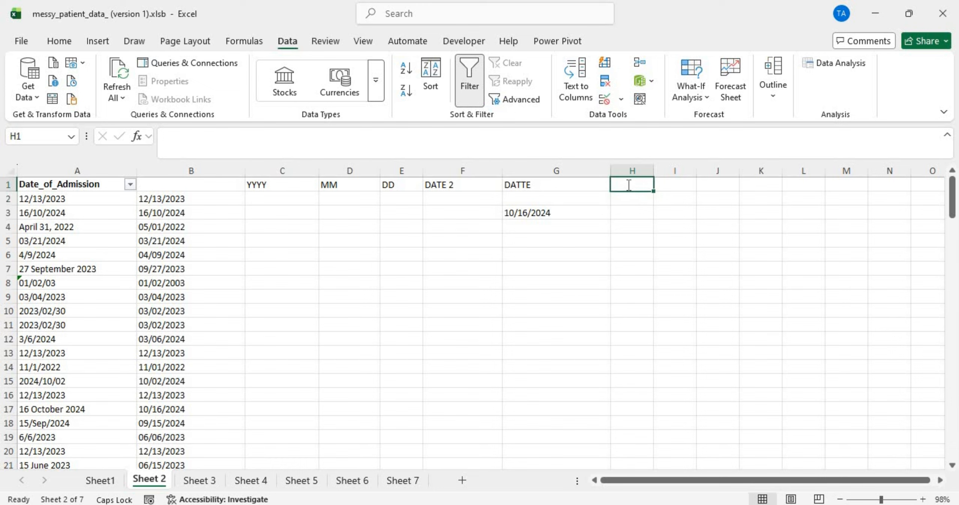
pyautogui.write('DATE')
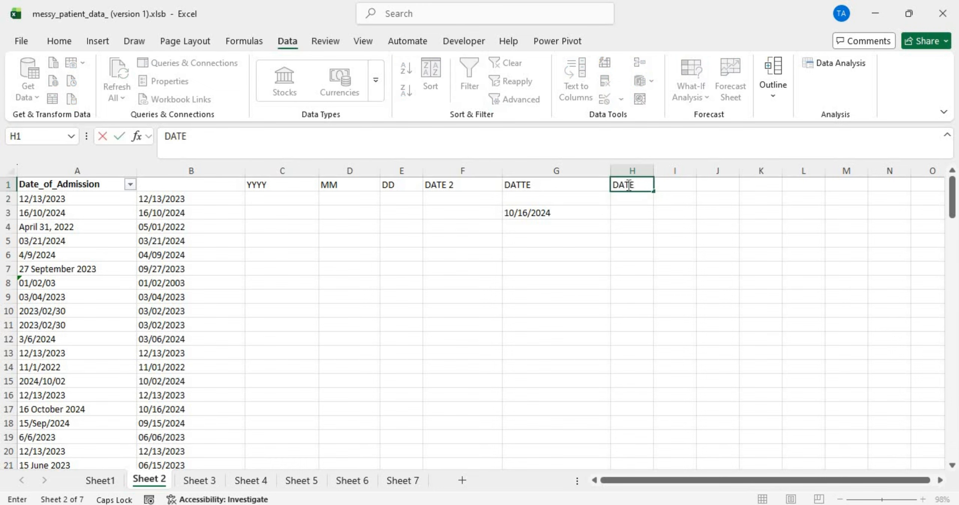
pyautogui.write(' & DATE 2')
pyautogui.press('Return')
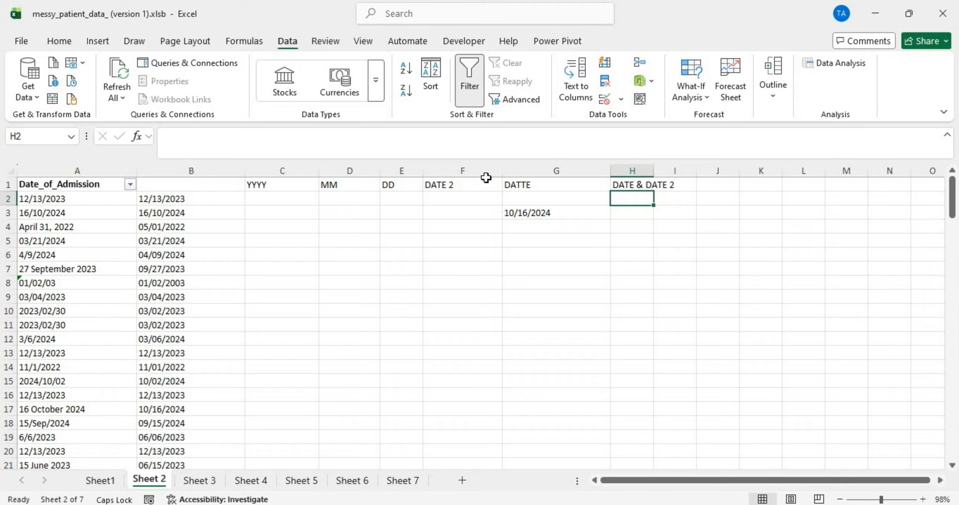
pyautogui.click(473, 183)
pyautogui.click(522, 173)
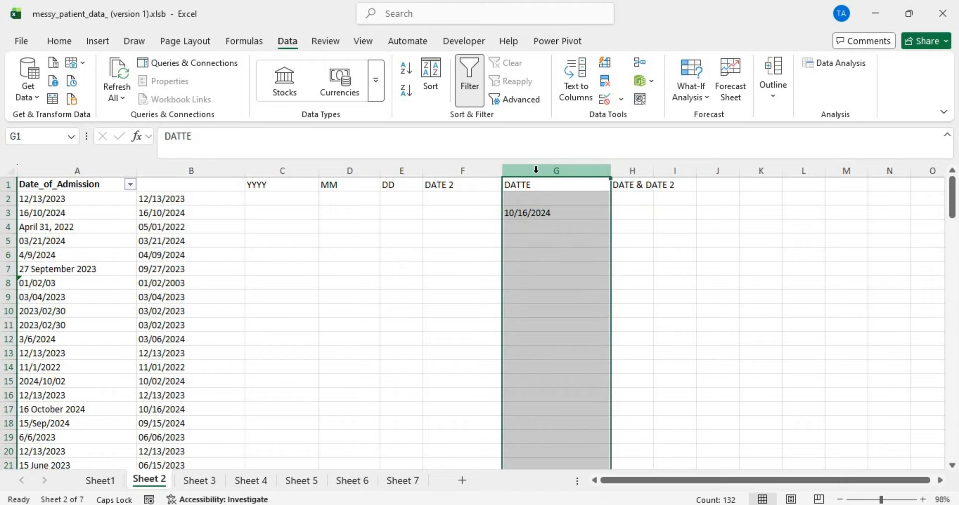
pyautogui.click(185, 171)
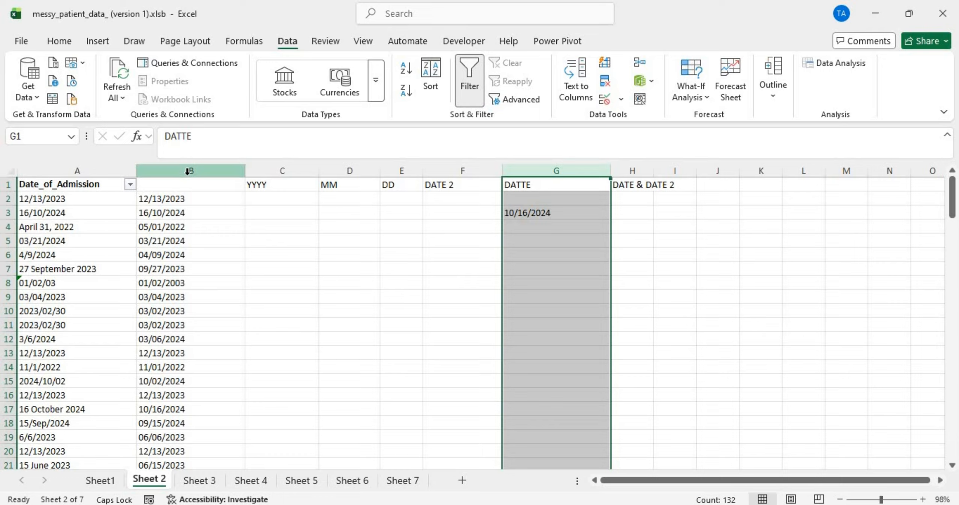
pyautogui.click(637, 197)
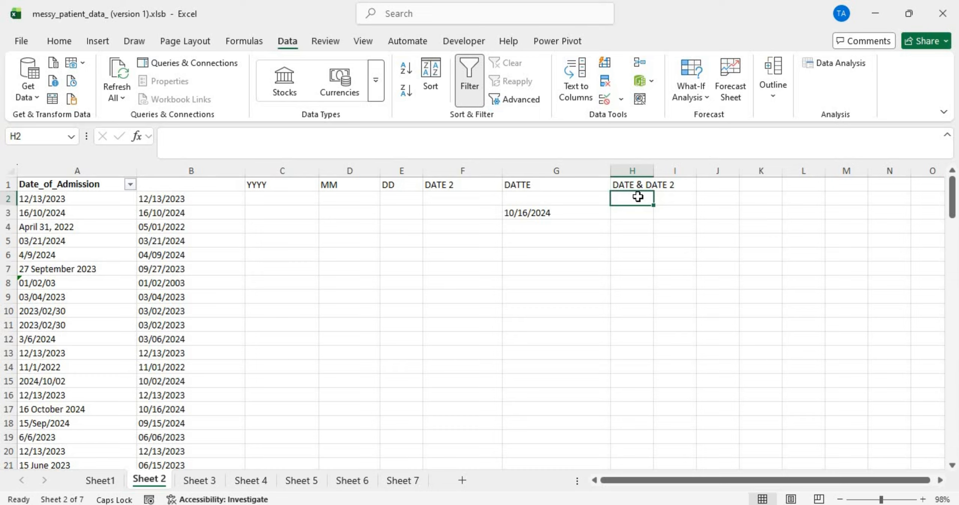
# Step: Enter =IF(G2="",F2,G2) in H2, taking DATE 2 whenever DATTE is blank
pyautogui.write('=')
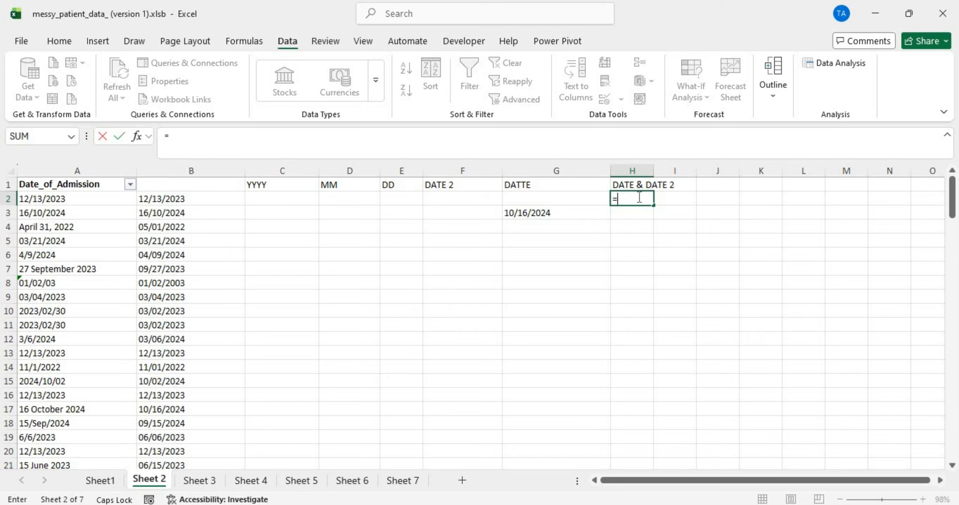
pyautogui.write('I')
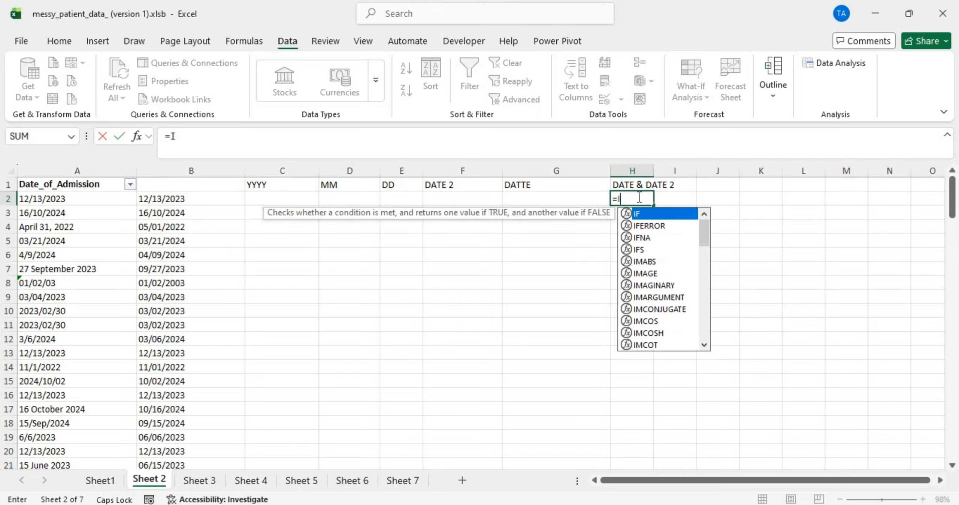
pyautogui.write('F(')
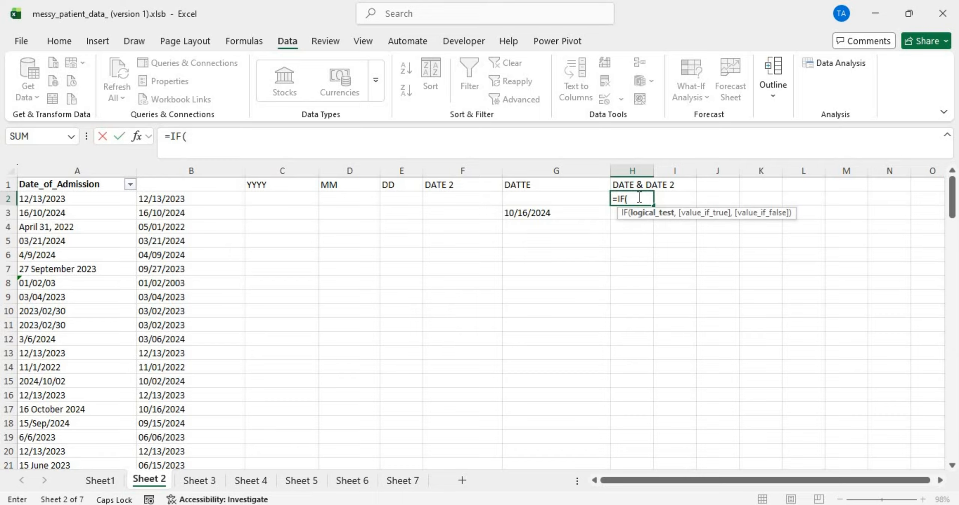
pyautogui.click(555, 202)
pyautogui.write('=')
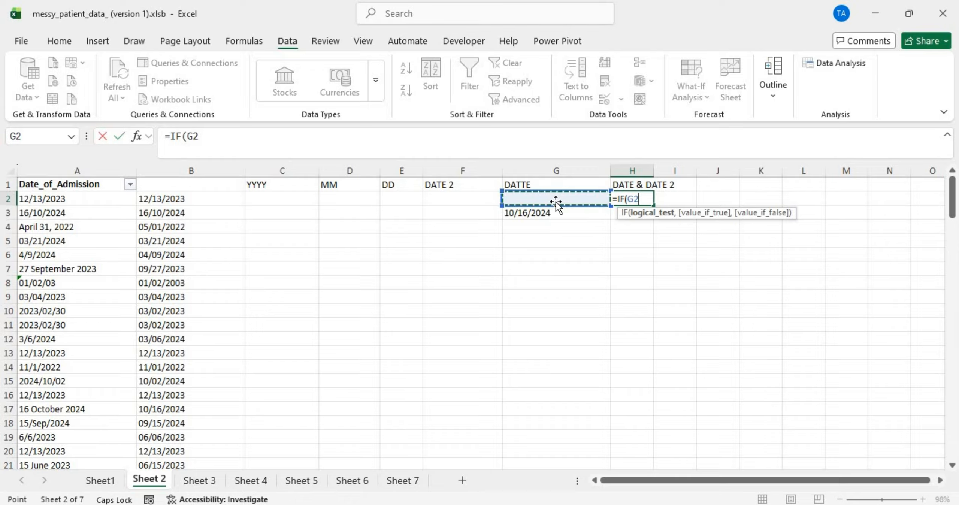
pyautogui.write('"",')
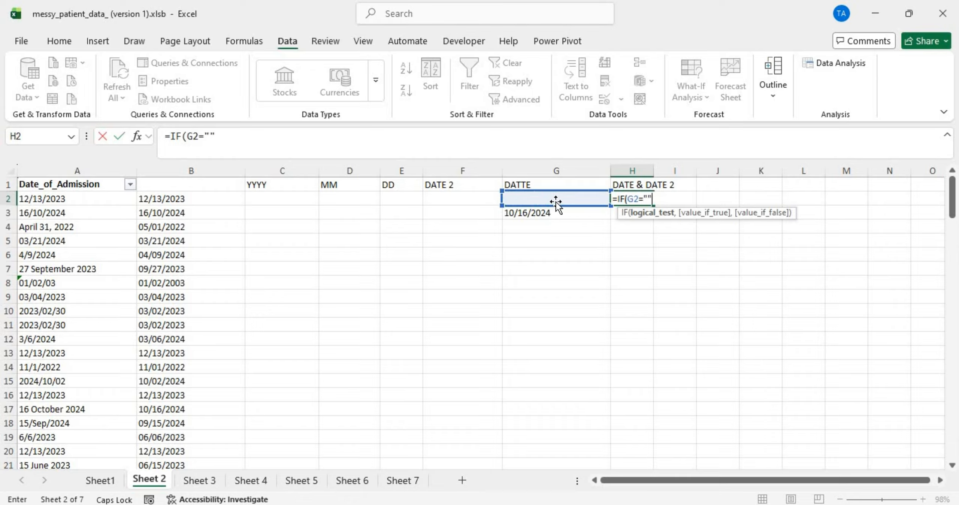
pyautogui.click(479, 201)
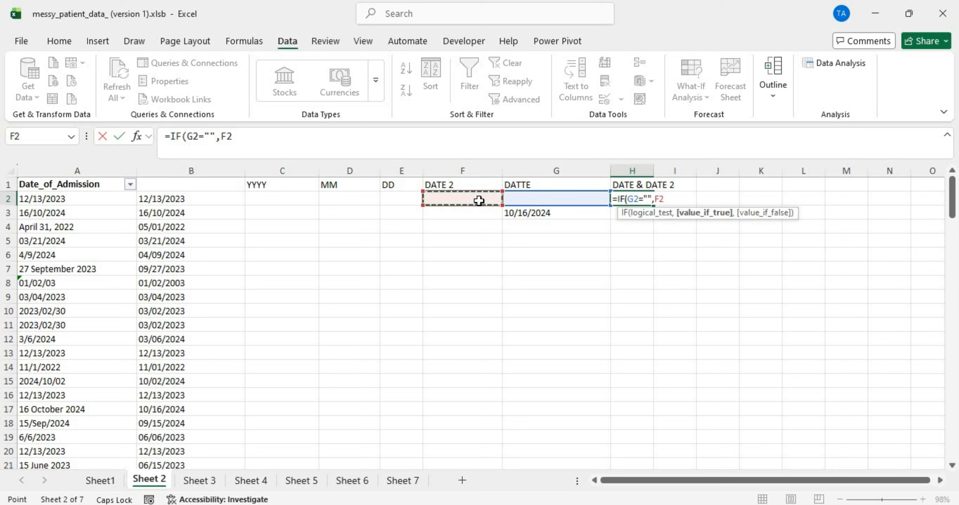
pyautogui.write(',')
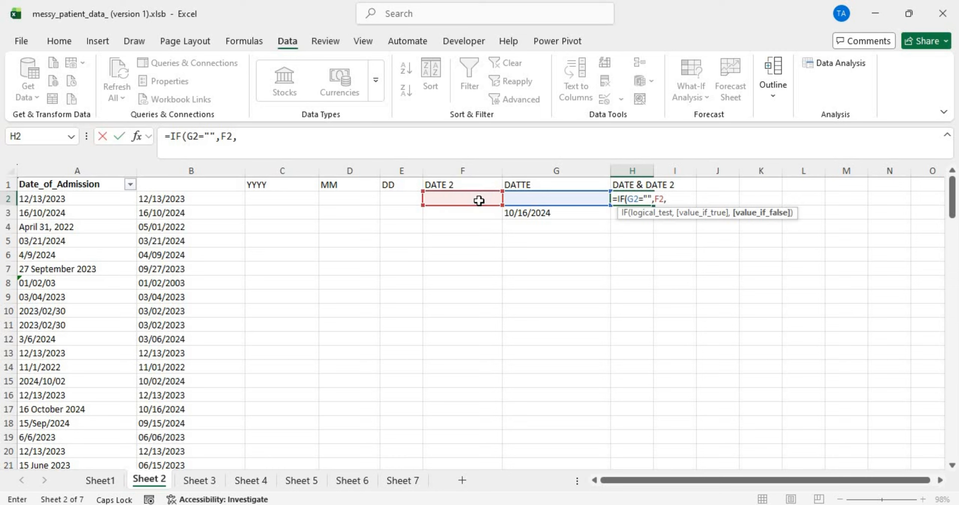
pyautogui.click(550, 196)
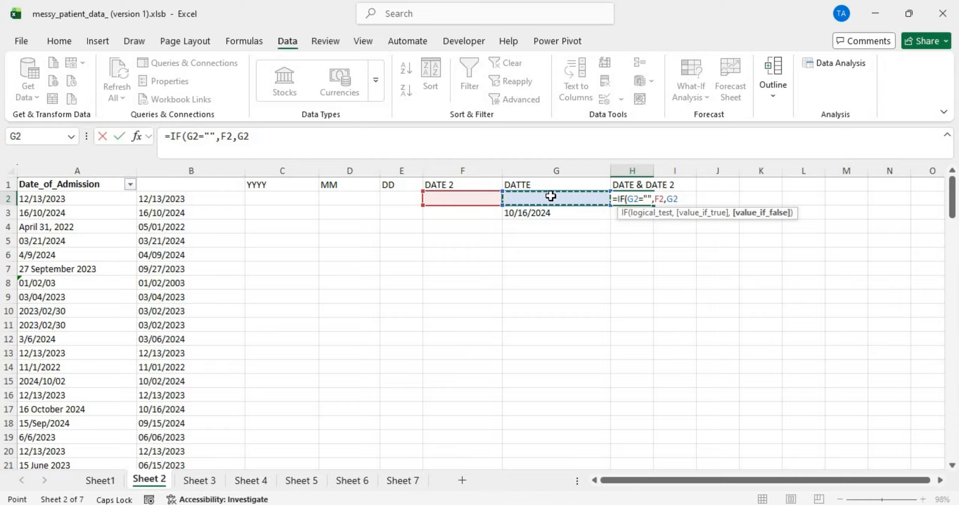
pyautogui.write(')')
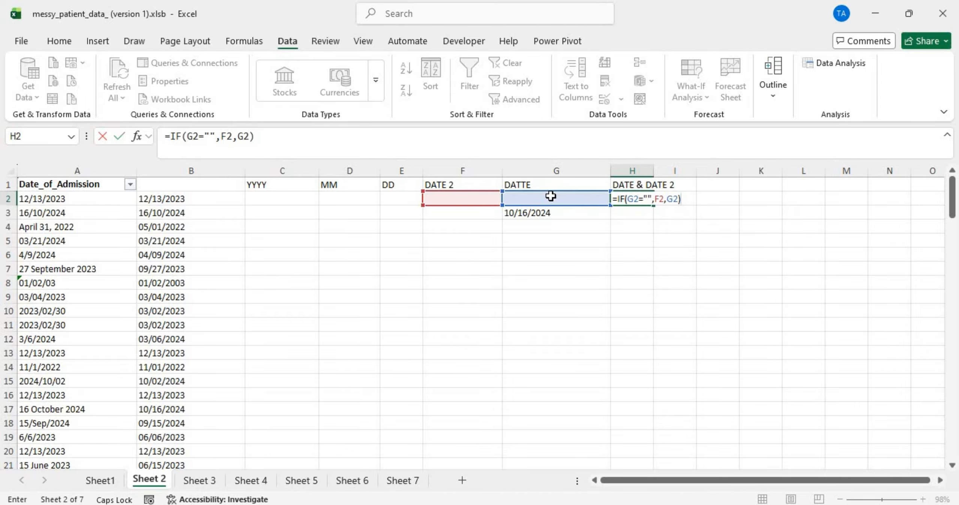
pyautogui.press('Return')
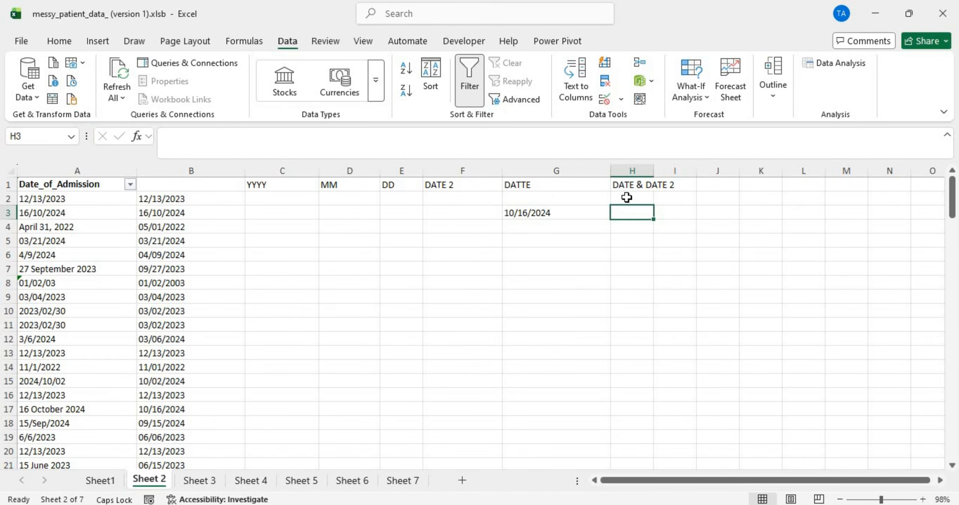
# Step: Fill the H2 formula down column H and widen the column to check the dates
pyautogui.click(626, 197)
pyautogui.doubleClick(651, 205)
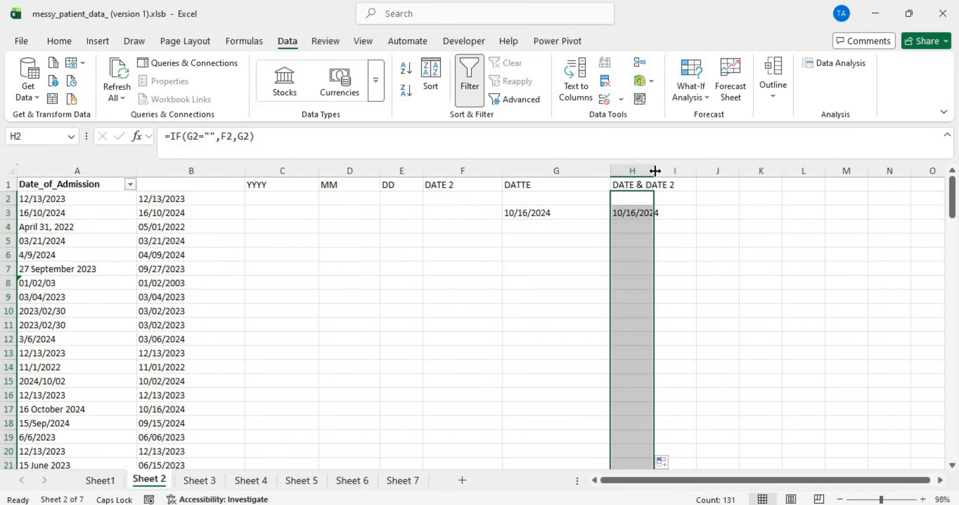
pyautogui.moveTo(656, 168); pyautogui.dragTo(685, 171)
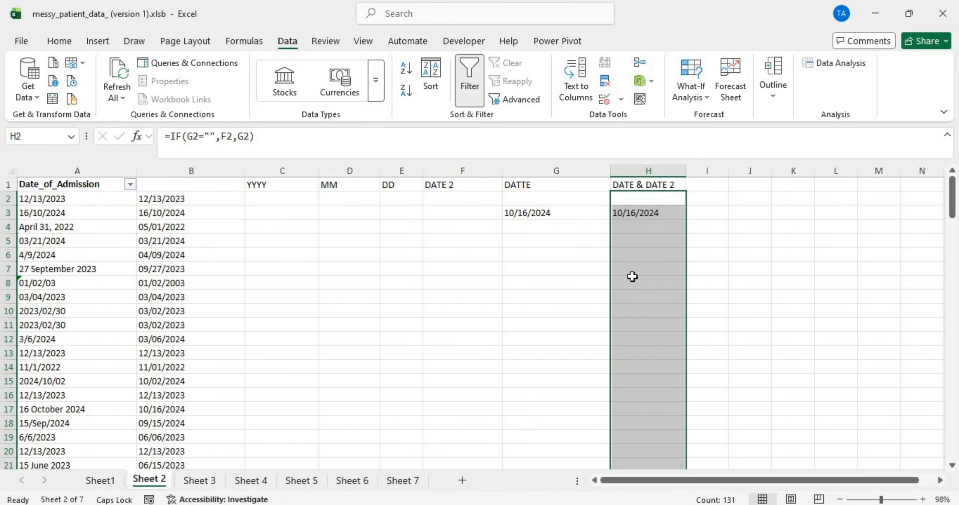
pyautogui.scroll(-10, 626, 290)
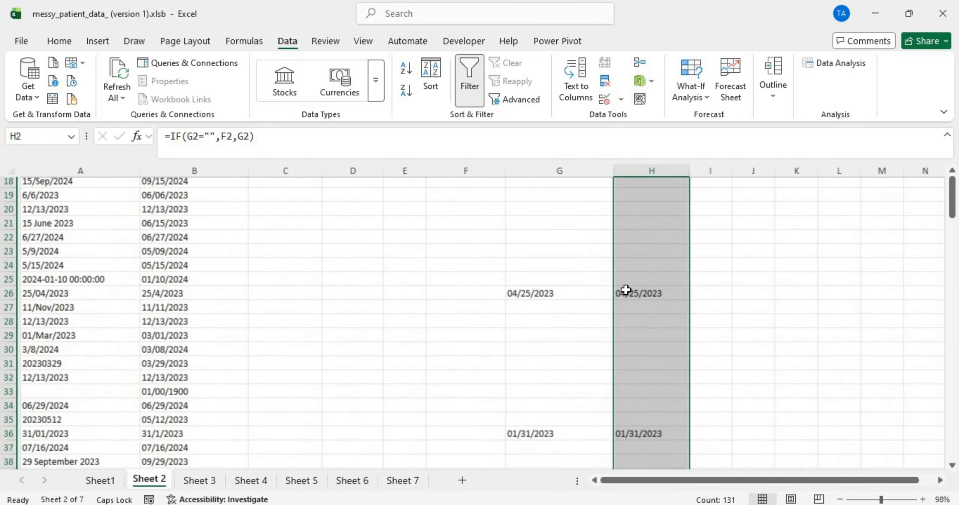
pyautogui.scroll(-15, 626, 289)
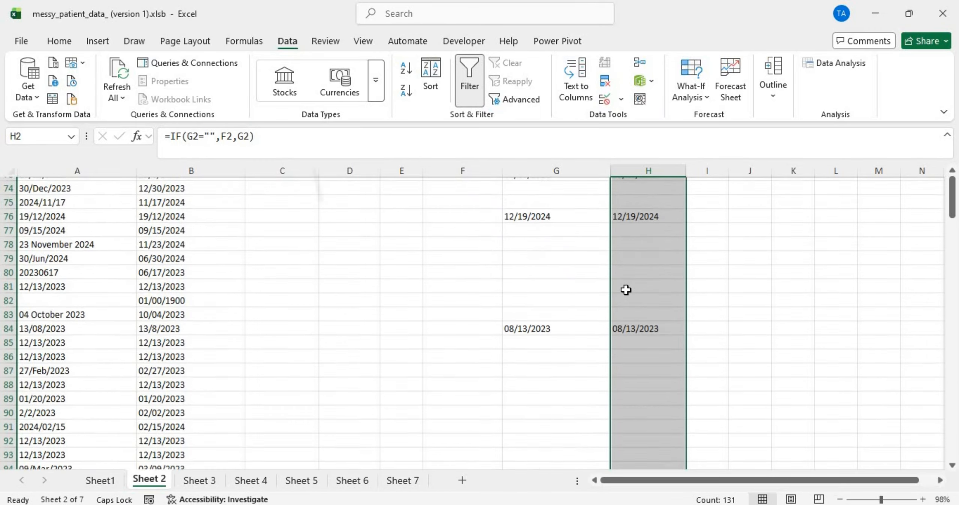
pyautogui.scroll(18, 626, 290)
pyautogui.scroll(7, 391, 460)
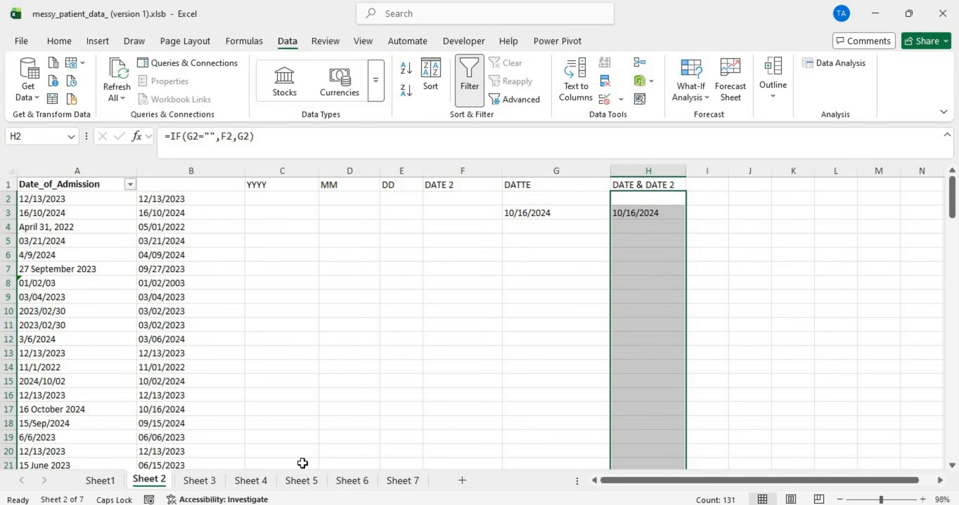
# Step: After viewing Sheet 5, undo the column H fill, formula and DATE & DATE 2 header
pyautogui.click(302, 480)
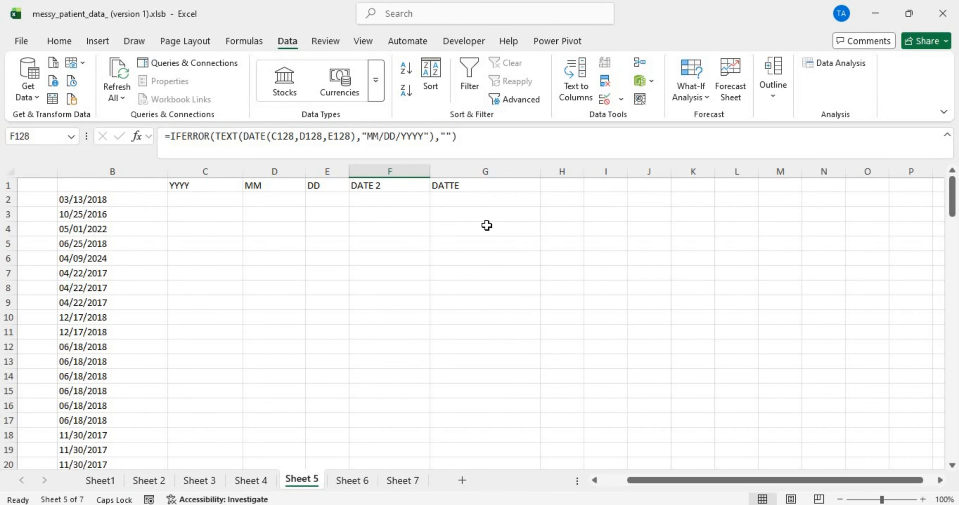
pyautogui.click(278, 357)
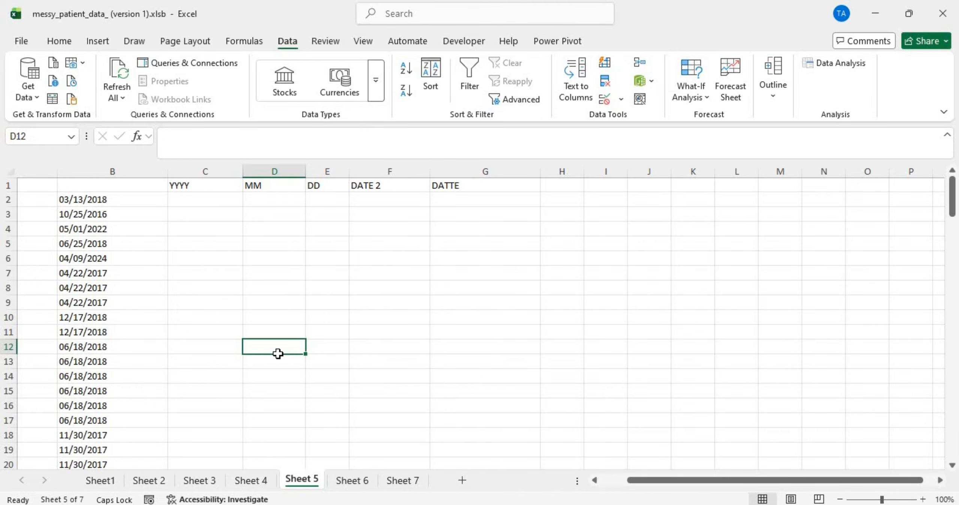
pyautogui.hotkey('ctrl', 'z')
pyautogui.hotkey('ctrl', 'z')
pyautogui.hotkey('ctrl', 'z')
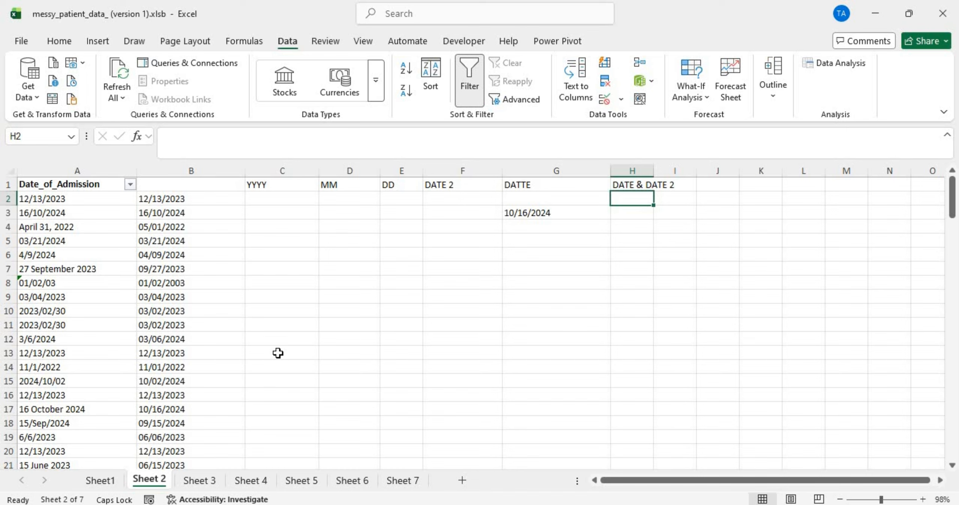
pyautogui.hotkey('ctrl', 'z')
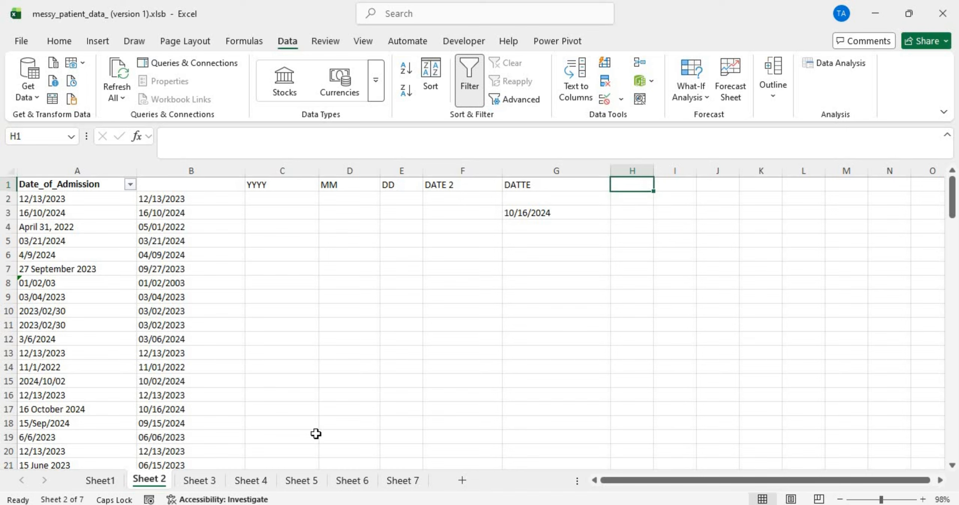
# Step: Group Sheets 2–7 and re-enter =IF(G2="",F2,G2) in H2
pyautogui.keyDown('shift'); pyautogui.click(412, 474); pyautogui.keyUp('shift')
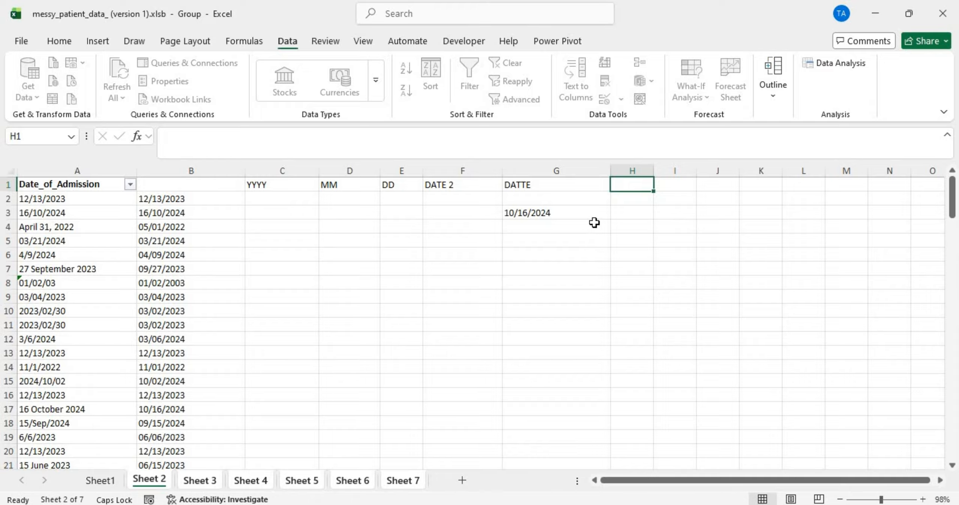
pyautogui.click(624, 199)
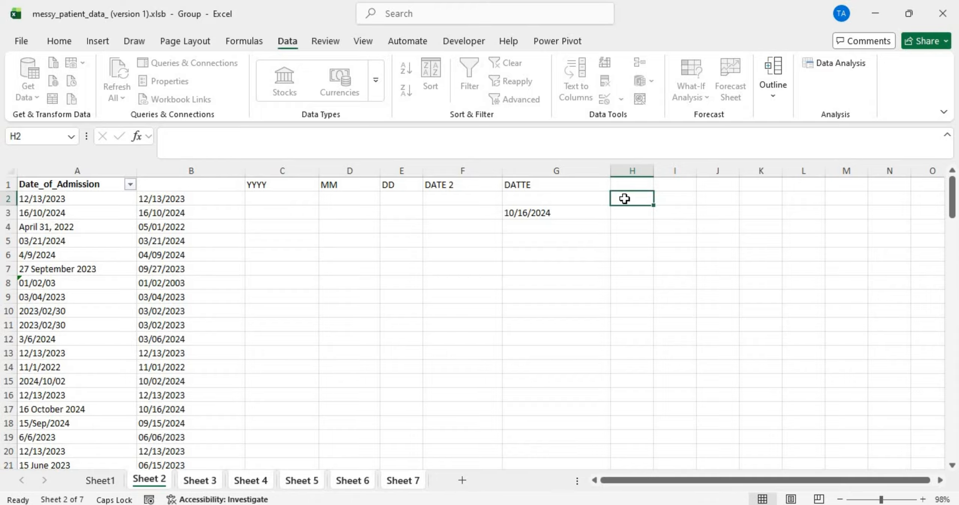
pyautogui.write('=IF')
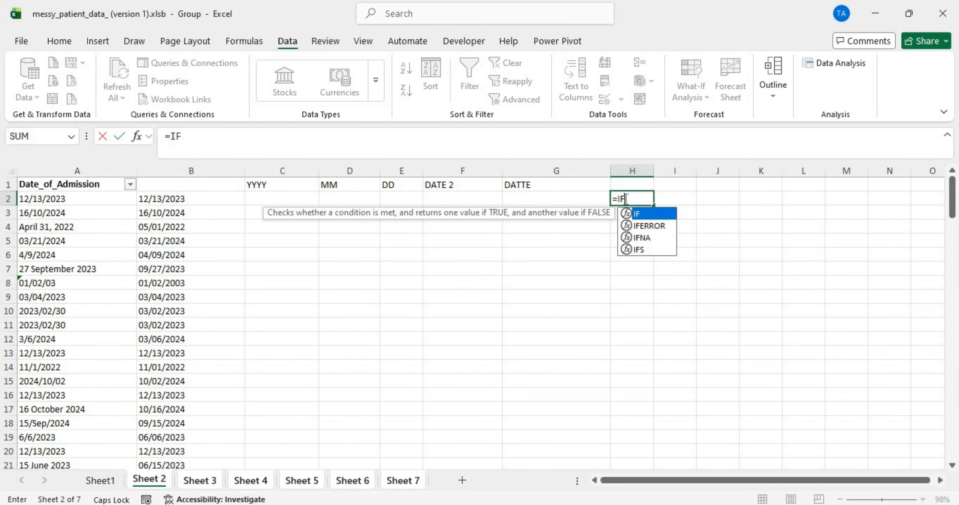
pyautogui.write('(')
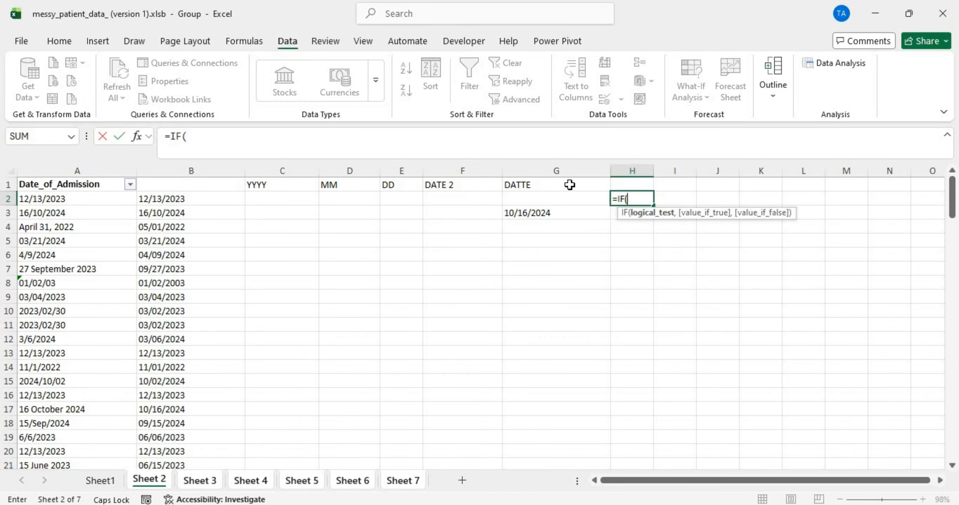
pyautogui.click(565, 197)
pyautogui.write('=')
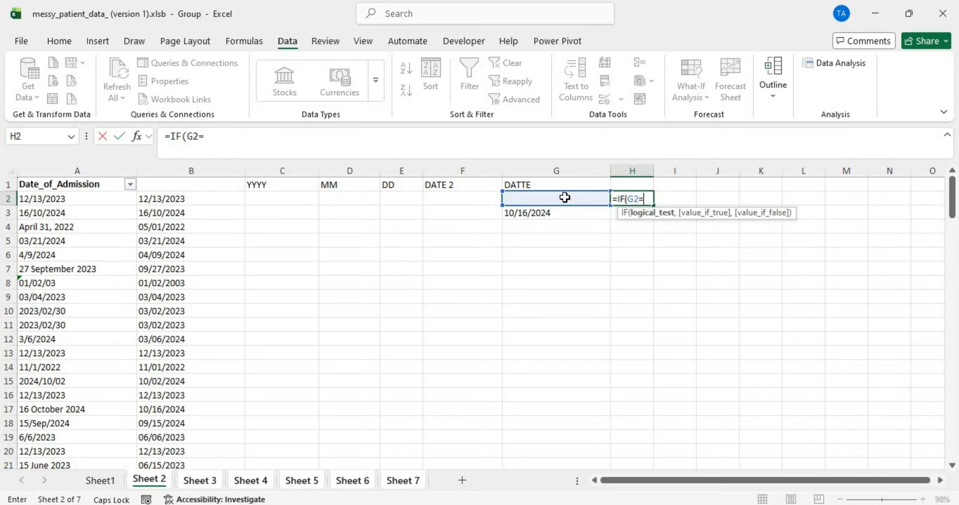
pyautogui.write('"",')
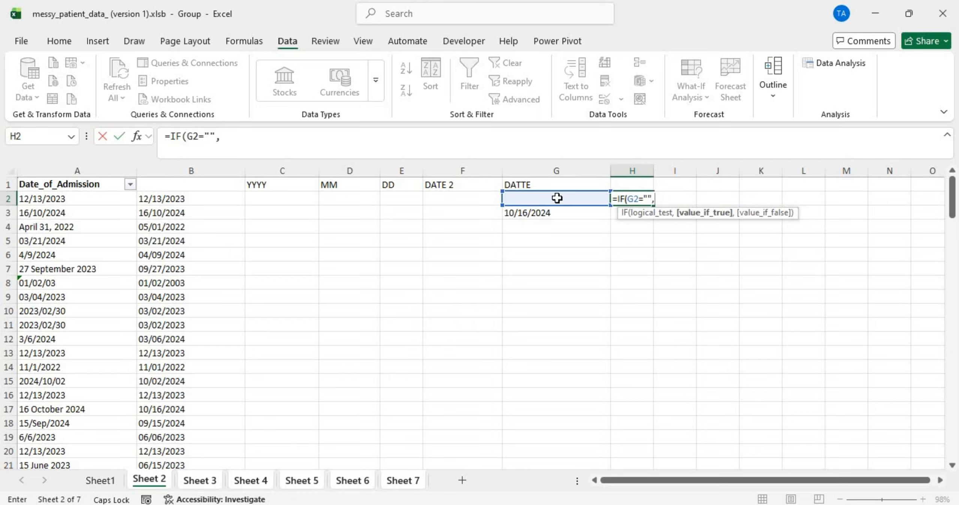
pyautogui.click(445, 199)
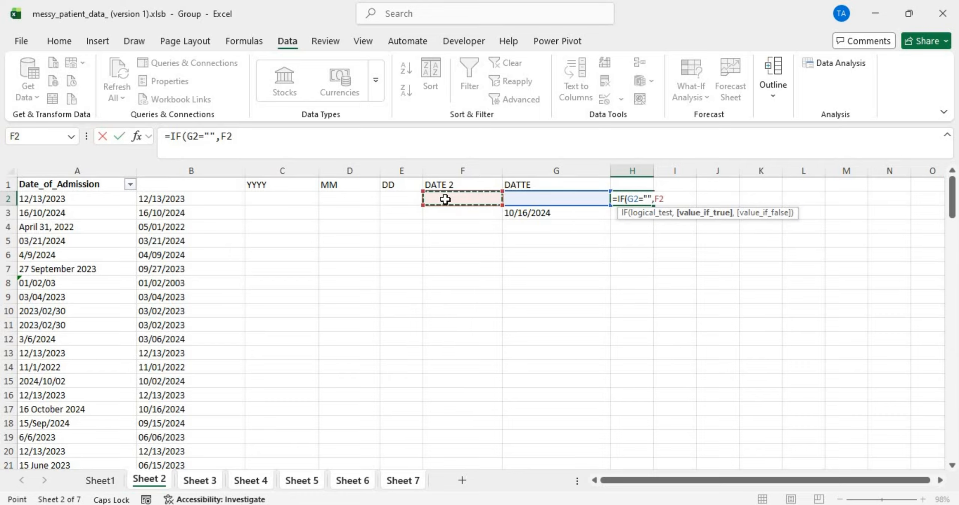
pyautogui.write(',')
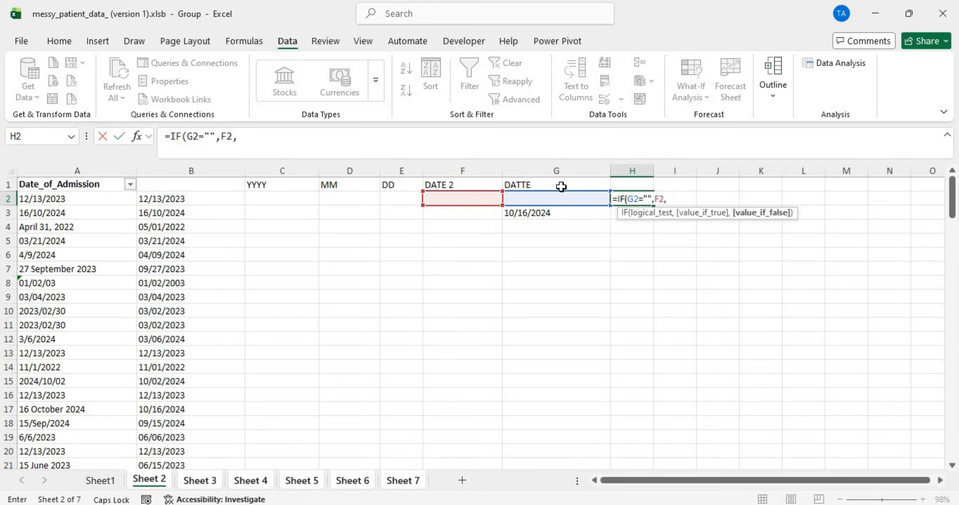
pyautogui.click(575, 196)
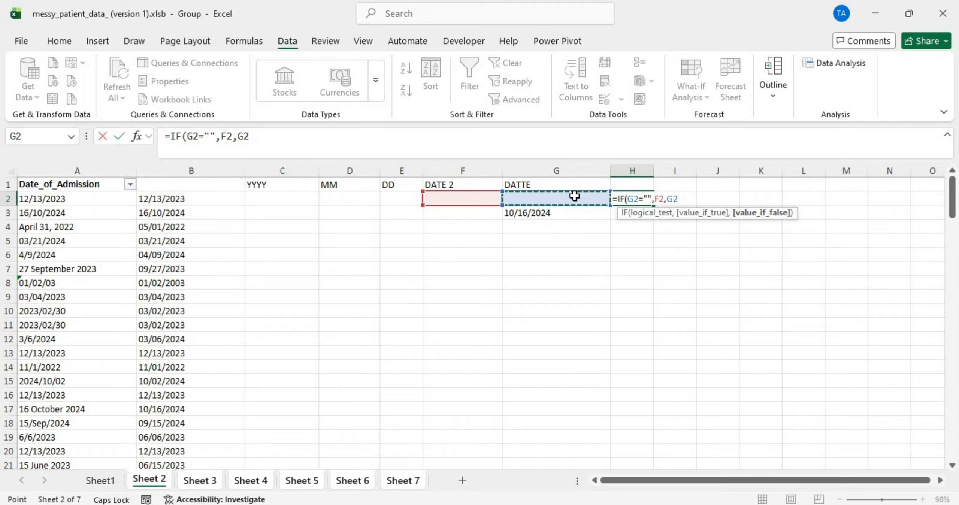
pyautogui.write(')')
pyautogui.press('Return')
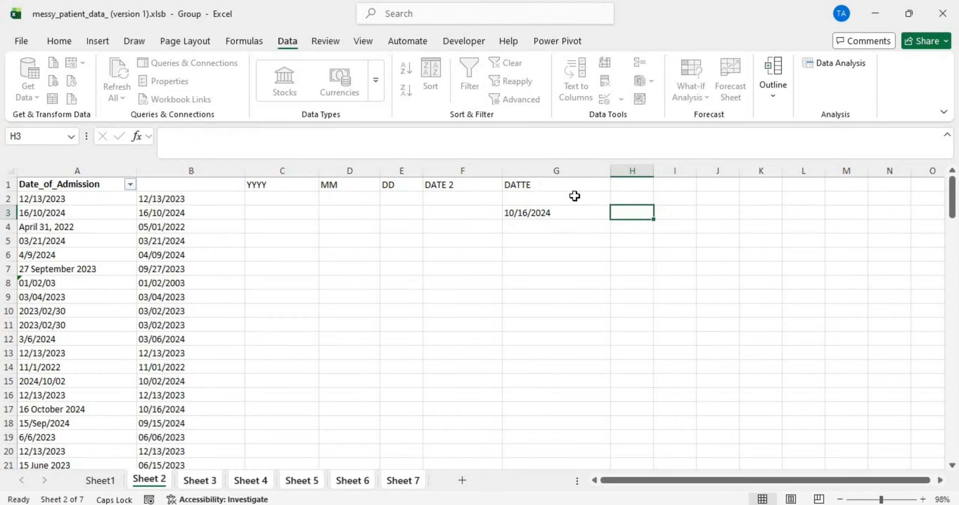
# Step: Fill the H2 formula down column H and widen it so dates show fully
pyautogui.click(623, 198)
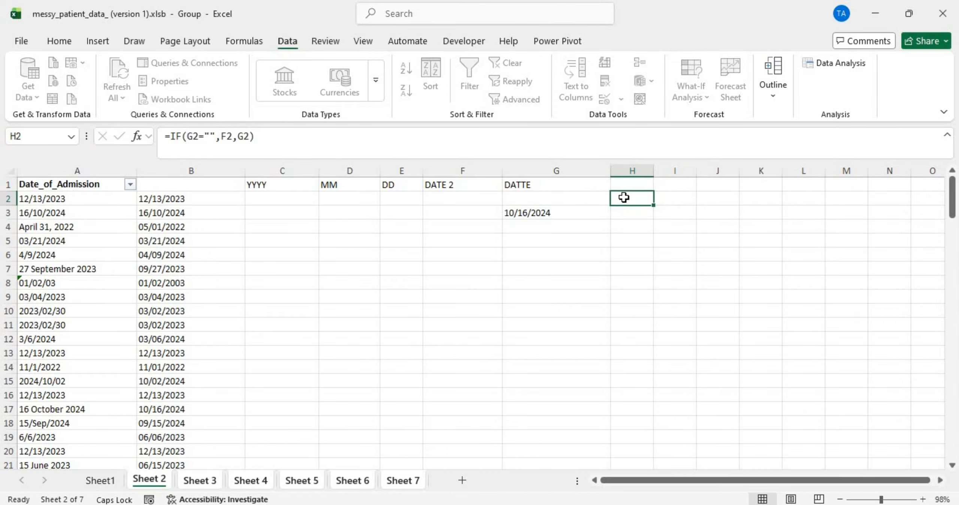
pyautogui.doubleClick(653, 206)
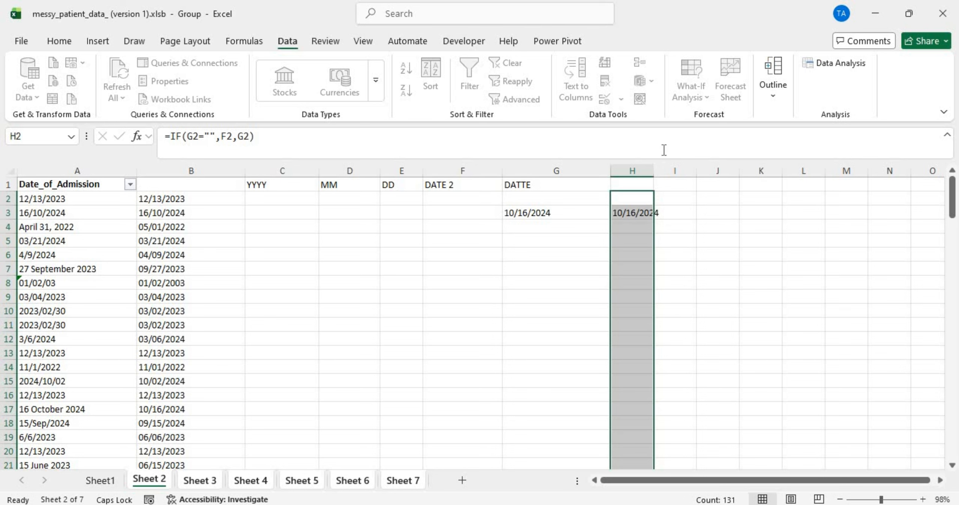
pyautogui.moveTo(650, 172); pyautogui.dragTo(672, 171)
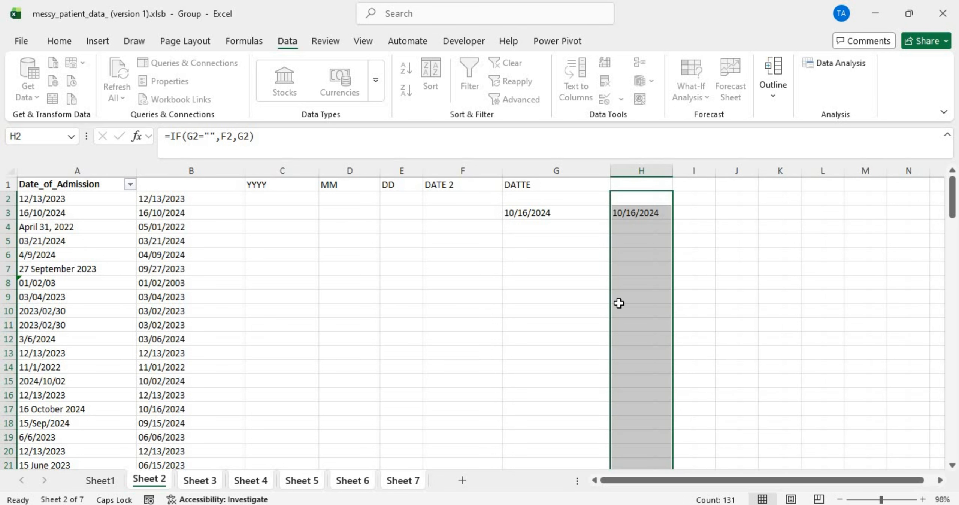
pyautogui.scroll(-20, 619, 293)
pyautogui.scroll(20, 619, 292)
# Step: Check the filled column H on Sheet 5, select the whole column, then return to Sheet 2
pyautogui.click(313, 481)
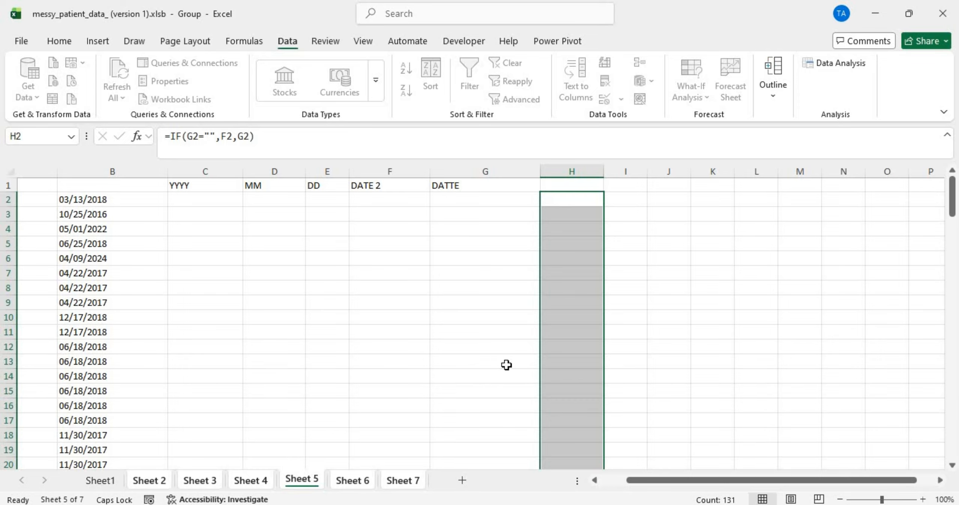
pyautogui.scroll(-20, 506, 366)
pyautogui.scroll(20, 506, 365)
pyautogui.hotkey('ctrl', 'space')
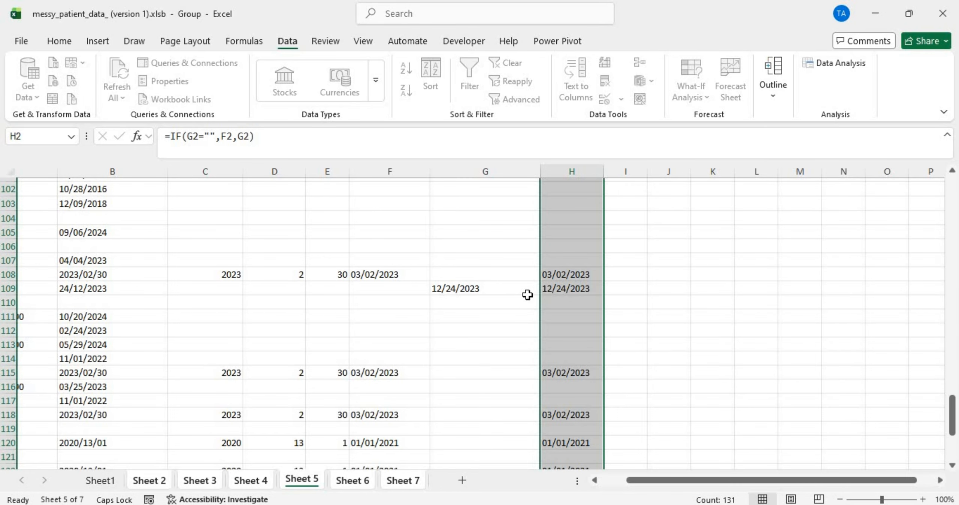
pyautogui.scroll(-20, 425, 361)
pyautogui.scroll(20, 425, 360)
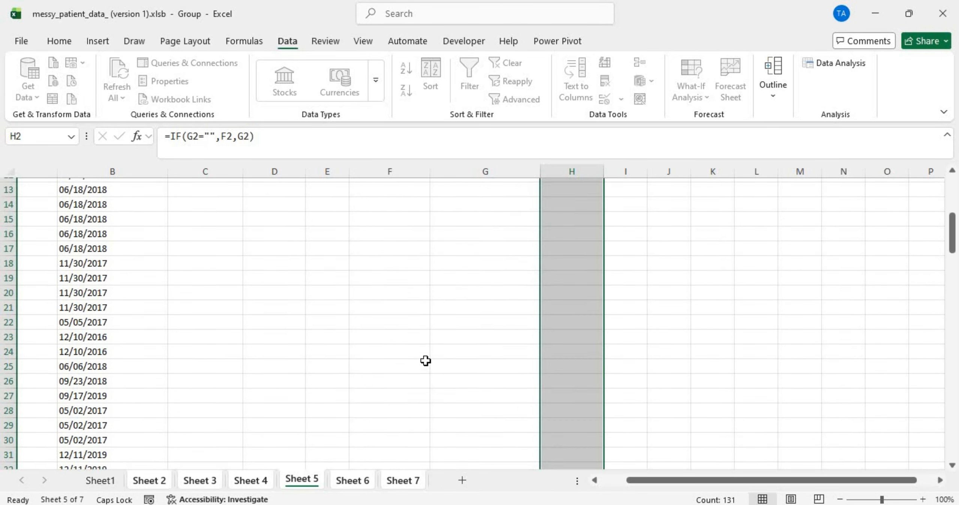
pyautogui.click(142, 481)
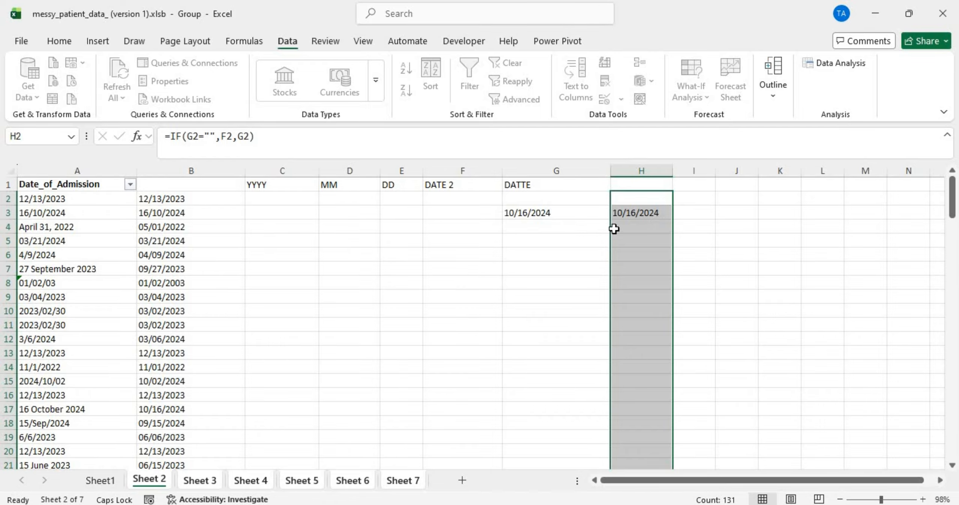
# Step: Replace column H's formulas with their values using Paste Values
pyautogui.hotkey('ctrl', 'c')
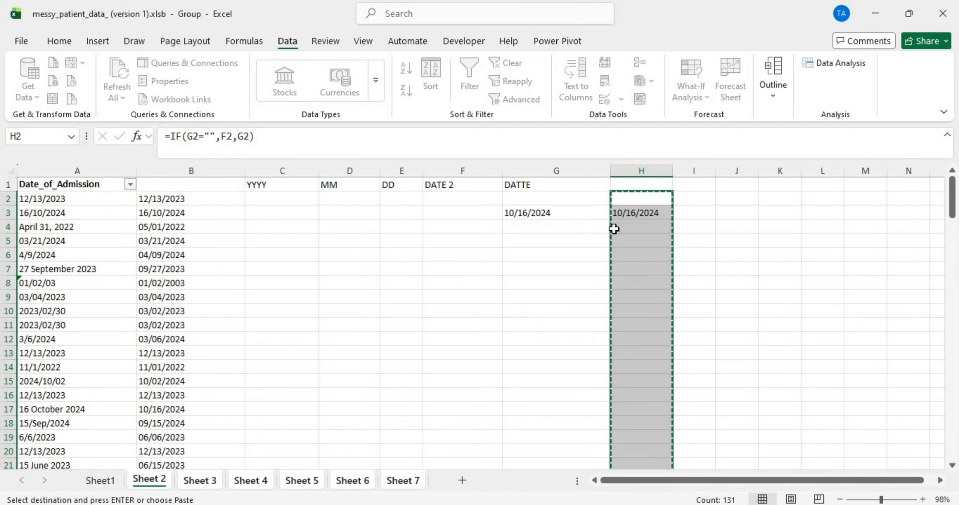
pyautogui.click(633, 201)
pyautogui.rightClick(633, 202)
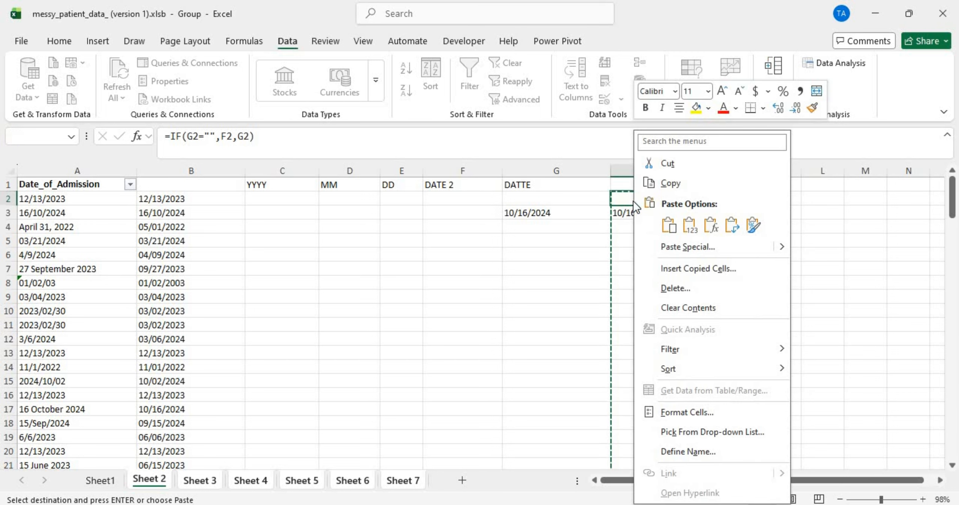
pyautogui.click(689, 225)
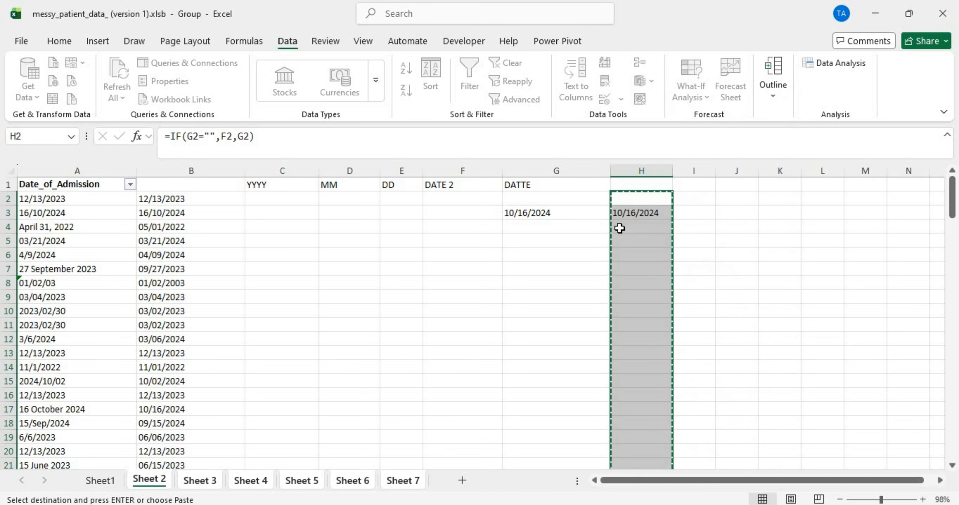
# Step: Delete helper columns C through G so the combined dates sit in column C
pyautogui.click(254, 171)
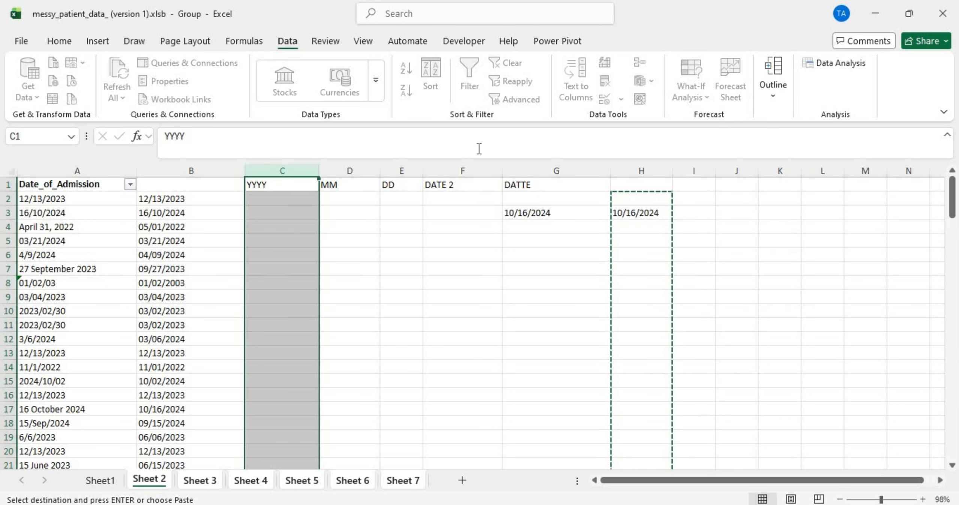
pyautogui.keyDown('shift'); pyautogui.click(554, 168); pyautogui.keyUp('shift')
pyautogui.rightClick(554, 168)
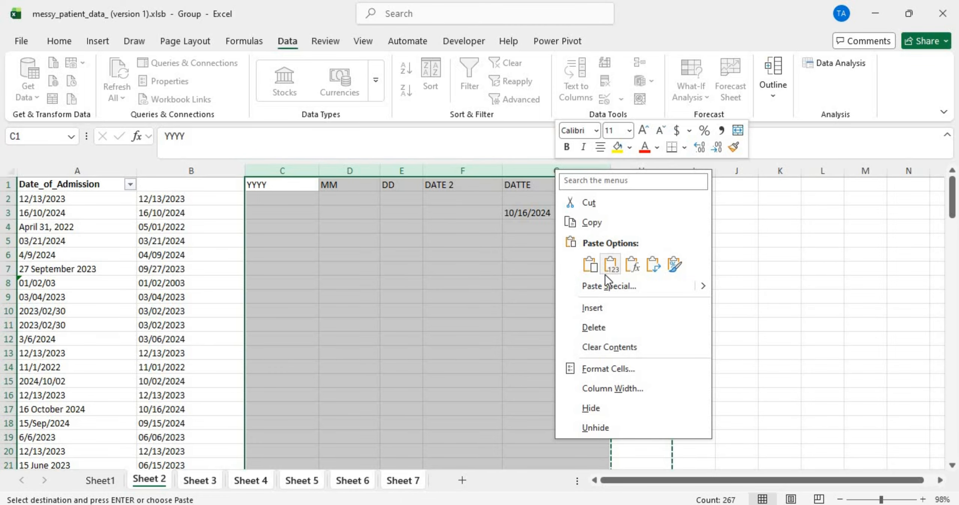
pyautogui.click(605, 323)
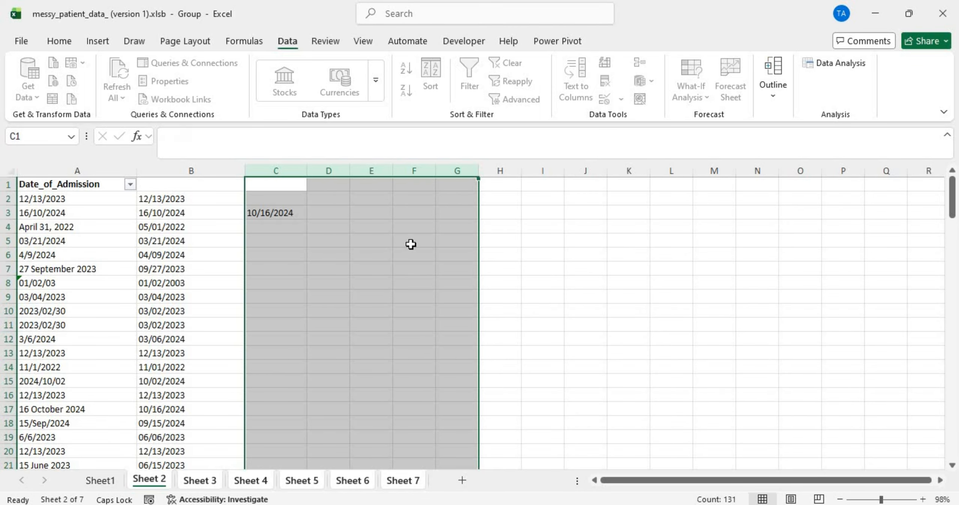
pyautogui.click(294, 187)
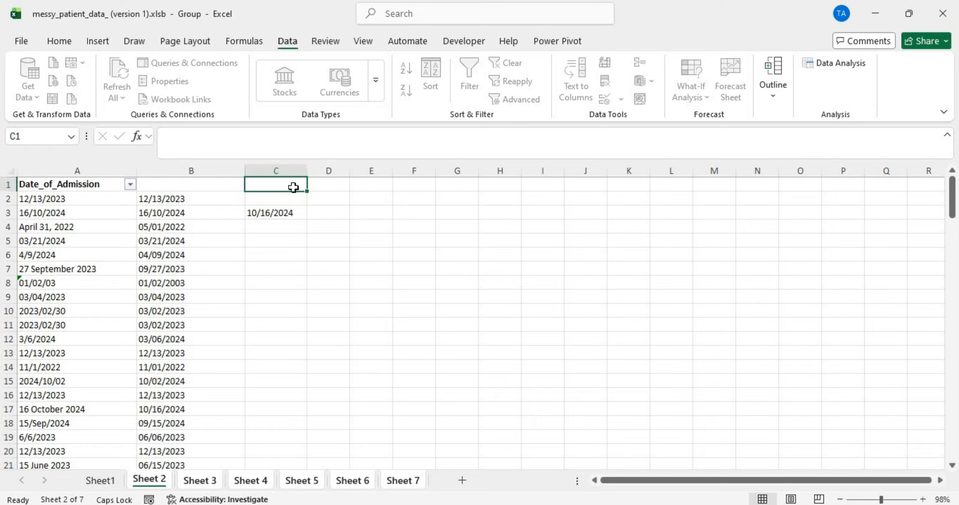
# Step: Enter 'Solved Date' as the heading in cell C1
pyautogui.press('capslock')
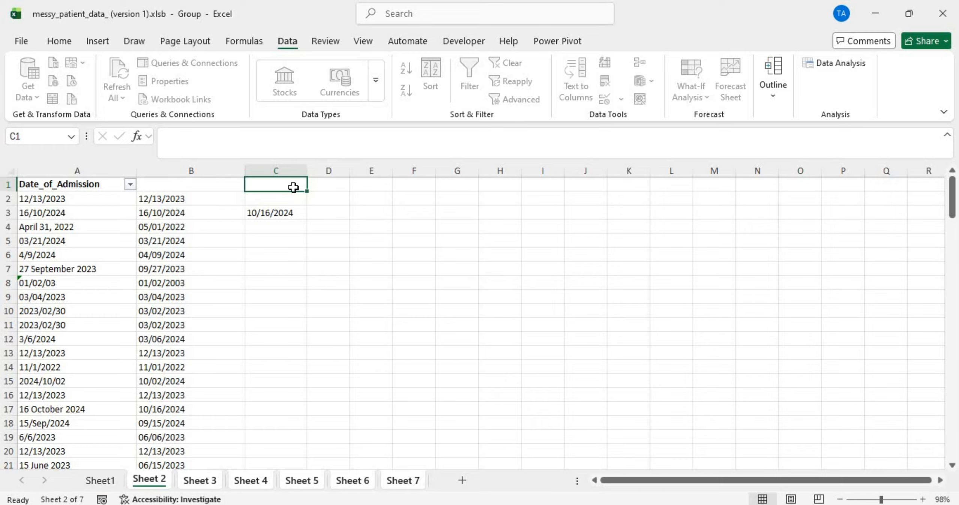
pyautogui.press('capslock')
pyautogui.write('S')
pyautogui.press('capslock')
pyautogui.write('ol')
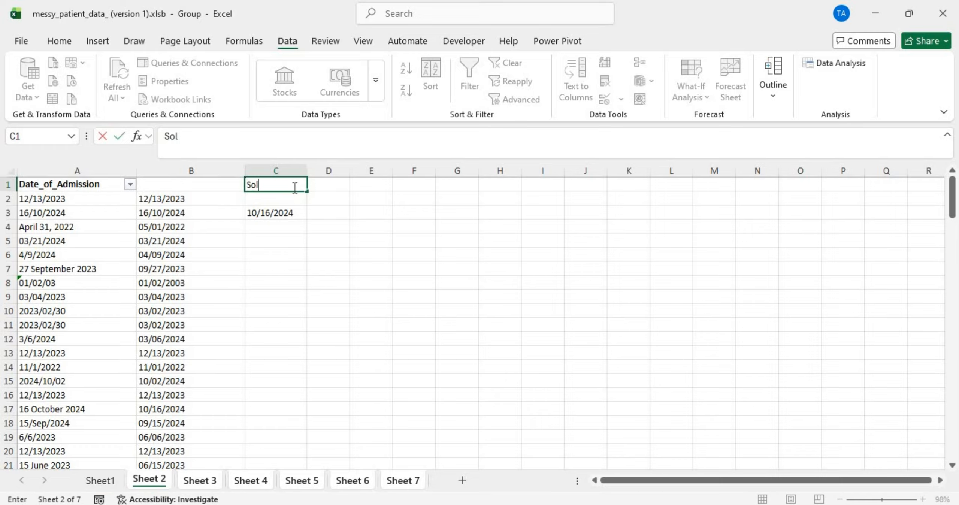
pyautogui.write('ved')
pyautogui.press('capslock')
pyautogui.write('D')
pyautogui.press('capslock')
pyautogui.write('ate')
pyautogui.press('Return')
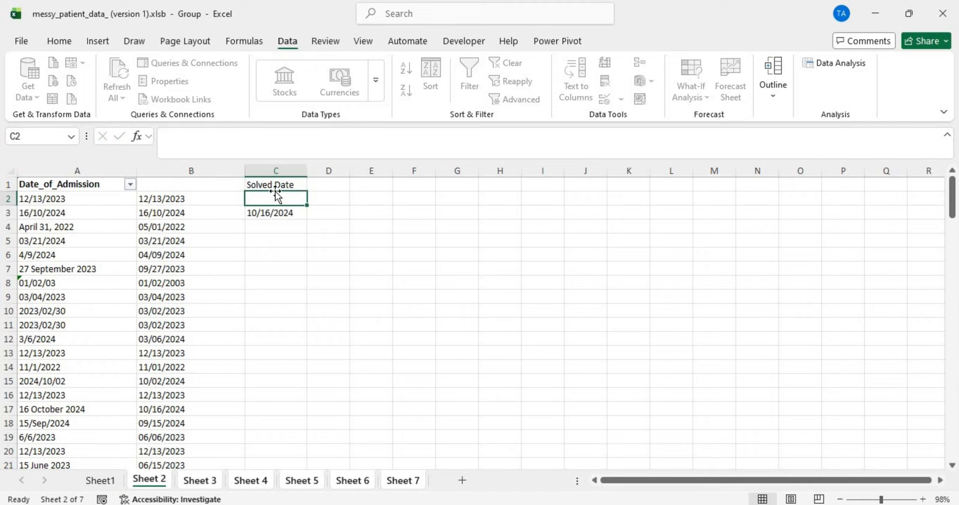
# Step: Compare the dates in B2, C2, C5 and B5, then select the Solved Date column
pyautogui.click(182, 201)
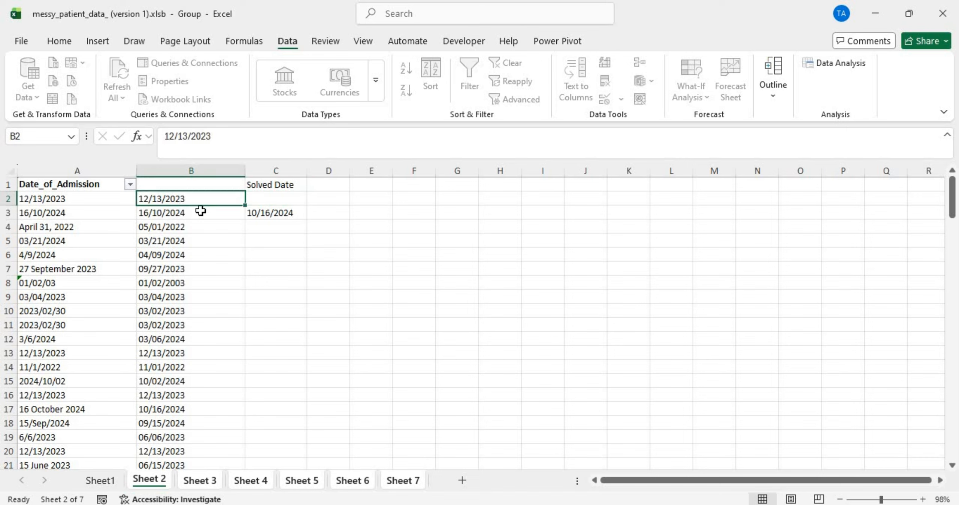
pyautogui.click(269, 199)
pyautogui.click(267, 237)
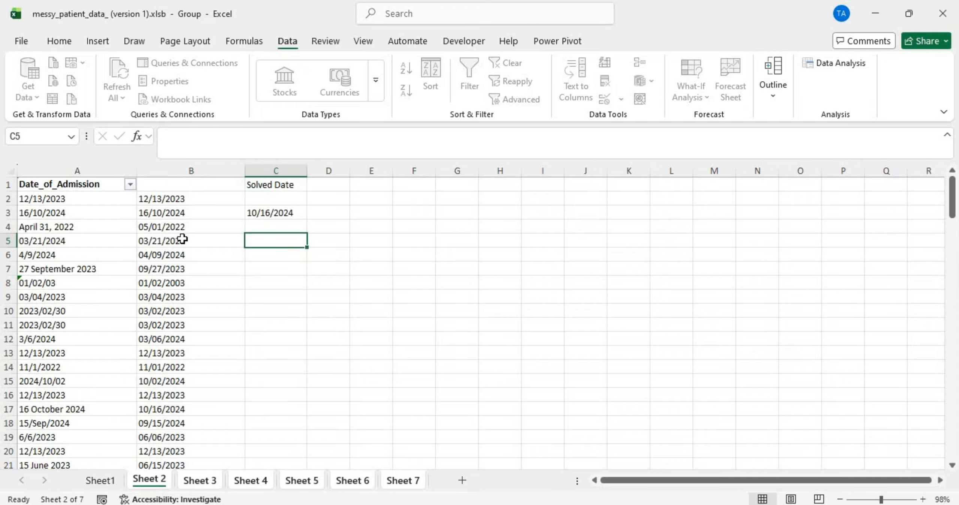
pyautogui.click(182, 239)
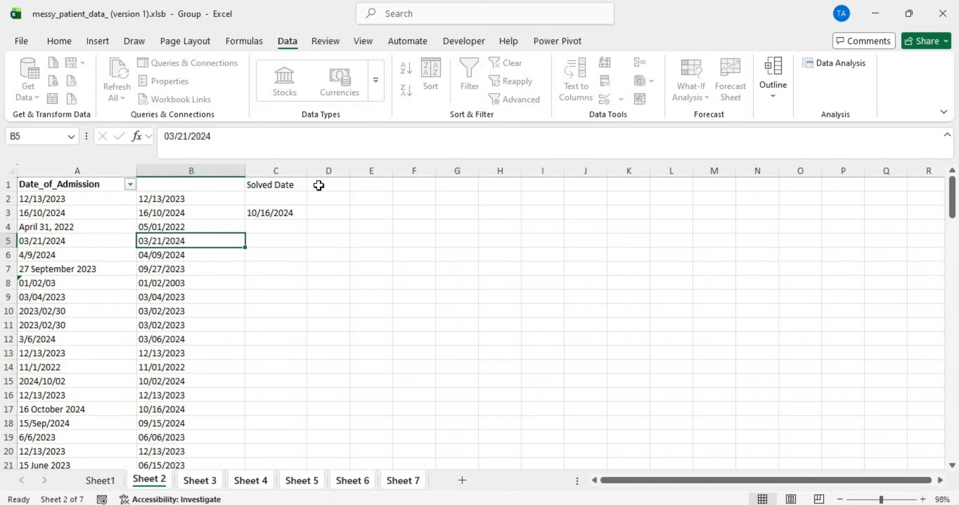
pyautogui.moveTo(318, 185); pyautogui.dragTo(270, 200)
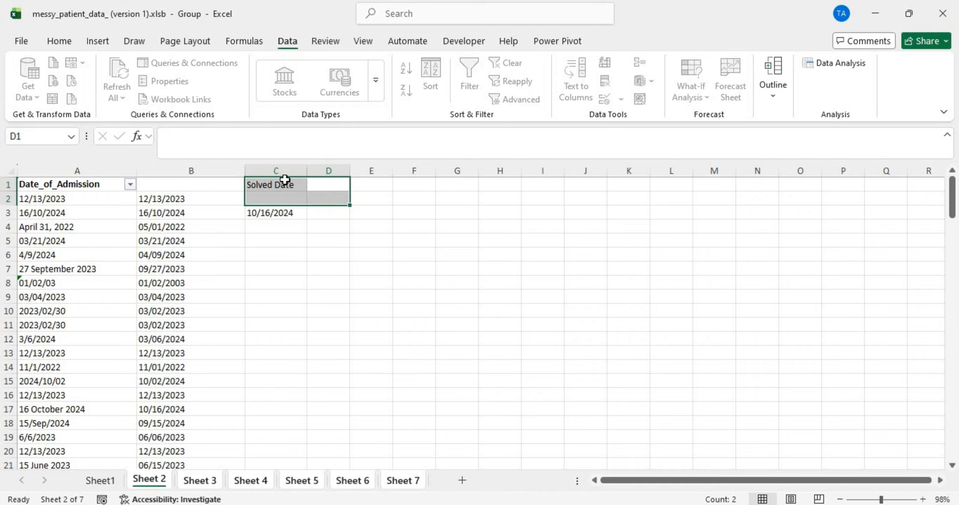
pyautogui.click(278, 165)
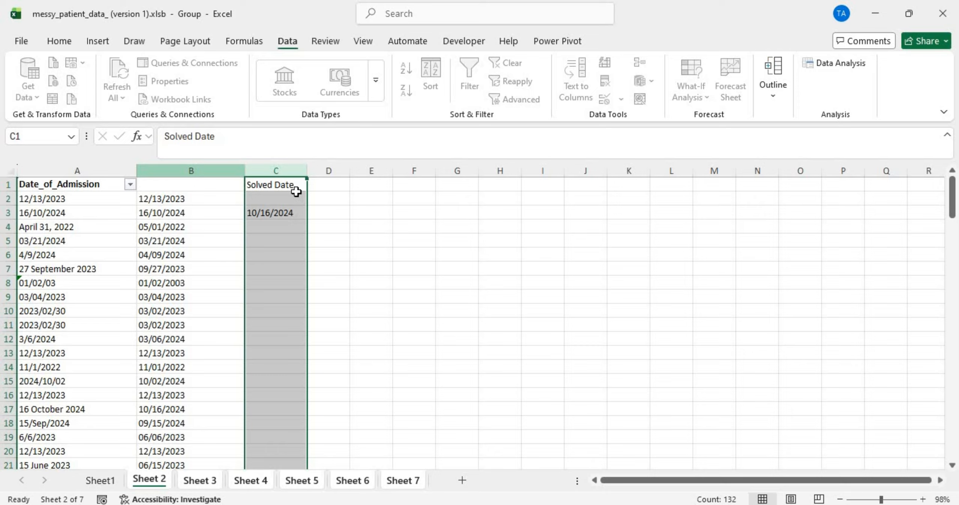
# Step: Enter =IF(C2="",B2,C2) in cell D2
pyautogui.click(324, 198)
pyautogui.write('=i')
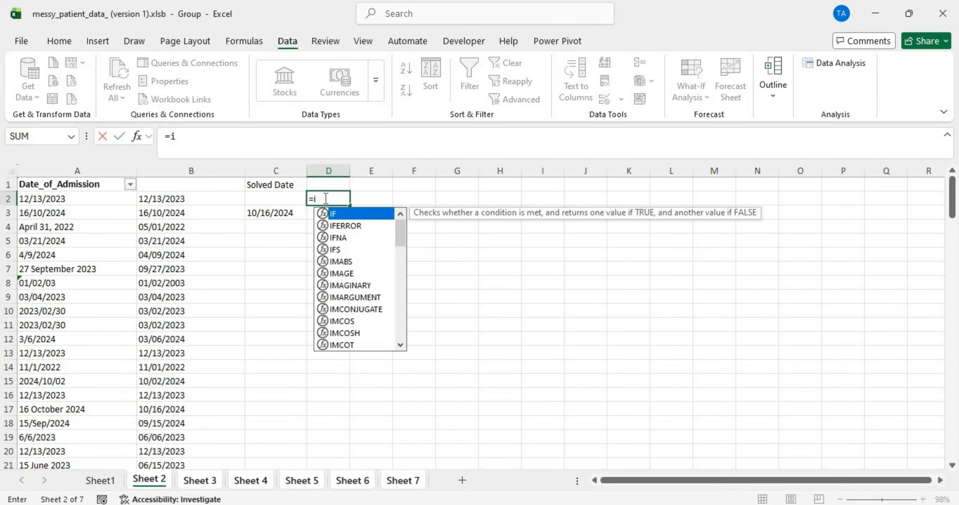
pyautogui.write('f(')
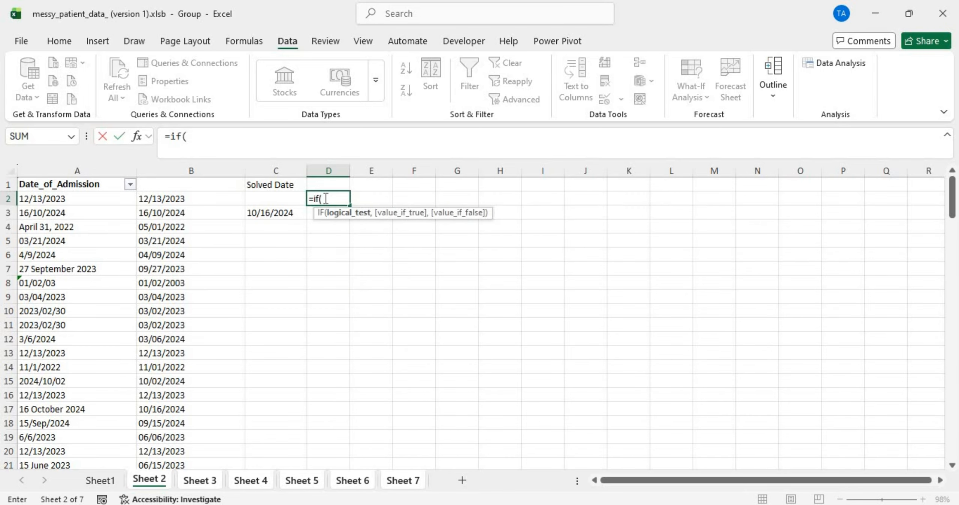
pyautogui.click(277, 196)
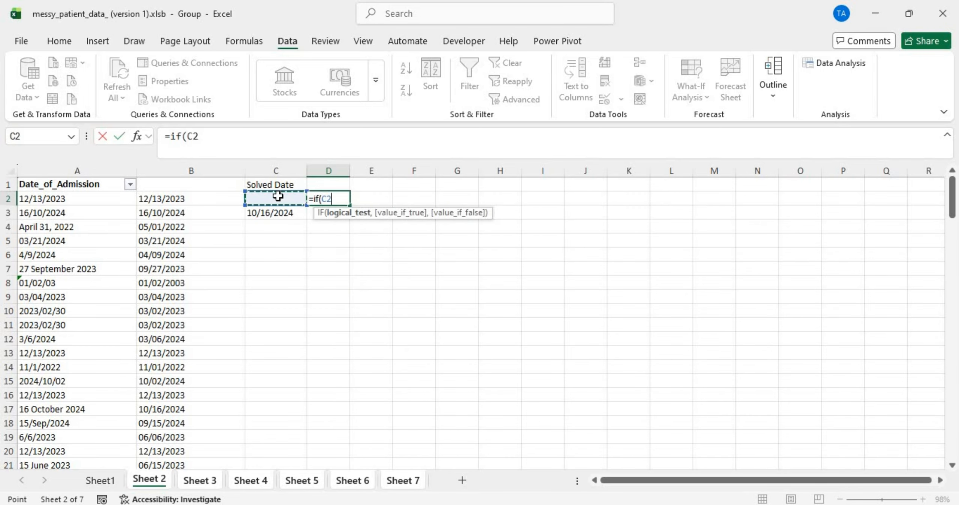
pyautogui.write('="",')
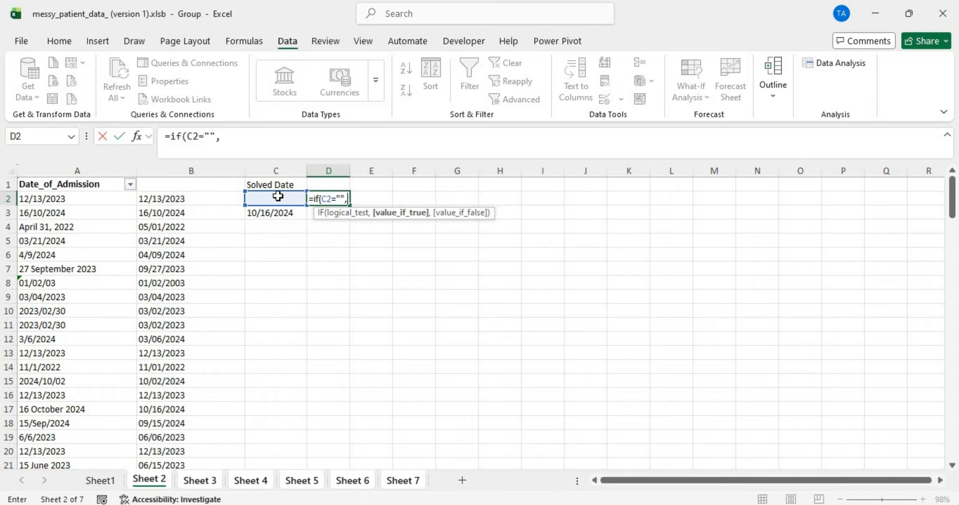
pyautogui.click(187, 197)
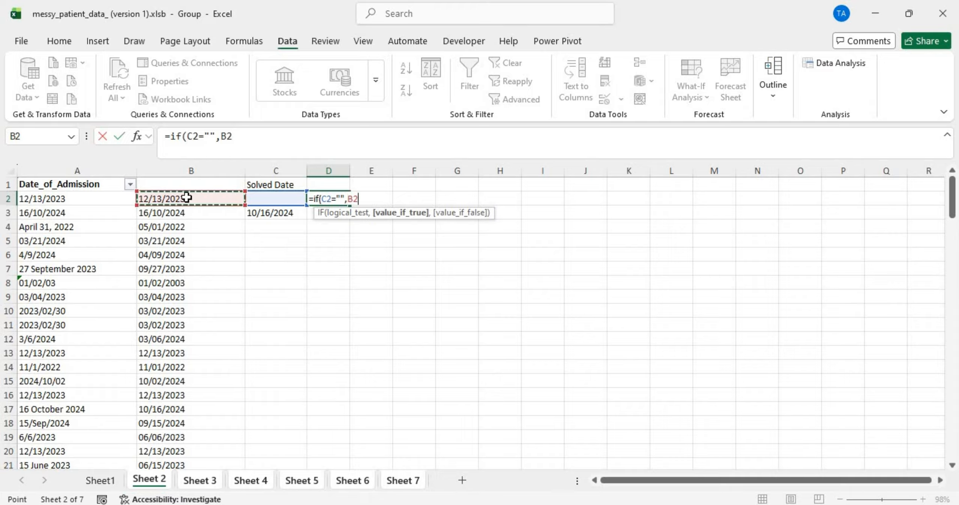
pyautogui.write(',')
pyautogui.click(265, 196)
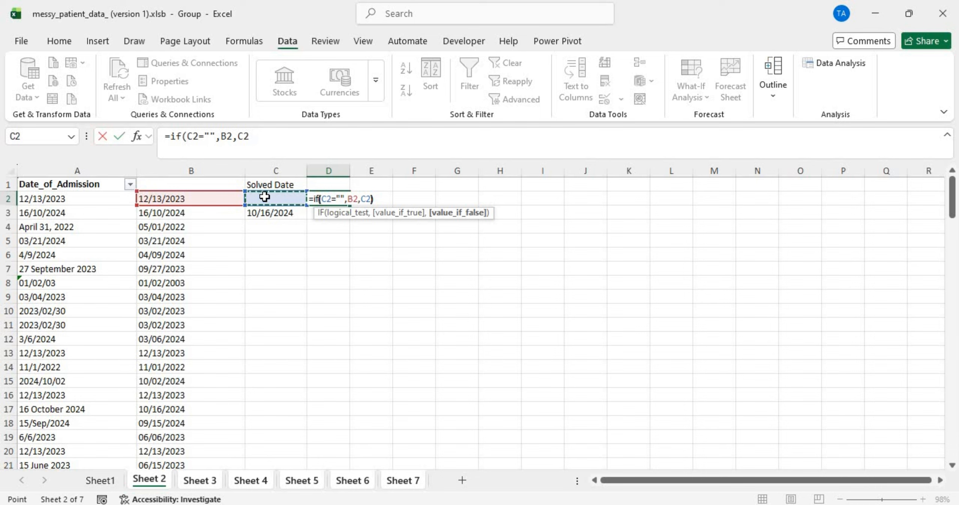
pyautogui.press('Return')
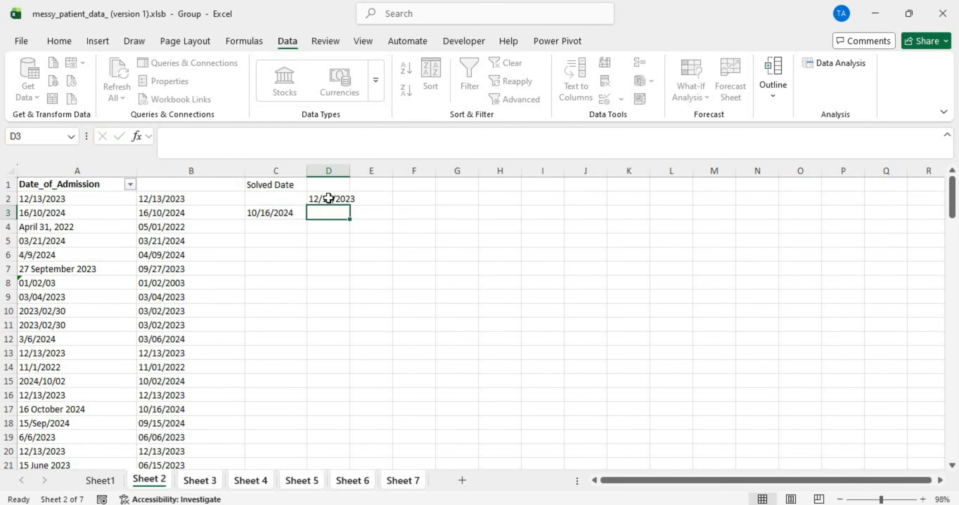
# Step: Fill the IF formula down all of column D and widen the column
pyautogui.doubleClick(329, 199)
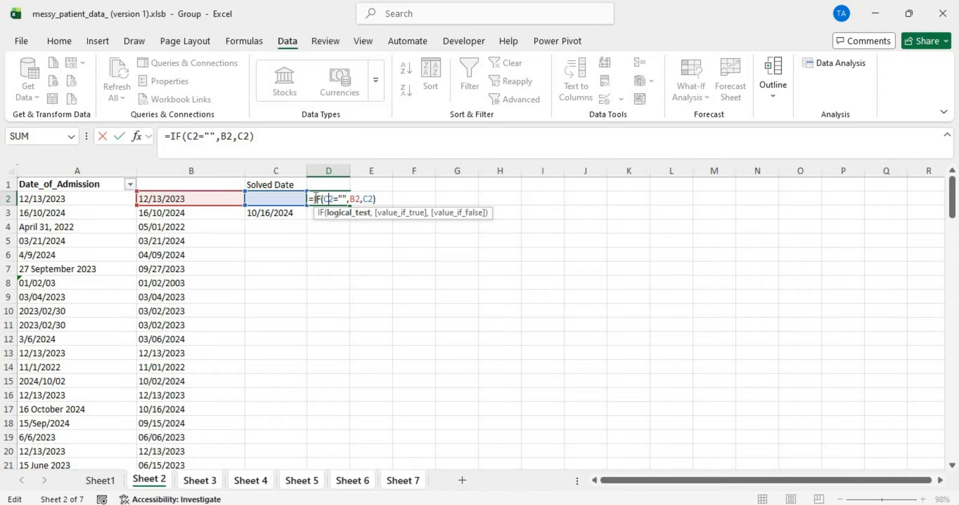
pyautogui.click(316, 197)
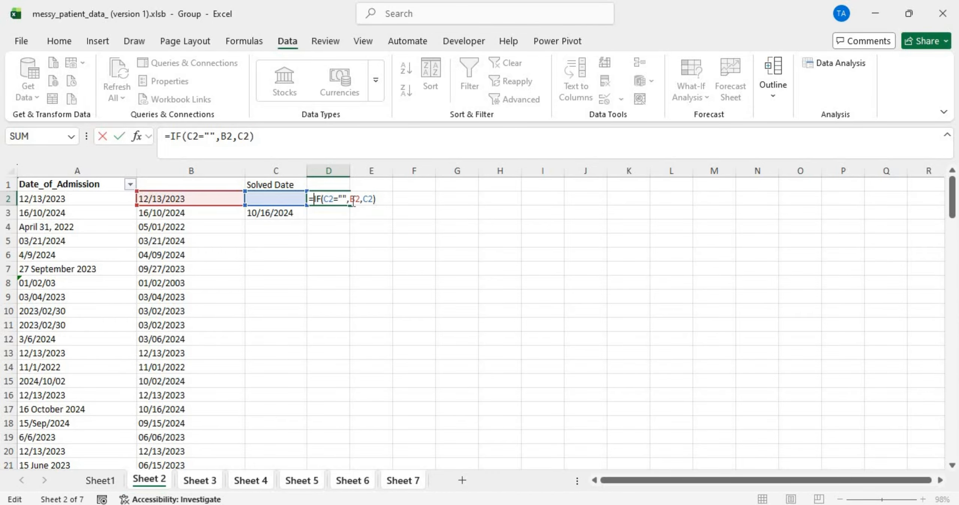
pyautogui.press('Return')
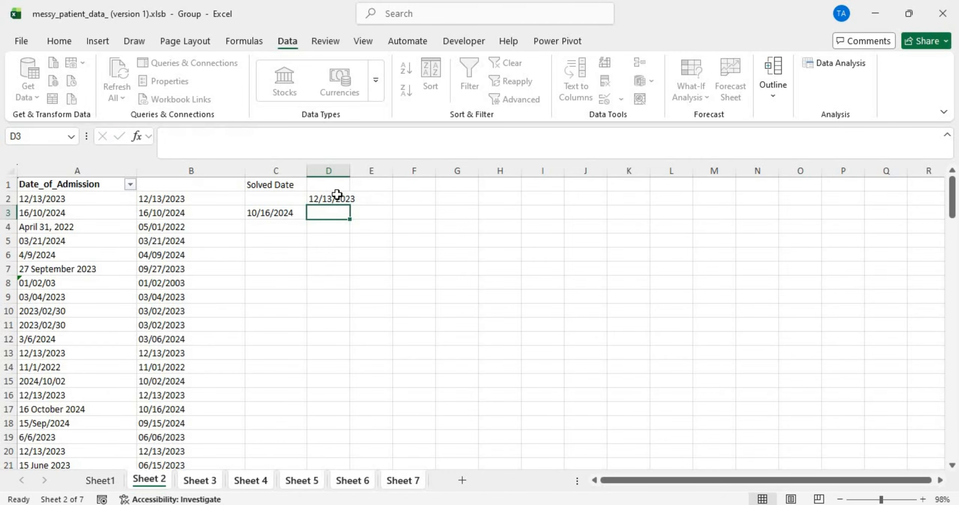
pyautogui.click(334, 194)
pyautogui.doubleClick(350, 206)
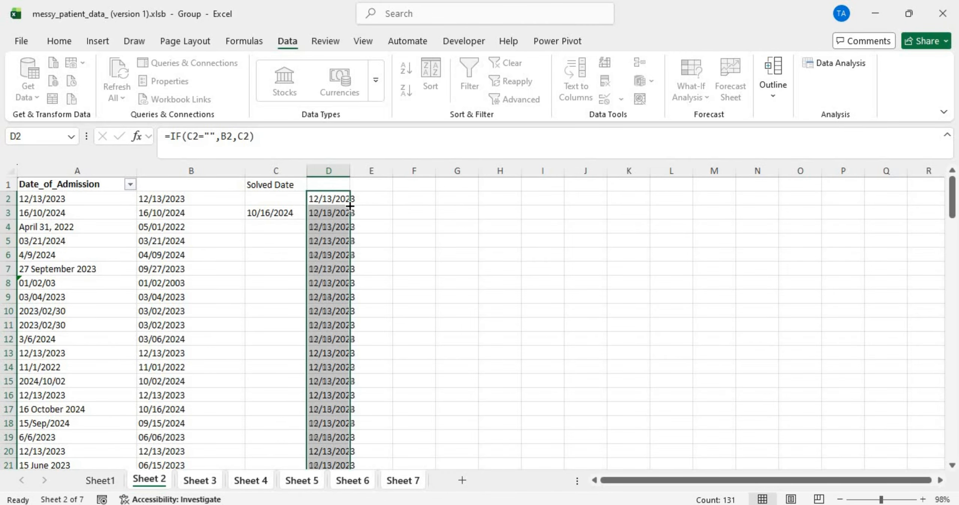
pyautogui.doubleClick(350, 167)
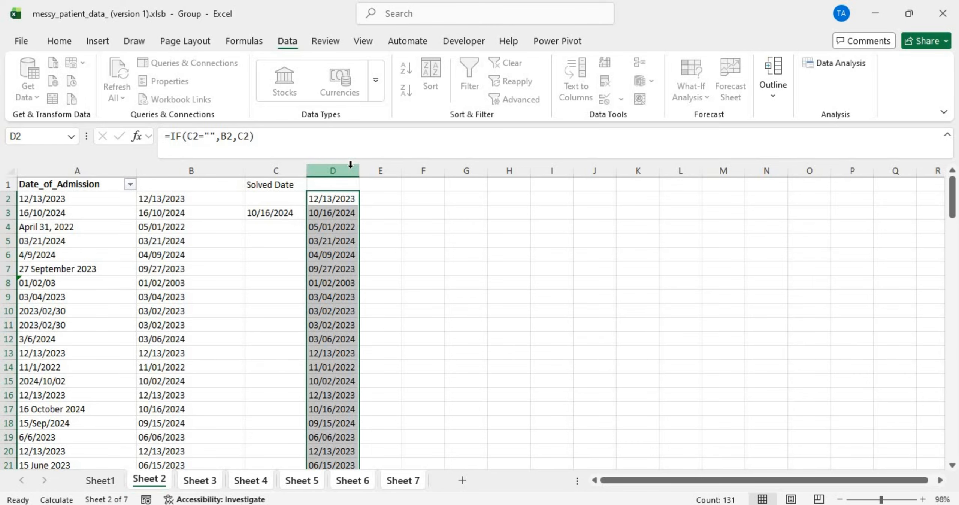
pyautogui.moveTo(358, 169); pyautogui.dragTo(435, 169)
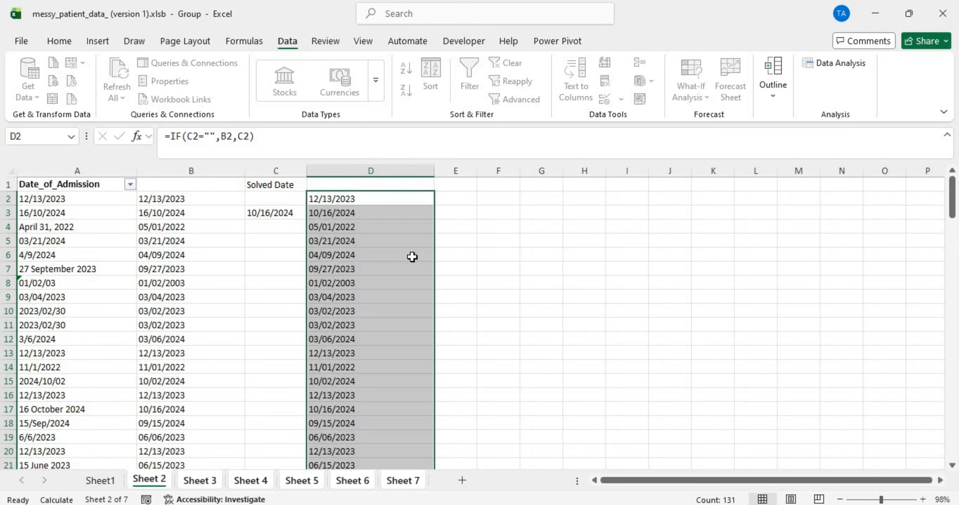
# Step: Head column D 'New date', correcting the mistyped 'New real' in D1
pyautogui.click(406, 279)
pyautogui.scroll(-20, 406, 279)
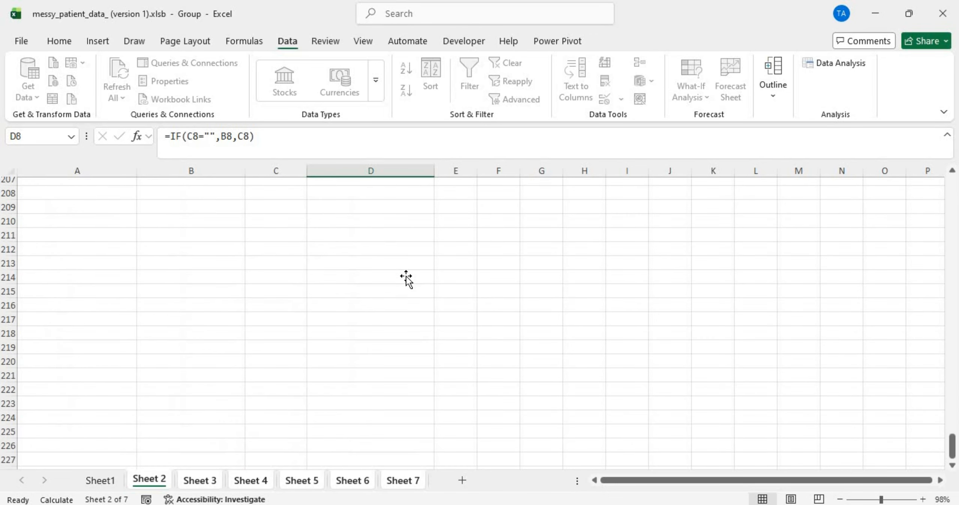
pyautogui.scroll(20, 406, 279)
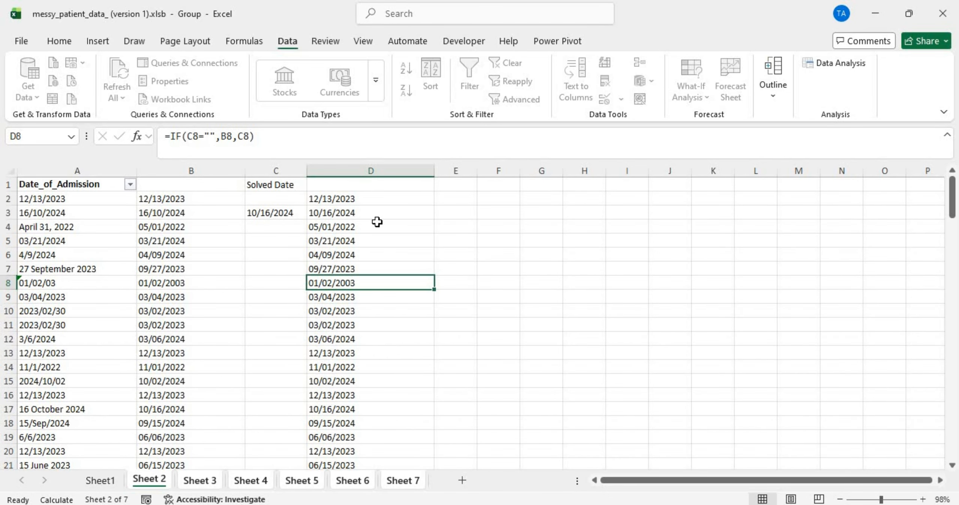
pyautogui.click(367, 189)
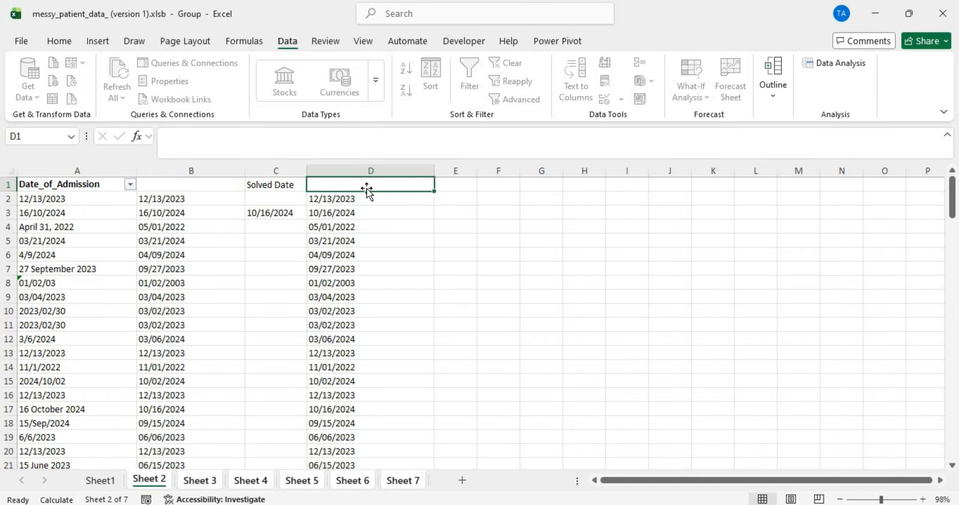
pyautogui.write('New')
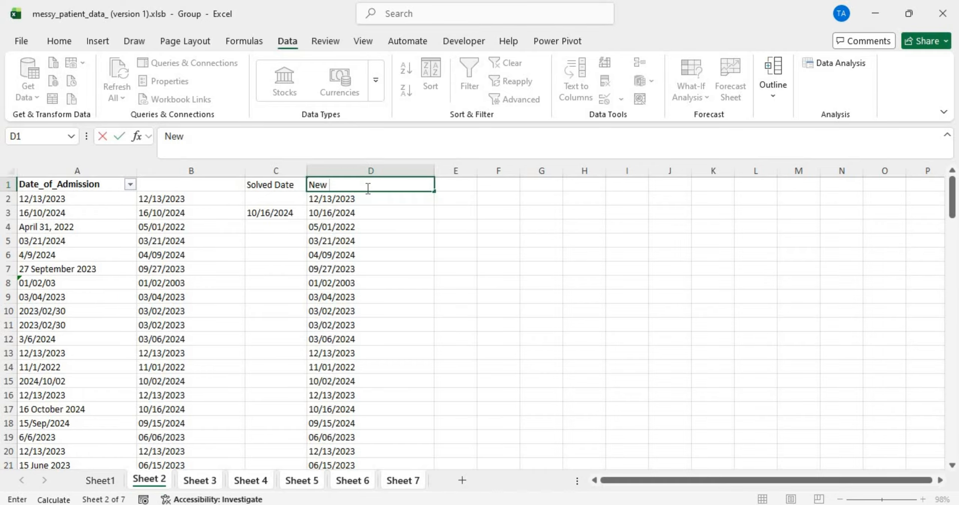
pyautogui.write(' real')
pyautogui.press('Return')
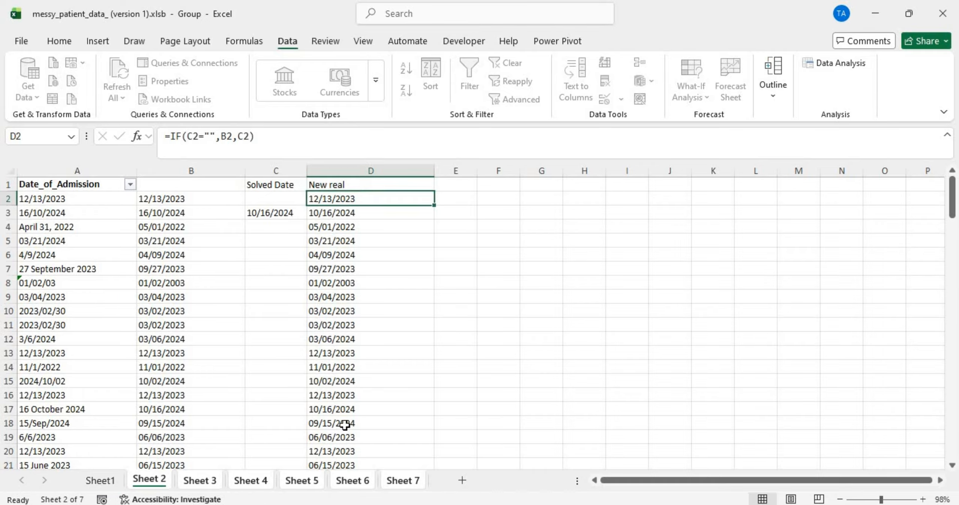
pyautogui.click(375, 184)
pyautogui.press('F2')
pyautogui.doubleClick(331, 184)
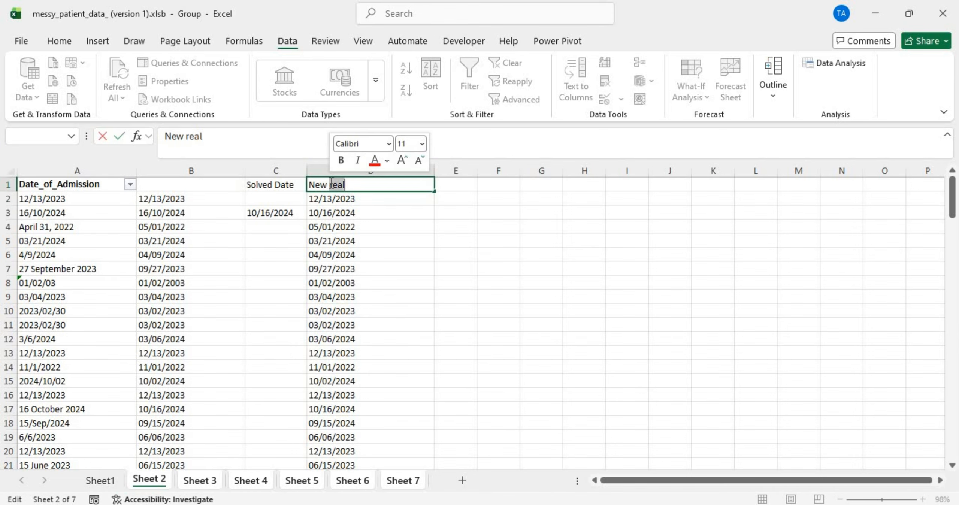
pyautogui.write('date')
pyautogui.press('Return')
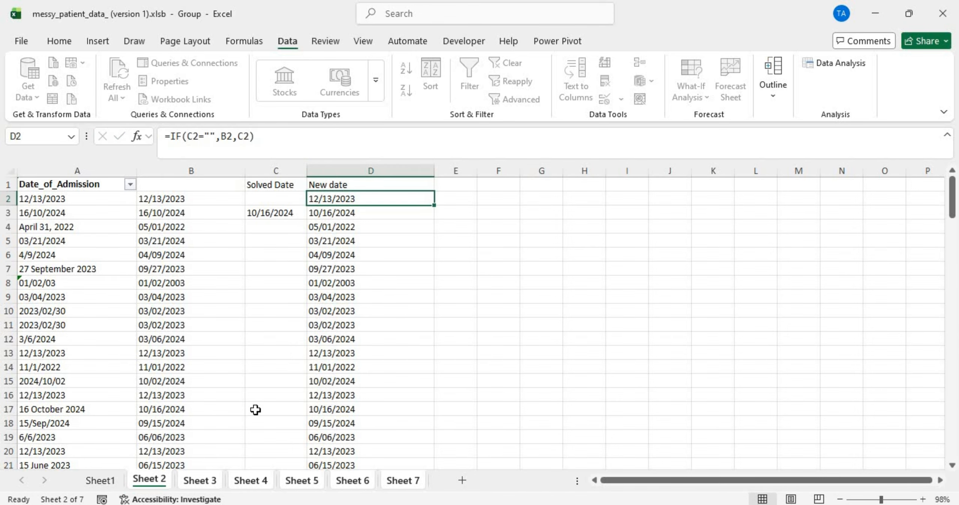
# Step: Compare the dates on Sheet 3 and Sheet 5, then return to Sheet 2 and check B6
pyautogui.click(208, 480)
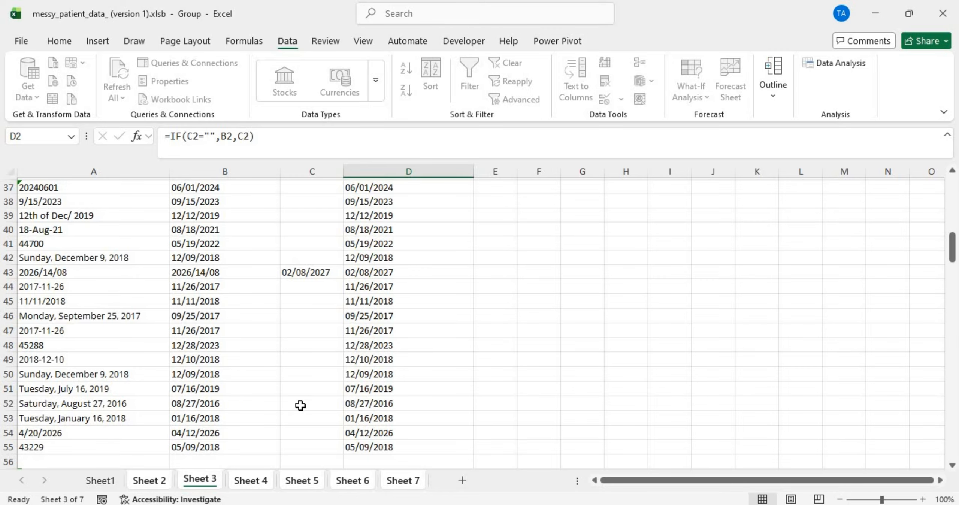
pyautogui.click(310, 482)
pyautogui.scroll(-20, 384, 332)
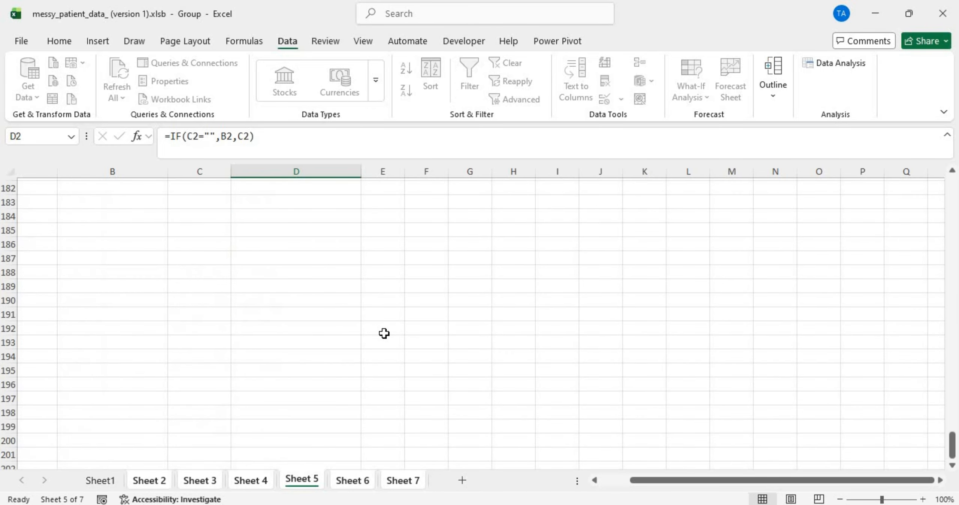
pyautogui.scroll(20, 384, 333)
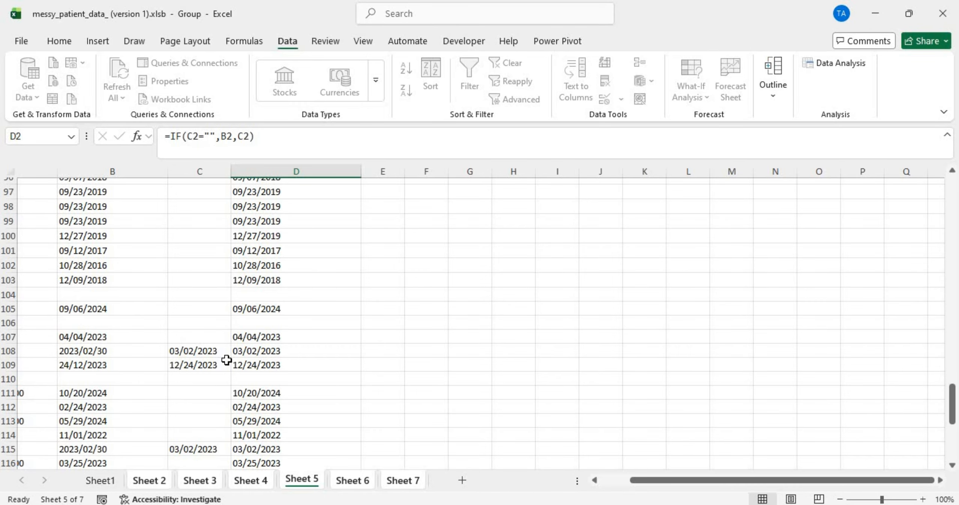
pyautogui.click(150, 479)
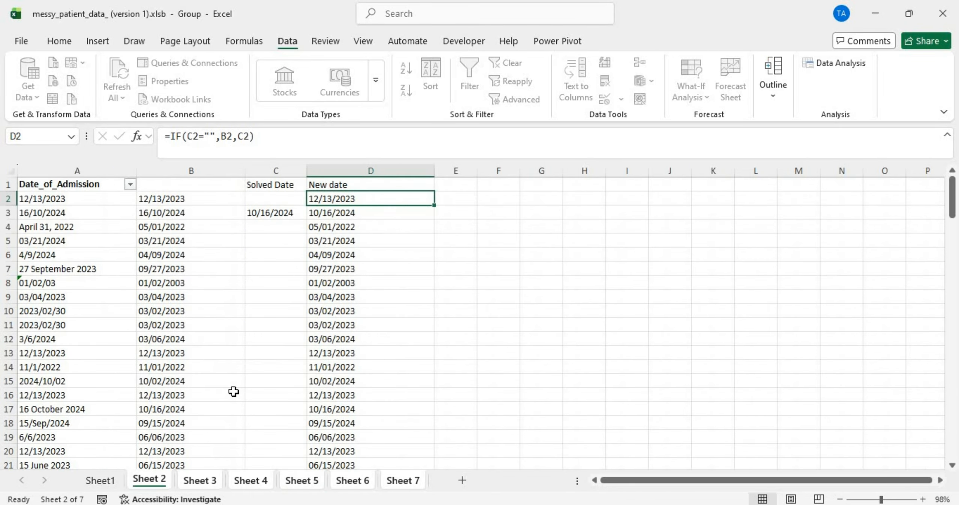
pyautogui.click(199, 256)
pyautogui.click(251, 242)
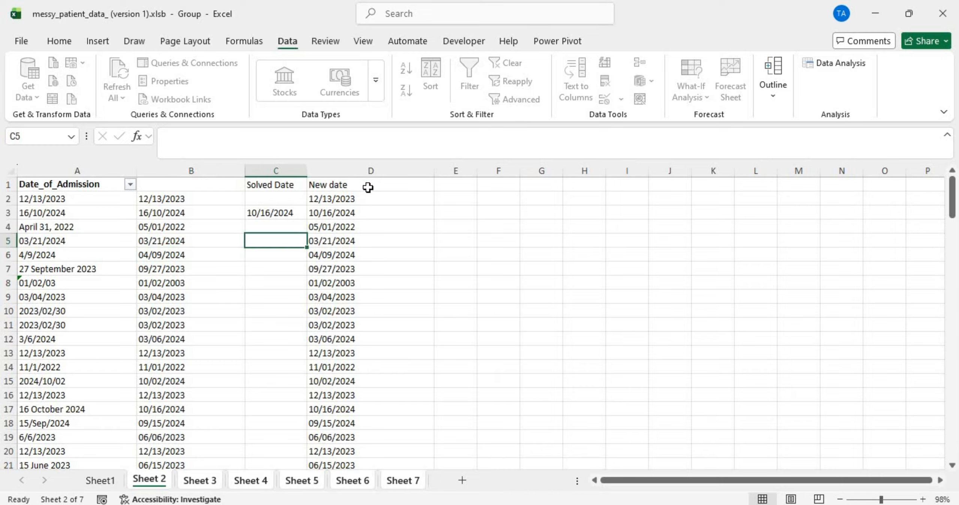
# Step: Copy column D and paste it back as plain values, then re-enter D2 as a true date
pyautogui.click(362, 172)
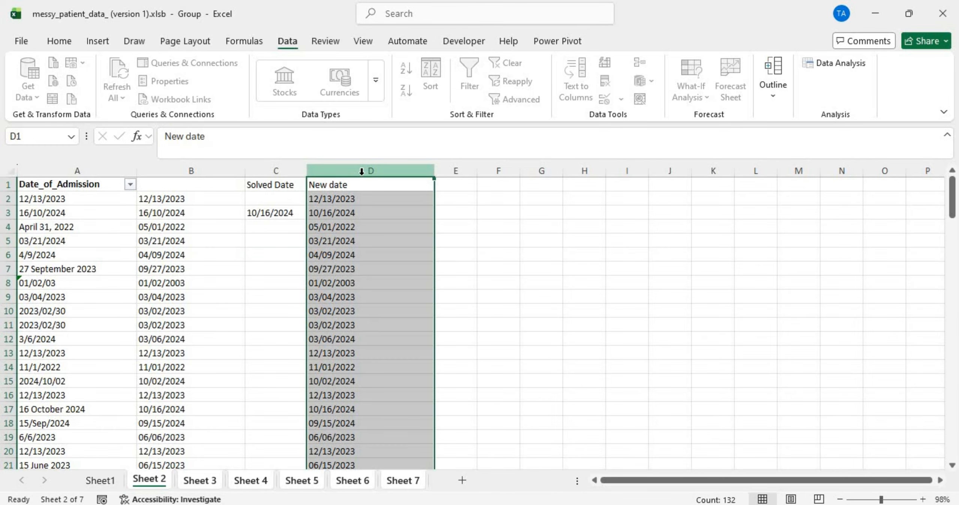
pyautogui.hotkey('ctrl', 'c')
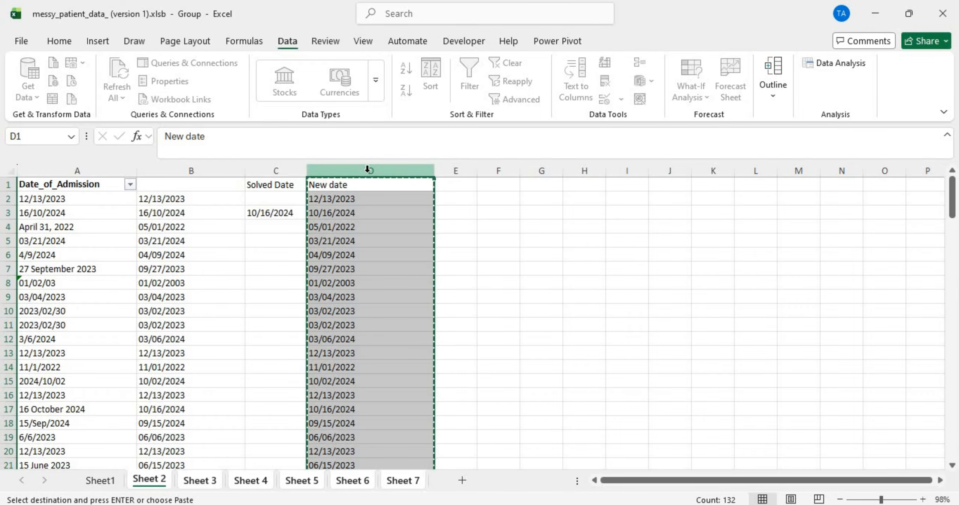
pyautogui.rightClick(367, 169)
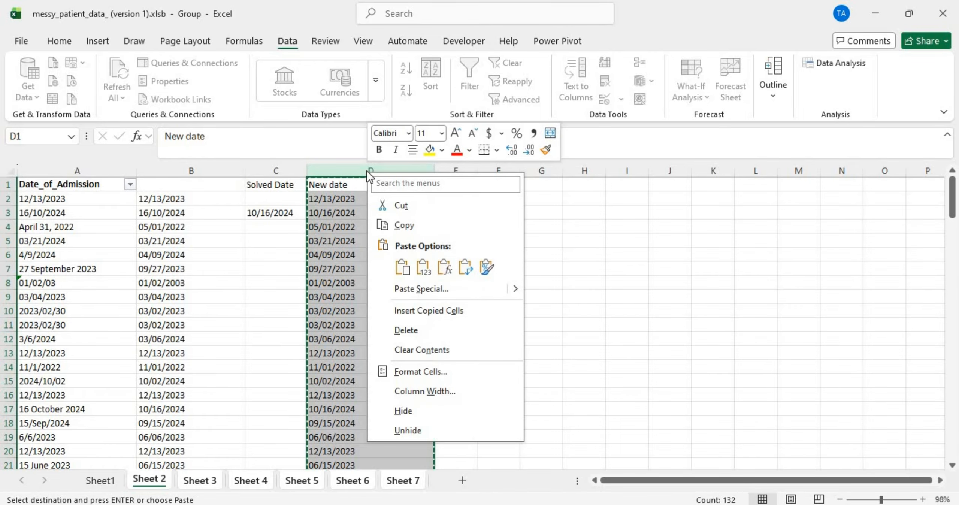
pyautogui.click(426, 271)
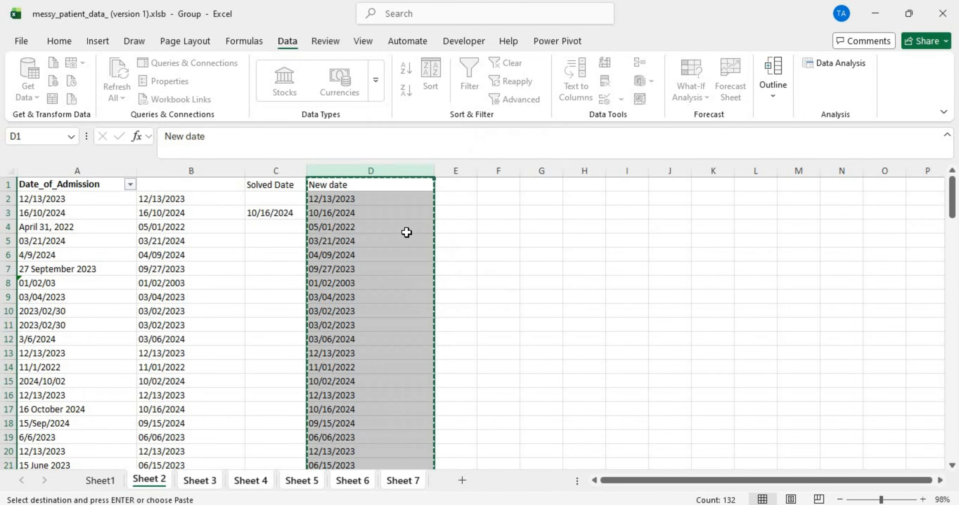
pyautogui.click(376, 190)
pyautogui.doubleClick(379, 197)
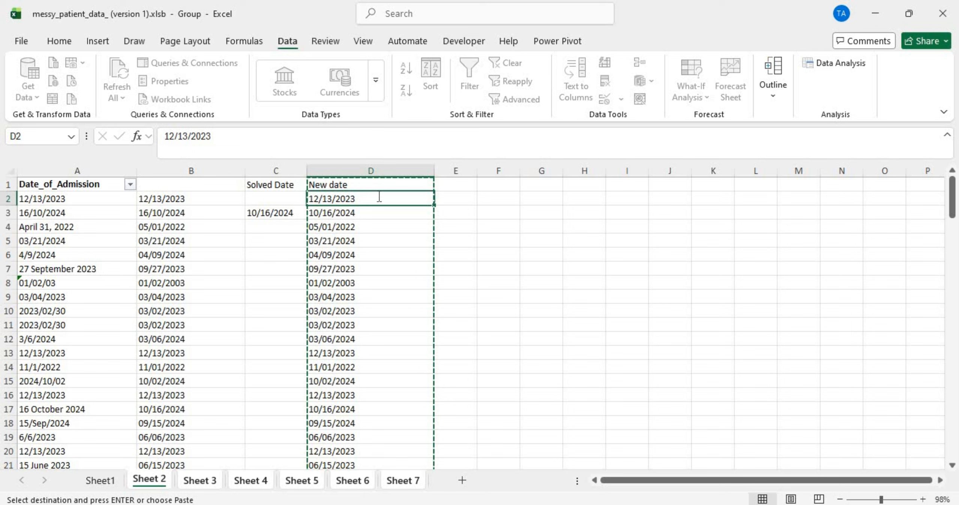
pyautogui.click(371, 229)
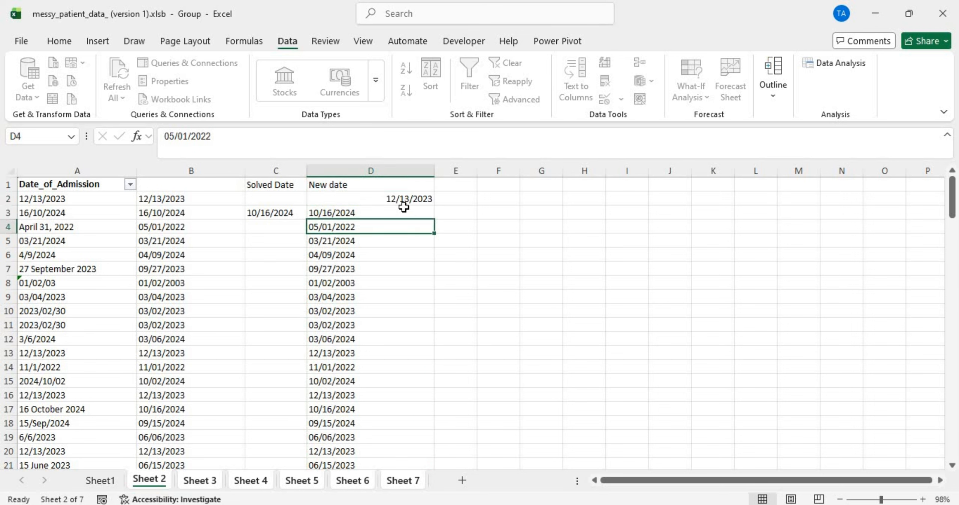
# Step: Undo the last change and delete columns B and C, the unheaded date copy and Solved Date
pyautogui.hotkey('ctrl', 'z')
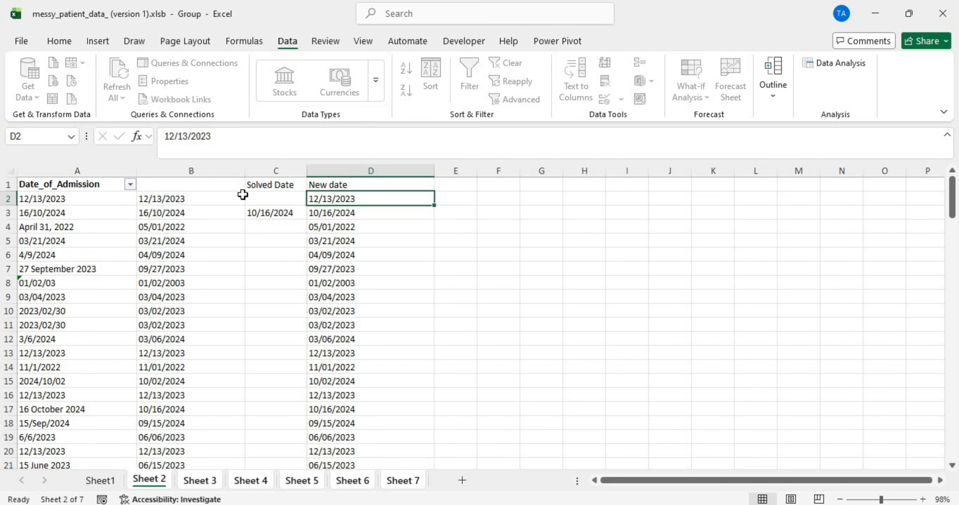
pyautogui.click(185, 171)
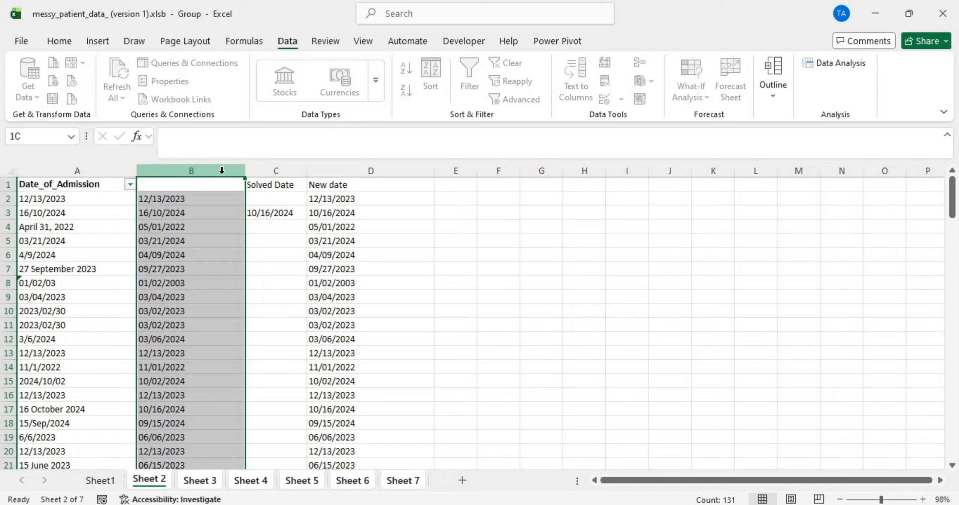
pyautogui.keyDown('shift'); pyautogui.click(259, 171); pyautogui.keyUp('shift')
pyautogui.rightClick(260, 175)
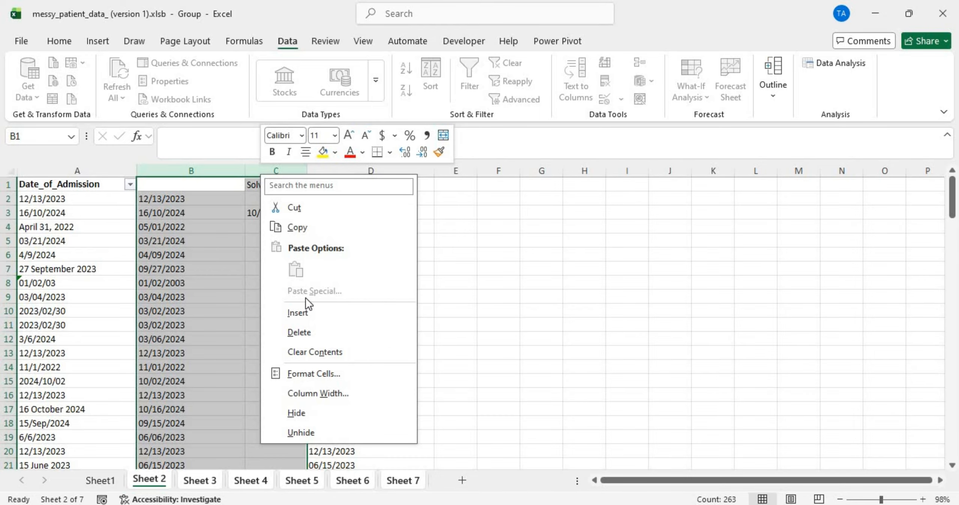
pyautogui.click(324, 327)
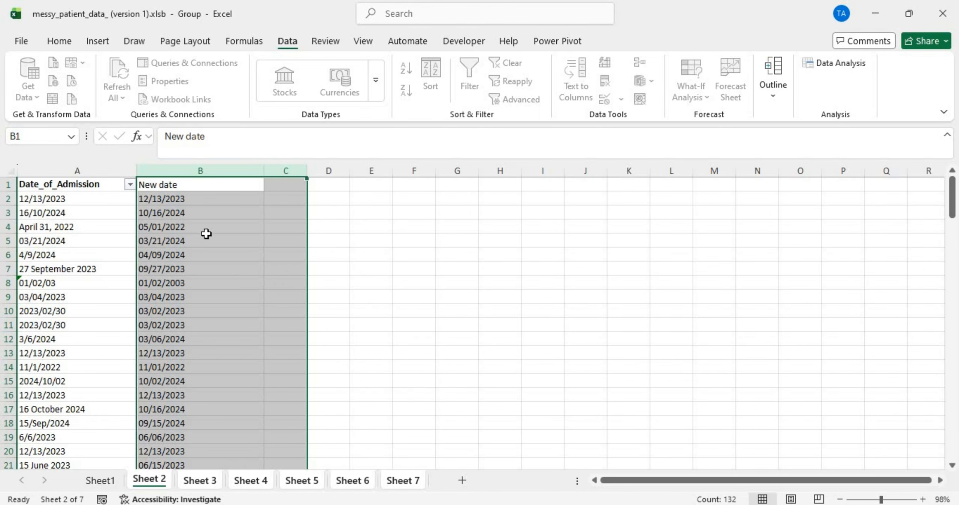
pyautogui.click(186, 203)
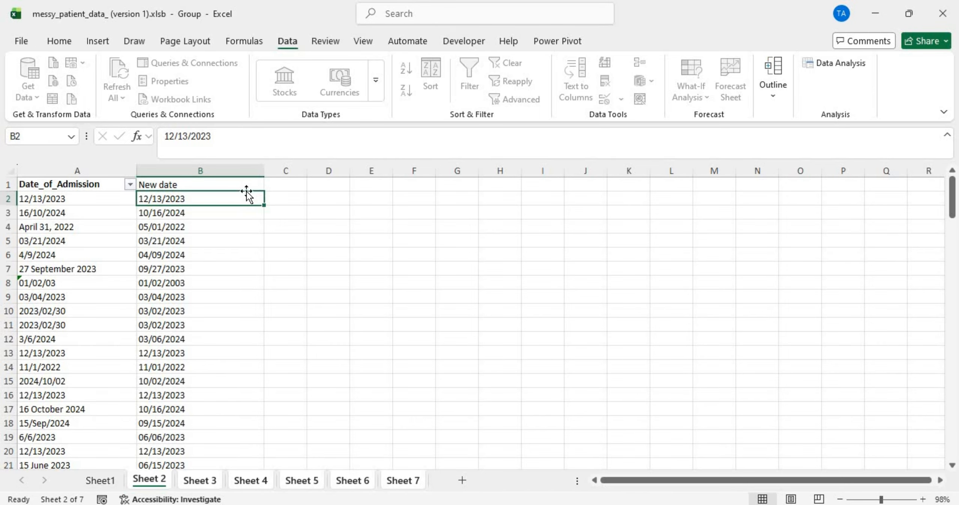
# Step: Apply the Short Date number format to the whole New date column
pyautogui.click(59, 42)
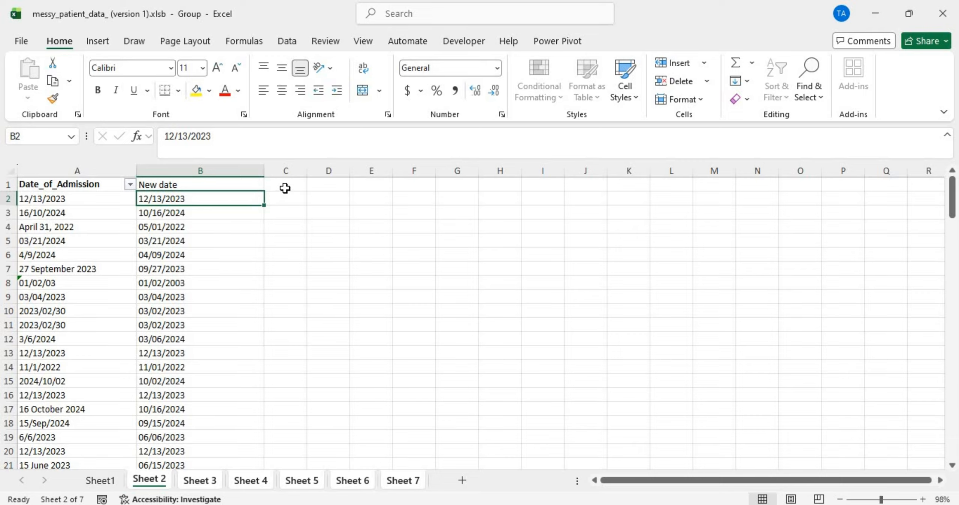
pyautogui.click(287, 199)
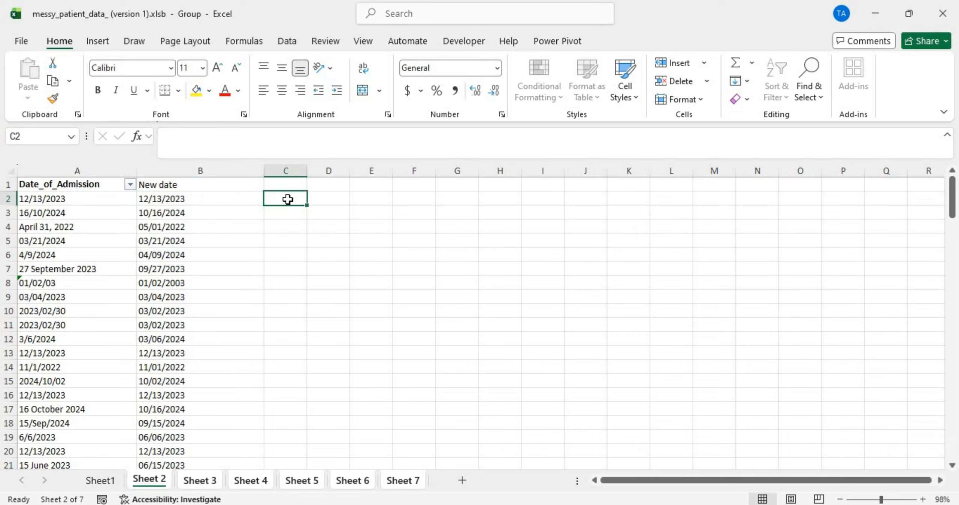
pyautogui.click(218, 171)
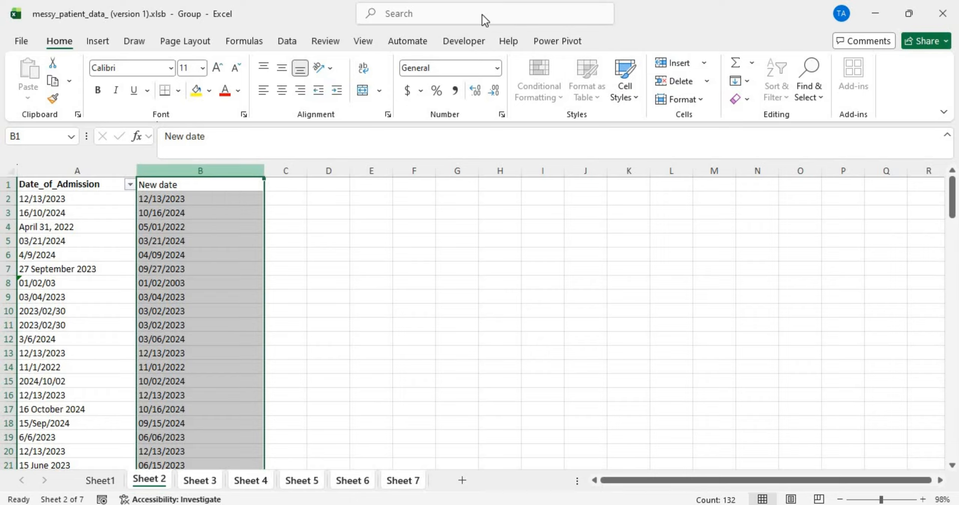
pyautogui.click(498, 69)
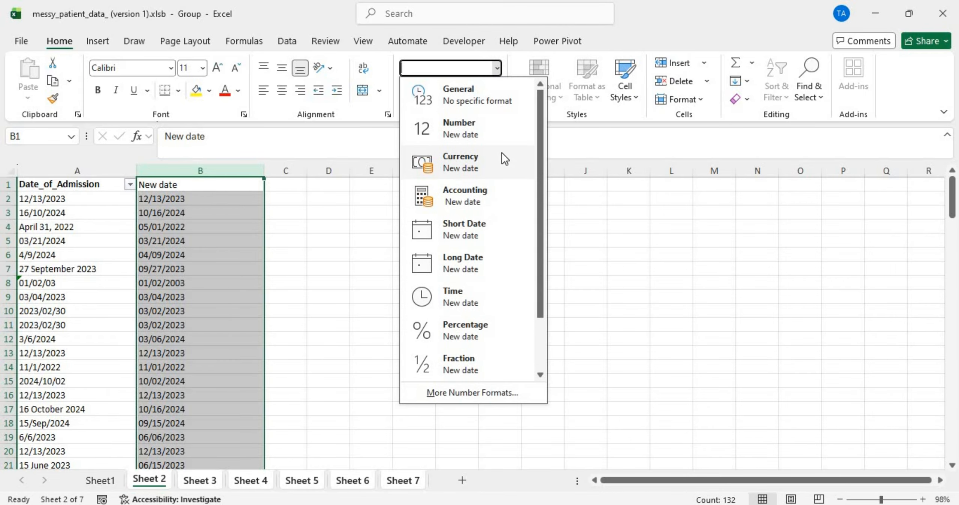
pyautogui.click(482, 217)
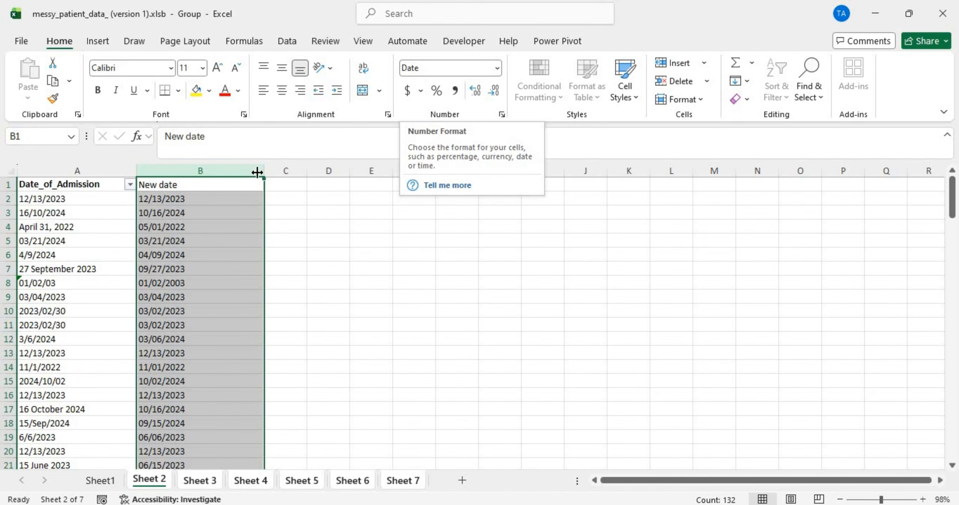
pyautogui.click(279, 196)
# Step: Enter =DATEVALUE(B2) in cell C2
pyautogui.write('=tes')
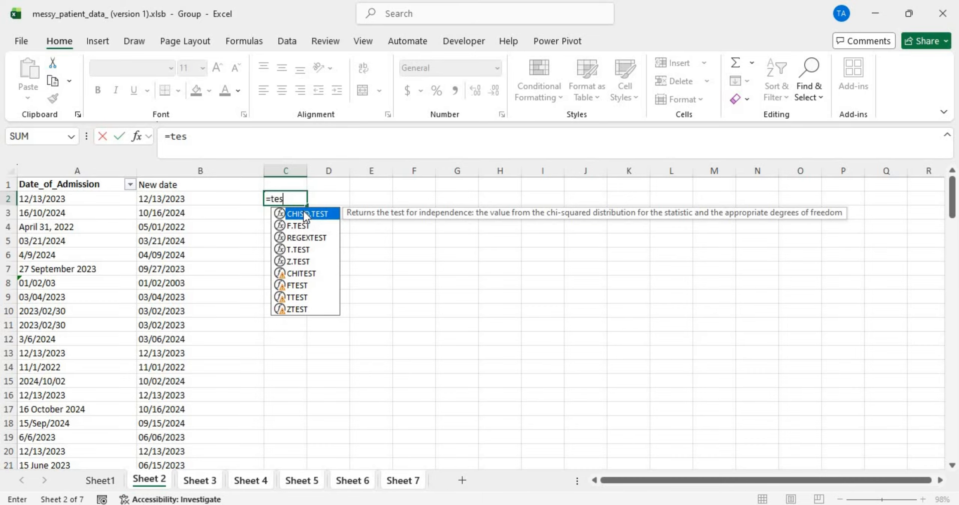
pyautogui.press('BackSpace')
pyautogui.write('x')
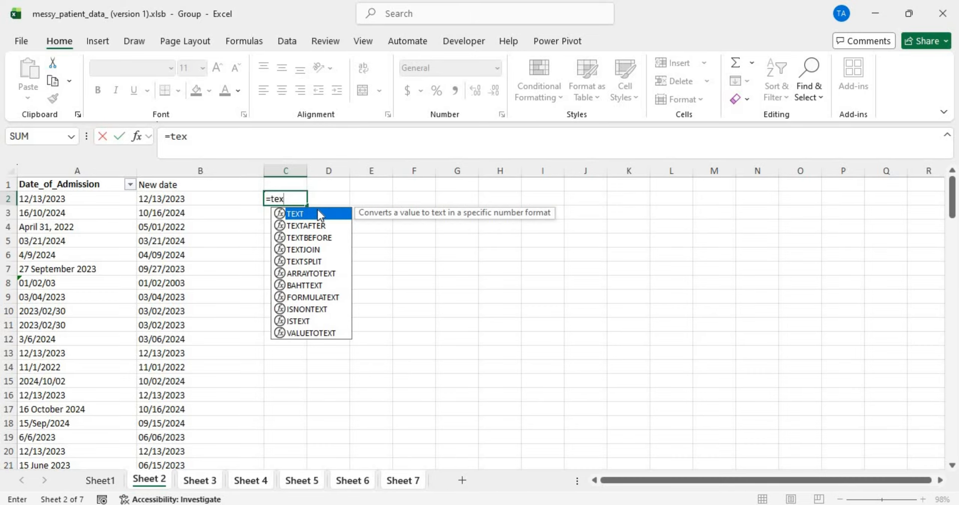
pyautogui.doubleClick(318, 212)
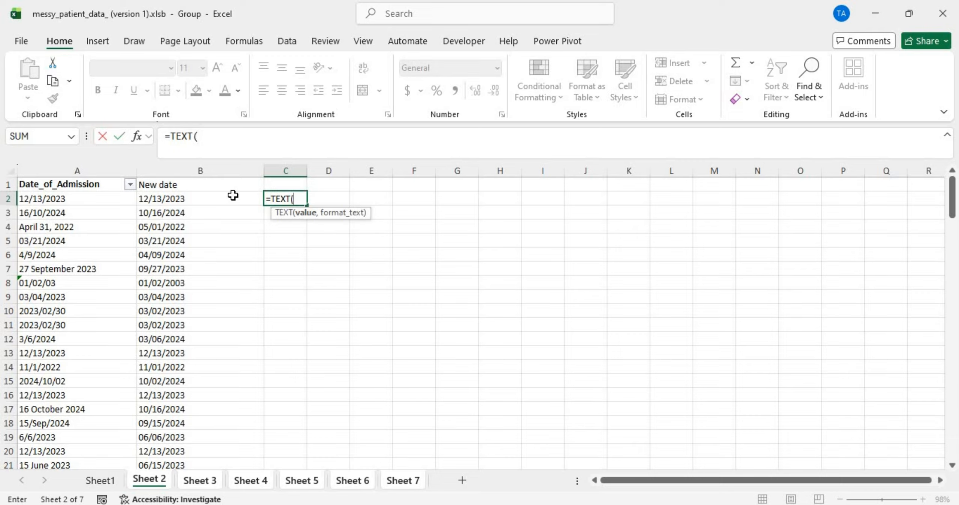
pyautogui.press('BackSpace')
pyautogui.press('BackSpace')
pyautogui.press('BackSpace')
pyautogui.press('BackSpace')
pyautogui.press('BackSpace')
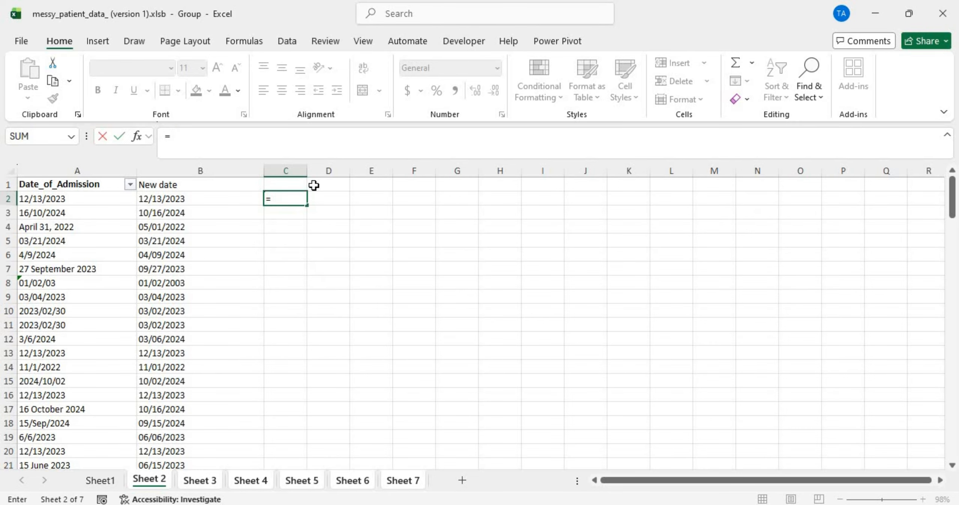
pyautogui.write('da')
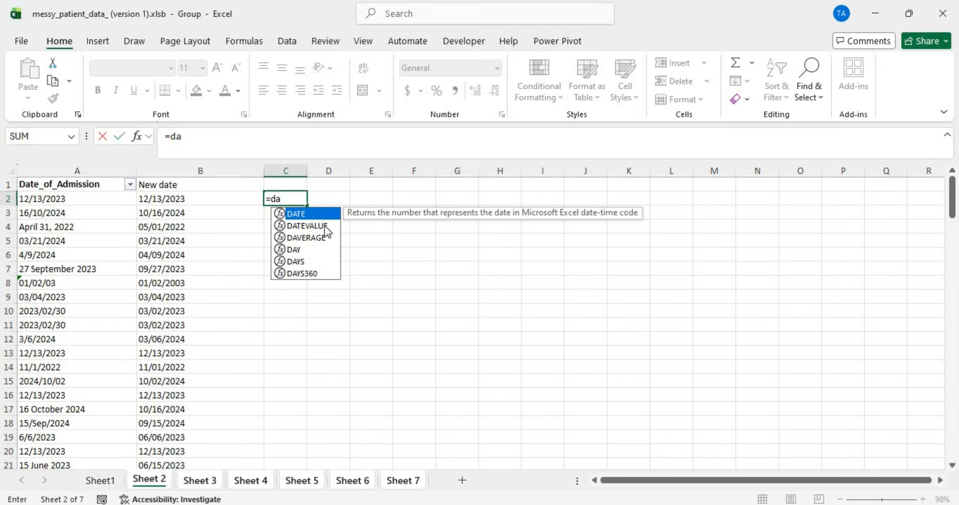
pyautogui.doubleClick(325, 226)
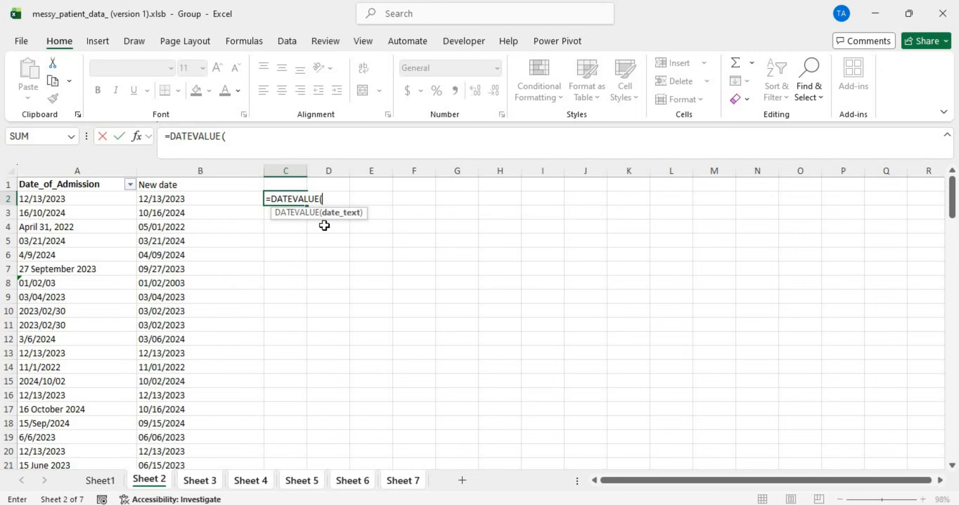
pyautogui.click(174, 199)
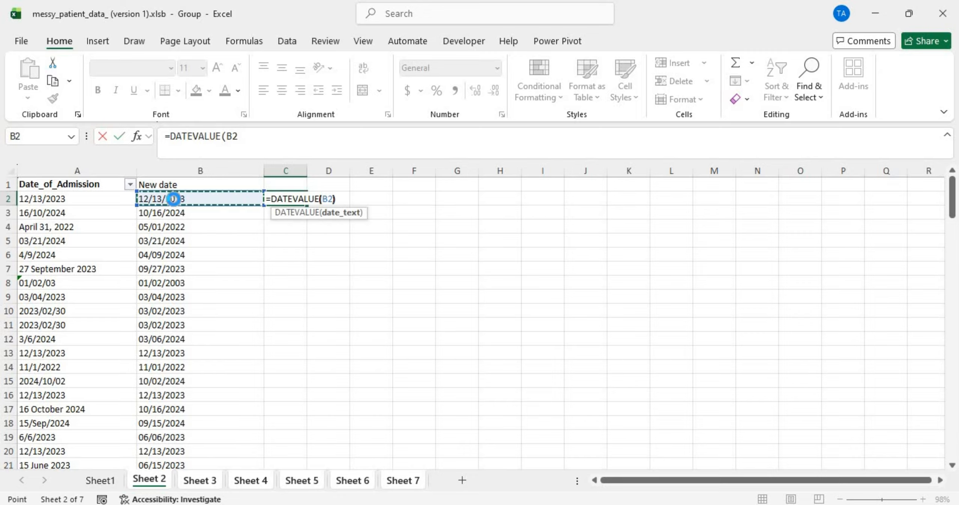
pyautogui.press('Return')
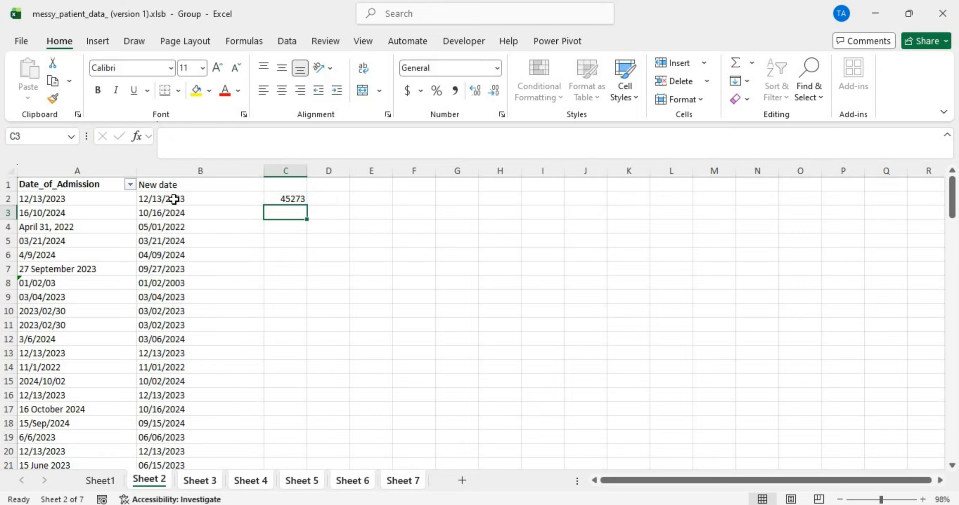
# Step: Fill the DATEVALUE formula down column C, format it as Short Date, and widen the column
pyautogui.click(289, 198)
pyautogui.doubleClick(306, 202)
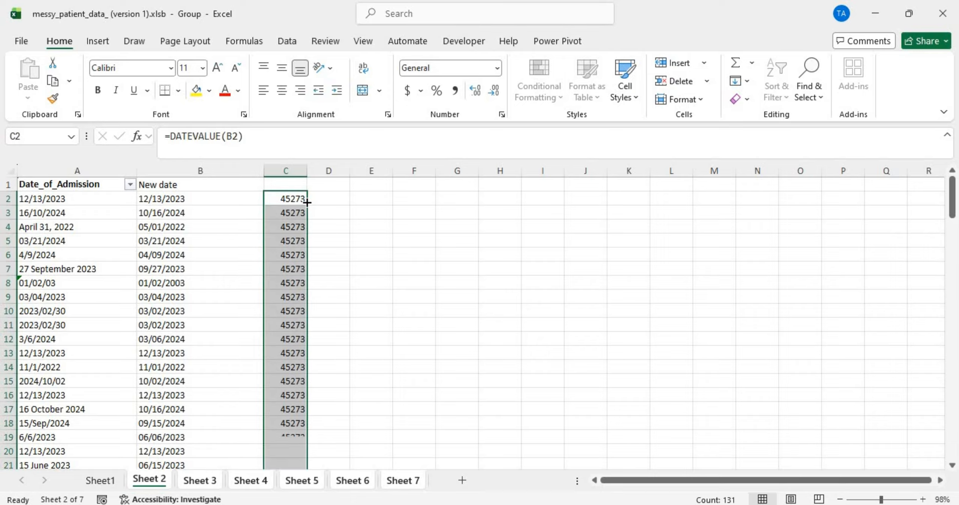
pyautogui.click(498, 67)
pyautogui.click(478, 222)
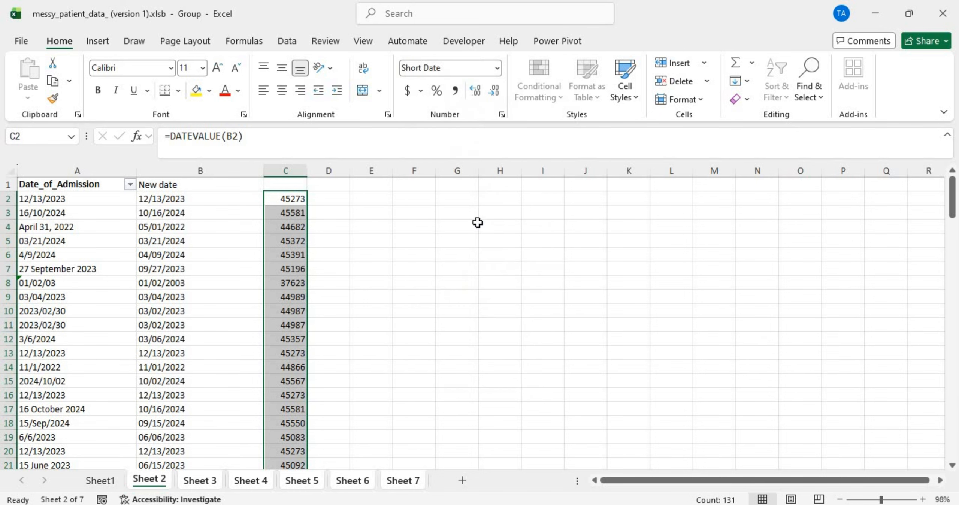
pyautogui.moveTo(317, 167); pyautogui.dragTo(362, 171)
pyautogui.click(332, 279)
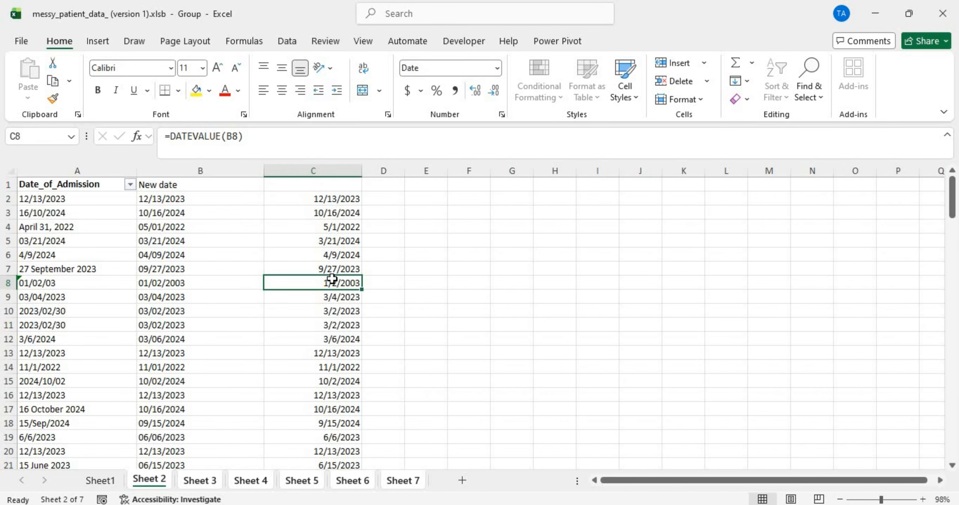
# Step: Check Sheet 3's conversion and its #VALUE! error in C16, then return to Sheet 2
pyautogui.click(203, 478)
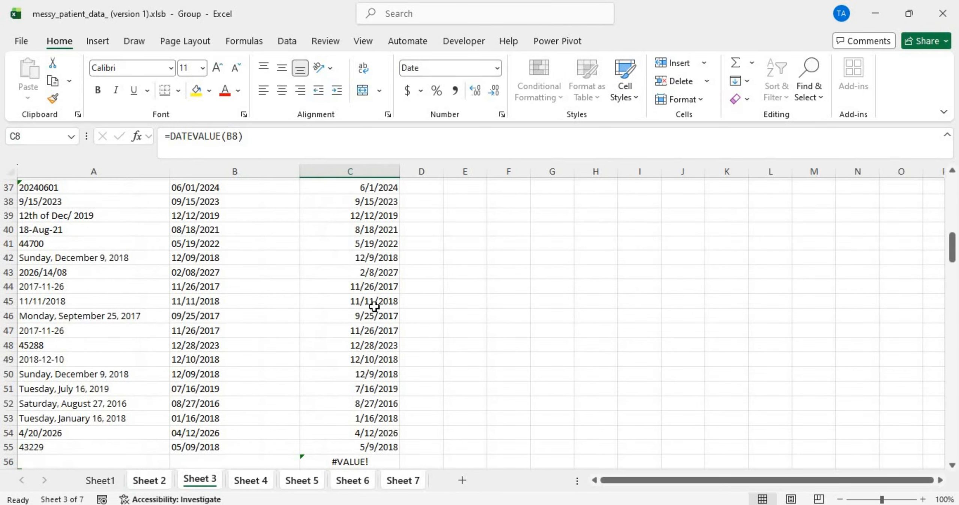
pyautogui.scroll(12, 374, 307)
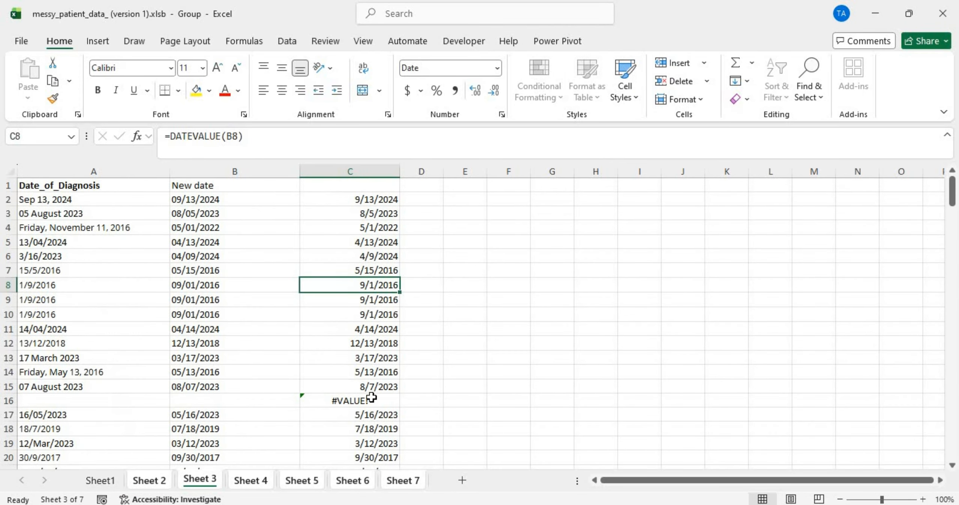
pyautogui.click(350, 404)
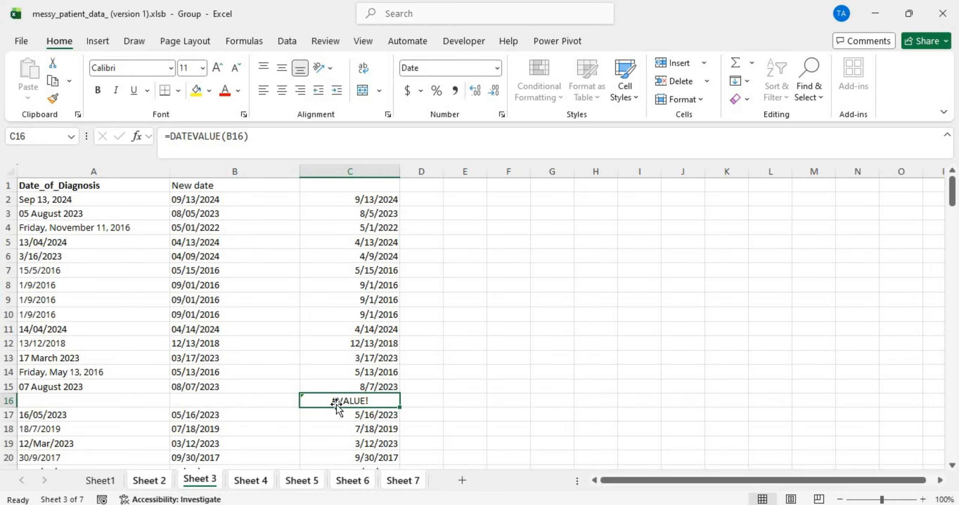
pyautogui.click(148, 481)
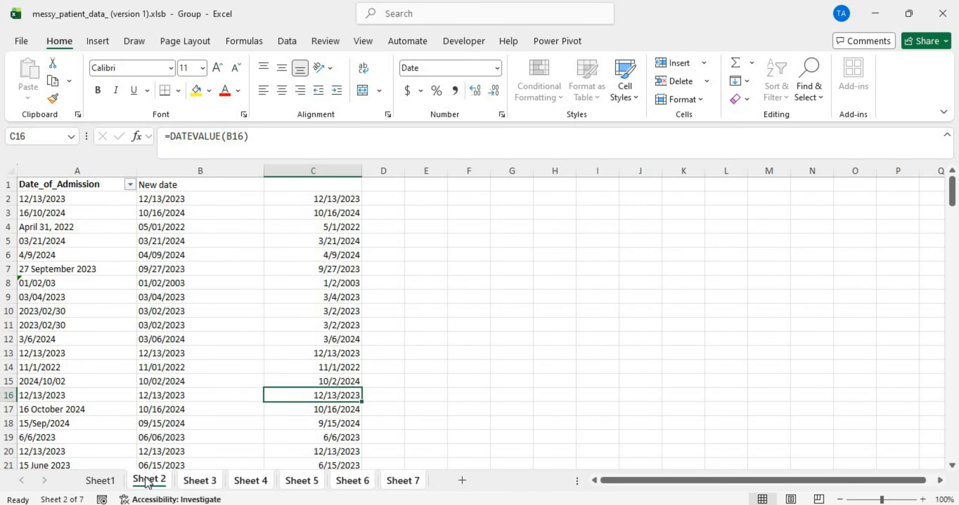
pyautogui.doubleClick(327, 200)
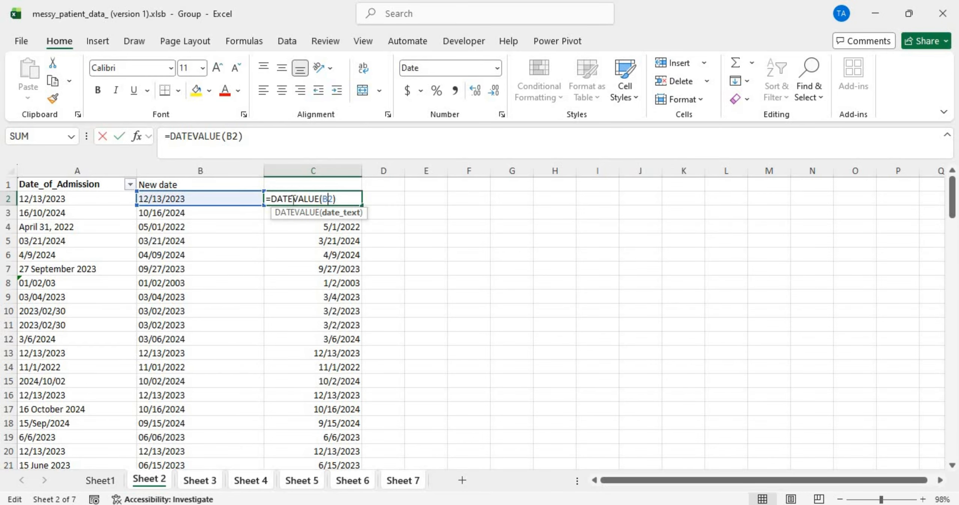
# Step: Wrap the C2 formula in IFERROR with an empty-string fallback and fill it down column C
pyautogui.click(273, 198)
pyautogui.write('if')
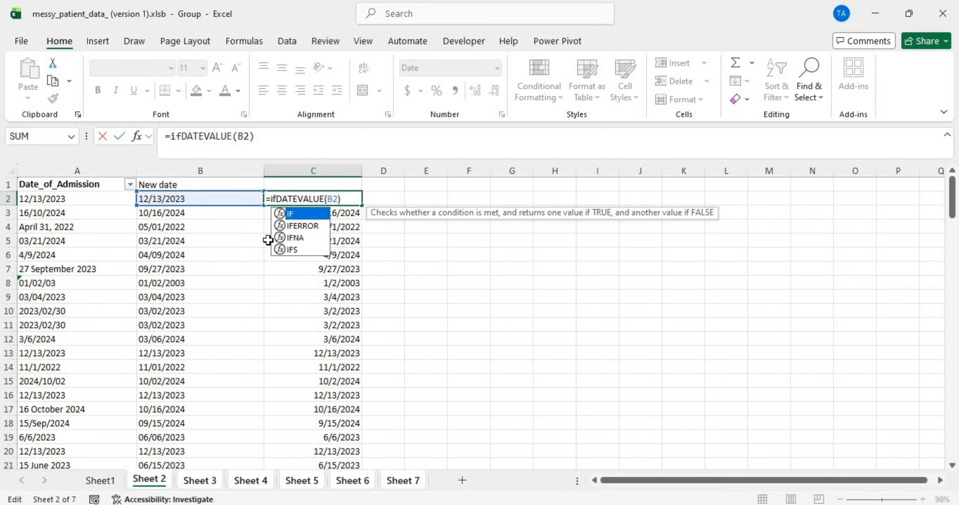
pyautogui.doubleClick(306, 222)
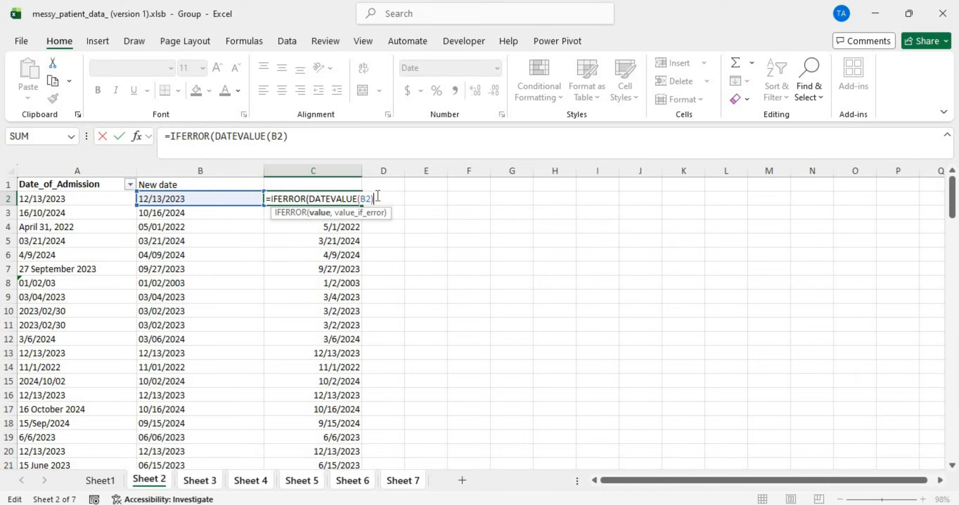
pyautogui.write(',')
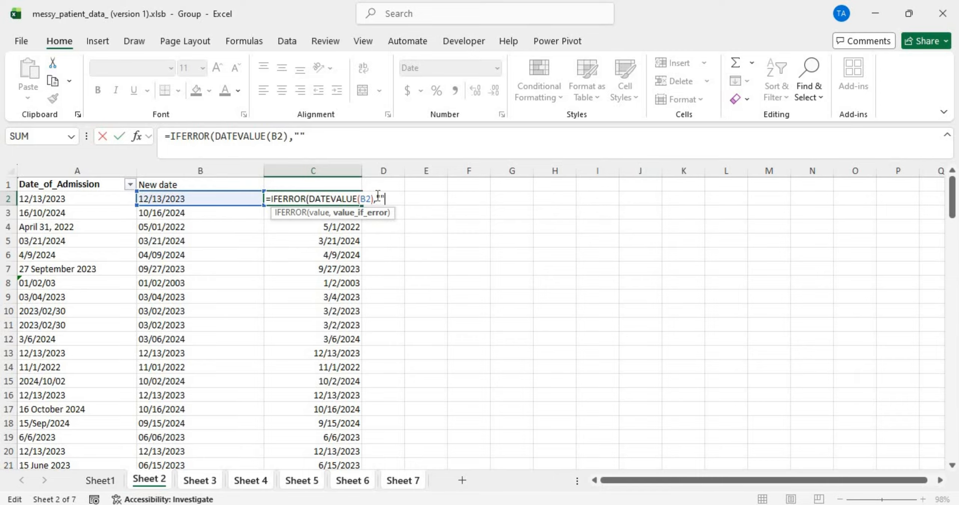
pyautogui.write('"")')
pyautogui.press('Return')
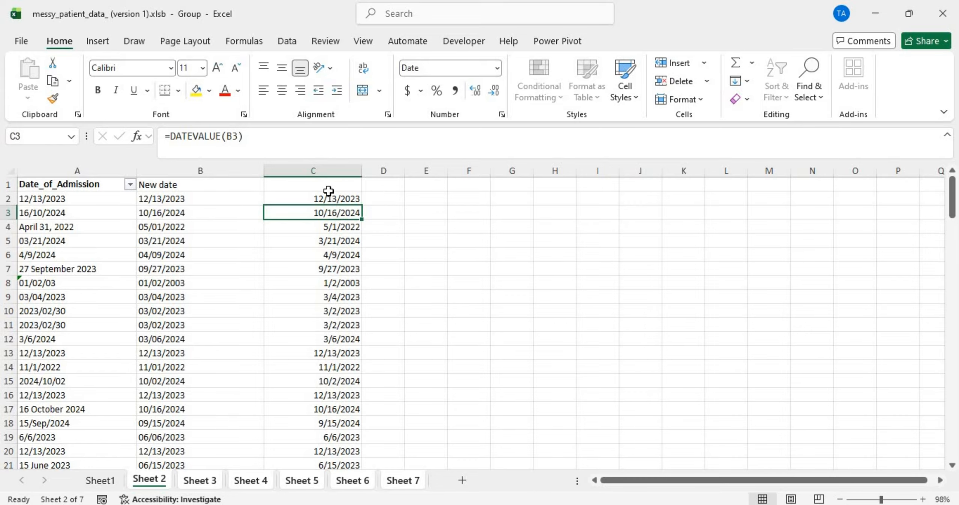
pyautogui.click(319, 200)
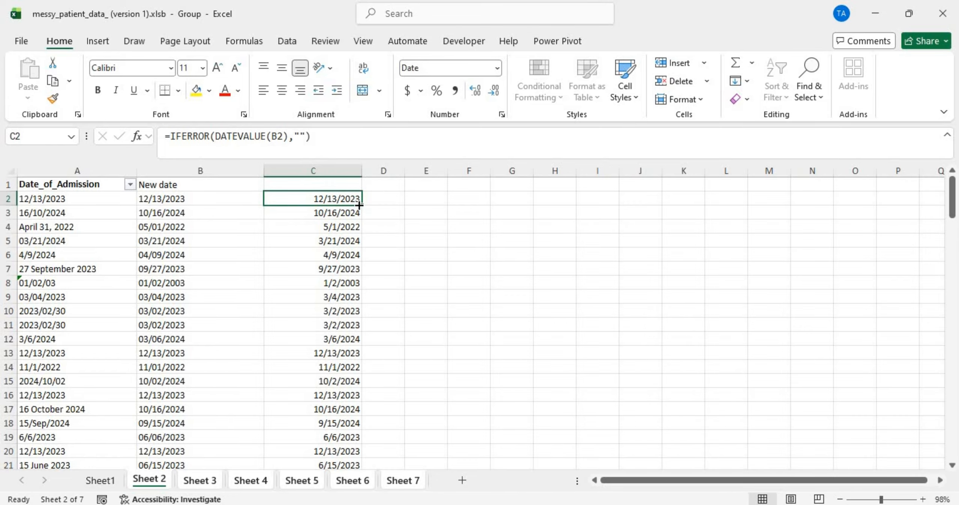
pyautogui.doubleClick(360, 205)
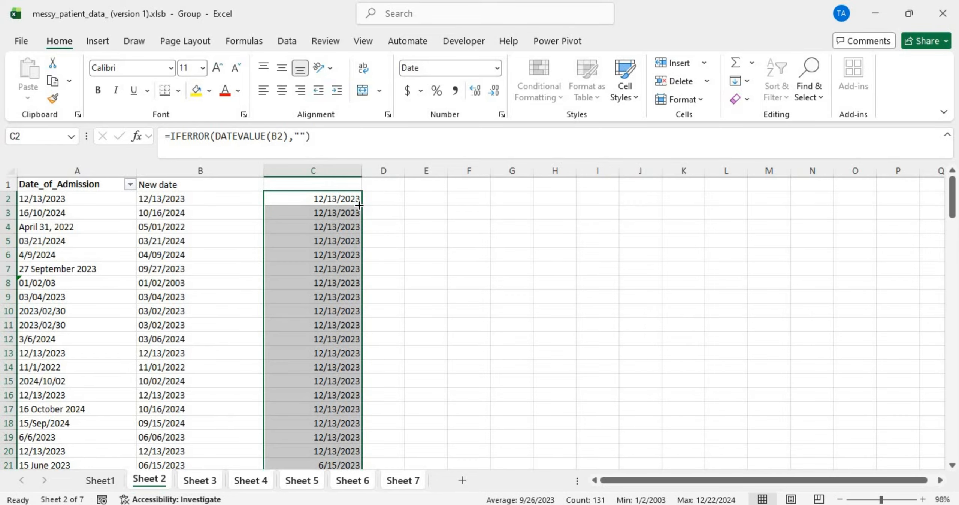
# Step: Paste column C's converted dates as values into the New date column starting at B2
pyautogui.click(216, 481)
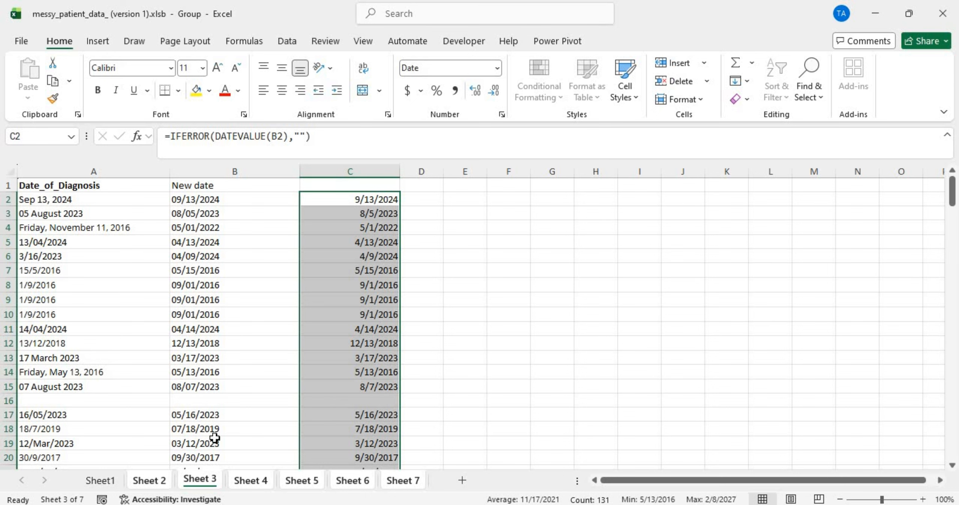
pyautogui.click(159, 482)
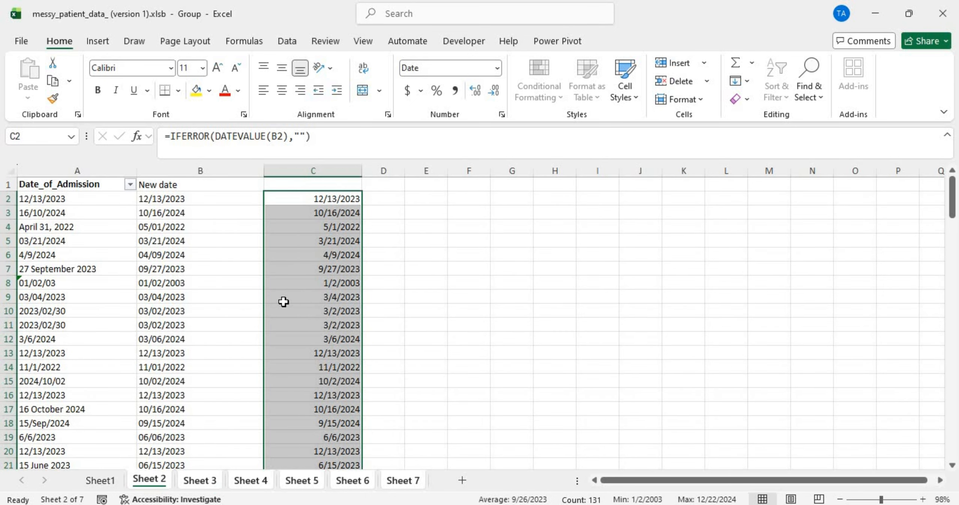
pyautogui.hotkey('ctrl', 'c')
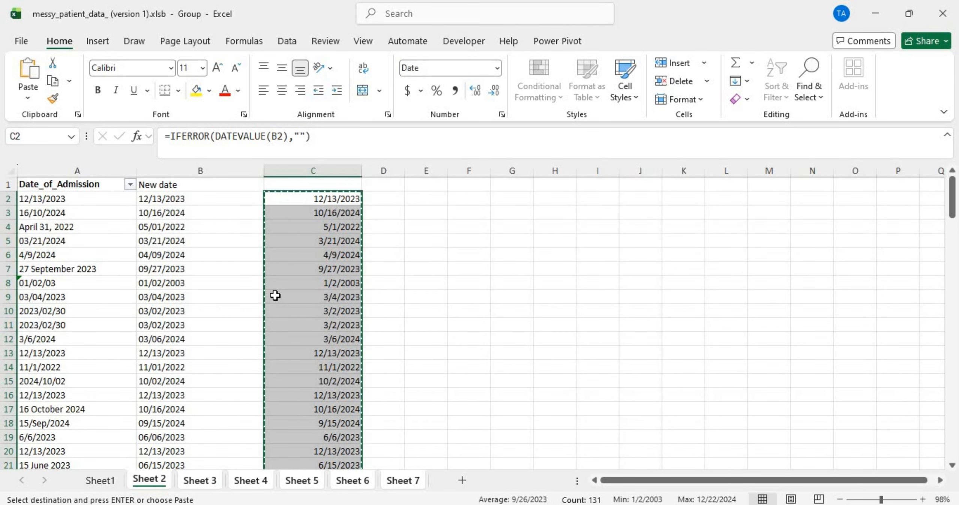
pyautogui.click(186, 199)
pyautogui.rightClick(187, 199)
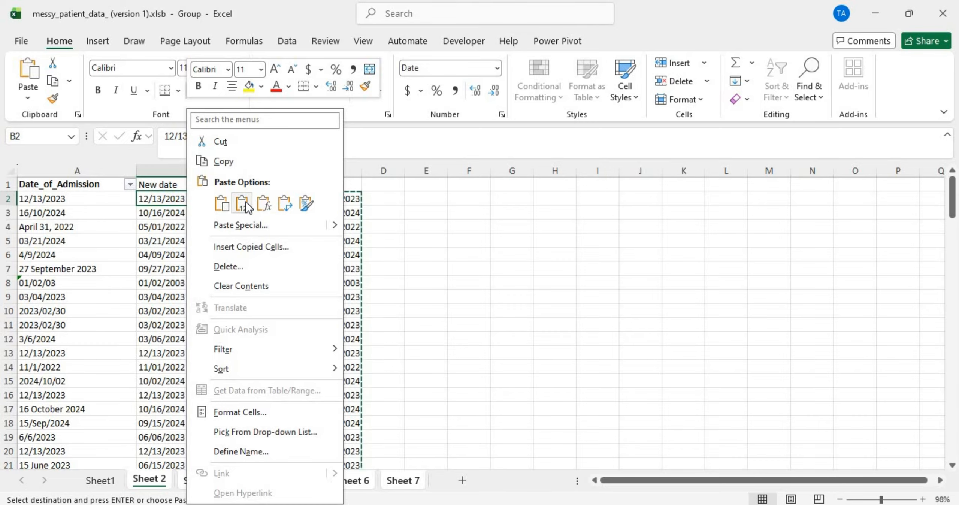
pyautogui.click(245, 201)
# Step: Delete the helper column C and check the converted value in B4
pyautogui.click(308, 170)
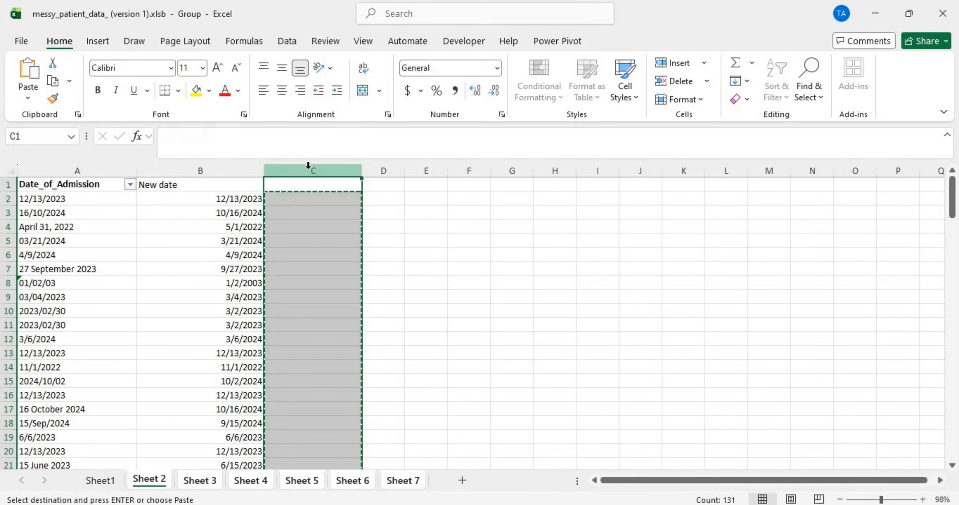
pyautogui.rightClick(309, 171)
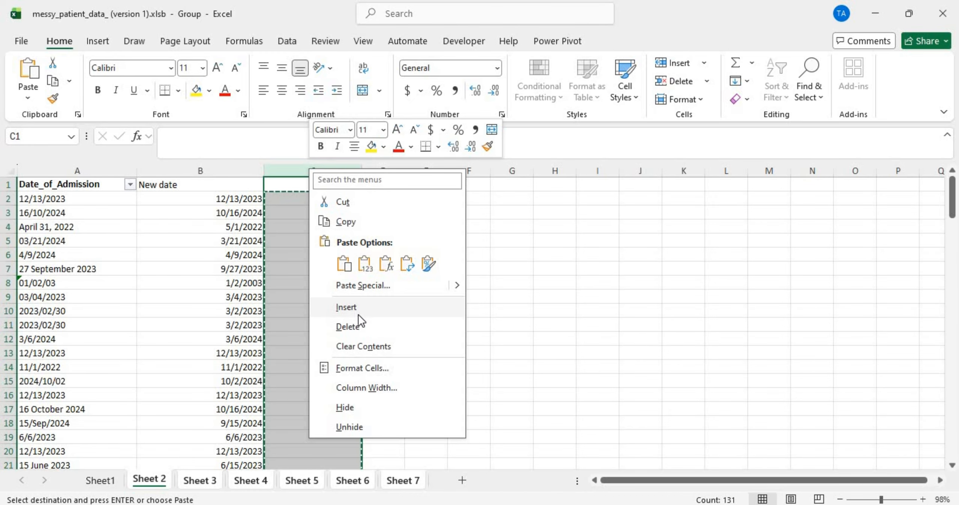
pyautogui.click(354, 325)
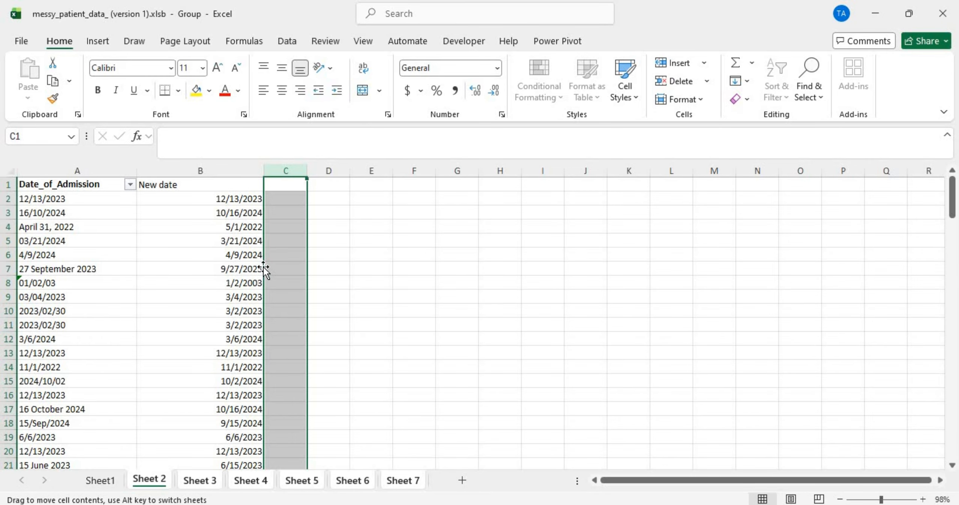
pyautogui.click(198, 233)
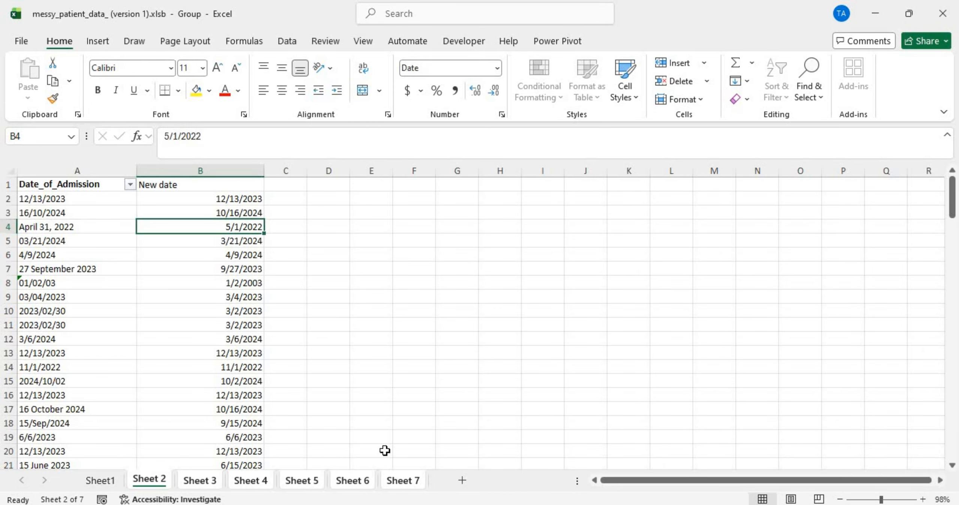
# Step: Switch to Sheet 6 and scroll through its data
pyautogui.click(344, 480)
pyautogui.scroll(-20, 387, 424)
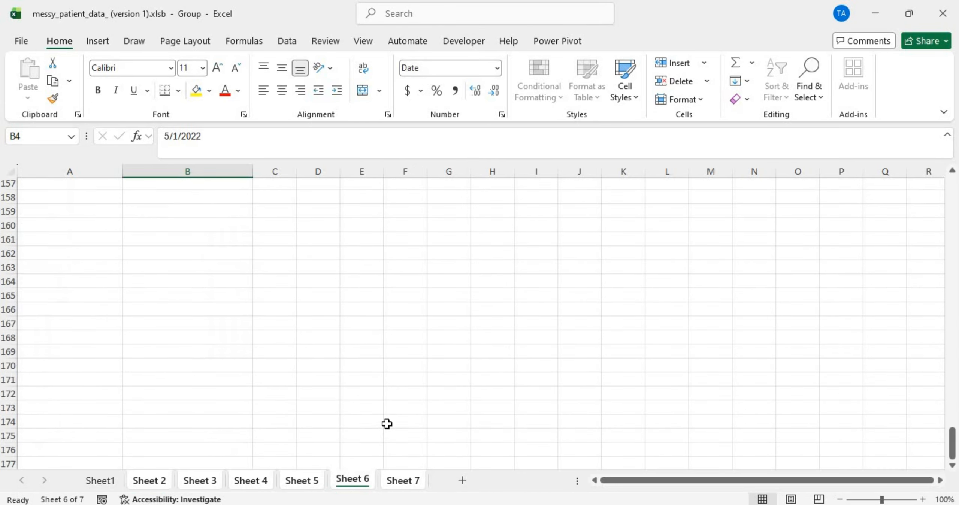
pyautogui.scroll(10, 387, 424)
pyautogui.scroll(7, 387, 423)
pyautogui.scroll(-17, 387, 424)
# Step: Scroll through the converted Follow_up_Visit dates on Sheet 7
pyautogui.scroll(20, 387, 423)
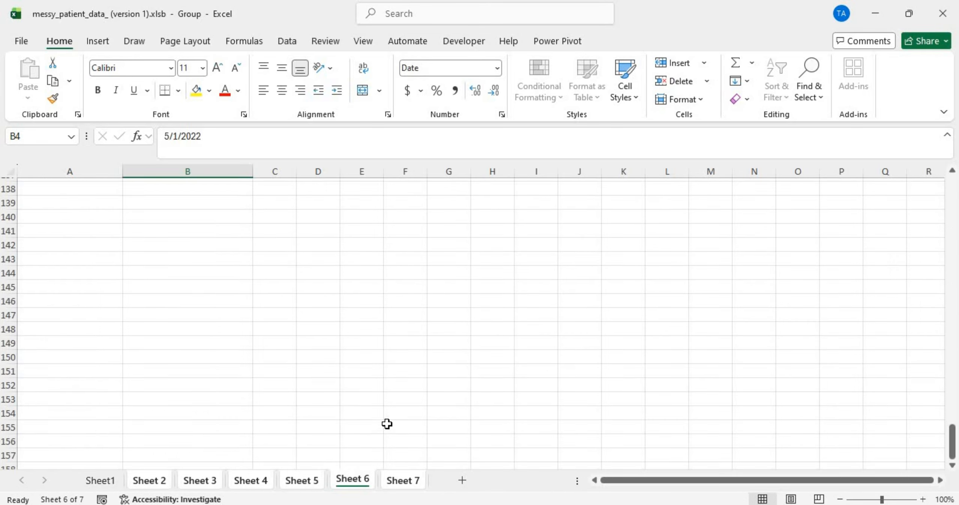
pyautogui.click(421, 481)
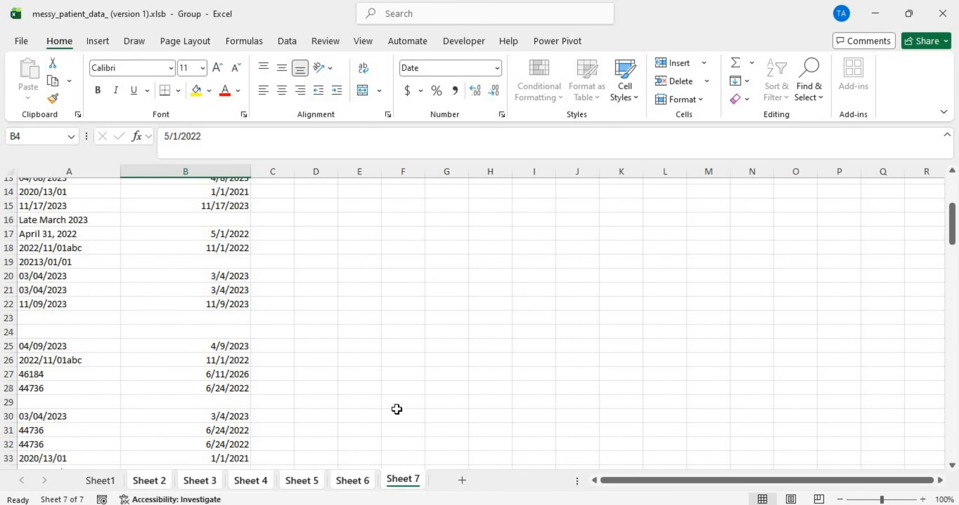
pyautogui.scroll(-20, 397, 409)
pyautogui.scroll(19, 397, 409)
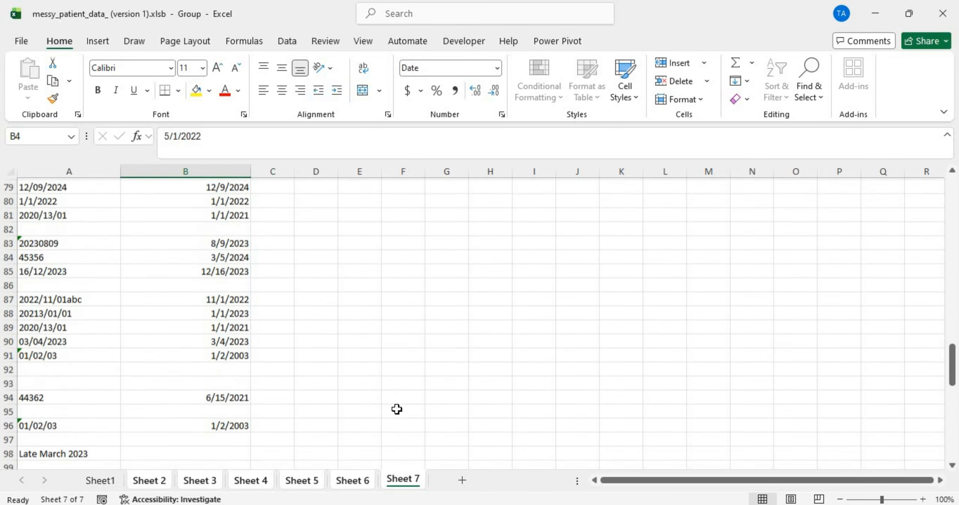
pyautogui.scroll(-5, 396, 409)
pyautogui.scroll(-12, 397, 409)
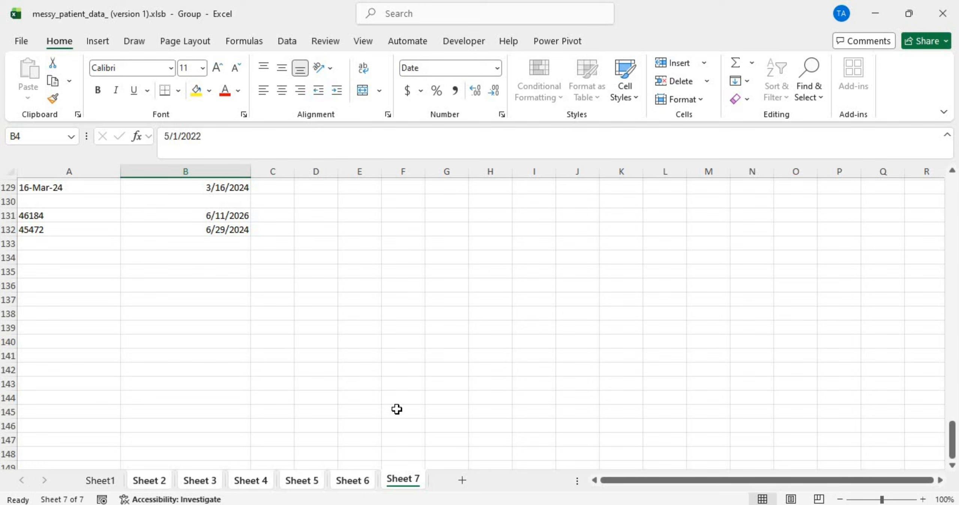
pyautogui.scroll(10, 397, 409)
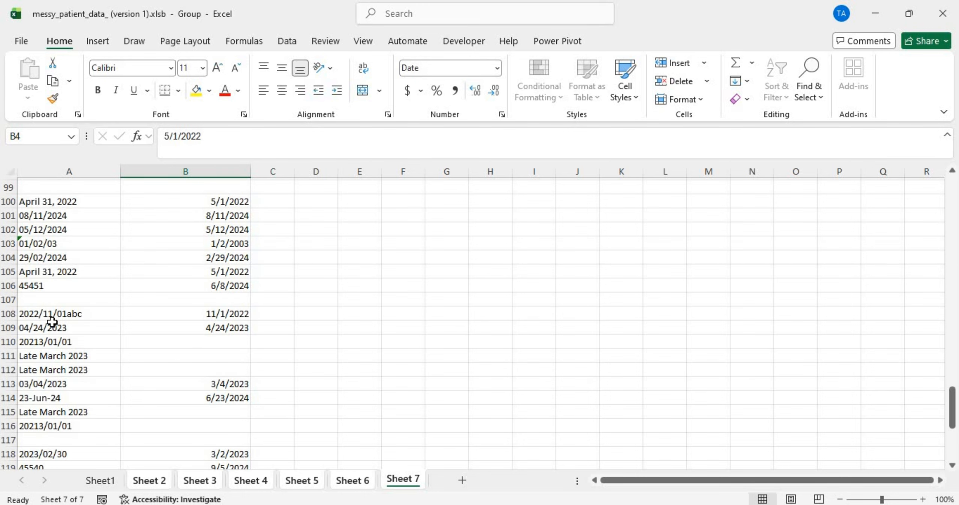
# Step: Inspect blank A107 and the unconverted 'Late March 2023' entries, then switch to Sheet1
pyautogui.click(18, 300)
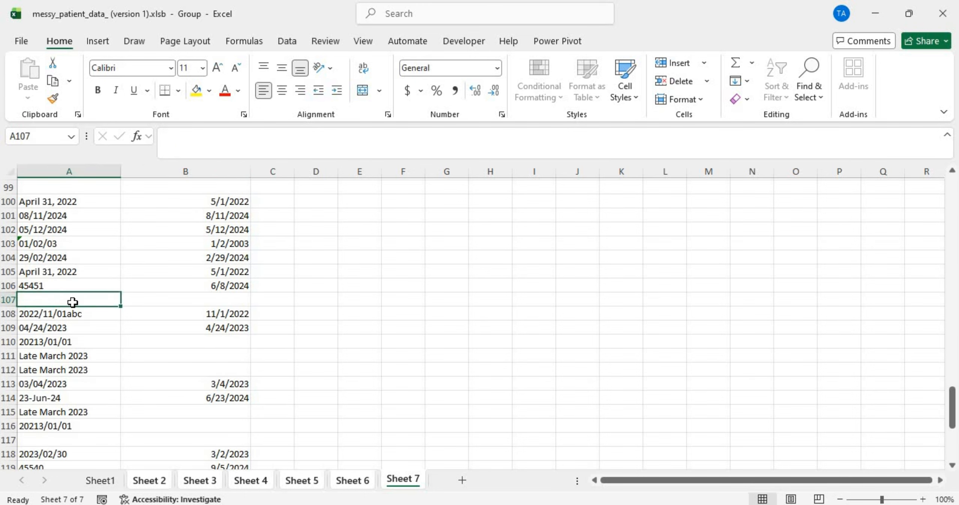
pyautogui.click(70, 411)
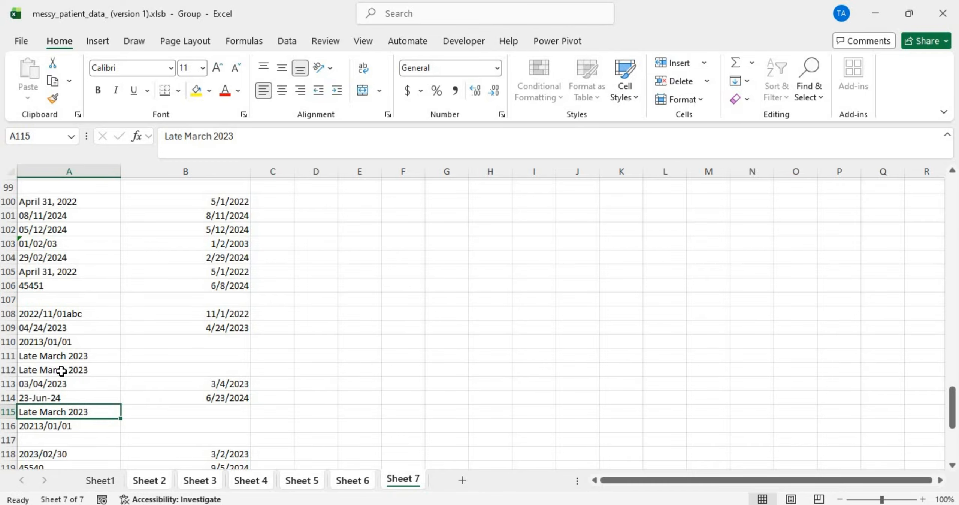
pyautogui.moveTo(61, 357); pyautogui.dragTo(59, 371)
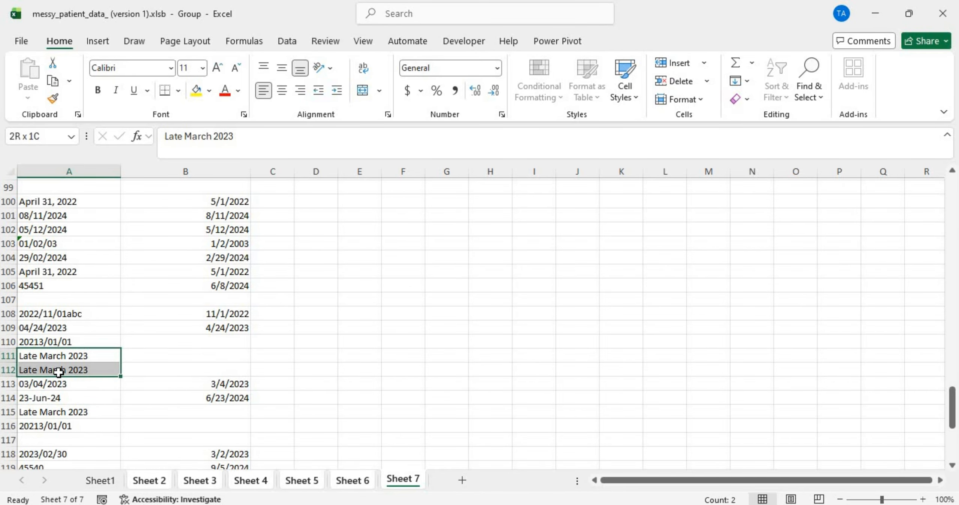
pyautogui.click(255, 354)
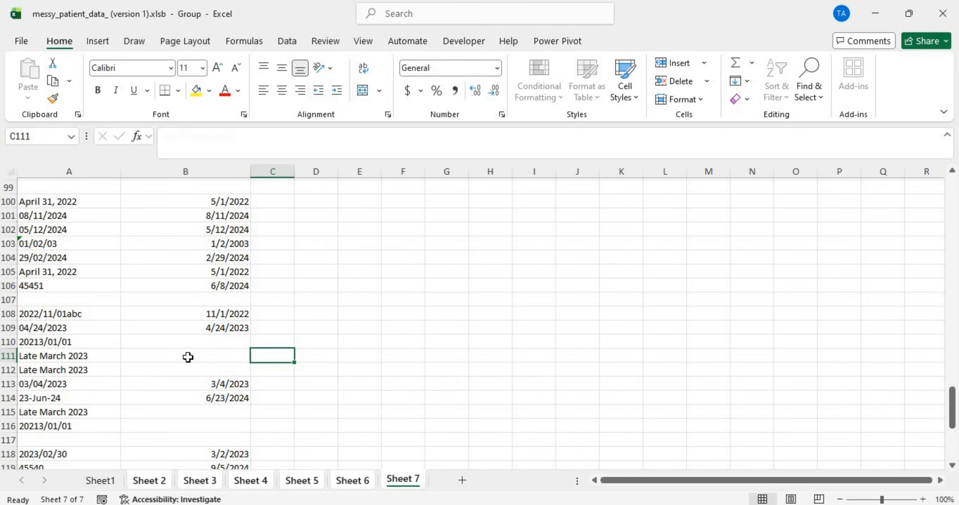
pyautogui.scroll(20, 188, 357)
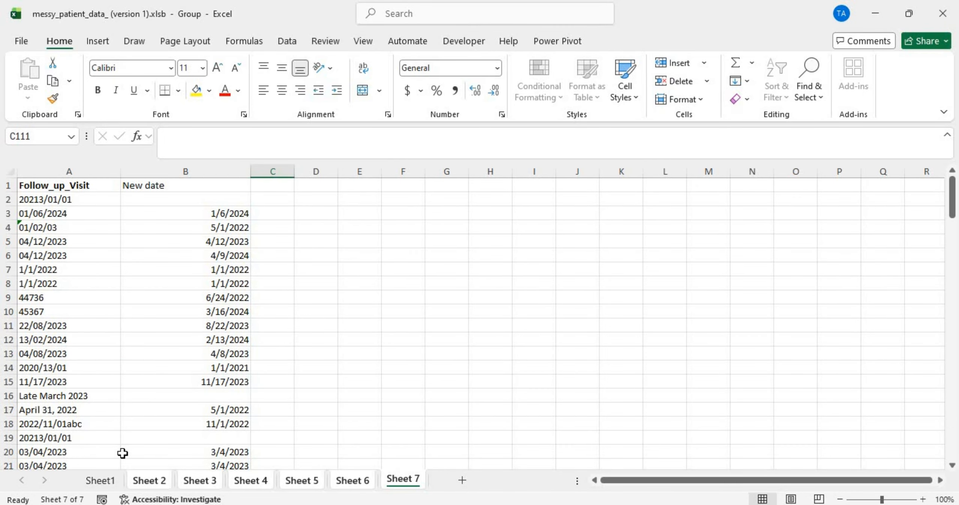
pyautogui.click(100, 481)
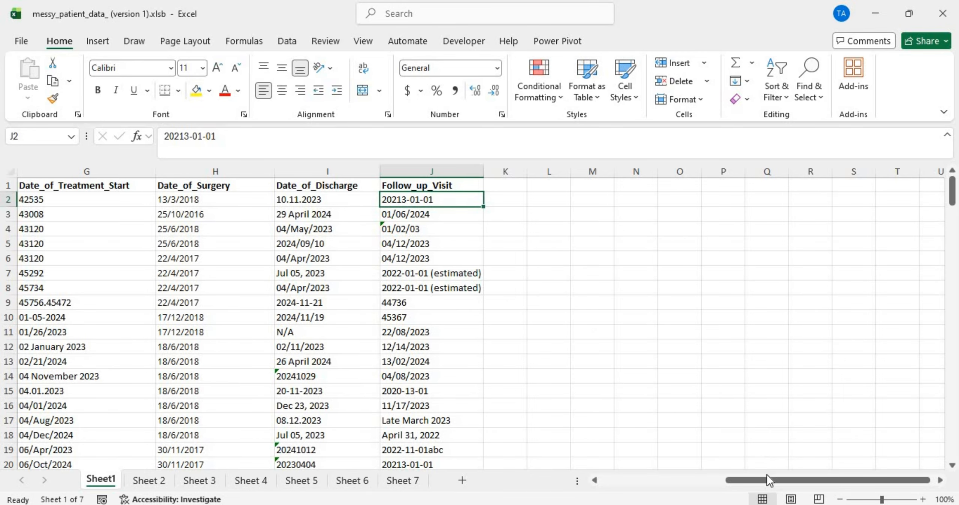
# Step: Copy the Patient_ID, Name, Age and Gender columns into a new worksheet
pyautogui.moveTo(767, 475); pyautogui.dragTo(599, 483)
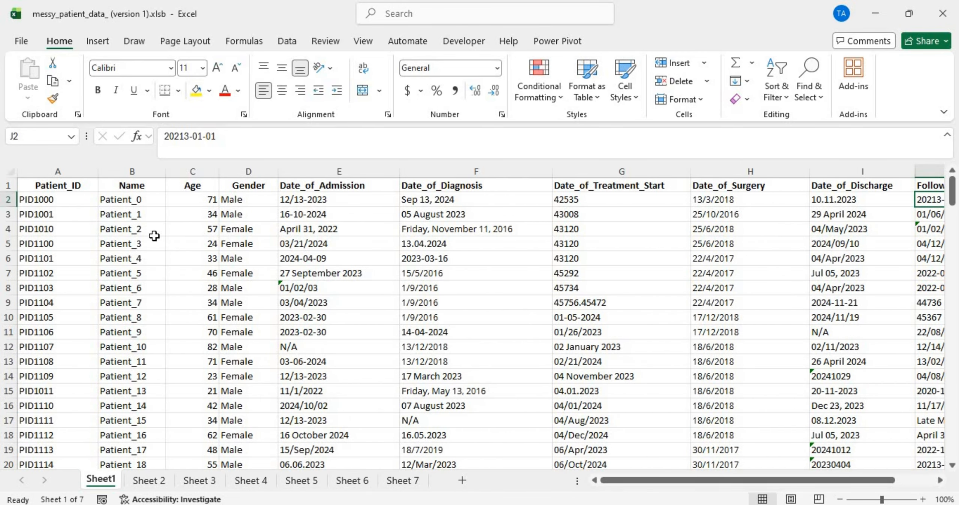
pyautogui.moveTo(67, 184); pyautogui.dragTo(260, 184)
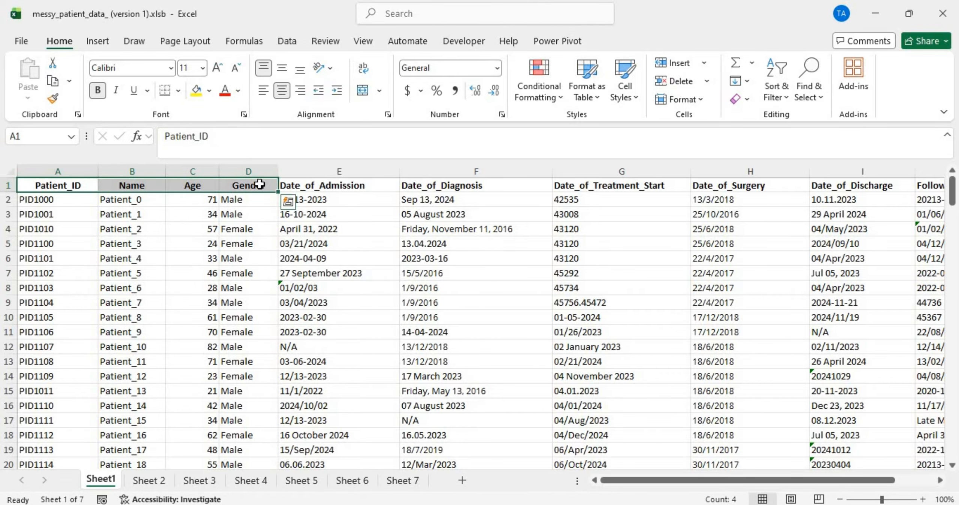
pyautogui.hotkey('ctrl', 'shift', 'Down')
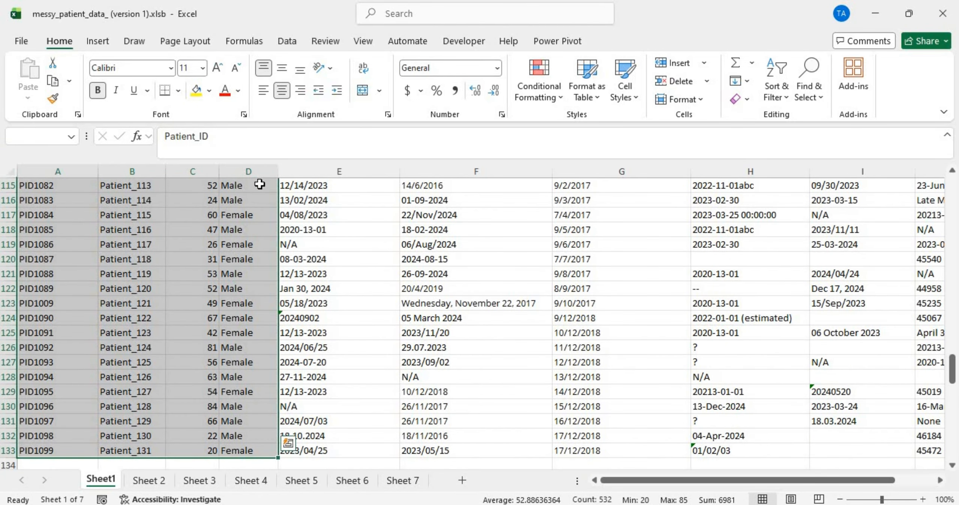
pyautogui.hotkey('ctrl', 'c')
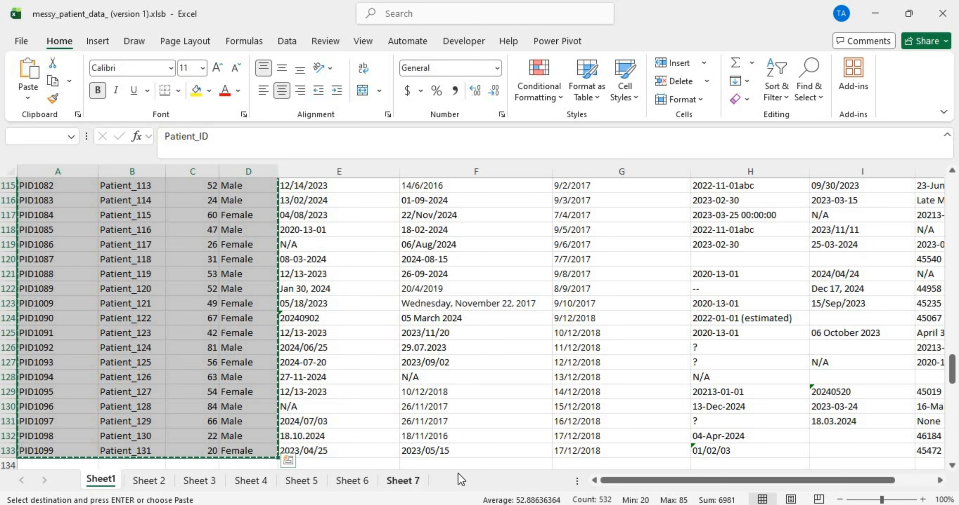
pyautogui.click(466, 478)
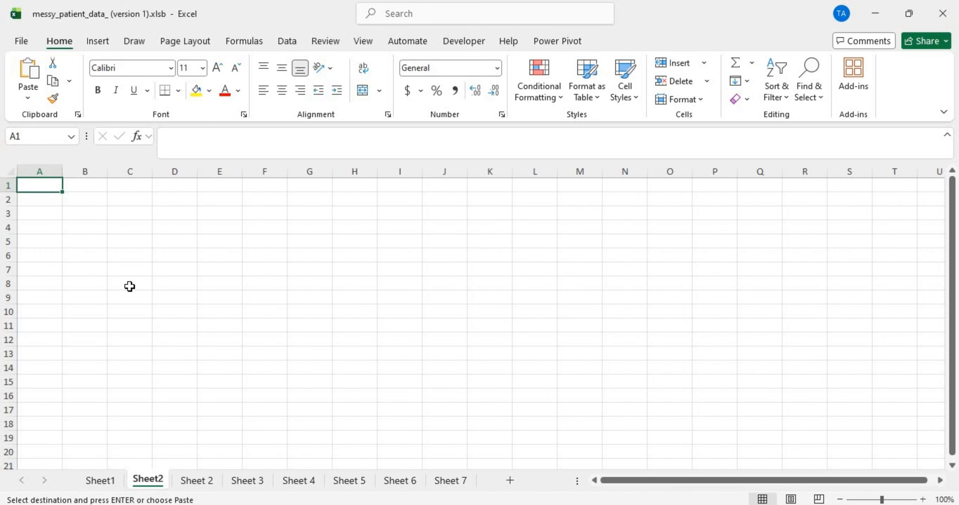
pyautogui.hotkey('ctrl', 'v')
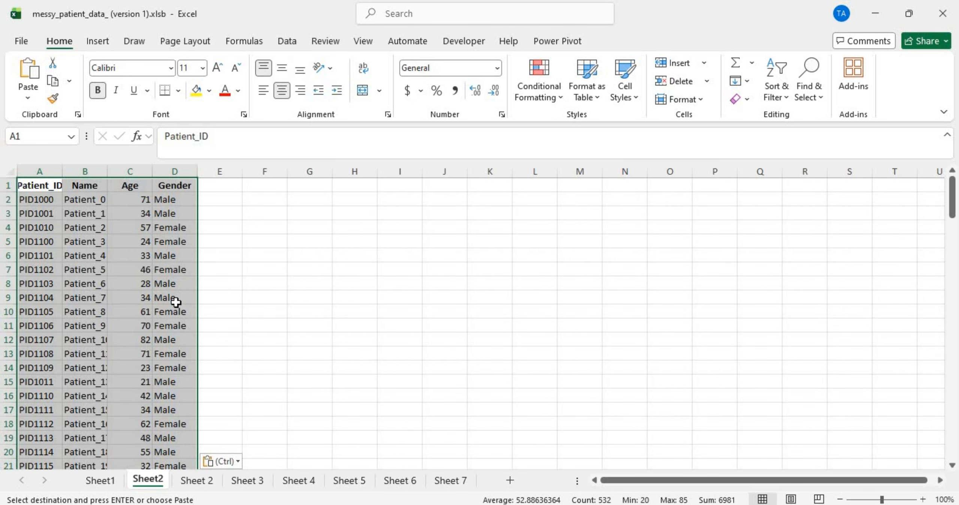
# Step: Name the new sheet 'Cleaned data', removing the stray semicolon typed into the tab name
pyautogui.doubleClick(138, 486)
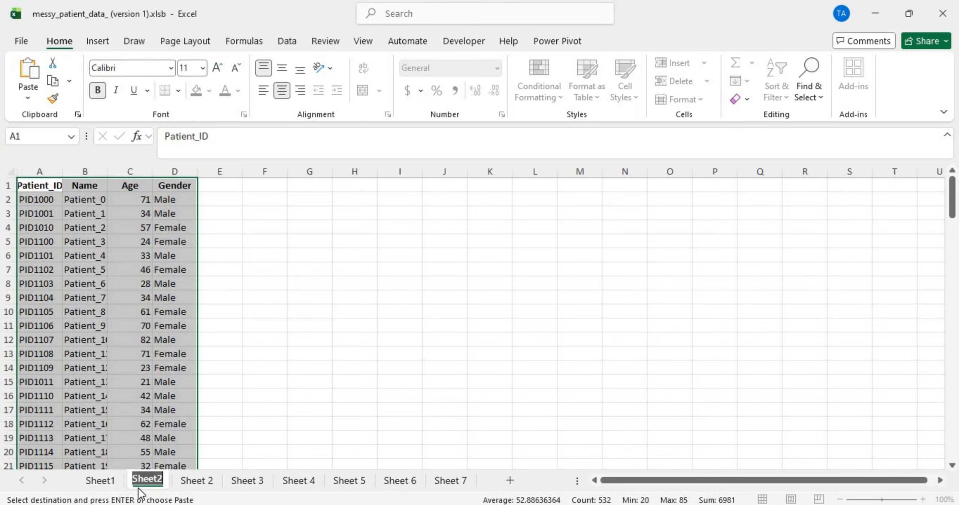
pyautogui.write('C;e')
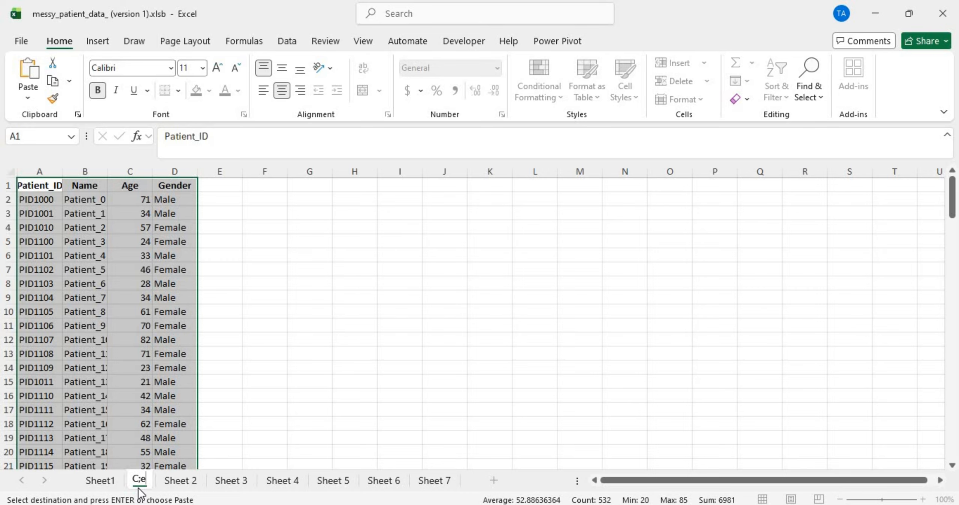
pyautogui.press('BackSpace')
pyautogui.write('lean')
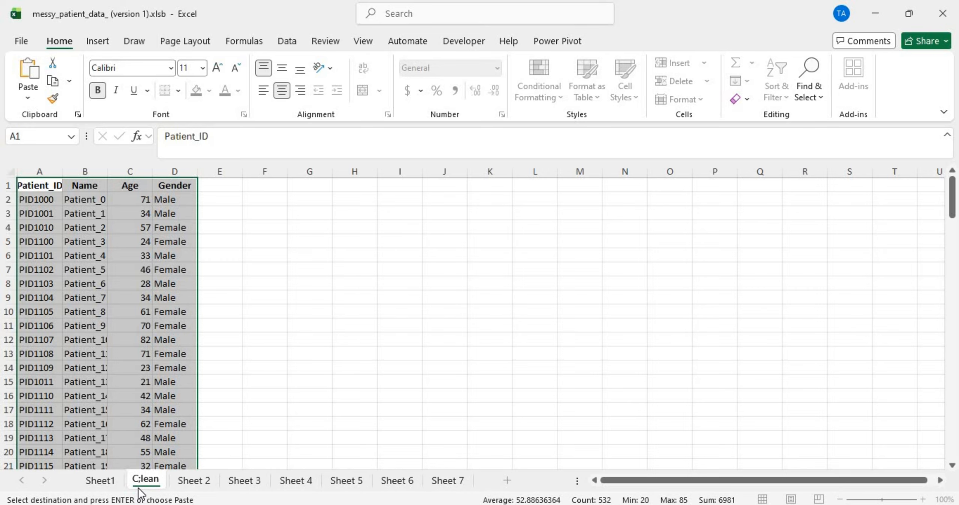
pyautogui.write('ed da')
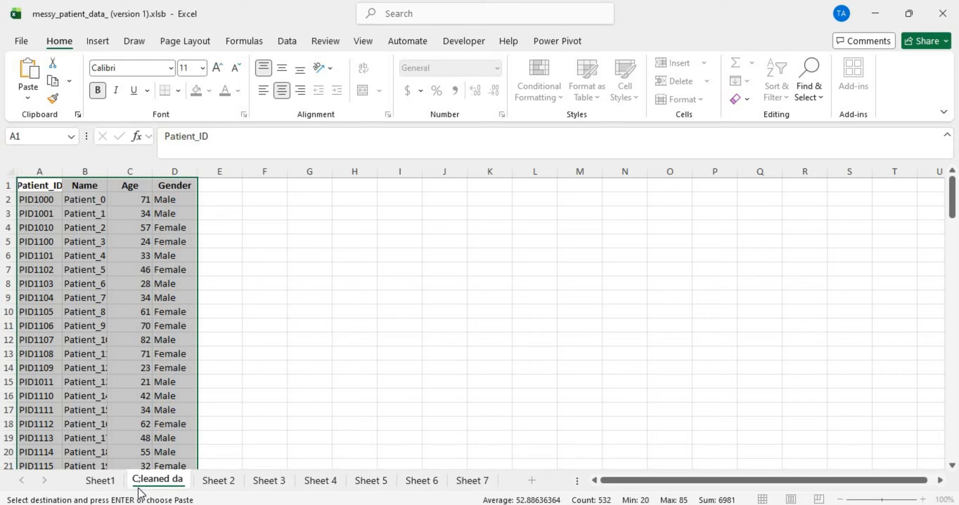
pyautogui.write('ta')
pyautogui.press('Return')
pyautogui.click(169, 314)
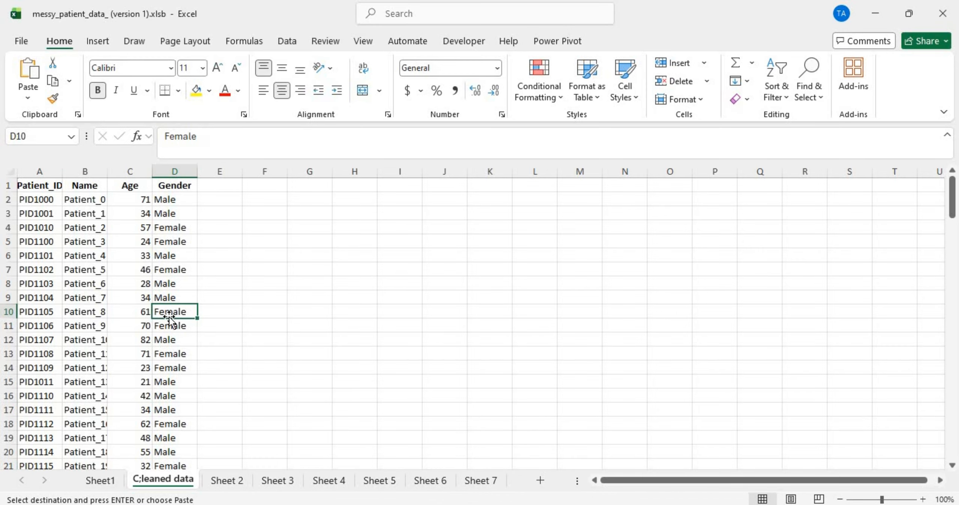
pyautogui.doubleClick(154, 478)
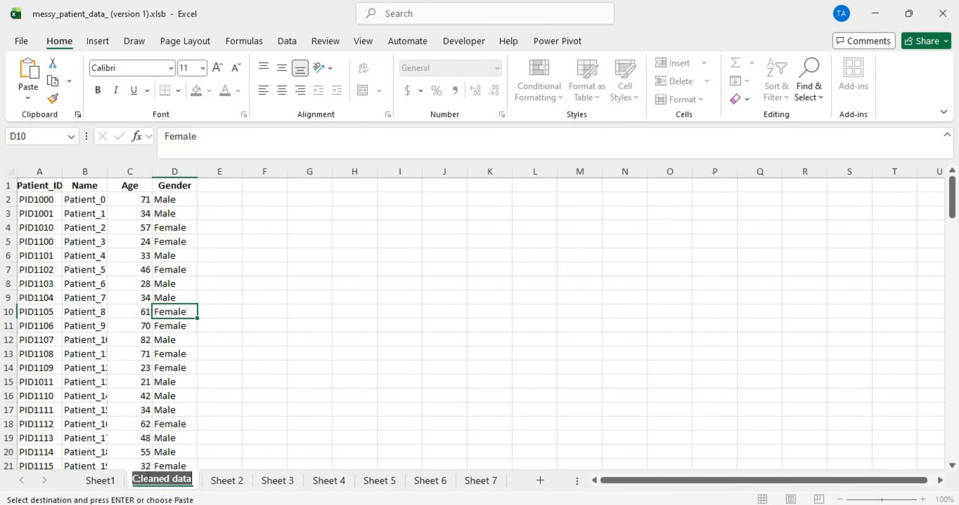
pyautogui.click(141, 477)
pyautogui.press('Delete')
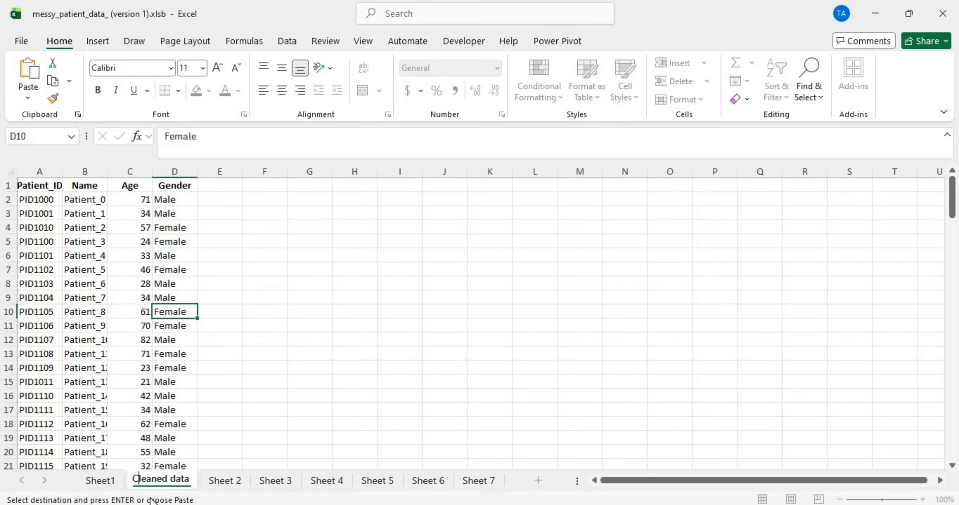
pyautogui.press('Return')
# Step: Group Sheets 2 through 7 and copy the Date_of_Admission header in A1 to paste into B1
pyautogui.click(224, 480)
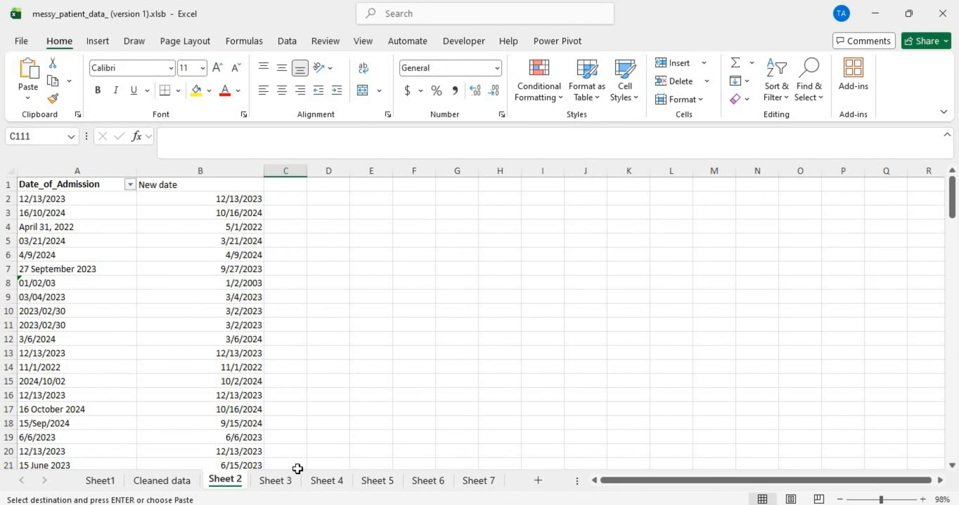
pyautogui.click(287, 481)
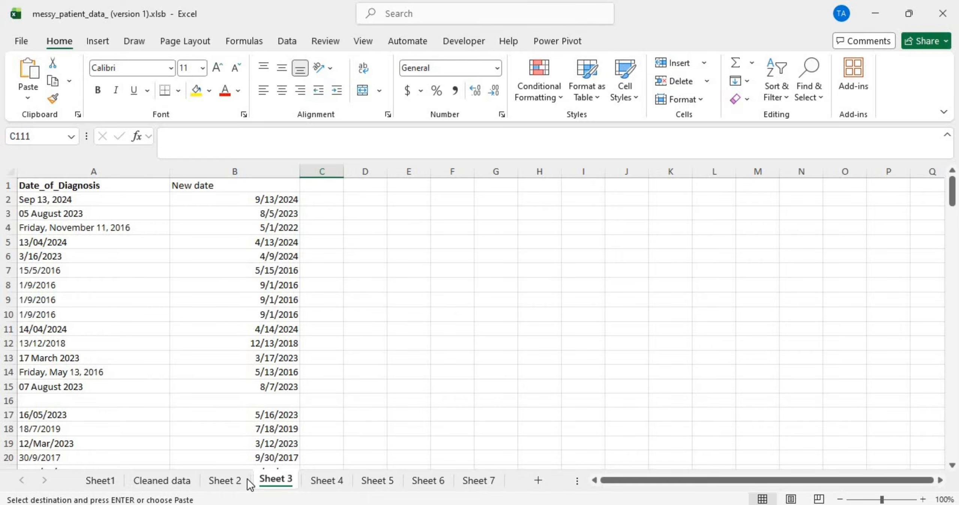
pyautogui.click(236, 481)
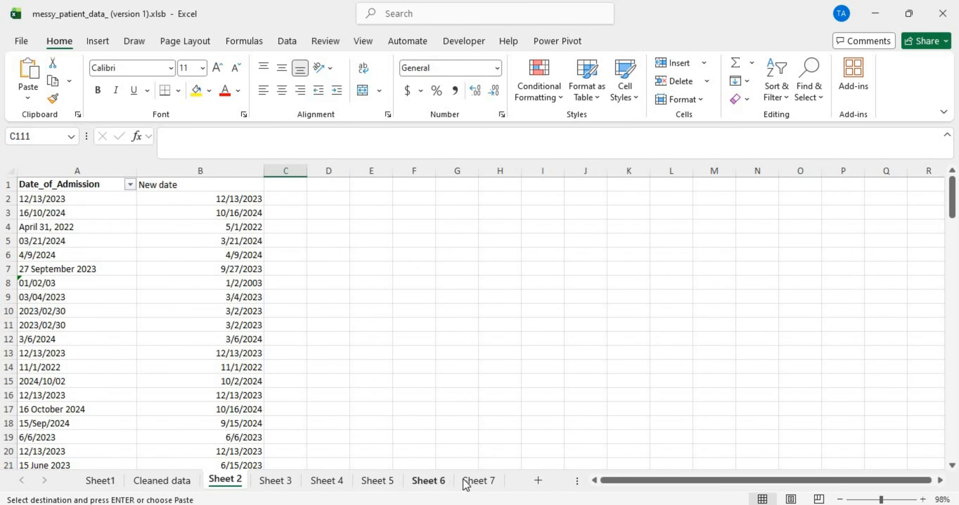
pyautogui.keyDown('shift'); pyautogui.click(478, 480); pyautogui.keyUp('shift')
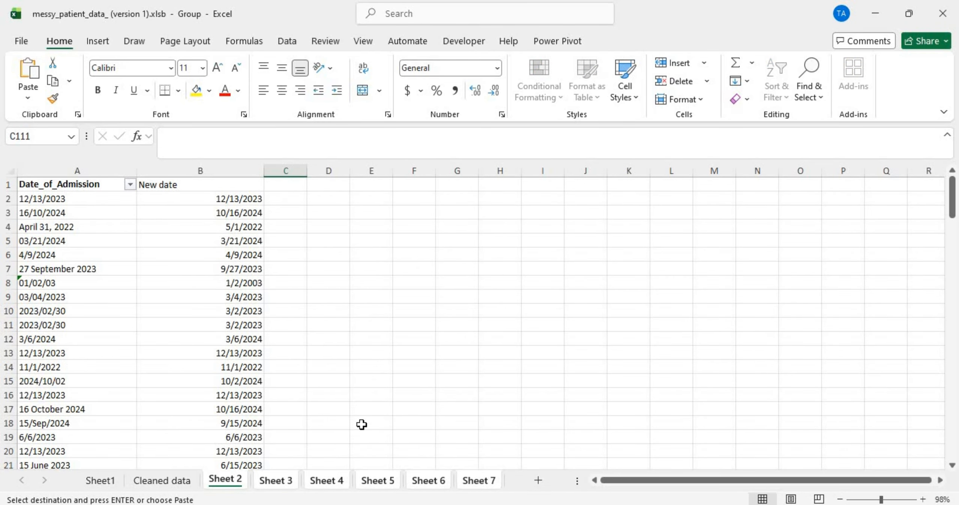
pyautogui.click(93, 187)
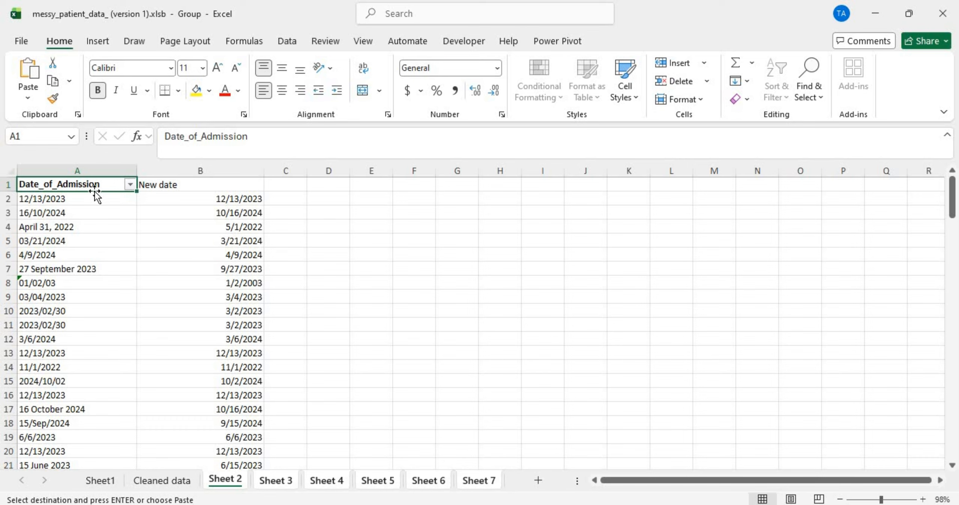
pyautogui.hotkey('ctrl', 'c')
pyautogui.click(166, 186)
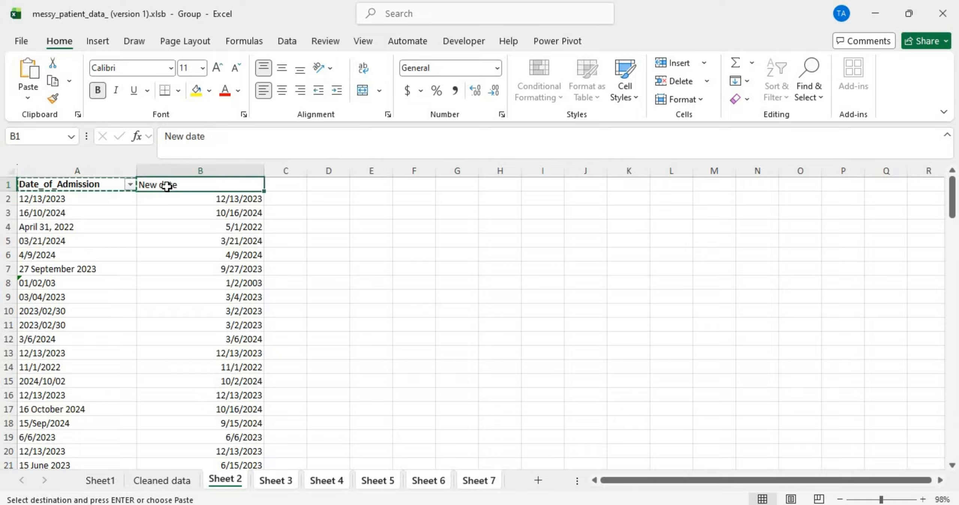
# Step: Return to the Cleaned data sheet and select the empty column F
pyautogui.click(192, 239)
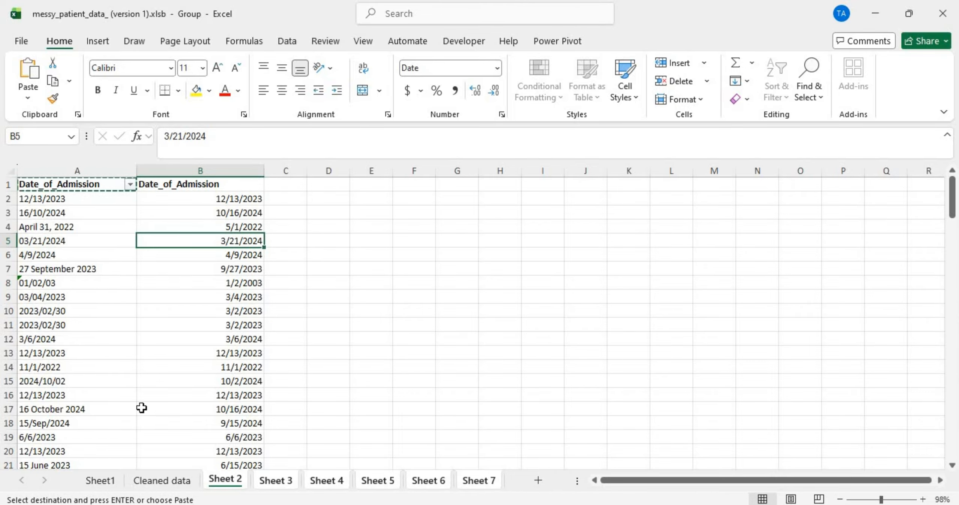
pyautogui.click(169, 485)
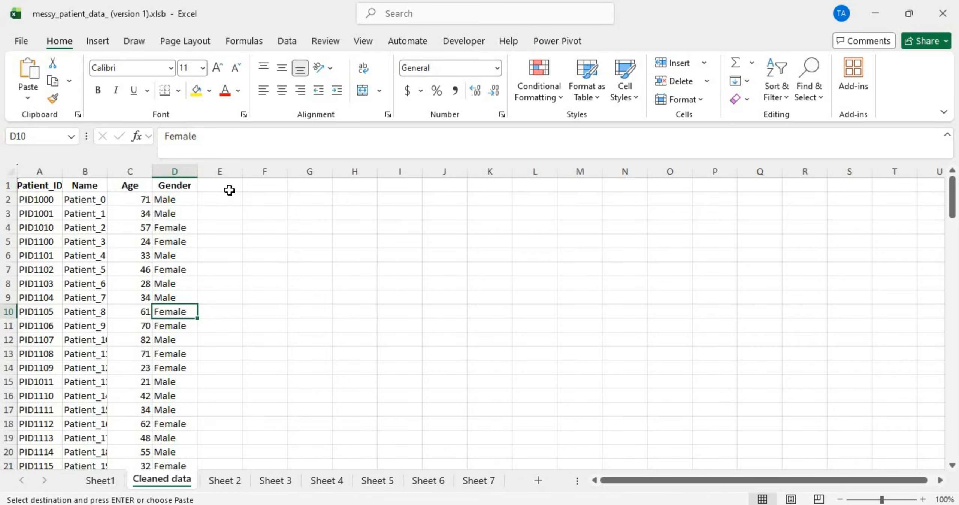
pyautogui.click(229, 485)
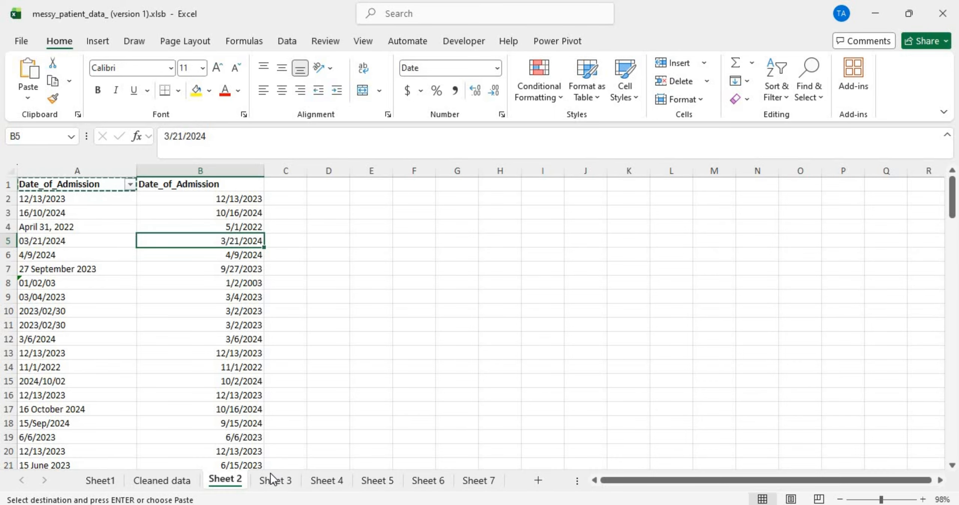
pyautogui.click(171, 481)
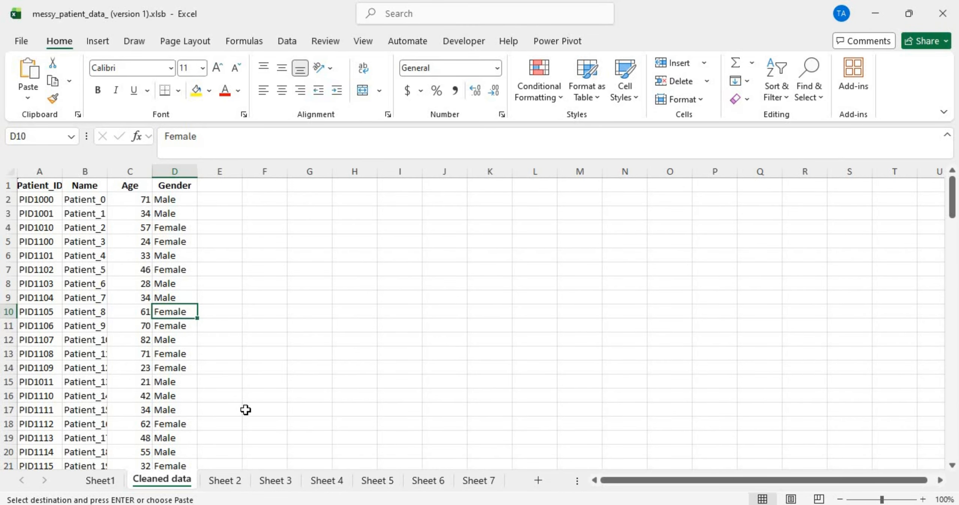
pyautogui.click(277, 163)
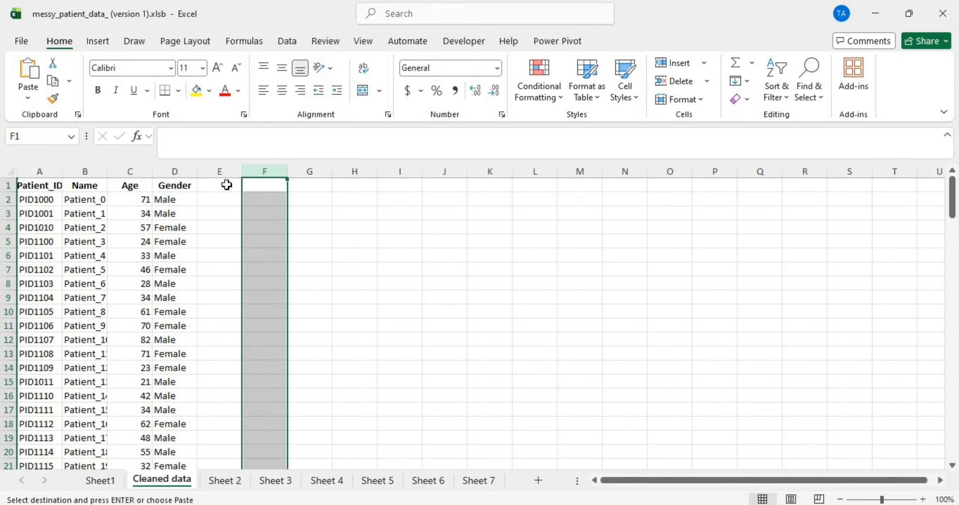
# Step: Start an HSTACK formula in E1 with the B1:B132 ranges from Sheet 2 and Sheet 3
pyautogui.click(225, 187)
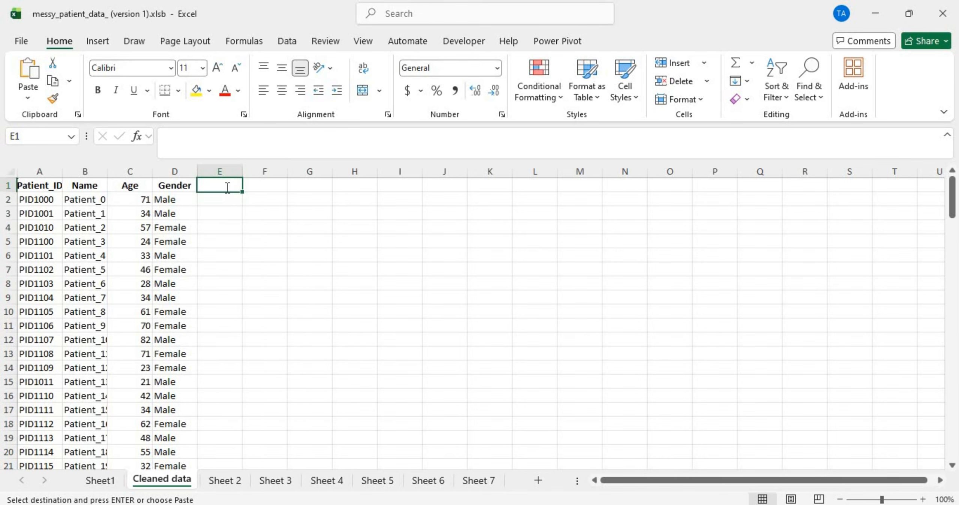
pyautogui.write('=hs')
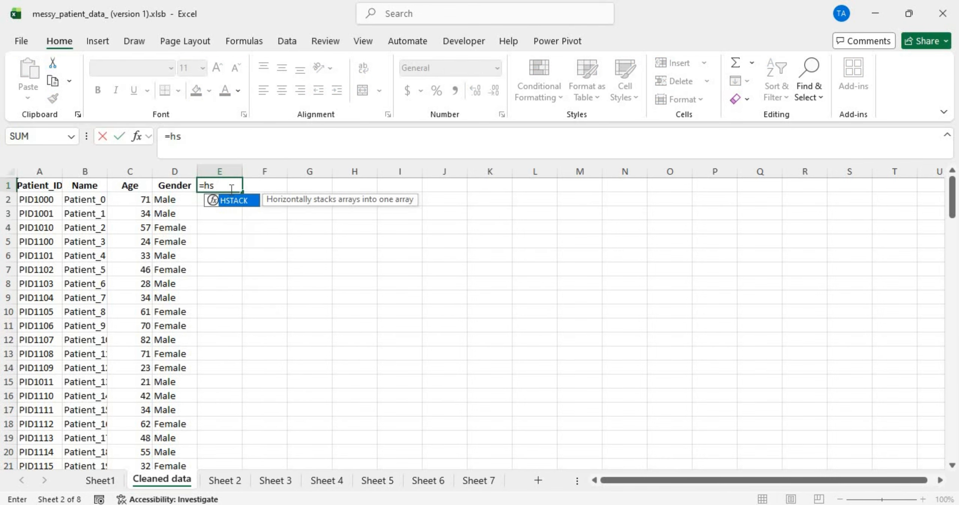
pyautogui.doubleClick(238, 205)
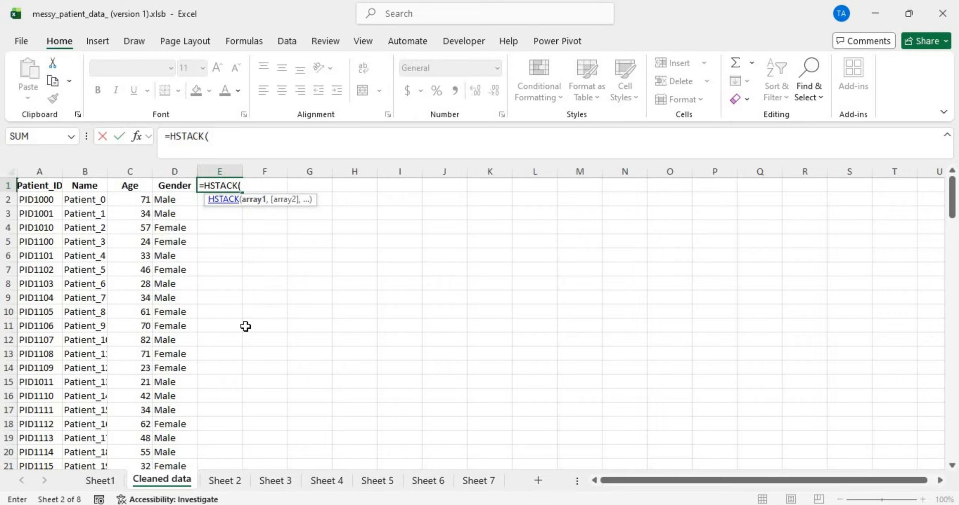
pyautogui.click(230, 481)
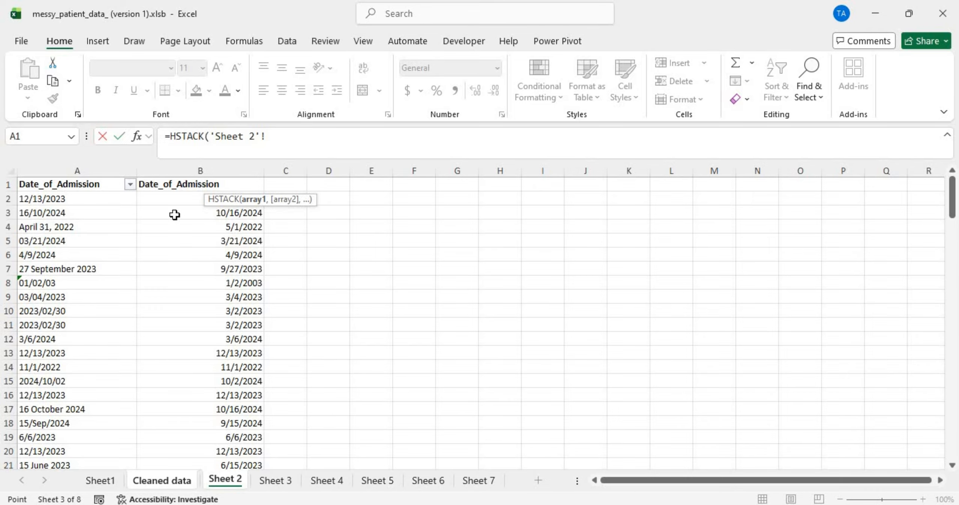
pyautogui.click(178, 184)
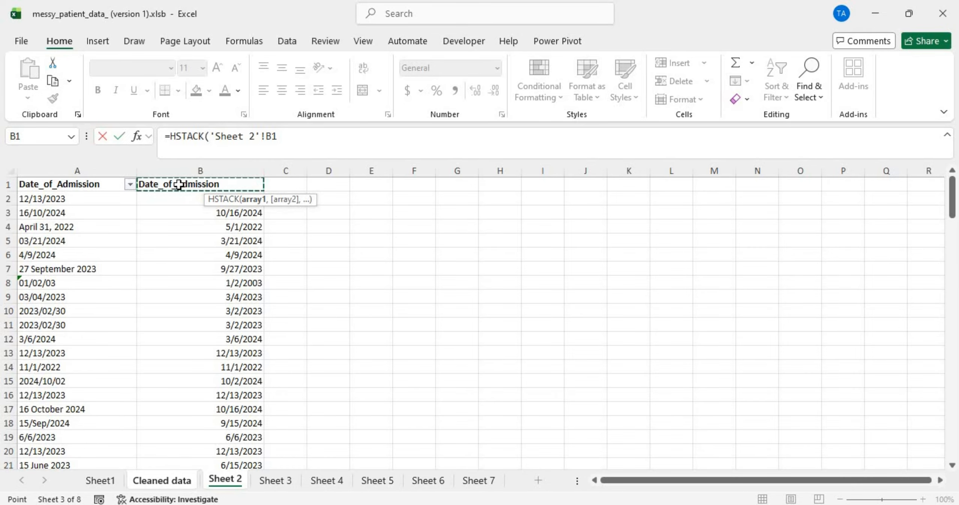
pyautogui.hotkey('ctrl', 'shift', 'Down')
pyautogui.hotkey('ctrl', 'shift', 'Up')
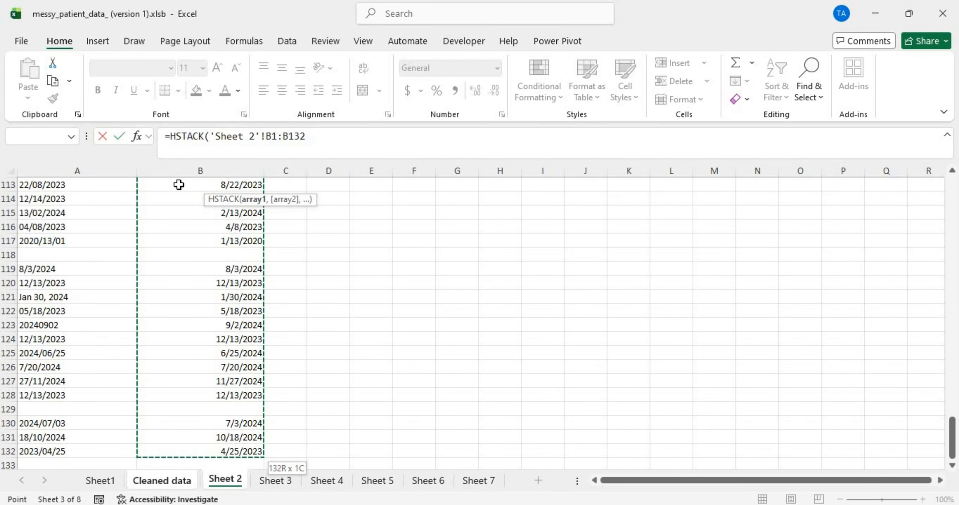
pyautogui.write(',')
pyautogui.click(270, 483)
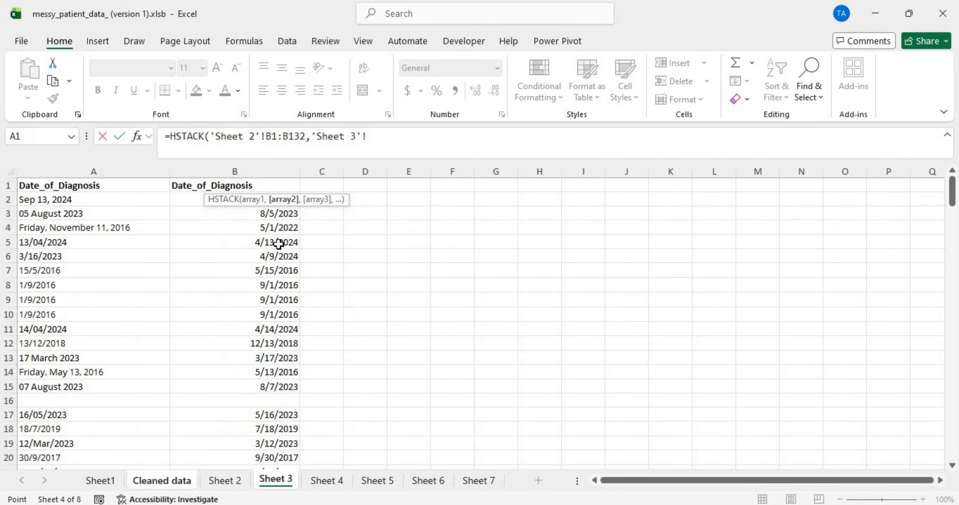
pyautogui.click(262, 184)
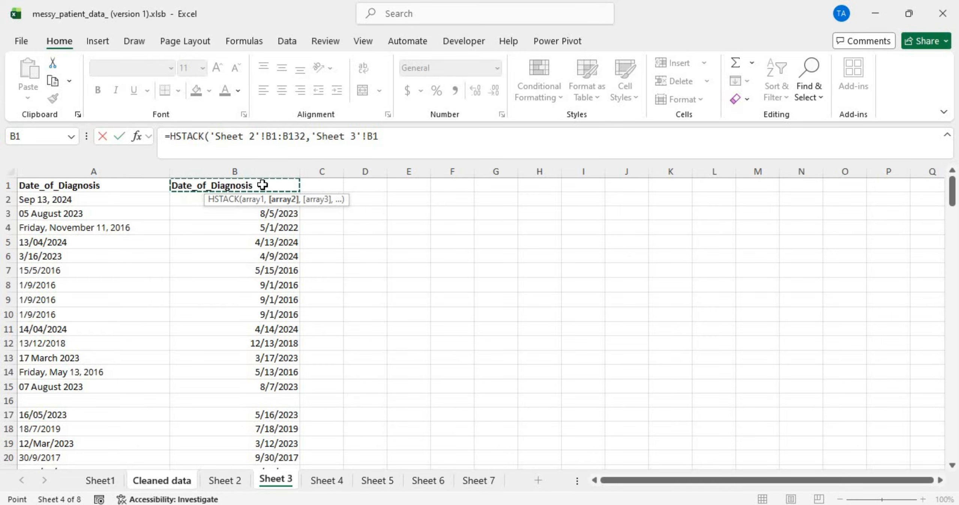
pyautogui.hotkey('ctrl', 'shift', 'Down')
pyautogui.hotkey('ctrl', 'shift', 'Up')
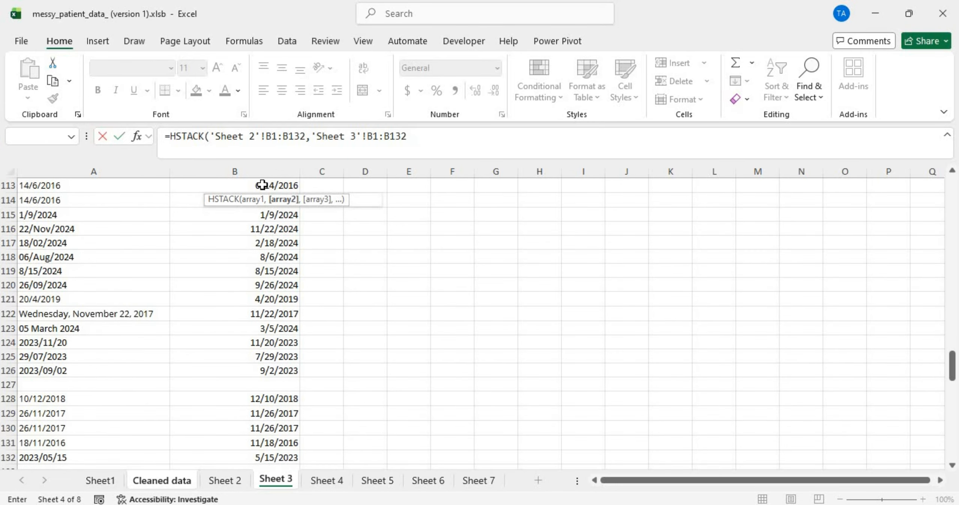
pyautogui.write(',')
# Step: Add Sheet 4's and Sheet 5's B1:B132 date ranges to the HSTACK formula
pyautogui.press('alt')
pyautogui.scroll(20, 281, 237)
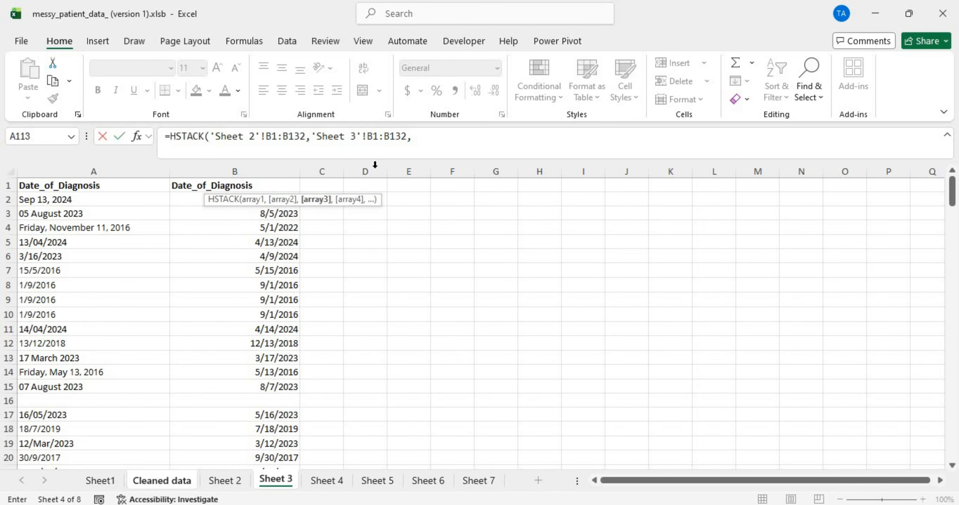
pyautogui.click(417, 136)
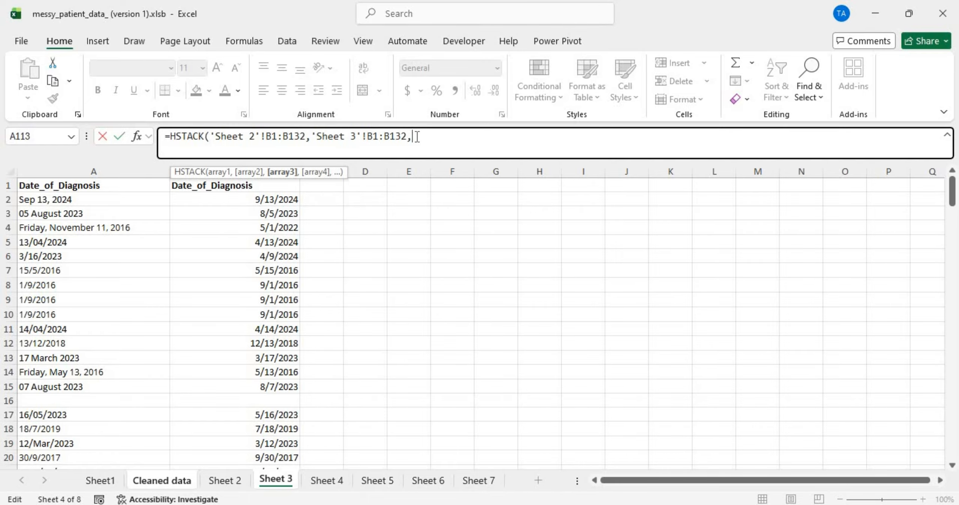
pyautogui.click(331, 480)
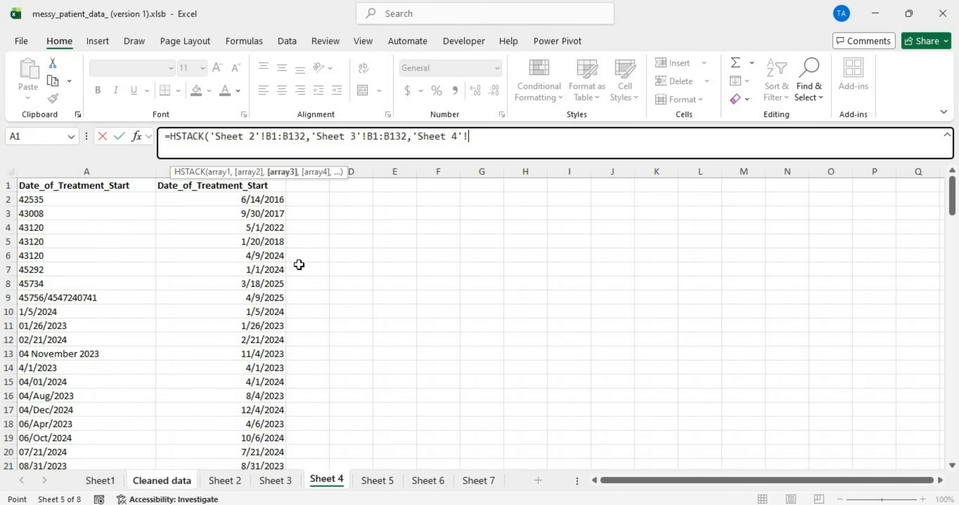
pyautogui.click(165, 186)
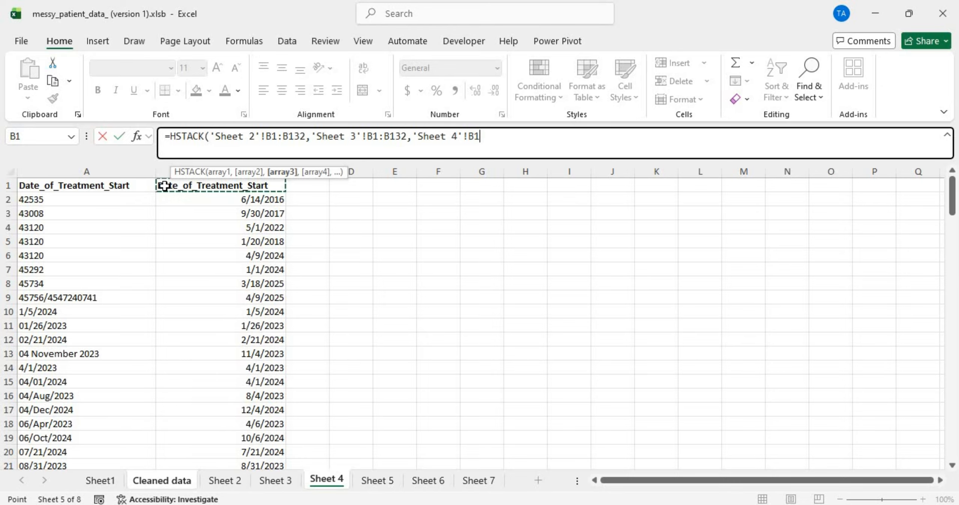
pyautogui.hotkey('ctrl', 'shift', 'Down')
pyautogui.write(',')
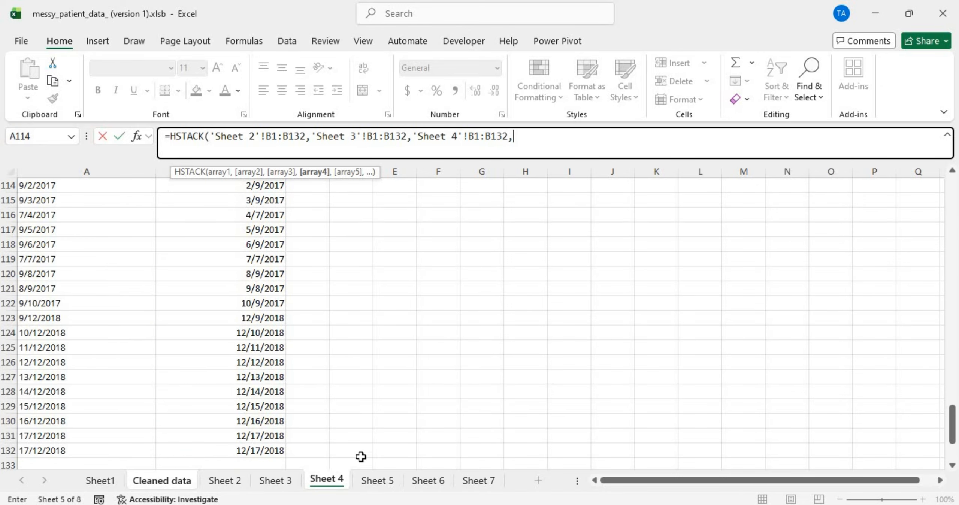
pyautogui.click(377, 480)
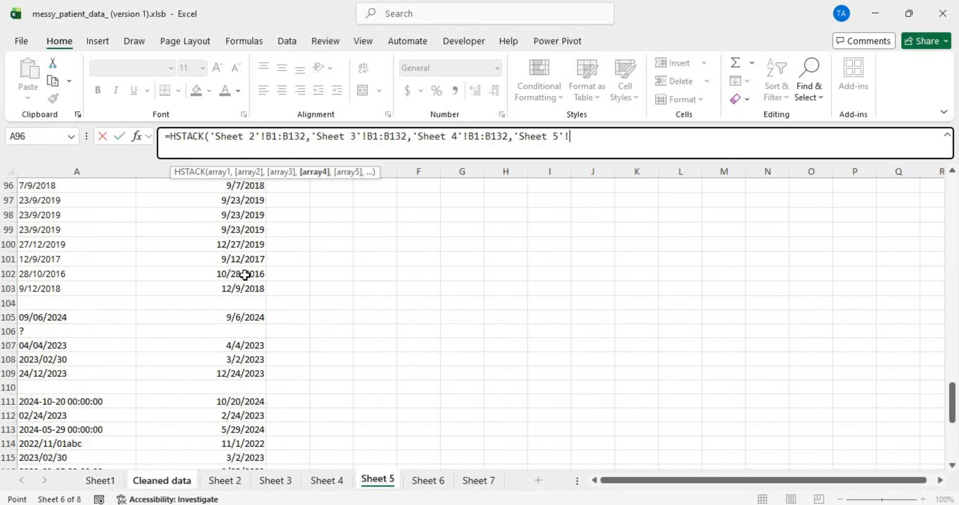
pyautogui.scroll(20, 190, 205)
pyautogui.click(152, 187)
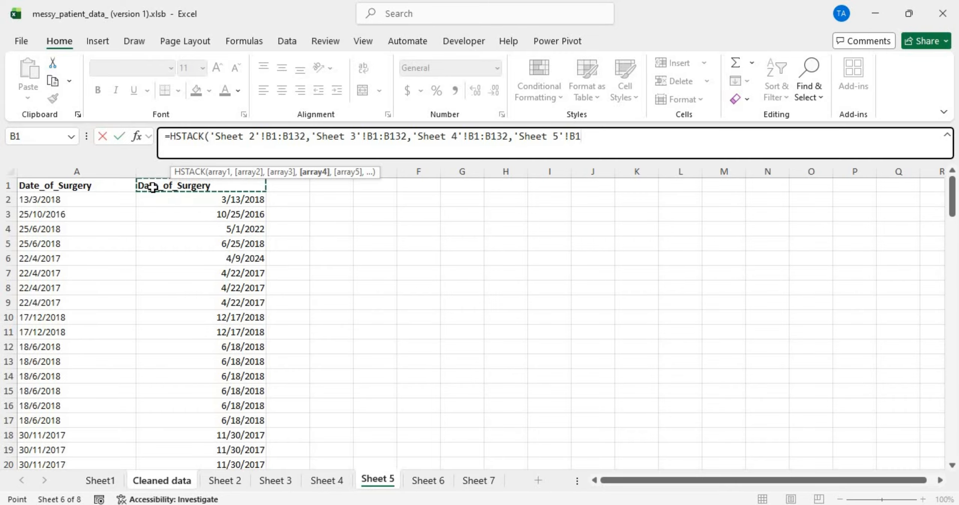
pyautogui.hotkey('ctrl', 'shift', 'Down')
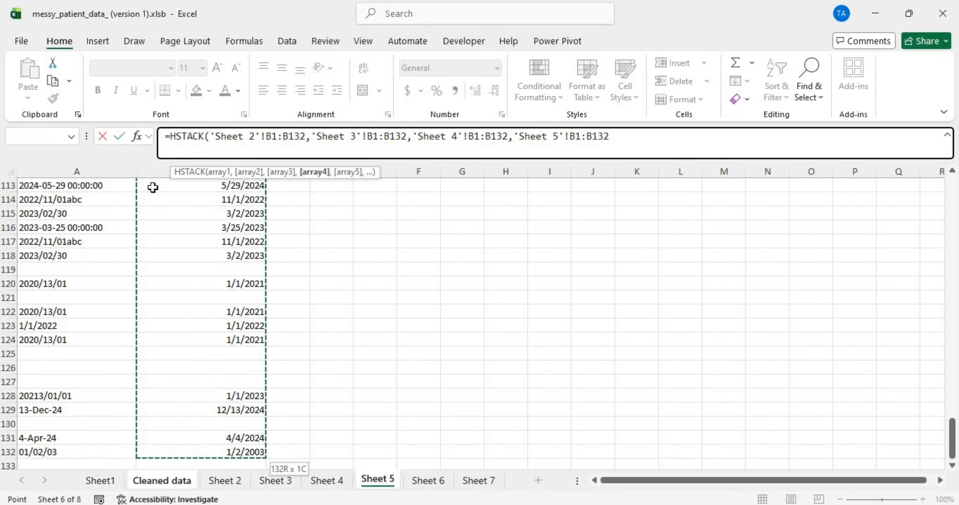
pyautogui.write(',')
# Step: Finish the formula with Sheet 7's Follow_up_Visit range B1:B132, replacing Sheet 6, and commit it
pyautogui.scroll(20, 242, 292)
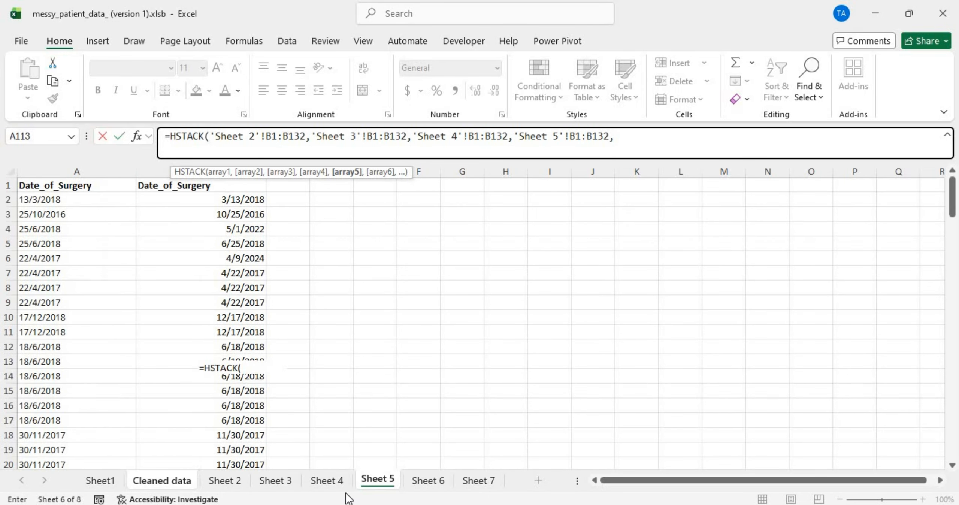
pyautogui.click(428, 481)
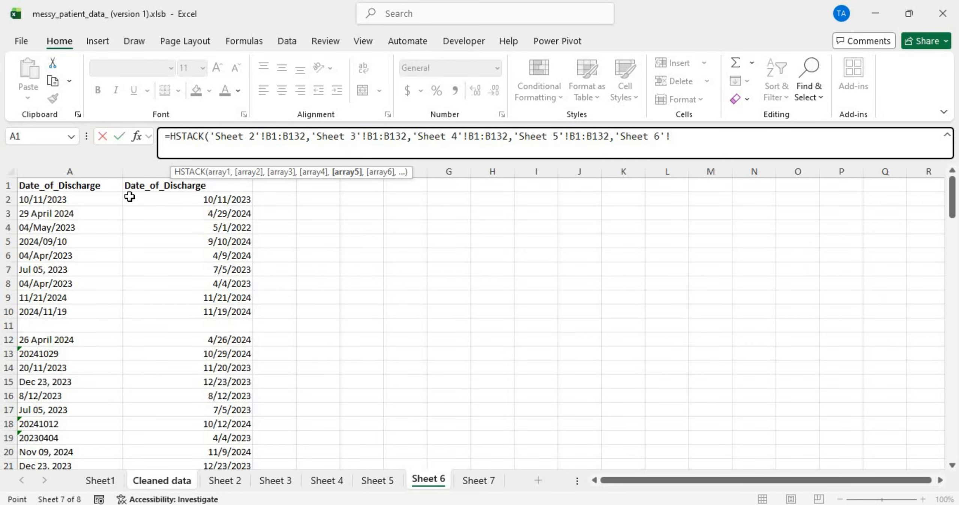
pyautogui.click(139, 184)
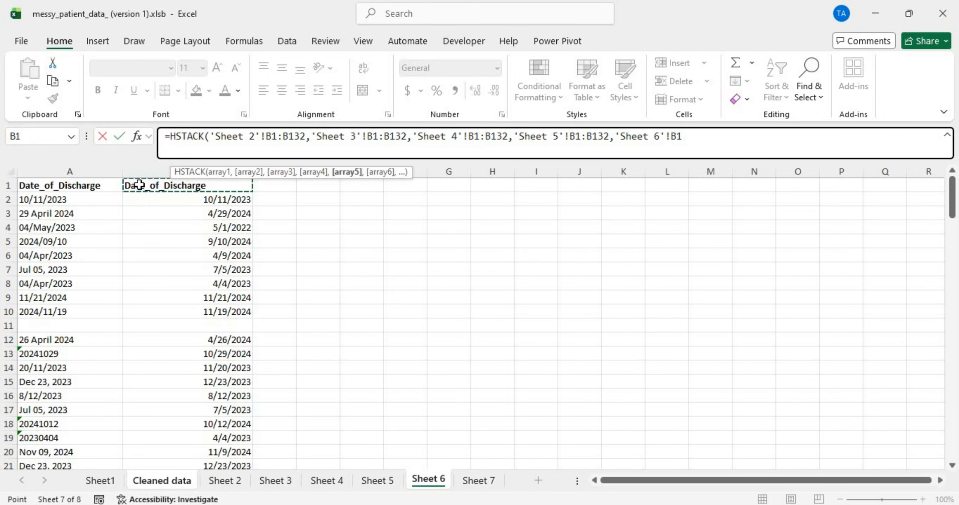
pyautogui.hotkey('ctrl', 'shift', 'Down')
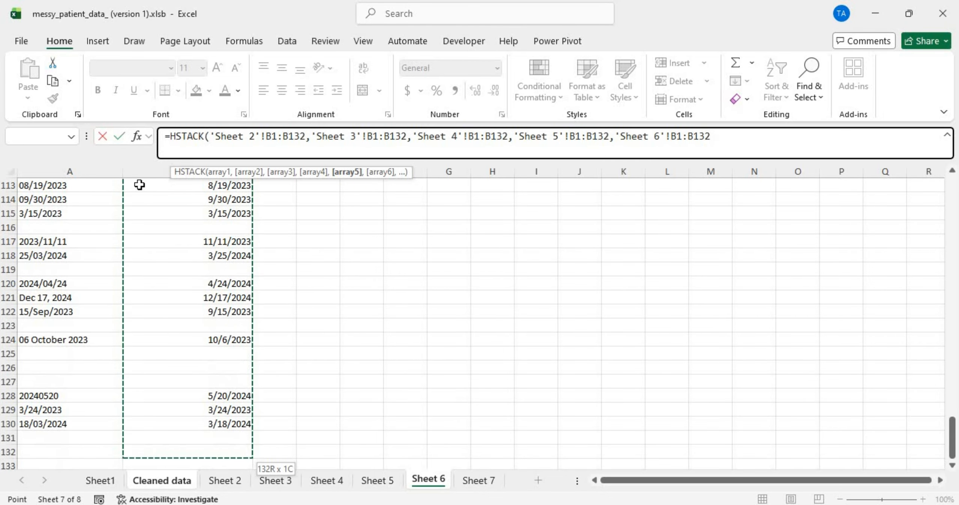
pyautogui.click(476, 480)
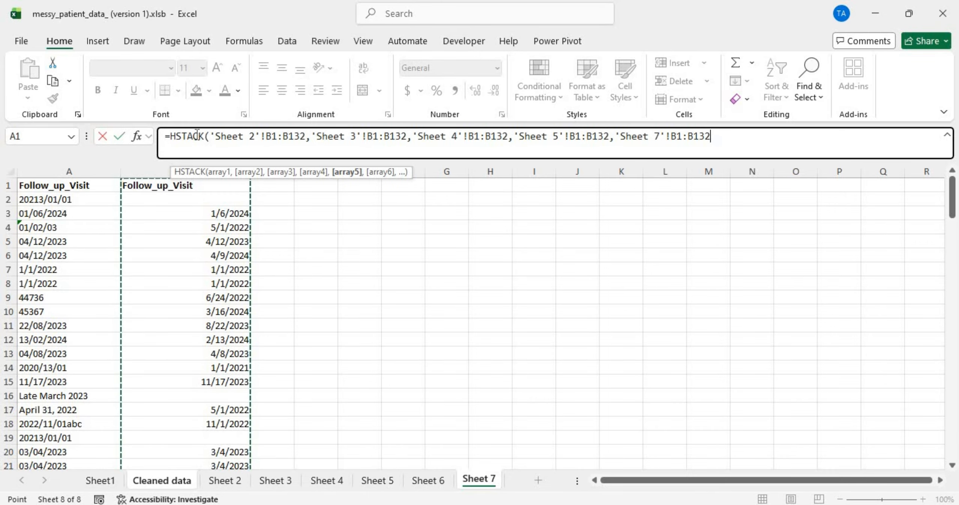
pyautogui.click(151, 186)
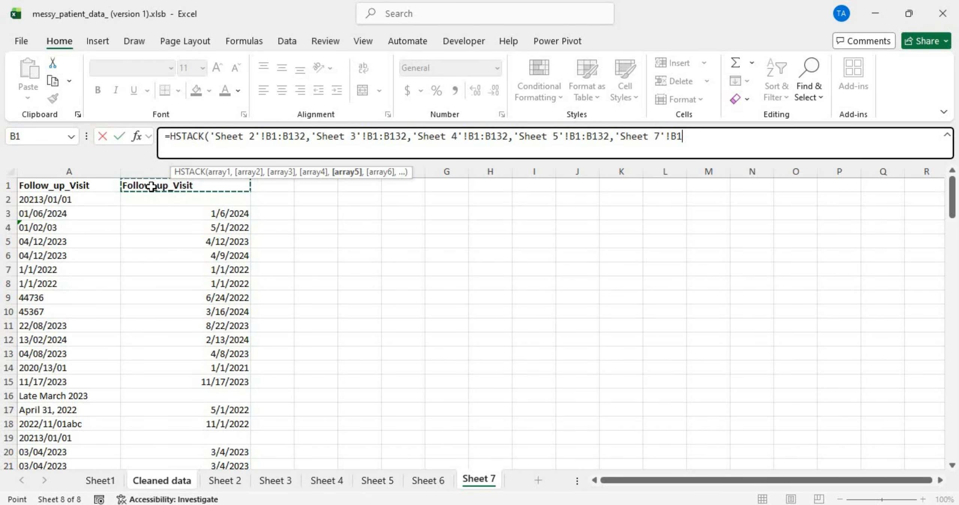
pyautogui.hotkey('ctrl', 'shift', 'Down')
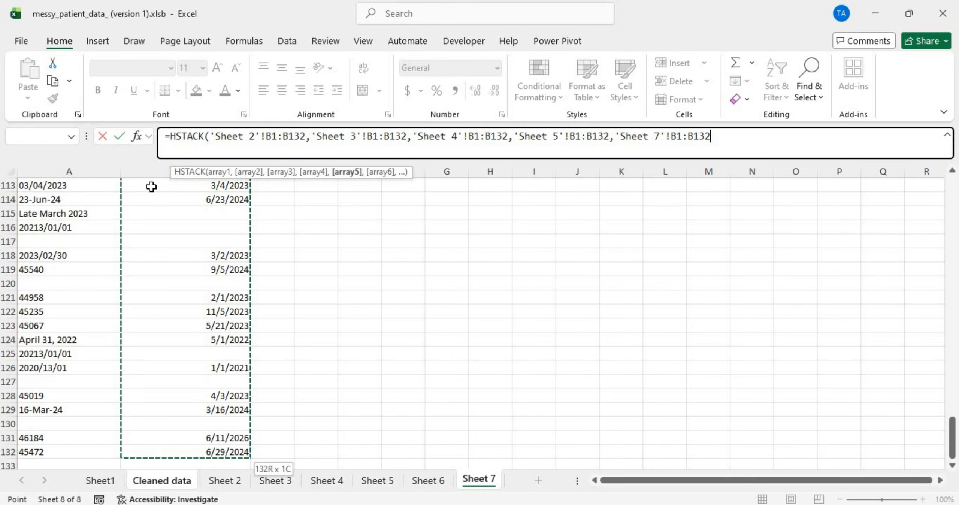
pyautogui.write(')')
pyautogui.press('Return')
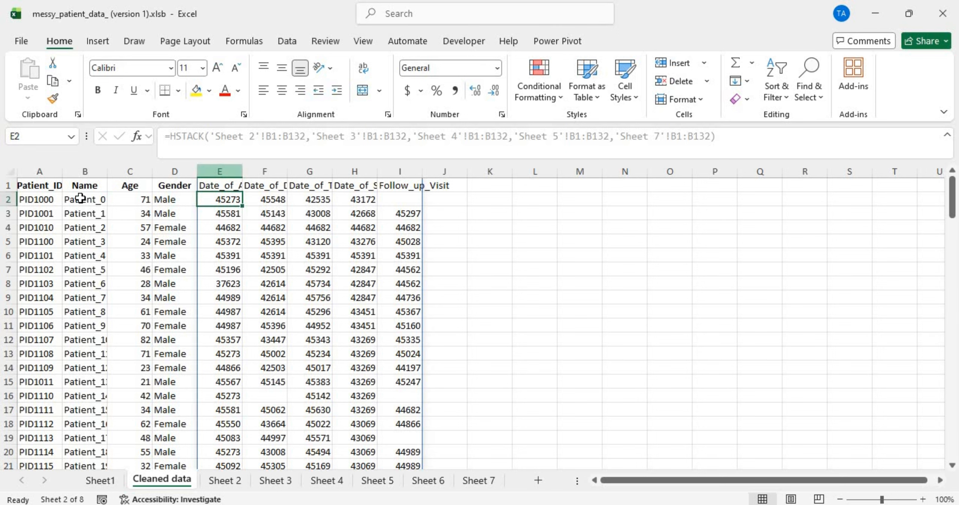
# Step: AutoFit every column width on the Cleaned data sheet to its contents
pyautogui.click(5, 174)
pyautogui.doubleClick(243, 169)
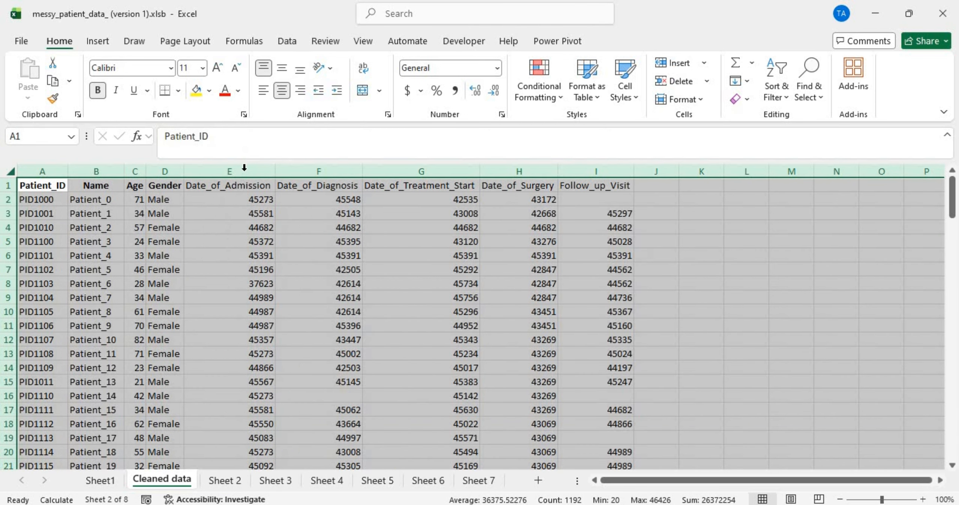
pyautogui.click(416, 308)
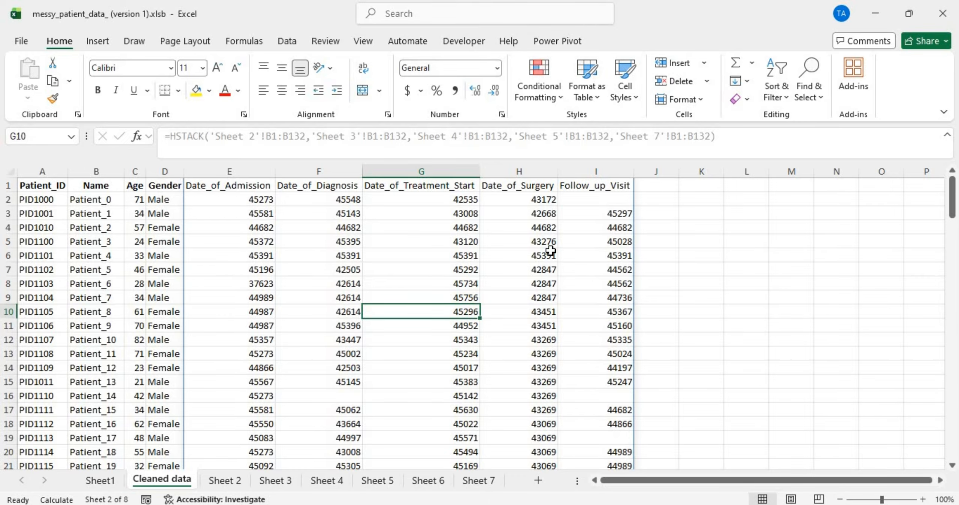
pyautogui.scroll(-20, 552, 253)
pyautogui.scroll(20, 550, 250)
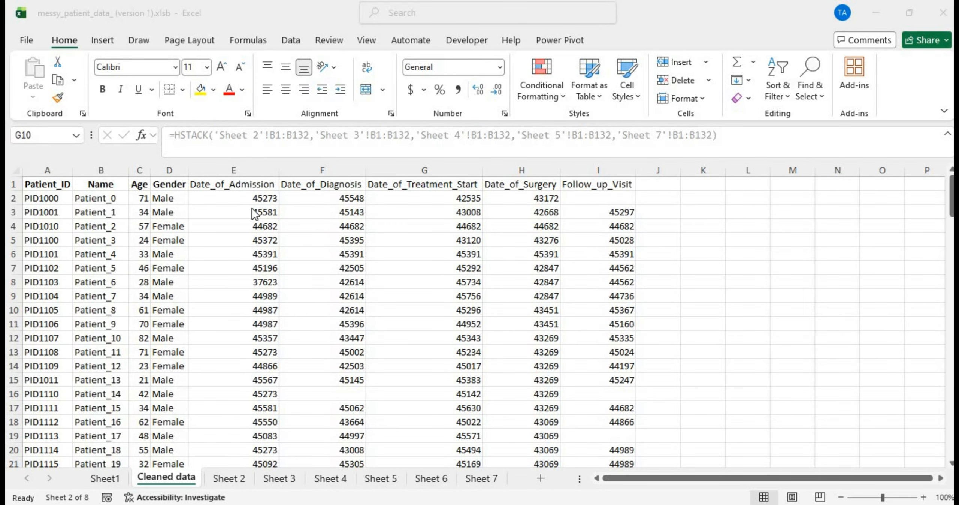
# Step: Open the HSTACK formula in E1 for editing and leave it unchanged
pyautogui.click(250, 182)
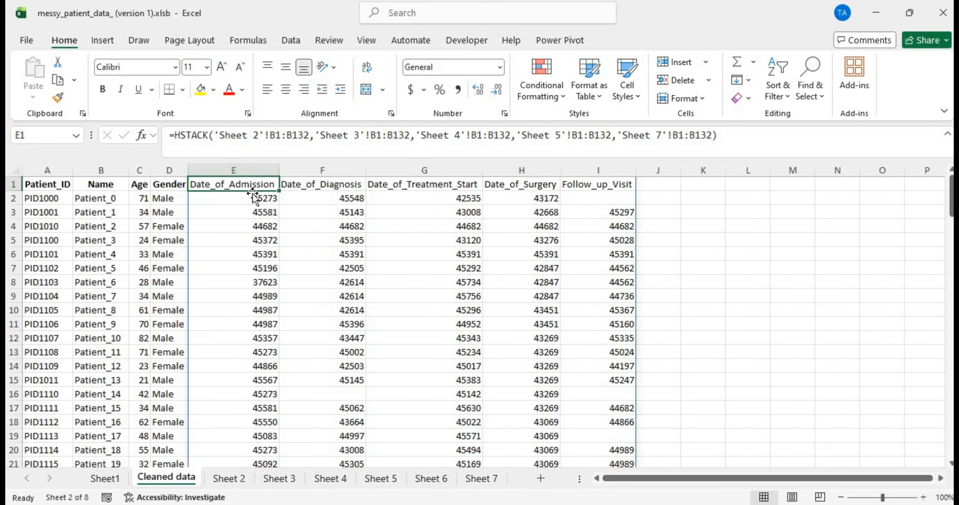
pyautogui.doubleClick(237, 186)
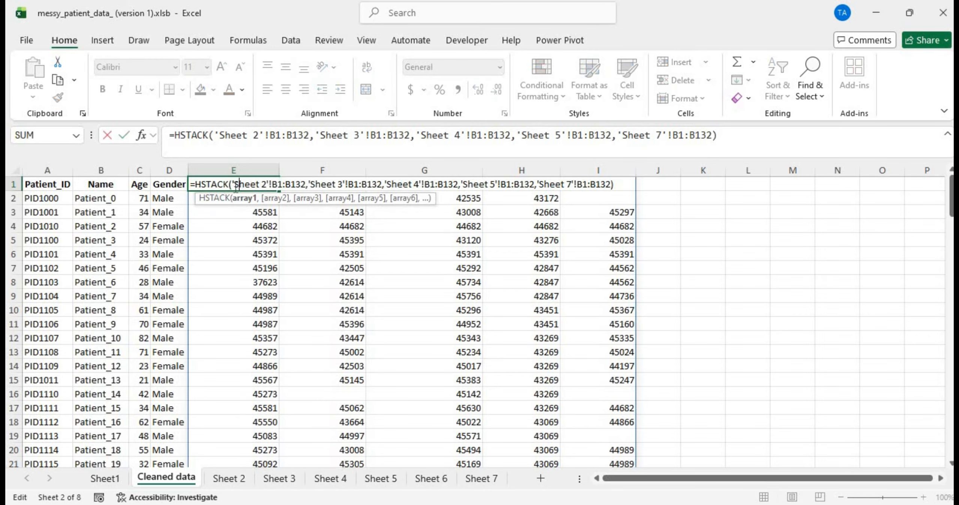
pyautogui.click(193, 184)
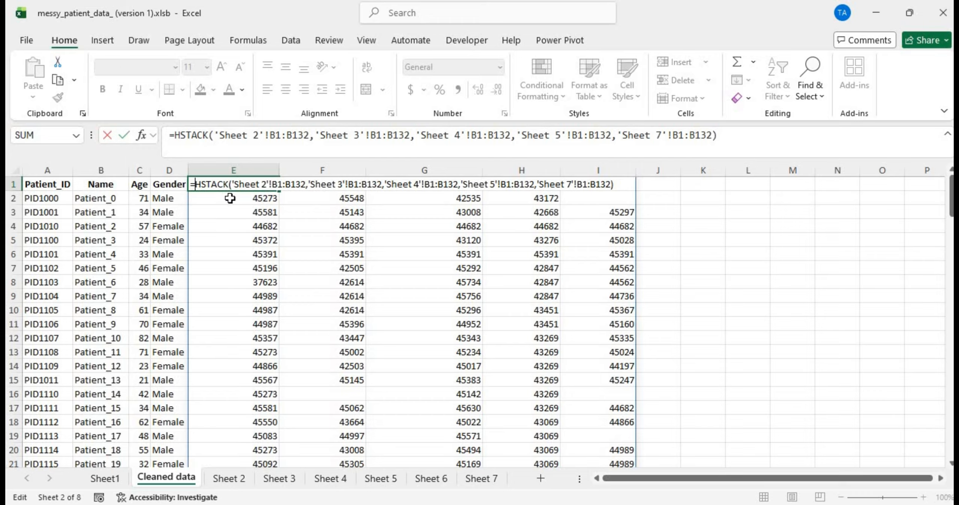
pyautogui.press('Return')
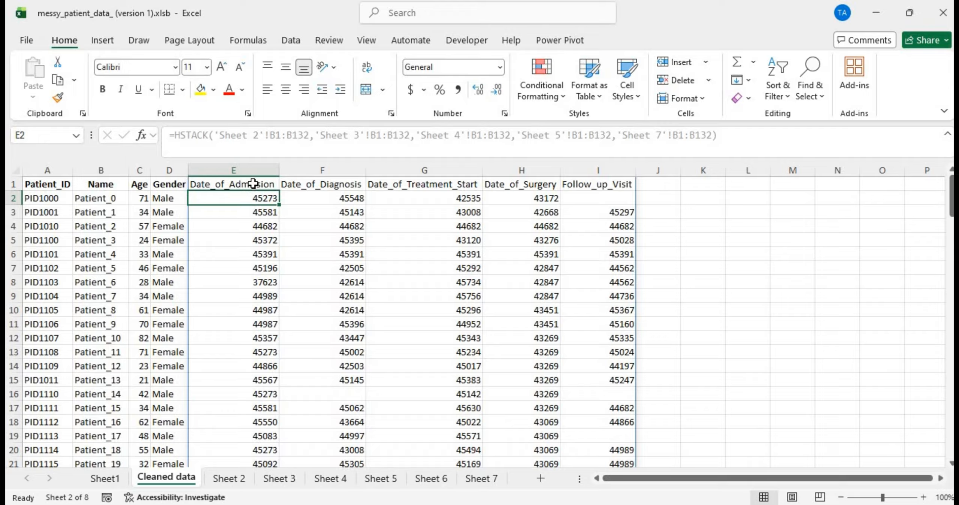
pyautogui.click(269, 179)
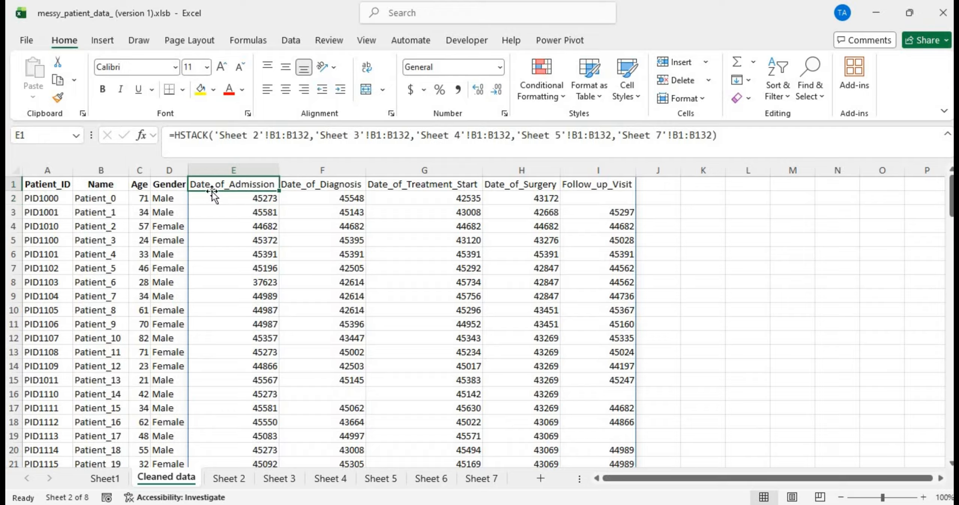
# Step: Wrap E1's HSTACK formula in TEXT with "mm/dd/yyyy" so dates read like 12/13/2023
pyautogui.doubleClick(226, 184)
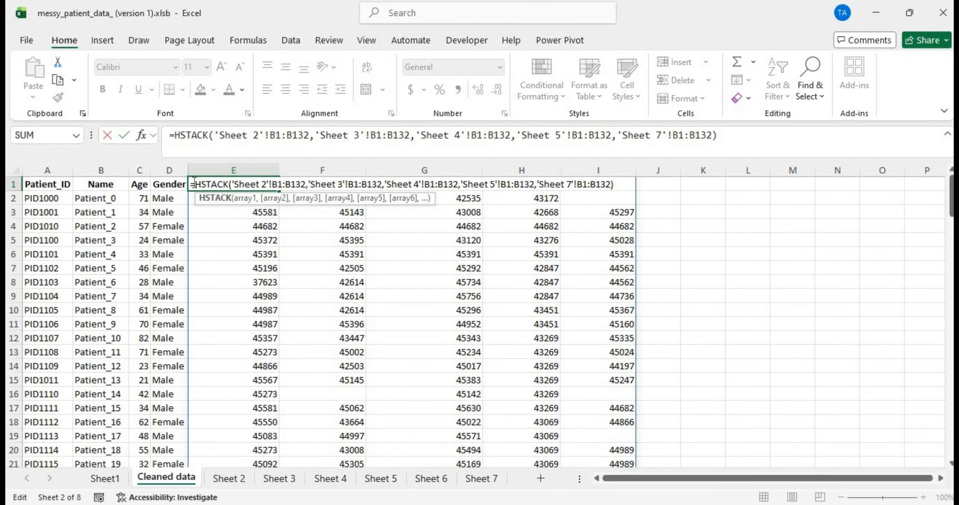
pyautogui.click(194, 183)
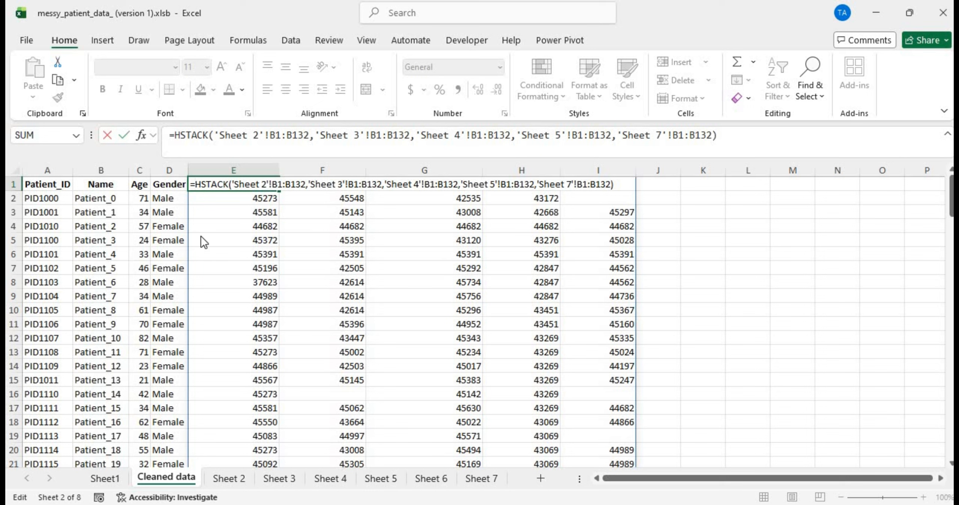
pyautogui.write('te')
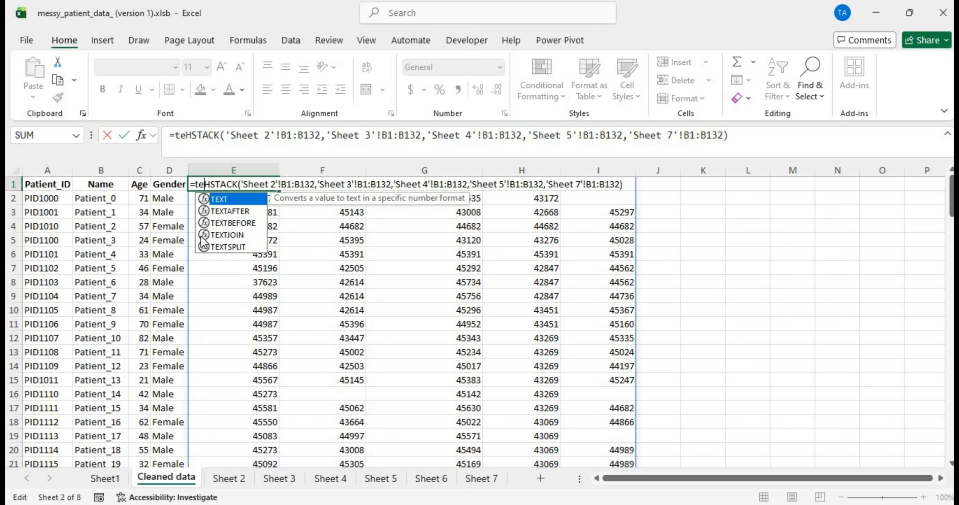
pyautogui.doubleClick(238, 198)
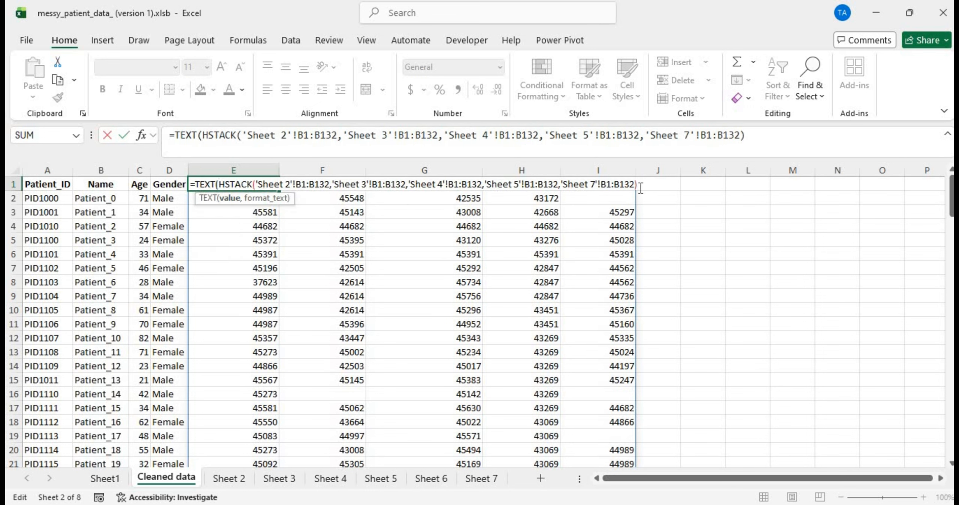
pyautogui.write(',"mm')
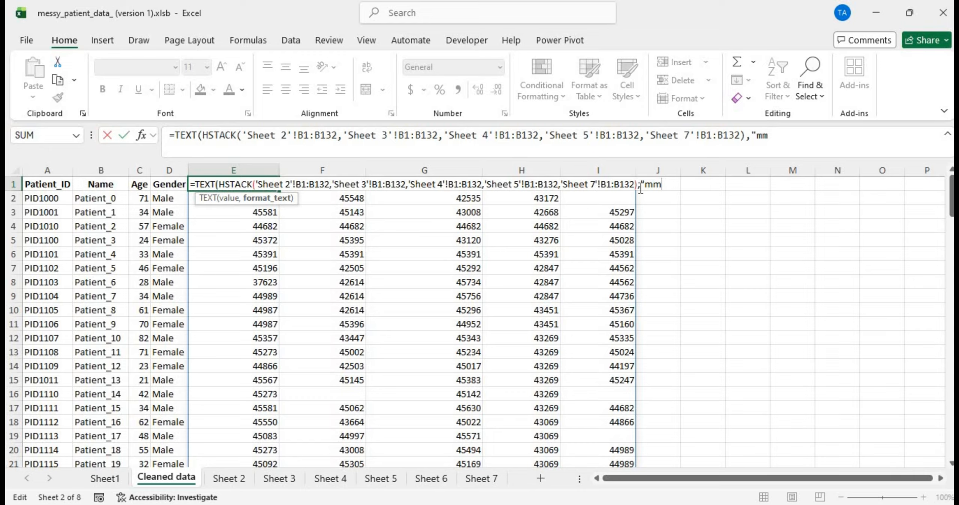
pyautogui.write('/dd/yyyy"')
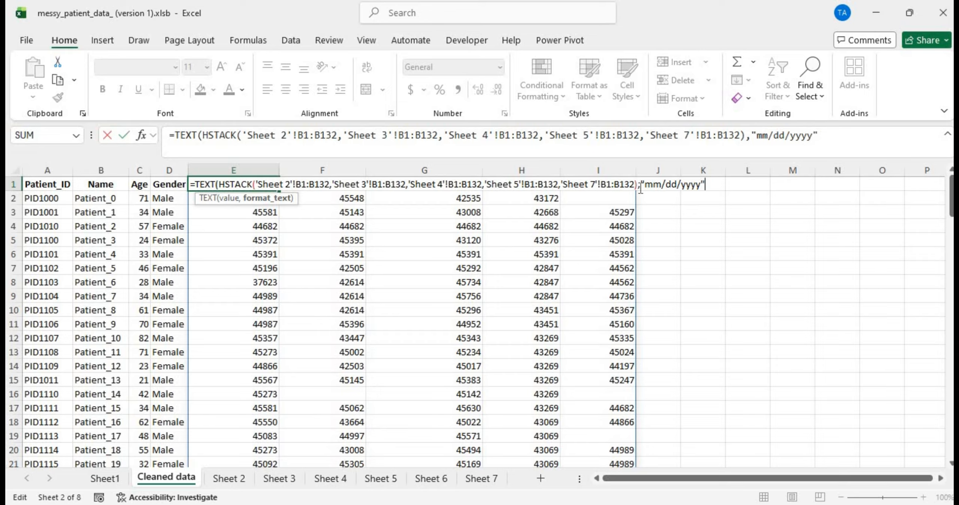
pyautogui.press('Return')
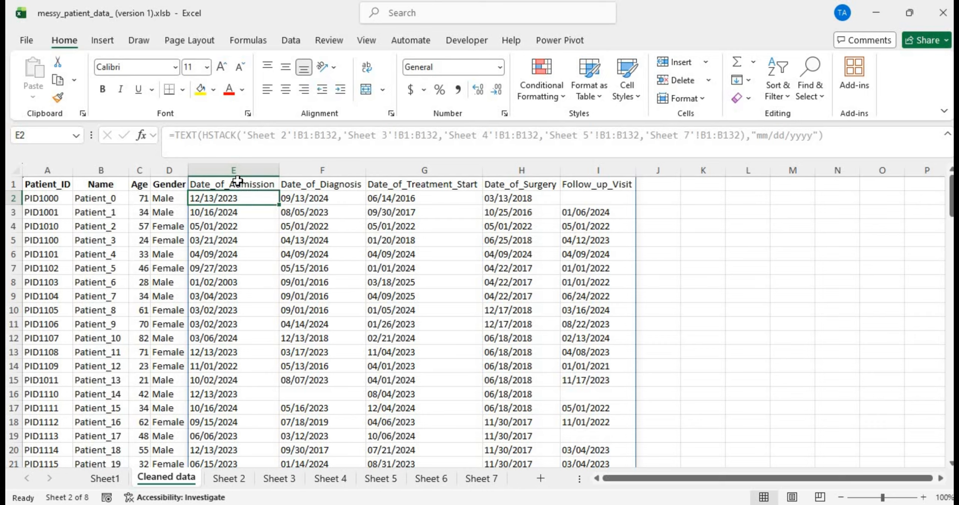
pyautogui.click(252, 185)
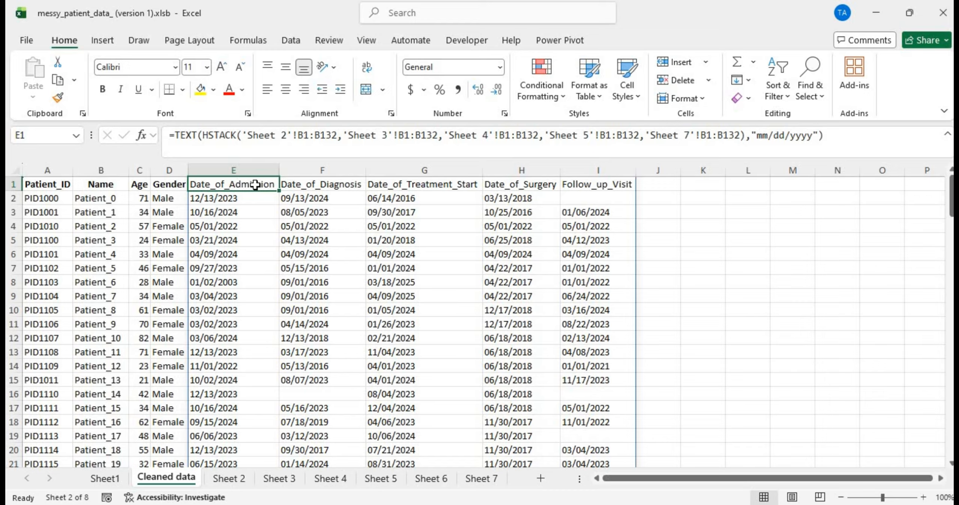
pyautogui.click(248, 218)
pyautogui.click(244, 279)
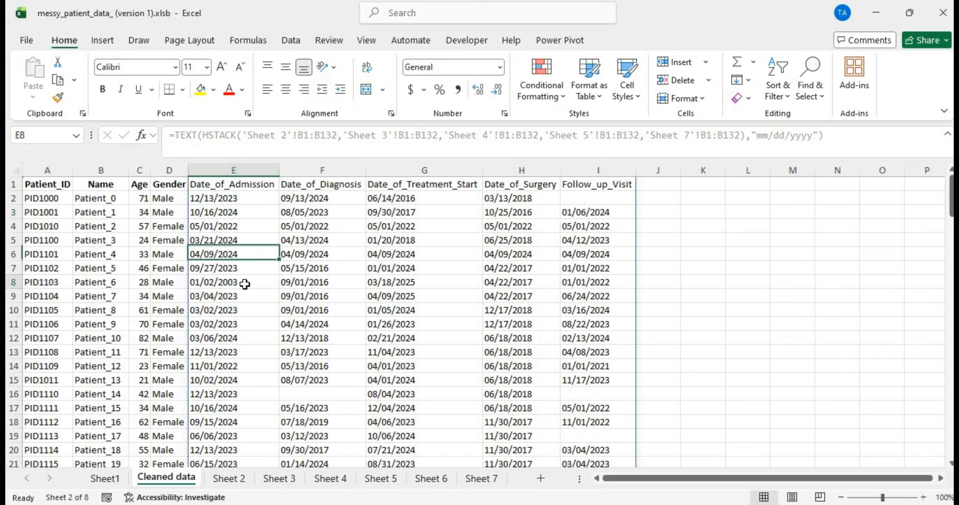
pyautogui.click(243, 197)
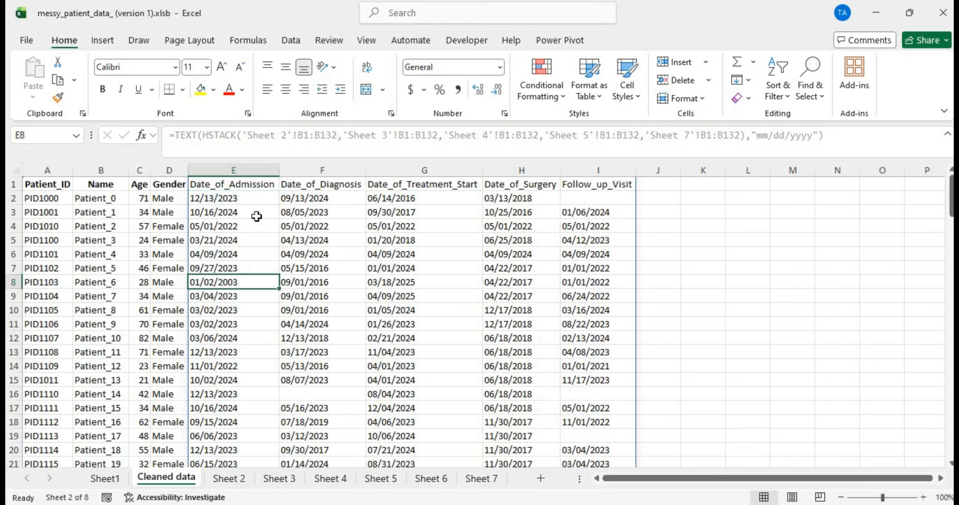
pyautogui.click(256, 266)
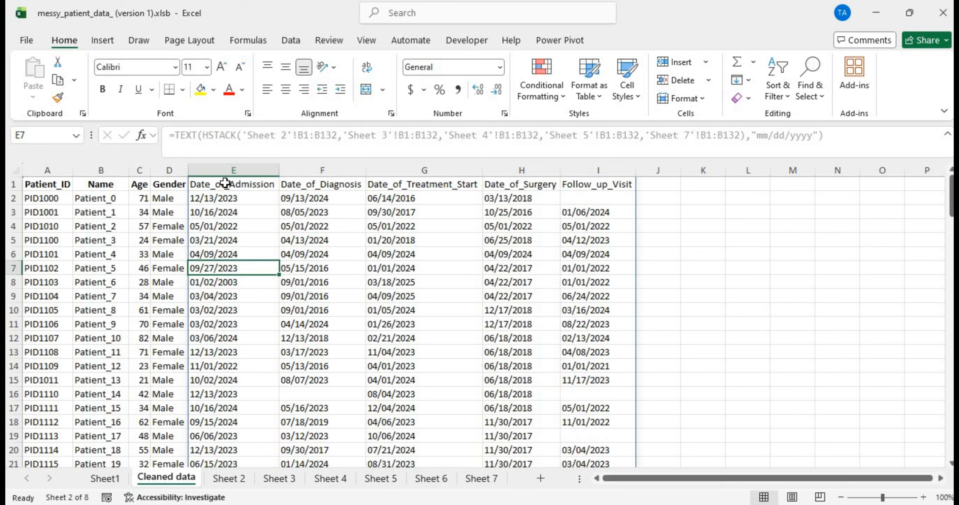
pyautogui.click(244, 185)
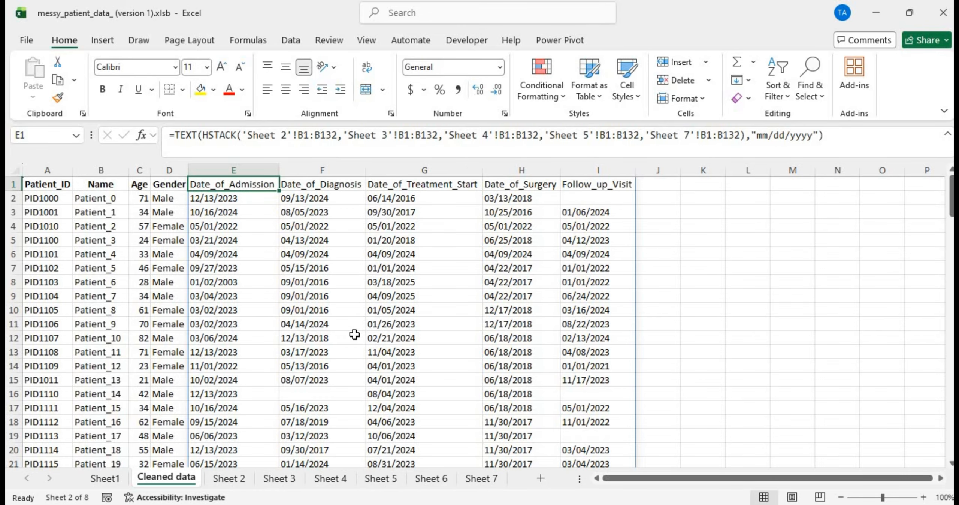
# Step: Switch to Sheet 7 and inspect B111 and the raw 'Late March 2023' text in A98
pyautogui.scroll(-20, 369, 327)
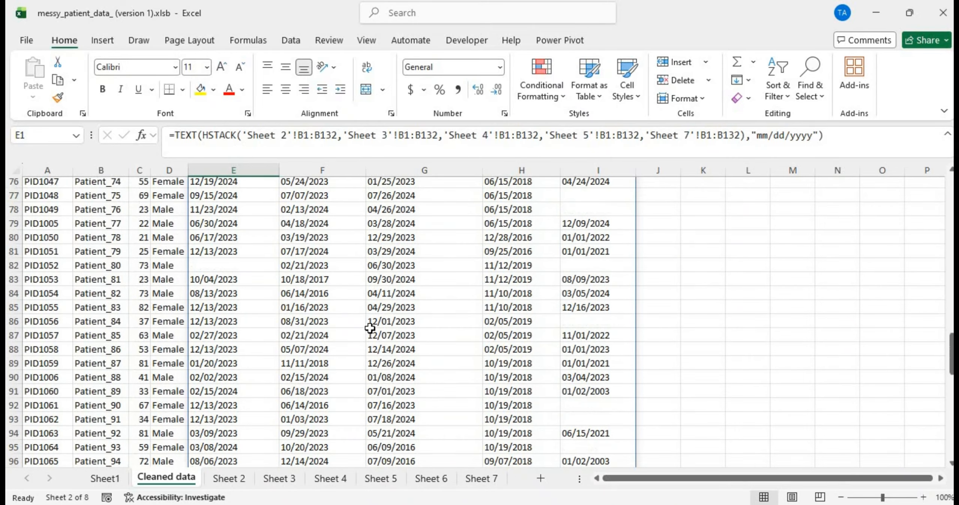
pyautogui.scroll(10, 370, 328)
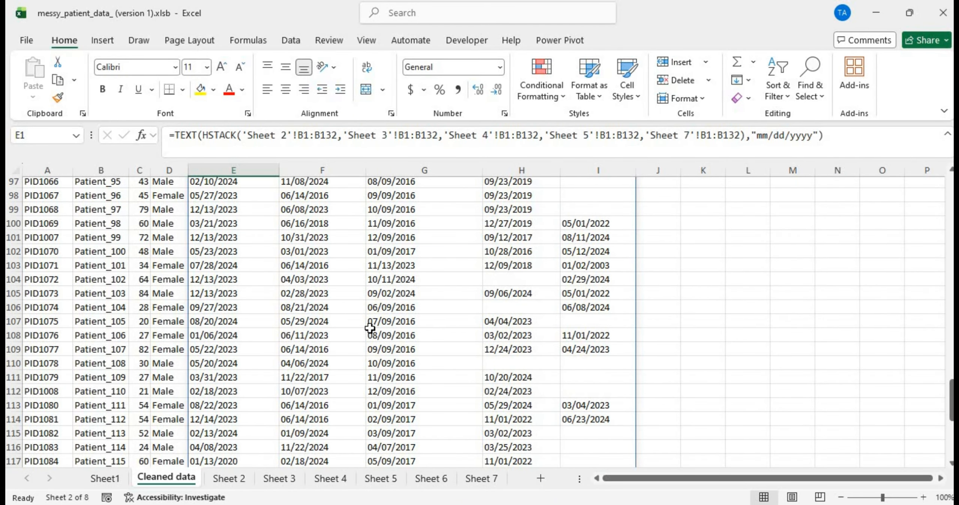
pyautogui.scroll(20, 370, 327)
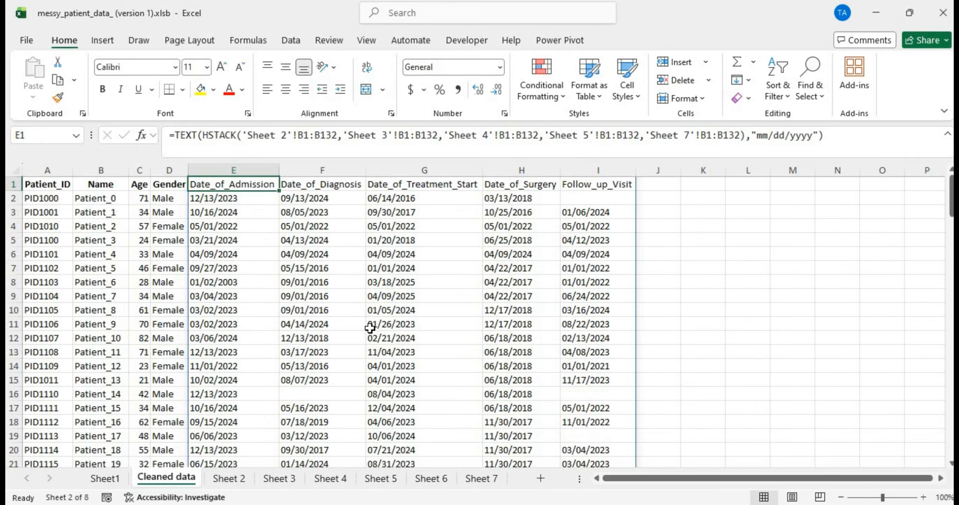
pyautogui.scroll(-20, 370, 328)
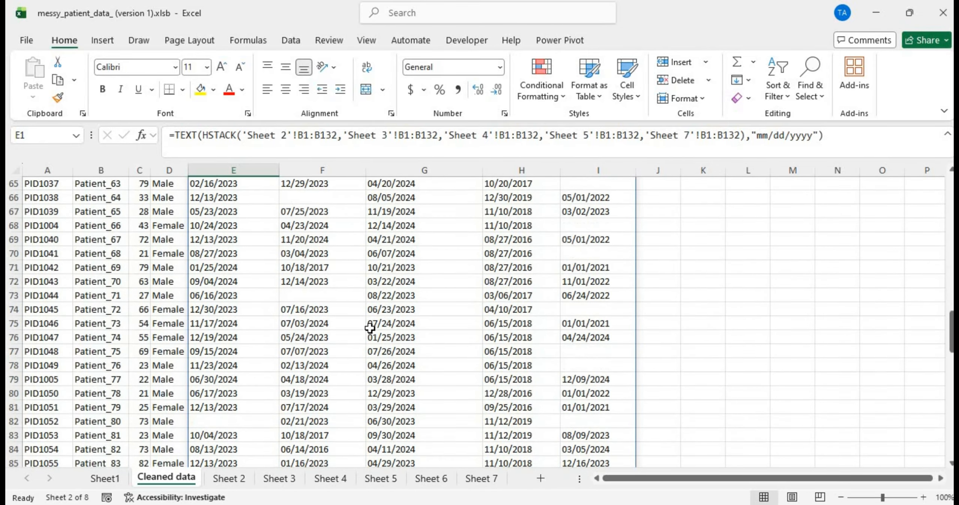
pyautogui.scroll(9, 370, 328)
pyautogui.scroll(13, 370, 327)
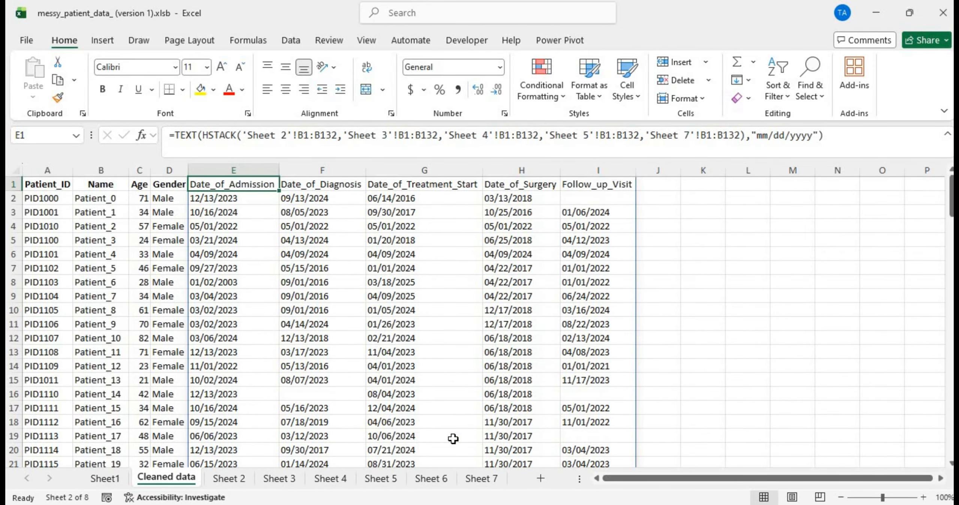
pyautogui.click(477, 477)
pyautogui.scroll(-11, 220, 363)
pyautogui.scroll(18, 220, 363)
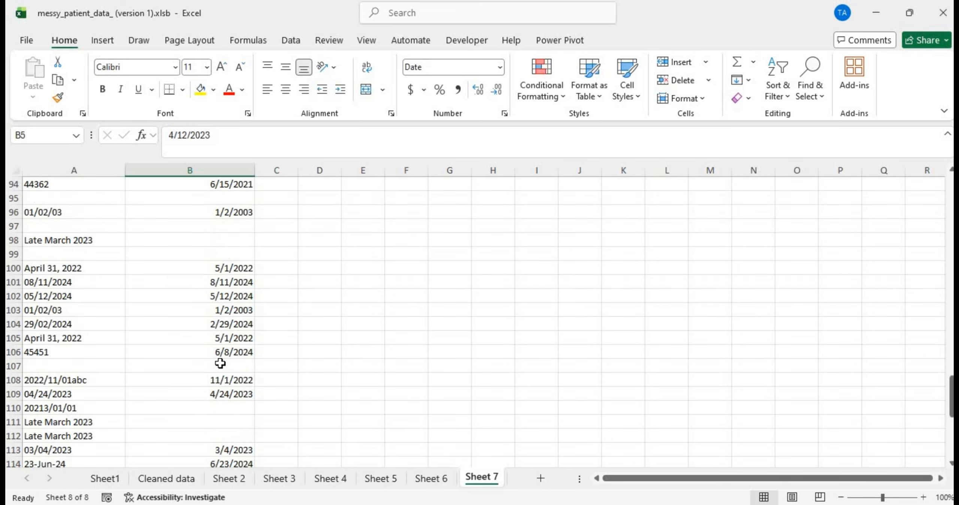
pyautogui.rightClick(238, 425)
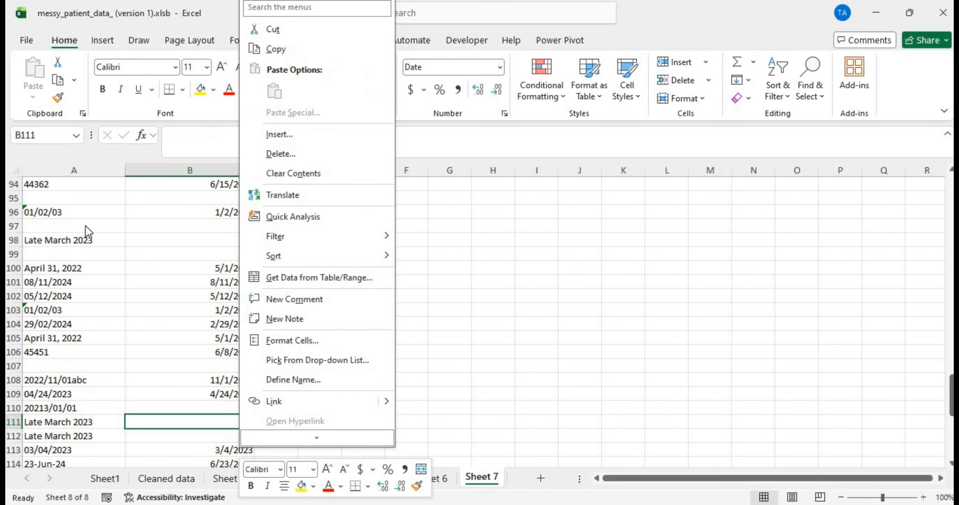
pyautogui.click(92, 239)
pyautogui.click(92, 240)
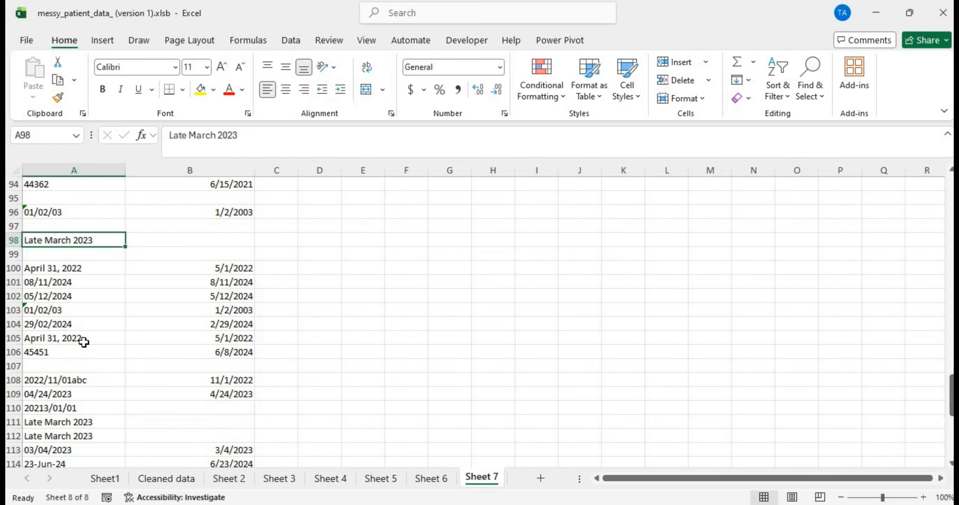
pyautogui.scroll(-8, 80, 377)
pyautogui.scroll(20, 81, 378)
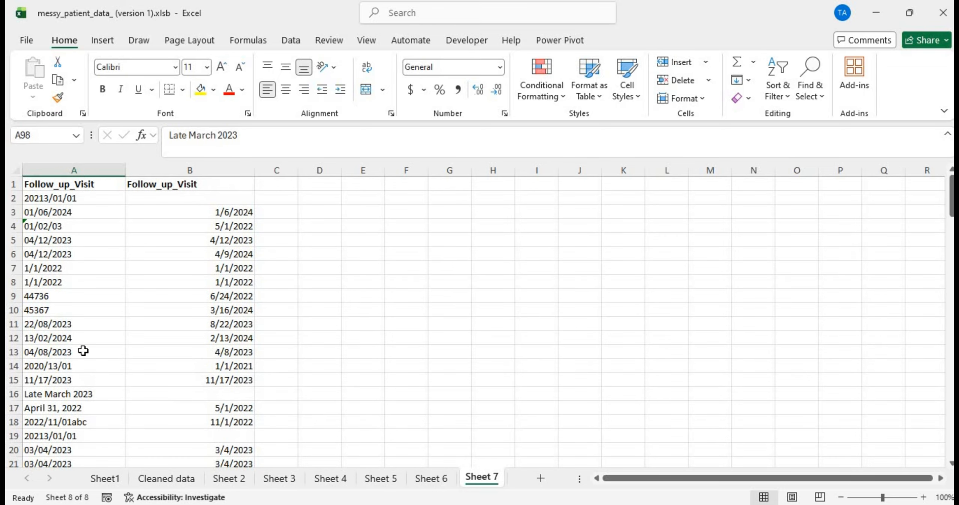
# Step: Confirm B65 and B60 are blank beside the raw 'Late March 2023' and 'Early June 2023' entries
pyautogui.scroll(-4, 171, 352)
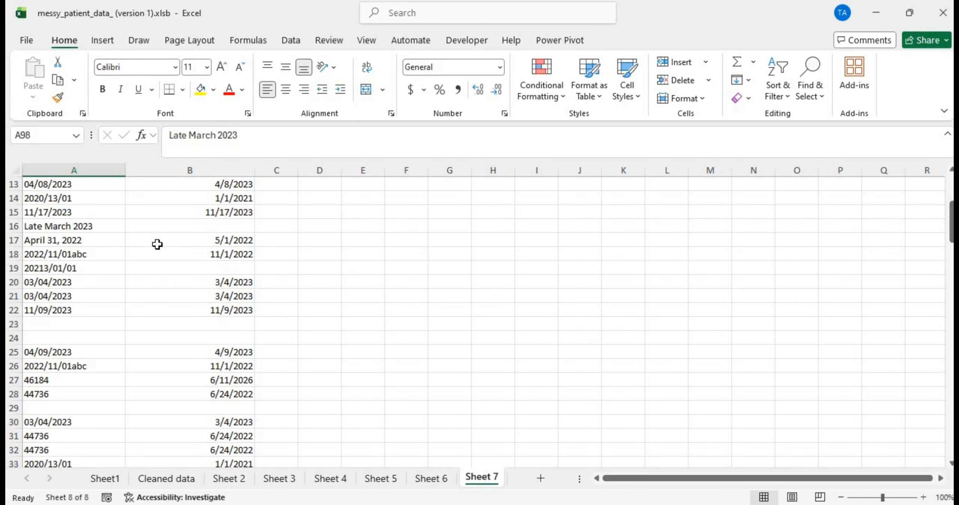
pyautogui.scroll(4, 157, 244)
pyautogui.scroll(-19, 157, 244)
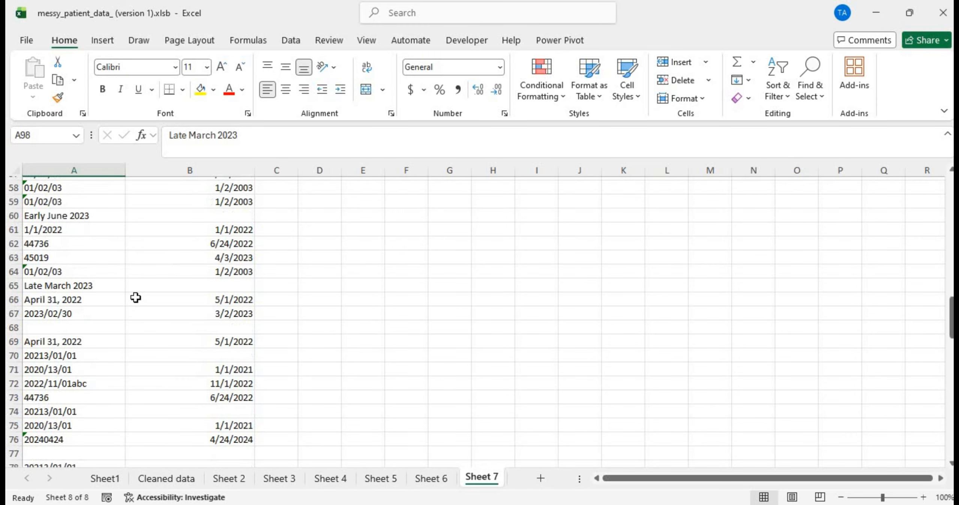
pyautogui.click(145, 289)
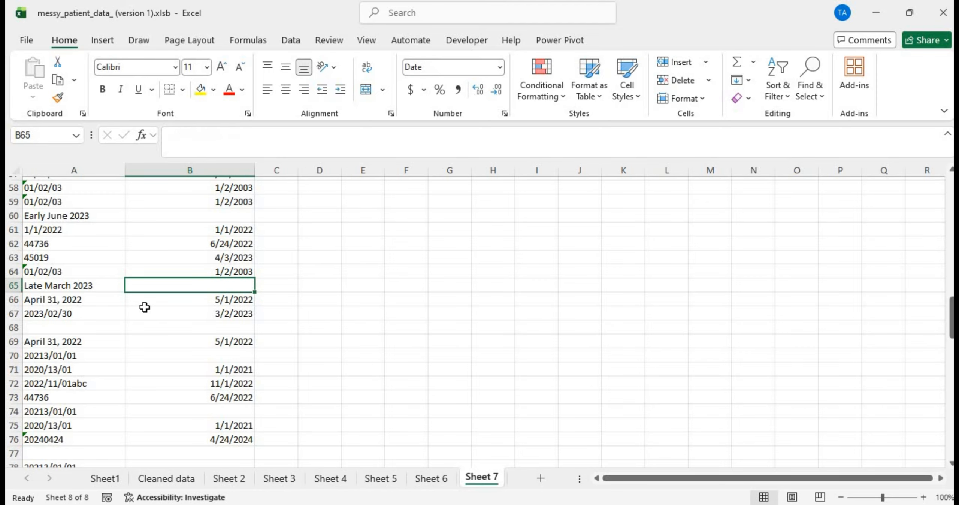
pyautogui.scroll(3, 145, 307)
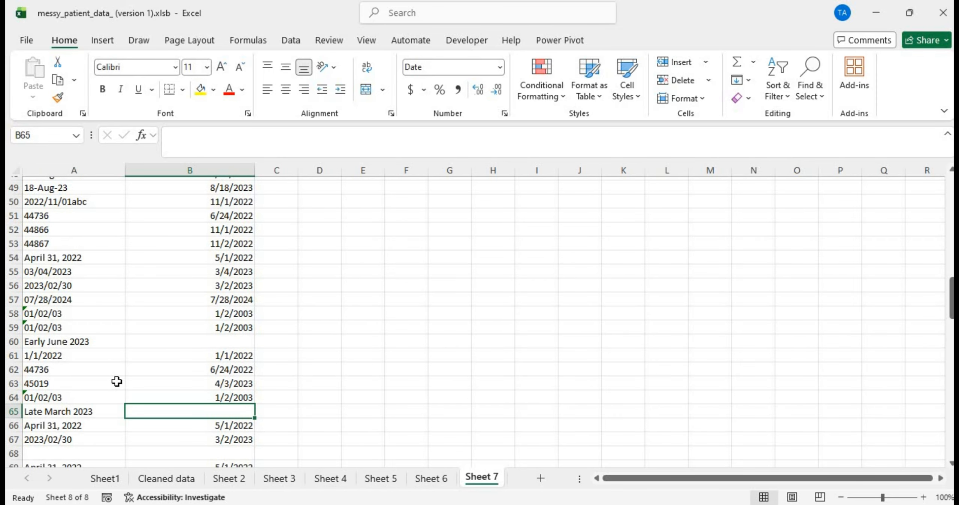
pyautogui.scroll(-2, 118, 381)
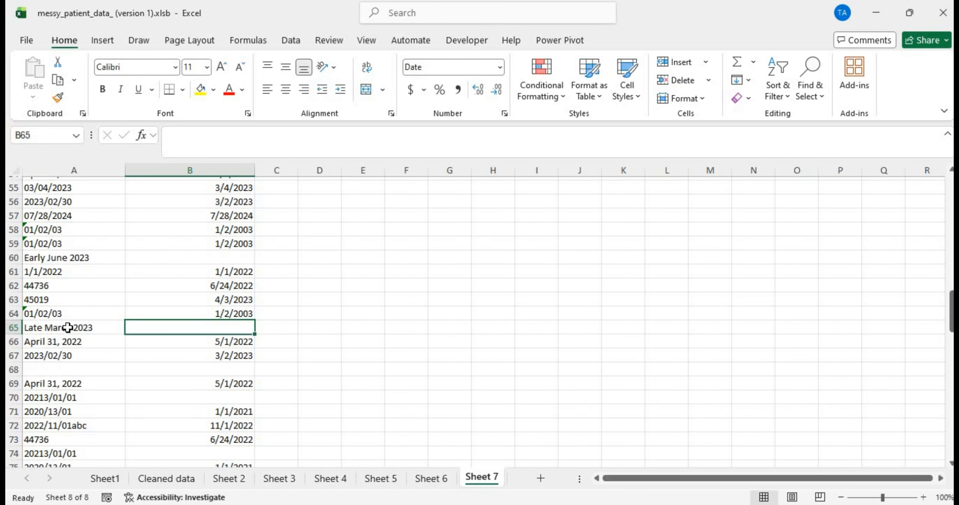
pyautogui.moveTo(67, 328)
pyautogui.mouseDown()
pyautogui.moveTo(71, 377)
pyautogui.moveTo(62, 333)
pyautogui.mouseUp()
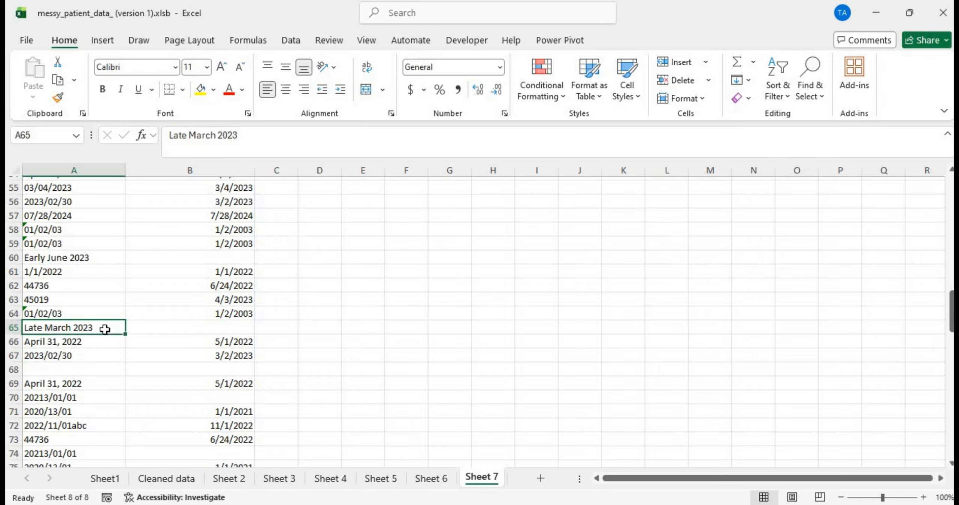
pyautogui.click(192, 329)
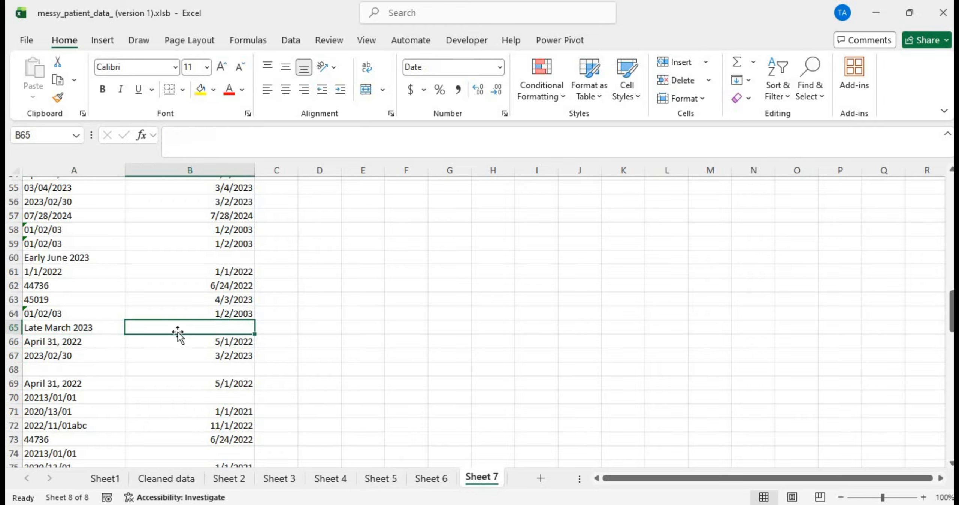
pyautogui.click(73, 326)
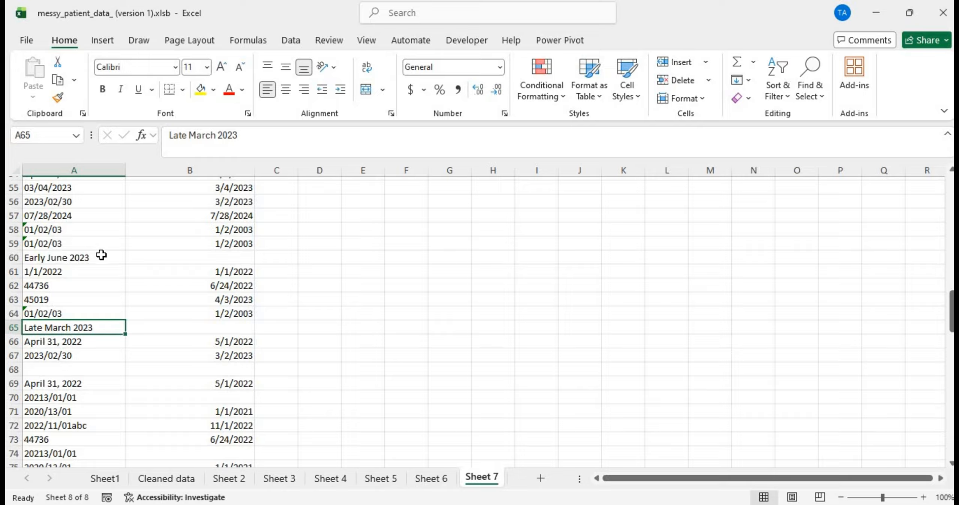
pyautogui.moveTo(100, 256); pyautogui.dragTo(199, 258)
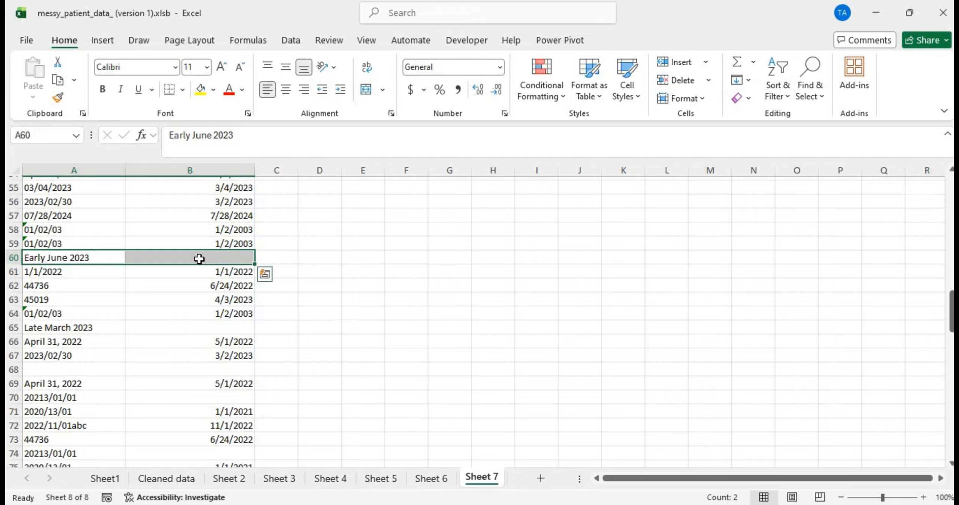
pyautogui.click(198, 257)
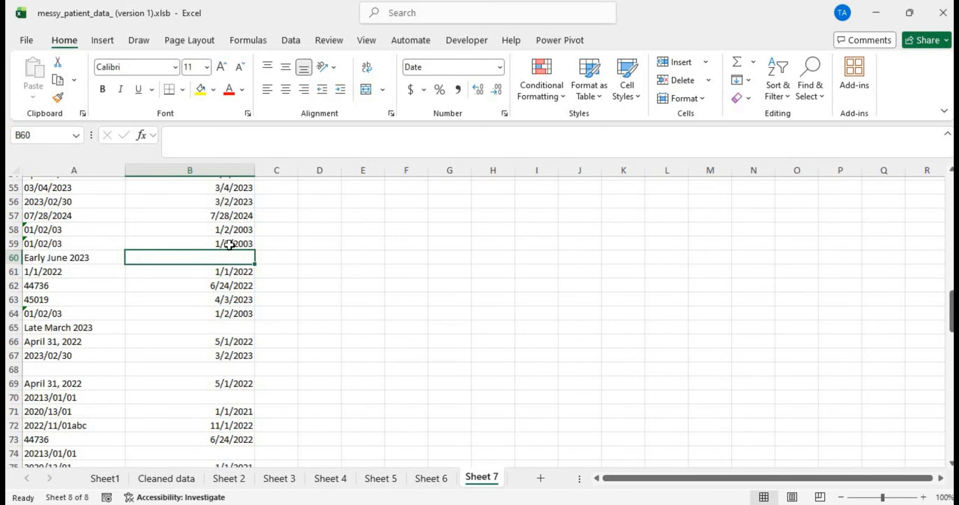
pyautogui.scroll(18, 229, 244)
pyautogui.scroll(-1, 229, 244)
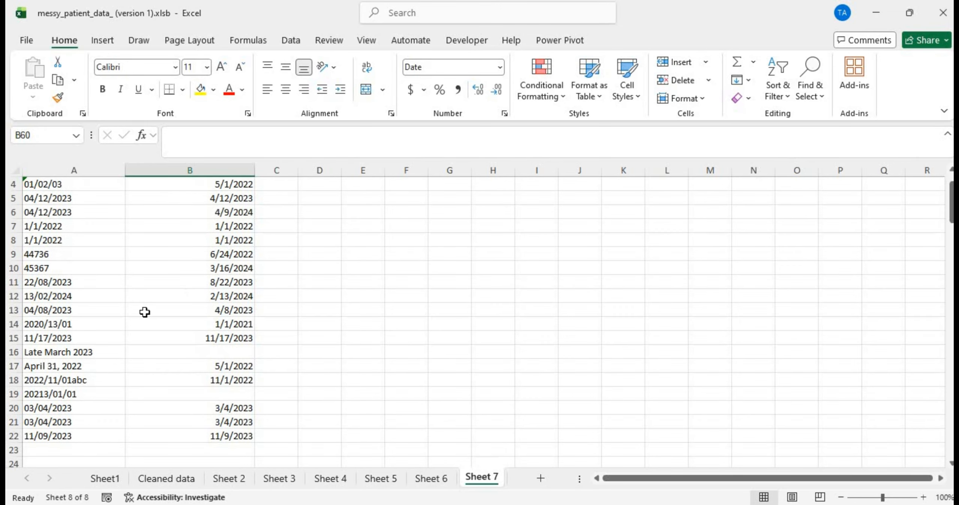
pyautogui.scroll(1, 99, 332)
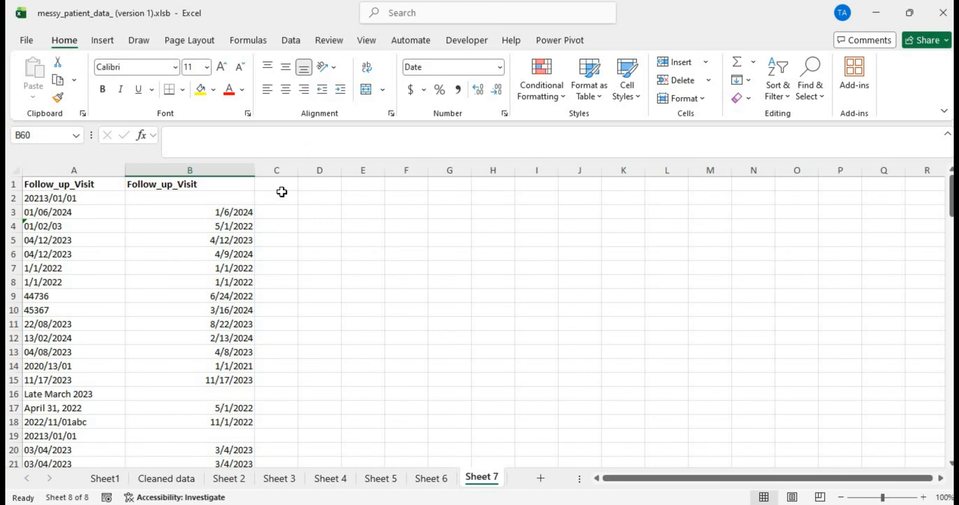
# Step: Copy A2's raw 20213/01/01 into B2 and delete the extra digit so B2 reads 1/1/2023
pyautogui.click(168, 197)
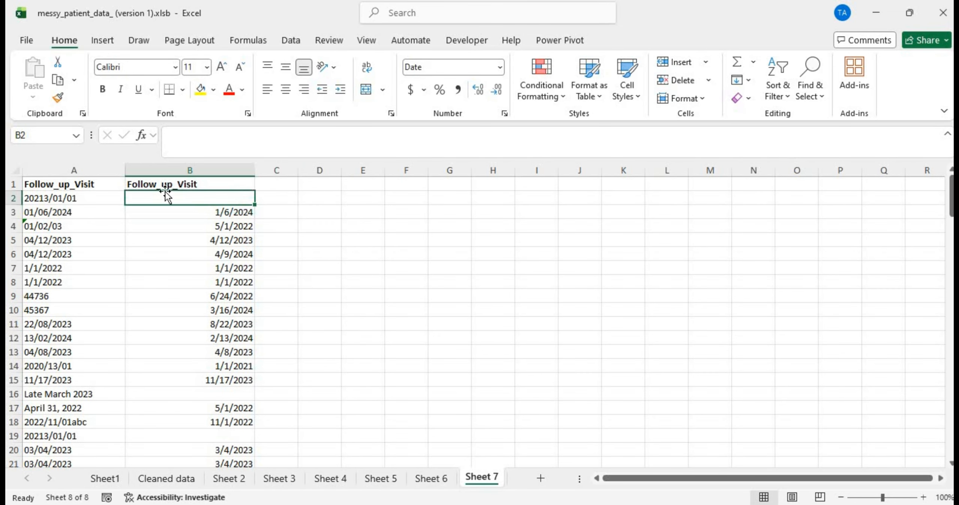
pyautogui.click(190, 217)
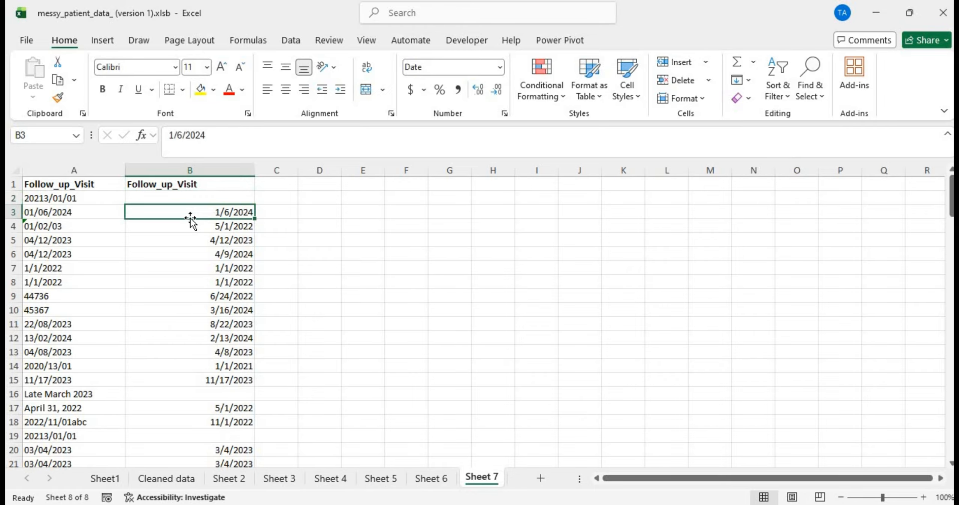
pyautogui.click(94, 197)
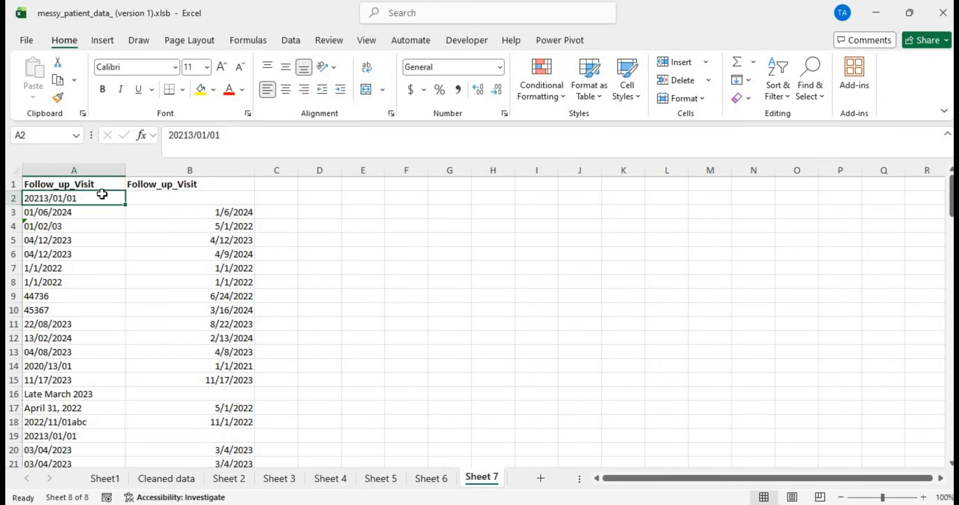
pyautogui.hotkey('ctrl', 'c')
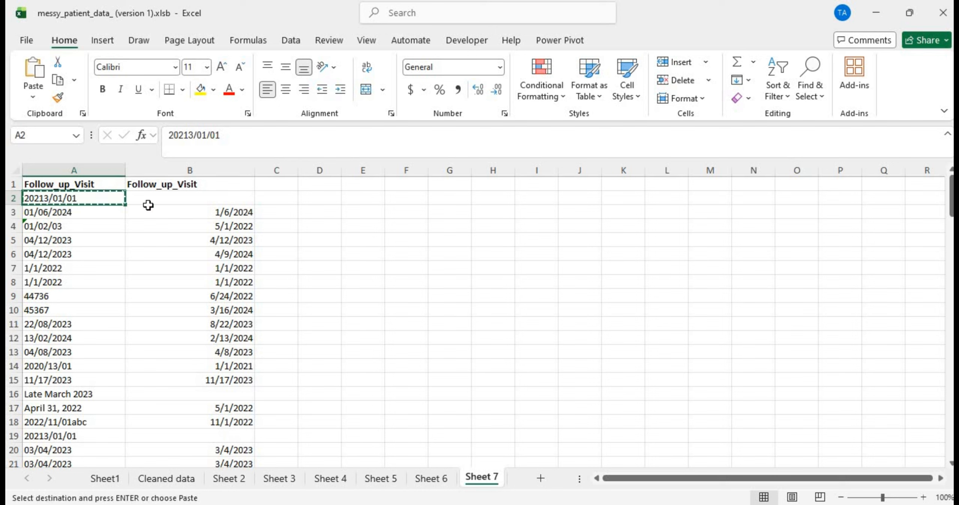
pyautogui.click(161, 199)
pyautogui.hotkey('ctrl', 'v')
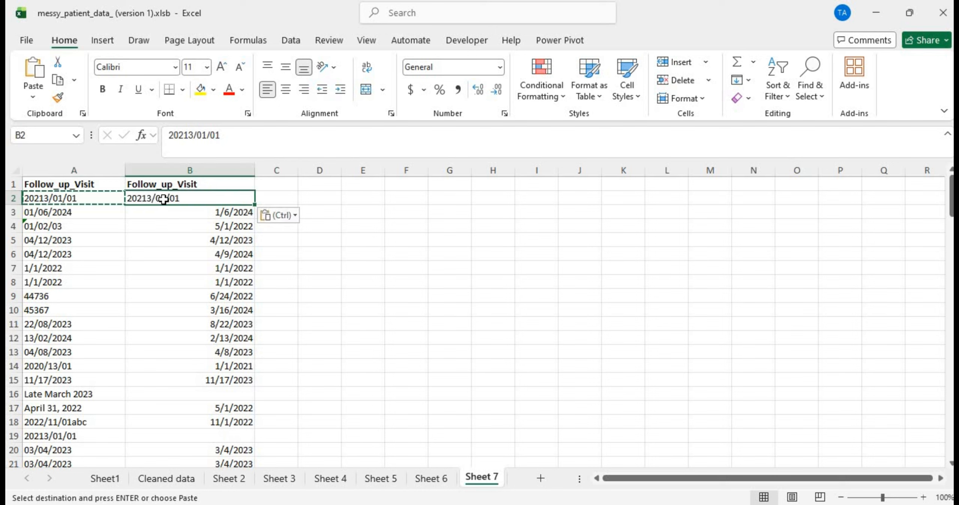
pyautogui.doubleClick(154, 199)
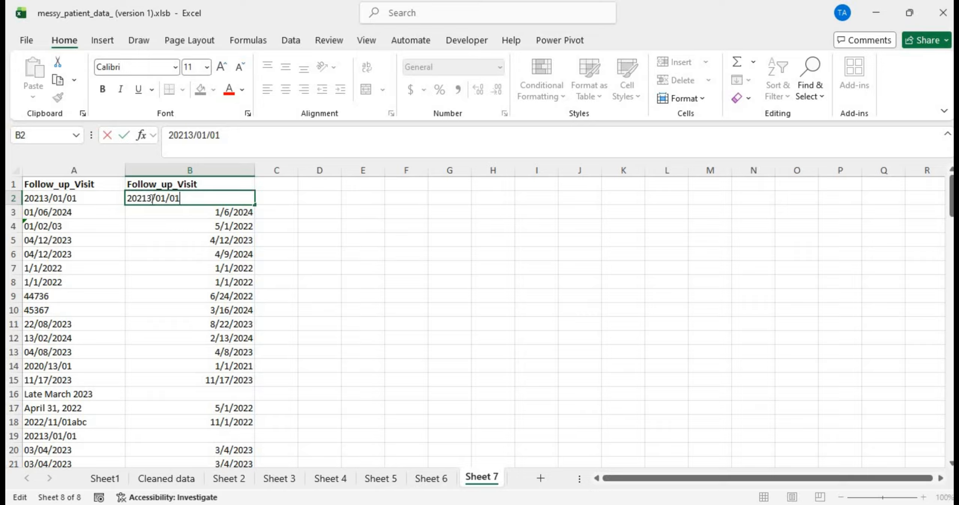
pyautogui.press('BackSpace')
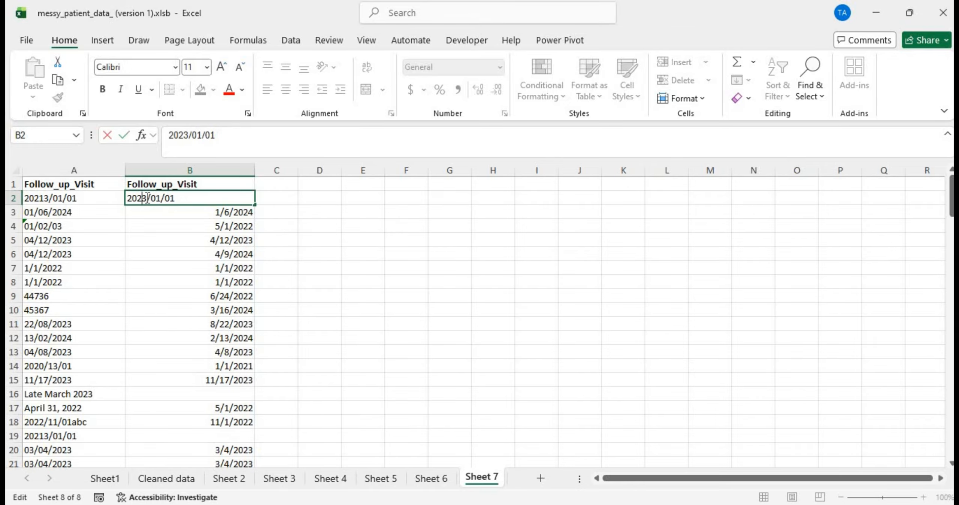
pyautogui.press('Return')
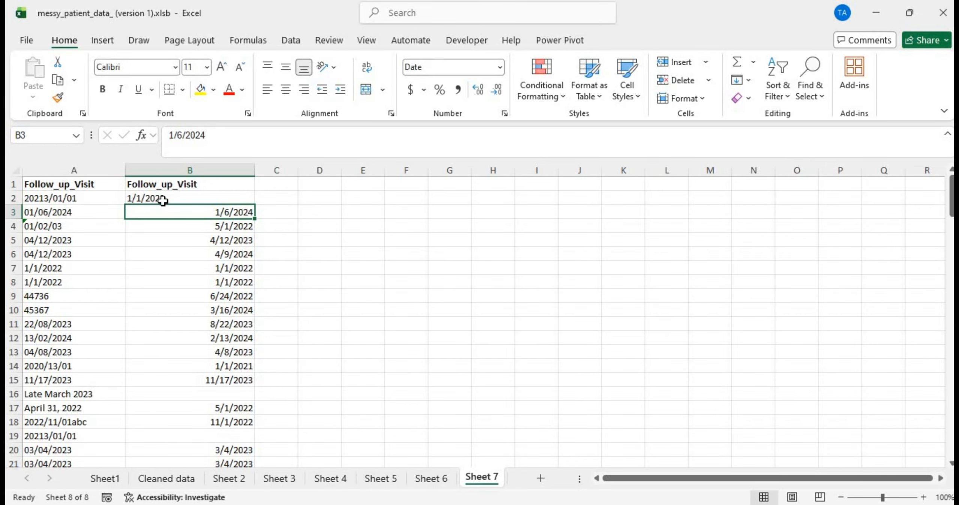
pyautogui.click(162, 201)
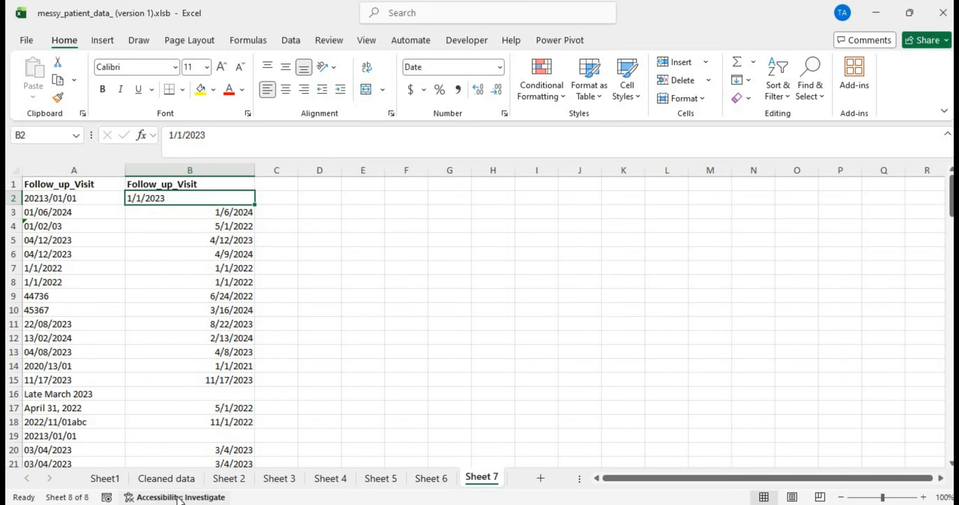
# Step: Check the updated follow-up date in I2 on Cleaned data, then return to Sheet 7
pyautogui.click(174, 475)
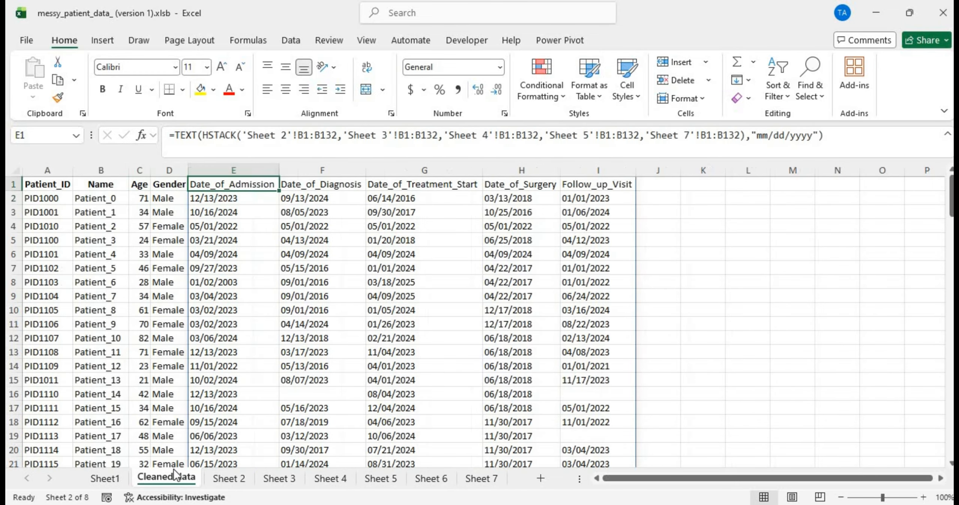
pyautogui.click(582, 200)
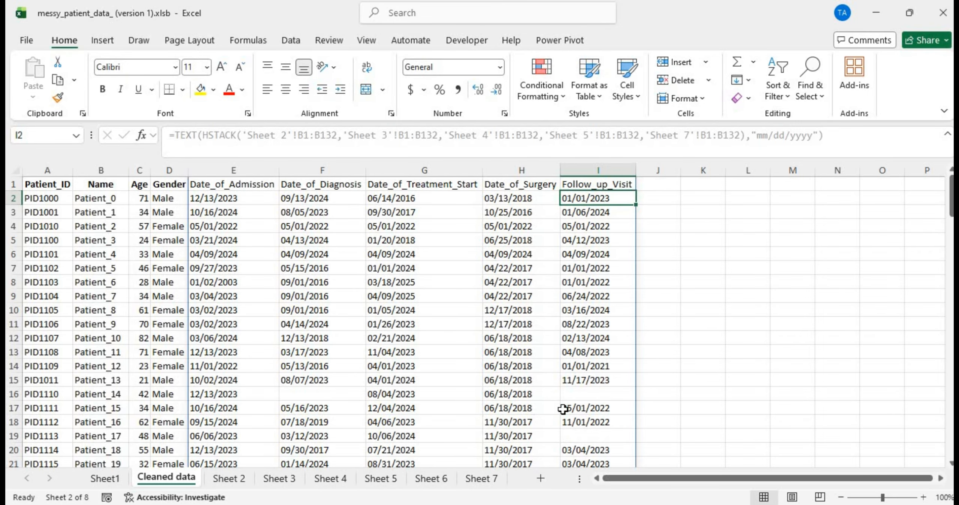
pyautogui.click(481, 480)
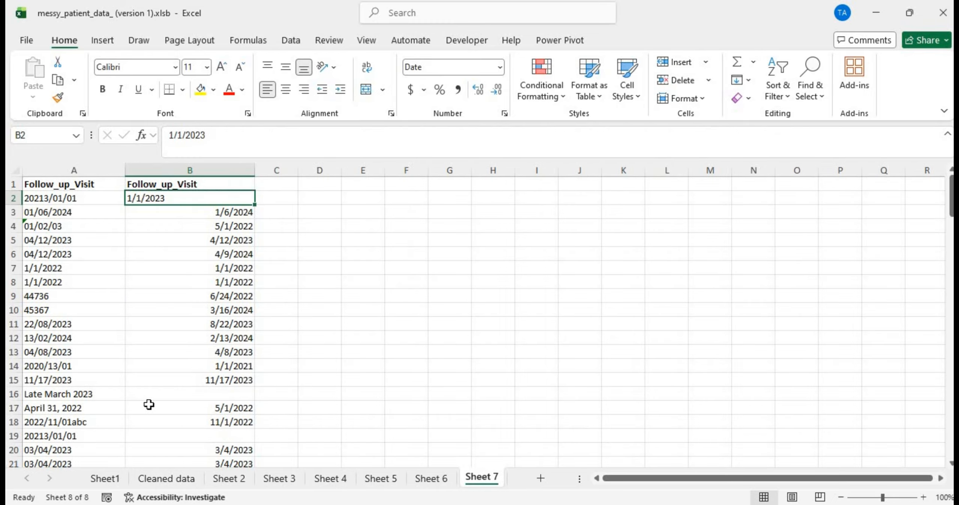
# Step: Enter =IF(B2="",A2,B2) in C2
pyautogui.click(277, 195)
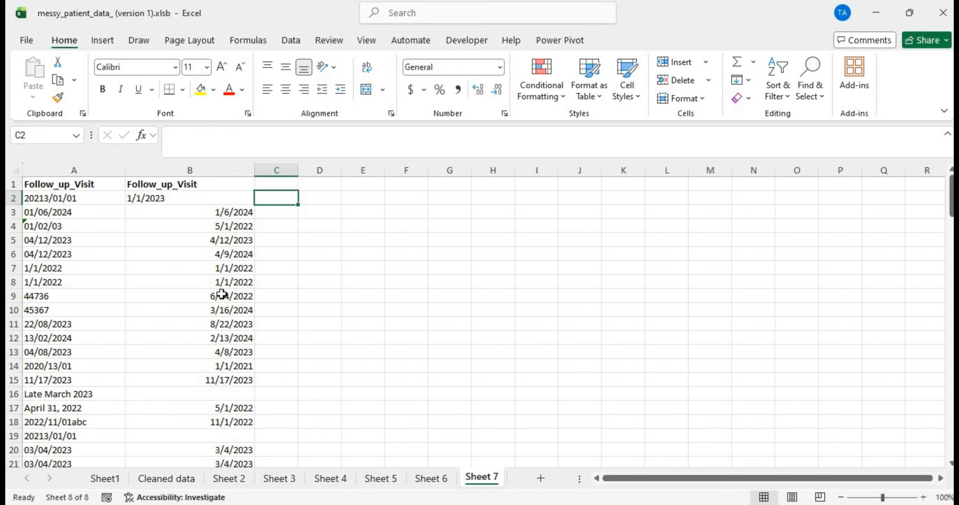
pyautogui.write('=if')
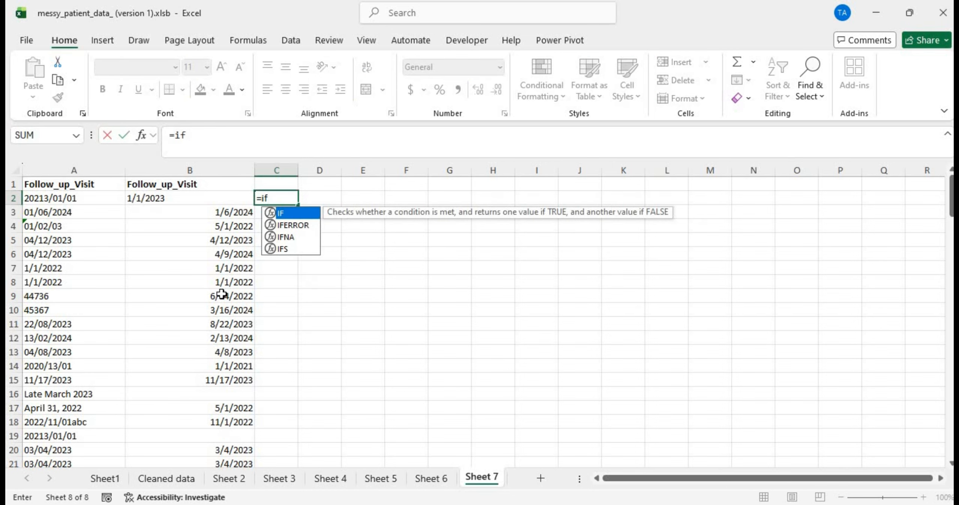
pyautogui.write('(')
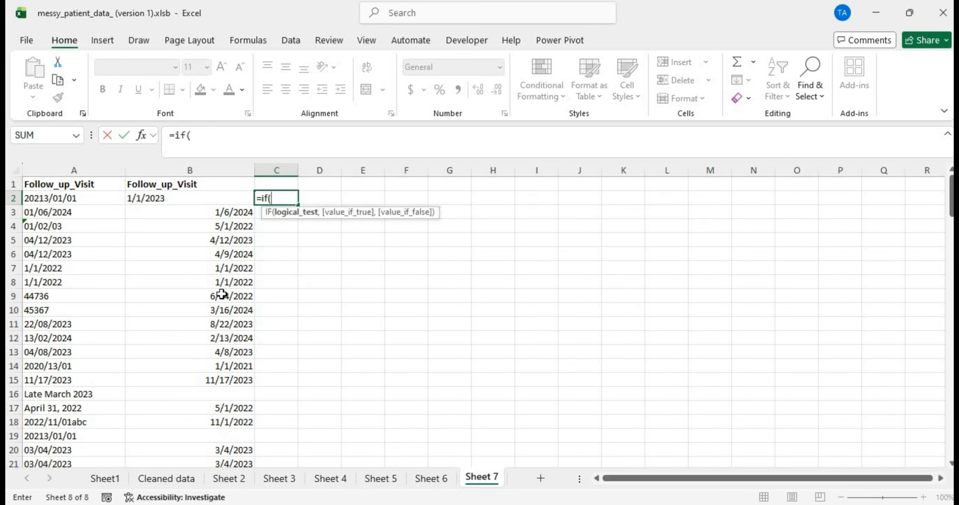
pyautogui.click(194, 202)
pyautogui.write('=')
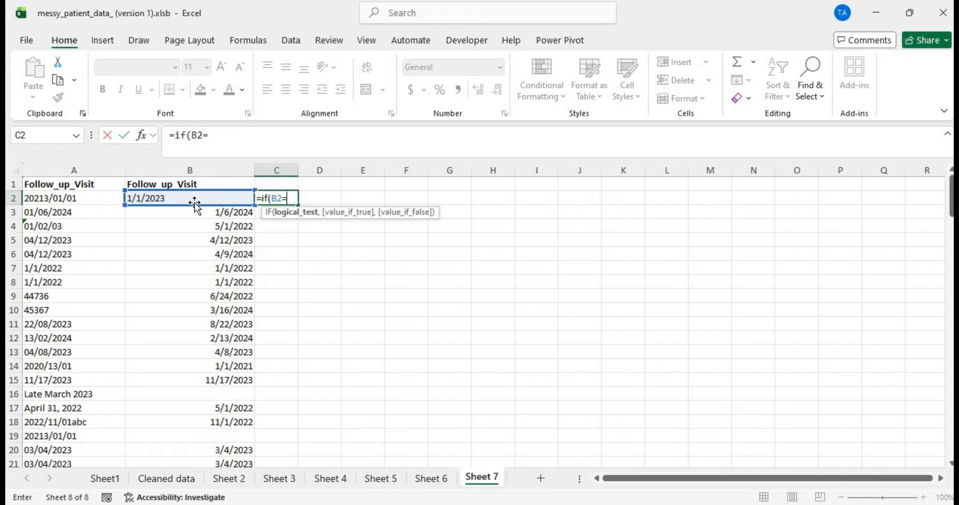
pyautogui.write('"",')
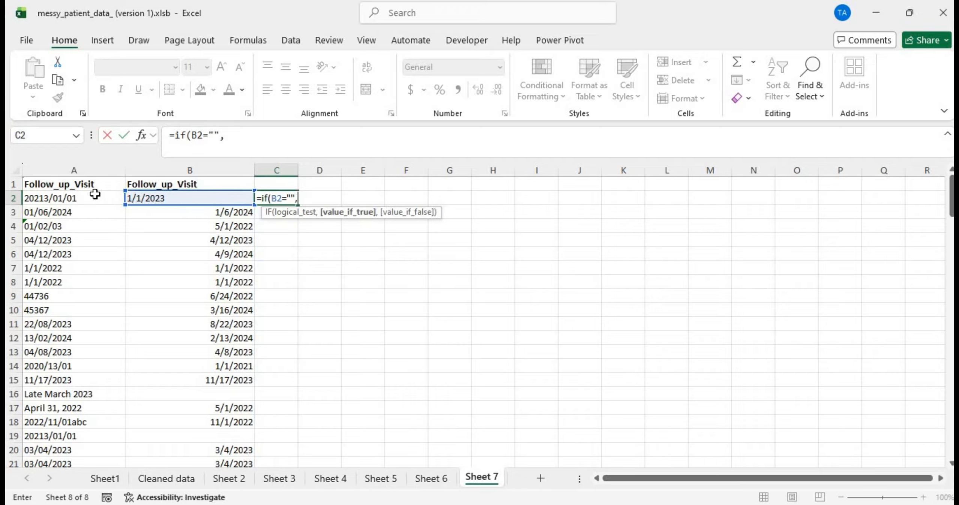
pyautogui.click(92, 194)
pyautogui.write(',')
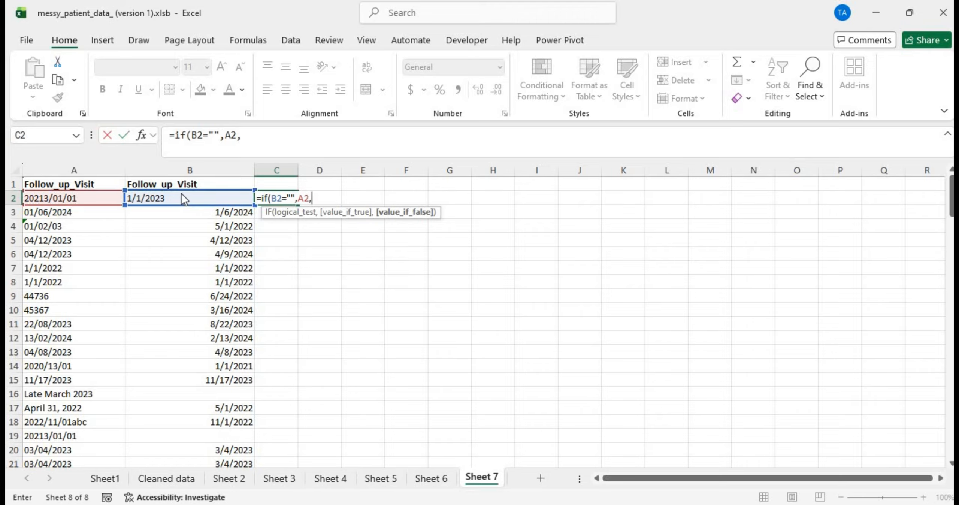
pyautogui.click(197, 196)
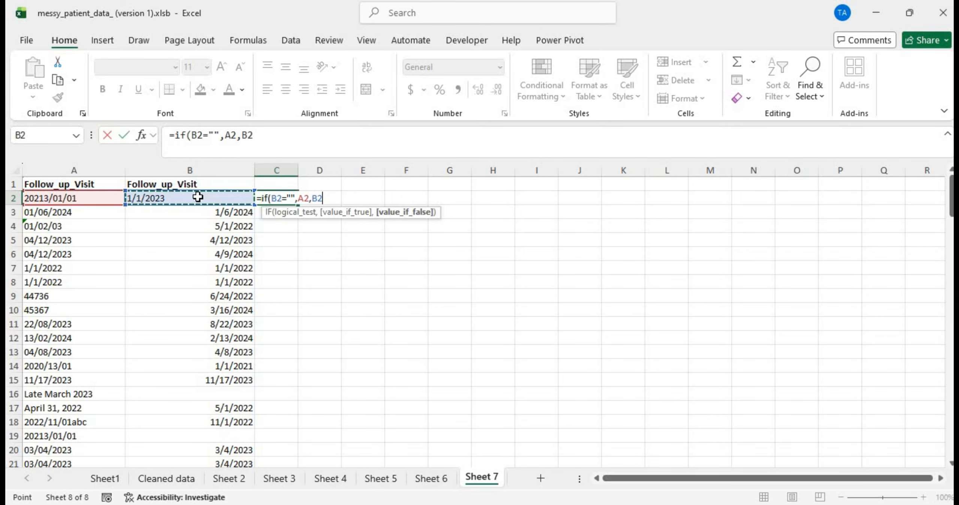
pyautogui.write(')')
pyautogui.scroll(-8, 221, 311)
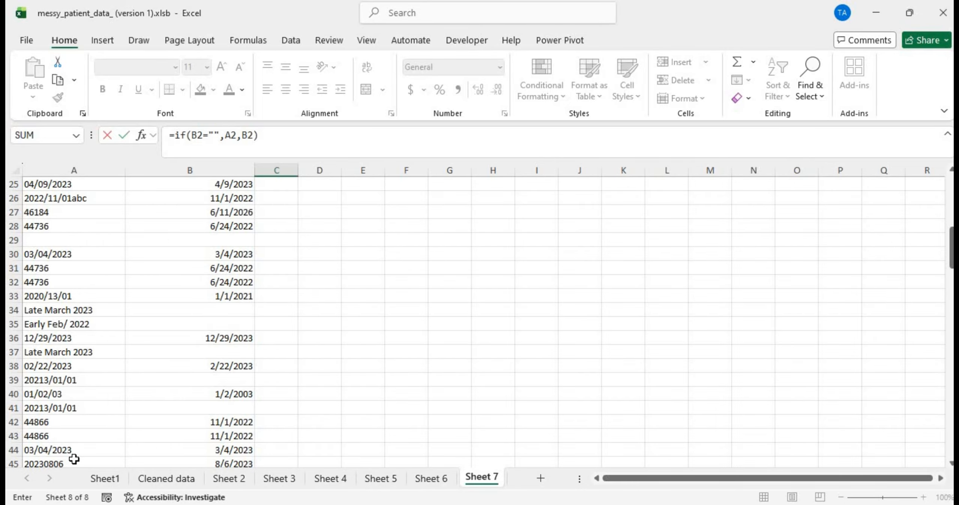
pyautogui.scroll(-12, 98, 382)
pyautogui.scroll(-4, 99, 383)
pyautogui.scroll(20, 98, 382)
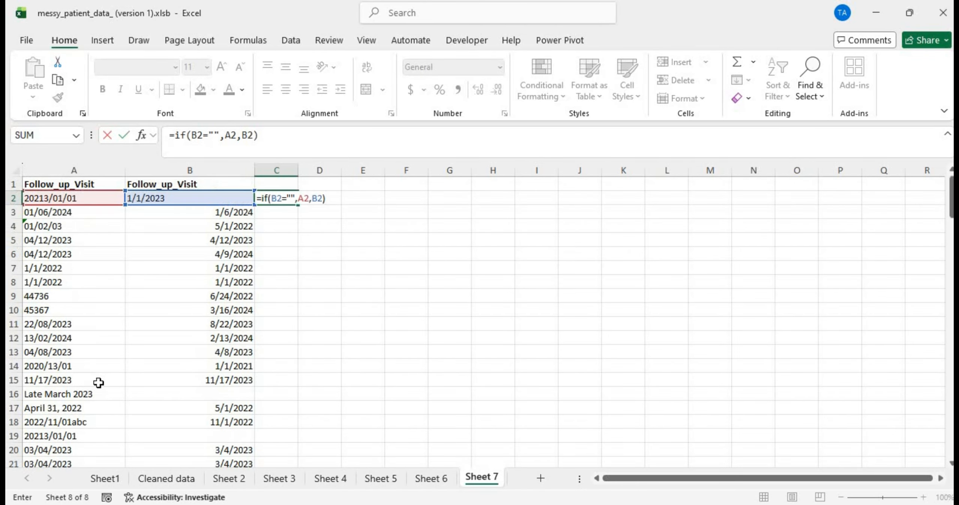
pyautogui.press('Return')
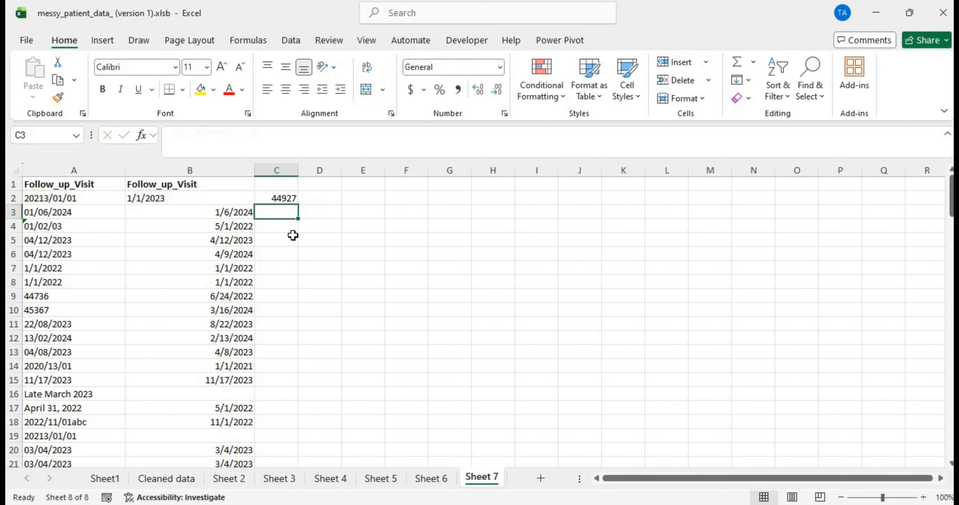
# Step: Re-commit C2's formula to confirm it returns 44927, glance at Cleaned data, and come back
pyautogui.click(277, 196)
pyautogui.doubleClick(277, 196)
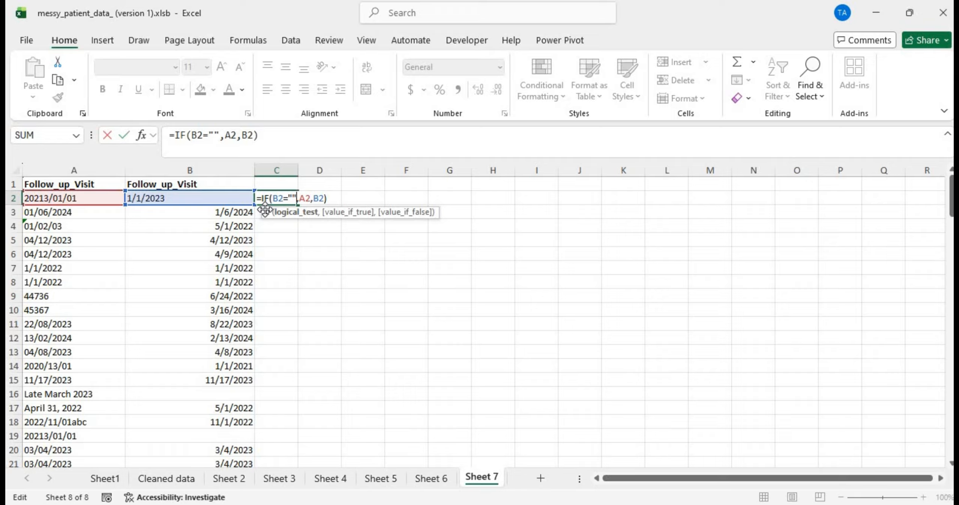
pyautogui.press('Return')
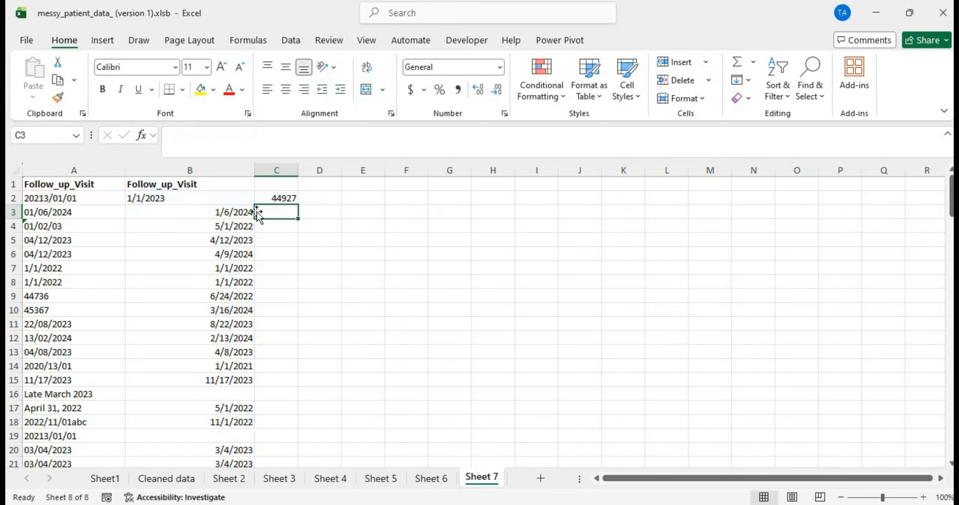
pyautogui.click(157, 478)
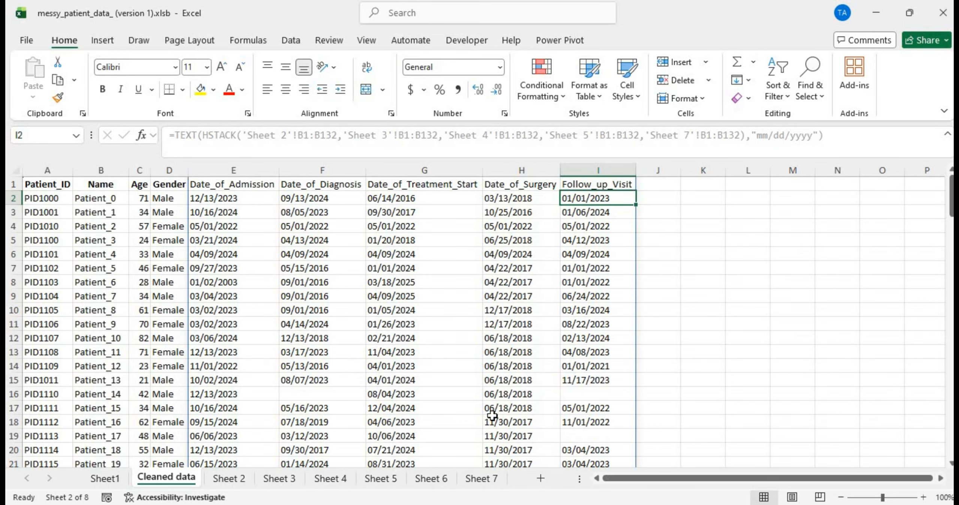
pyautogui.click(481, 478)
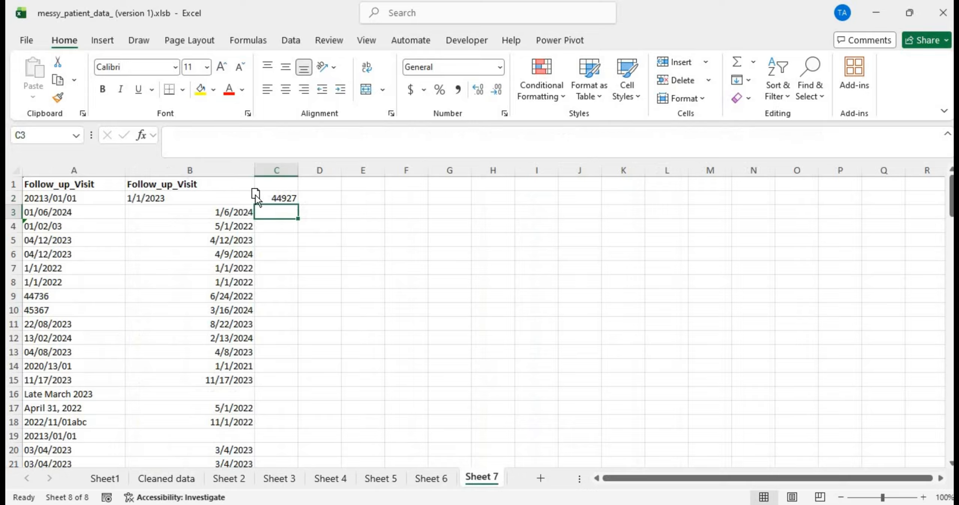
# Step: Fill C2's IF formula down column C and widen column C to show full values
pyautogui.click(274, 197)
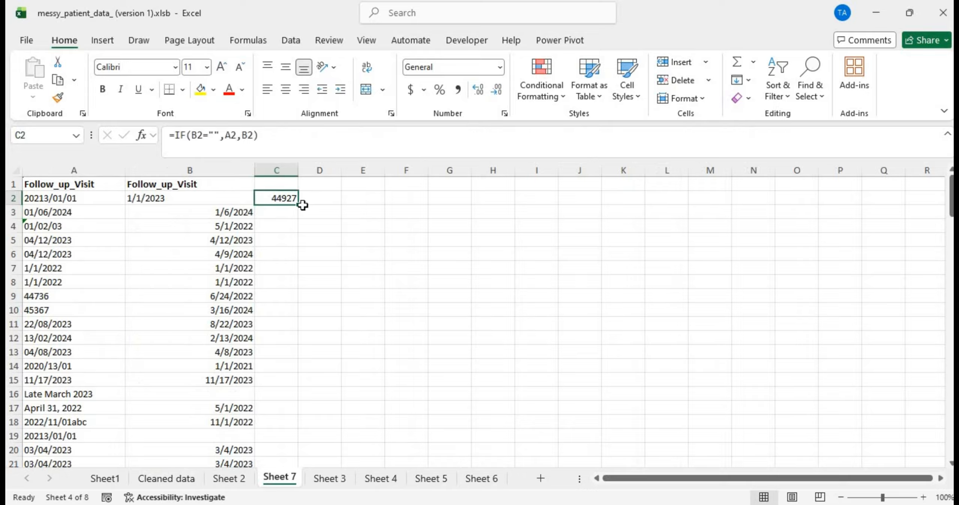
pyautogui.doubleClick(299, 205)
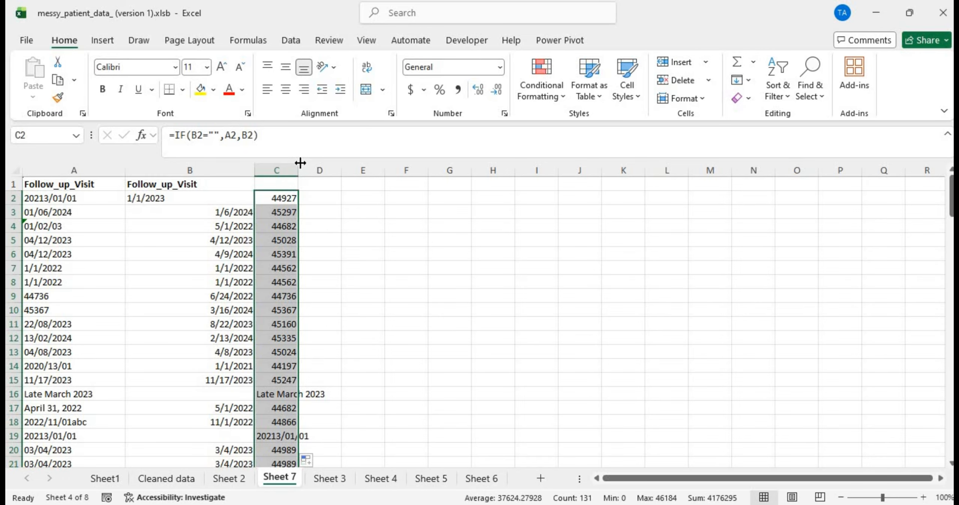
pyautogui.moveTo(300, 162); pyautogui.dragTo(338, 162)
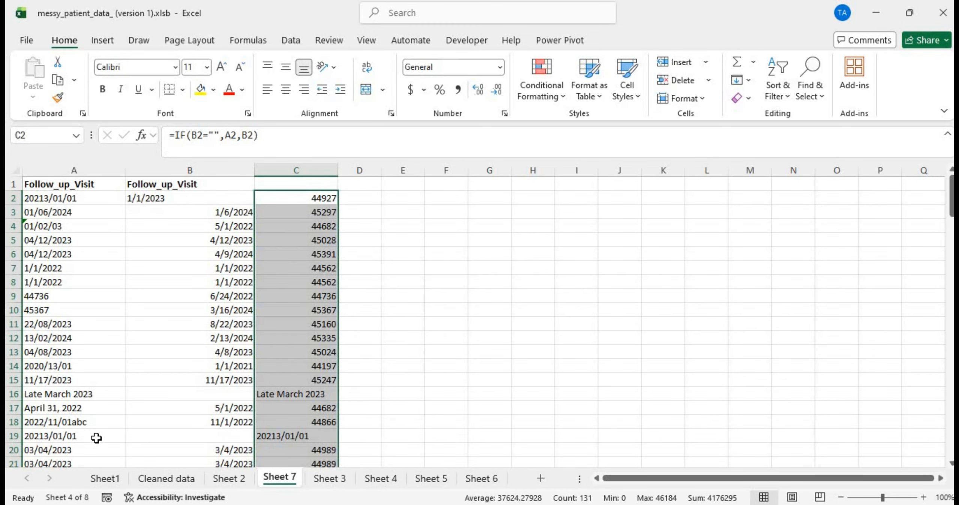
# Step: Remove the extra 1 from A19's year so it reads 1/1/2023
pyautogui.click(69, 437)
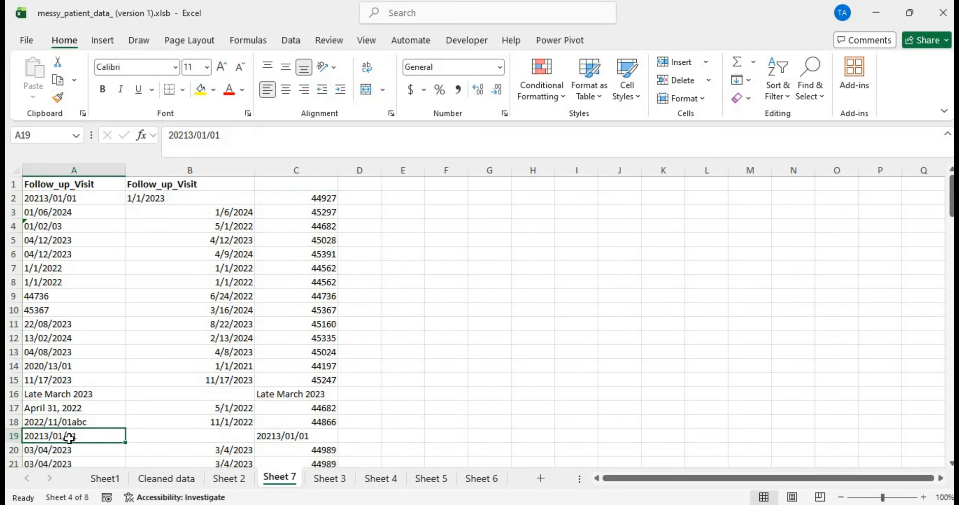
pyautogui.doubleClick(42, 435)
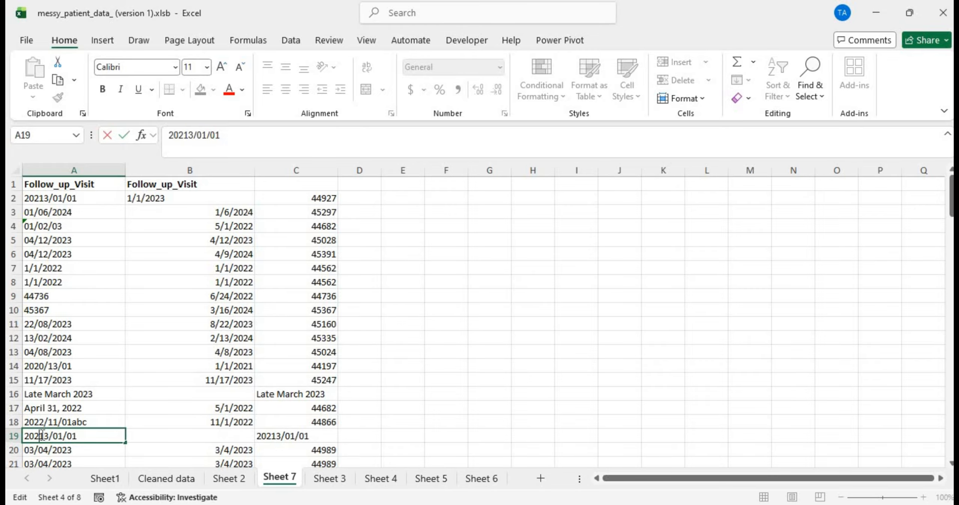
pyautogui.press('BackSpace')
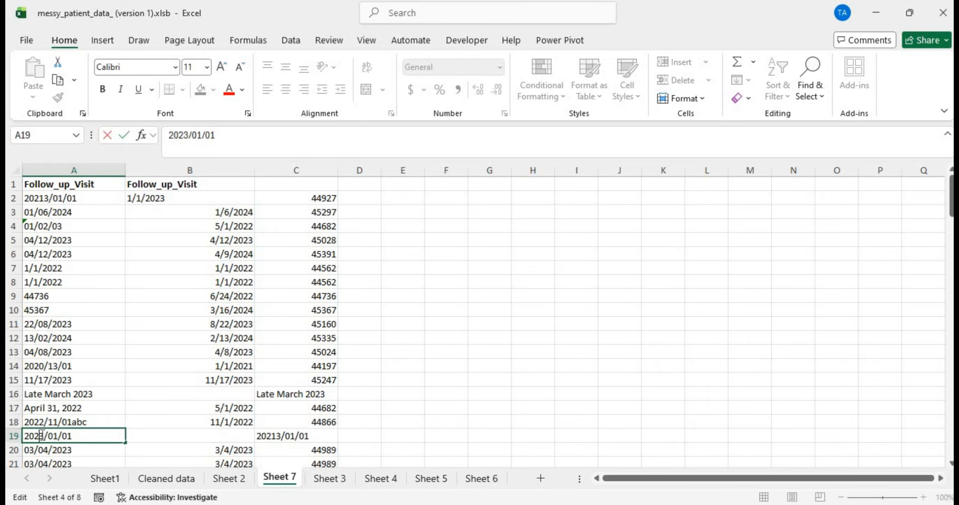
pyautogui.press('Return')
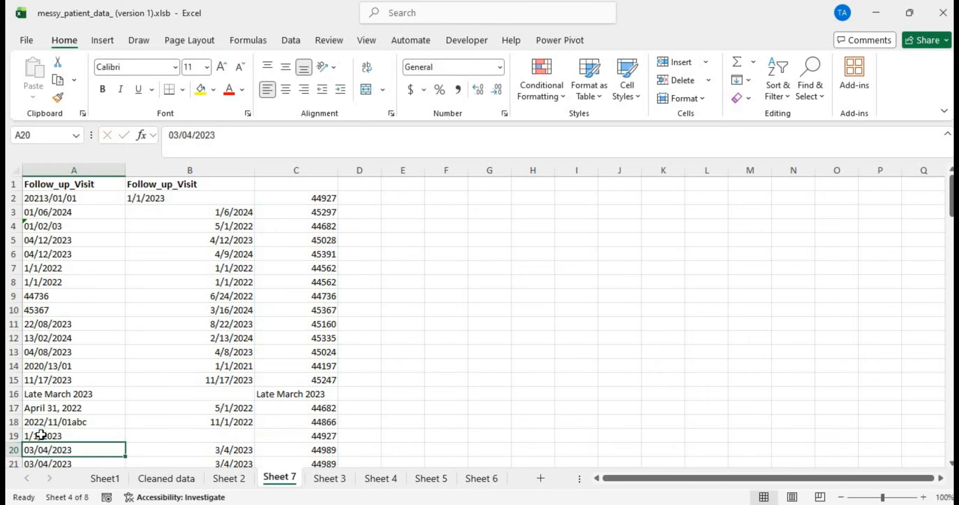
pyautogui.click(70, 437)
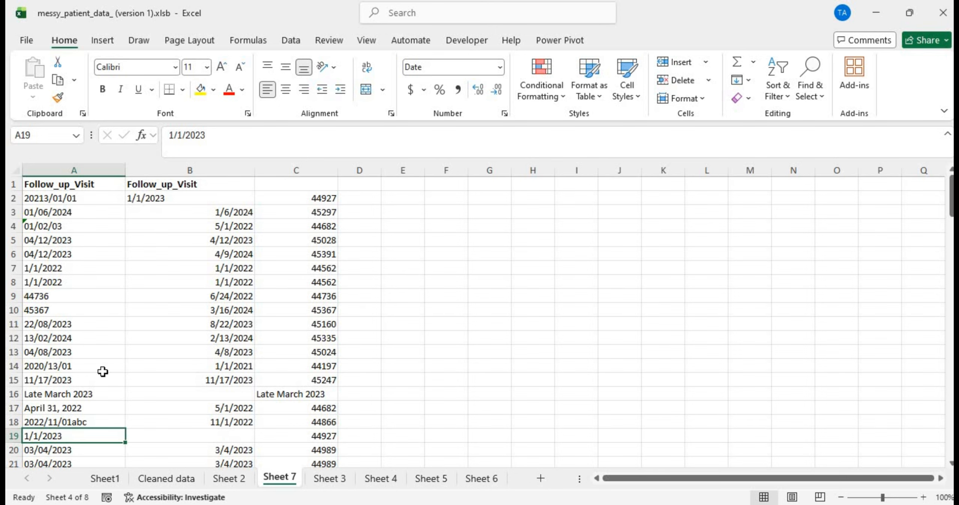
# Step: Inspect the other malformed 20213/01/01 dates in A39 and A41
pyautogui.scroll(-7, 128, 378)
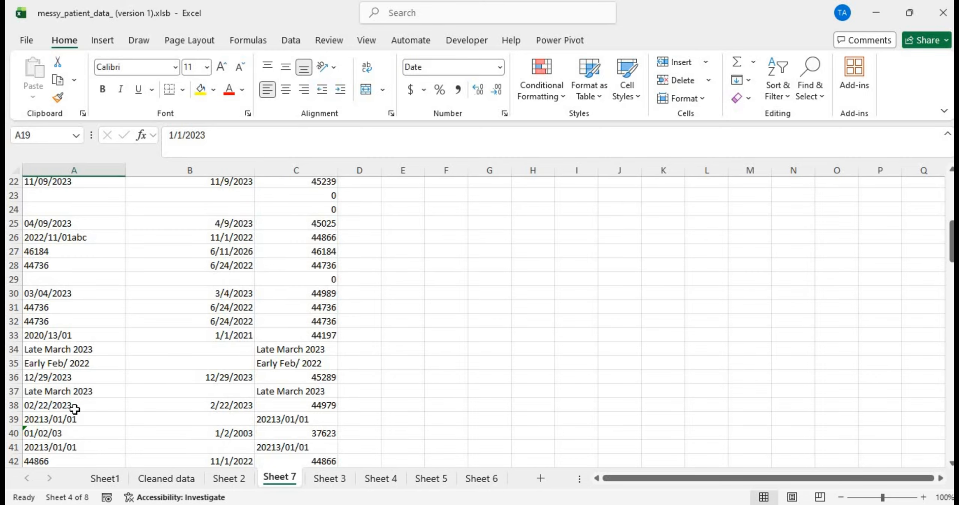
pyautogui.click(38, 421)
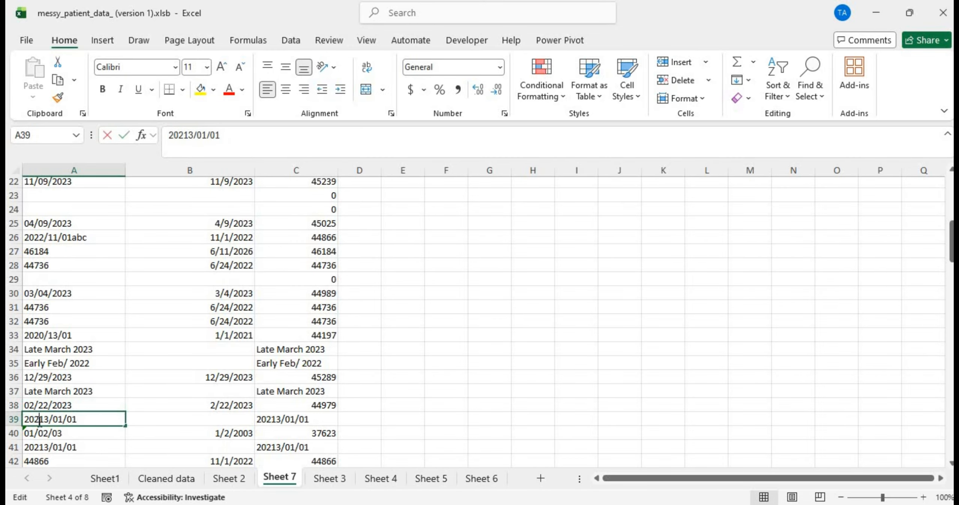
pyautogui.click(67, 443)
pyautogui.scroll(-7, 67, 443)
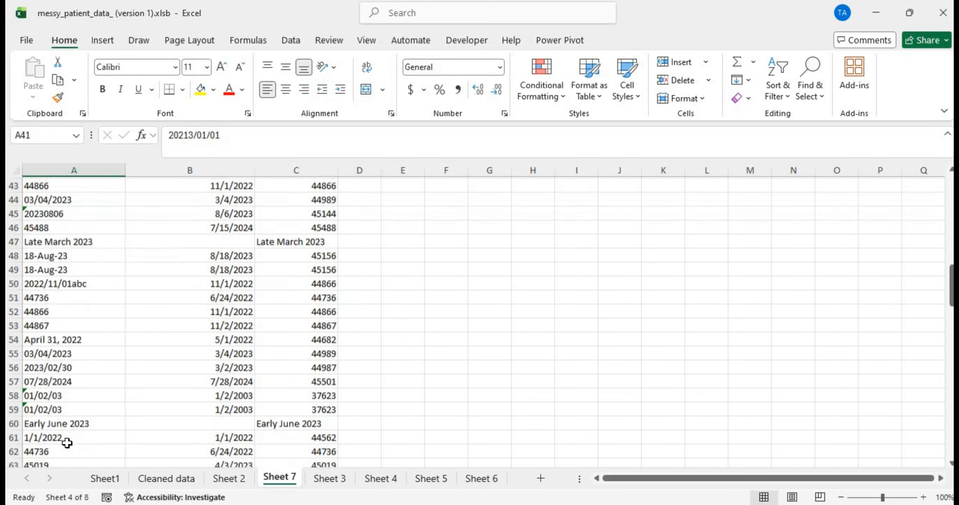
pyautogui.scroll(3, 67, 443)
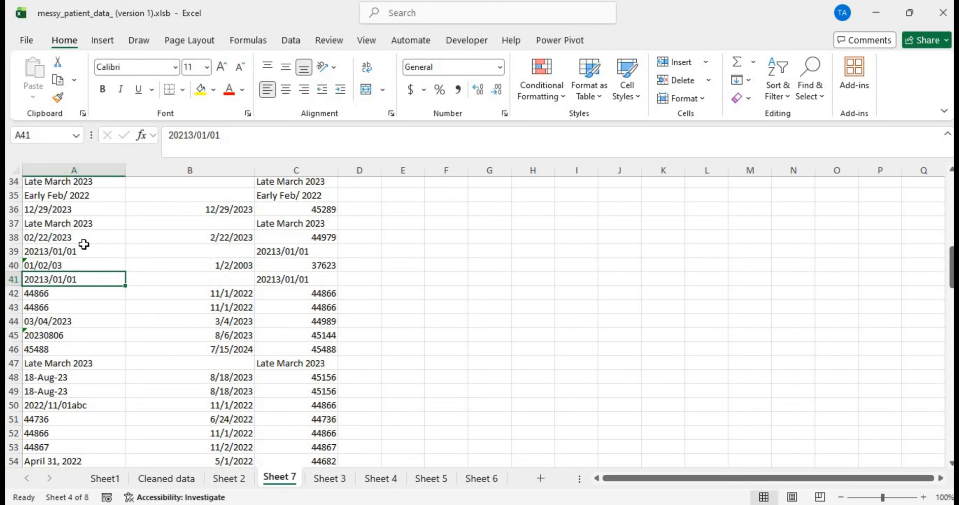
# Step: Replace all 20213 with 2023 across column A (10 replacements) and scroll through to verify
pyautogui.click(67, 166)
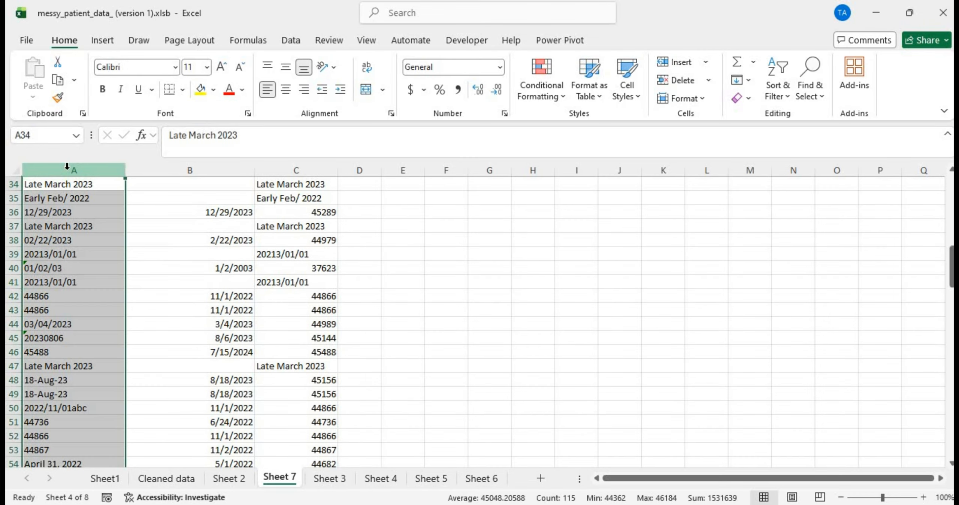
pyautogui.hotkey('ctrl', 'f')
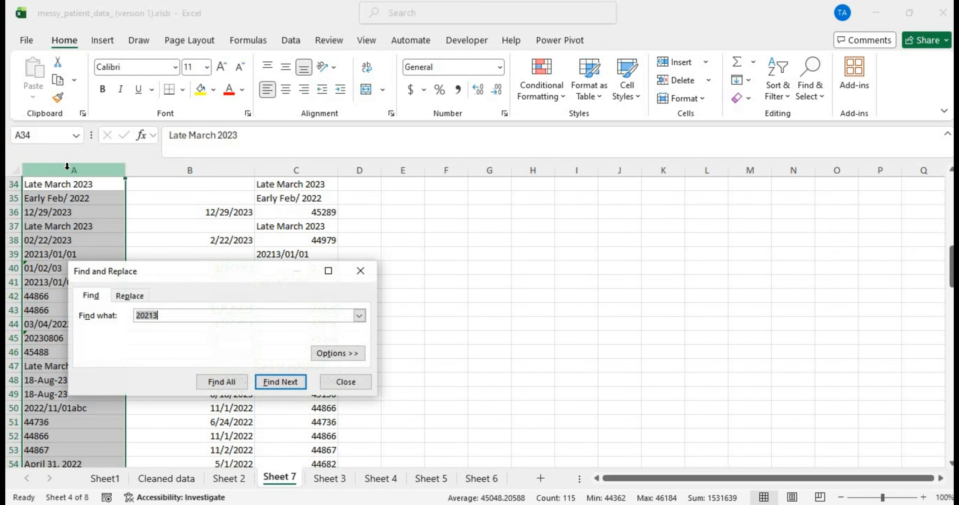
pyautogui.write('20')
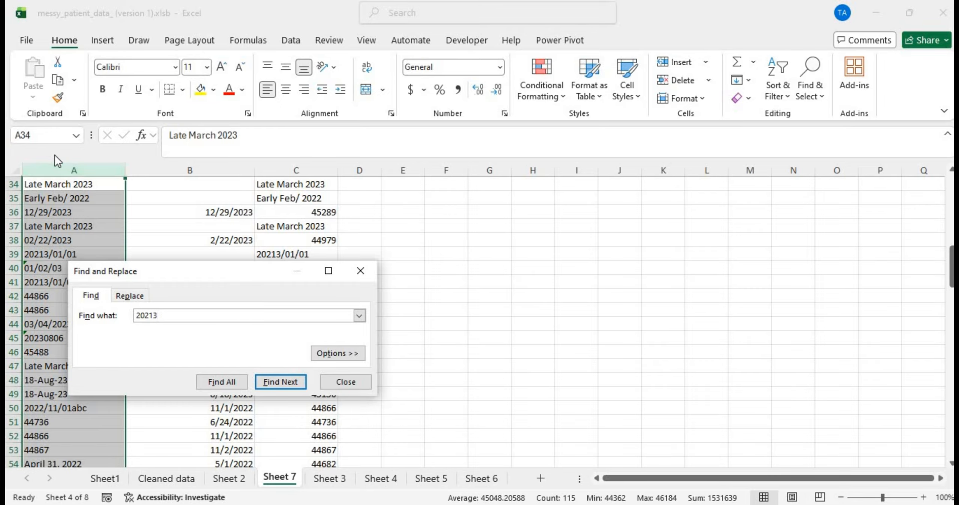
pyautogui.click(129, 294)
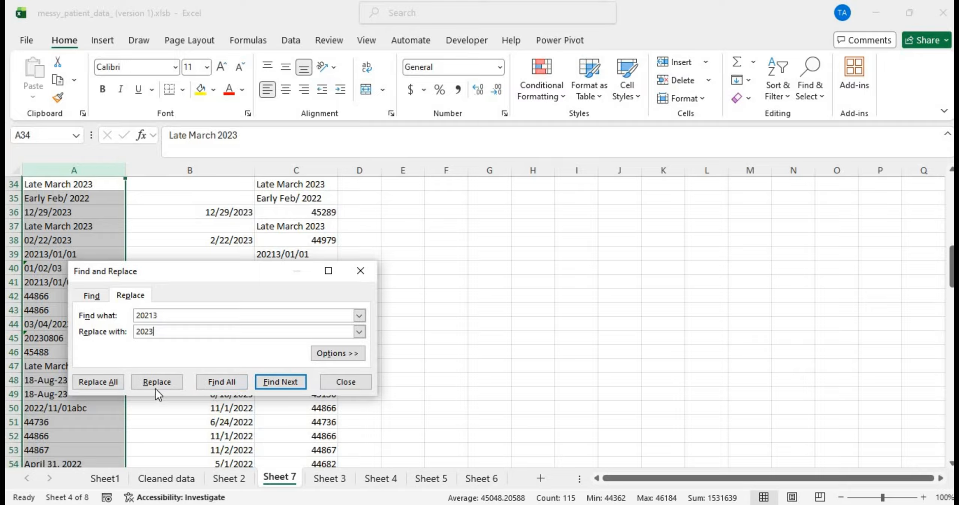
pyautogui.click(114, 385)
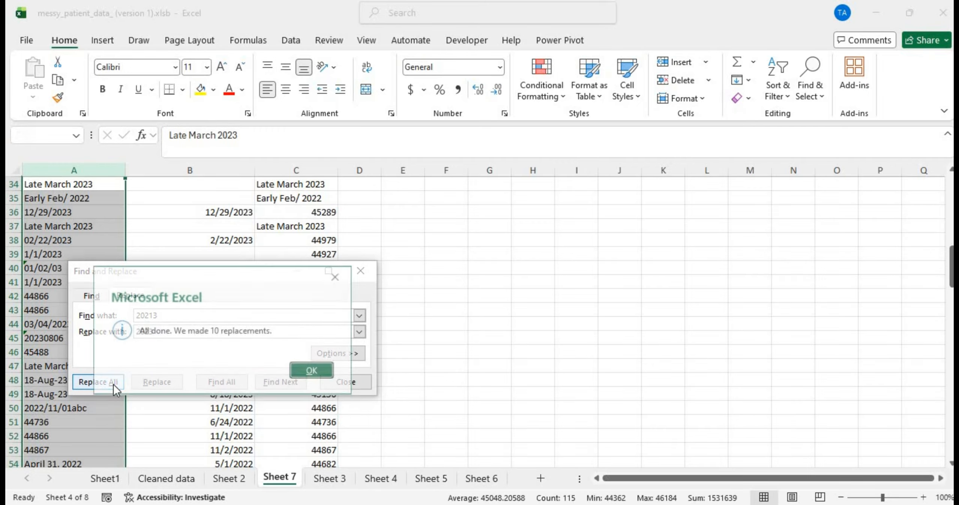
pyautogui.click(336, 277)
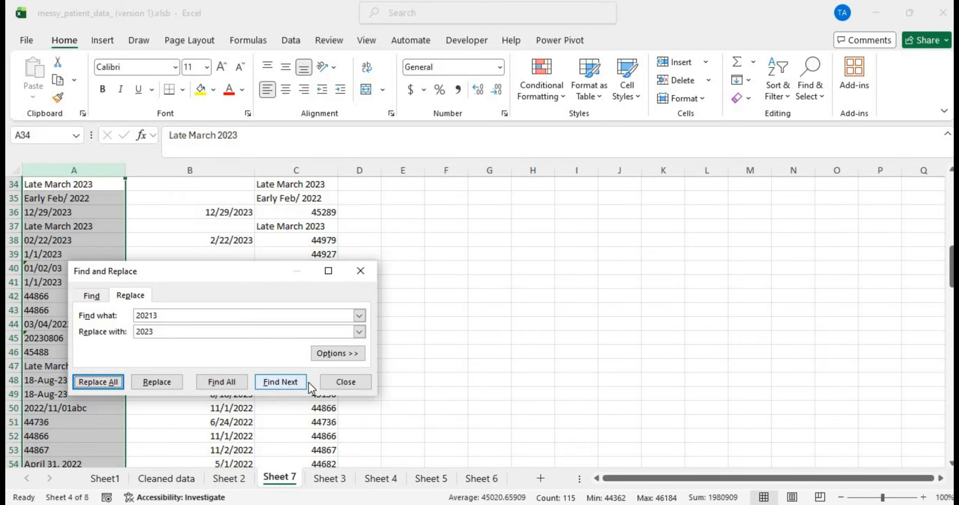
pyautogui.click(345, 382)
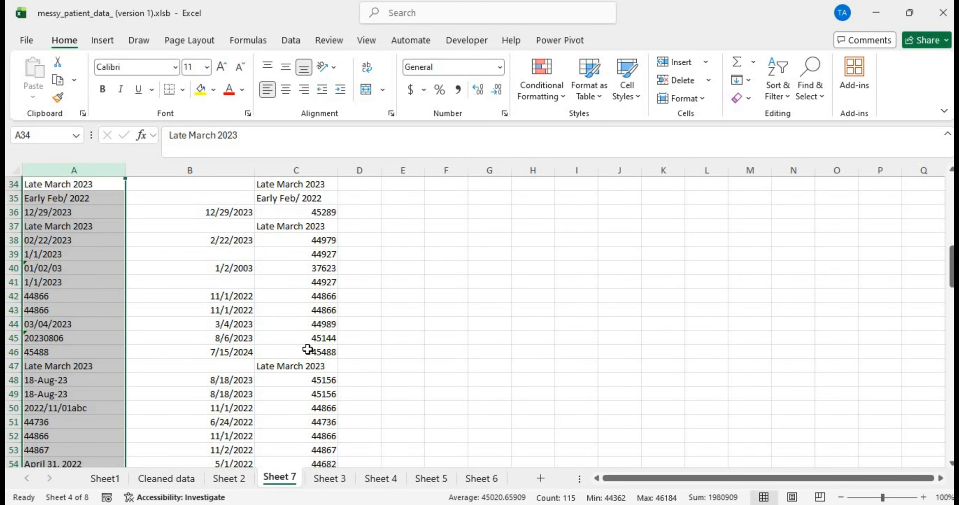
pyautogui.scroll(-20, 307, 349)
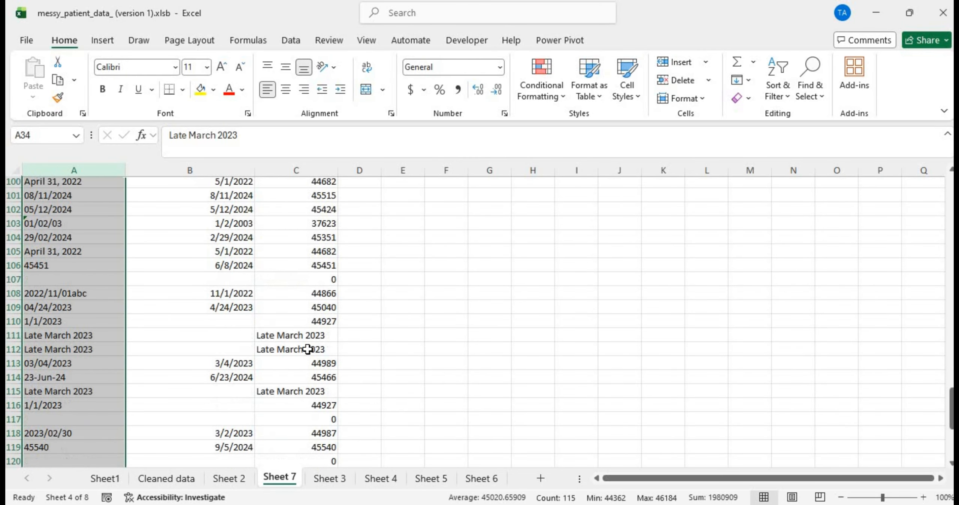
pyautogui.scroll(-7, 307, 349)
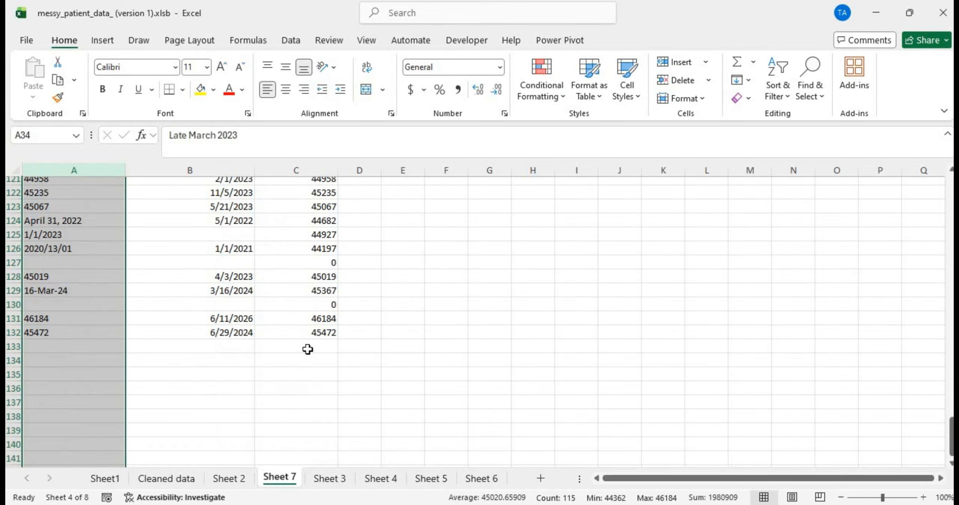
pyautogui.scroll(5, 307, 349)
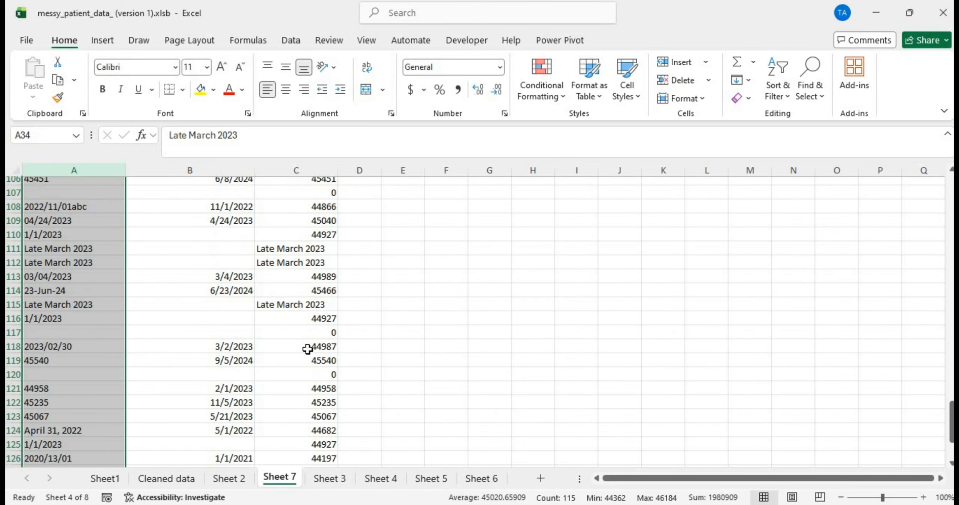
pyautogui.scroll(10, 307, 349)
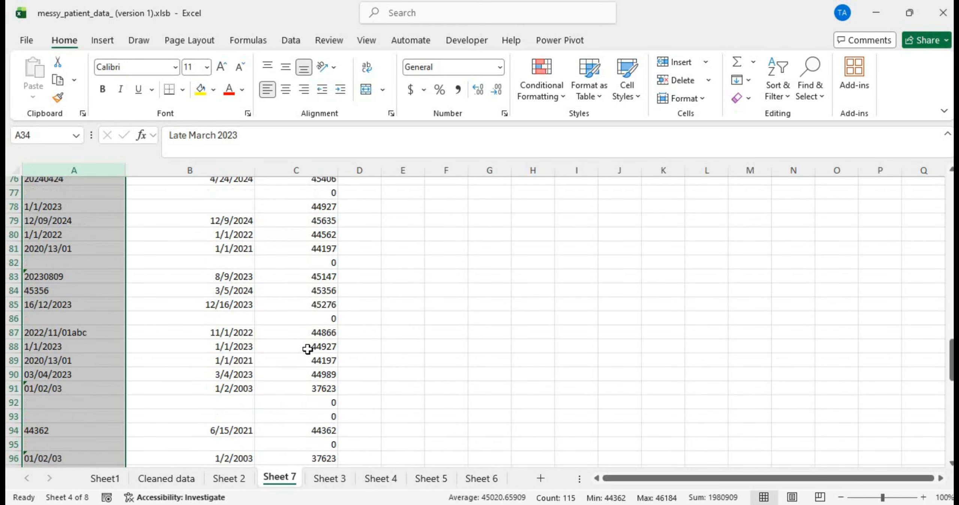
pyautogui.scroll(6, 307, 349)
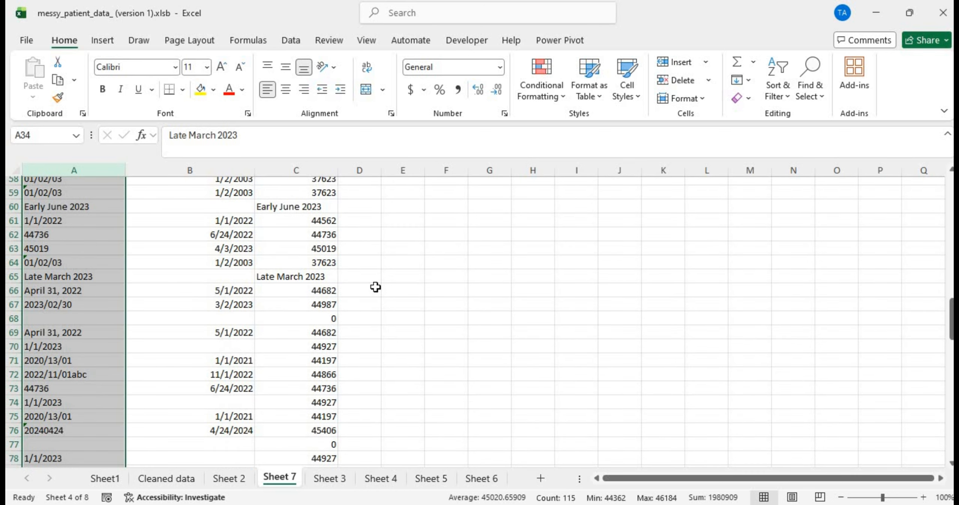
pyautogui.scroll(19, 293, 321)
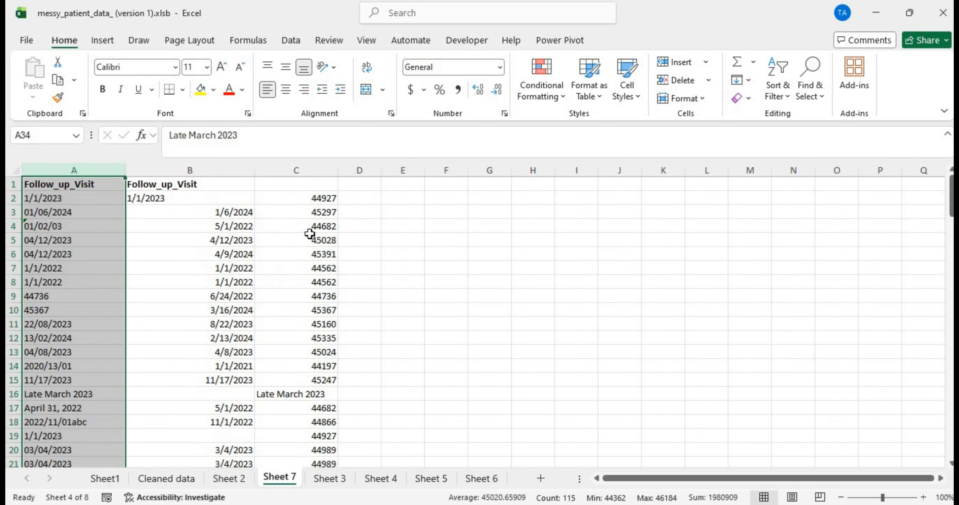
# Step: Change C2's formula to =IF(B2="",A2,IF(A2="","",B2))
pyautogui.doubleClick(273, 198)
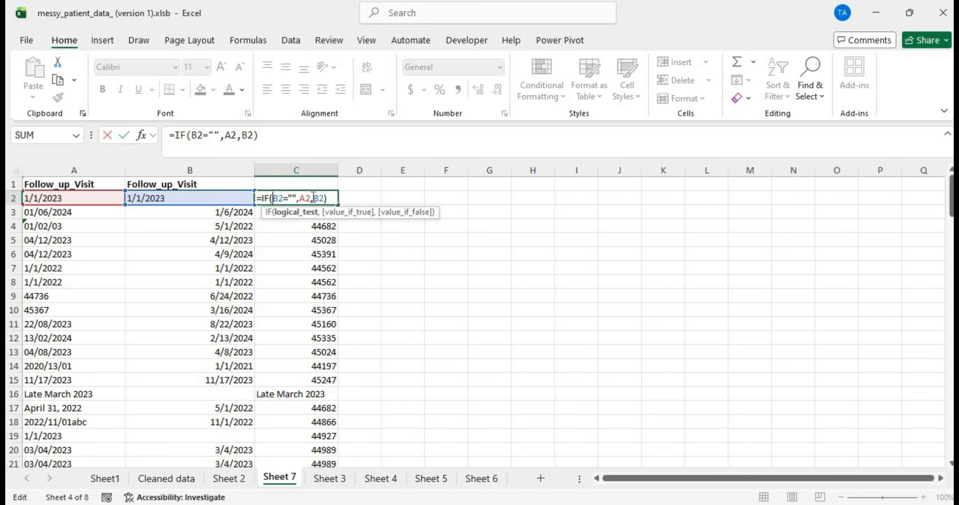
pyautogui.click(312, 197)
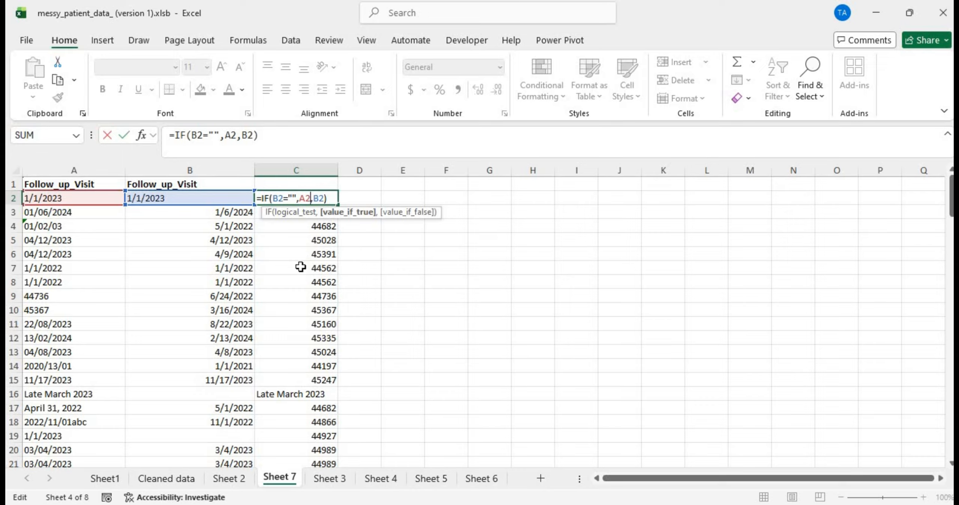
pyautogui.press('Right')
pyautogui.write('if')
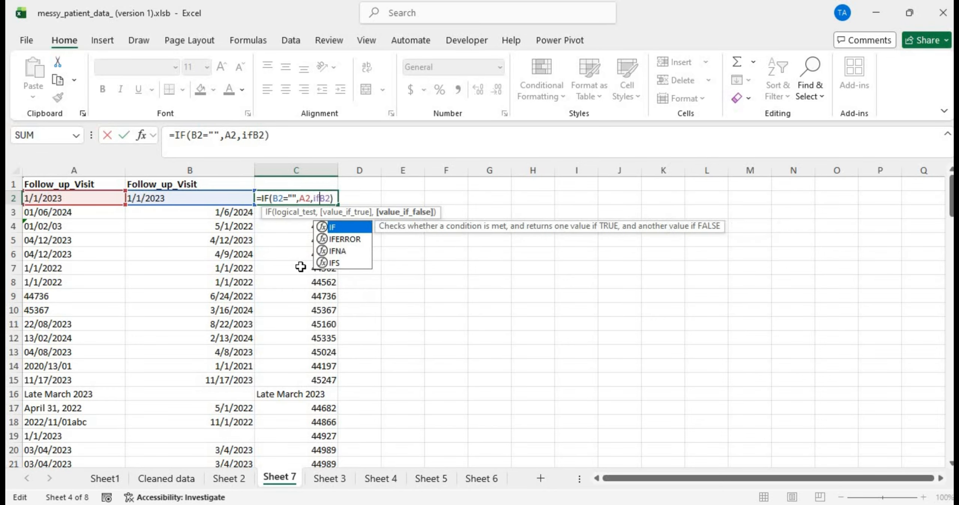
pyautogui.press('BackSpace')
pyautogui.press('BackSpace')
pyautogui.press('capslock')
pyautogui.write('IF')
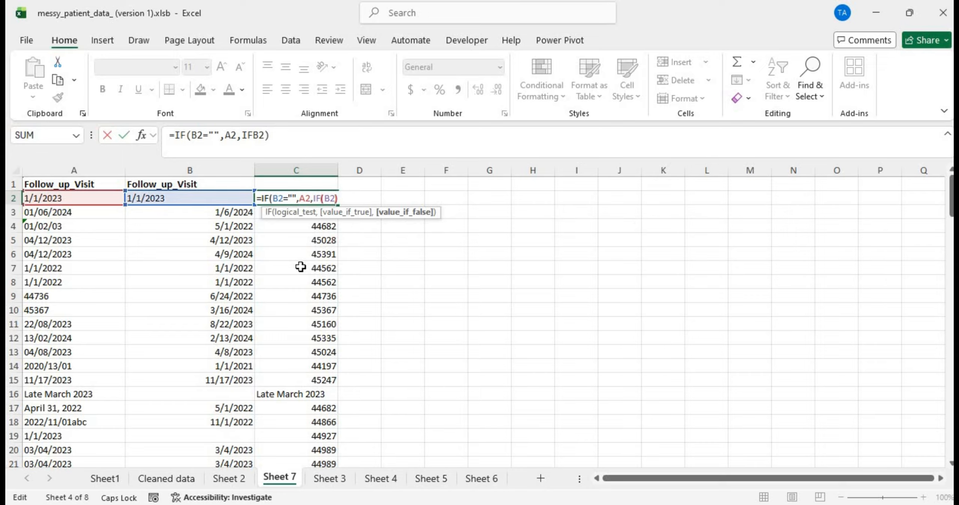
pyautogui.write('(')
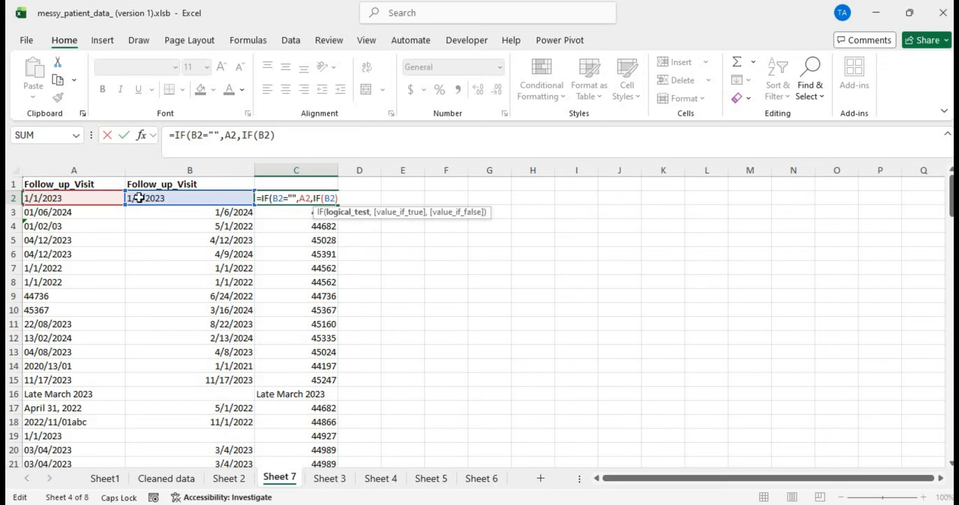
pyautogui.click(110, 197)
pyautogui.write('=')
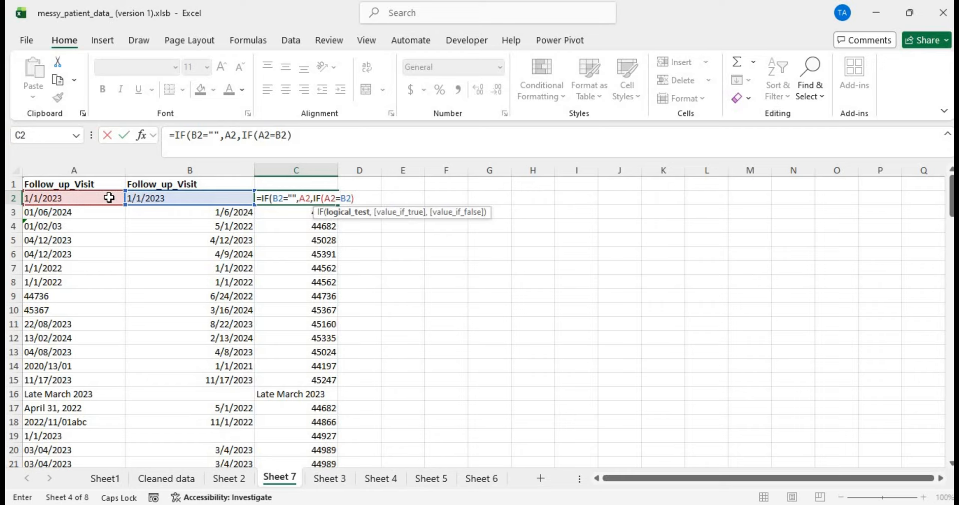
pyautogui.write('"","')
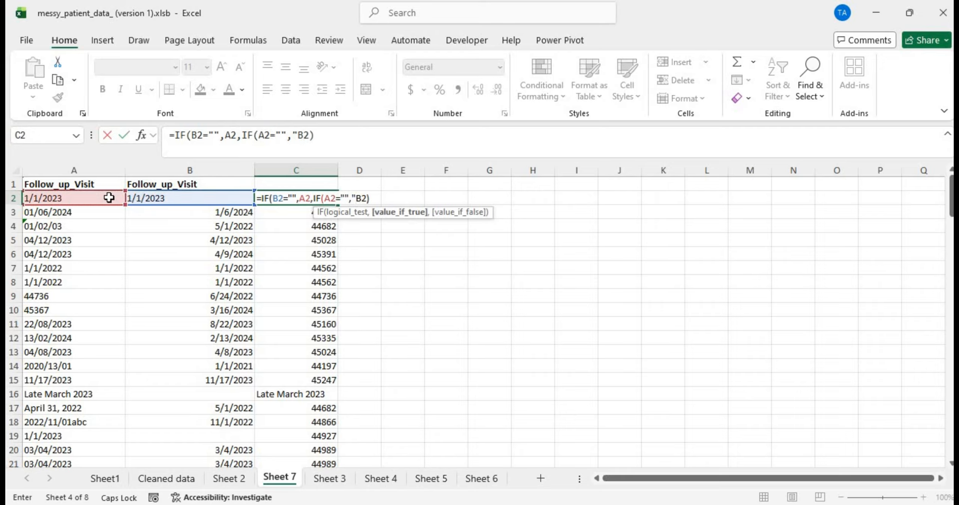
pyautogui.write('",')
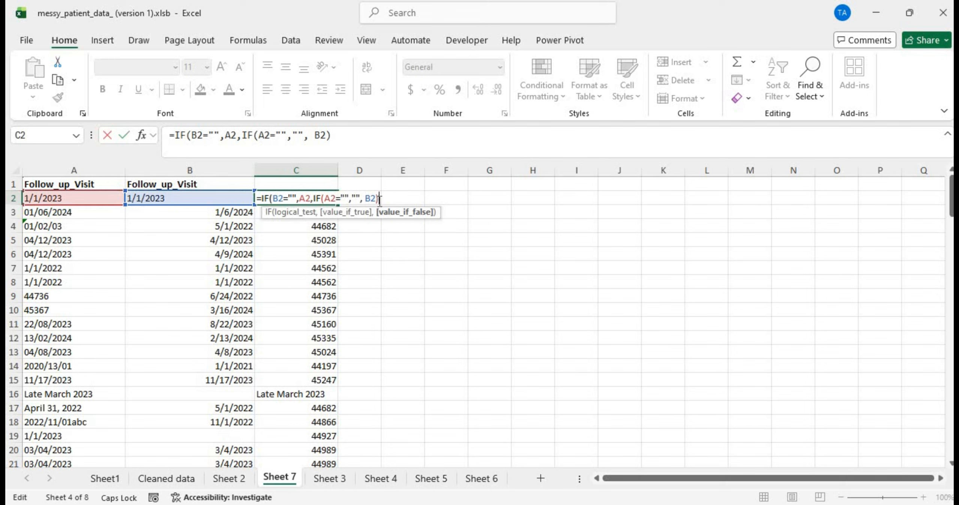
pyautogui.press('Return')
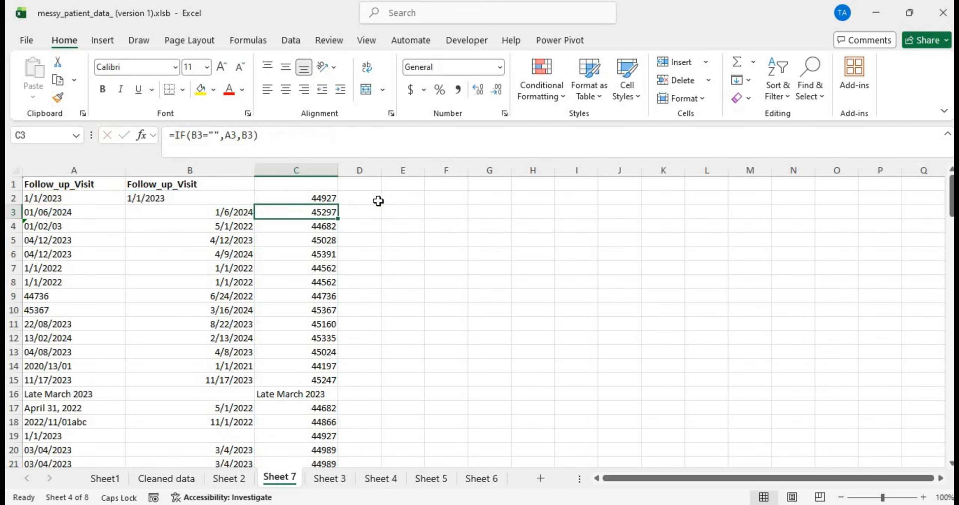
# Step: Fill the nested IF down to row 132 and check the copy in C69
pyautogui.click(319, 197)
pyautogui.doubleClick(339, 203)
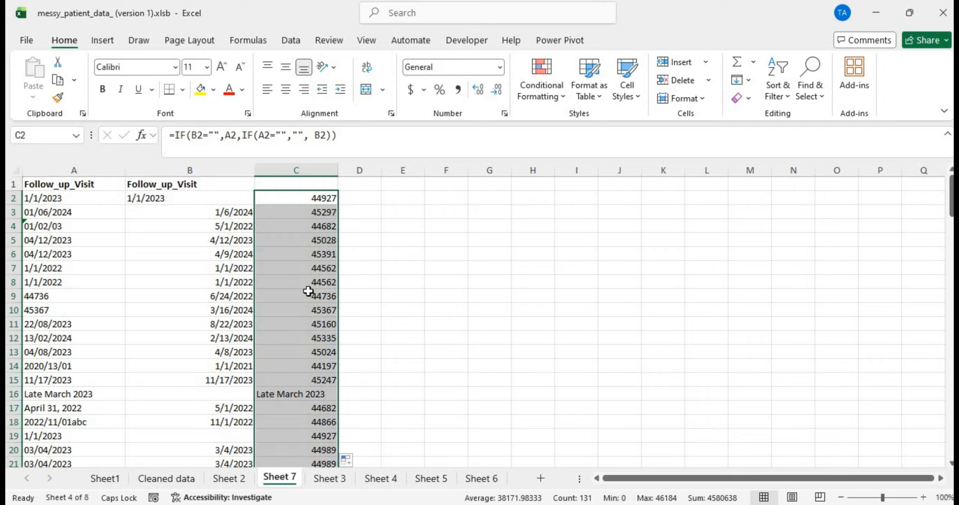
pyautogui.scroll(-20, 307, 291)
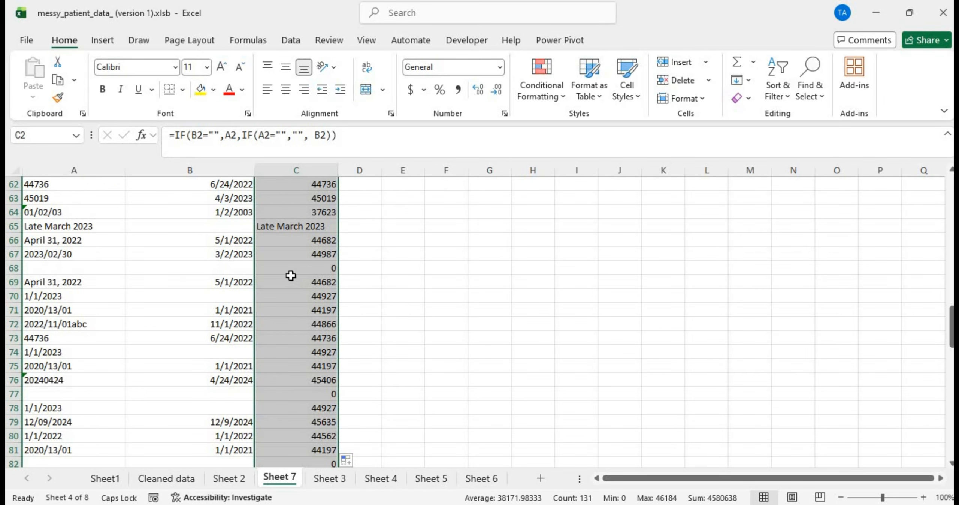
pyautogui.click(290, 276)
pyautogui.scroll(20, 280, 344)
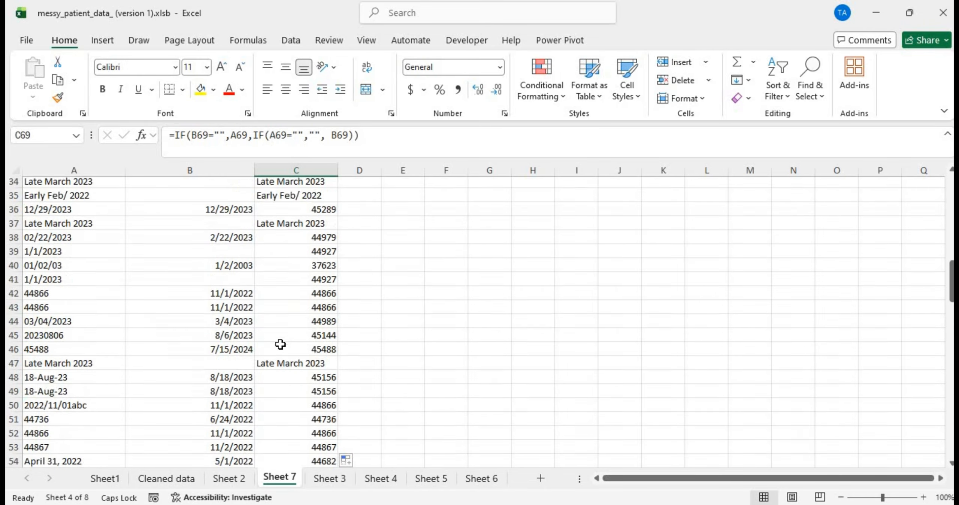
pyautogui.scroll(-20, 281, 344)
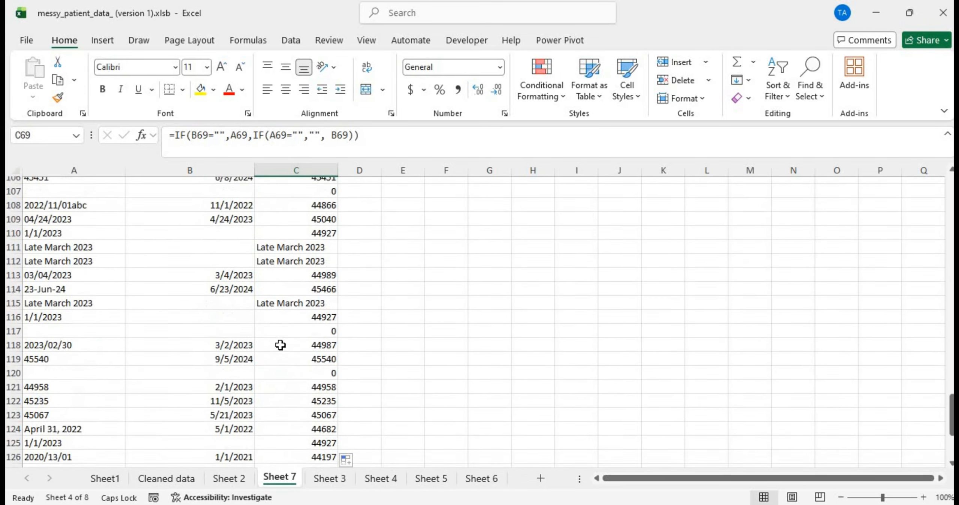
pyautogui.scroll(20, 285, 348)
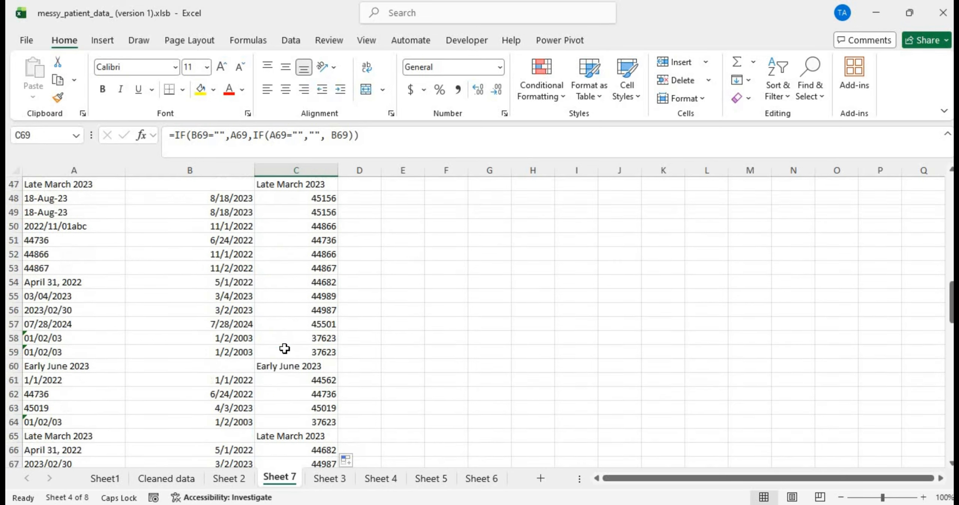
# Step: Rewrite C2 from scratch as =IF(B2="",A2
pyautogui.doubleClick(295, 198)
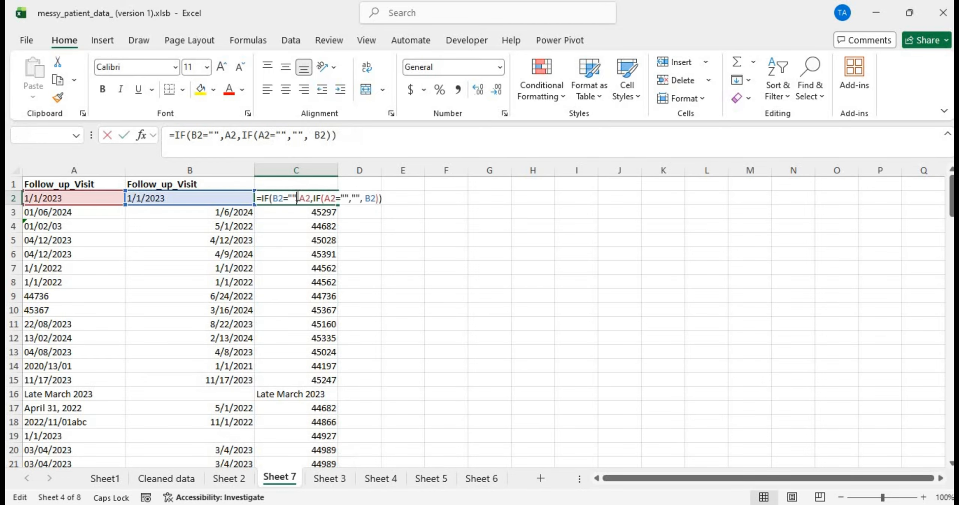
pyautogui.moveTo(388, 198); pyautogui.dragTo(240, 199)
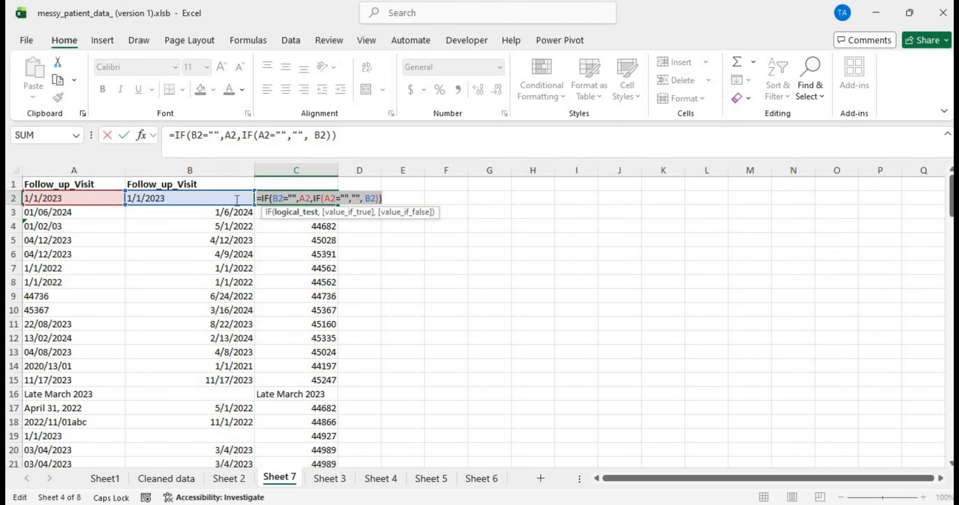
pyautogui.write('=IF')
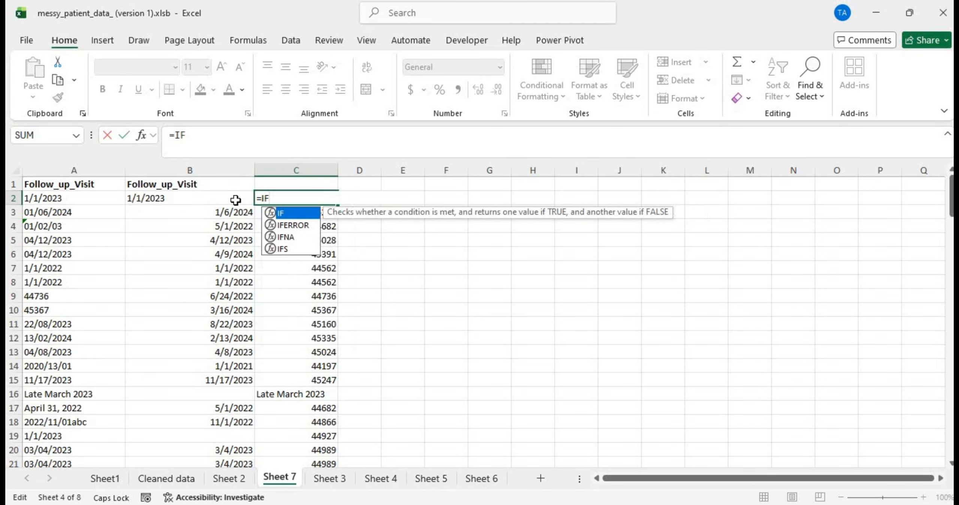
pyautogui.write('(')
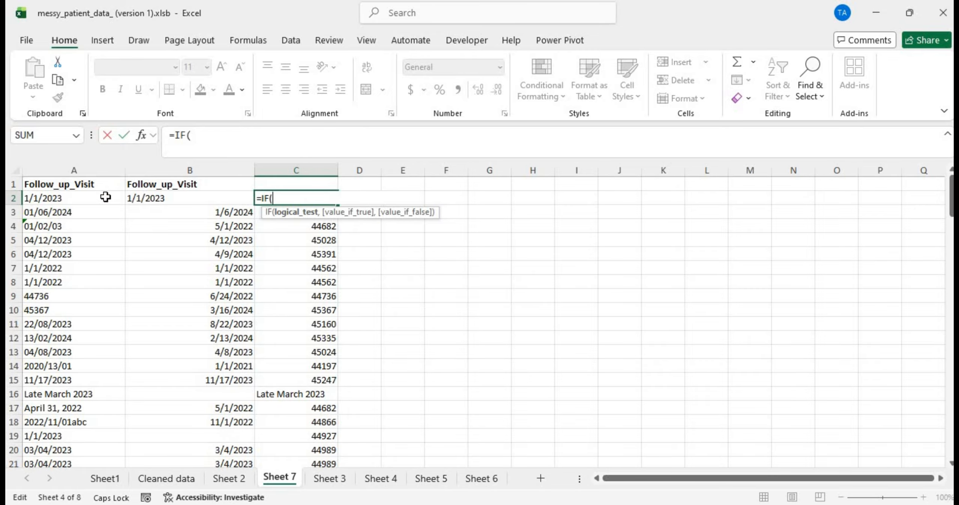
pyautogui.click(173, 198)
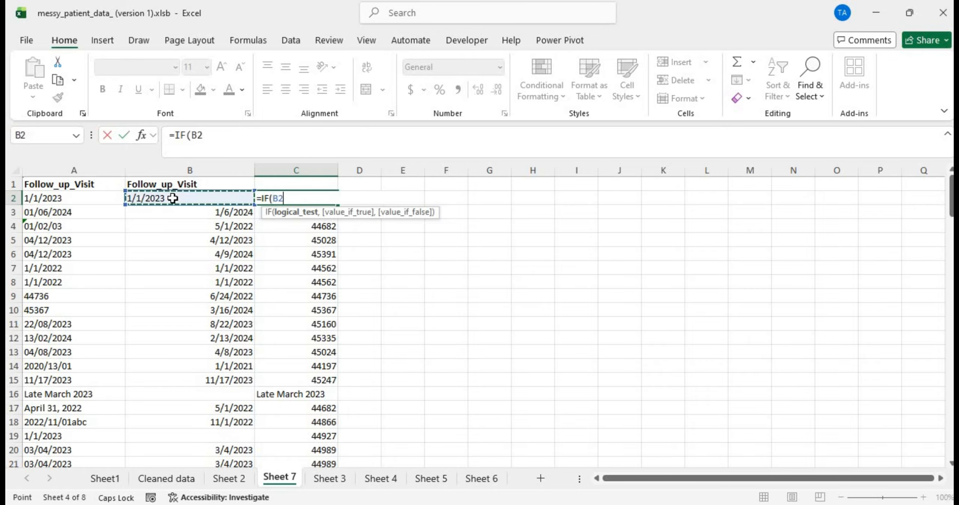
pyautogui.write('=')
pyautogui.write('""')
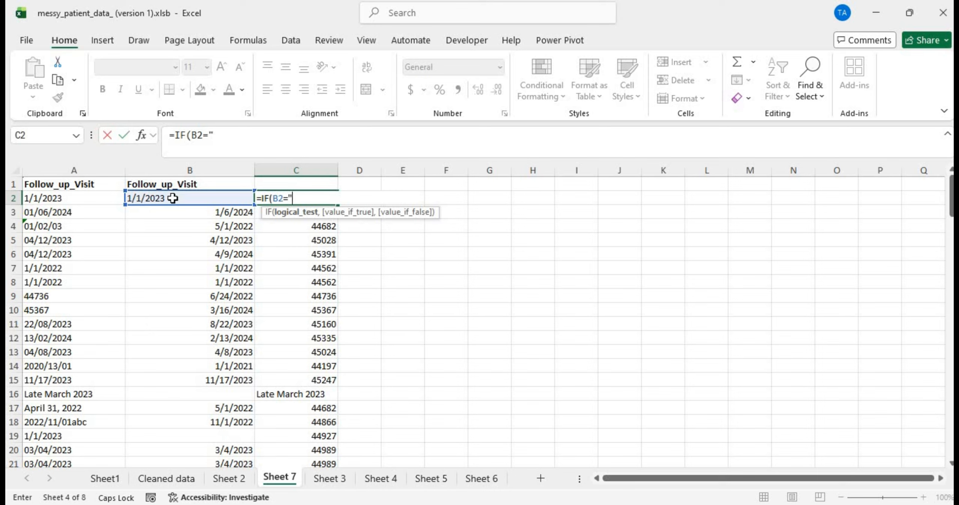
pyautogui.write(',')
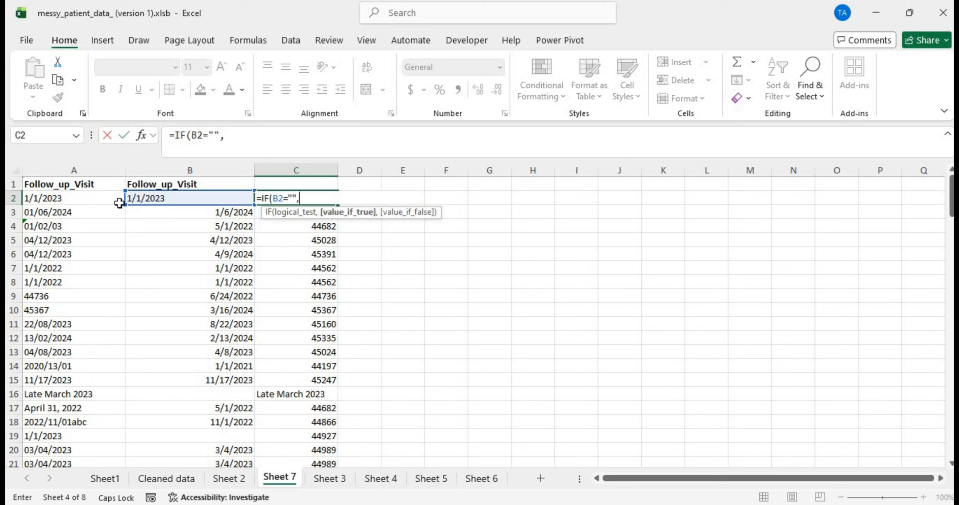
pyautogui.click(77, 198)
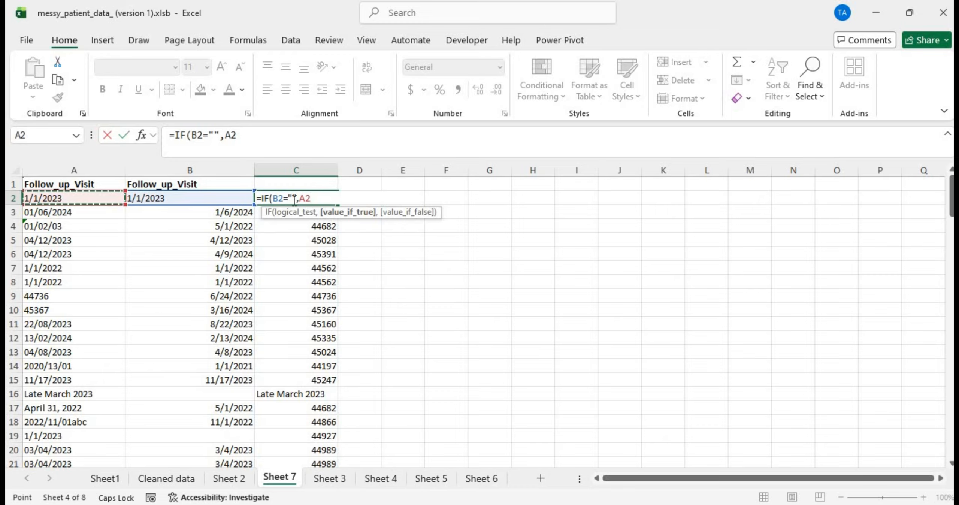
# Step: Select the B2="",A2 arguments in C2's formula for removal
pyautogui.moveTo(272, 198); pyautogui.dragTo(318, 203)
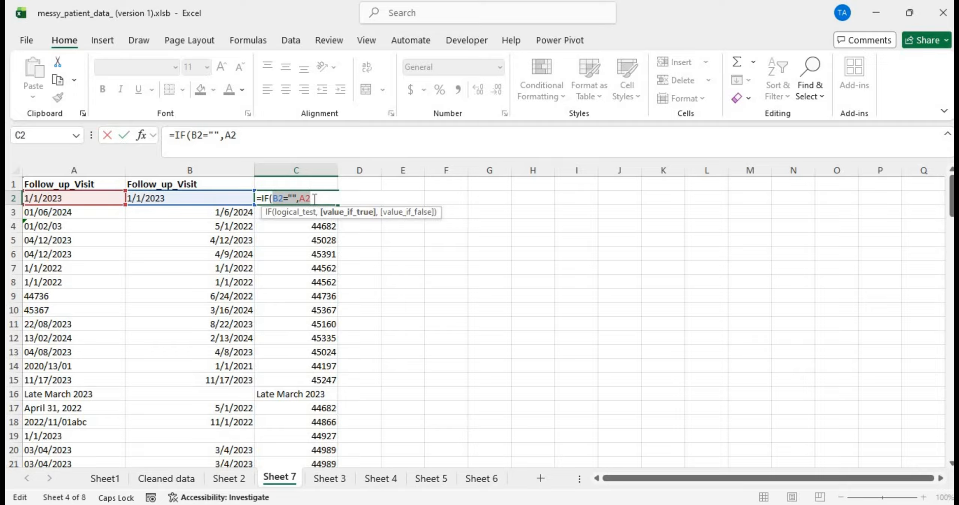
pyautogui.click(315, 198)
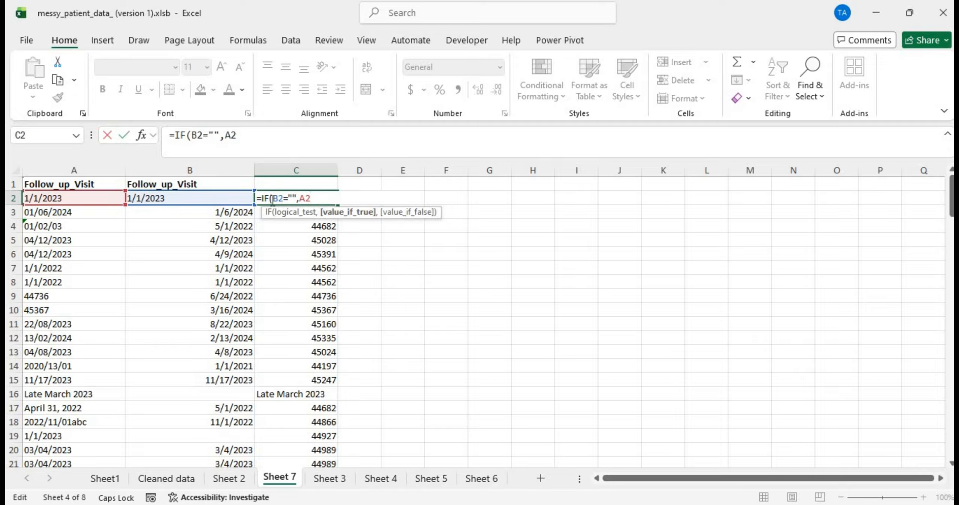
pyautogui.moveTo(272, 198); pyautogui.dragTo(364, 179)
pyautogui.click(318, 198)
pyautogui.moveTo(311, 198); pyautogui.dragTo(271, 198)
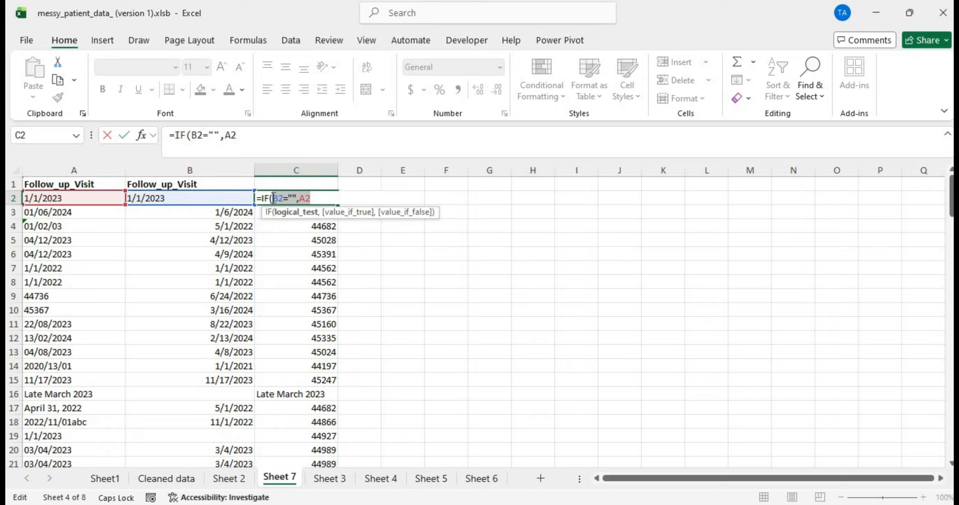
pyautogui.click(319, 197)
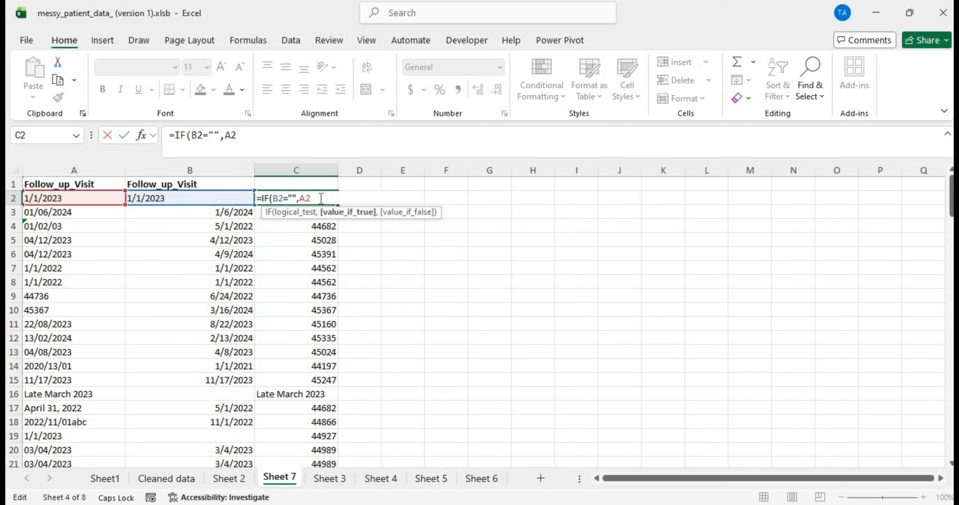
pyautogui.moveTo(321, 198); pyautogui.dragTo(272, 198)
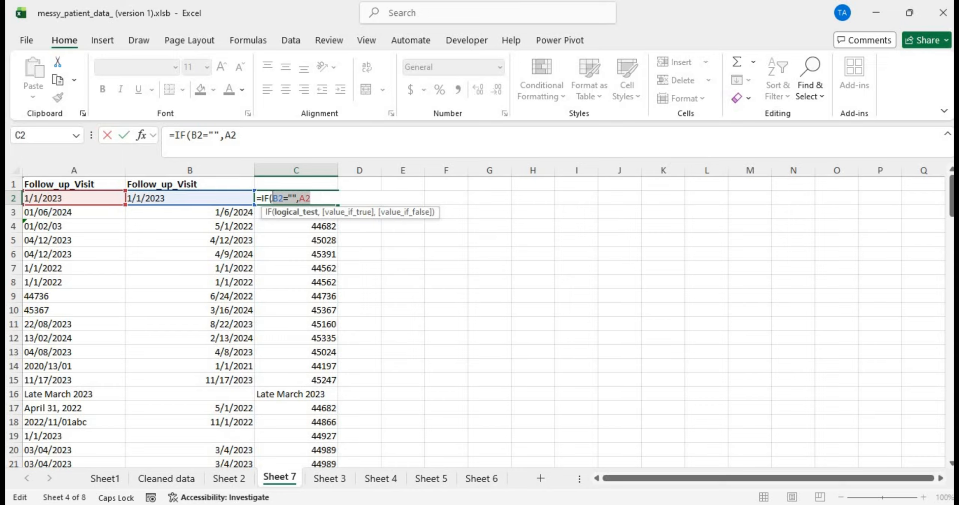
# Step: Replace those arguments with A2="","", and begin a nested if( in C2
pyautogui.press('BackSpace')
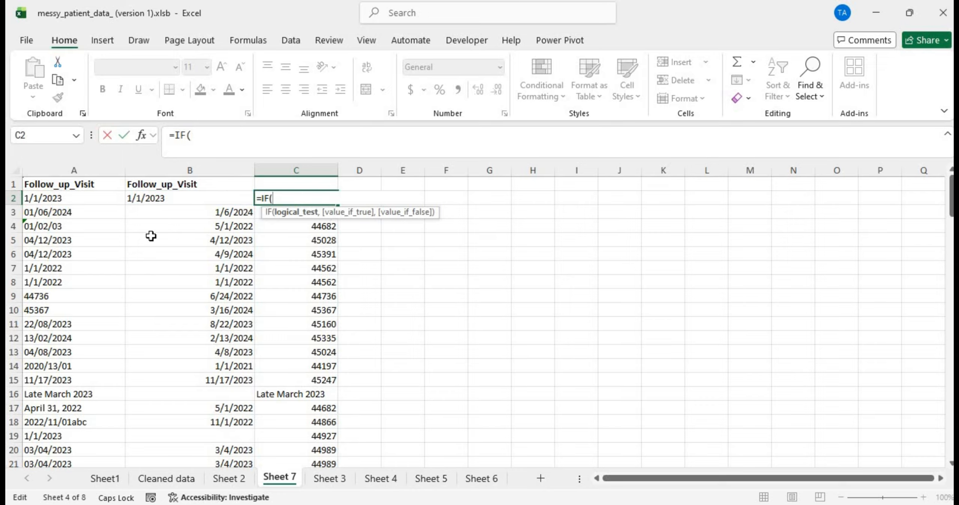
pyautogui.click(90, 203)
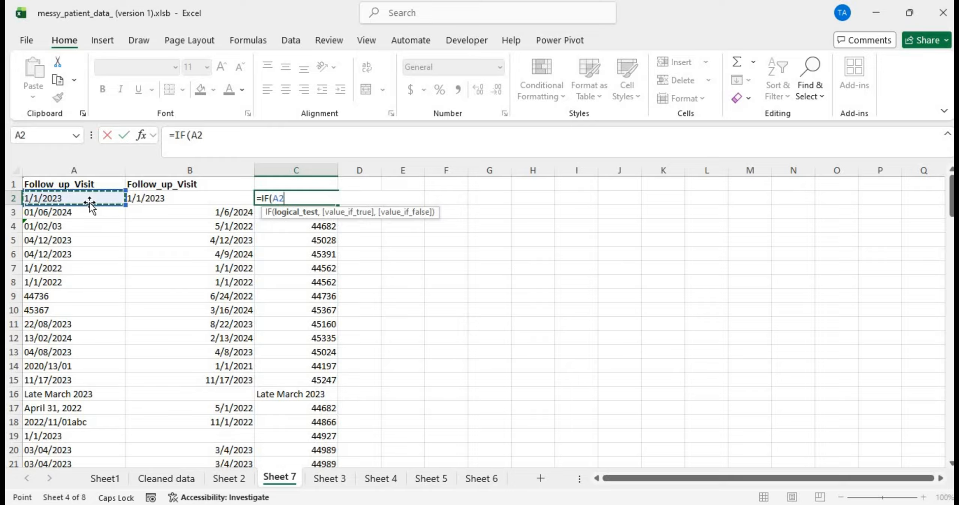
pyautogui.write('="",')
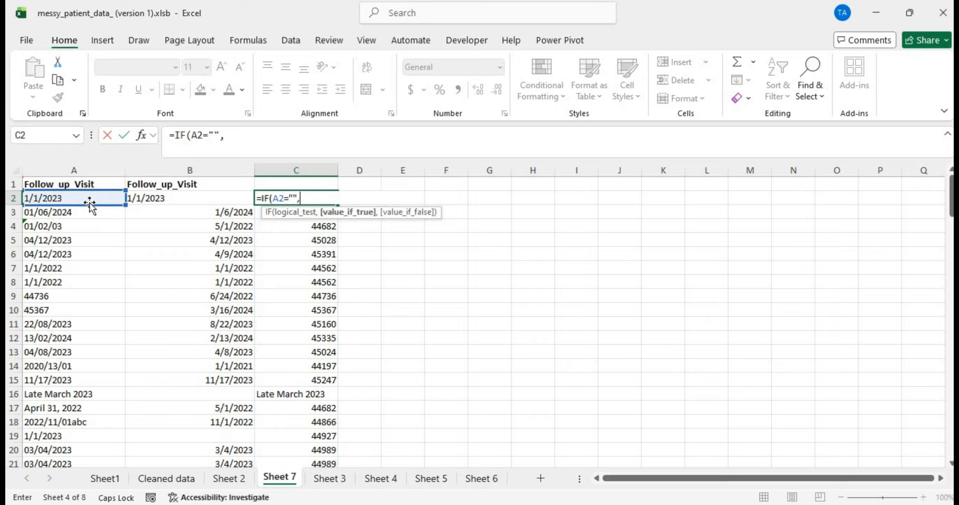
pyautogui.write('"",')
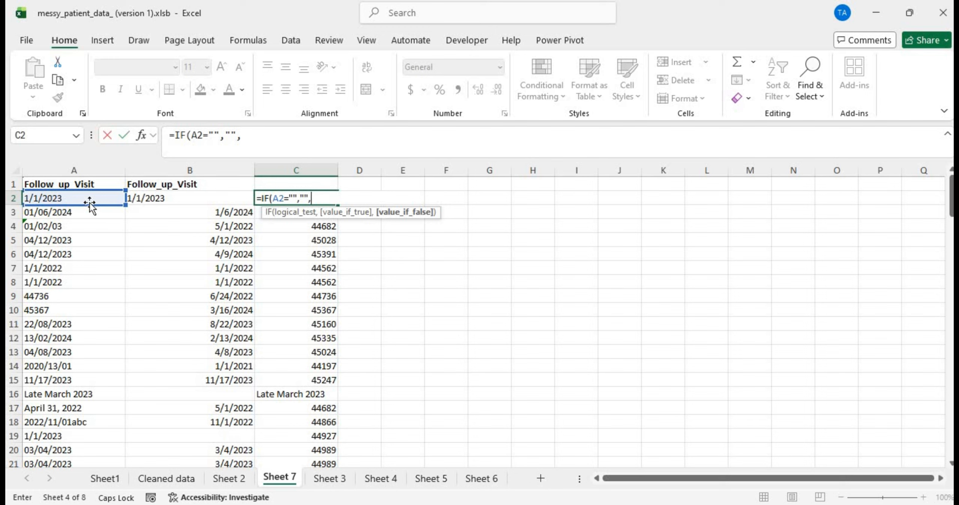
pyautogui.write('IF')
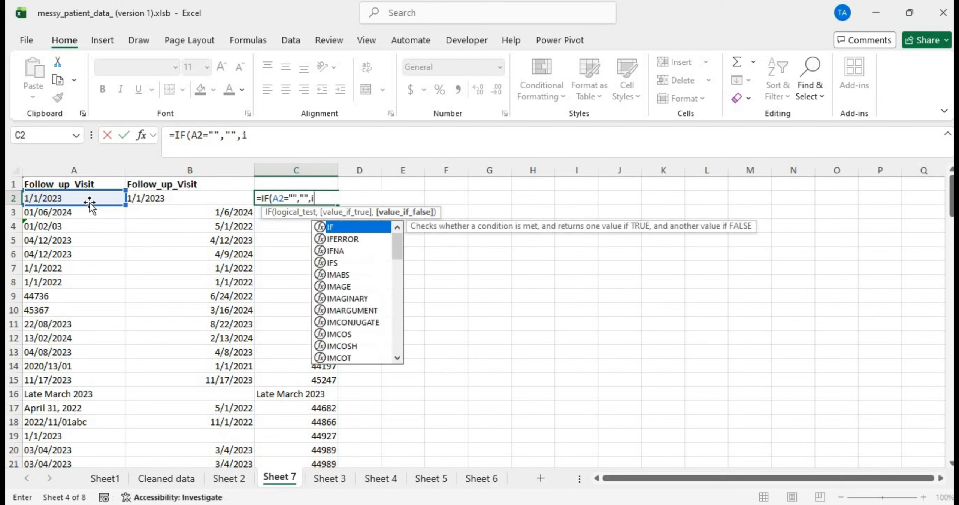
pyautogui.press('BackSpace')
pyautogui.press('BackSpace')
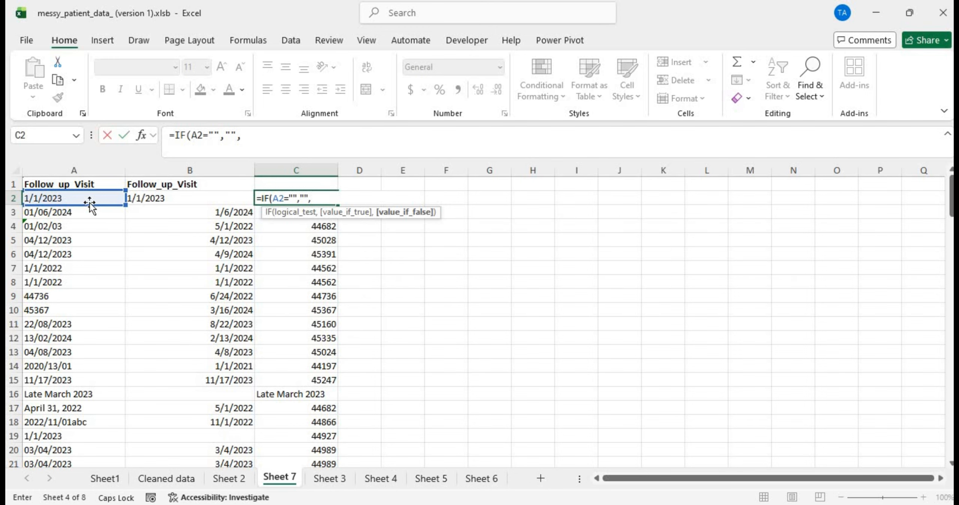
pyautogui.write('I')
pyautogui.press('BackSpace')
pyautogui.write('I')
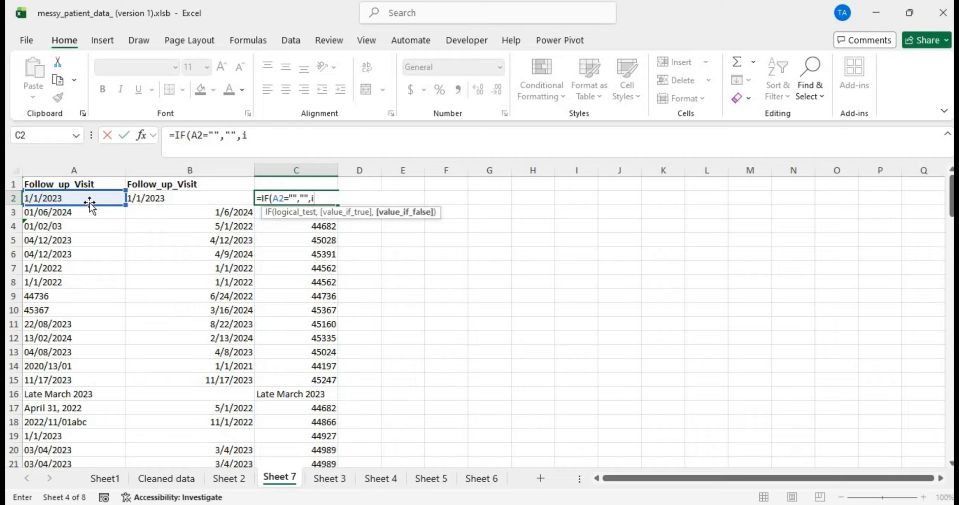
pyautogui.press('BackSpace')
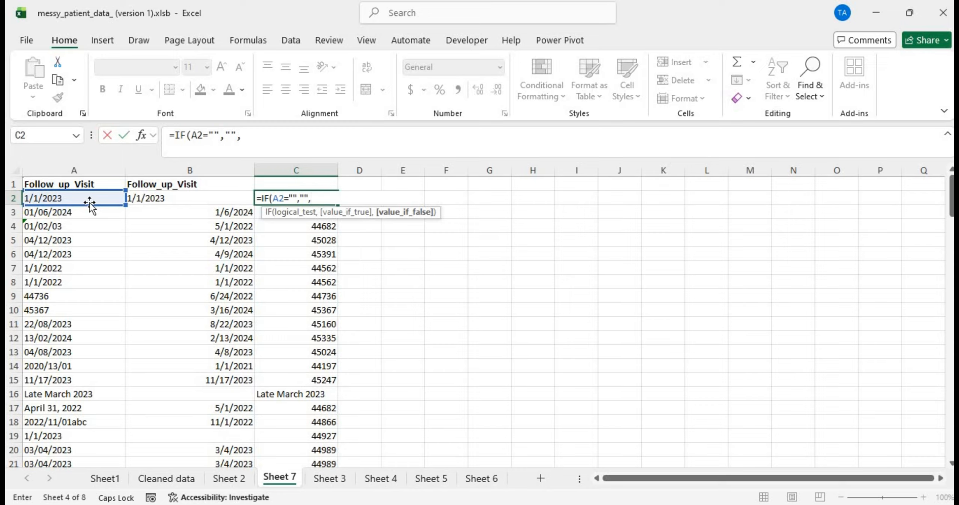
pyautogui.press('capslock')
pyautogui.press('capslock')
pyautogui.press('capslock')
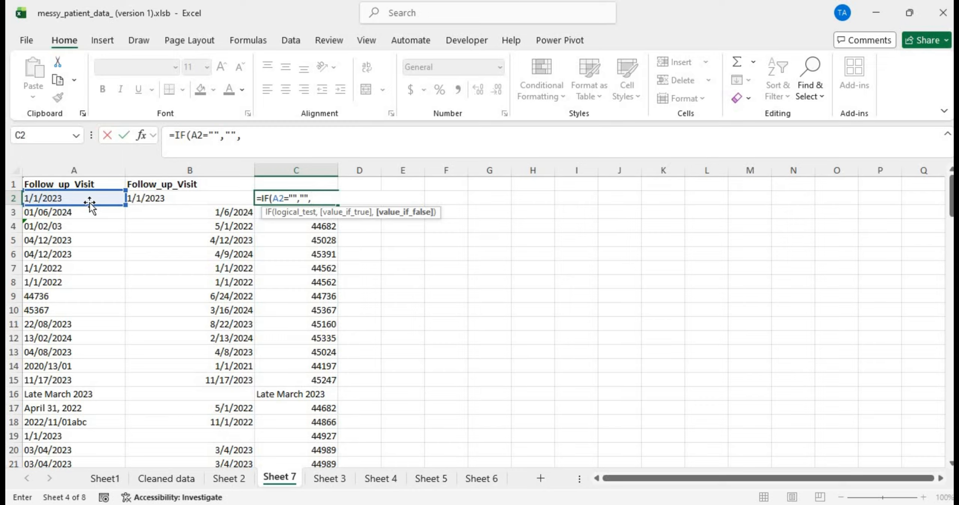
pyautogui.write('if')
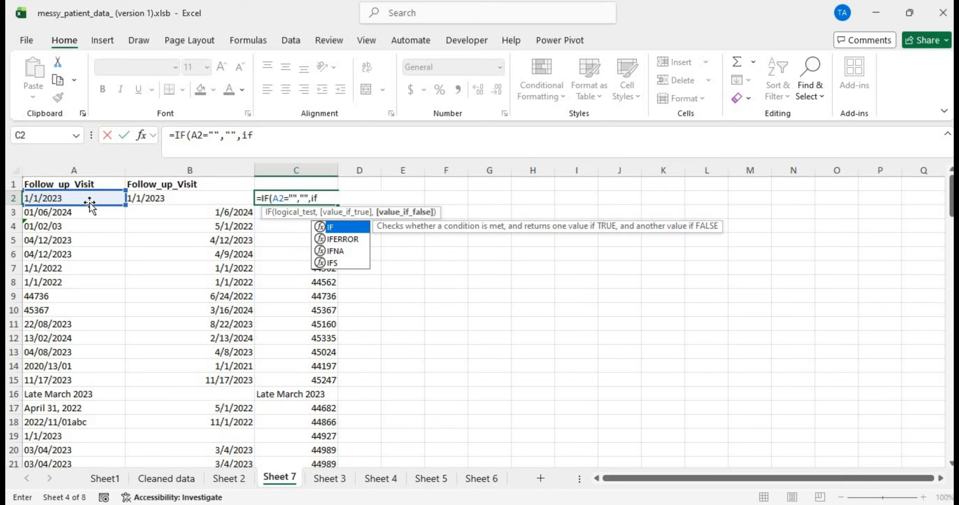
pyautogui.write('(')
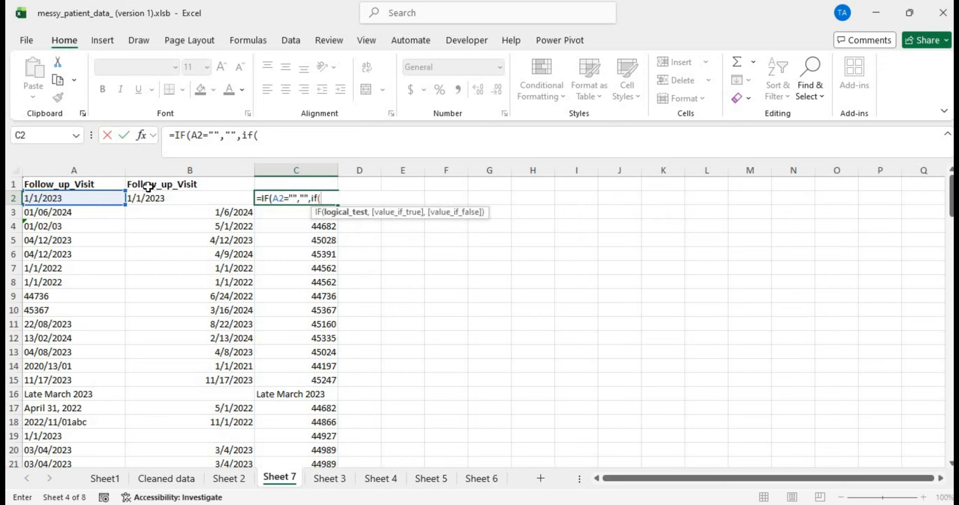
# Step: Complete the nested IF so blank B2 returns A2, add a B2 fallback, and try committing
pyautogui.click(164, 198)
pyautogui.write('=')
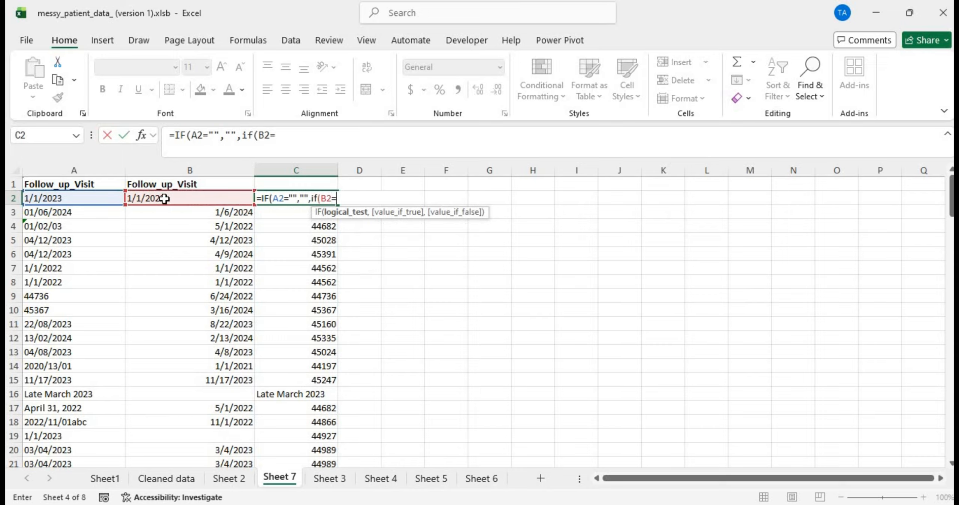
pyautogui.write('"",')
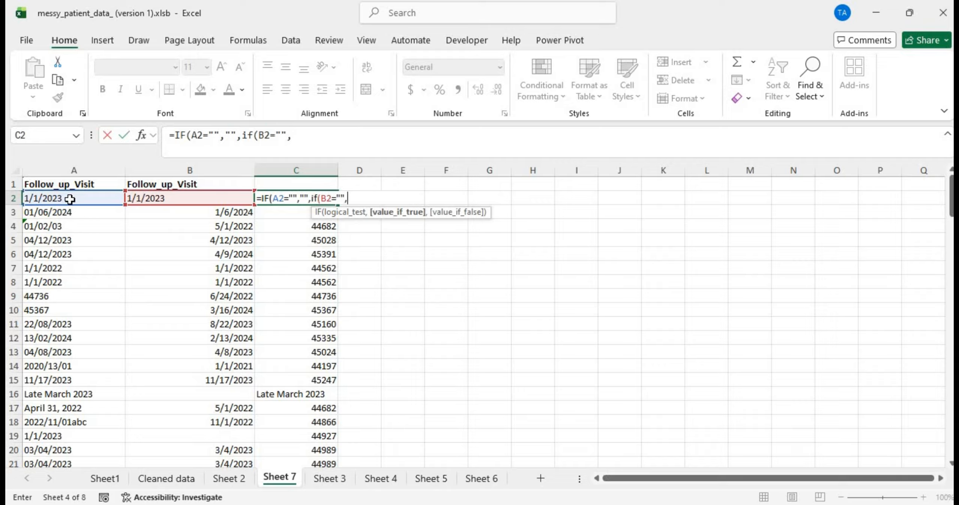
pyautogui.click(69, 197)
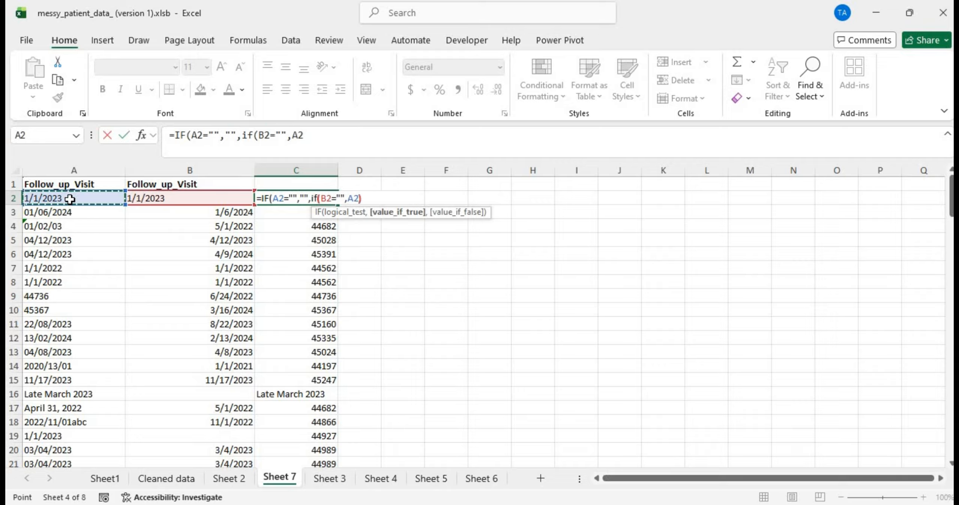
pyautogui.write(')')
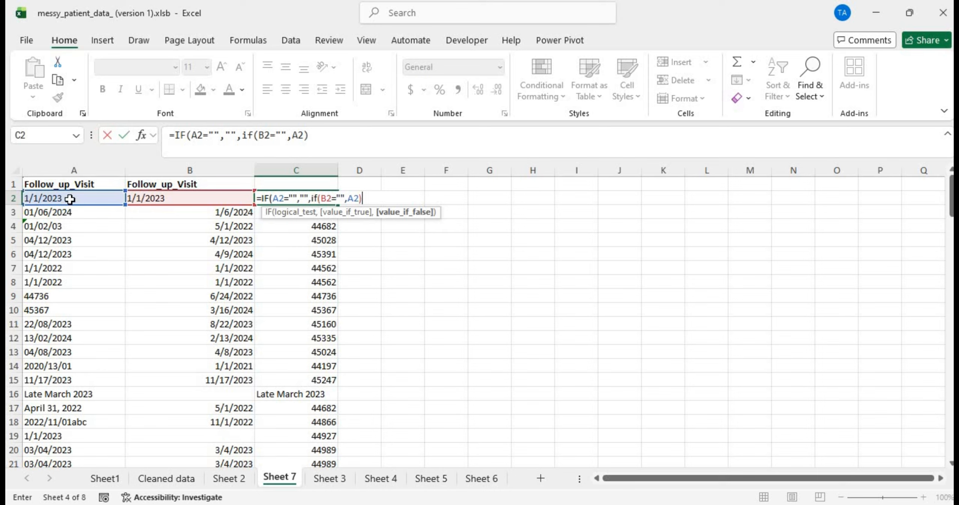
pyautogui.write(',')
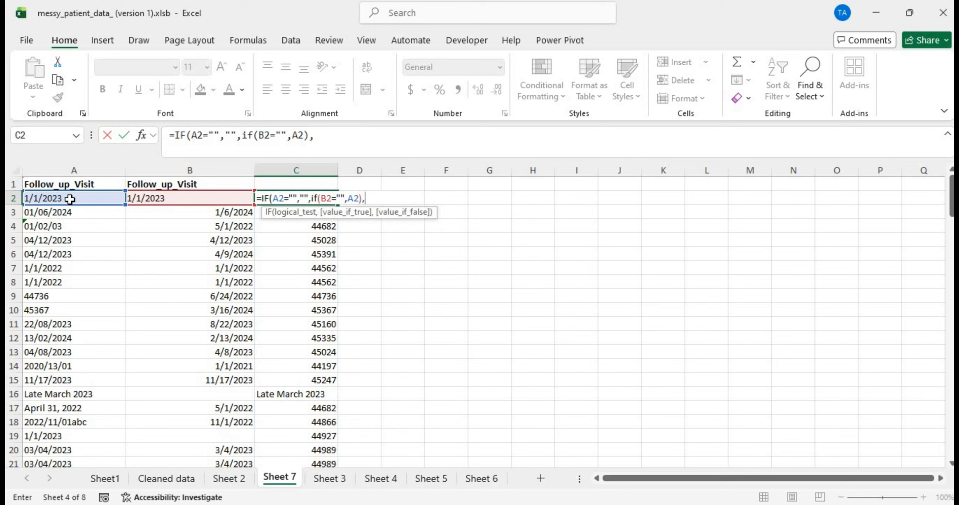
pyautogui.click(193, 197)
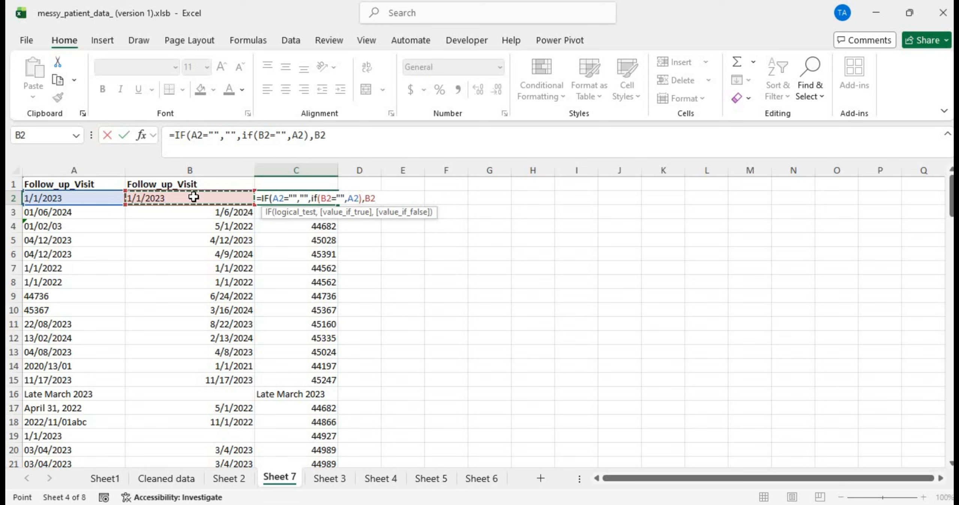
pyautogui.write(')')
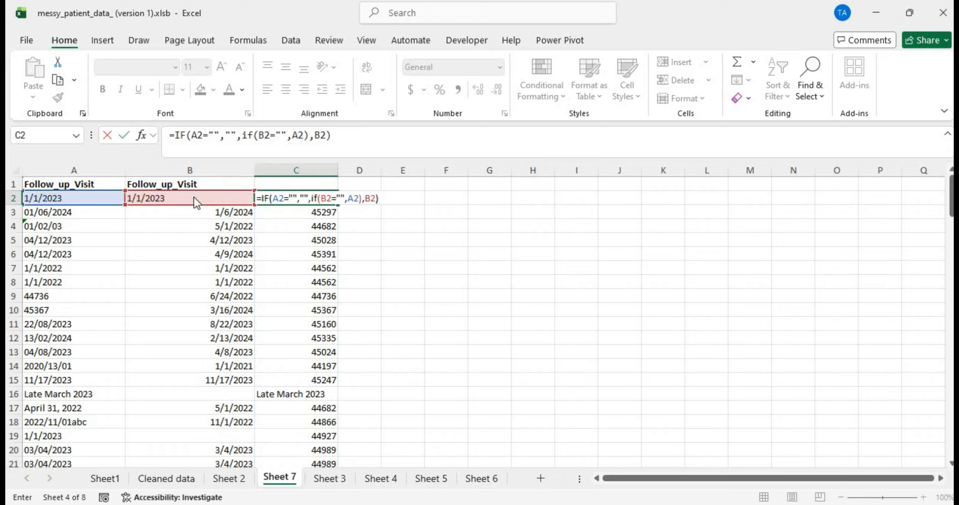
pyautogui.press('Return')
pyautogui.press('Return')
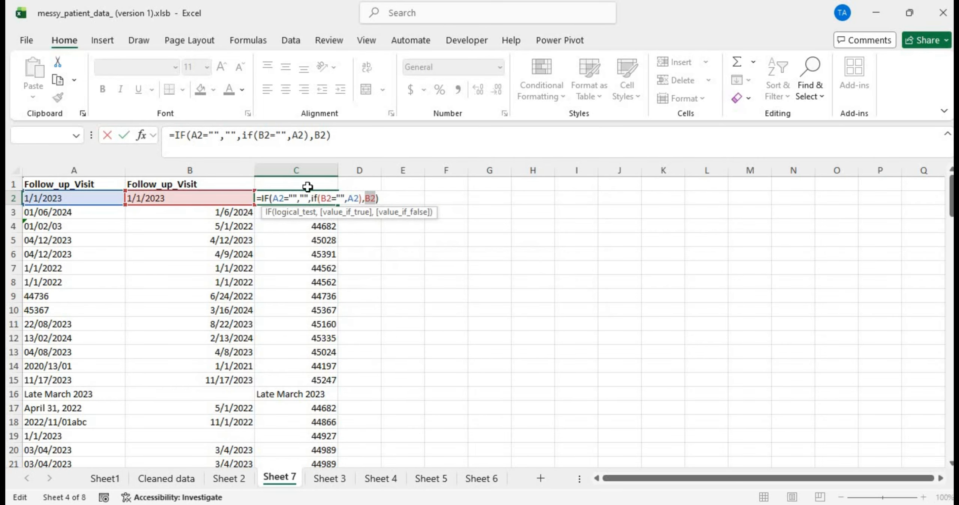
# Step: Drop the extra B2 argument, then delete all arguments leaving just =IF in C2
pyautogui.click(391, 196)
pyautogui.press('BackSpace')
pyautogui.press('BackSpace')
pyautogui.press('BackSpace')
pyautogui.press('BackSpace')
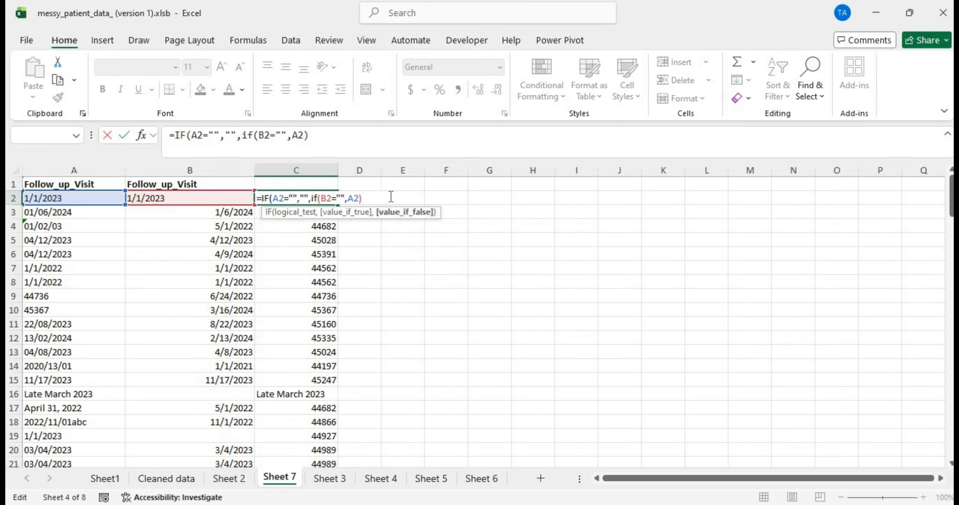
pyautogui.write(')')
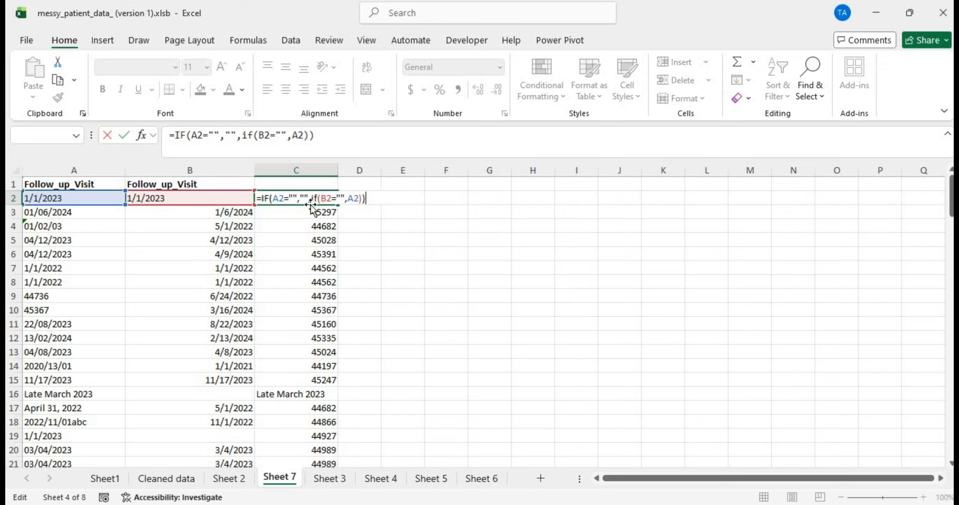
pyautogui.click(273, 197)
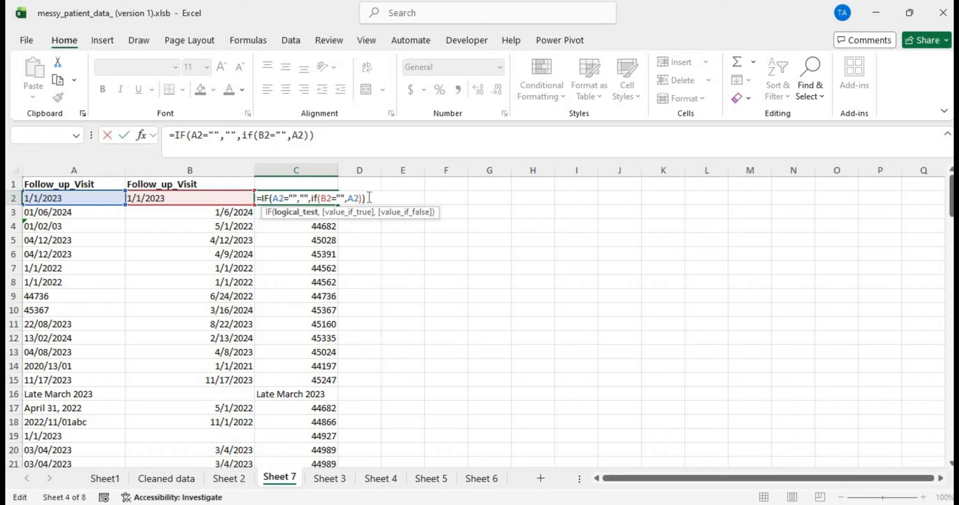
pyautogui.moveTo(369, 197); pyautogui.dragTo(269, 195)
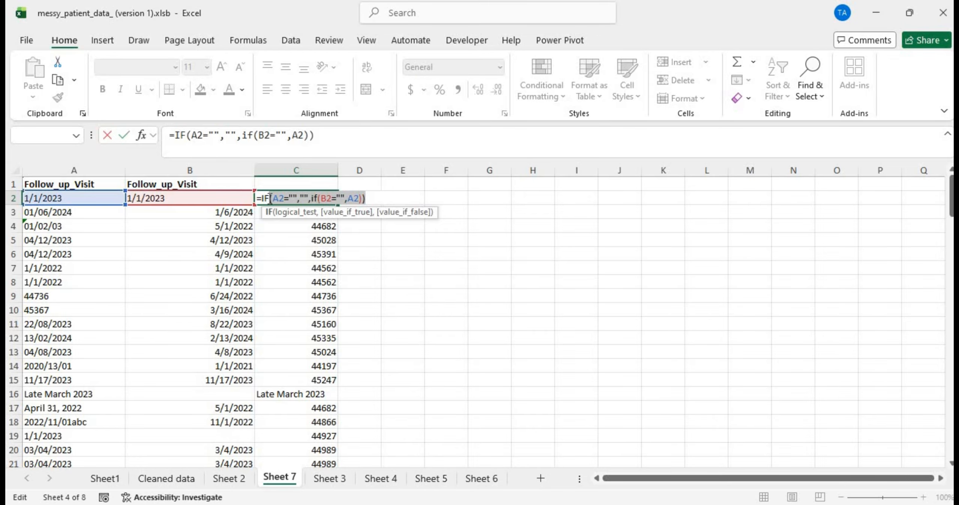
pyautogui.press('BackSpace')
# Step: Begin C2's formula as =IFS(A2="","", returning blank when A2 is empty
pyautogui.press('capslock')
pyautogui.write('S(')
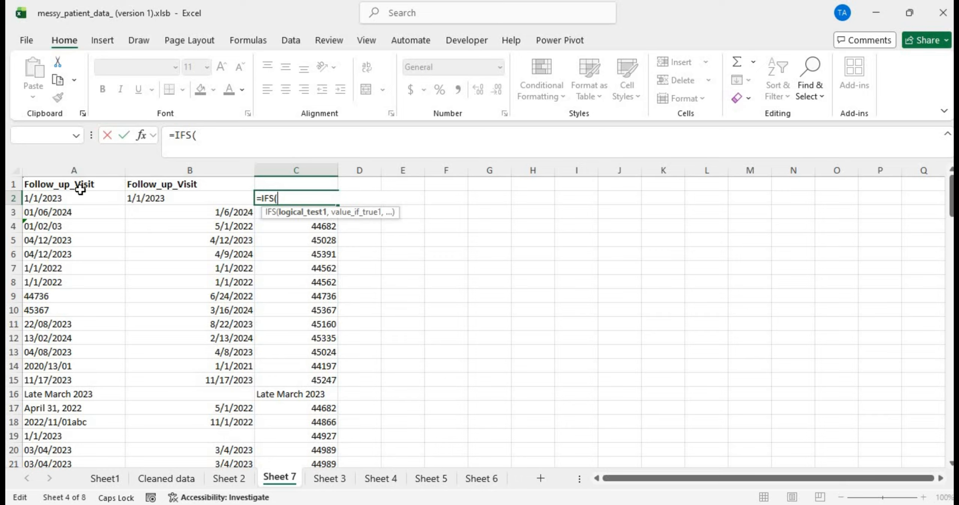
pyautogui.click(77, 200)
pyautogui.write("='")
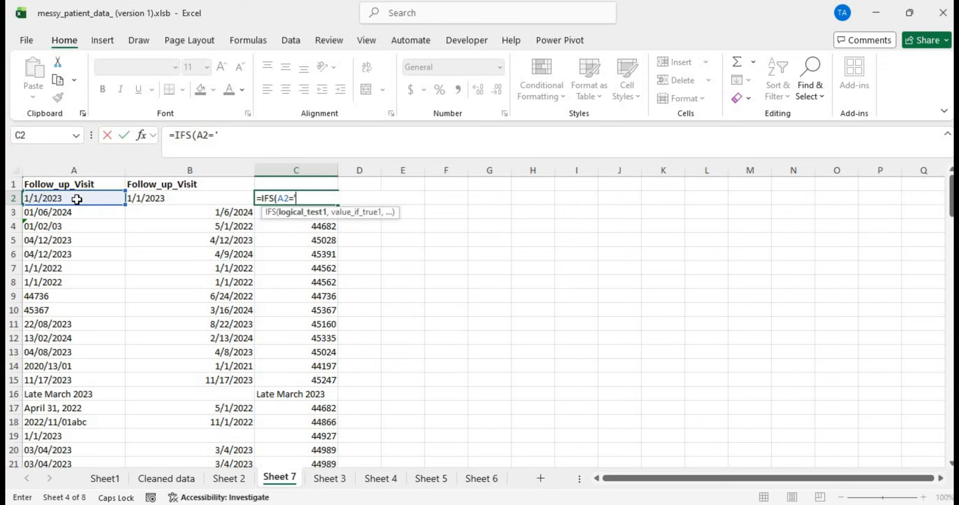
pyautogui.write('",""')
pyautogui.press('BackSpace')
pyautogui.press('BackSpace')
pyautogui.press('BackSpace')
pyautogui.press('BackSpace')
pyautogui.press('BackSpace')
pyautogui.write('"",')
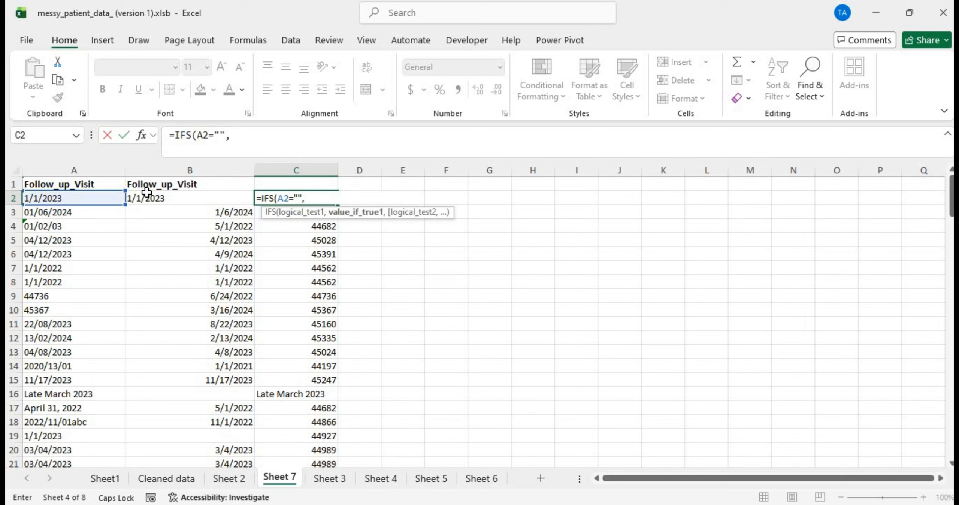
pyautogui.write('"",')
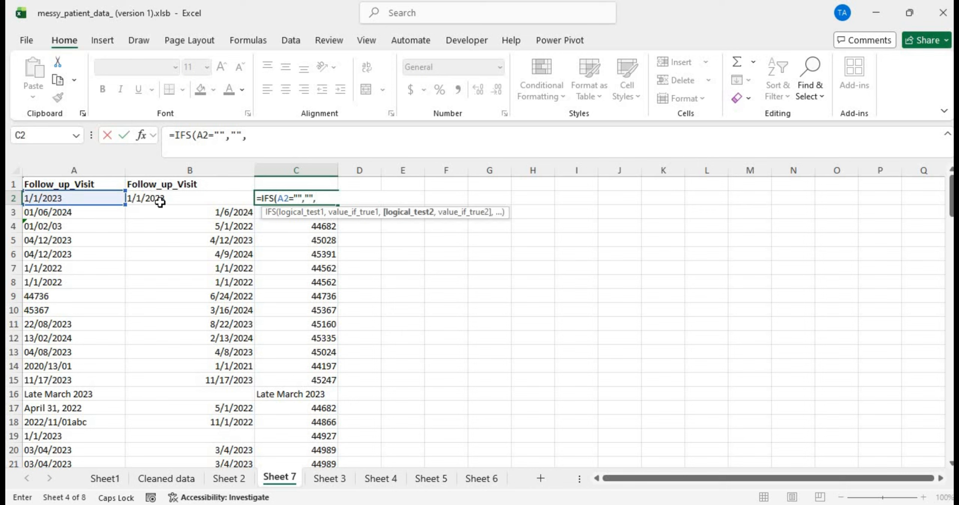
# Step: Add the condition pair B2="",A2 so a blank B2 returns A2's date
pyautogui.click(160, 202)
pyautogui.write('=')
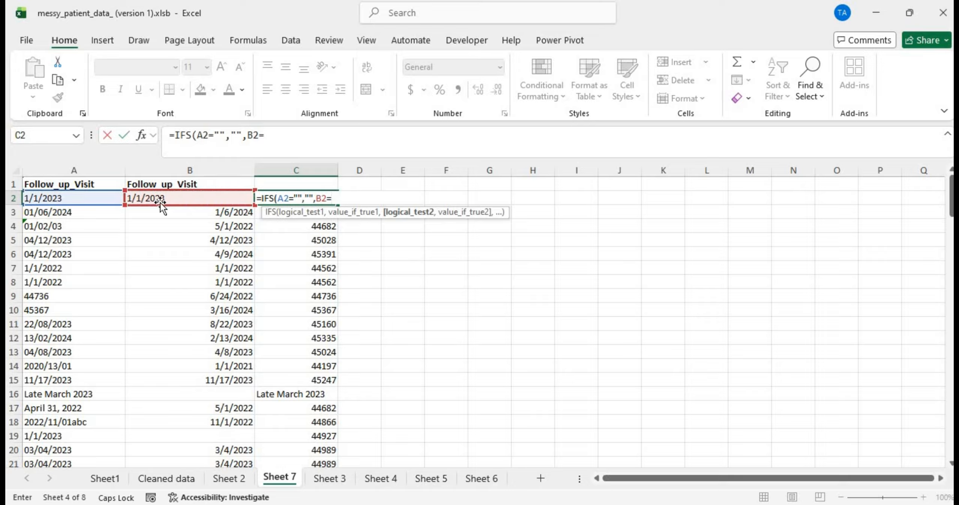
pyautogui.write('""')
pyautogui.write(',')
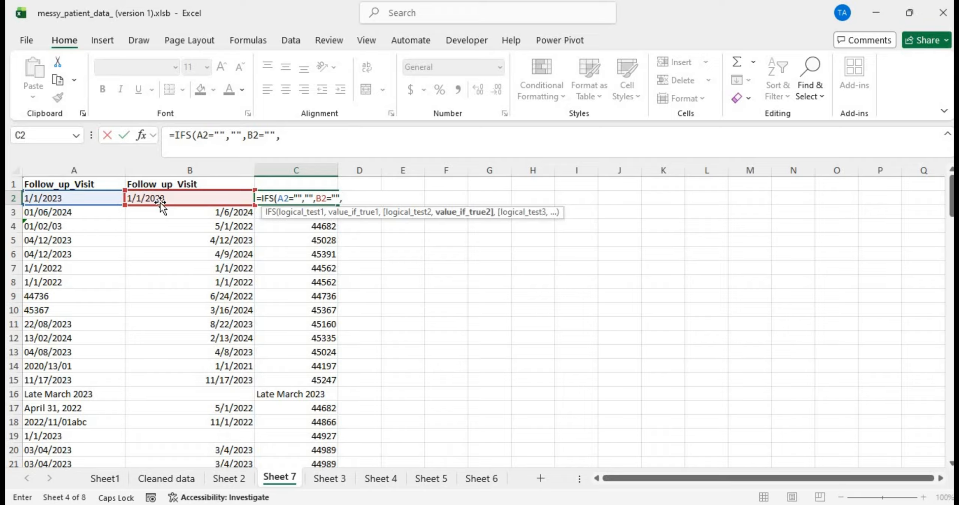
pyautogui.click(81, 198)
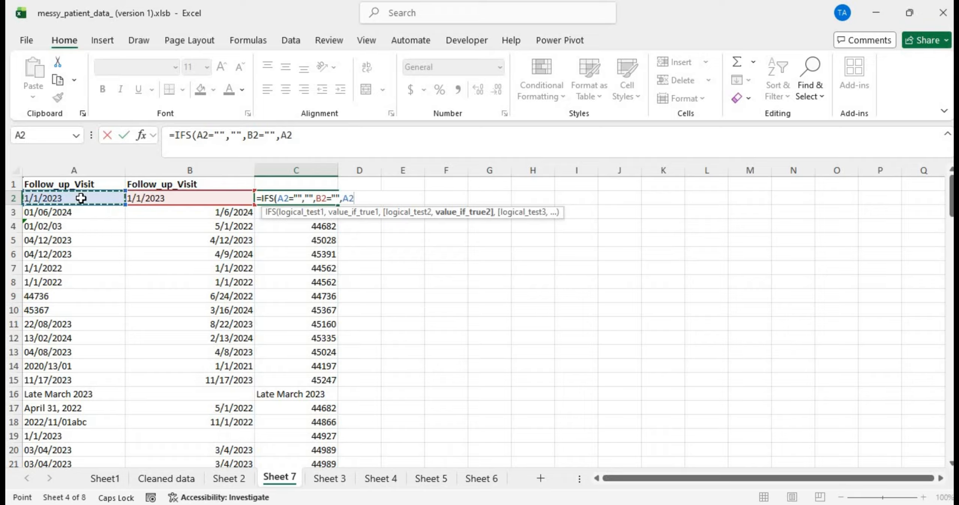
pyautogui.write(',')
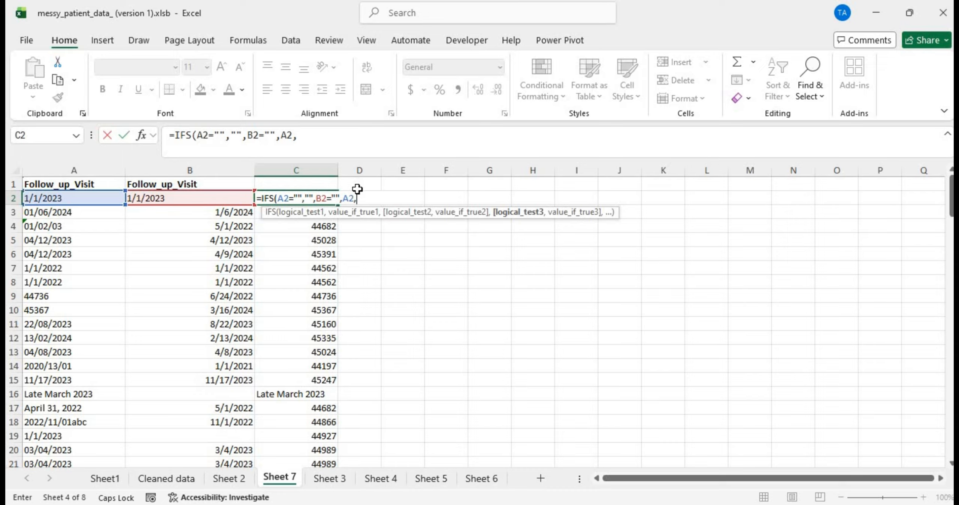
pyautogui.moveTo(269, 199); pyautogui.dragTo(245, 197)
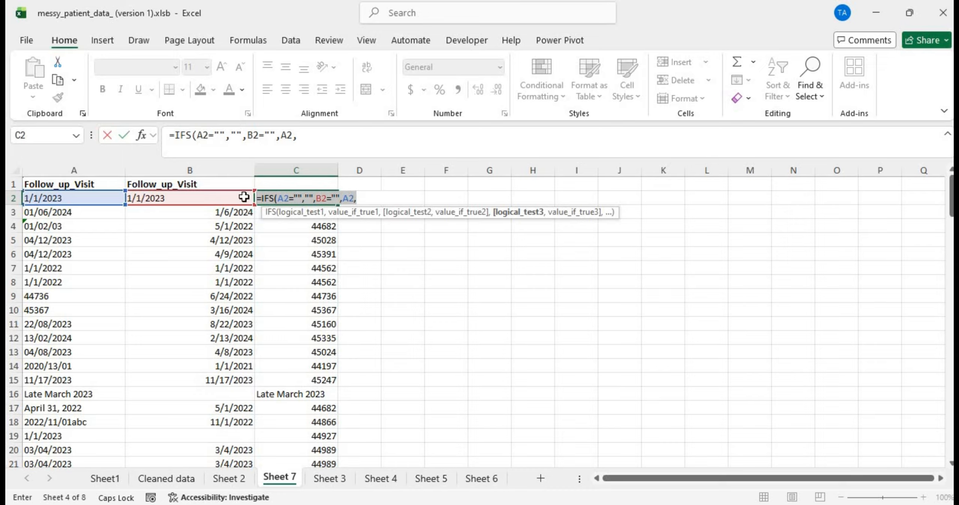
pyautogui.click(357, 199)
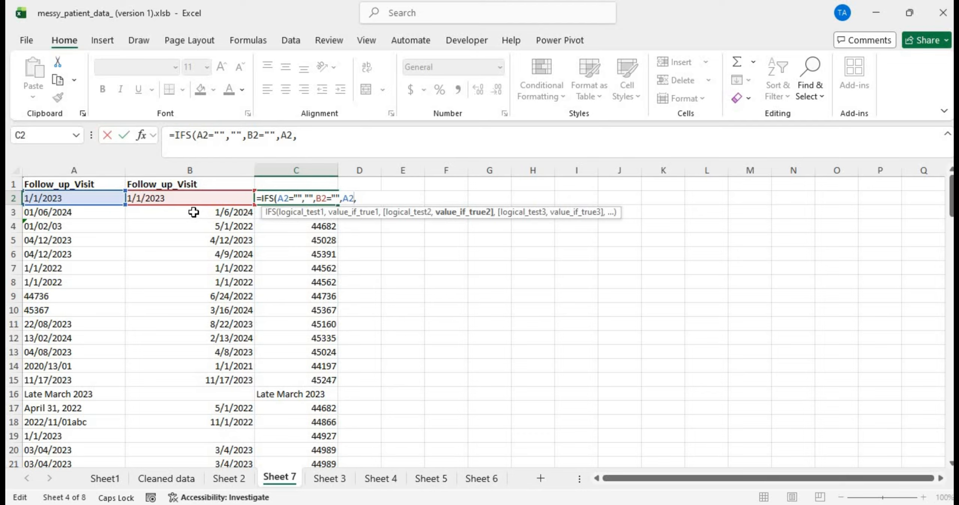
# Step: Add the third condition B2<>"" returning B2 to C2's IFS formula
pyautogui.press('Home')
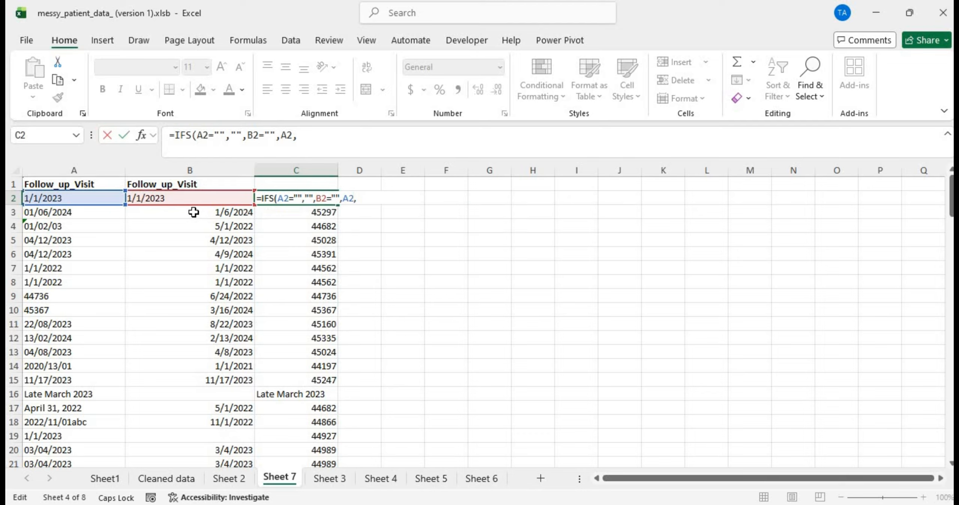
pyautogui.click(366, 197)
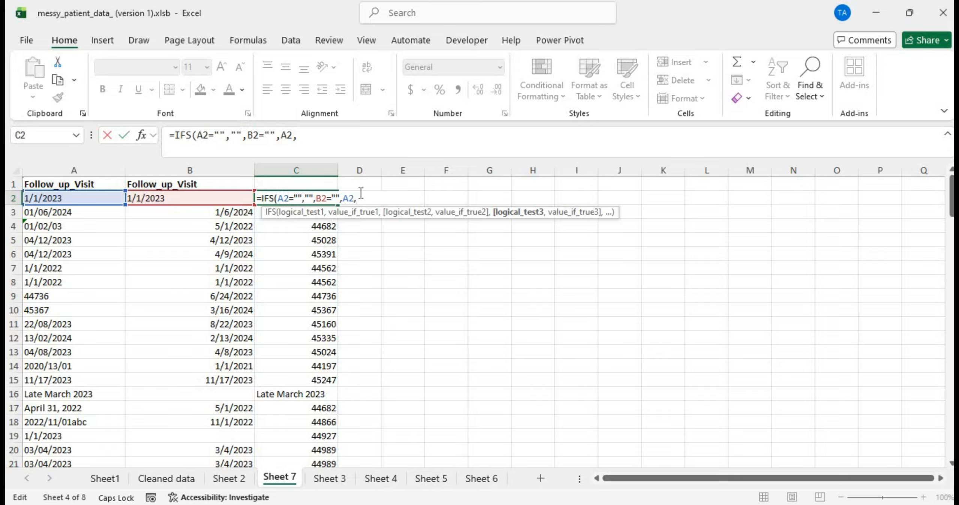
pyautogui.click(191, 199)
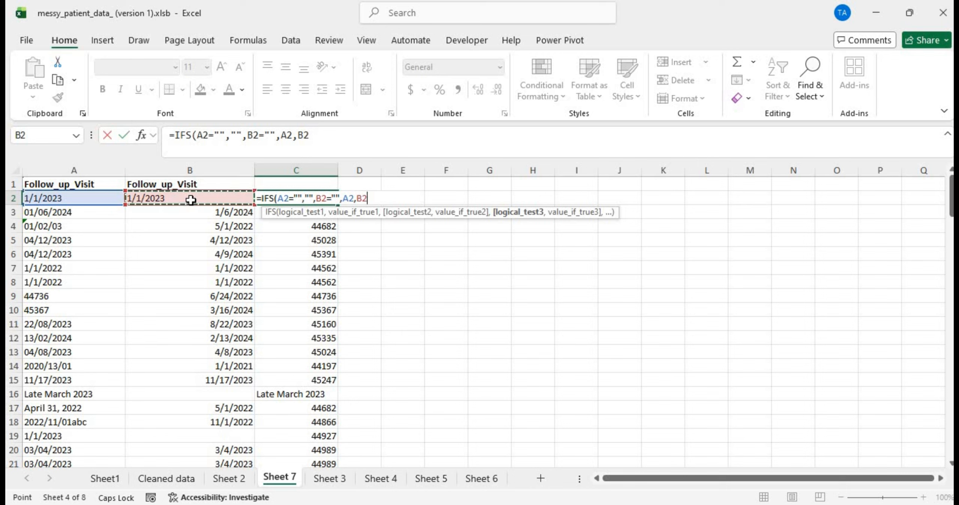
pyautogui.write('=')
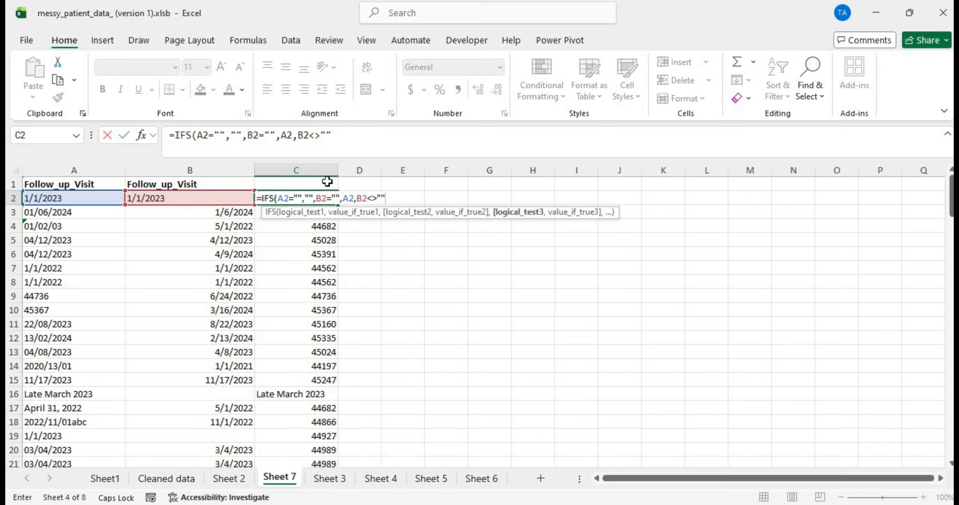
pyautogui.write(',')
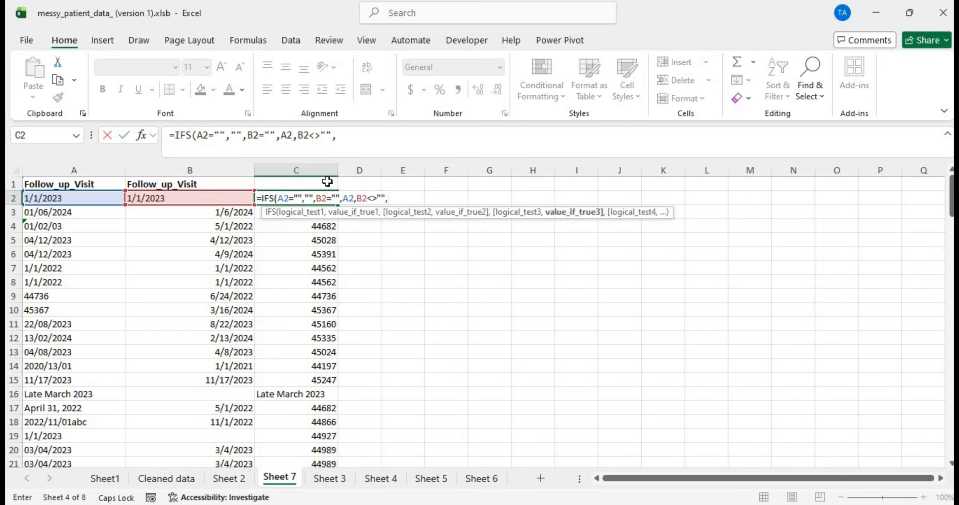
pyautogui.click(225, 197)
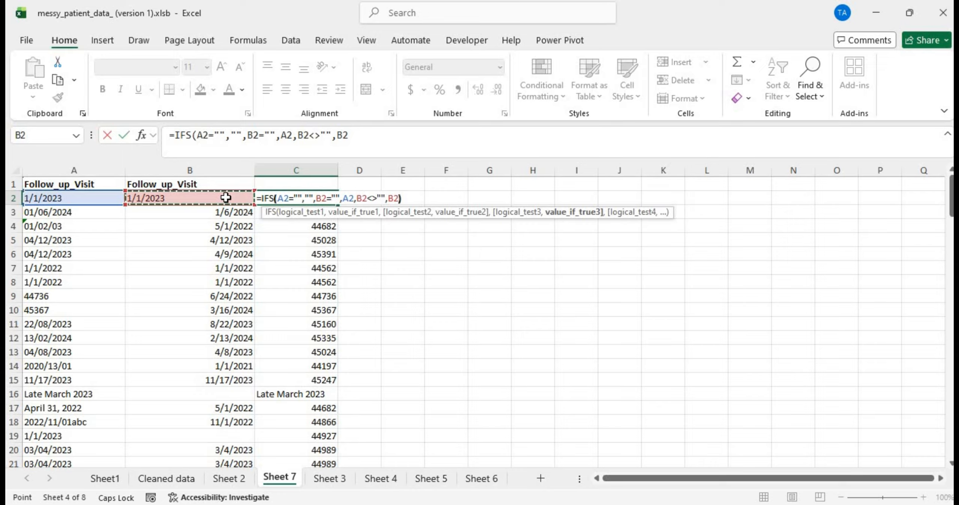
# Step: Close and commit C2's IFS formula, then fill it down column C to row 132
pyautogui.write(')')
pyautogui.press('Return')
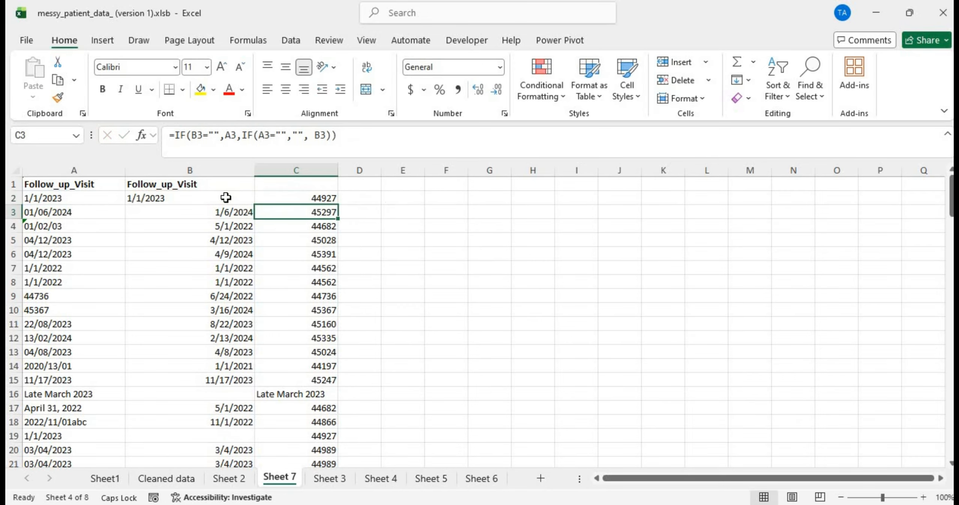
pyautogui.click(299, 196)
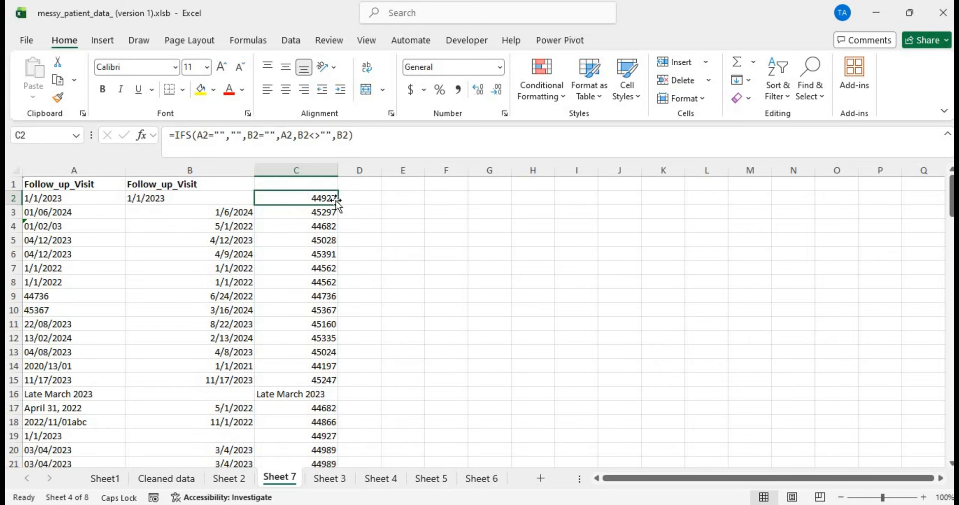
pyautogui.doubleClick(336, 204)
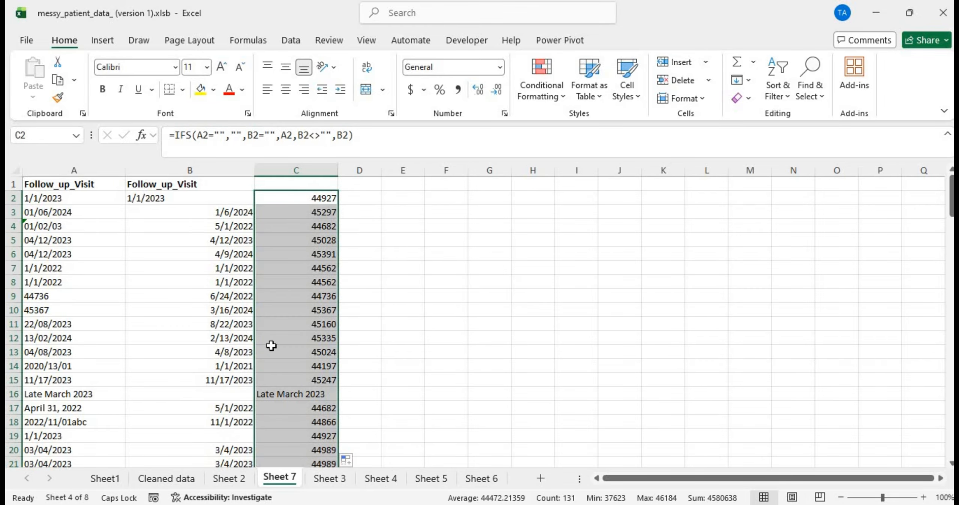
# Step: Spot-check column C results in row 77, C2 and C16, then go to Cleaned data
pyautogui.scroll(-9, 275, 334)
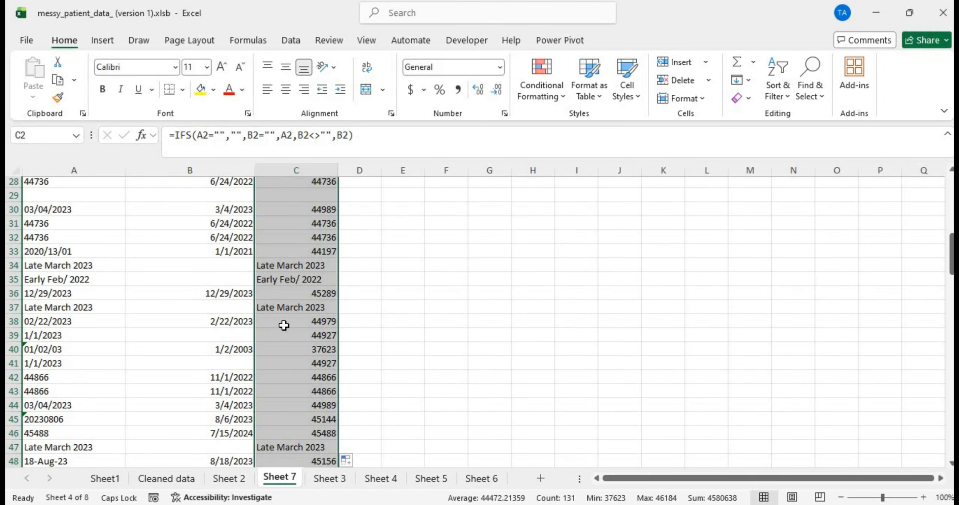
pyautogui.scroll(-13, 282, 348)
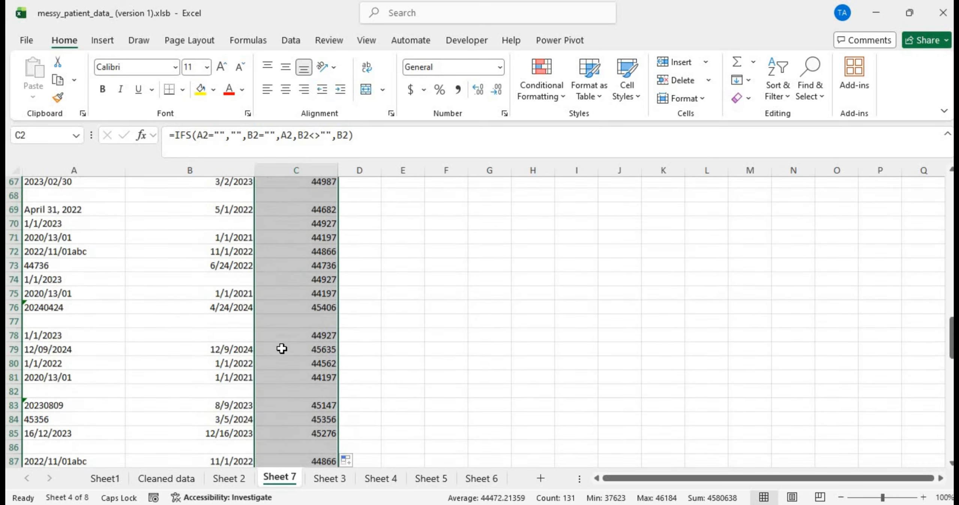
pyautogui.click(281, 322)
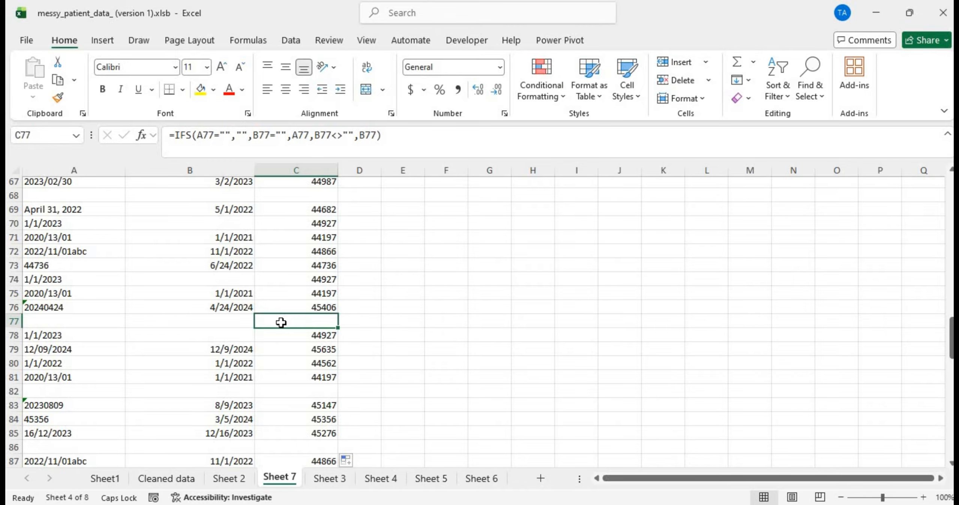
pyautogui.scroll(-17, 281, 322)
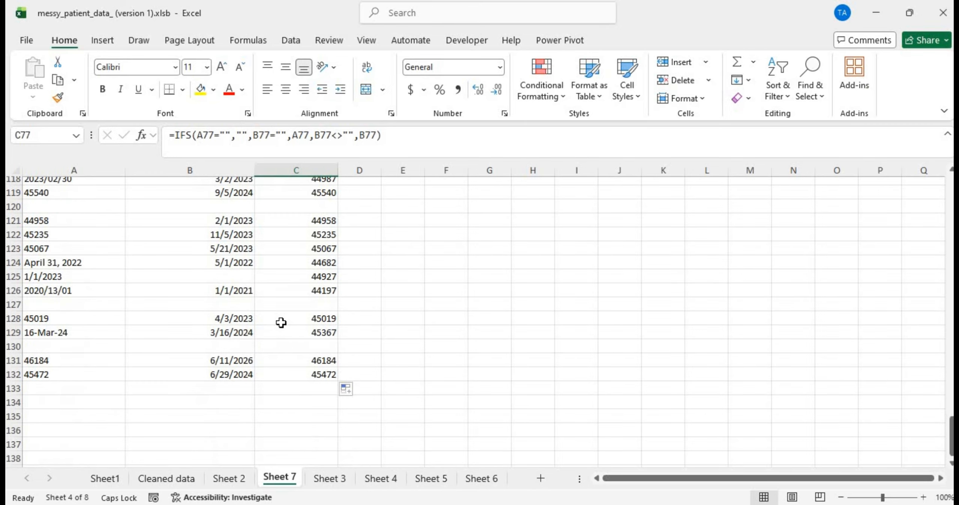
pyautogui.scroll(20, 281, 322)
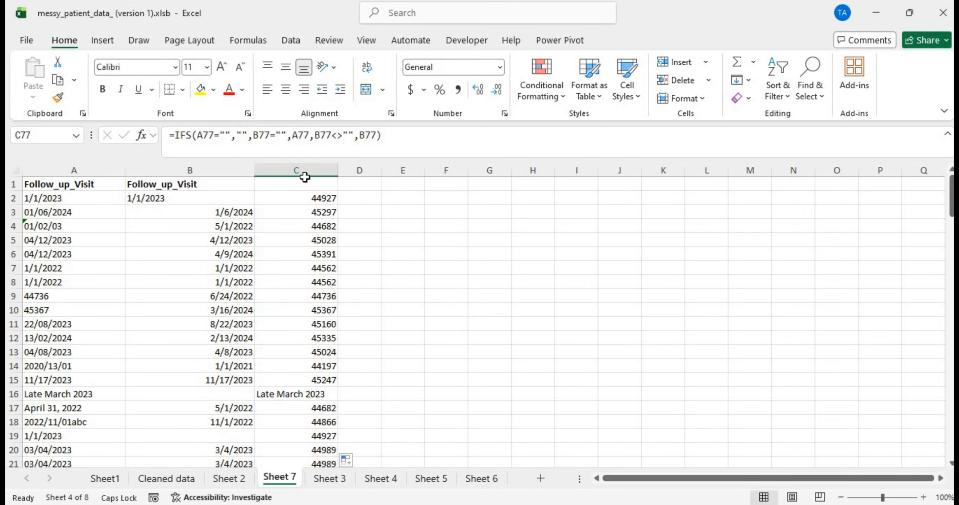
pyautogui.click(314, 201)
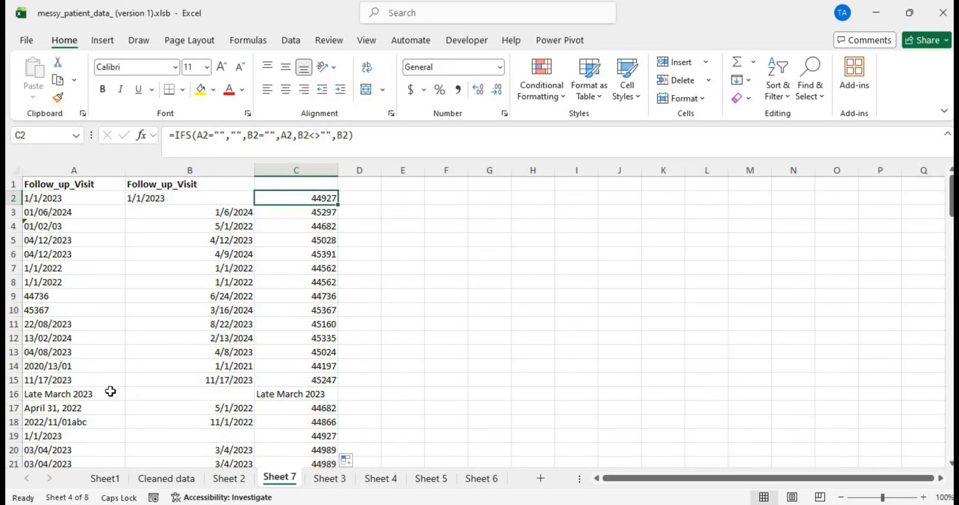
pyautogui.click(288, 393)
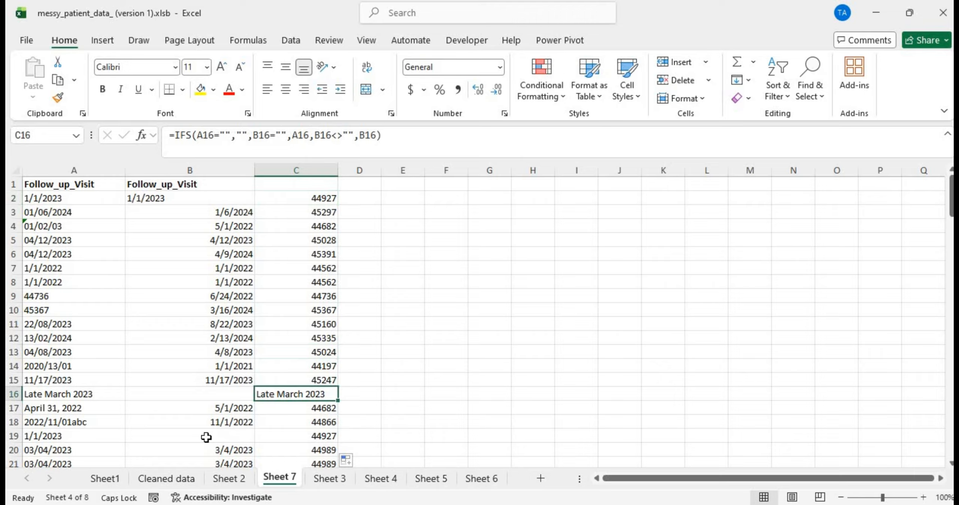
pyautogui.click(181, 470)
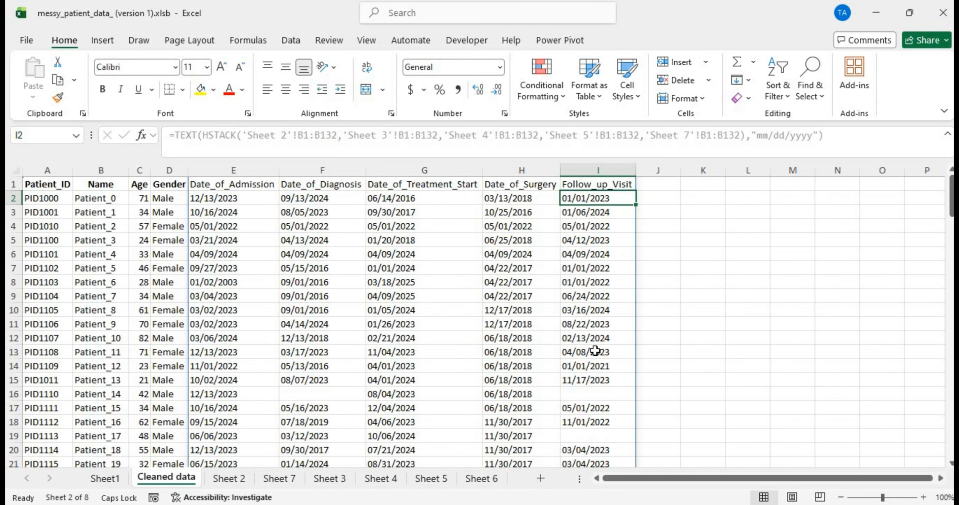
# Step: Scroll through the Cleaned data sheet to review its rows
pyautogui.scroll(-20, 595, 351)
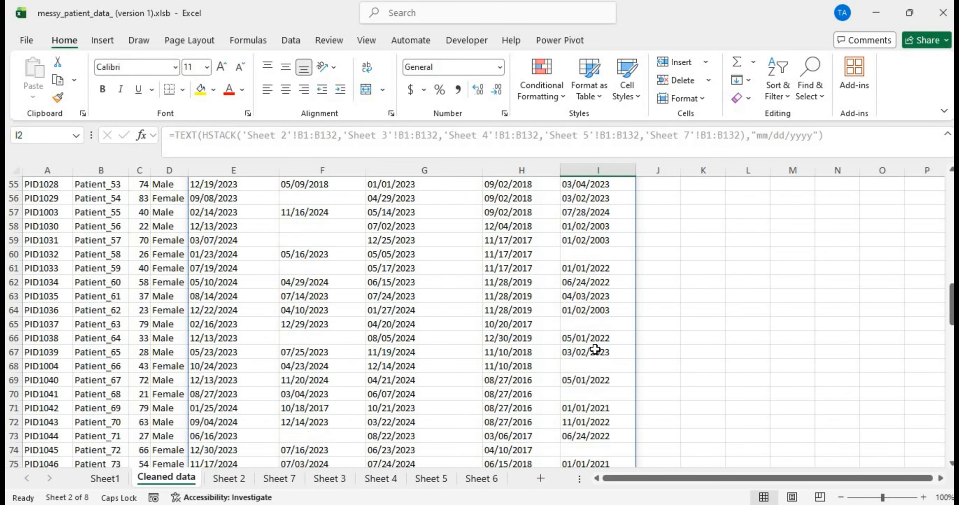
pyautogui.scroll(-16, 595, 350)
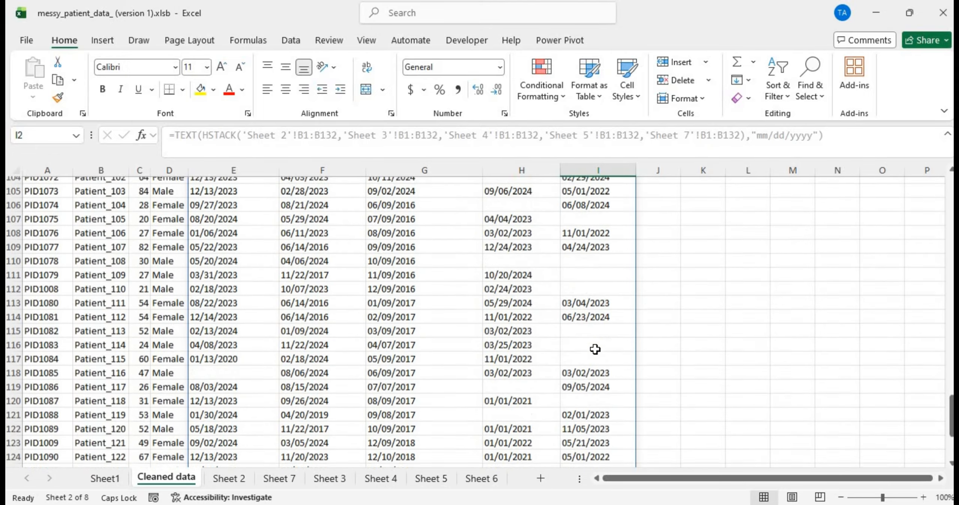
pyautogui.scroll(-5, 595, 350)
pyautogui.scroll(20, 595, 350)
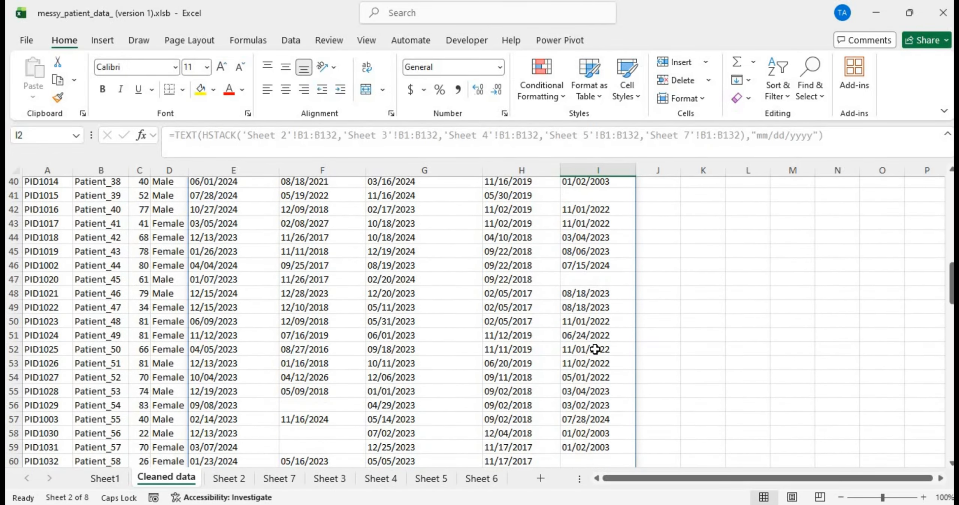
pyautogui.scroll(9, 595, 350)
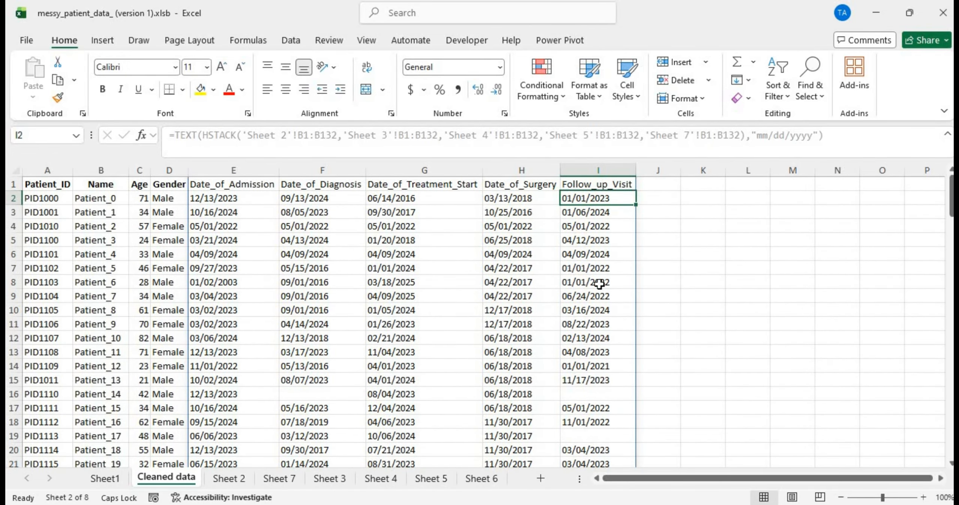
pyautogui.scroll(-14, 593, 326)
pyautogui.scroll(-18, 594, 325)
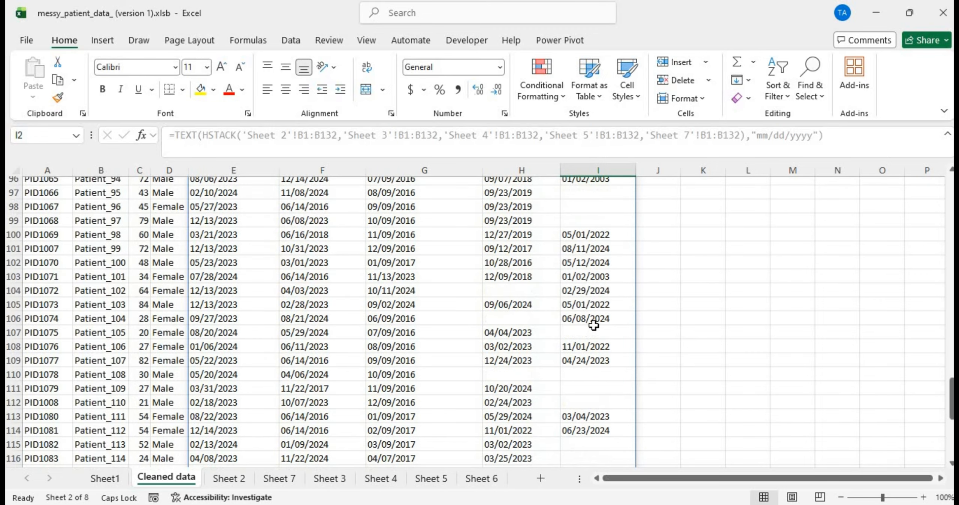
pyautogui.click(593, 325)
pyautogui.scroll(-8, 594, 325)
pyautogui.scroll(20, 593, 328)
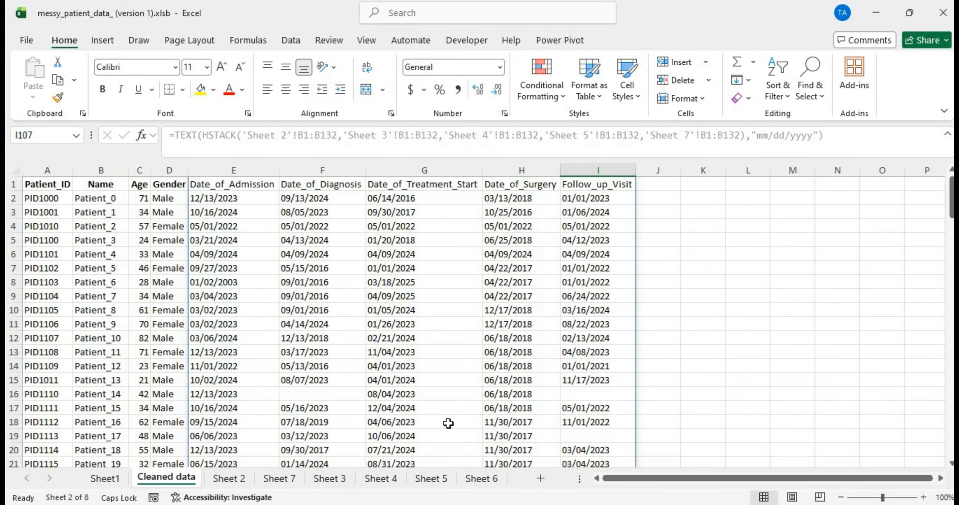
# Step: Compare Sheet 6 with Sheet 7, checking B2–B4 dates against C2's IFS formula
pyautogui.click(478, 478)
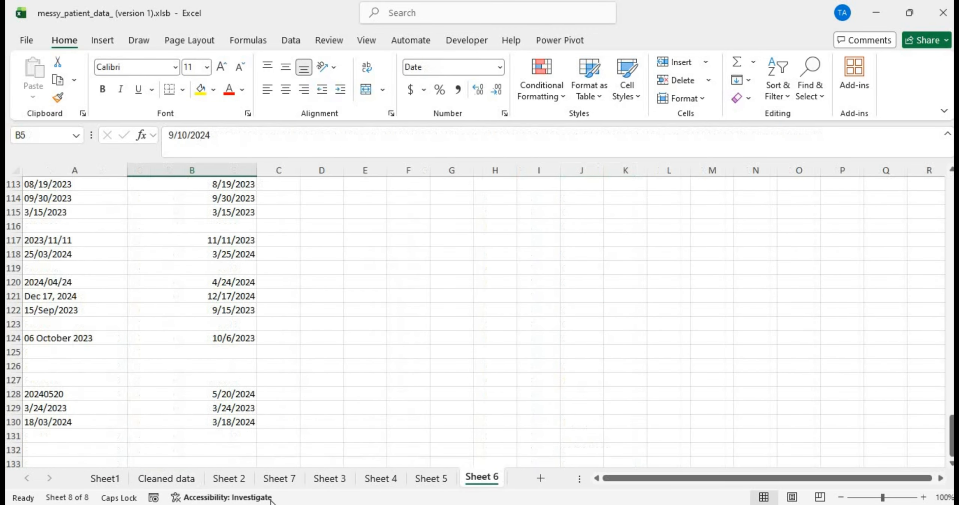
pyautogui.click(274, 473)
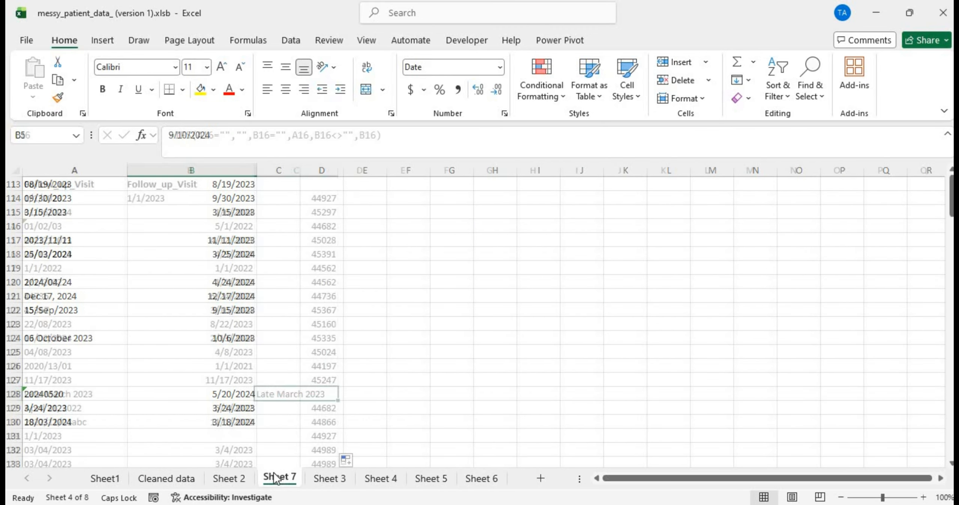
pyautogui.click(171, 229)
pyautogui.click(187, 208)
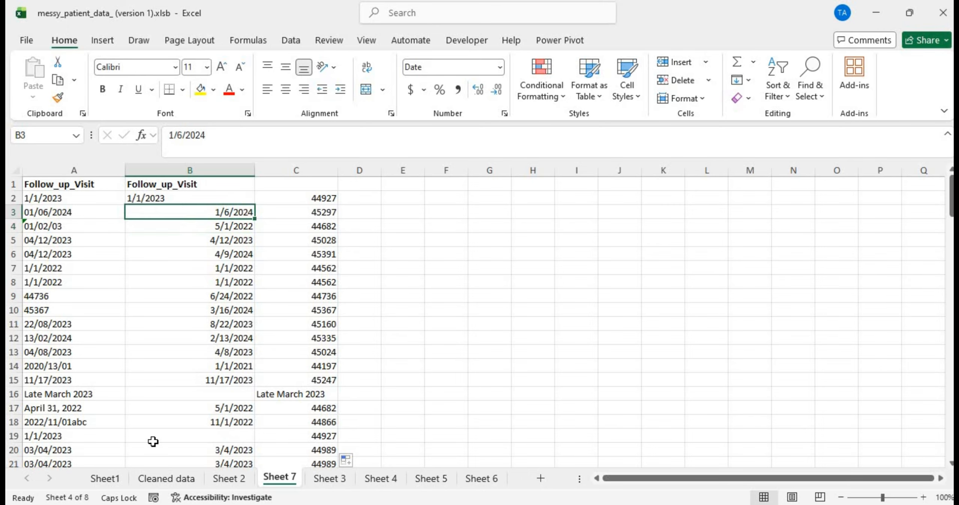
pyautogui.click(167, 479)
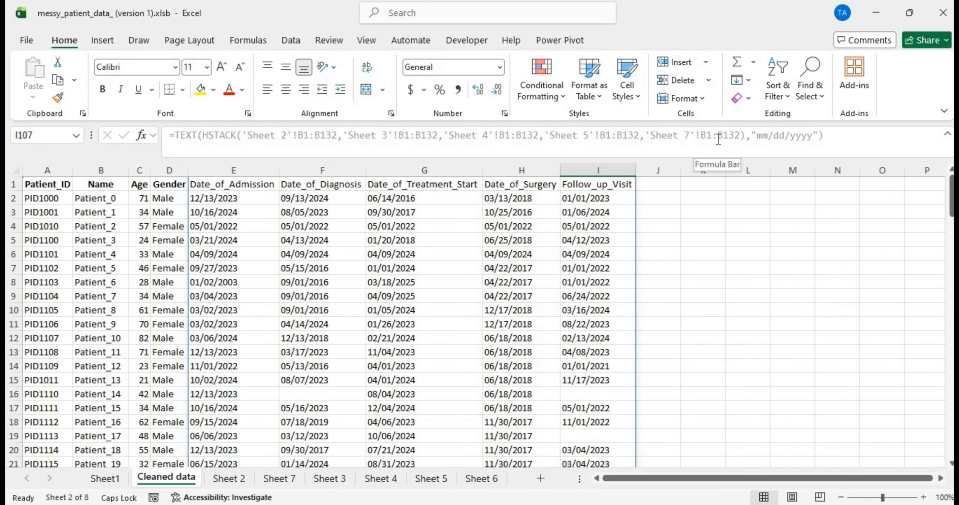
pyautogui.click(468, 483)
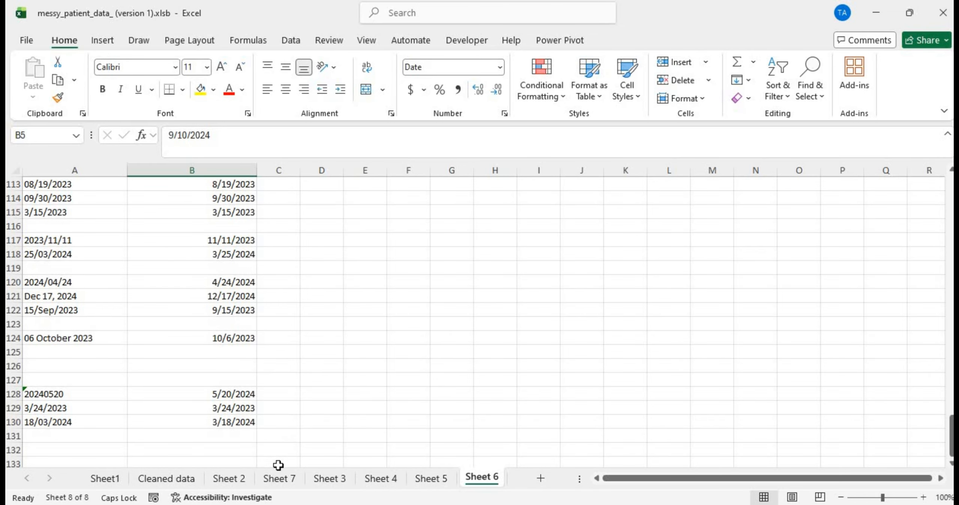
pyautogui.click(278, 481)
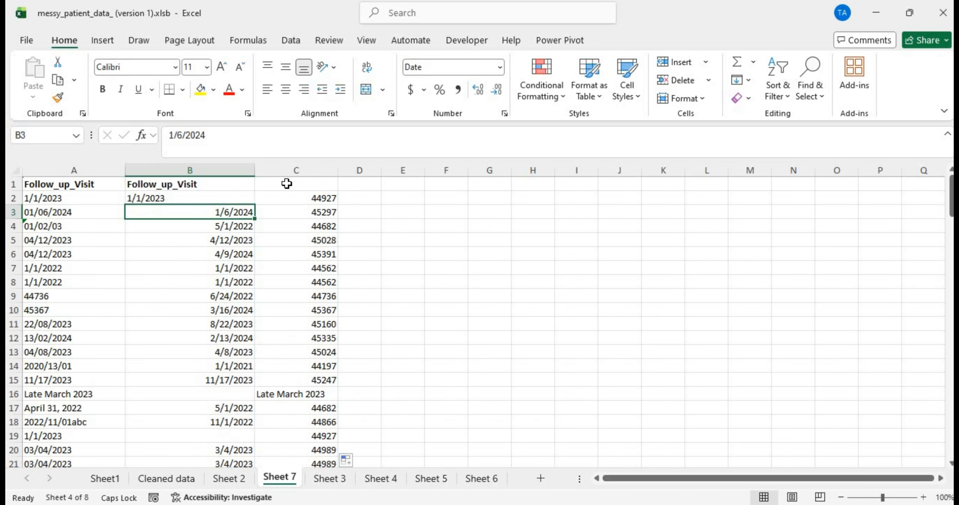
pyautogui.click(280, 201)
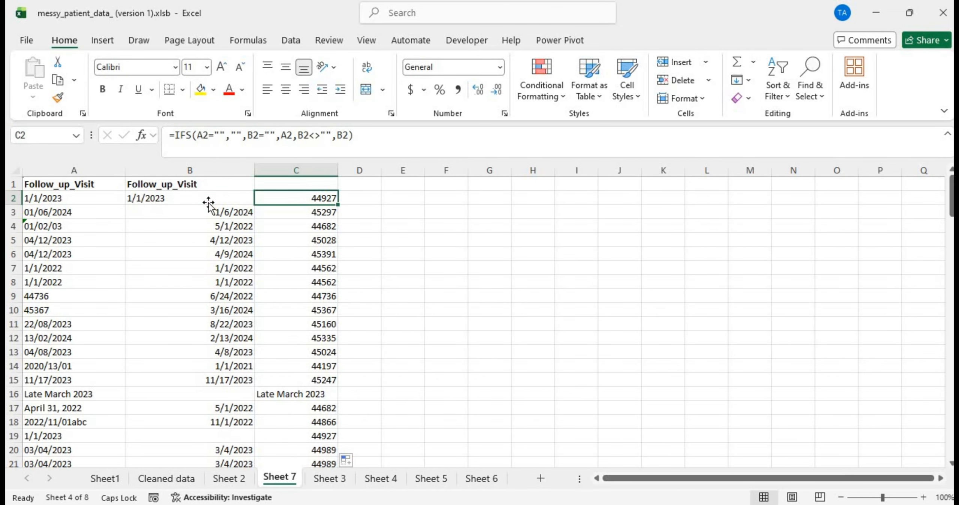
pyautogui.click(209, 201)
pyautogui.click(285, 201)
# Step: Copy C2:C132 and paste it as values over column B starting at B2
pyautogui.hotkey('ctrl', 'shift', 'Down')
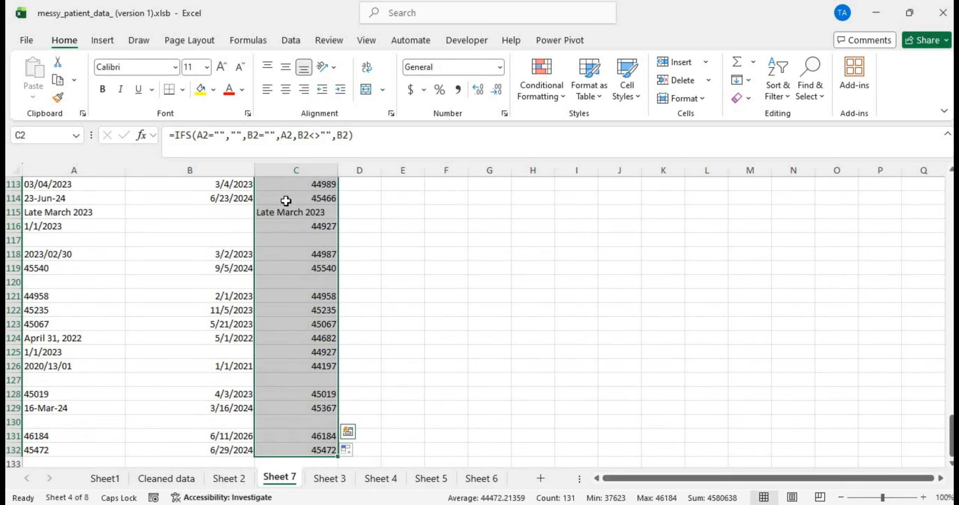
pyautogui.hotkey('ctrl', 'c')
pyautogui.scroll(20, 285, 200)
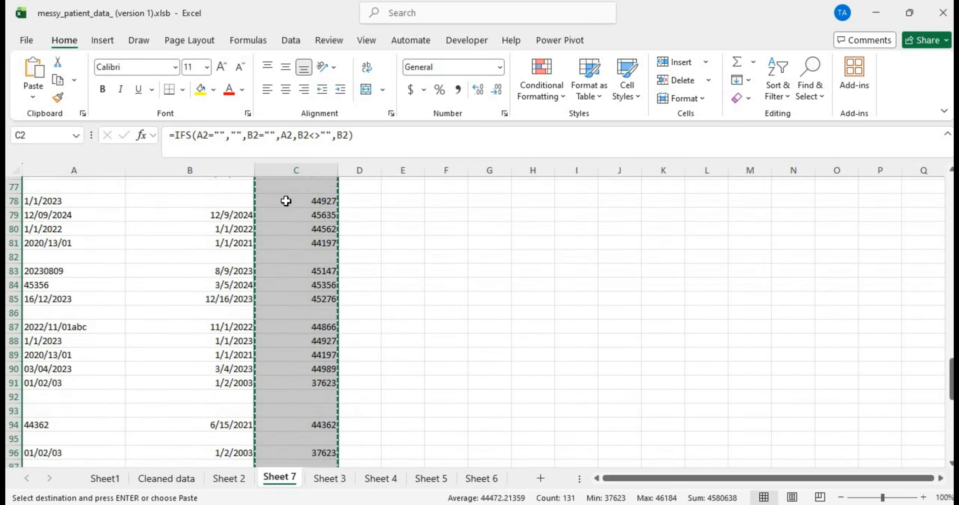
pyautogui.click(231, 201)
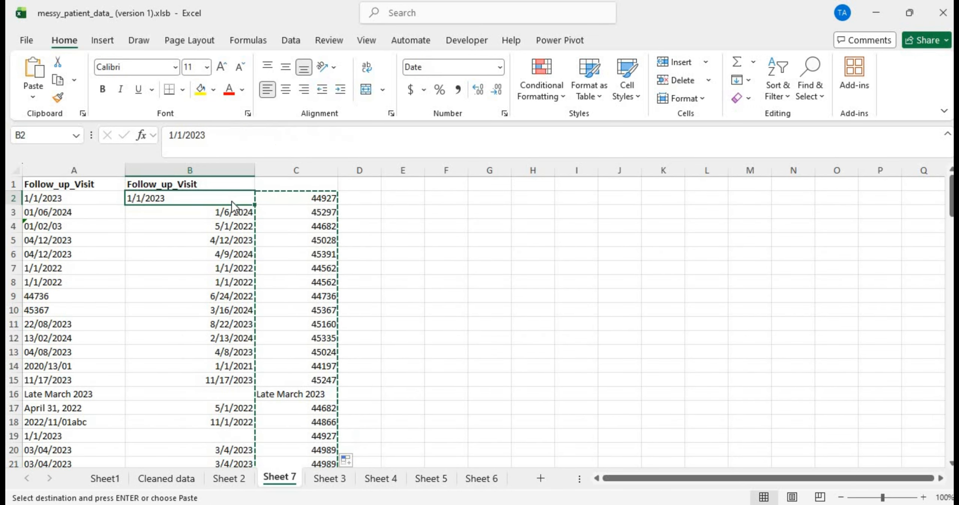
pyautogui.rightClick(232, 201)
pyautogui.click(287, 161)
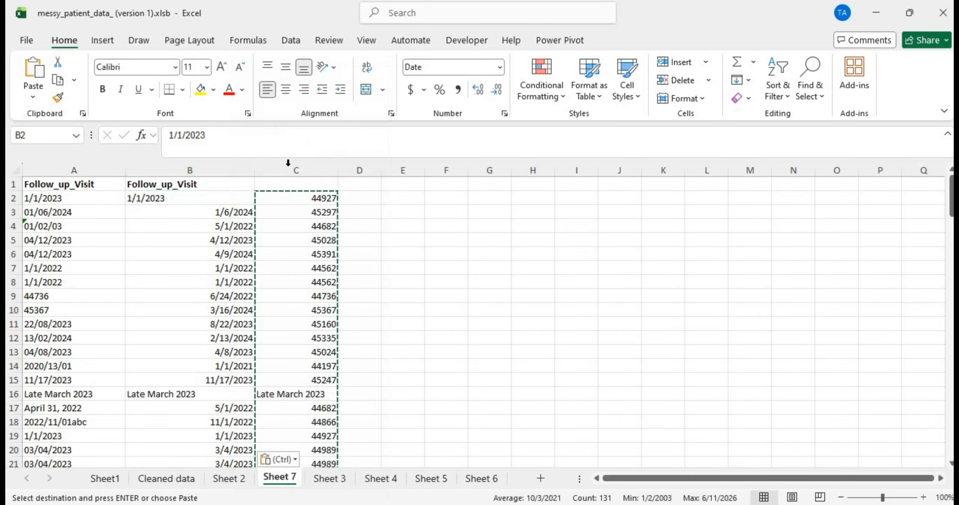
pyautogui.click(226, 207)
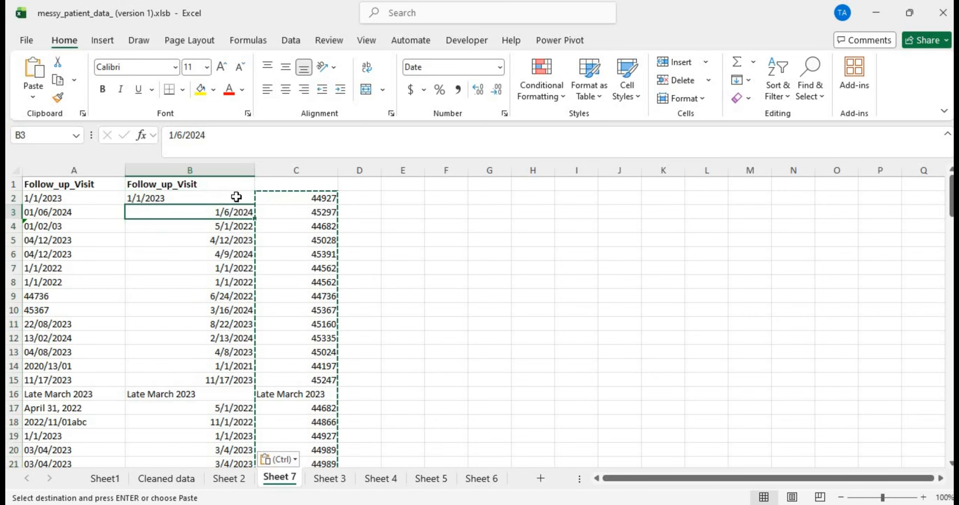
pyautogui.click(229, 197)
pyautogui.rightClick(229, 197)
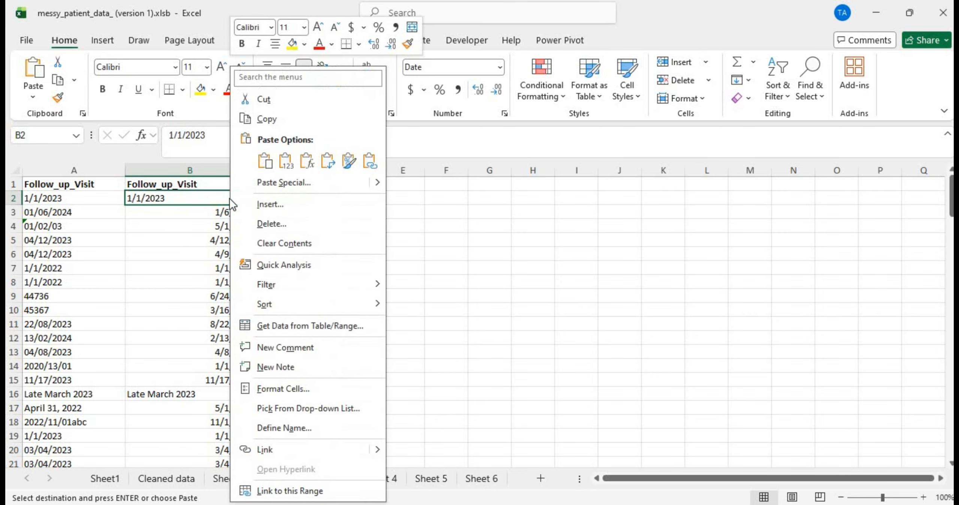
pyautogui.click(282, 163)
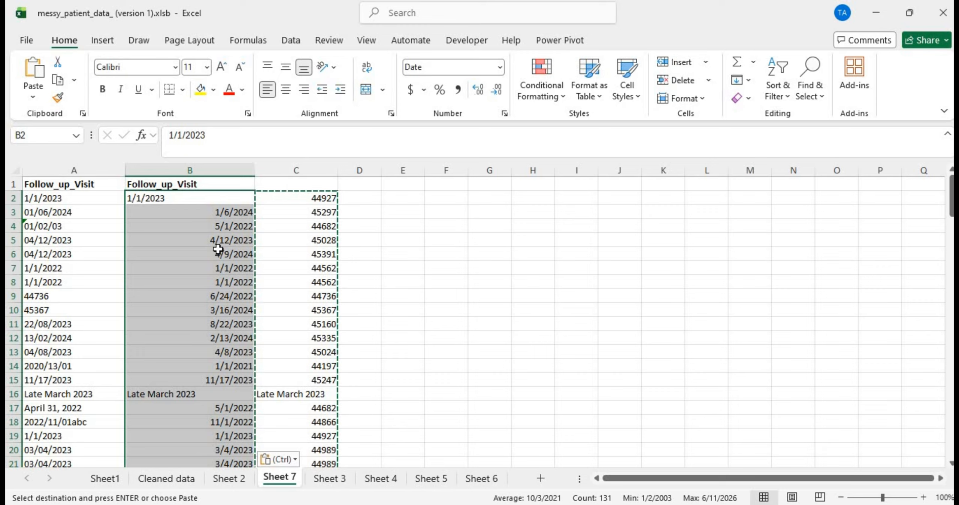
pyautogui.click(190, 170)
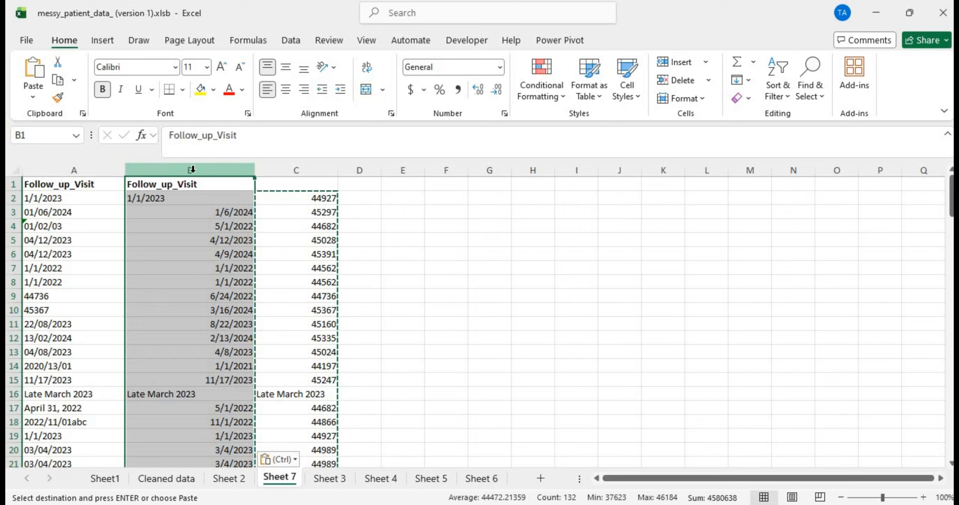
pyautogui.click(166, 238)
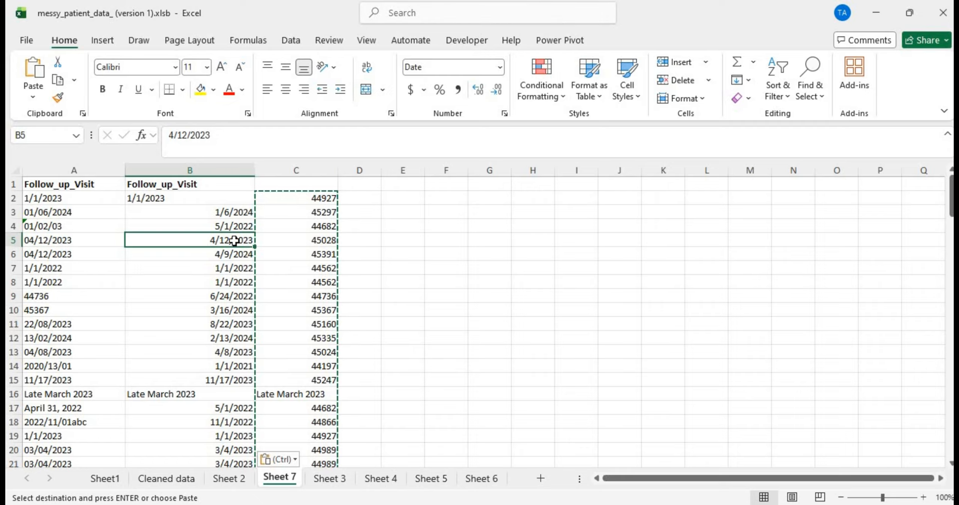
# Step: Clear helper column C and return to the Cleaned data sheet
pyautogui.click(292, 172)
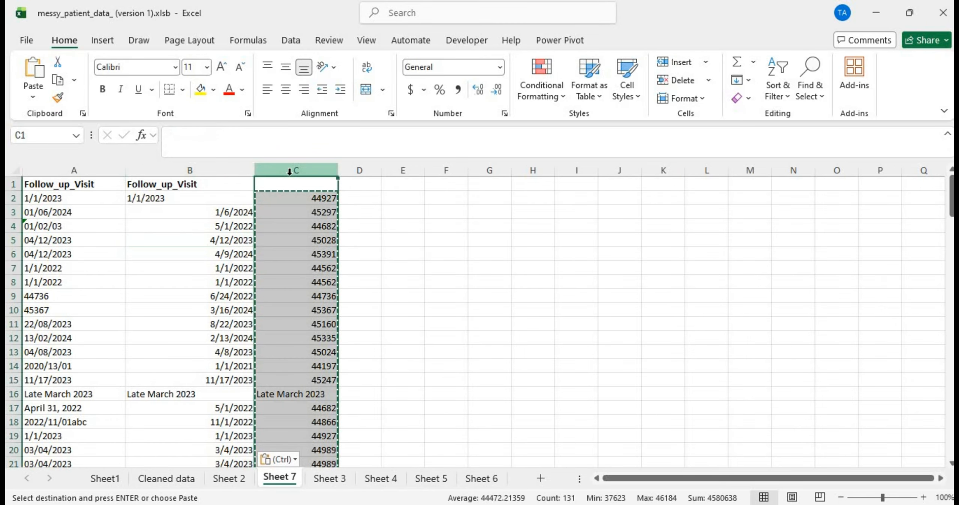
pyautogui.rightClick(289, 171)
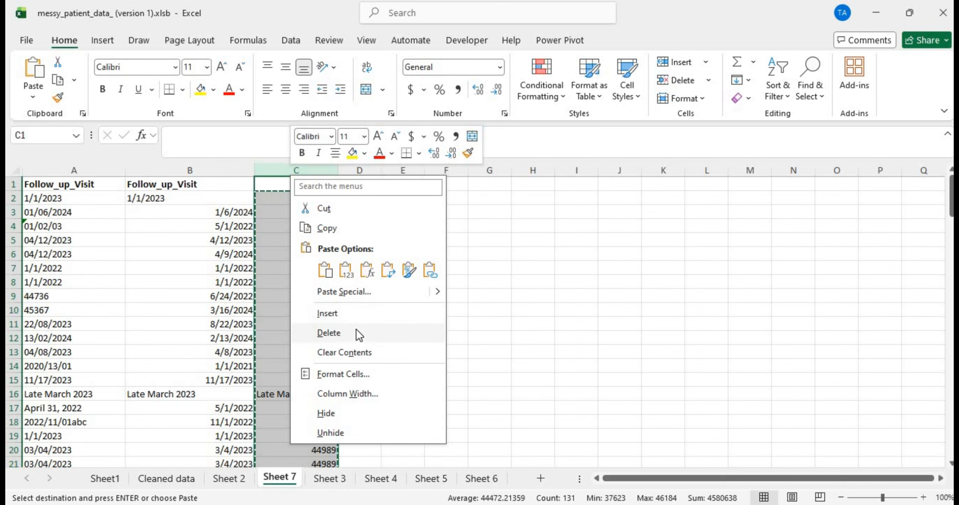
pyautogui.press('Escape')
pyautogui.press('Escape')
pyautogui.hotkey('ctrl', 'z')
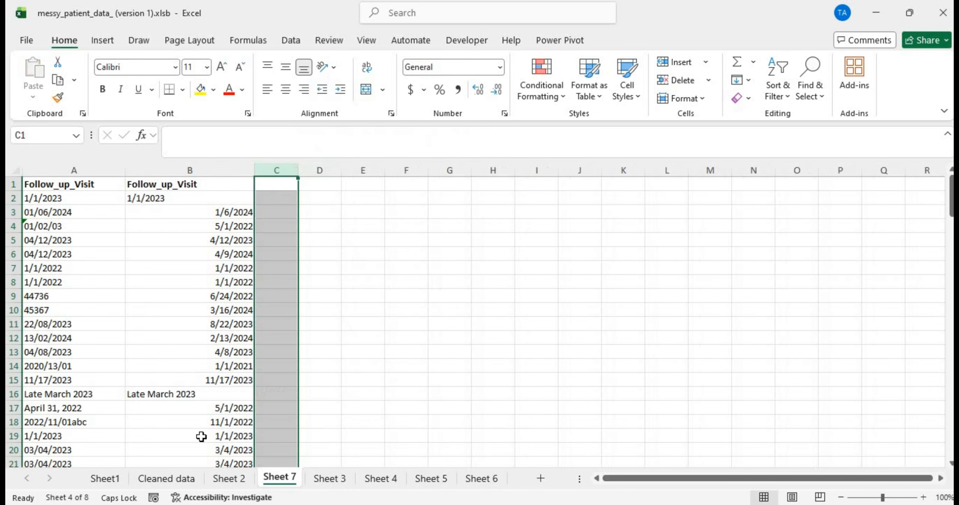
pyautogui.click(162, 479)
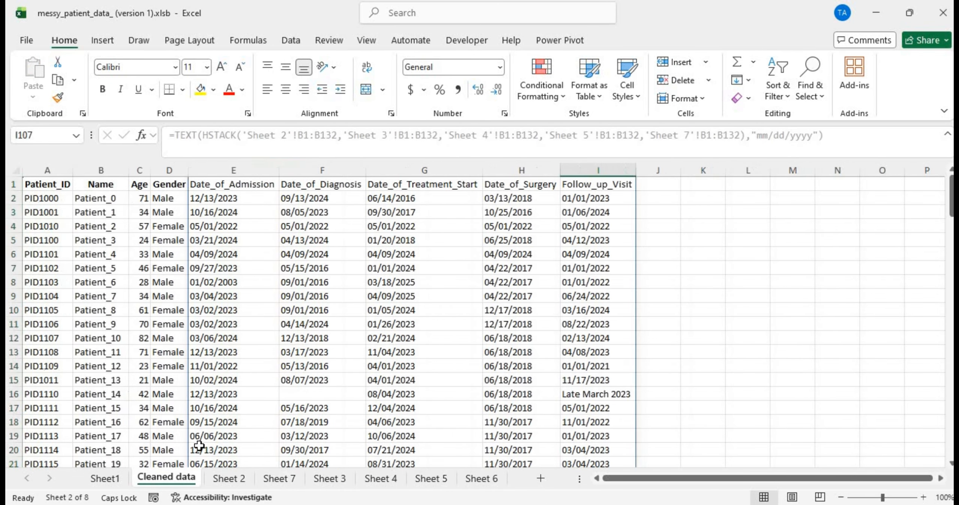
# Step: Re-commit I16's 'Late March 2023' and scroll the Follow_up_Visit column to verify the dates
pyautogui.click(601, 391)
pyautogui.press('BackSpace')
pyautogui.press('Return')
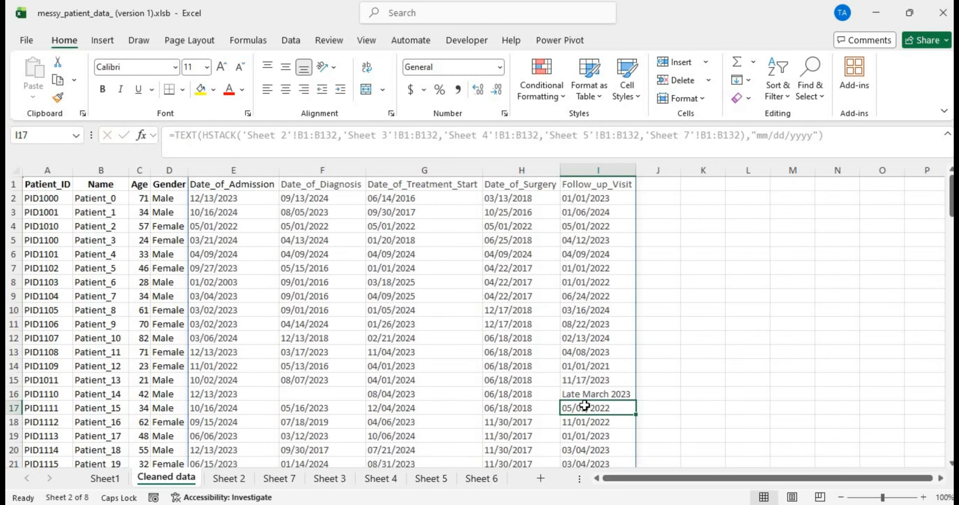
pyautogui.scroll(-20, 584, 404)
pyautogui.scroll(-15, 589, 393)
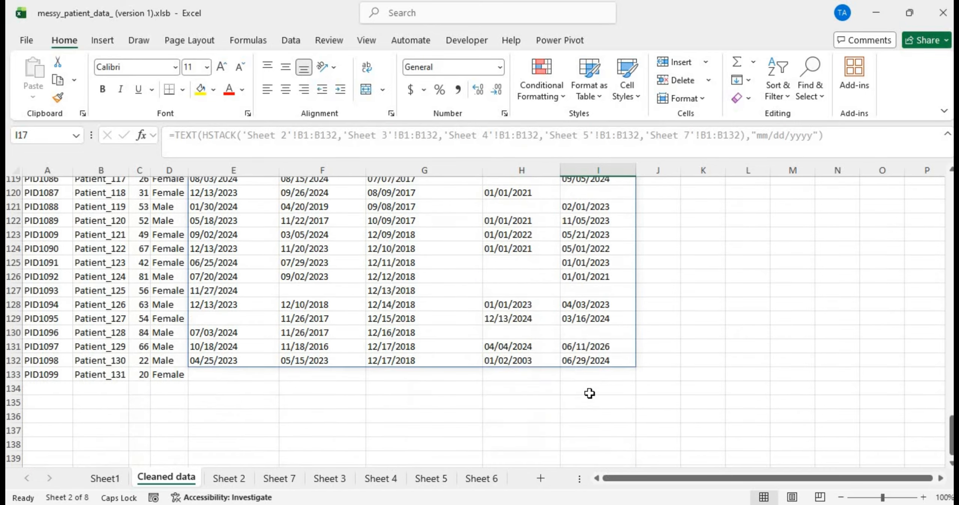
pyautogui.scroll(20, 589, 392)
pyautogui.scroll(20, 589, 393)
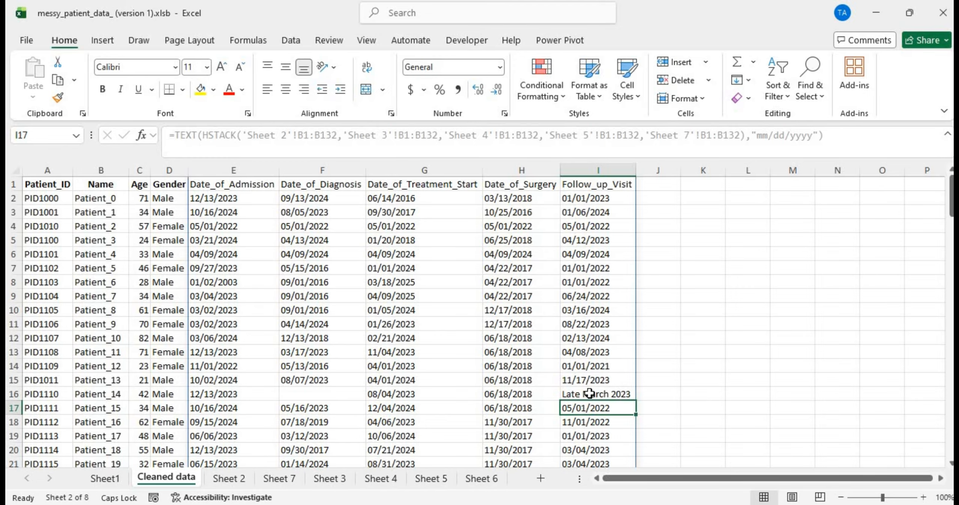
pyautogui.click(608, 394)
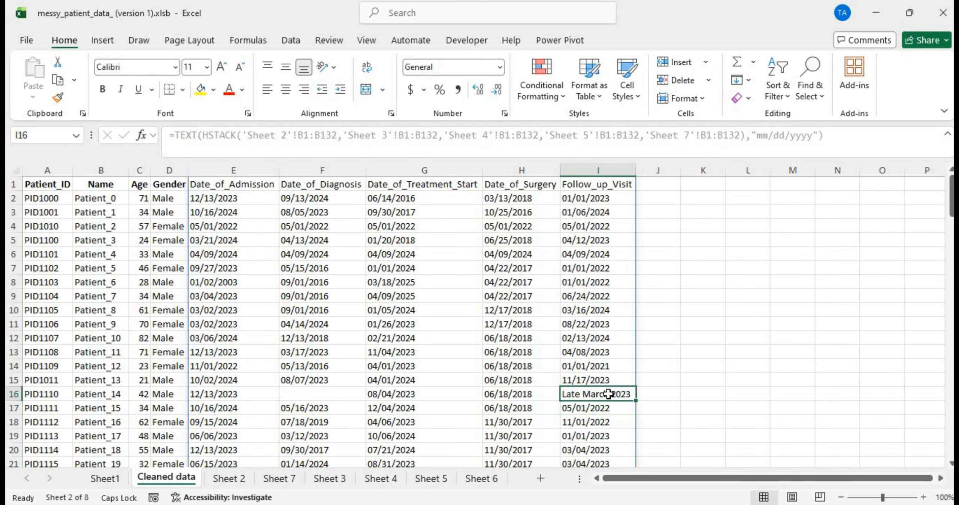
pyautogui.scroll(-11, 608, 393)
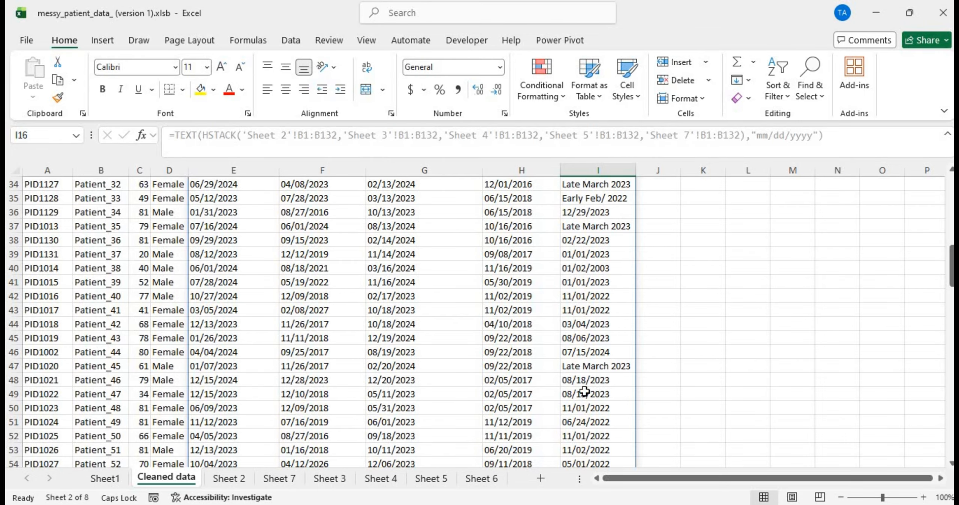
pyautogui.scroll(-20, 599, 391)
pyautogui.scroll(20, 288, 394)
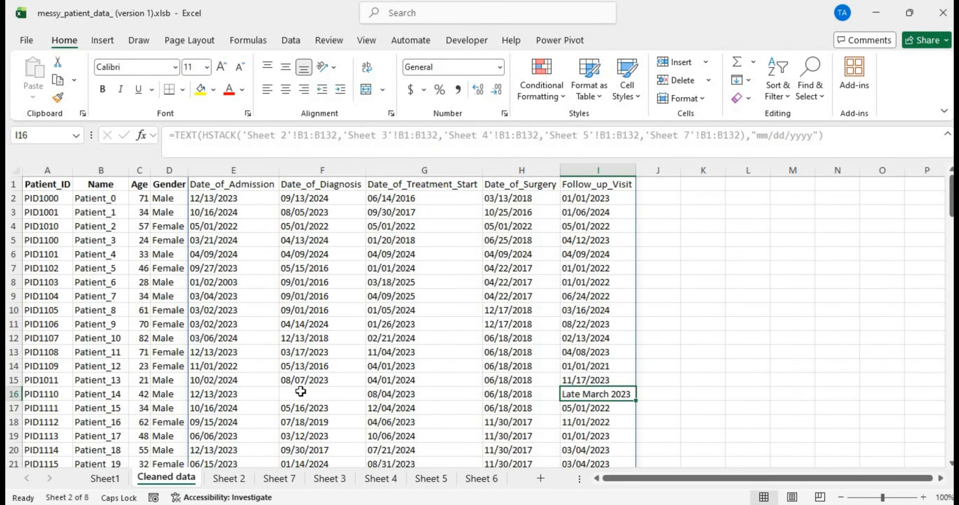
pyautogui.click(321, 394)
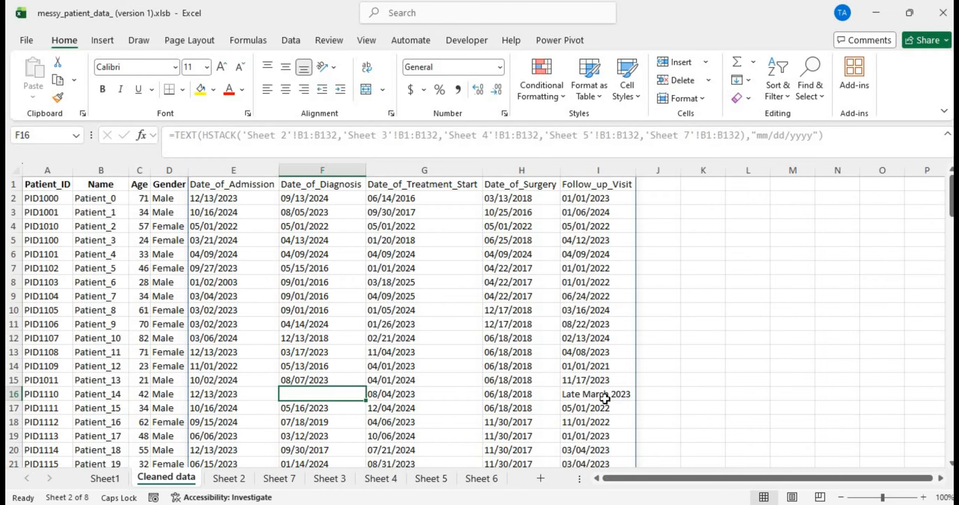
pyautogui.click(605, 397)
pyautogui.scroll(-13, 586, 419)
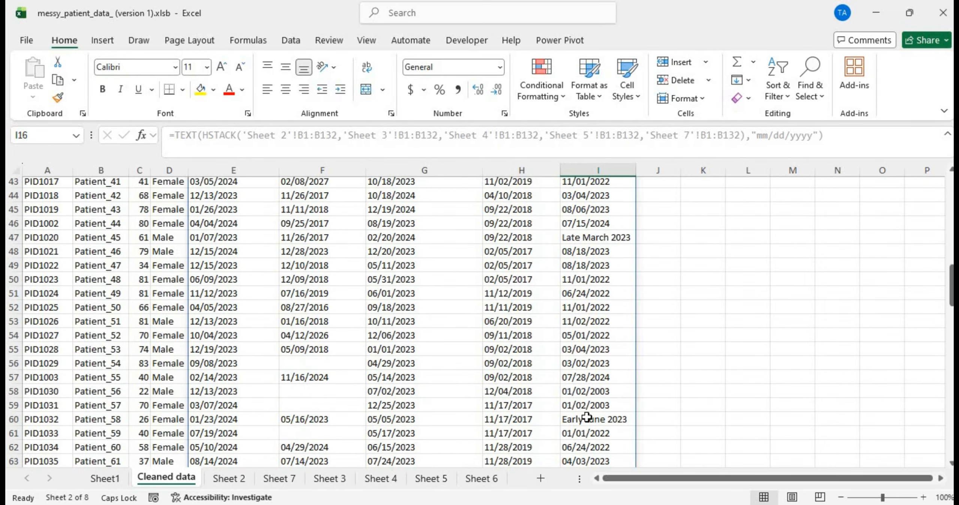
pyautogui.scroll(13, 586, 416)
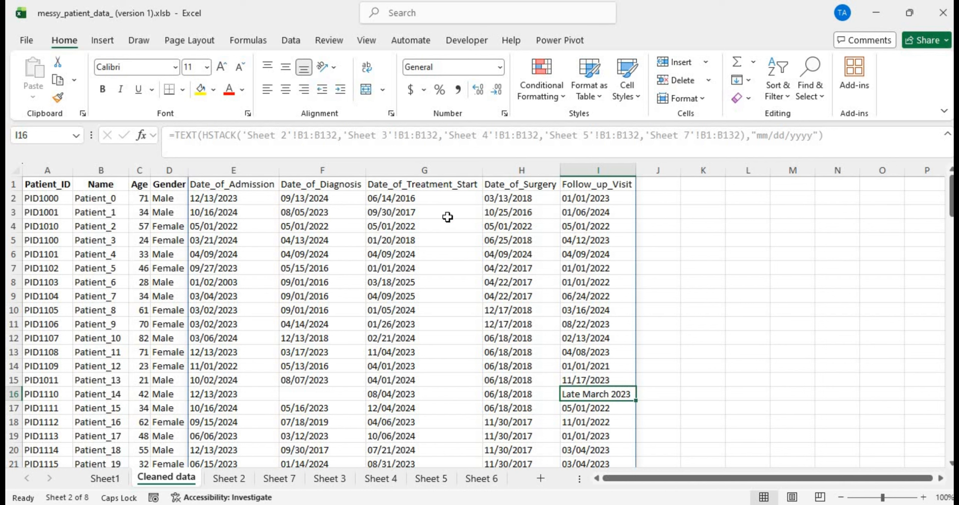
# Step: Review the first diagnosis and treatment start dates in F2 and G2
pyautogui.click(427, 198)
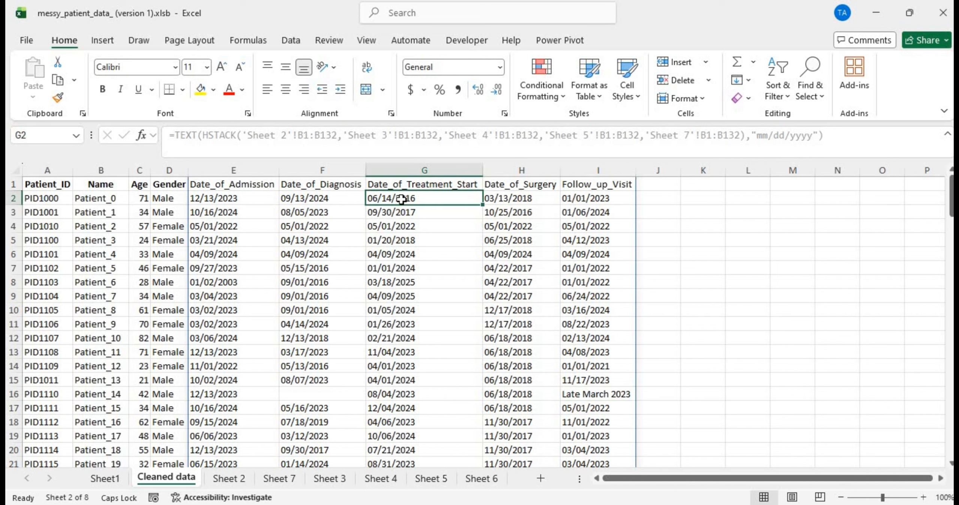
pyautogui.click(324, 200)
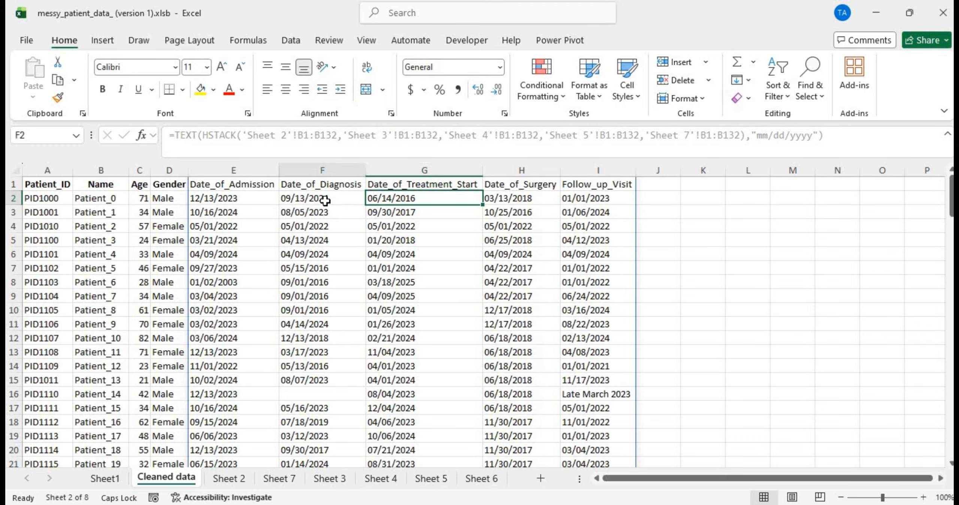
pyautogui.click(427, 198)
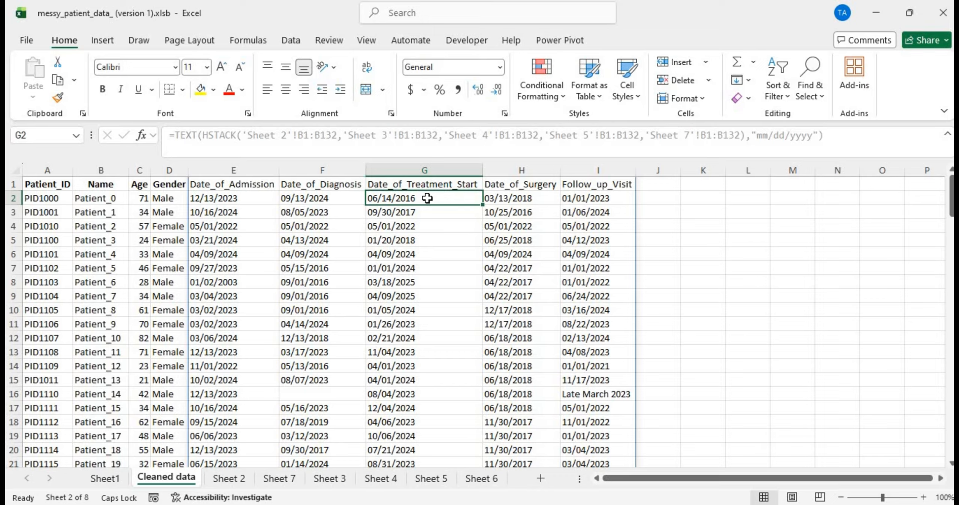
pyautogui.press('Left')
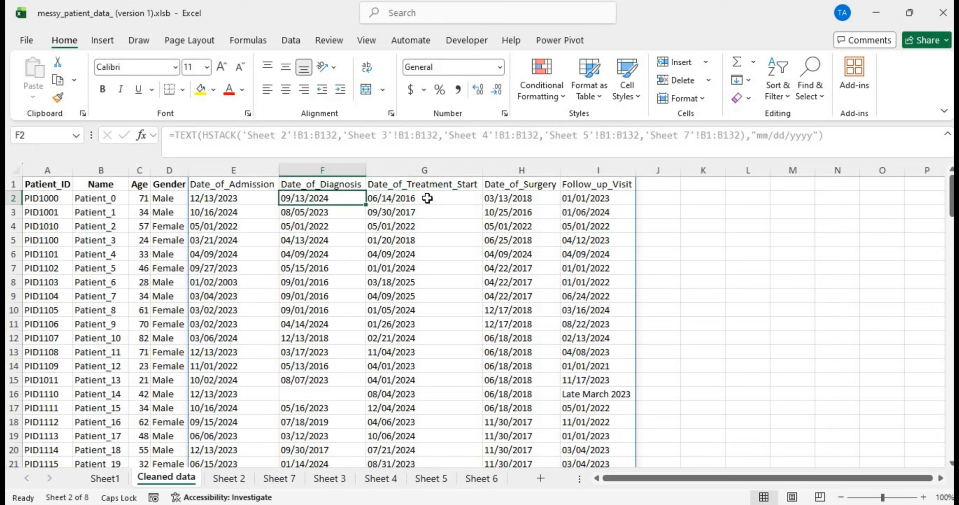
pyautogui.press('Right')
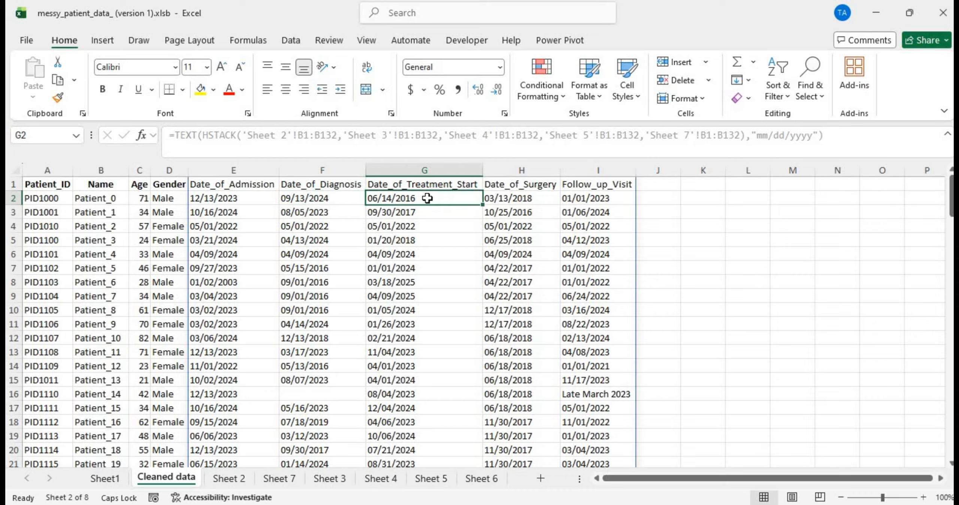